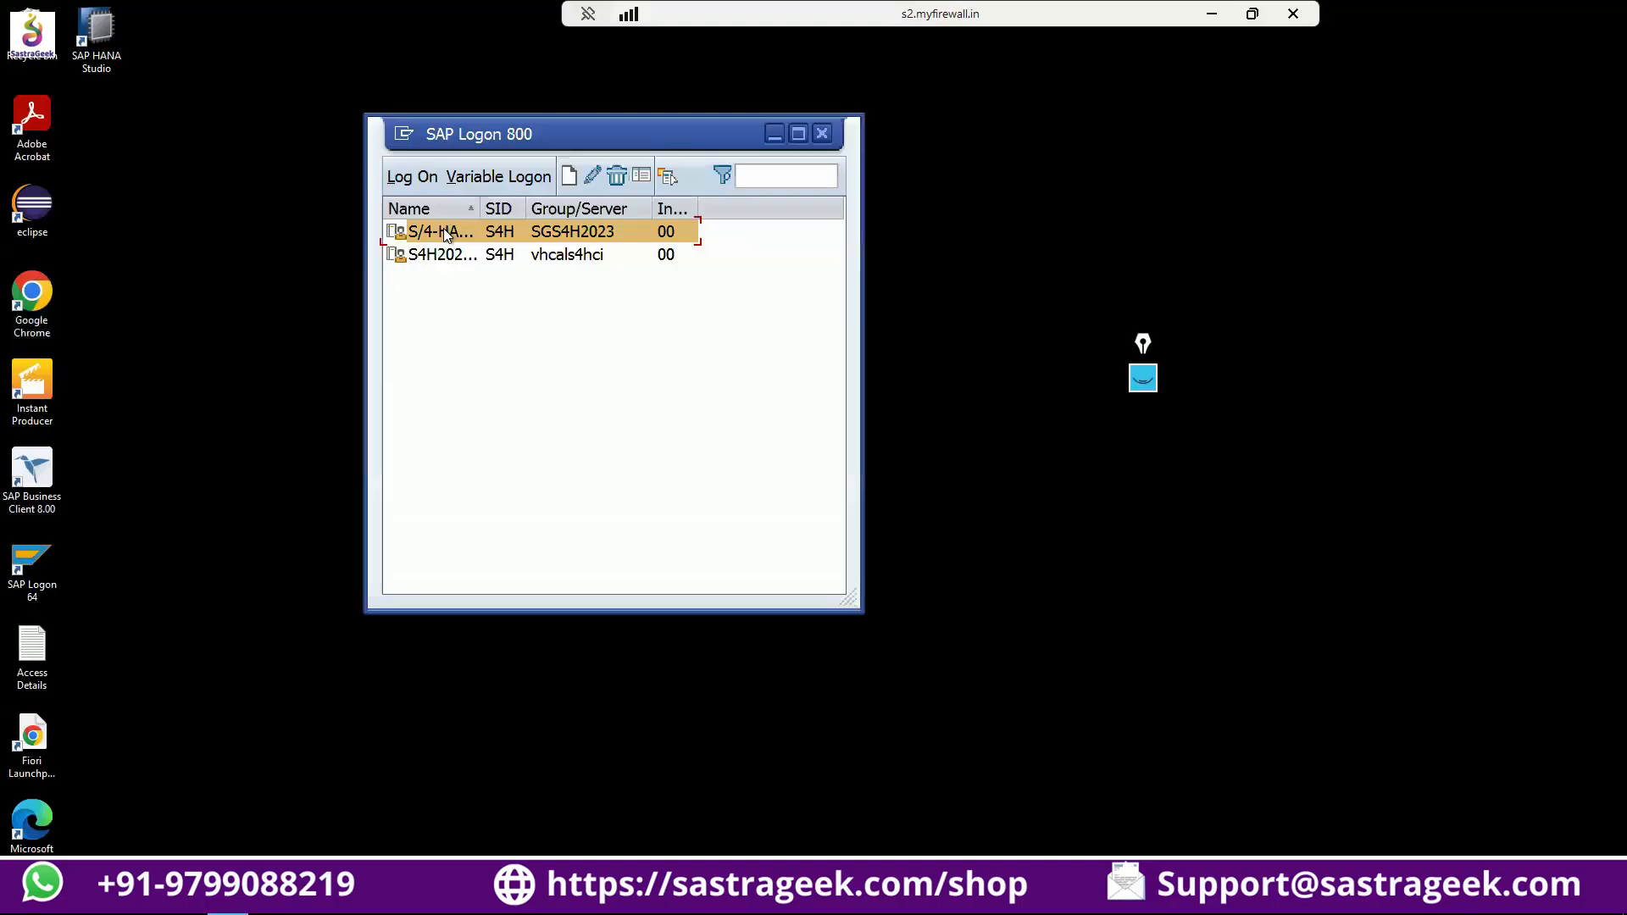
Log on to the S/4 HANA system on server SGS4H2023, client 100, by entering the user name and password.
{"action": "double_click", "coordinate": [444, 227]}
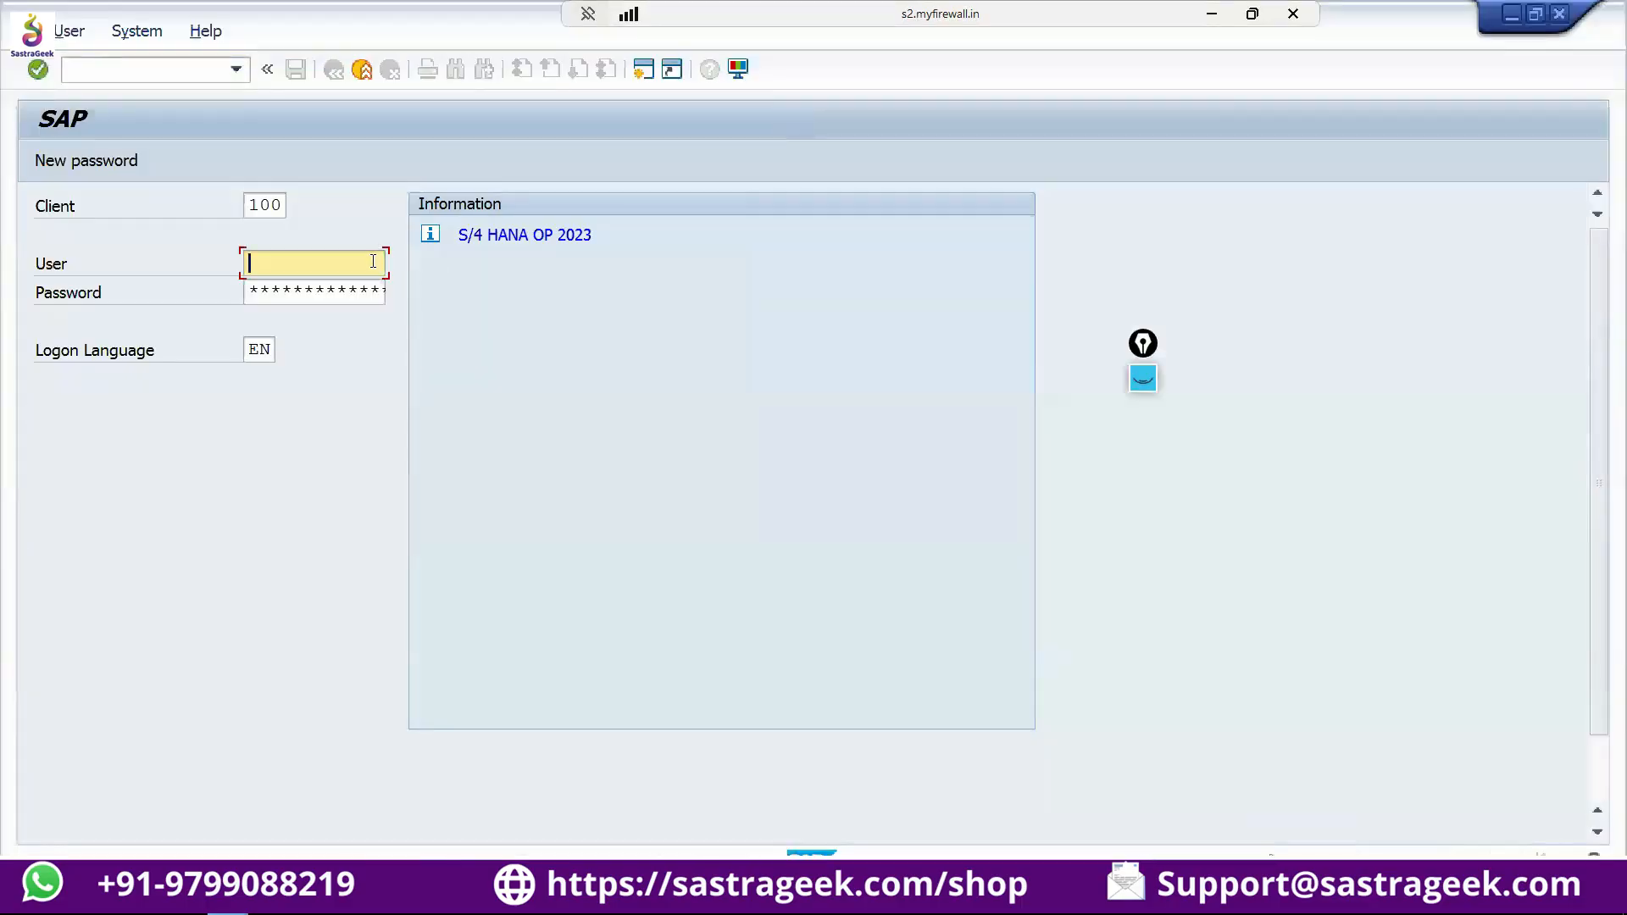
{"action": "type", "text": "parminder"}
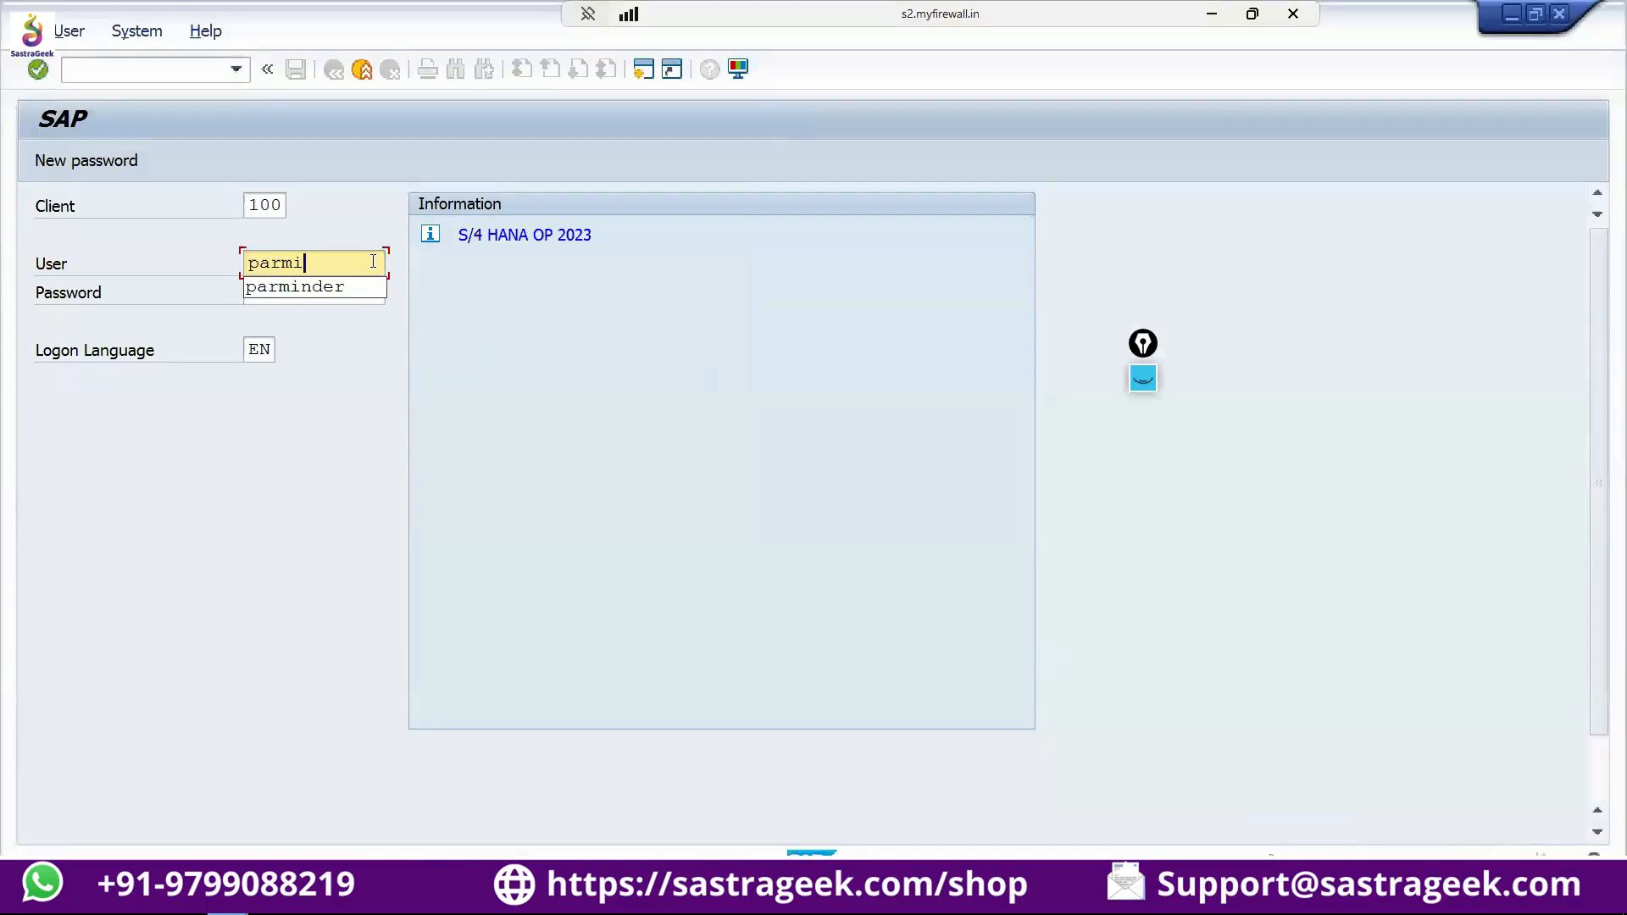
{"action": "key", "text": "Tab"}
{"action": "type", "text": "****"}
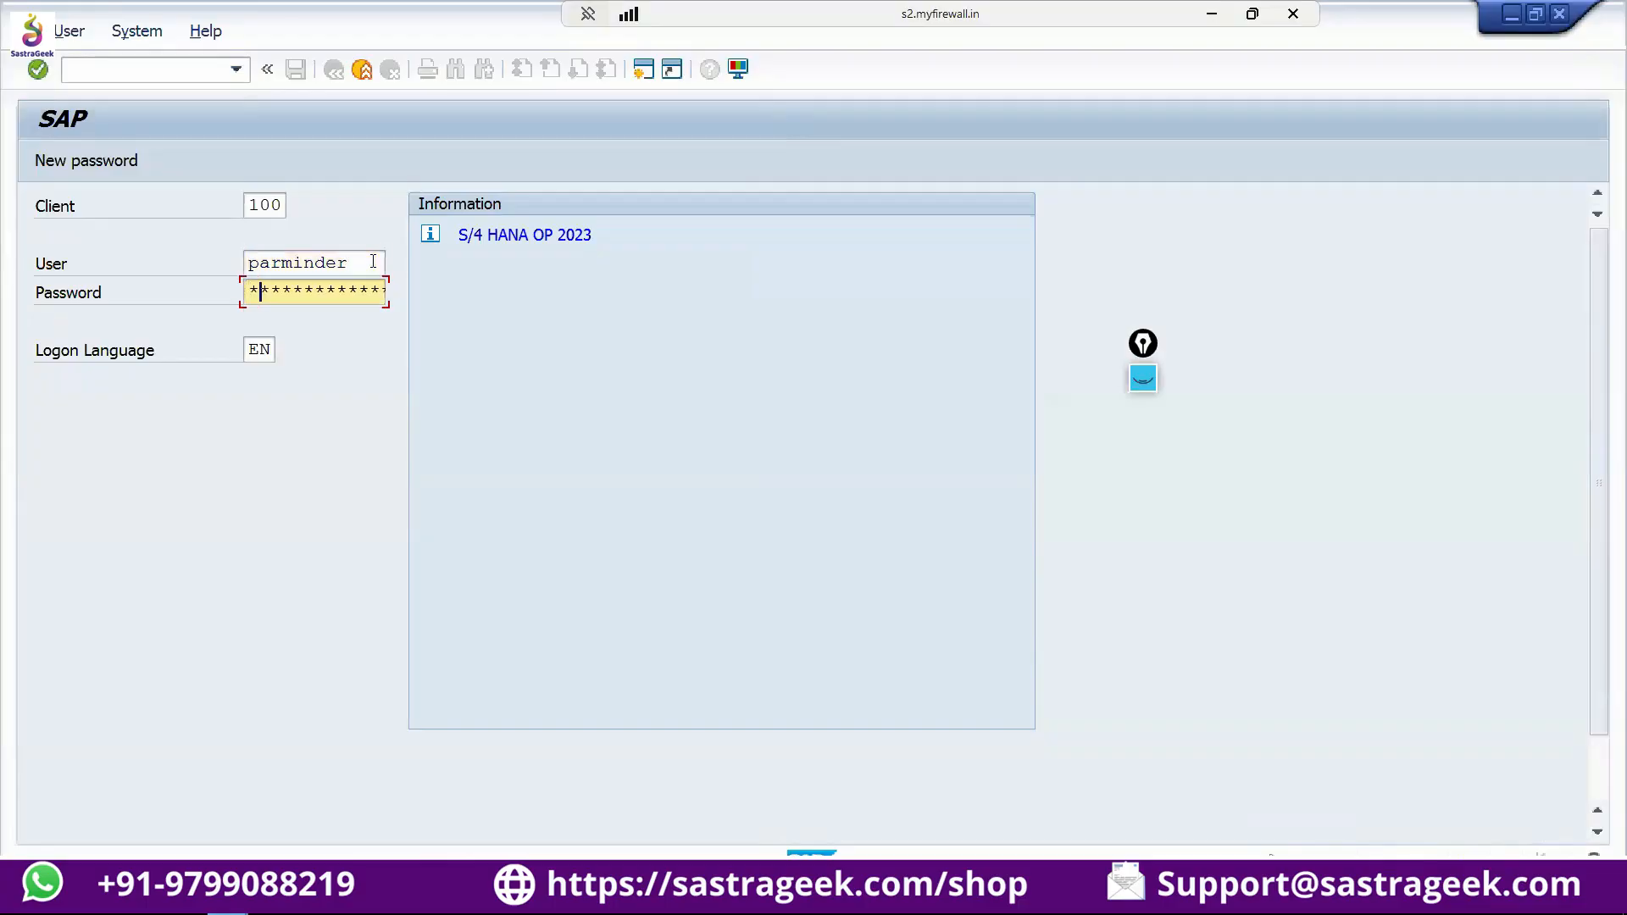
{"action": "type", "text": "*****"}
{"action": "key", "text": "Return"}
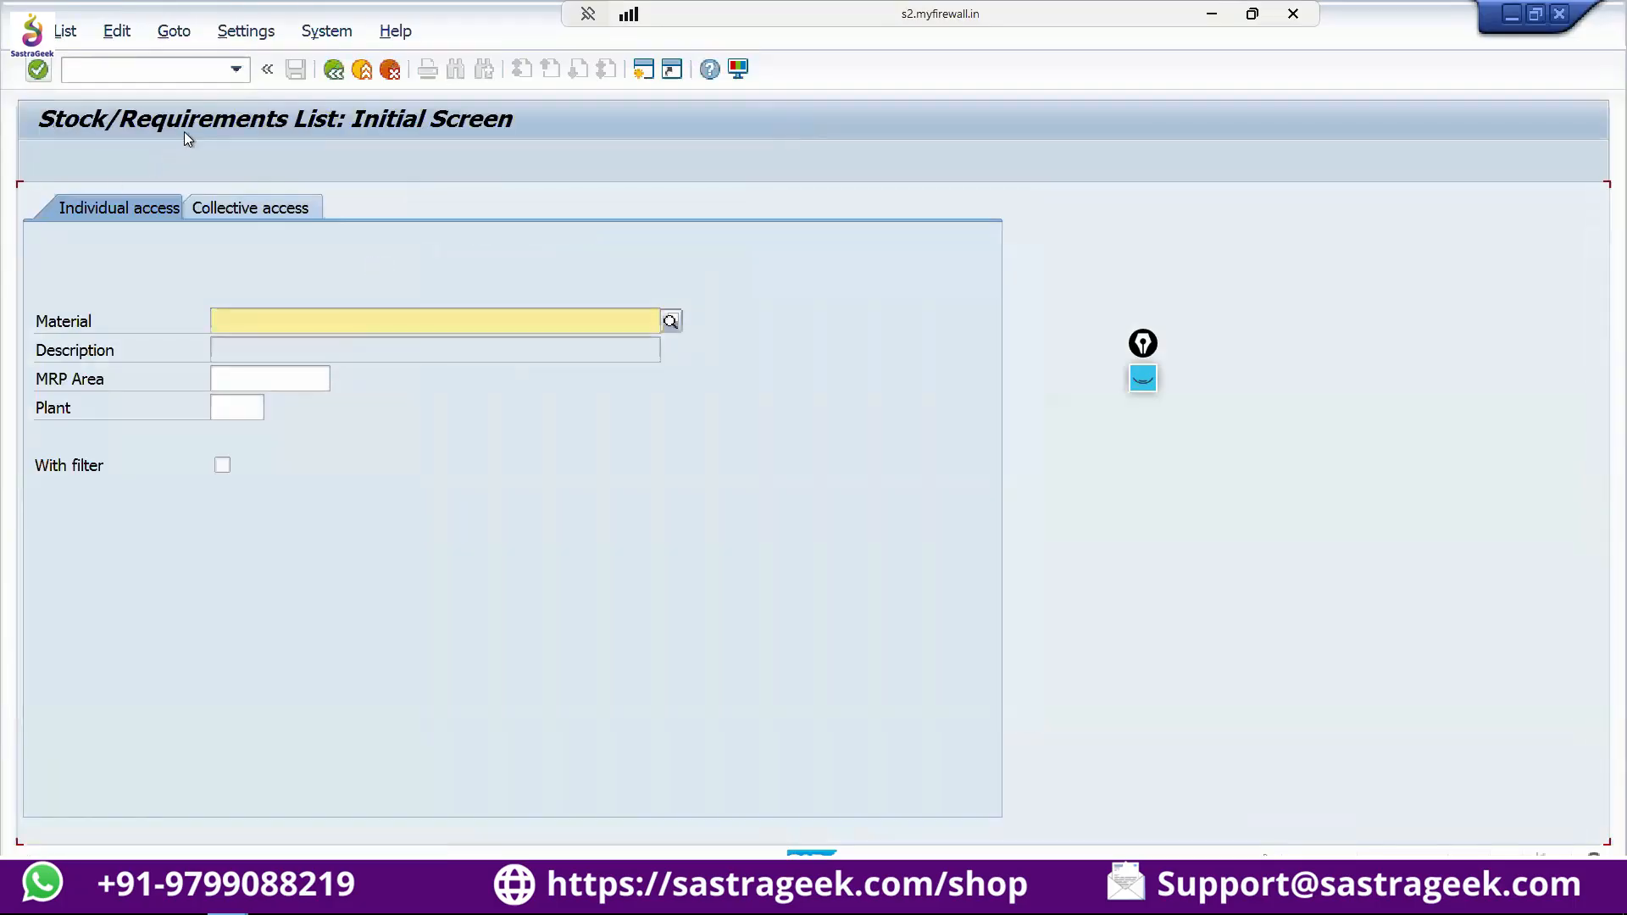
Leave the stock/requirements list and start the routing display transaction CA03.
{"action": "left_click", "coordinate": [333, 72]}
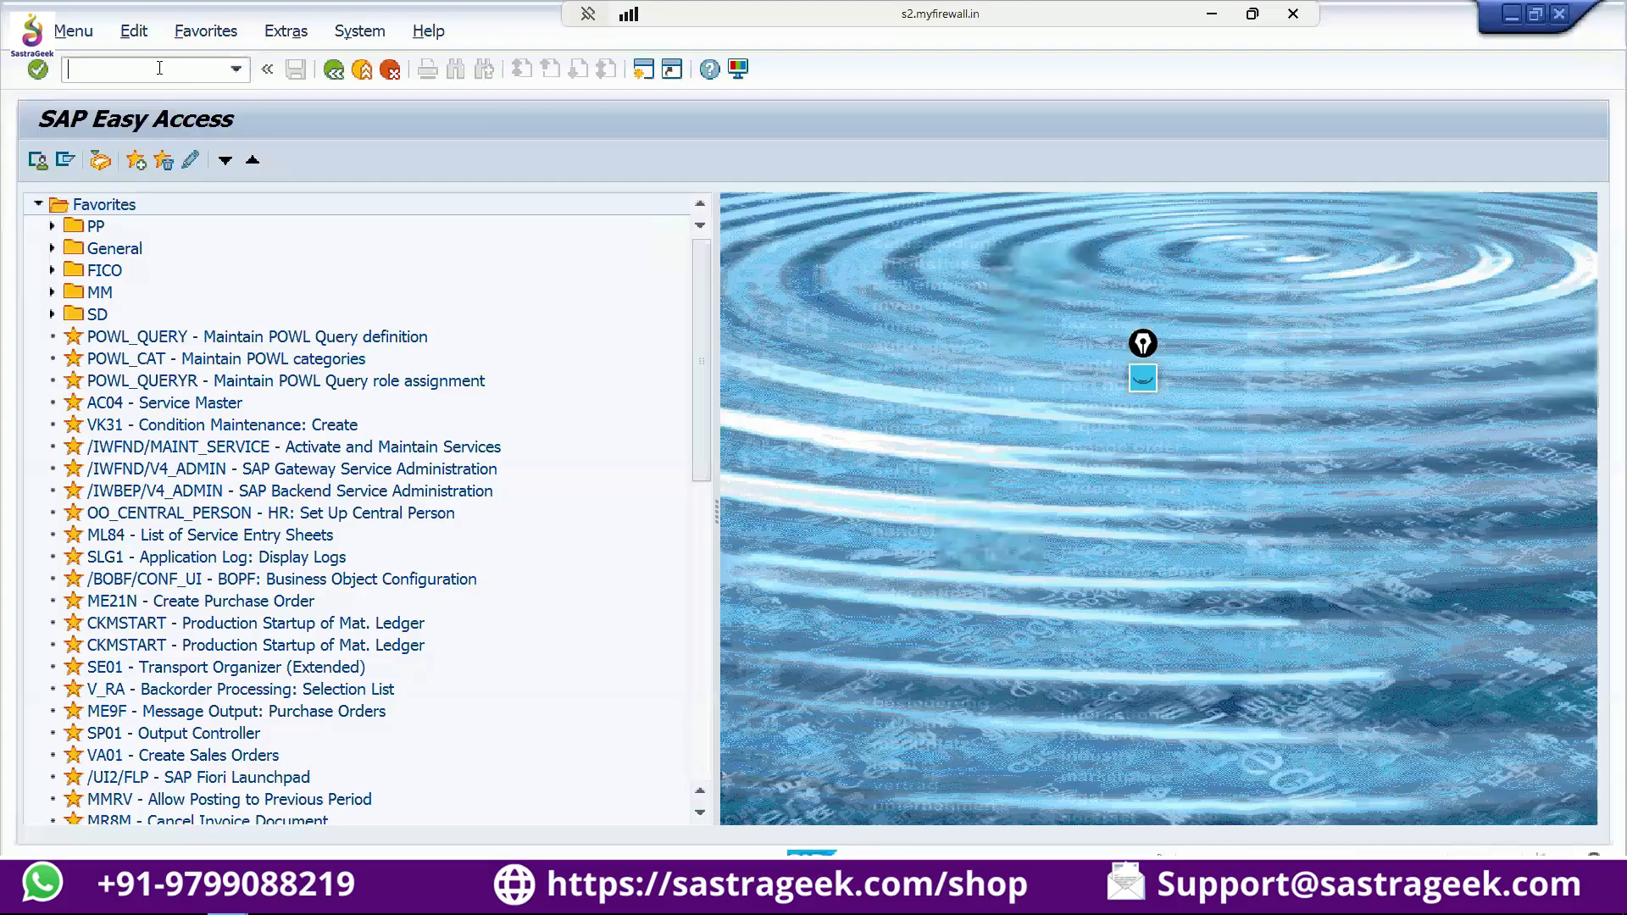
{"action": "type", "text": "ca03"}
{"action": "key", "text": "Return"}
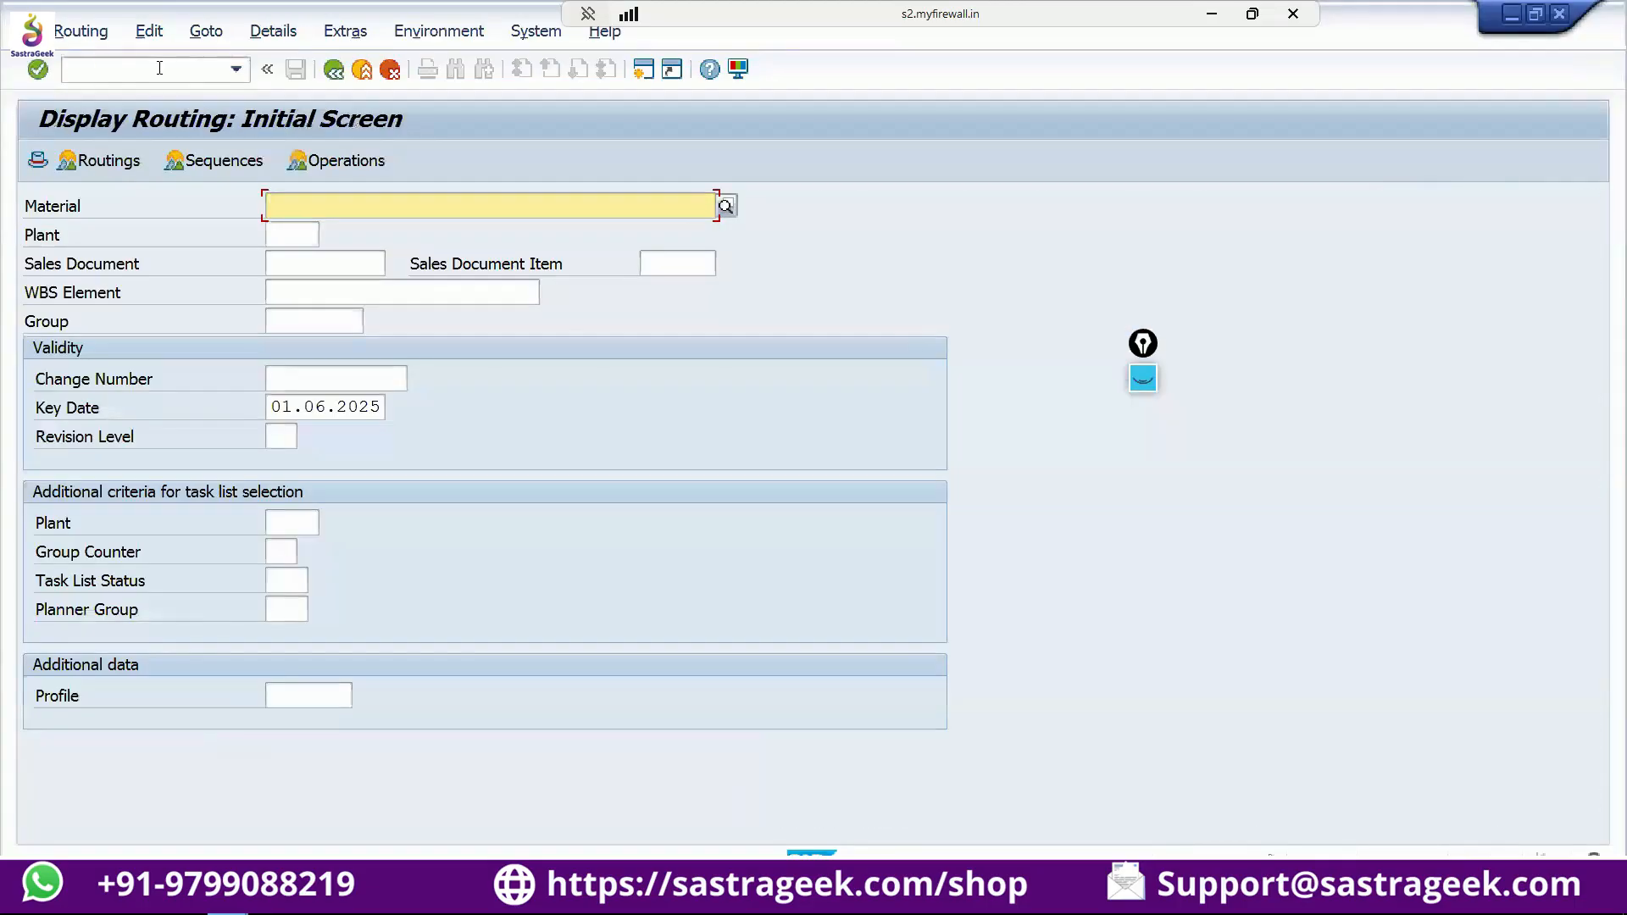
Display the routing of material SFG10-SGC1 in plant SGC1 and open the operations of group counter 1.
{"action": "type", "text": "SFG10-SGC1"}
{"action": "left_click", "coordinate": [276, 238]}
{"action": "type", "text": "SGC1"}
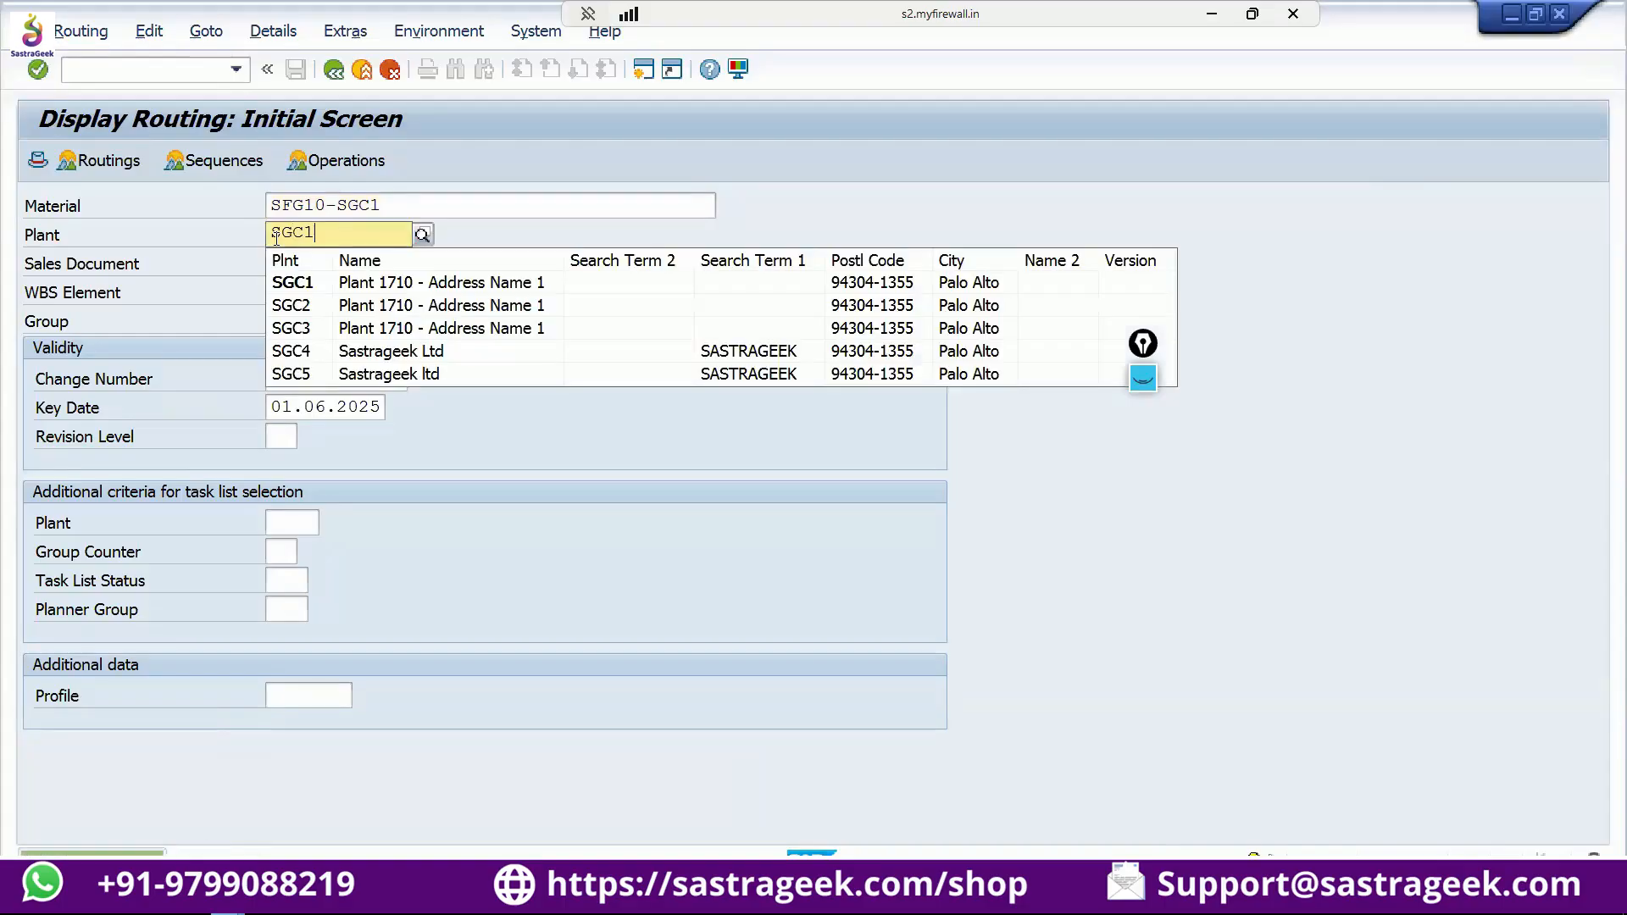
{"action": "left_click", "coordinate": [292, 286]}
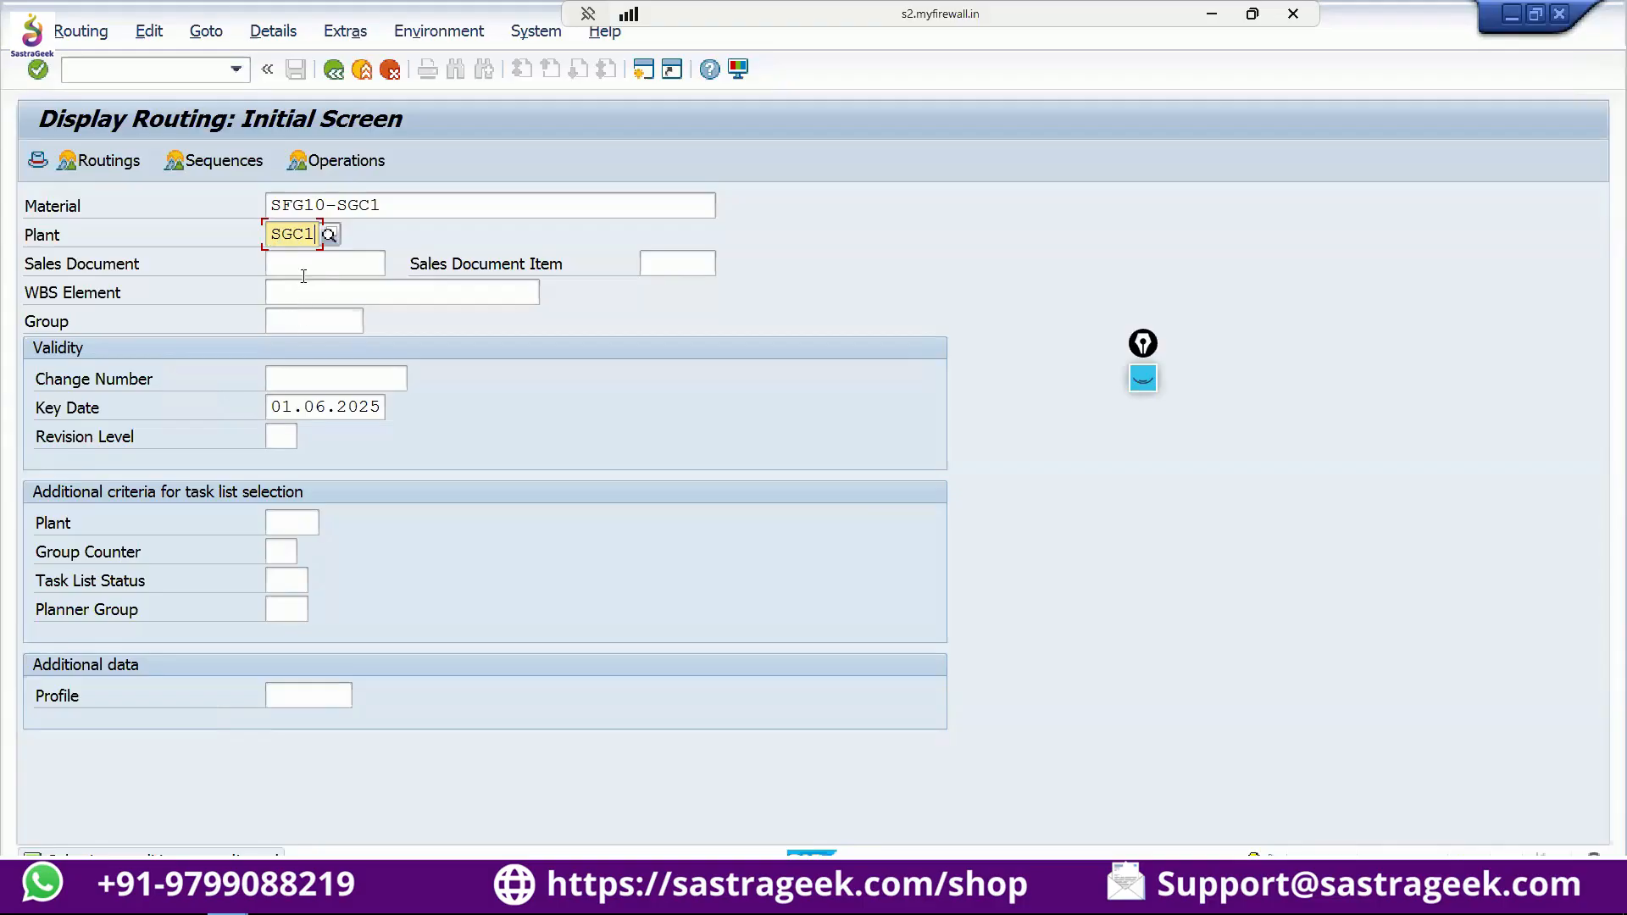
{"action": "key", "text": "Return"}
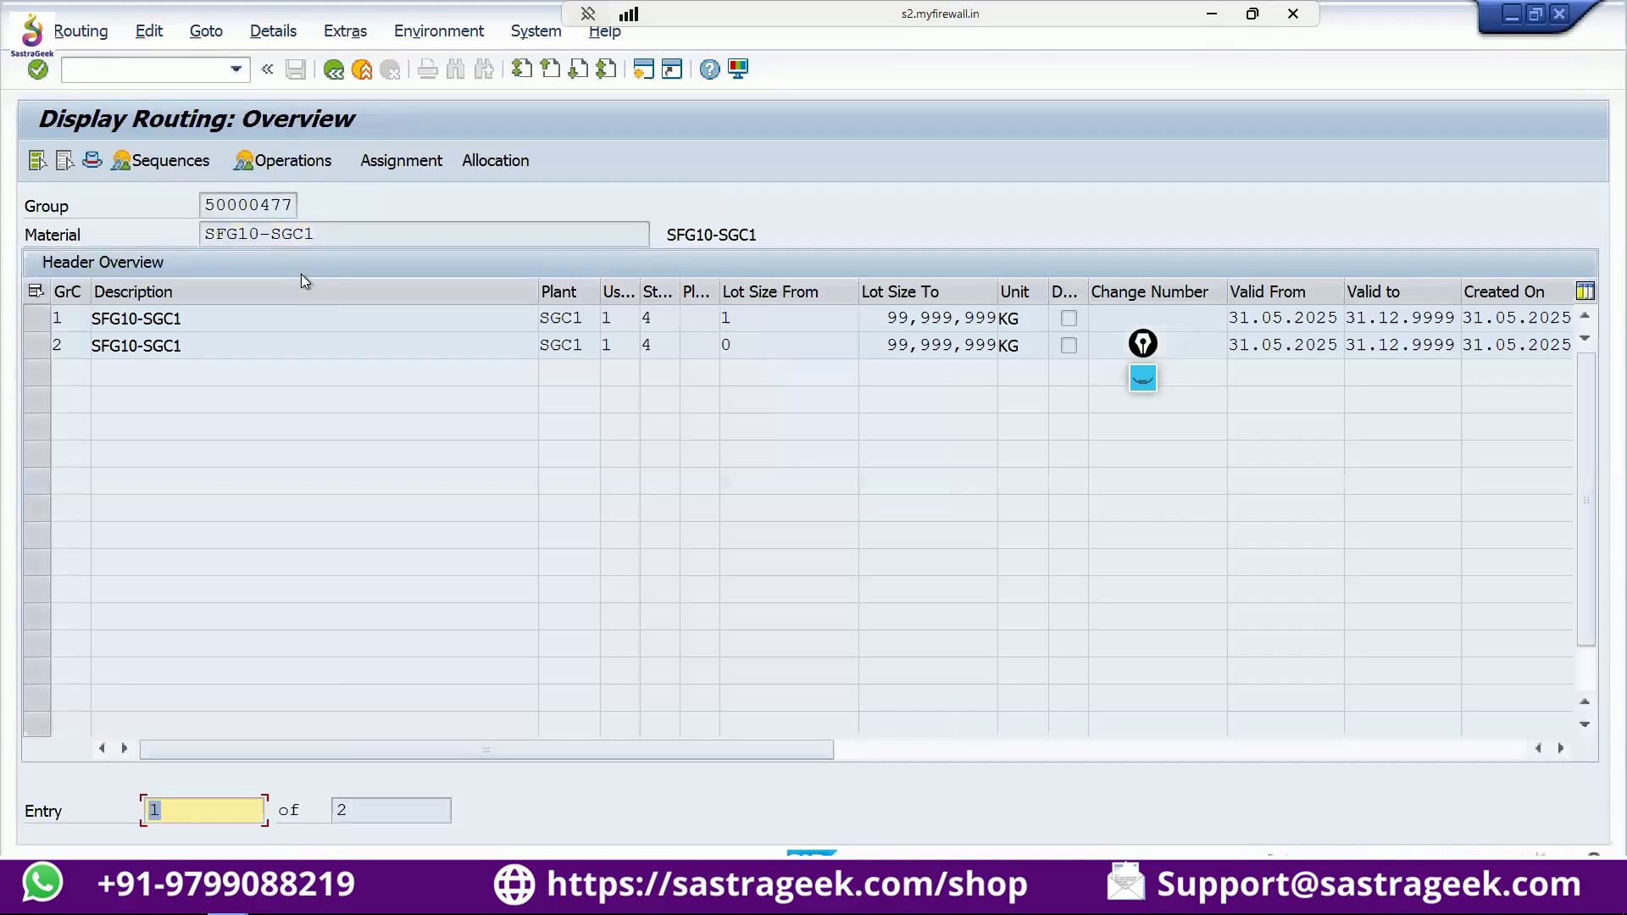
{"action": "double_click", "coordinate": [67, 319]}
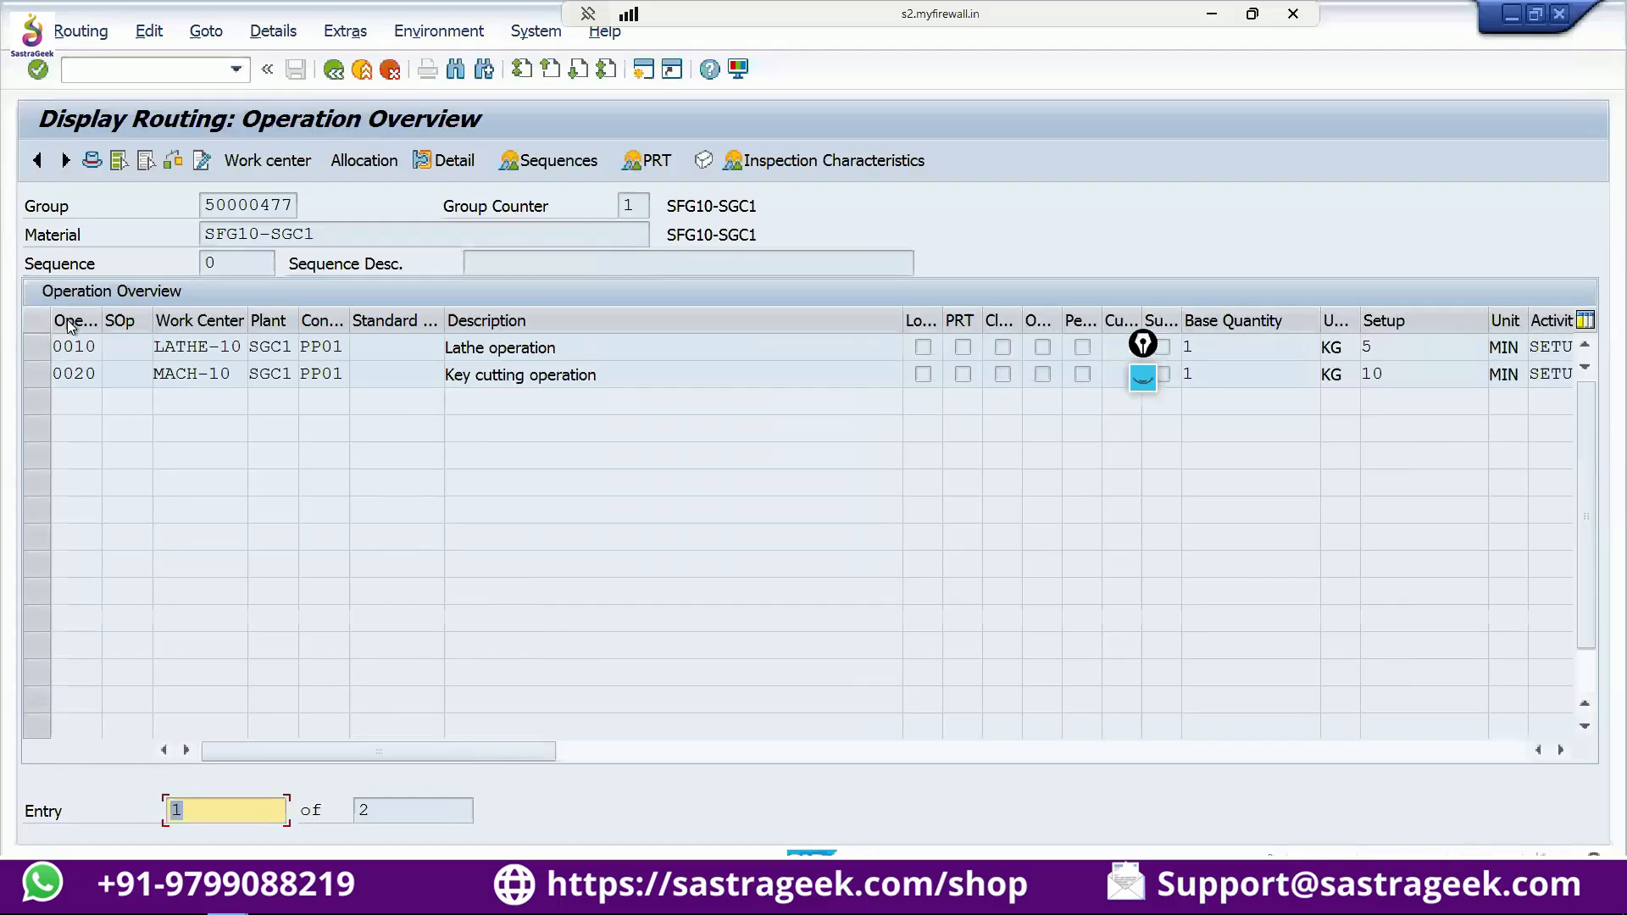
Examine the work centers and plants assigned to operations 0010 and 0020 of the routing.
{"action": "left_click", "coordinate": [241, 346]}
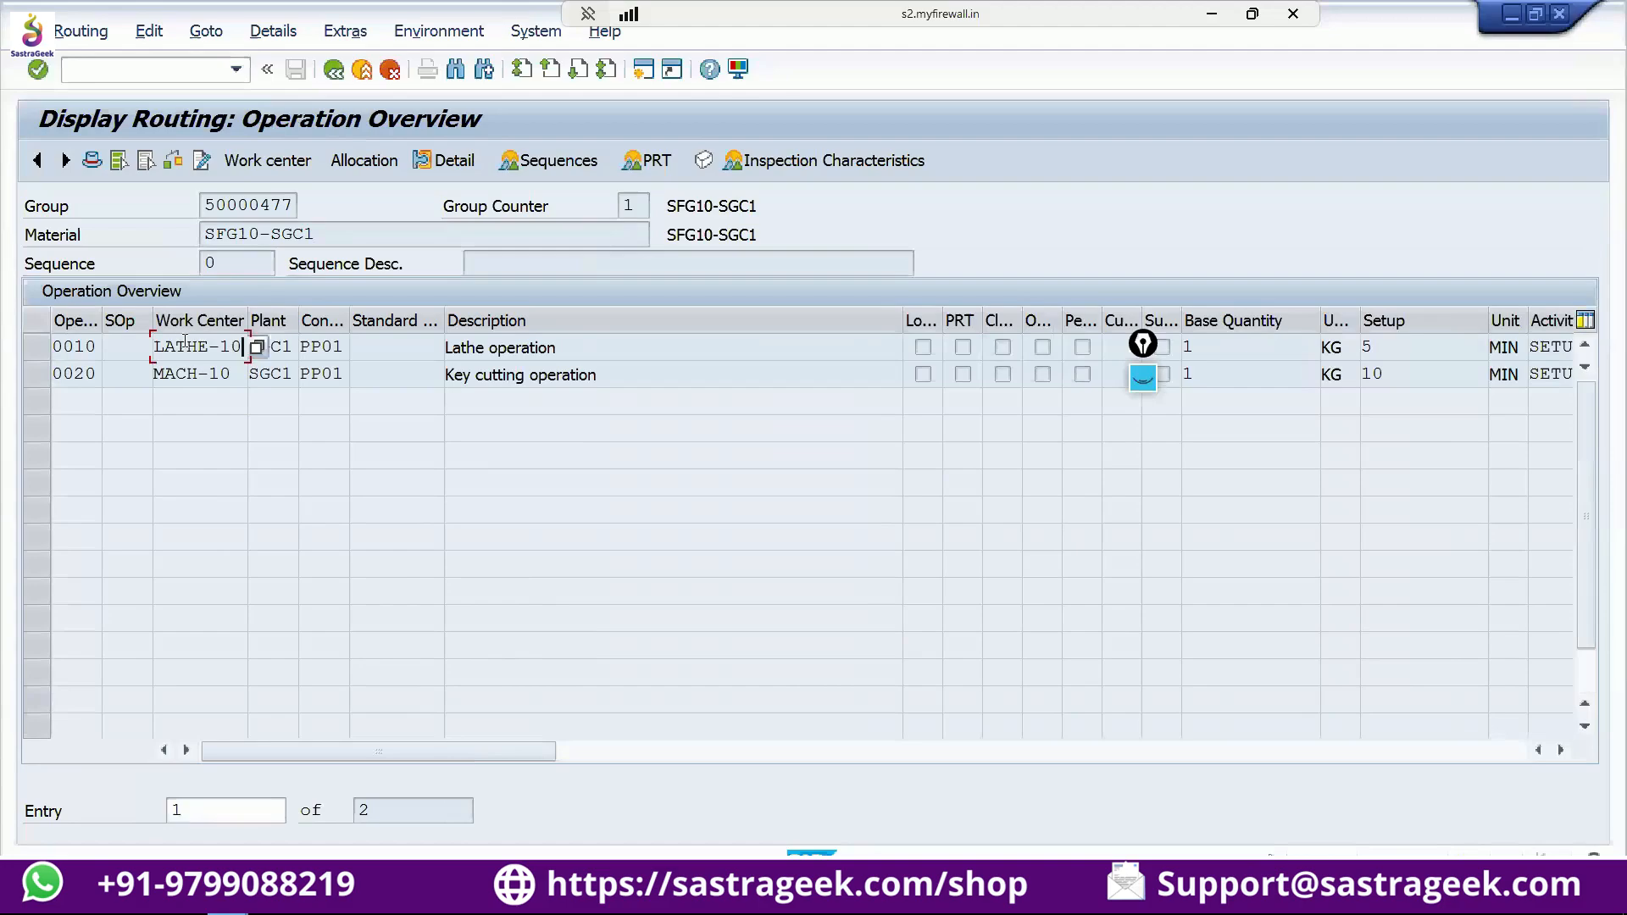
{"action": "double_click", "coordinate": [185, 342]}
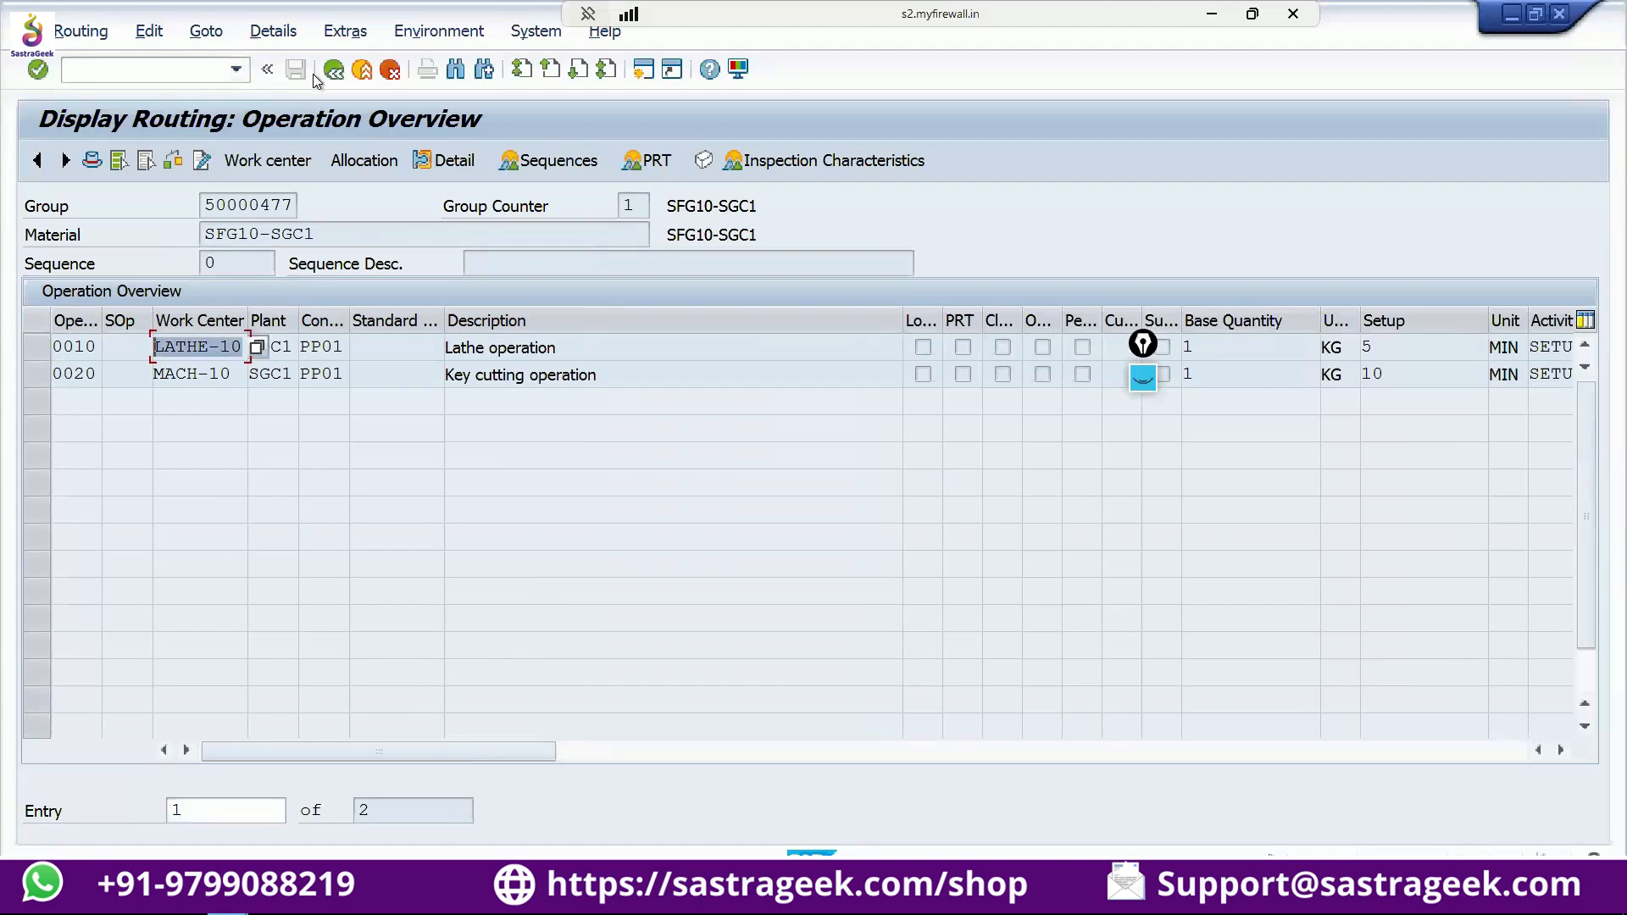
{"action": "left_click", "coordinate": [271, 374]}
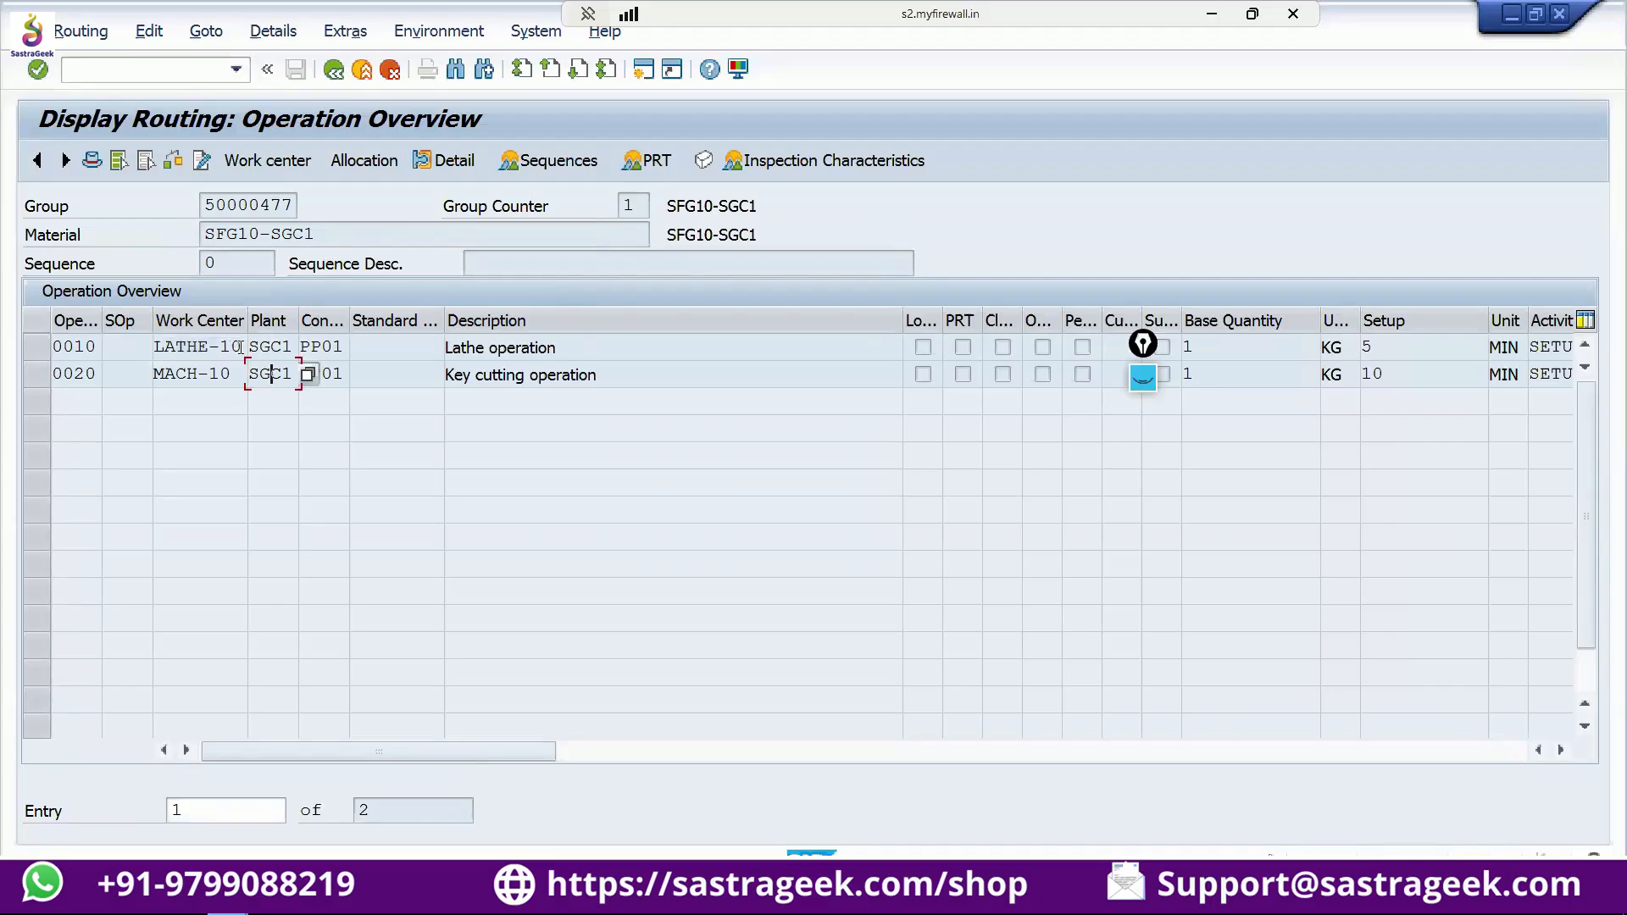
{"action": "left_click_drag", "start_coordinate": [242, 346], "coordinate": [139, 363]}
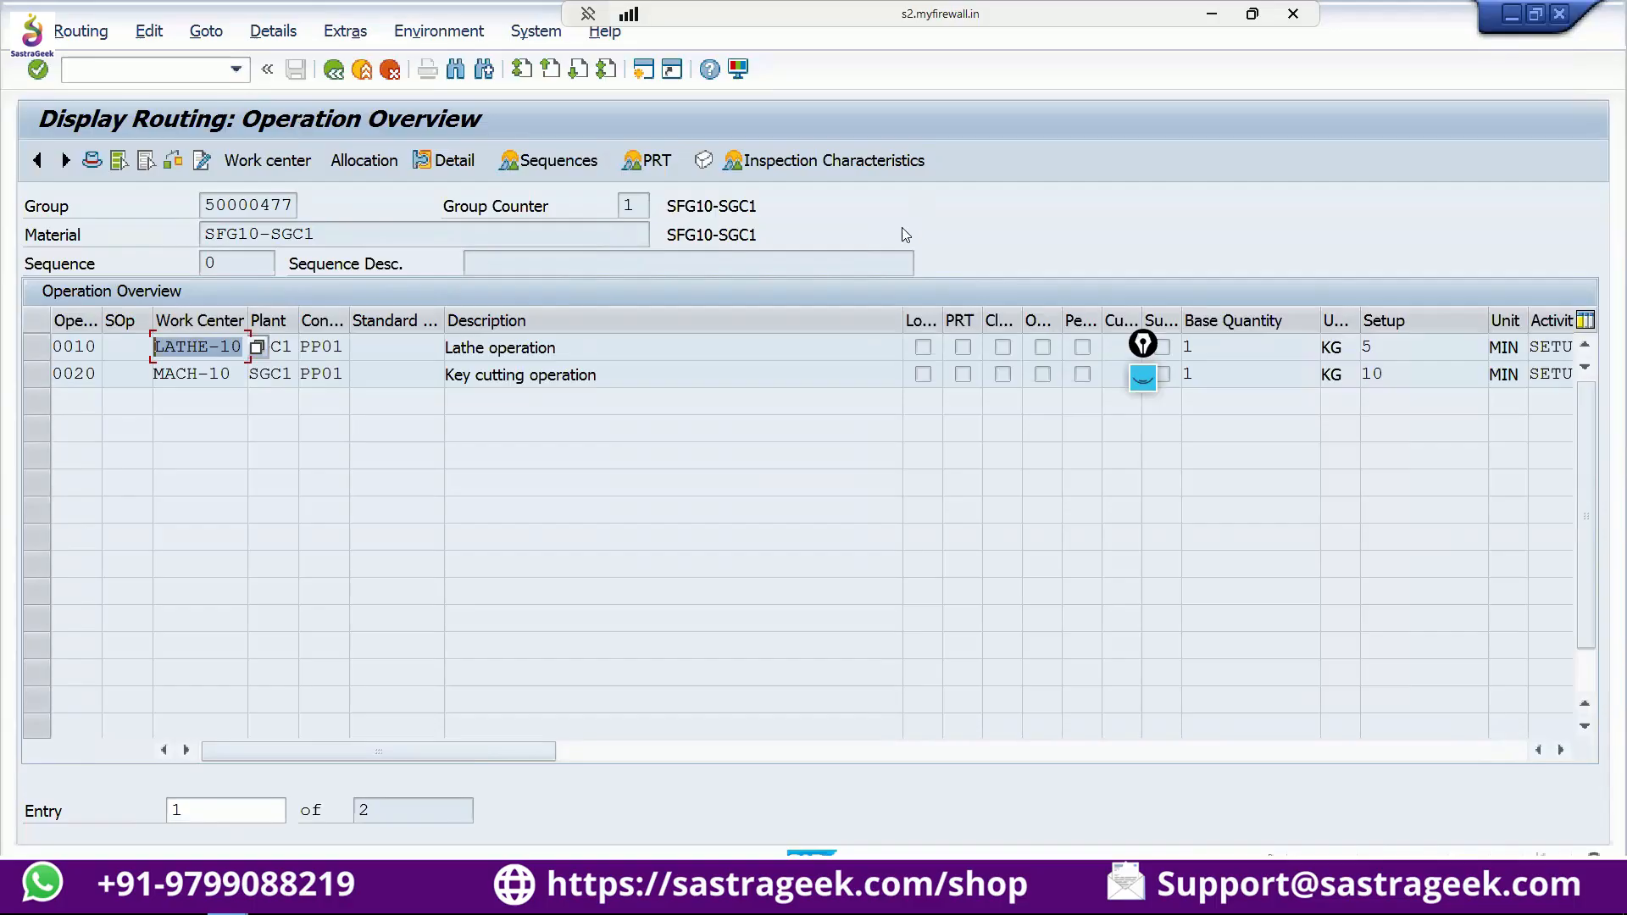
{"action": "left_click", "coordinate": [214, 348]}
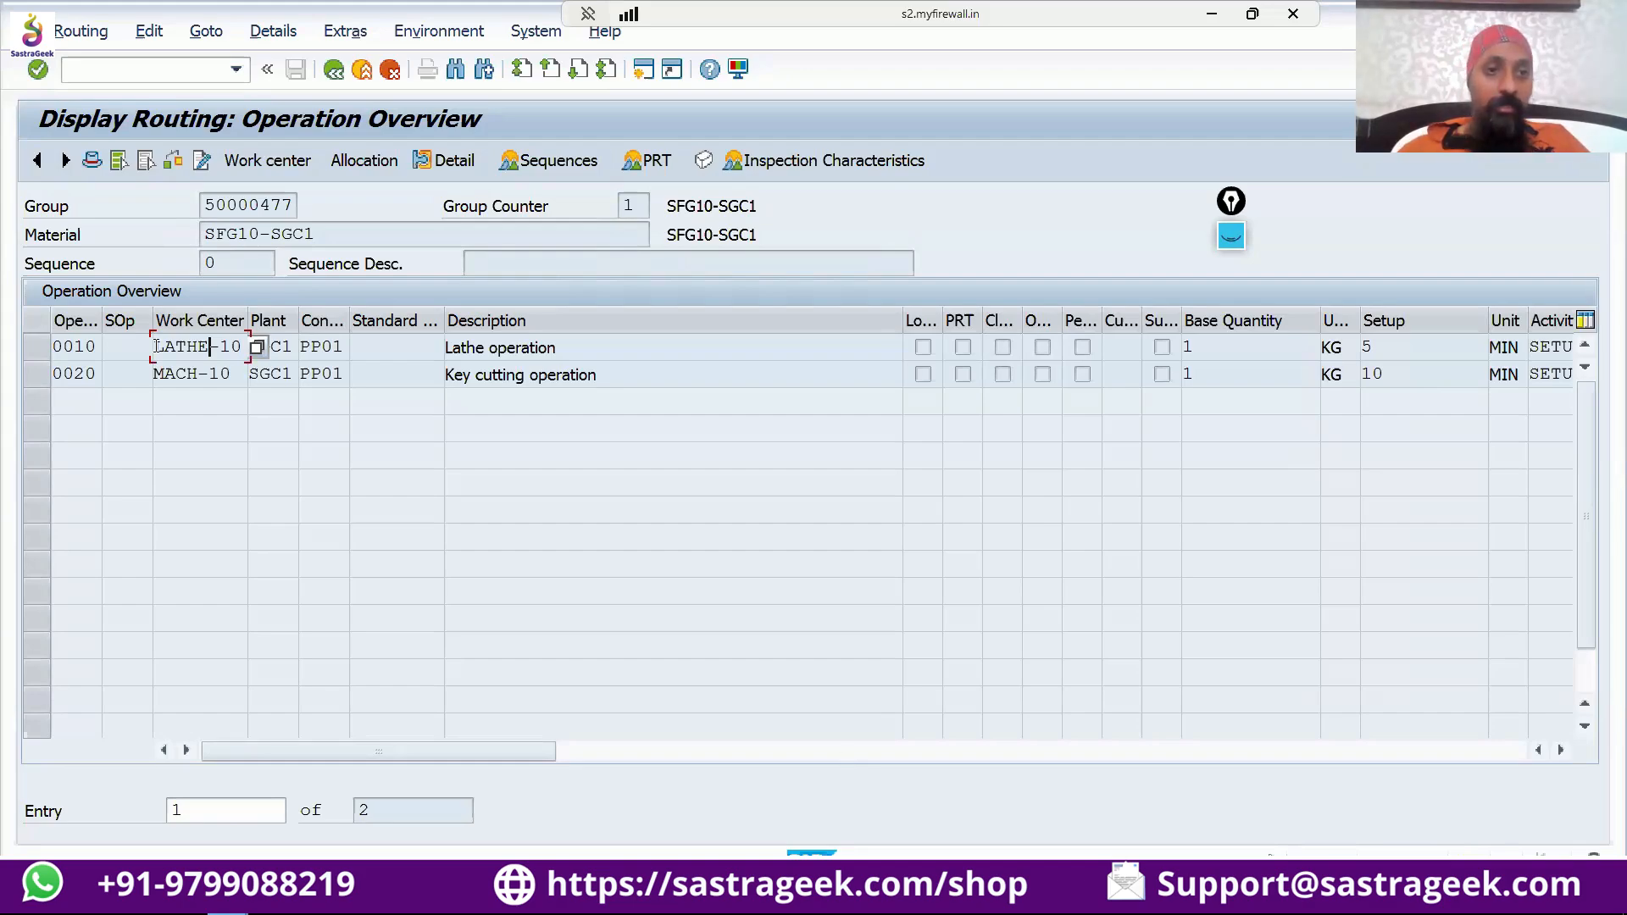
Display the lathe operation's work center LATHE-10 of plant SGC1 in a new session with transaction CR03.
{"action": "left_click", "coordinate": [236, 344]}
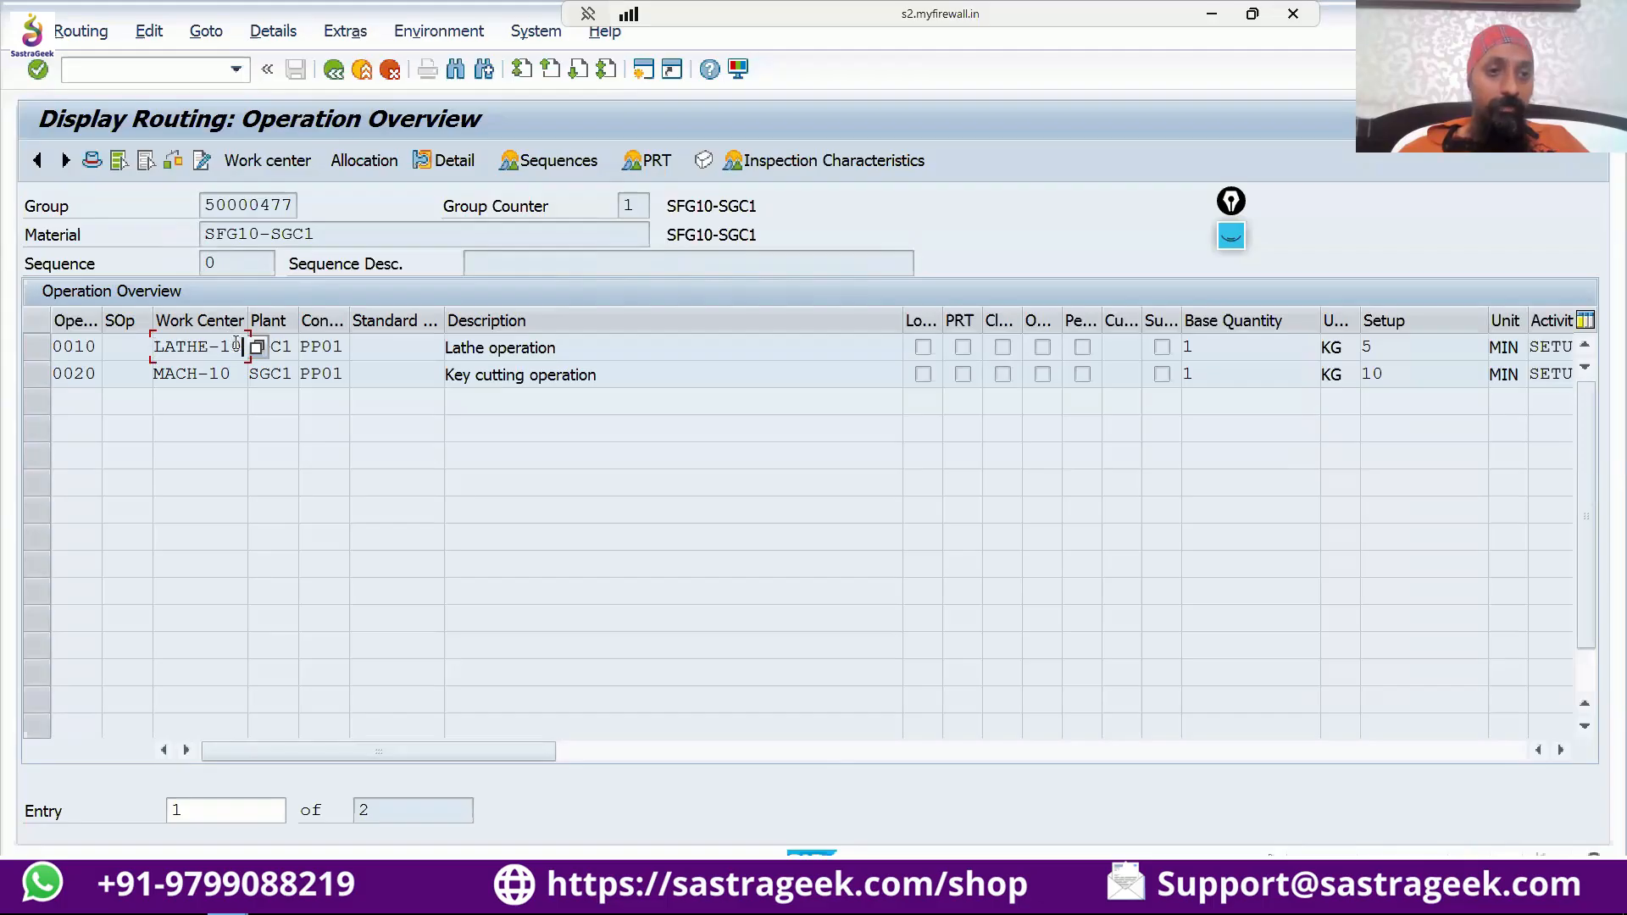
{"action": "left_click_drag", "start_coordinate": [236, 344], "coordinate": [150, 349]}
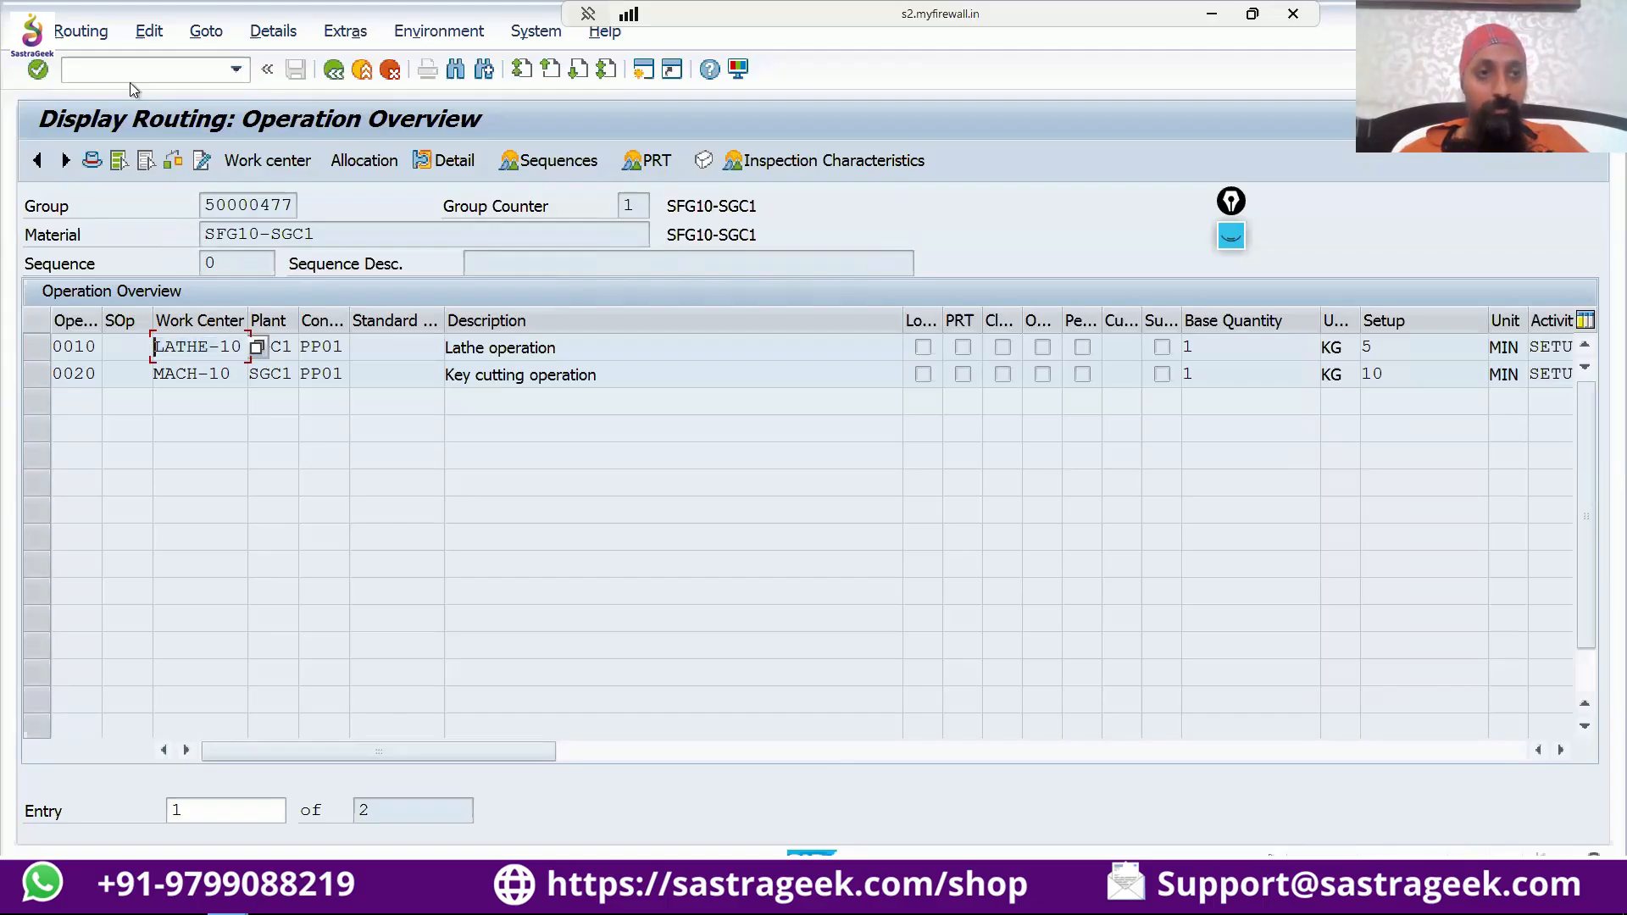
{"action": "left_click", "coordinate": [144, 72]}
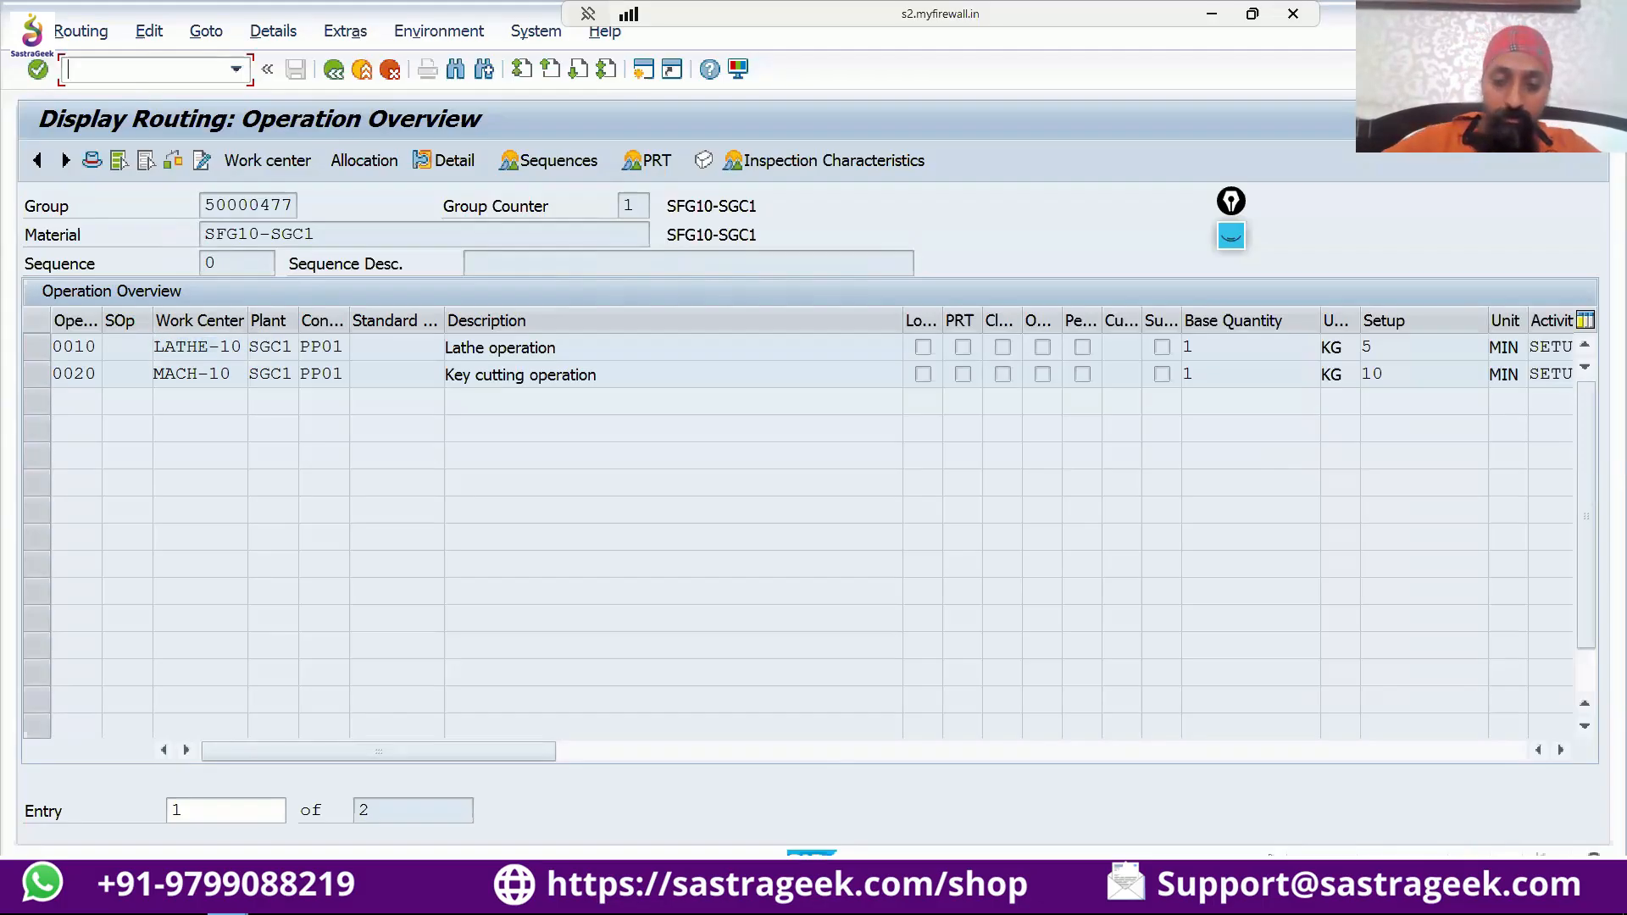
{"action": "type", "text": "/ocr03"}
{"action": "key", "text": "Return"}
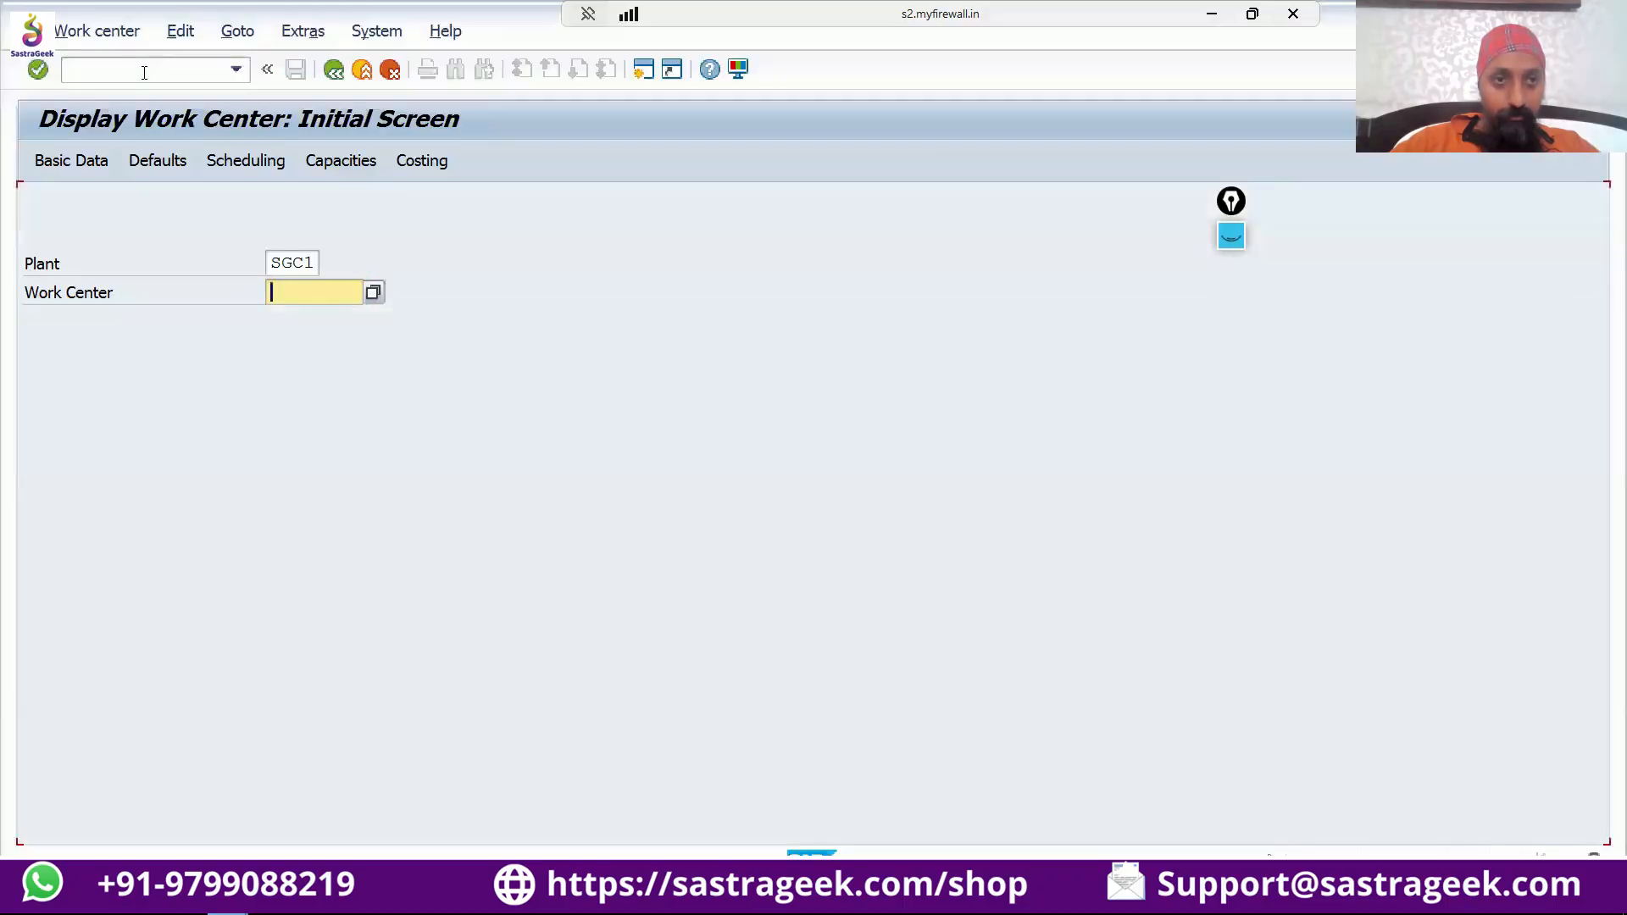
{"action": "type", "text": "LATHE-10"}
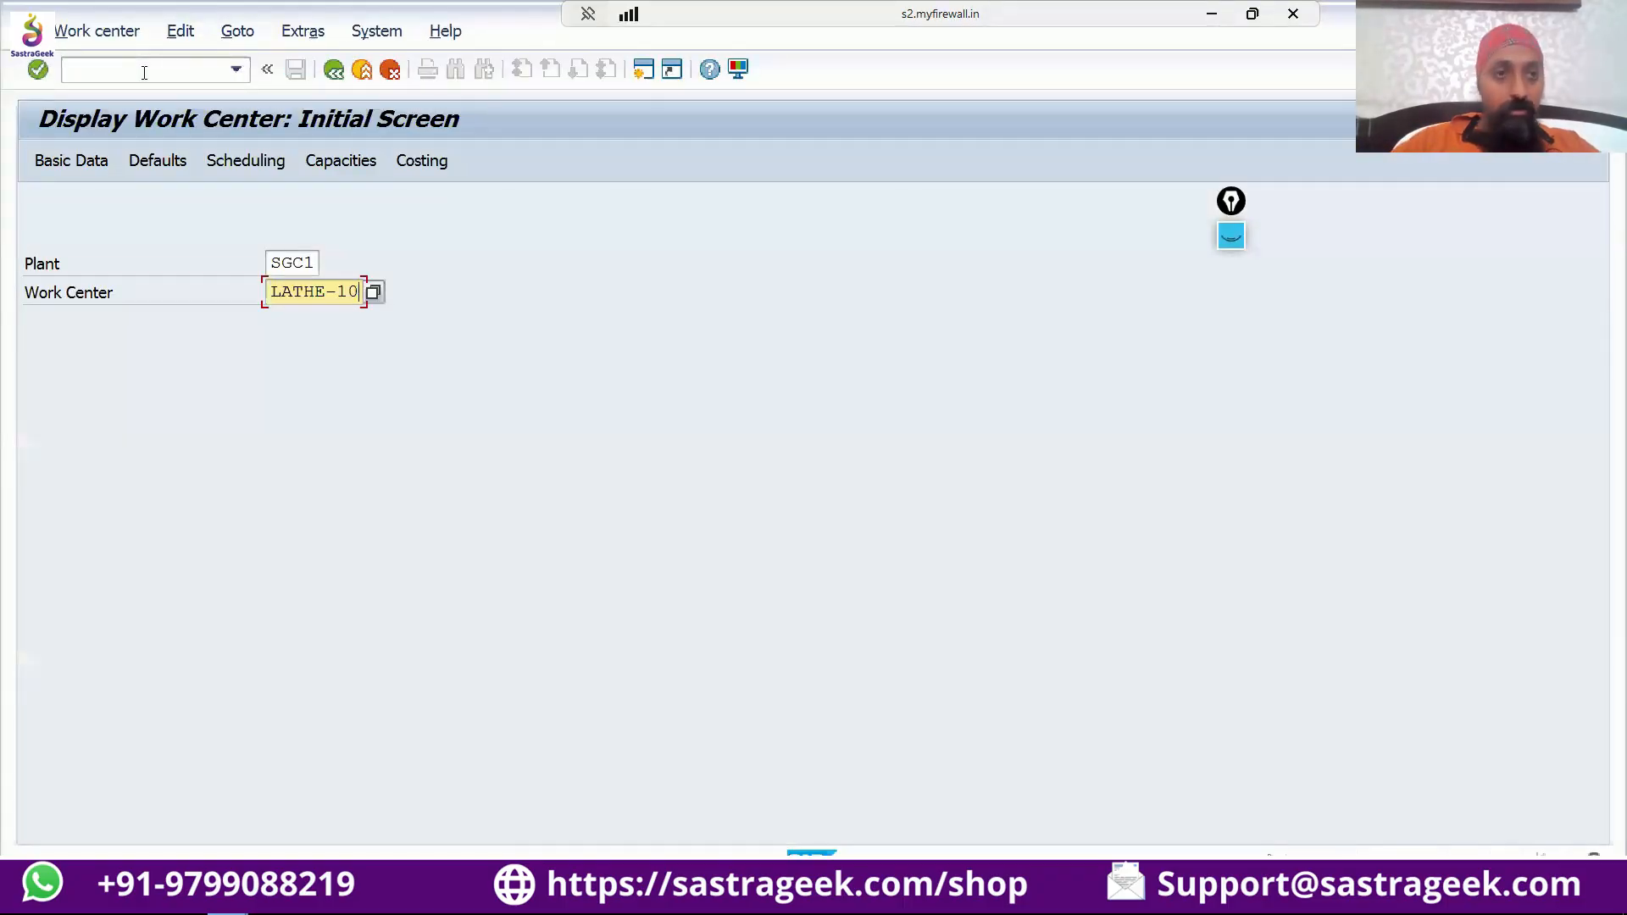
{"action": "key", "text": "Return"}
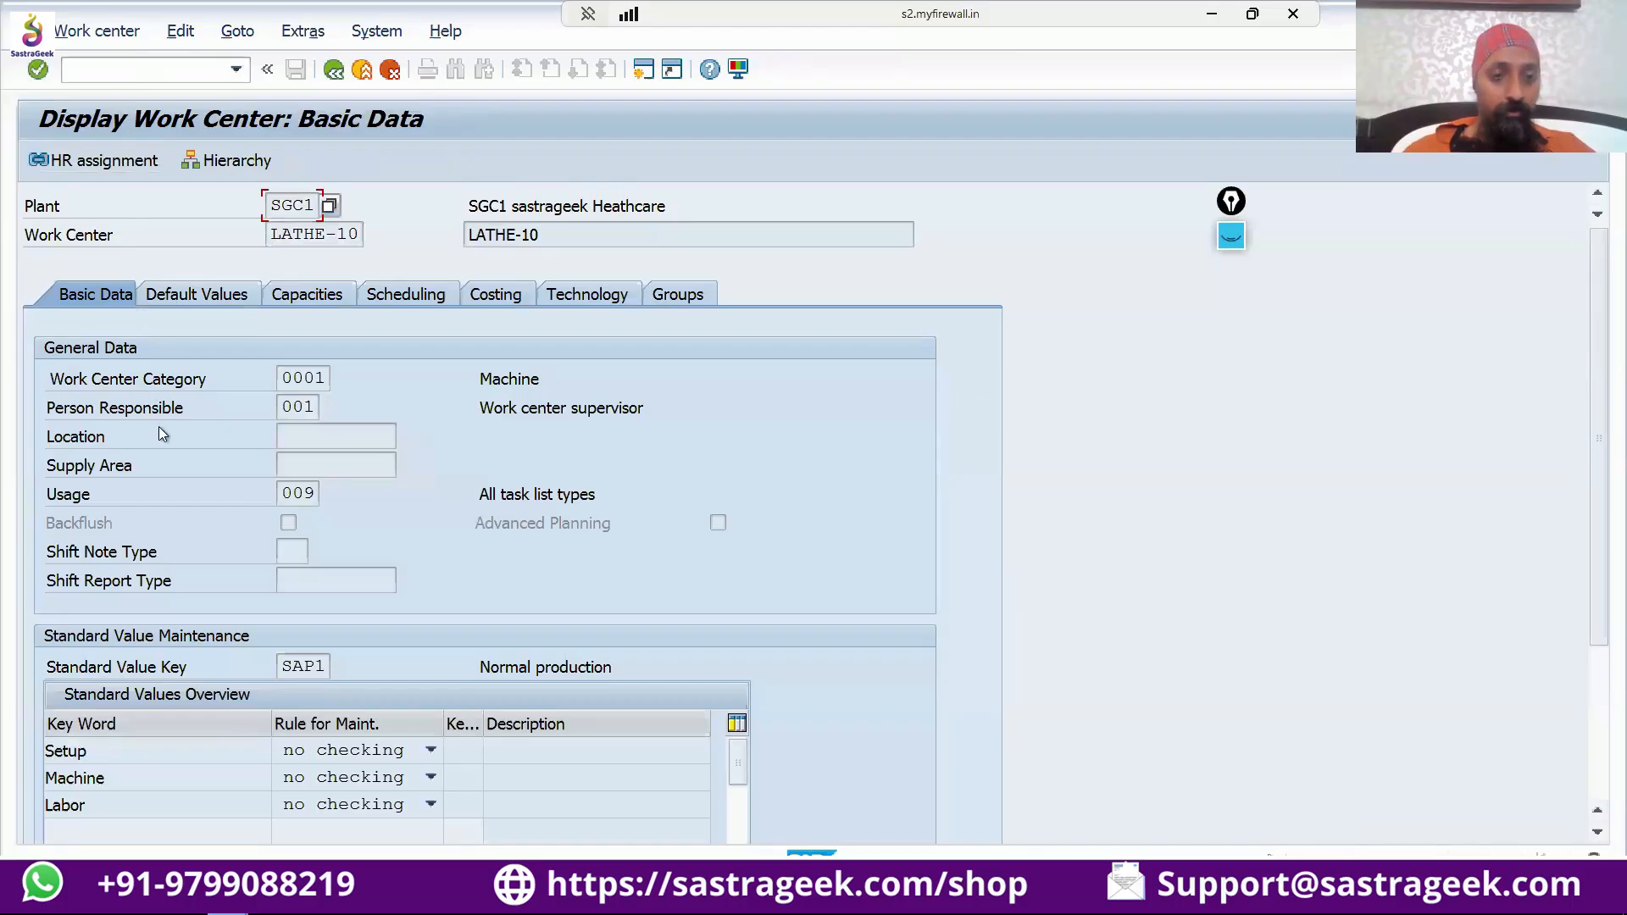
Review the capacity formulas and the scheduling formulas of work center LATHE-10.
{"action": "left_click", "coordinate": [310, 294]}
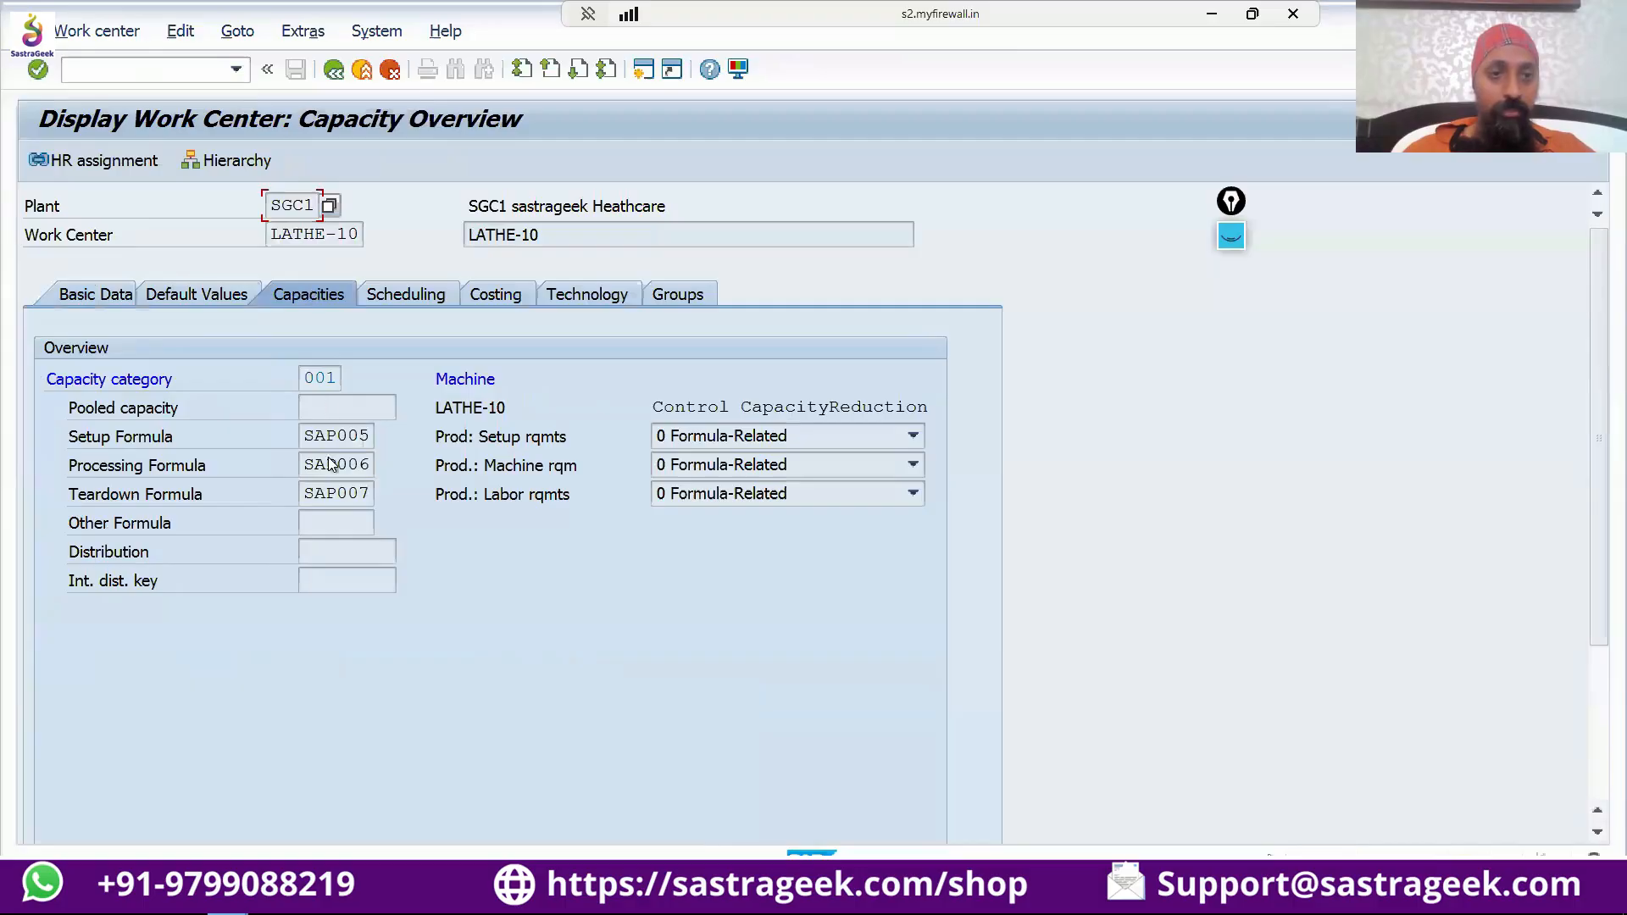
{"action": "left_click", "coordinate": [388, 292]}
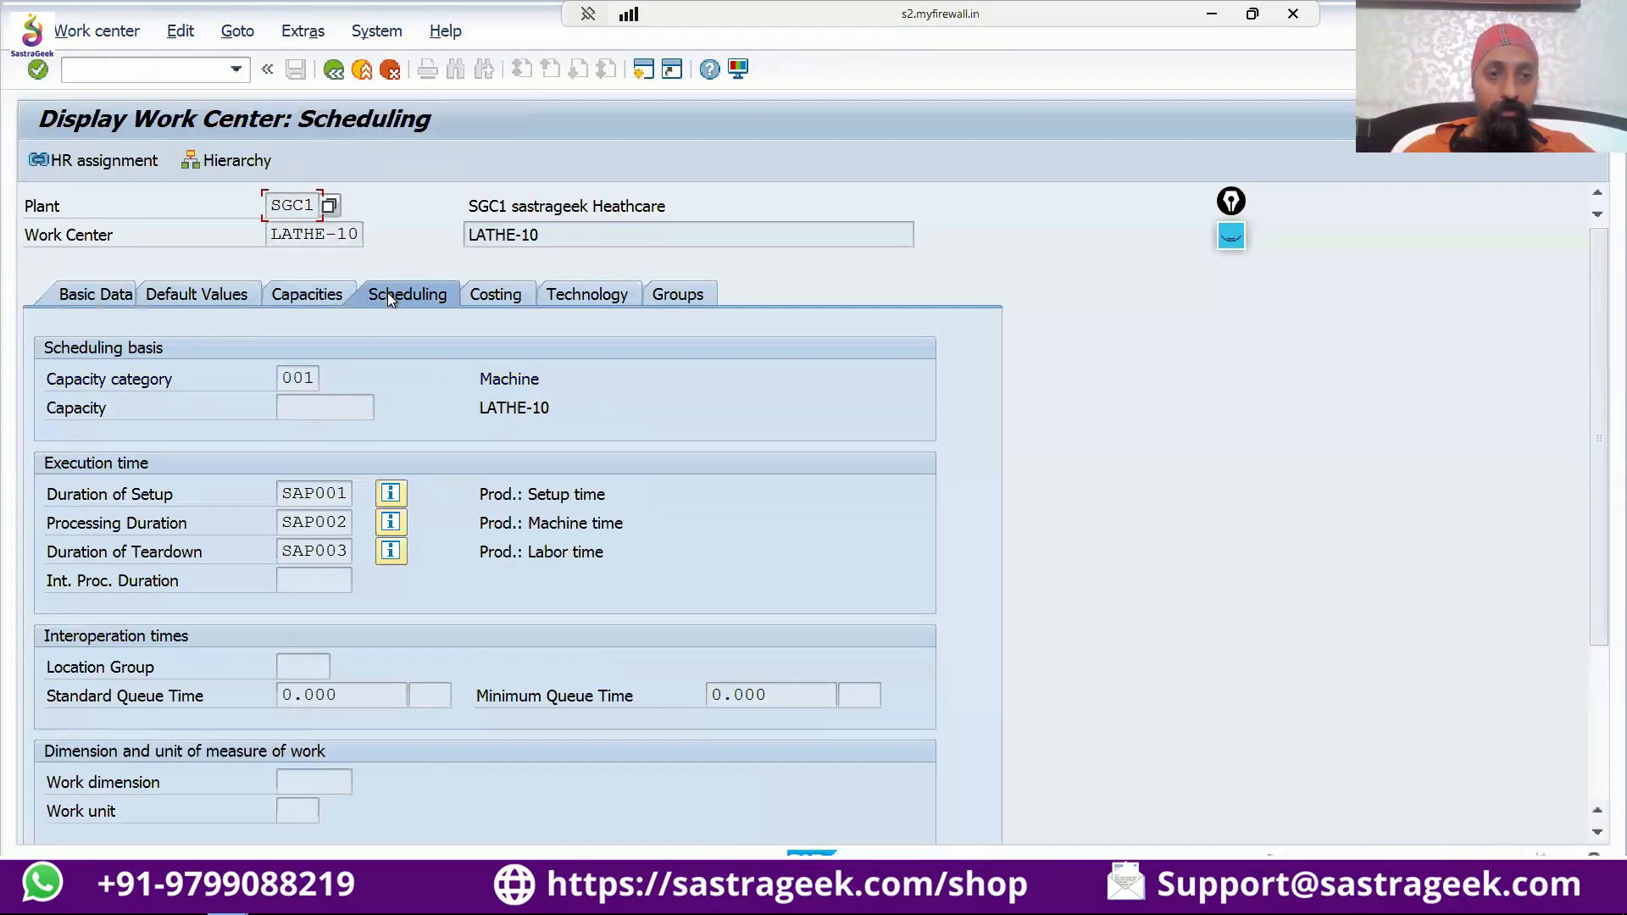
{"action": "left_click", "coordinate": [308, 296]}
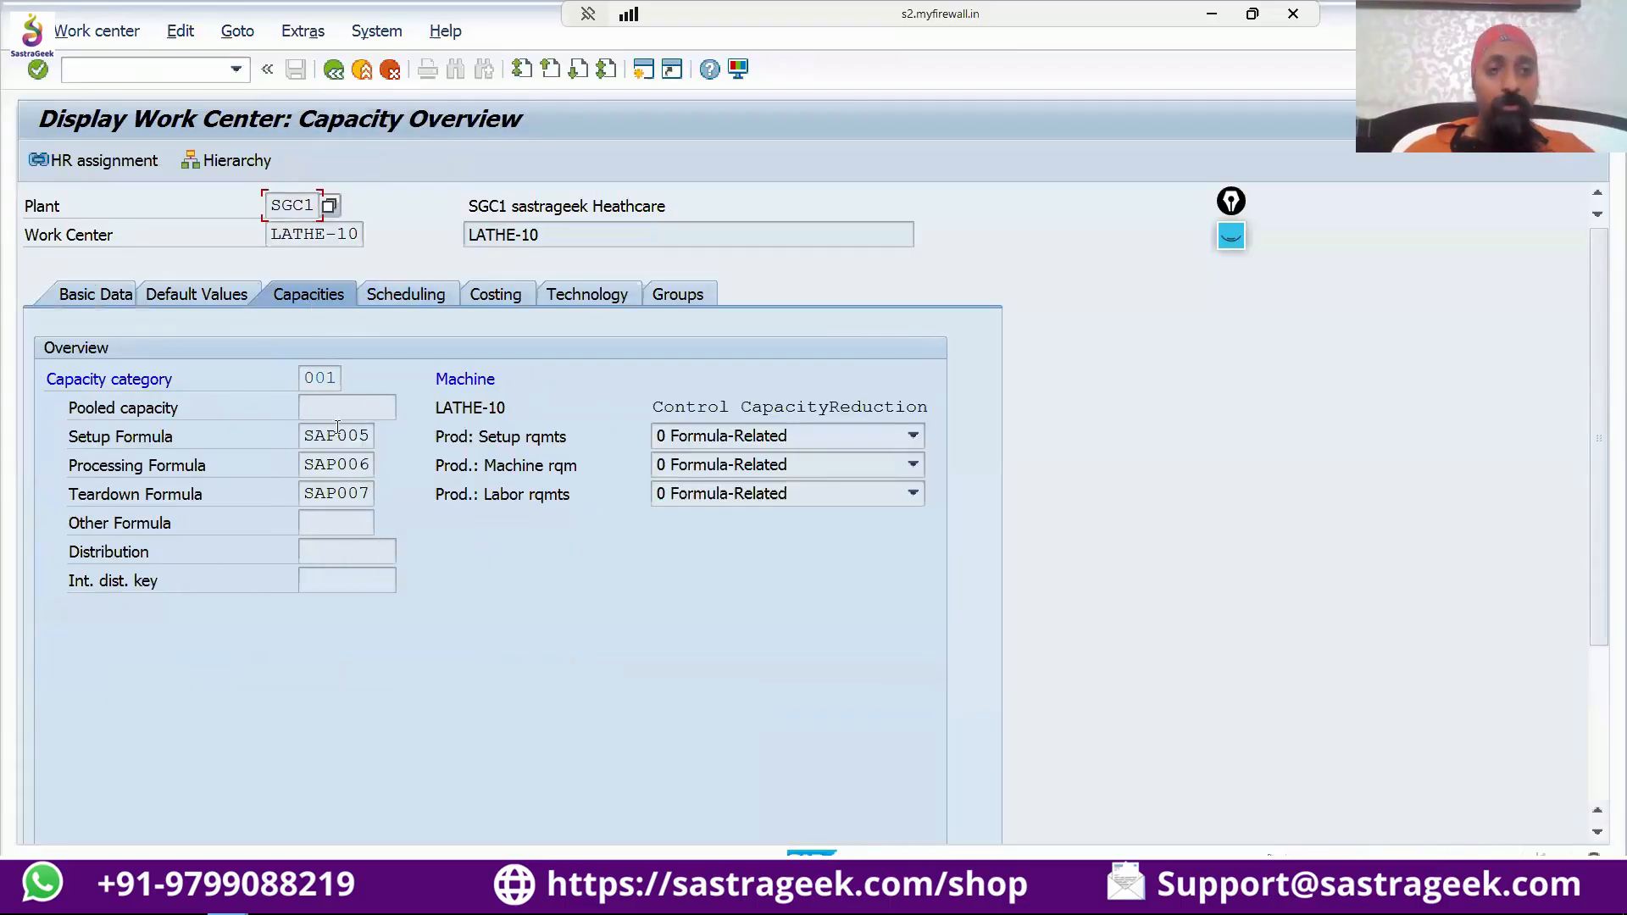
Examine the work center's basic data, particularly the Setup, Machine and Labor standard values.
{"action": "left_click", "coordinate": [115, 296]}
{"action": "scroll", "coordinate": [317, 578], "scroll_direction": "down", "scroll_amount": 5}
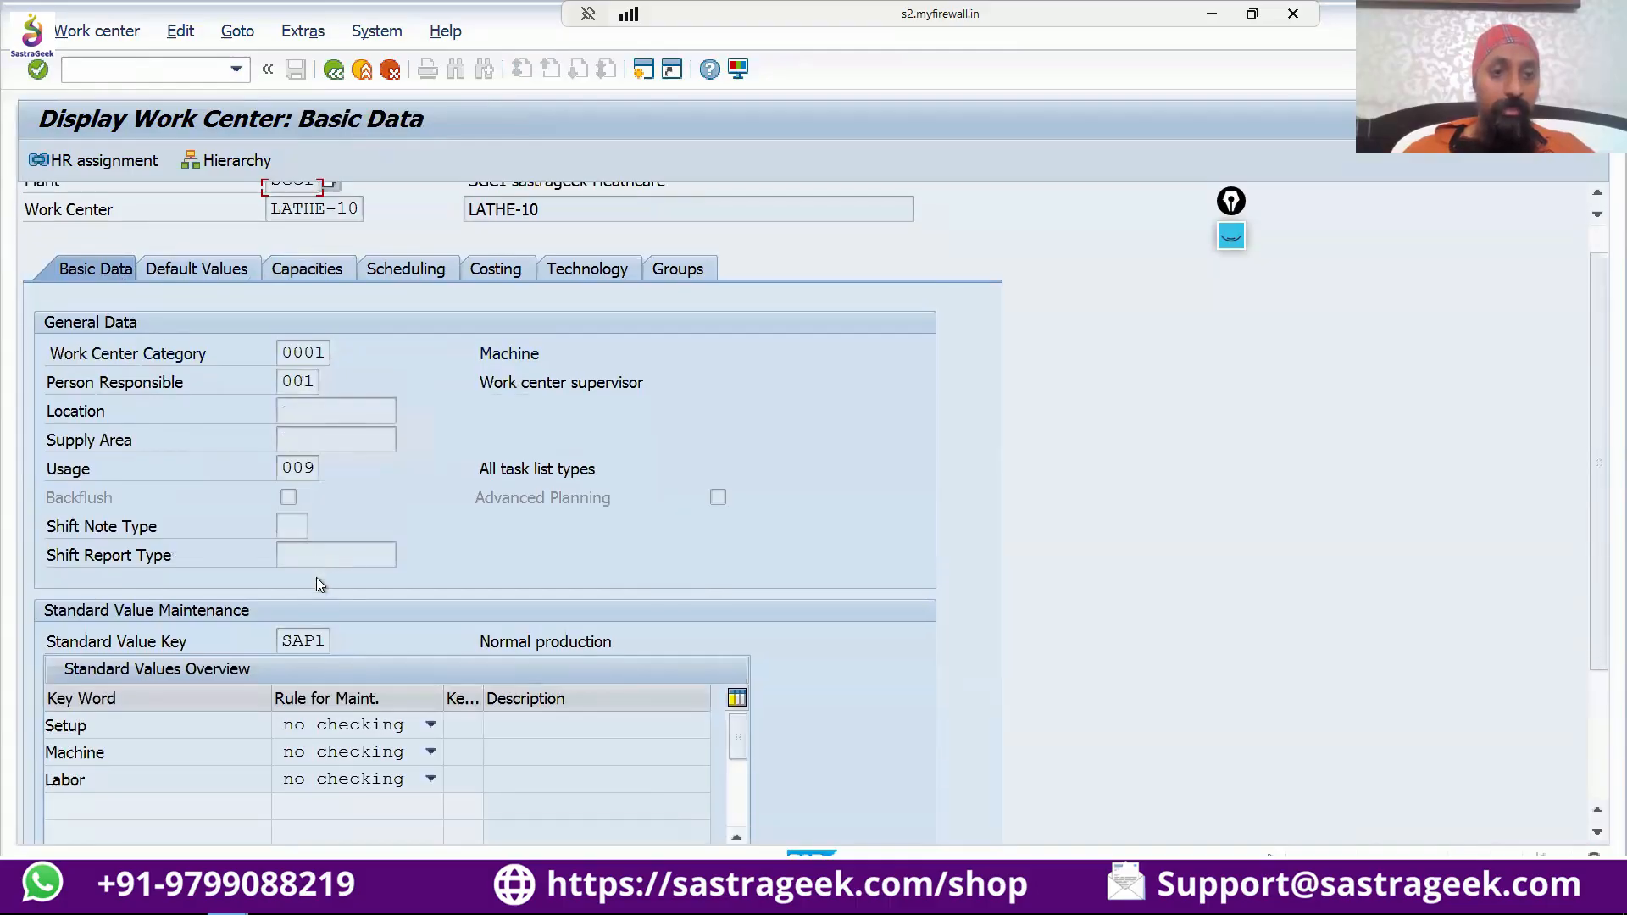
{"action": "scroll", "coordinate": [317, 495], "scroll_direction": "up", "scroll_amount": 4}
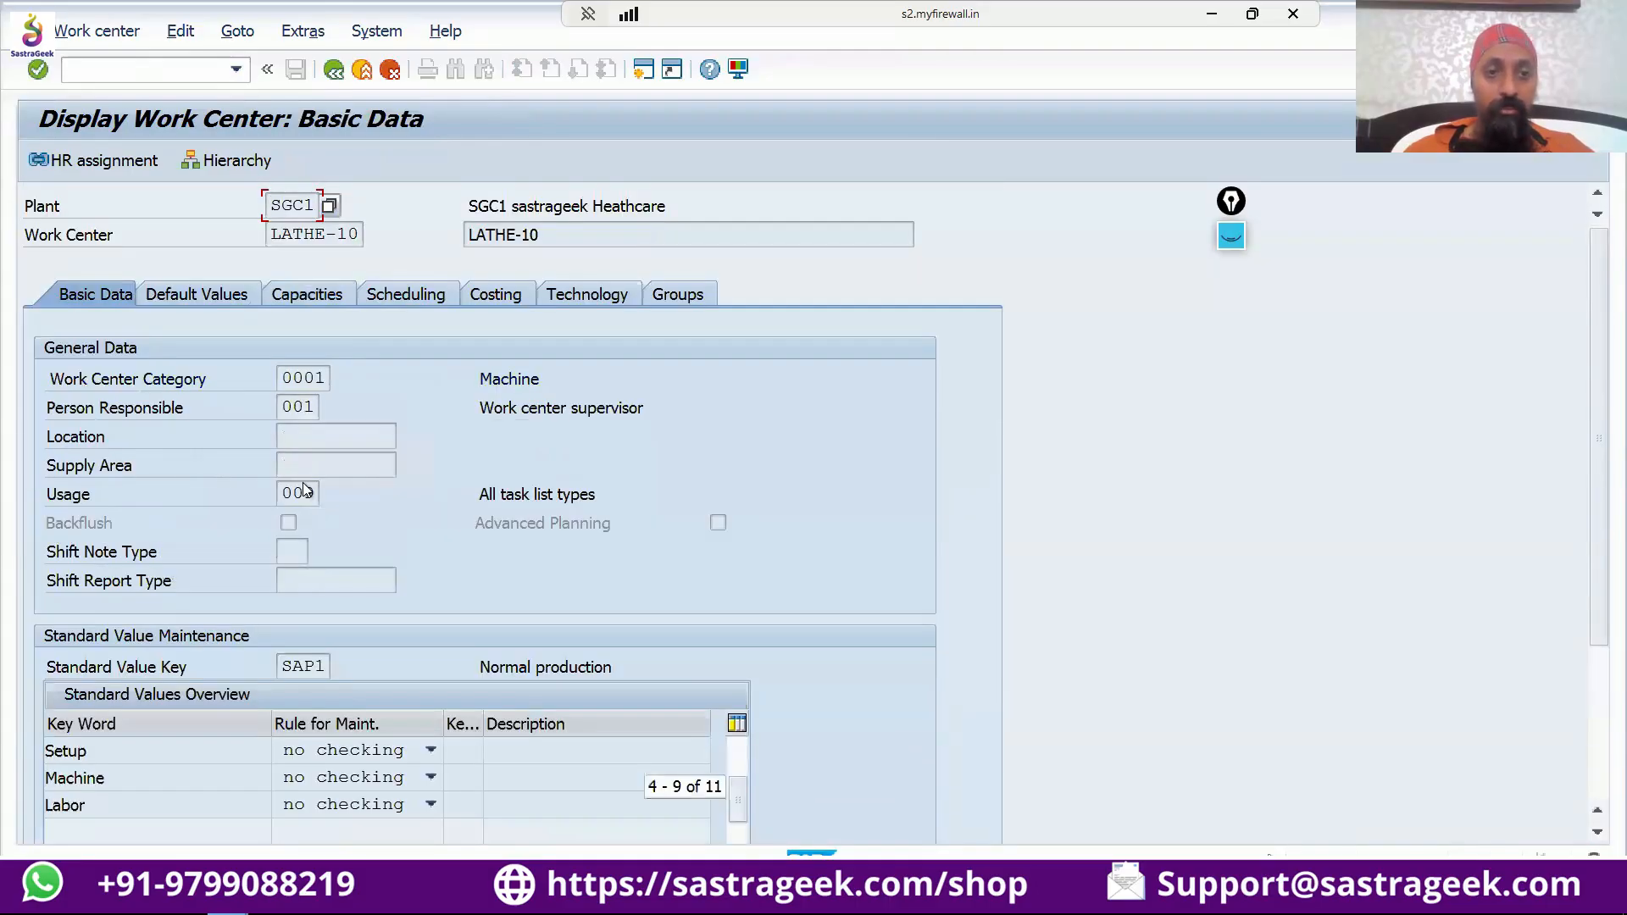
{"action": "scroll", "coordinate": [305, 491], "scroll_direction": "down", "scroll_amount": 3}
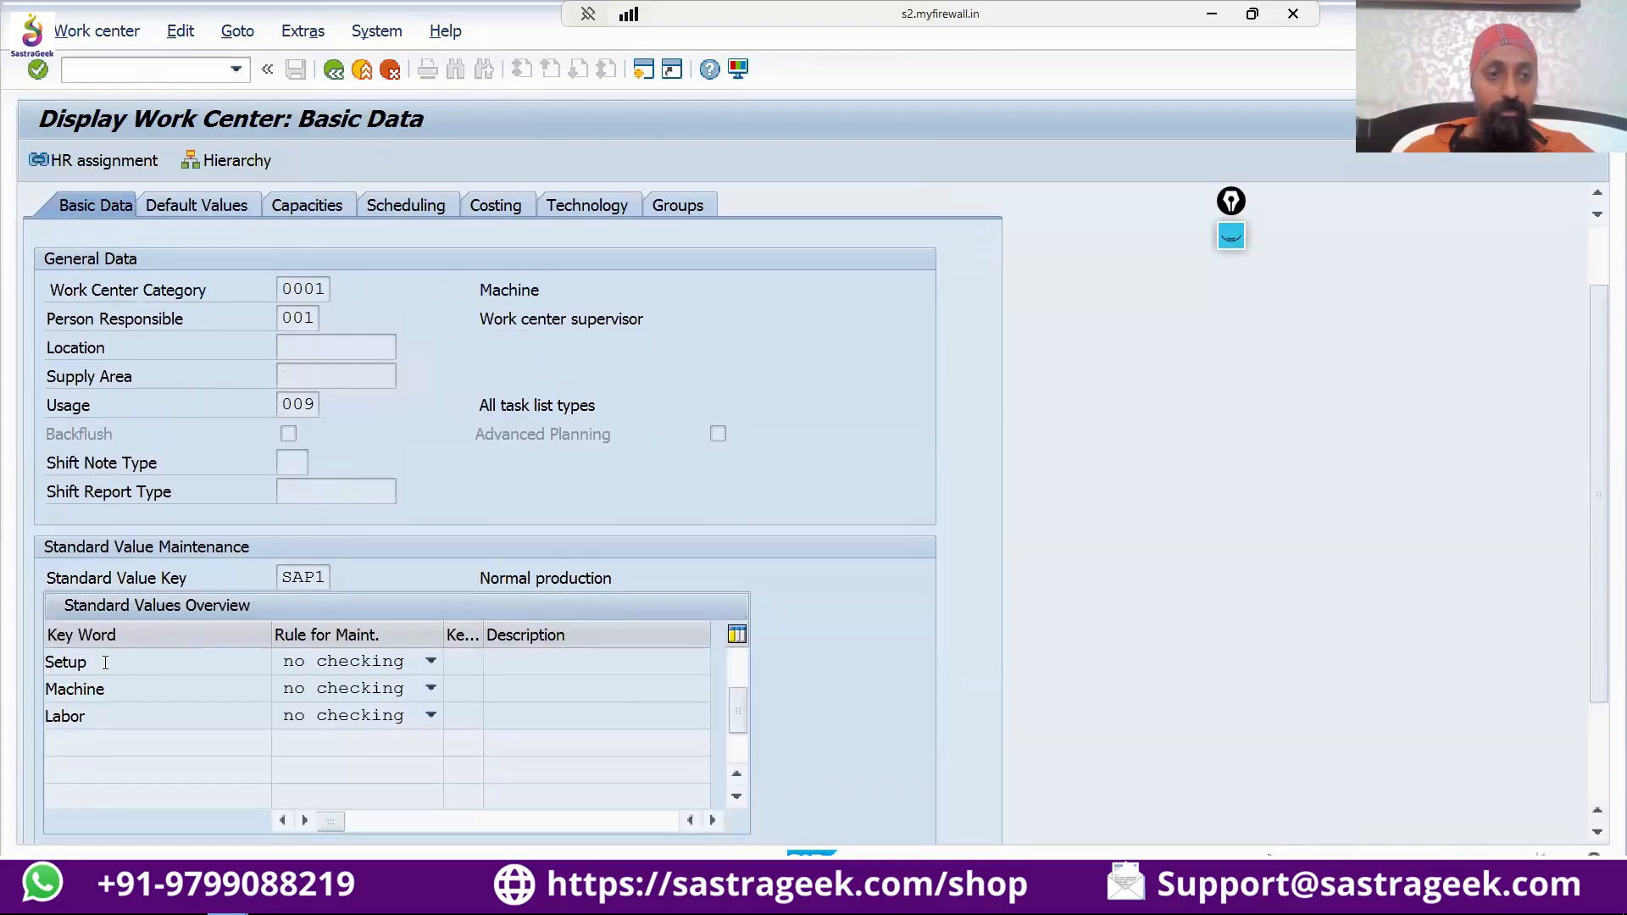
{"action": "left_click_drag", "start_coordinate": [87, 665], "coordinate": [43, 716]}
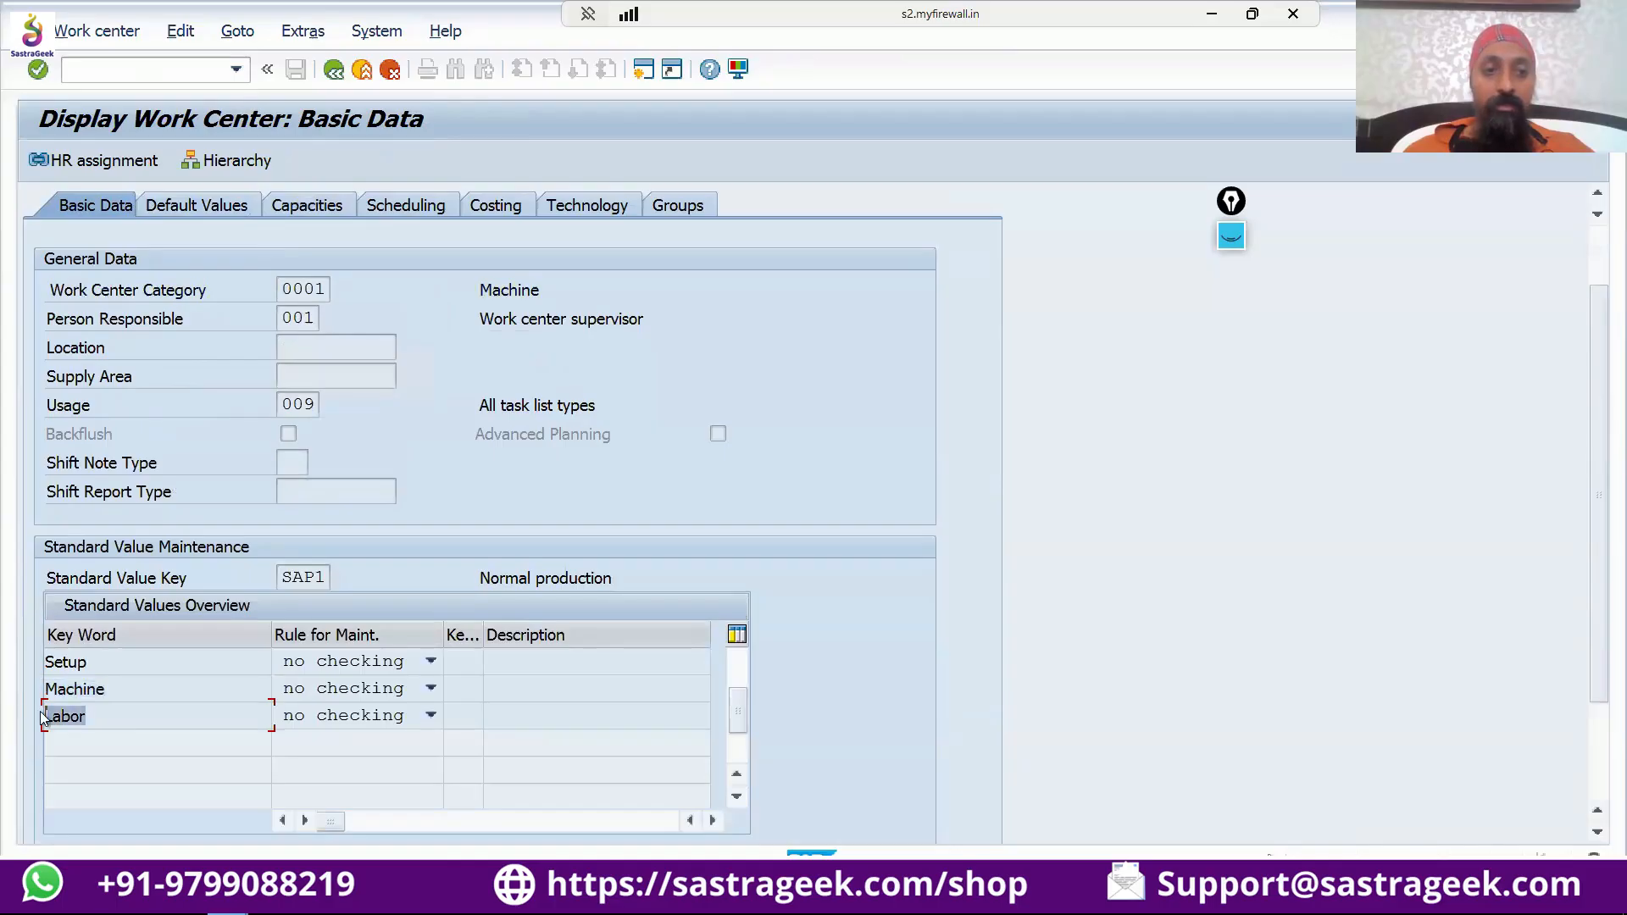
{"action": "left_click", "coordinate": [124, 689]}
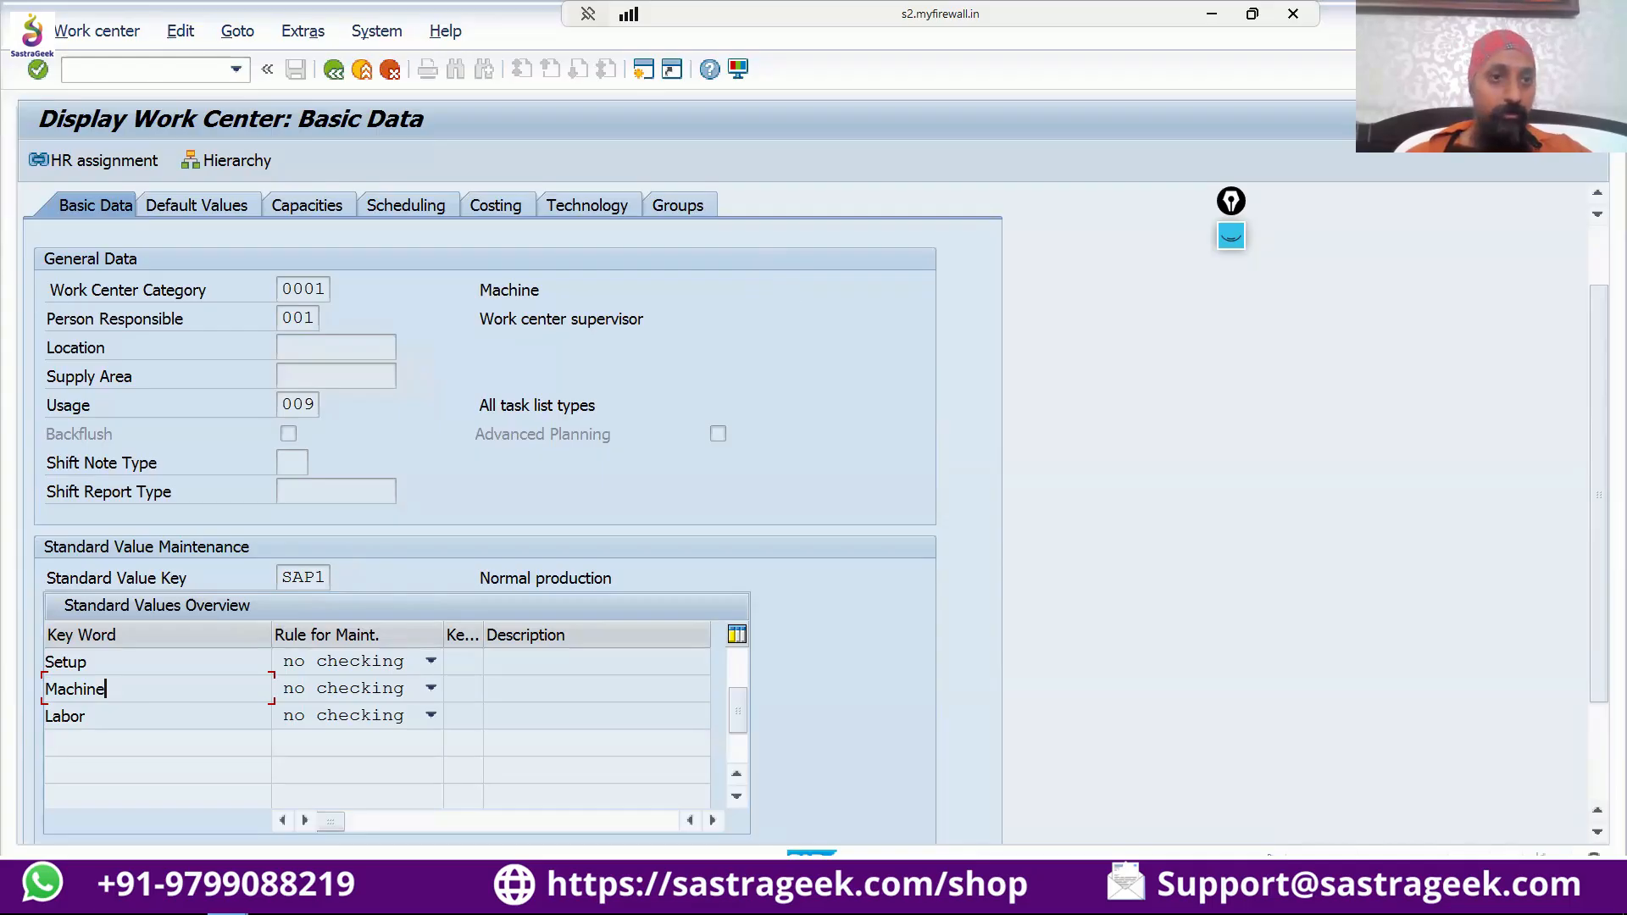
Move the annotation toolbar out of the way and handwrite an underlined "Product" in red beside the work center data.
{"action": "left_click", "coordinate": [1239, 241]}
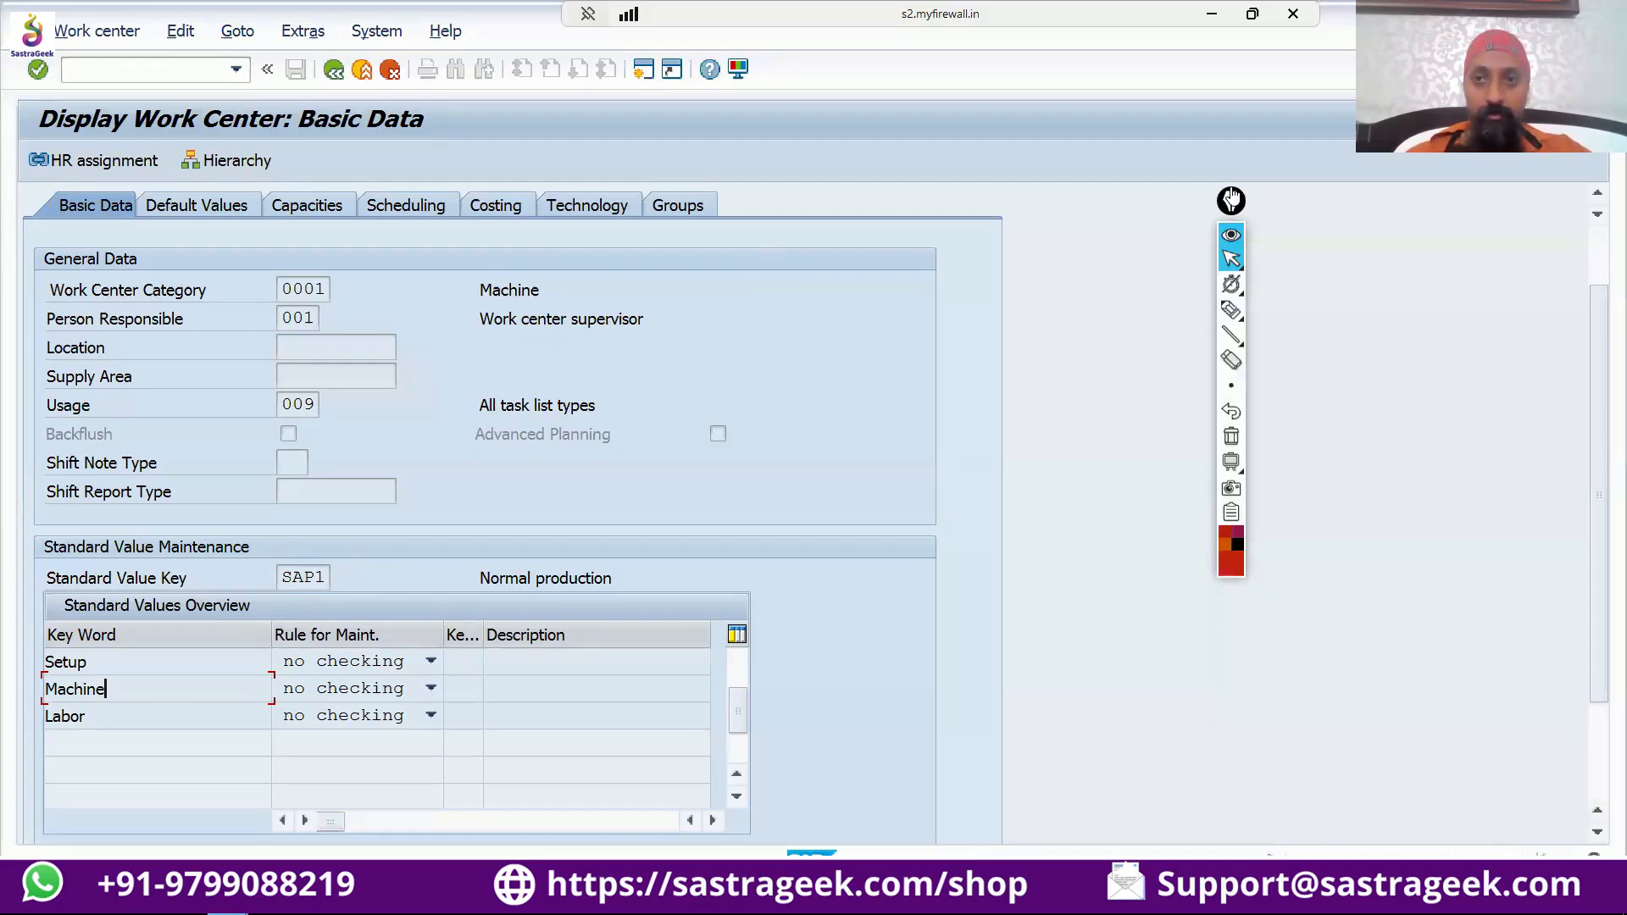
{"action": "left_click_drag", "start_coordinate": [1231, 200], "coordinate": [1582, 300]}
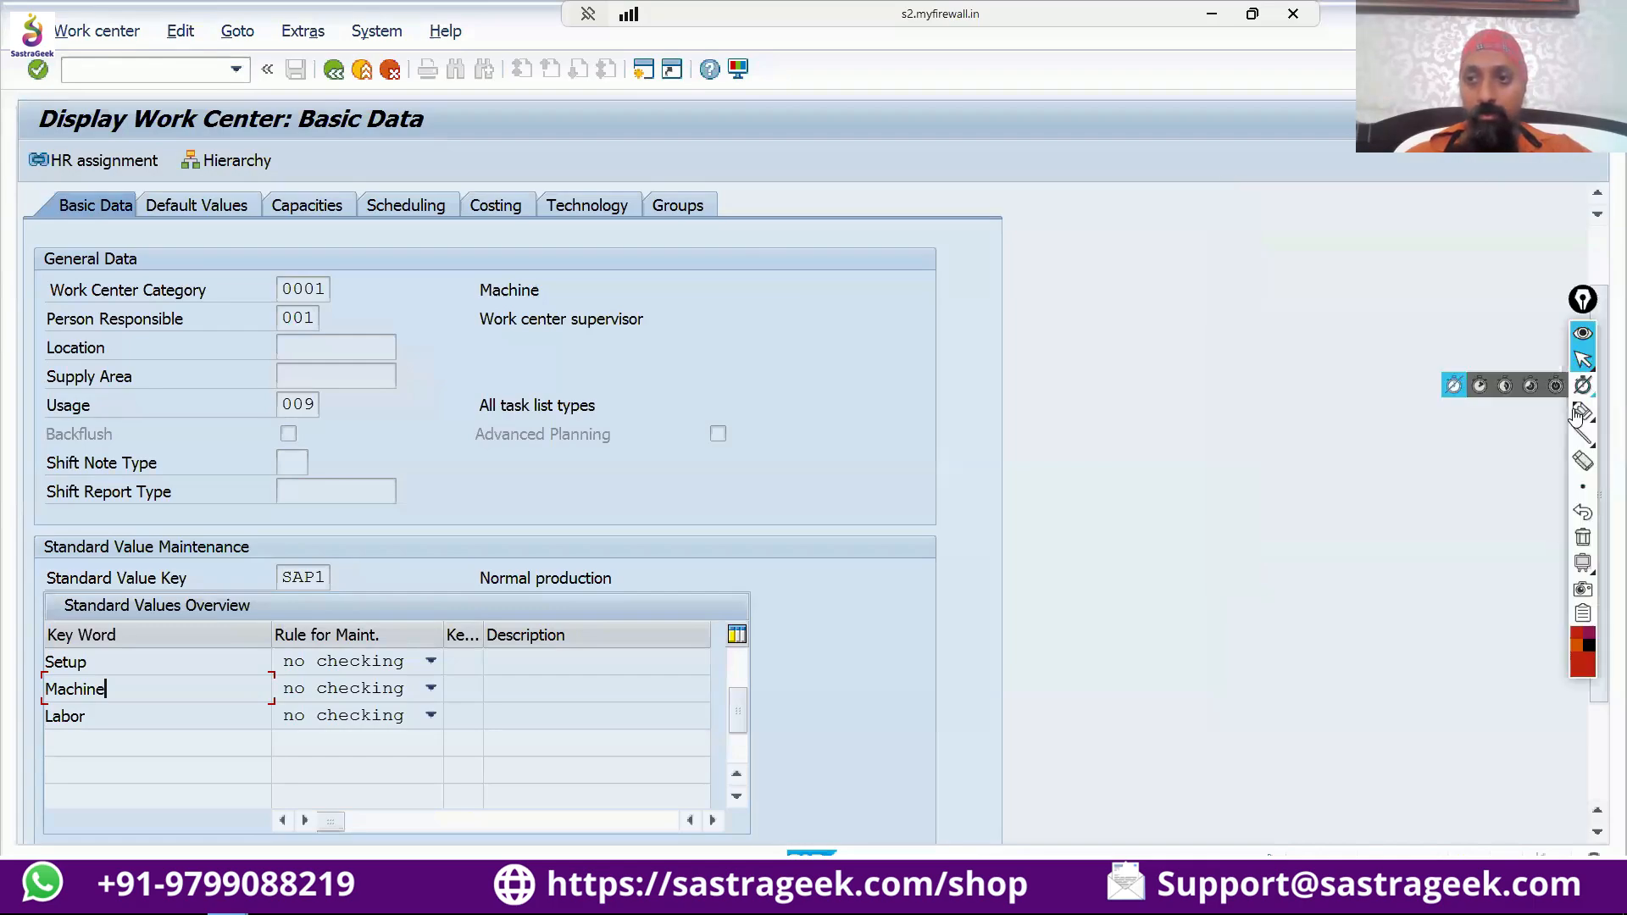
{"action": "left_click", "coordinate": [1583, 411]}
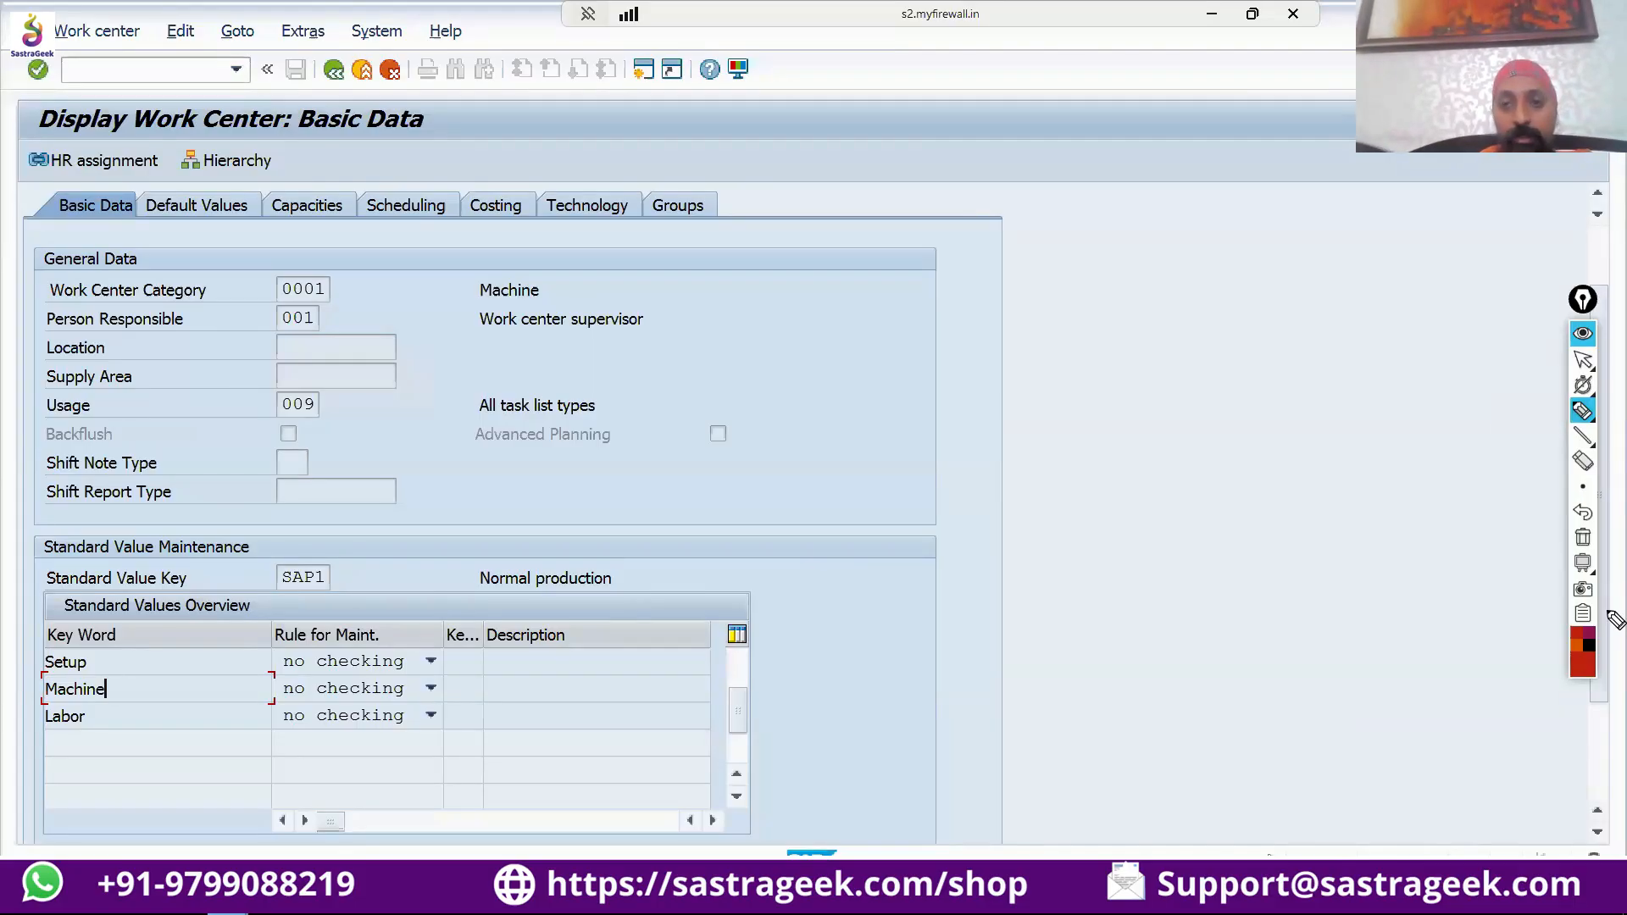
{"action": "mouse_move", "coordinate": [1041, 293]}
{"action": "left_mouse_down"}
{"action": "mouse_move", "coordinate": [1055, 312]}
{"action": "mouse_move", "coordinate": [1159, 315]}
{"action": "mouse_move", "coordinate": [1030, 343]}
{"action": "mouse_move", "coordinate": [1173, 319]}
{"action": "left_mouse_up"}
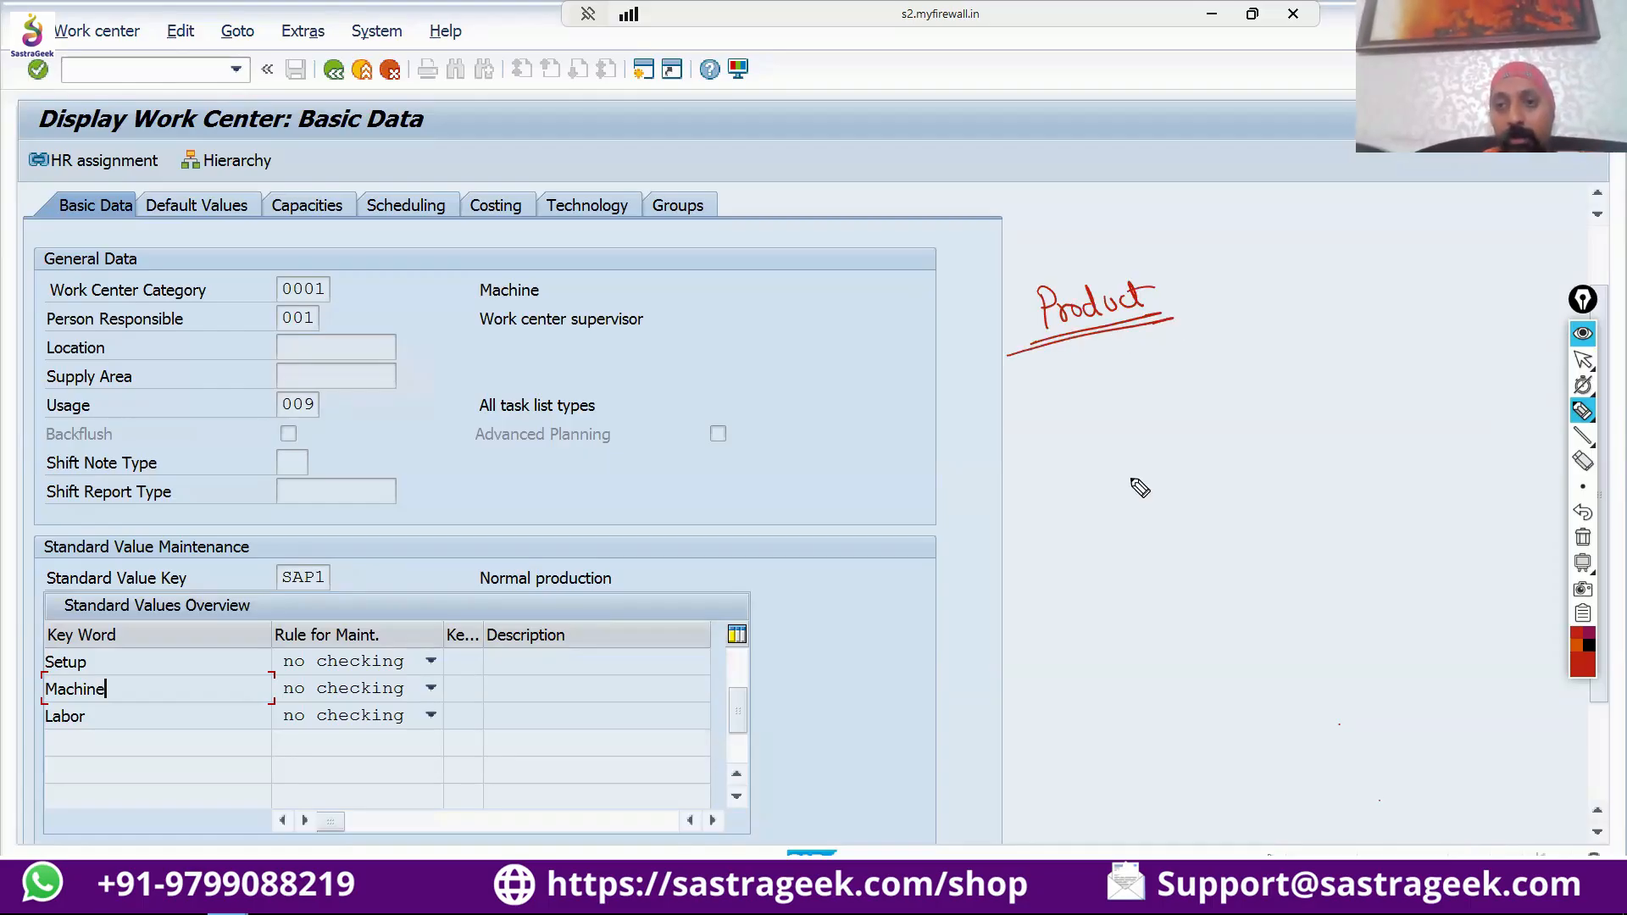
Draw arrows from "Product" to "SFG" and on to "RM", then bracket the structure and label it "BOM".
{"action": "mouse_move", "coordinate": [1124, 331]}
{"action": "left_mouse_down"}
{"action": "mouse_move", "coordinate": [1159, 356]}
{"action": "mouse_move", "coordinate": [1150, 372]}
{"action": "mouse_move", "coordinate": [1231, 352]}
{"action": "mouse_move", "coordinate": [1253, 359]}
{"action": "mouse_move", "coordinate": [1249, 390]}
{"action": "mouse_move", "coordinate": [1336, 373]}
{"action": "left_mouse_up"}
{"action": "mouse_move", "coordinate": [1307, 299]}
{"action": "left_mouse_down"}
{"action": "mouse_move", "coordinate": [1347, 298]}
{"action": "mouse_move", "coordinate": [1368, 335]}
{"action": "mouse_move", "coordinate": [1352, 368]}
{"action": "left_mouse_up"}
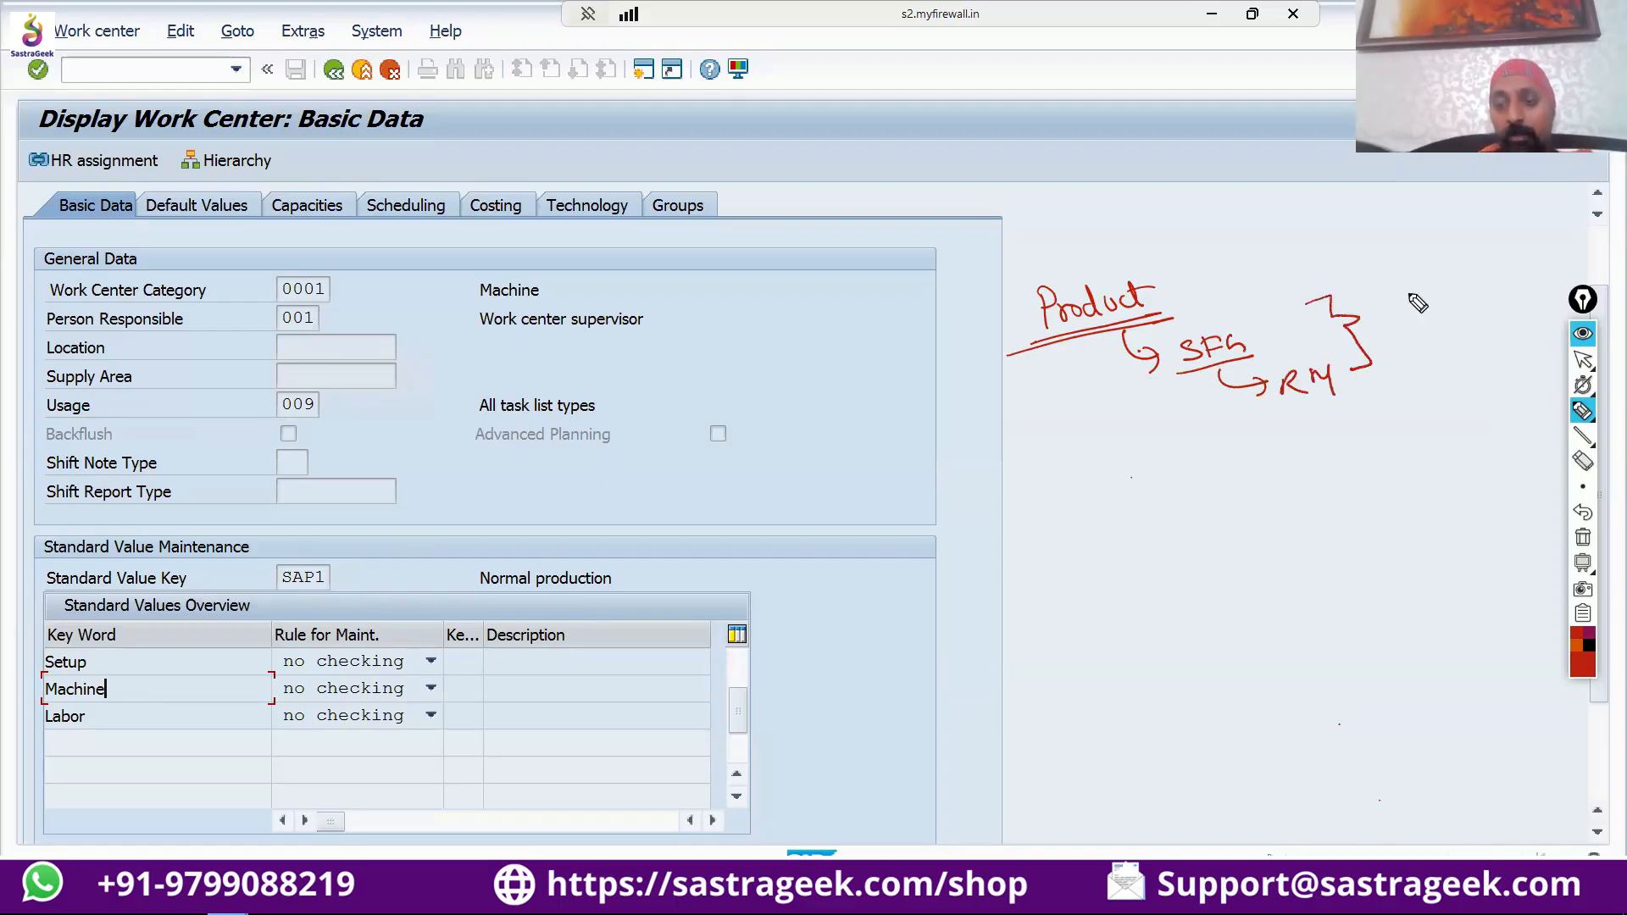
{"action": "mouse_move", "coordinate": [1393, 293]}
{"action": "left_mouse_down"}
{"action": "mouse_move", "coordinate": [1391, 318]}
{"action": "mouse_move", "coordinate": [1418, 303]}
{"action": "left_mouse_up"}
{"action": "mouse_move", "coordinate": [1430, 315]}
{"action": "left_mouse_down"}
{"action": "mouse_move", "coordinate": [1450, 289]}
{"action": "mouse_move", "coordinate": [1450, 320]}
{"action": "left_mouse_up"}
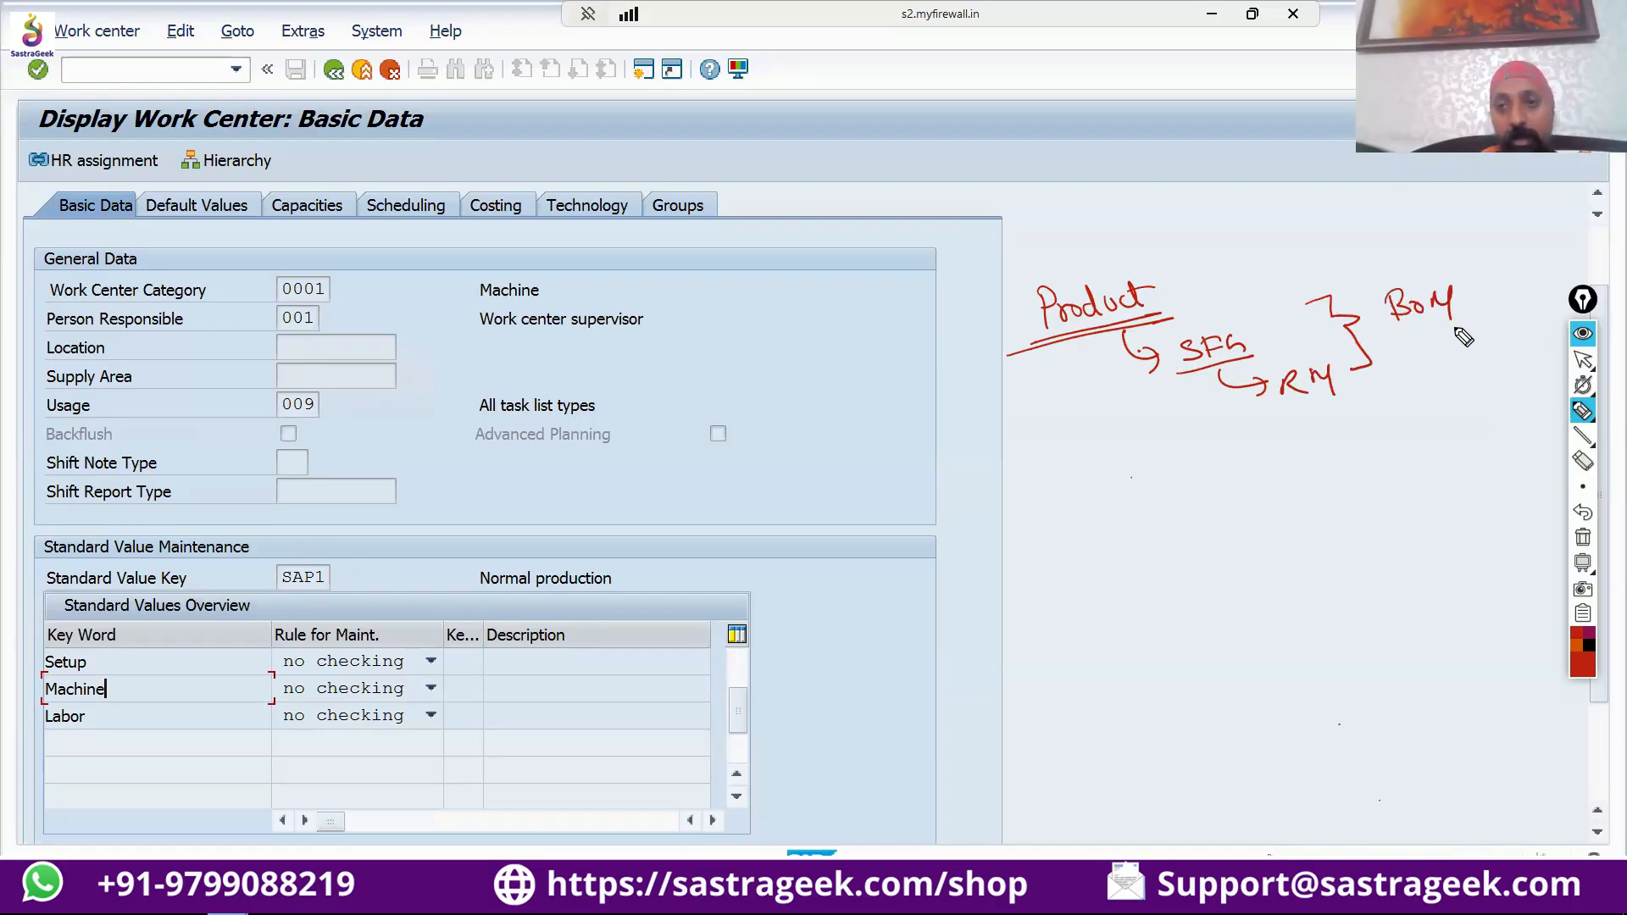
Handwrite "Operation" below "Product", link it by arrows to "Routing" and a circled "WC", and draw an arrow from "WC" to "Routing".
{"action": "mouse_move", "coordinate": [1016, 348]}
{"action": "left_mouse_down"}
{"action": "mouse_move", "coordinate": [1042, 339]}
{"action": "mouse_move", "coordinate": [1029, 375]}
{"action": "mouse_move", "coordinate": [1089, 399]}
{"action": "mouse_move", "coordinate": [1074, 428]}
{"action": "mouse_move", "coordinate": [1106, 464]}
{"action": "mouse_move", "coordinate": [1225, 461]}
{"action": "left_mouse_up"}
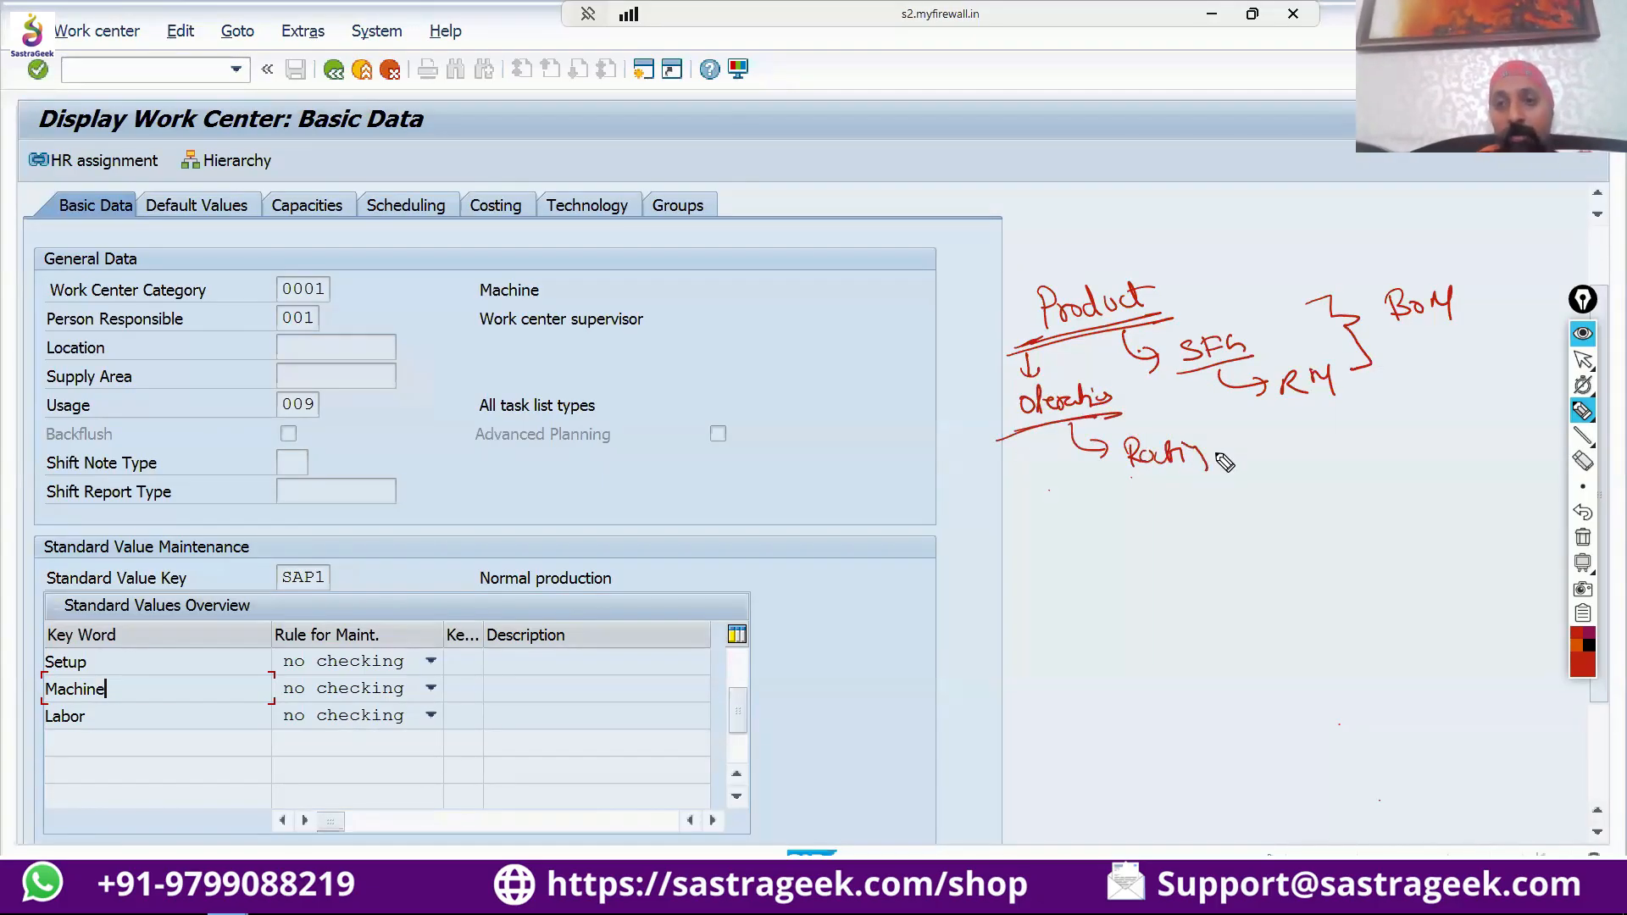
{"action": "mouse_move", "coordinate": [1043, 441]}
{"action": "left_mouse_down"}
{"action": "mouse_move", "coordinate": [1050, 490]}
{"action": "mouse_move", "coordinate": [1060, 479]}
{"action": "left_mouse_up"}
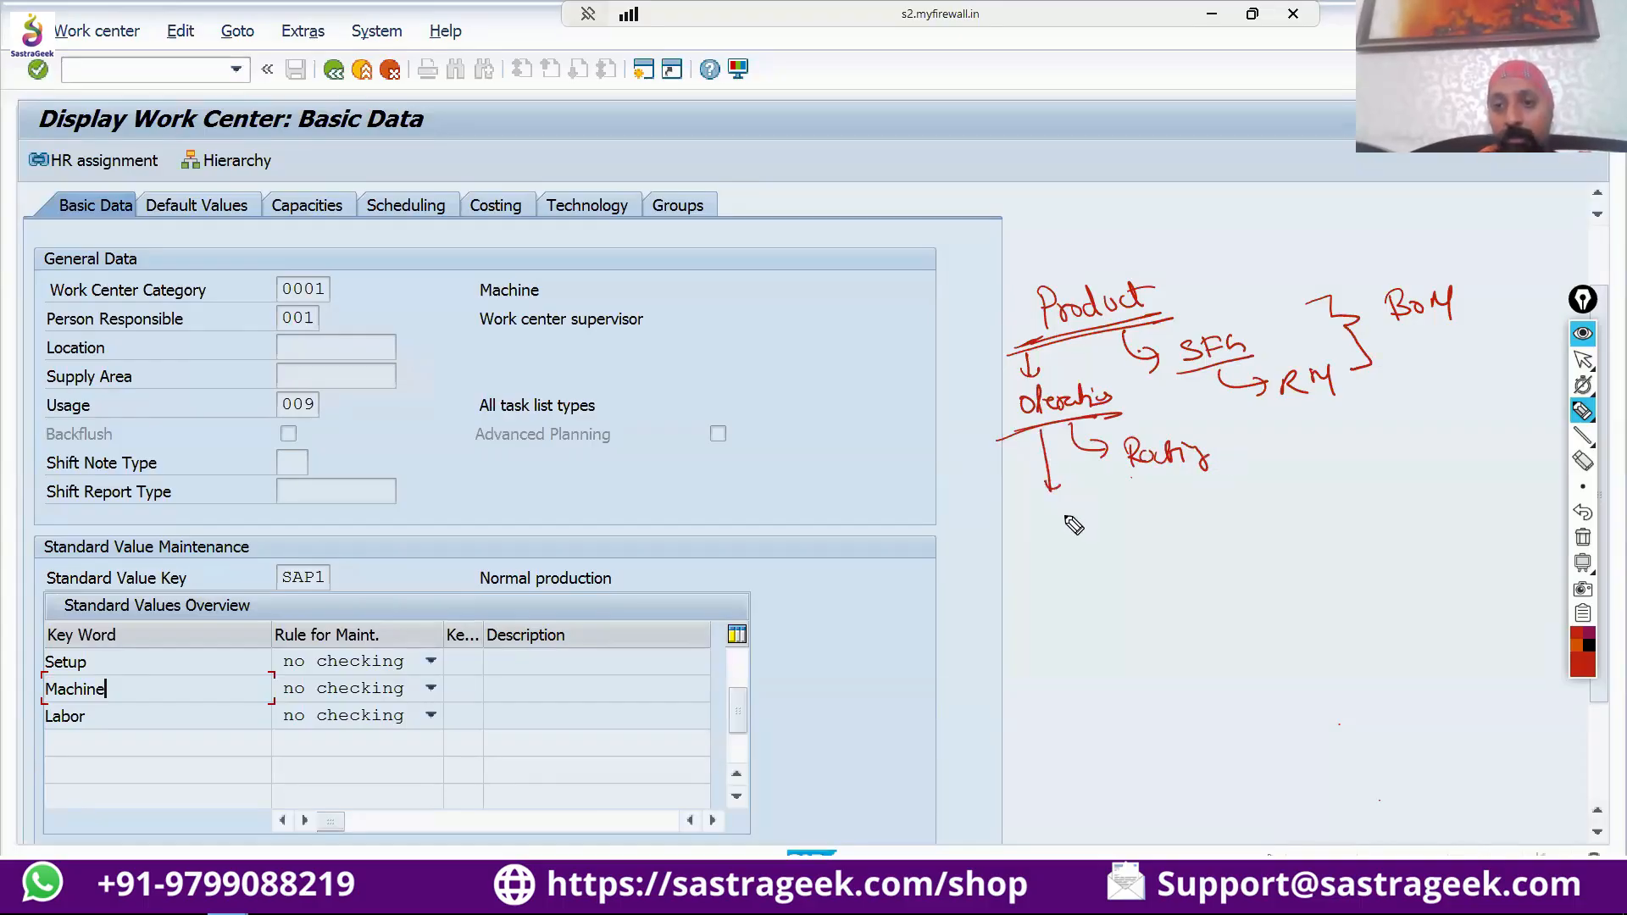
{"action": "left_click", "coordinate": [1102, 726]}
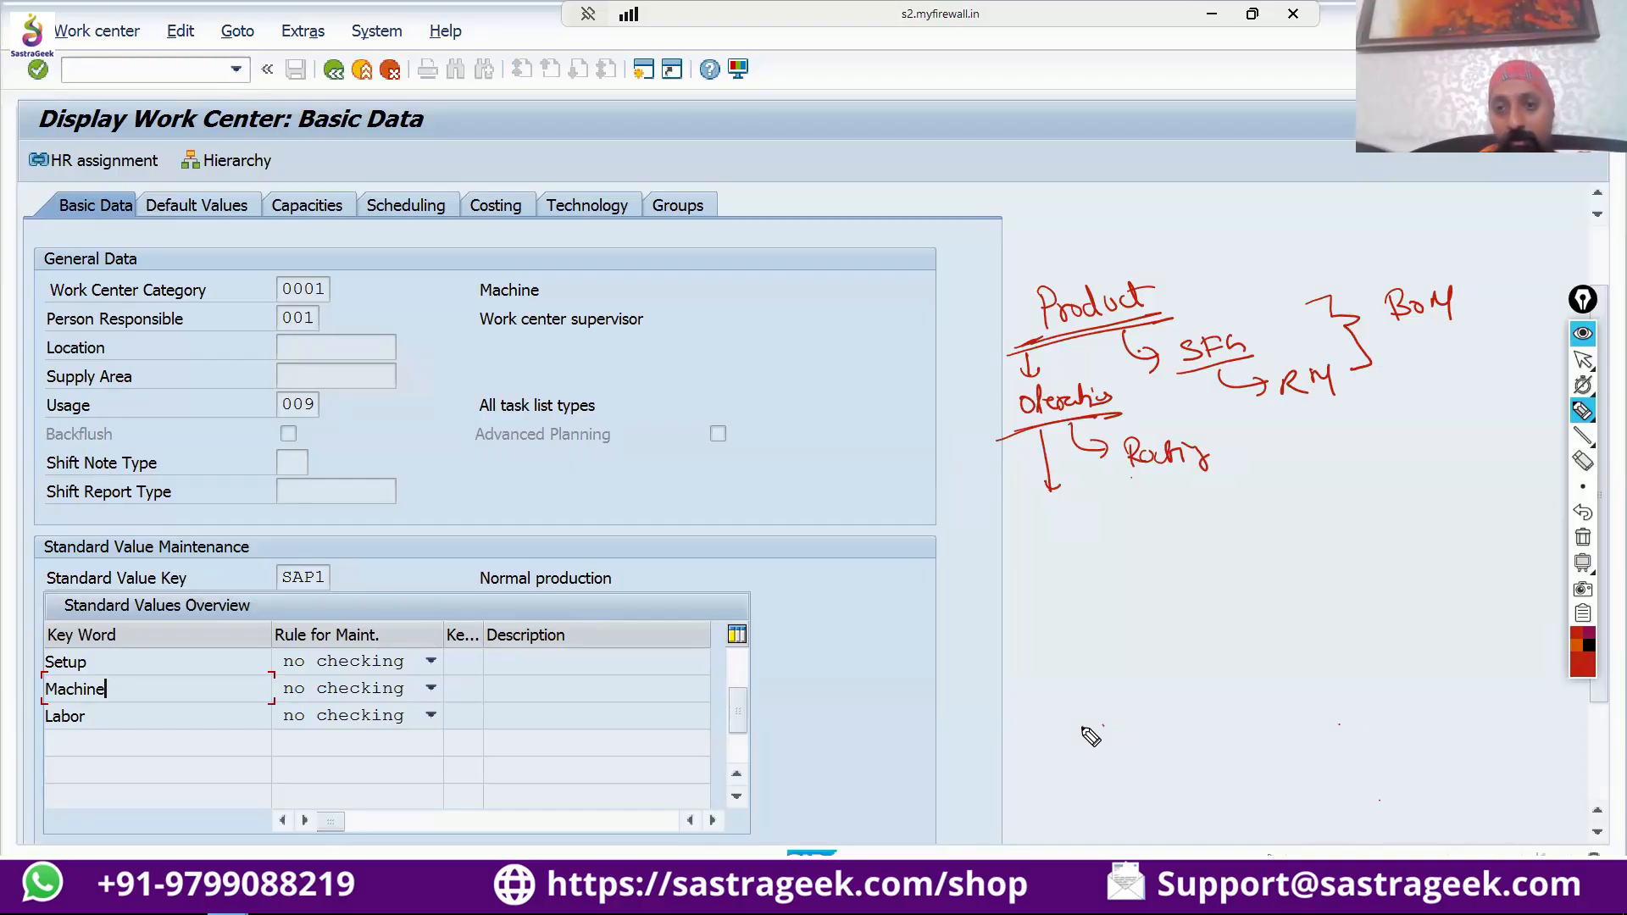
{"action": "mouse_move", "coordinate": [1049, 523]}
{"action": "left_mouse_down"}
{"action": "mouse_move", "coordinate": [1093, 543]}
{"action": "mouse_move", "coordinate": [1154, 487]}
{"action": "left_mouse_up"}
{"action": "left_click_drag", "start_coordinate": [1163, 692], "coordinate": [1177, 688]}
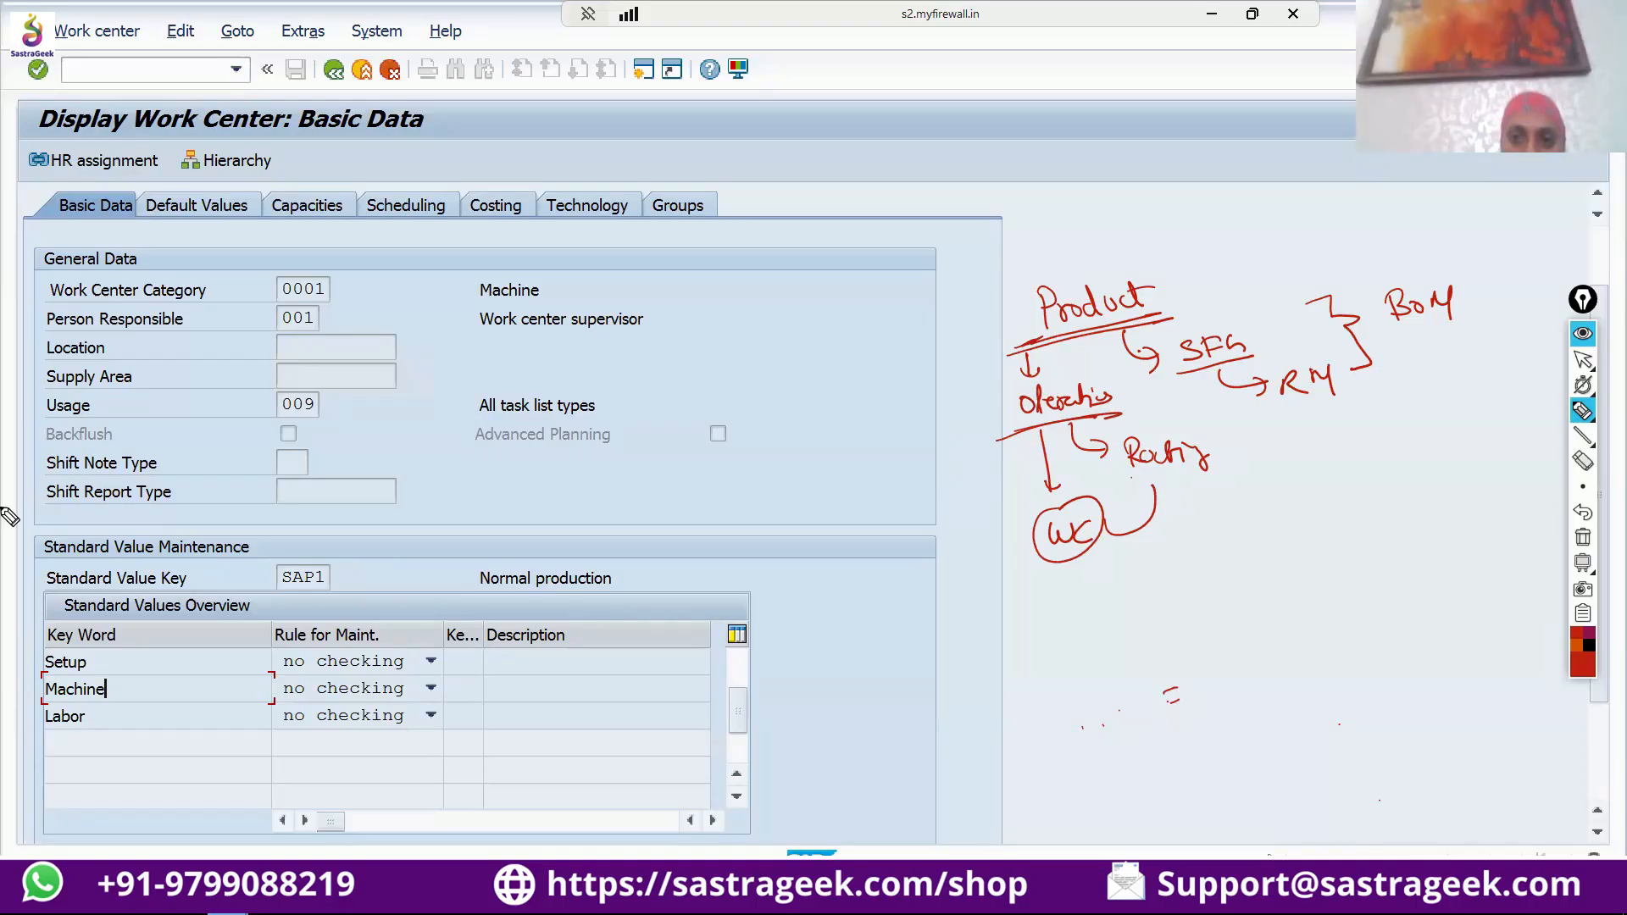
{"action": "left_click_drag", "start_coordinate": [1171, 490], "coordinate": [1149, 498]}
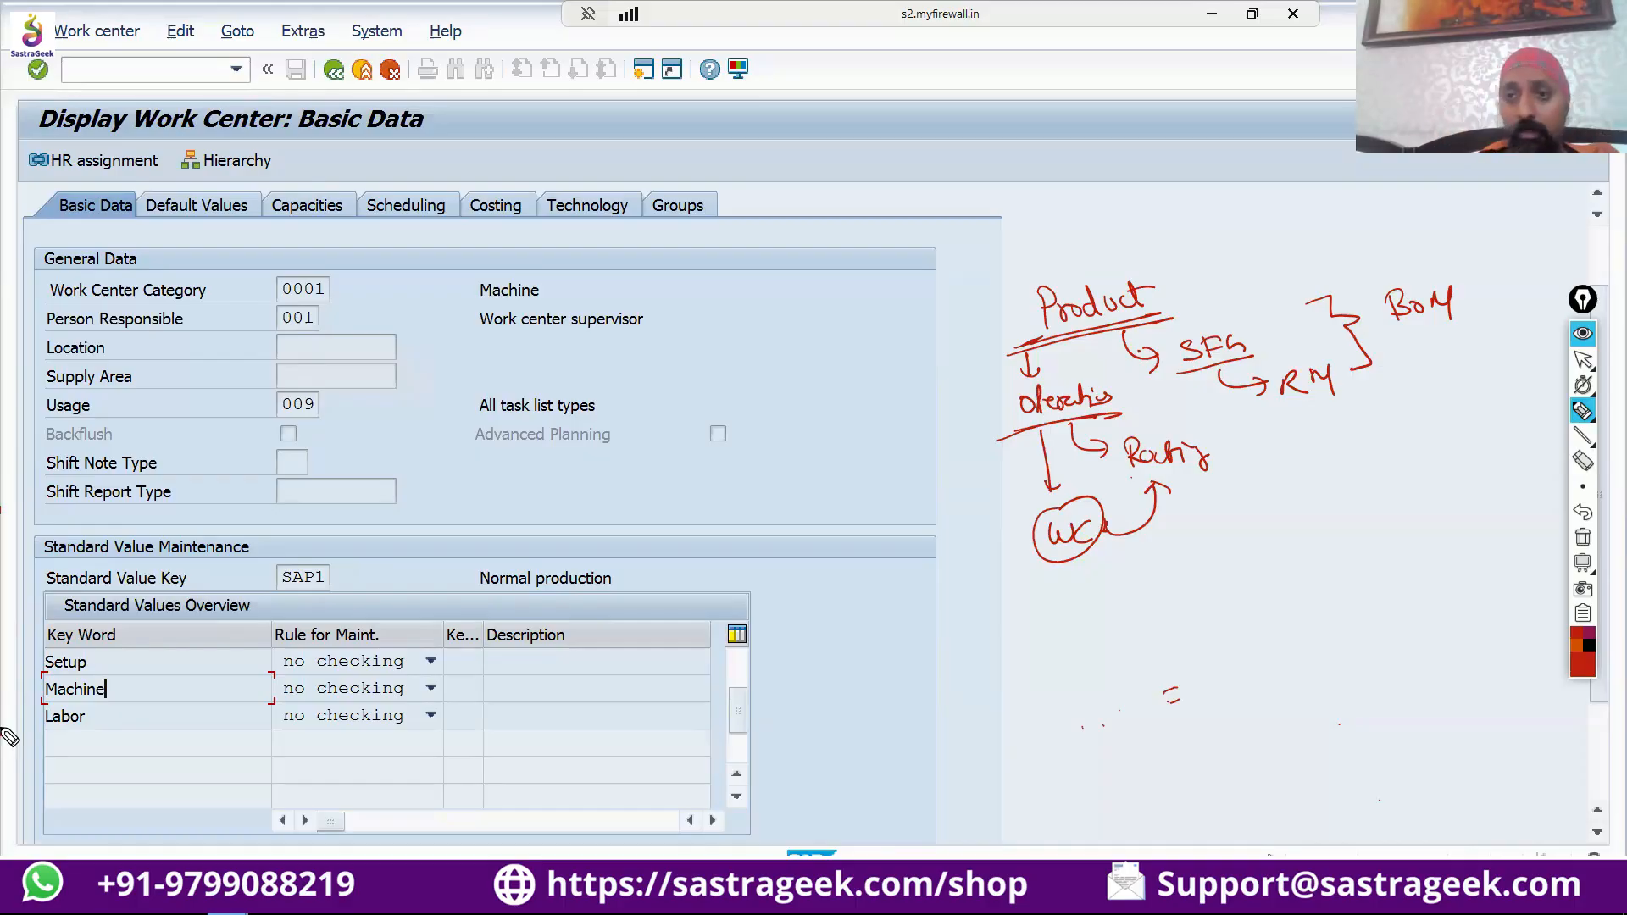
Circle "SFG" and "RM" with a small outgoing arrow, and mark the Machine and Labor standard values with red arrows.
{"action": "mouse_move", "coordinate": [1253, 307]}
{"action": "left_mouse_down"}
{"action": "mouse_move", "coordinate": [1210, 301]}
{"action": "mouse_move", "coordinate": [1286, 441]}
{"action": "mouse_move", "coordinate": [1252, 310]}
{"action": "left_mouse_up"}
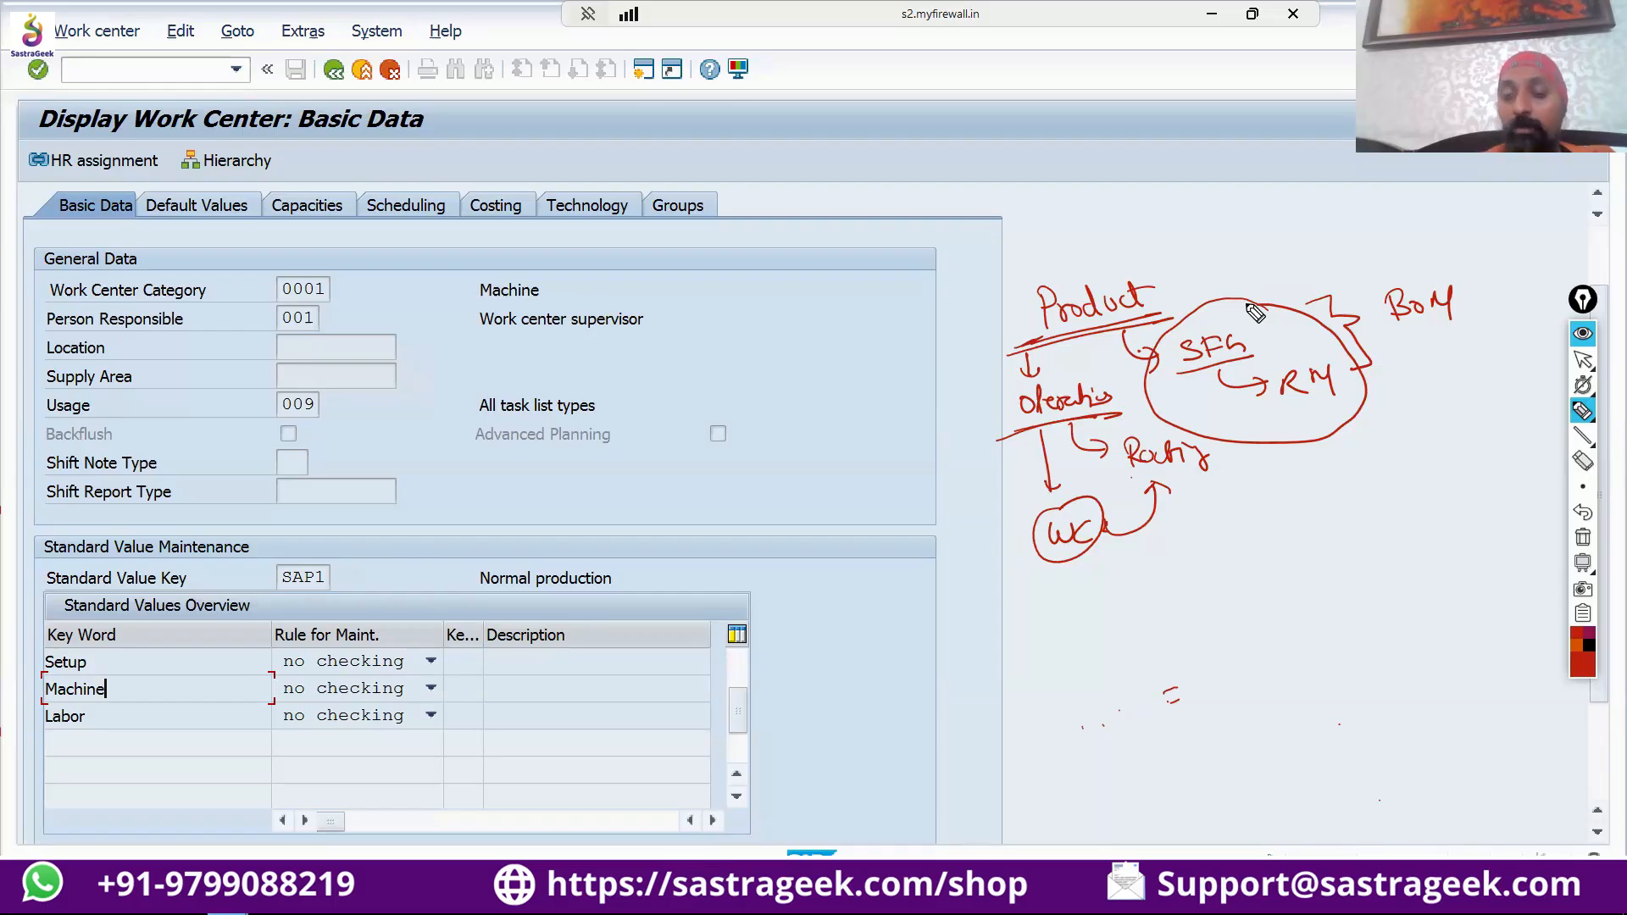
{"action": "left_click_drag", "start_coordinate": [1331, 413], "coordinate": [1353, 443]}
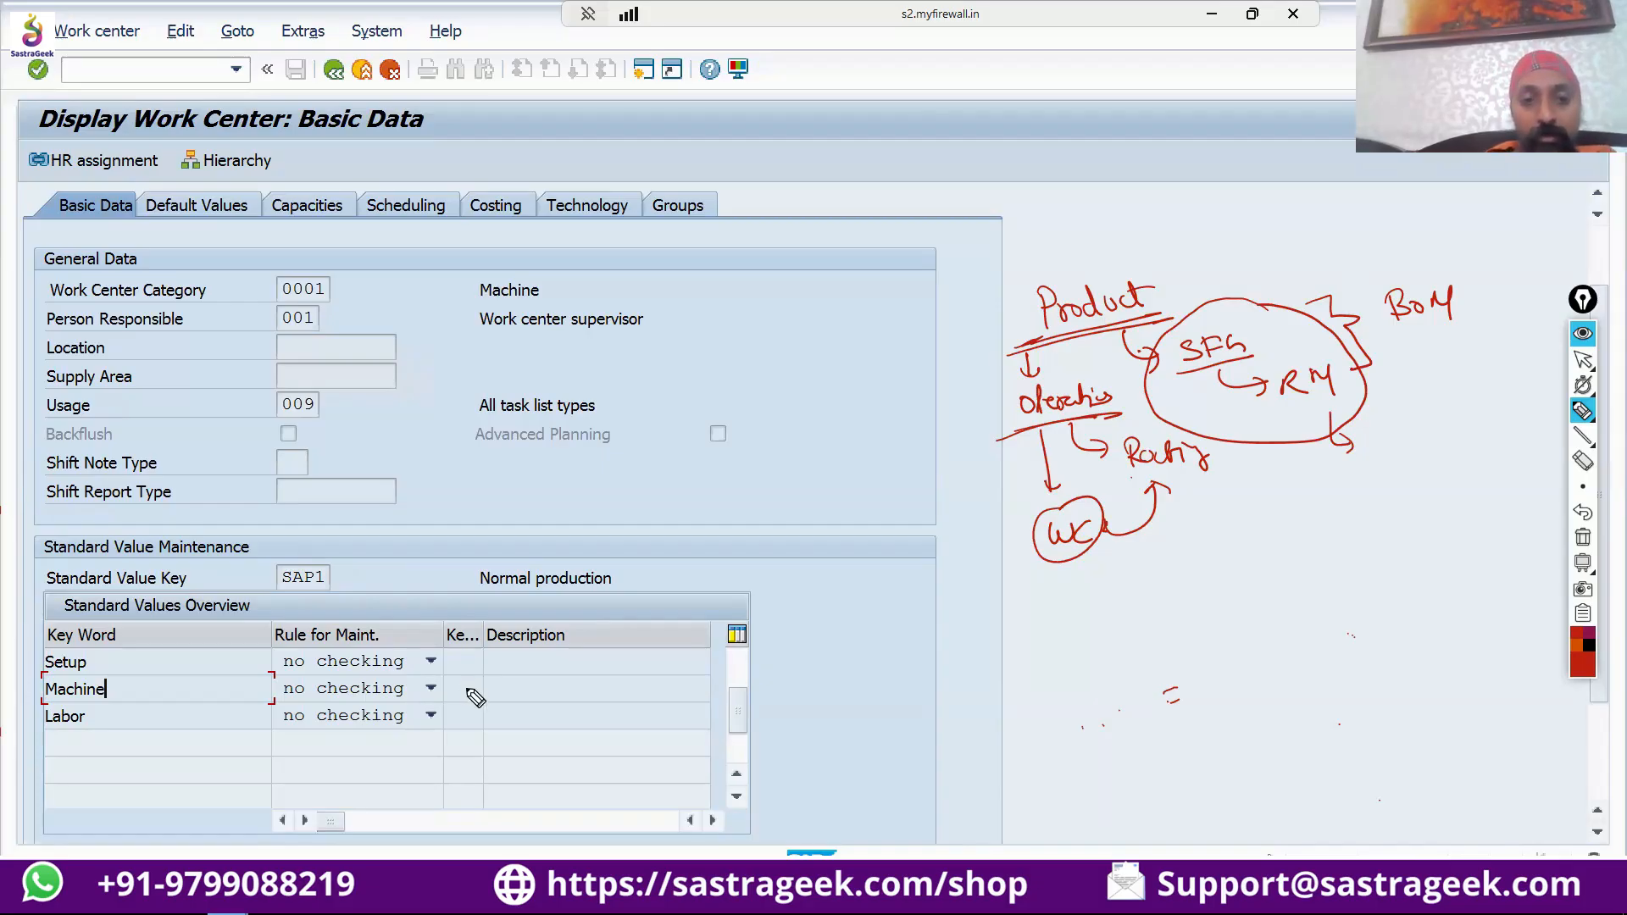
{"action": "mouse_move", "coordinate": [465, 688]}
{"action": "left_mouse_down"}
{"action": "mouse_move", "coordinate": [513, 683]}
{"action": "mouse_move", "coordinate": [462, 717]}
{"action": "mouse_move", "coordinate": [481, 722]}
{"action": "left_mouse_up"}
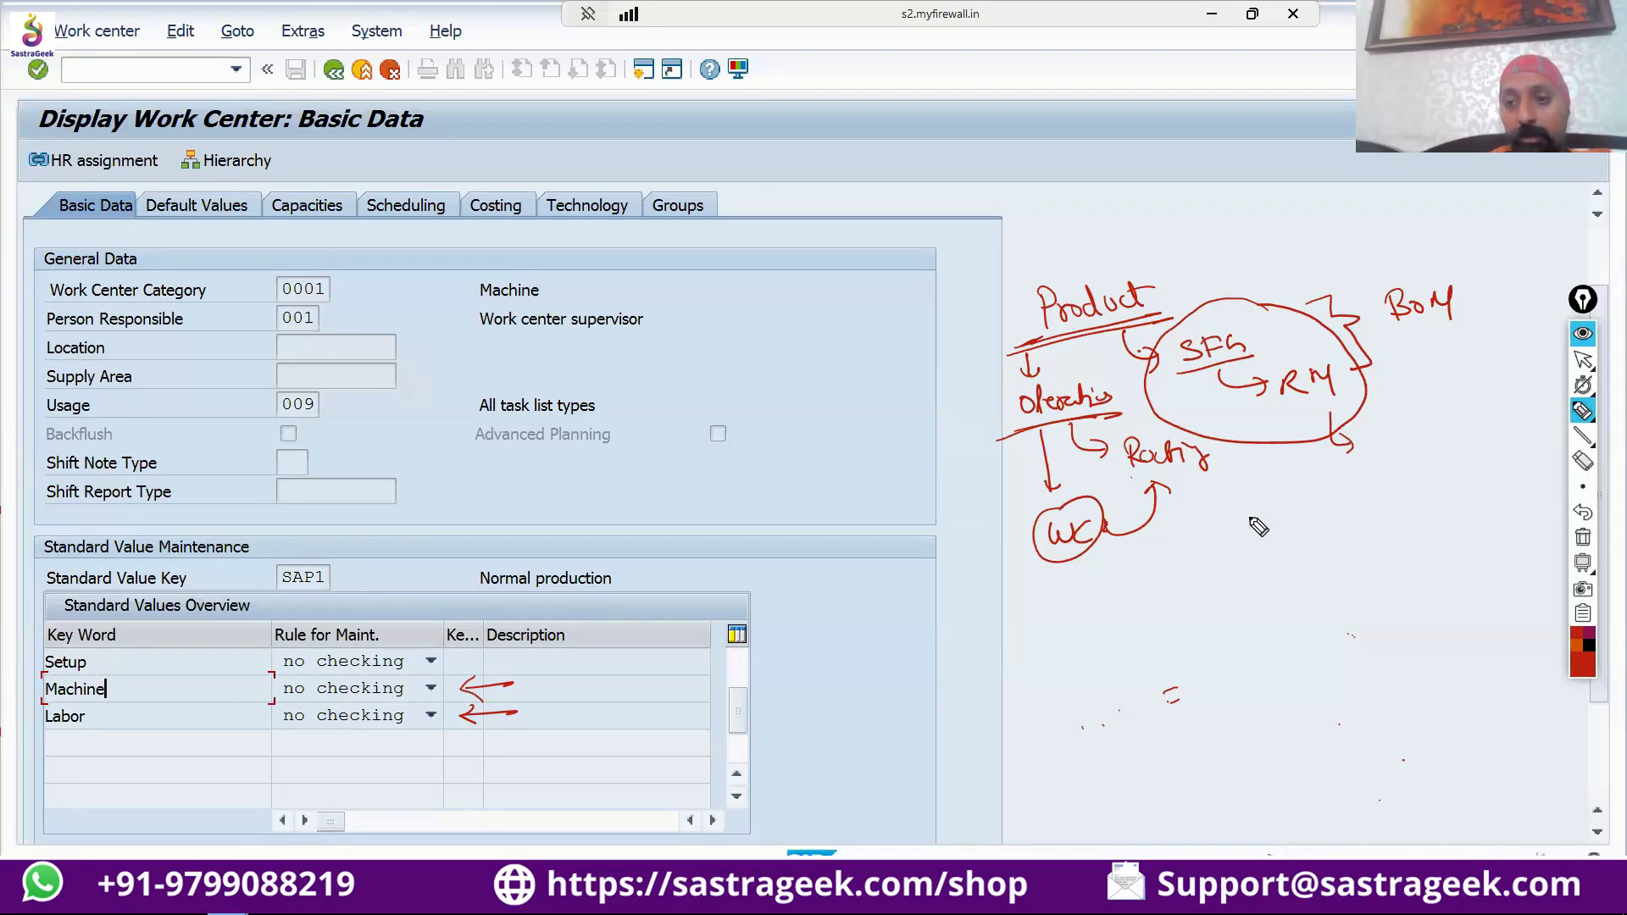
Handwrite a list with circled numbers below the BOM sketch: 1 "Cost", 2 "Scheduling" and 3 "Capacity", underlining the last entry.
{"action": "left_click_drag", "start_coordinate": [1246, 494], "coordinate": [1247, 519]}
{"action": "left_click_drag", "start_coordinate": [1239, 492], "coordinate": [1318, 518]}
{"action": "left_click", "coordinate": [1313, 705]}
{"action": "left_click_drag", "start_coordinate": [1337, 495], "coordinate": [1339, 515]}
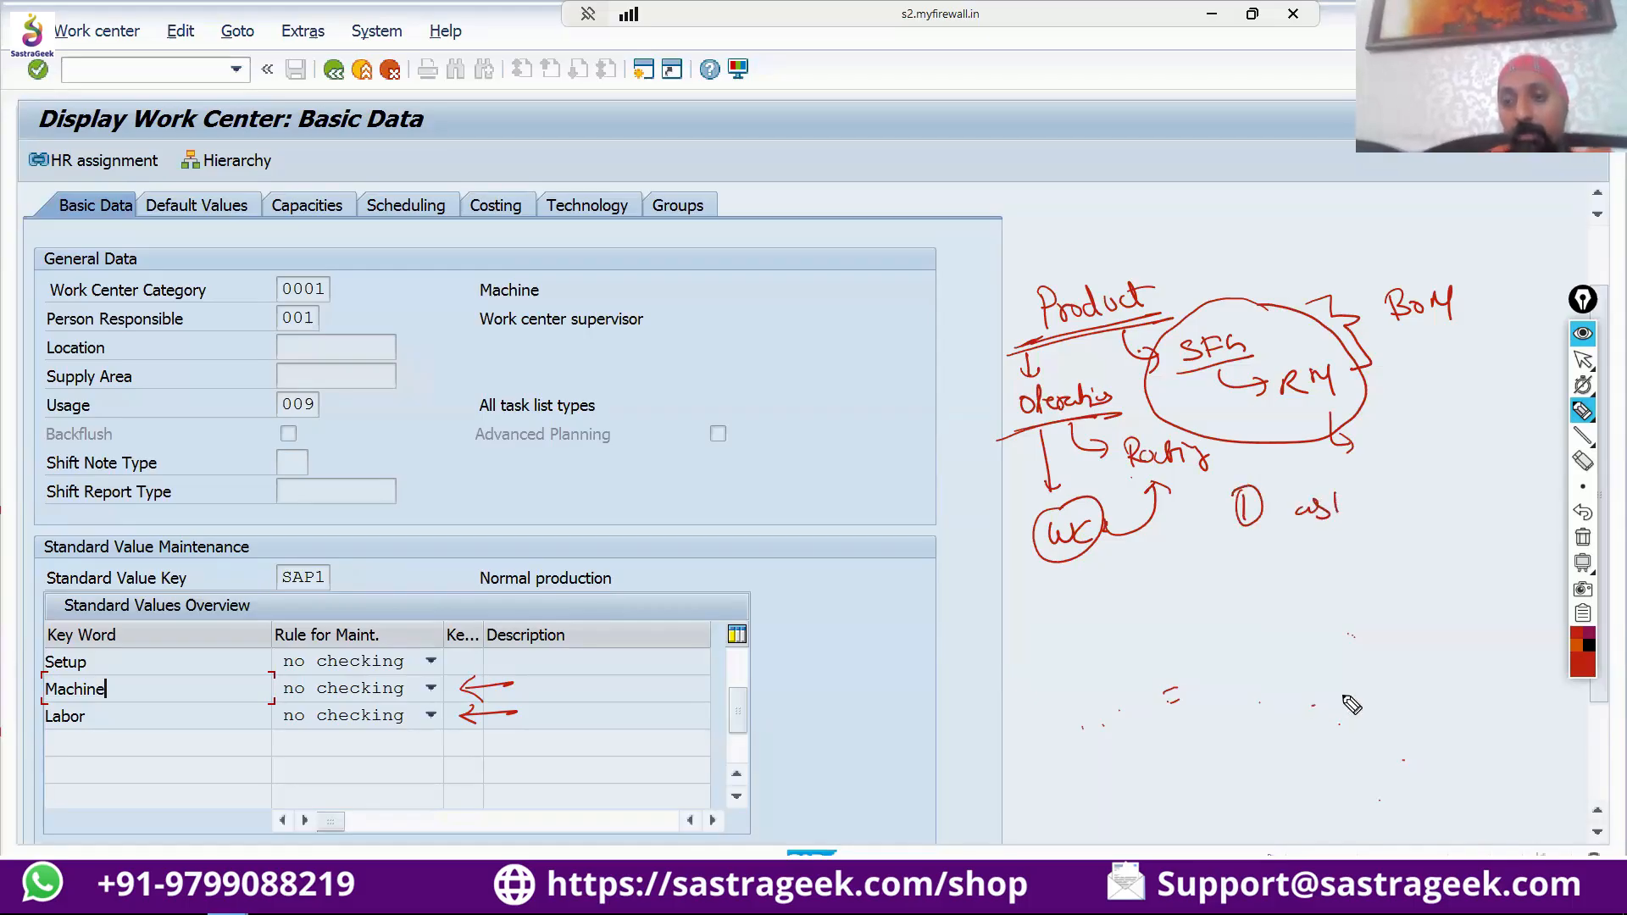
{"action": "left_click_drag", "start_coordinate": [1342, 696], "coordinate": [1330, 705]}
{"action": "left_click", "coordinate": [1304, 702]}
{"action": "mouse_move", "coordinate": [1295, 498]}
{"action": "left_mouse_down"}
{"action": "mouse_move", "coordinate": [1271, 566]}
{"action": "mouse_move", "coordinate": [1259, 539]}
{"action": "mouse_move", "coordinate": [1298, 564]}
{"action": "mouse_move", "coordinate": [1427, 564]}
{"action": "left_mouse_up"}
{"action": "mouse_move", "coordinate": [1261, 593]}
{"action": "left_mouse_down"}
{"action": "mouse_move", "coordinate": [1319, 615]}
{"action": "mouse_move", "coordinate": [1413, 605]}
{"action": "left_mouse_up"}
{"action": "left_click_drag", "start_coordinate": [1316, 648], "coordinate": [1407, 644]}
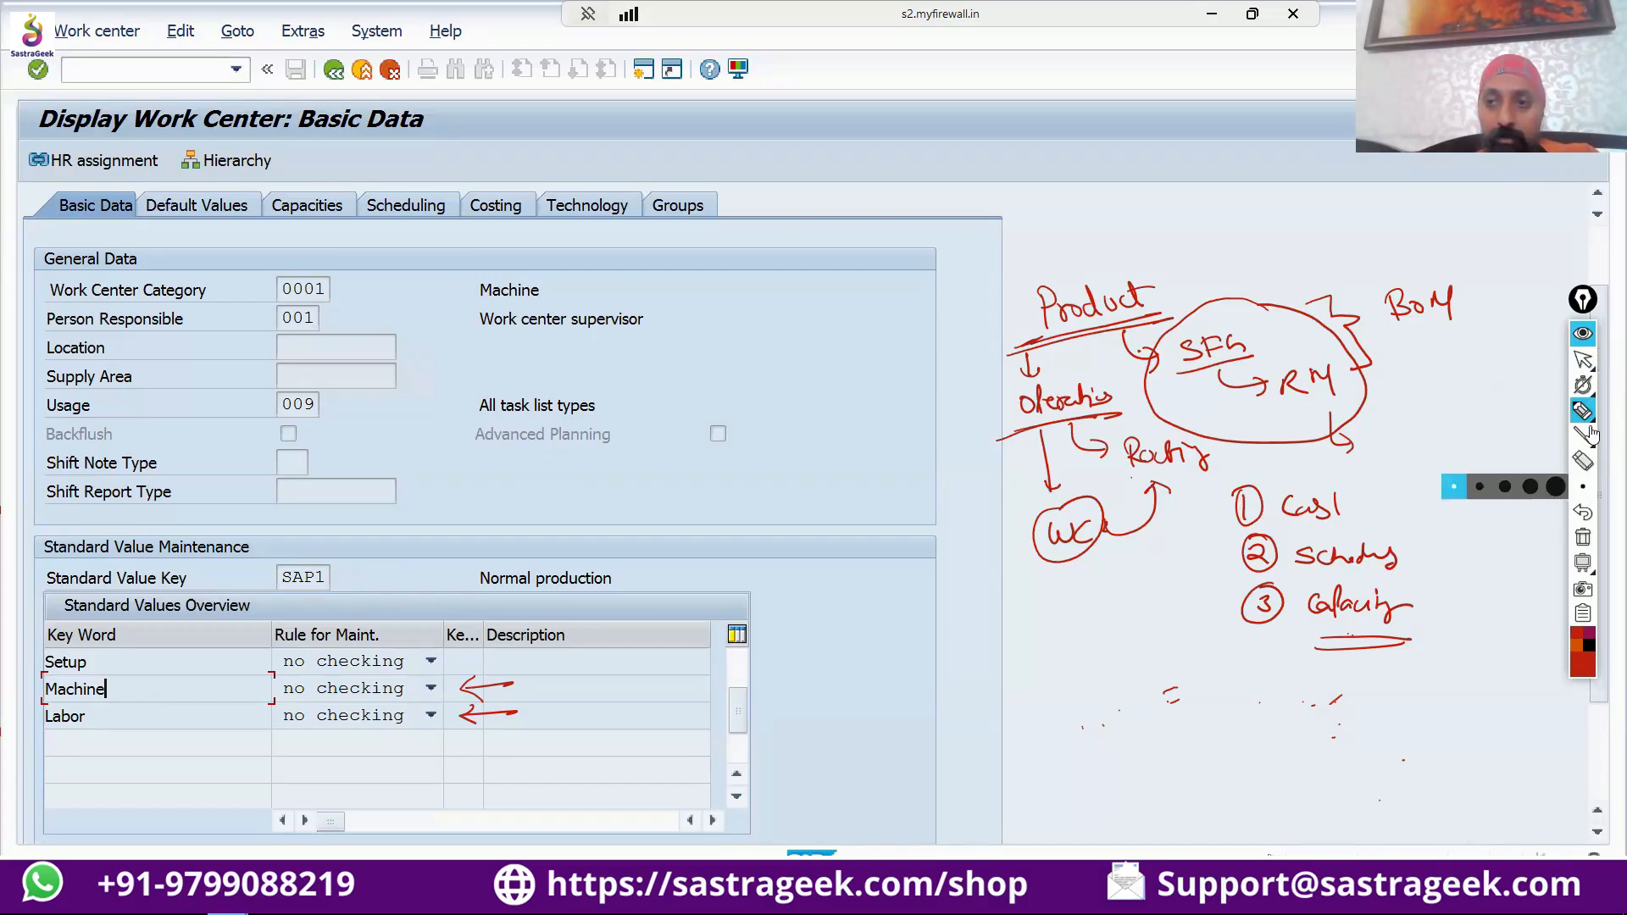
Switch to the routing's operation overview, hide the annotations and examine the Setup, Machine and Labor values of both operations.
{"action": "left_click", "coordinate": [1583, 359]}
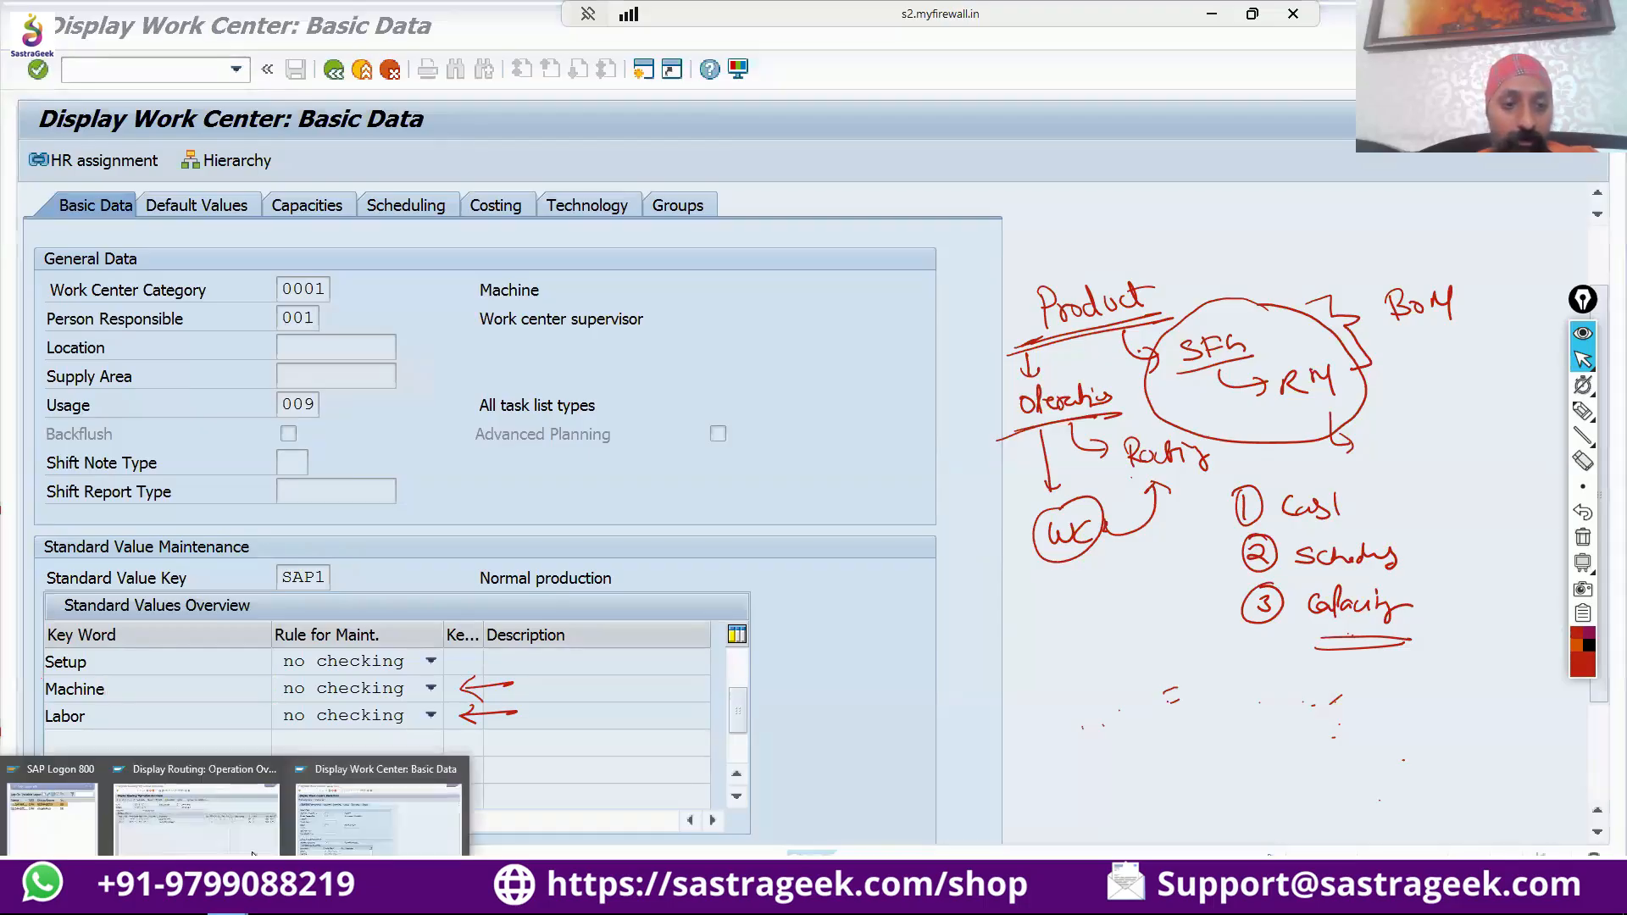
{"action": "left_click", "coordinate": [251, 841]}
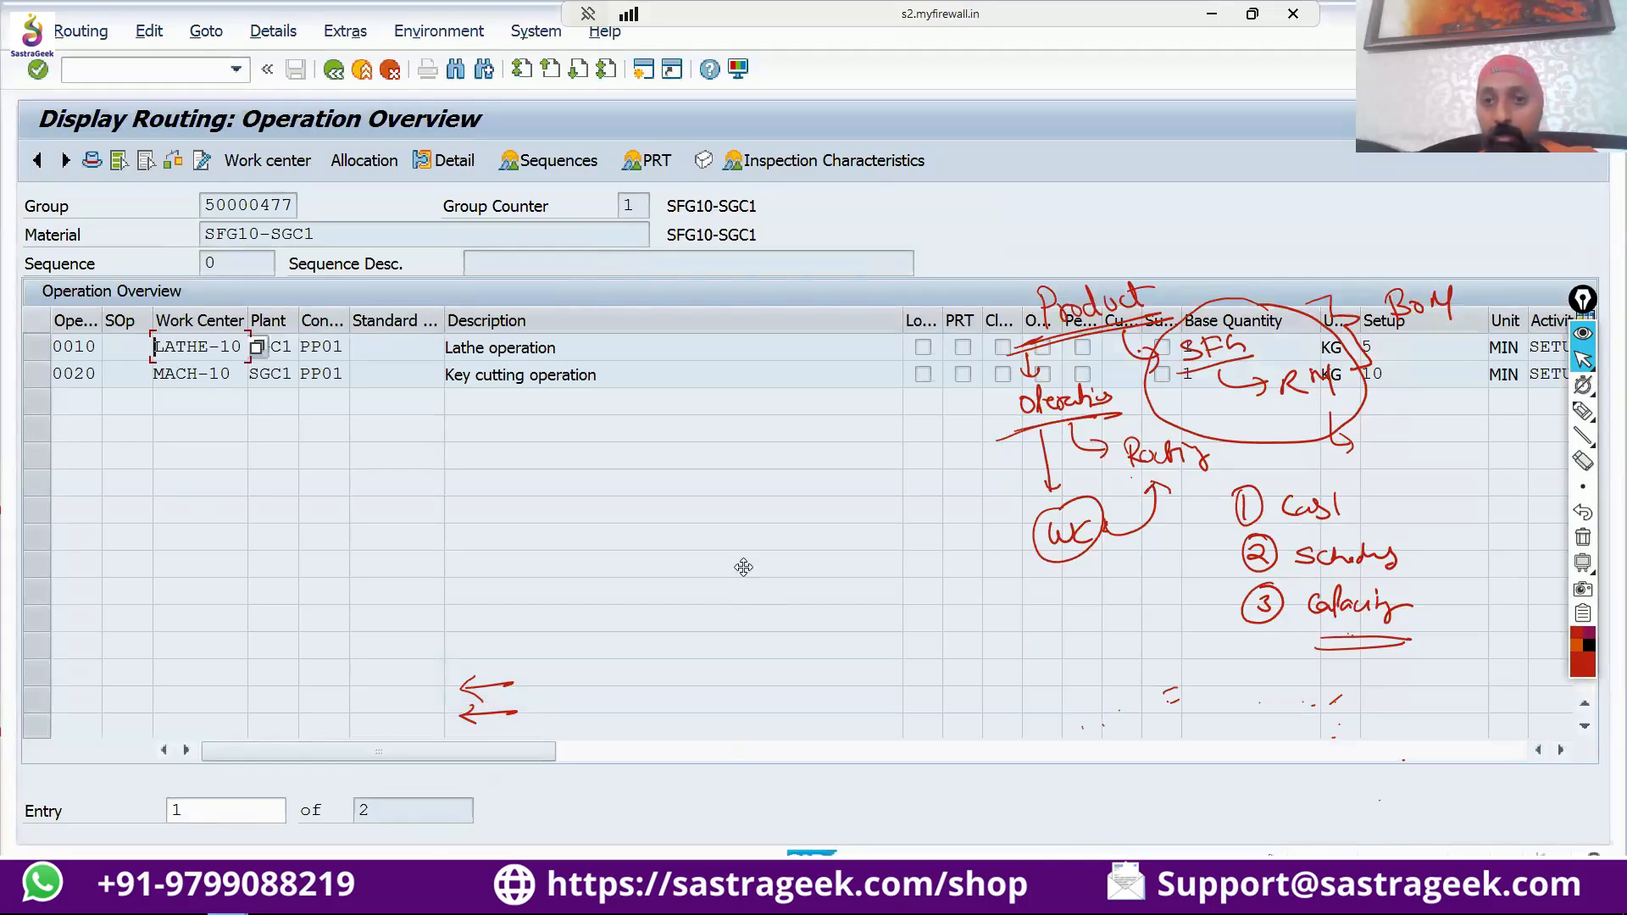
{"action": "left_click", "coordinate": [1583, 334]}
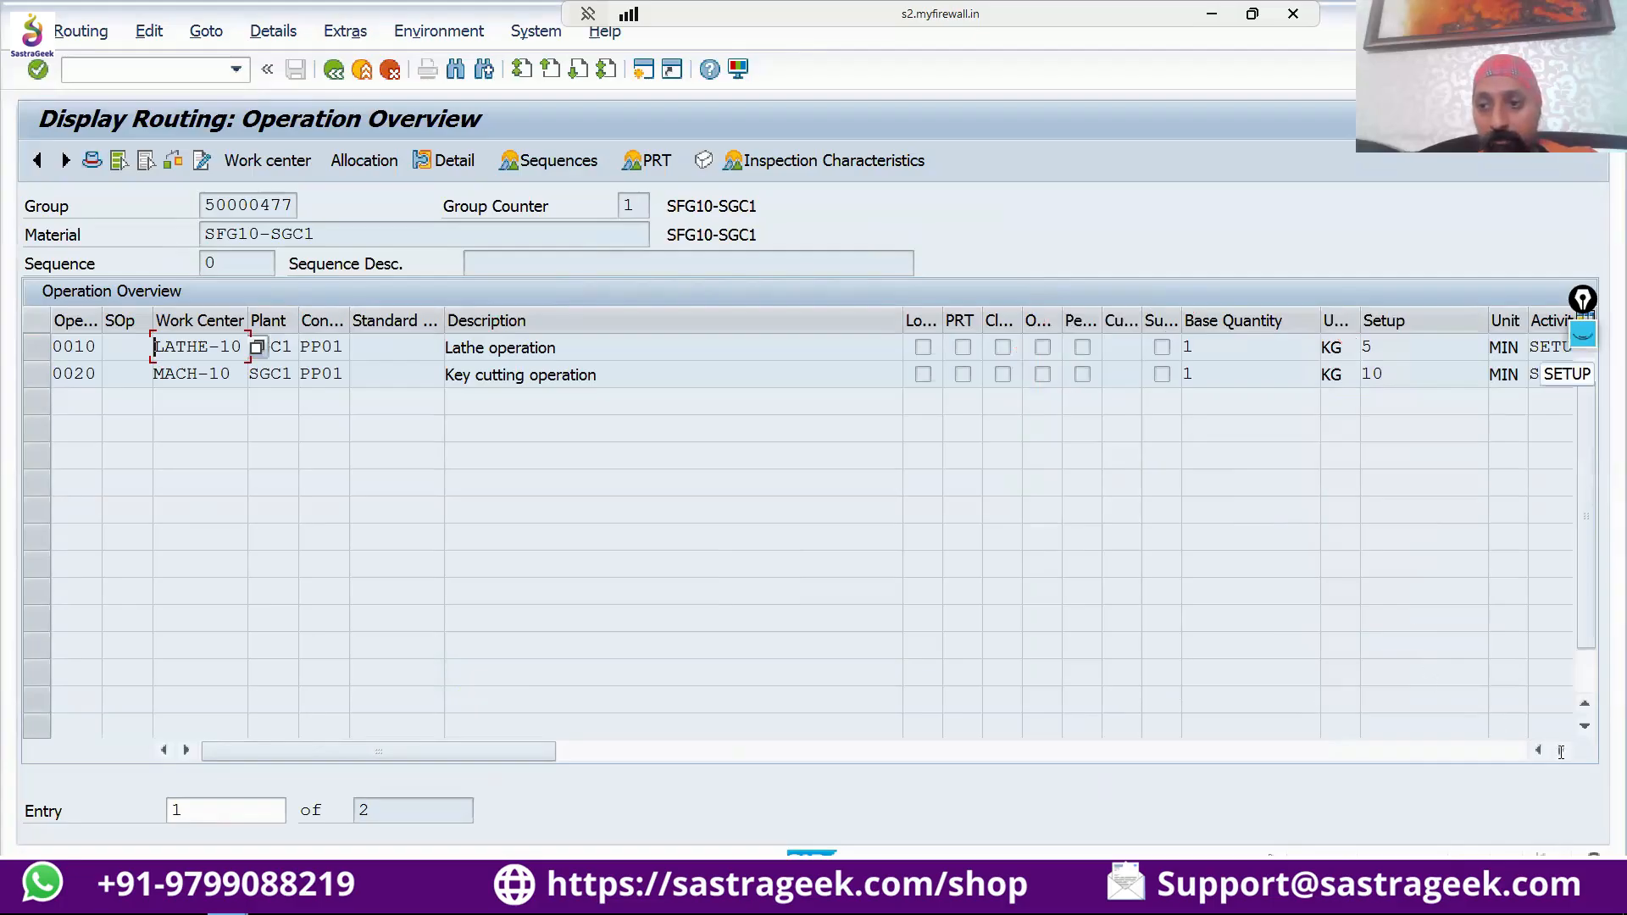
{"action": "left_click", "coordinate": [1559, 750]}
{"action": "left_click", "coordinate": [1560, 750]}
{"action": "left_click", "coordinate": [1560, 750]}
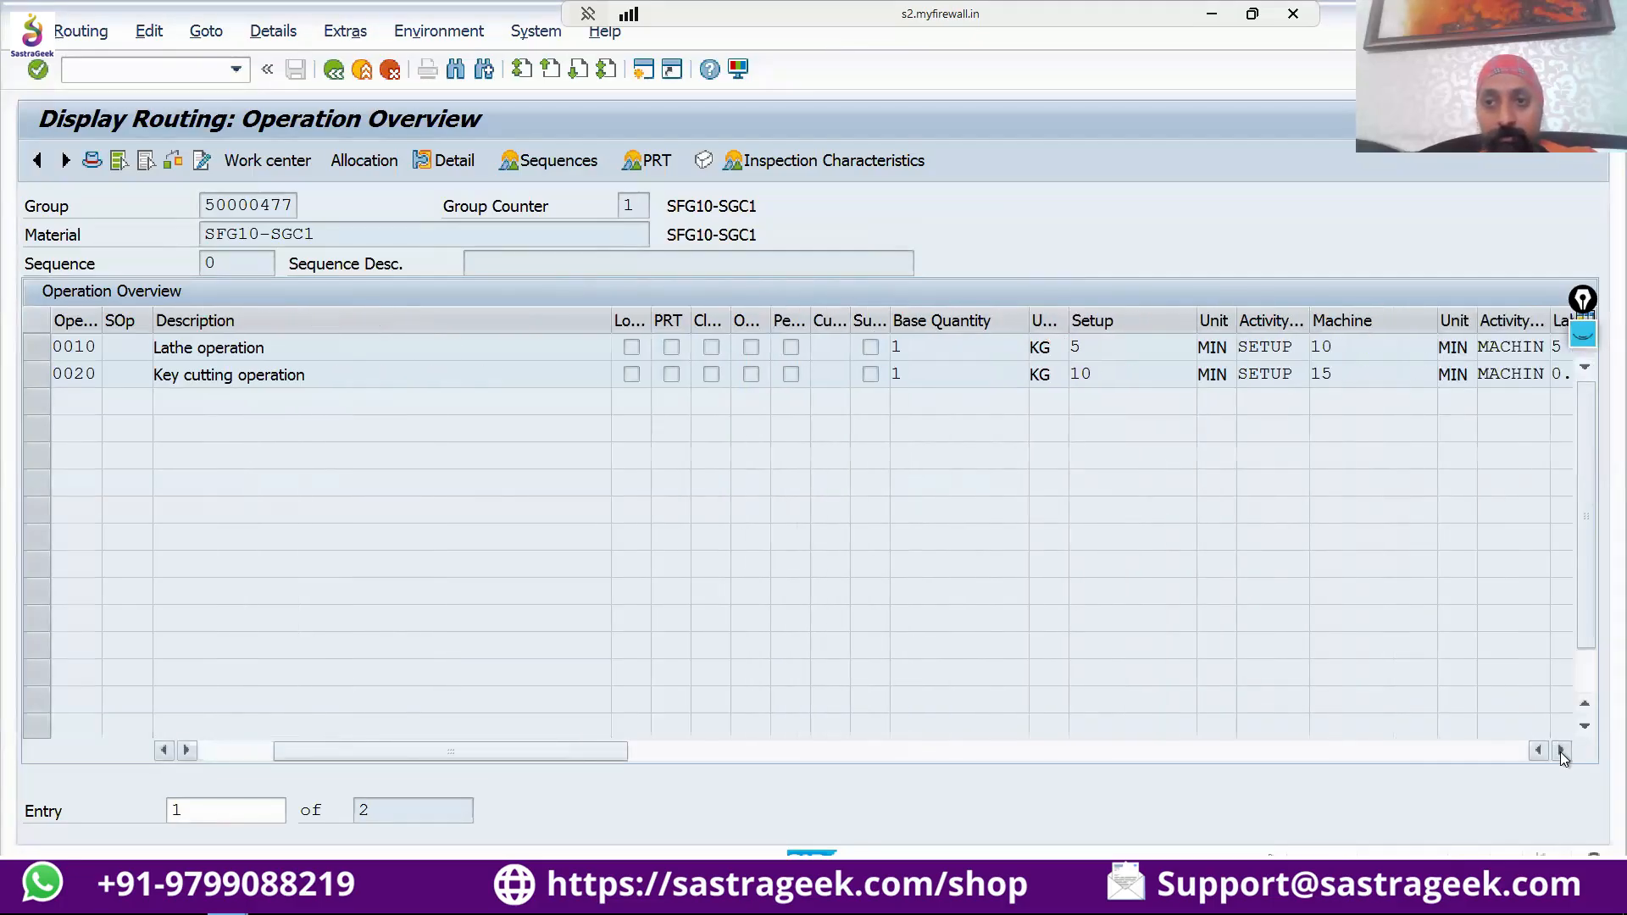
{"action": "left_click", "coordinate": [1560, 750]}
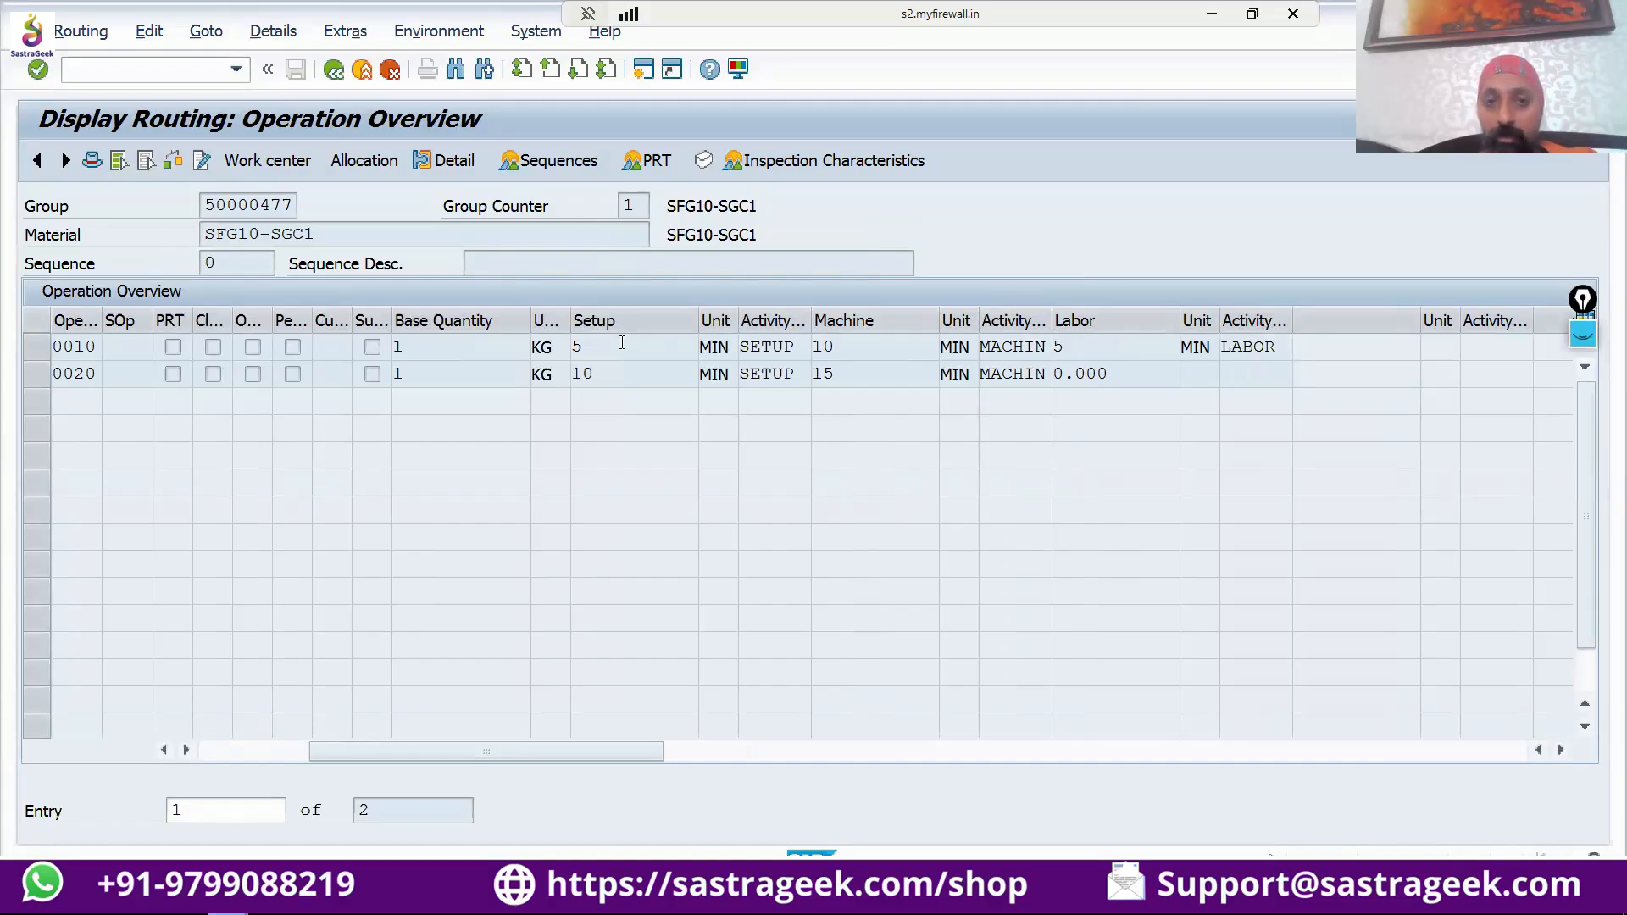
{"action": "left_click", "coordinate": [587, 354]}
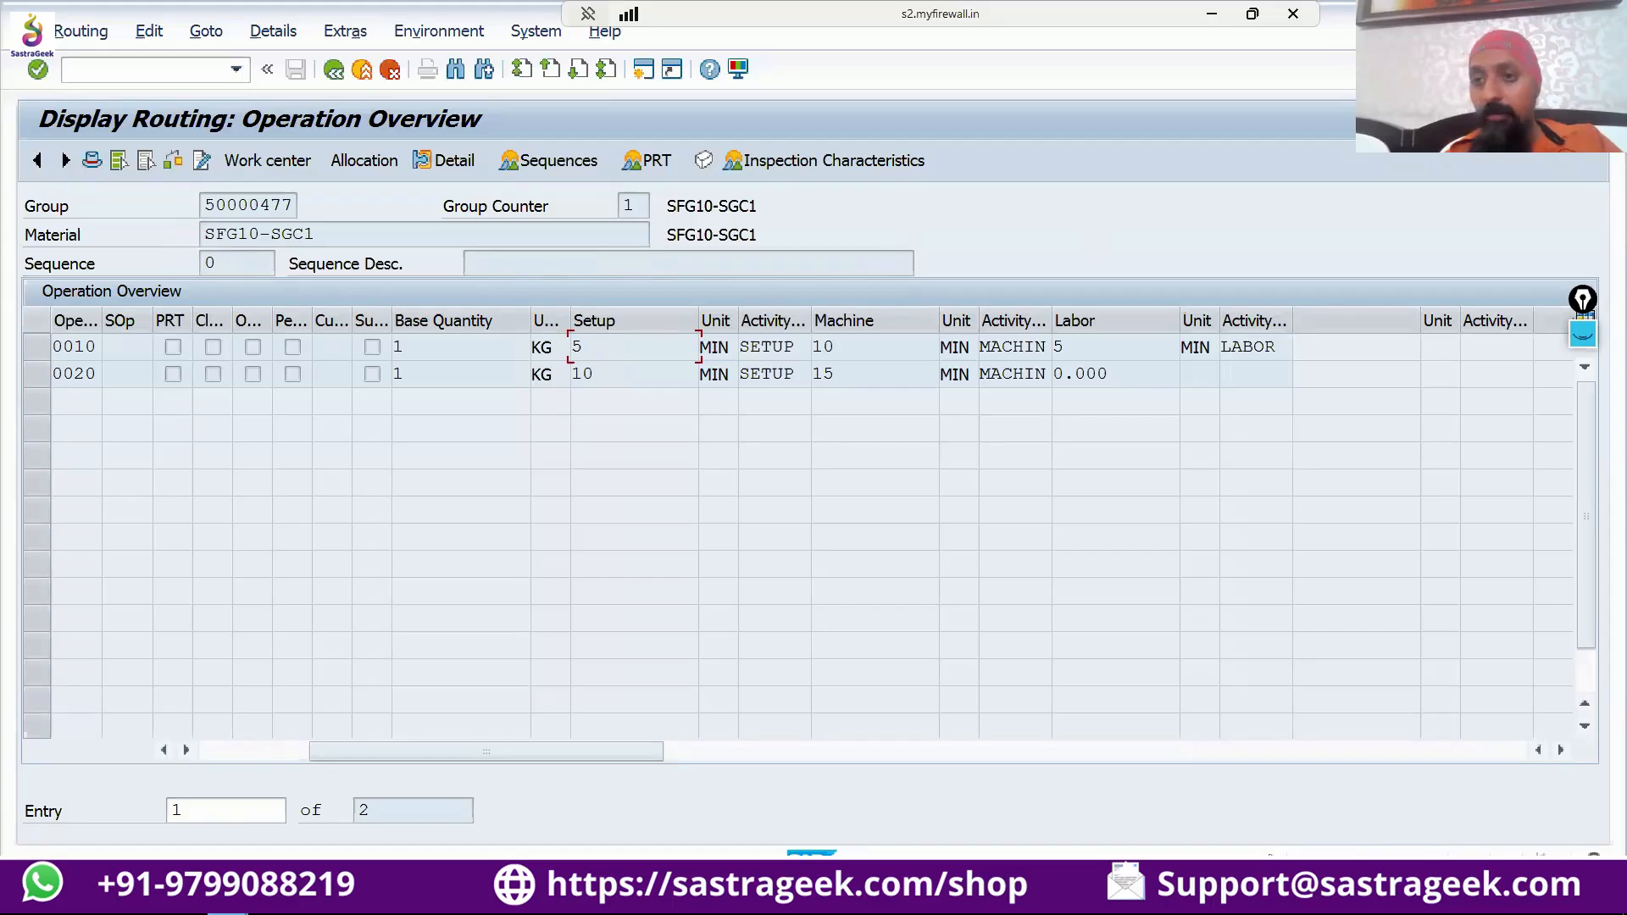
Clear all earlier annotations and circle the Machine value of operation 0010 in red.
{"action": "left_click", "coordinate": [1582, 335]}
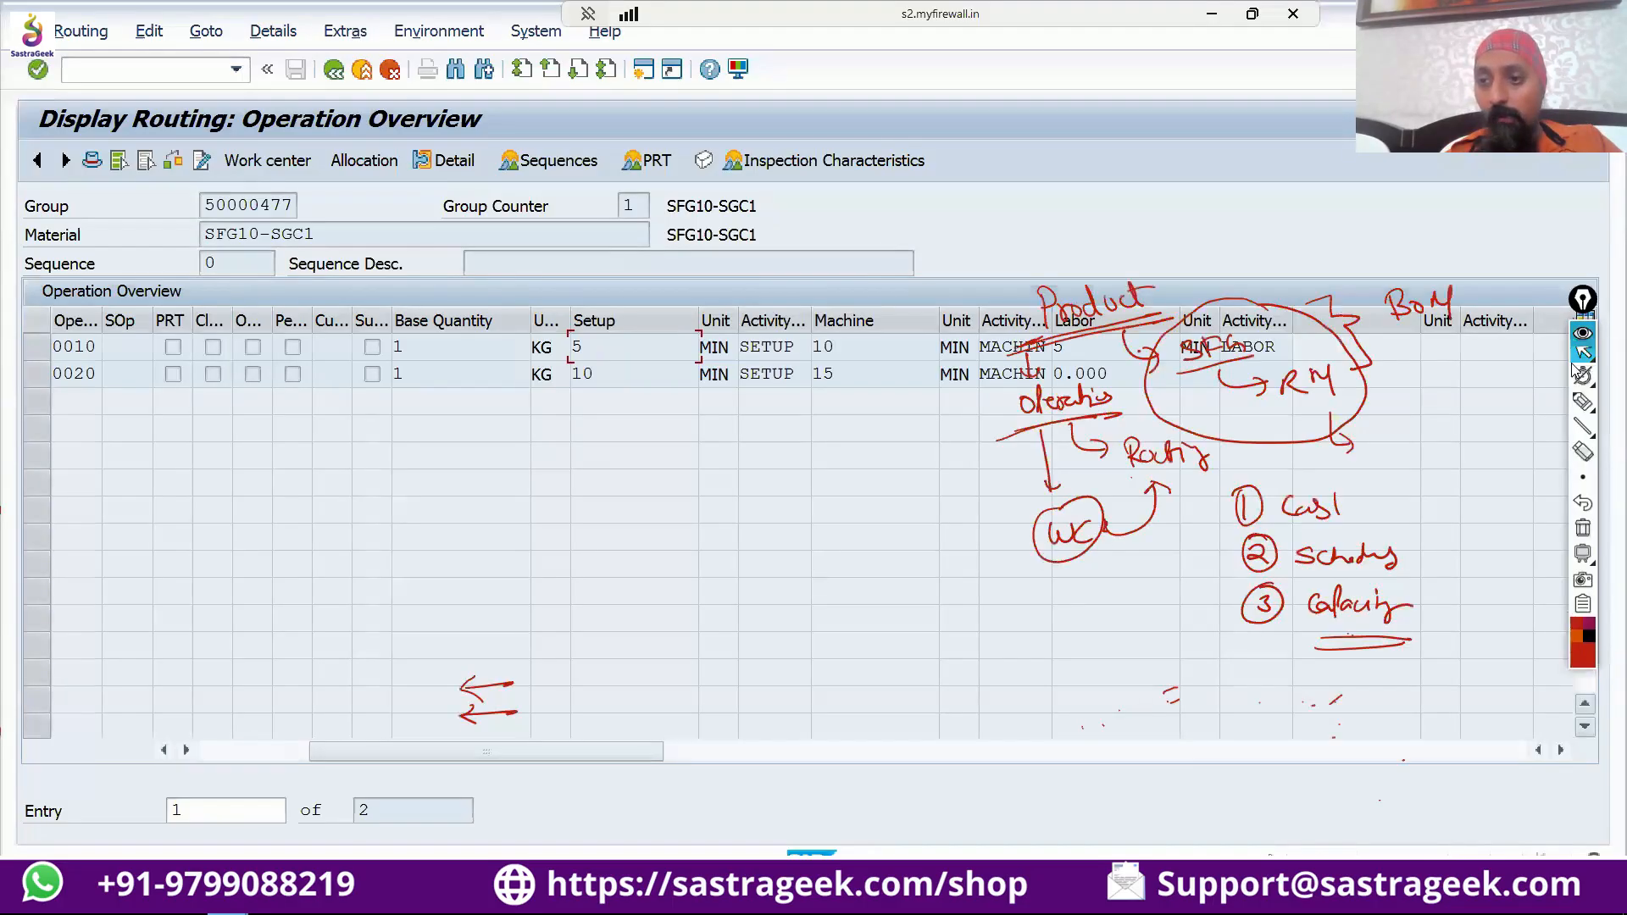
{"action": "left_click", "coordinate": [1582, 537]}
{"action": "mouse_move", "coordinate": [1582, 411]}
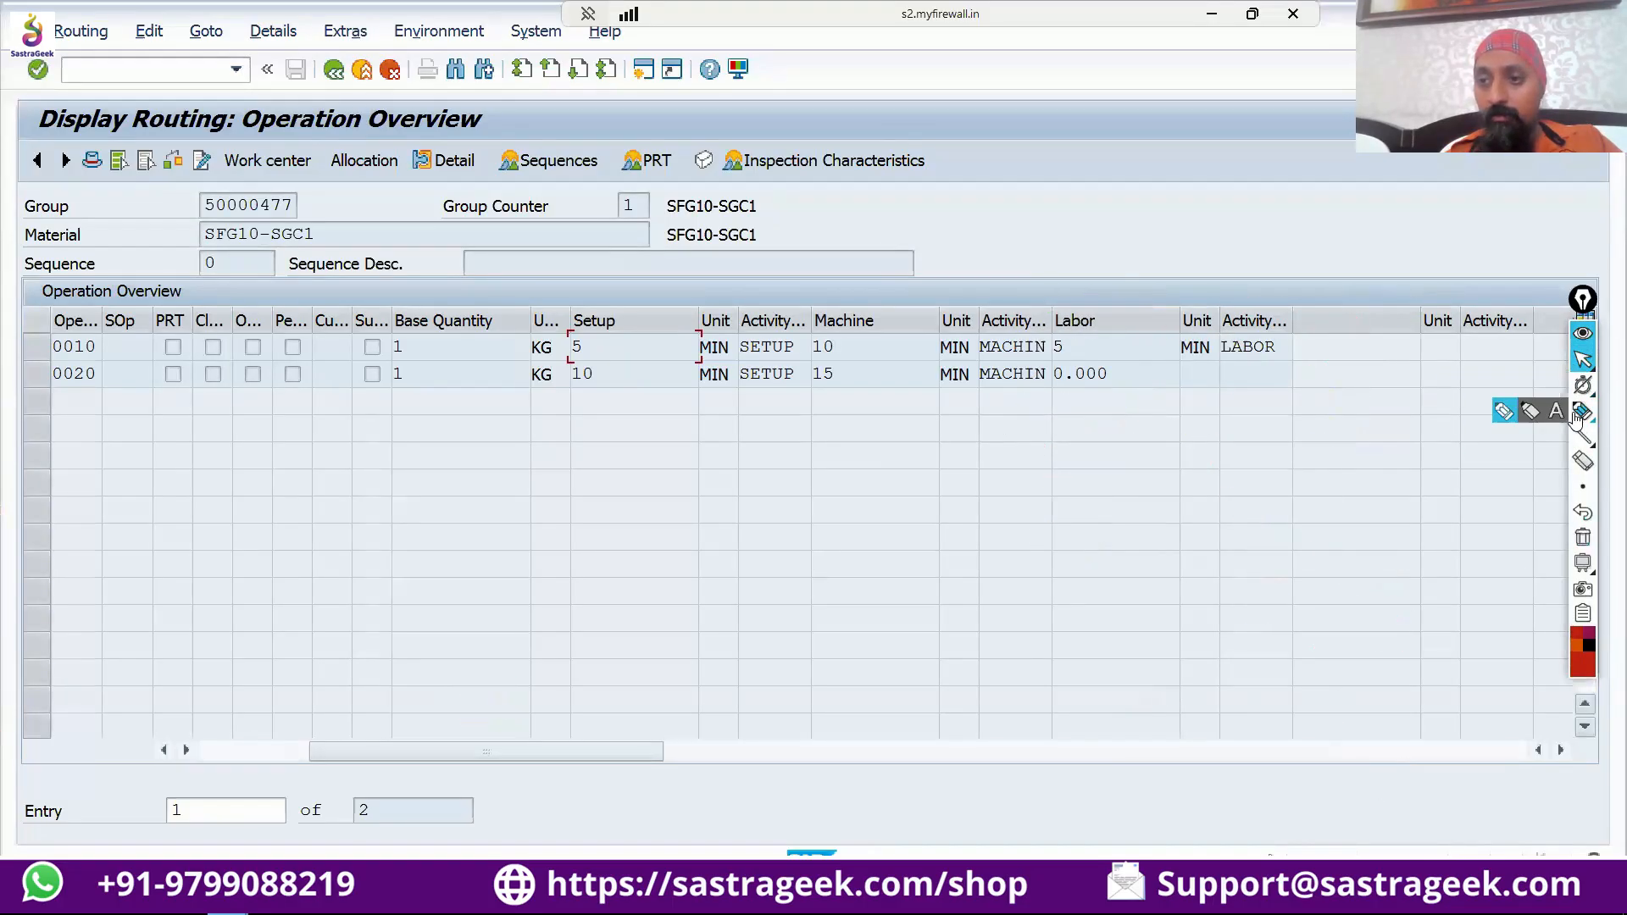
{"action": "left_click", "coordinate": [1504, 411]}
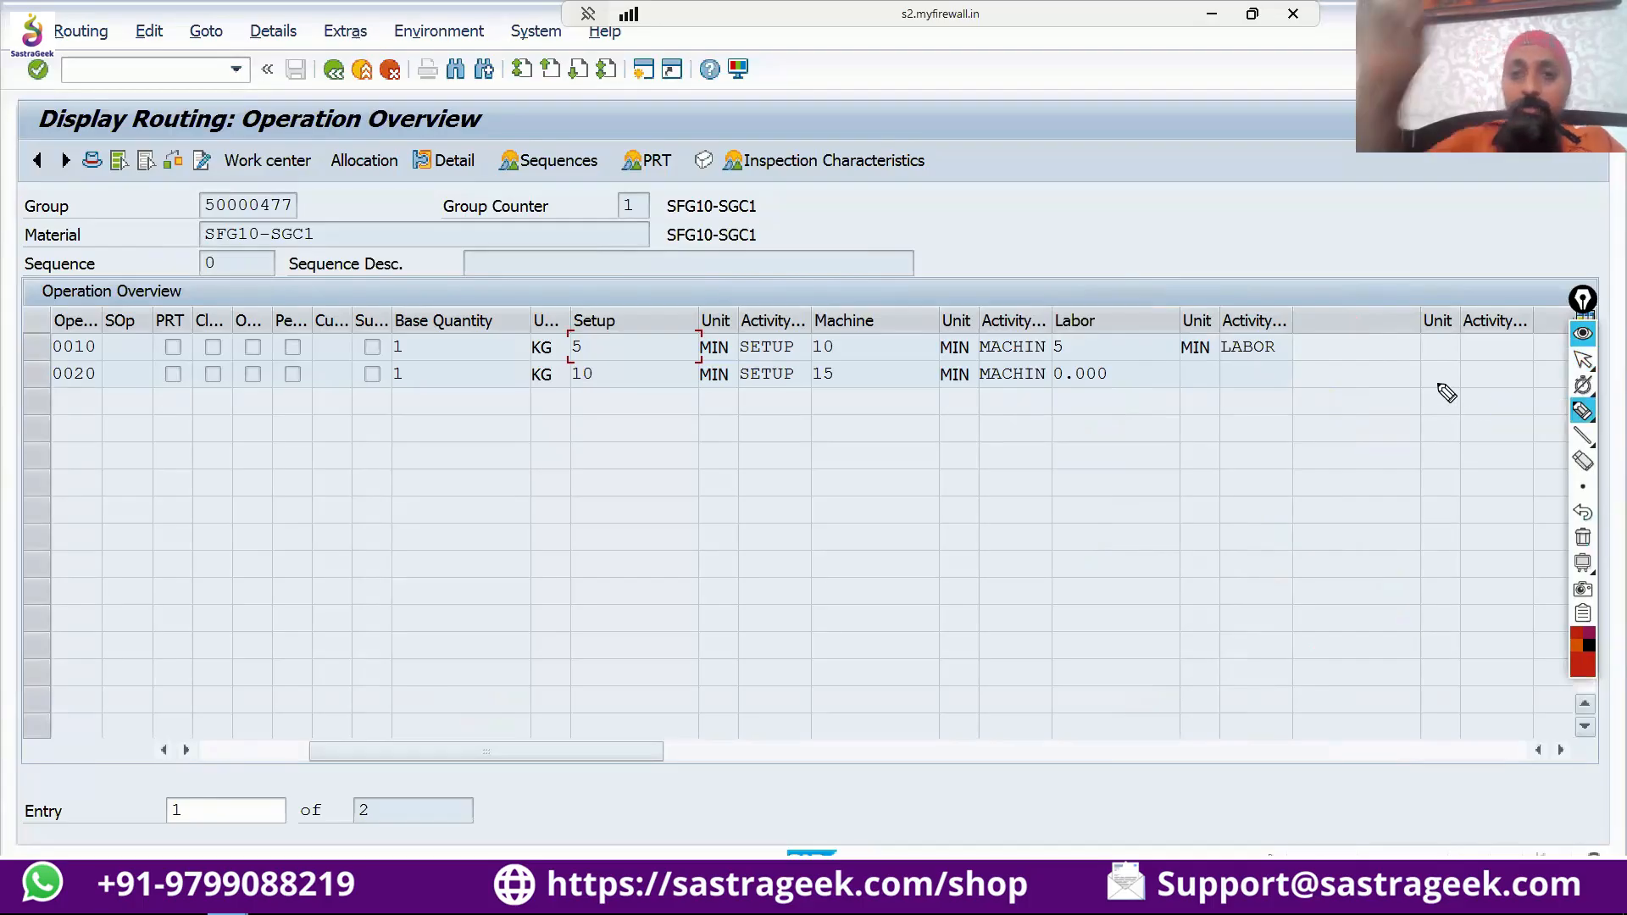
{"action": "left_click_drag", "start_coordinate": [873, 339], "coordinate": [818, 345]}
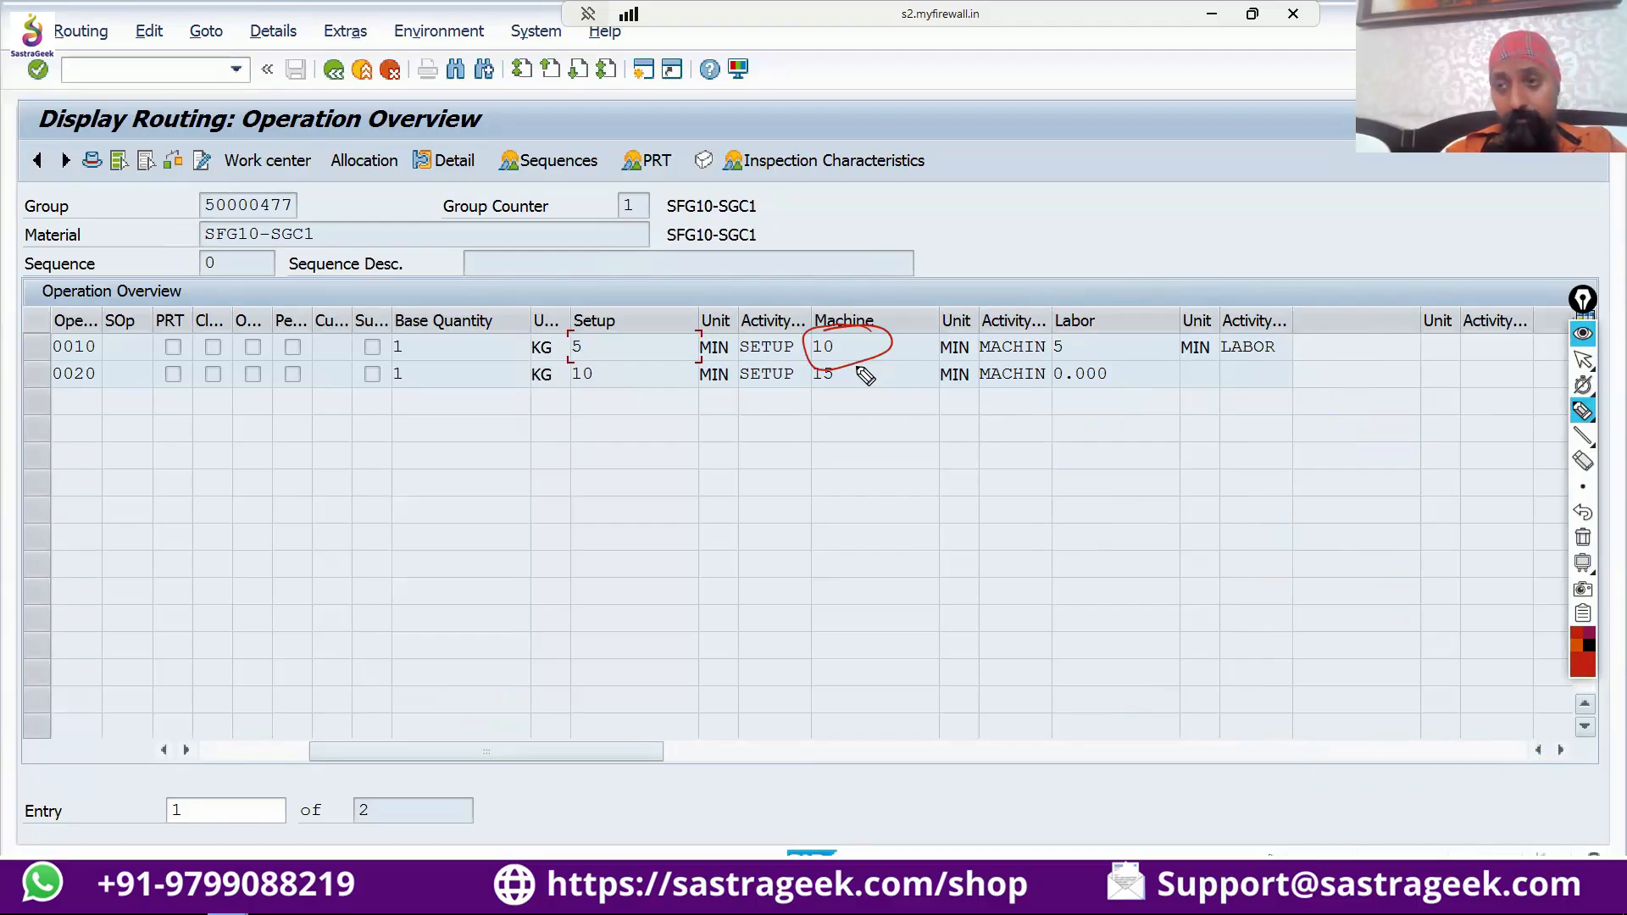
Handwrite "Capacity" and "11 H" with underlines below the operations and connect them by an arrow to the circled Machine value.
{"action": "mouse_move", "coordinate": [841, 447]}
{"action": "left_mouse_down"}
{"action": "mouse_move", "coordinate": [838, 464]}
{"action": "mouse_move", "coordinate": [933, 458]}
{"action": "mouse_move", "coordinate": [919, 470]}
{"action": "mouse_move", "coordinate": [1041, 451]}
{"action": "mouse_move", "coordinate": [1064, 464]}
{"action": "left_mouse_up"}
{"action": "left_click_drag", "start_coordinate": [1064, 455], "coordinate": [1078, 466]}
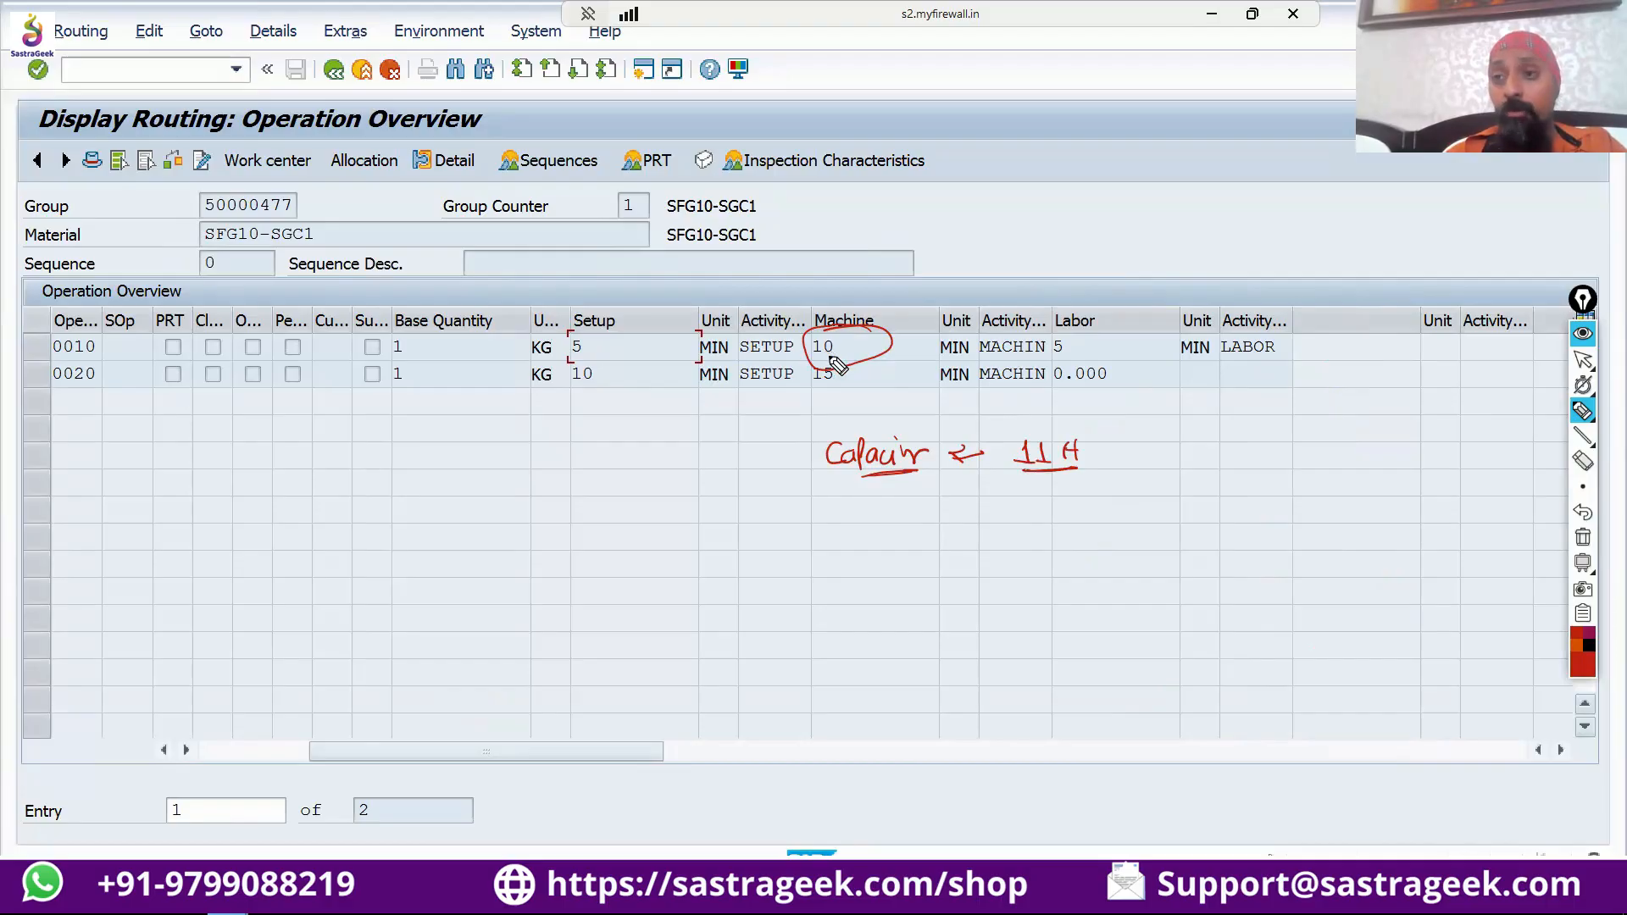
{"action": "mouse_move", "coordinate": [771, 363]}
{"action": "left_mouse_down"}
{"action": "mouse_move", "coordinate": [794, 364]}
{"action": "mouse_move", "coordinate": [798, 447]}
{"action": "left_mouse_up"}
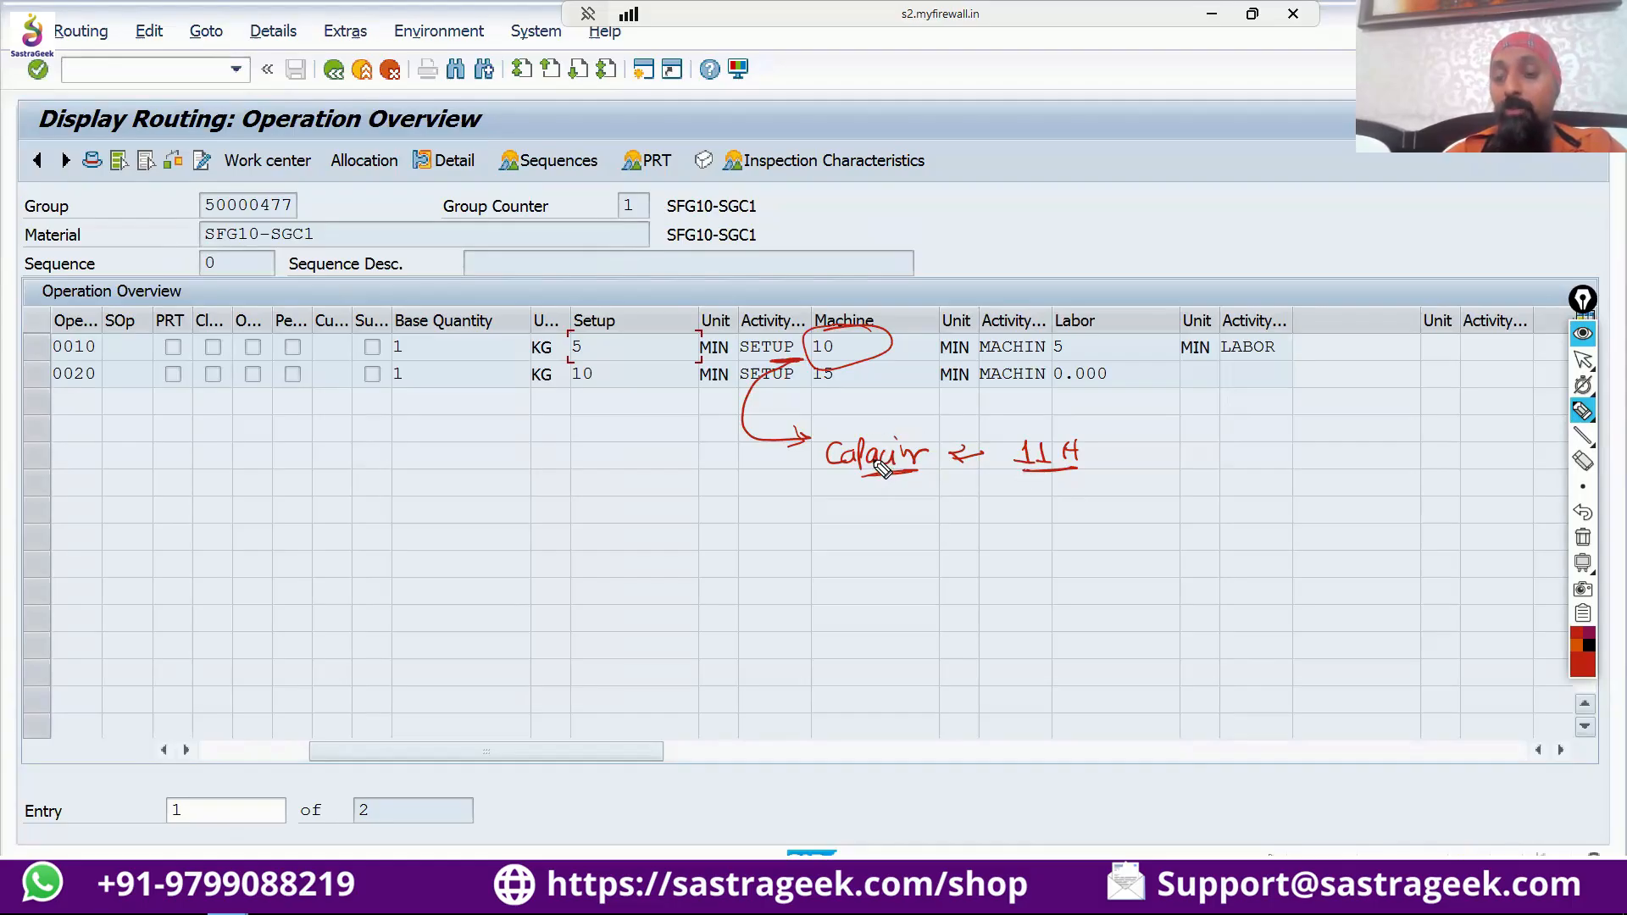
{"action": "mouse_move", "coordinate": [874, 490]}
{"action": "left_mouse_down"}
{"action": "mouse_move", "coordinate": [1081, 488]}
{"action": "mouse_move", "coordinate": [1066, 496]}
{"action": "left_mouse_up"}
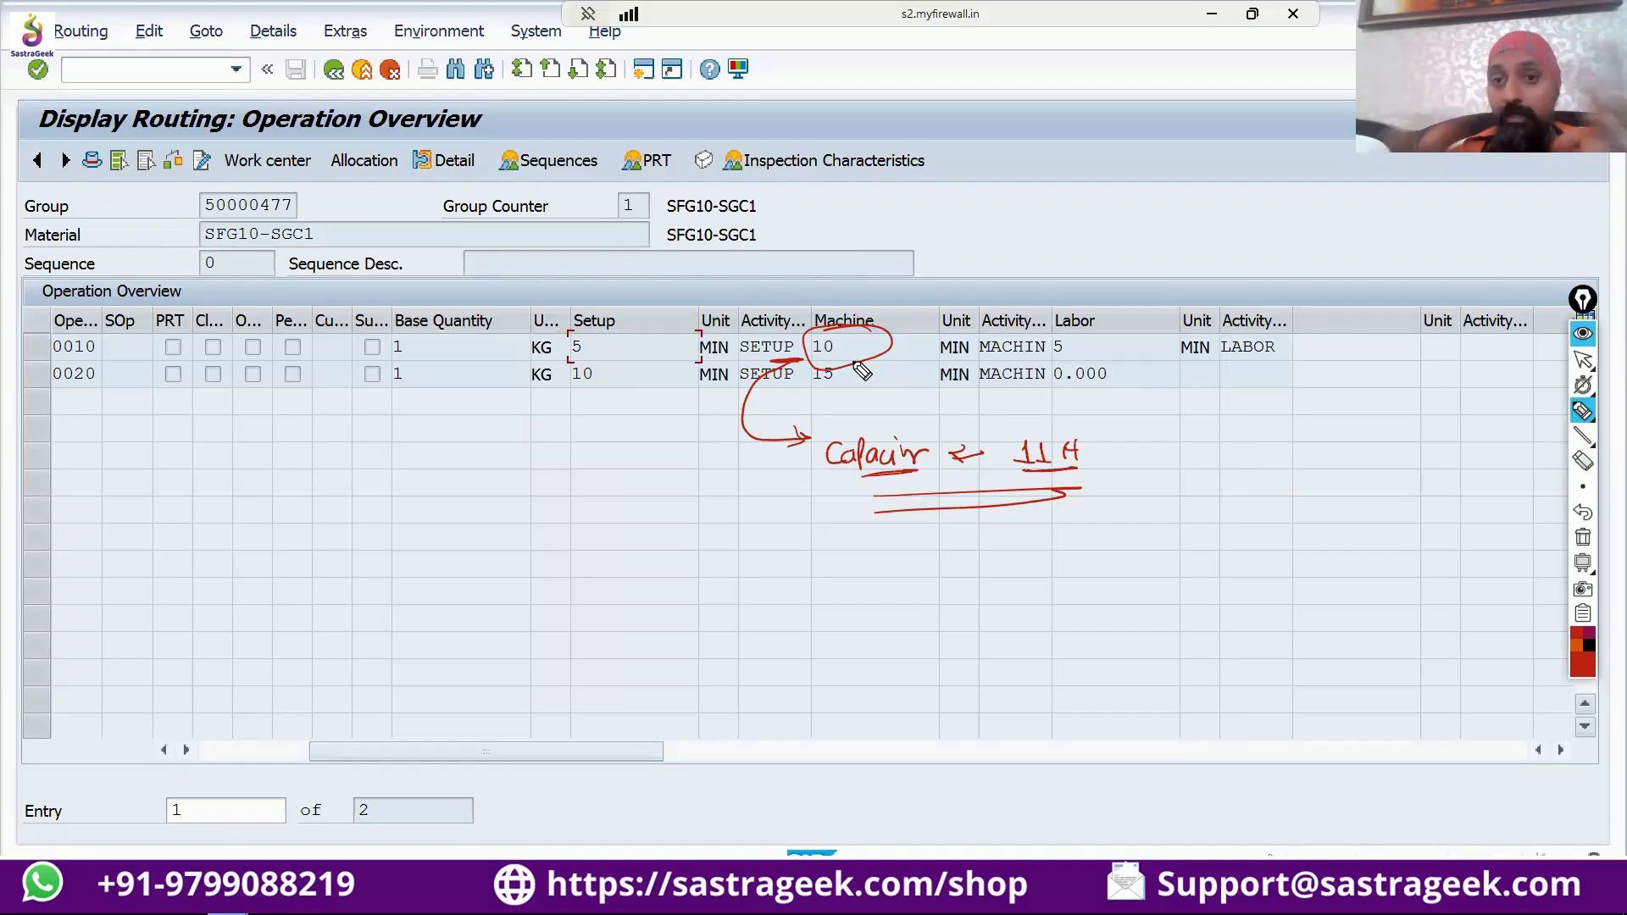
Branch an arrow to an underlined "Costing" note with "1 Min = 2$" and write "20 $", double-underlined, beneath it.
{"action": "mouse_move", "coordinate": [742, 420]}
{"action": "left_mouse_down"}
{"action": "mouse_move", "coordinate": [676, 445]}
{"action": "mouse_move", "coordinate": [695, 466]}
{"action": "left_mouse_up"}
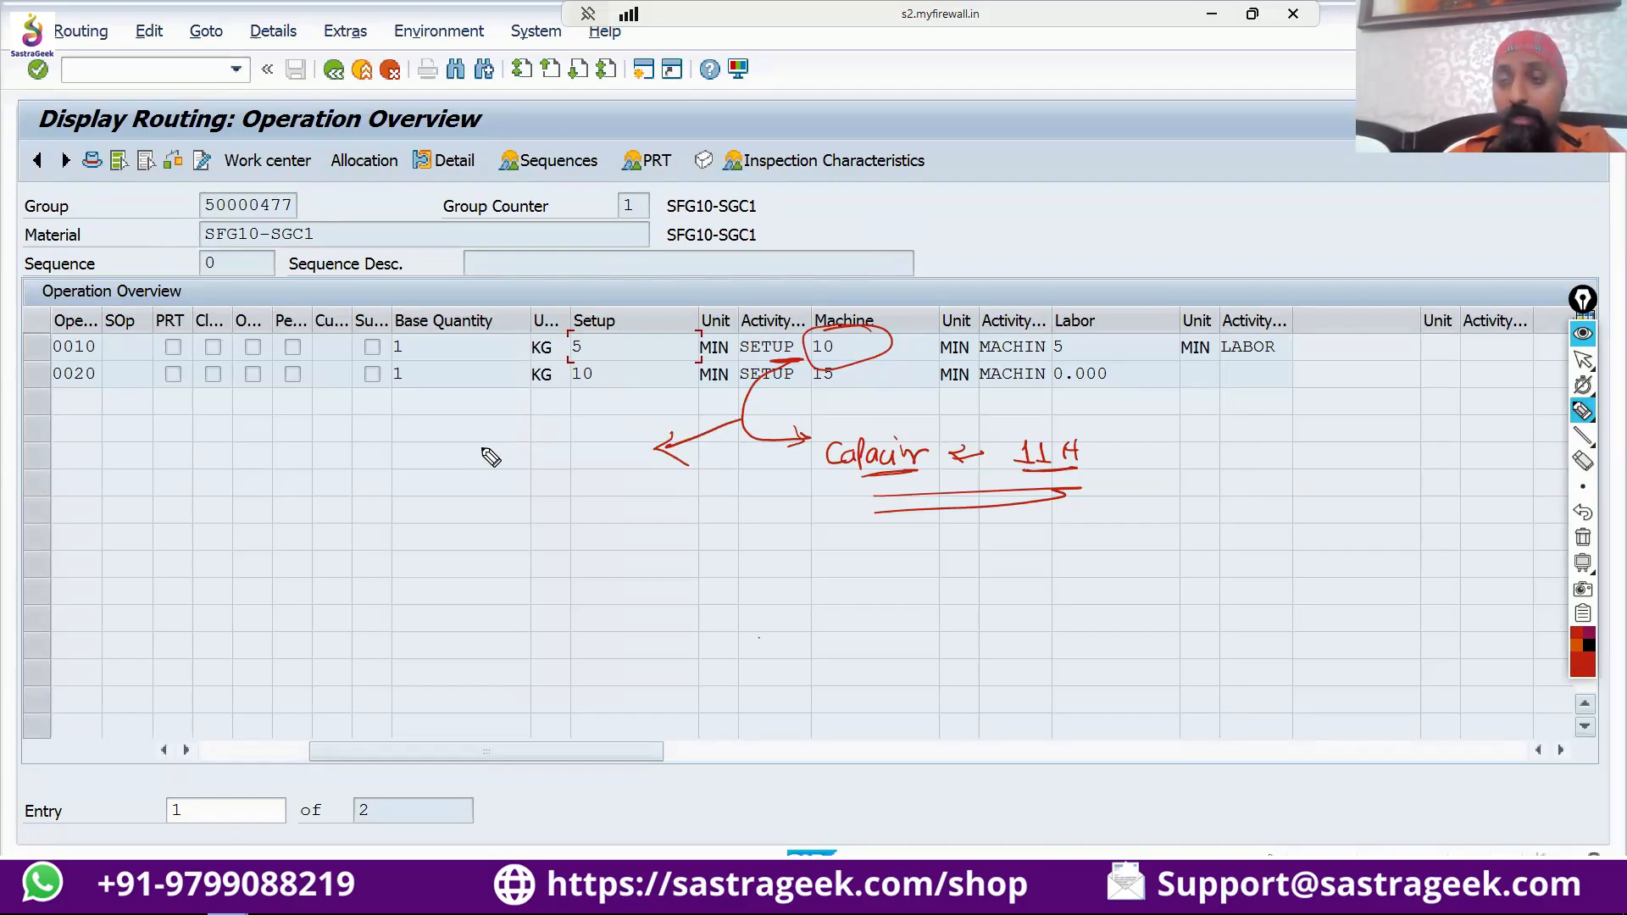
{"action": "mouse_move", "coordinate": [347, 449]}
{"action": "left_mouse_down"}
{"action": "mouse_move", "coordinate": [450, 454]}
{"action": "mouse_move", "coordinate": [425, 472]}
{"action": "mouse_move", "coordinate": [422, 522]}
{"action": "mouse_move", "coordinate": [544, 457]}
{"action": "mouse_move", "coordinate": [590, 481]}
{"action": "left_mouse_up"}
{"action": "mouse_move", "coordinate": [424, 535]}
{"action": "left_mouse_down"}
{"action": "mouse_move", "coordinate": [583, 473]}
{"action": "mouse_move", "coordinate": [608, 483]}
{"action": "left_mouse_up"}
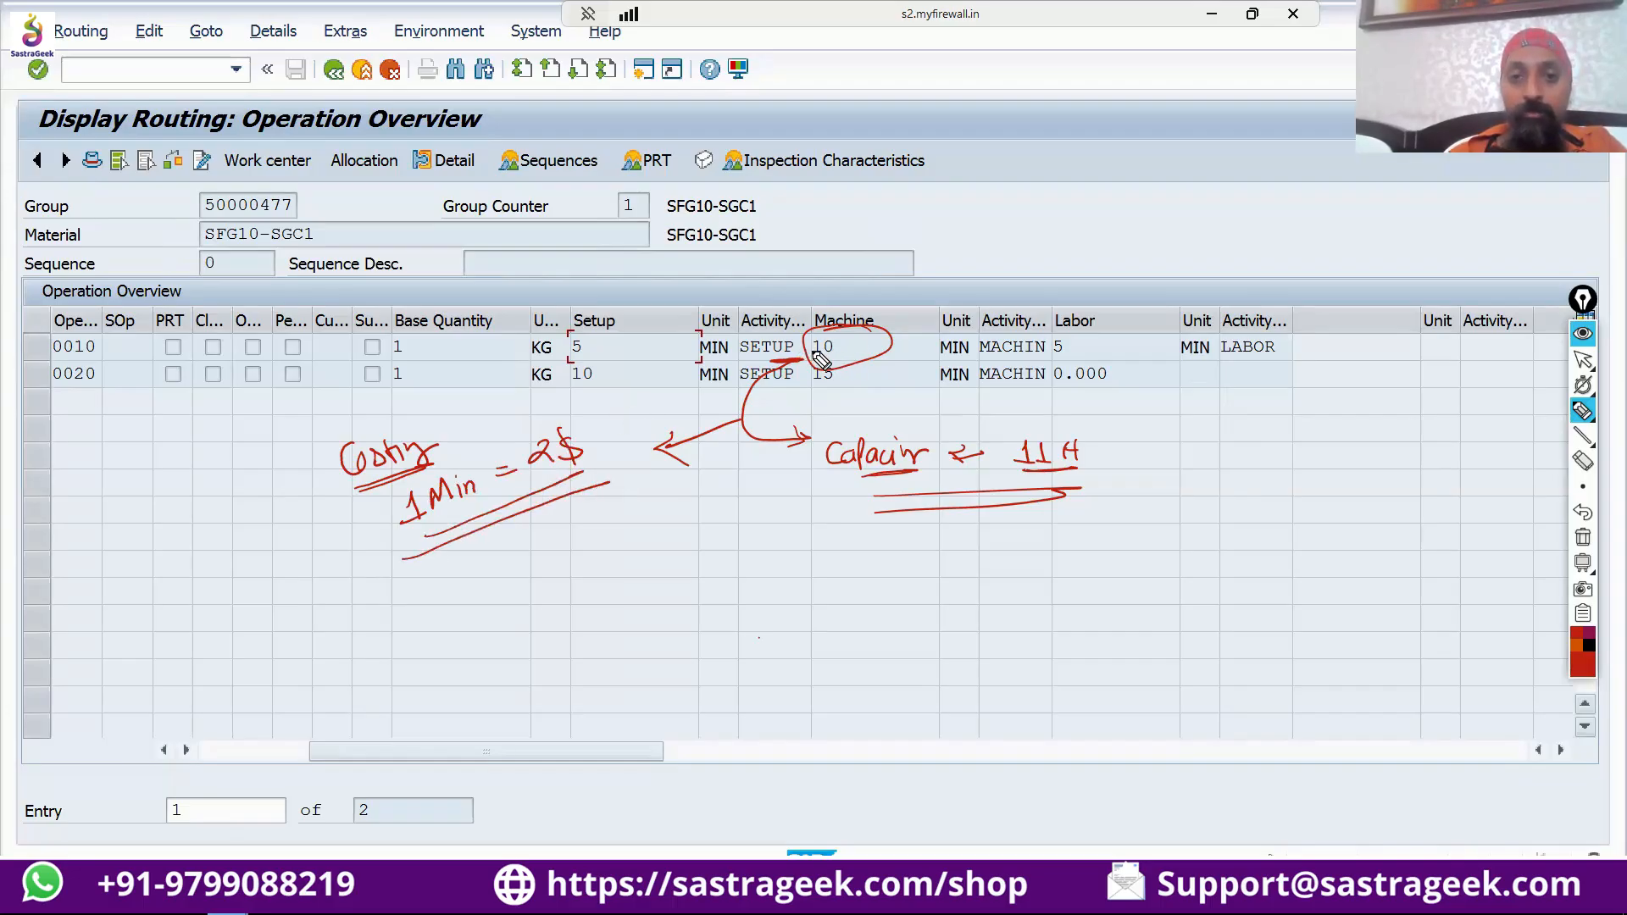
{"action": "mouse_move", "coordinate": [648, 539]}
{"action": "left_mouse_down"}
{"action": "mouse_move", "coordinate": [695, 555]}
{"action": "mouse_move", "coordinate": [644, 589]}
{"action": "left_mouse_up"}
{"action": "left_click_drag", "start_coordinate": [739, 565], "coordinate": [650, 601]}
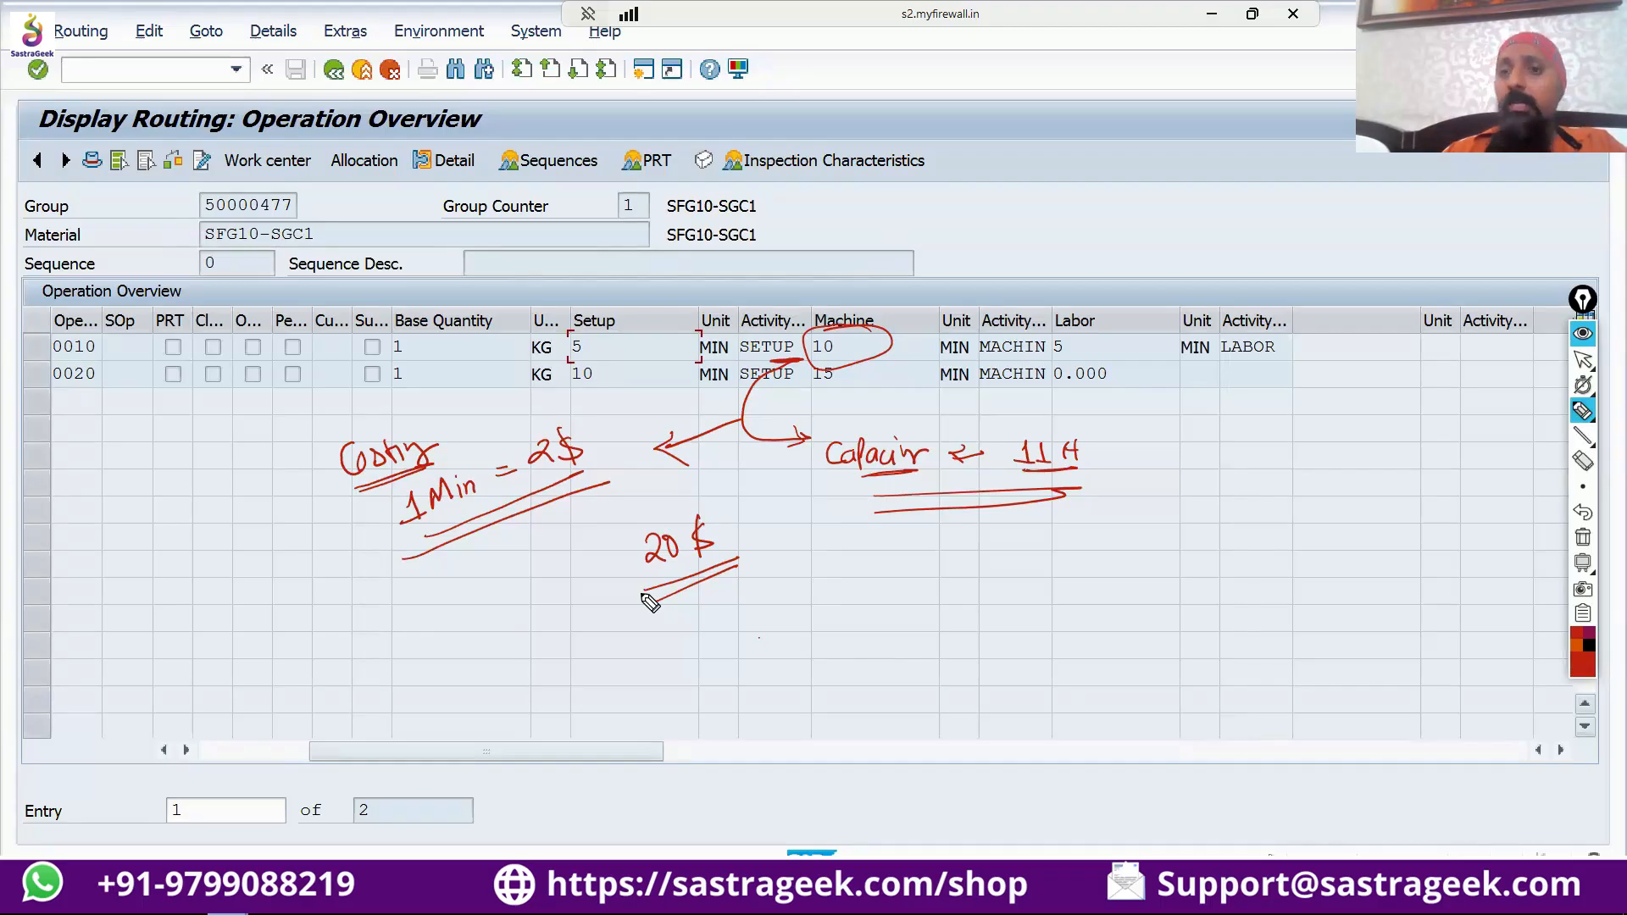
Cross out the Setup value of operation 0010 and mark the Machine and Labor columns with several red arrows.
{"action": "mouse_move", "coordinate": [582, 312]}
{"action": "left_mouse_down"}
{"action": "mouse_move", "coordinate": [619, 342]}
{"action": "mouse_move", "coordinate": [591, 354]}
{"action": "left_mouse_up"}
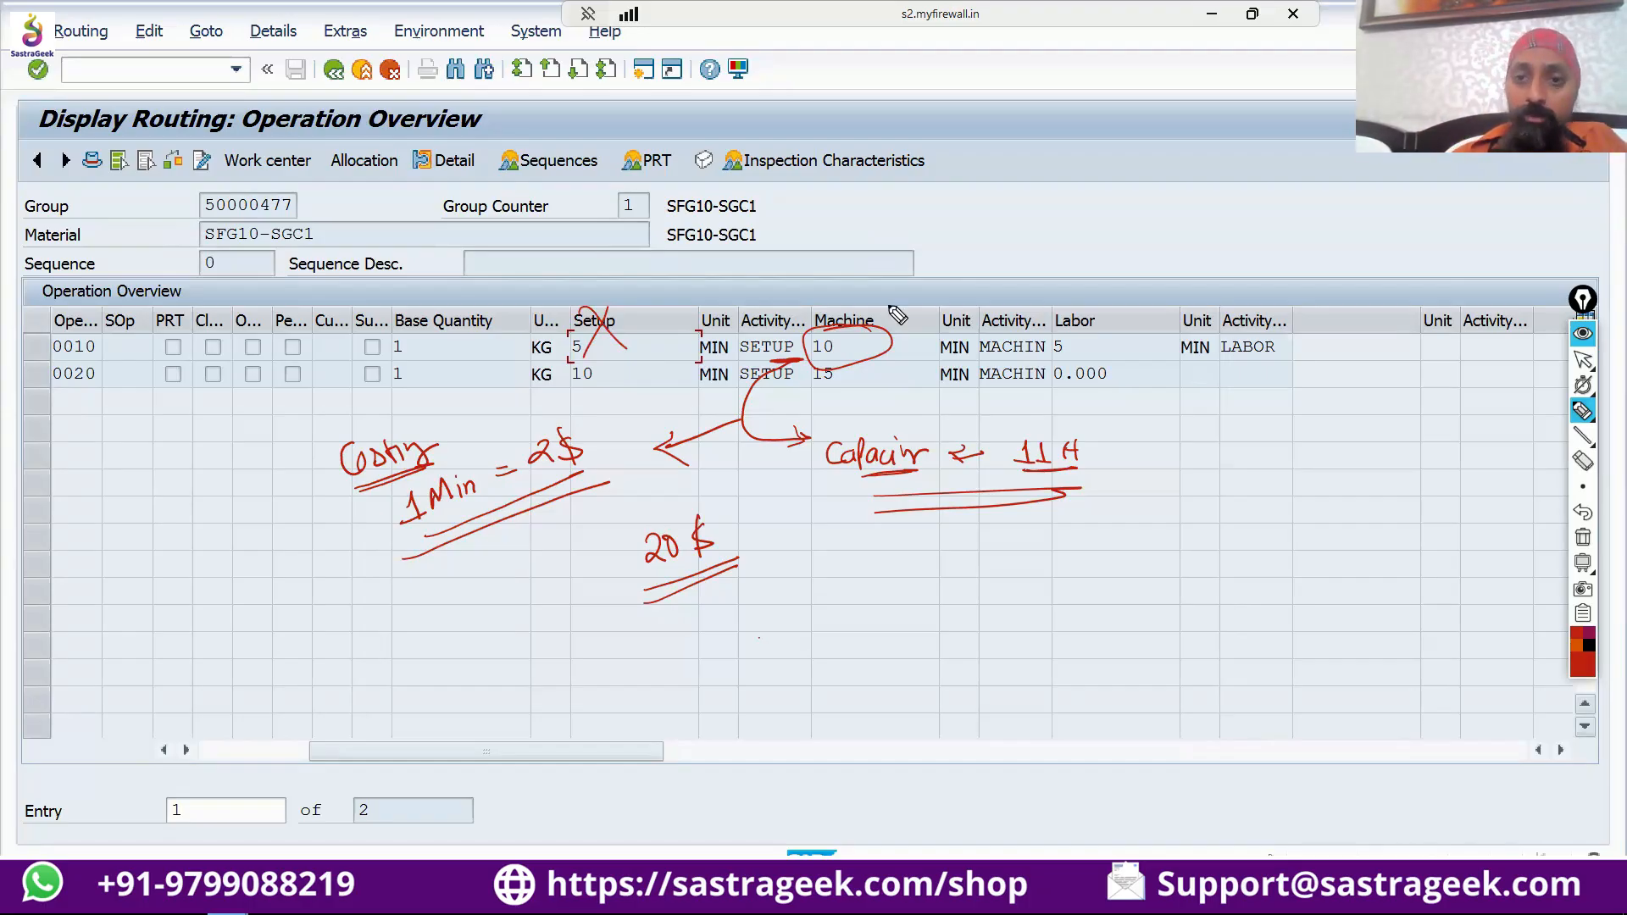
{"action": "left_click_drag", "start_coordinate": [956, 281], "coordinate": [898, 312]}
{"action": "left_click_drag", "start_coordinate": [904, 297], "coordinate": [914, 327]}
{"action": "mouse_move", "coordinate": [919, 314]}
{"action": "left_mouse_down"}
{"action": "mouse_move", "coordinate": [939, 327]}
{"action": "mouse_move", "coordinate": [882, 312]}
{"action": "left_mouse_up"}
{"action": "left_click_drag", "start_coordinate": [888, 295], "coordinate": [905, 311]}
{"action": "mouse_move", "coordinate": [1193, 278]}
{"action": "left_mouse_down"}
{"action": "mouse_move", "coordinate": [1140, 313]}
{"action": "mouse_move", "coordinate": [1170, 319]}
{"action": "mouse_move", "coordinate": [1137, 308]}
{"action": "left_mouse_up"}
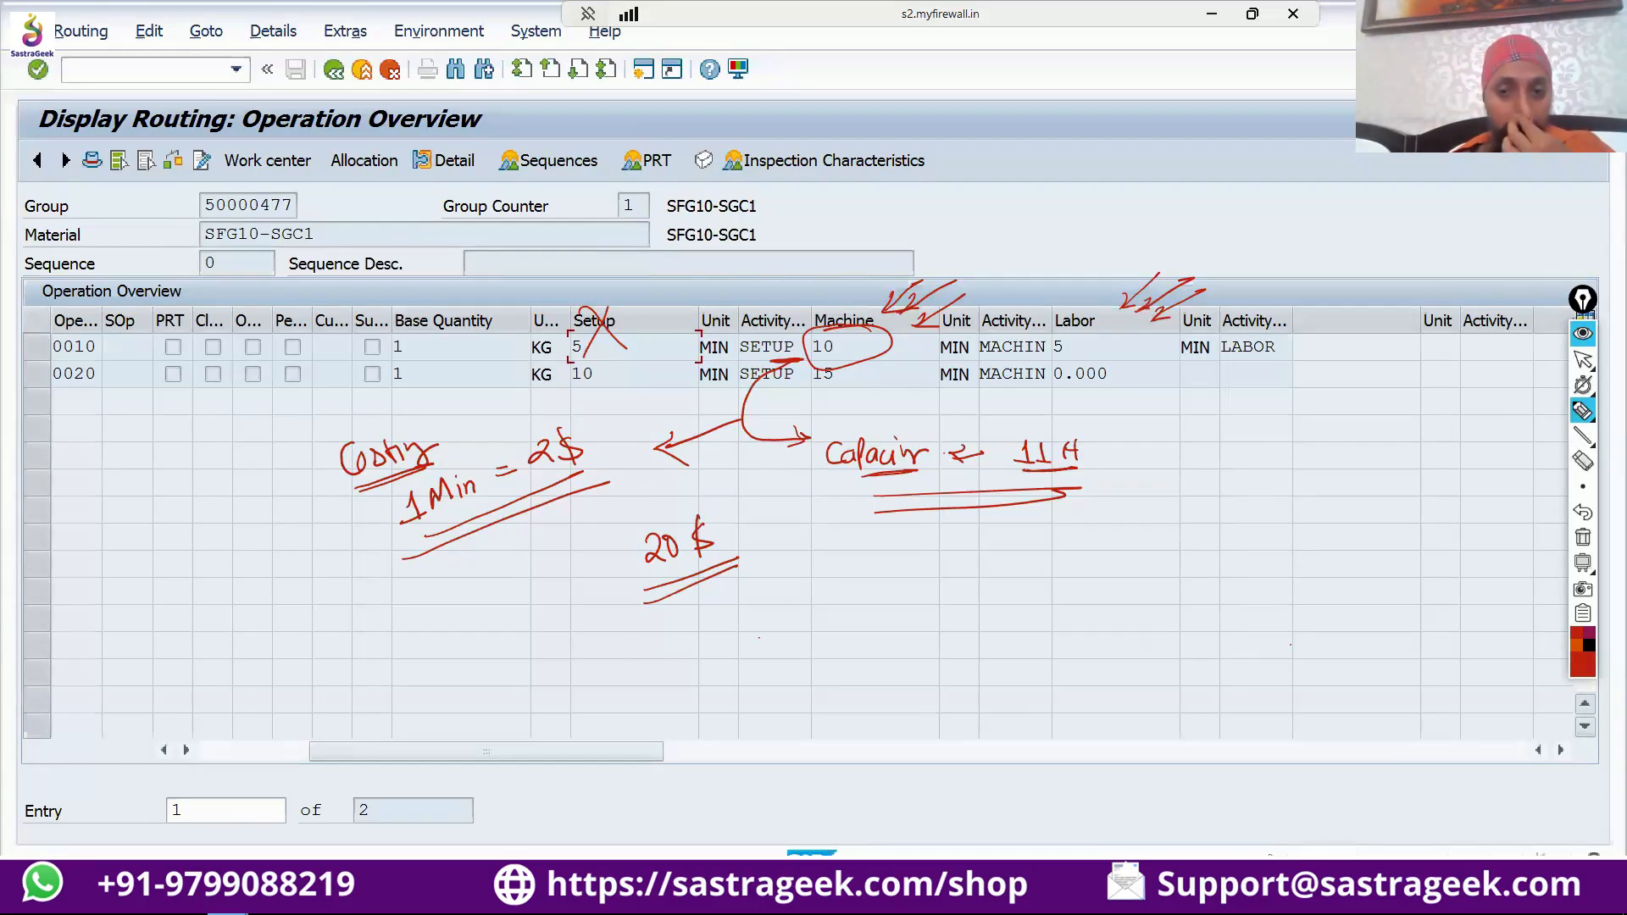
{"action": "left_click", "coordinate": [1581, 361]}
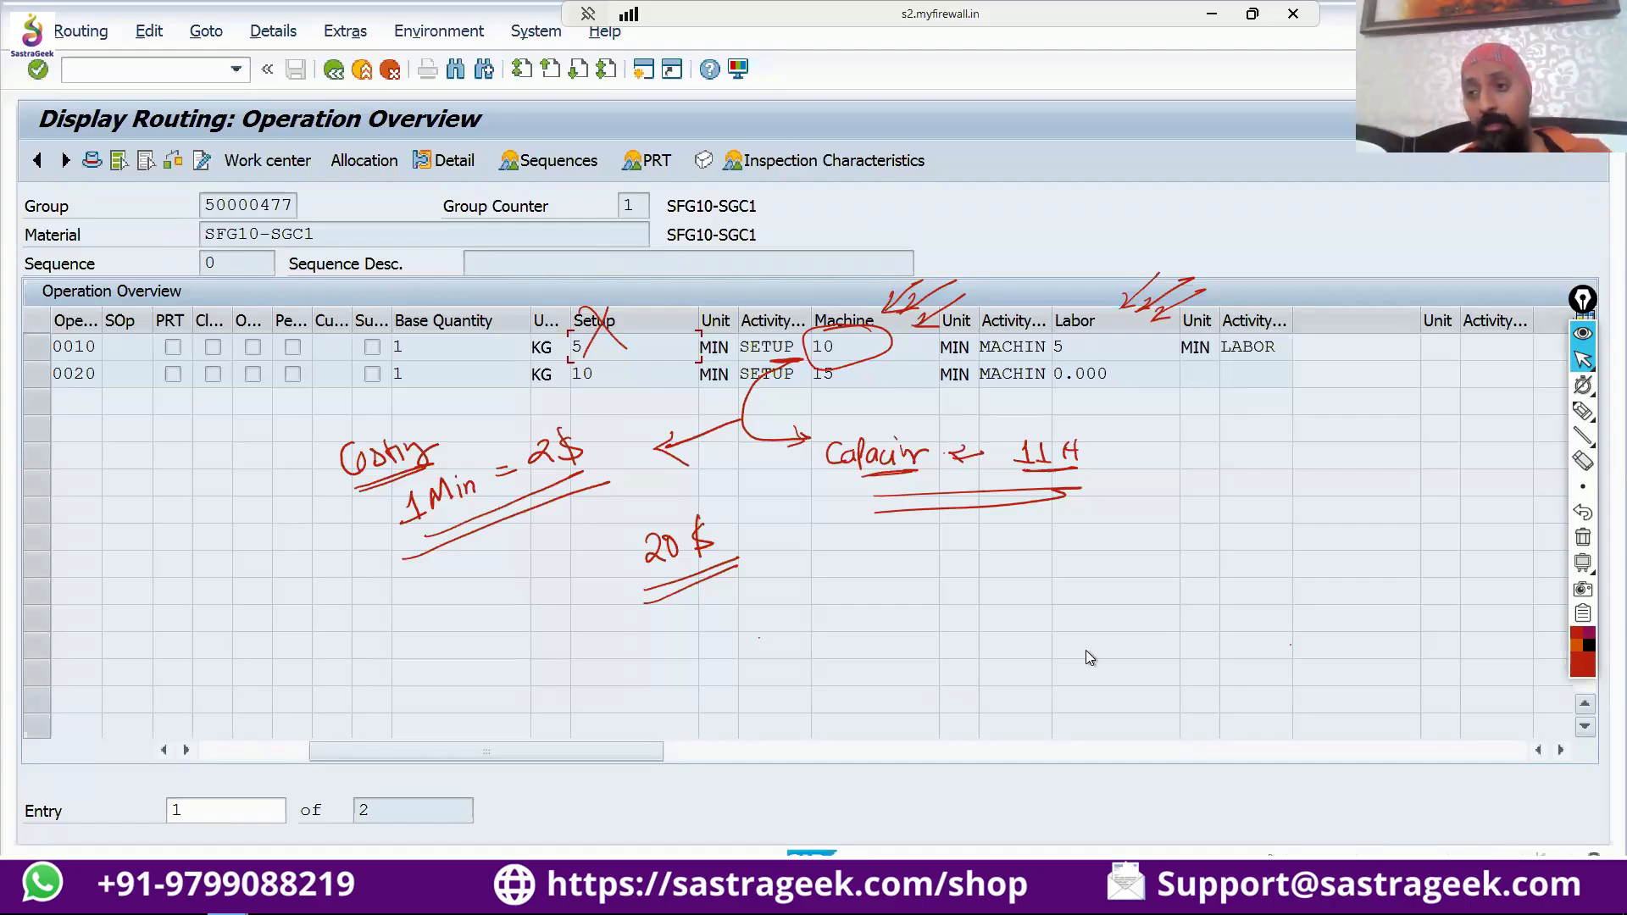
Change the pen colour to purple and point an arrow at the Setup column, labelled with an underlined "SVK".
{"action": "left_click", "coordinate": [1581, 413]}
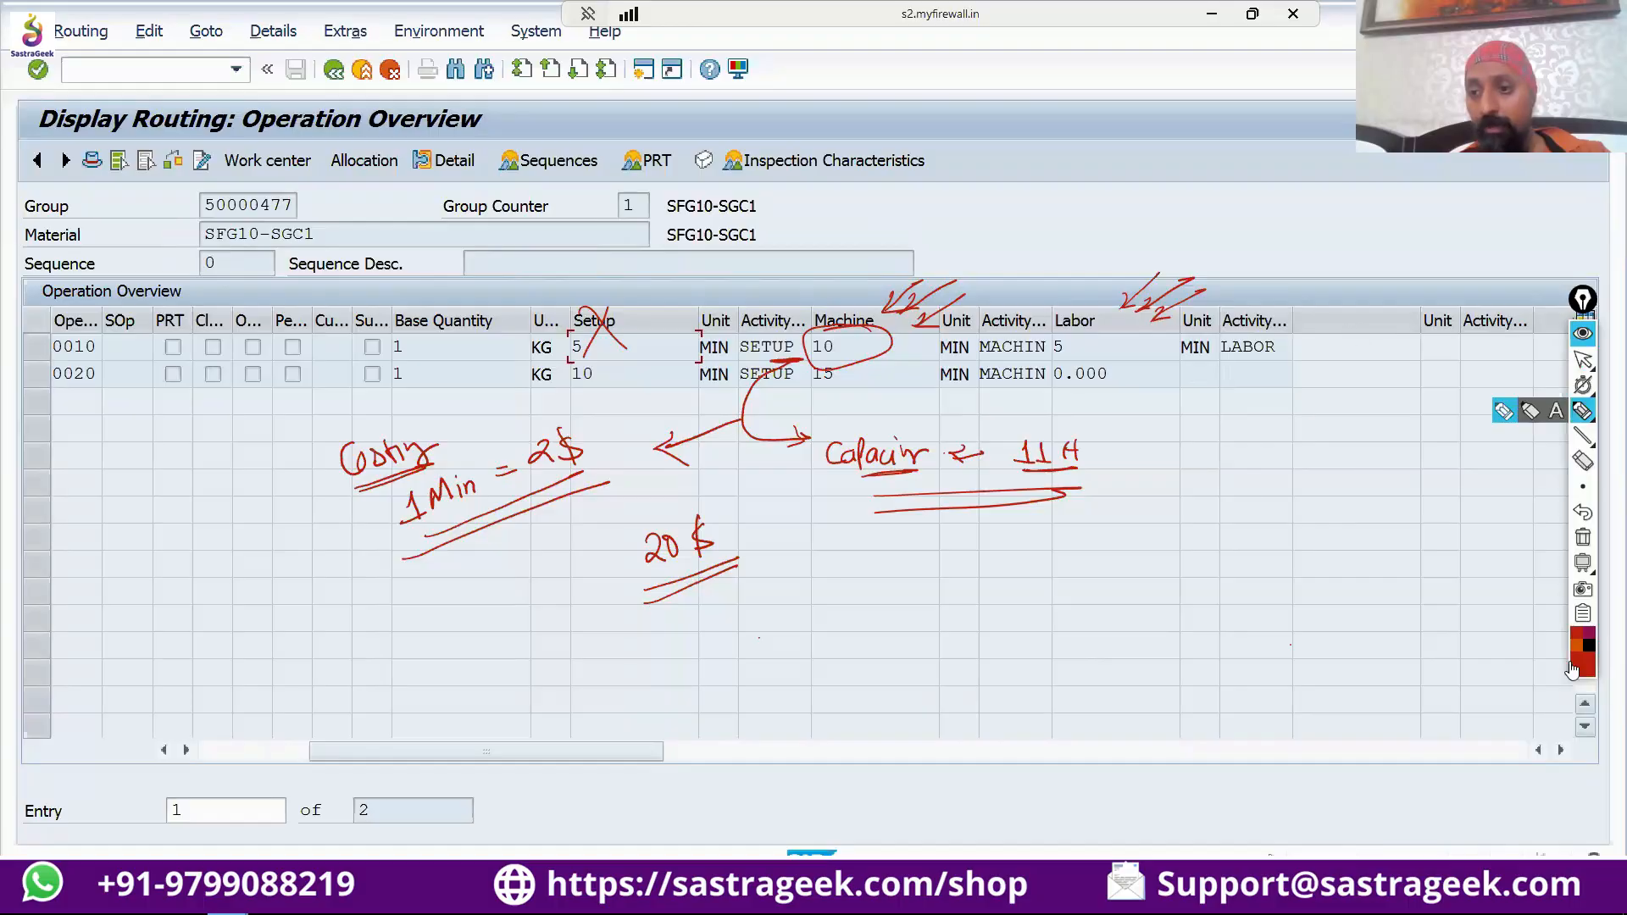
{"action": "left_click", "coordinate": [1588, 634]}
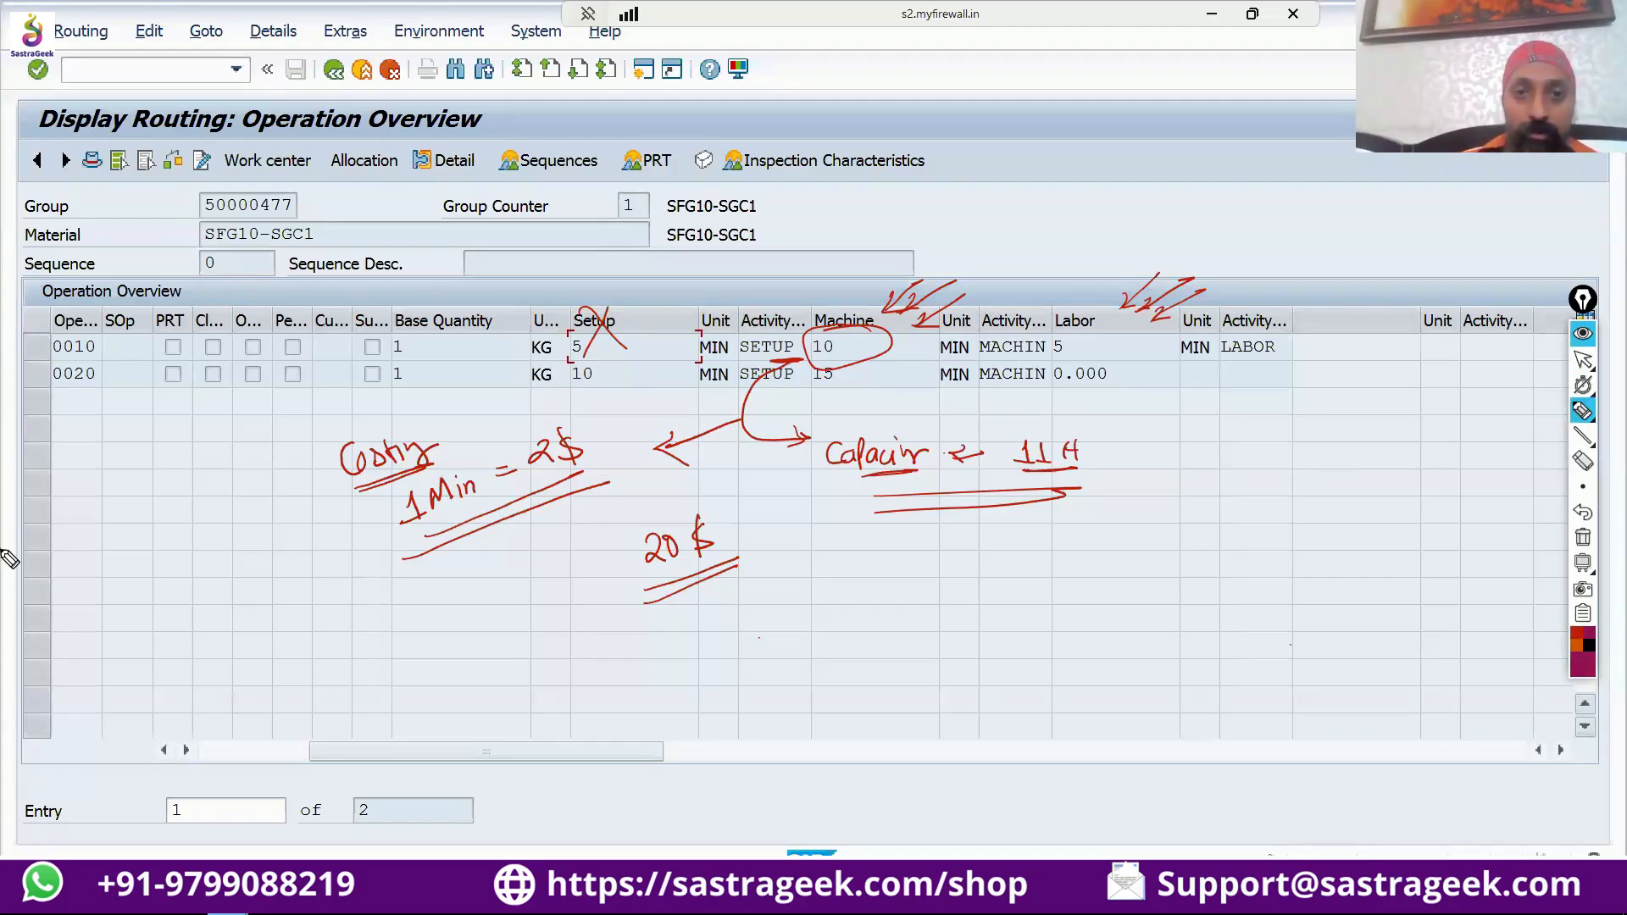
{"action": "mouse_move", "coordinate": [630, 307]}
{"action": "left_mouse_down"}
{"action": "mouse_move", "coordinate": [701, 259]}
{"action": "mouse_move", "coordinate": [726, 273]}
{"action": "left_mouse_up"}
{"action": "left_click_drag", "start_coordinate": [675, 290], "coordinate": [729, 280]}
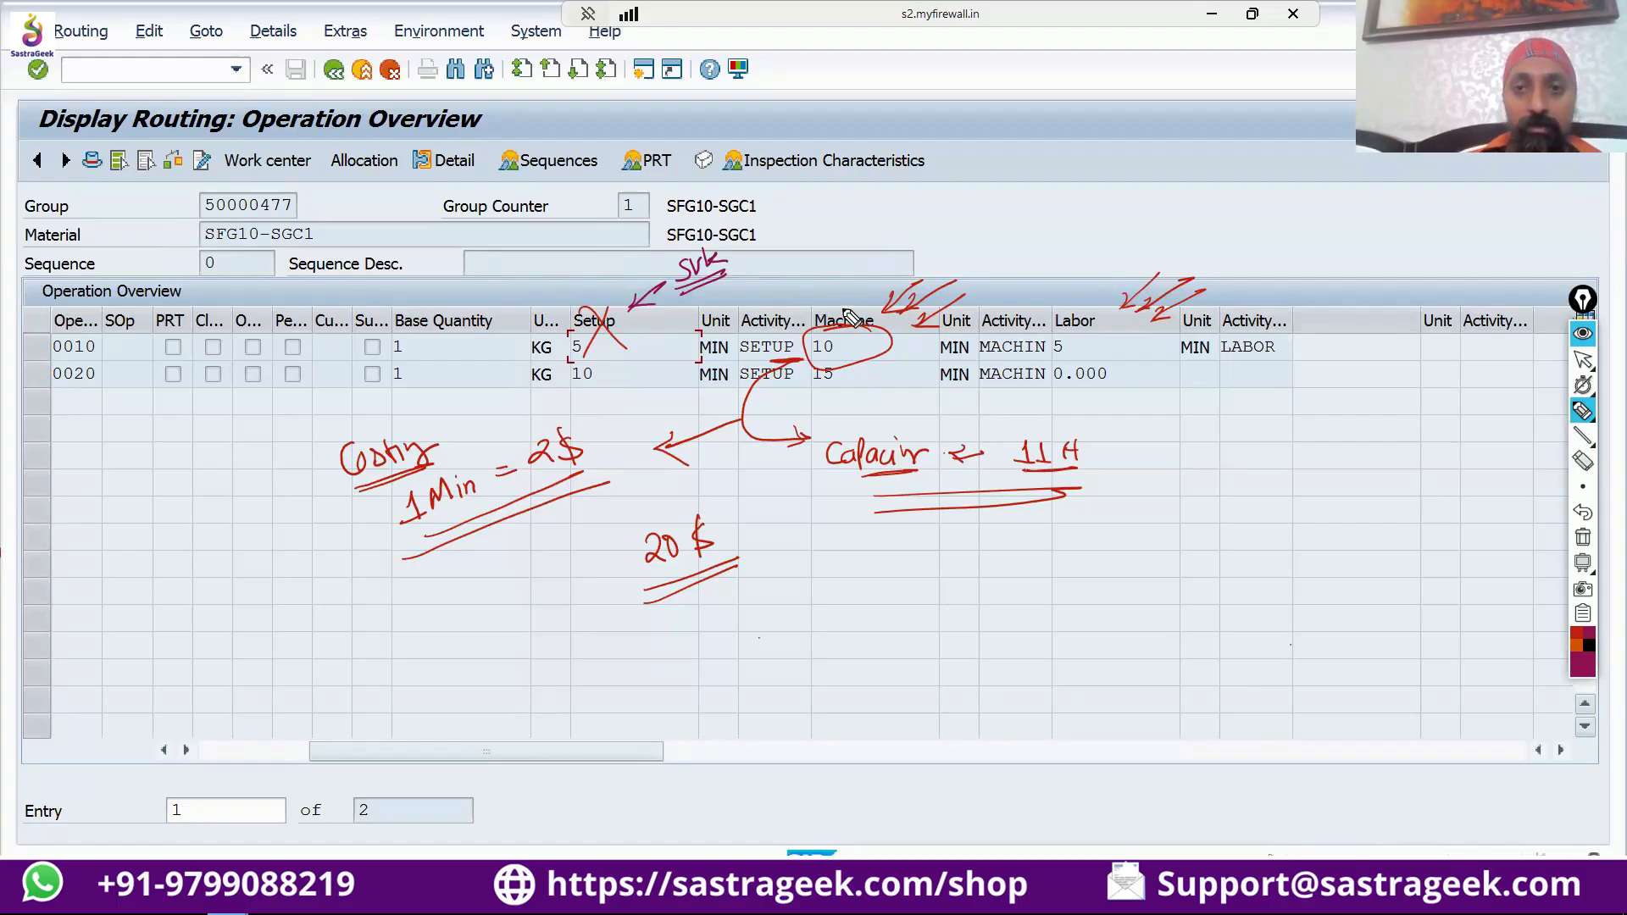
Draw purple arrows to the Machine and Labor columns and label each one "SVK".
{"action": "mouse_move", "coordinate": [878, 280]}
{"action": "left_mouse_down"}
{"action": "mouse_move", "coordinate": [840, 309]}
{"action": "mouse_move", "coordinate": [854, 310]}
{"action": "left_mouse_up"}
{"action": "left_click_drag", "start_coordinate": [902, 244], "coordinate": [891, 264]}
{"action": "mouse_move", "coordinate": [910, 246]}
{"action": "left_mouse_down"}
{"action": "mouse_move", "coordinate": [910, 263]}
{"action": "mouse_move", "coordinate": [957, 251]}
{"action": "left_mouse_up"}
{"action": "left_click_drag", "start_coordinate": [899, 269], "coordinate": [959, 253]}
{"action": "left_click_drag", "start_coordinate": [1127, 266], "coordinate": [1095, 301]}
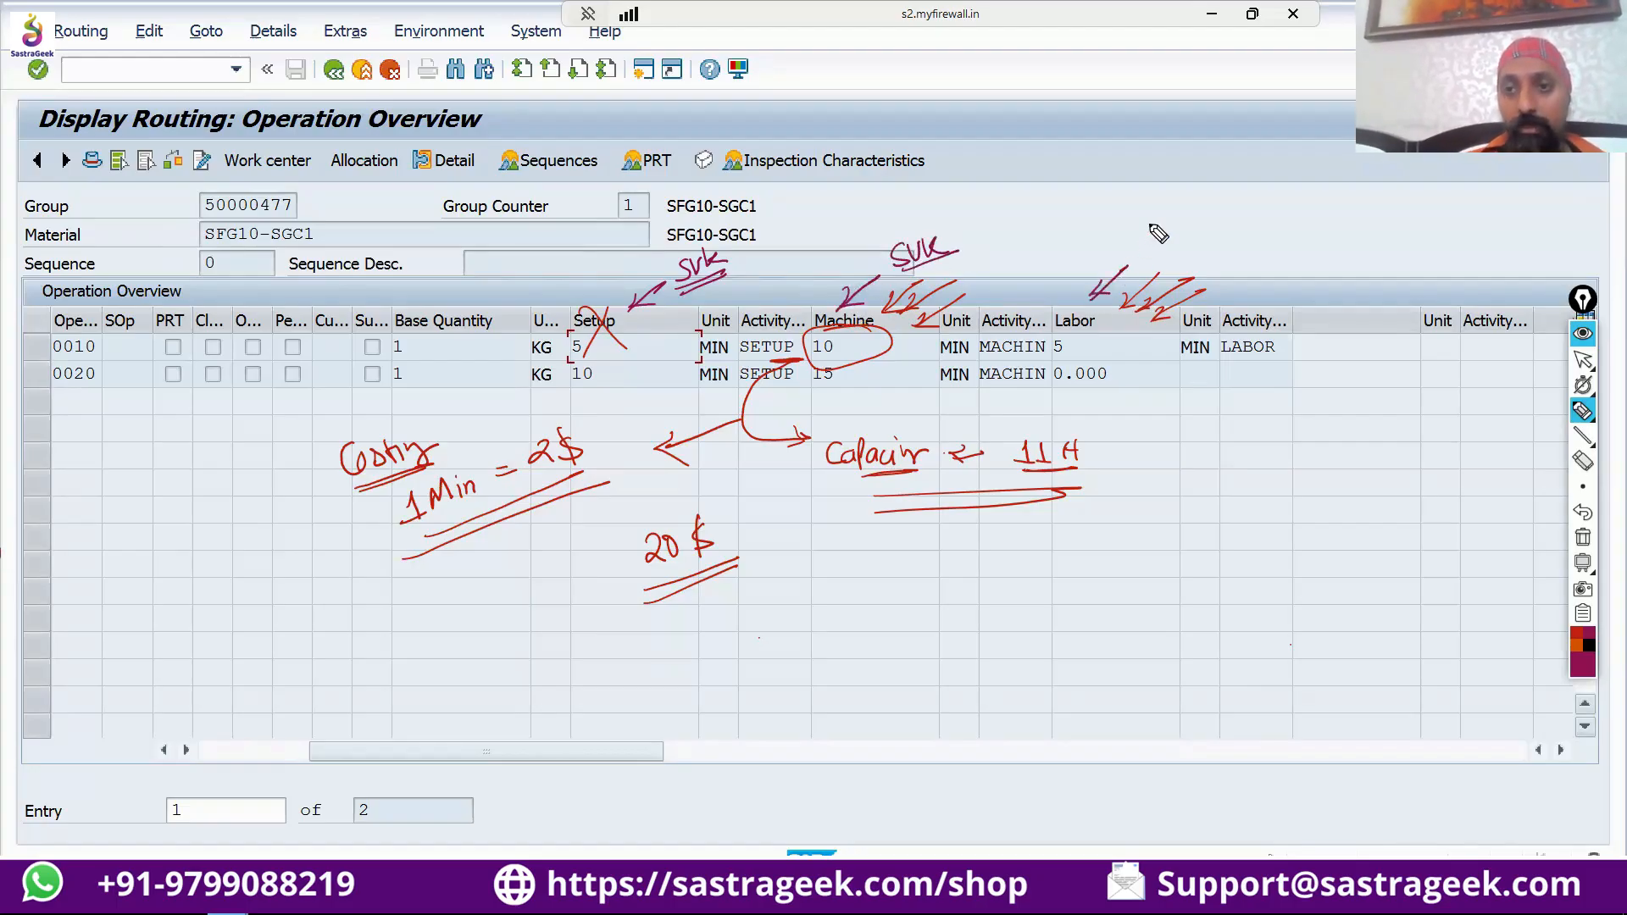
{"action": "mouse_move", "coordinate": [1161, 225]}
{"action": "left_mouse_down"}
{"action": "mouse_move", "coordinate": [1139, 249]}
{"action": "mouse_move", "coordinate": [1179, 222]}
{"action": "left_mouse_up"}
{"action": "mouse_move", "coordinate": [1185, 222]}
{"action": "left_mouse_down"}
{"action": "mouse_move", "coordinate": [1183, 248]}
{"action": "mouse_move", "coordinate": [1204, 239]}
{"action": "left_mouse_up"}
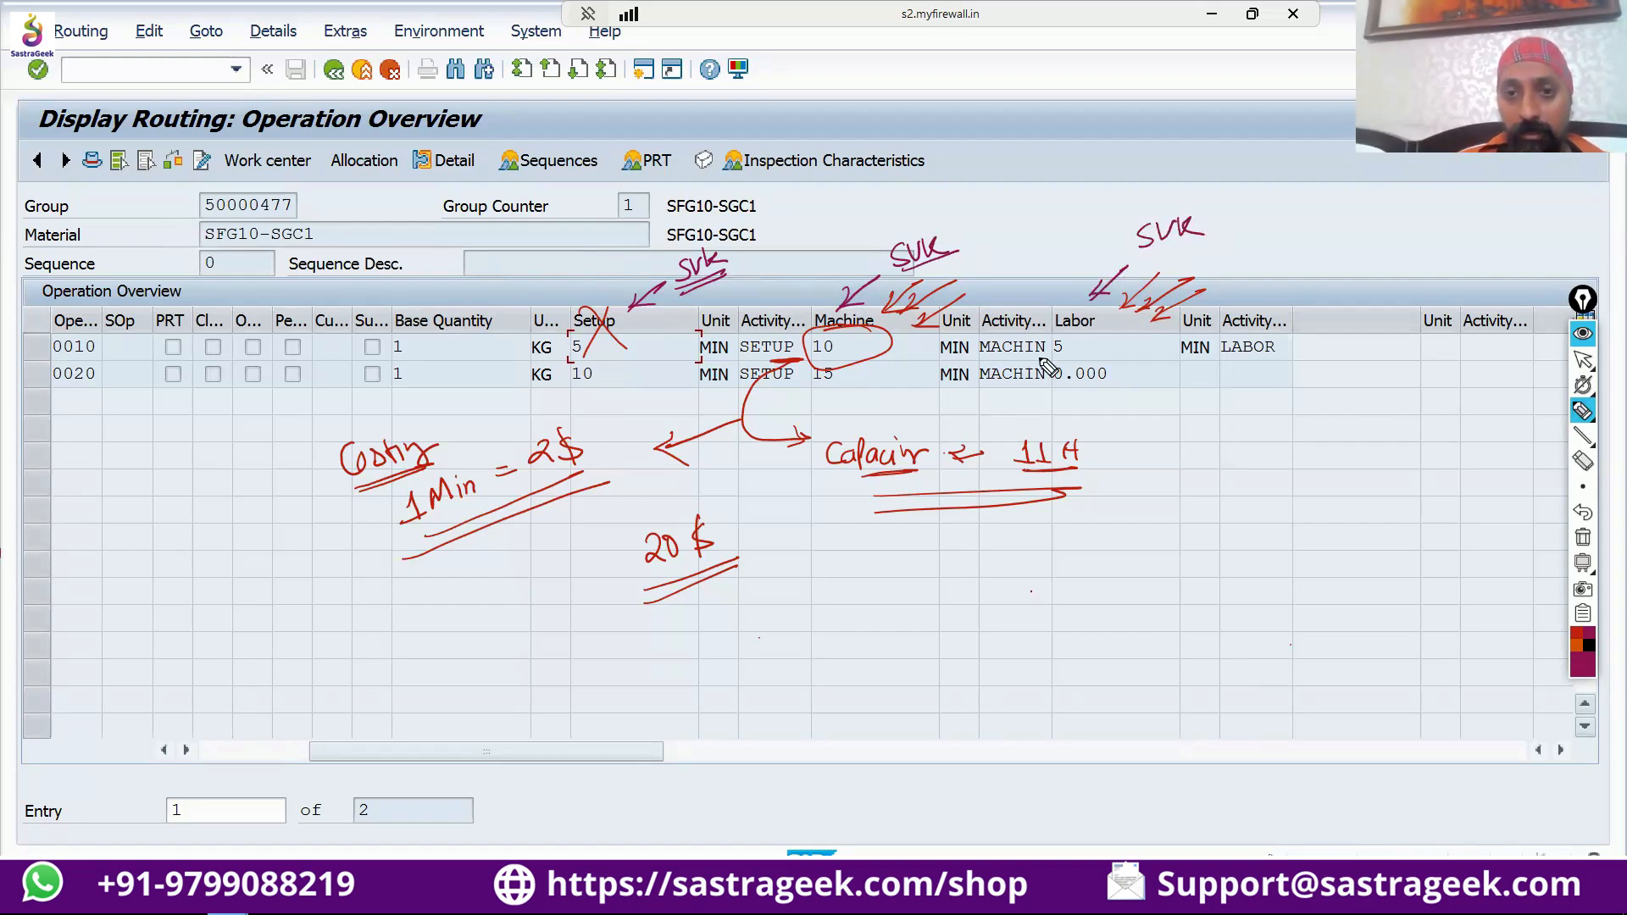
Circle the machine activity type of operation 0020 in purple and label it "Act".
{"action": "mouse_move", "coordinate": [1046, 361]}
{"action": "left_mouse_down"}
{"action": "mouse_move", "coordinate": [1002, 395]}
{"action": "mouse_move", "coordinate": [1055, 377]}
{"action": "mouse_move", "coordinate": [1039, 359]}
{"action": "mouse_move", "coordinate": [1070, 405]}
{"action": "mouse_move", "coordinate": [1111, 403]}
{"action": "left_mouse_up"}
{"action": "left_click_drag", "start_coordinate": [1116, 397], "coordinate": [1153, 402]}
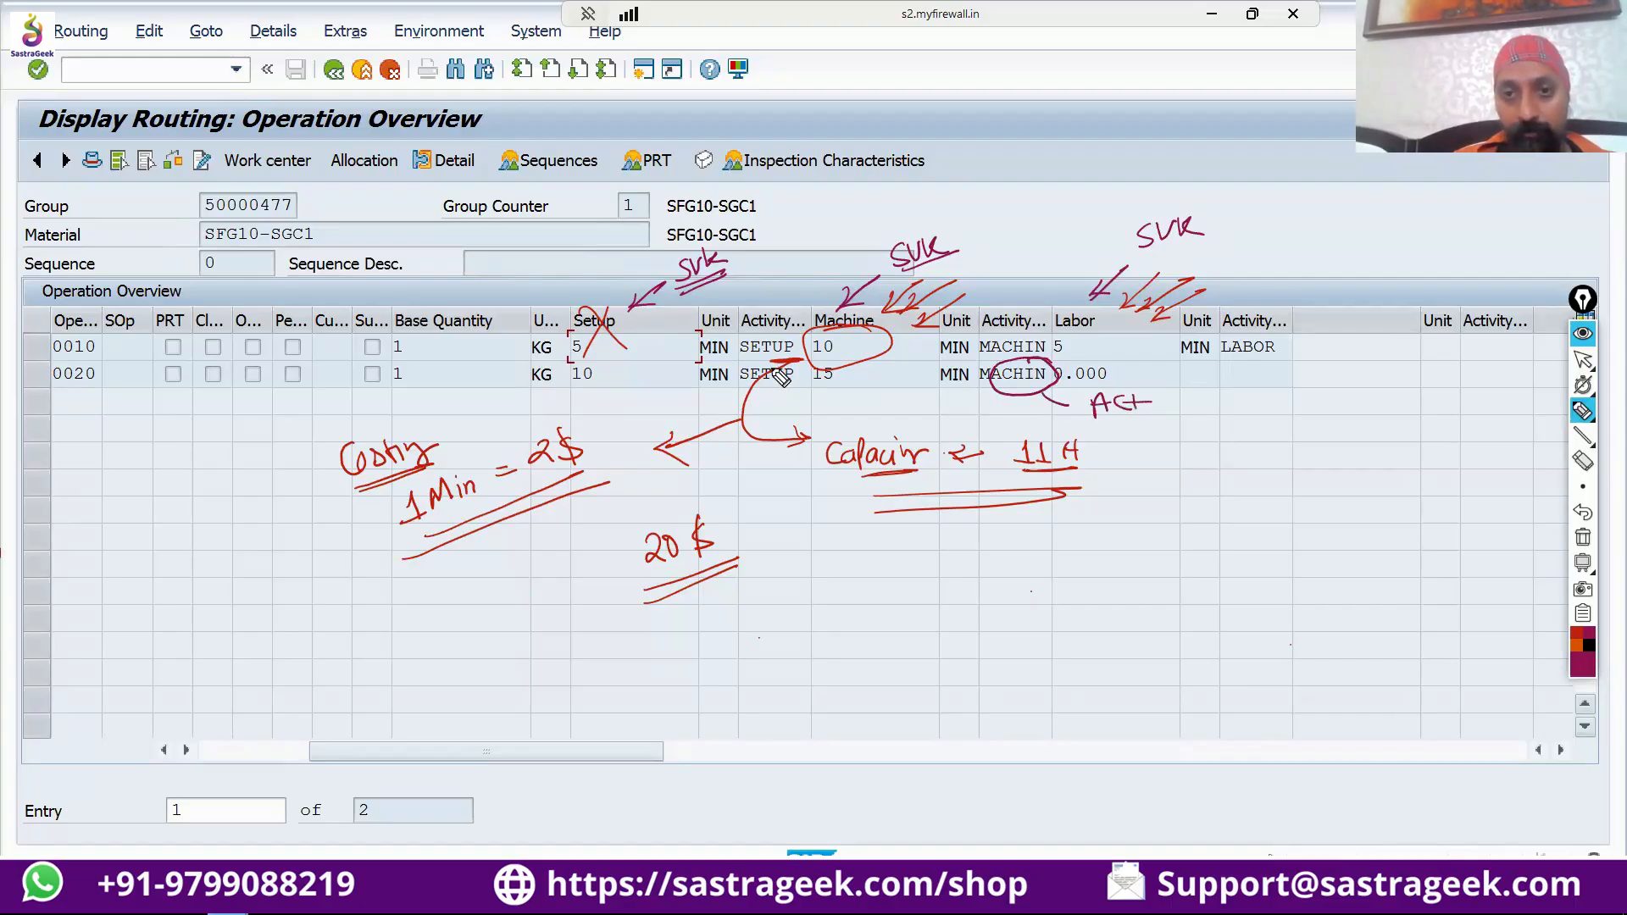
Circle the setup activity type of operation 0020 in purple and label it with a circled "Act".
{"action": "mouse_move", "coordinate": [786, 366]}
{"action": "left_mouse_down"}
{"action": "mouse_move", "coordinate": [740, 380]}
{"action": "mouse_move", "coordinate": [784, 370]}
{"action": "mouse_move", "coordinate": [771, 364]}
{"action": "left_mouse_up"}
{"action": "left_click_drag", "start_coordinate": [787, 391], "coordinate": [843, 412]}
{"action": "left_click_drag", "start_coordinate": [829, 407], "coordinate": [845, 405]}
{"action": "left_click_drag", "start_coordinate": [855, 403], "coordinate": [863, 408]}
{"action": "left_click_drag", "start_coordinate": [858, 405], "coordinate": [835, 392]}
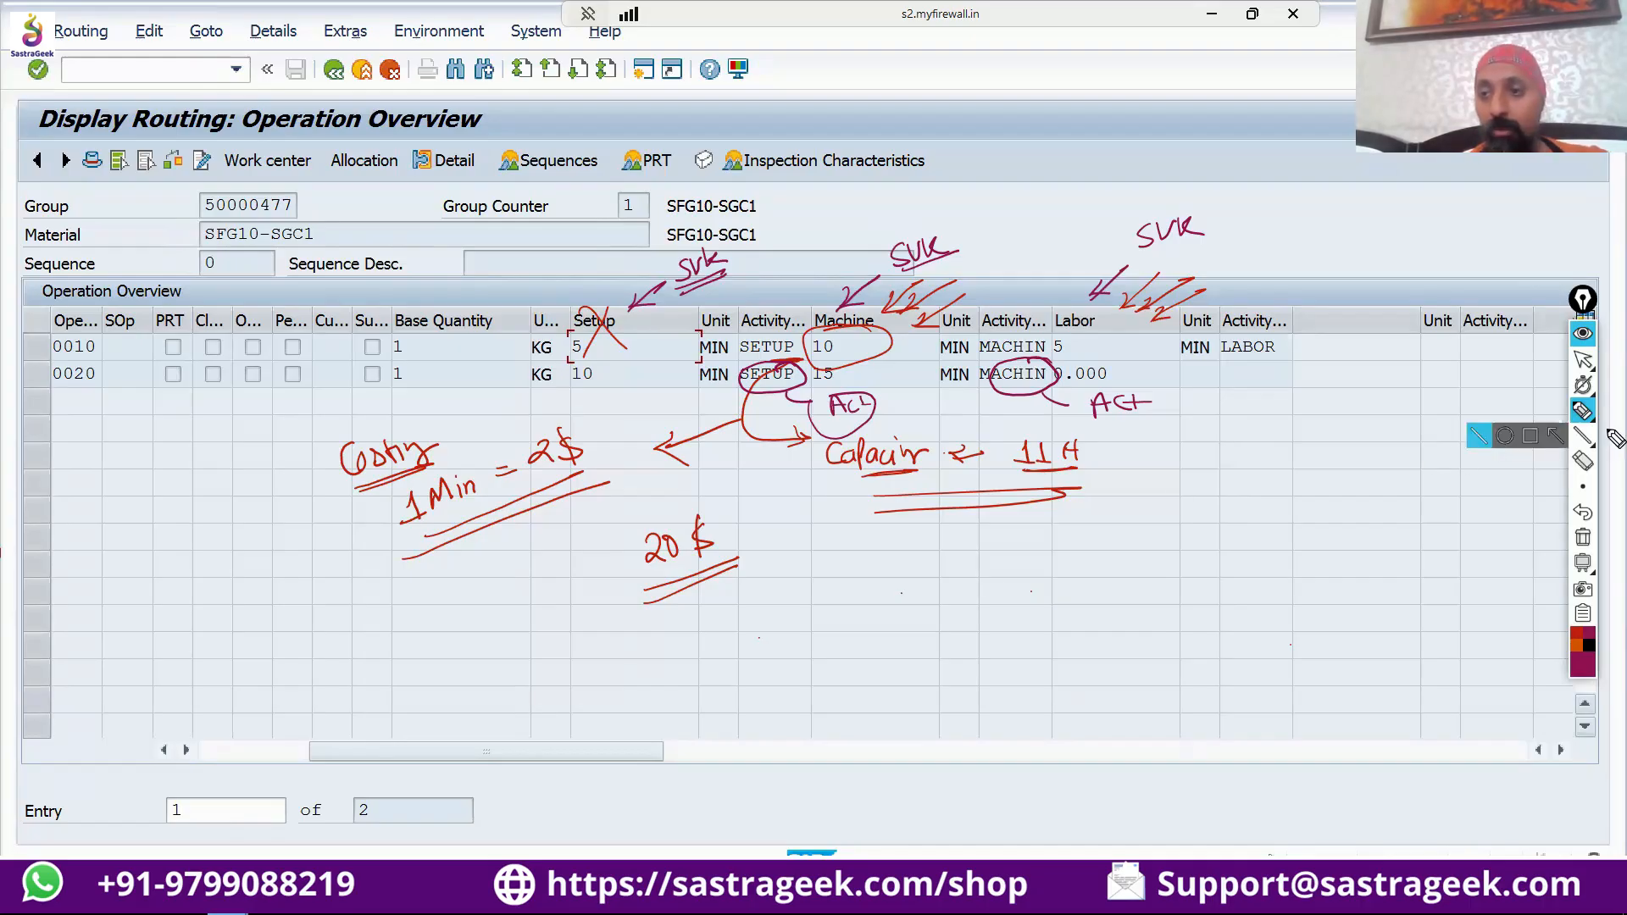
Clear all pen annotations from the routing's operation overview and return from drawing to the normal pointer.
{"action": "left_click", "coordinate": [1582, 538]}
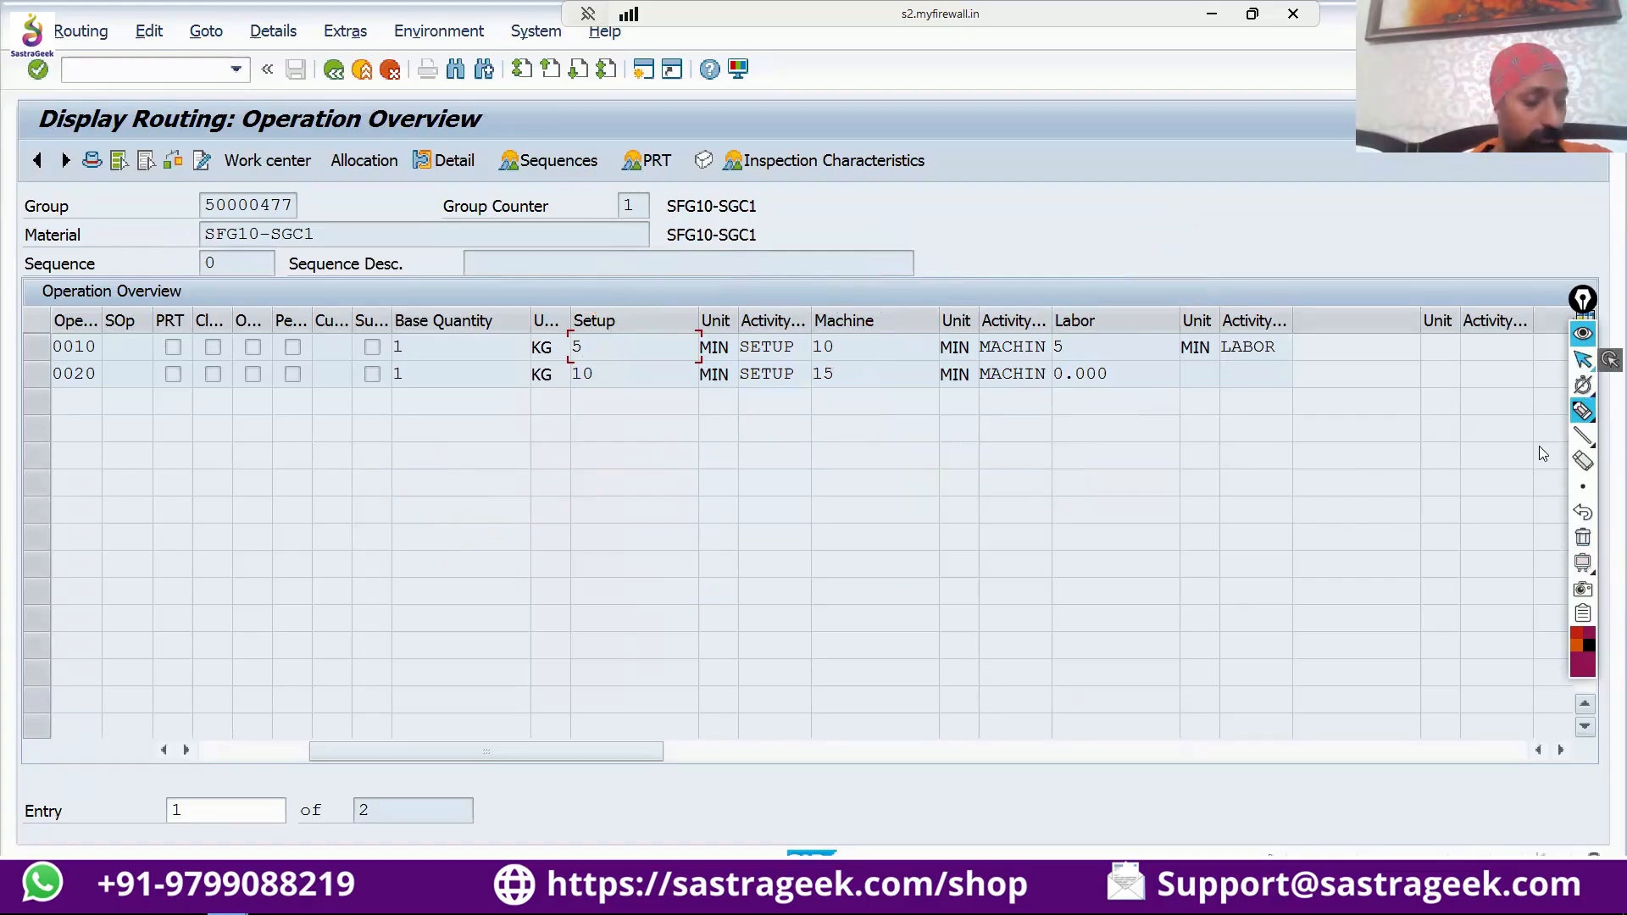
{"action": "key", "text": "alt+Tab"}
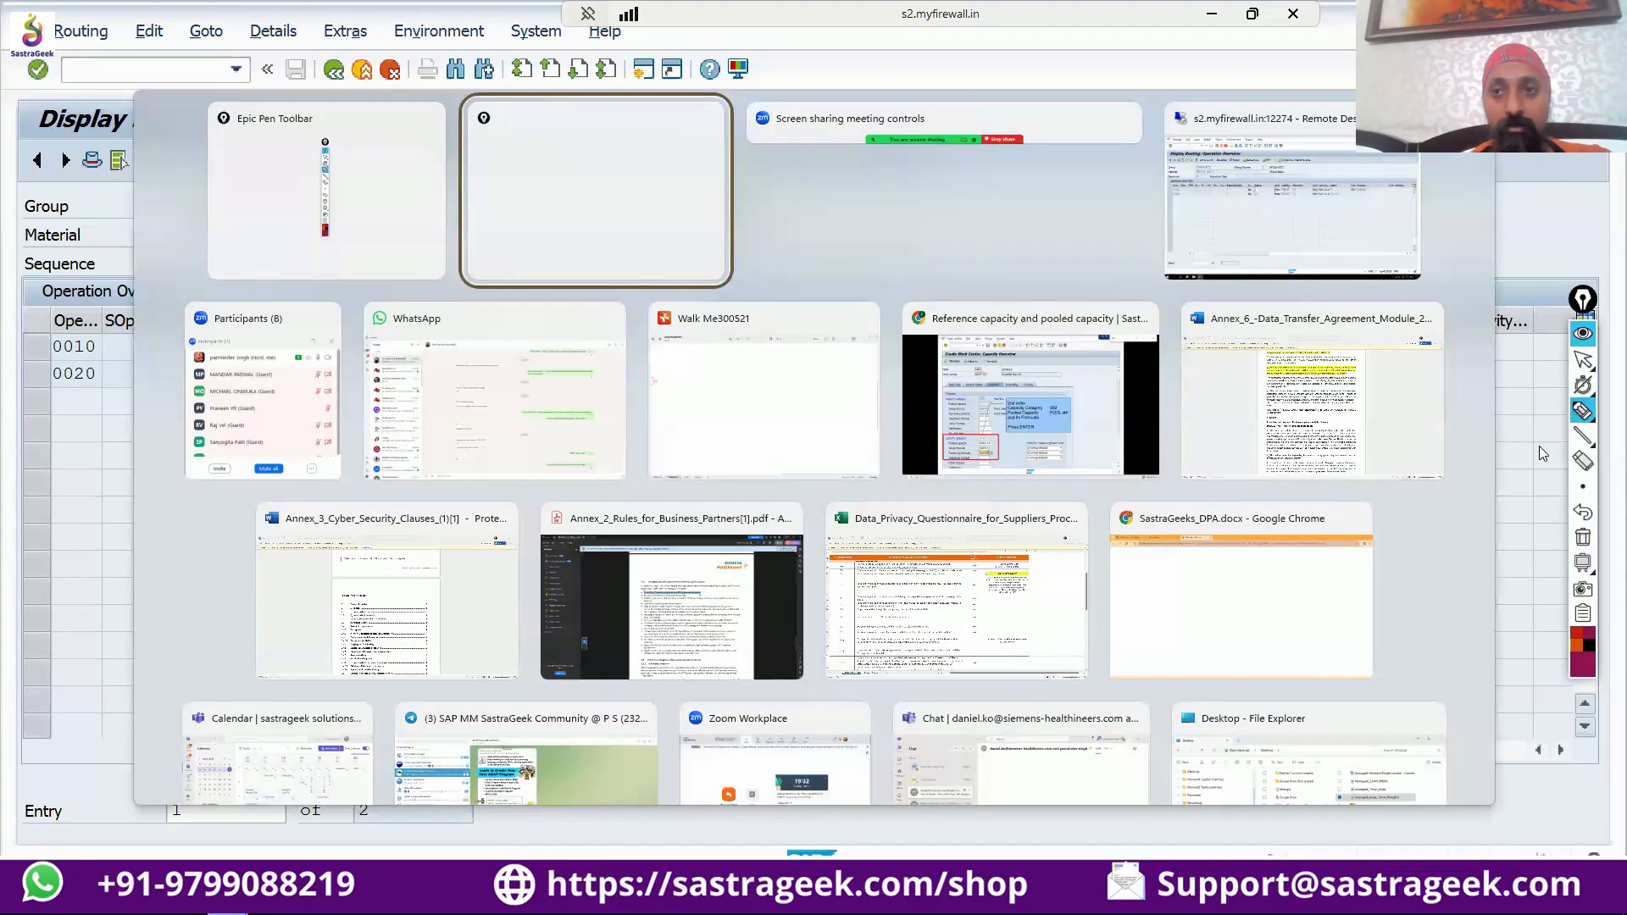
{"action": "key", "text": "alt+Tab"}
{"action": "key", "text": "alt+Tab"}
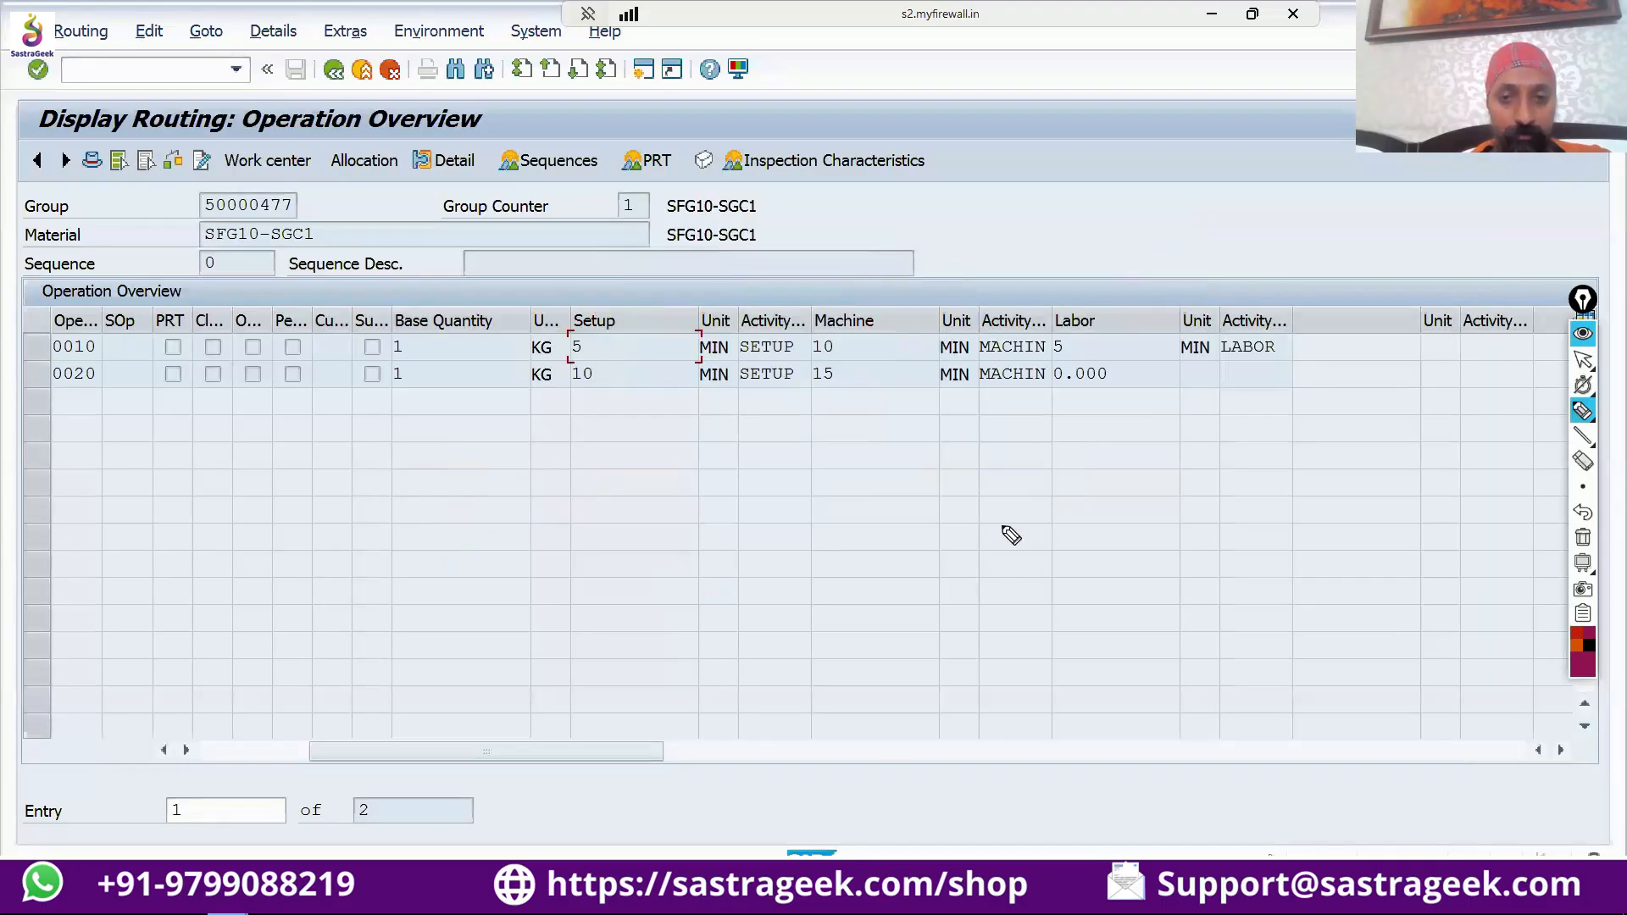
{"action": "left_click", "coordinate": [1583, 360]}
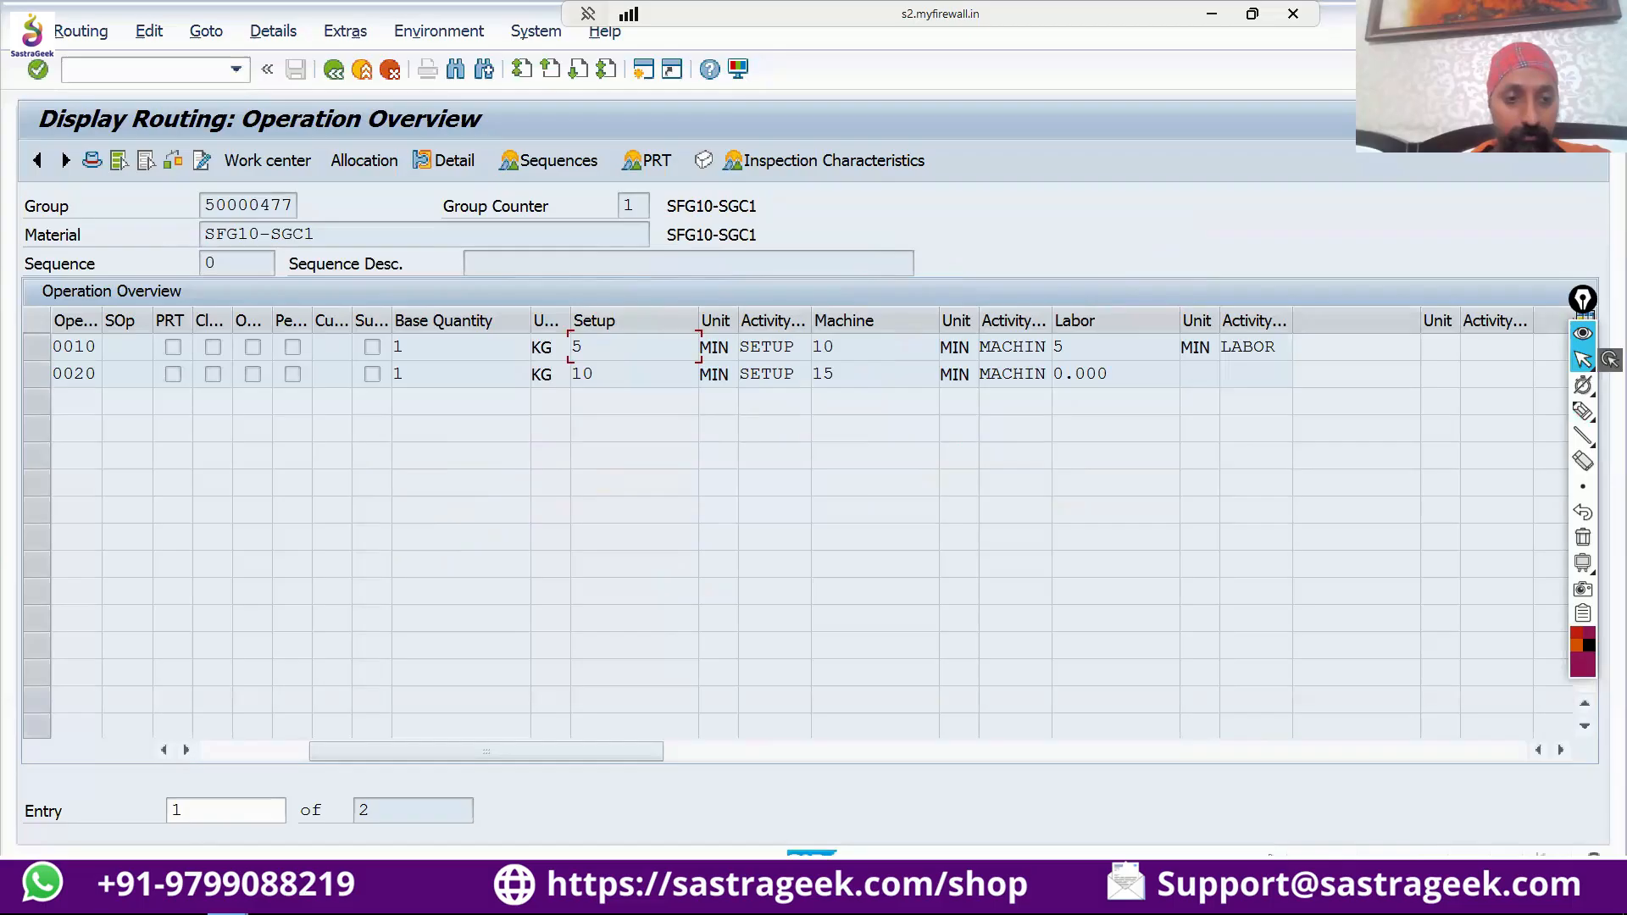
Switch to the work center display window and examine the activity types in the costing data of LATHE-10.
{"action": "mouse_move", "coordinate": [237, 903]}
{"action": "left_click", "coordinate": [364, 788]}
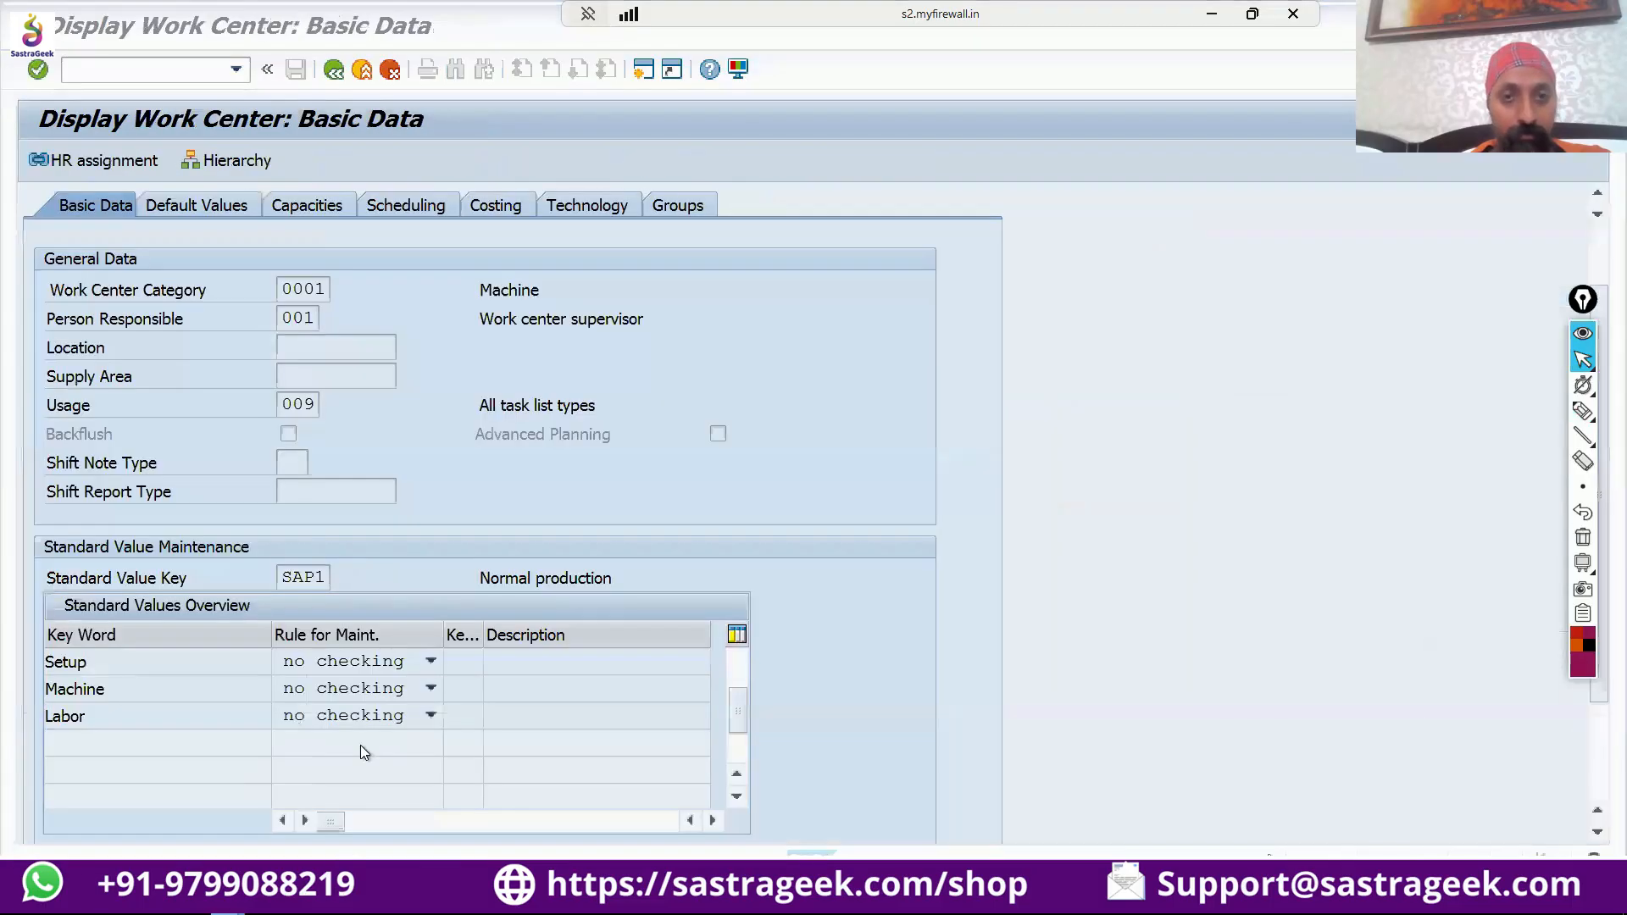
{"action": "left_click", "coordinate": [508, 206]}
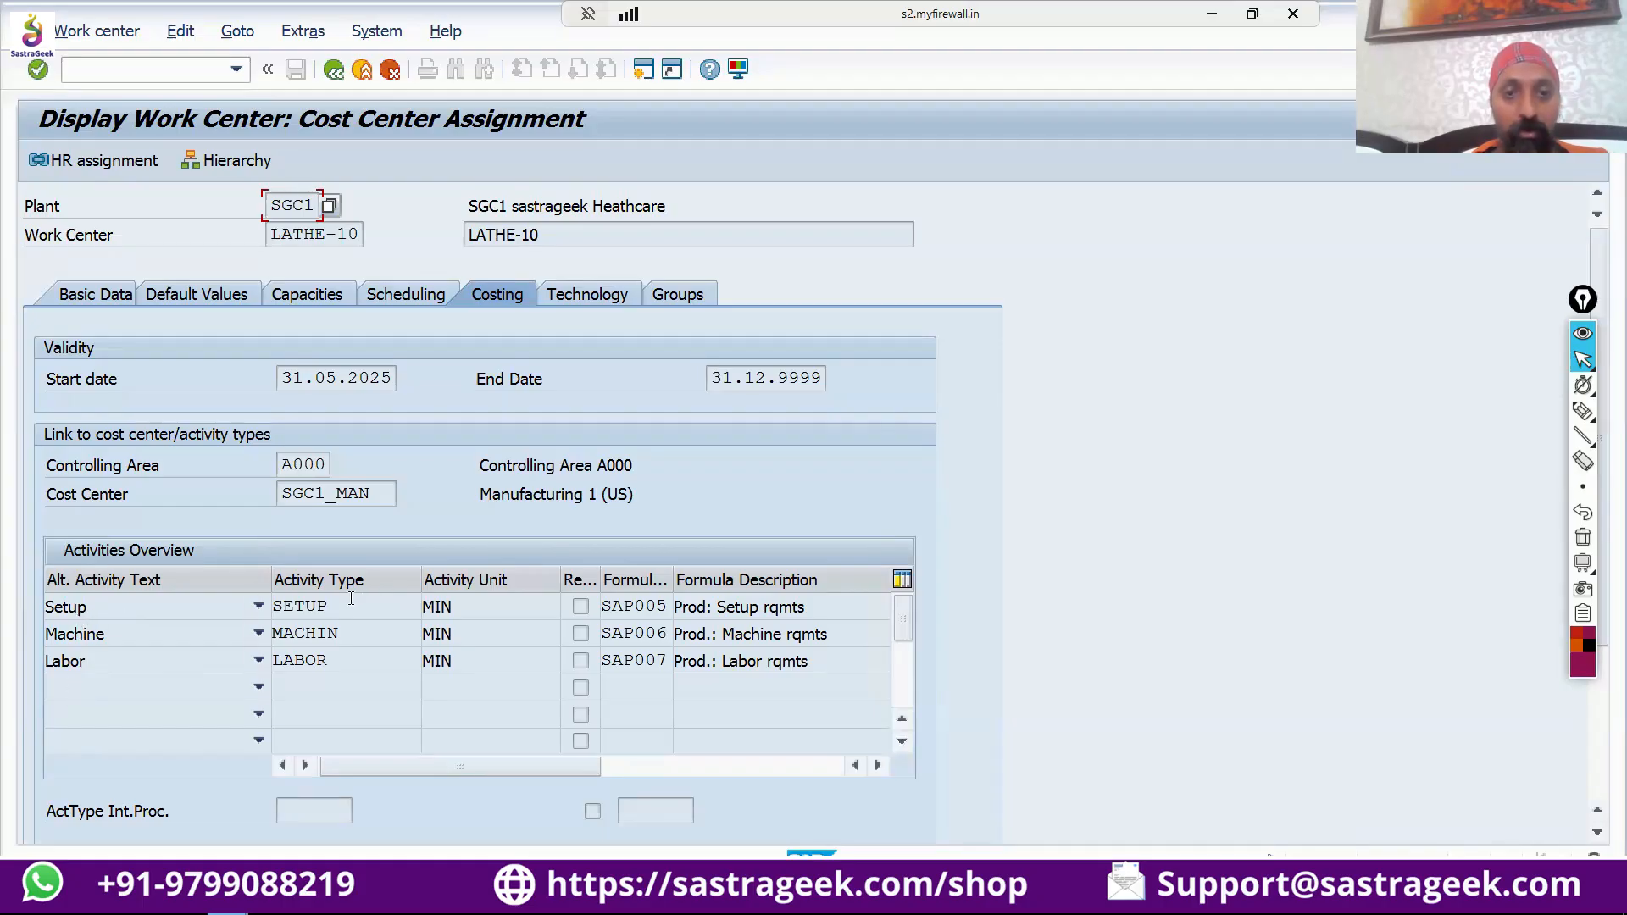
{"action": "left_click_drag", "start_coordinate": [351, 598], "coordinate": [283, 669]}
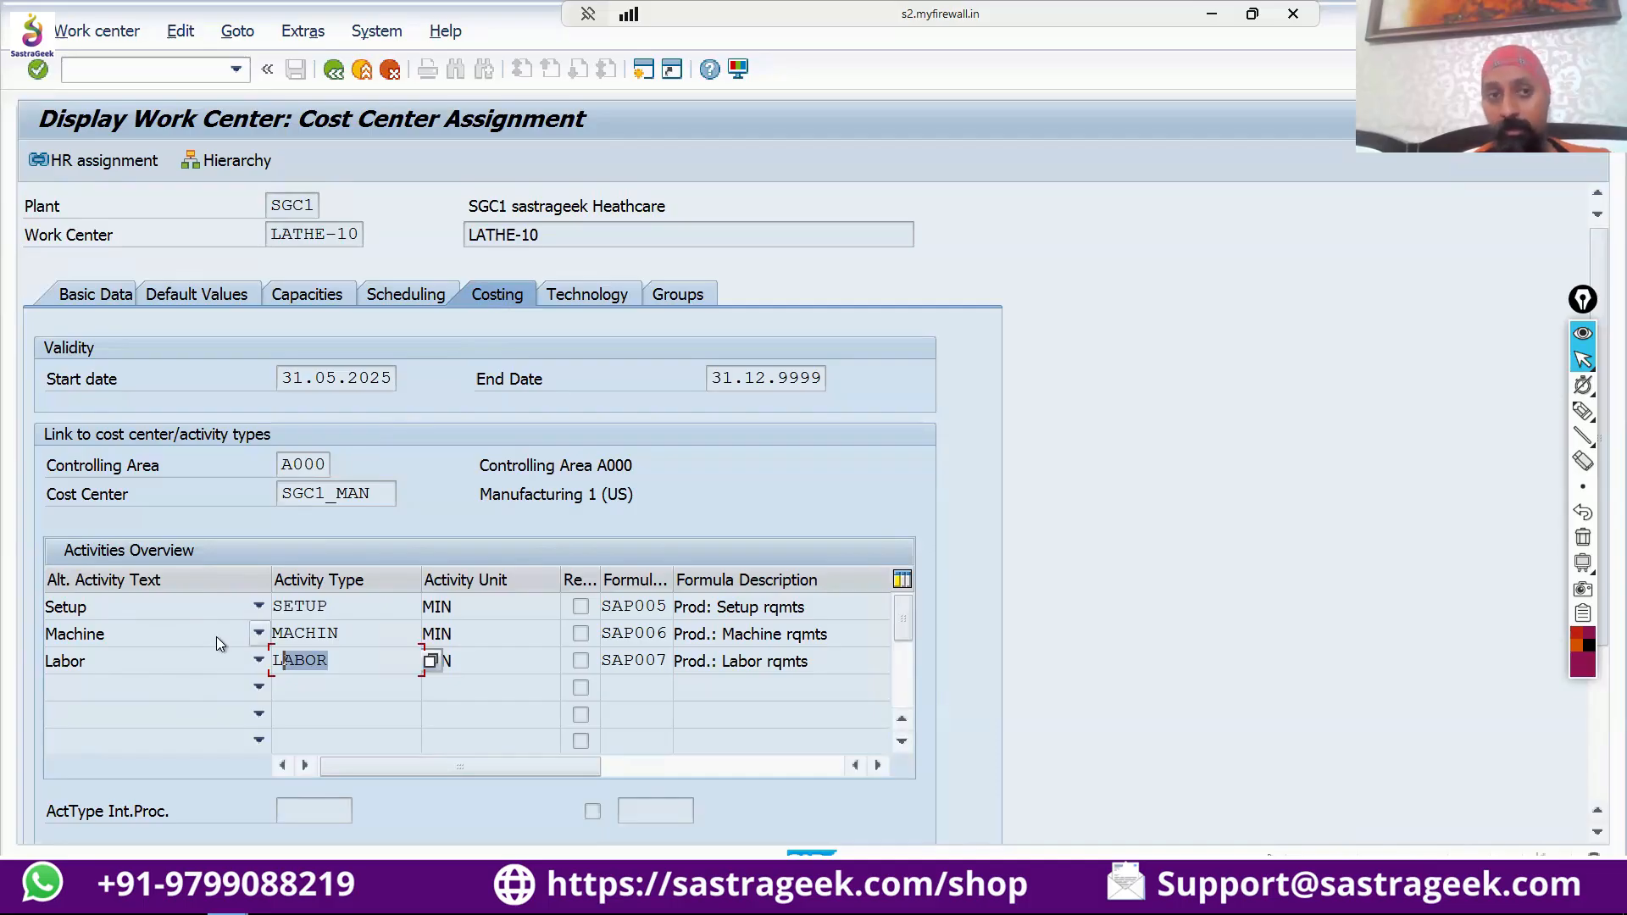
Return to the work center's basic data and open the help for the Standard Value Key SAP1.
{"action": "left_click", "coordinate": [89, 296]}
{"action": "scroll", "coordinate": [511, 599], "scroll_direction": "down", "scroll_amount": 3}
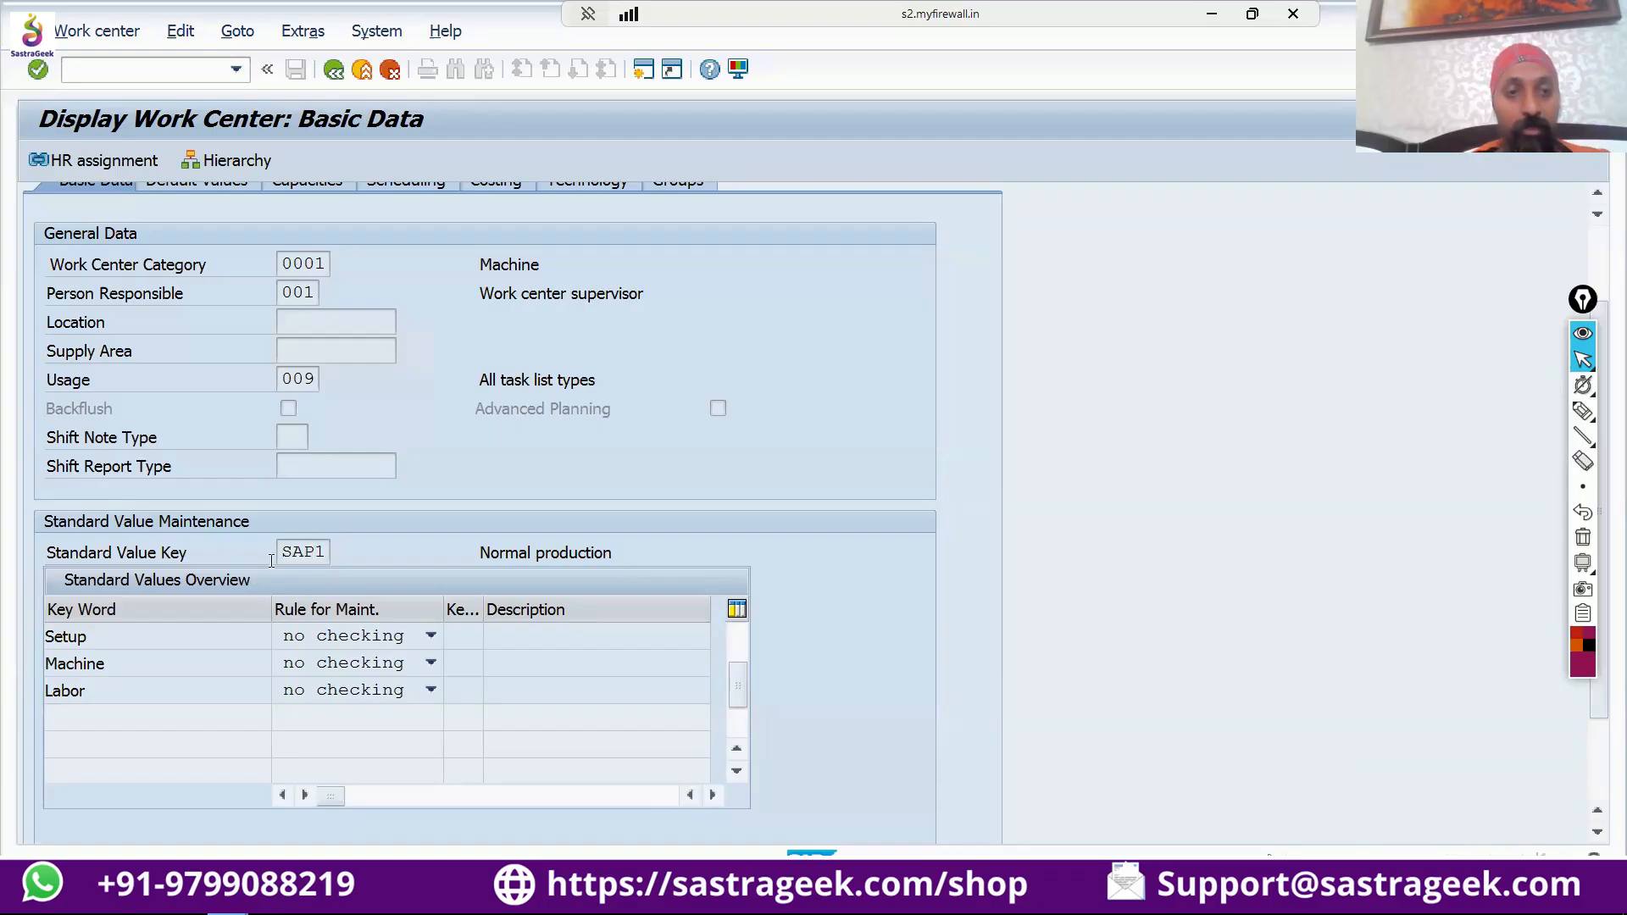
{"action": "left_click_drag", "start_coordinate": [284, 549], "coordinate": [331, 543]}
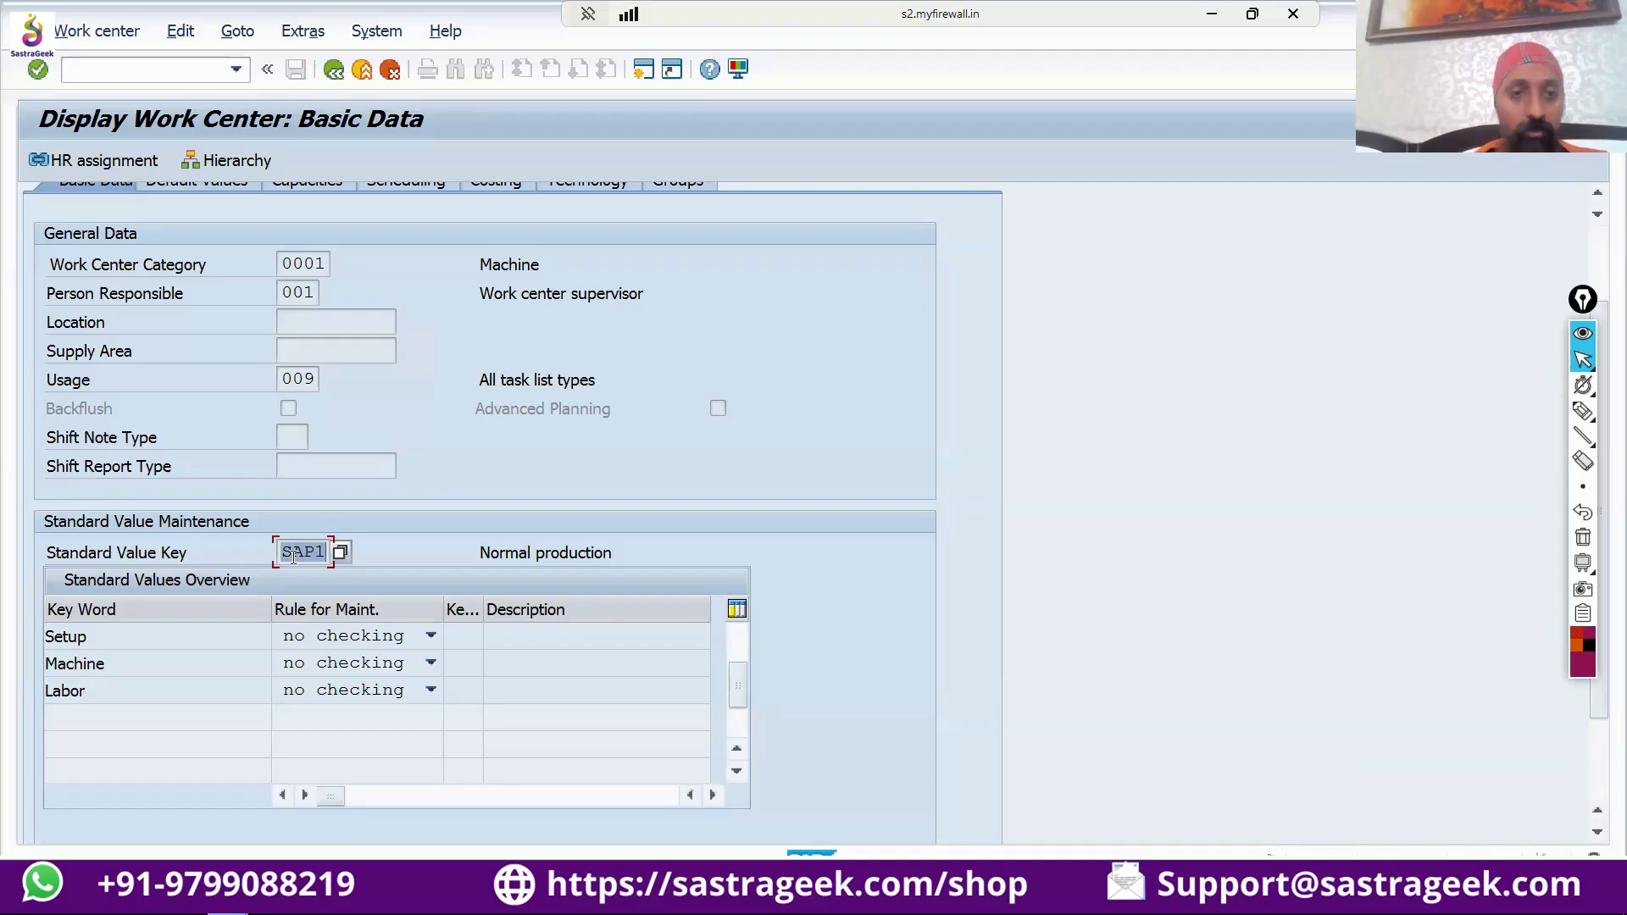
{"action": "key", "text": "F4"}
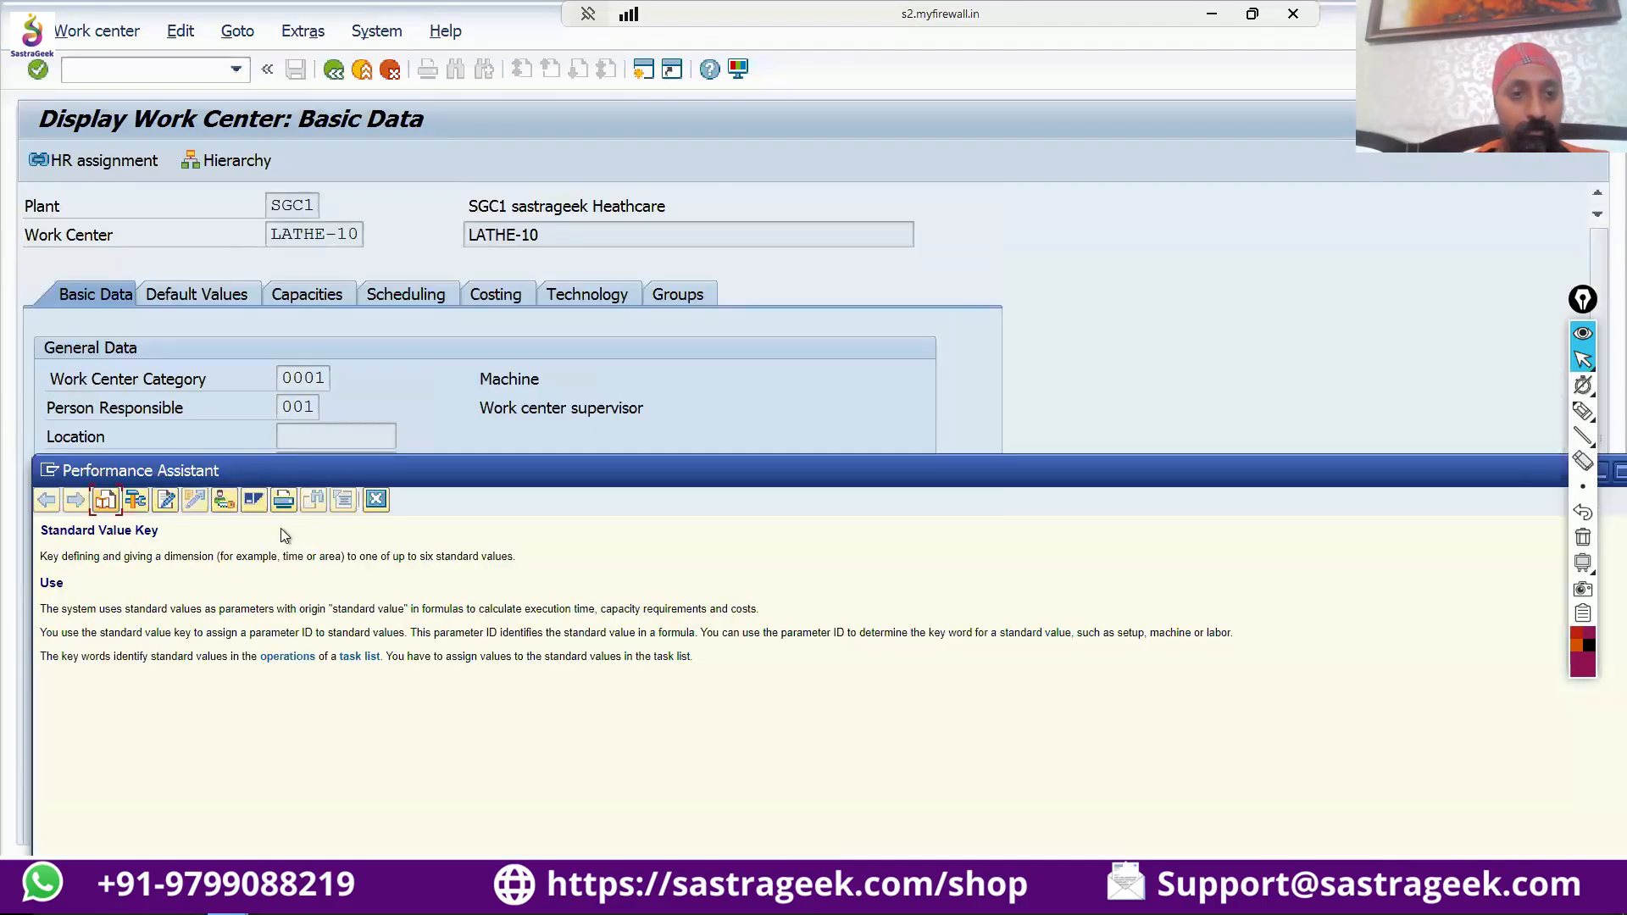
Go to customizing from the help without specifying a project, choosing Define Standard Value Key in the Basic Data structure.
{"action": "left_click", "coordinate": [222, 499]}
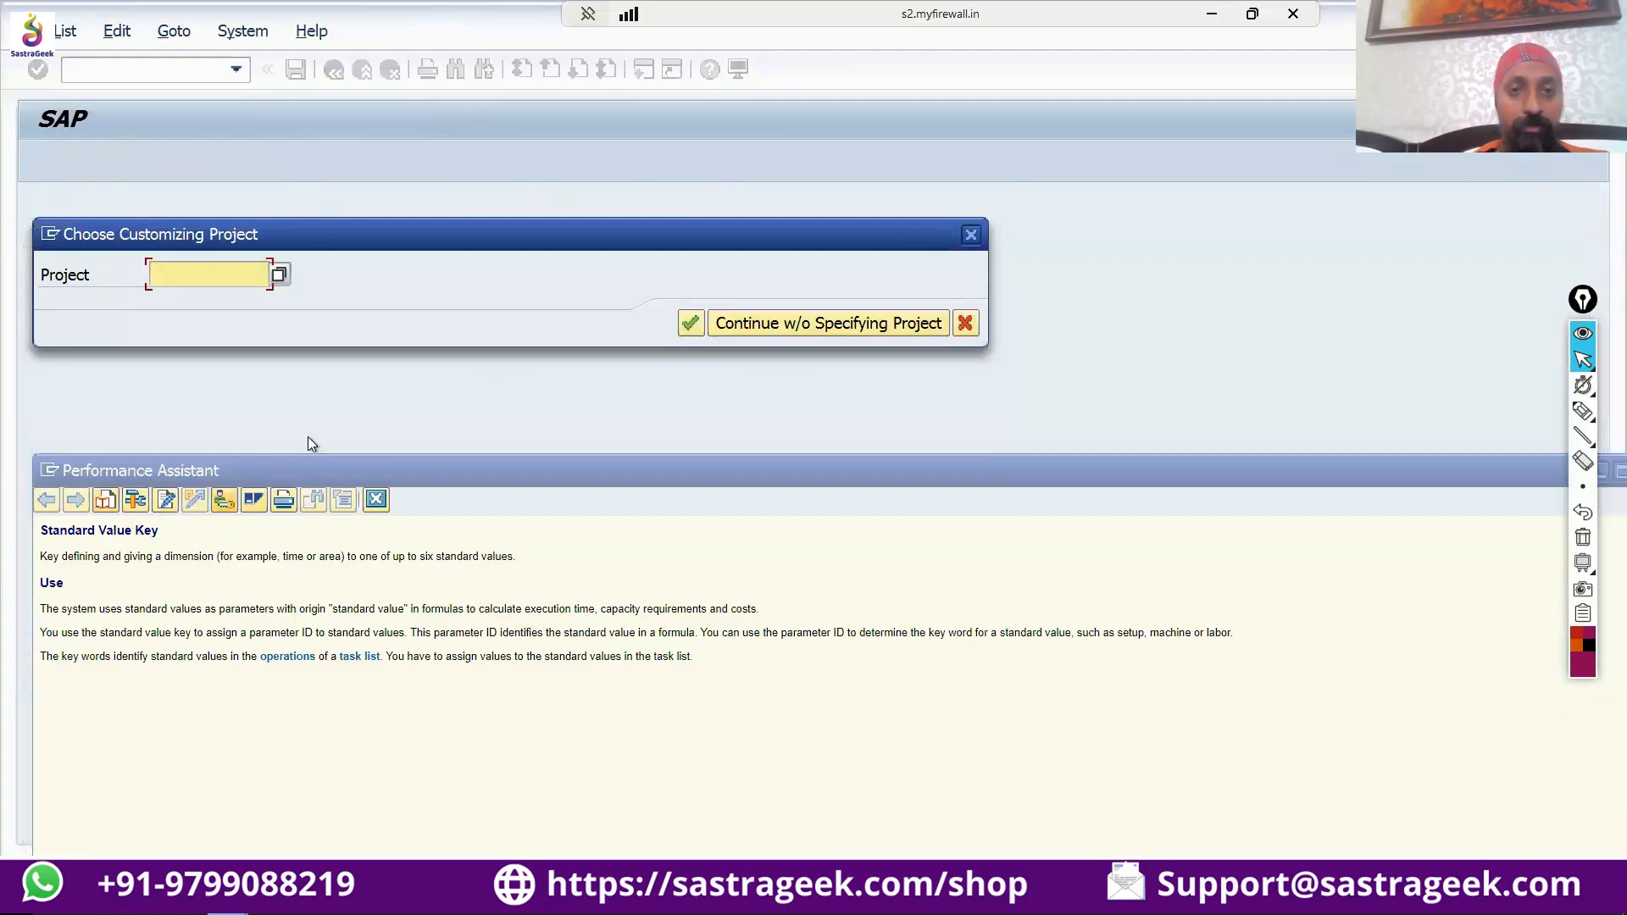
{"action": "left_click", "coordinate": [870, 331]}
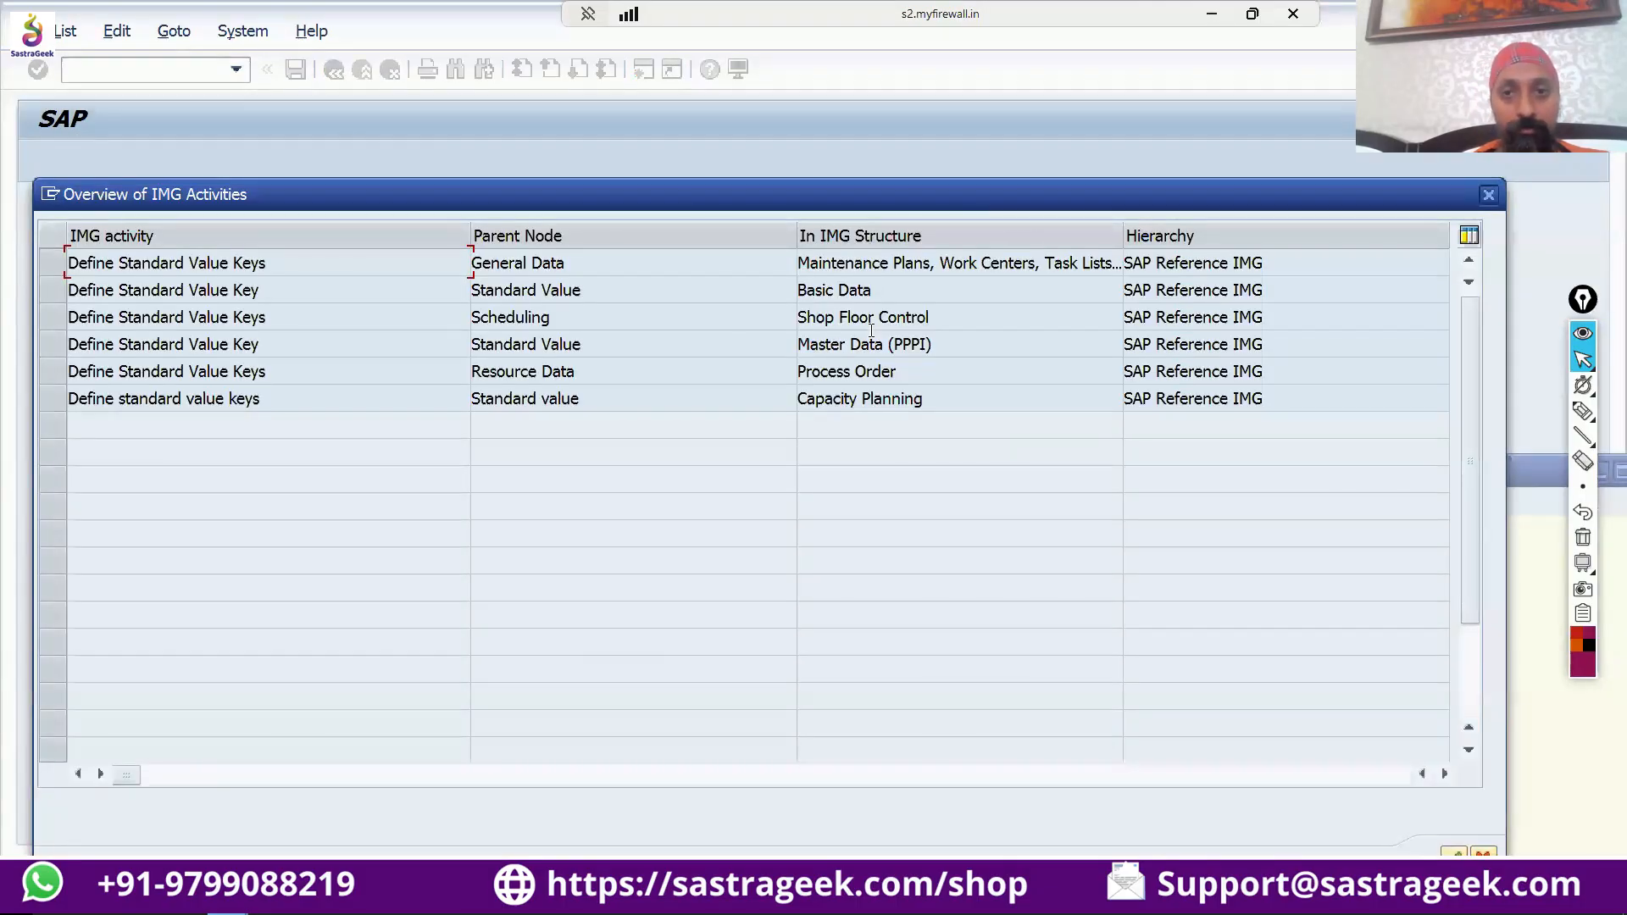
{"action": "double_click", "coordinate": [303, 292]}
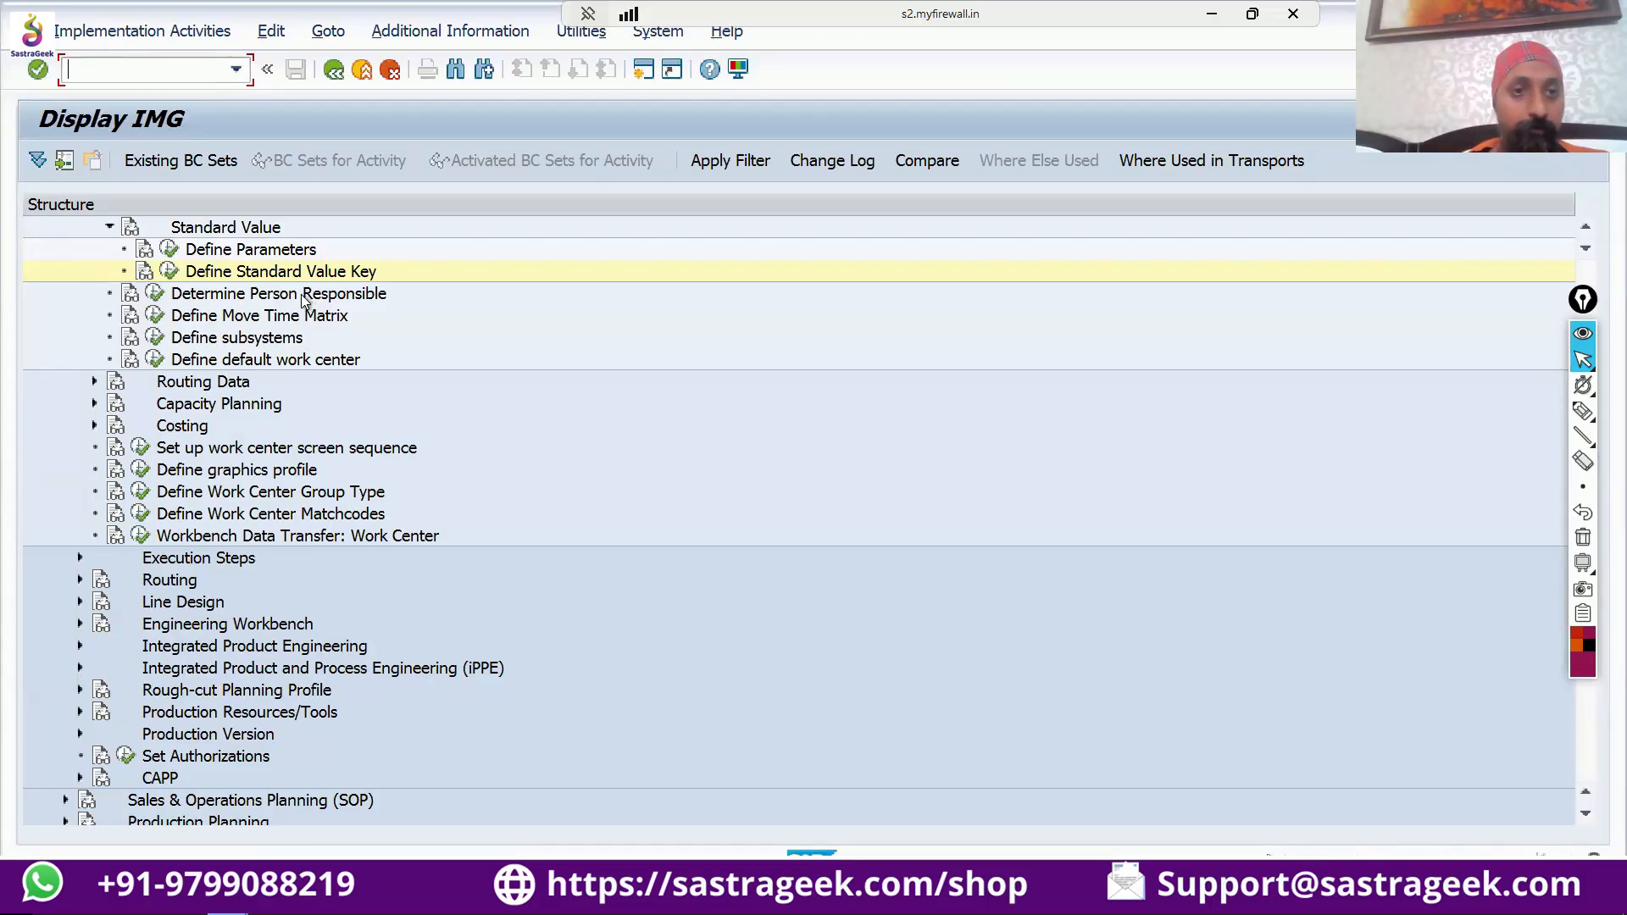
Execute the Define Standard Value Key activity and open the details of key SAP1, Normal production.
{"action": "scroll", "coordinate": [302, 363], "scroll_direction": "up", "scroll_amount": 4}
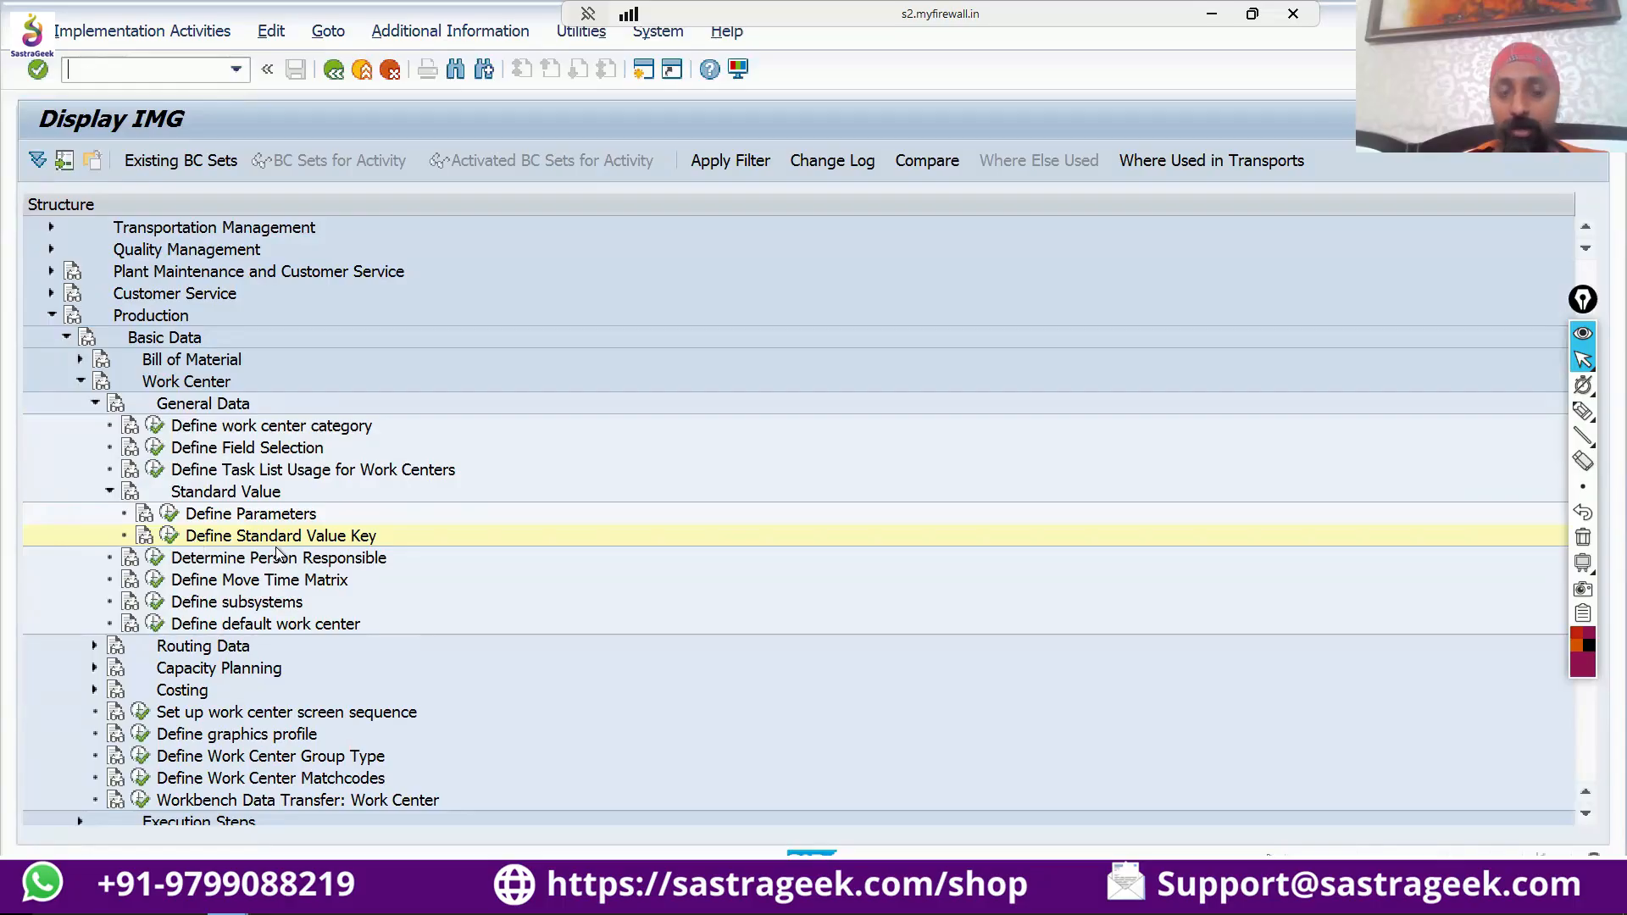
{"action": "left_click", "coordinate": [166, 538]}
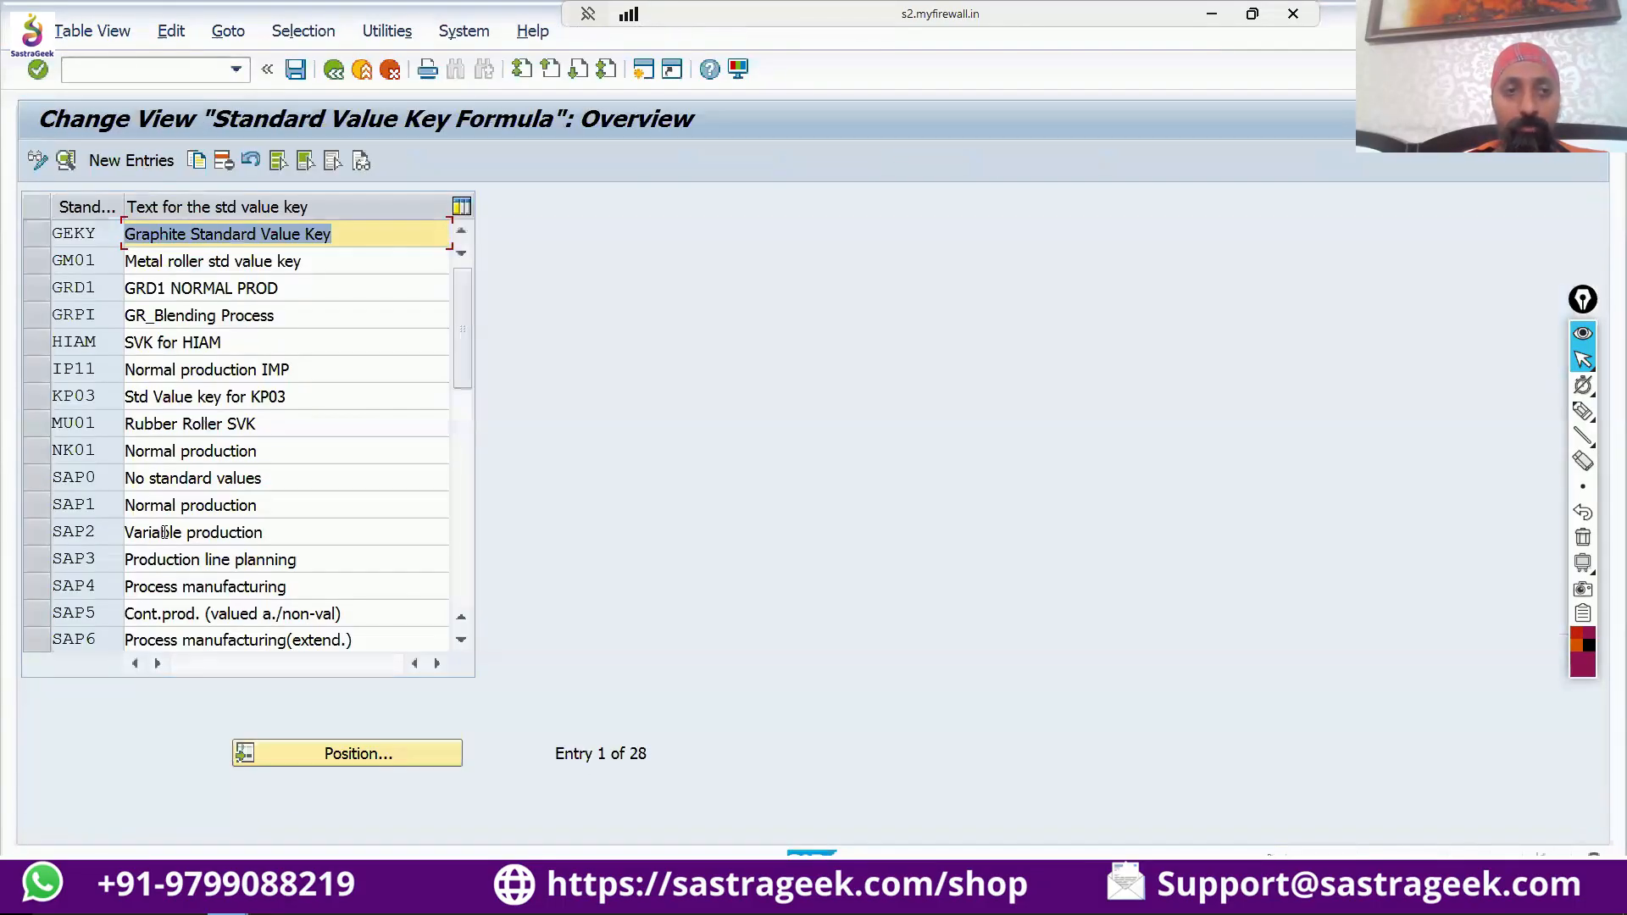
{"action": "double_click", "coordinate": [86, 504]}
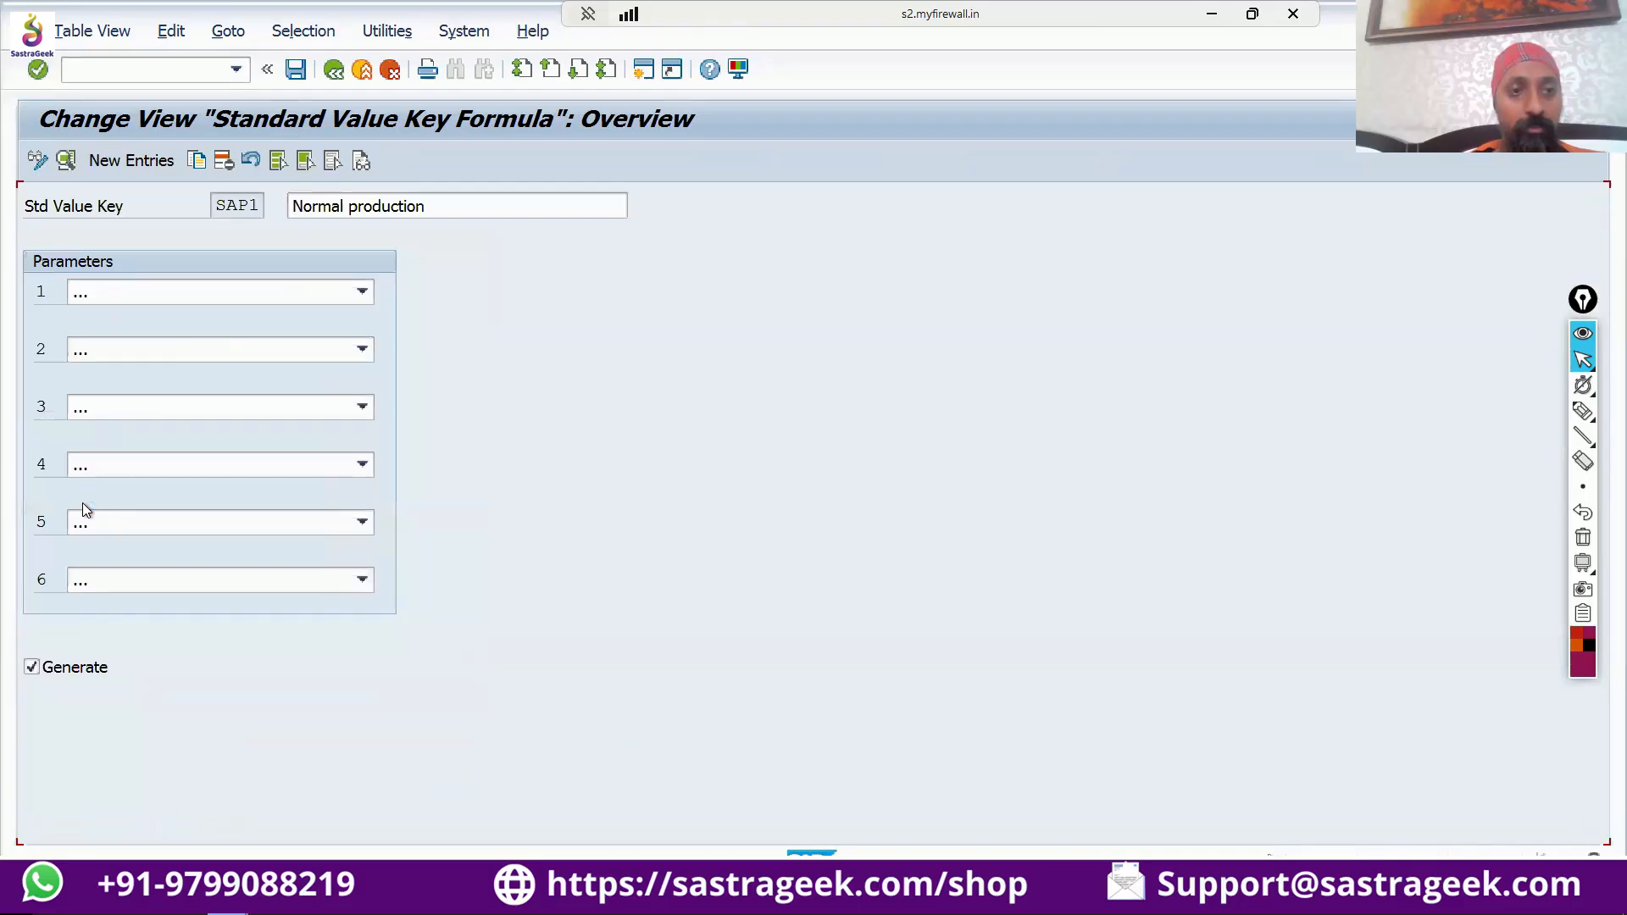
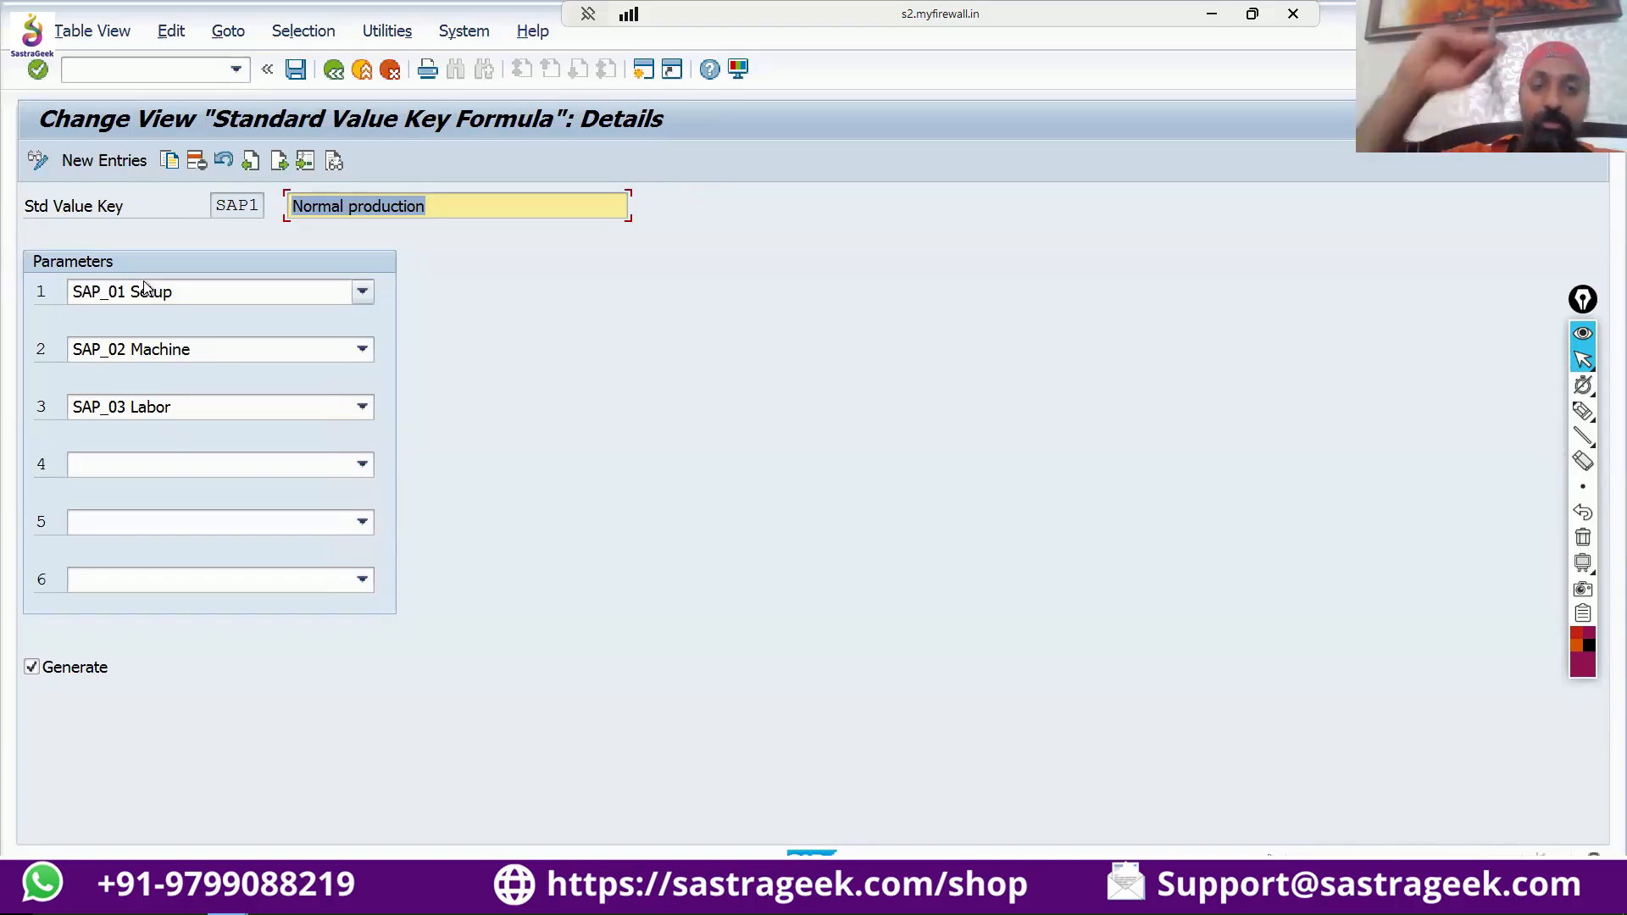
With the annotation pen, bracket the six parameter fields of key SAP1 and write "6" with an arrow beside the bracket.
{"action": "mouse_move", "coordinate": [1583, 412]}
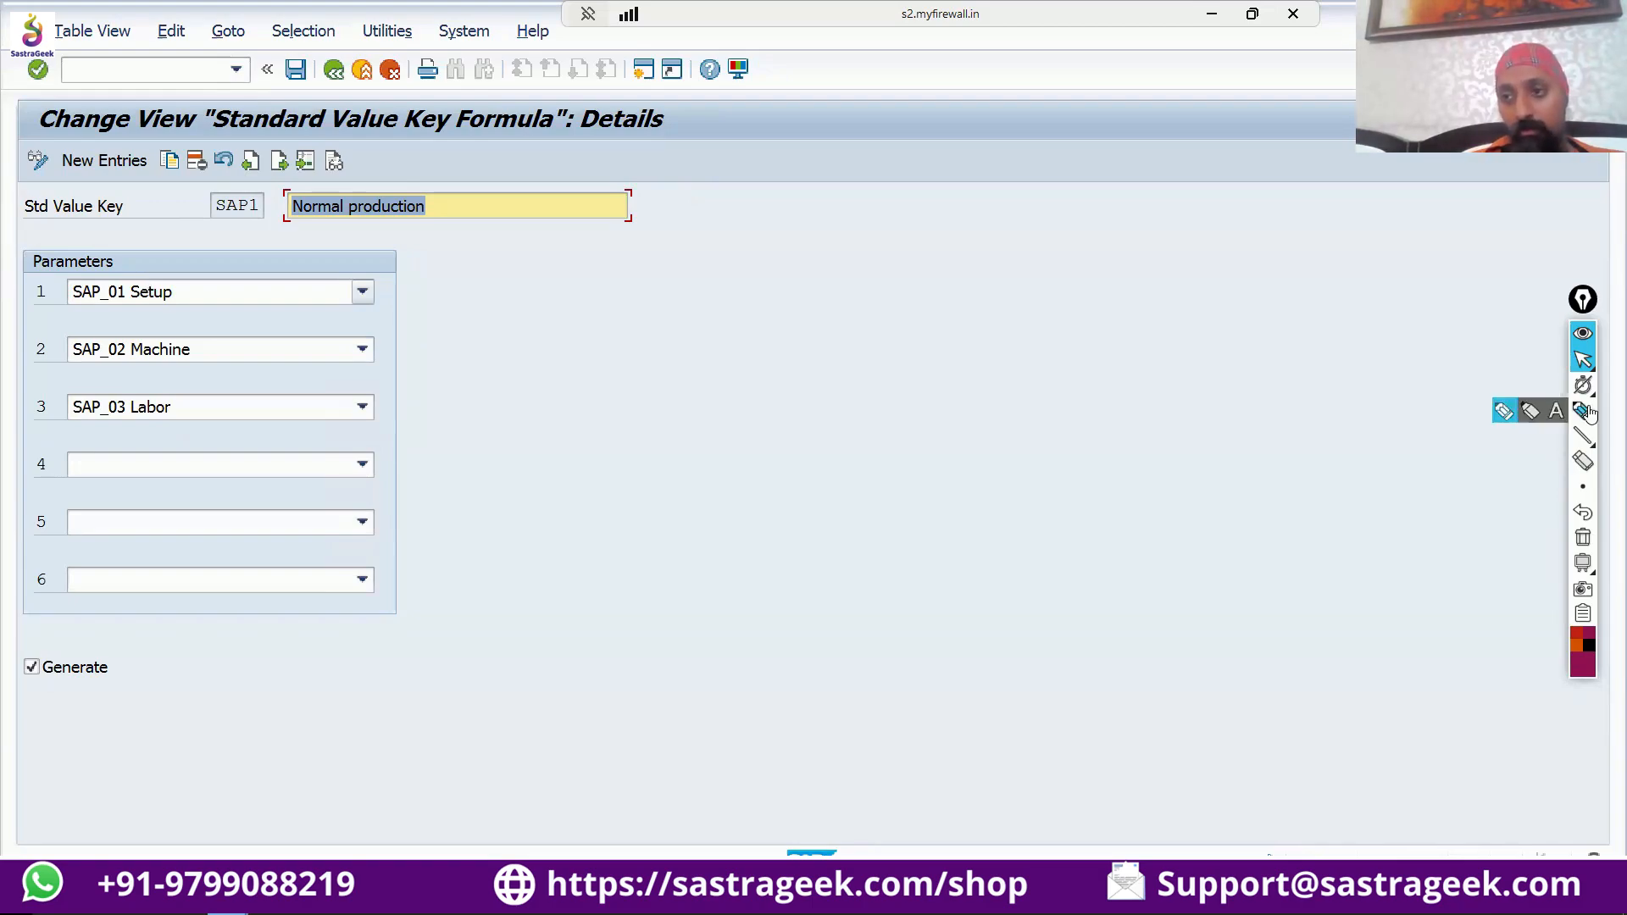
{"action": "left_click", "coordinate": [1514, 419]}
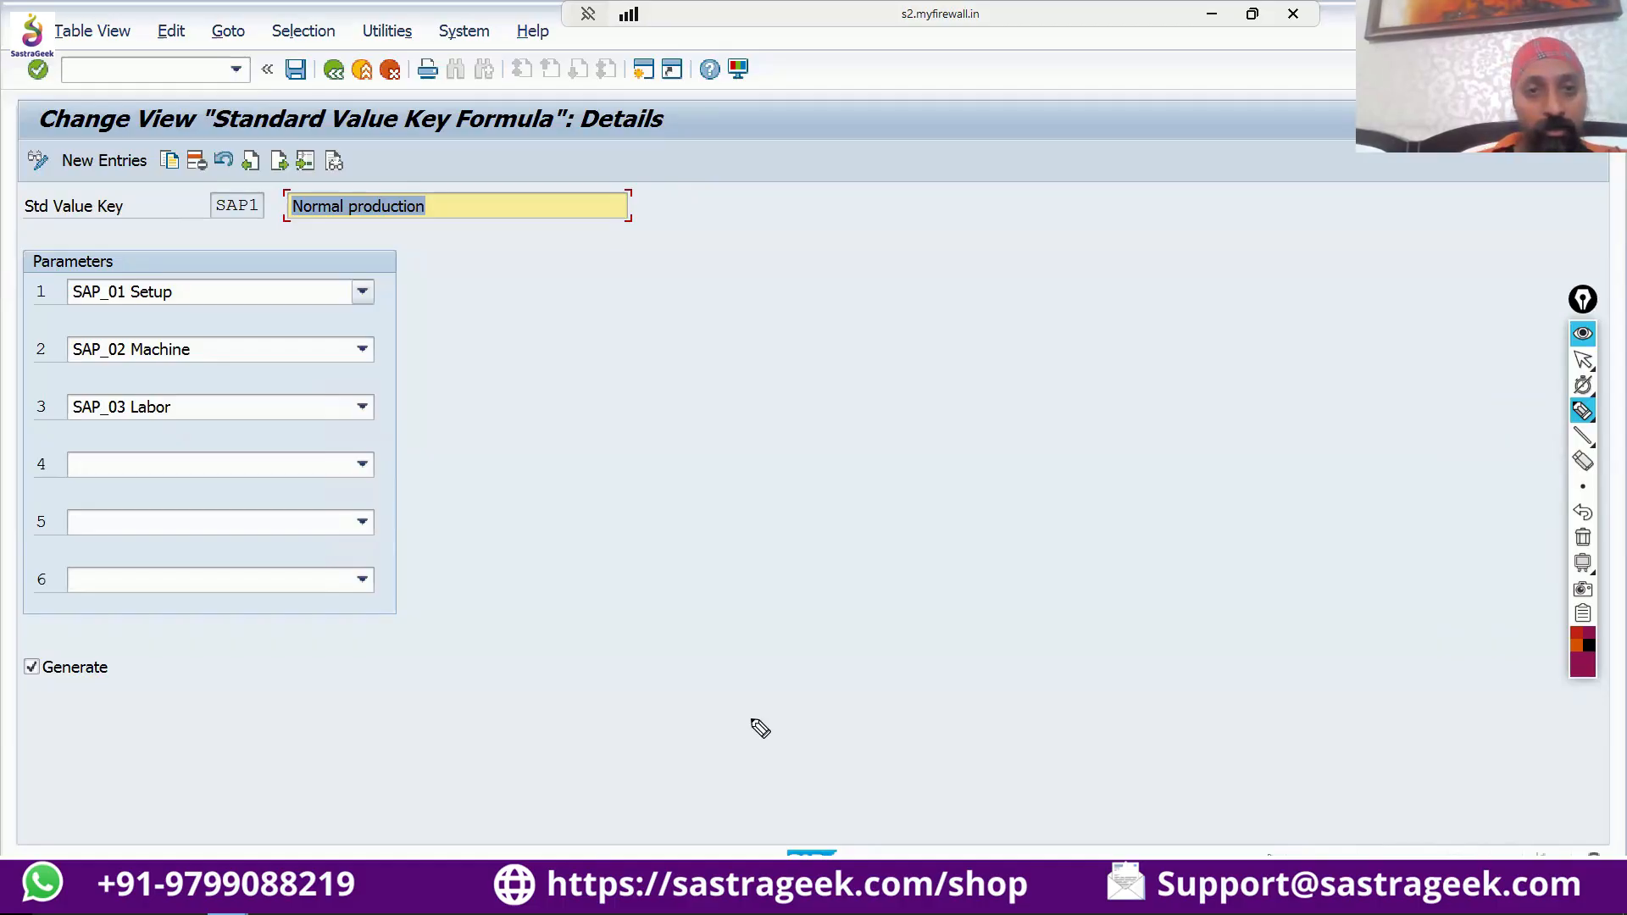
{"action": "mouse_move", "coordinate": [410, 278]}
{"action": "left_mouse_down"}
{"action": "mouse_move", "coordinate": [434, 380]}
{"action": "mouse_move", "coordinate": [443, 585]}
{"action": "mouse_move", "coordinate": [402, 600]}
{"action": "left_mouse_up"}
{"action": "mouse_move", "coordinate": [468, 380]}
{"action": "left_mouse_down"}
{"action": "mouse_move", "coordinate": [458, 401]}
{"action": "mouse_move", "coordinate": [517, 383]}
{"action": "left_mouse_up"}
{"action": "left_click_drag", "start_coordinate": [505, 378], "coordinate": [509, 392]}
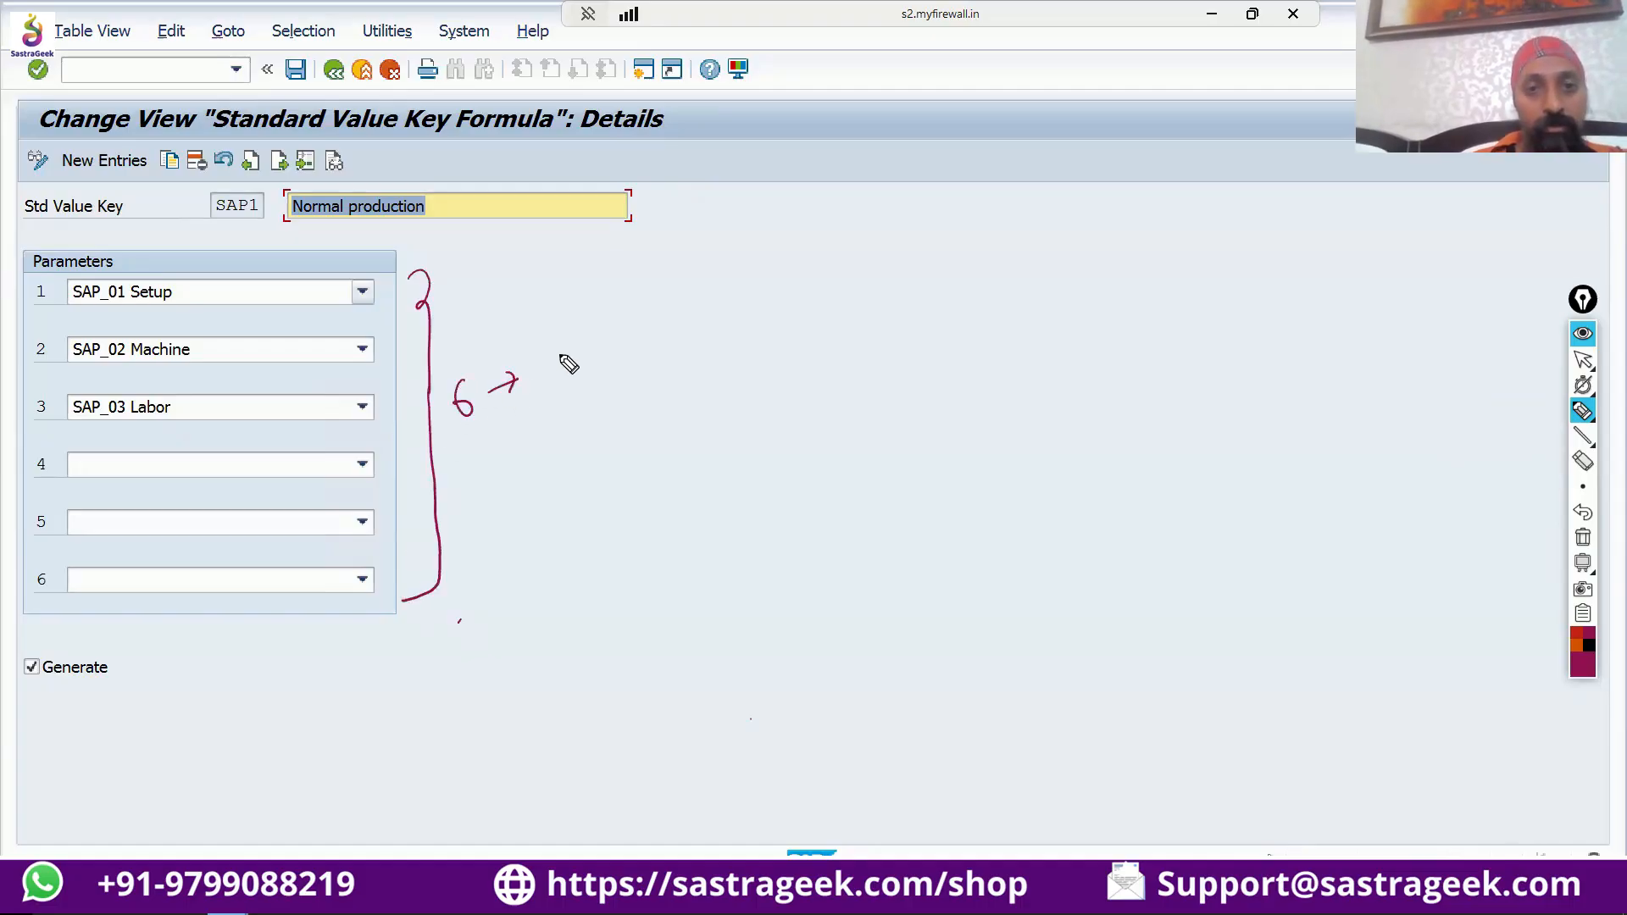
Continue the handwritten flow with an underlined "SVK", an arrow to a circled "WC", and another arrow leading onward.
{"action": "mouse_move", "coordinate": [566, 348]}
{"action": "left_mouse_down"}
{"action": "mouse_move", "coordinate": [553, 370]}
{"action": "mouse_move", "coordinate": [593, 343]}
{"action": "mouse_move", "coordinate": [598, 361]}
{"action": "left_mouse_up"}
{"action": "left_click_drag", "start_coordinate": [616, 339], "coordinate": [627, 362]}
{"action": "mouse_move", "coordinate": [646, 336]}
{"action": "left_mouse_down"}
{"action": "mouse_move", "coordinate": [710, 341]}
{"action": "mouse_move", "coordinate": [700, 351]}
{"action": "left_mouse_up"}
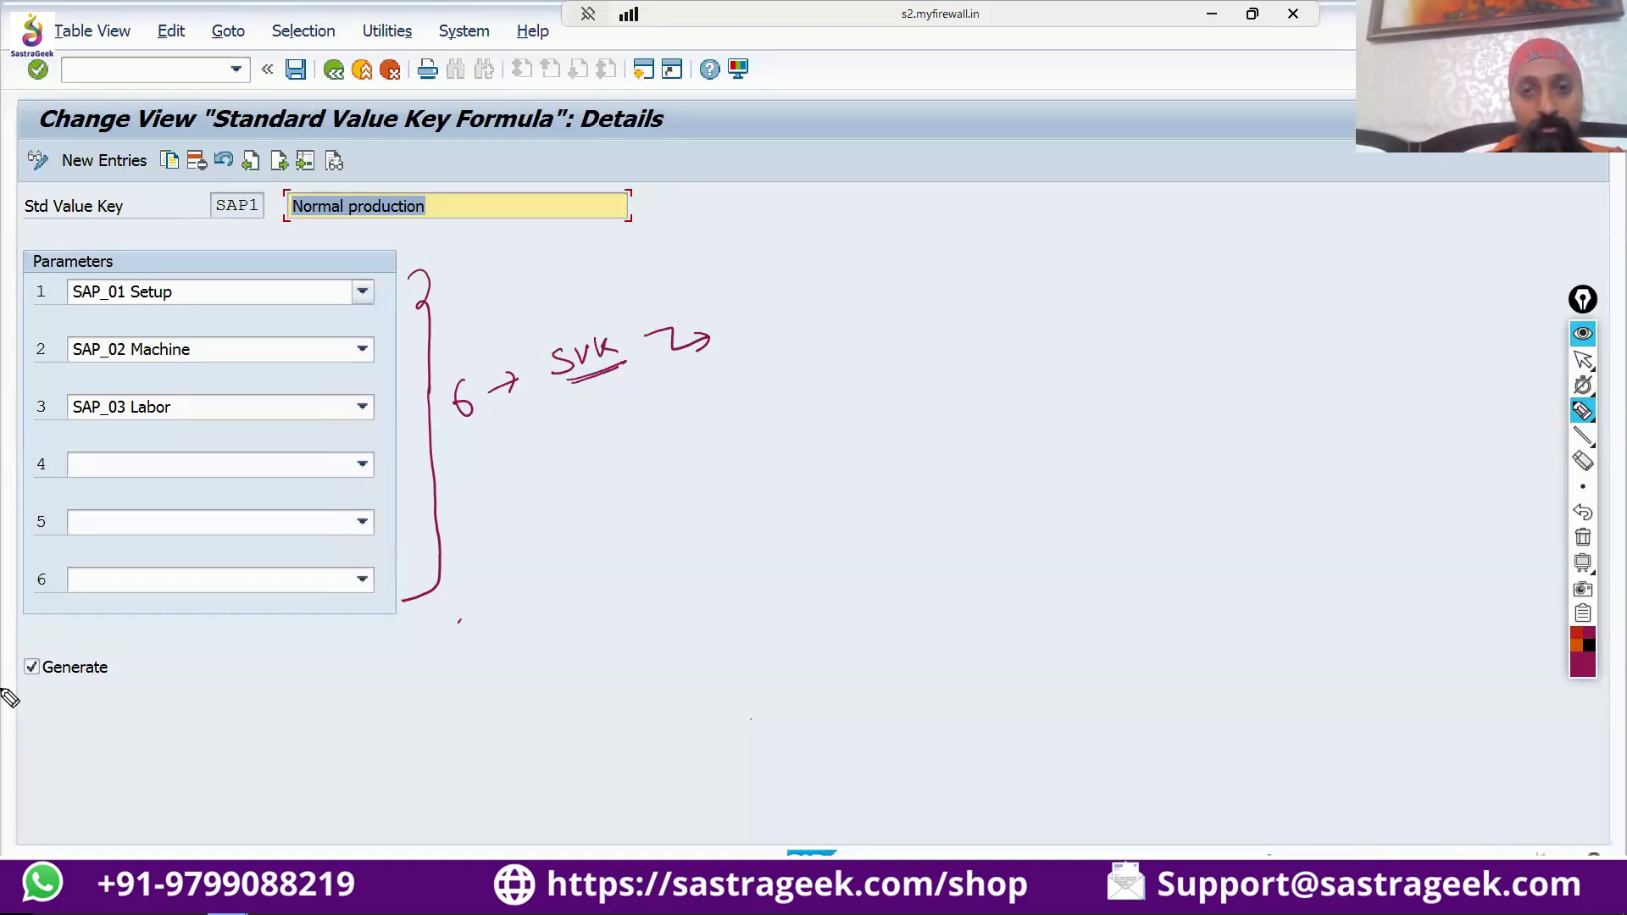
{"action": "left_click_drag", "start_coordinate": [735, 326], "coordinate": [757, 325]}
{"action": "mouse_move", "coordinate": [779, 322]}
{"action": "left_mouse_down"}
{"action": "mouse_move", "coordinate": [764, 335]}
{"action": "mouse_move", "coordinate": [836, 315]}
{"action": "mouse_move", "coordinate": [828, 328]}
{"action": "left_mouse_up"}
{"action": "left_click", "coordinate": [843, 552]}
{"action": "left_click", "coordinate": [1194, 690]}
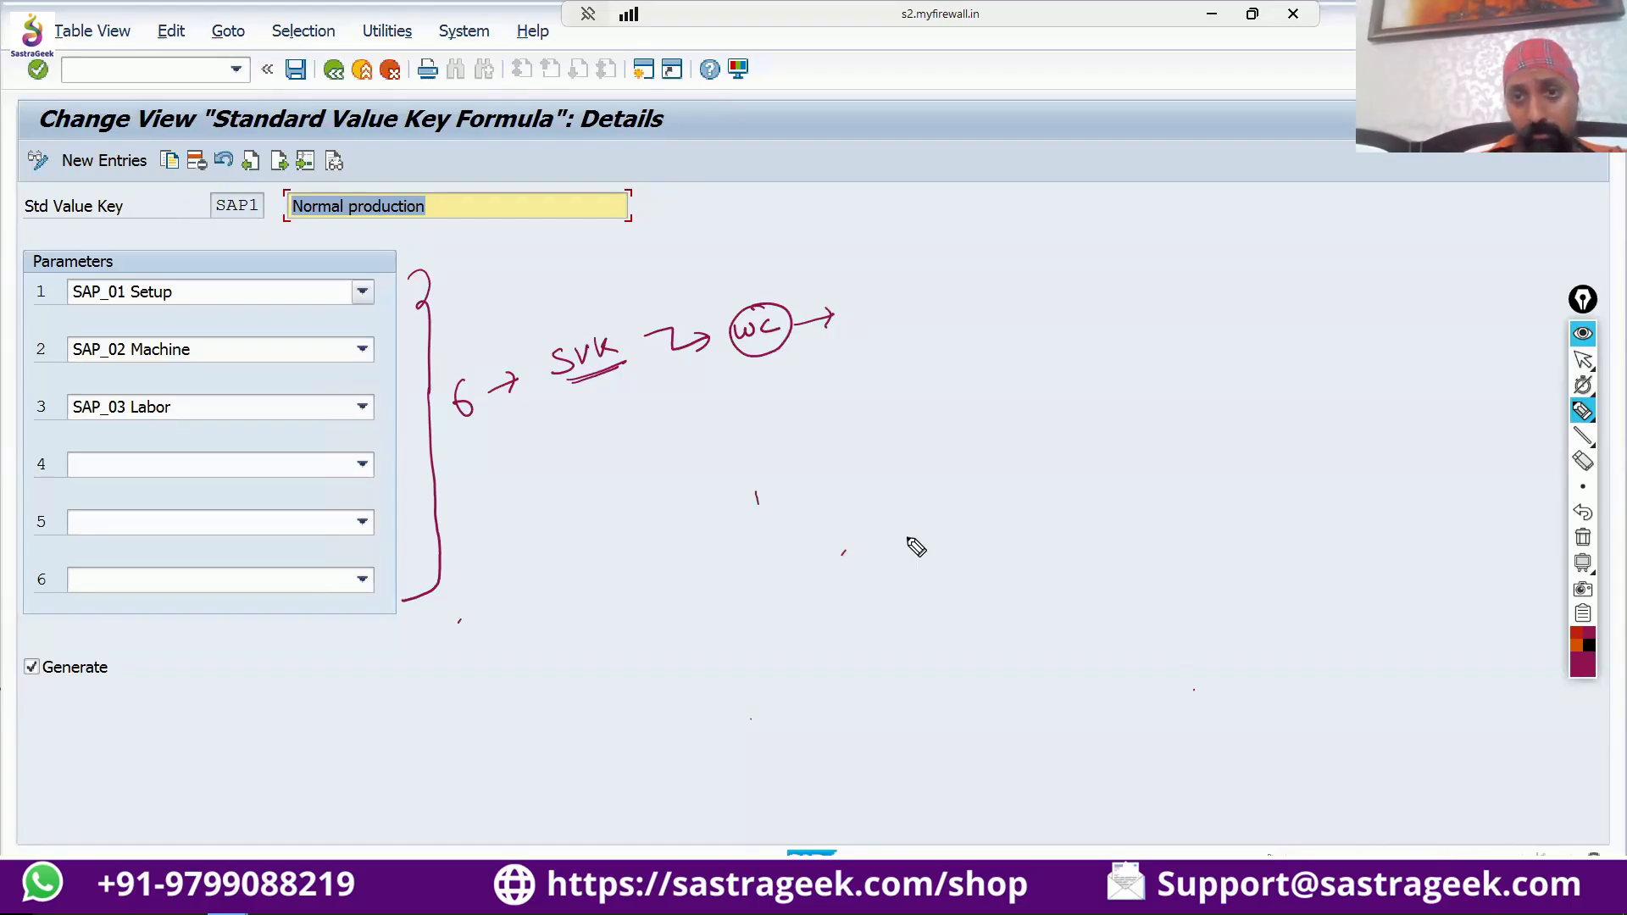
Write an underlined "Routing" with "OP" beneath it at the end of the flow, and a circled "9" below the parameters.
{"action": "mouse_move", "coordinate": [865, 293]}
{"action": "left_mouse_down"}
{"action": "mouse_move", "coordinate": [866, 320]}
{"action": "mouse_move", "coordinate": [932, 298]}
{"action": "mouse_move", "coordinate": [975, 315]}
{"action": "left_mouse_up"}
{"action": "left_click", "coordinate": [934, 574]}
{"action": "mouse_move", "coordinate": [862, 340]}
{"action": "left_mouse_down"}
{"action": "mouse_move", "coordinate": [991, 314]}
{"action": "mouse_move", "coordinate": [911, 355]}
{"action": "mouse_move", "coordinate": [966, 365]}
{"action": "mouse_move", "coordinate": [1011, 343]}
{"action": "mouse_move", "coordinate": [997, 353]}
{"action": "left_mouse_up"}
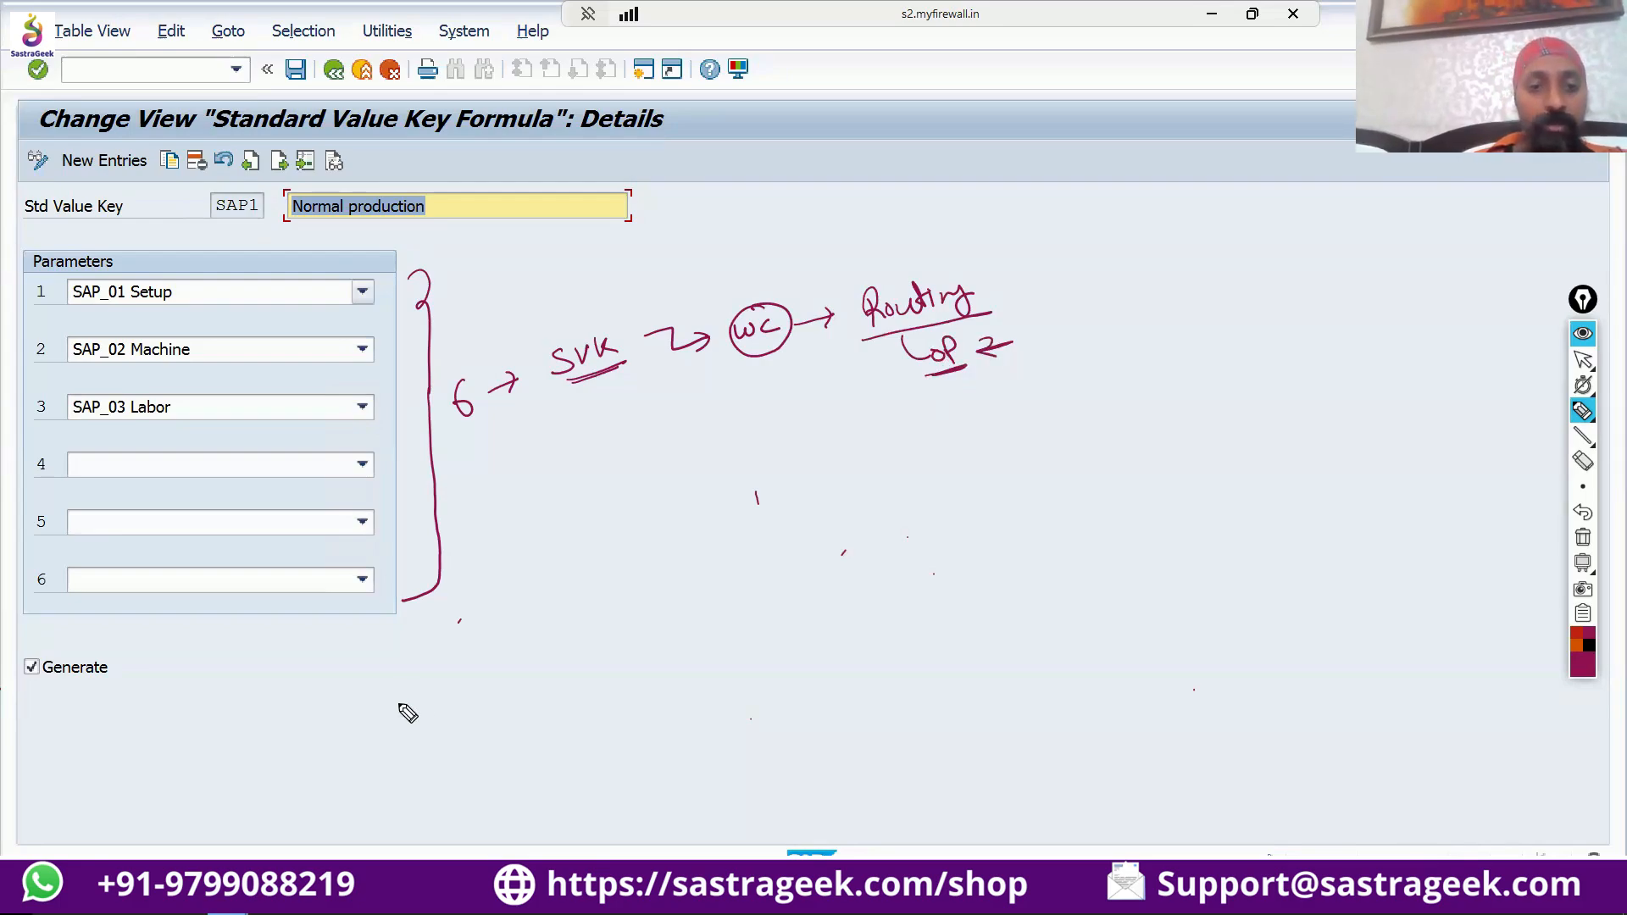
{"action": "left_click_drag", "start_coordinate": [417, 696], "coordinate": [398, 731]}
{"action": "left_click_drag", "start_coordinate": [388, 673], "coordinate": [377, 680]}
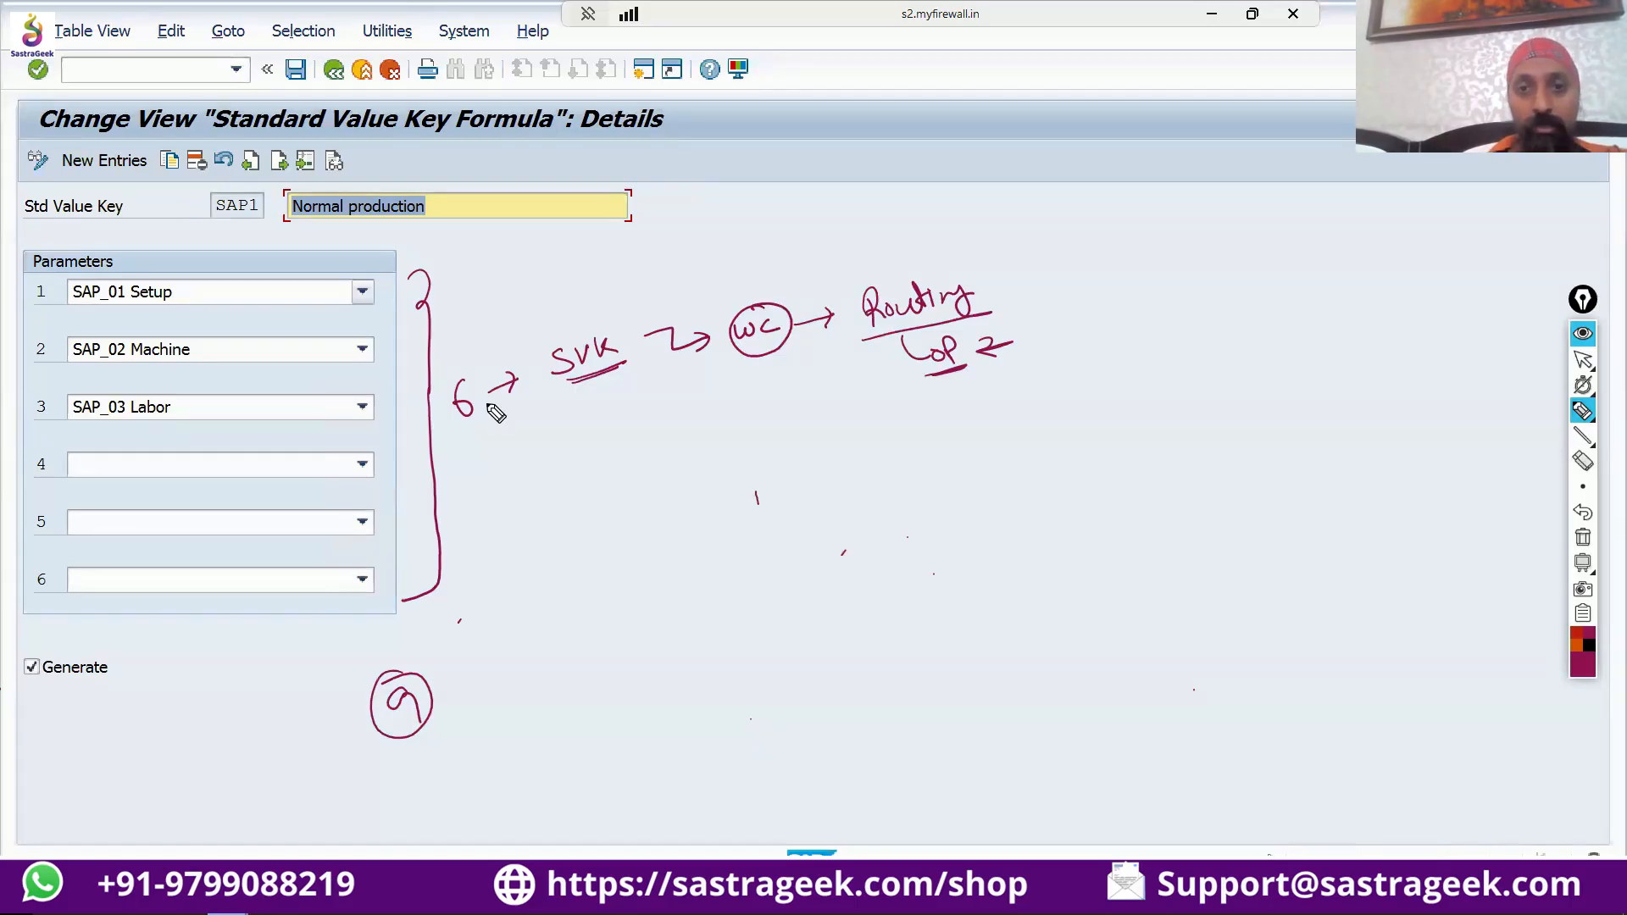
Underline "WC" and sketch a circled "WC-V1" below it with three branches to numbered standard values 1 to 3.
{"action": "left_click_drag", "start_coordinate": [748, 370], "coordinate": [784, 367]}
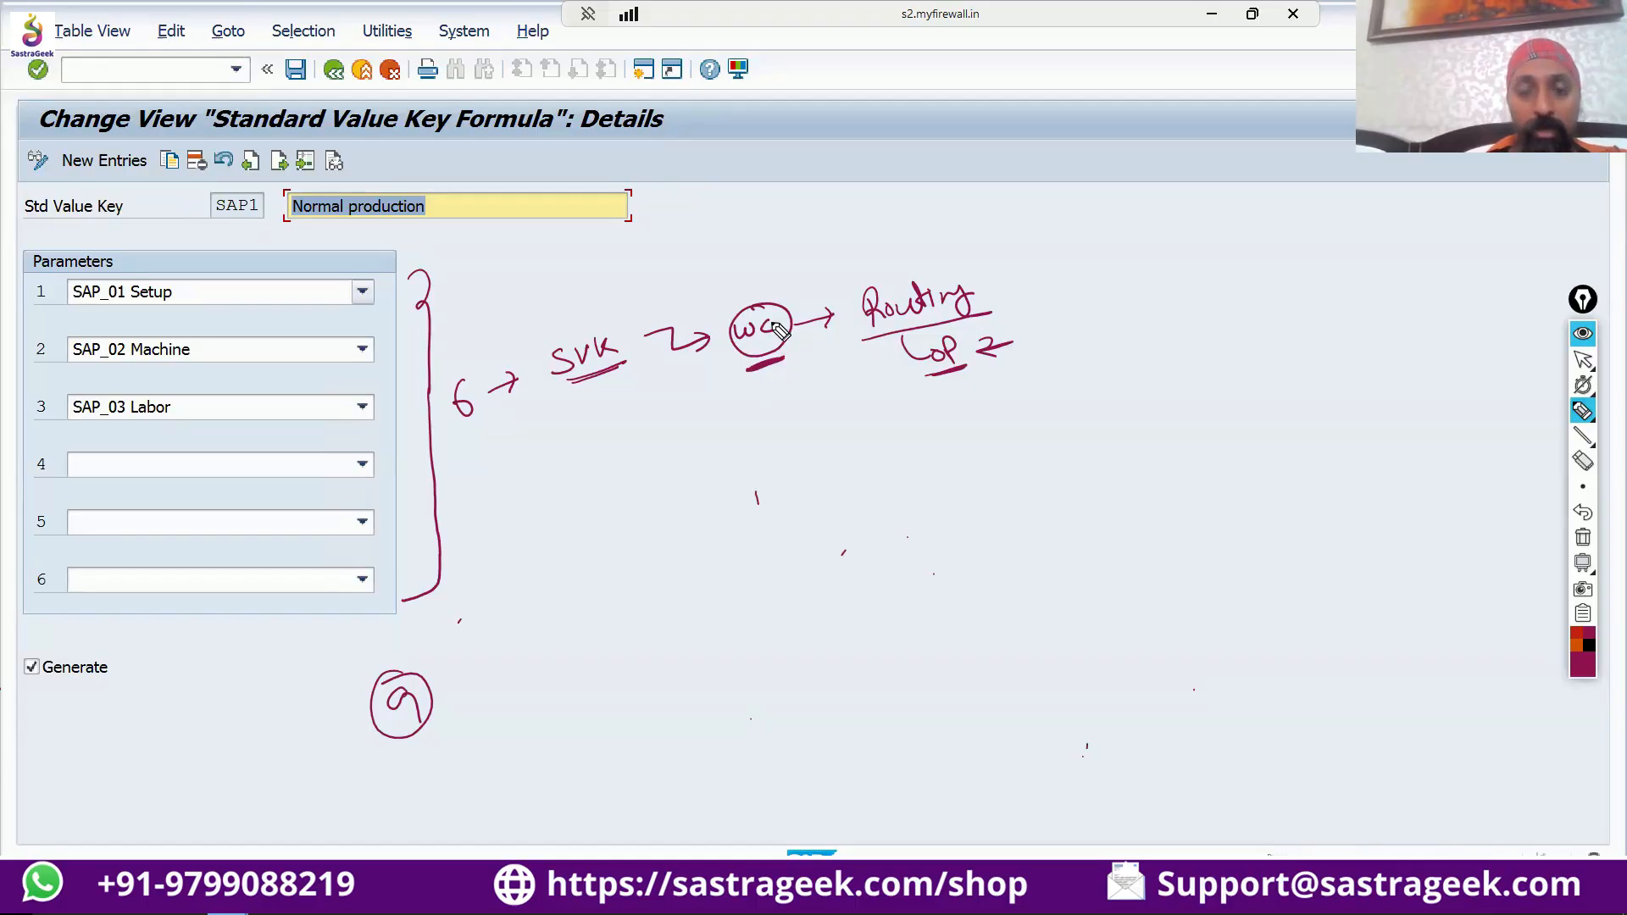
{"action": "left_click", "coordinate": [786, 662]}
{"action": "mouse_move", "coordinate": [752, 429]}
{"action": "left_mouse_down"}
{"action": "mouse_move", "coordinate": [786, 441]}
{"action": "mouse_move", "coordinate": [821, 422]}
{"action": "mouse_move", "coordinate": [834, 438]}
{"action": "mouse_move", "coordinate": [776, 406]}
{"action": "mouse_move", "coordinate": [828, 457]}
{"action": "mouse_move", "coordinate": [851, 420]}
{"action": "mouse_move", "coordinate": [813, 404]}
{"action": "left_mouse_up"}
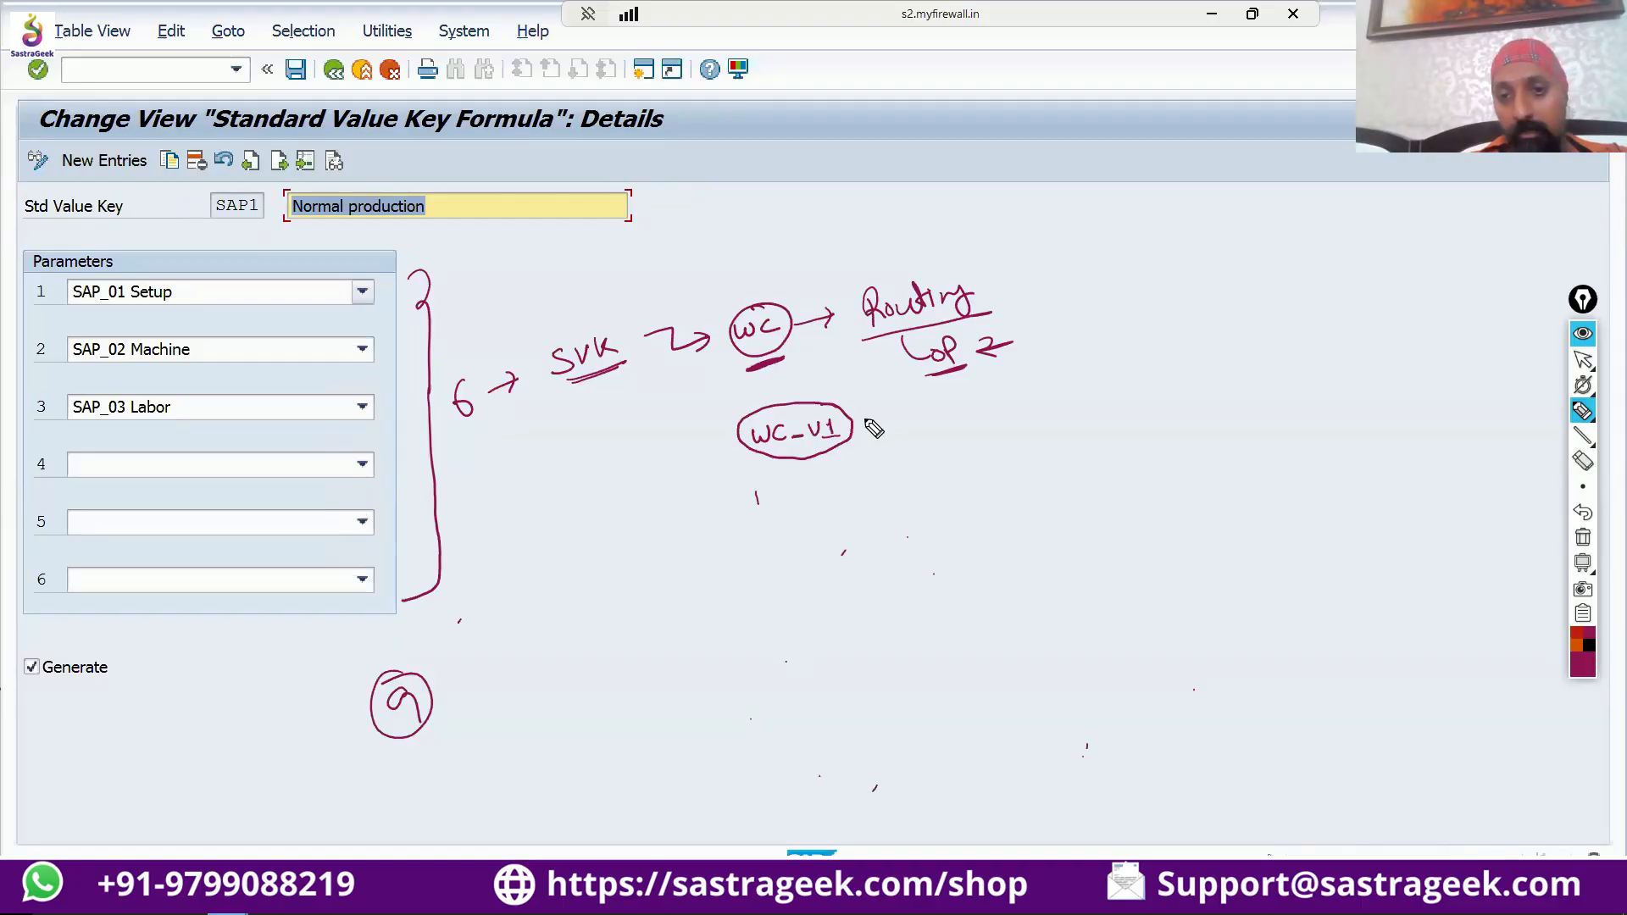
{"action": "mouse_move", "coordinate": [852, 421]}
{"action": "left_mouse_down"}
{"action": "mouse_move", "coordinate": [894, 419]}
{"action": "mouse_move", "coordinate": [890, 440]}
{"action": "left_mouse_up"}
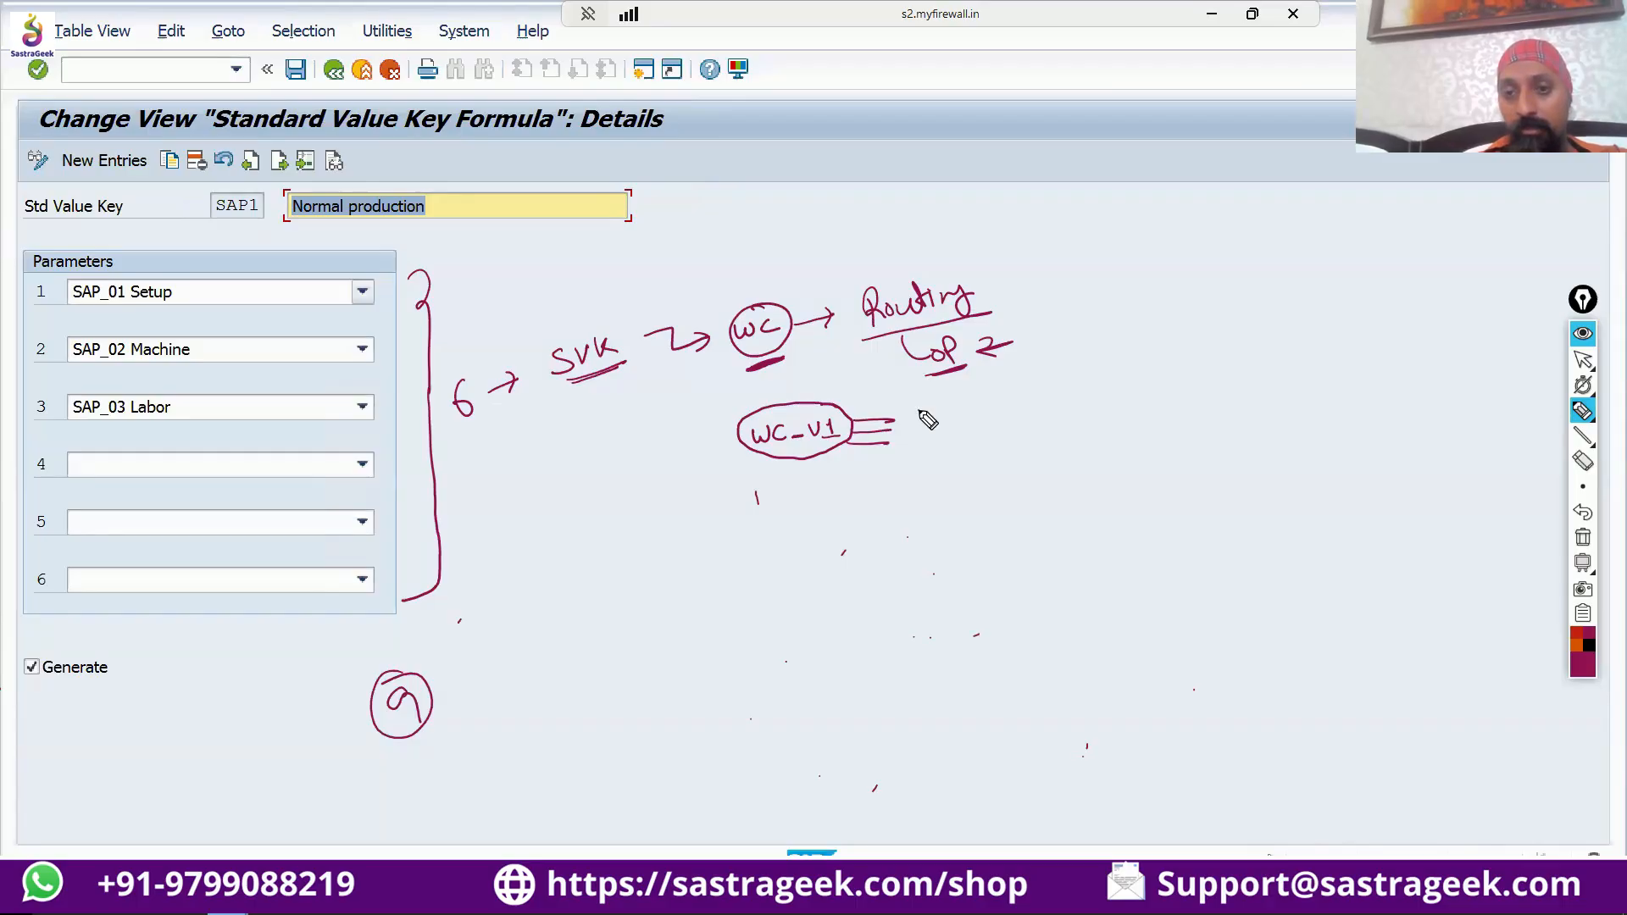
{"action": "mouse_move", "coordinate": [917, 412]}
{"action": "left_mouse_down"}
{"action": "mouse_move", "coordinate": [966, 415]}
{"action": "mouse_move", "coordinate": [939, 442]}
{"action": "mouse_move", "coordinate": [964, 441]}
{"action": "mouse_move", "coordinate": [923, 470]}
{"action": "mouse_move", "coordinate": [987, 481]}
{"action": "left_mouse_up"}
{"action": "left_click_drag", "start_coordinate": [917, 491], "coordinate": [966, 489]}
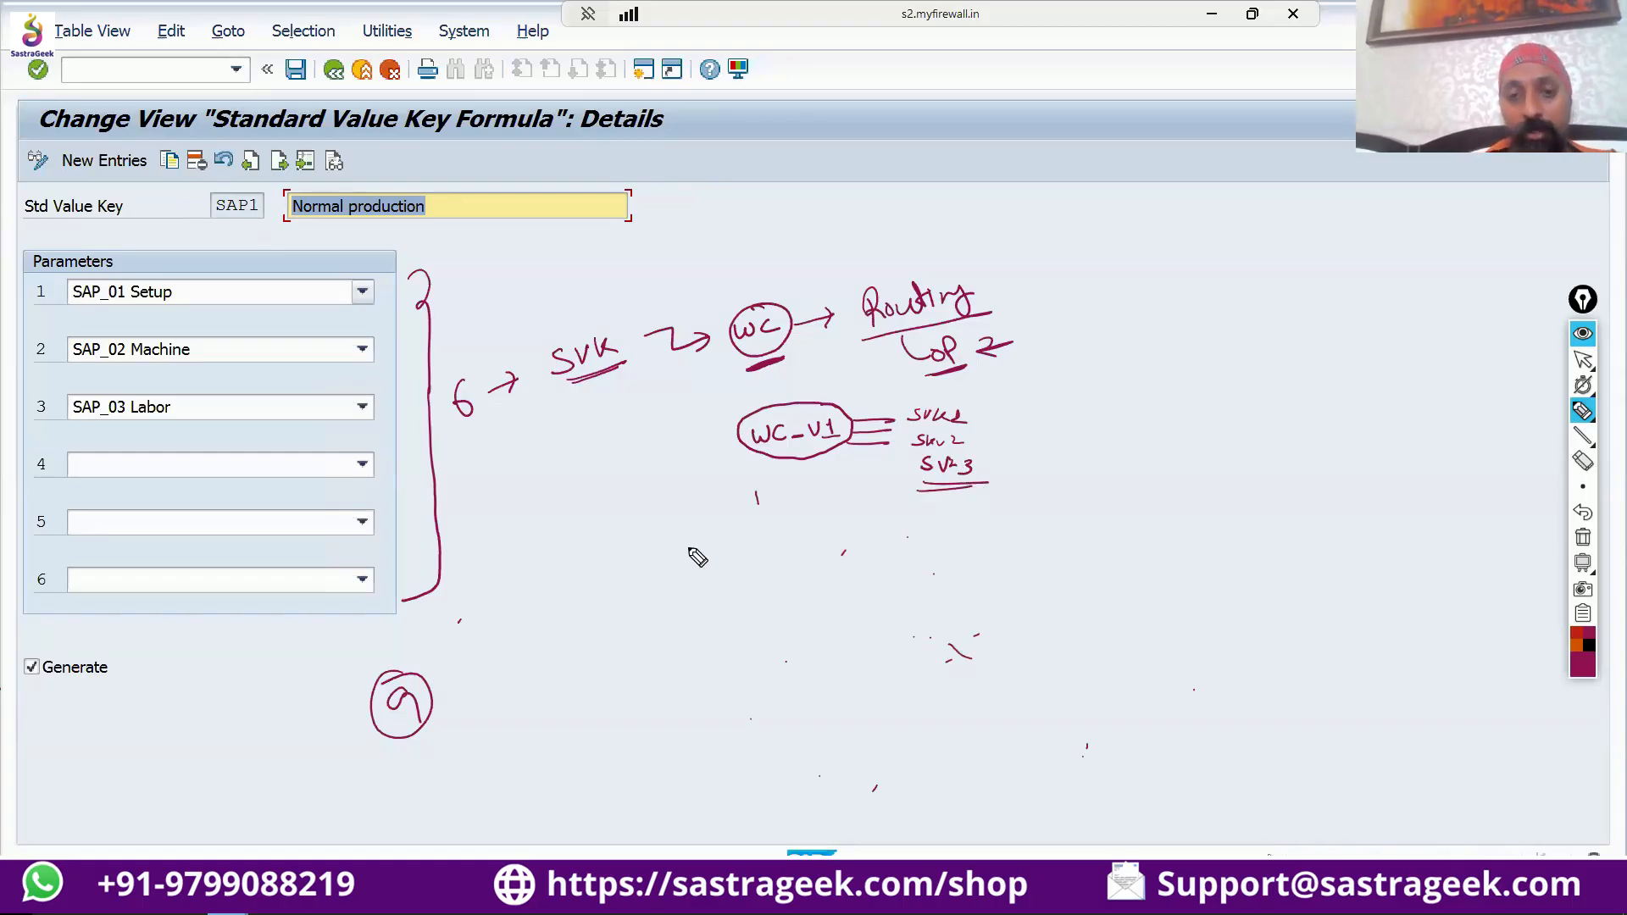
Write an underlined routing heading in the sketch, listing circled operations 10 with "WC" and 20 with "WC-V1".
{"action": "mouse_move", "coordinate": [693, 560]}
{"action": "left_mouse_down"}
{"action": "mouse_move", "coordinate": [696, 542]}
{"action": "mouse_move", "coordinate": [762, 534]}
{"action": "mouse_move", "coordinate": [777, 552]}
{"action": "mouse_move", "coordinate": [754, 572]}
{"action": "left_mouse_up"}
{"action": "left_click_drag", "start_coordinate": [695, 561], "coordinate": [803, 559]}
{"action": "mouse_move", "coordinate": [715, 598]}
{"action": "left_mouse_down"}
{"action": "mouse_move", "coordinate": [716, 612]}
{"action": "mouse_move", "coordinate": [718, 587]}
{"action": "mouse_move", "coordinate": [836, 601]}
{"action": "mouse_move", "coordinate": [1076, 590]}
{"action": "left_mouse_up"}
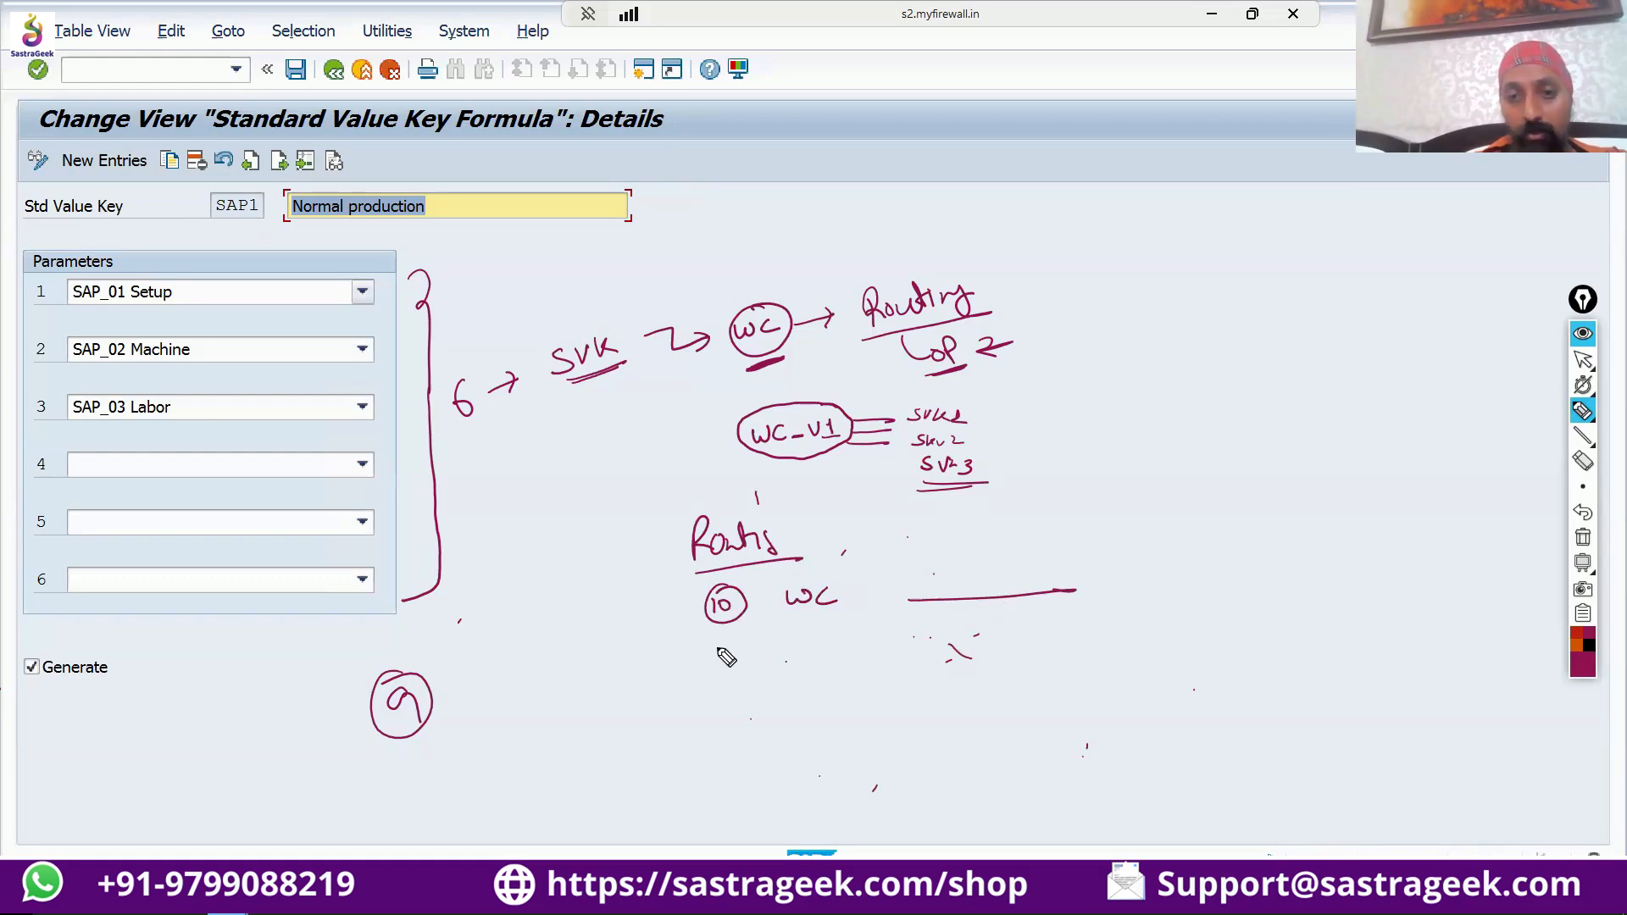
{"action": "mouse_move", "coordinate": [711, 651]}
{"action": "left_mouse_down"}
{"action": "mouse_move", "coordinate": [736, 664]}
{"action": "mouse_move", "coordinate": [702, 668]}
{"action": "mouse_move", "coordinate": [742, 631]}
{"action": "mouse_move", "coordinate": [883, 660]}
{"action": "left_mouse_up"}
{"action": "left_click_drag", "start_coordinate": [871, 661], "coordinate": [890, 657]}
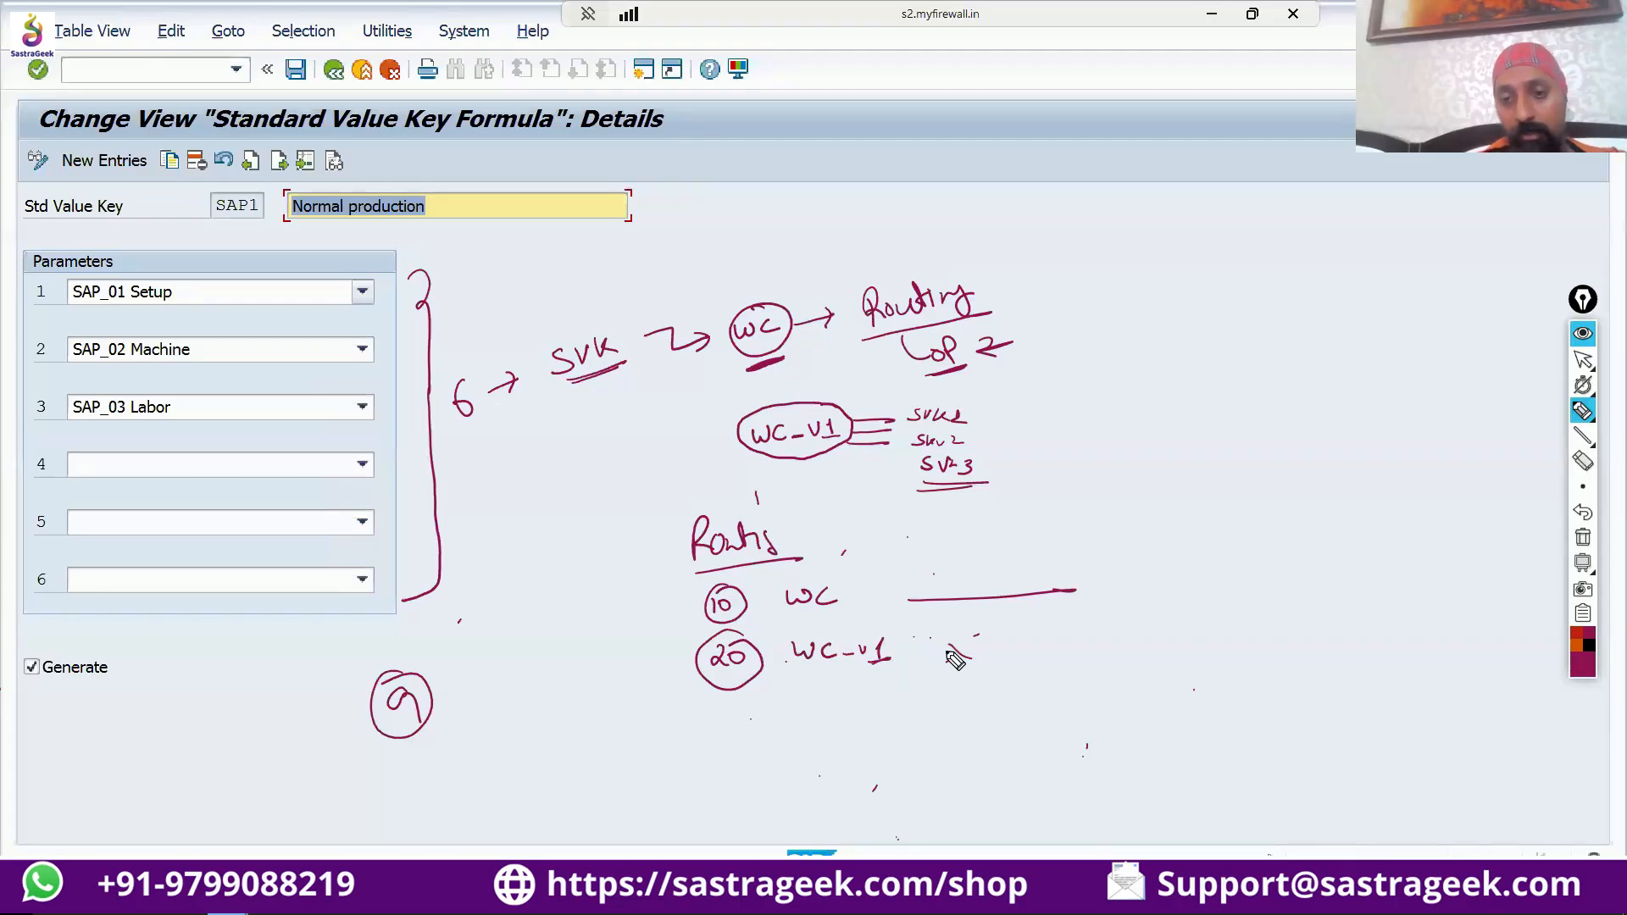
Emphasize the value lines of both operations, add a "Costing" note with arrows, and mark operation 20 with a circled question mark.
{"action": "left_click_drag", "start_coordinate": [1075, 638], "coordinate": [950, 654]}
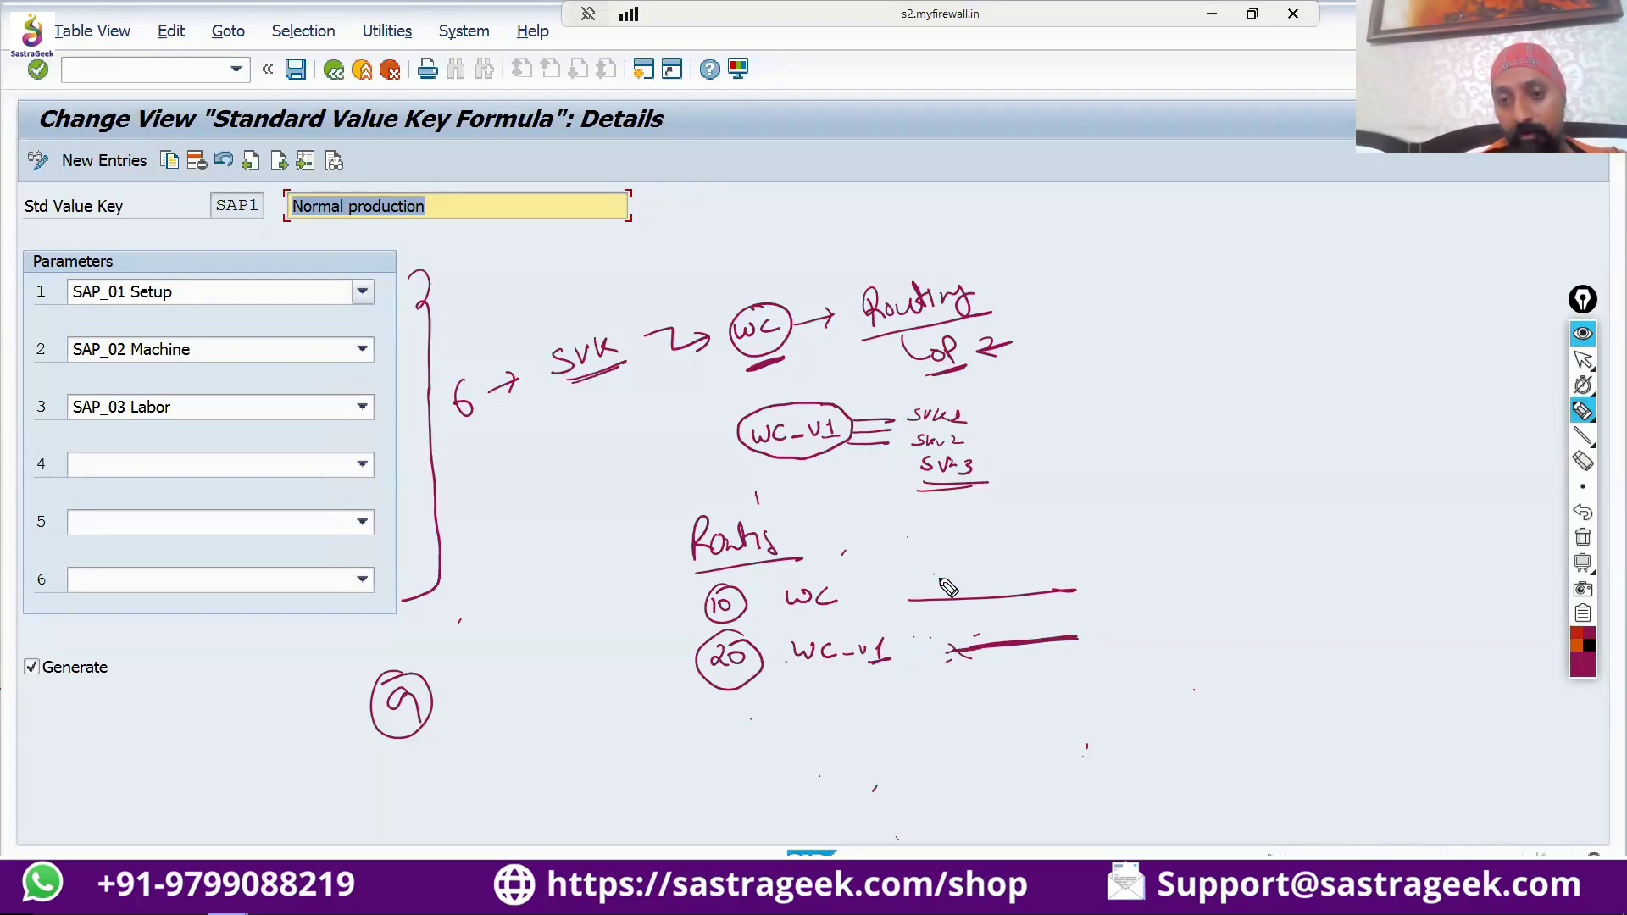
{"action": "left_click_drag", "start_coordinate": [1015, 591], "coordinate": [1046, 585]}
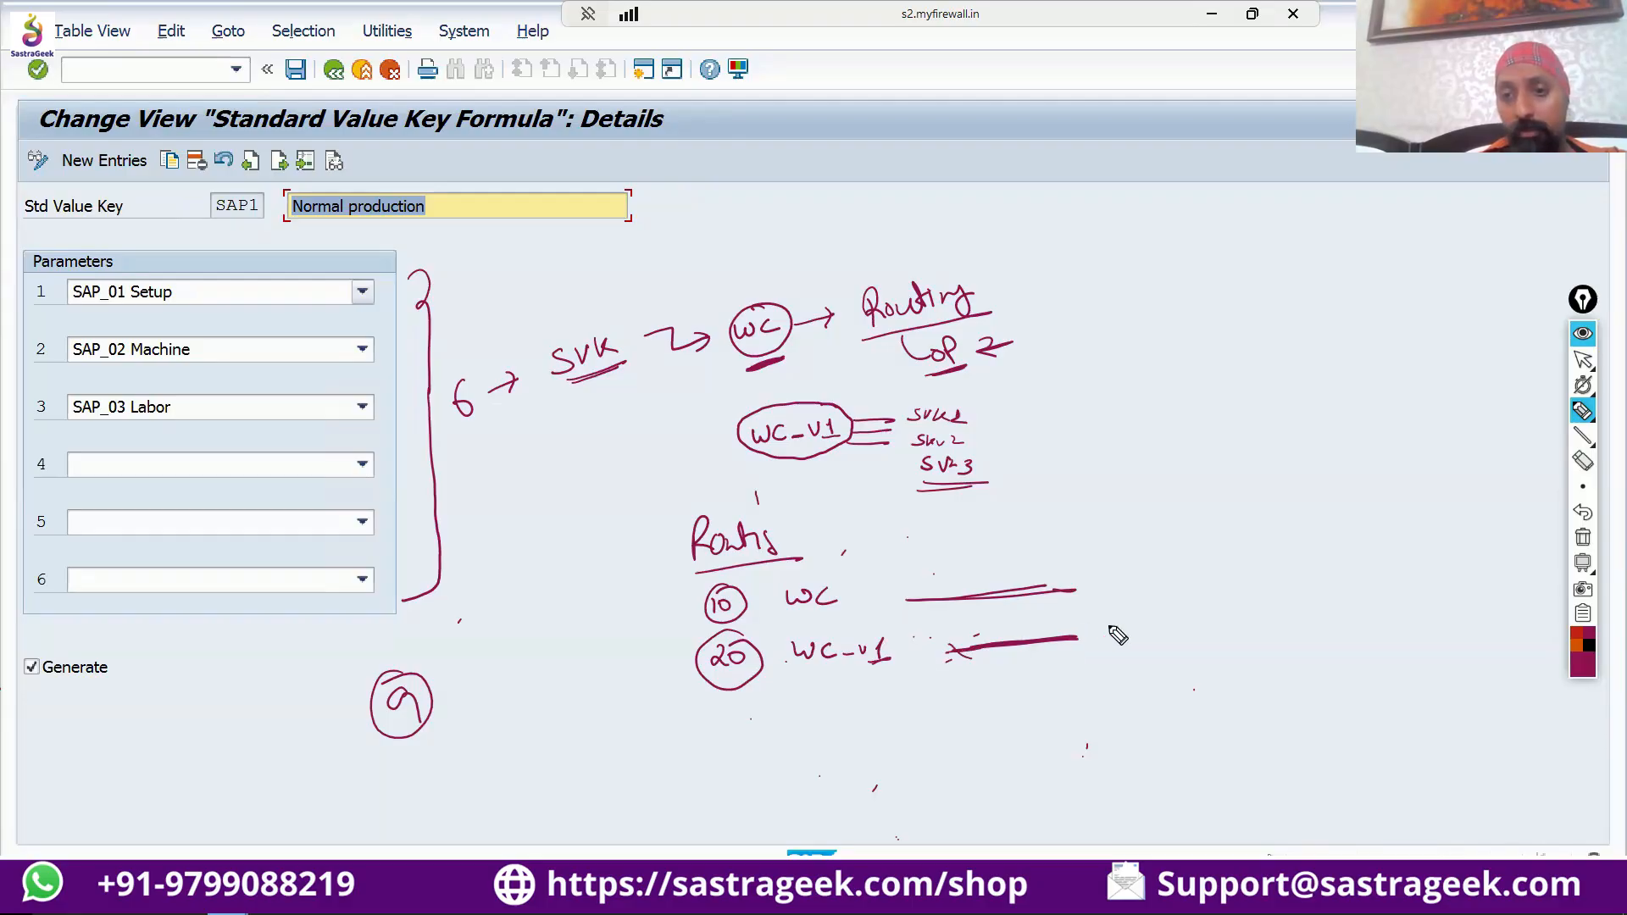
{"action": "mouse_move", "coordinate": [1140, 629]}
{"action": "left_mouse_down"}
{"action": "mouse_move", "coordinate": [1113, 628]}
{"action": "mouse_move", "coordinate": [1215, 629]}
{"action": "mouse_move", "coordinate": [1127, 675]}
{"action": "mouse_move", "coordinate": [1111, 666]}
{"action": "left_mouse_up"}
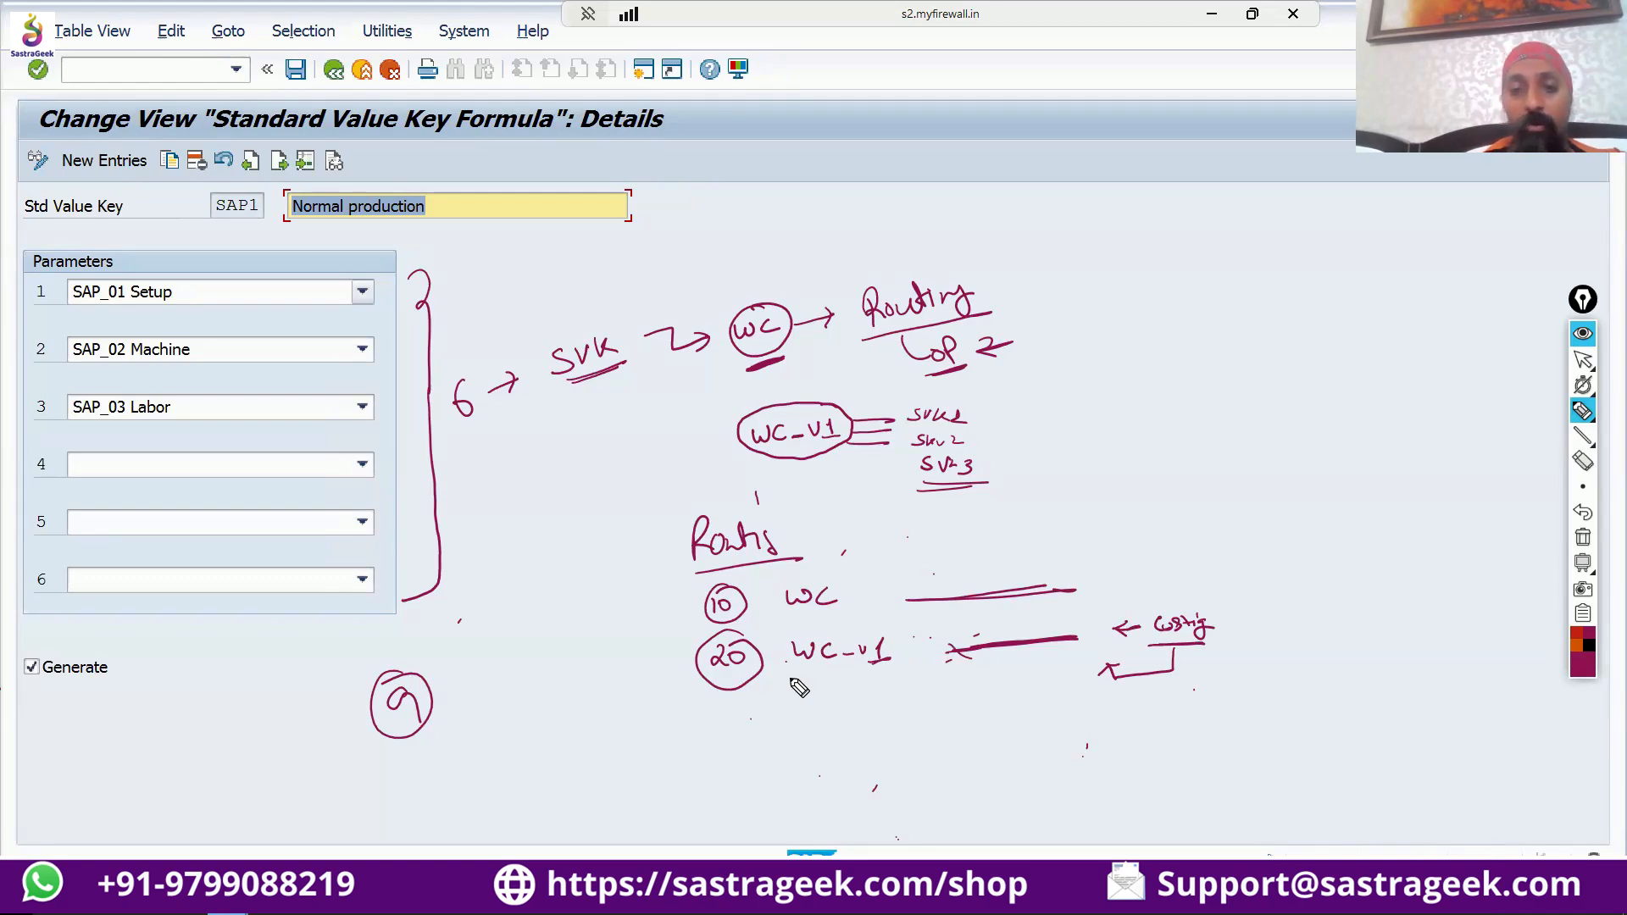
{"action": "mouse_move", "coordinate": [632, 671]}
{"action": "left_mouse_down"}
{"action": "mouse_move", "coordinate": [671, 662]}
{"action": "mouse_move", "coordinate": [651, 692]}
{"action": "mouse_move", "coordinate": [668, 690]}
{"action": "left_mouse_up"}
{"action": "mouse_move", "coordinate": [655, 686]}
{"action": "left_mouse_down"}
{"action": "mouse_move", "coordinate": [603, 685]}
{"action": "mouse_move", "coordinate": [604, 650]}
{"action": "left_mouse_up"}
{"action": "left_click", "coordinate": [603, 696]}
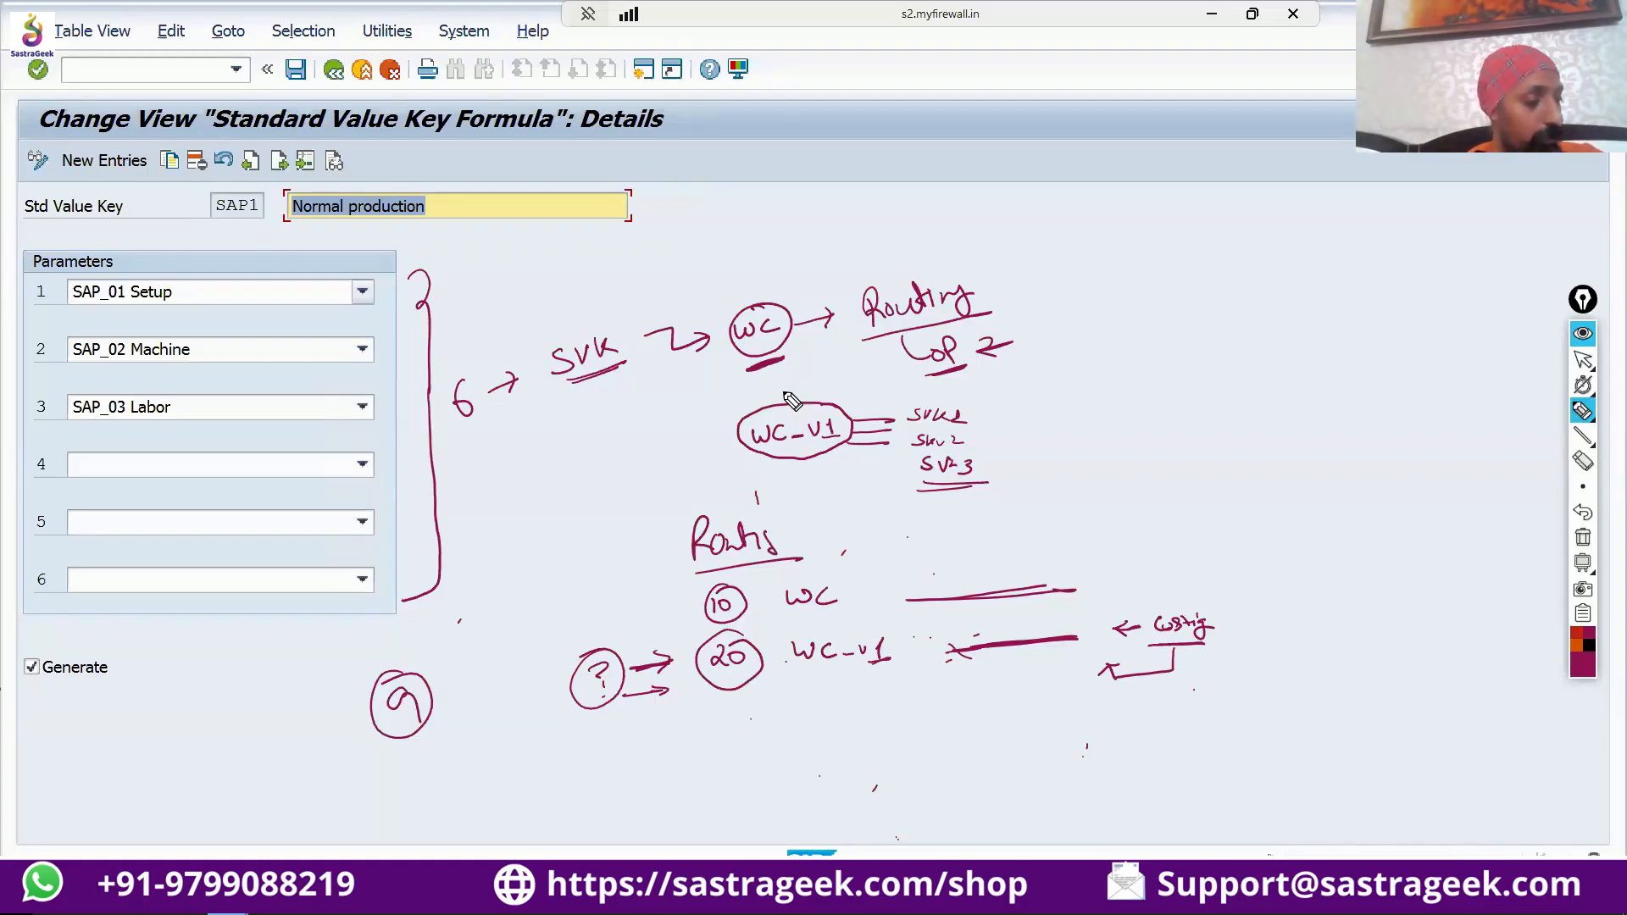
Put away the pen, hide the annotations, and switch to the routing's operation overview window.
{"action": "key", "text": "alt+Tab"}
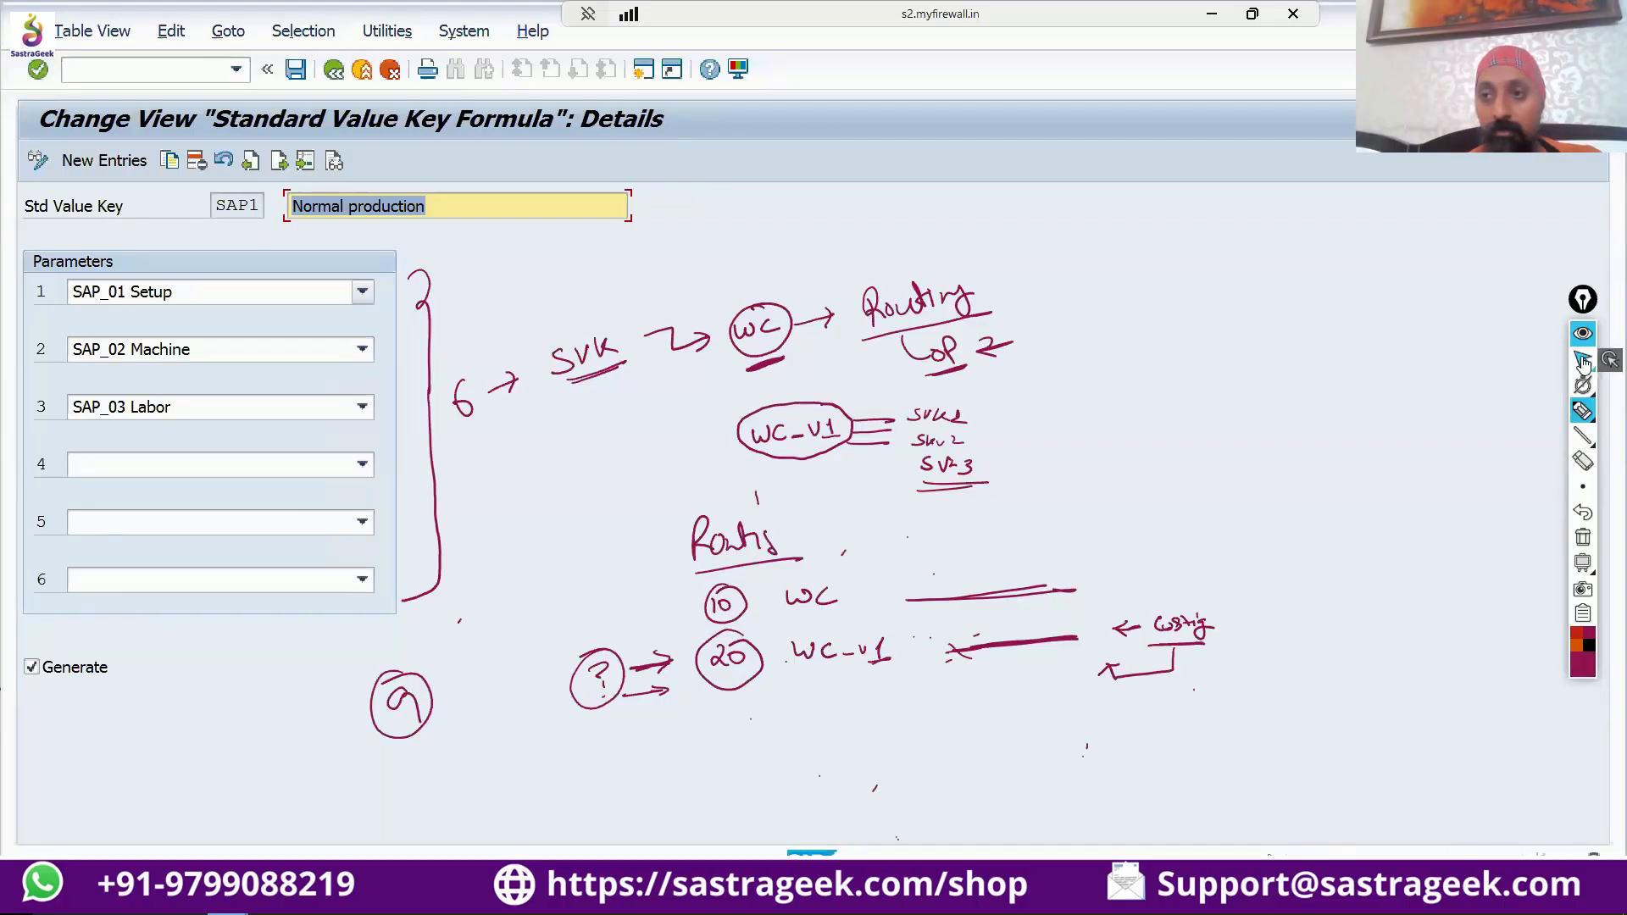
{"action": "left_click", "coordinate": [1582, 362]}
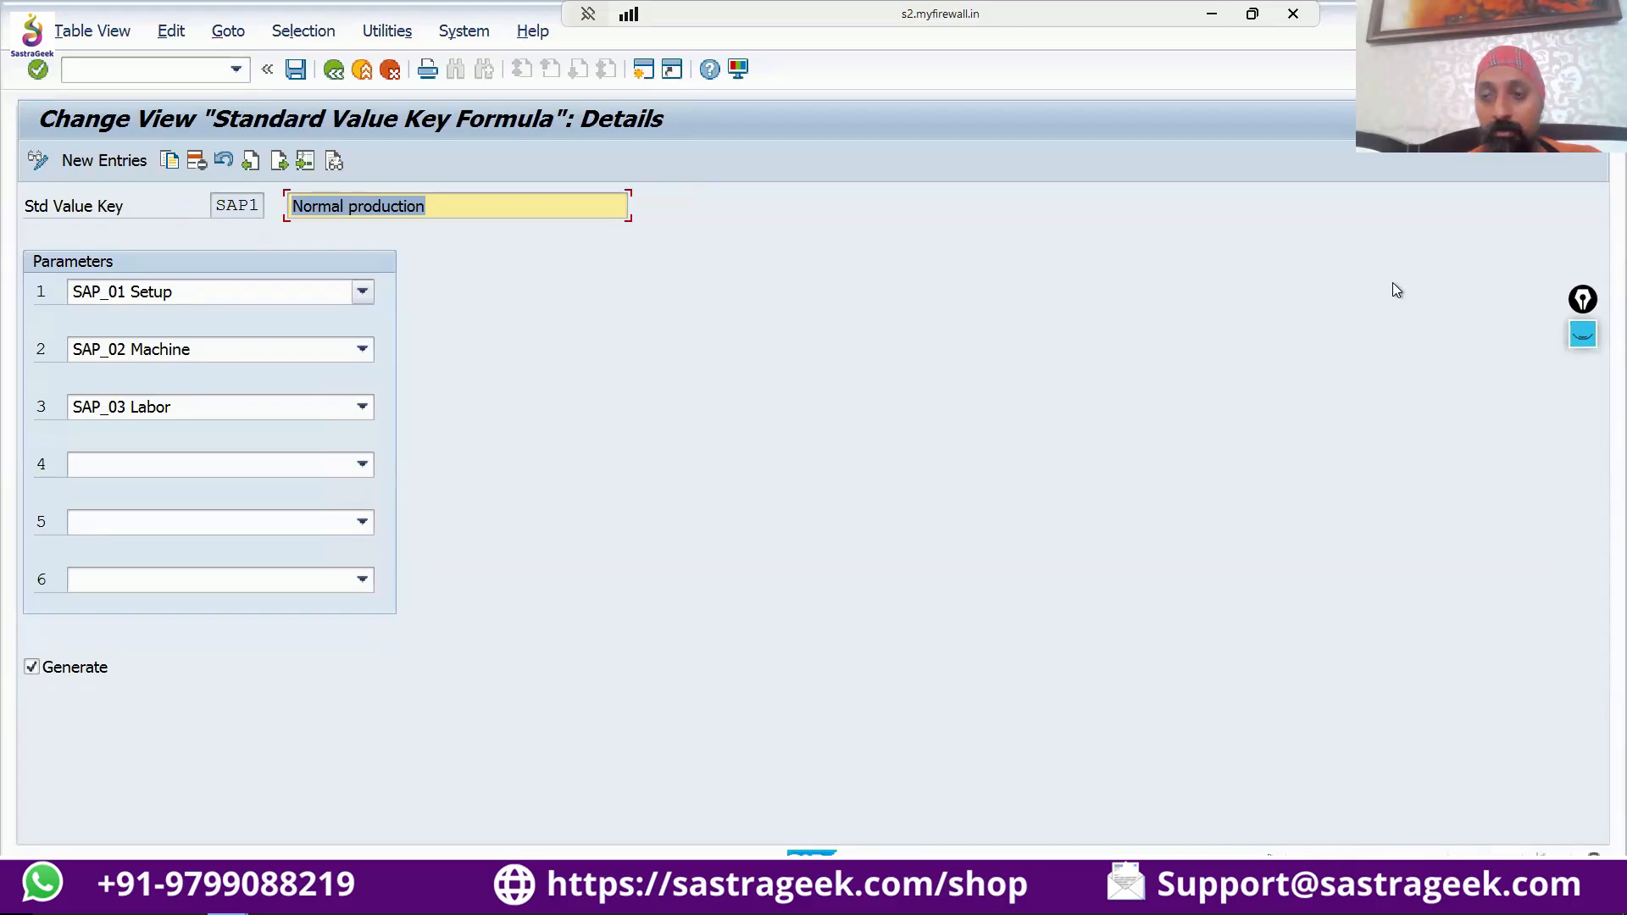
{"action": "key", "text": "alt+Tab"}
{"action": "key", "text": "alt+Tab"}
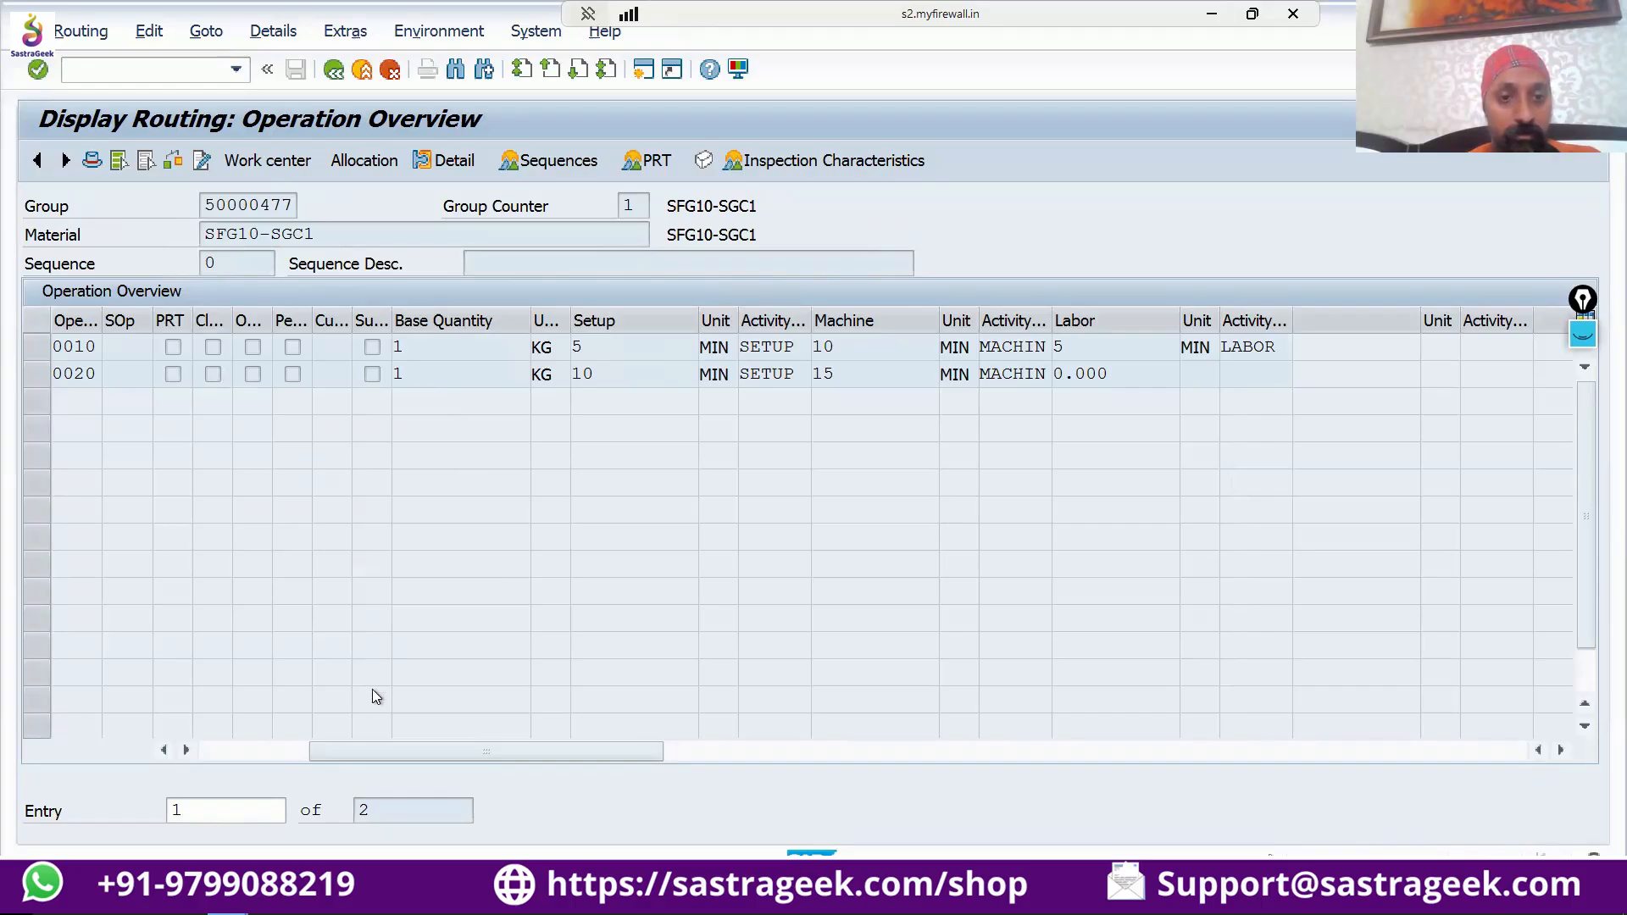
Widen the Control Key column in the operation overview and highlight work centers LATHE-10 and MACH-10 of operations 0010 and 0020.
{"action": "left_click_drag", "start_coordinate": [359, 751], "coordinate": [232, 755]}
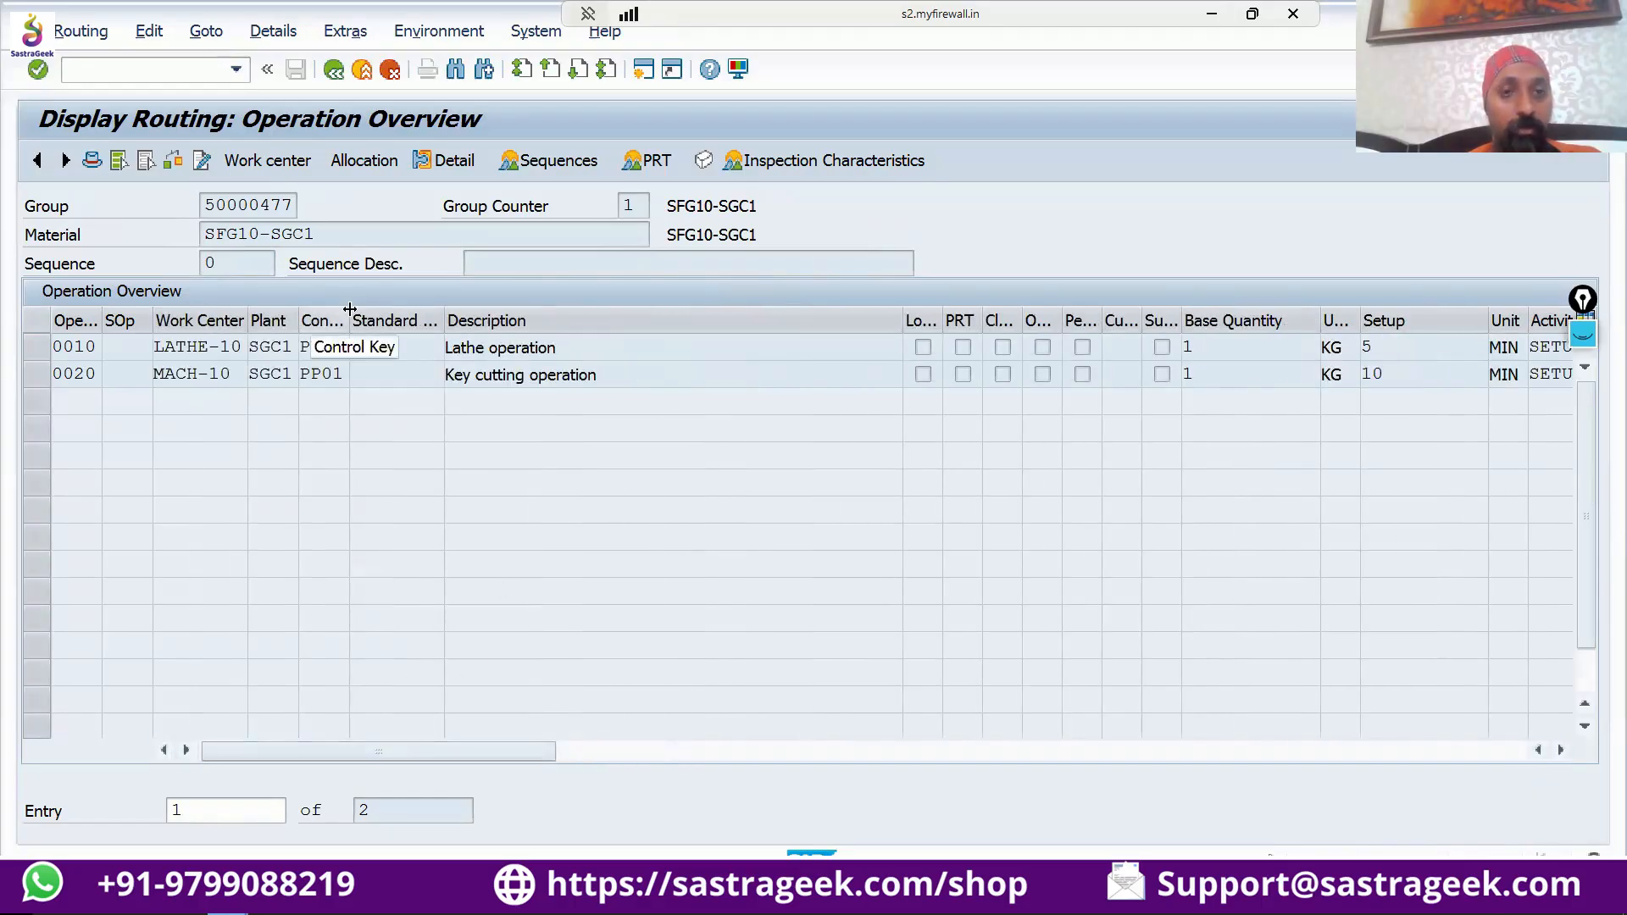
{"action": "left_click_drag", "start_coordinate": [349, 308], "coordinate": [394, 308]}
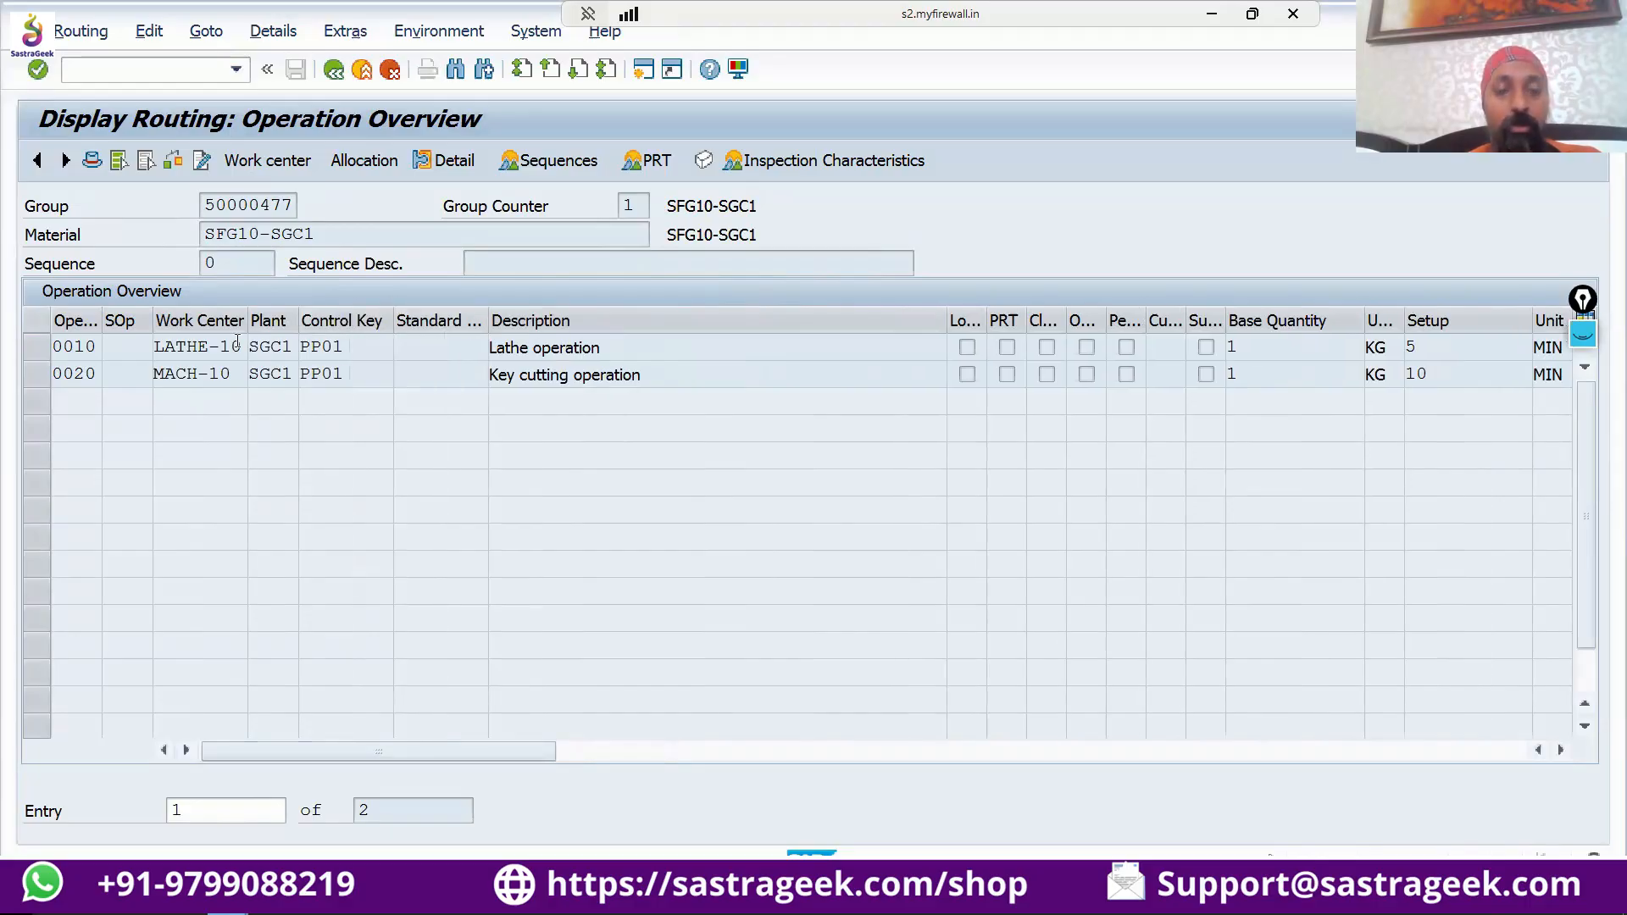
{"action": "left_click_drag", "start_coordinate": [243, 346], "coordinate": [143, 347]}
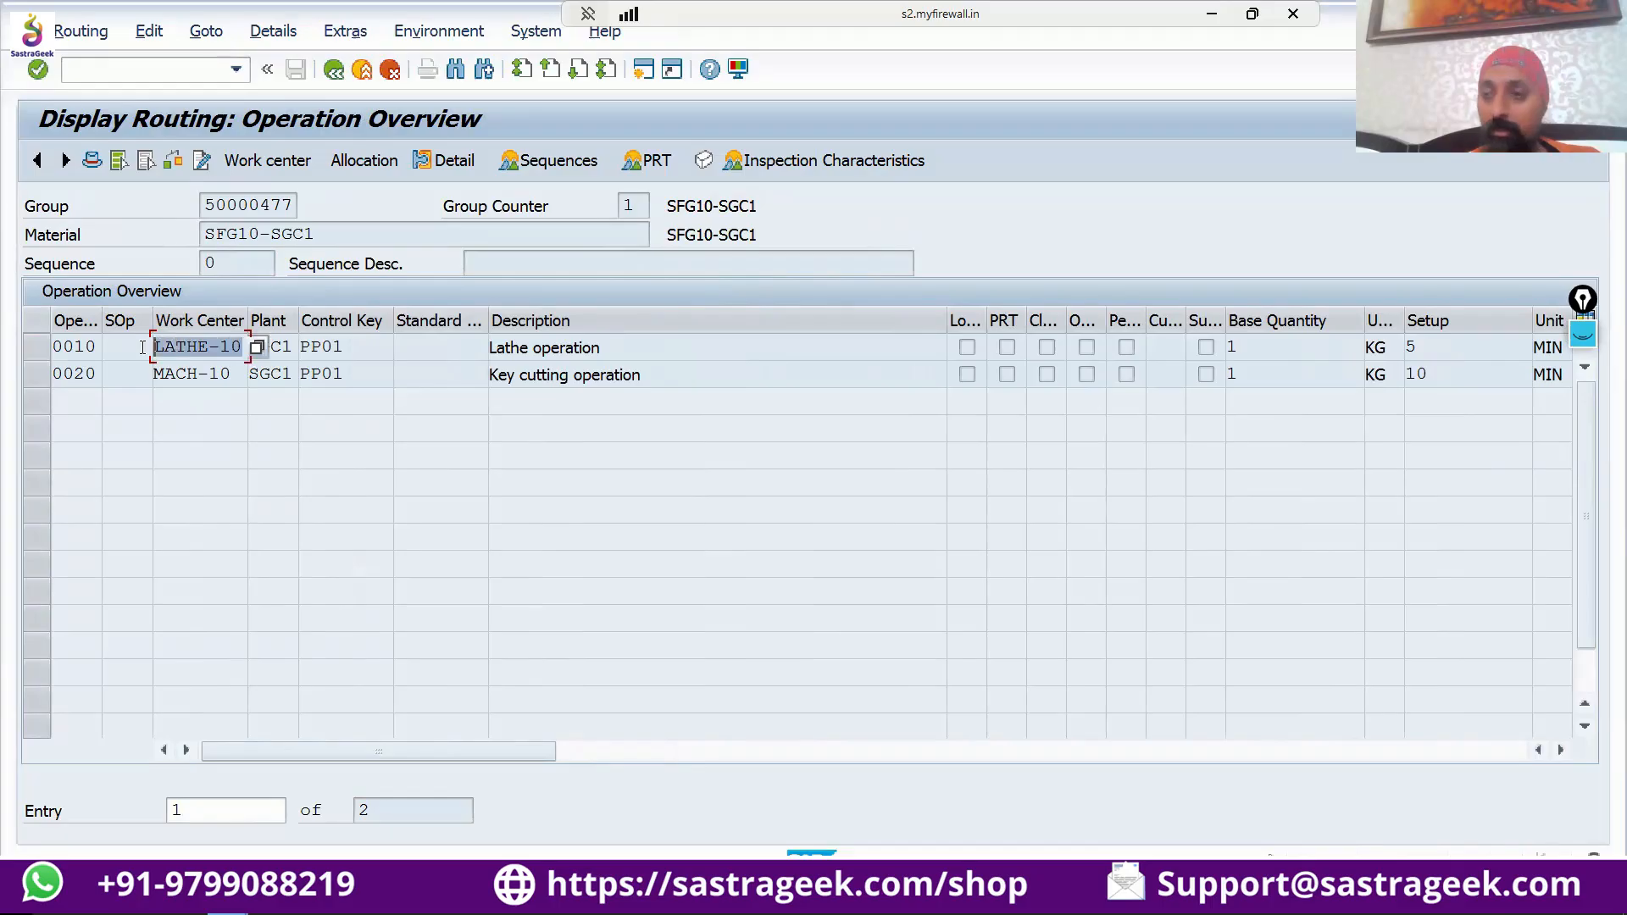
{"action": "left_click", "coordinate": [225, 374]}
{"action": "left_click_drag", "start_coordinate": [226, 374], "coordinate": [156, 370]}
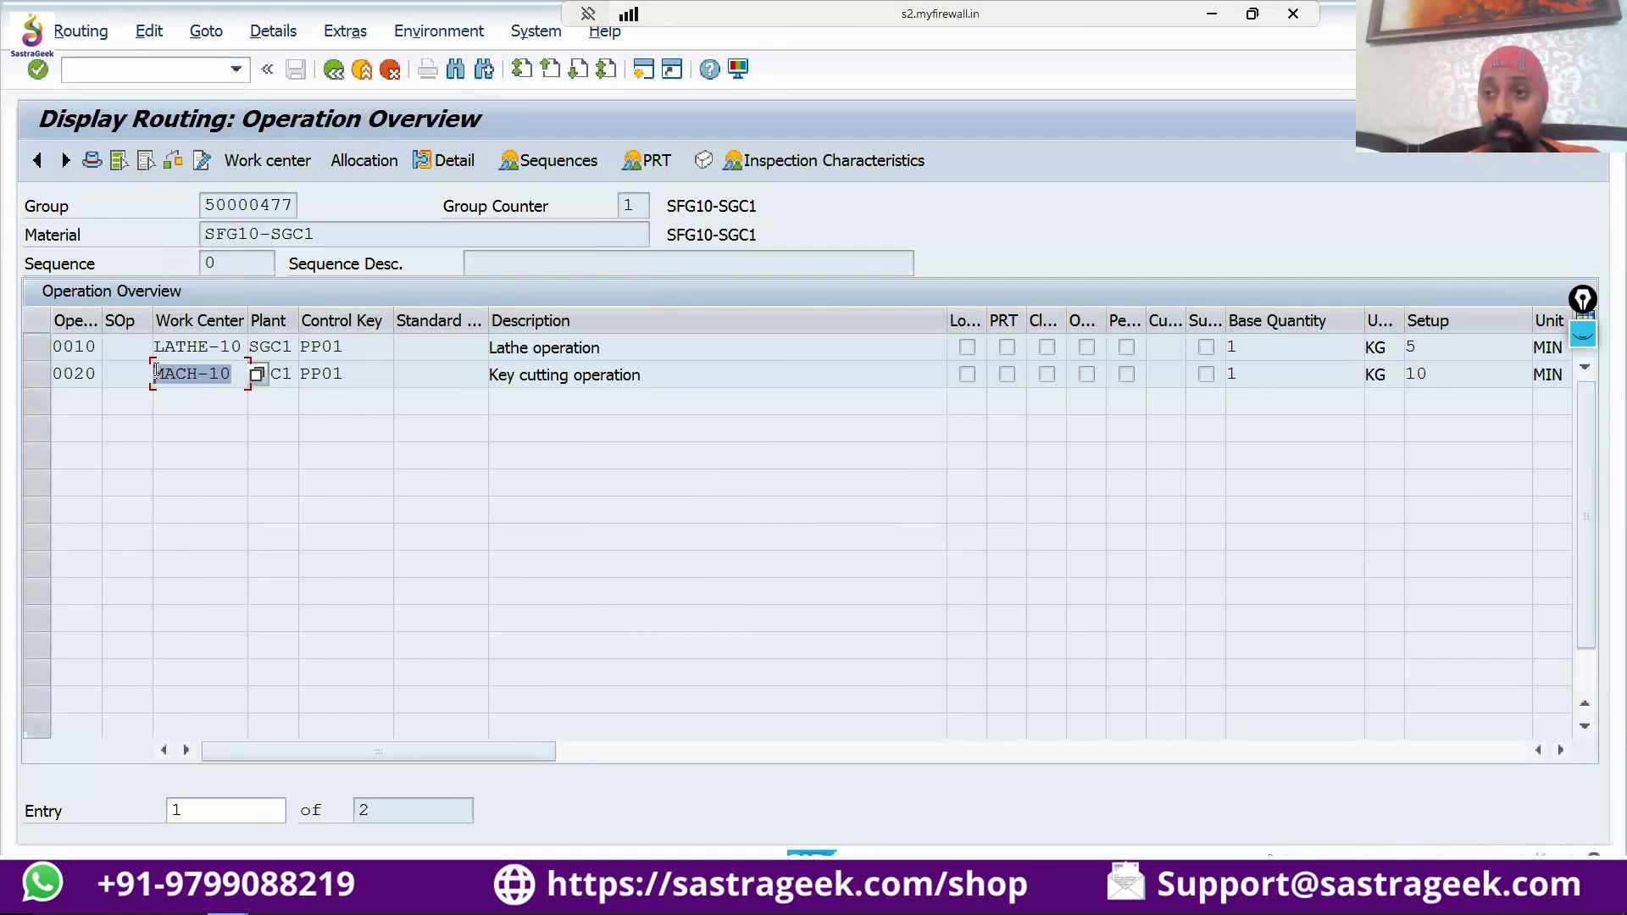
Open the control key selection for operation 0020 and display the detailed information of PP01, Routing/Ref. op. set - internal proc.
{"action": "left_click", "coordinate": [349, 373]}
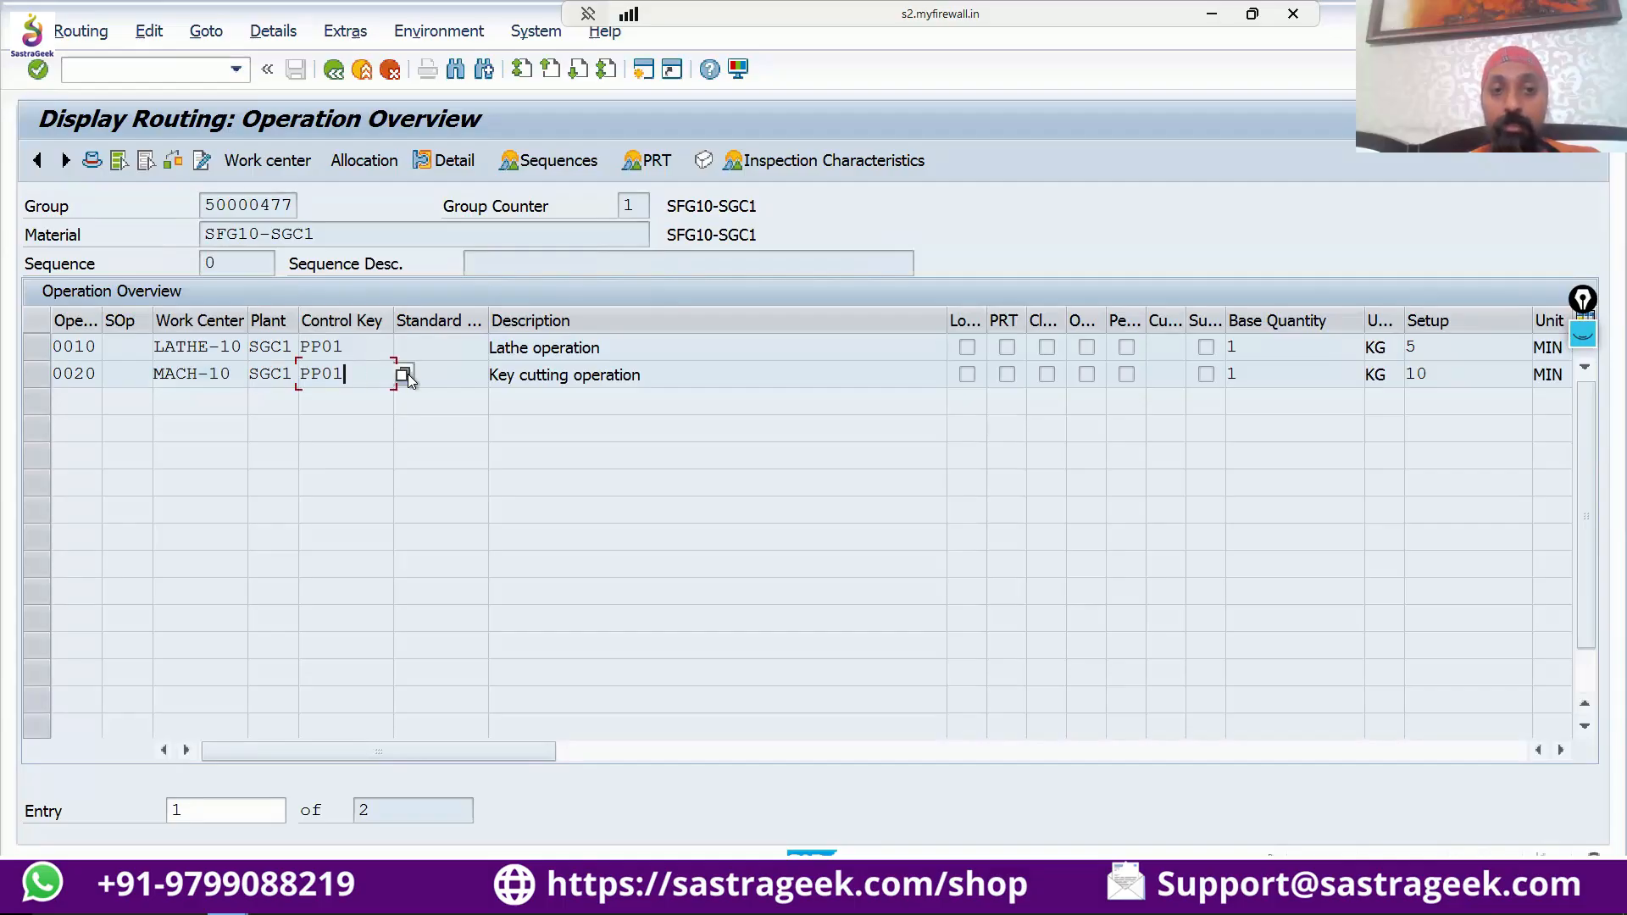
{"action": "left_click", "coordinate": [405, 374]}
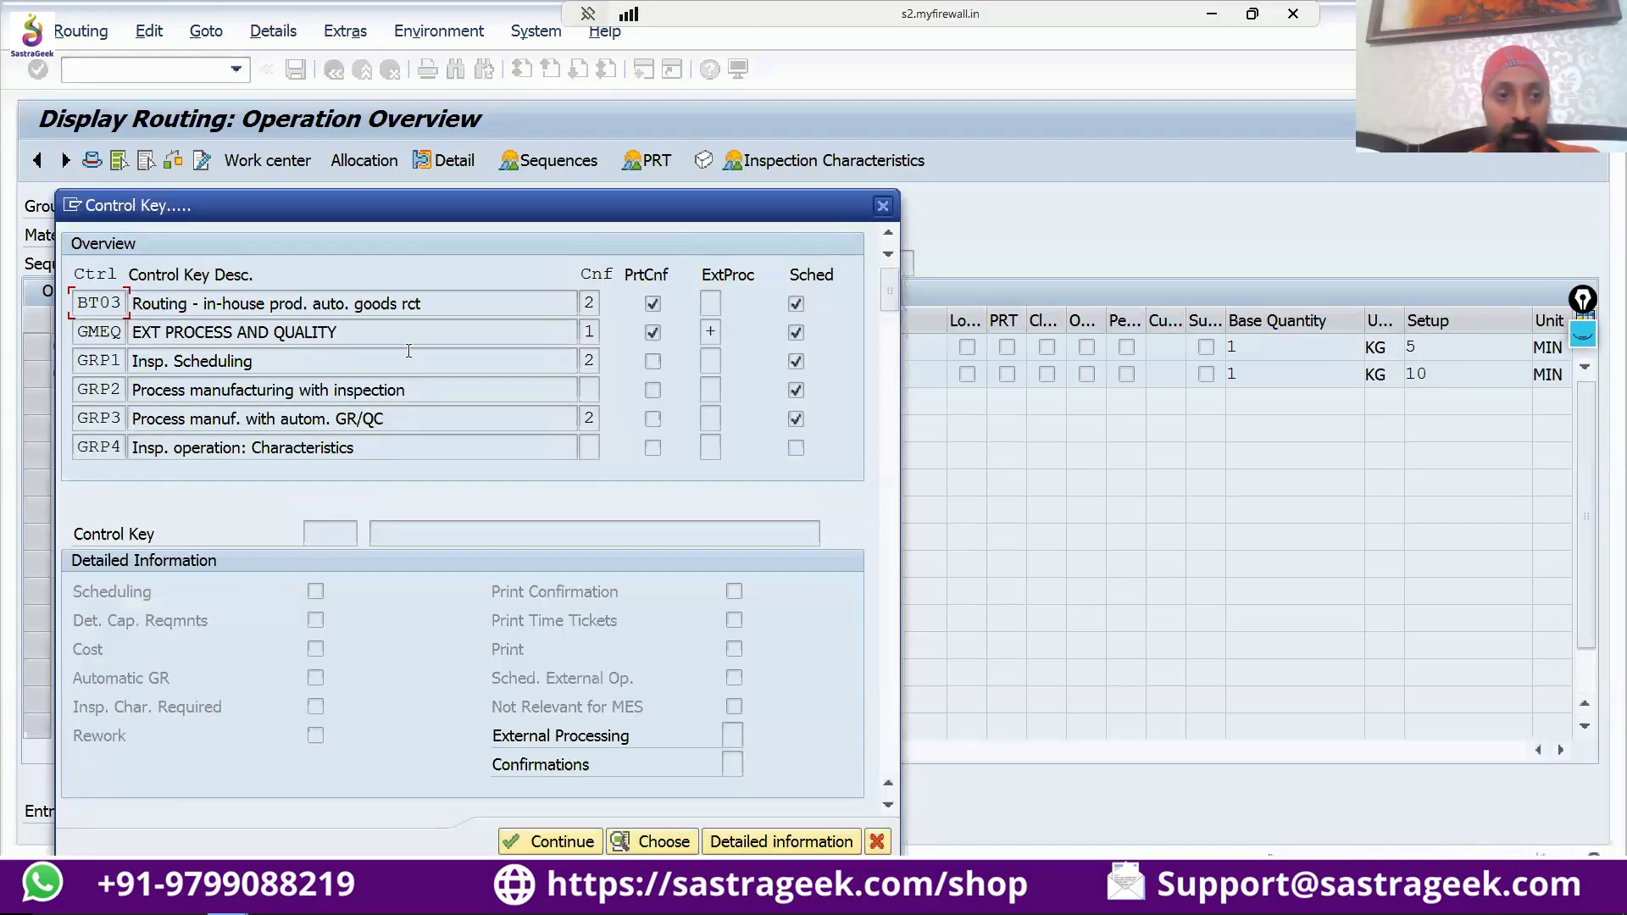
{"action": "left_click_drag", "start_coordinate": [433, 217], "coordinate": [543, 266]}
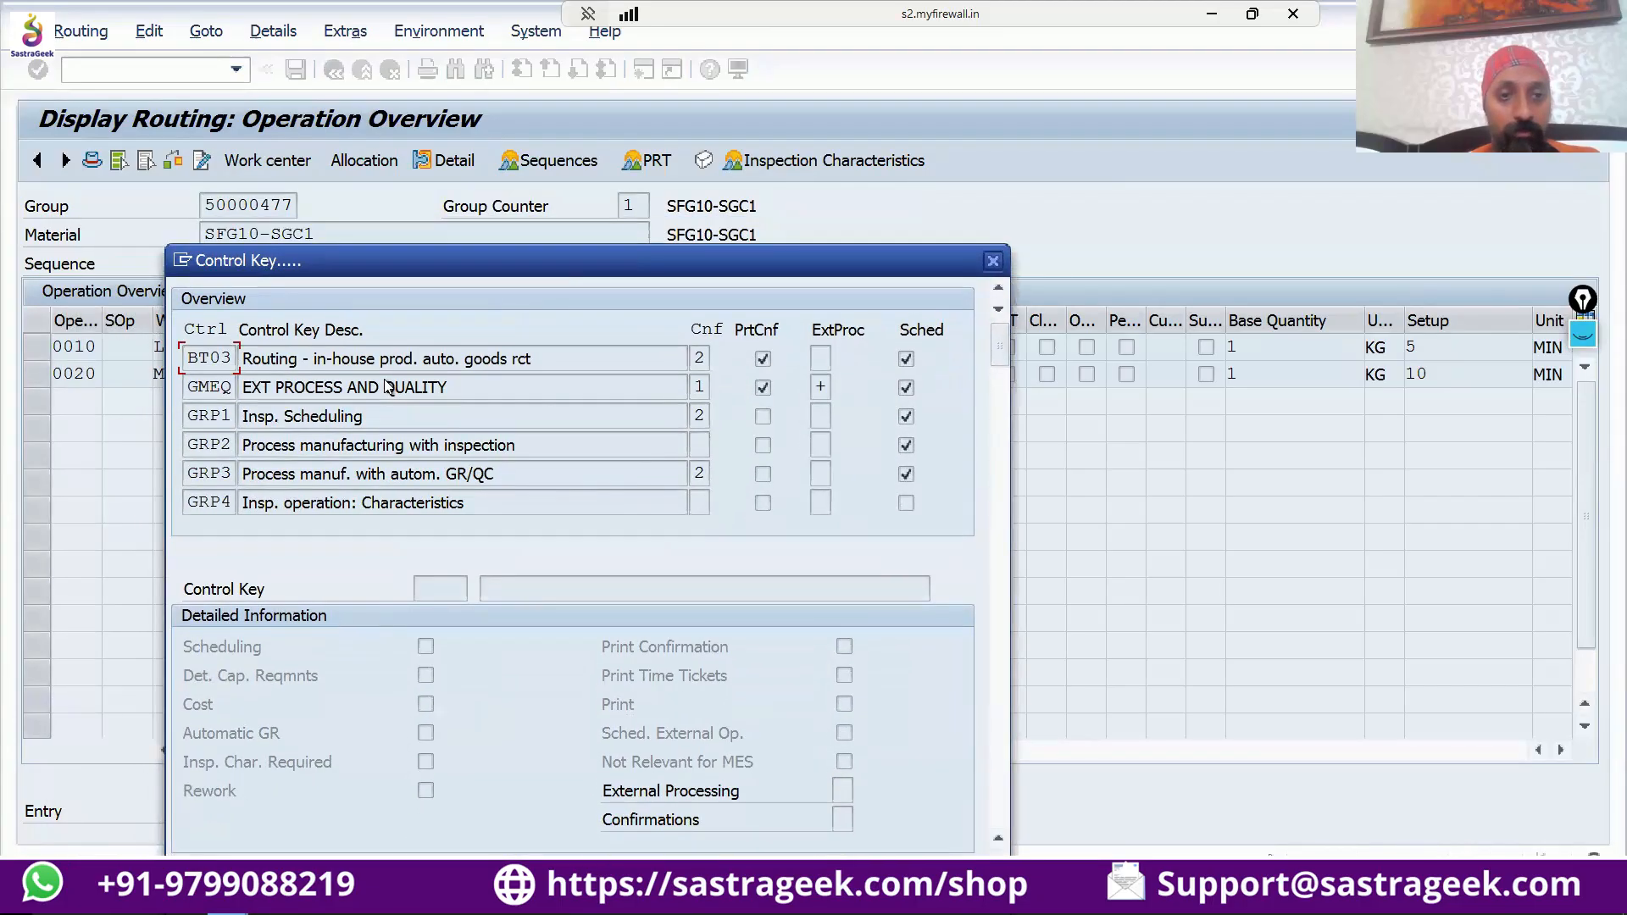
{"action": "scroll", "coordinate": [386, 386], "scroll_direction": "down", "scroll_amount": 3}
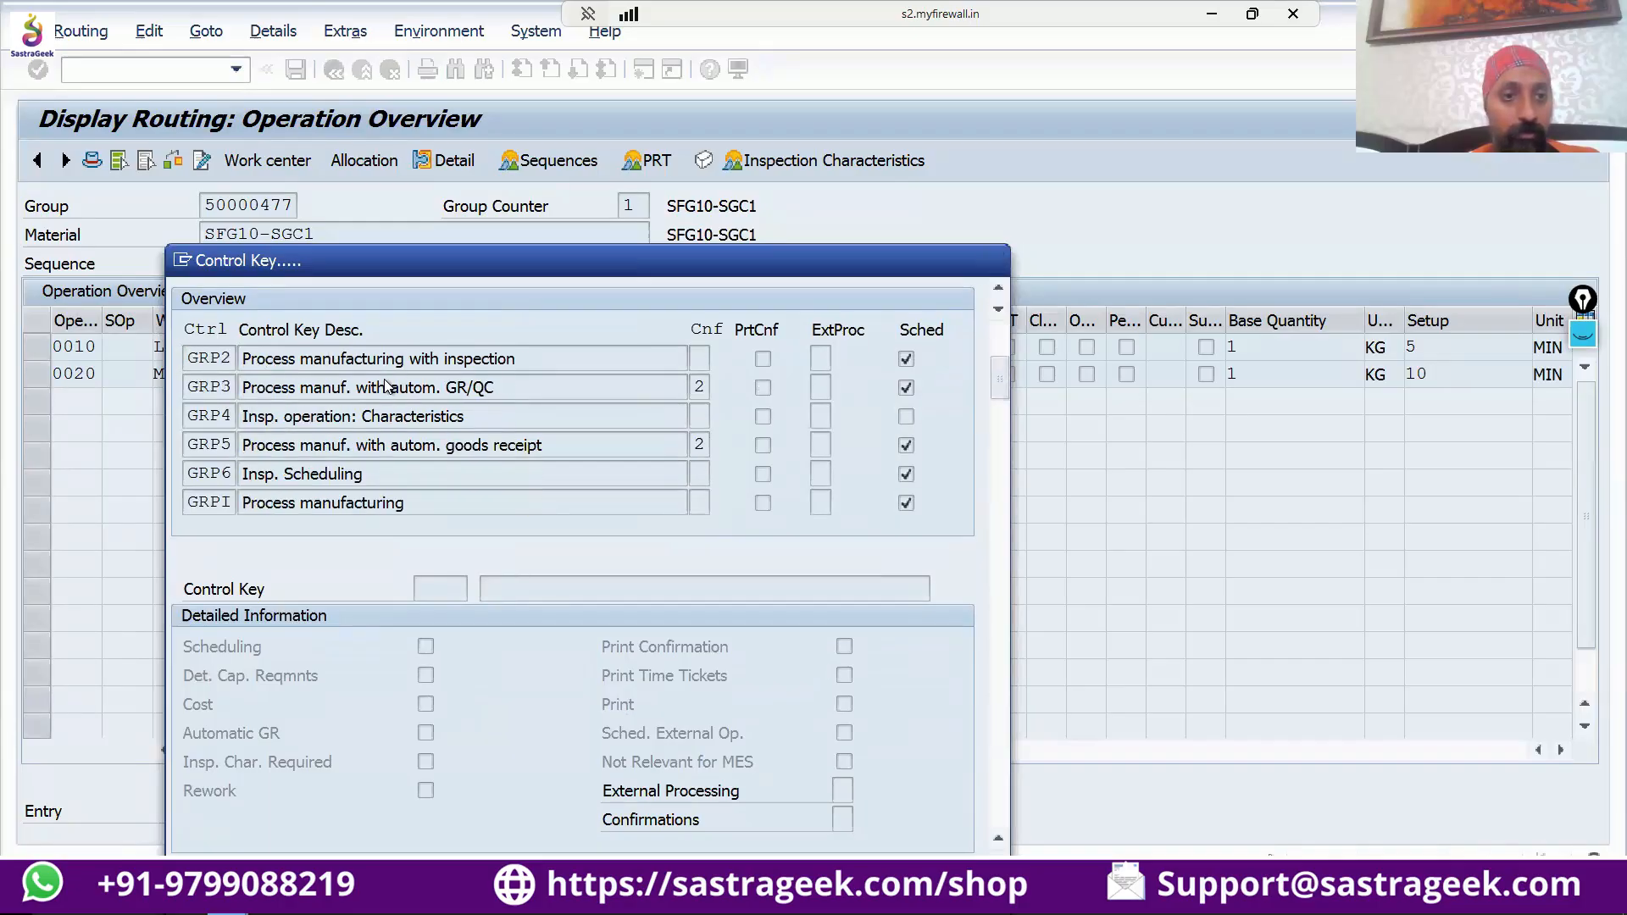
{"action": "scroll", "coordinate": [385, 386], "scroll_direction": "down", "scroll_amount": 7}
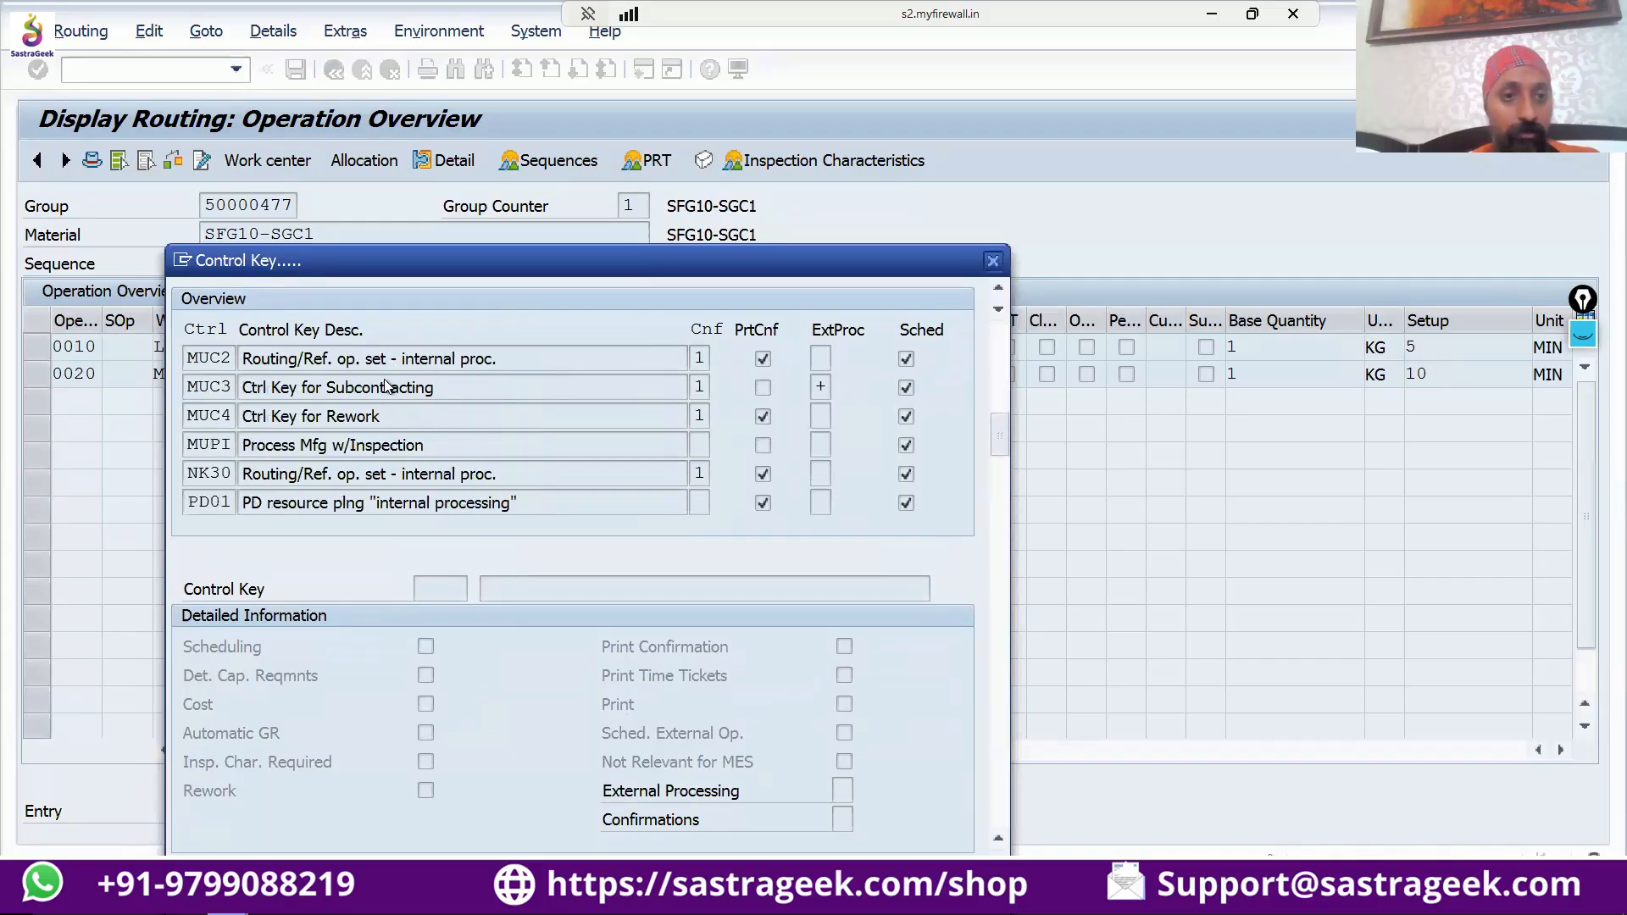
{"action": "scroll", "coordinate": [385, 385], "scroll_direction": "down", "scroll_amount": 6}
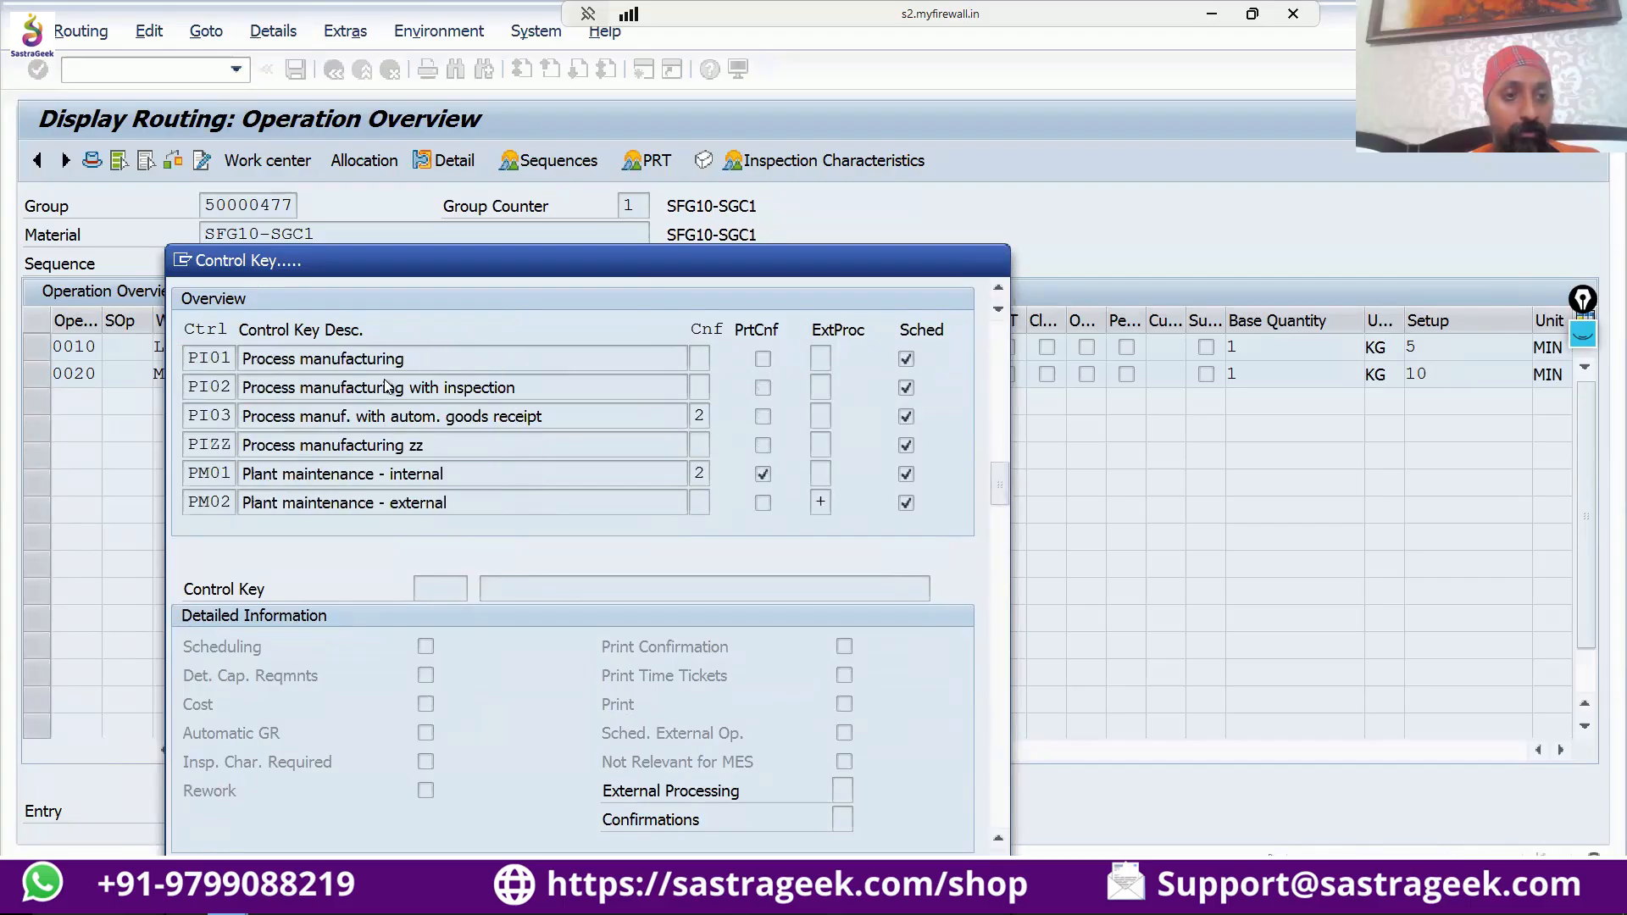
{"action": "scroll", "coordinate": [386, 386], "scroll_direction": "down", "scroll_amount": 3}
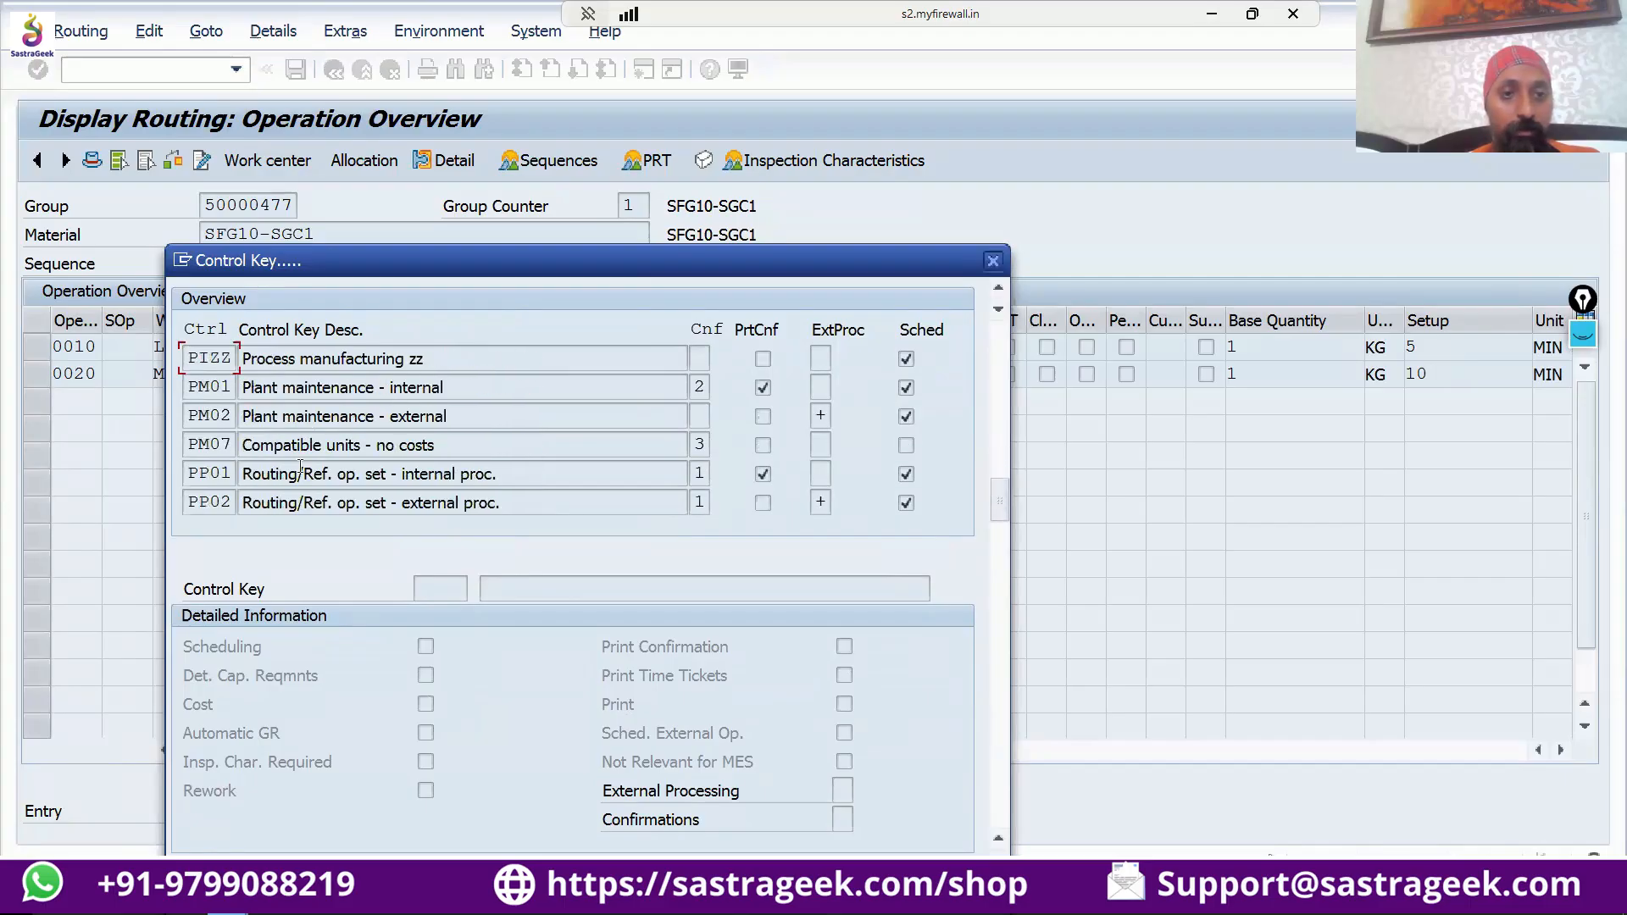
{"action": "left_click_drag", "start_coordinate": [439, 256], "coordinate": [448, 146]}
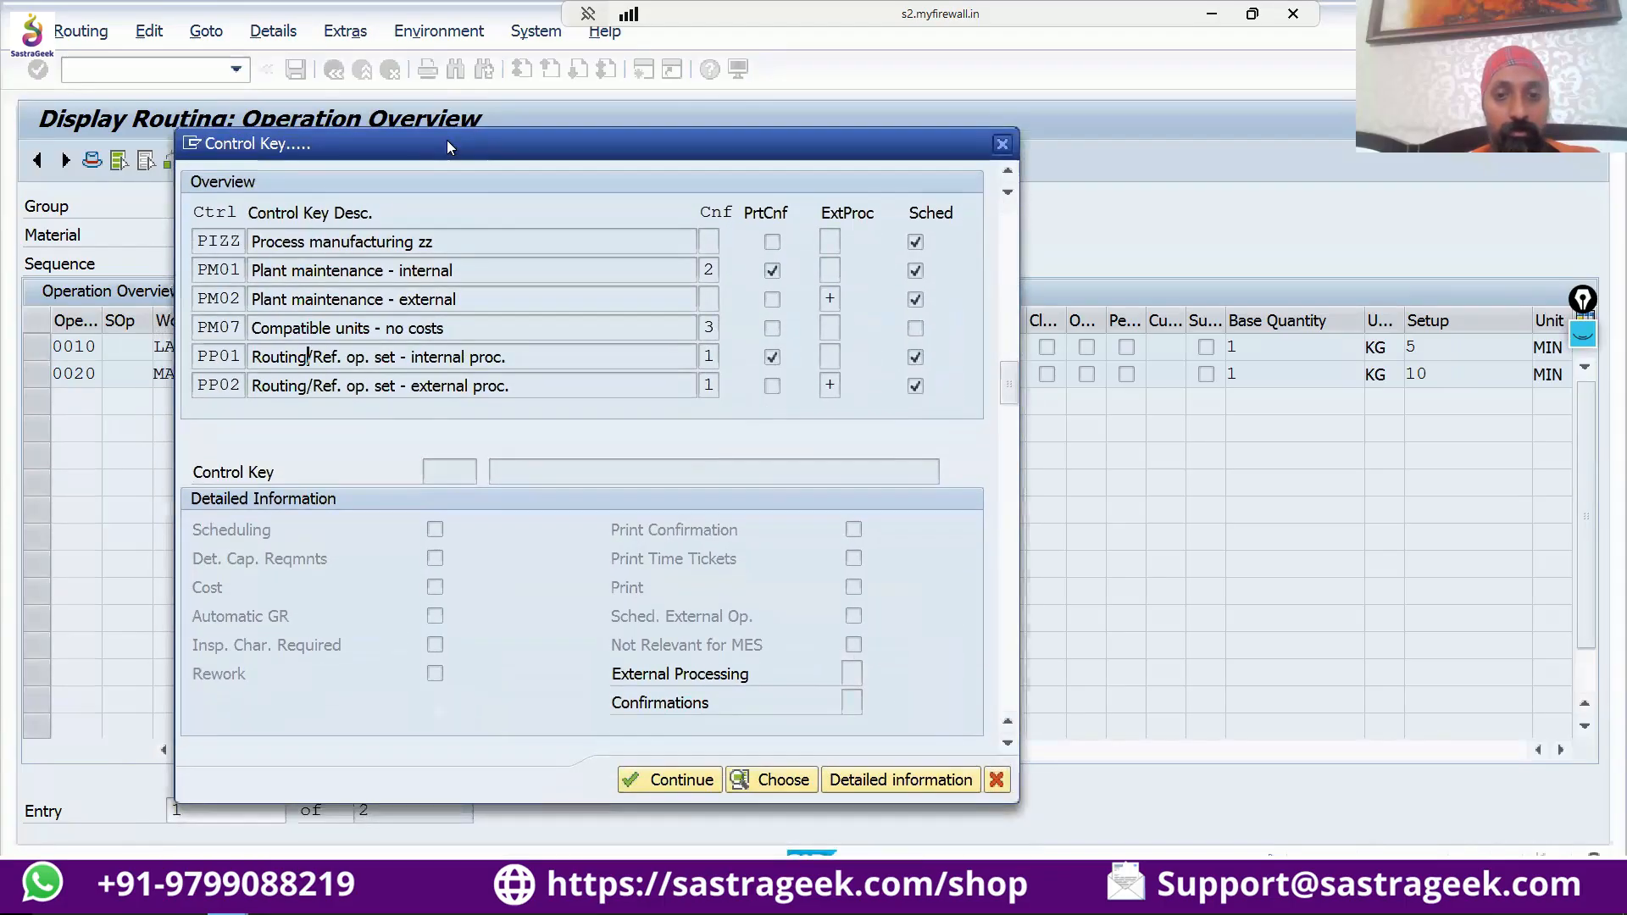
{"action": "left_click", "coordinate": [882, 780]}
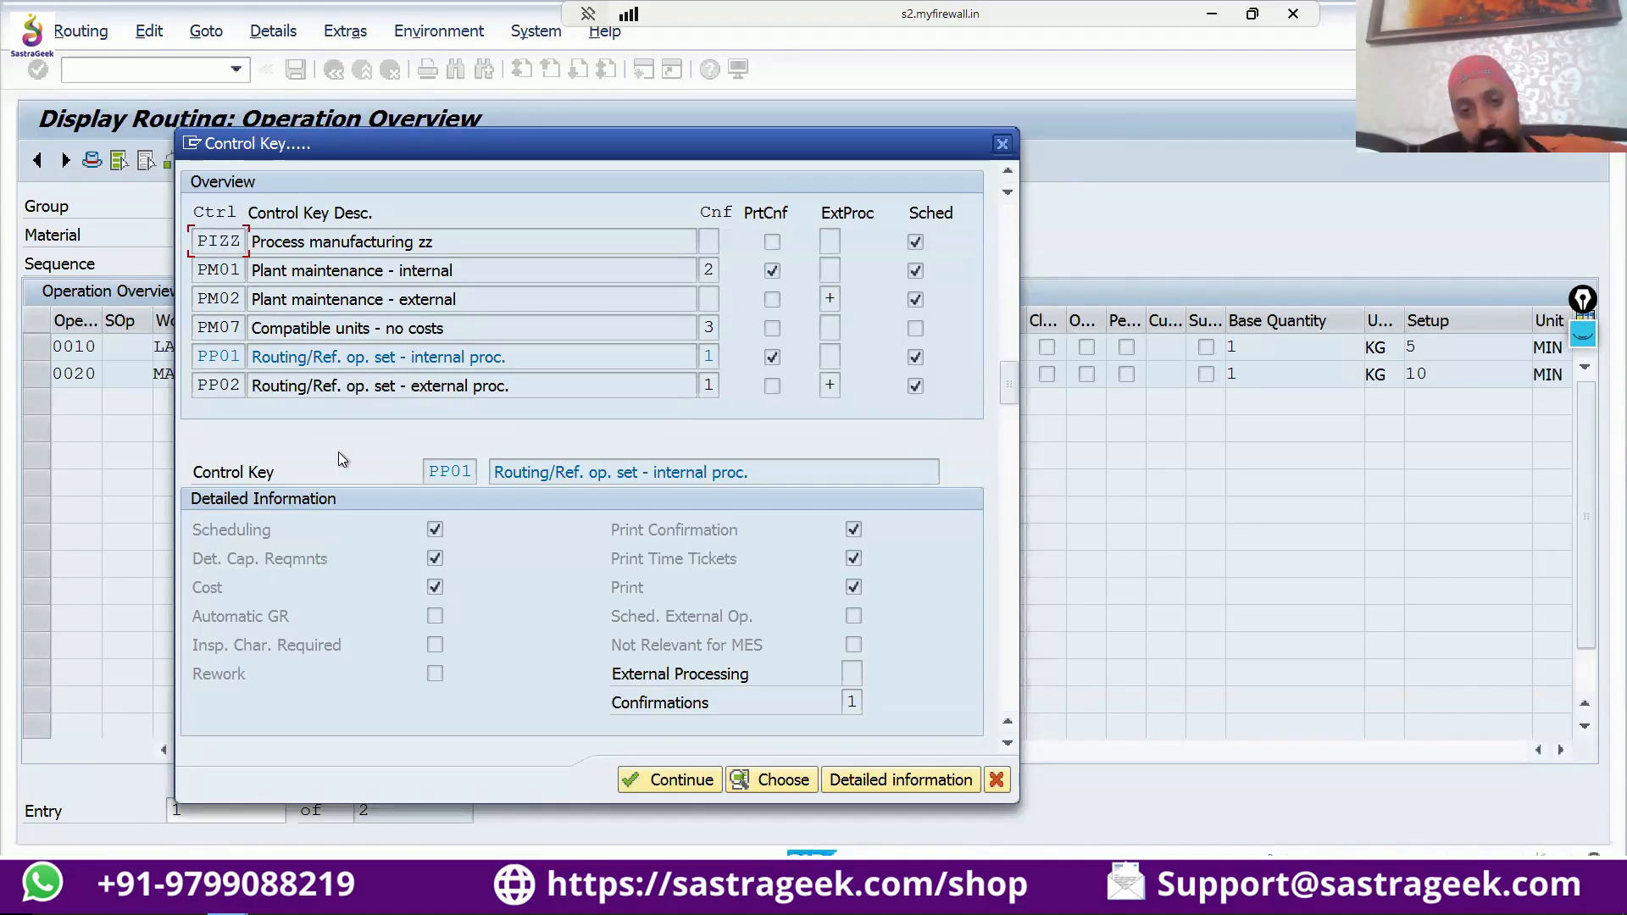
Switch to the details of standard value key SAP1 and browse the available parameters for line 4 without choosing one.
{"action": "key", "text": "alt+Tab"}
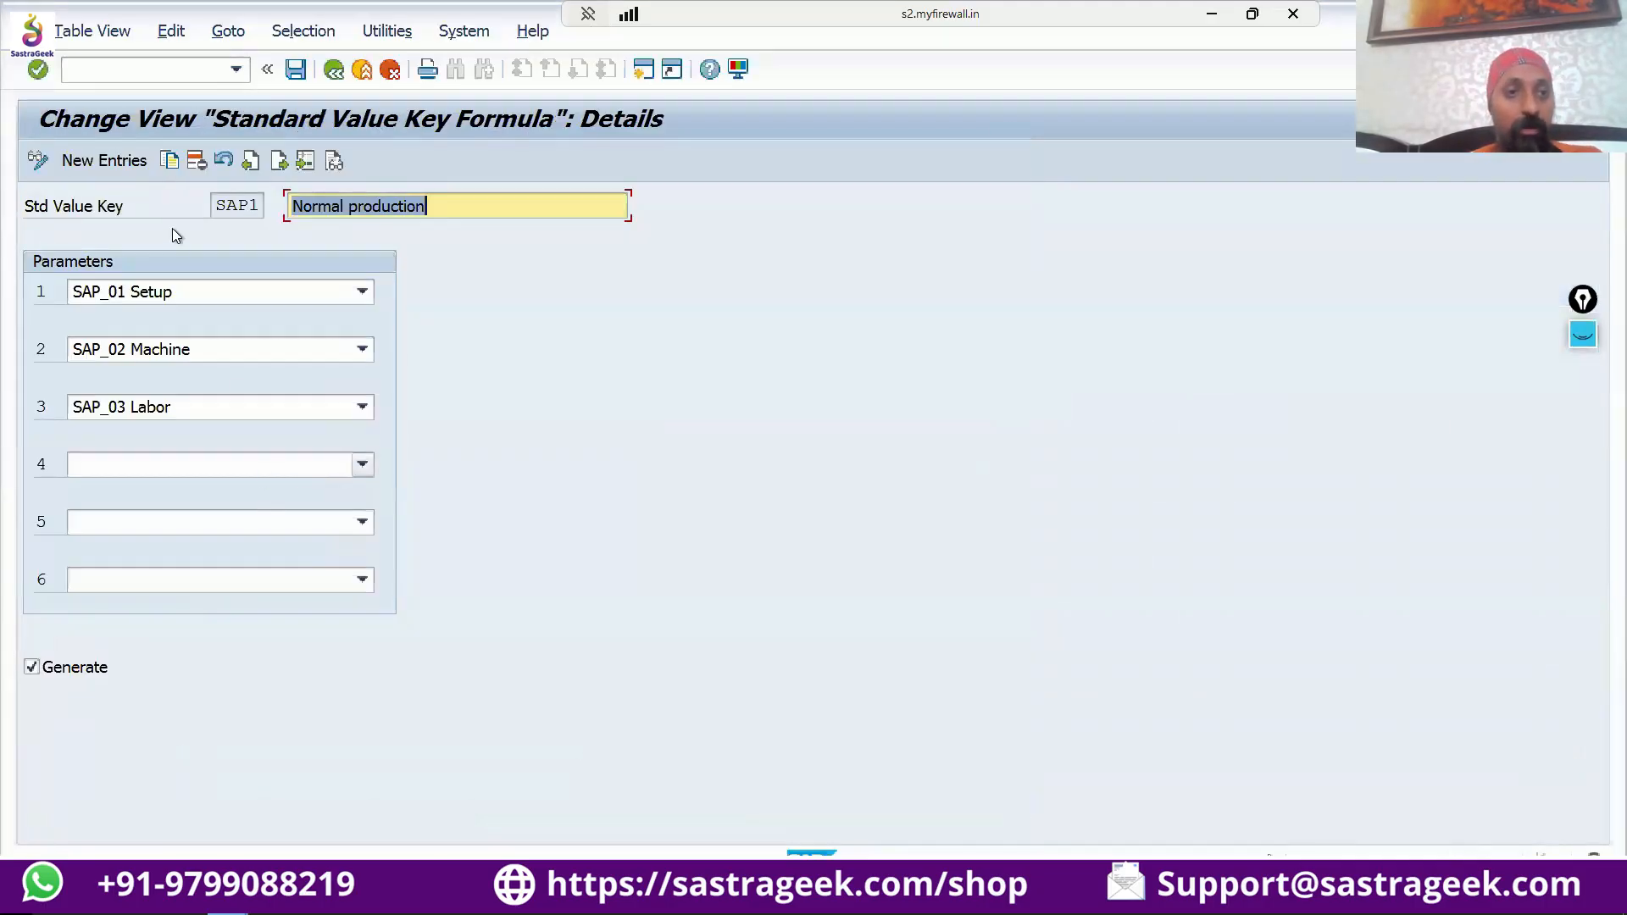
{"action": "left_click", "coordinate": [361, 462]}
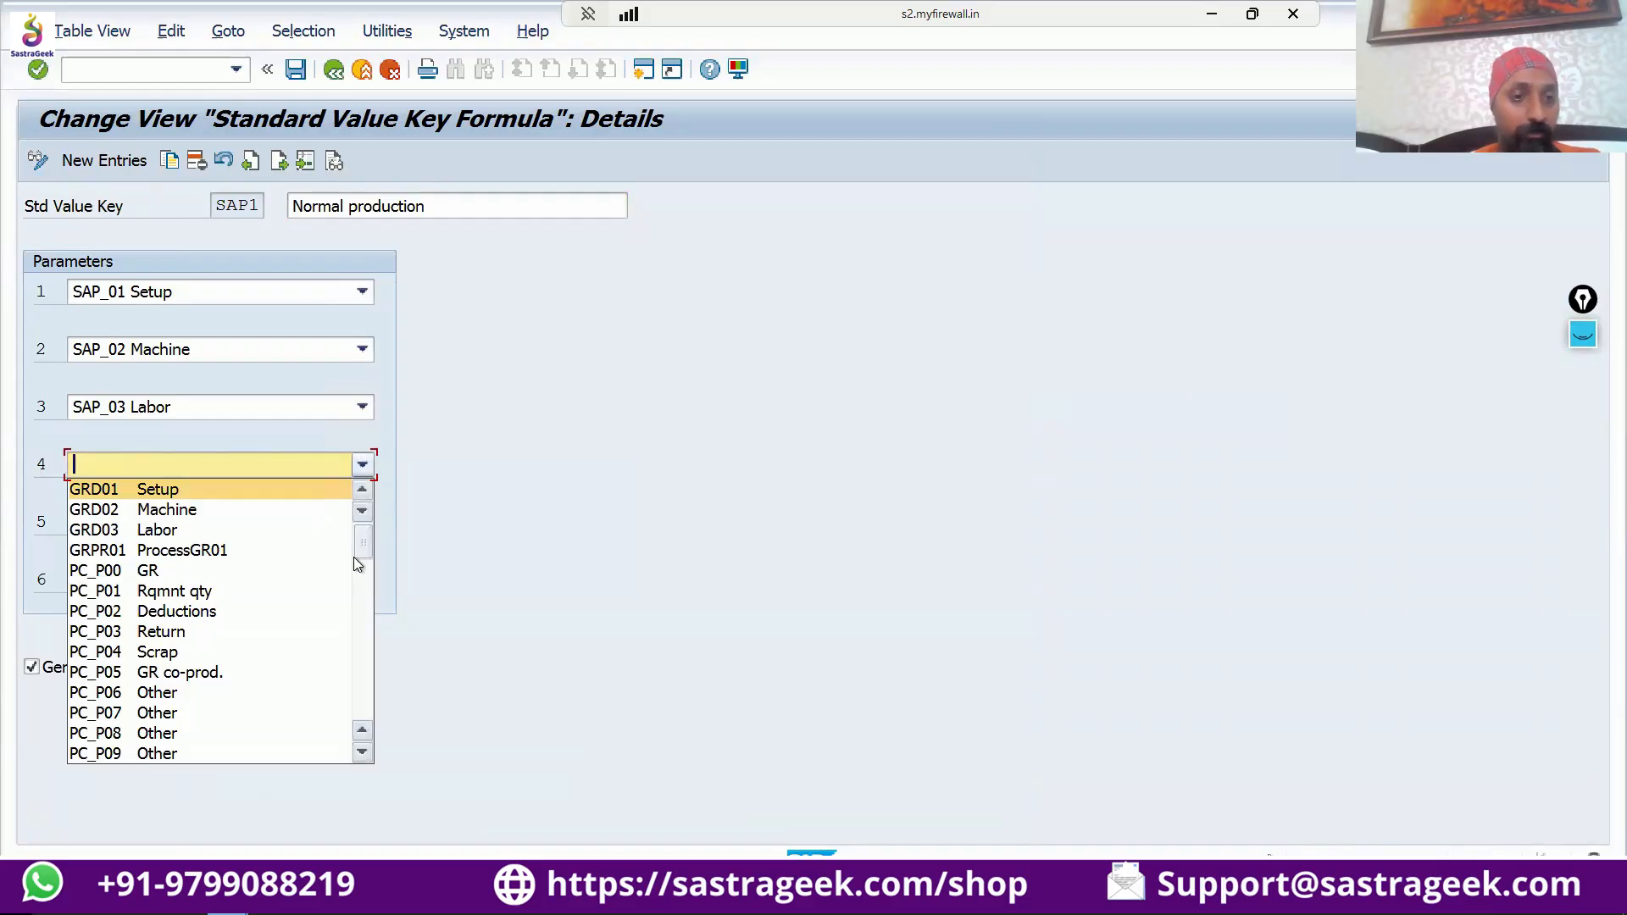
{"action": "scroll", "coordinate": [257, 586], "scroll_direction": "down", "scroll_amount": 3}
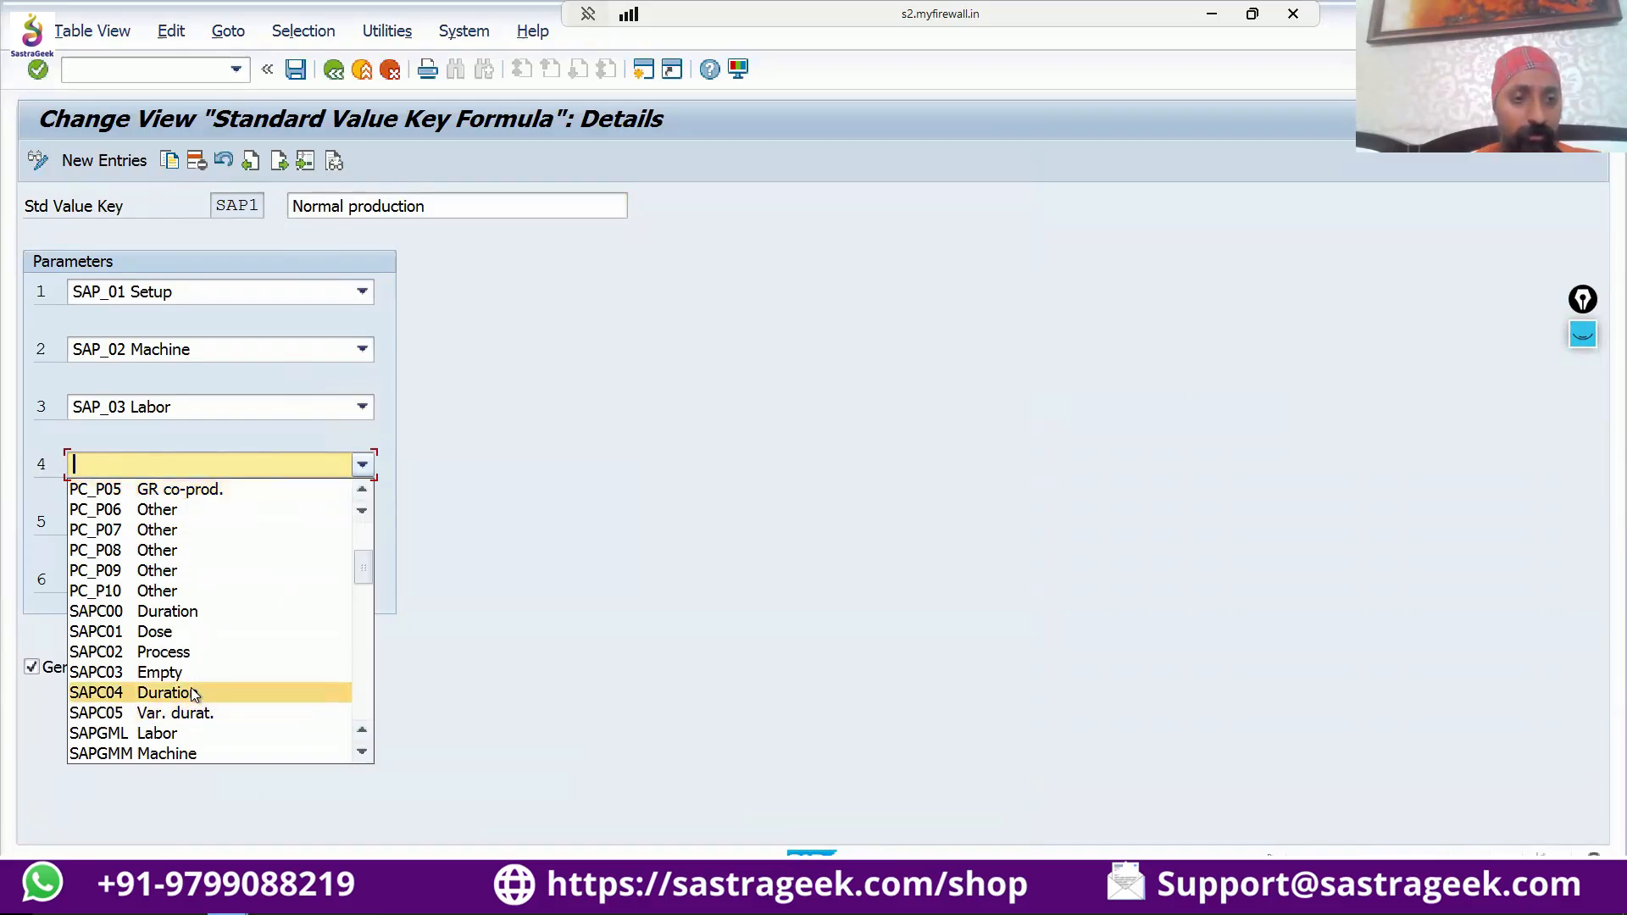
{"action": "scroll", "coordinate": [195, 694], "scroll_direction": "down", "scroll_amount": 2}
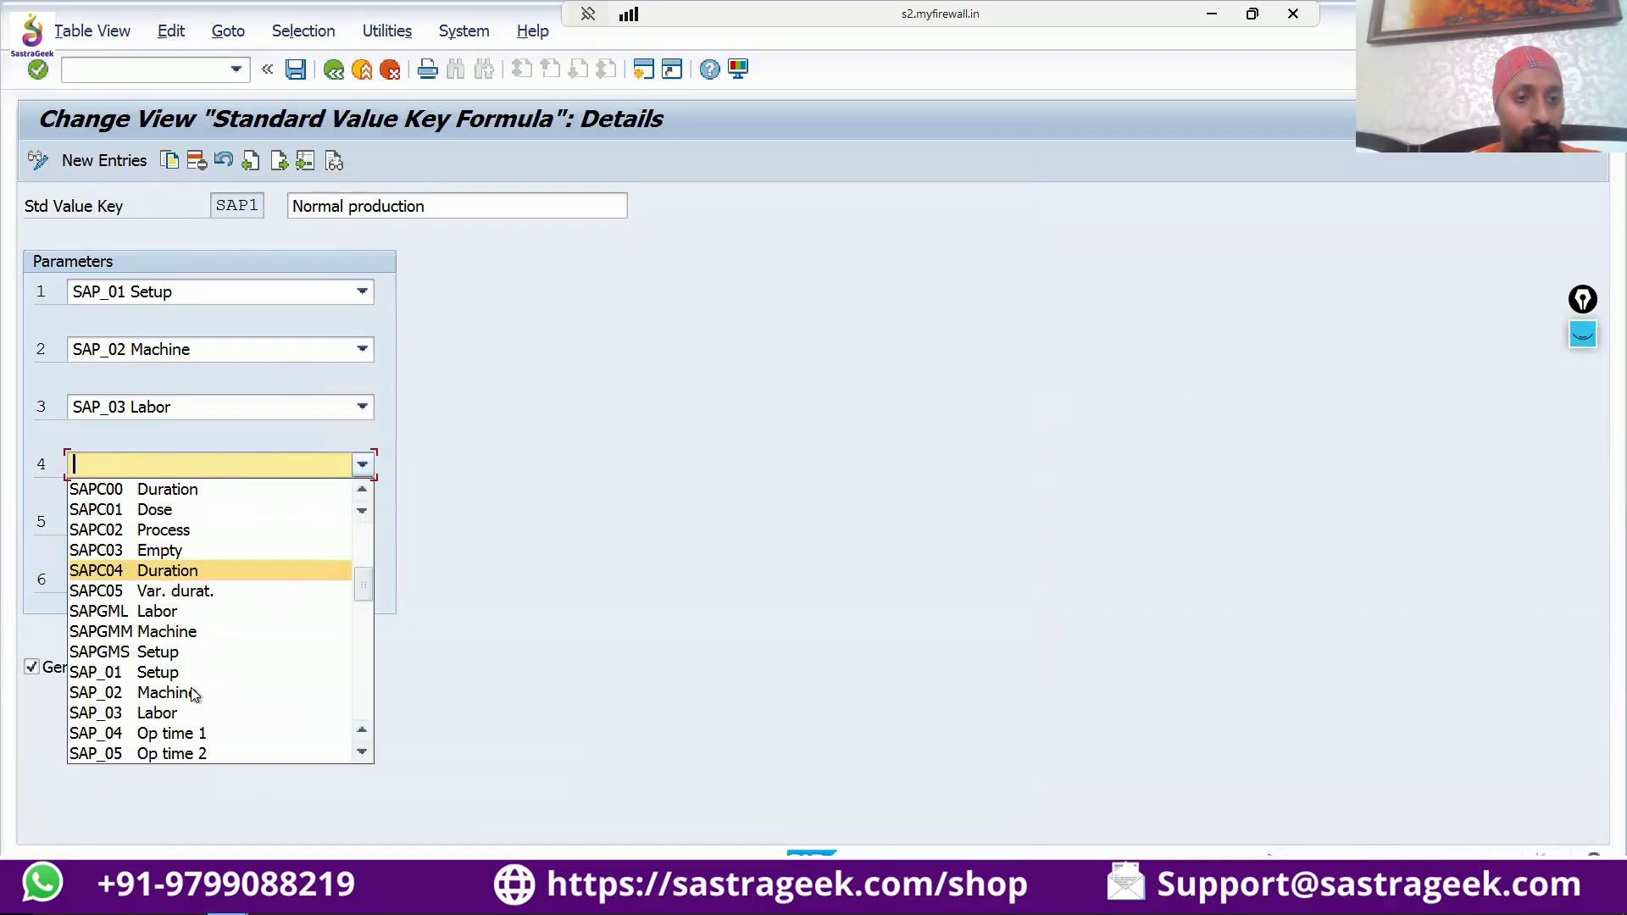
{"action": "scroll", "coordinate": [192, 690], "scroll_direction": "down", "scroll_amount": 2}
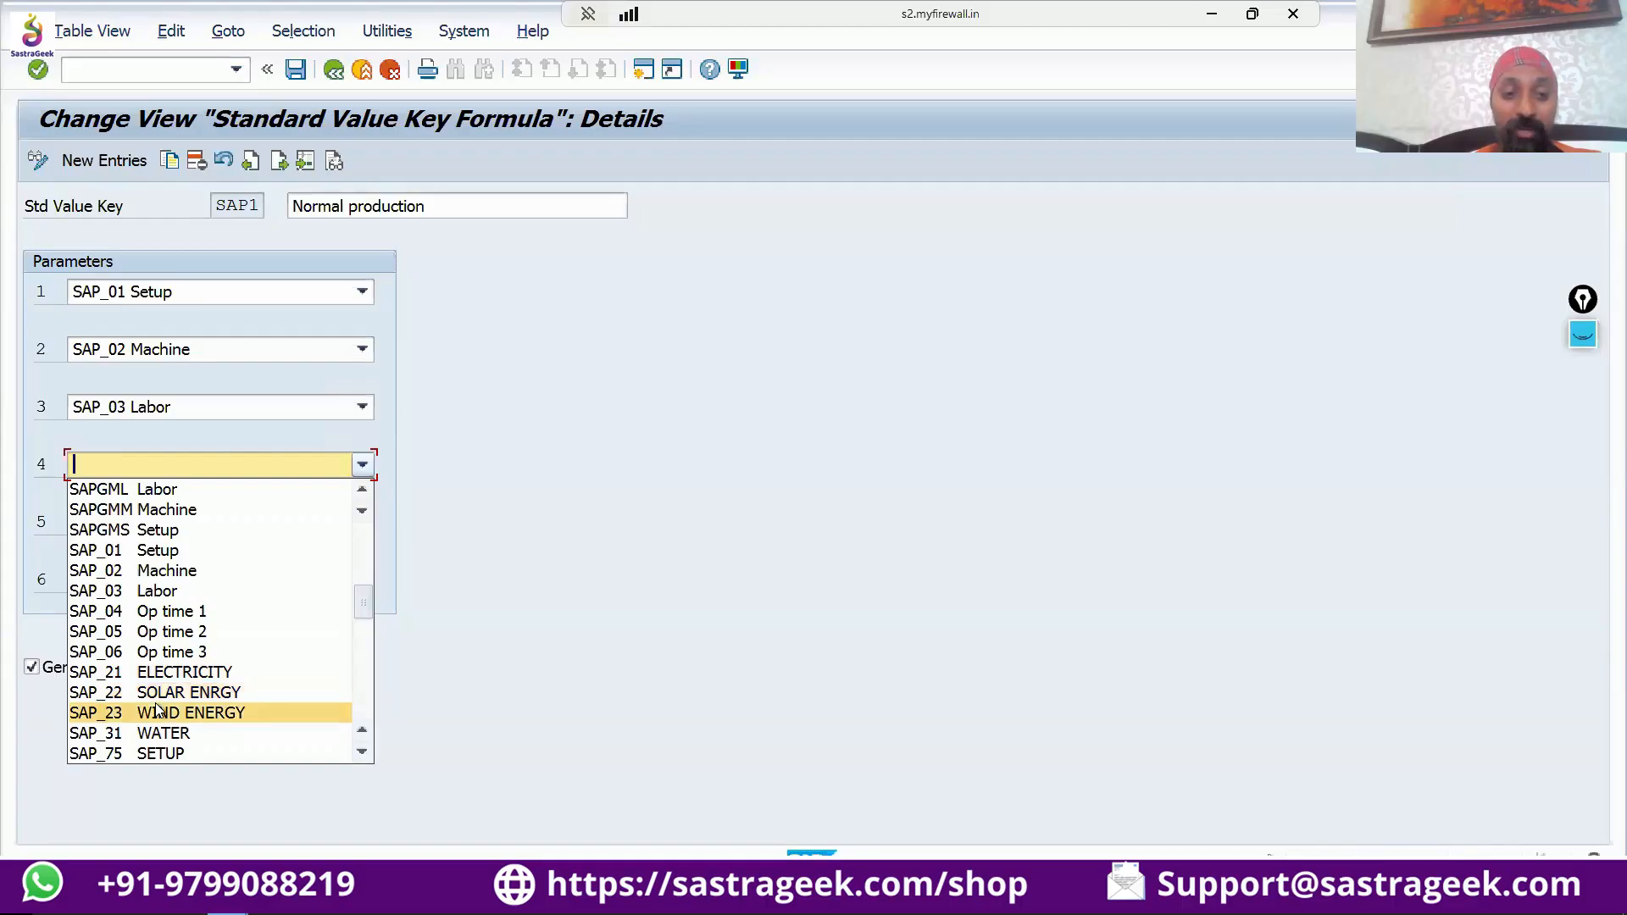
{"action": "scroll", "coordinate": [158, 708], "scroll_direction": "down", "scroll_amount": 1}
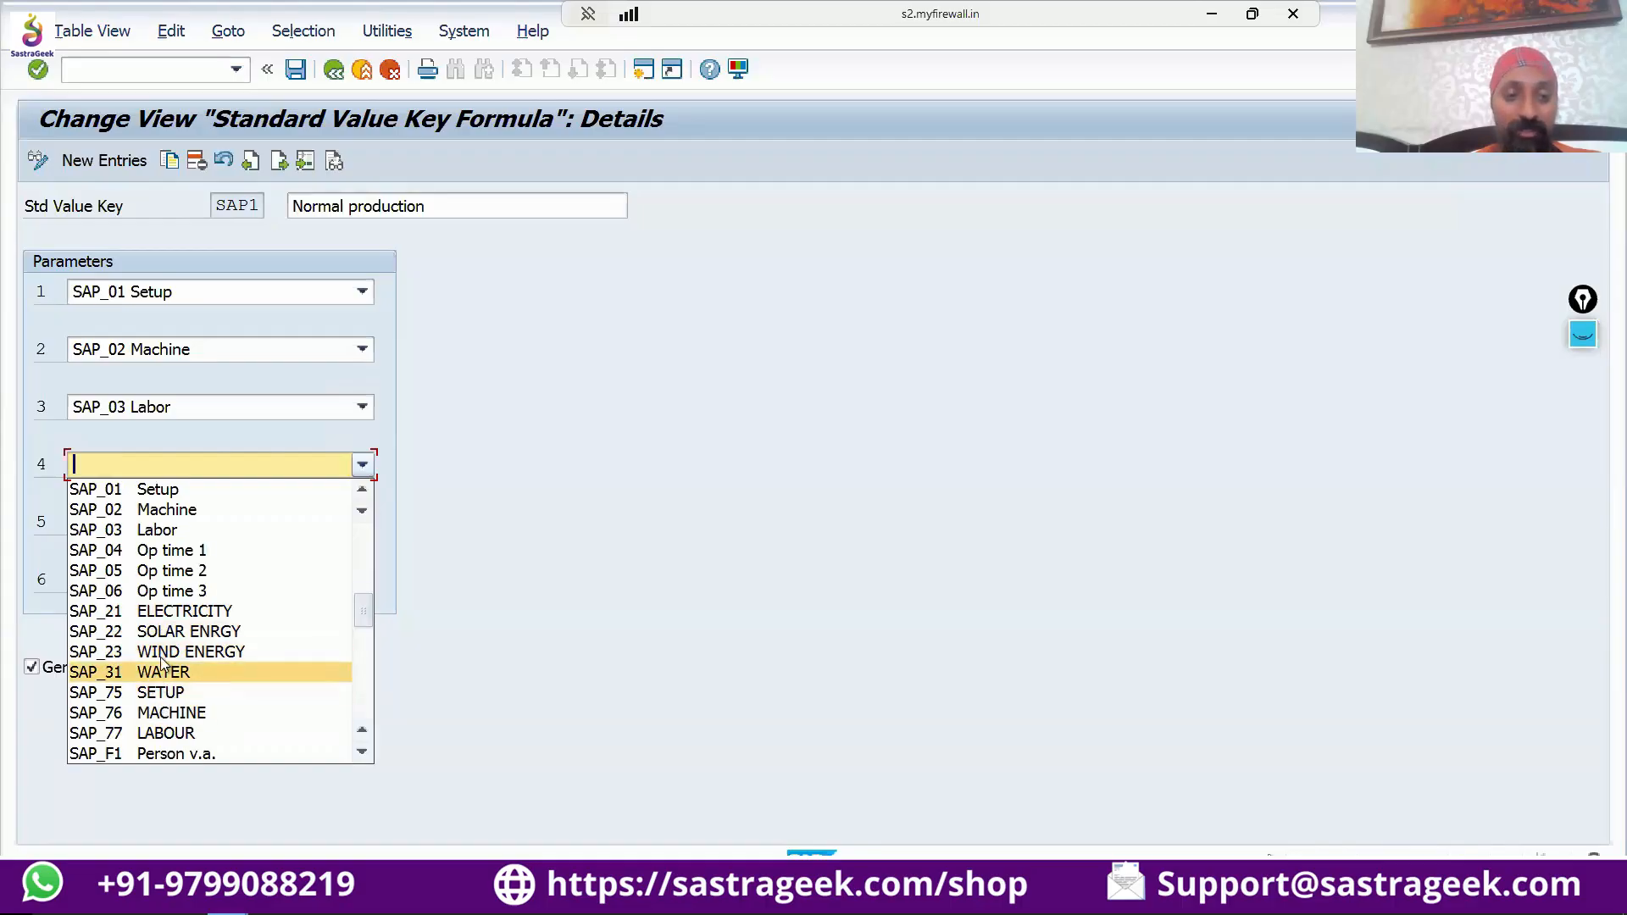
{"action": "scroll", "coordinate": [169, 637], "scroll_direction": "down", "scroll_amount": 2}
{"action": "scroll", "coordinate": [169, 638], "scroll_direction": "down", "scroll_amount": 1}
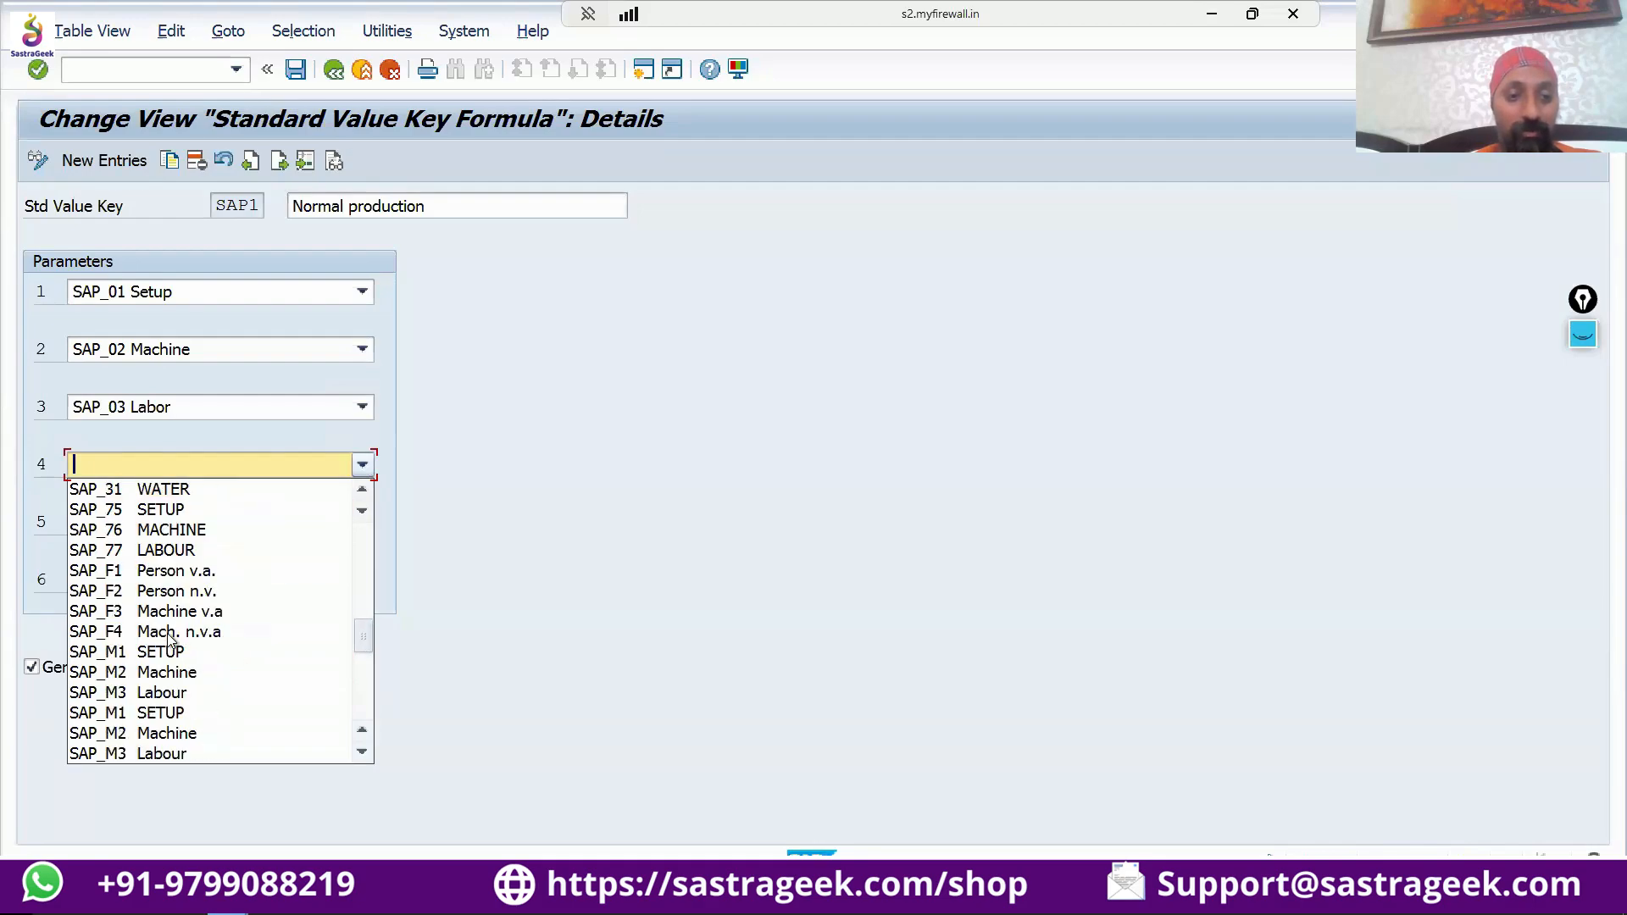
{"action": "scroll", "coordinate": [169, 637], "scroll_direction": "up", "scroll_amount": 4}
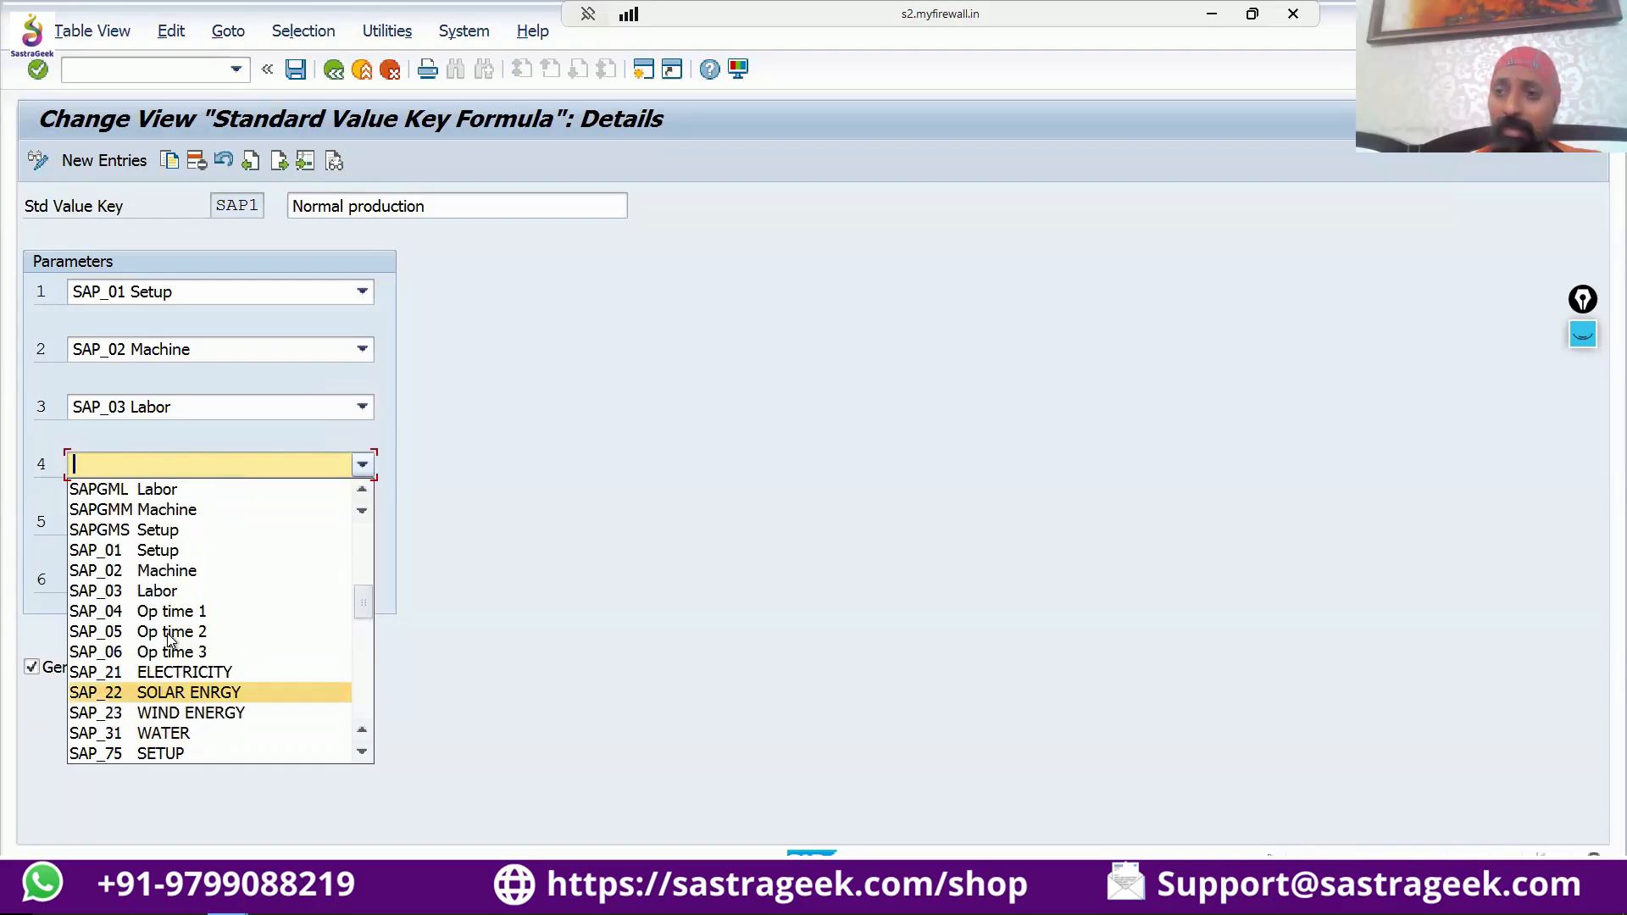
{"action": "scroll", "coordinate": [170, 640], "scroll_direction": "up", "scroll_amount": 1}
{"action": "scroll", "coordinate": [168, 640], "scroll_direction": "down", "scroll_amount": 2}
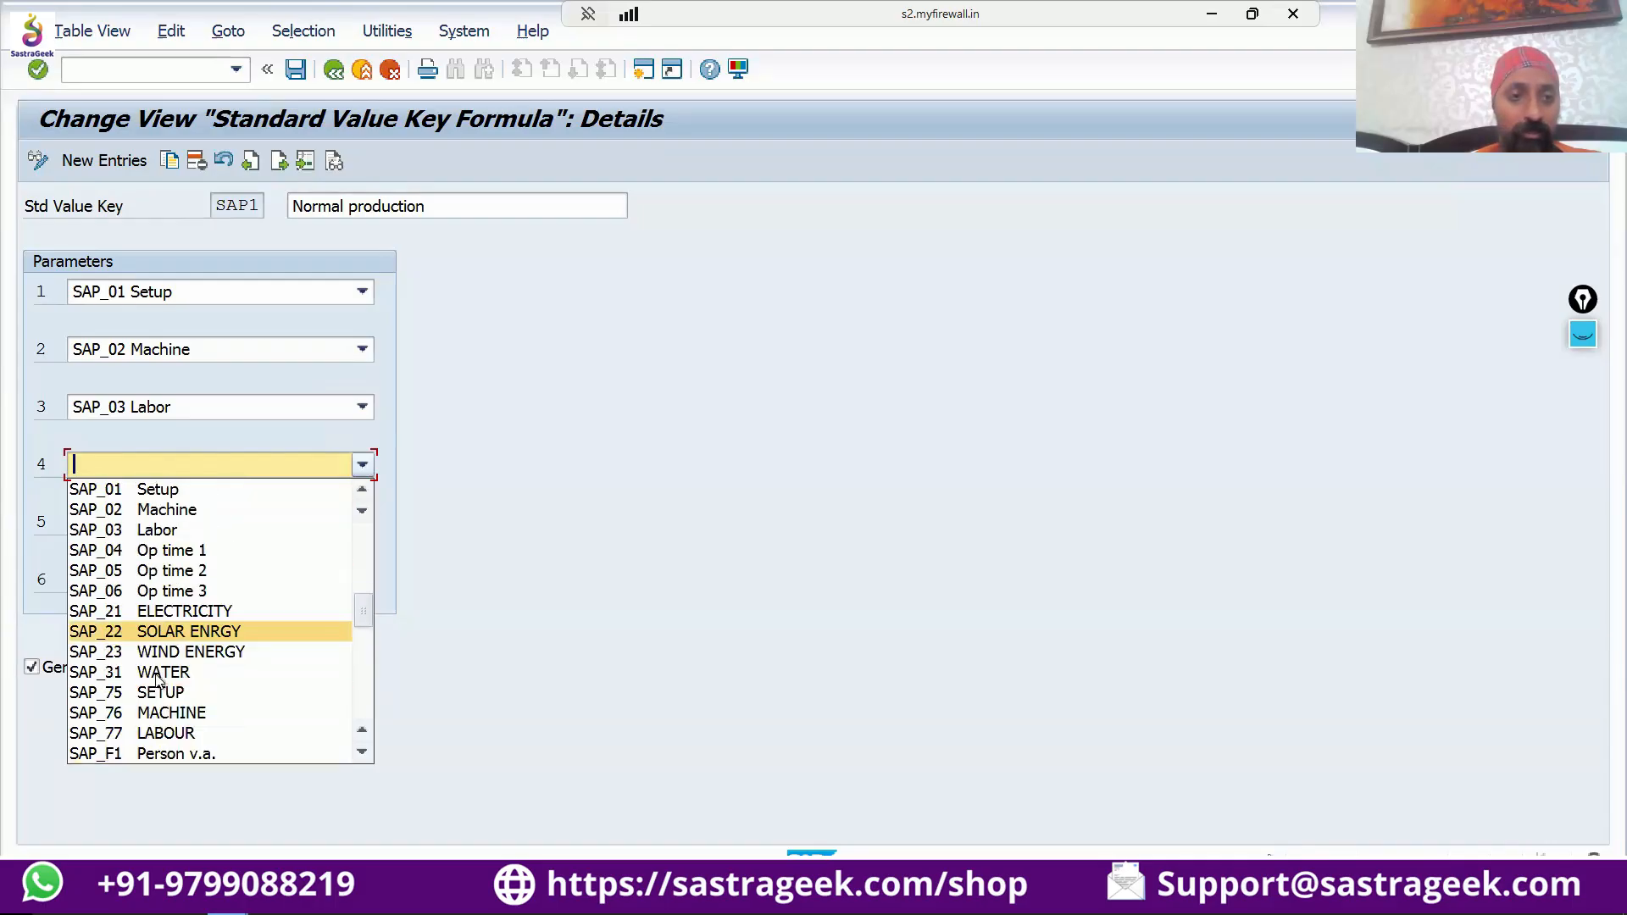
{"action": "left_click", "coordinate": [512, 480]}
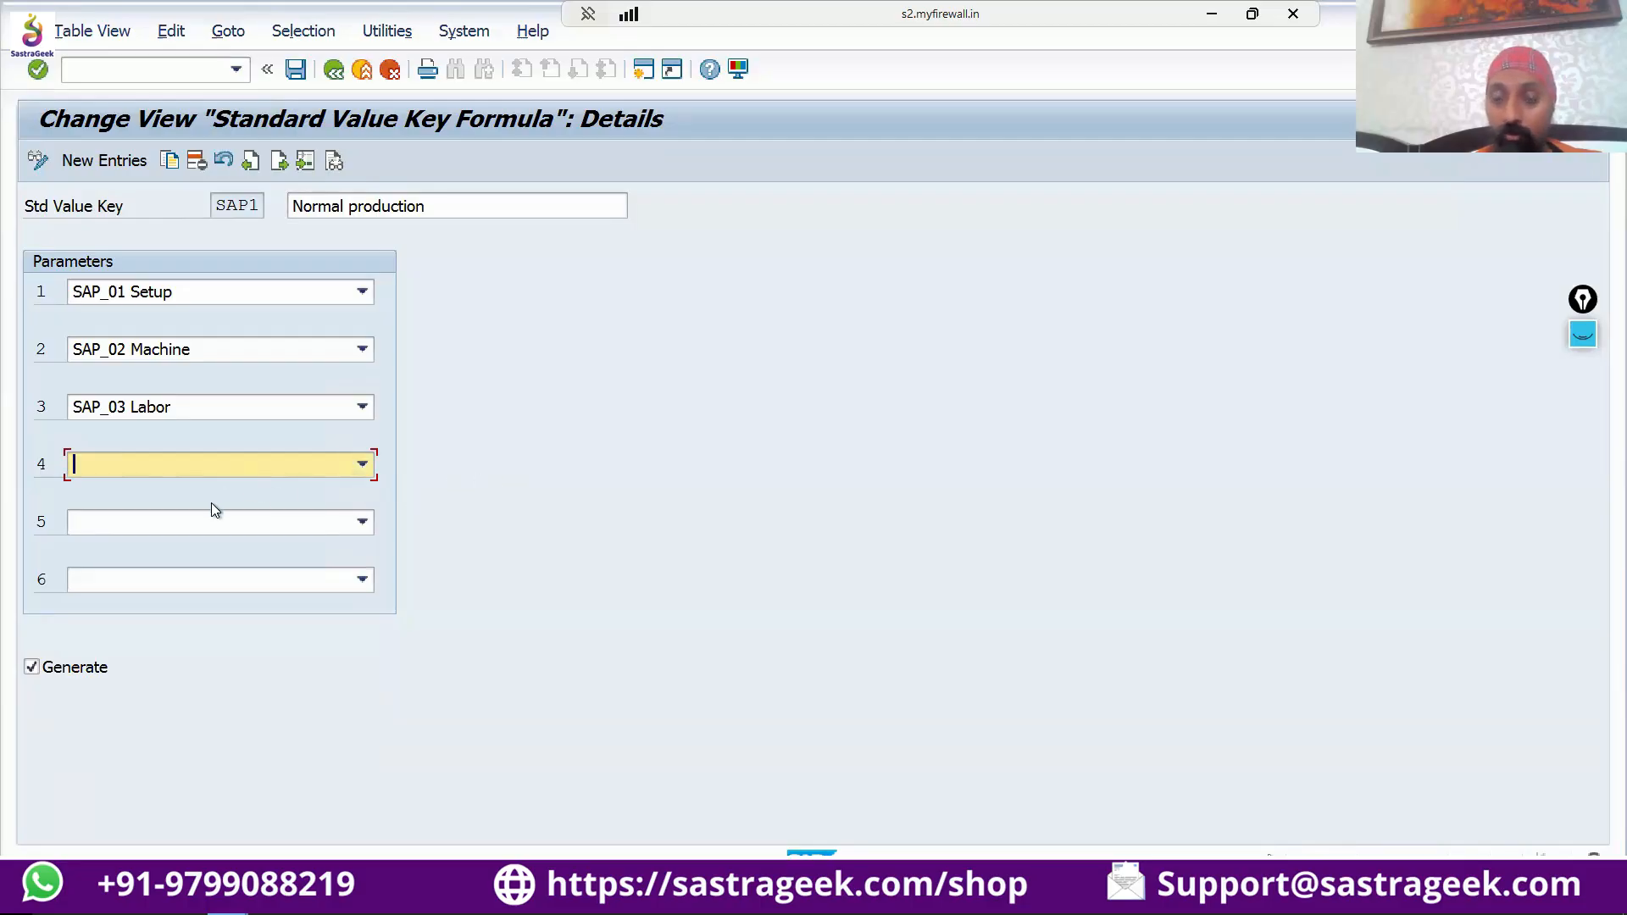
Leave the standard value key customizing and open the Define Parameters activity under Work Center, General Data, Standard Value.
{"action": "left_click", "coordinate": [336, 71]}
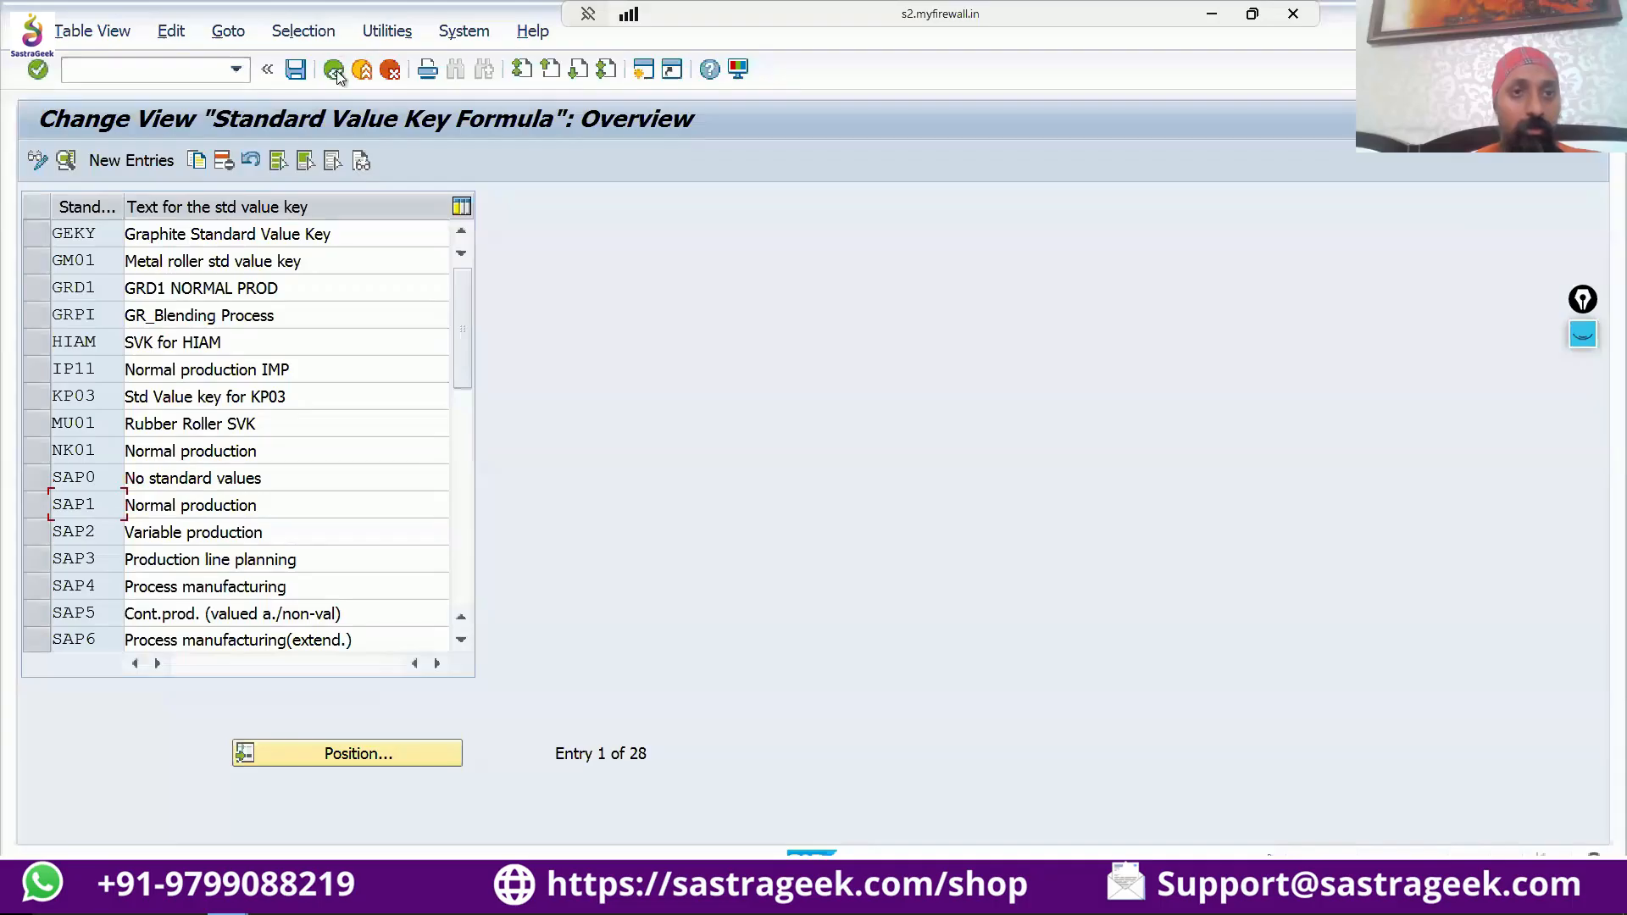
{"action": "left_click", "coordinate": [335, 71]}
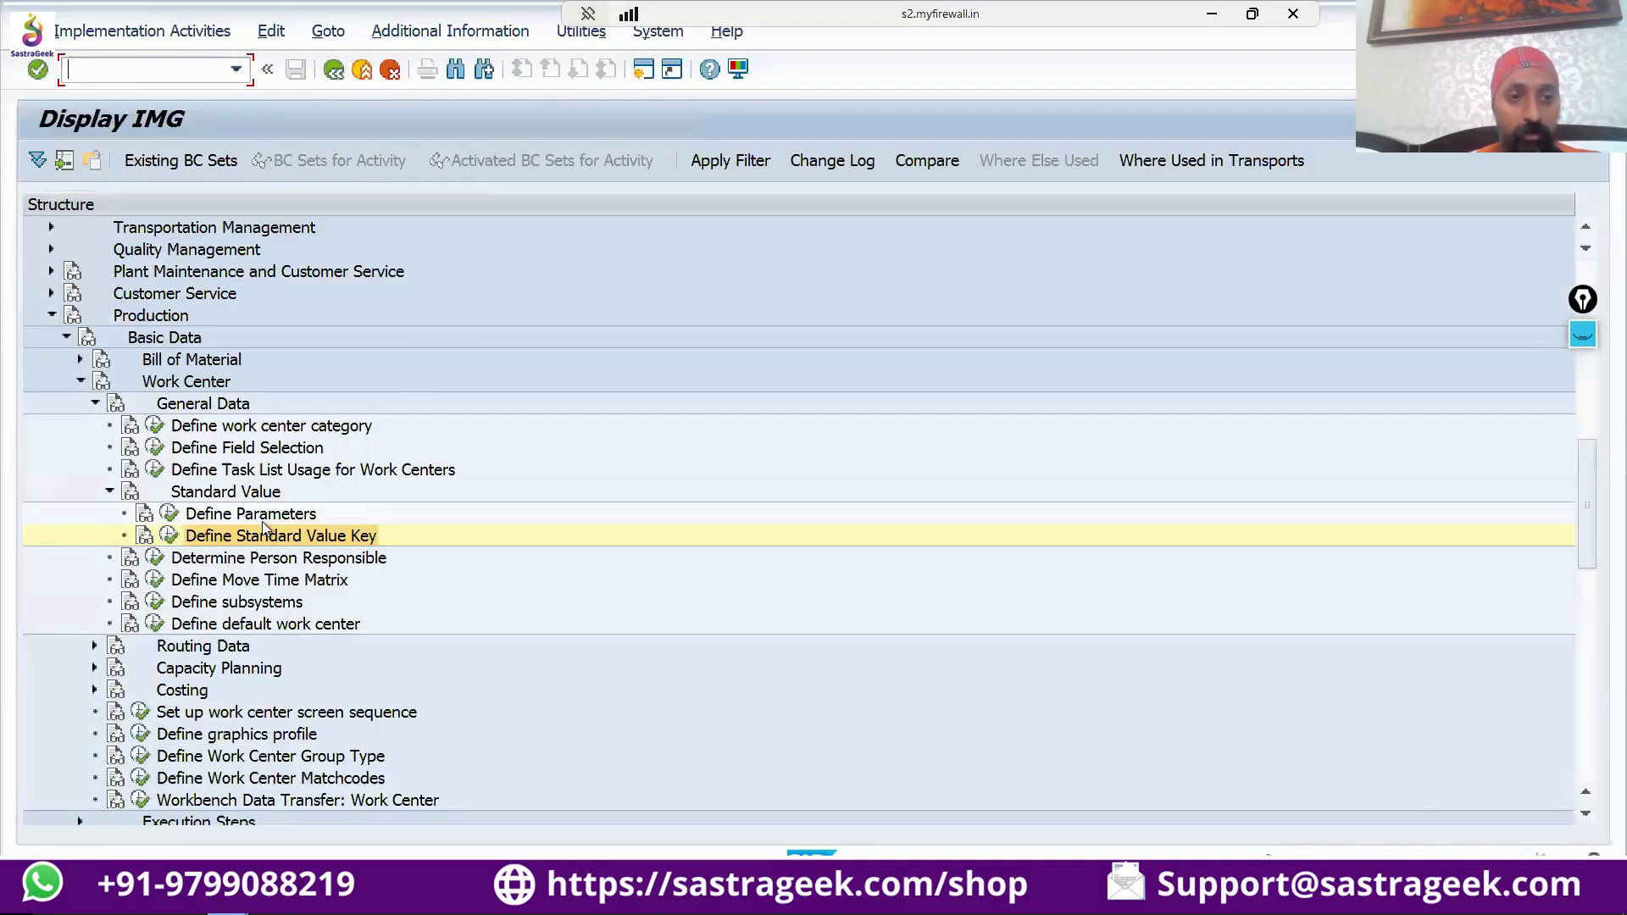
{"action": "left_click", "coordinate": [265, 516]}
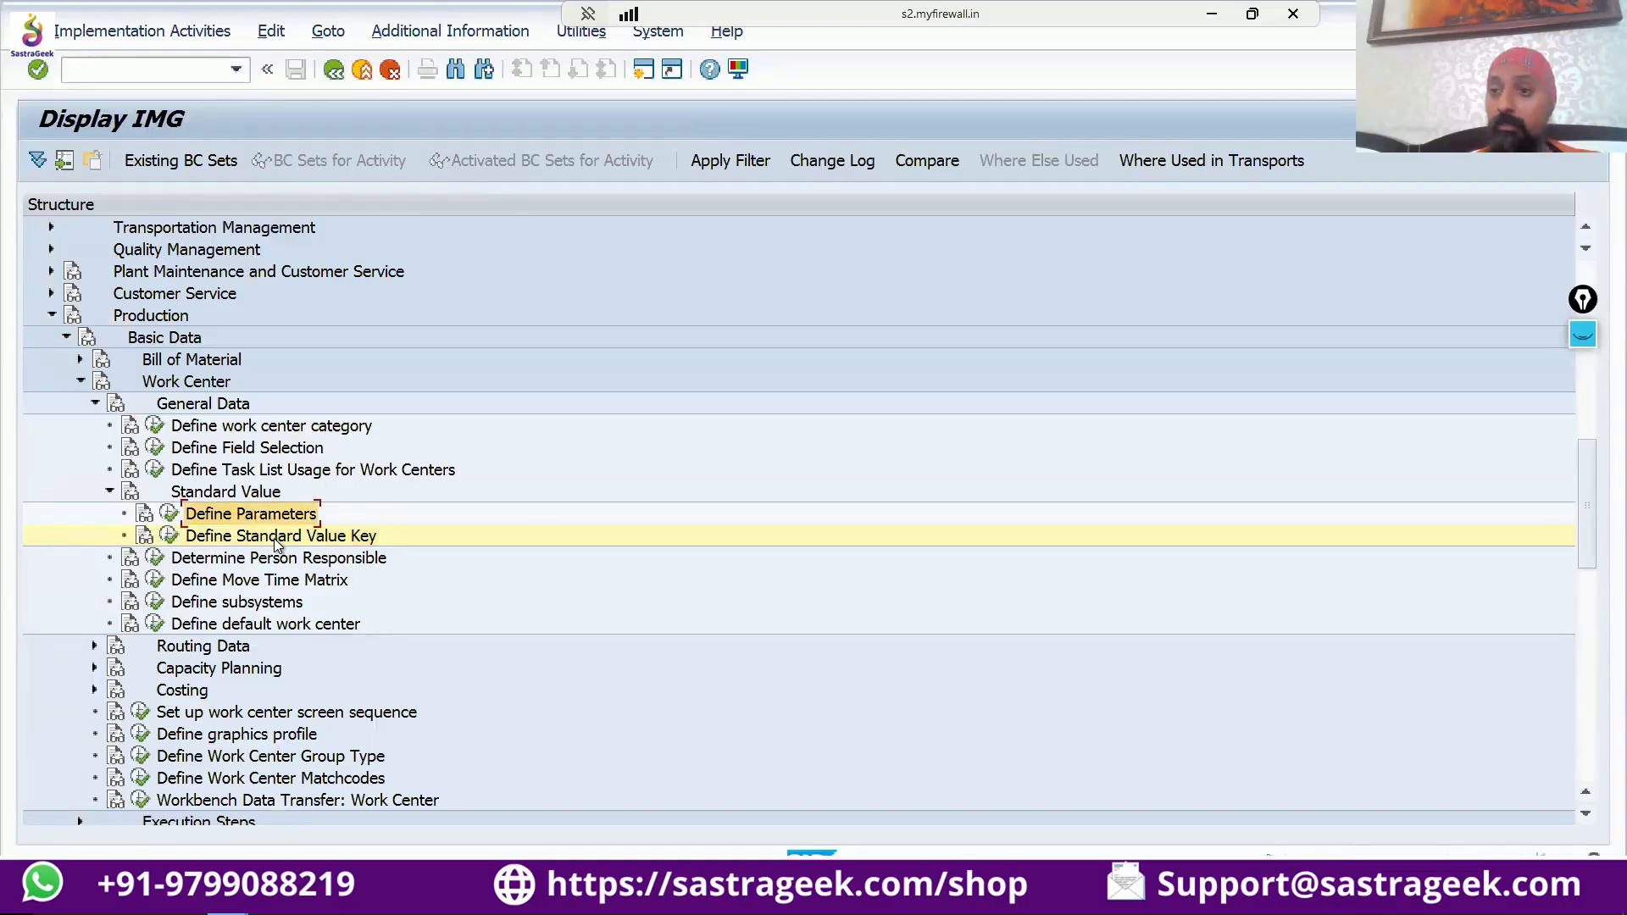
{"action": "left_click", "coordinate": [170, 514]}
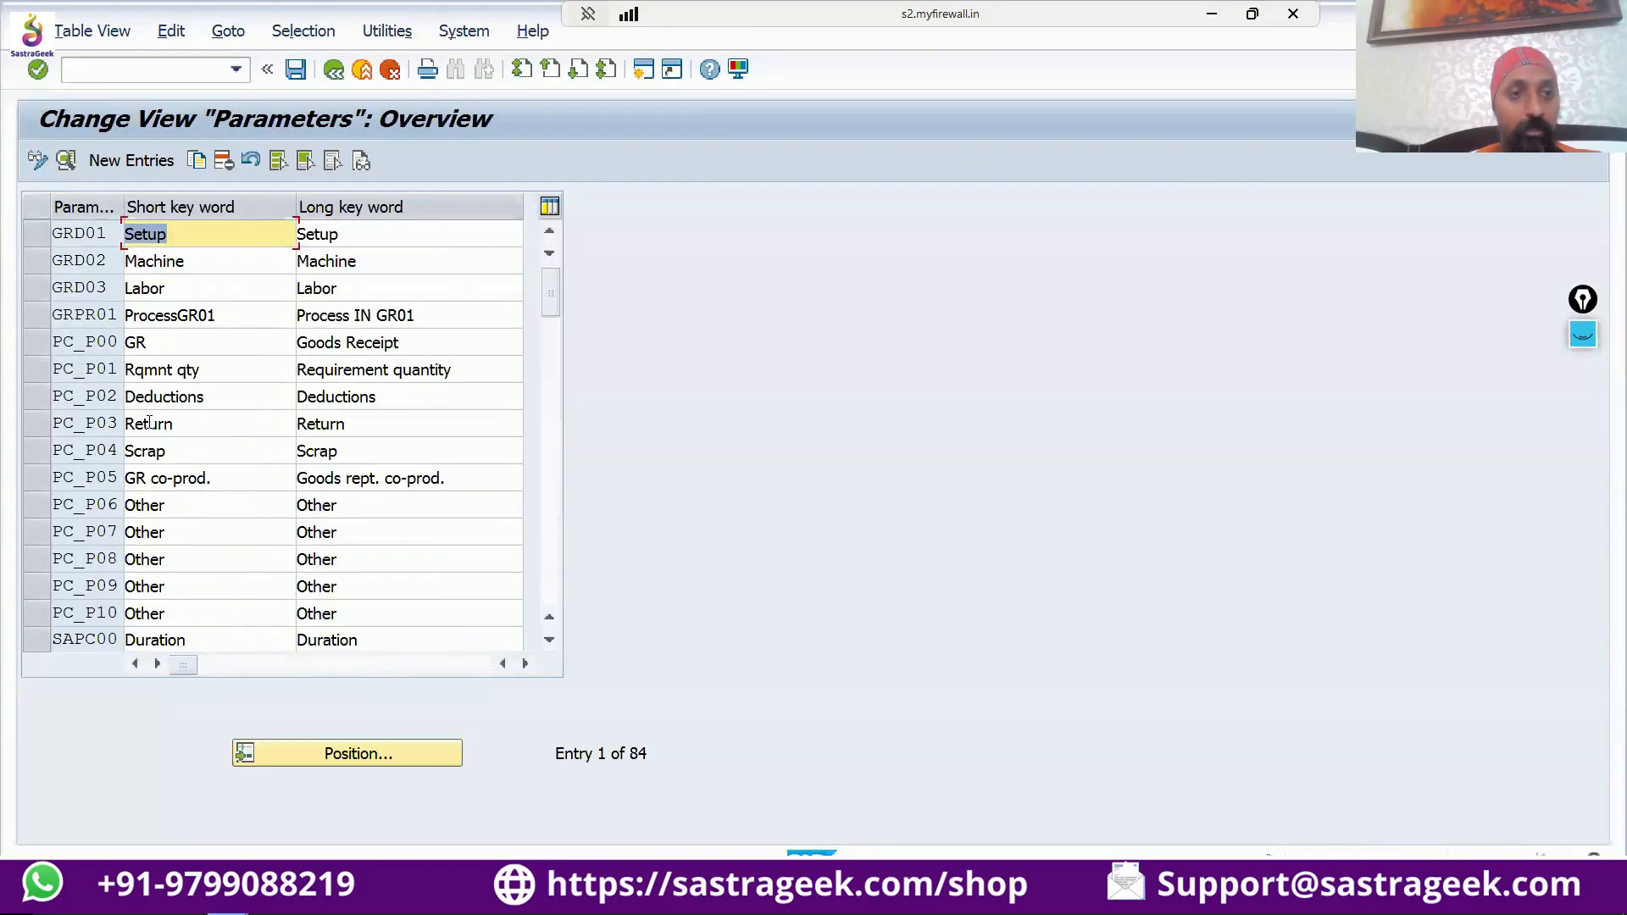
Find parameter SAP_21 ELECTRICITY, examine its dimension and standard value unit in the details, and return to the overview.
{"action": "scroll", "coordinate": [148, 421], "scroll_direction": "down", "scroll_amount": 2}
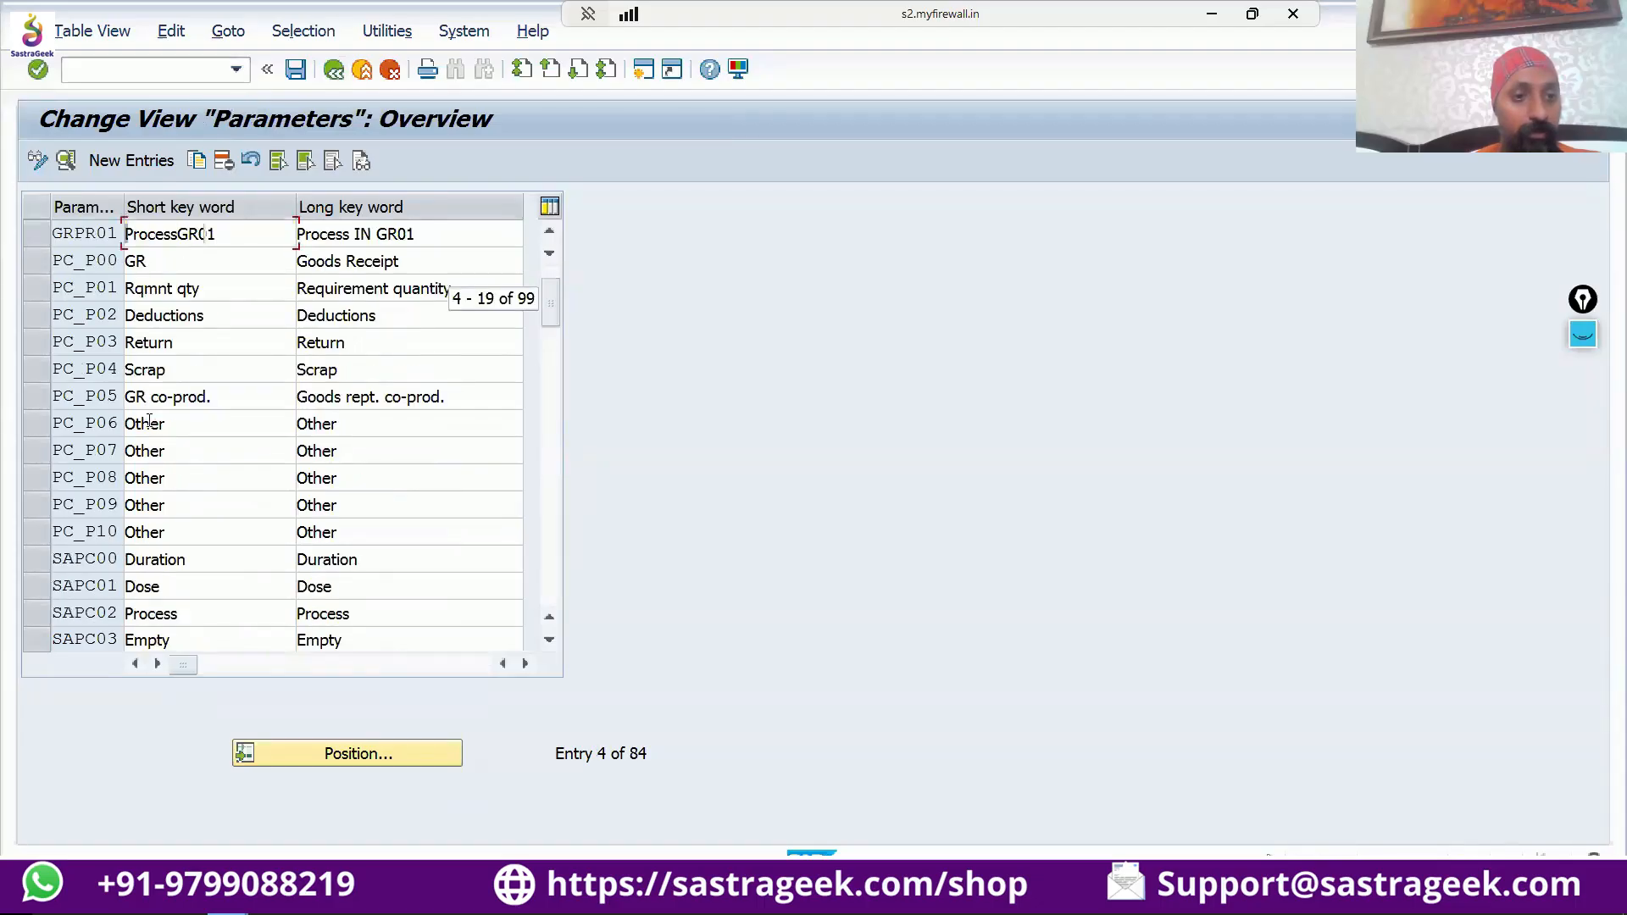
{"action": "scroll", "coordinate": [149, 421], "scroll_direction": "down", "scroll_amount": 7}
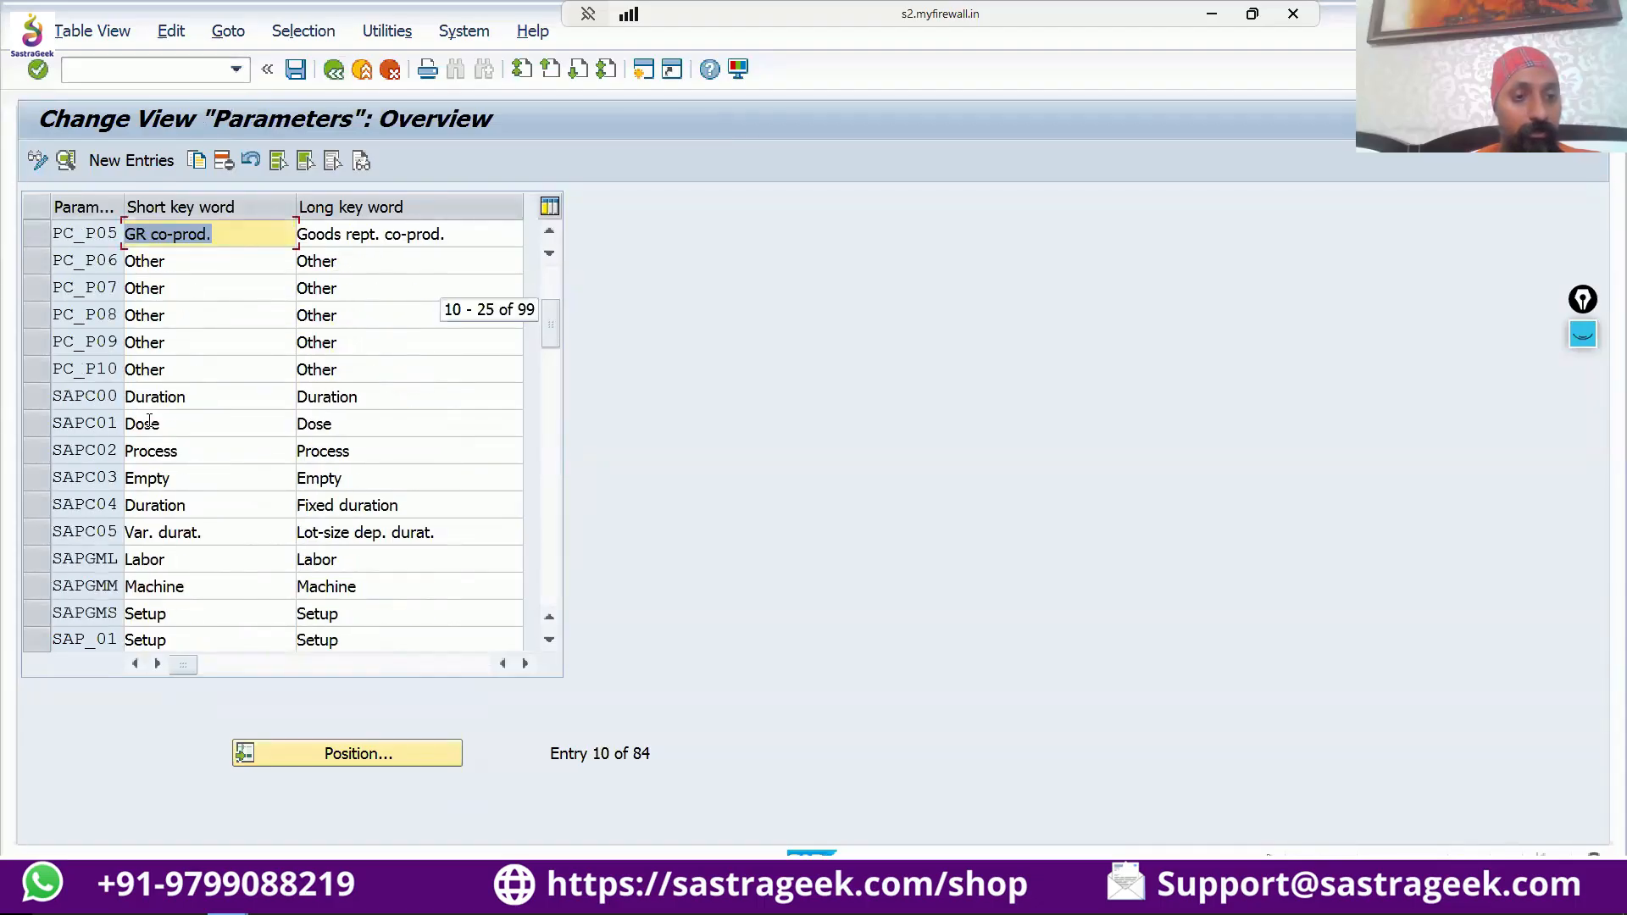
{"action": "scroll", "coordinate": [148, 421], "scroll_direction": "down", "scroll_amount": 2}
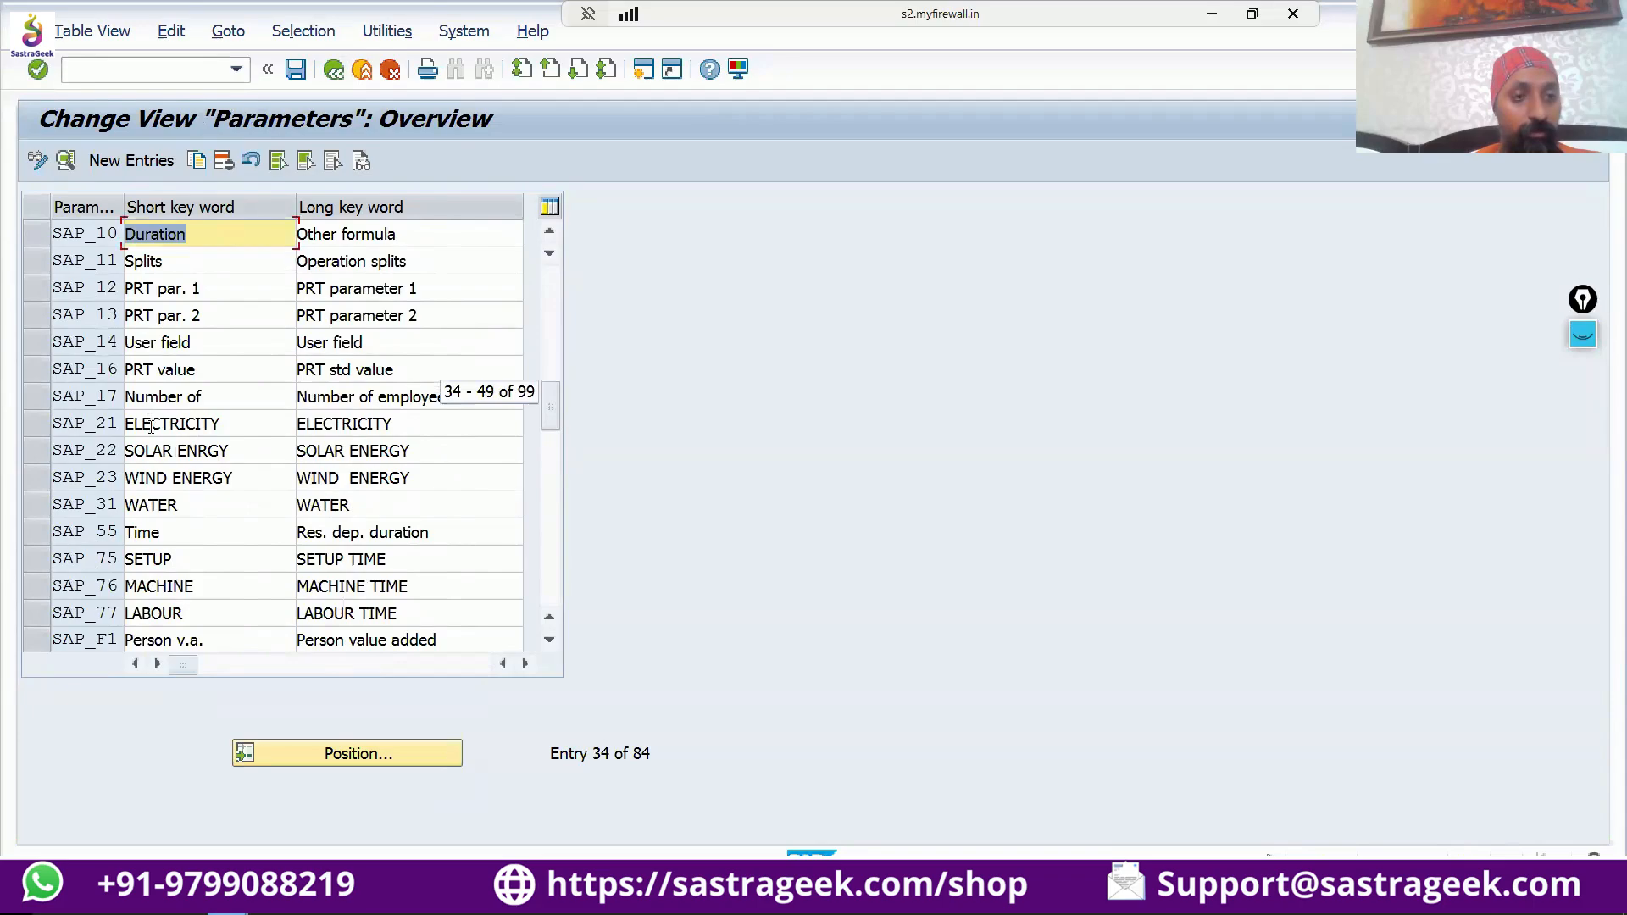
{"action": "double_click", "coordinate": [88, 427]}
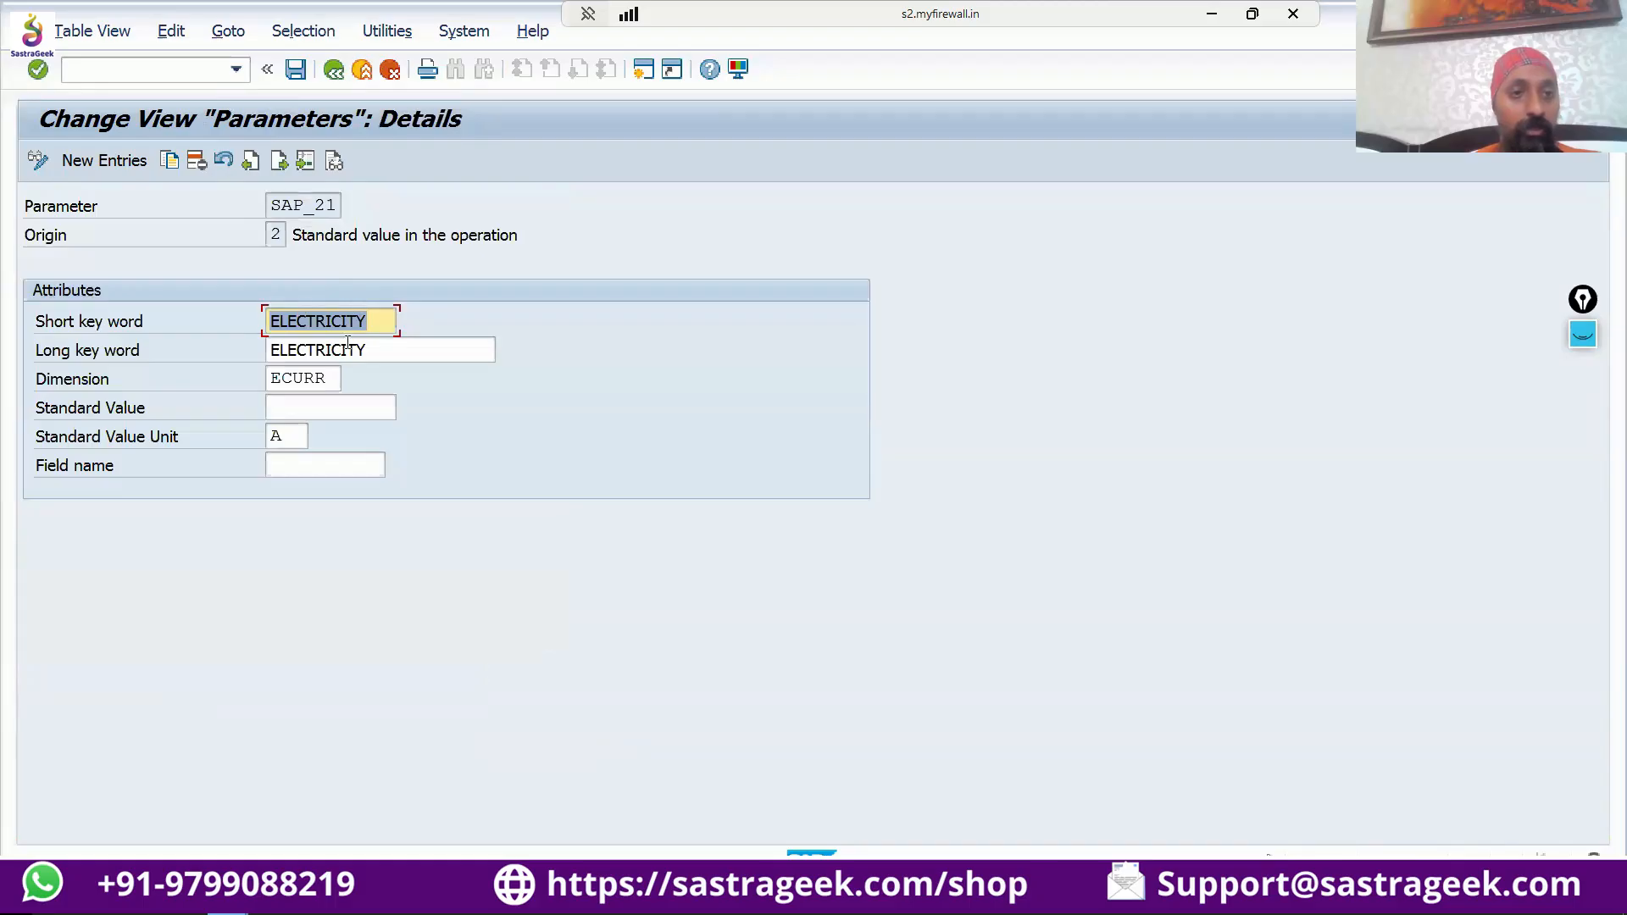
{"action": "left_click", "coordinate": [315, 379]}
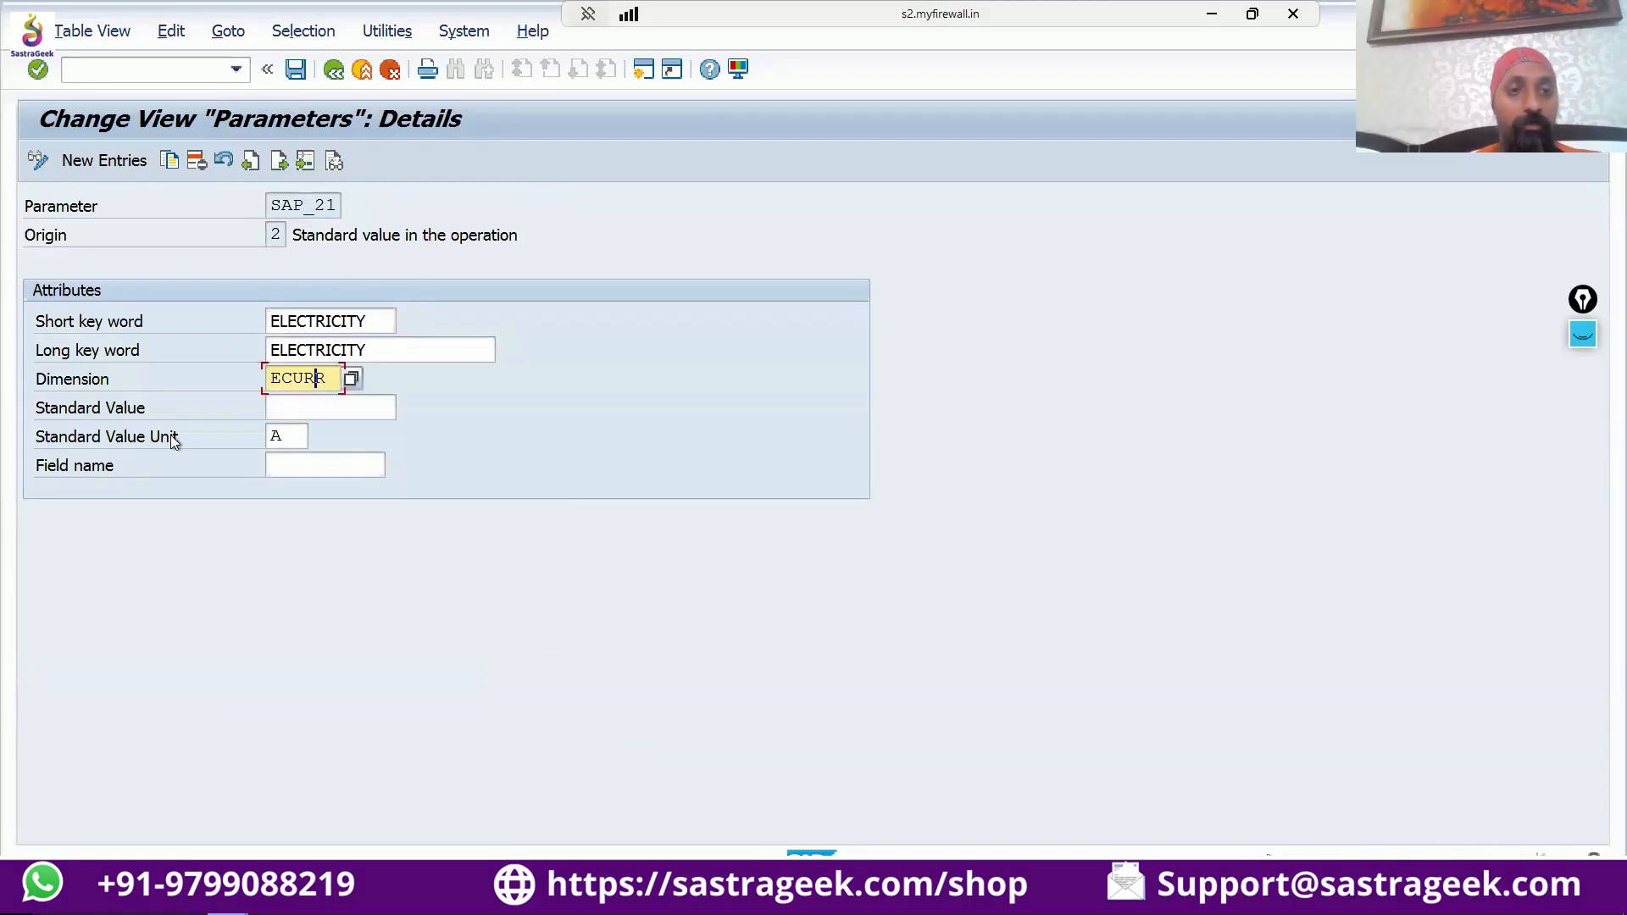
{"action": "left_click", "coordinate": [283, 436]}
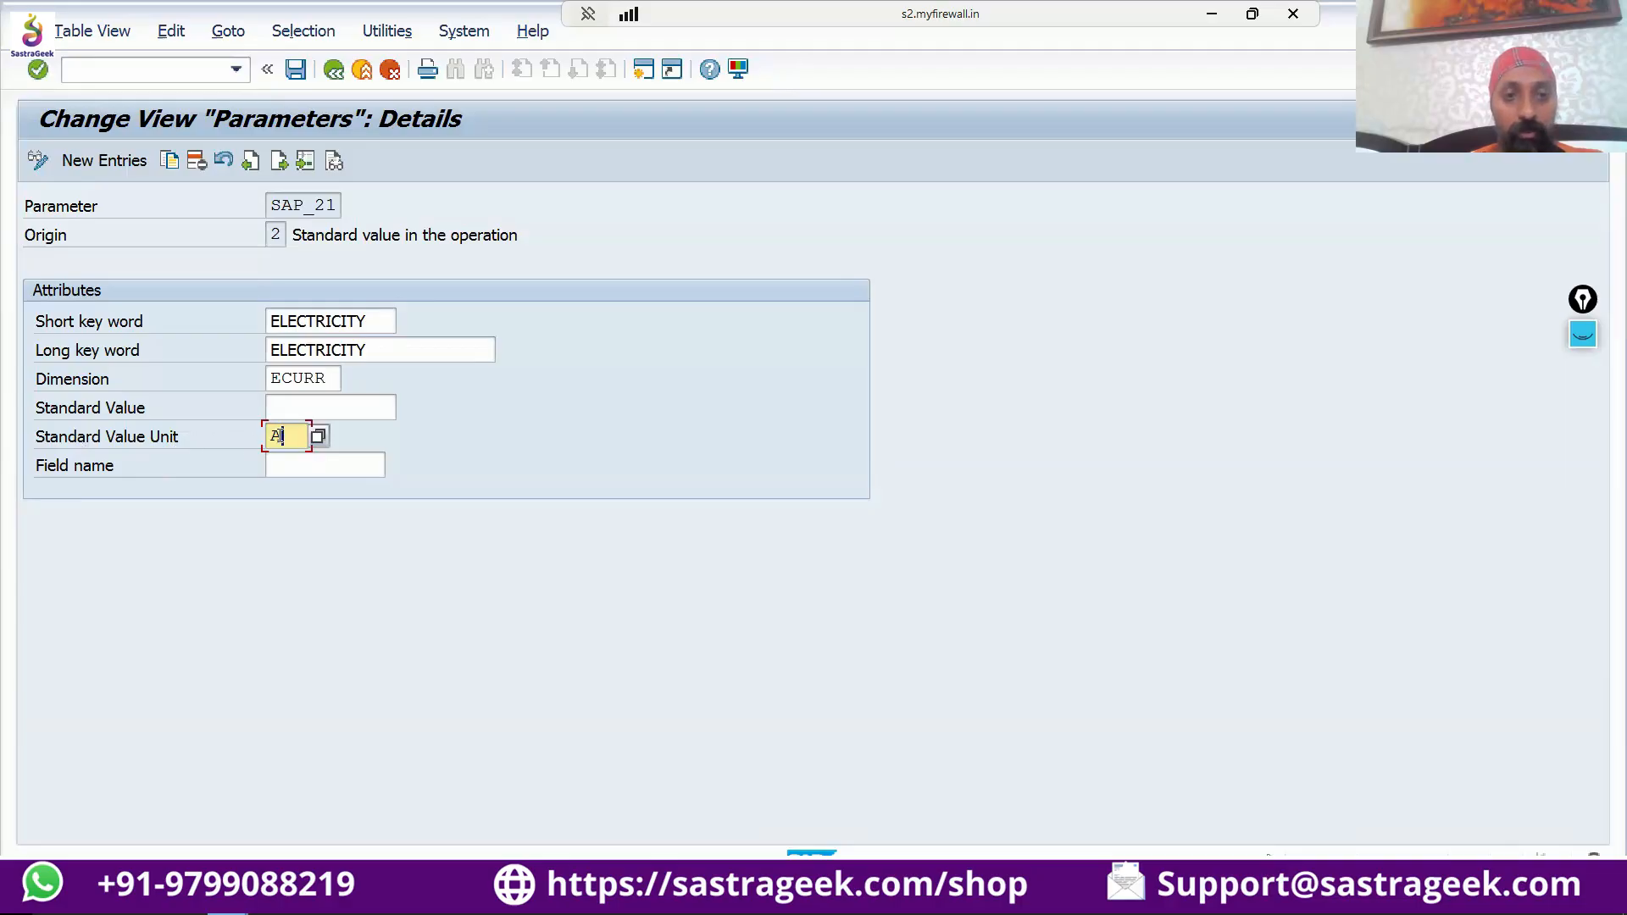
{"action": "left_click", "coordinate": [333, 71]}
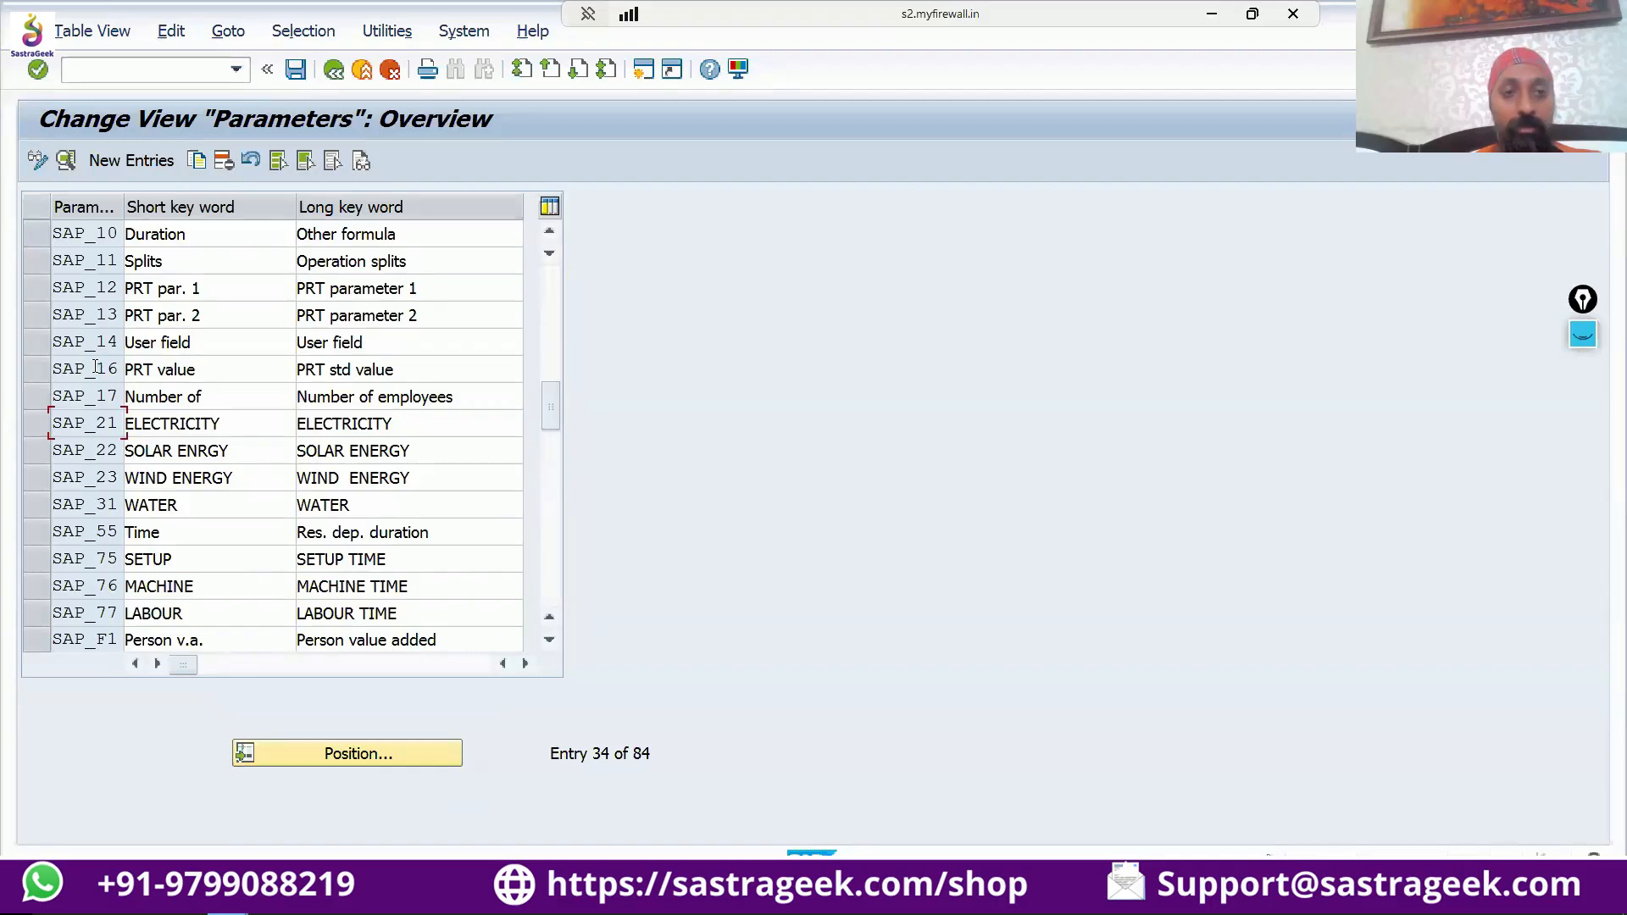
Open the details of parameter SAP_16, highlight its field name and field description, and return to the parameter overview.
{"action": "double_click", "coordinate": [160, 369]}
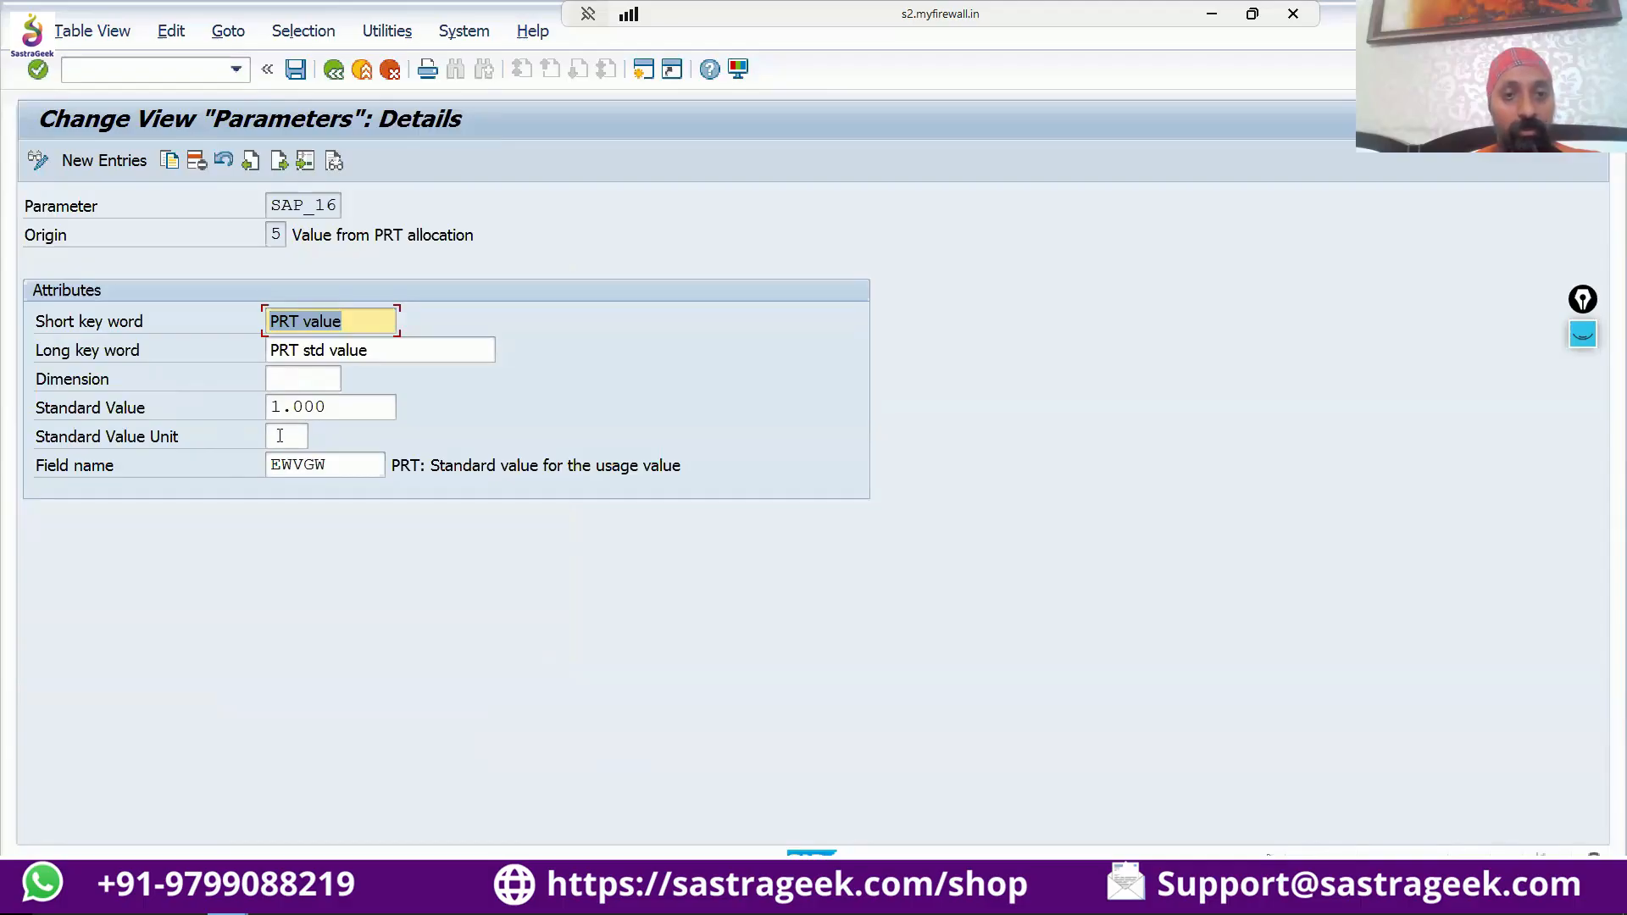
{"action": "left_click_drag", "start_coordinate": [328, 464], "coordinate": [245, 458]}
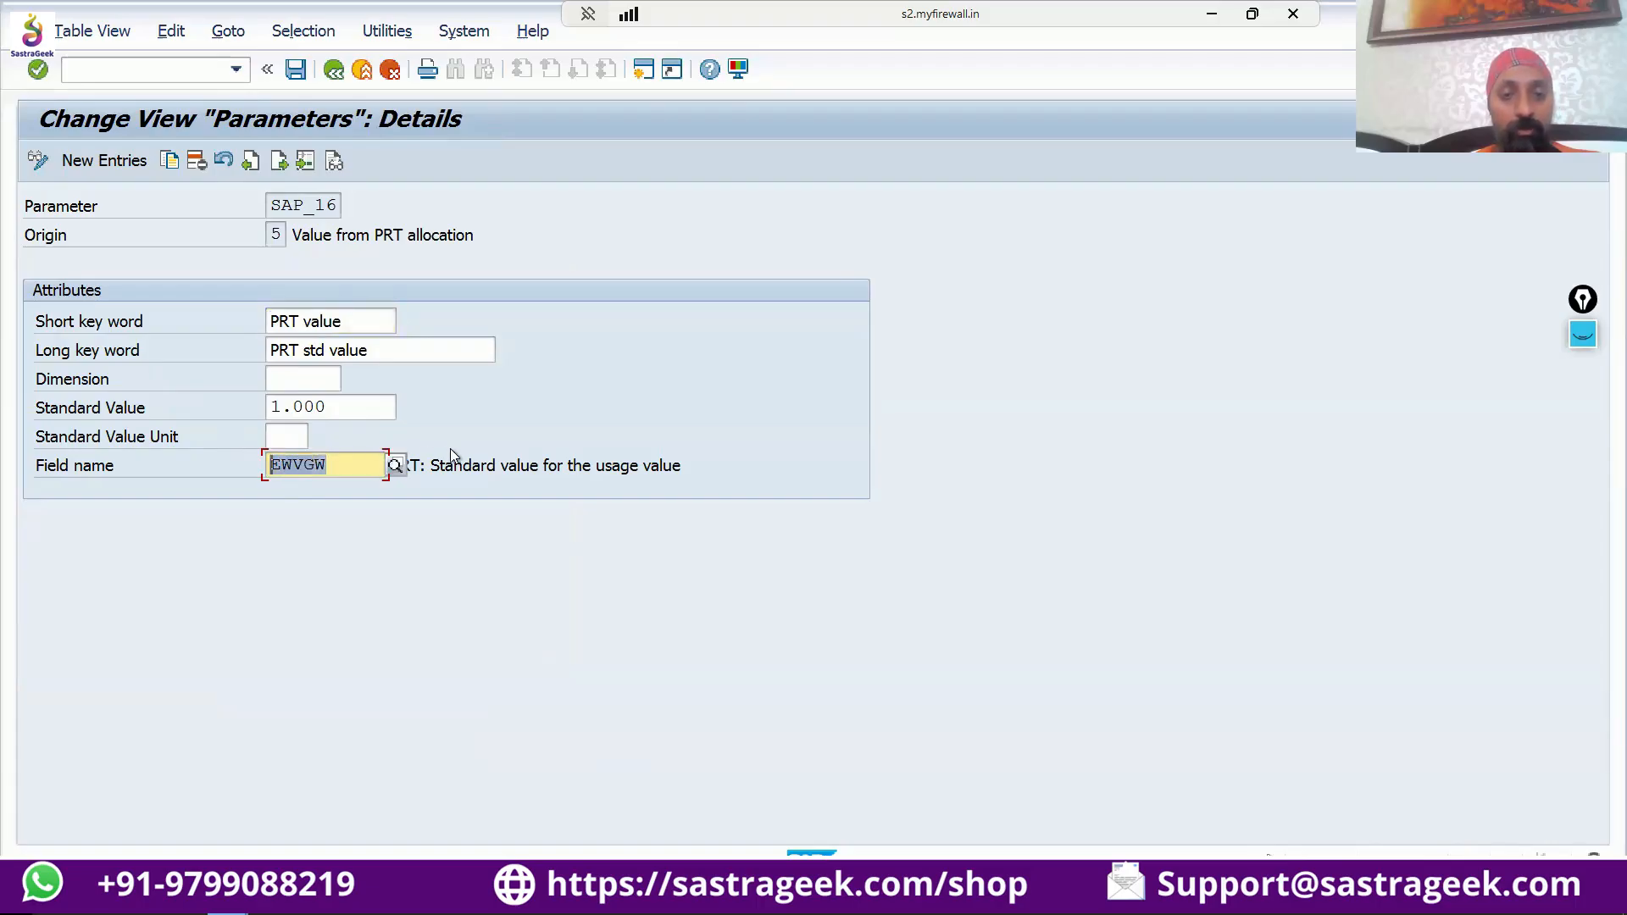
{"action": "left_click", "coordinate": [446, 463]}
{"action": "left_click_drag", "start_coordinate": [439, 472], "coordinate": [698, 480]}
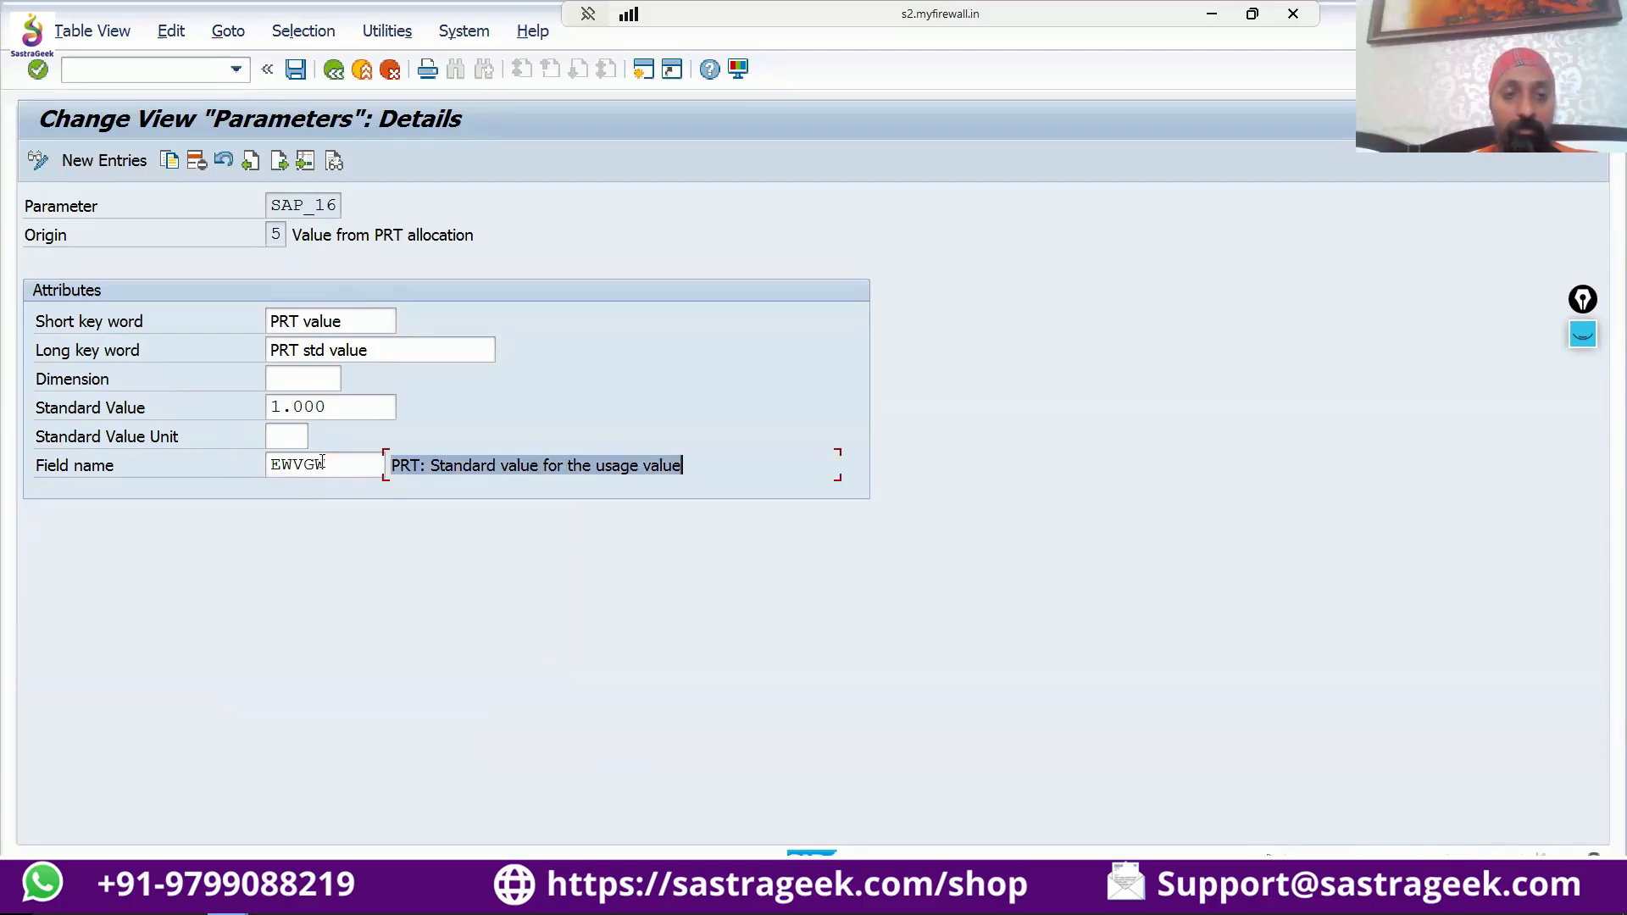
{"action": "left_click_drag", "start_coordinate": [326, 463], "coordinate": [264, 458]}
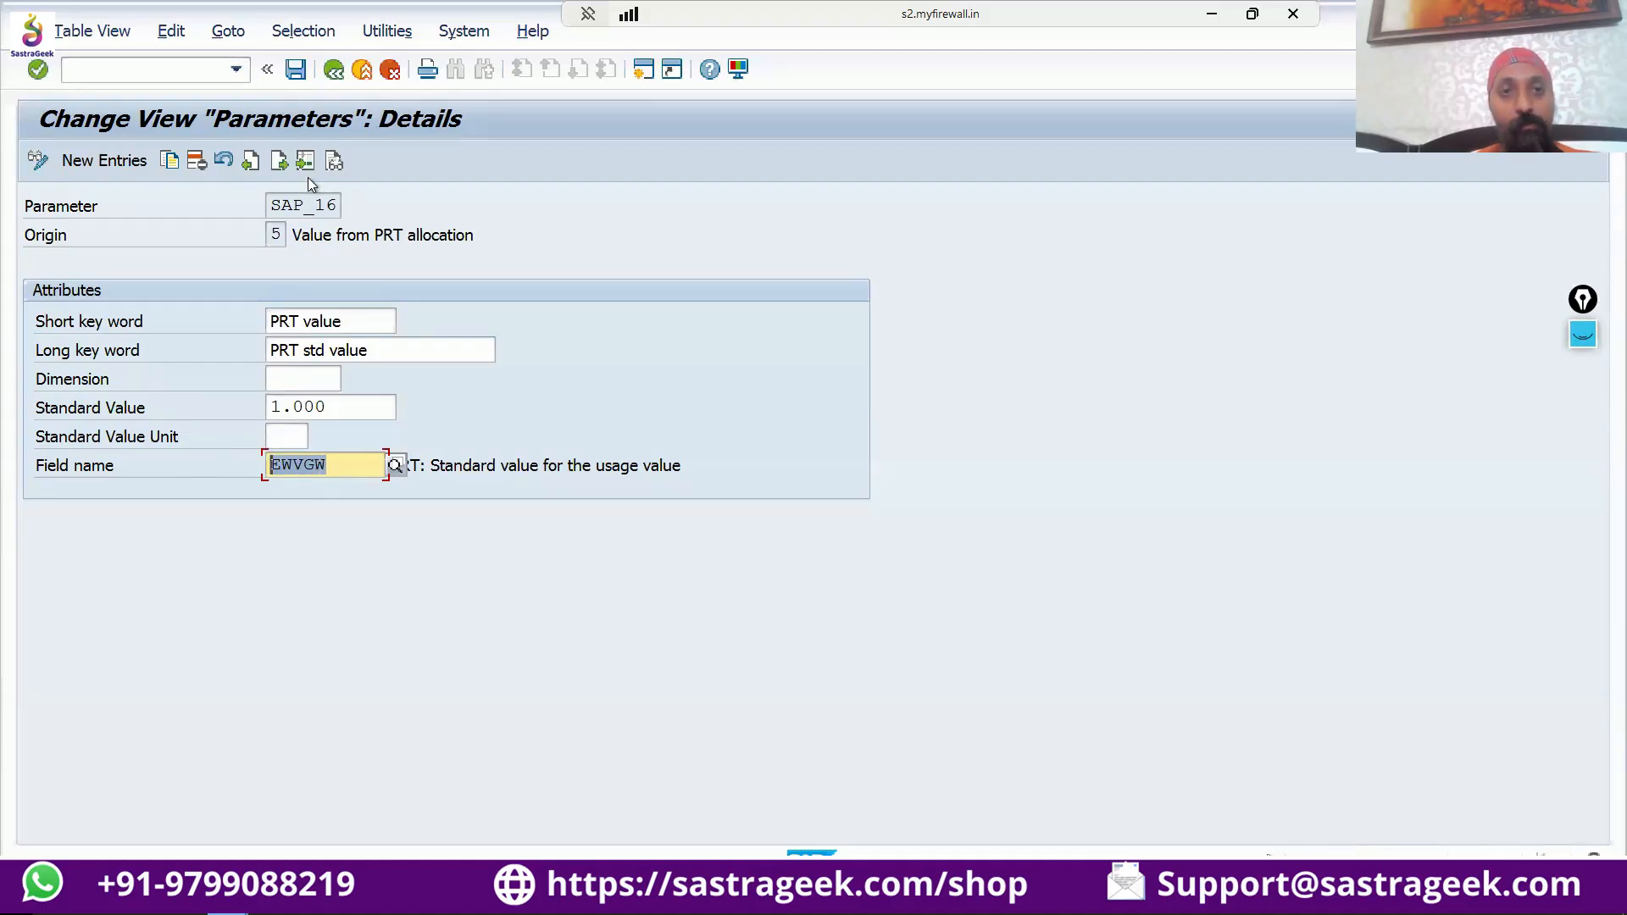
{"action": "left_click", "coordinate": [333, 70]}
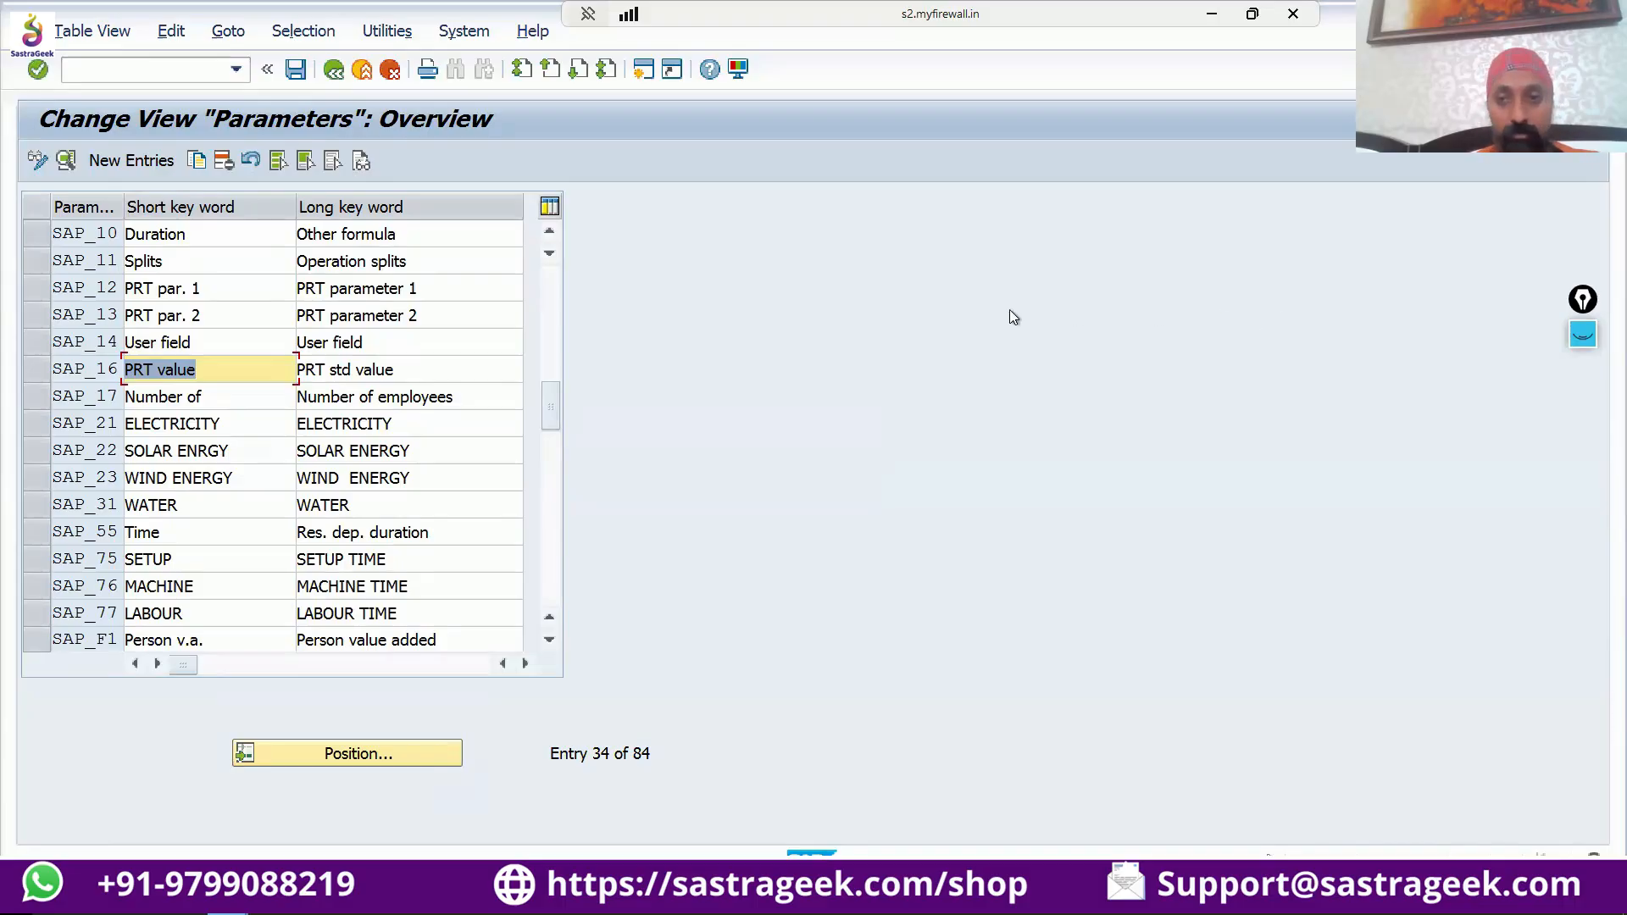
Switch back to the routing window and close the control key selection.
{"action": "key", "text": "alt+Tab"}
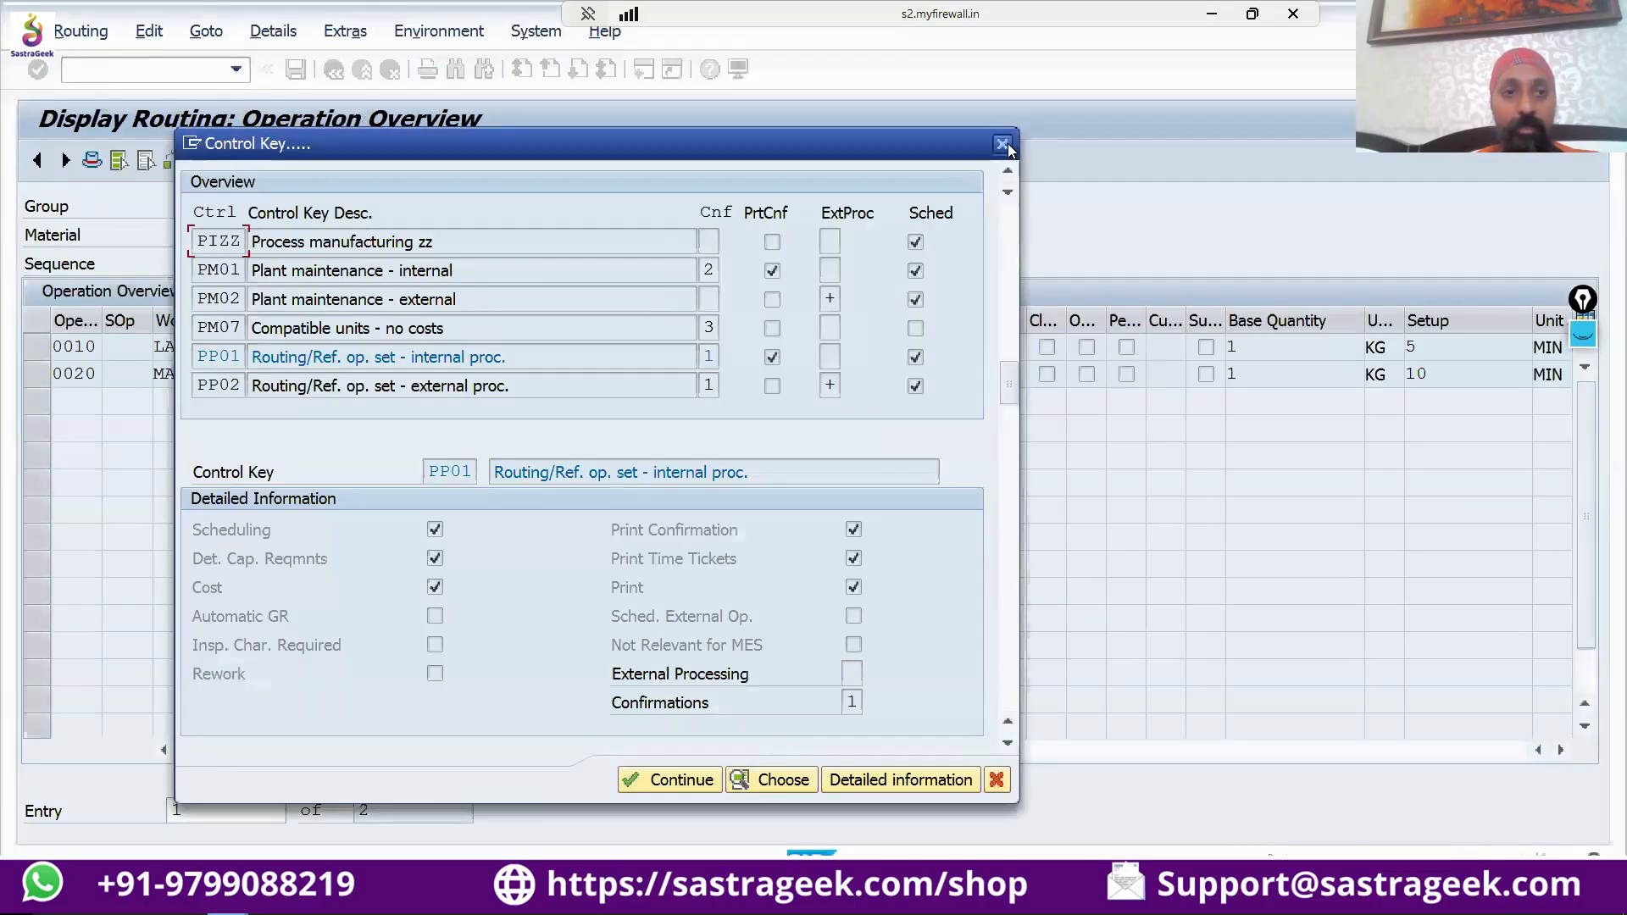
{"action": "left_click", "coordinate": [1003, 145]}
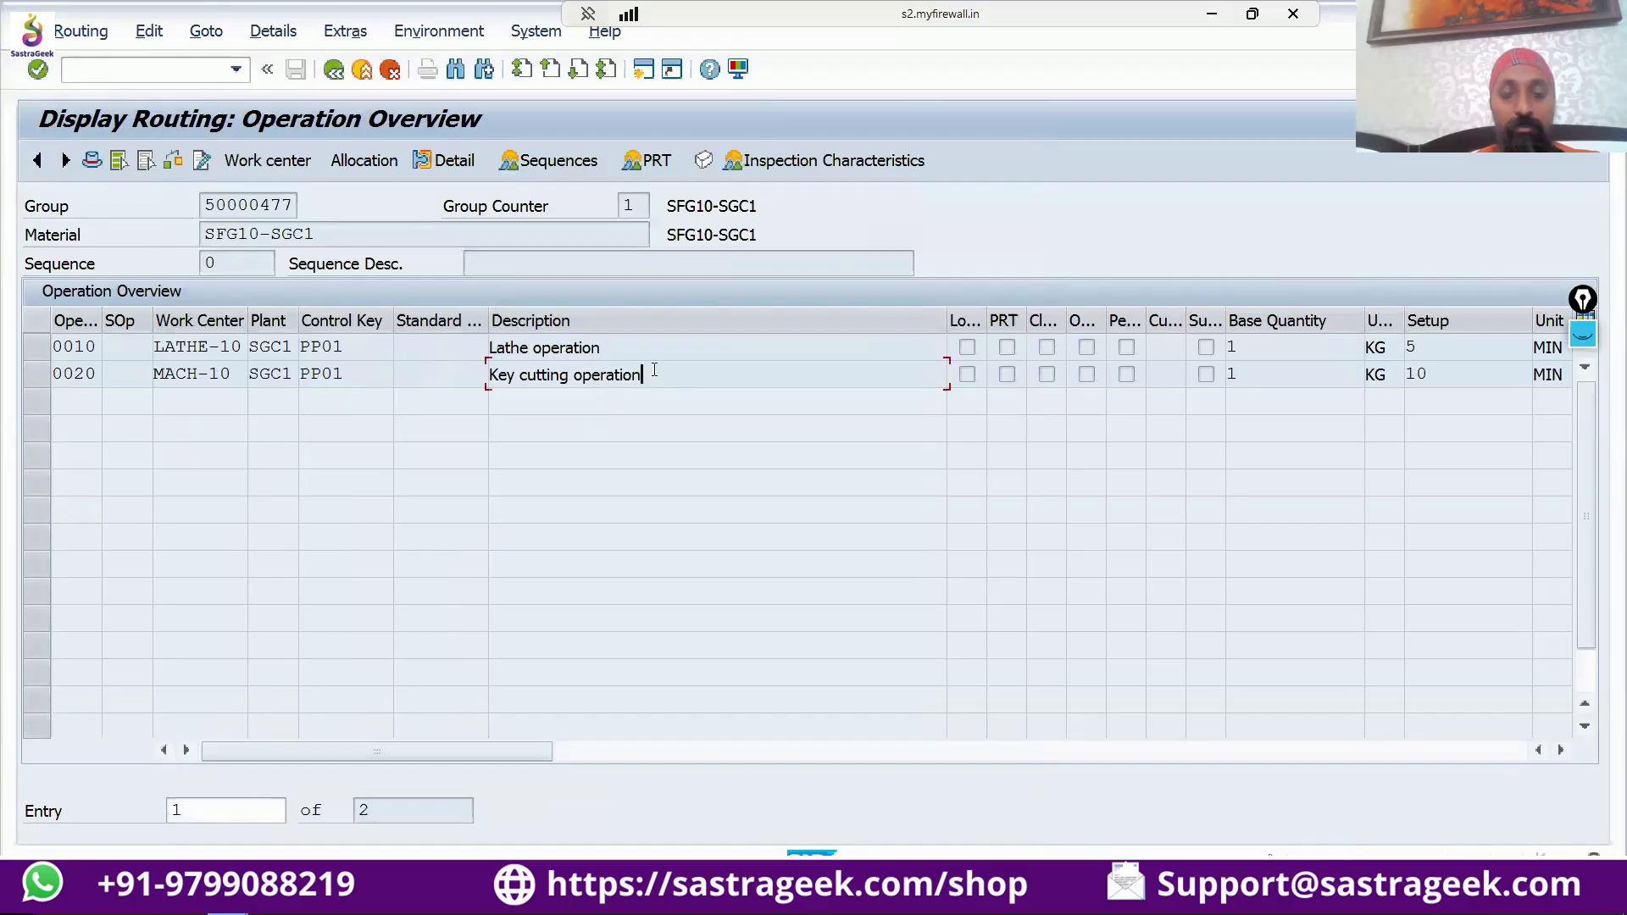
Bring the Performance Assistant help on the standard value key to the front, move it into view, and close it.
{"action": "key", "text": "alt+Tab"}
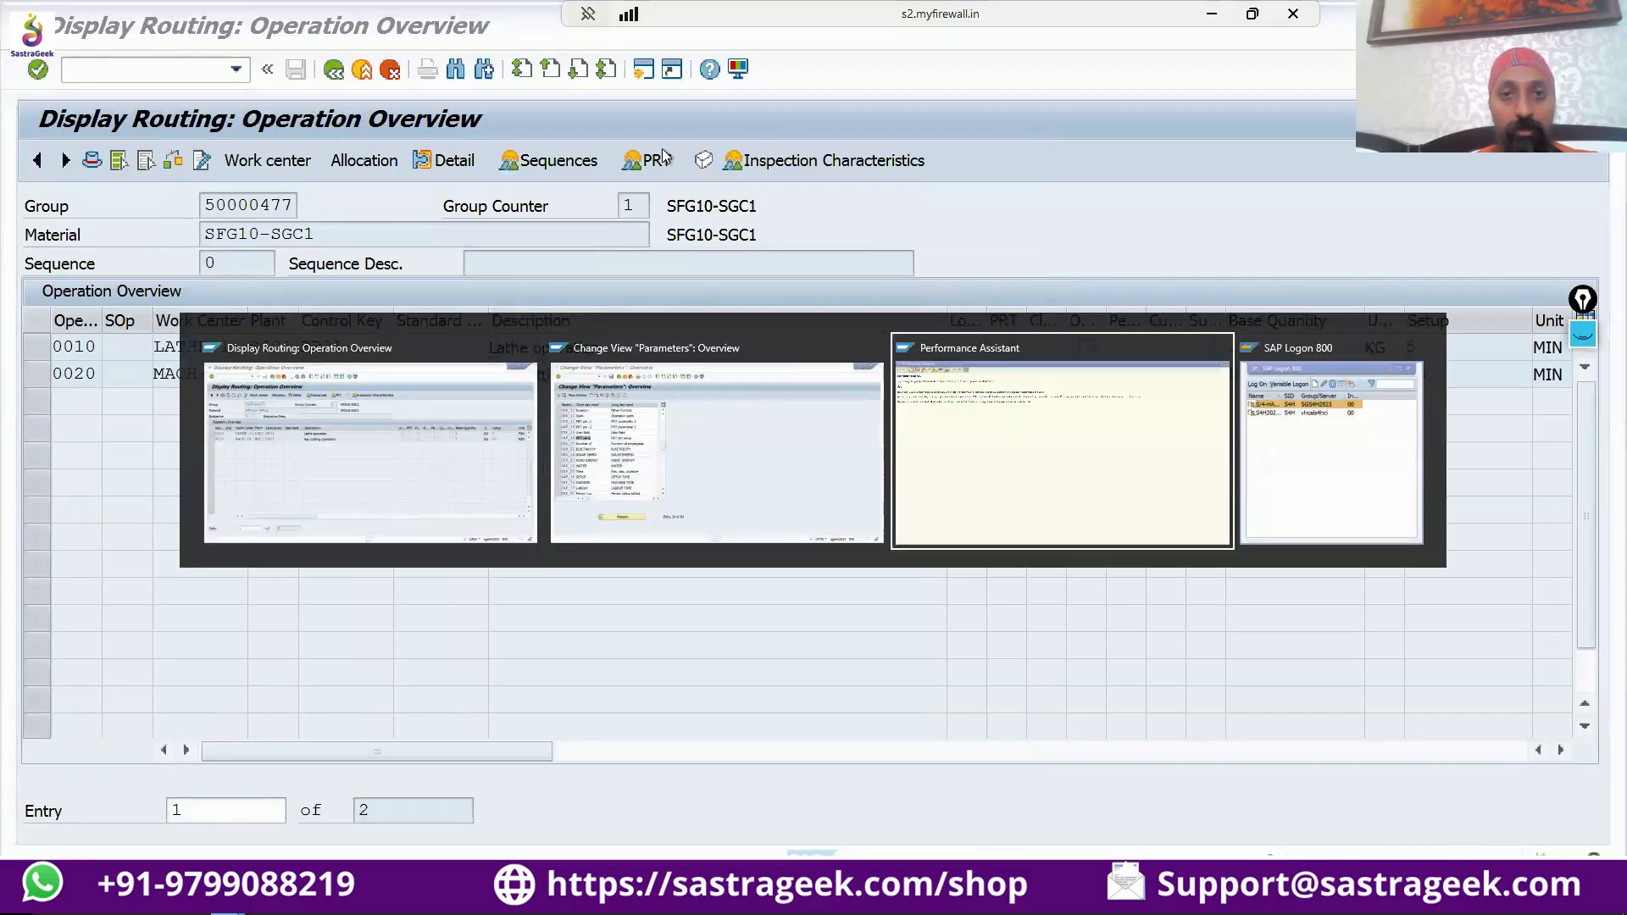
{"action": "left_click", "coordinate": [936, 480]}
{"action": "left_click_drag", "start_coordinate": [936, 481], "coordinate": [755, 229]}
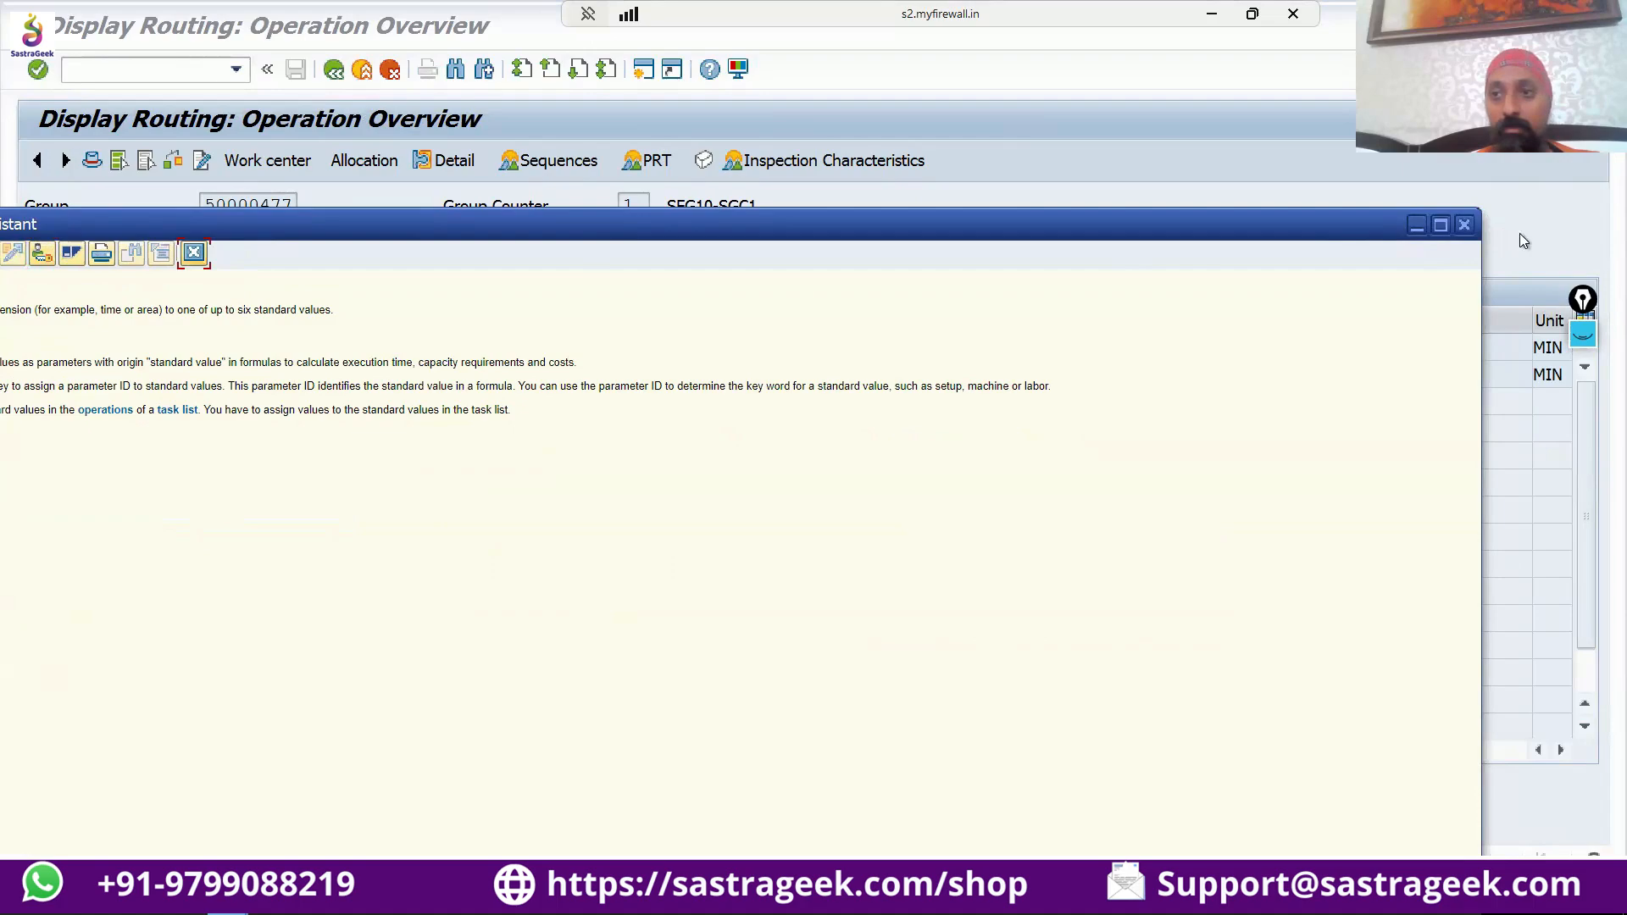
{"action": "left_click_drag", "start_coordinate": [1336, 238], "coordinate": [1308, 296]}
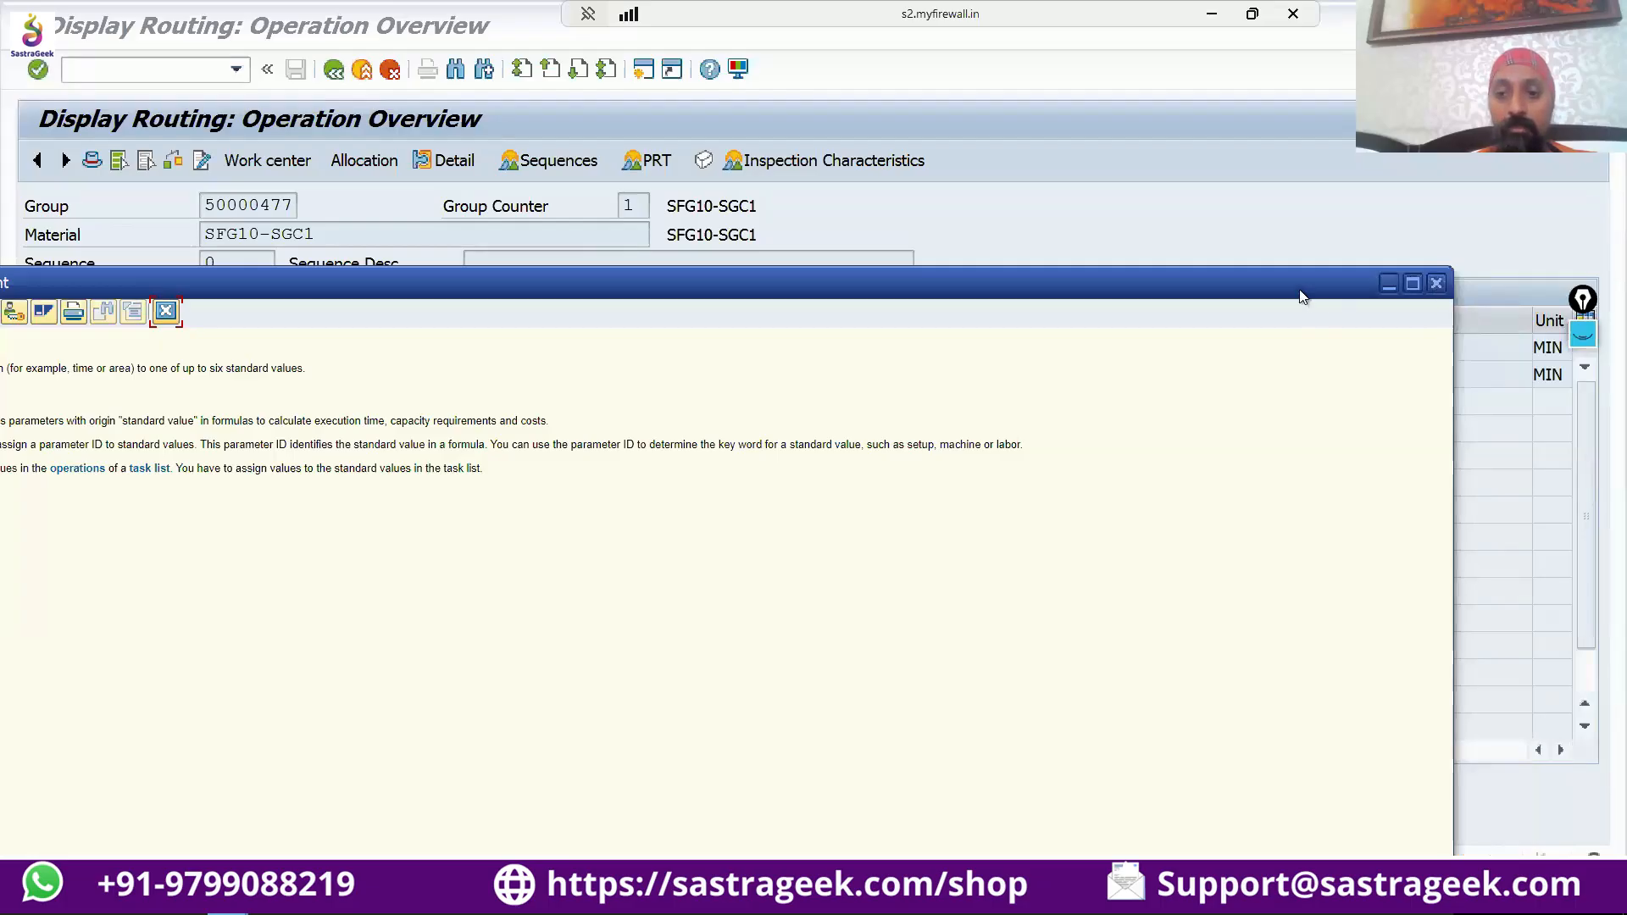
{"action": "left_click_drag", "start_coordinate": [1197, 285], "coordinate": [1472, 229]}
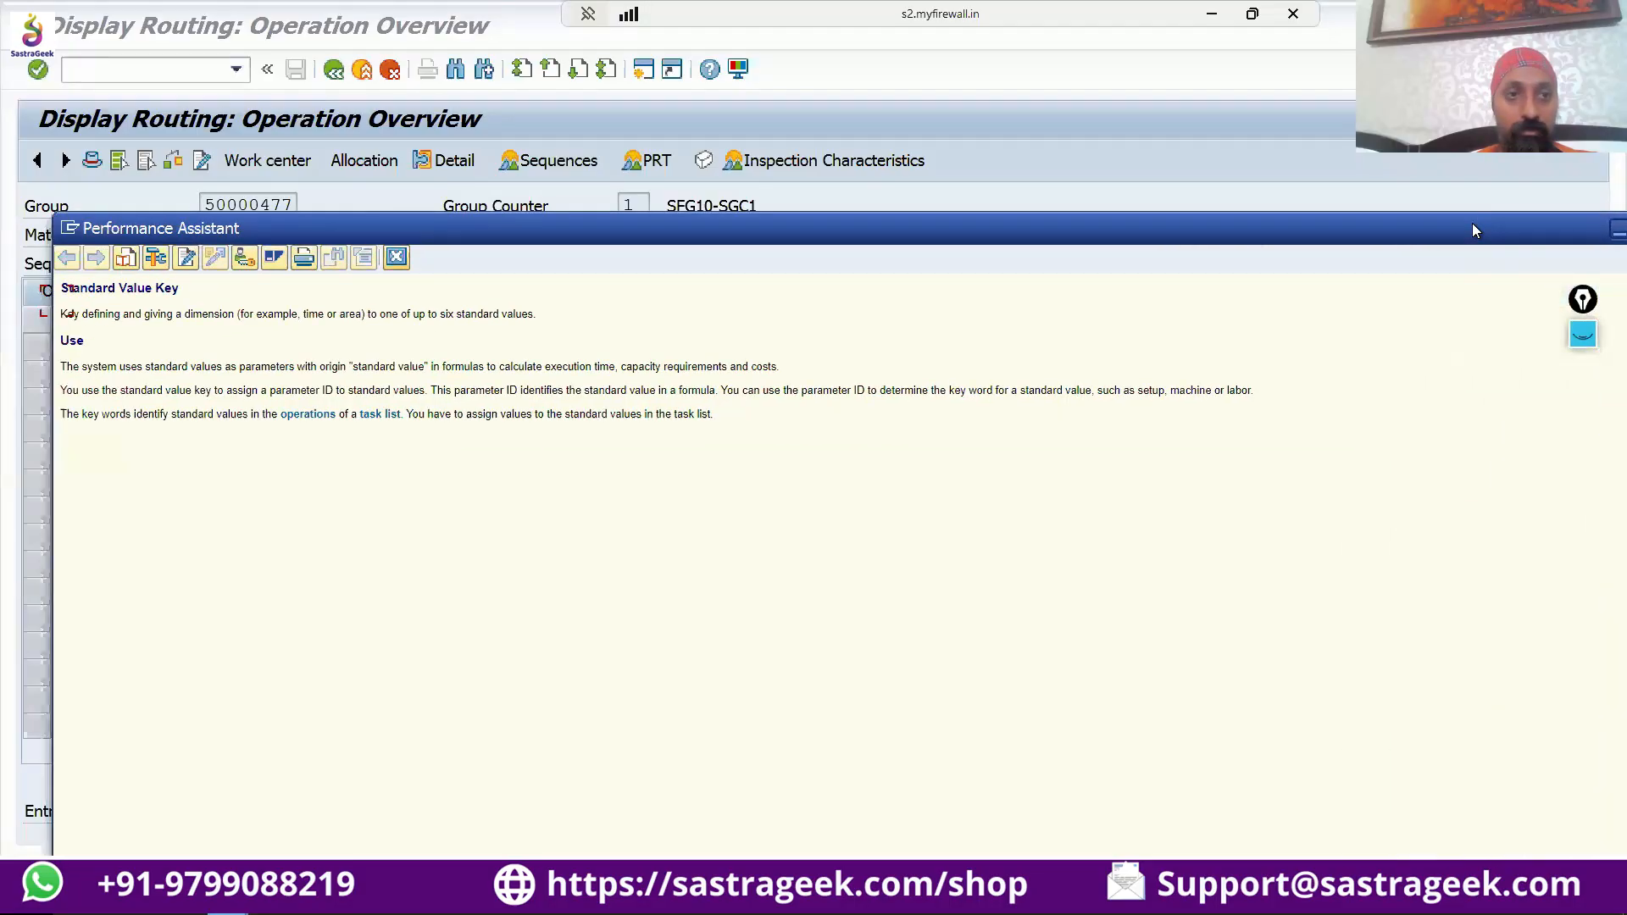
{"action": "left_click", "coordinate": [464, 241]}
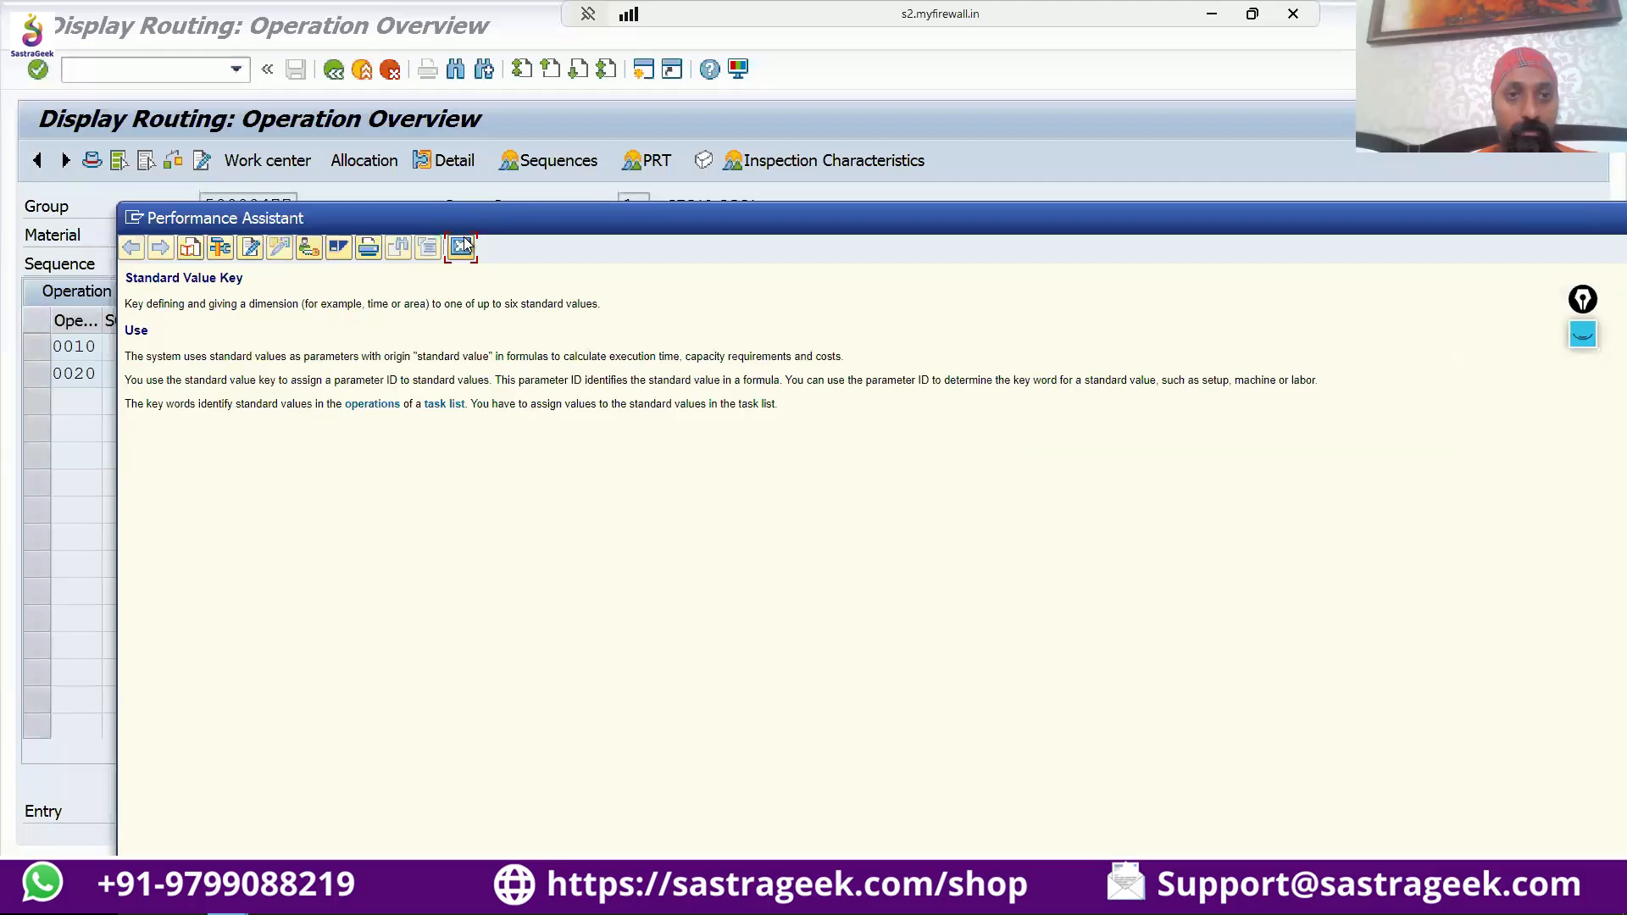
Switch to the routing's operation overview and go back to the header details.
{"action": "key", "text": "alt+Tab"}
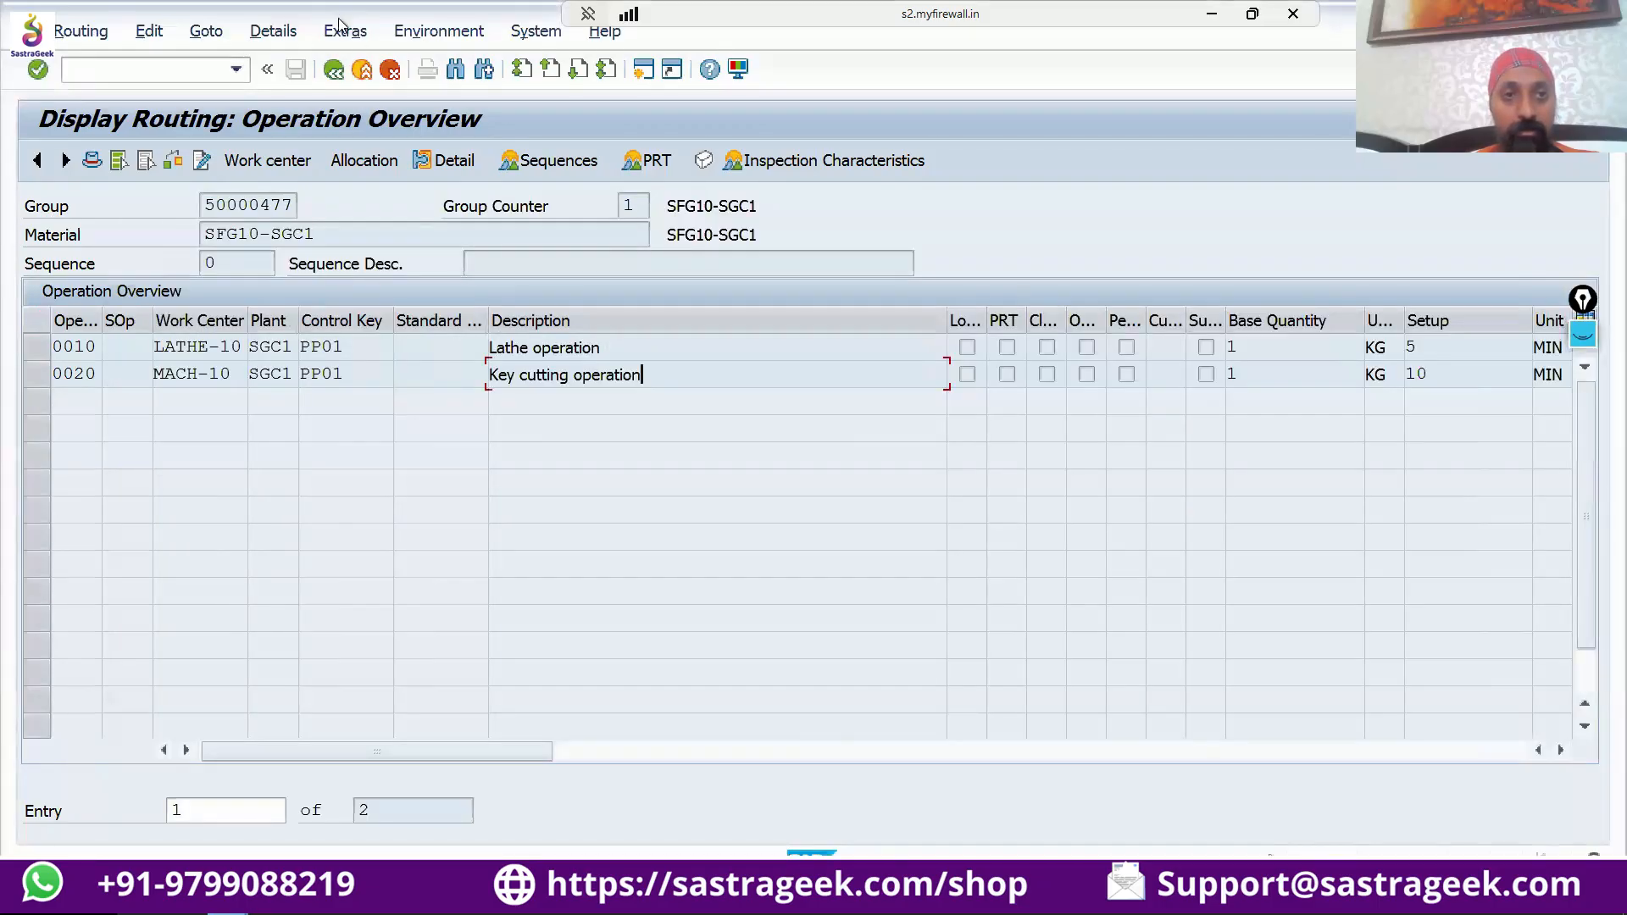
{"action": "left_click", "coordinate": [335, 71]}
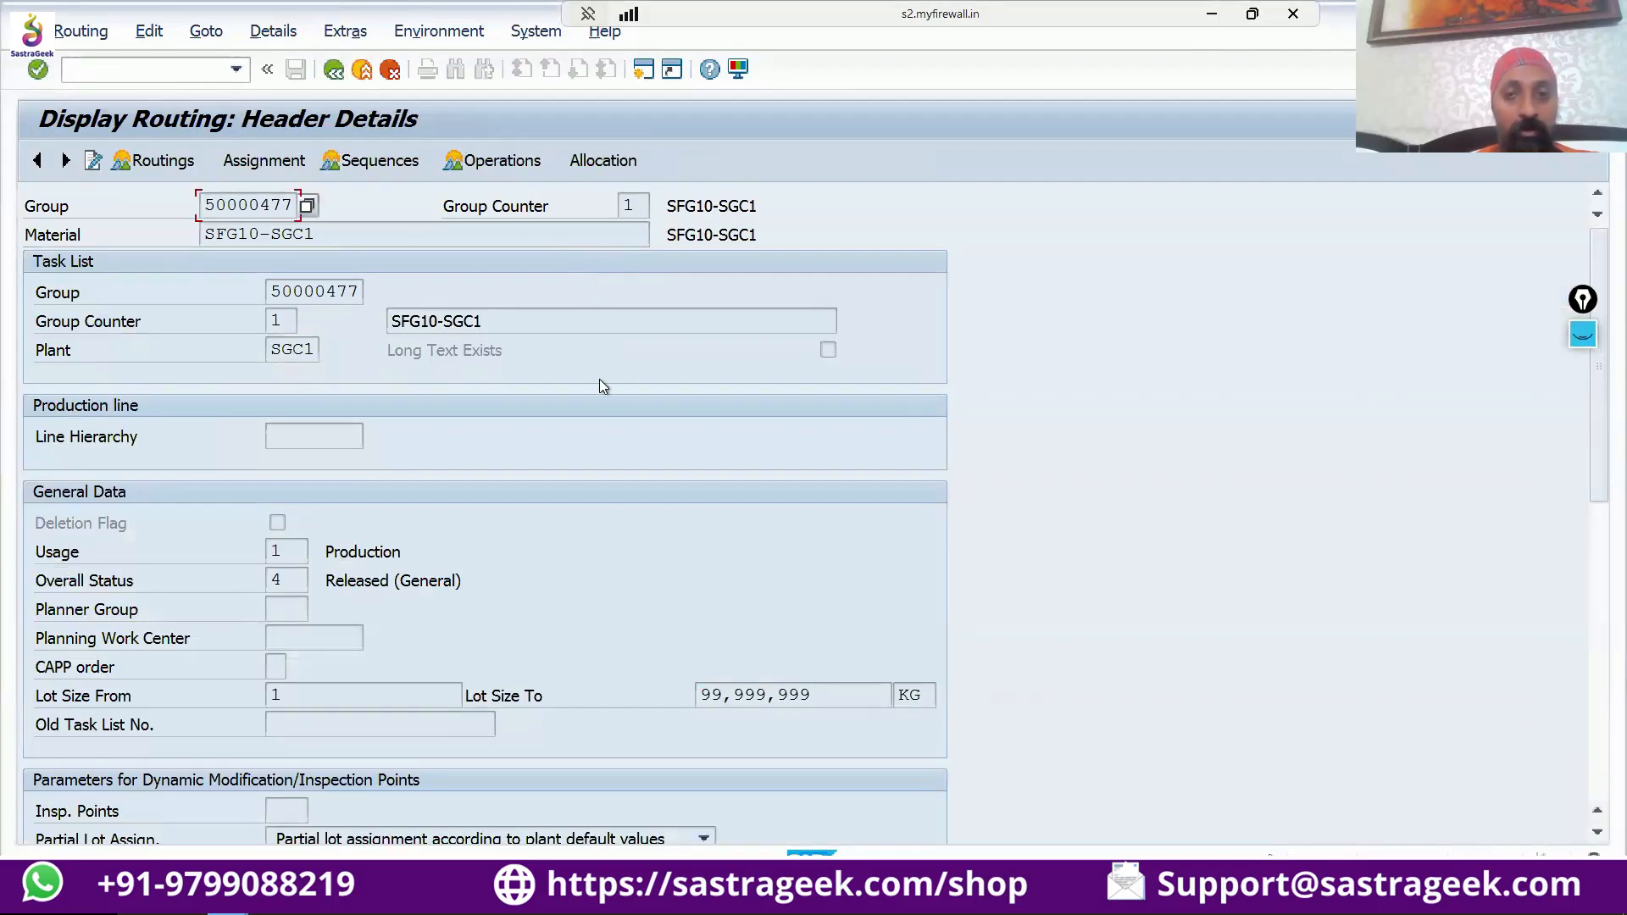
Bring the standard value key help back to the front and position it so its full text is readable.
{"action": "key", "text": "alt+Tab"}
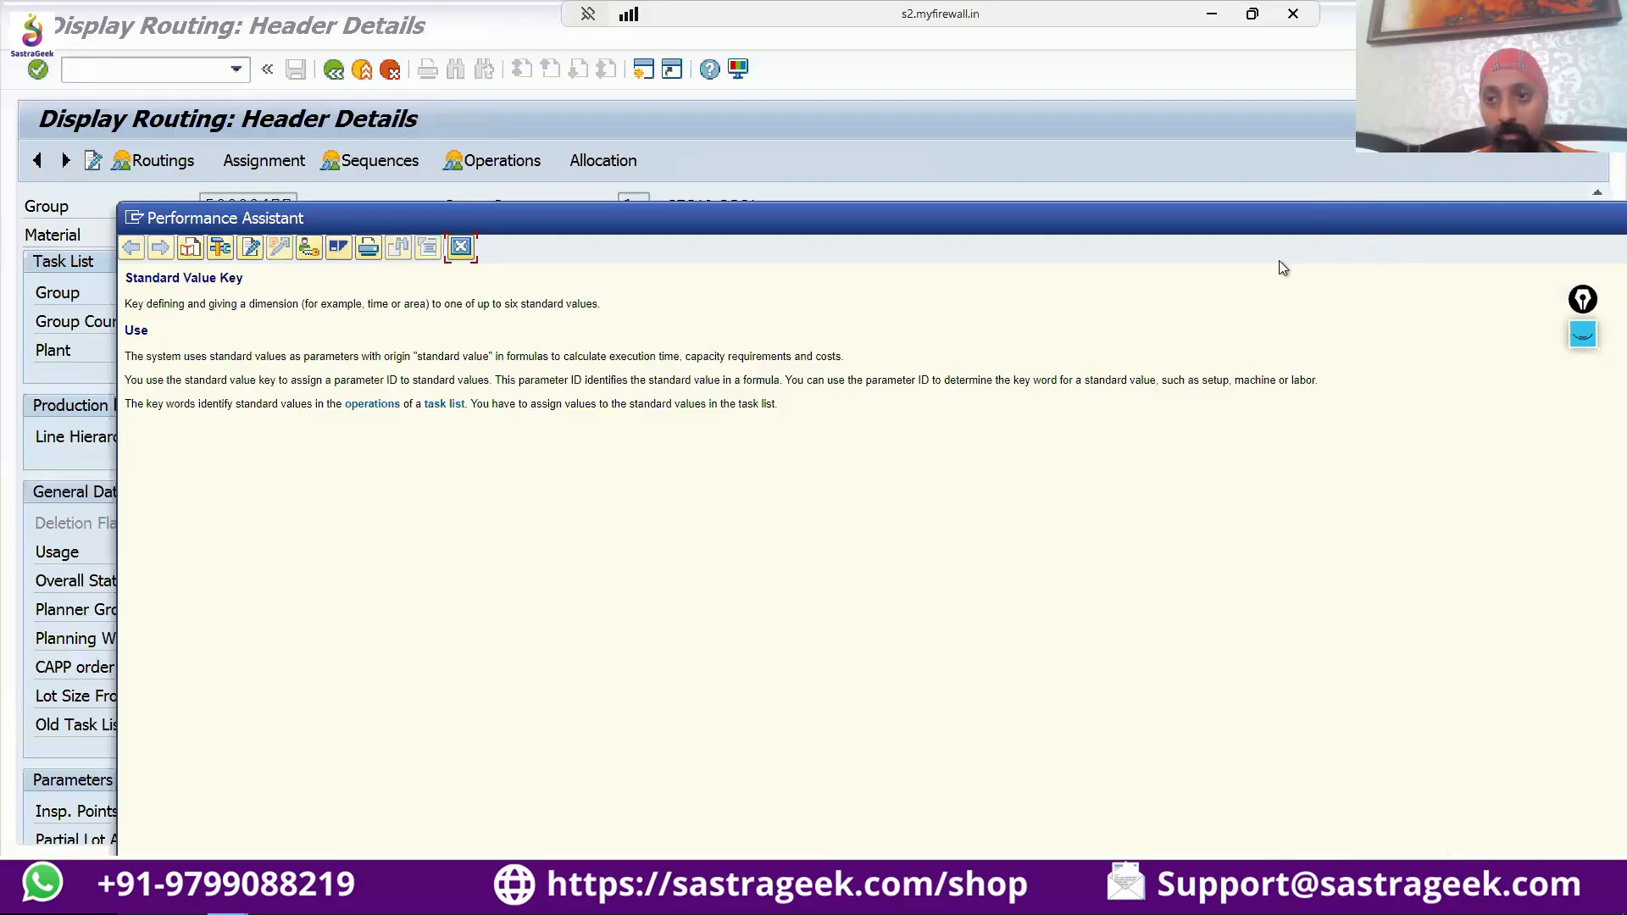
{"action": "left_click_drag", "start_coordinate": [1283, 220], "coordinate": [756, 351]}
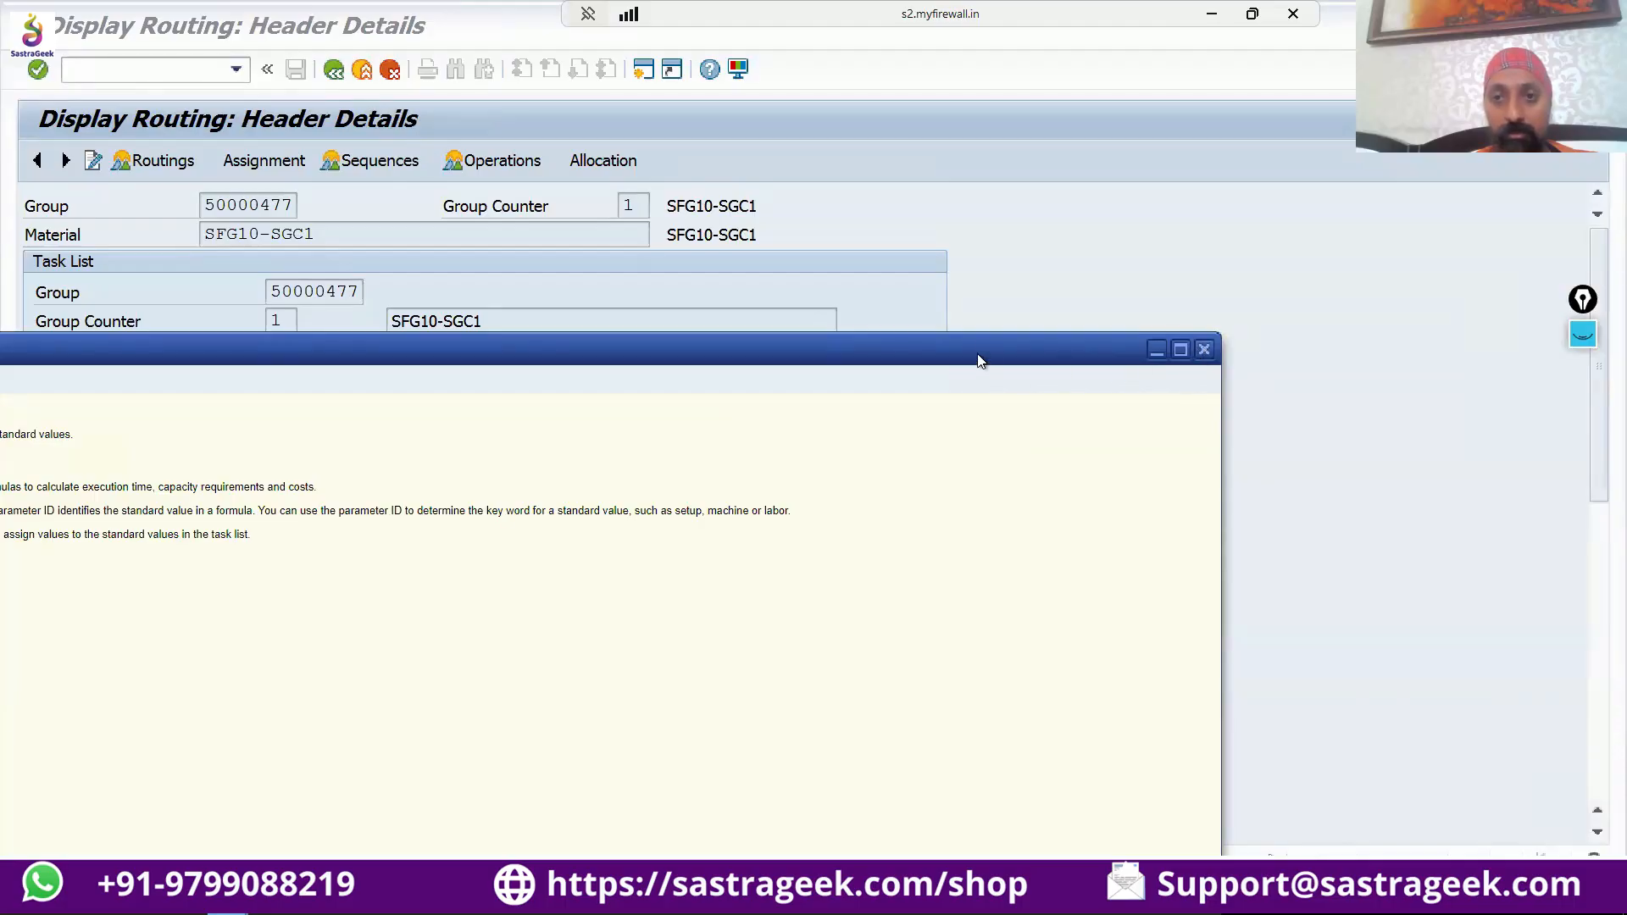
{"action": "left_click_drag", "start_coordinate": [981, 359], "coordinate": [1463, 162]}
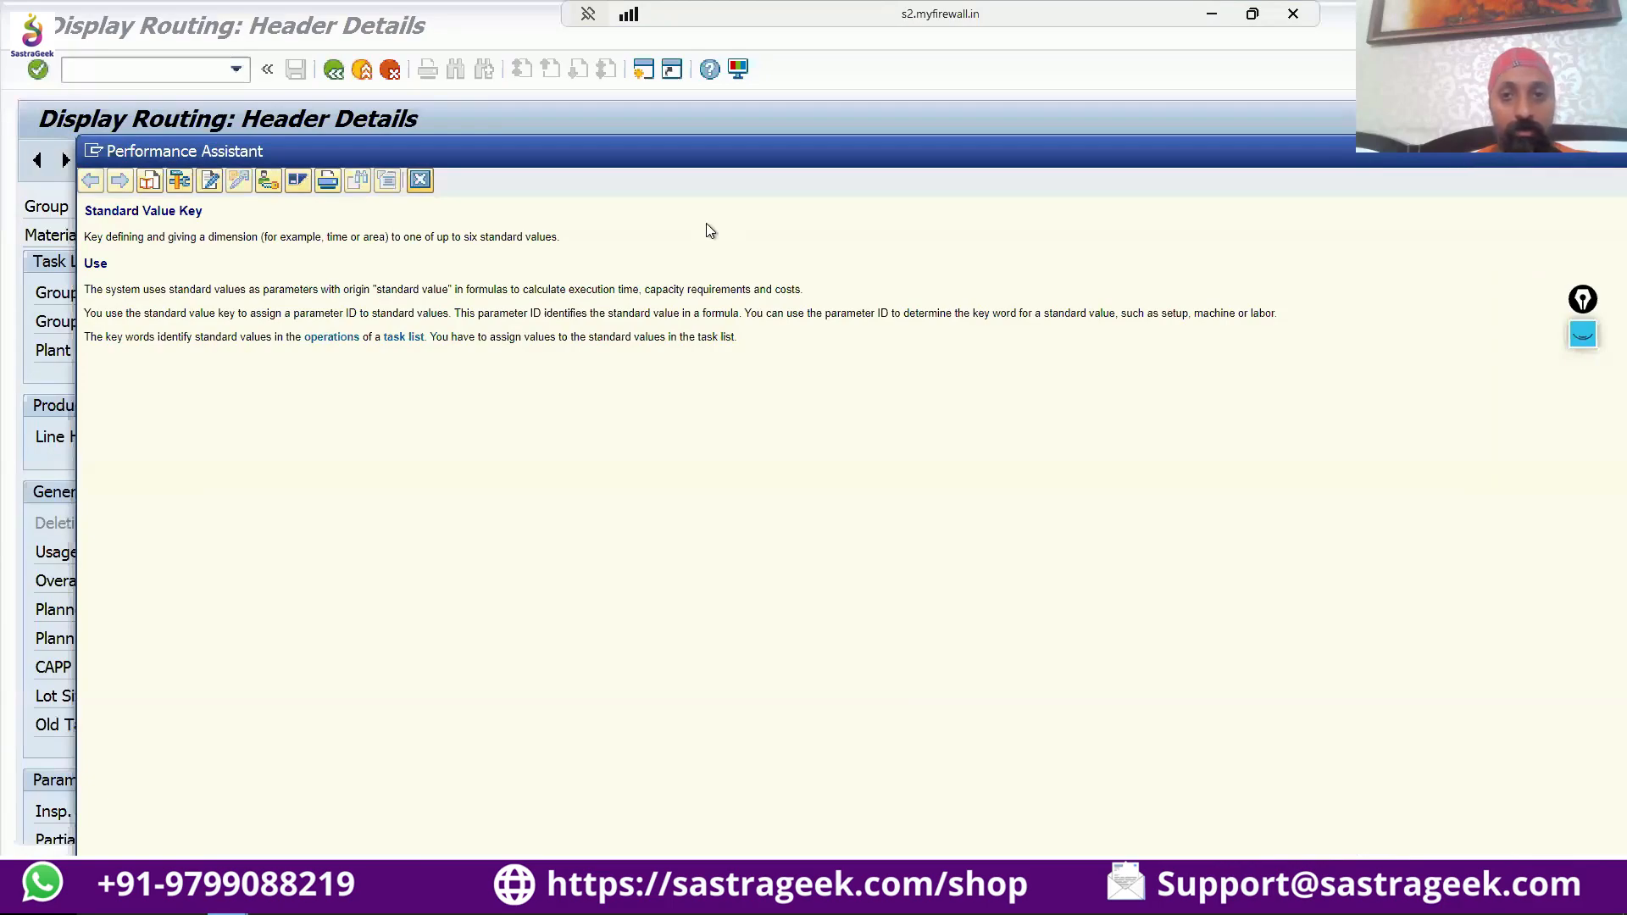
Switch to the parameter customizing window, leave the parameter overview and close the overview of IMG activities.
{"action": "key", "text": "alt+Tab"}
{"action": "key", "text": "alt+Tab"}
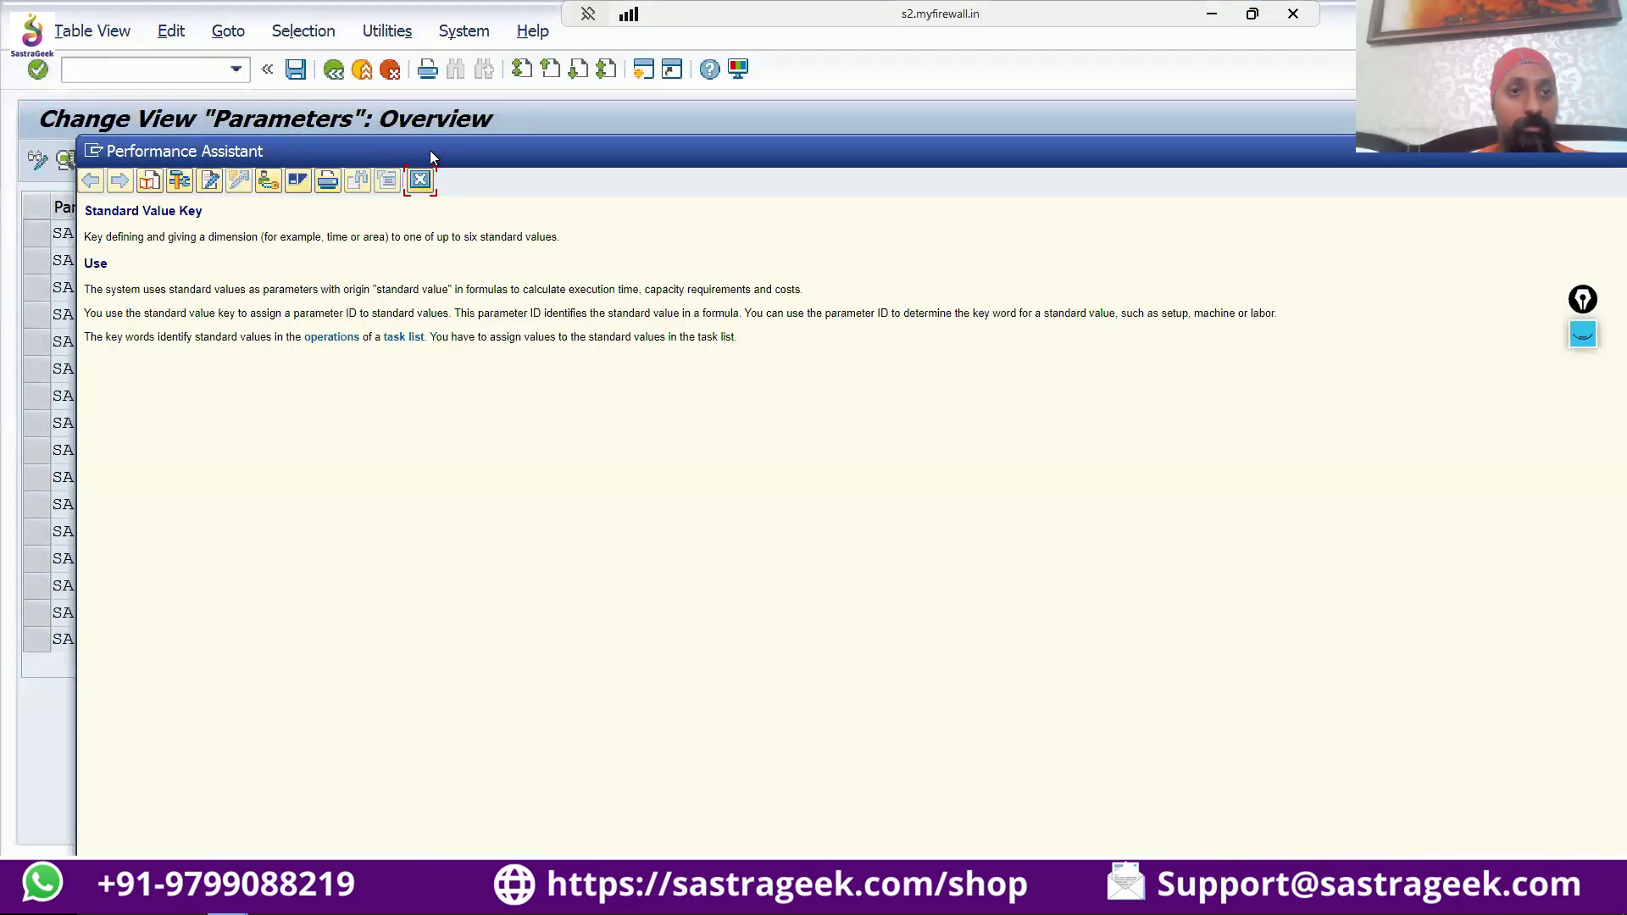
{"action": "left_click_drag", "start_coordinate": [429, 150], "coordinate": [438, 289]}
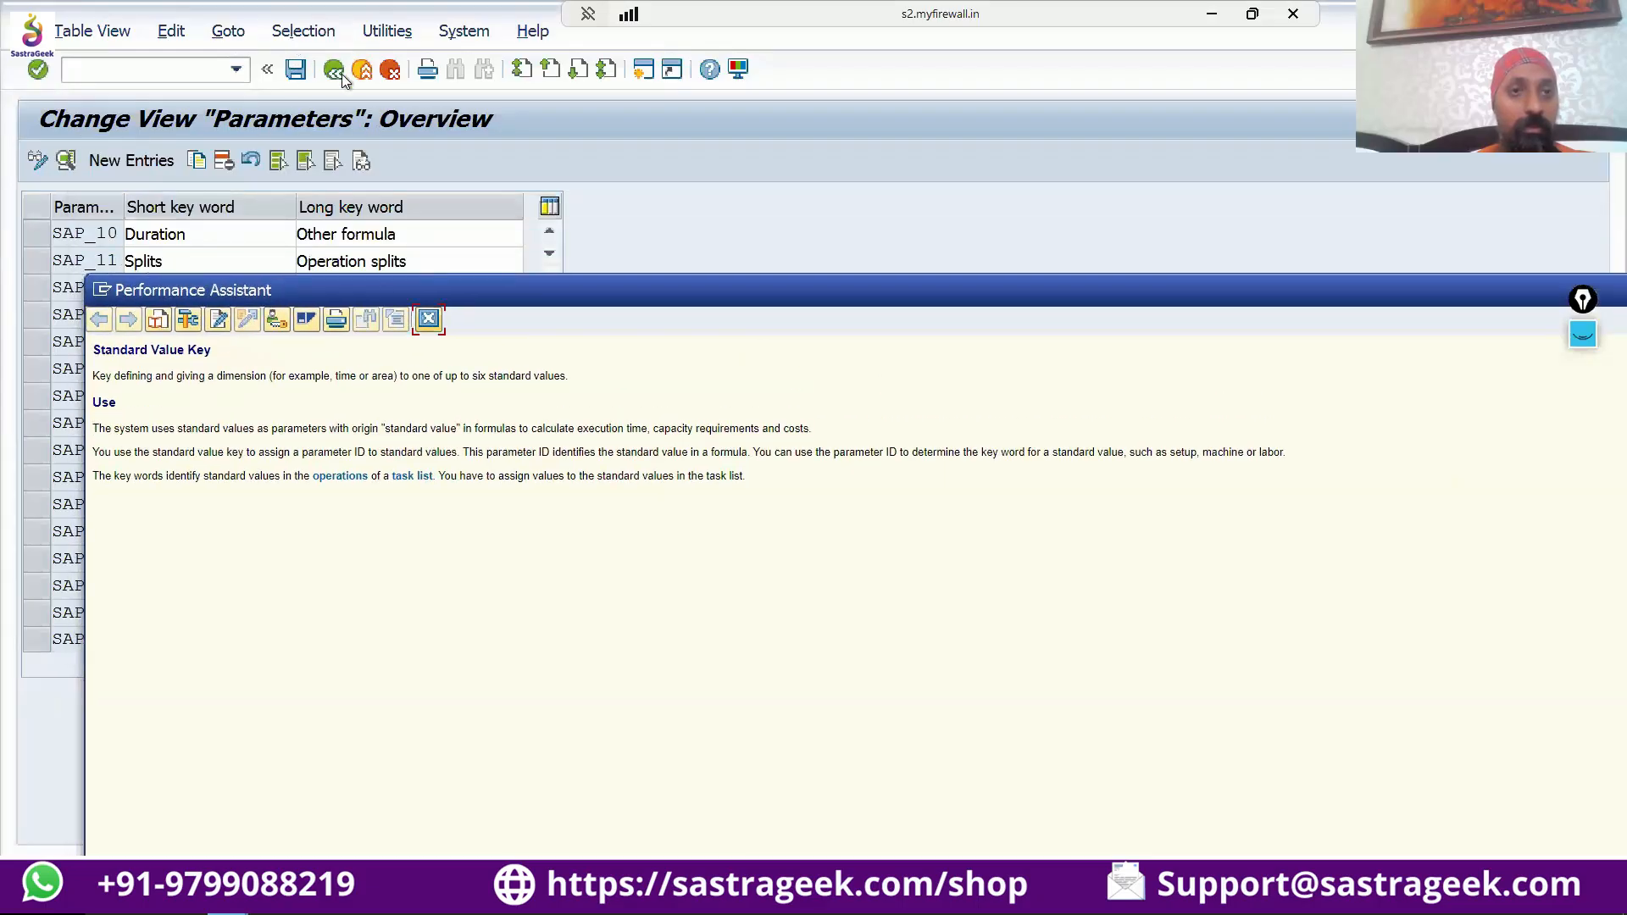
{"action": "left_click", "coordinate": [333, 70]}
{"action": "left_click", "coordinate": [333, 70]}
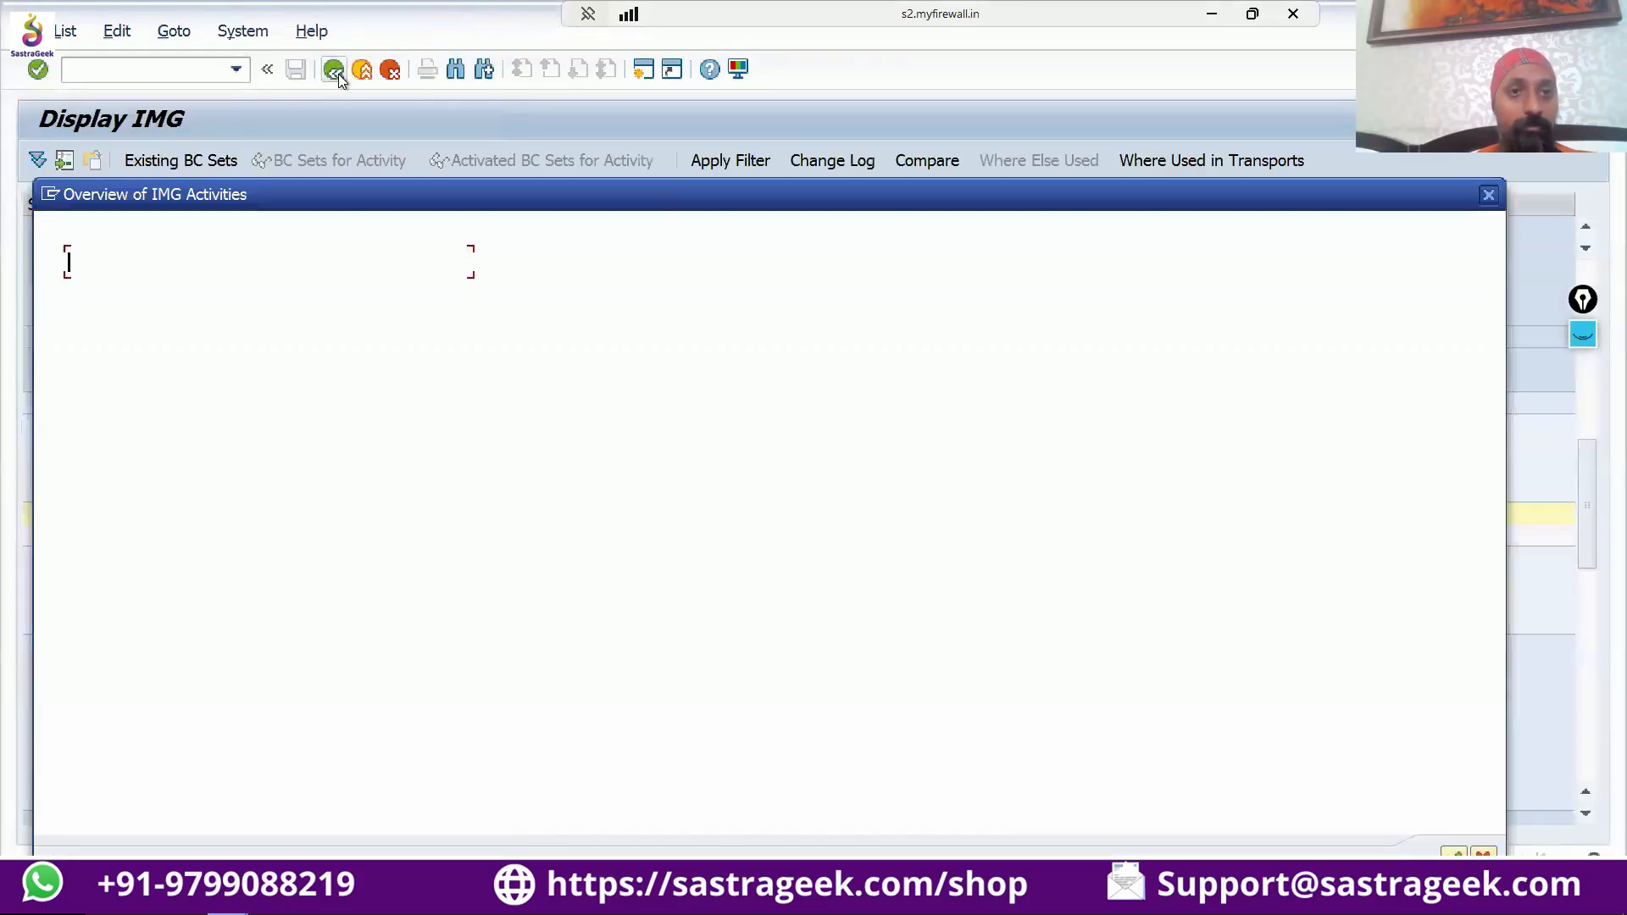
{"action": "left_click_drag", "start_coordinate": [1085, 190], "coordinate": [1101, 272]}
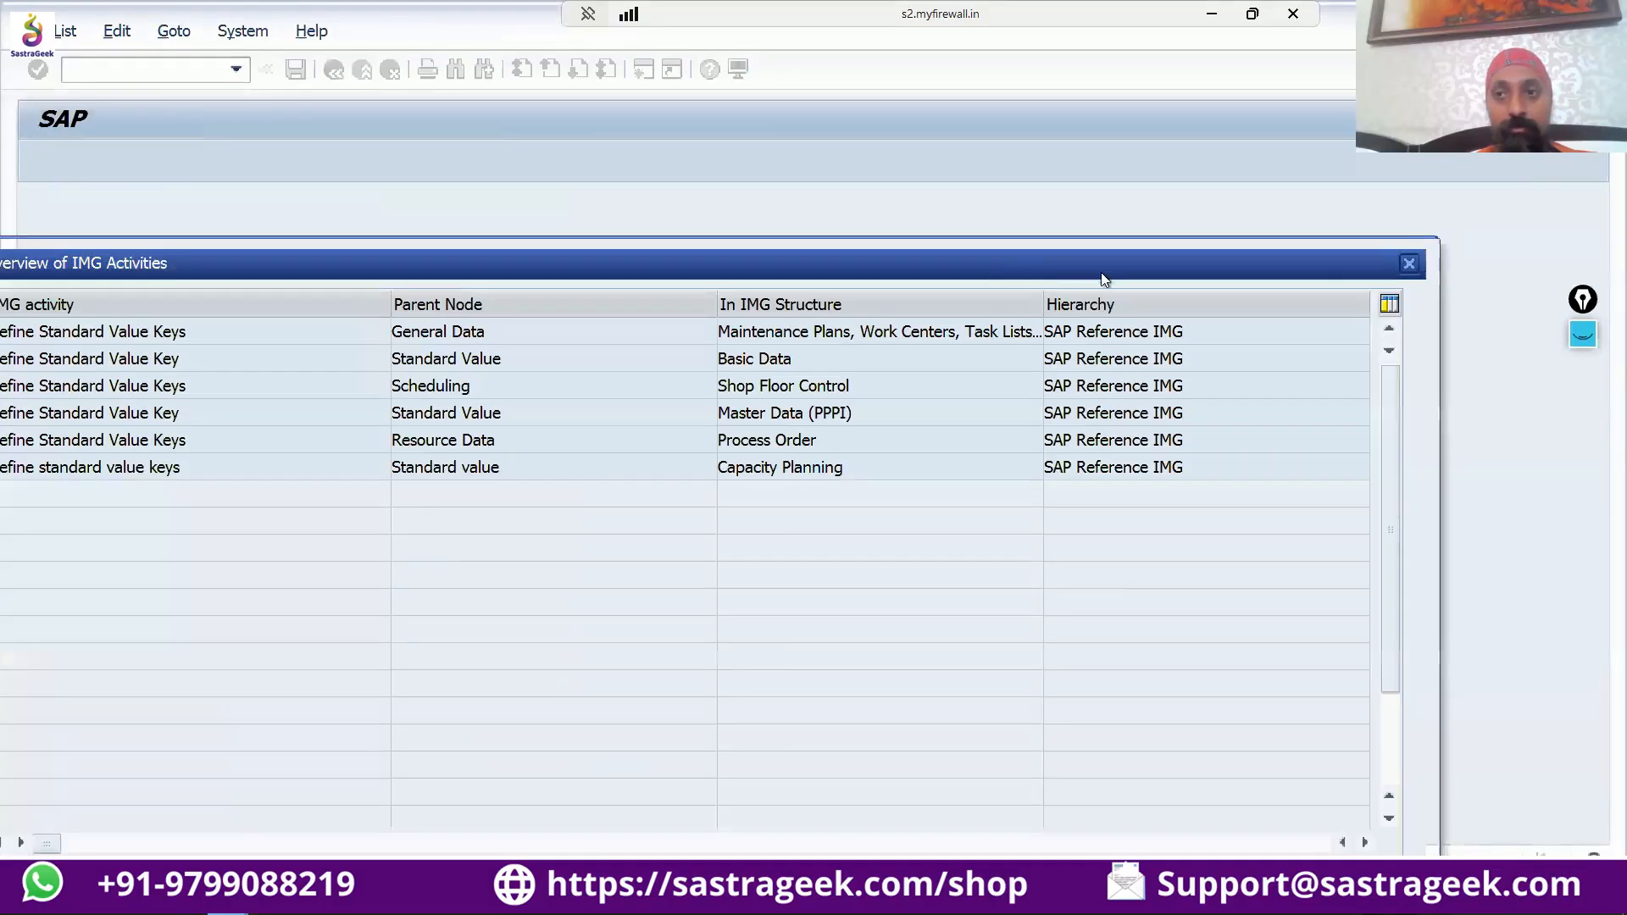
{"action": "left_click", "coordinate": [1396, 273]}
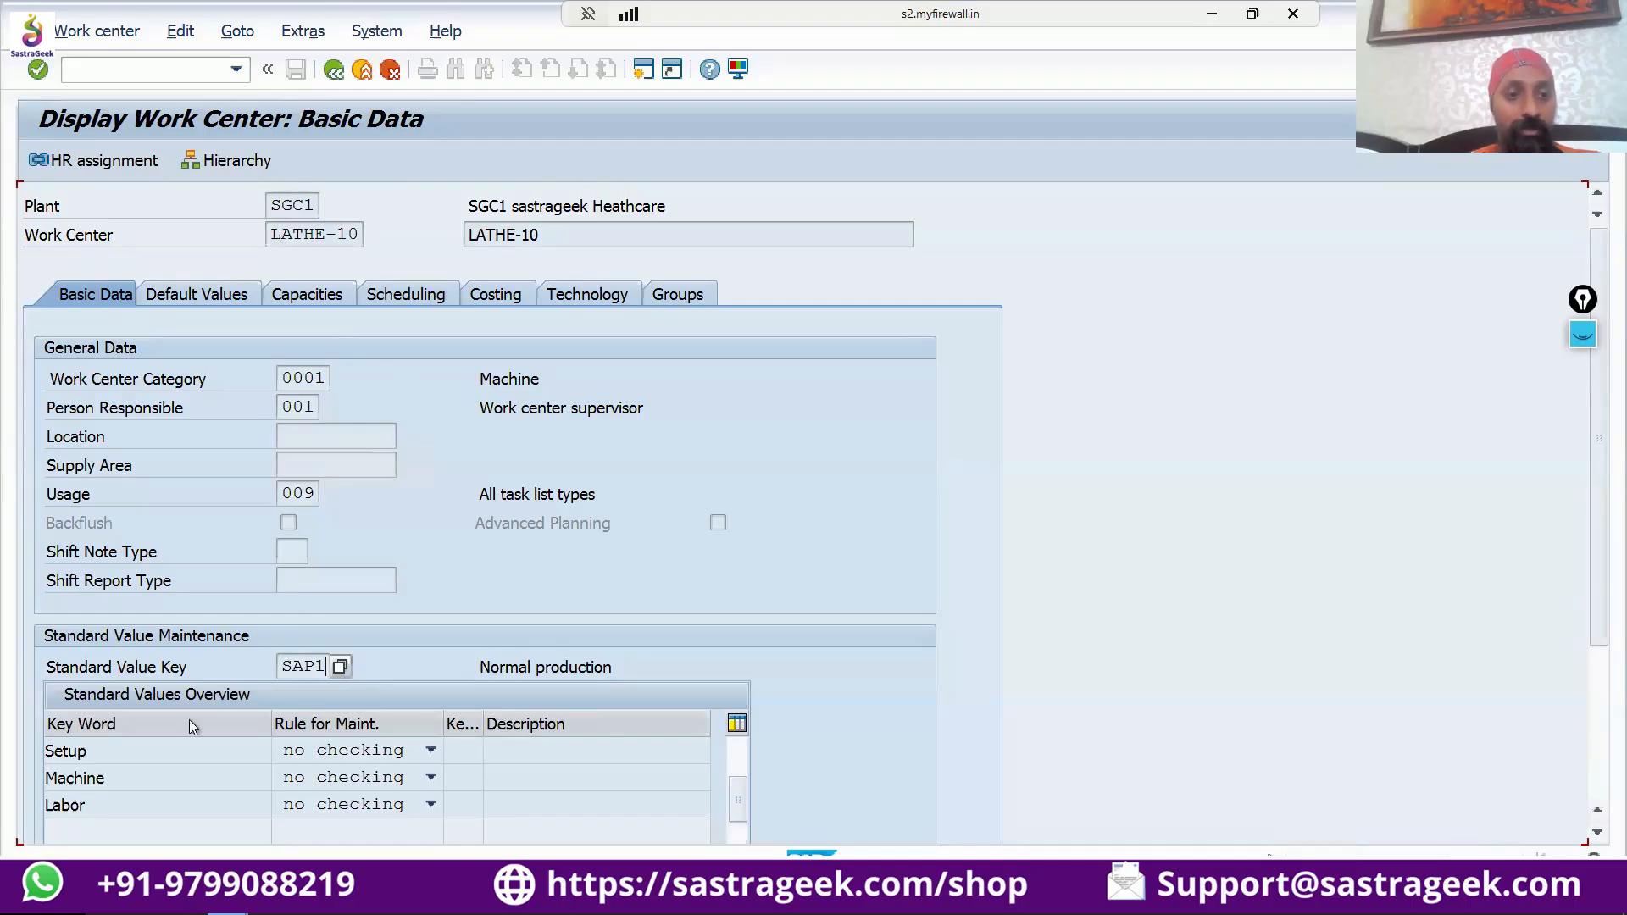
Show the default values of work center LATHE-10 and widen the standard value unit column in the units of measurement table.
{"action": "left_click", "coordinate": [222, 295]}
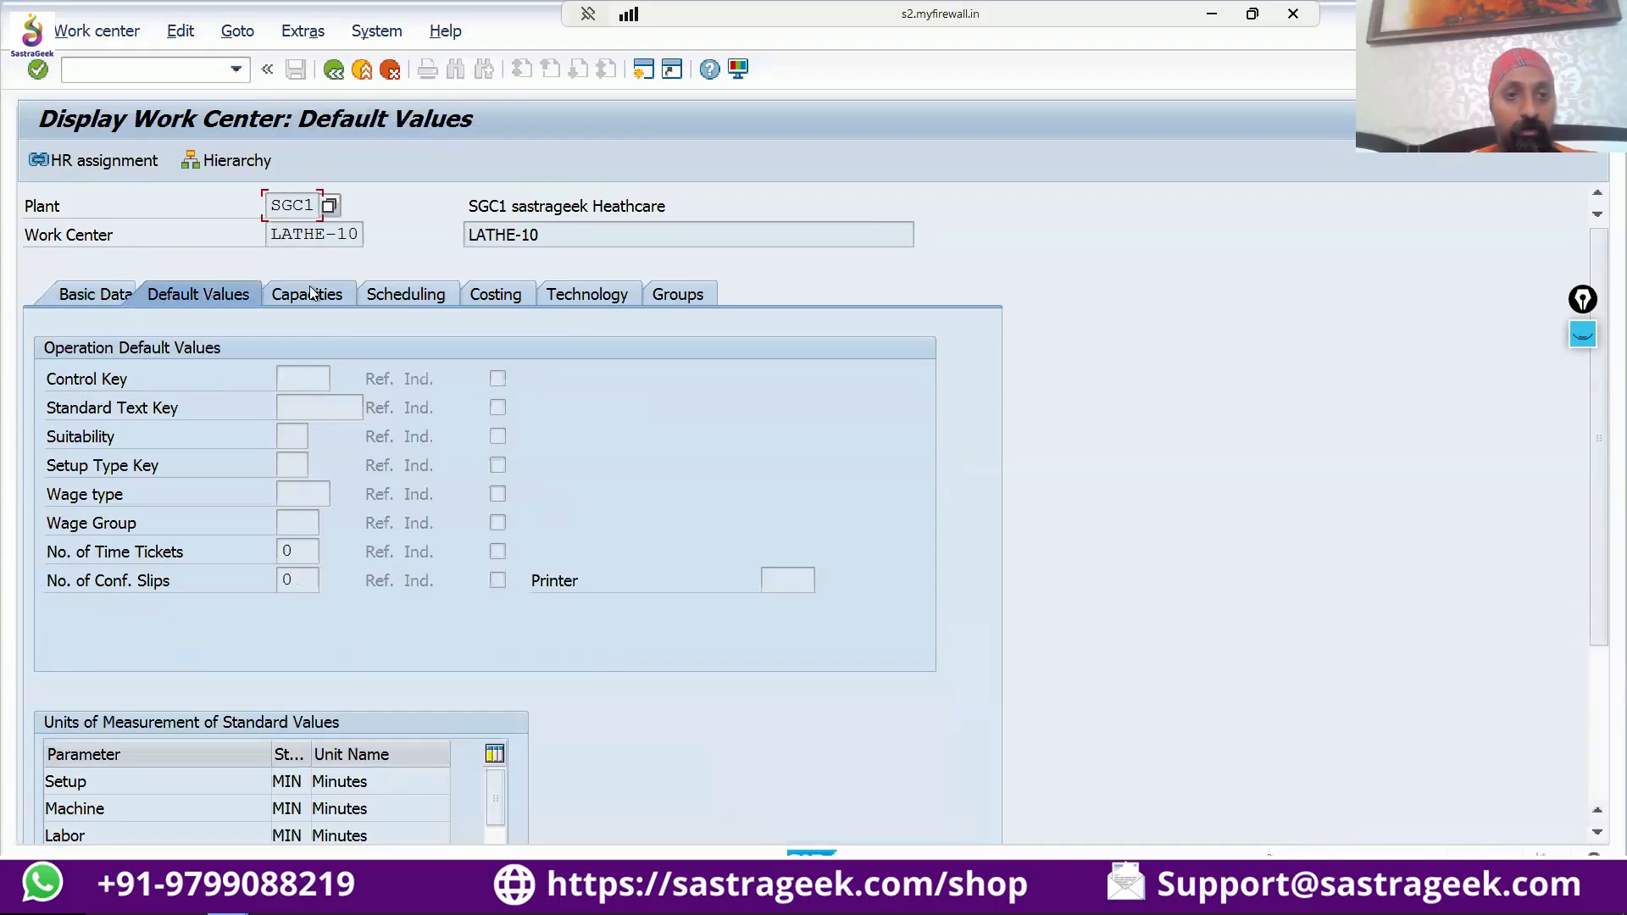
{"action": "left_click", "coordinate": [329, 292]}
{"action": "left_click", "coordinate": [194, 292]}
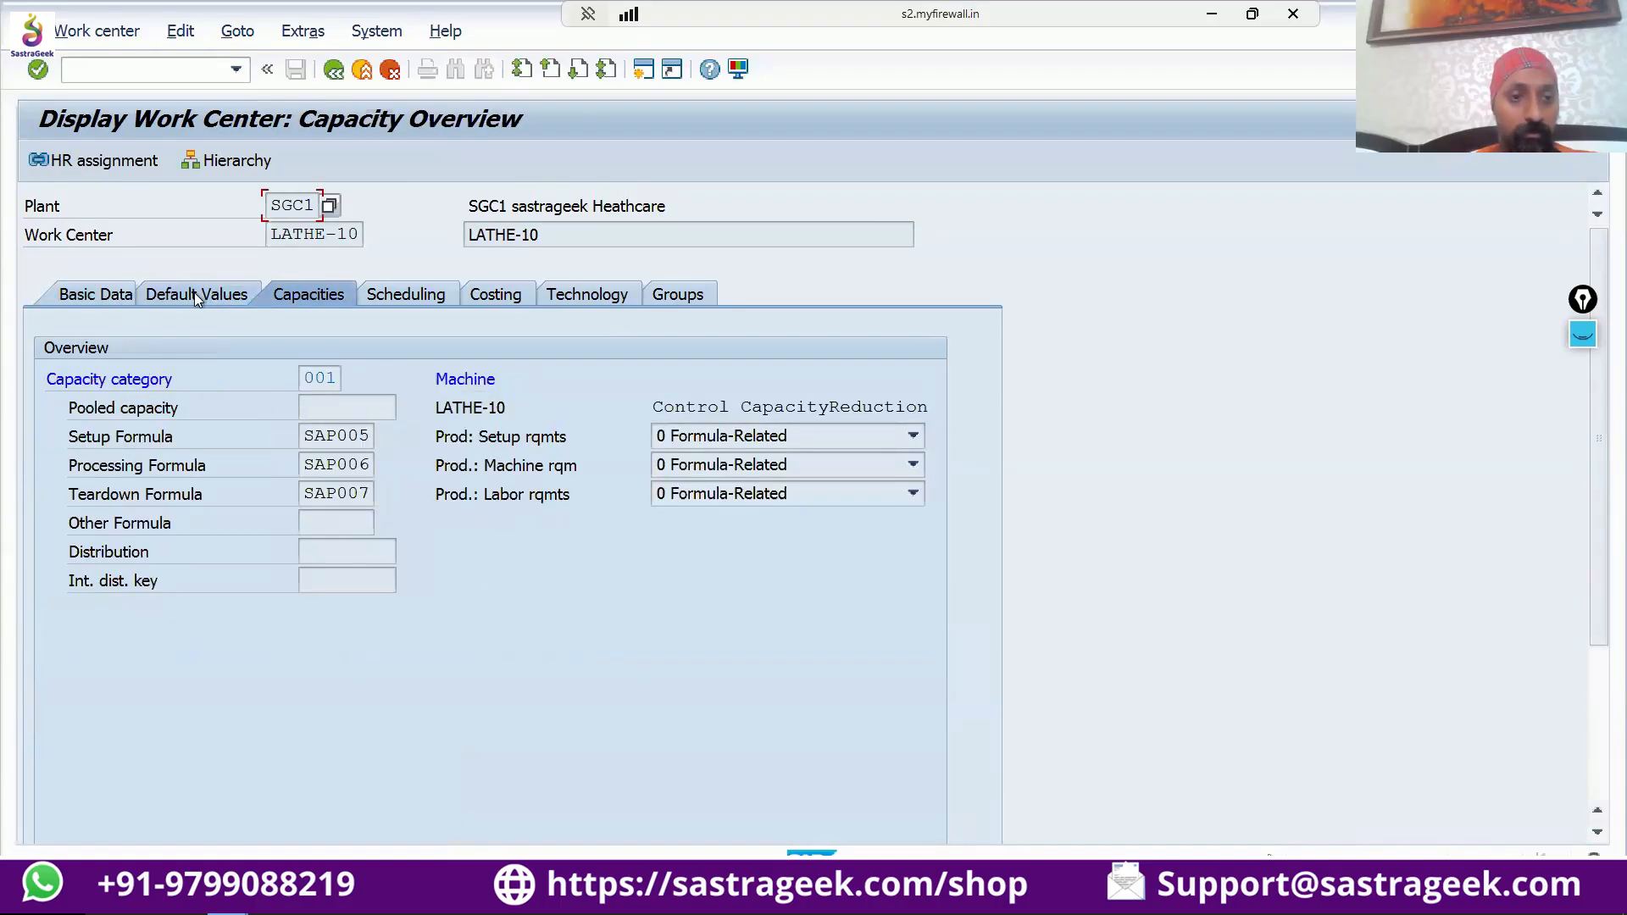
{"action": "scroll", "coordinate": [337, 520], "scroll_direction": "down", "scroll_amount": 1}
{"action": "scroll", "coordinate": [337, 520], "scroll_direction": "down", "scroll_amount": 3}
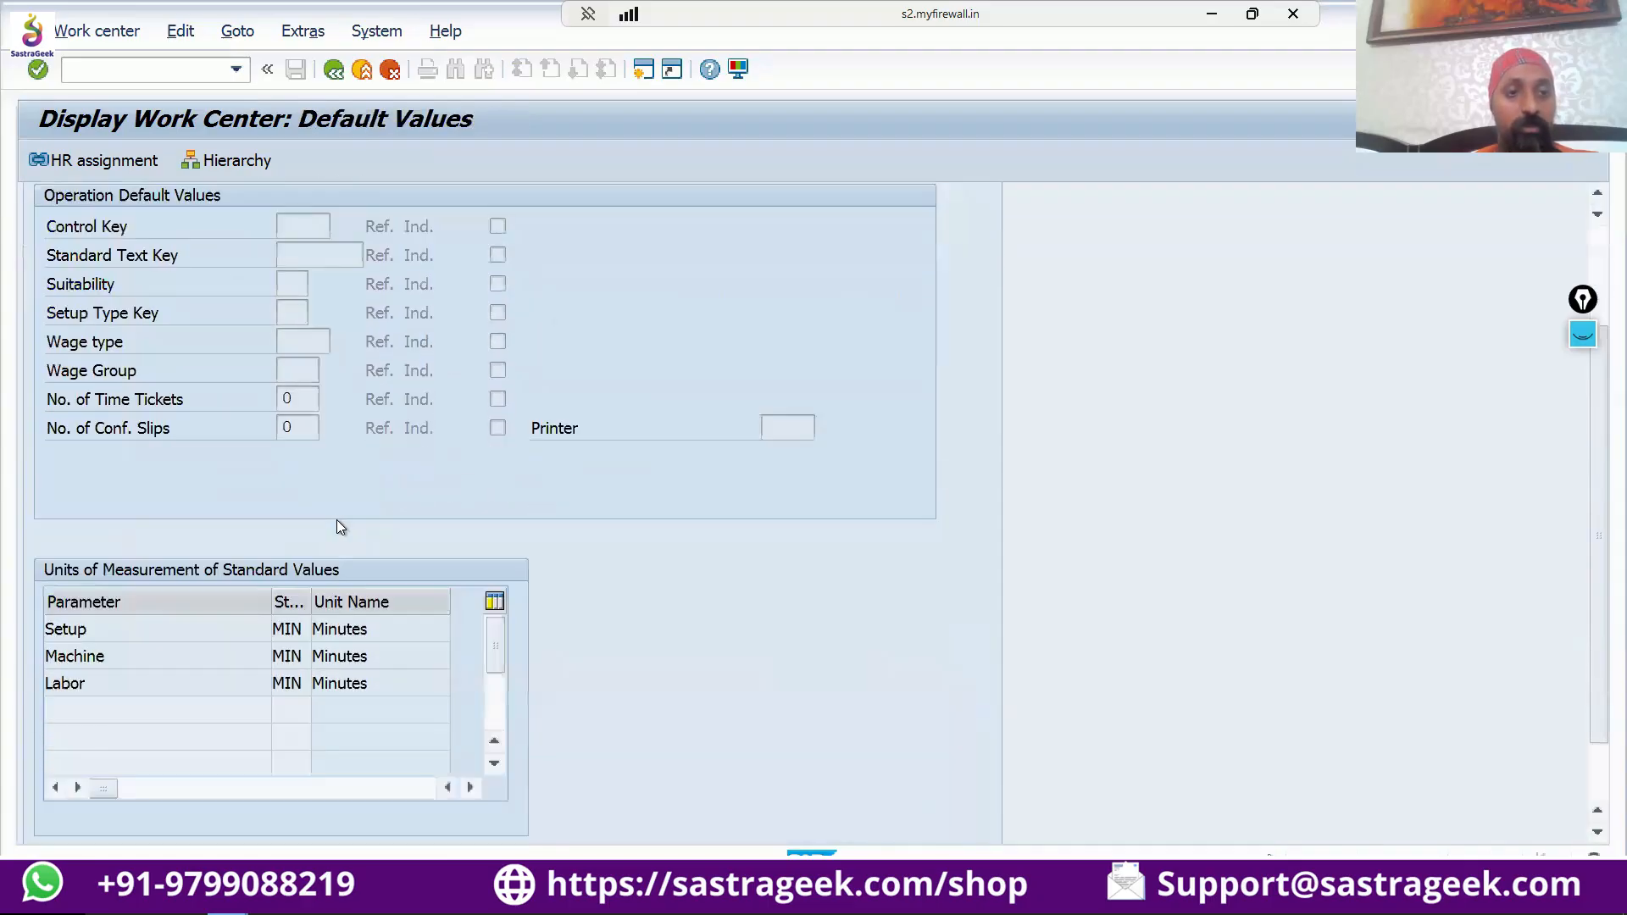
{"action": "left_click_drag", "start_coordinate": [309, 529], "coordinate": [344, 529]}
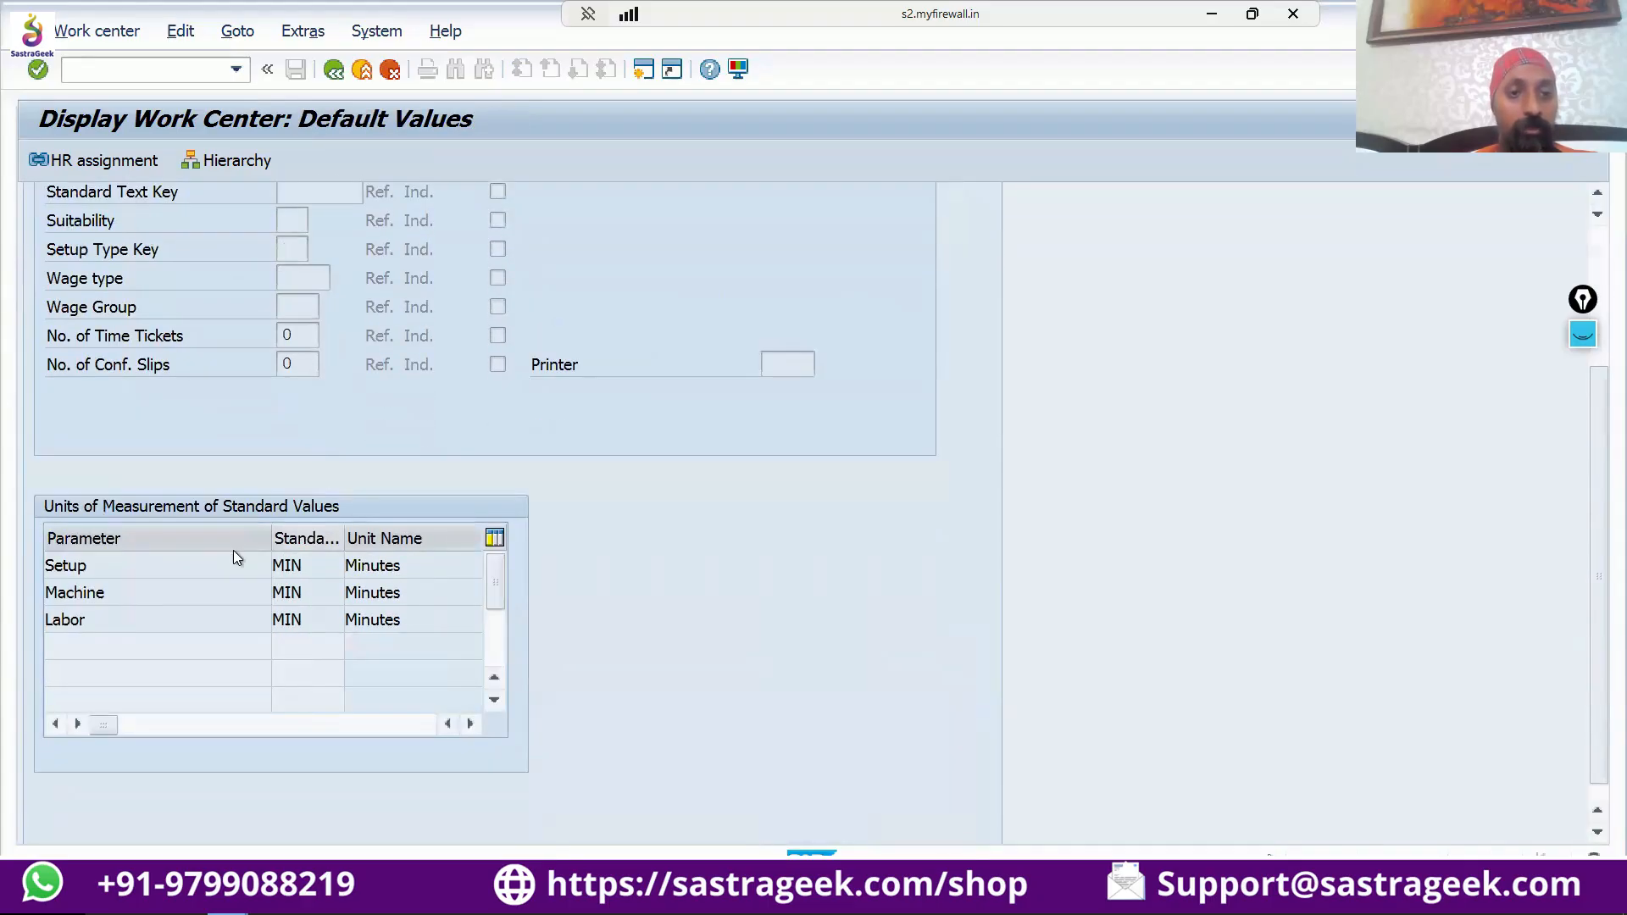
Step through the standard value units of the Setup, Machine and Labor parameters in the default values.
{"action": "left_click", "coordinate": [314, 569]}
{"action": "key", "text": "Down"}
{"action": "key", "text": "Down"}
{"action": "key", "text": "Up"}
{"action": "key", "text": "Up"}
{"action": "scroll", "coordinate": [303, 600], "scroll_direction": "up", "scroll_amount": 1}
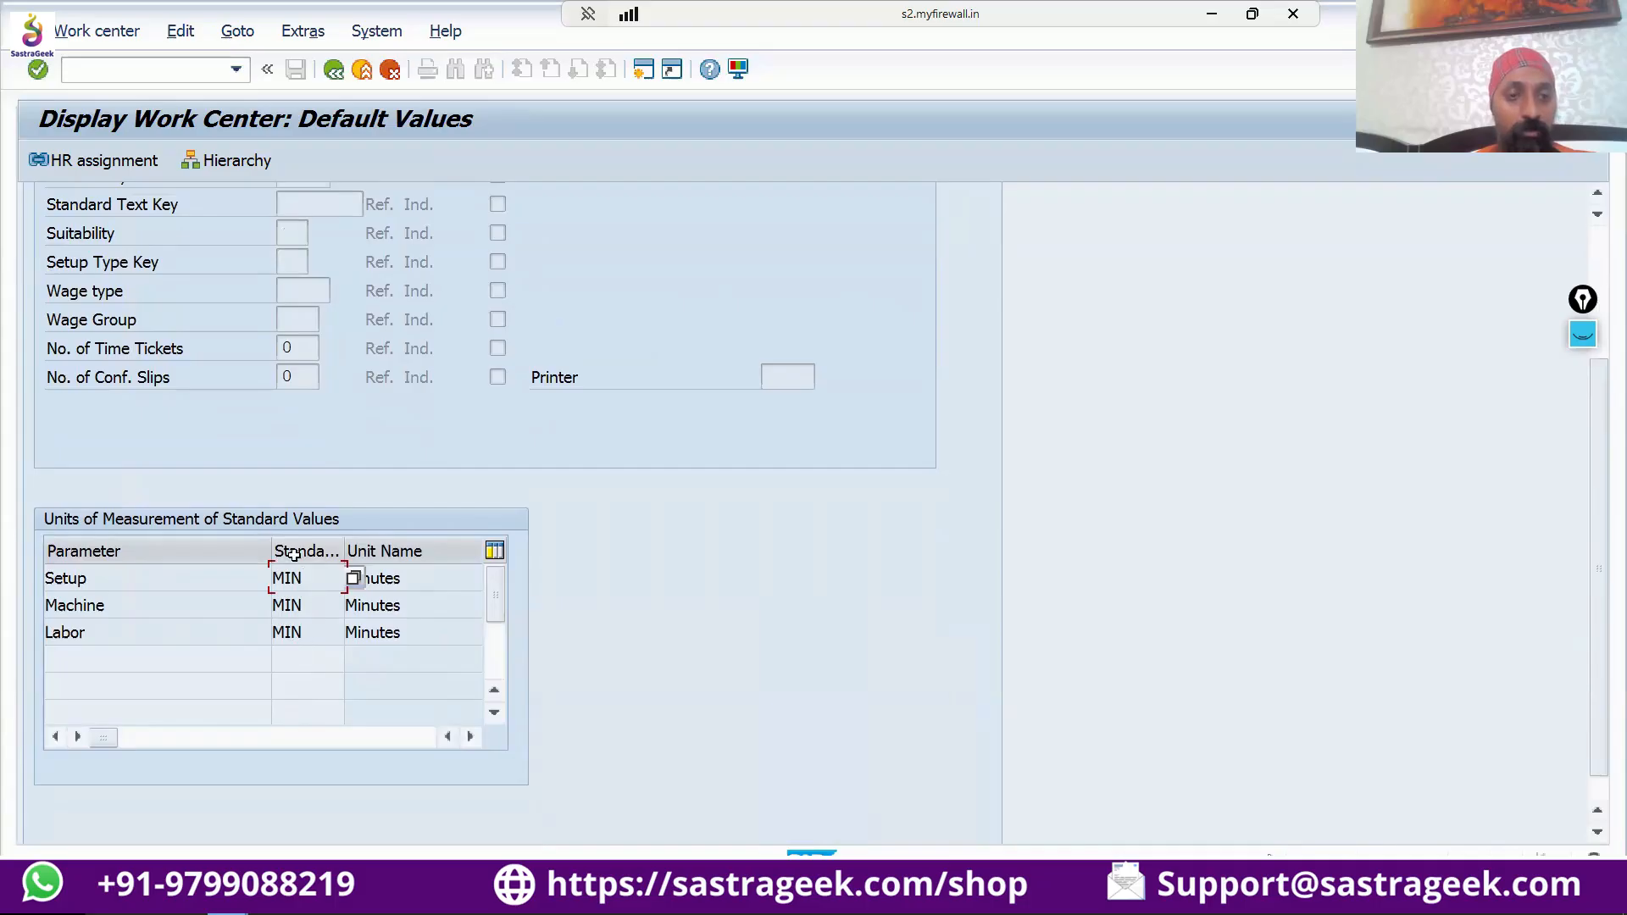
{"action": "scroll", "coordinate": [287, 527], "scroll_direction": "up", "scroll_amount": 5}
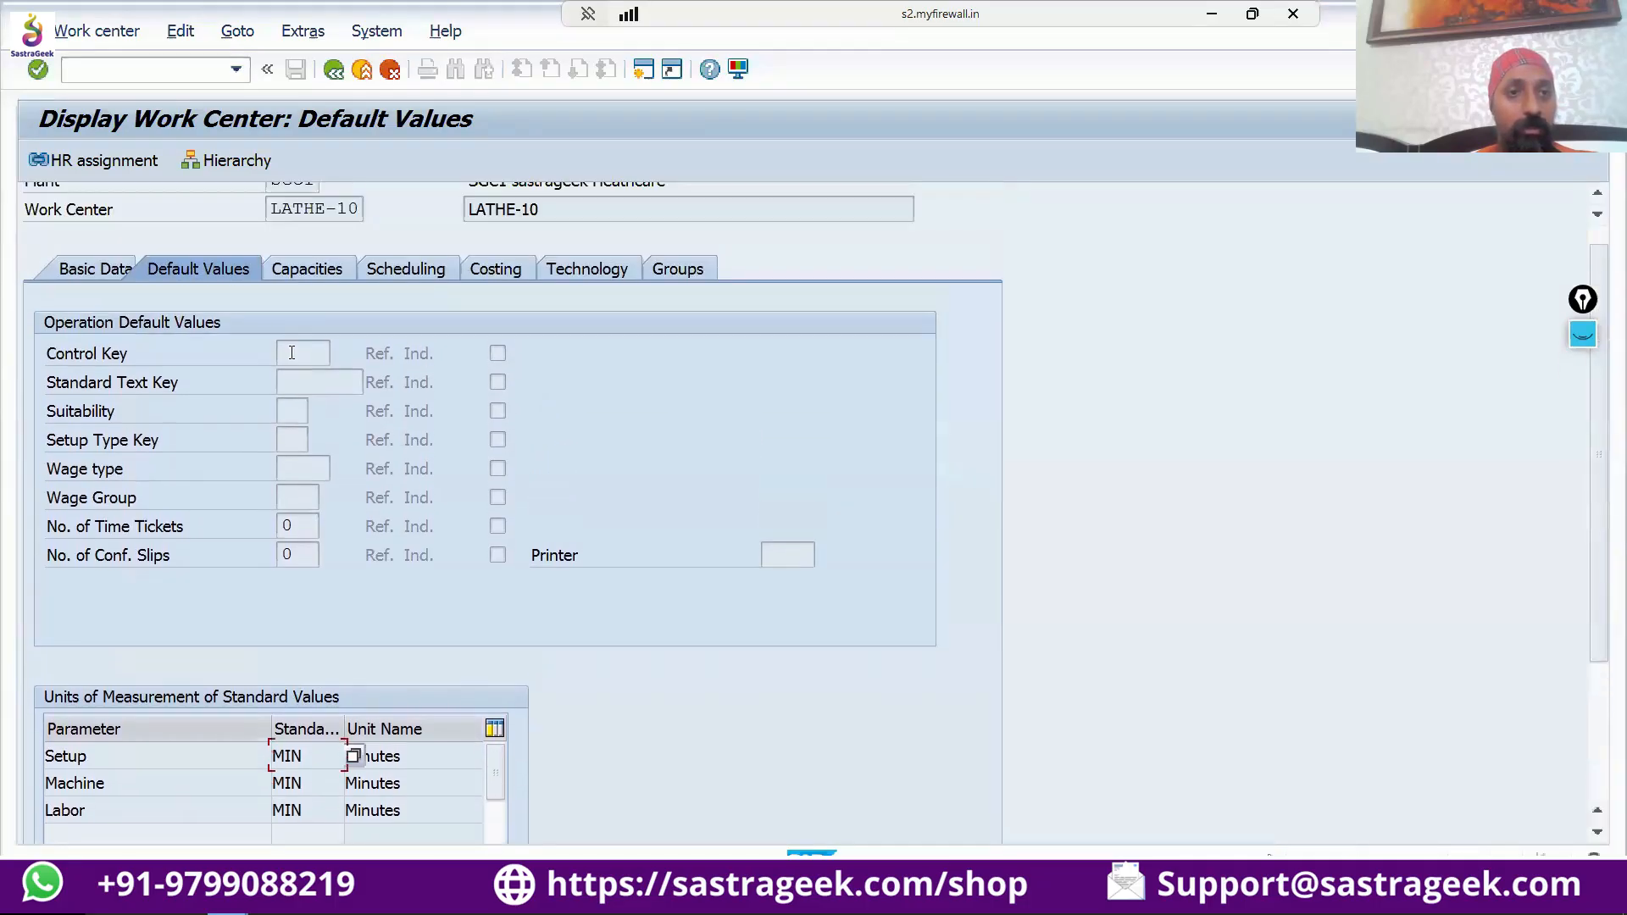
Open the capacity overview of work center LATHE-10 and review its setup, processing and teardown formulas.
{"action": "left_click", "coordinate": [309, 270]}
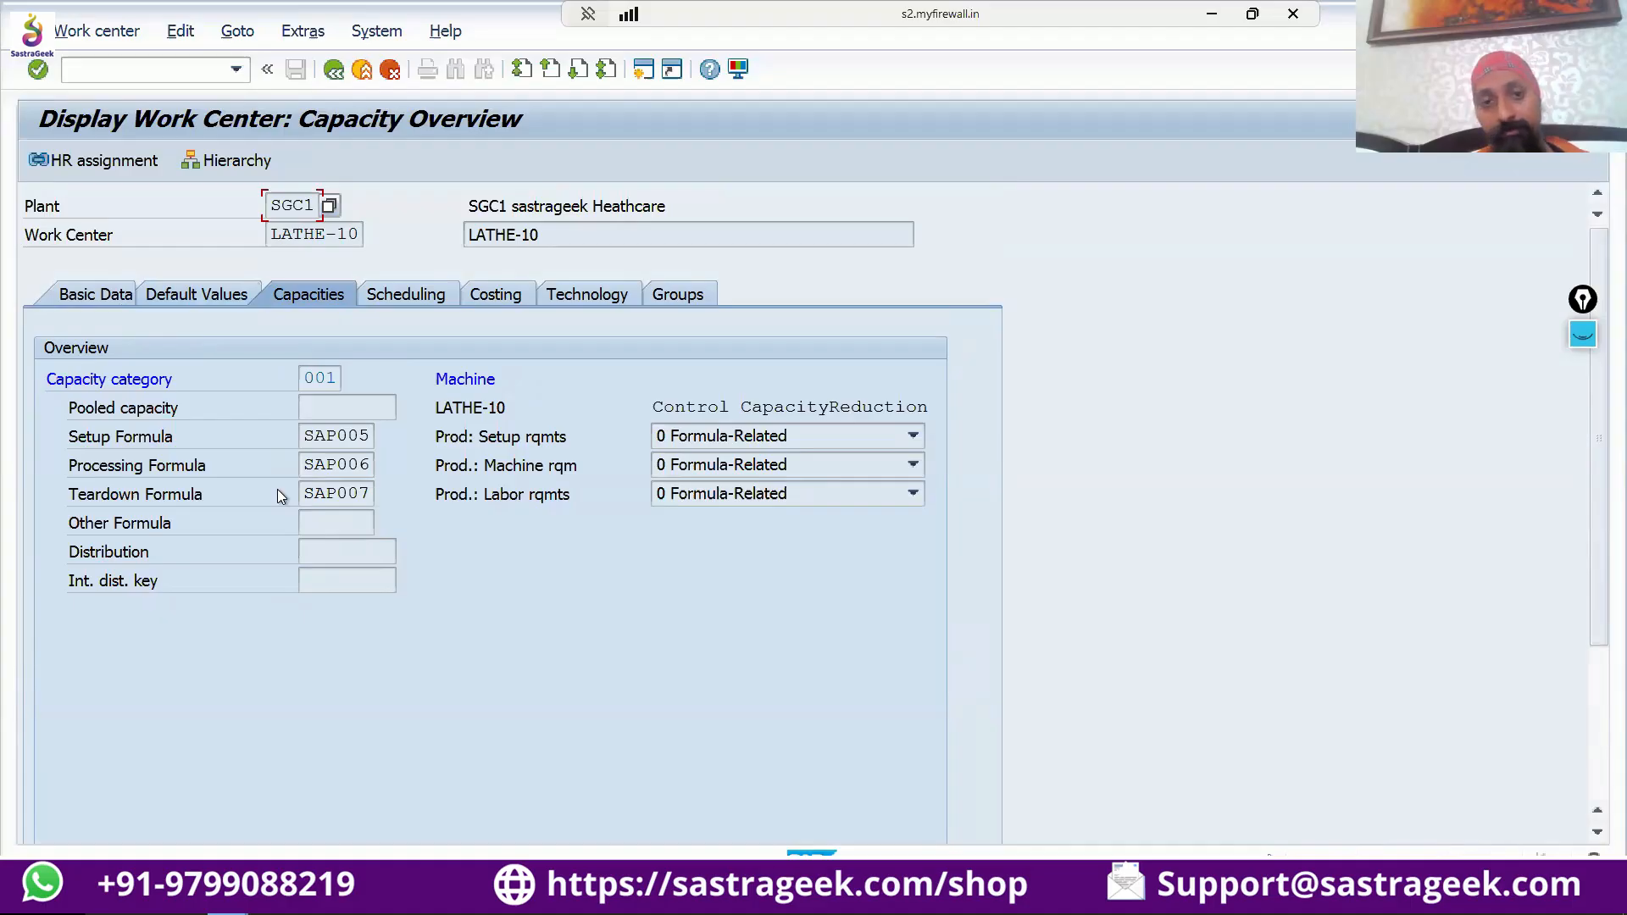
{"action": "scroll", "coordinate": [265, 597], "scroll_direction": "down", "scroll_amount": 1}
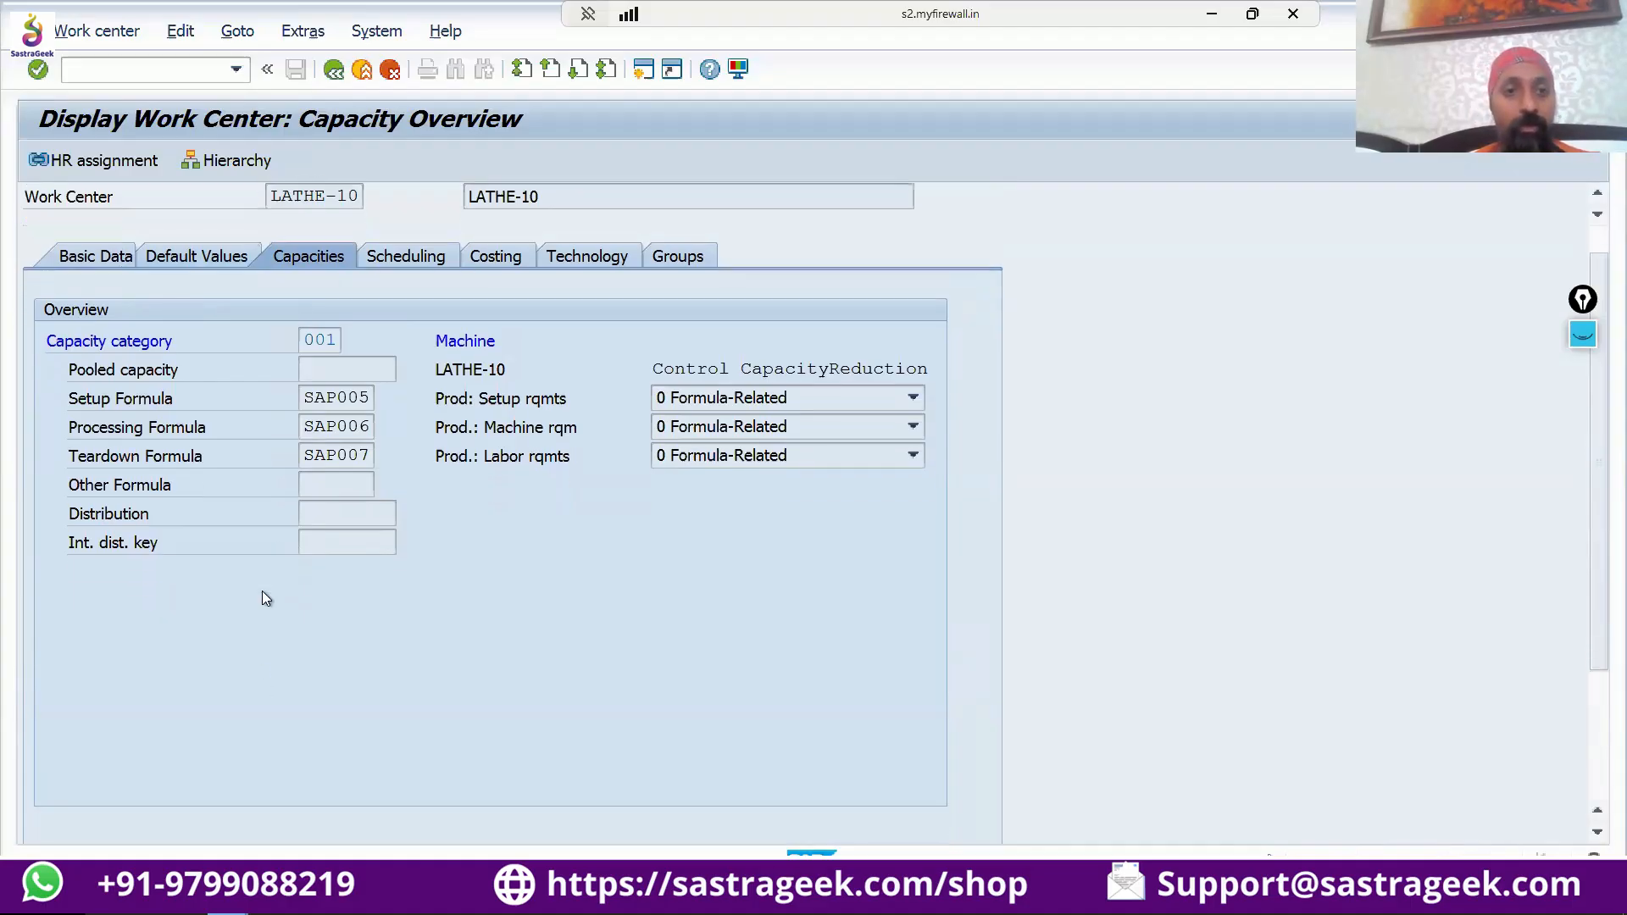
{"action": "scroll", "coordinate": [266, 598], "scroll_direction": "up", "scroll_amount": 1}
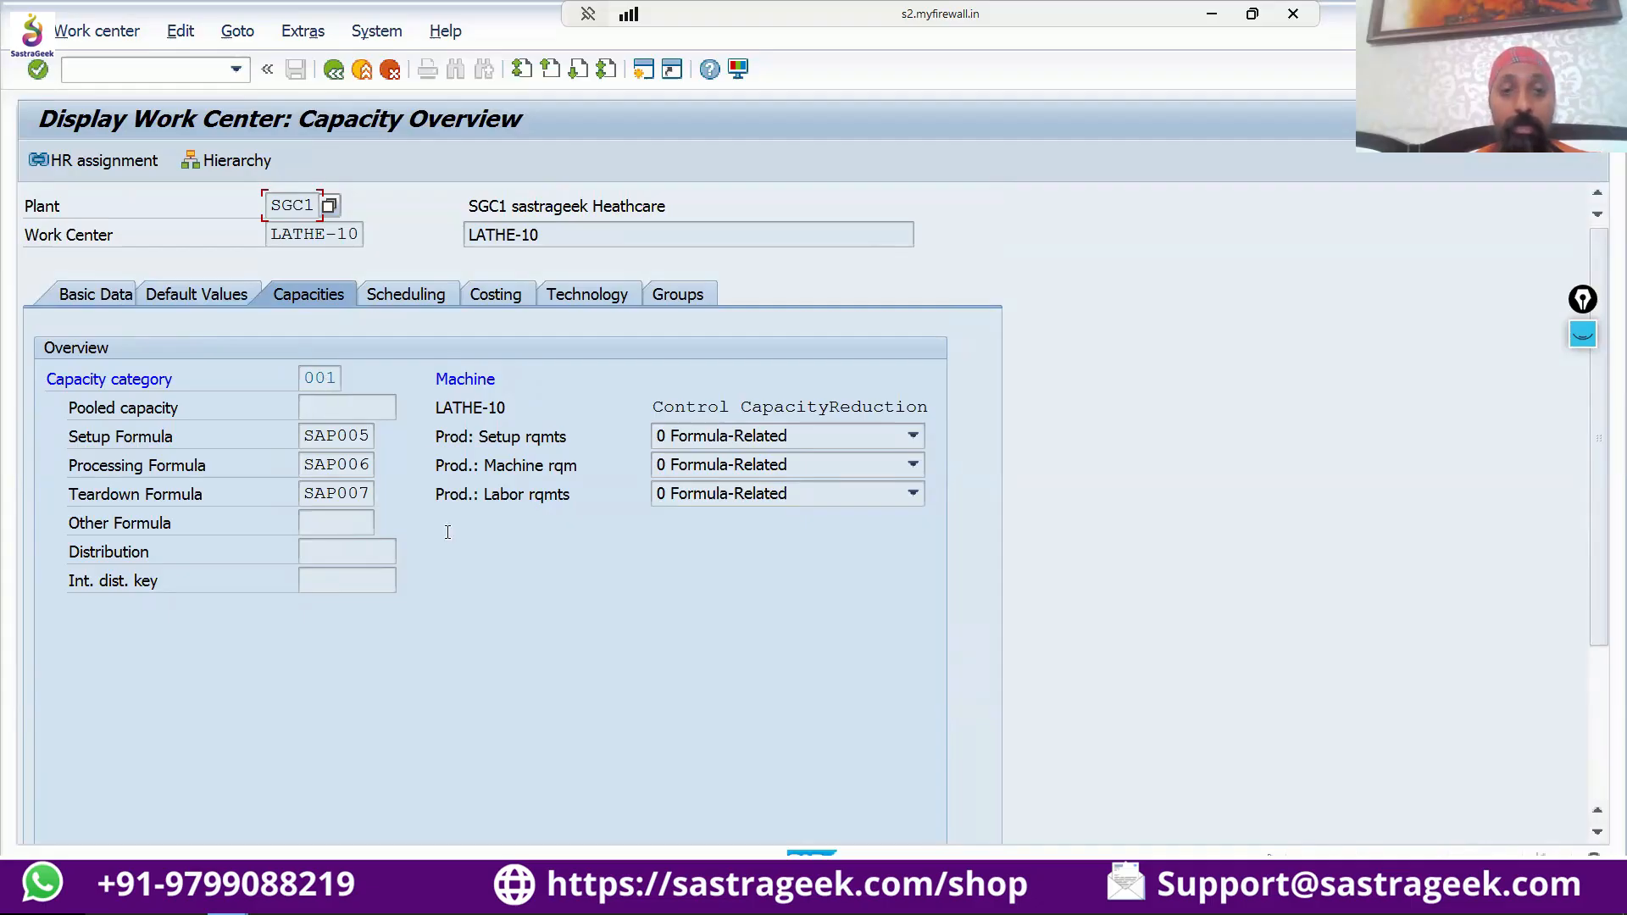
{"action": "scroll", "coordinate": [447, 531], "scroll_direction": "down", "scroll_amount": 4}
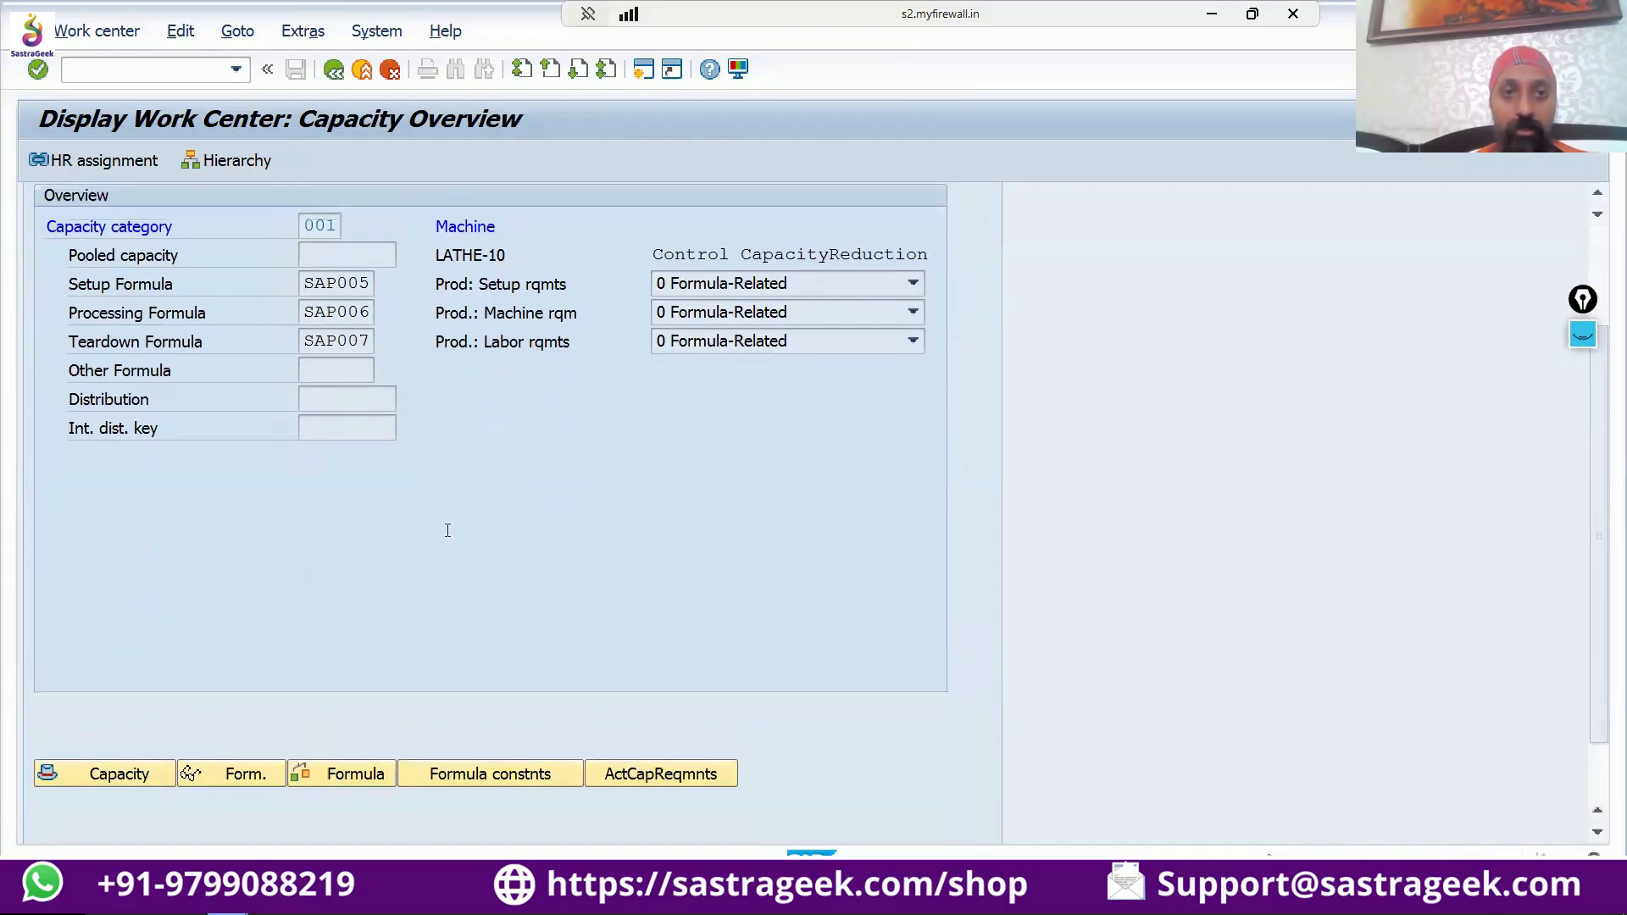
{"action": "scroll", "coordinate": [447, 531], "scroll_direction": "up", "scroll_amount": 4}
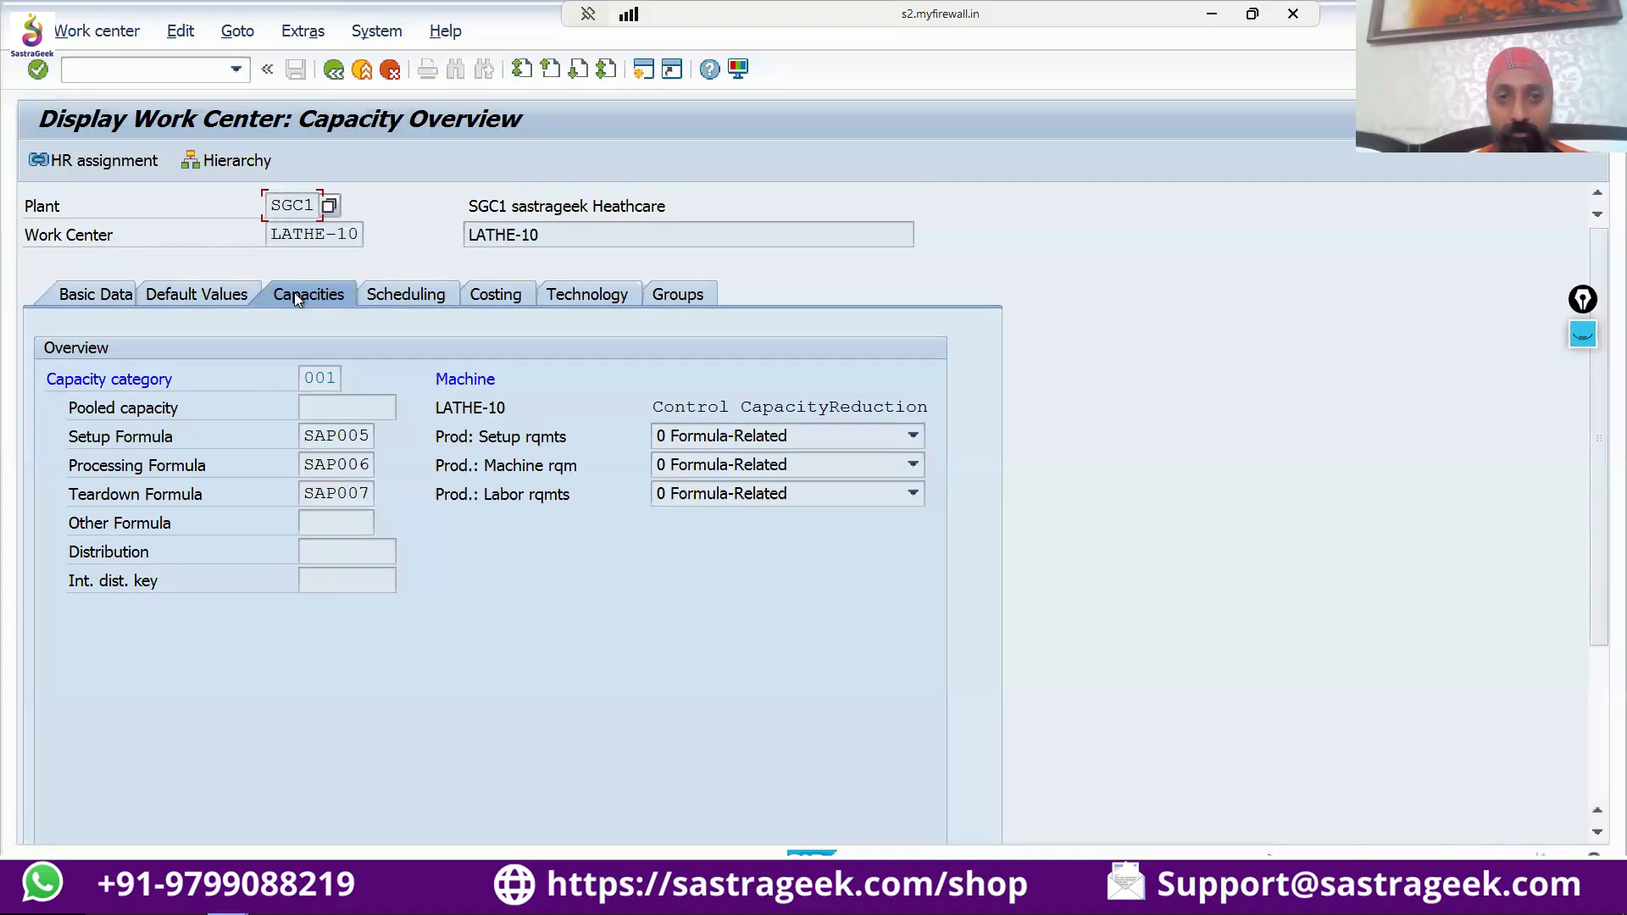
Clear the old screen annotations and handwrite the underlined headings "Machine" and "Labor" with the pen beside the capacity data.
{"action": "left_click", "coordinate": [1583, 334]}
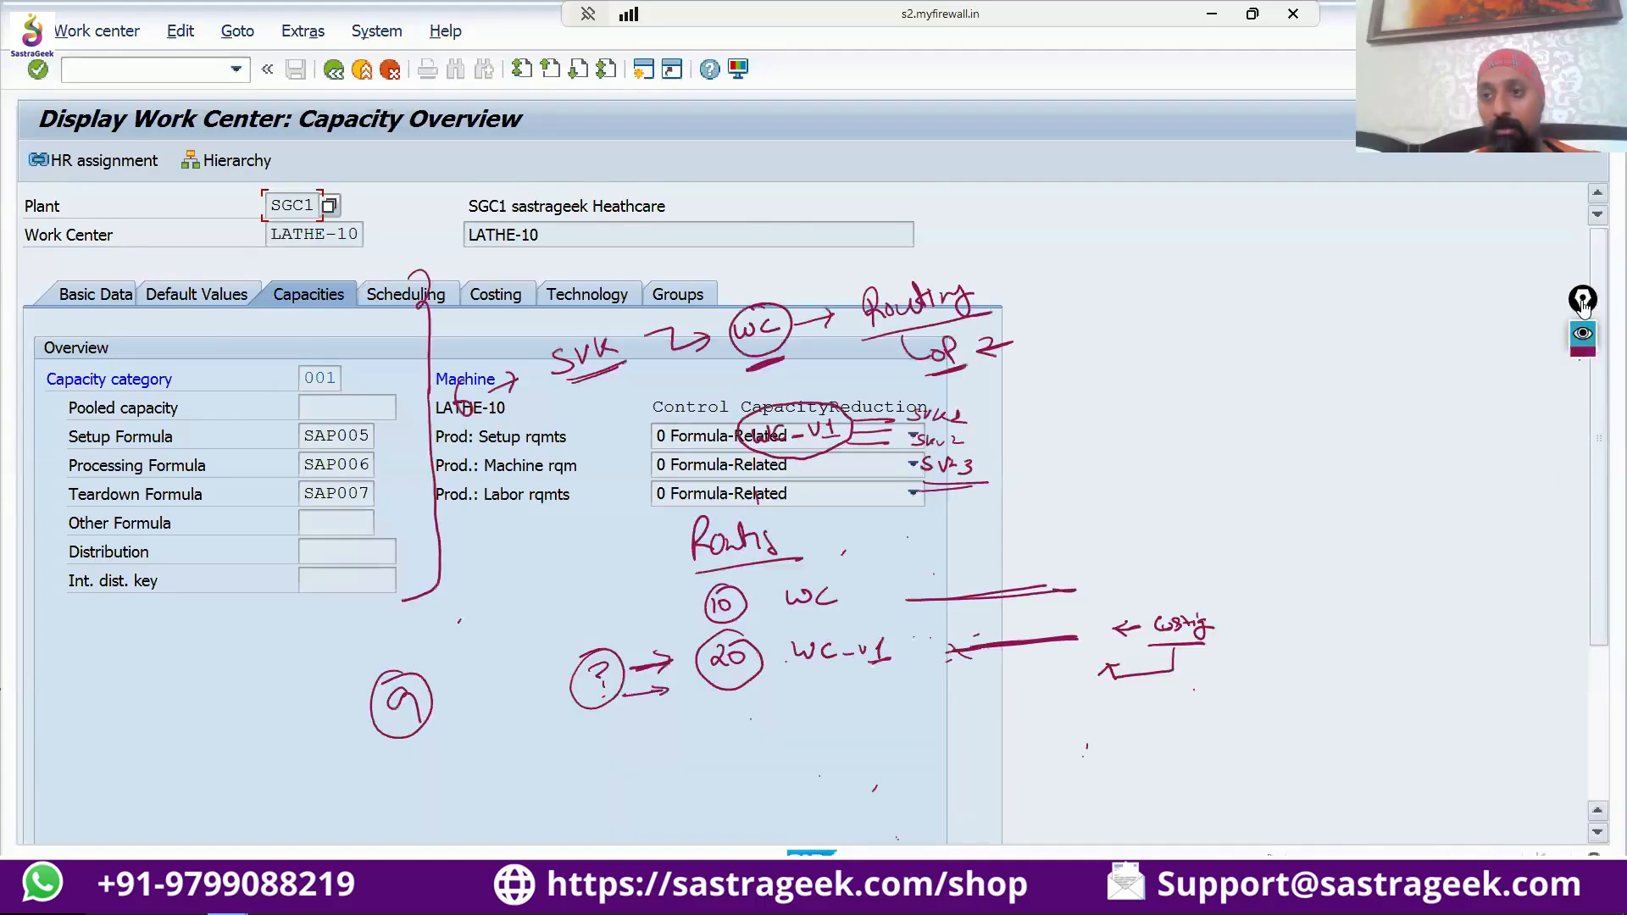
{"action": "left_click", "coordinate": [1581, 537]}
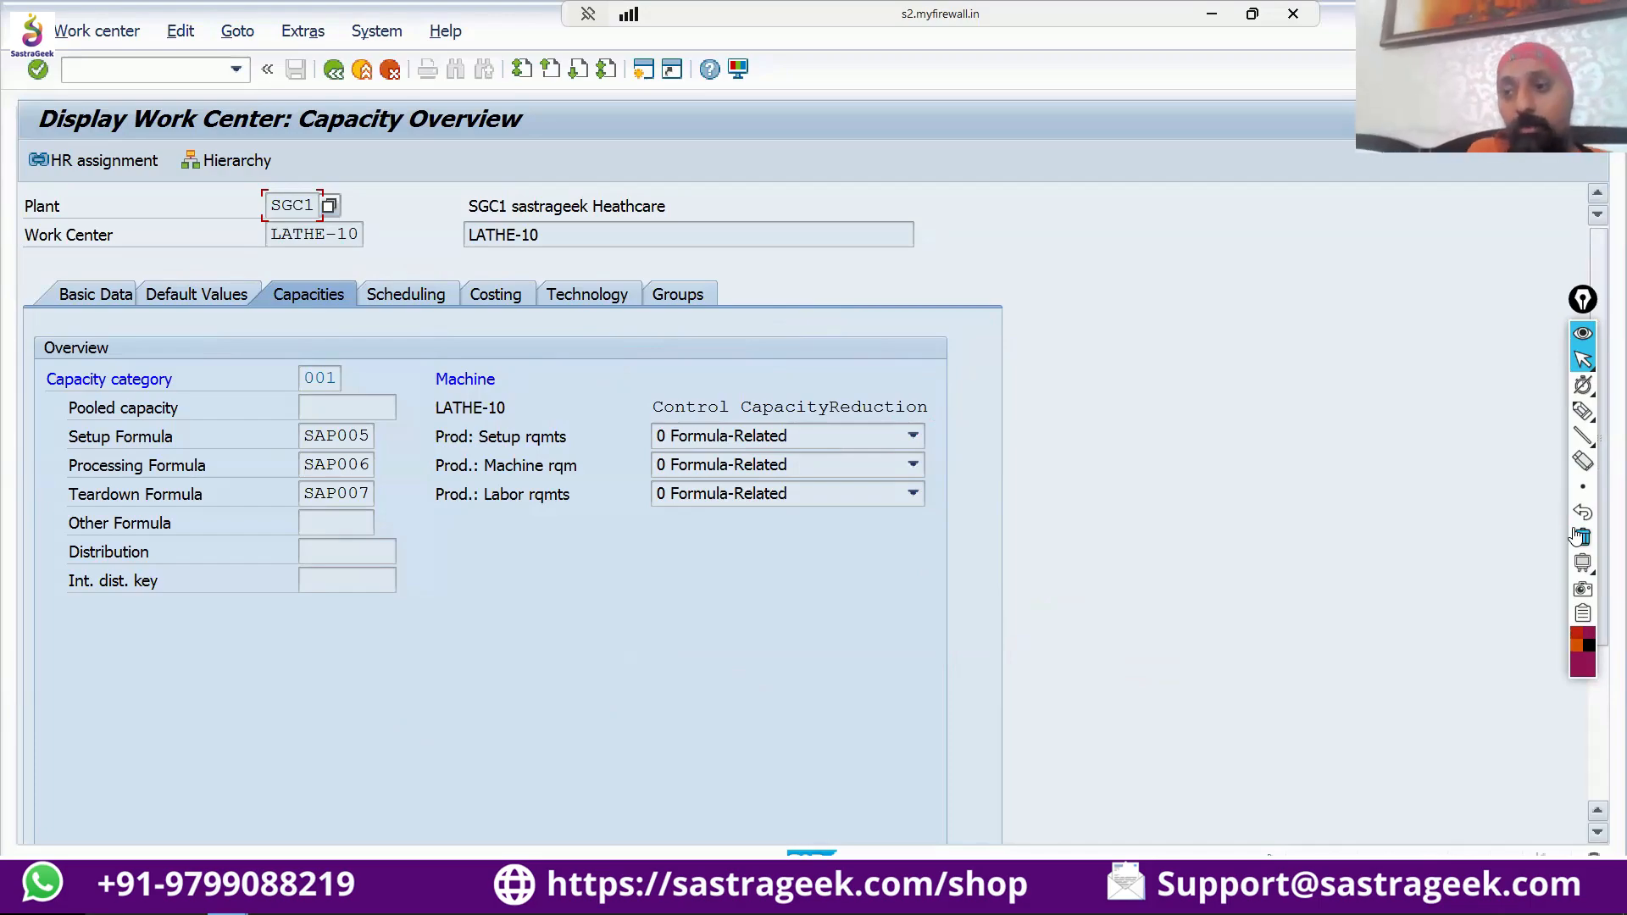
{"action": "left_click", "coordinate": [1581, 412]}
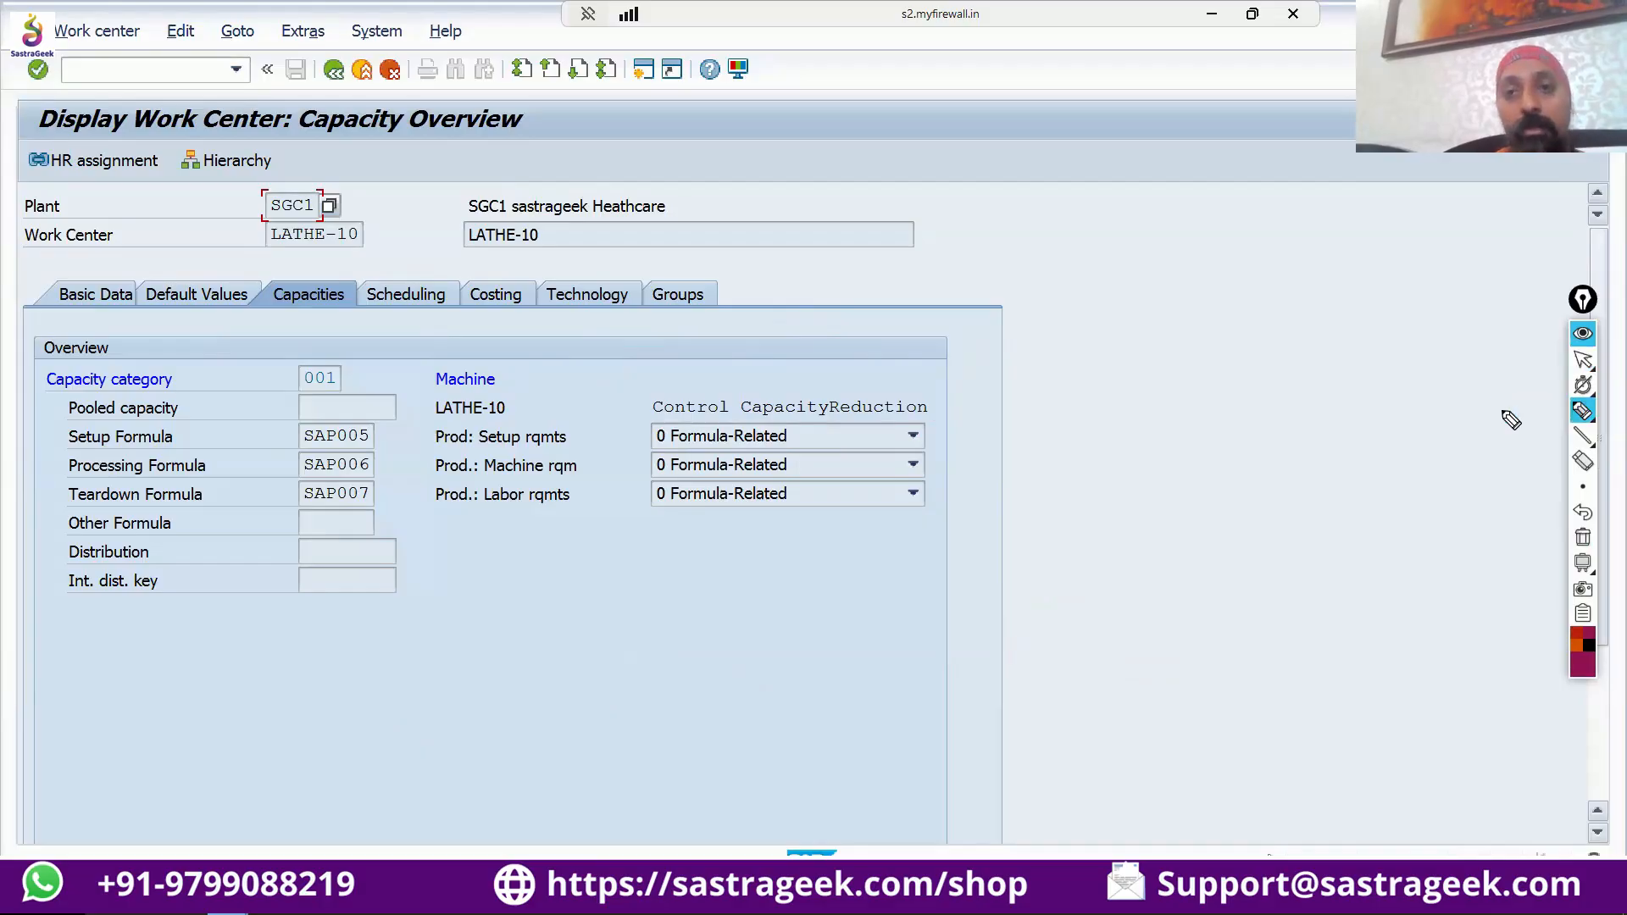
{"action": "mouse_move", "coordinate": [1011, 206]}
{"action": "left_mouse_down"}
{"action": "mouse_move", "coordinate": [1097, 207]}
{"action": "mouse_move", "coordinate": [1027, 229]}
{"action": "mouse_move", "coordinate": [1115, 220]}
{"action": "left_mouse_up"}
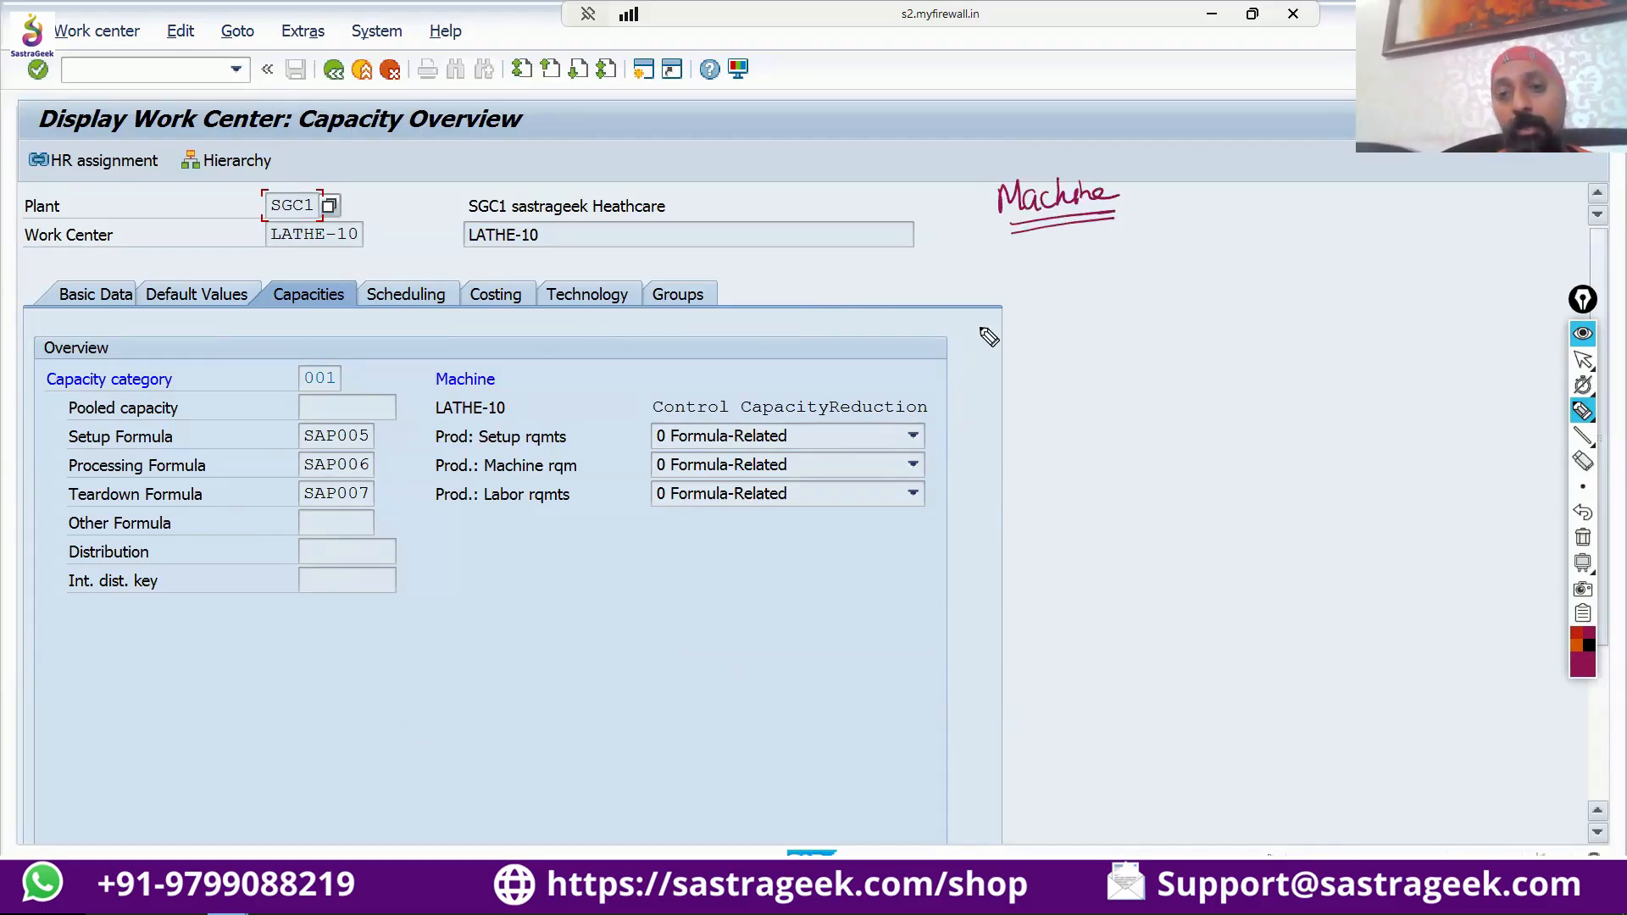
{"action": "mouse_move", "coordinate": [981, 322]}
{"action": "left_mouse_down"}
{"action": "mouse_move", "coordinate": [1008, 354]}
{"action": "mouse_move", "coordinate": [1068, 336]}
{"action": "left_mouse_up"}
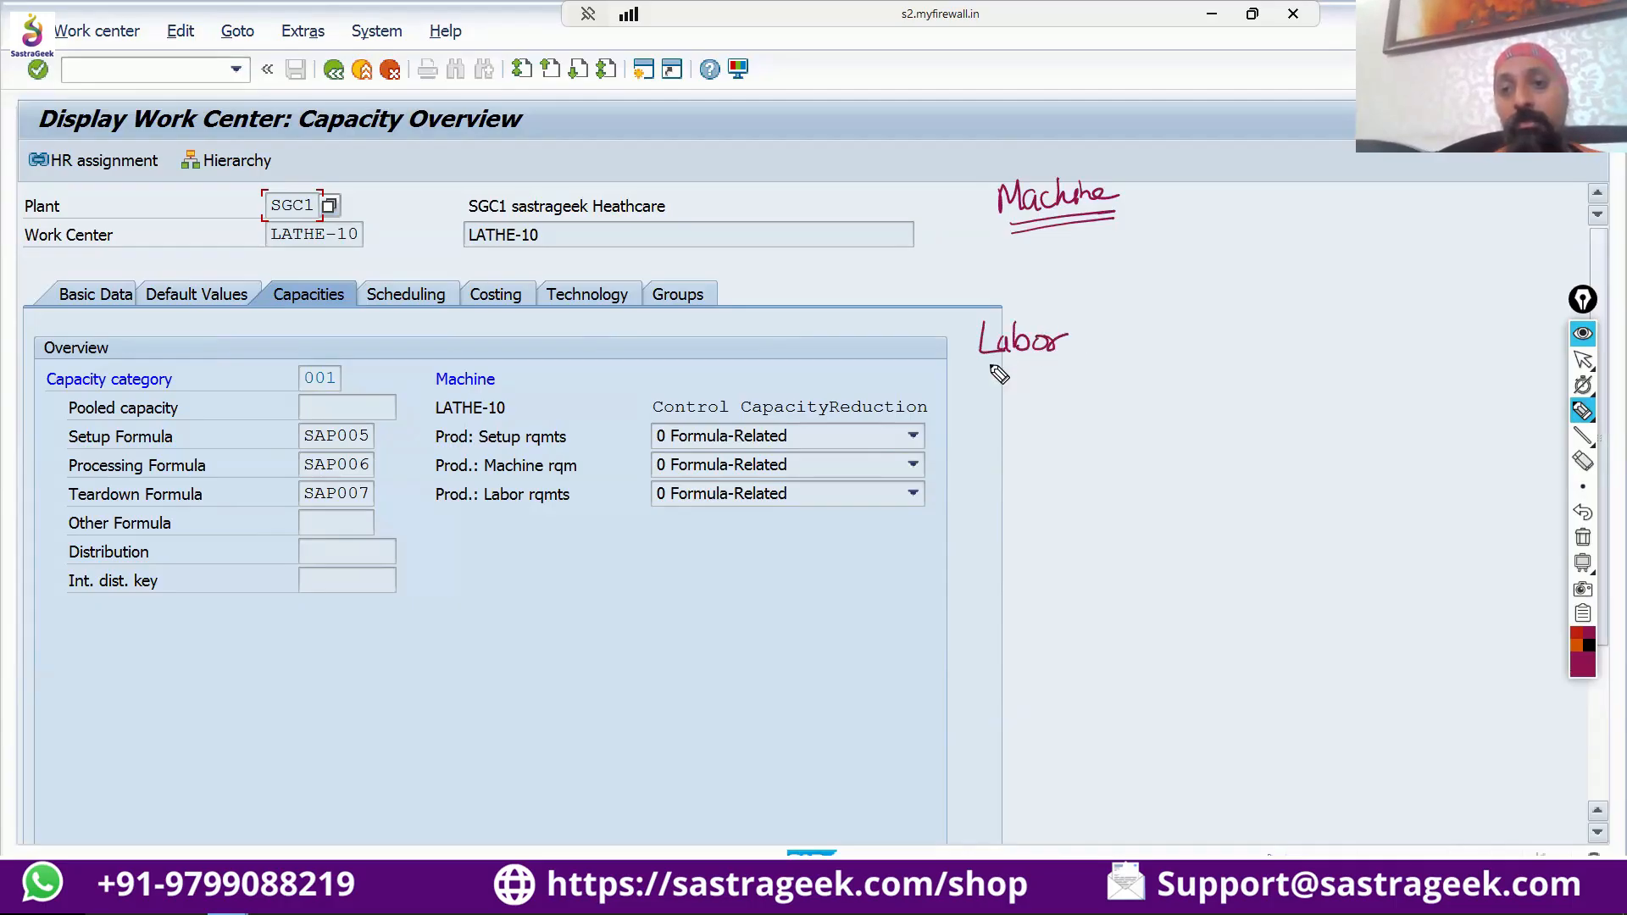
{"action": "left_click_drag", "start_coordinate": [990, 373], "coordinate": [1051, 373]}
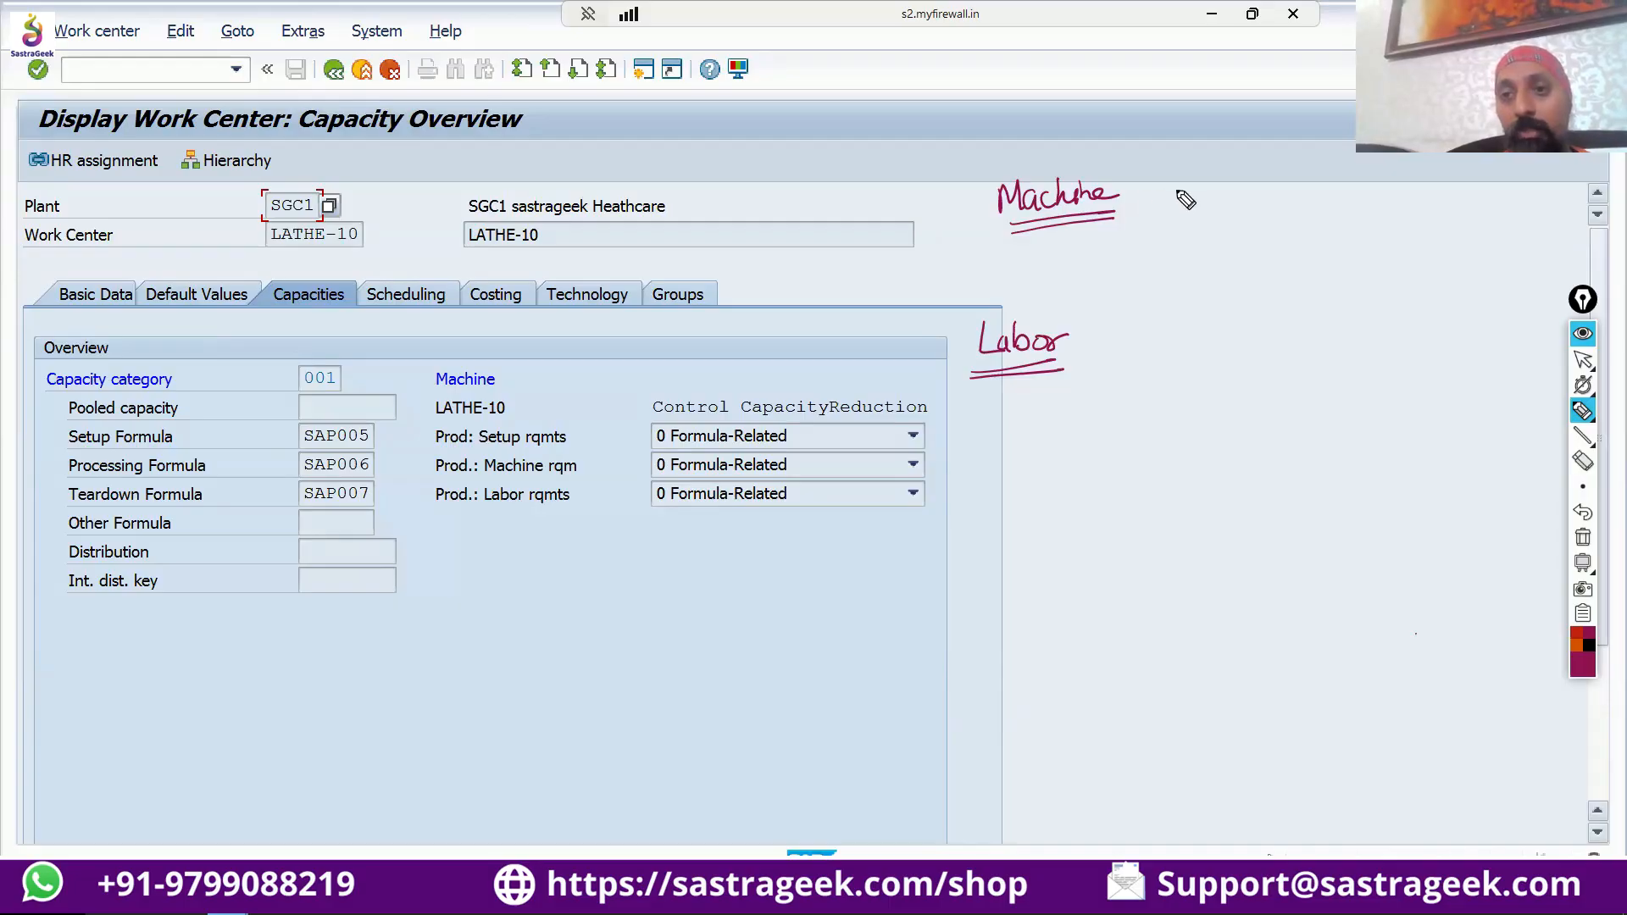
Draw an arrow from "Machine" to an underlined note "total capacity" and add "11H" beneath it with a second arrow.
{"action": "mouse_move", "coordinate": [1139, 193]}
{"action": "left_mouse_down"}
{"action": "mouse_move", "coordinate": [1185, 220]}
{"action": "mouse_move", "coordinate": [1184, 262]}
{"action": "mouse_move", "coordinate": [1202, 269]}
{"action": "mouse_move", "coordinate": [1389, 256]}
{"action": "left_mouse_up"}
{"action": "mouse_move", "coordinate": [1182, 281]}
{"action": "left_mouse_down"}
{"action": "mouse_move", "coordinate": [1379, 276]}
{"action": "mouse_move", "coordinate": [1360, 285]}
{"action": "left_mouse_up"}
{"action": "left_click_drag", "start_coordinate": [1235, 288], "coordinate": [1335, 323]}
{"action": "left_click", "coordinate": [1294, 307]}
{"action": "left_click_drag", "start_coordinate": [1337, 314], "coordinate": [1354, 313]}
{"action": "left_click_drag", "start_coordinate": [1356, 303], "coordinate": [1363, 327]}
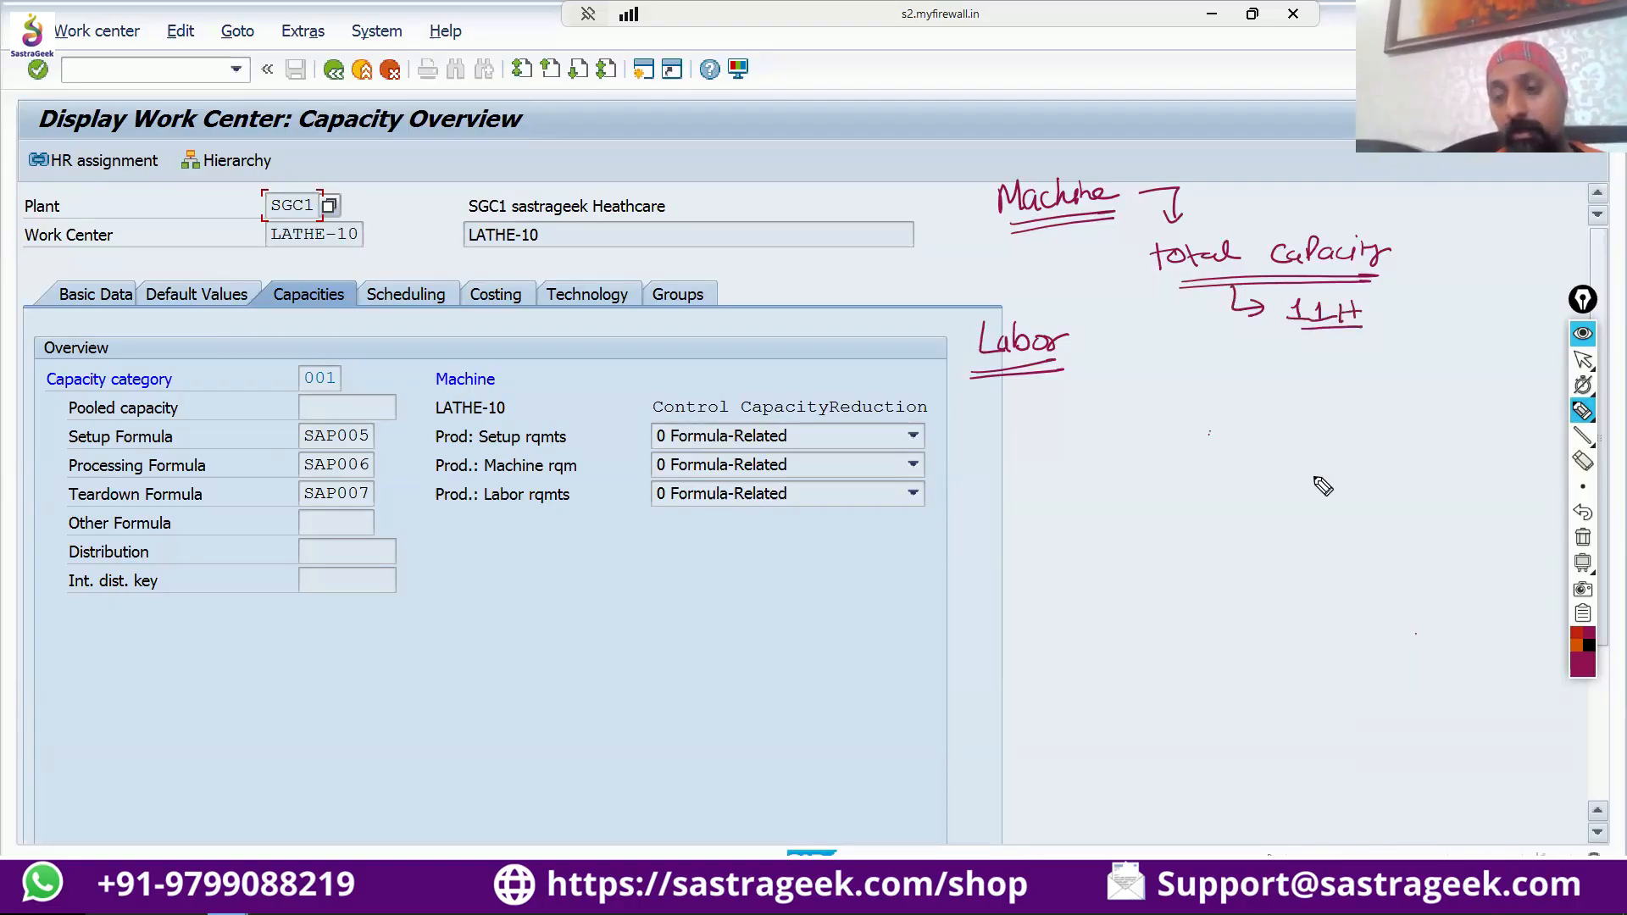
Write an underlined "Prod order" below the total capacity and point it by an arrow to a circled 50 with a circled 5H beside it.
{"action": "left_click_drag", "start_coordinate": [1314, 477], "coordinate": [1303, 480]}
{"action": "mouse_move", "coordinate": [1226, 364]}
{"action": "left_mouse_down"}
{"action": "mouse_move", "coordinate": [1226, 390]}
{"action": "mouse_move", "coordinate": [1361, 362]}
{"action": "left_mouse_up"}
{"action": "left_click", "coordinate": [1227, 523]}
{"action": "left_click_drag", "start_coordinate": [1222, 394], "coordinate": [1361, 389]}
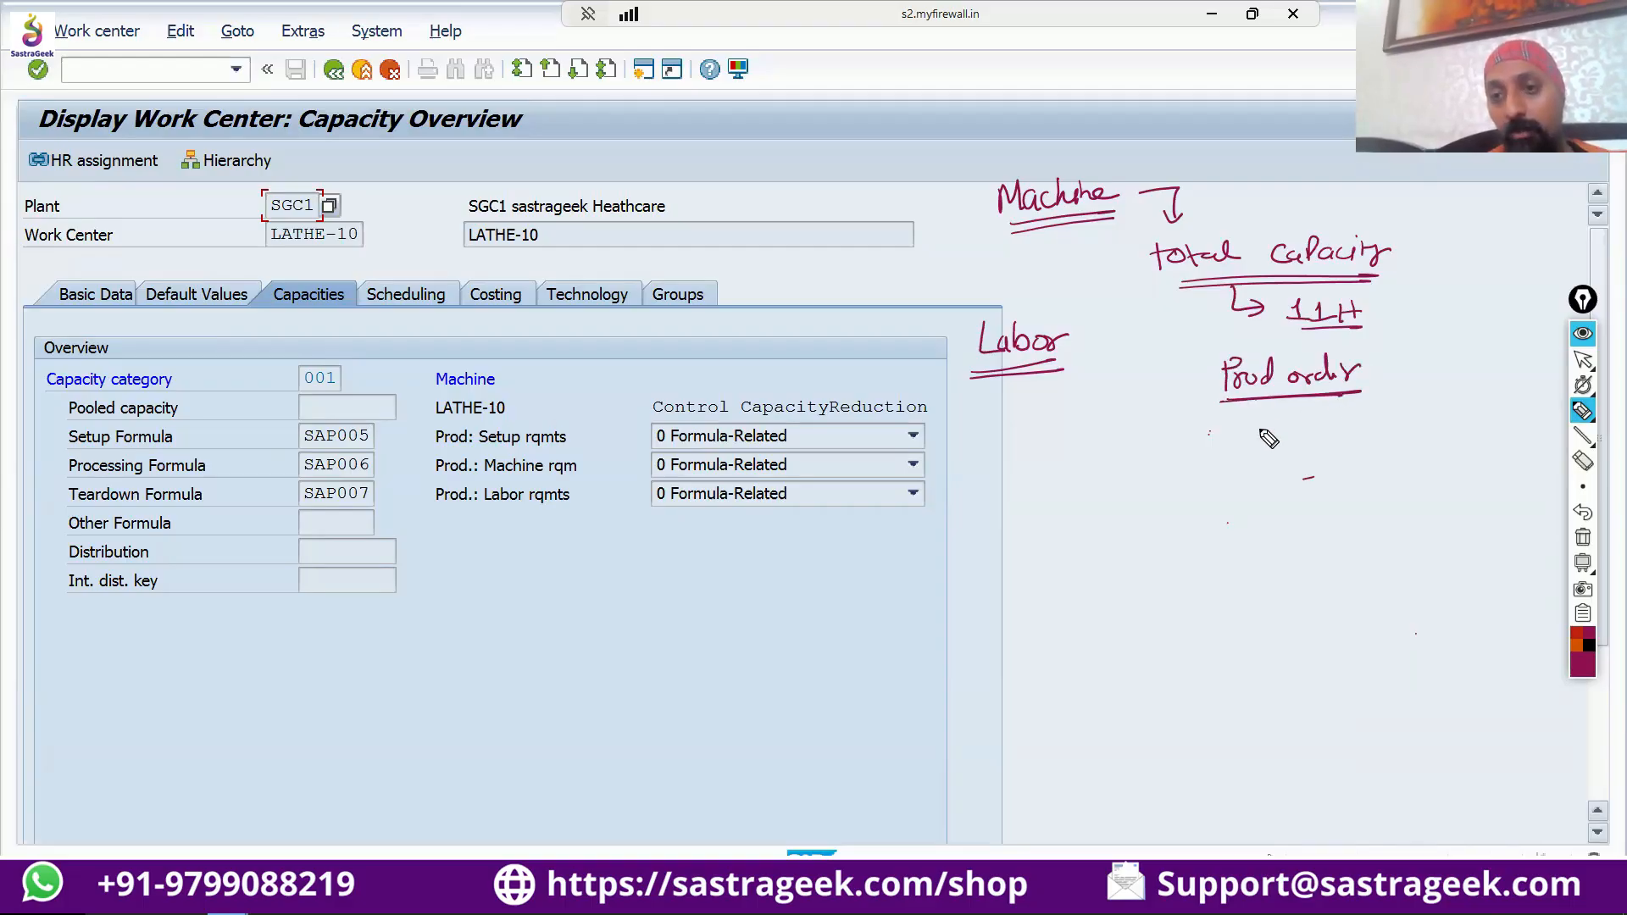
{"action": "left_click_drag", "start_coordinate": [1258, 401], "coordinate": [1258, 431]}
{"action": "left_click", "coordinate": [1241, 682]}
{"action": "mouse_move", "coordinate": [1247, 420]}
{"action": "left_mouse_down"}
{"action": "mouse_move", "coordinate": [1268, 419]}
{"action": "mouse_move", "coordinate": [1245, 466]}
{"action": "mouse_move", "coordinate": [1279, 465]}
{"action": "left_mouse_up"}
{"action": "mouse_move", "coordinate": [1271, 442]}
{"action": "left_mouse_down"}
{"action": "mouse_move", "coordinate": [1341, 463]}
{"action": "mouse_move", "coordinate": [1408, 448]}
{"action": "mouse_move", "coordinate": [1394, 480]}
{"action": "mouse_move", "coordinate": [1449, 472]}
{"action": "mouse_move", "coordinate": [1420, 449]}
{"action": "left_mouse_up"}
{"action": "left_click", "coordinate": [1286, 682]}
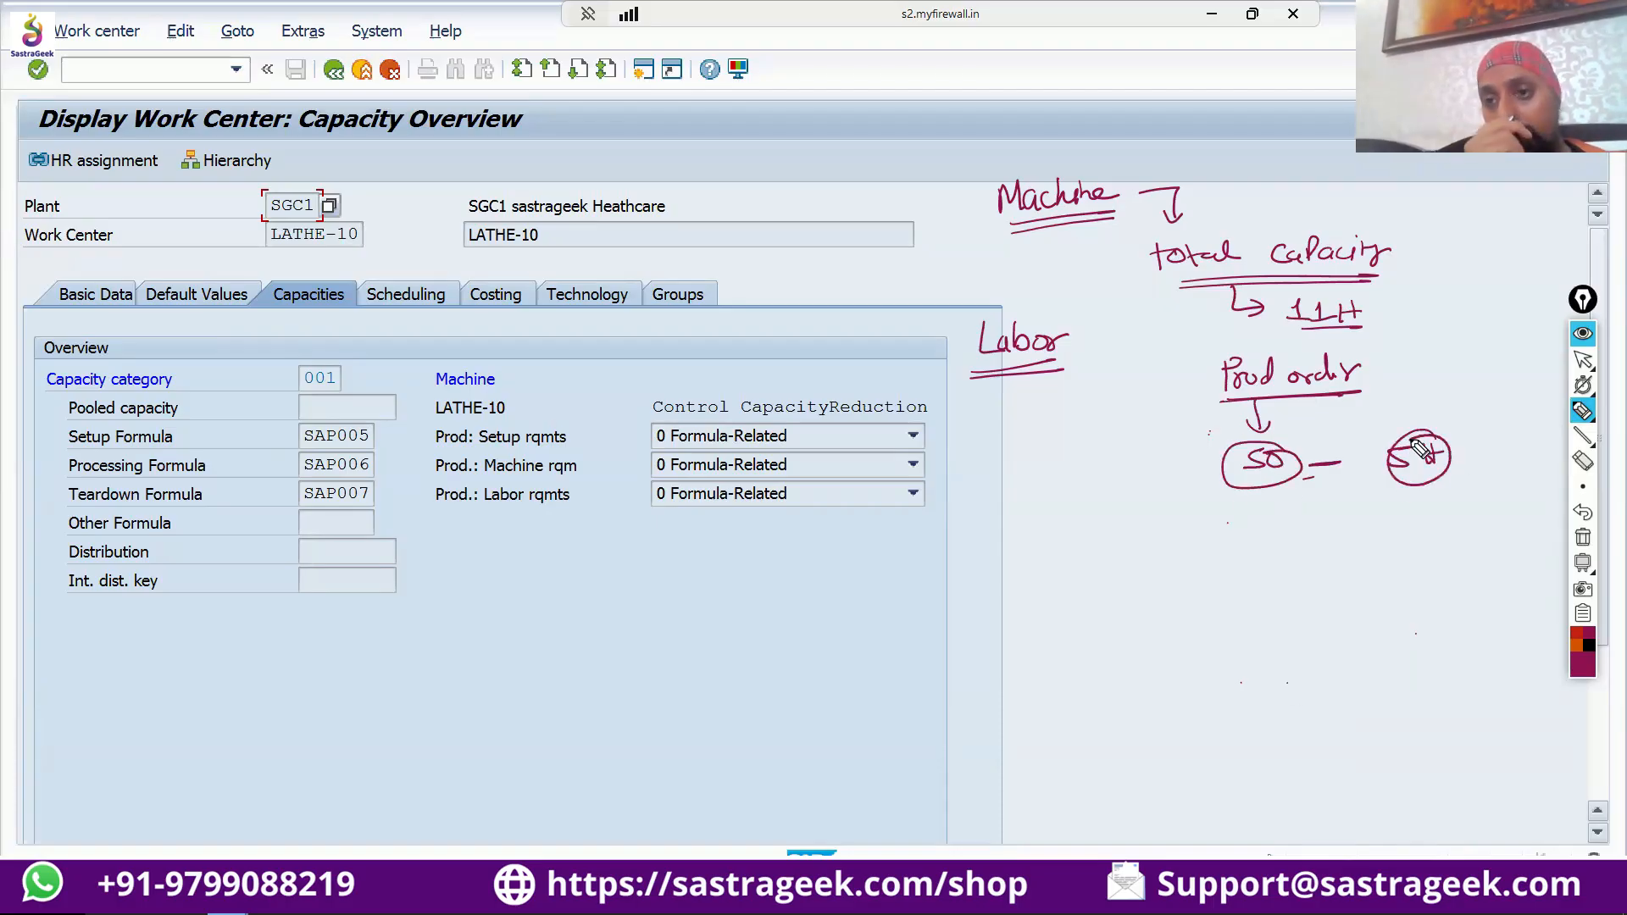
Draw an arrow down from the circled 5H to a double-underlined note "Cap Req".
{"action": "left_click_drag", "start_coordinate": [1435, 708], "coordinate": [1442, 704]}
{"action": "mouse_move", "coordinate": [1415, 495]}
{"action": "left_mouse_down"}
{"action": "mouse_move", "coordinate": [1415, 525]}
{"action": "mouse_move", "coordinate": [1428, 510]}
{"action": "left_mouse_up"}
{"action": "left_click", "coordinate": [1356, 754]}
{"action": "mouse_move", "coordinate": [1327, 551]}
{"action": "left_mouse_down"}
{"action": "mouse_move", "coordinate": [1322, 580]}
{"action": "mouse_move", "coordinate": [1362, 573]}
{"action": "left_mouse_up"}
{"action": "mouse_move", "coordinate": [1383, 551]}
{"action": "left_mouse_down"}
{"action": "mouse_move", "coordinate": [1385, 576]}
{"action": "mouse_move", "coordinate": [1403, 576]}
{"action": "left_mouse_up"}
{"action": "mouse_move", "coordinate": [1402, 561]}
{"action": "left_mouse_down"}
{"action": "mouse_move", "coordinate": [1426, 576]}
{"action": "mouse_move", "coordinate": [1442, 561]}
{"action": "left_mouse_up"}
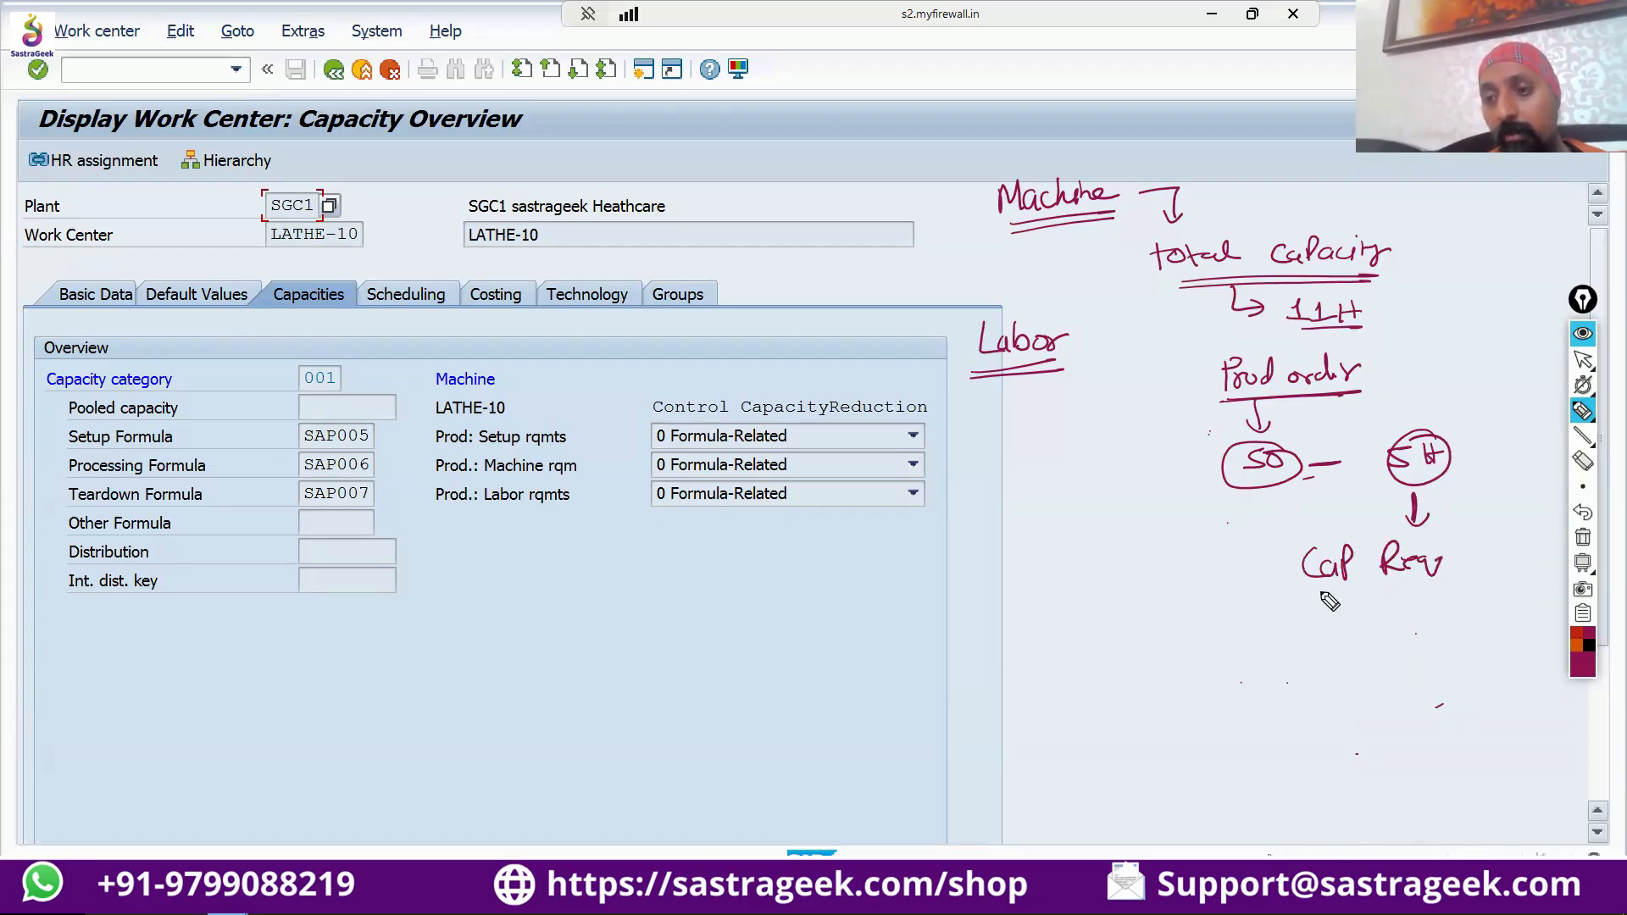
{"action": "left_click_drag", "start_coordinate": [1299, 600], "coordinate": [1441, 596]}
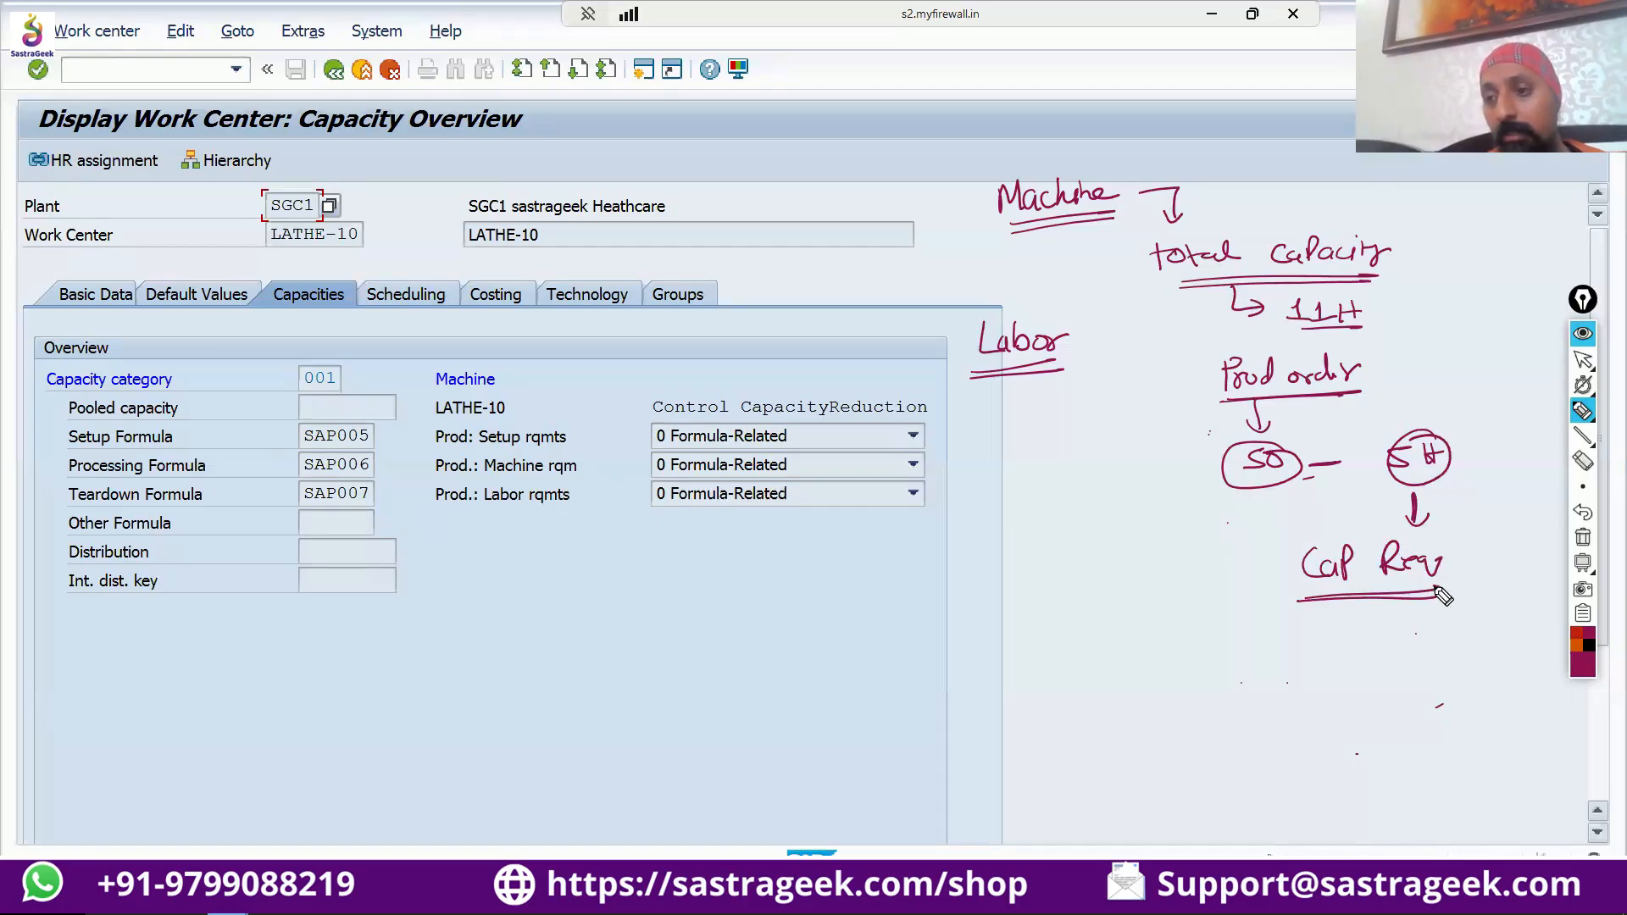
Change the pen color to red and circle the notes "Prod order", 50 and 5H.
{"action": "left_click", "coordinate": [1575, 633]}
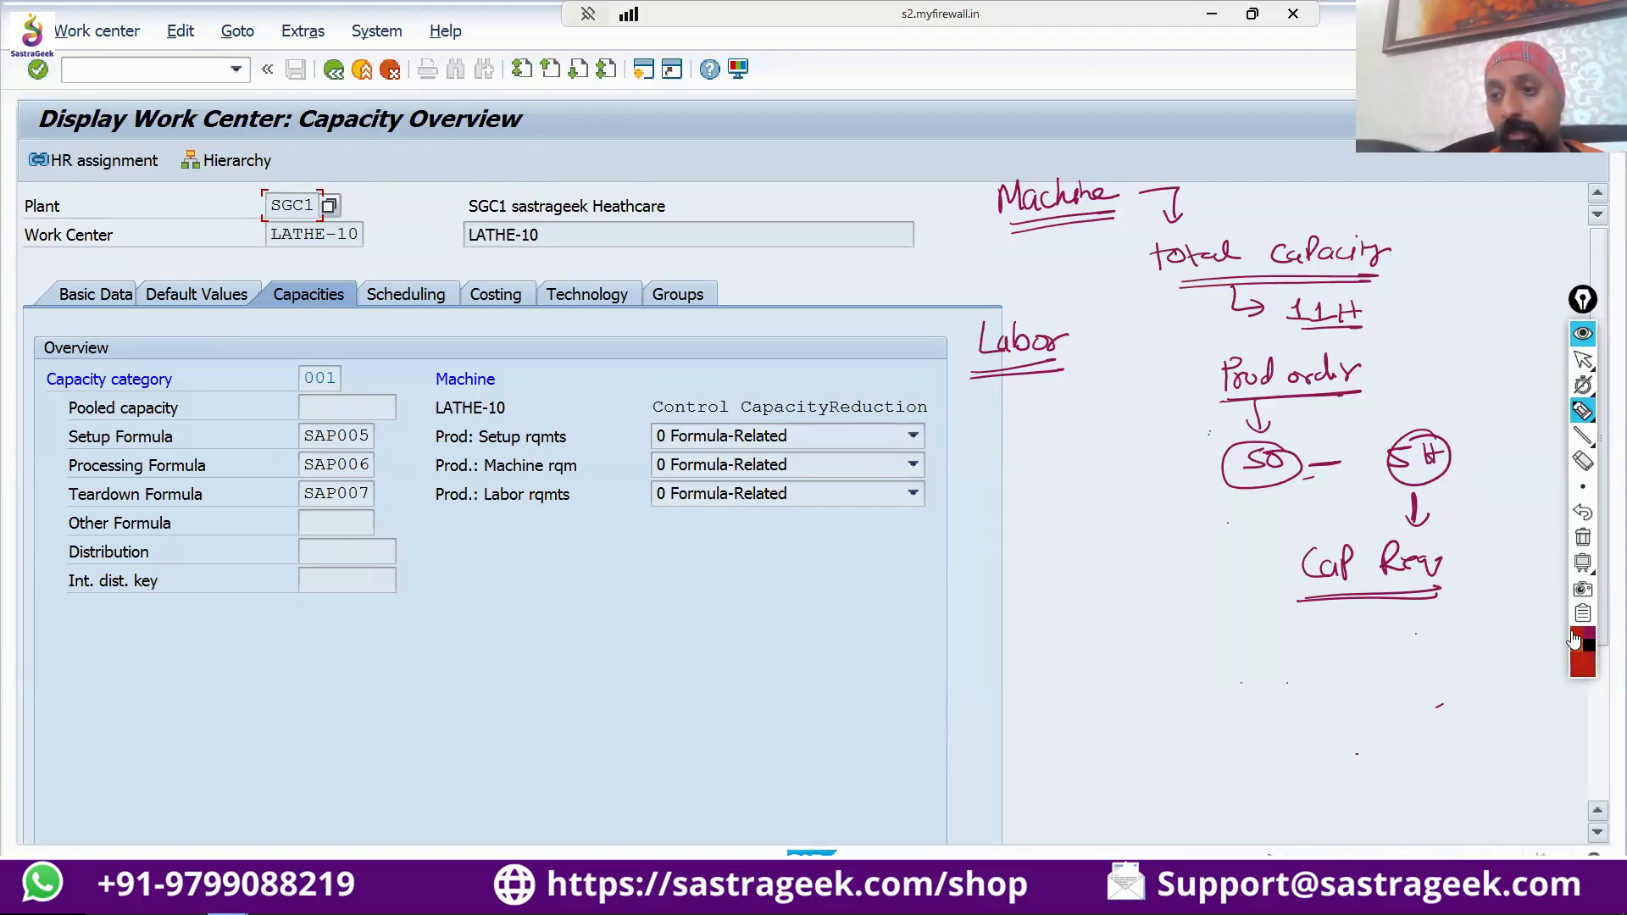
{"action": "mouse_move", "coordinate": [1373, 347]}
{"action": "left_mouse_down"}
{"action": "mouse_move", "coordinate": [1254, 415]}
{"action": "mouse_move", "coordinate": [1377, 345]}
{"action": "left_mouse_up"}
{"action": "mouse_move", "coordinate": [1309, 437]}
{"action": "left_mouse_down"}
{"action": "mouse_move", "coordinate": [1220, 434]}
{"action": "mouse_move", "coordinate": [1263, 436]}
{"action": "left_mouse_up"}
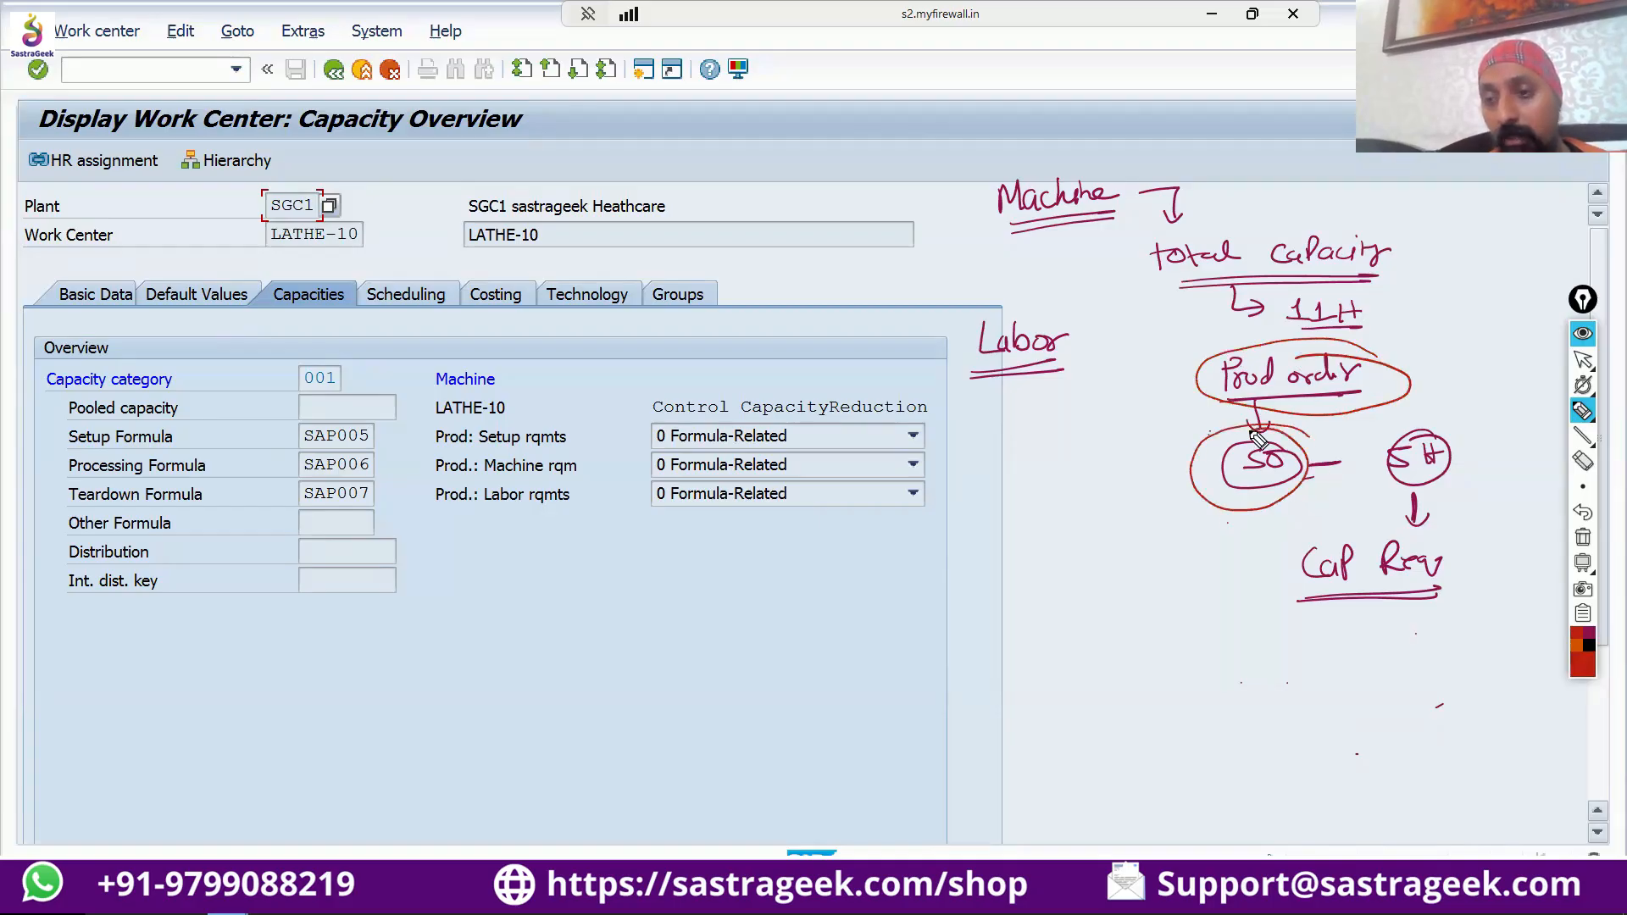
{"action": "mouse_move", "coordinate": [1443, 423]}
{"action": "left_mouse_down"}
{"action": "mouse_move", "coordinate": [1368, 441]}
{"action": "mouse_move", "coordinate": [1423, 509]}
{"action": "mouse_move", "coordinate": [1475, 444]}
{"action": "mouse_move", "coordinate": [1403, 517]}
{"action": "mouse_move", "coordinate": [1472, 487]}
{"action": "mouse_move", "coordinate": [1451, 437]}
{"action": "left_mouse_up"}
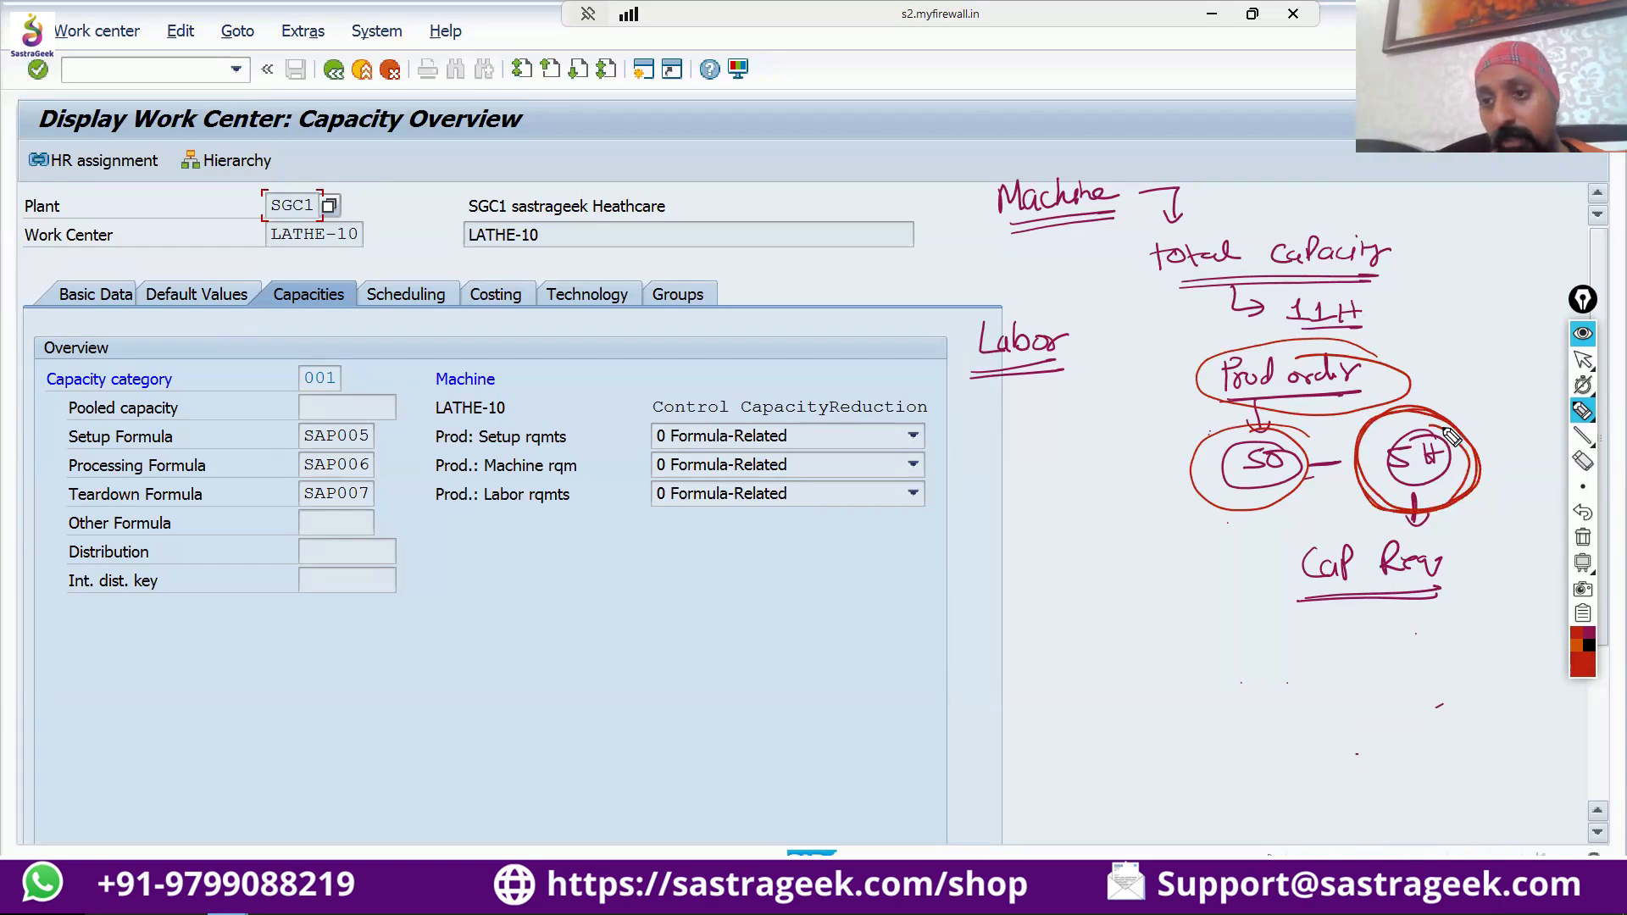
Draw a red arrow to an underlined "Day" and write the remaining capacity calculation "11H-5H = 6H" below it.
{"action": "mouse_move", "coordinate": [1111, 477]}
{"action": "left_mouse_down"}
{"action": "mouse_move", "coordinate": [1161, 471]}
{"action": "mouse_move", "coordinate": [1134, 462]}
{"action": "mouse_move", "coordinate": [1135, 486]}
{"action": "left_mouse_up"}
{"action": "mouse_move", "coordinate": [989, 447]}
{"action": "left_mouse_down"}
{"action": "mouse_move", "coordinate": [988, 481]}
{"action": "mouse_move", "coordinate": [1050, 482]}
{"action": "mouse_move", "coordinate": [1013, 504]}
{"action": "left_mouse_up"}
{"action": "mouse_move", "coordinate": [992, 500]}
{"action": "left_mouse_down"}
{"action": "mouse_move", "coordinate": [1055, 489]}
{"action": "mouse_move", "coordinate": [986, 551]}
{"action": "mouse_move", "coordinate": [1116, 542]}
{"action": "left_mouse_up"}
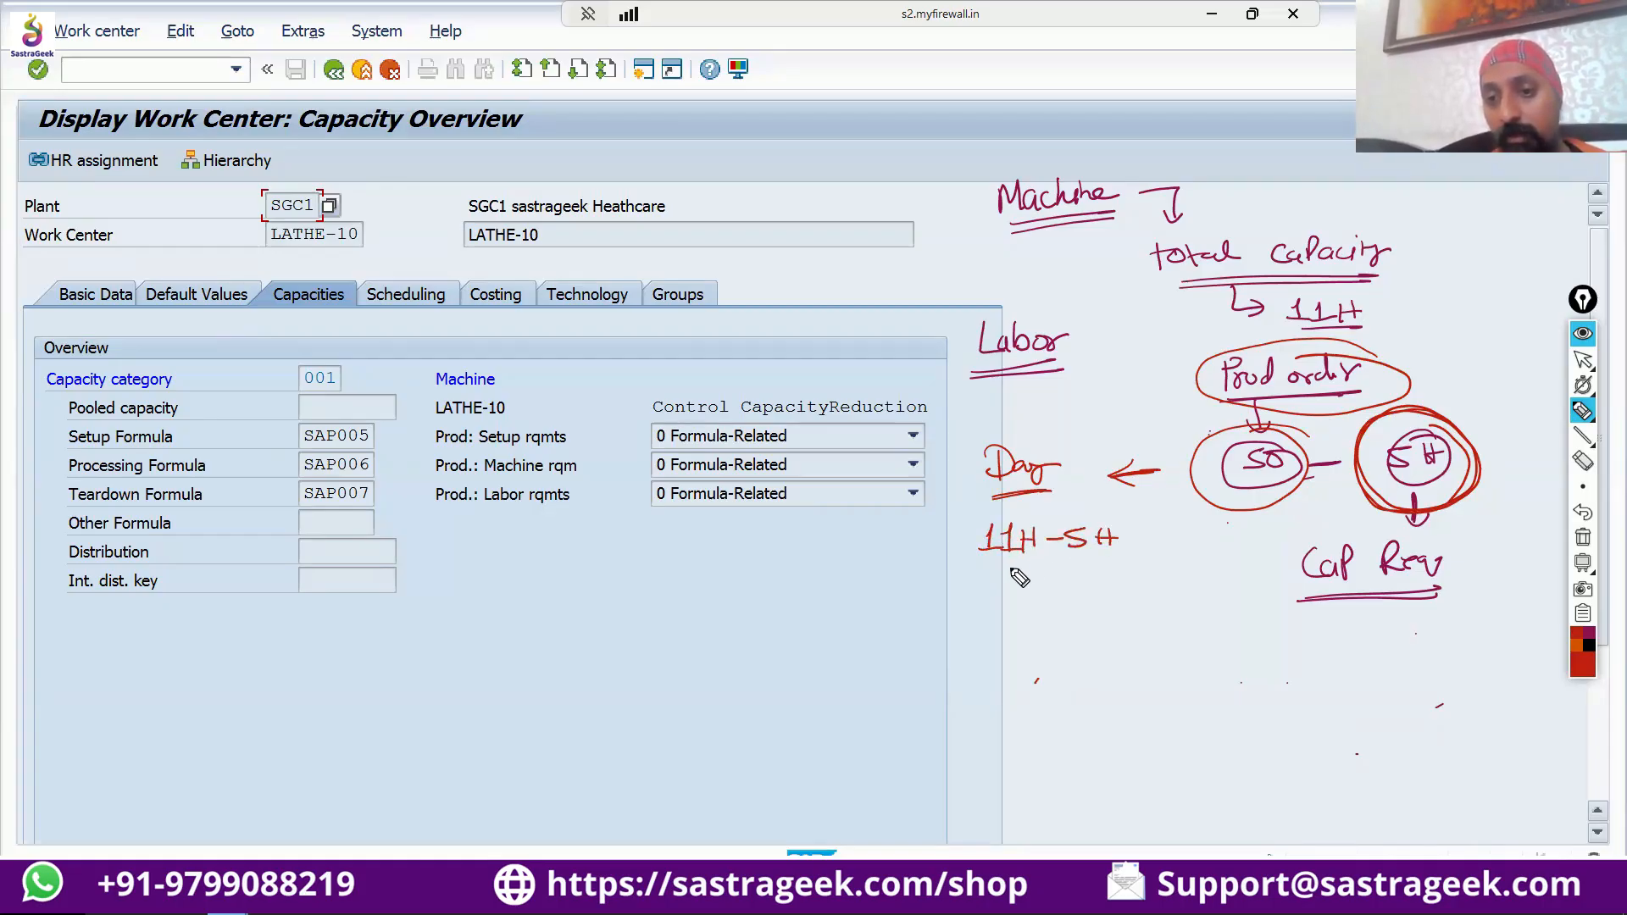
{"action": "left_click_drag", "start_coordinate": [987, 587], "coordinate": [1019, 585]}
{"action": "left_click_drag", "start_coordinate": [988, 598], "coordinate": [1071, 600]}
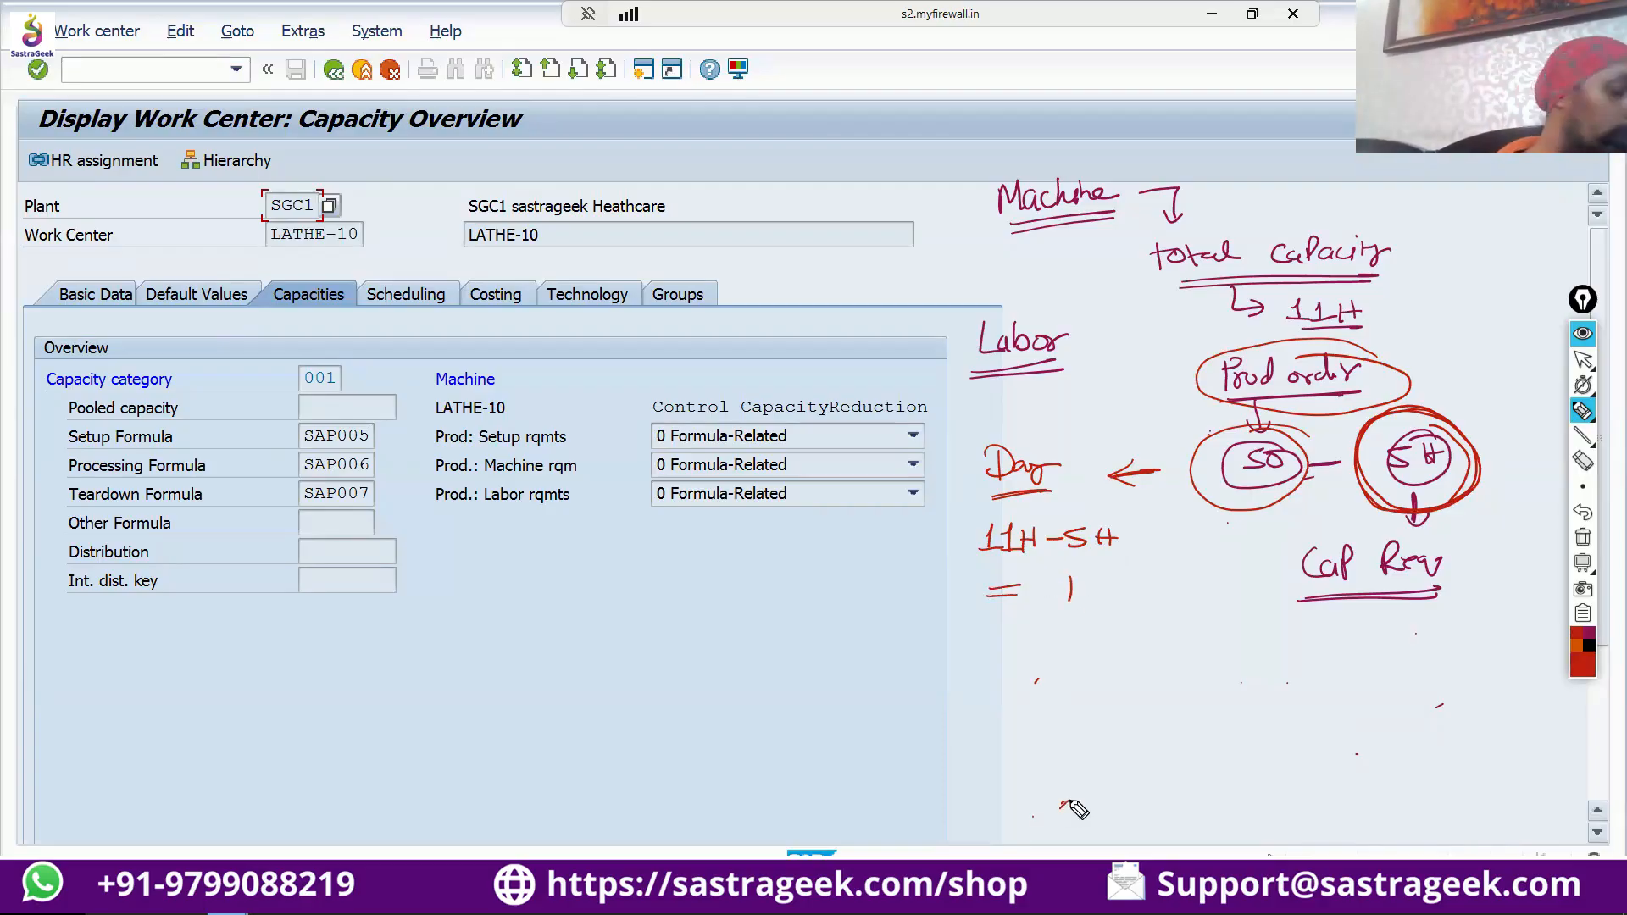
{"action": "mouse_move", "coordinate": [1057, 578]}
{"action": "left_mouse_down"}
{"action": "mouse_move", "coordinate": [1043, 595]}
{"action": "mouse_move", "coordinate": [1085, 590]}
{"action": "left_mouse_up"}
{"action": "left_click_drag", "start_coordinate": [1085, 578], "coordinate": [1106, 621]}
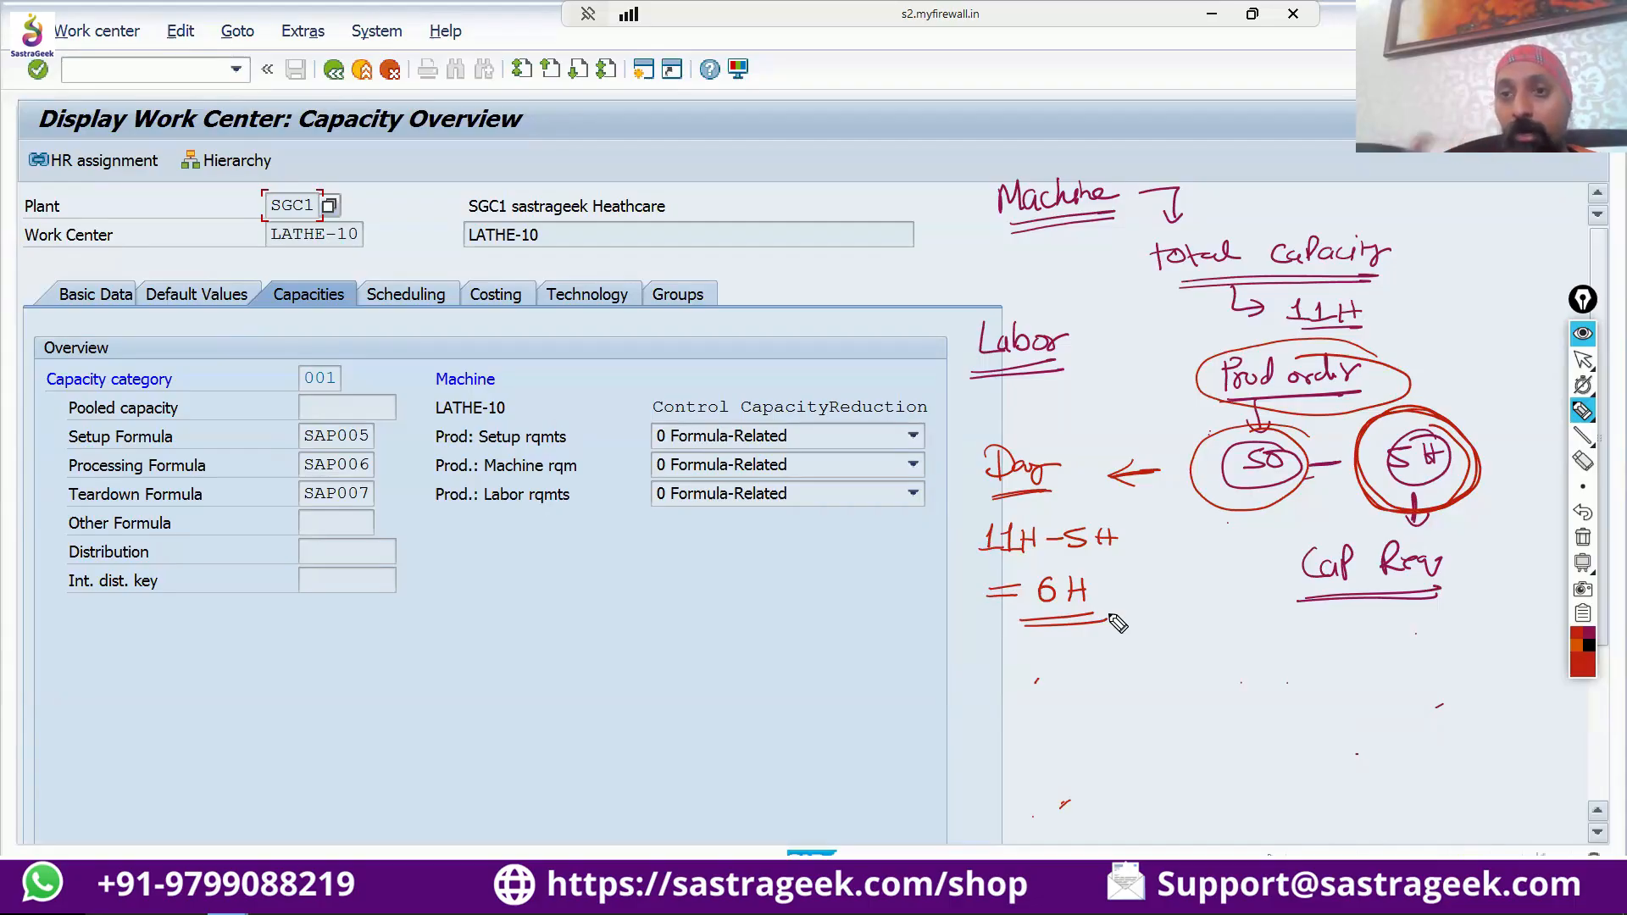
Circle the "Machine" and "Labor" notes in red and draw a tick beside capacity category 001.
{"action": "left_click_drag", "start_coordinate": [1104, 180], "coordinate": [1104, 178]}
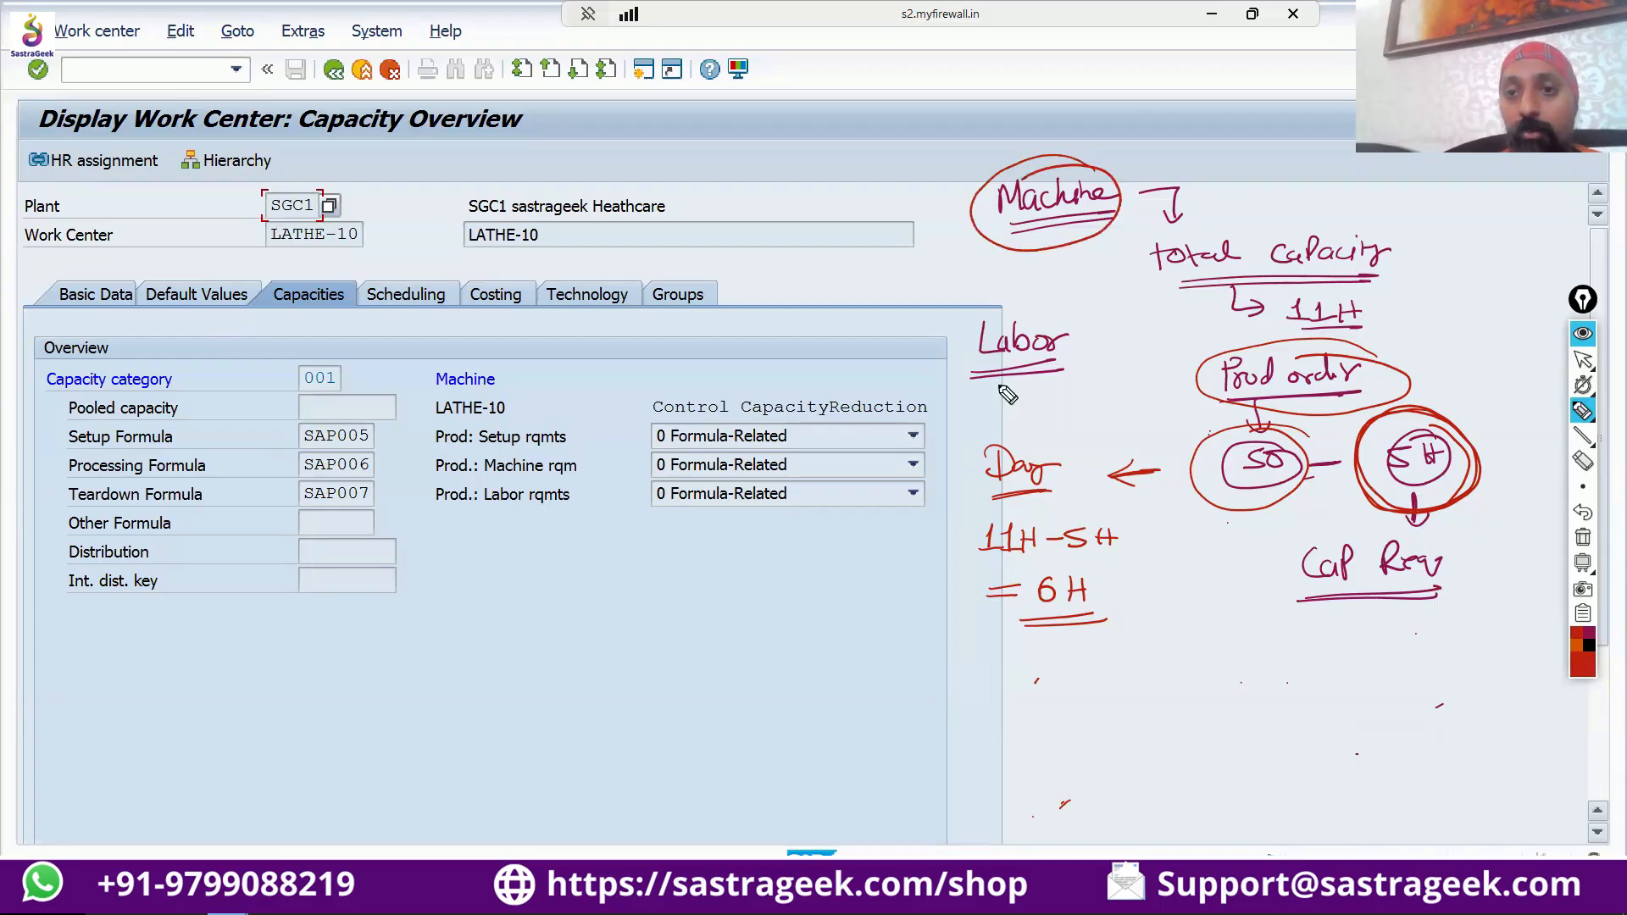
{"action": "mouse_move", "coordinate": [1069, 325]}
{"action": "left_mouse_down"}
{"action": "mouse_move", "coordinate": [951, 356]}
{"action": "mouse_move", "coordinate": [997, 306]}
{"action": "left_mouse_up"}
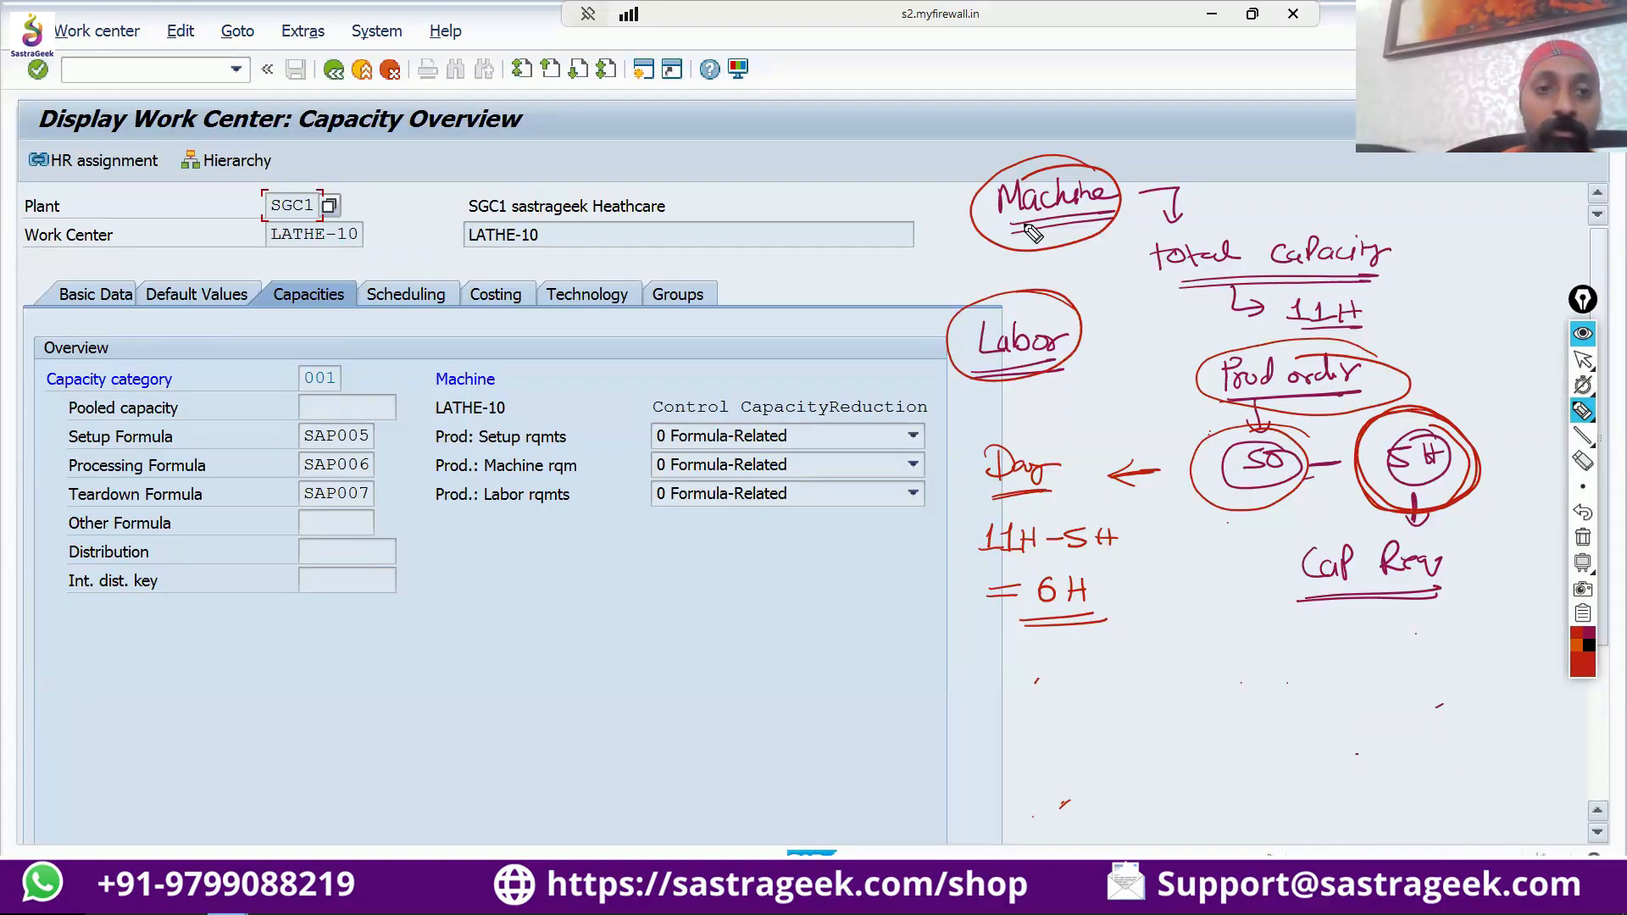
{"action": "left_click", "coordinate": [684, 713]}
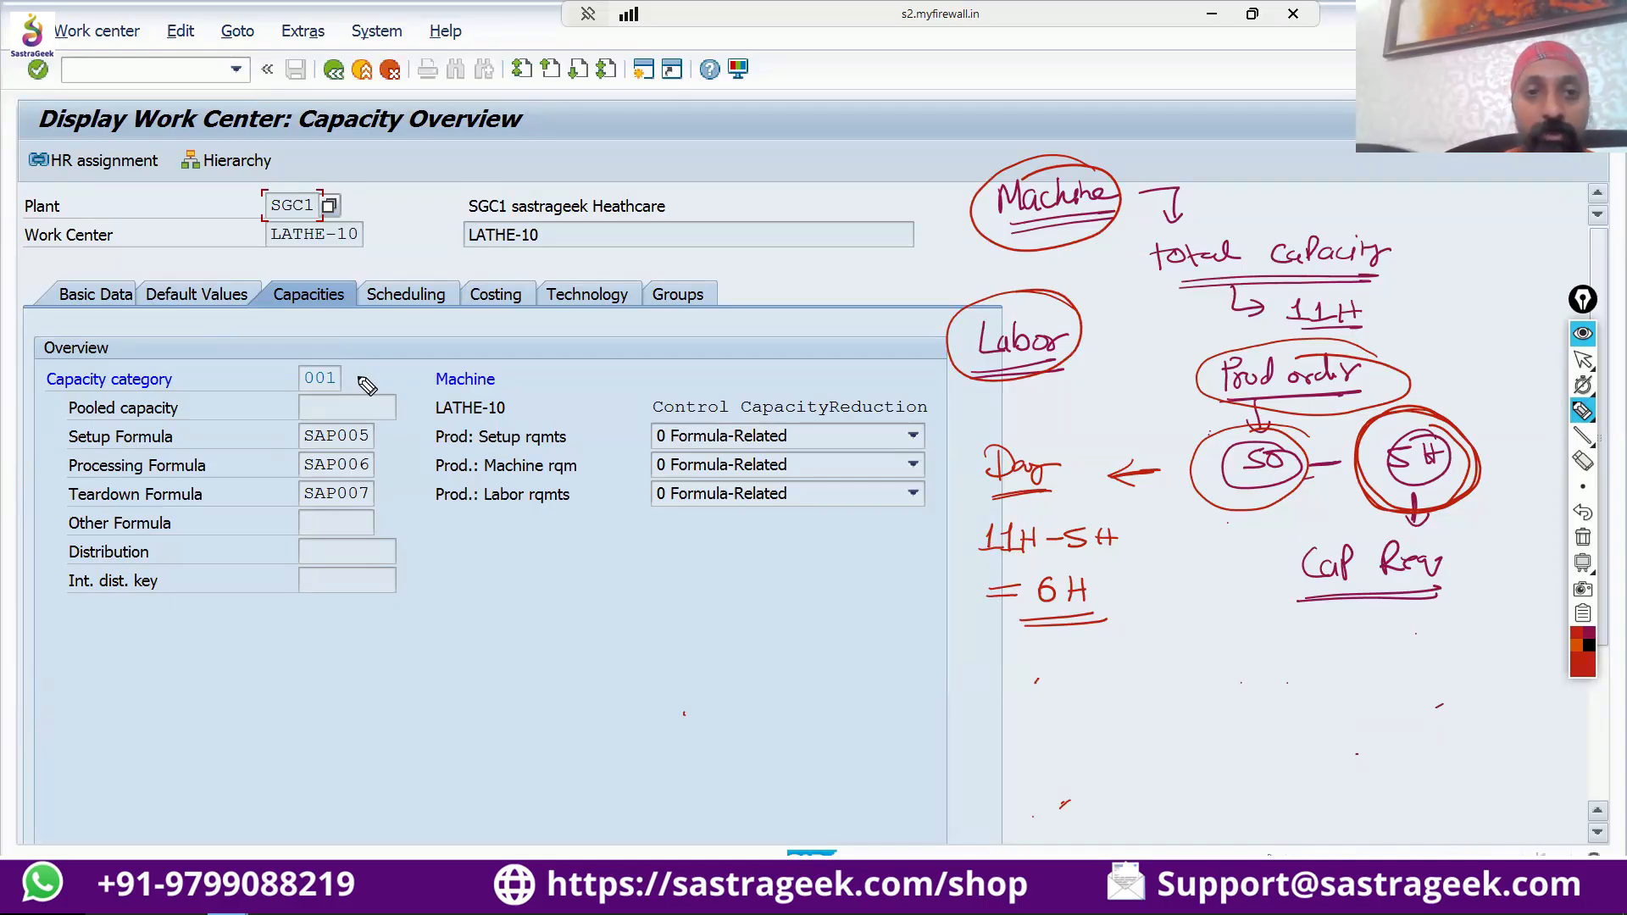
{"action": "left_click_drag", "start_coordinate": [381, 366], "coordinate": [418, 355]}
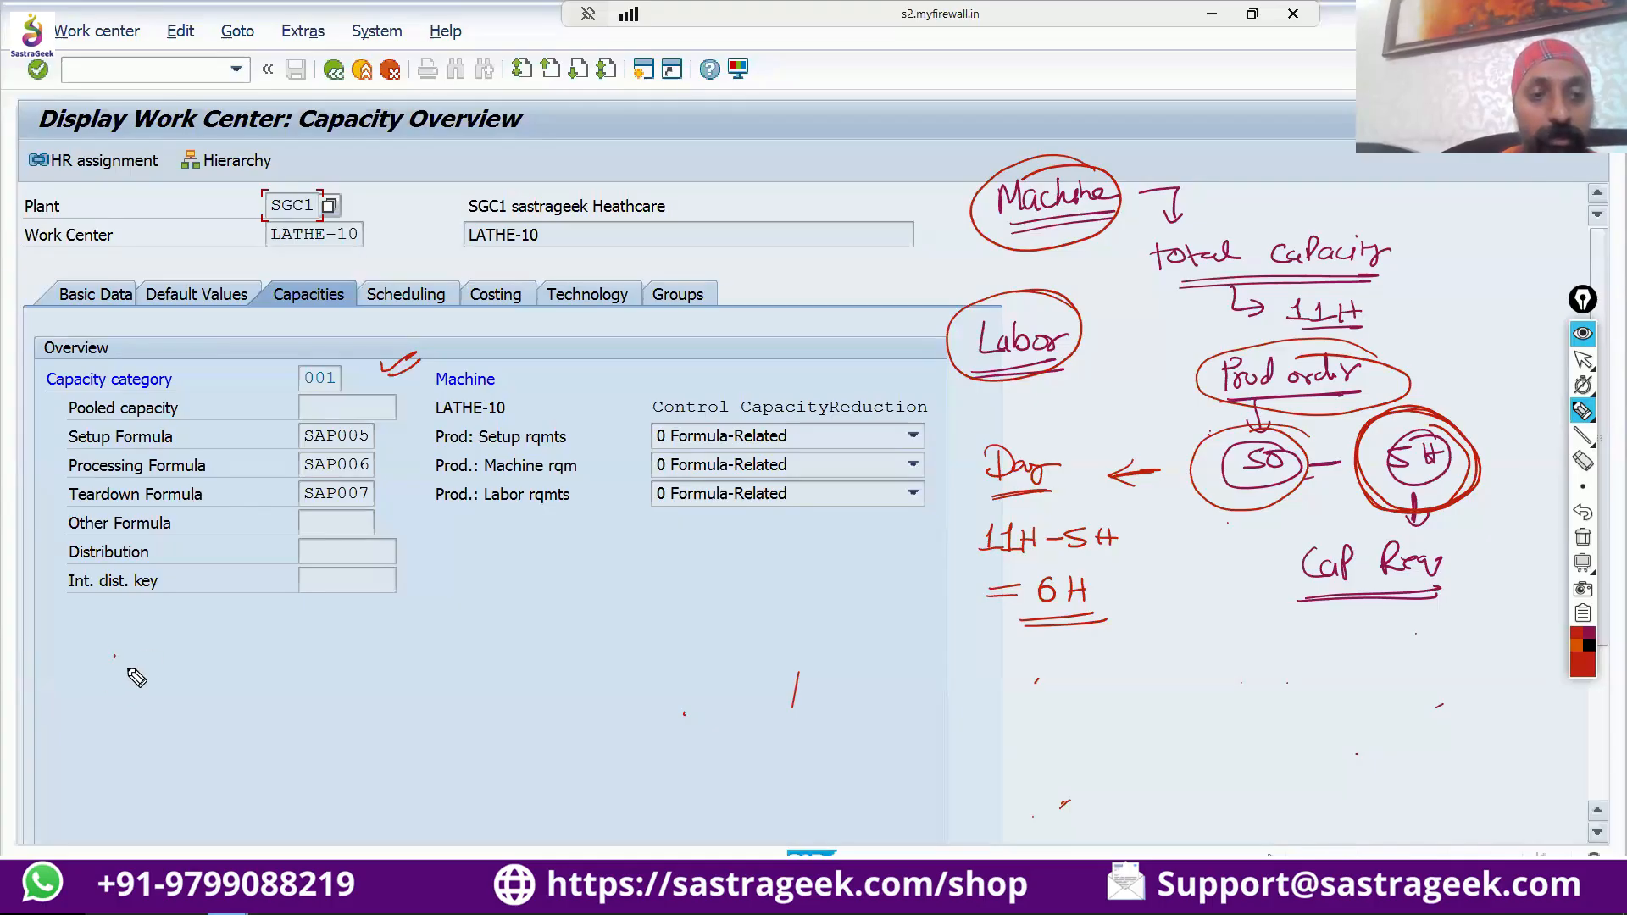
Write "Capacity" with a boxed 002 and an underlined "Labor" beside it in the empty area below the capacity fields.
{"action": "left_click_drag", "start_coordinate": [119, 653], "coordinate": [112, 683]}
{"action": "mouse_move", "coordinate": [137, 668]}
{"action": "left_mouse_down"}
{"action": "mouse_move", "coordinate": [208, 678]}
{"action": "mouse_move", "coordinate": [200, 698]}
{"action": "left_mouse_up"}
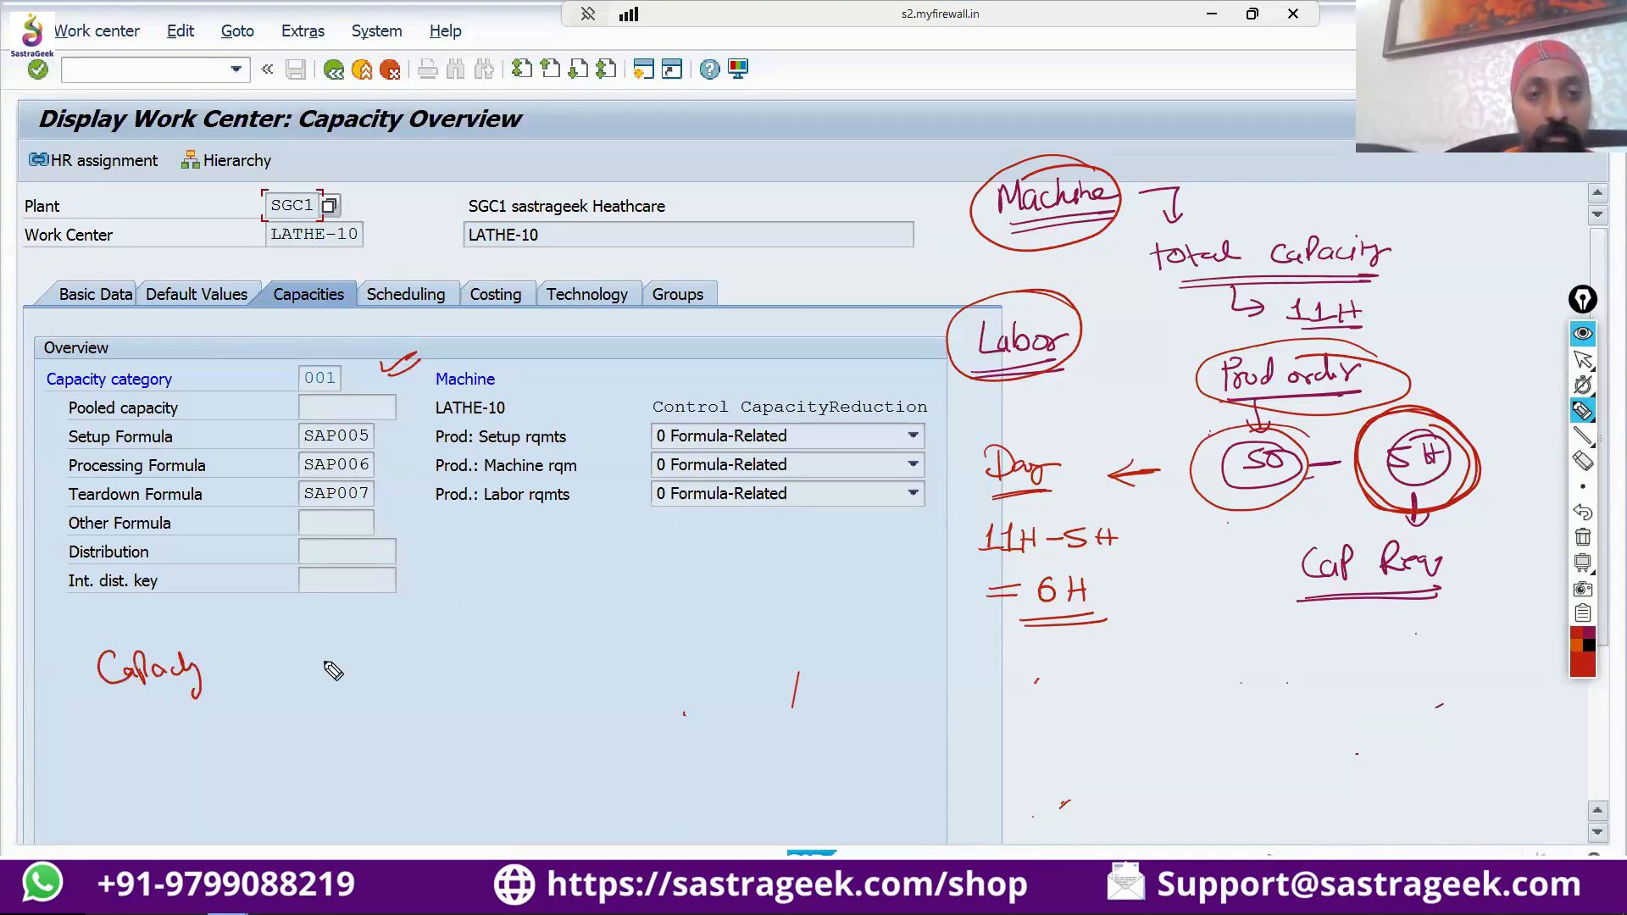
{"action": "mouse_move", "coordinate": [319, 684]}
{"action": "left_mouse_down"}
{"action": "mouse_move", "coordinate": [369, 678]}
{"action": "mouse_move", "coordinate": [320, 686]}
{"action": "mouse_move", "coordinate": [356, 674]}
{"action": "left_mouse_up"}
{"action": "mouse_move", "coordinate": [356, 659]}
{"action": "left_mouse_down"}
{"action": "mouse_move", "coordinate": [367, 672]}
{"action": "mouse_move", "coordinate": [496, 642]}
{"action": "left_mouse_up"}
{"action": "left_click_drag", "start_coordinate": [419, 685], "coordinate": [506, 666]}
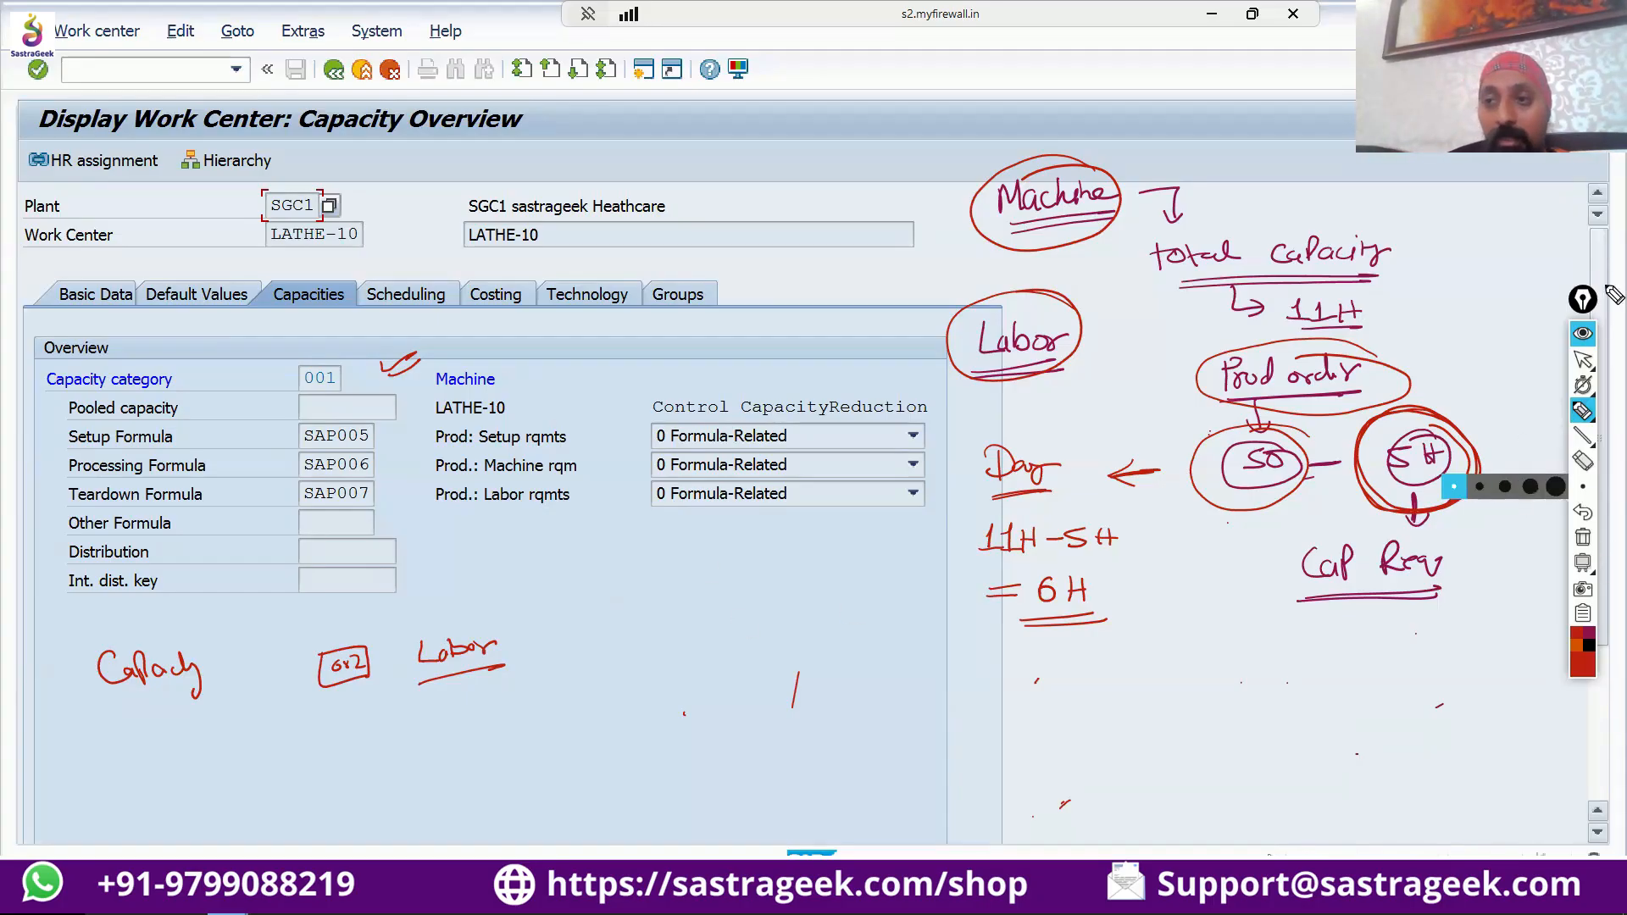
Hide the ink annotations and view the end of the capacity overview with its capacity and formula functions.
{"action": "left_click", "coordinate": [1589, 338]}
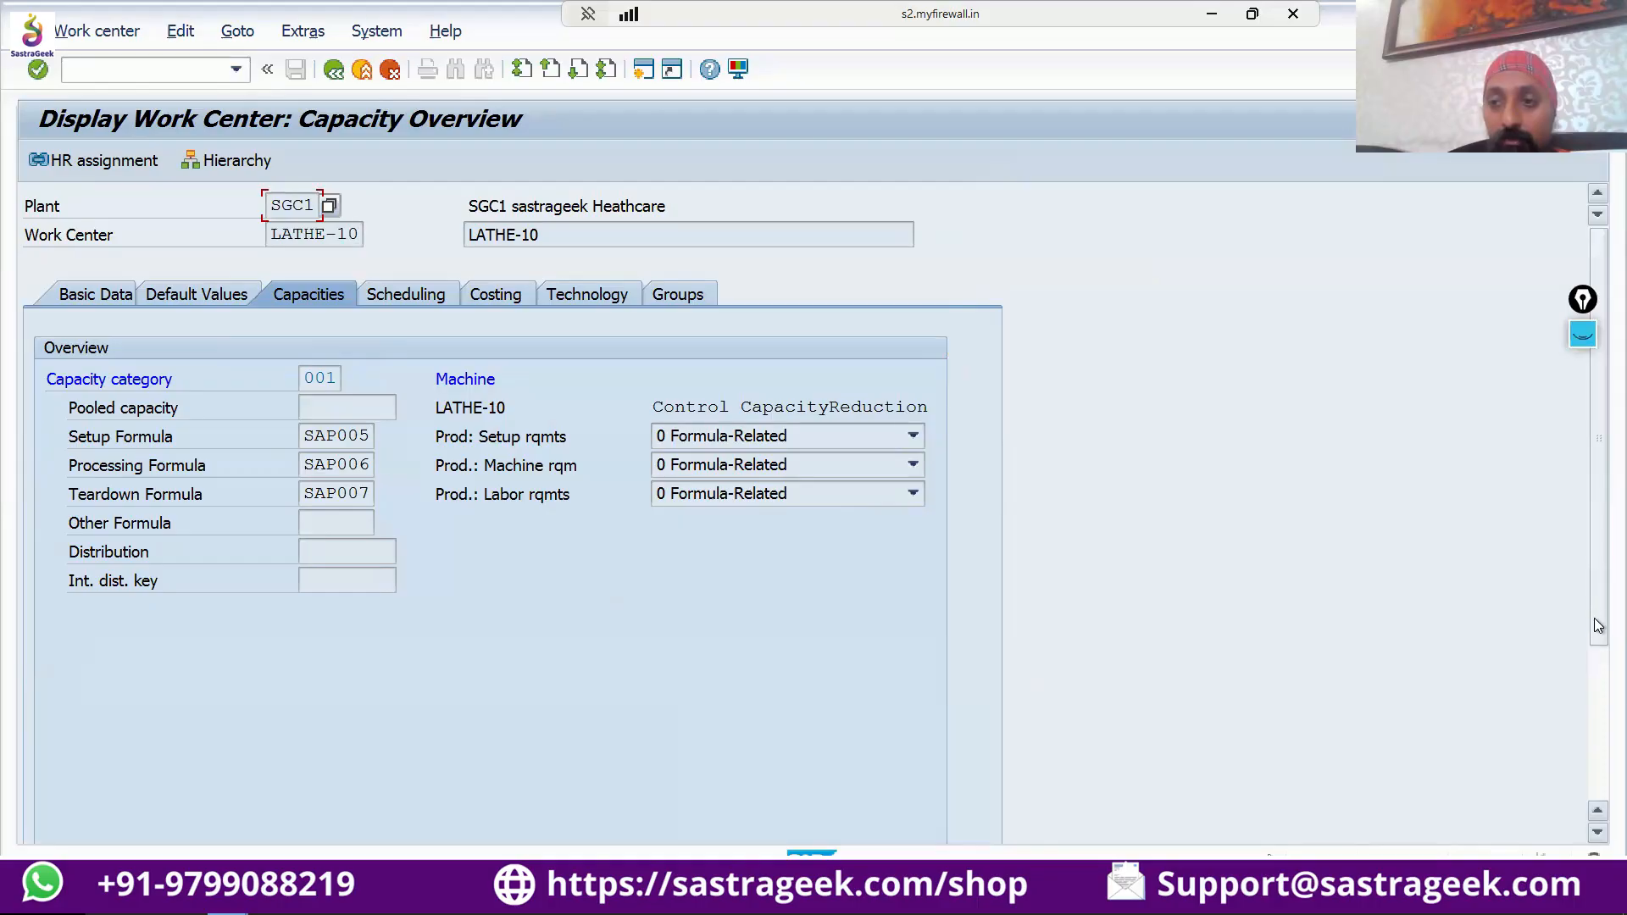
{"action": "left_click", "coordinate": [1595, 841]}
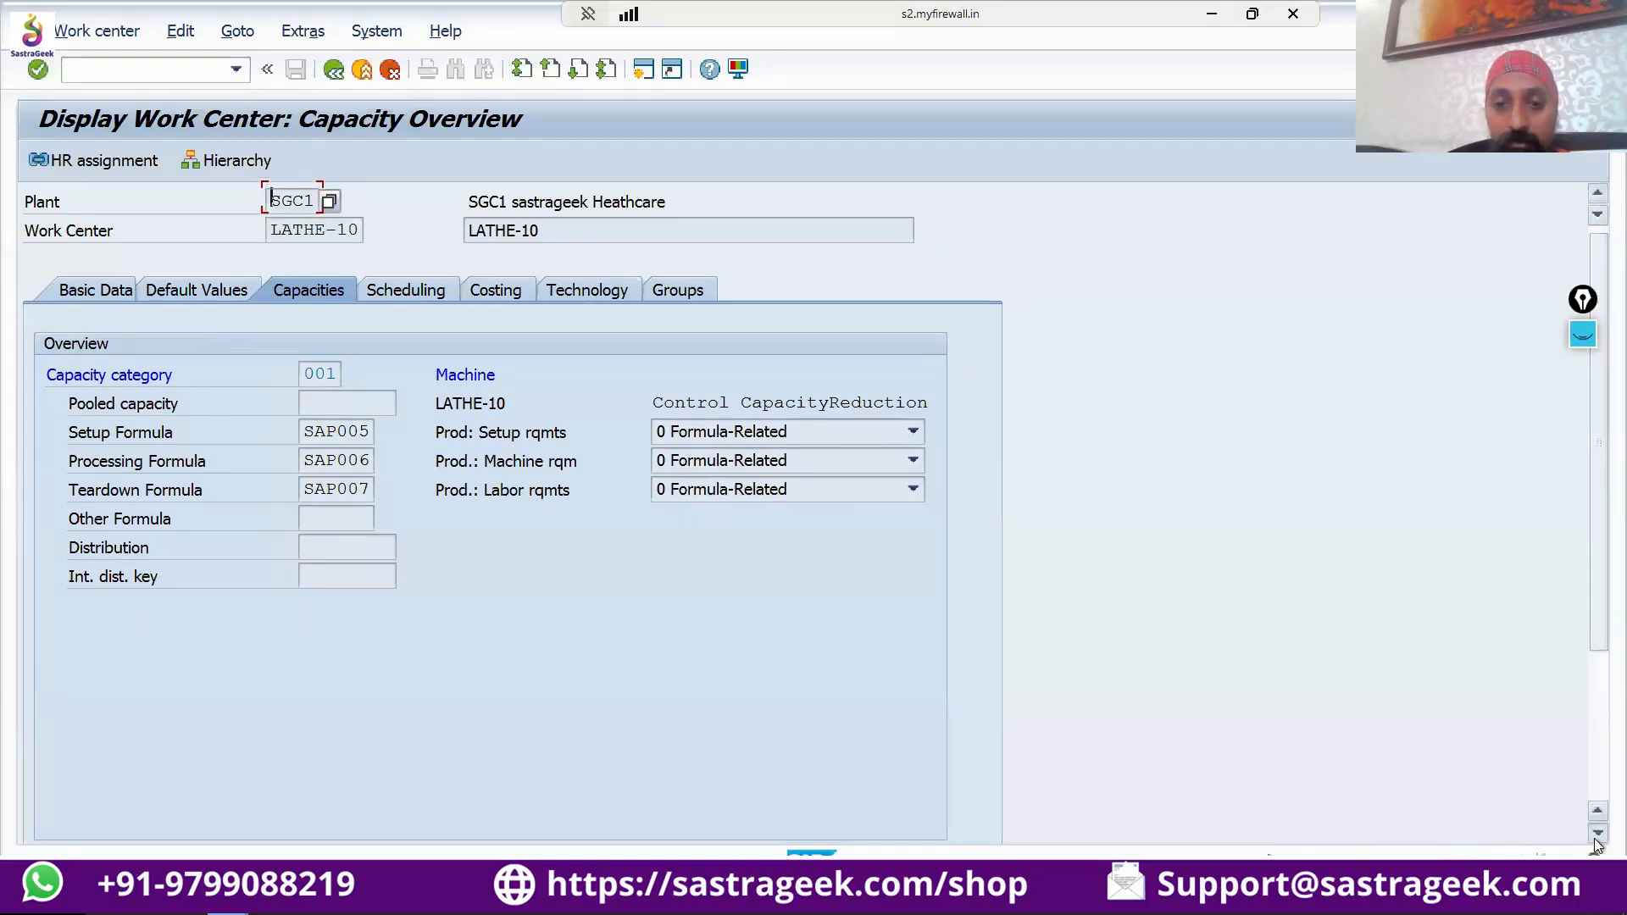
{"action": "left_click", "coordinate": [1595, 838]}
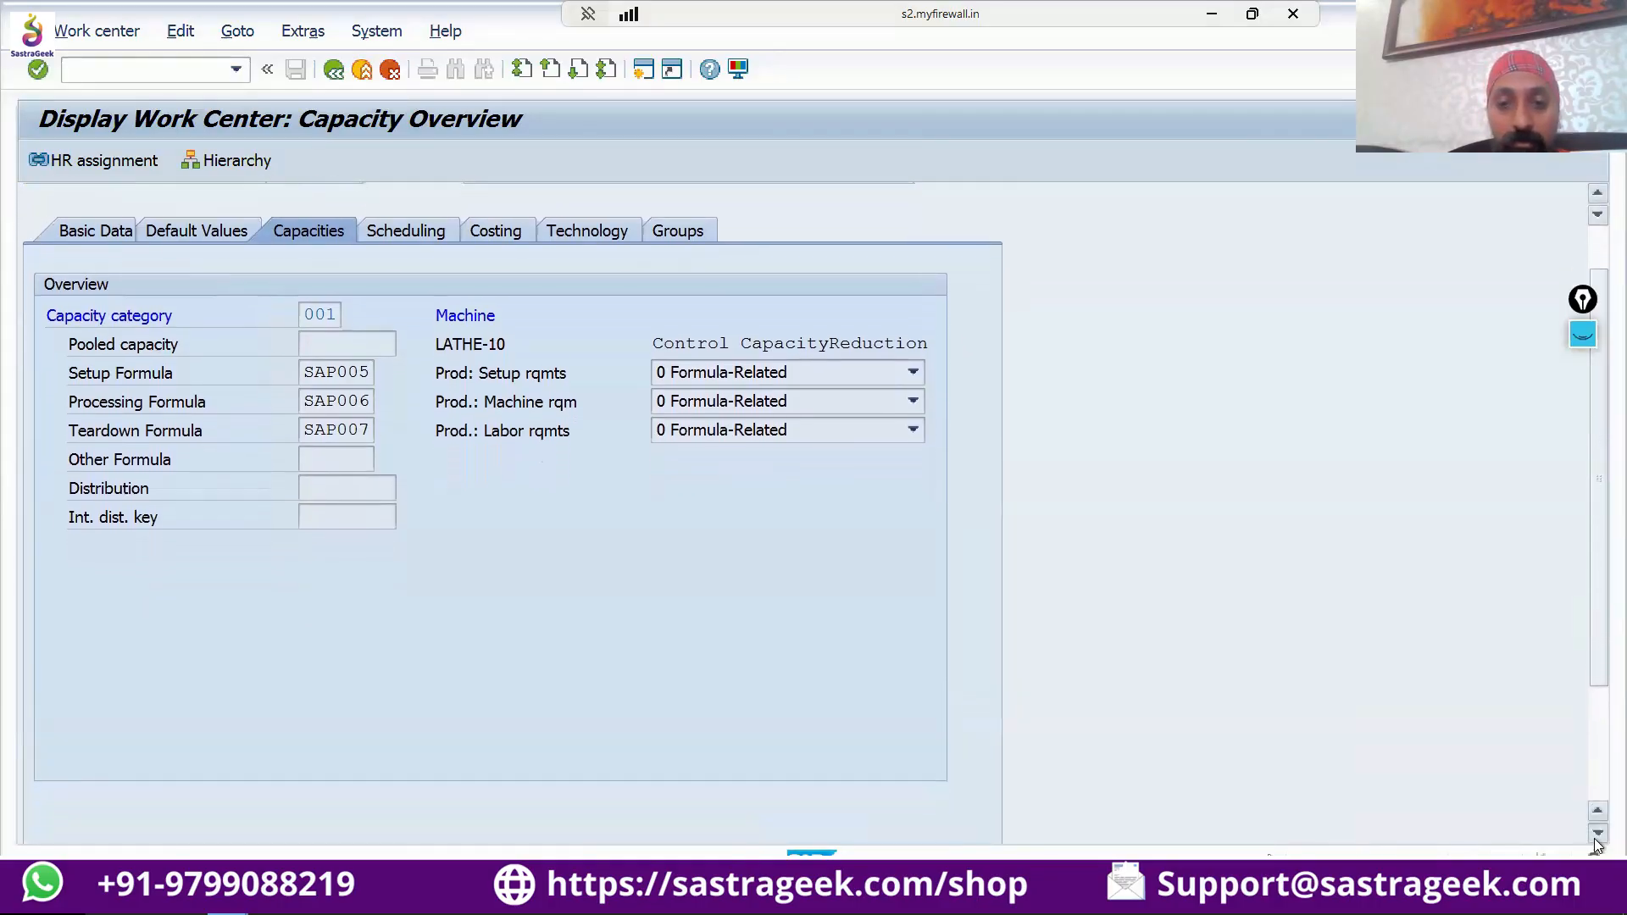
{"action": "left_click", "coordinate": [1595, 838]}
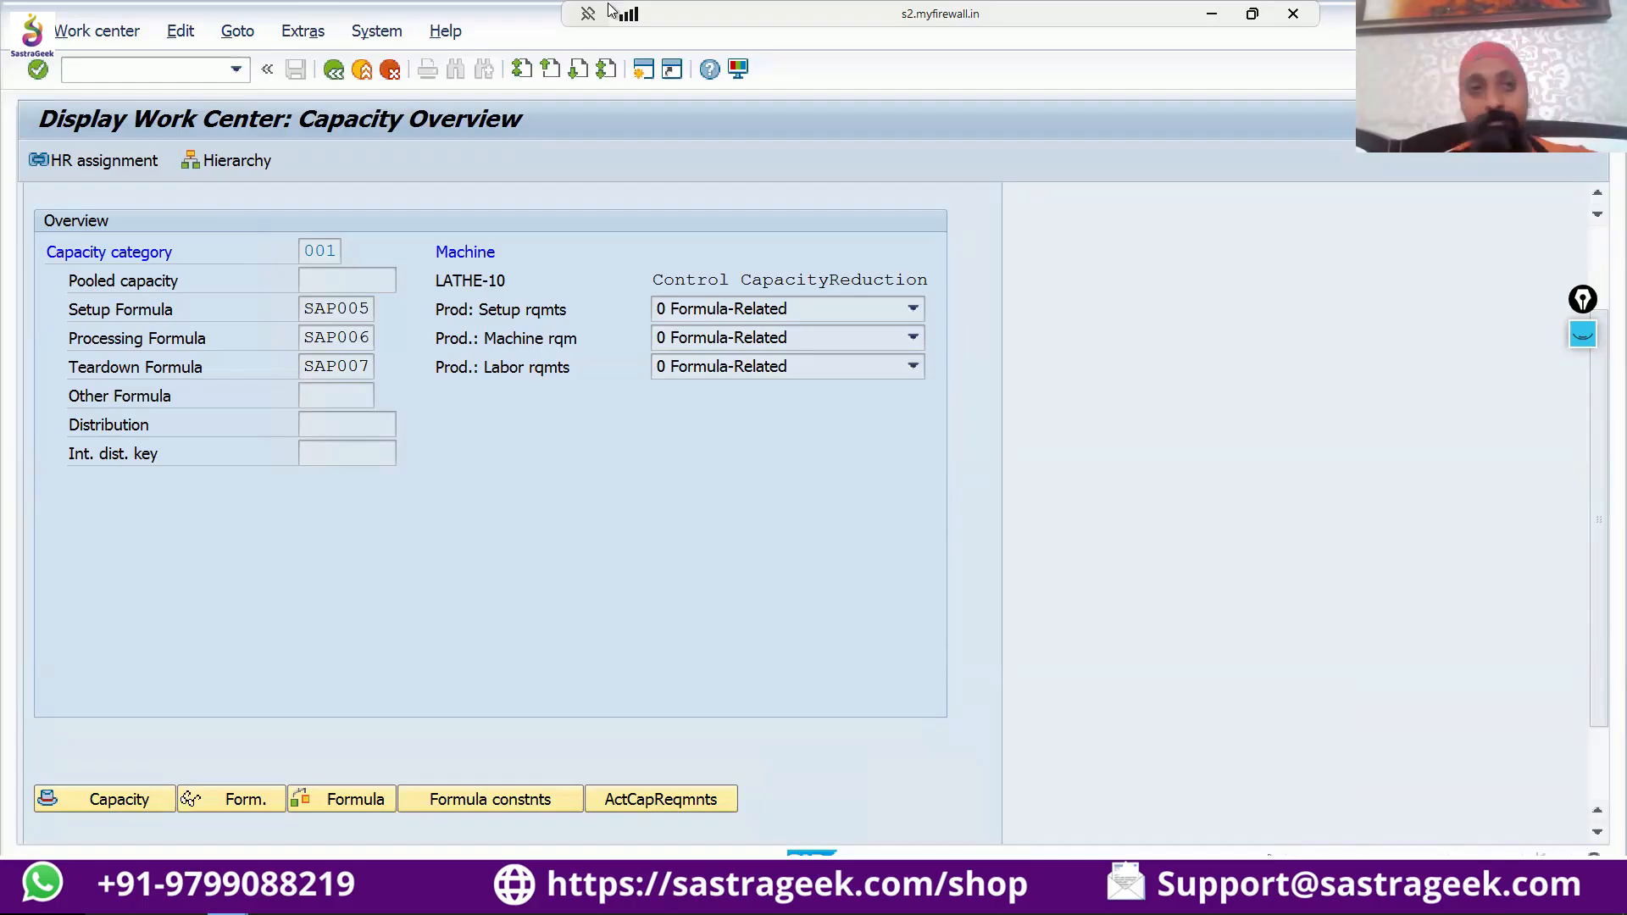
Start transaction CR02 in a new session and open work center LATHE-10 of plant SGC1 for changing.
{"action": "left_click", "coordinate": [107, 70]}
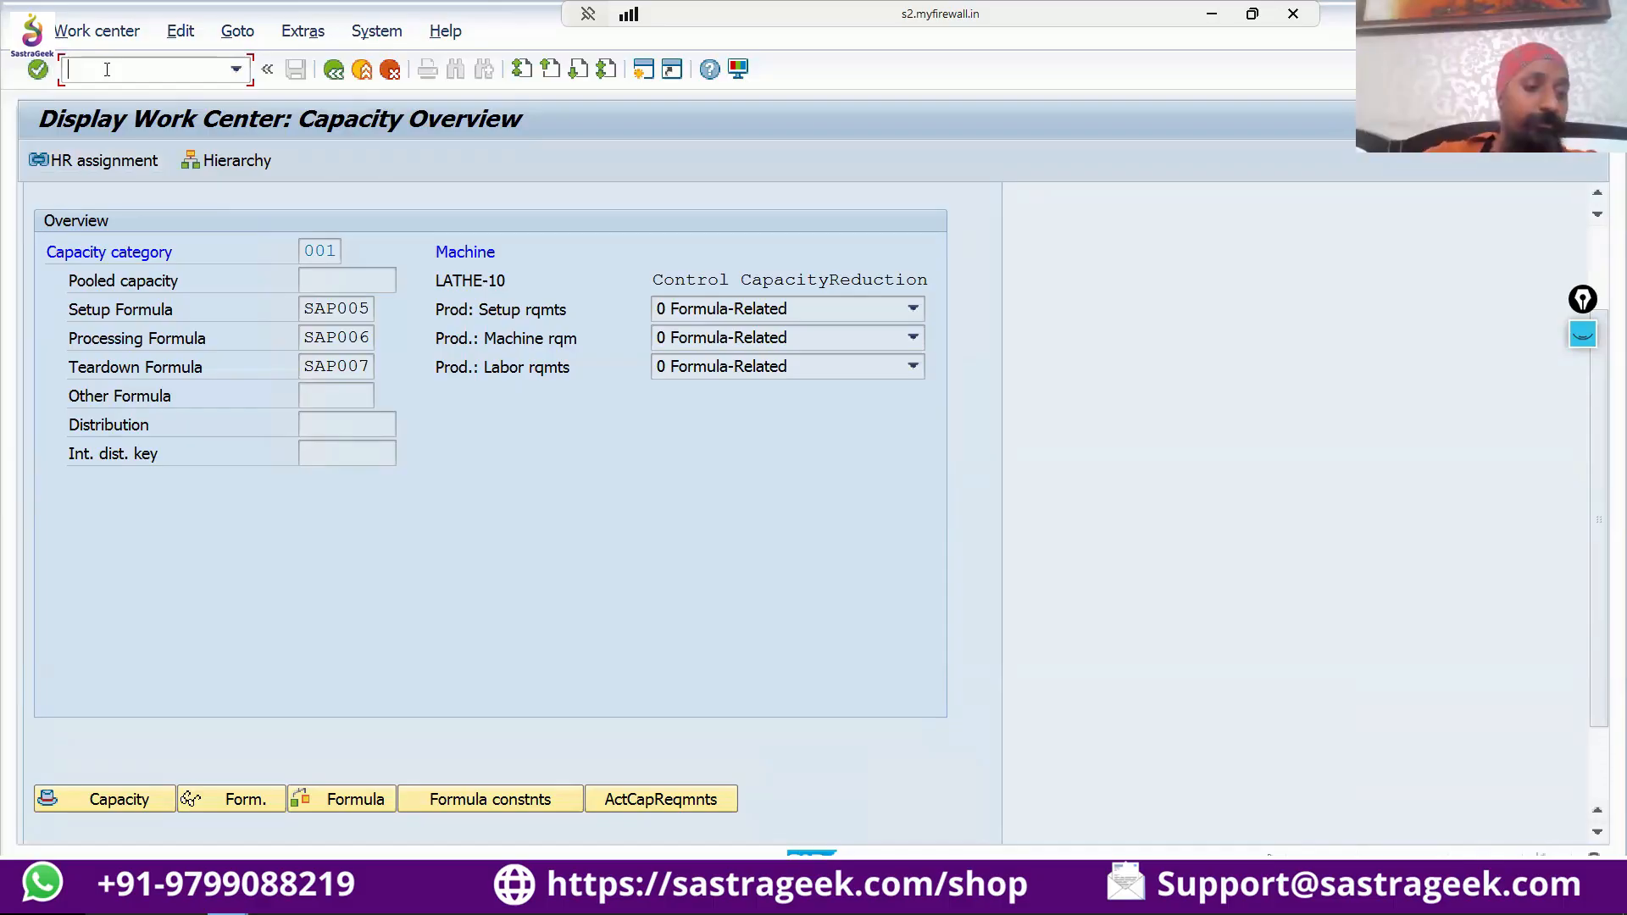
{"action": "type", "text": "/o"}
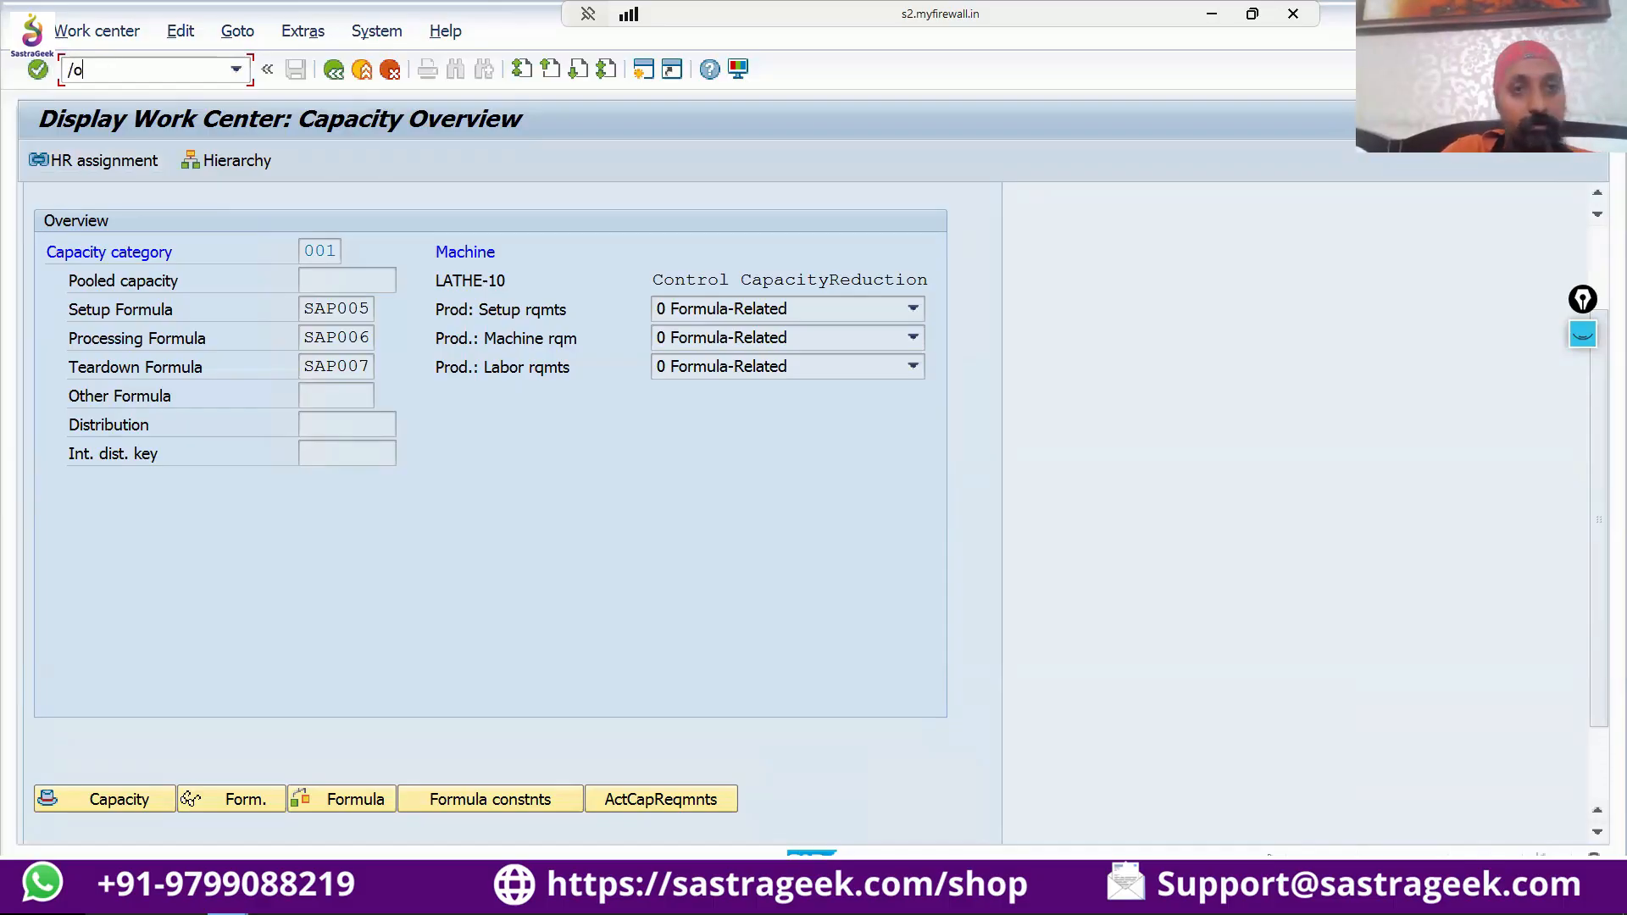
{"action": "type", "text": "cr02"}
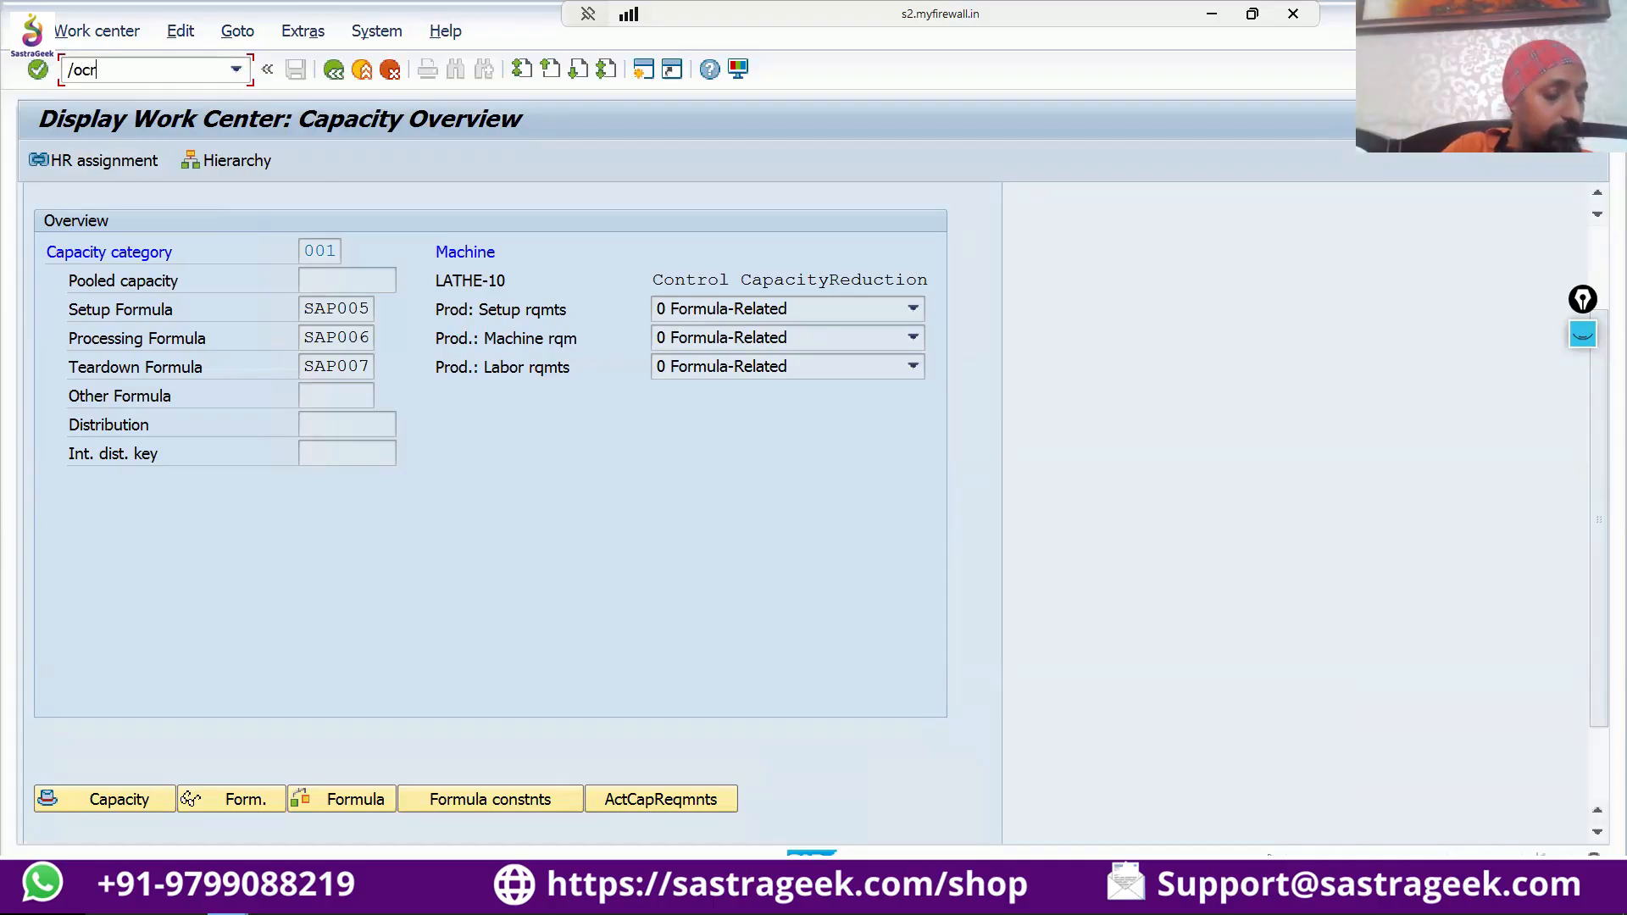
{"action": "key", "text": "Return"}
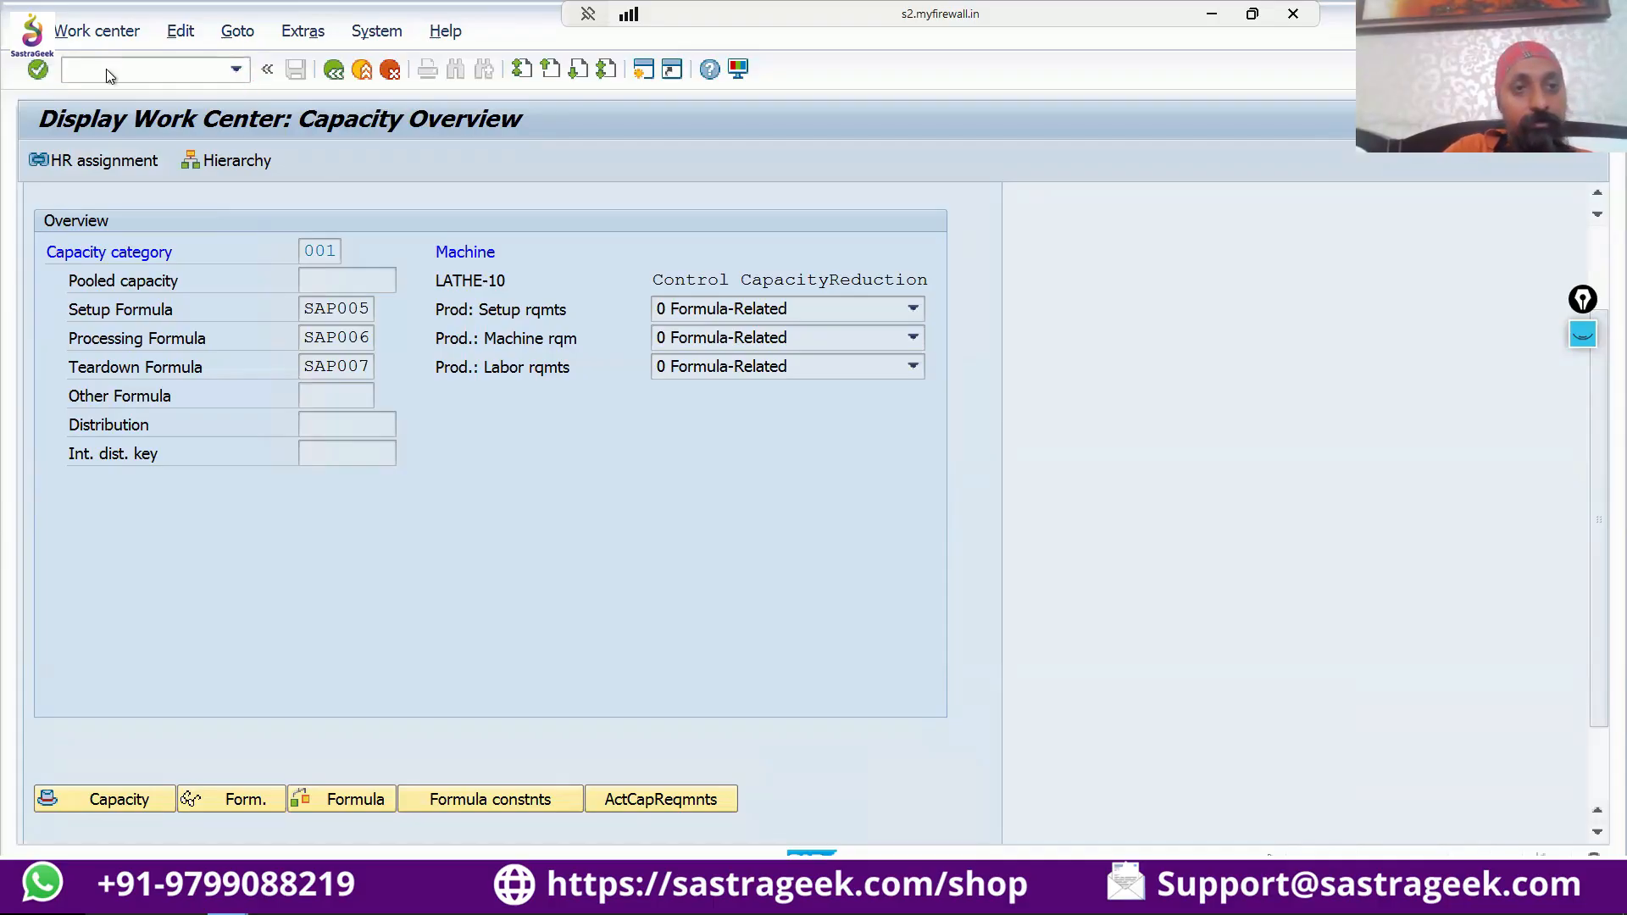
{"action": "key", "text": "Return"}
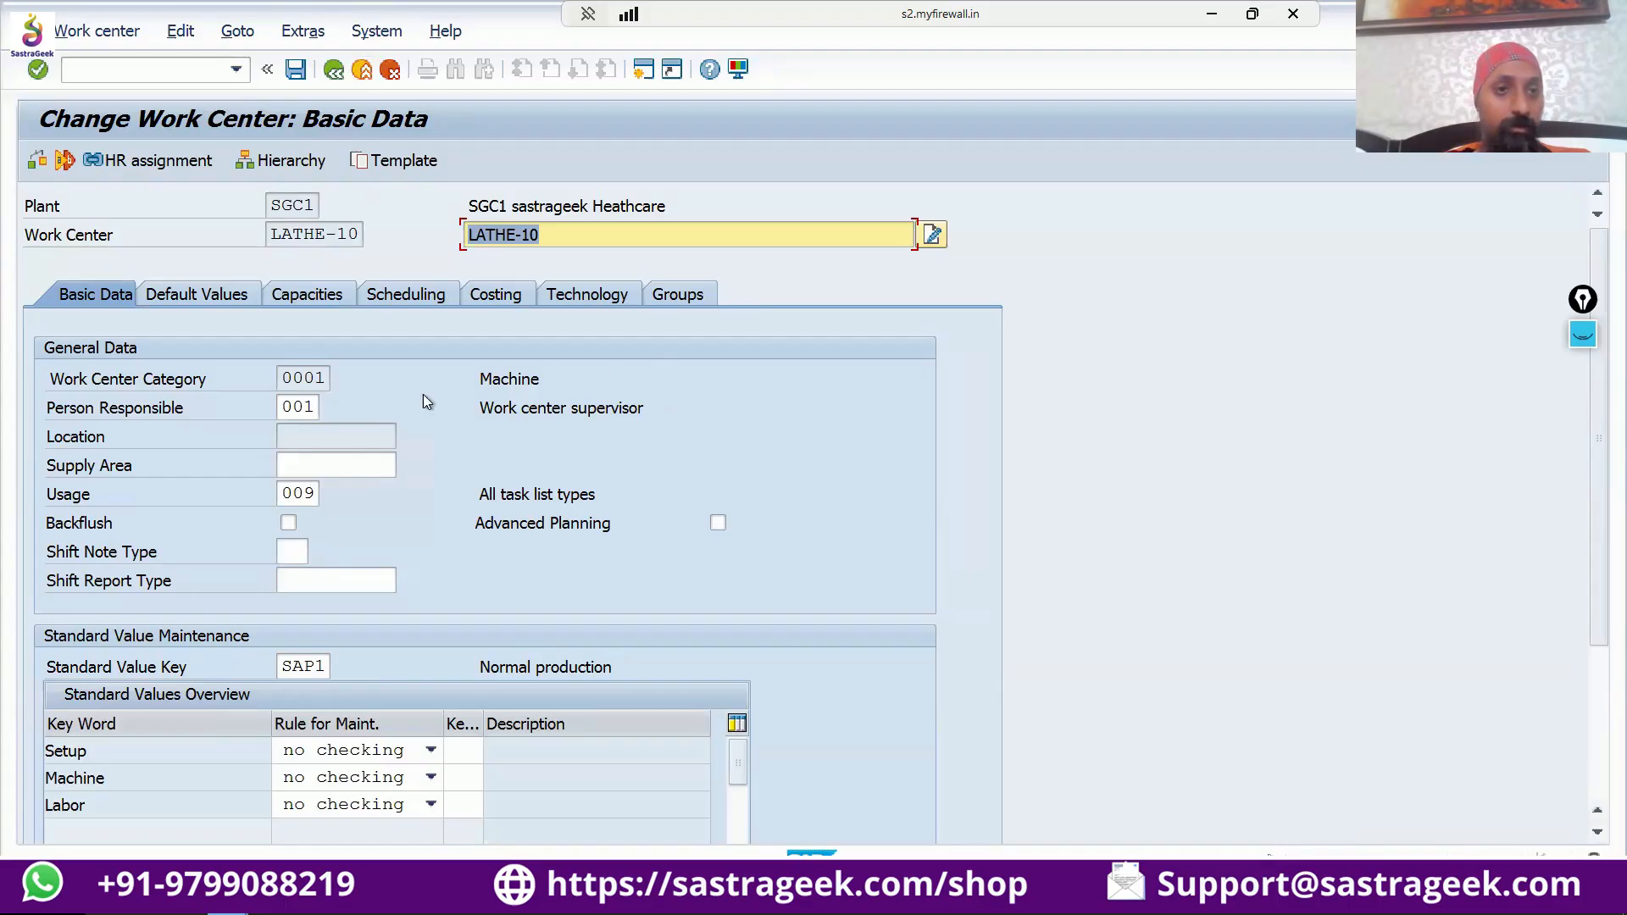
Open the capacity header of category 001 from the capacity overview of work center LATHE-10.
{"action": "left_click", "coordinate": [307, 296]}
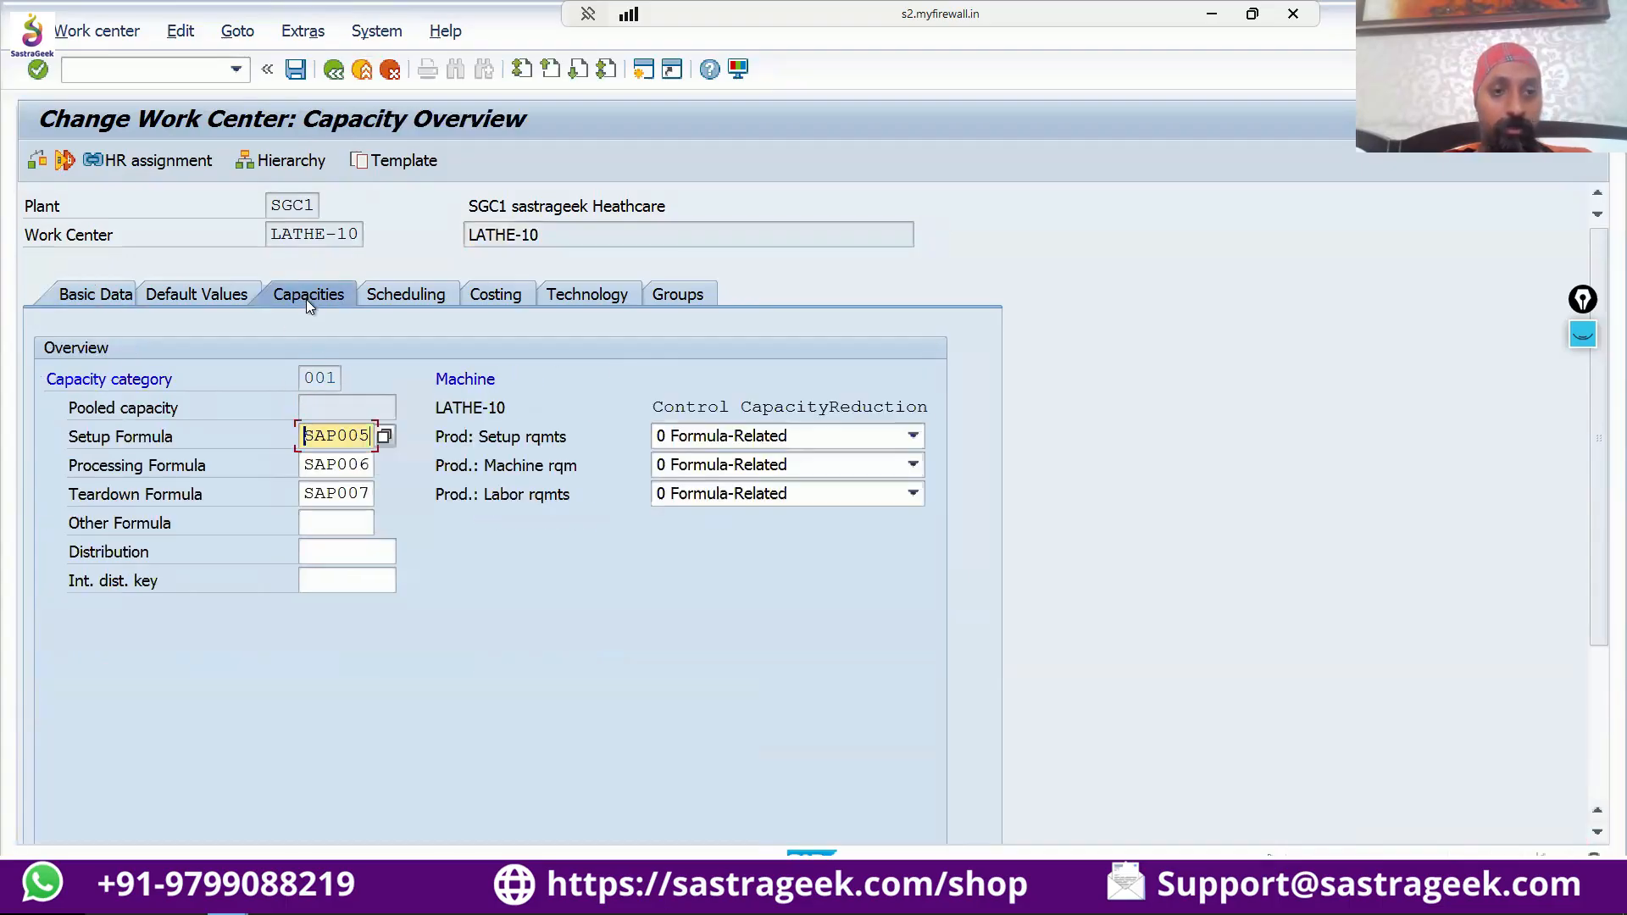
{"action": "scroll", "coordinate": [373, 465], "scroll_direction": "down", "scroll_amount": 1}
{"action": "scroll", "coordinate": [372, 465], "scroll_direction": "down", "scroll_amount": 3}
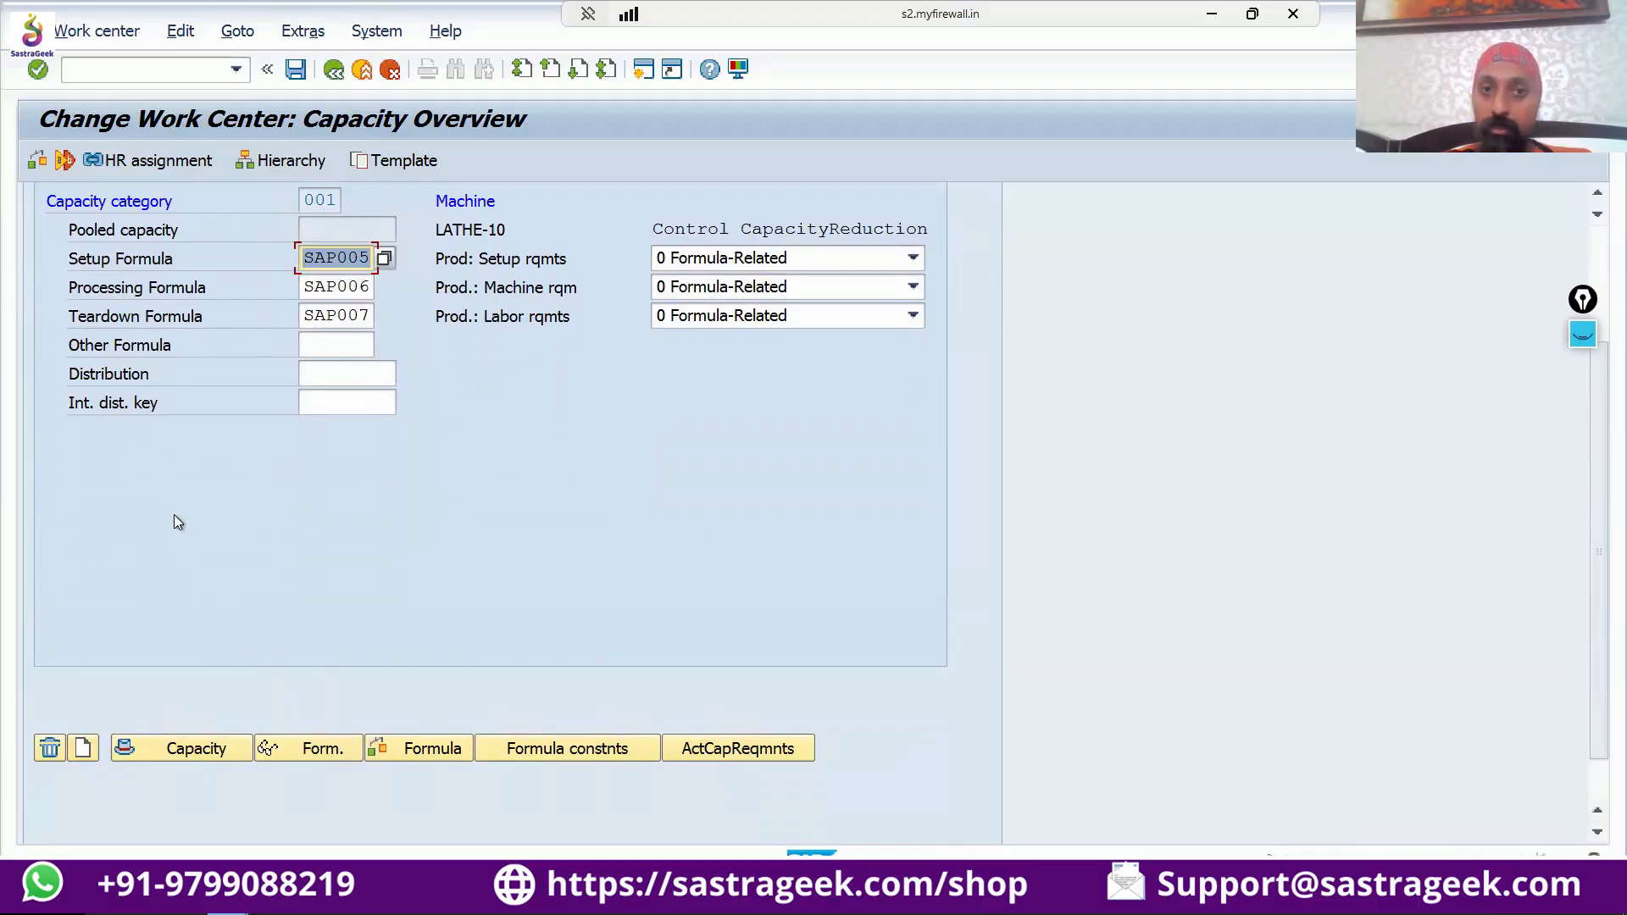
{"action": "scroll", "coordinate": [175, 511], "scroll_direction": "up", "scroll_amount": 3}
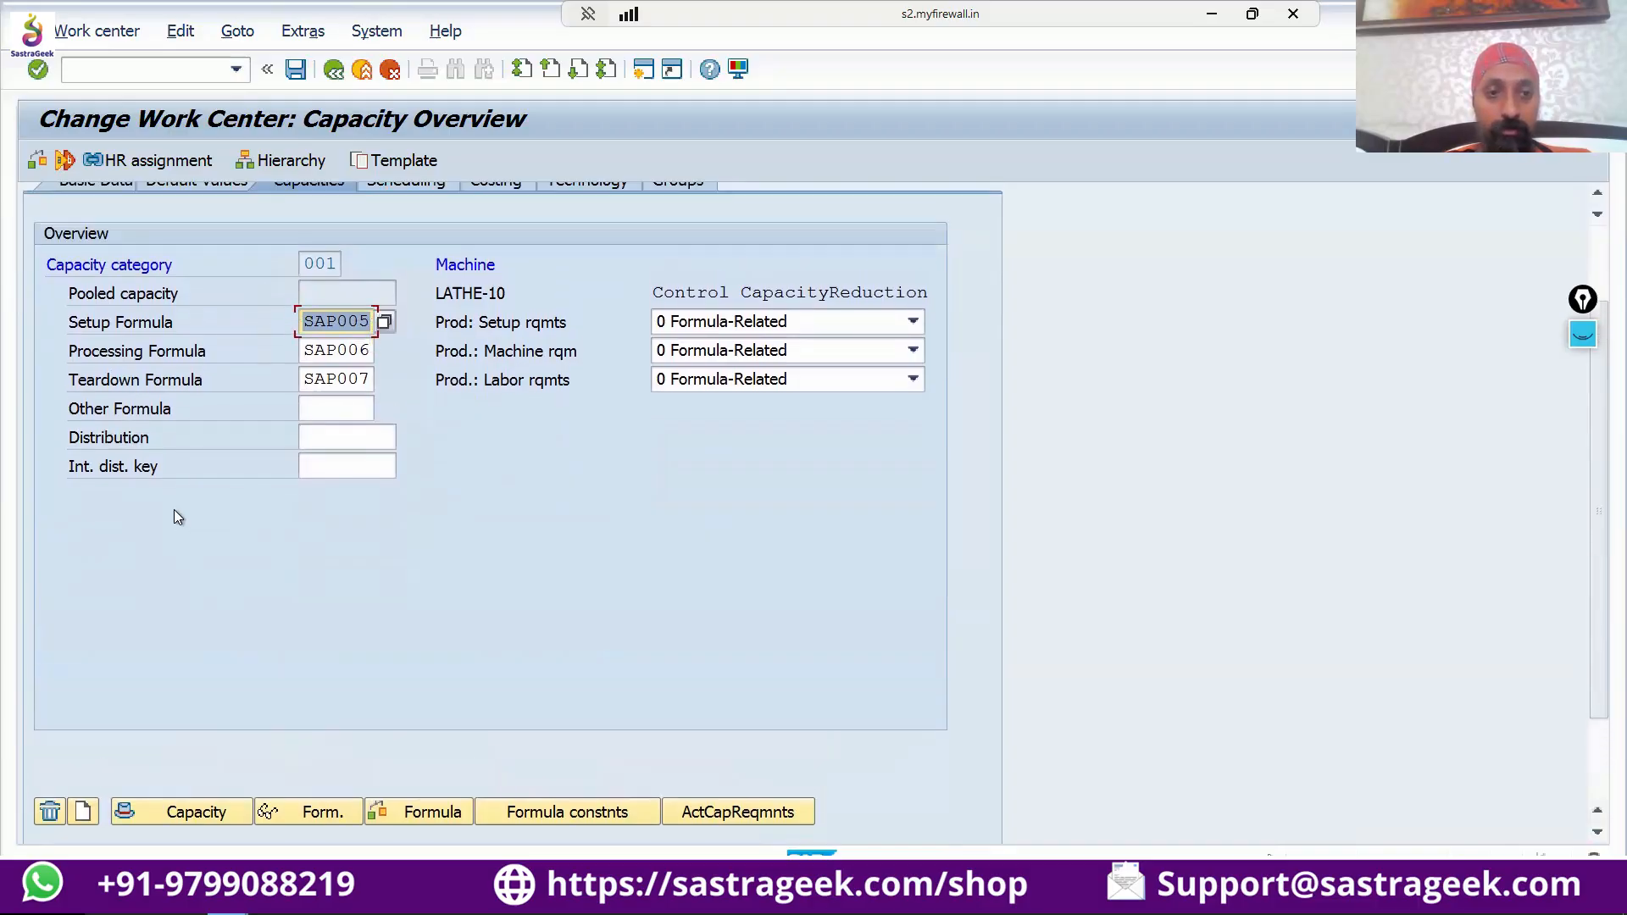
{"action": "scroll", "coordinate": [174, 510], "scroll_direction": "up", "scroll_amount": 4}
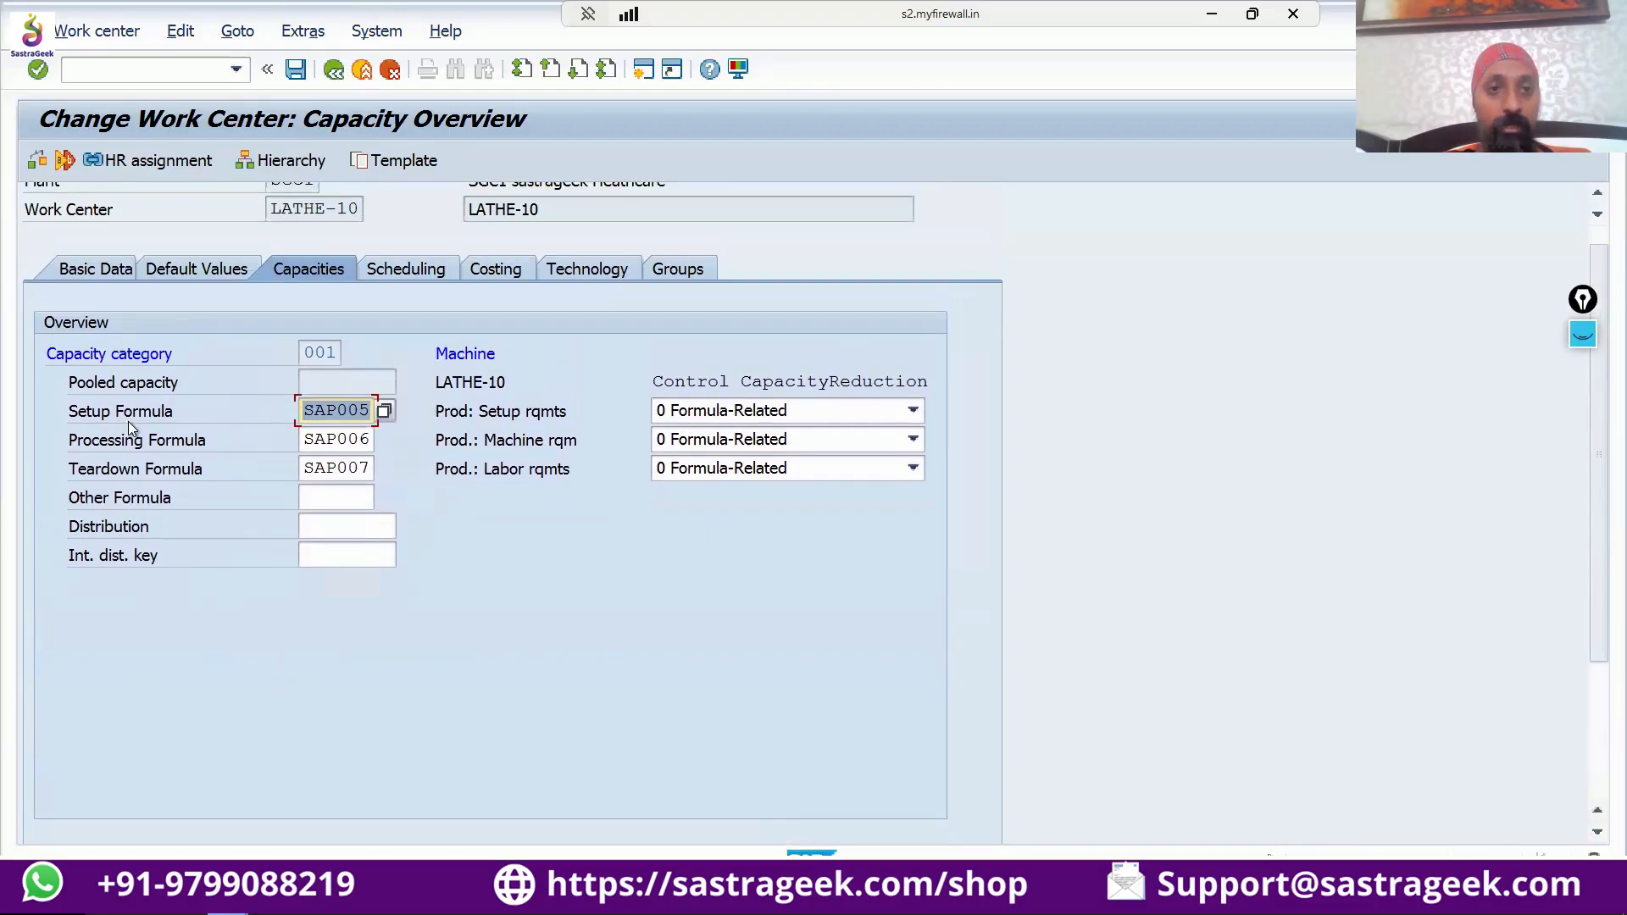
{"action": "scroll", "coordinate": [251, 411], "scroll_direction": "up", "scroll_amount": 1}
{"action": "left_click", "coordinate": [323, 378]}
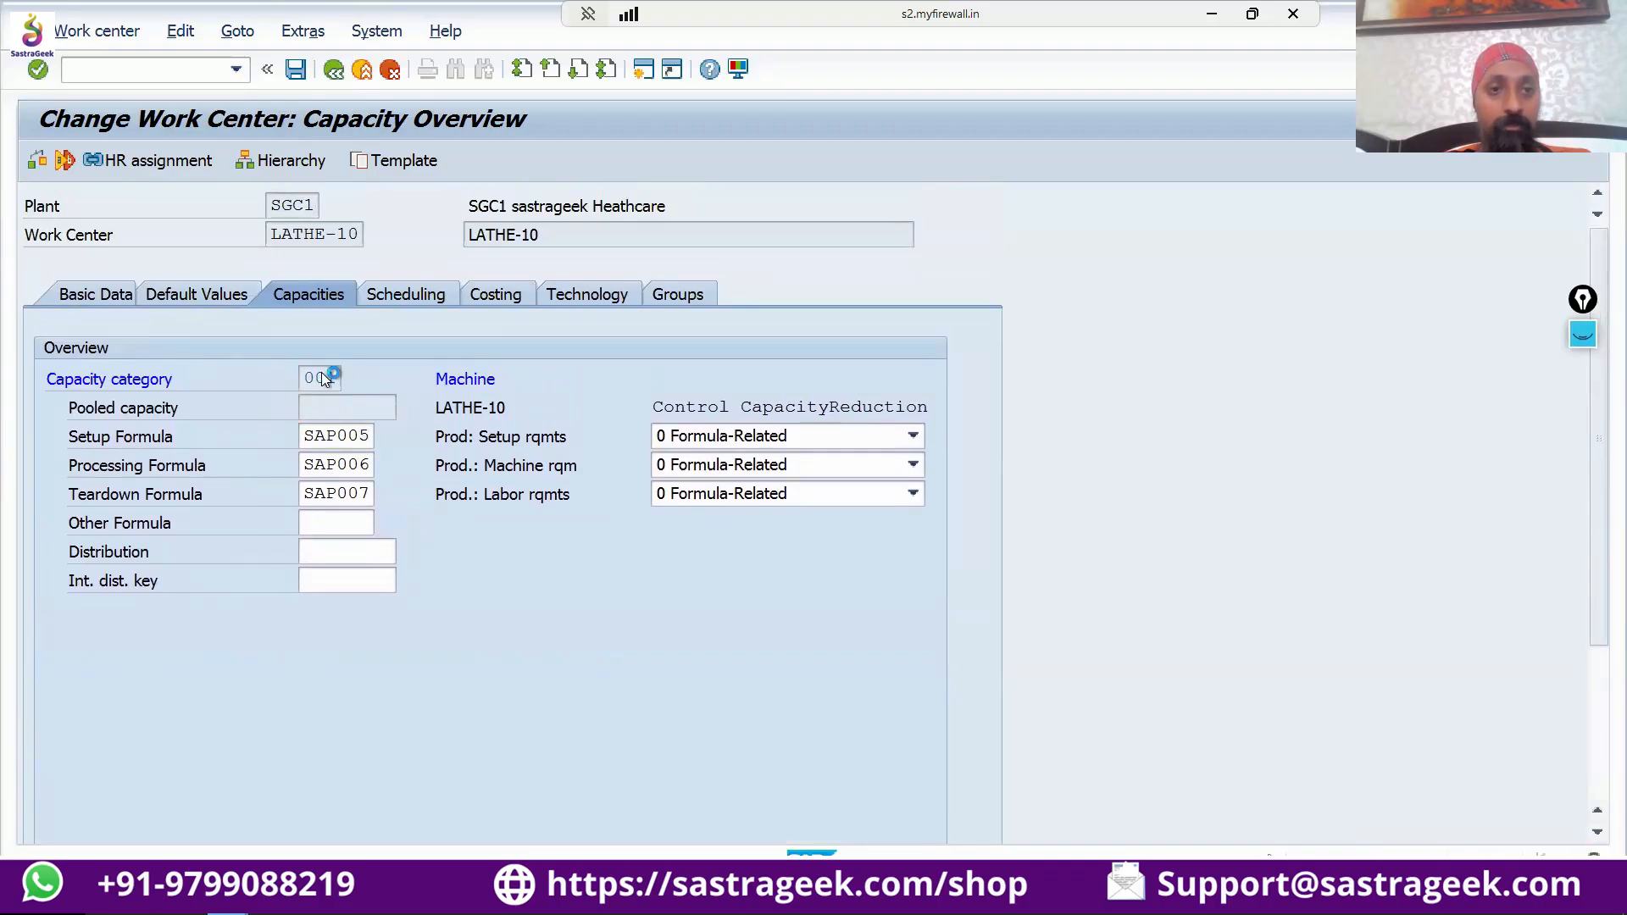
{"action": "double_click", "coordinate": [323, 378]}
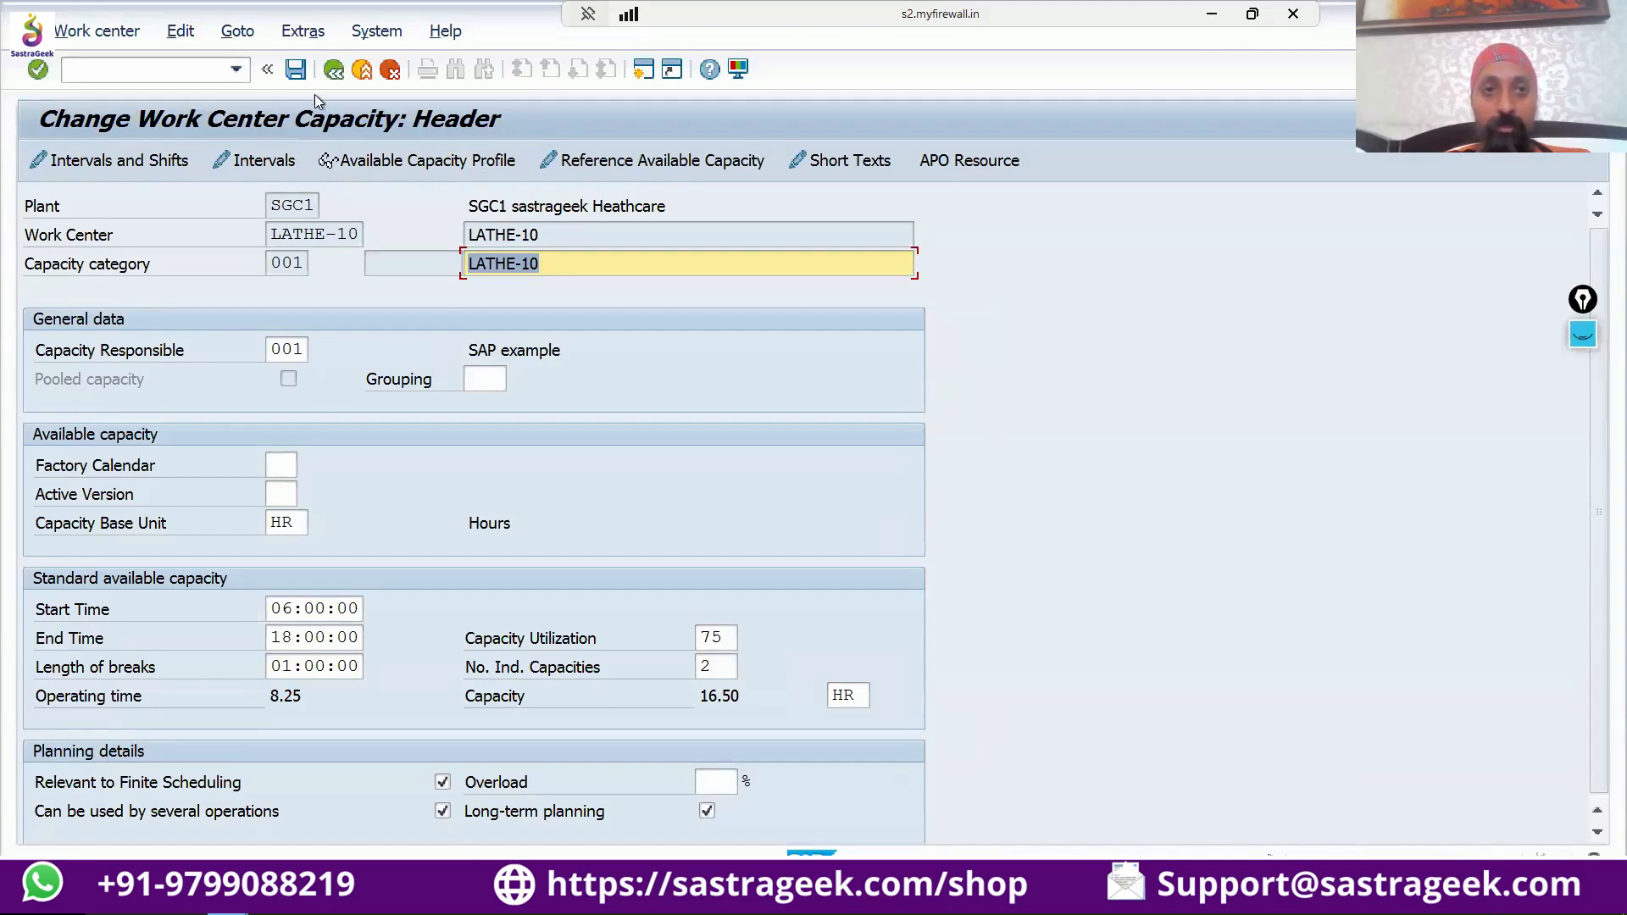
{"action": "left_click", "coordinate": [333, 69]}
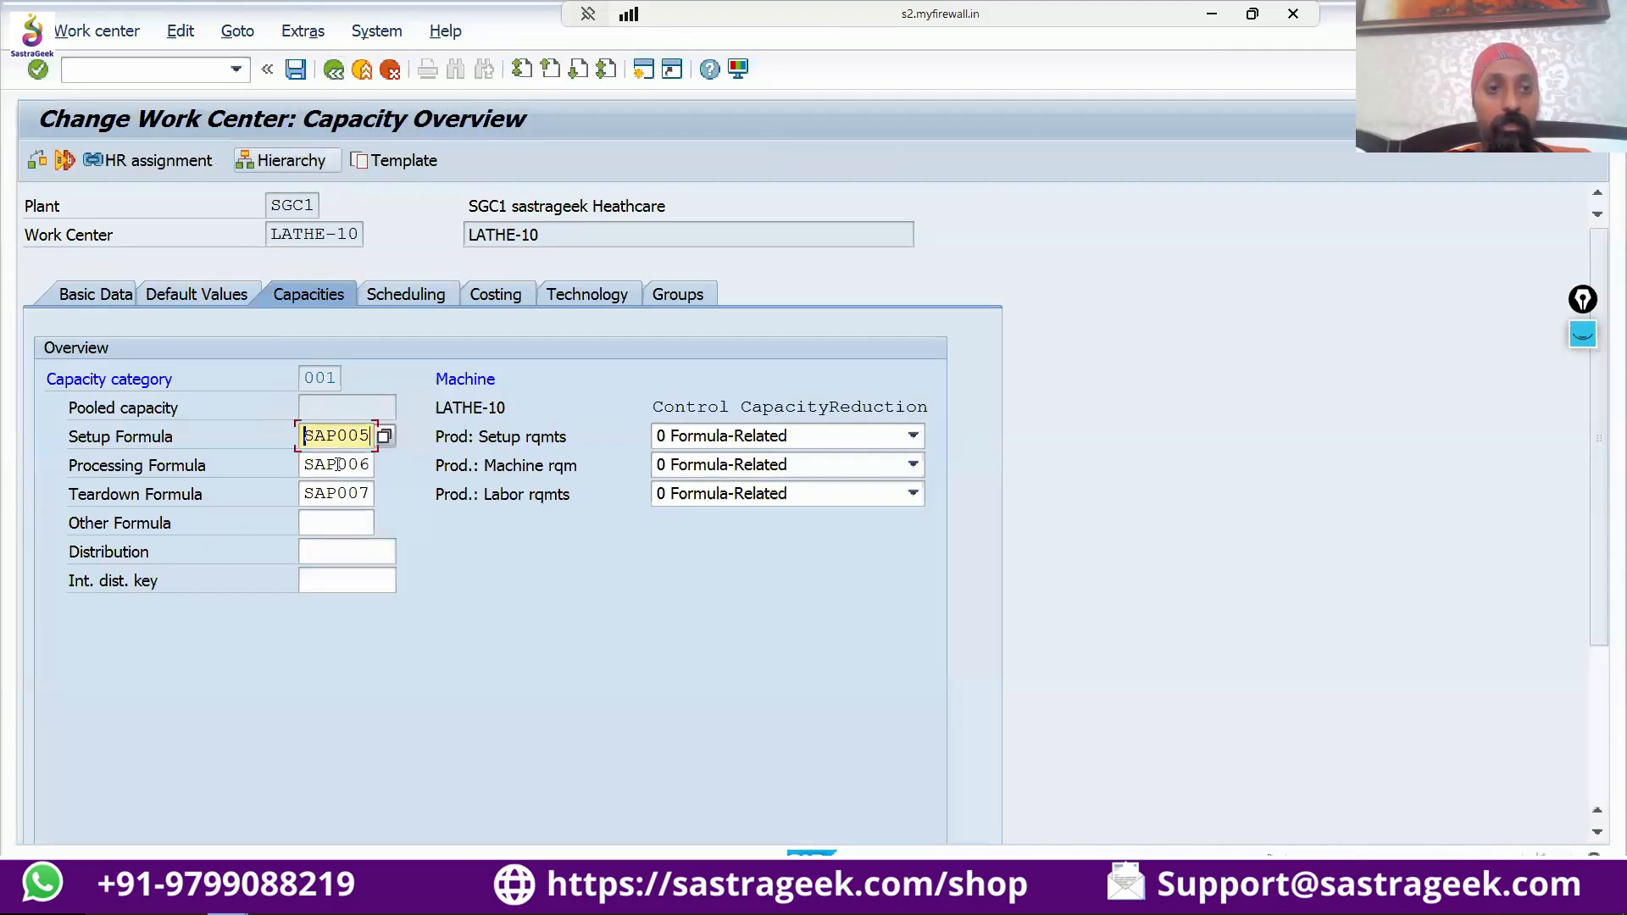
{"action": "left_click_drag", "start_coordinate": [381, 508], "coordinate": [287, 578]}
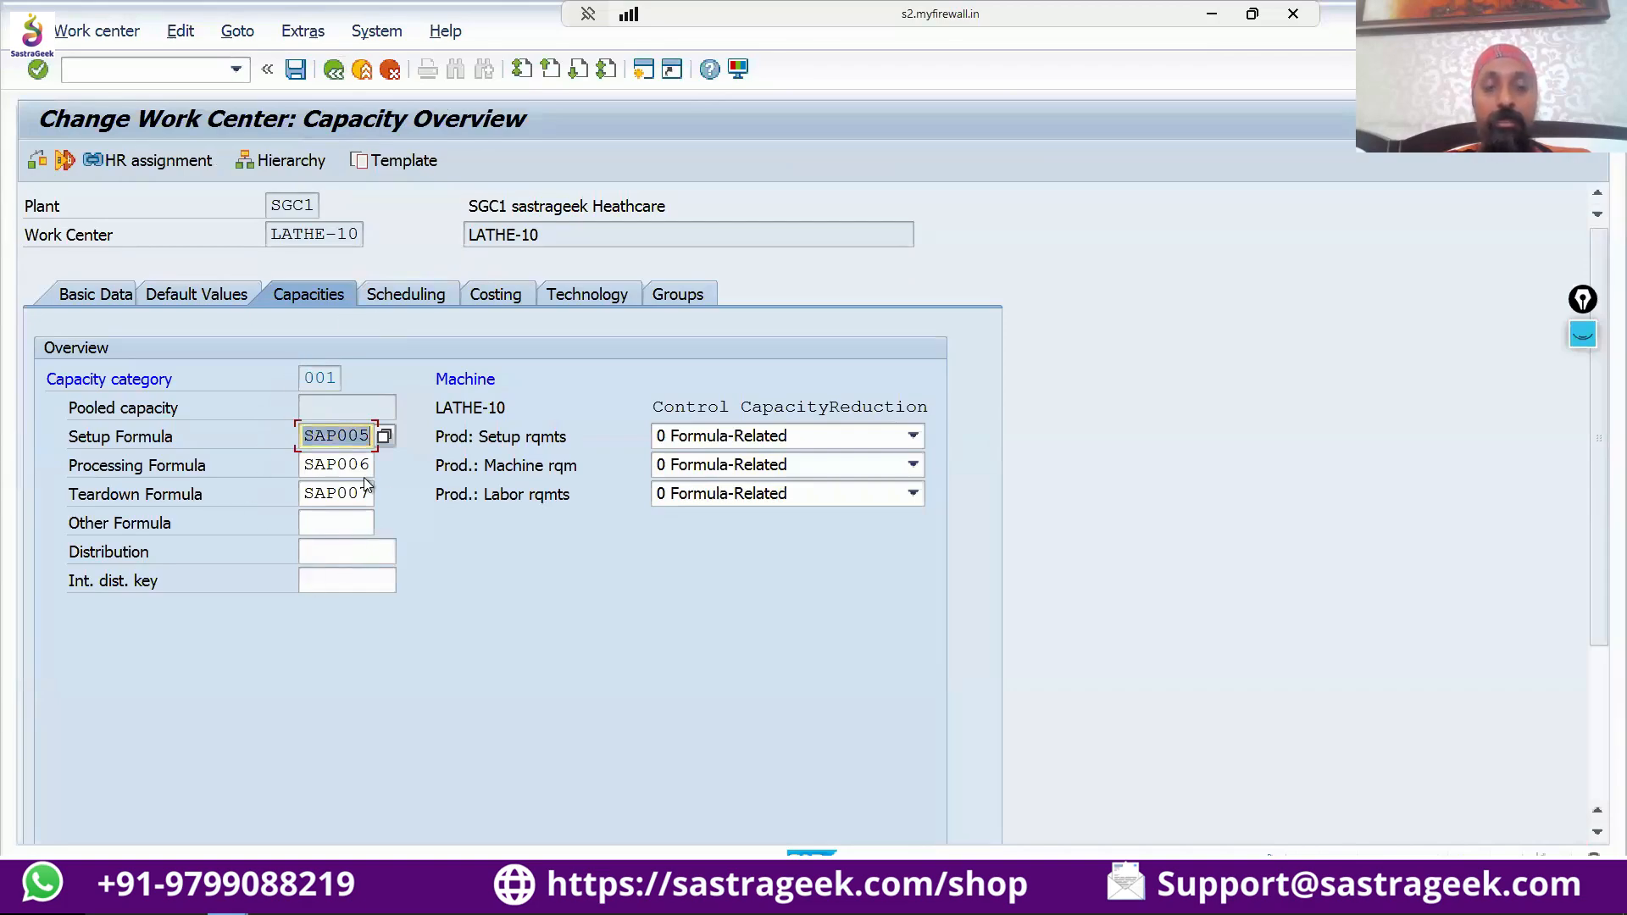
{"action": "double_click", "coordinate": [312, 378]}
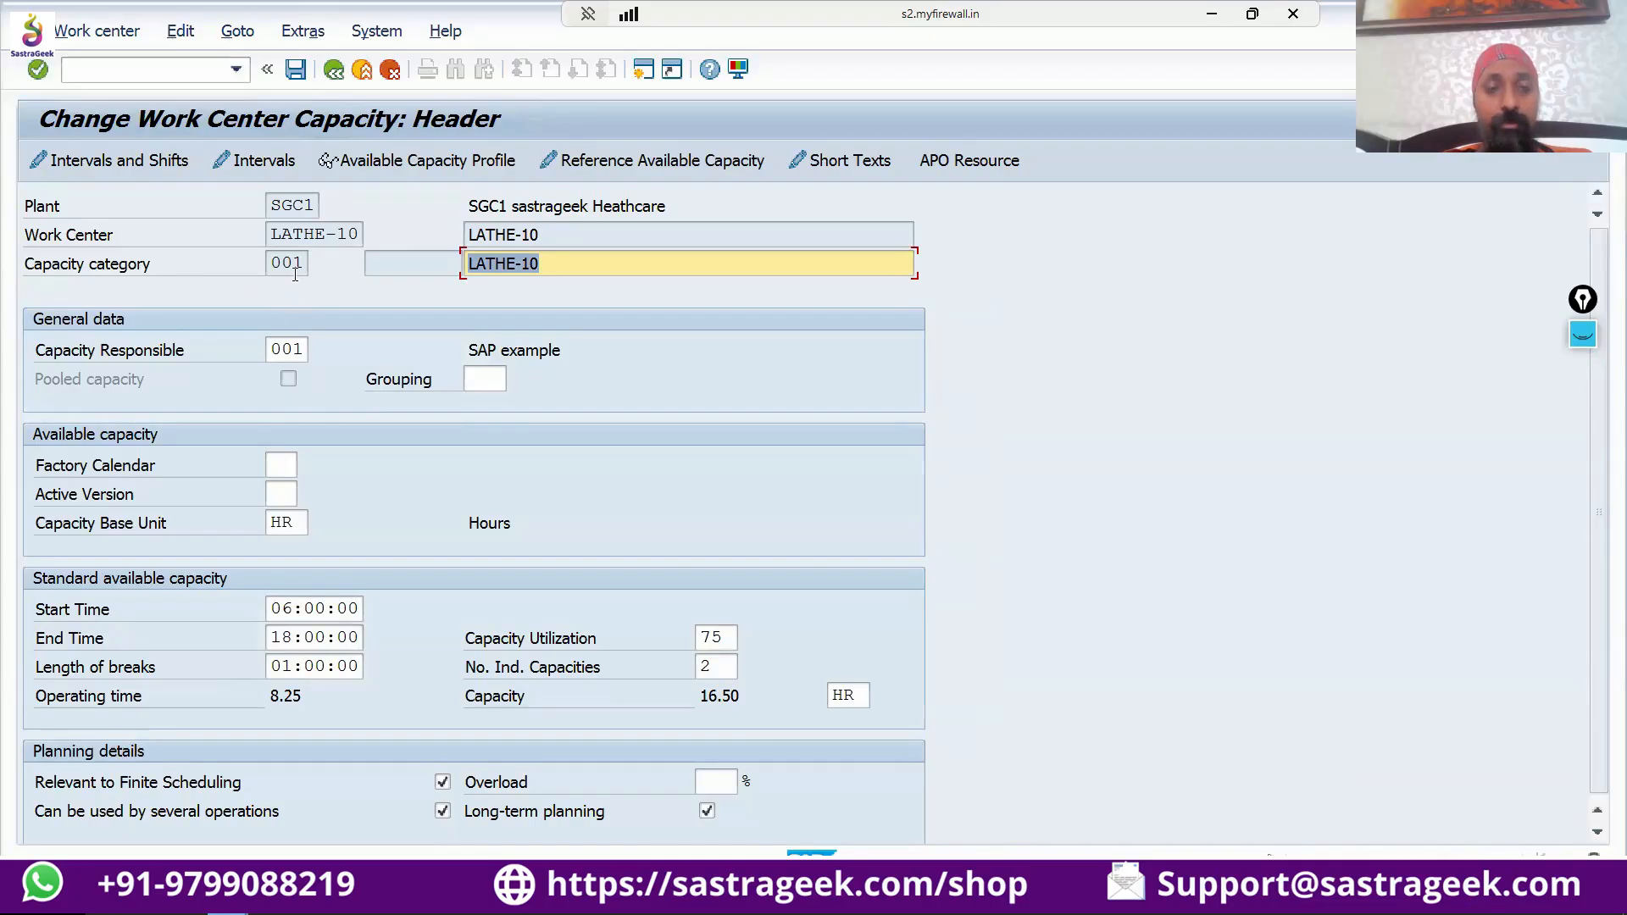
Examine the capacity responsible, capacity base unit, start time, end time and length of breaks in the capacity header.
{"action": "left_click", "coordinate": [273, 346]}
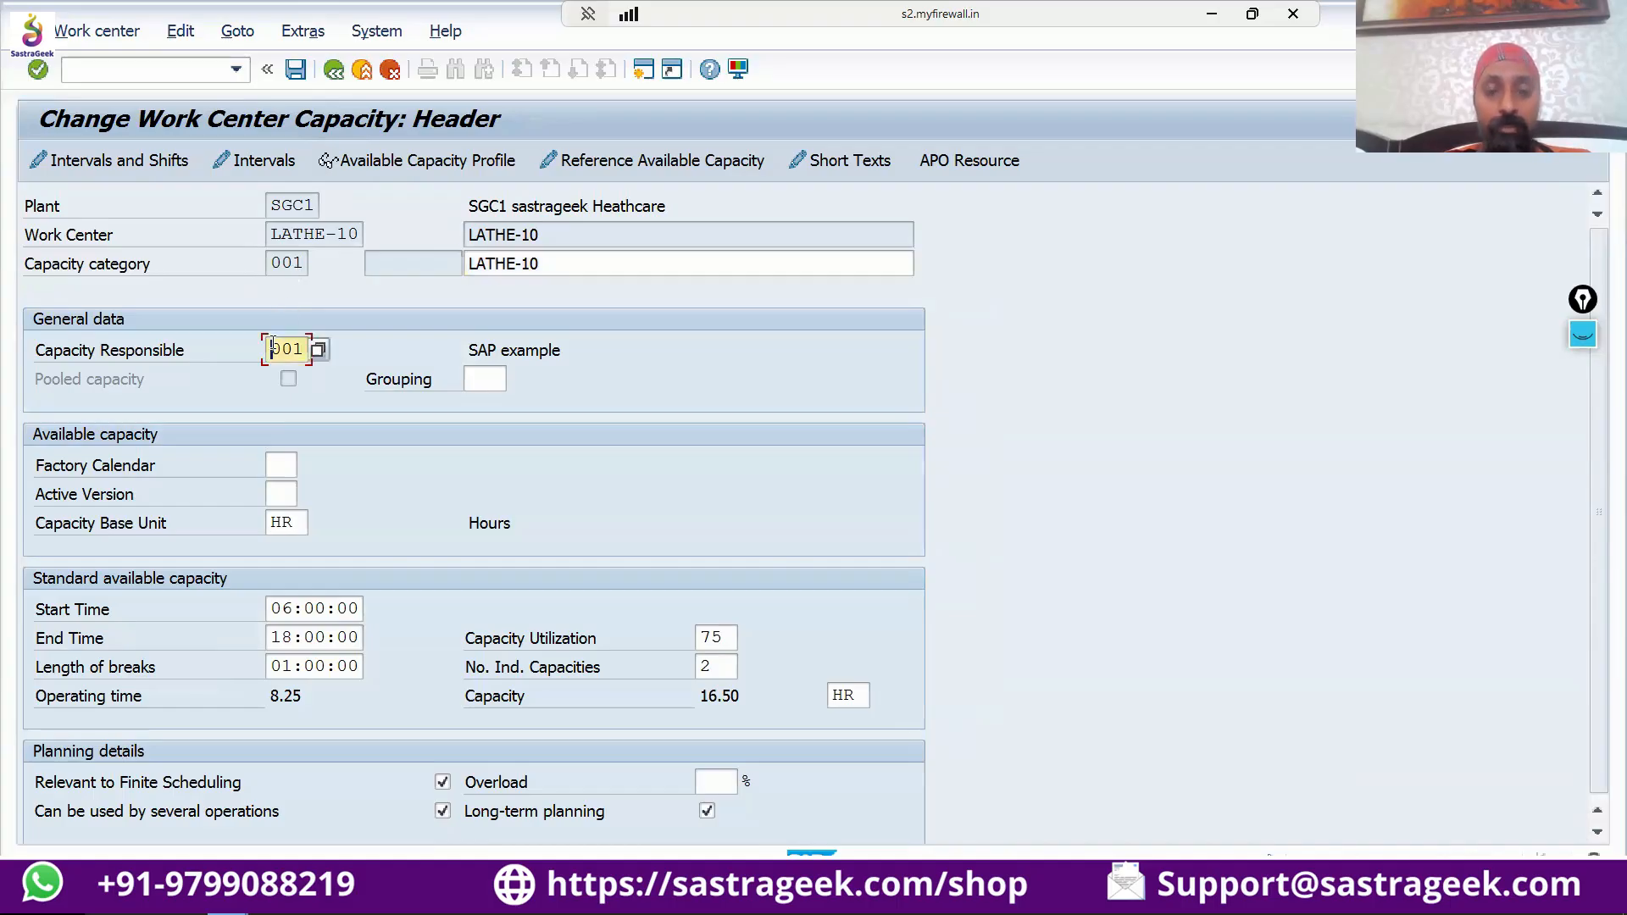
{"action": "left_click", "coordinate": [281, 525]}
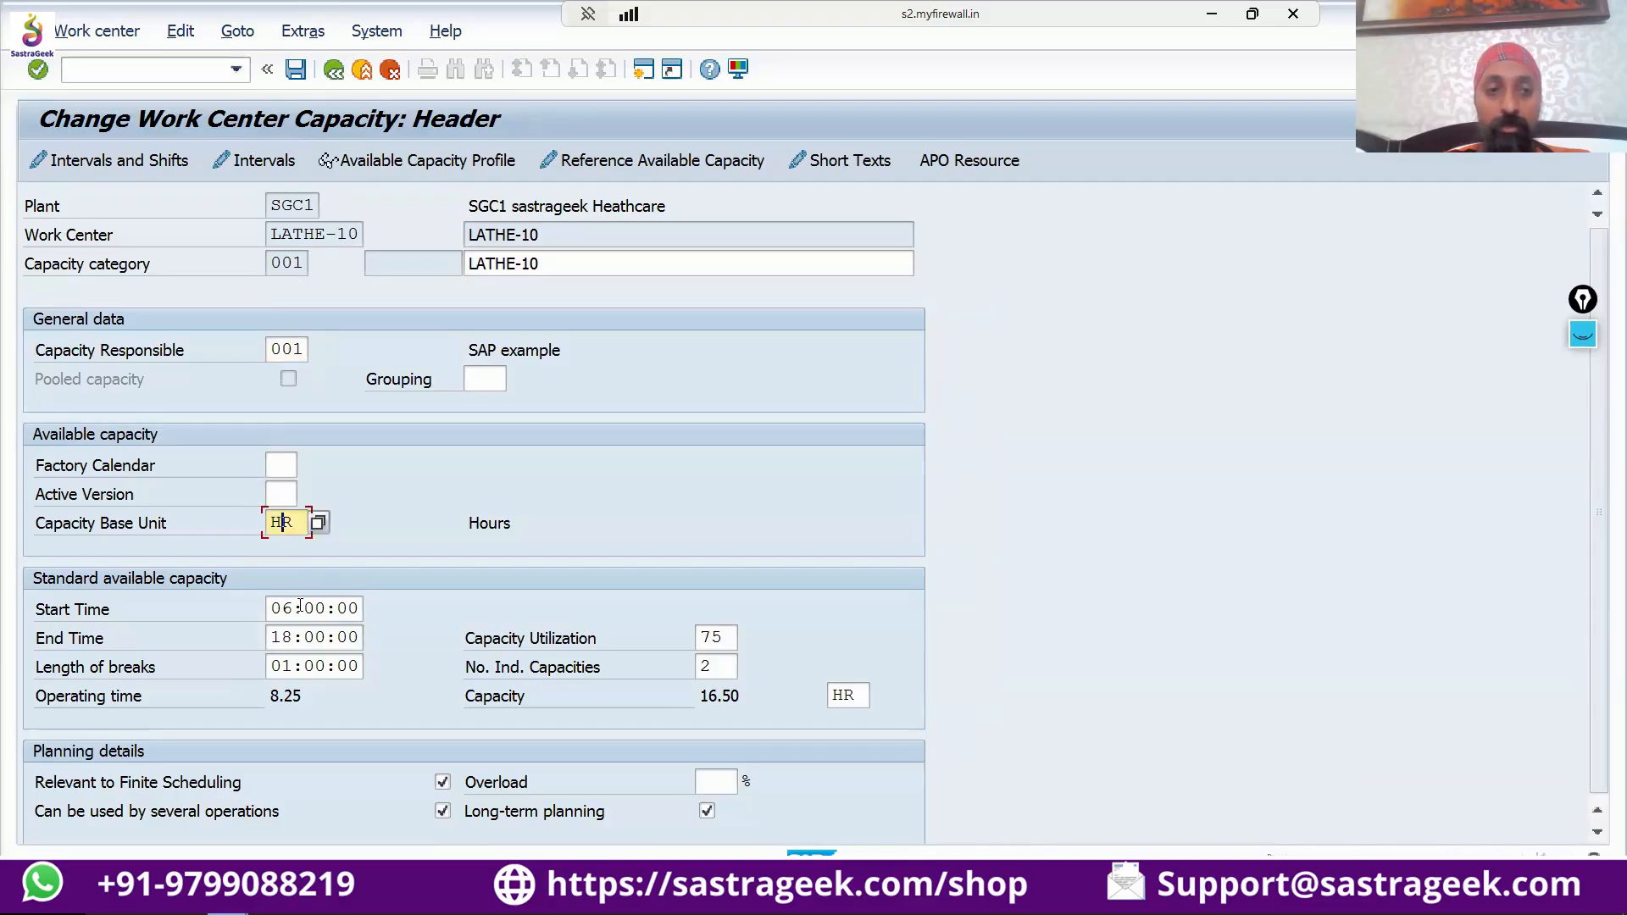
{"action": "left_click_drag", "start_coordinate": [283, 605], "coordinate": [352, 604]}
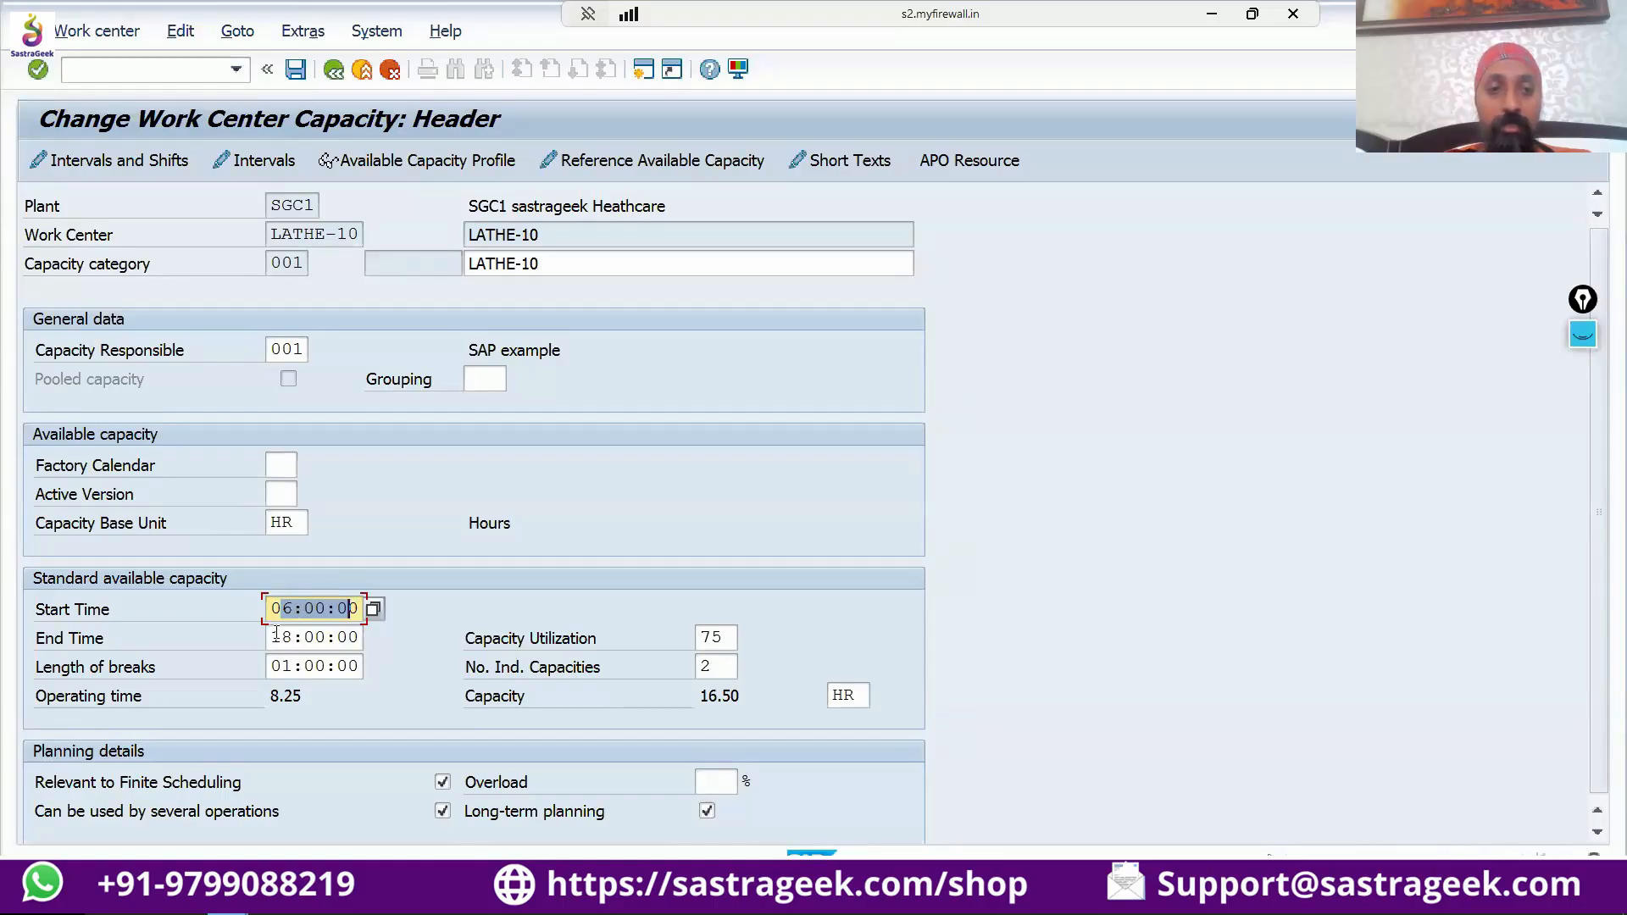
{"action": "left_click_drag", "start_coordinate": [276, 636], "coordinate": [350, 635]}
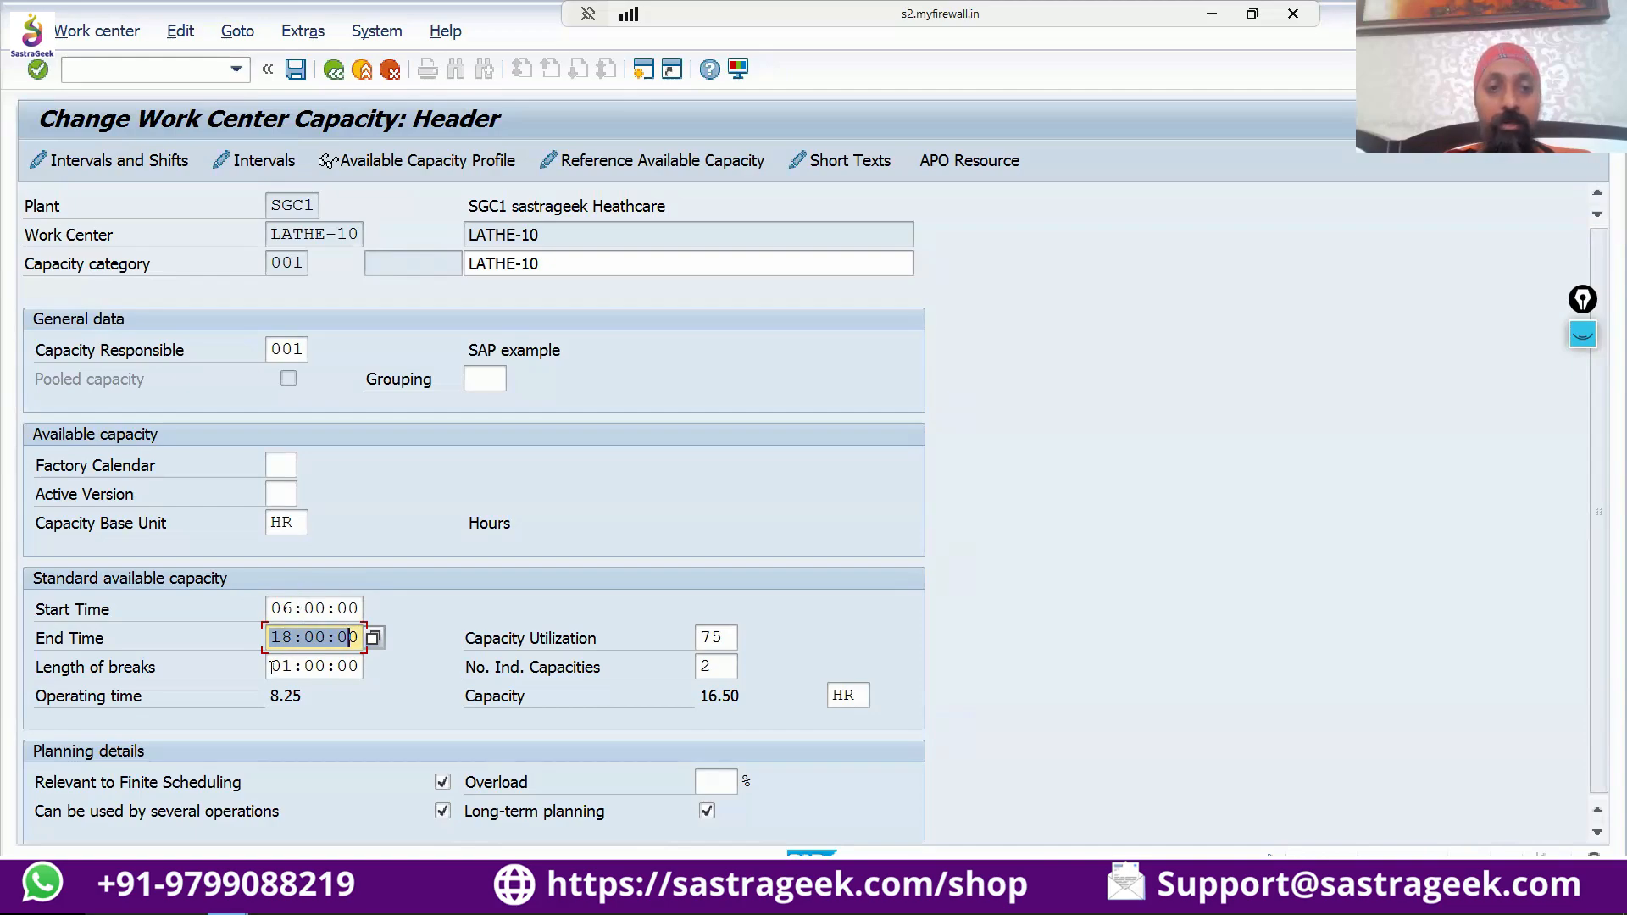
{"action": "left_click_drag", "start_coordinate": [271, 667], "coordinate": [360, 662]}
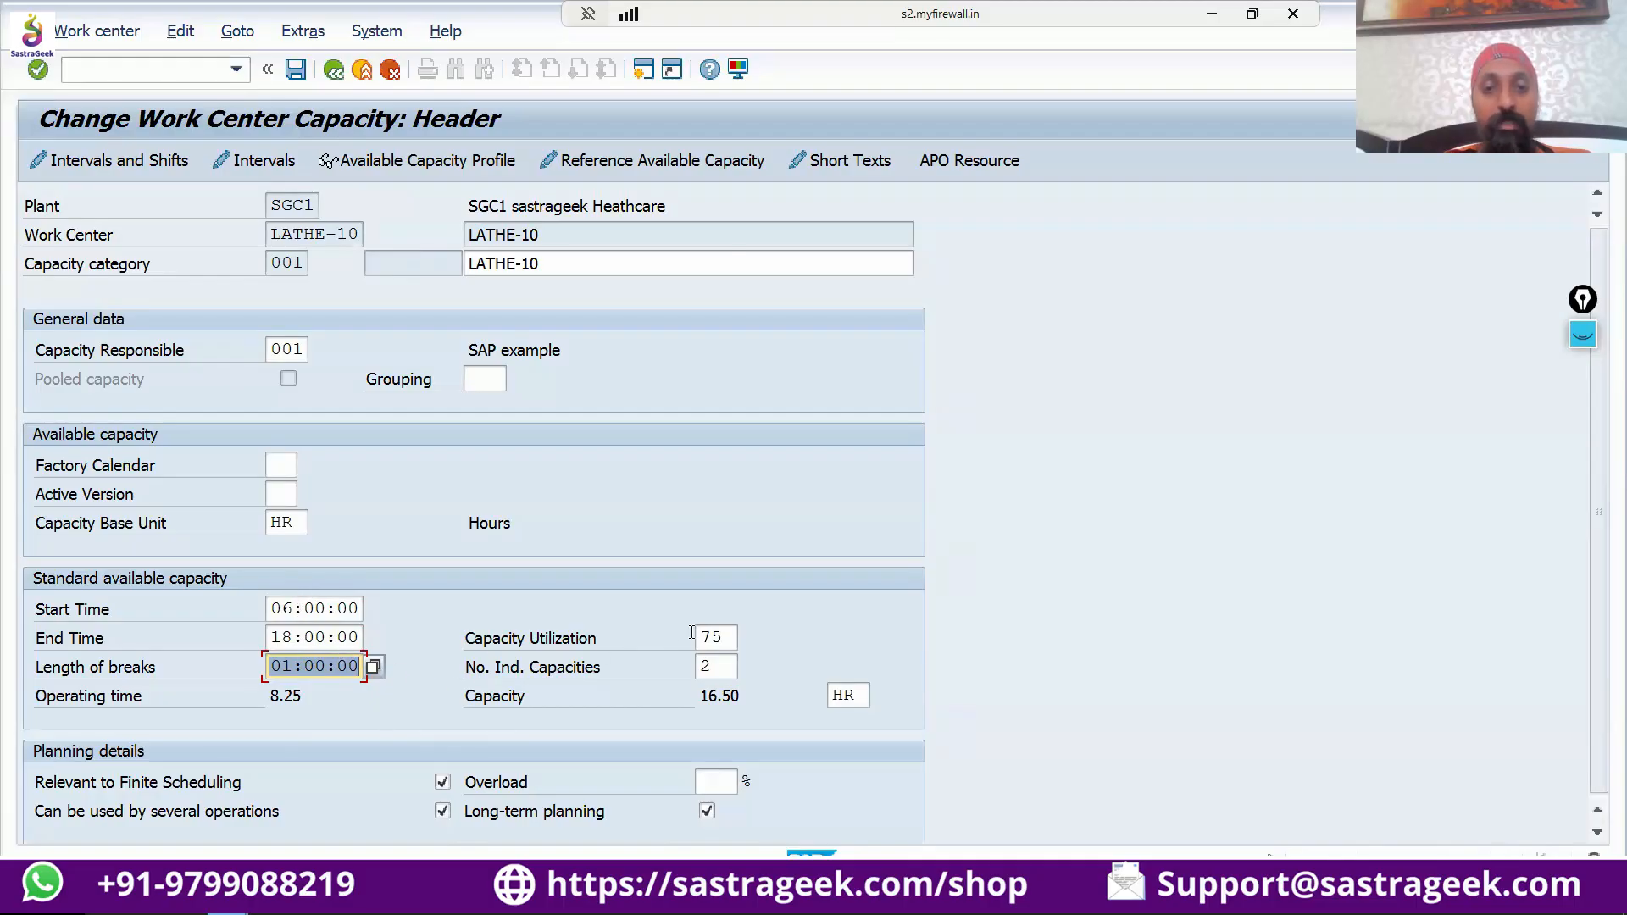
Examine the capacity utilization, operating time and number of individual capacities in the standard available capacity.
{"action": "left_click", "coordinate": [721, 636]}
{"action": "double_click", "coordinate": [711, 637]}
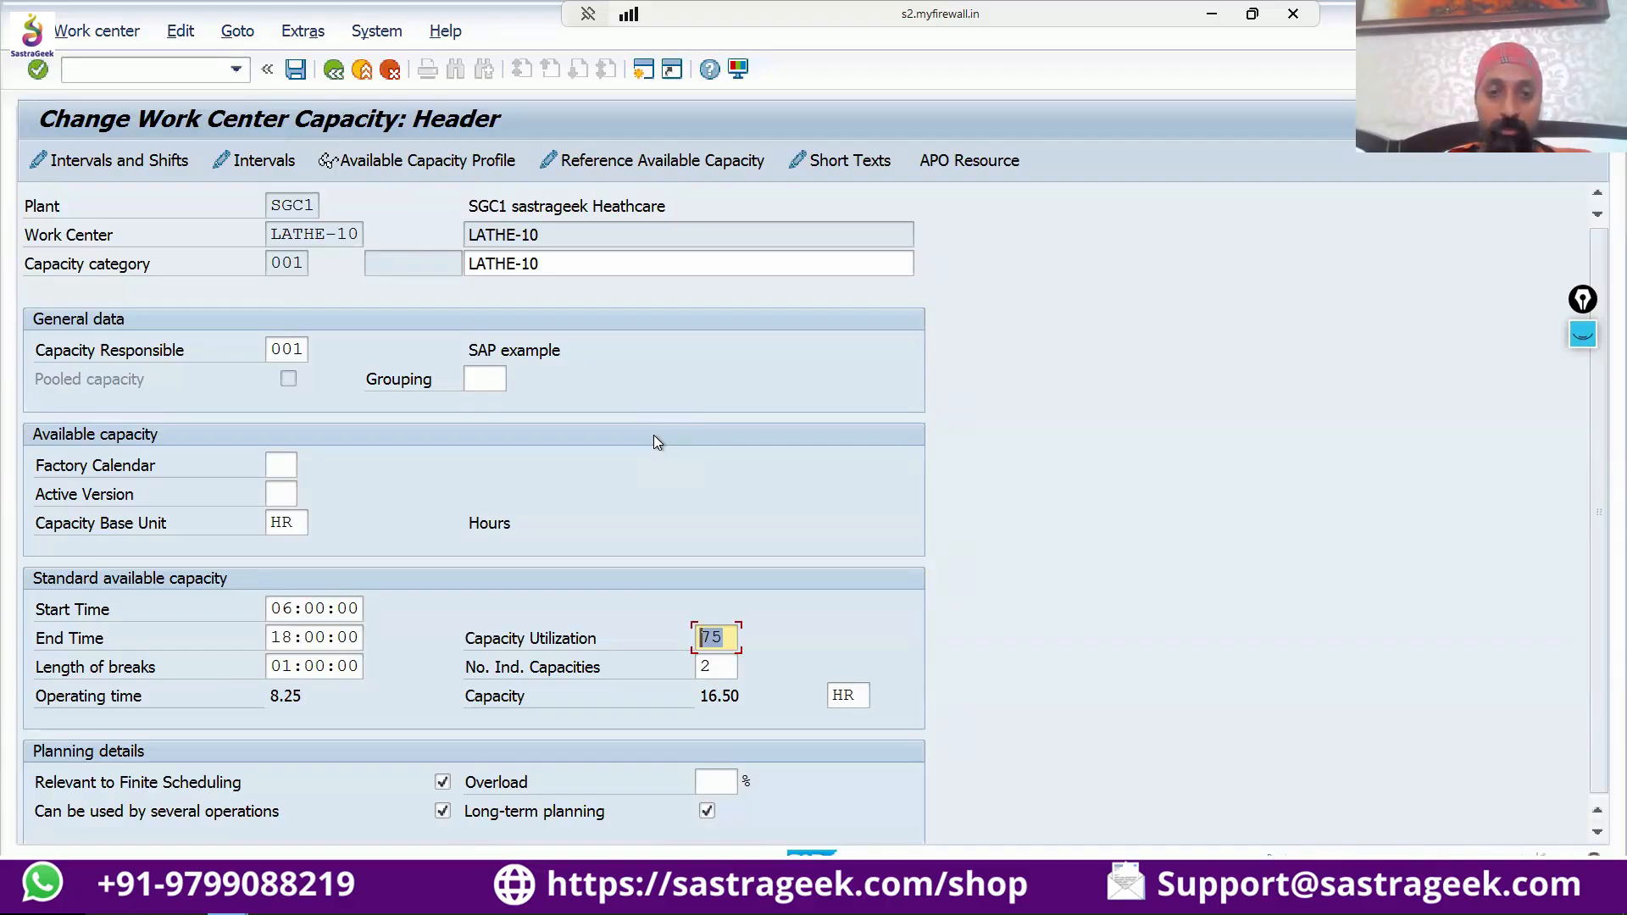
{"action": "left_click", "coordinate": [734, 636]}
{"action": "left_click_drag", "start_coordinate": [734, 635], "coordinate": [696, 637]}
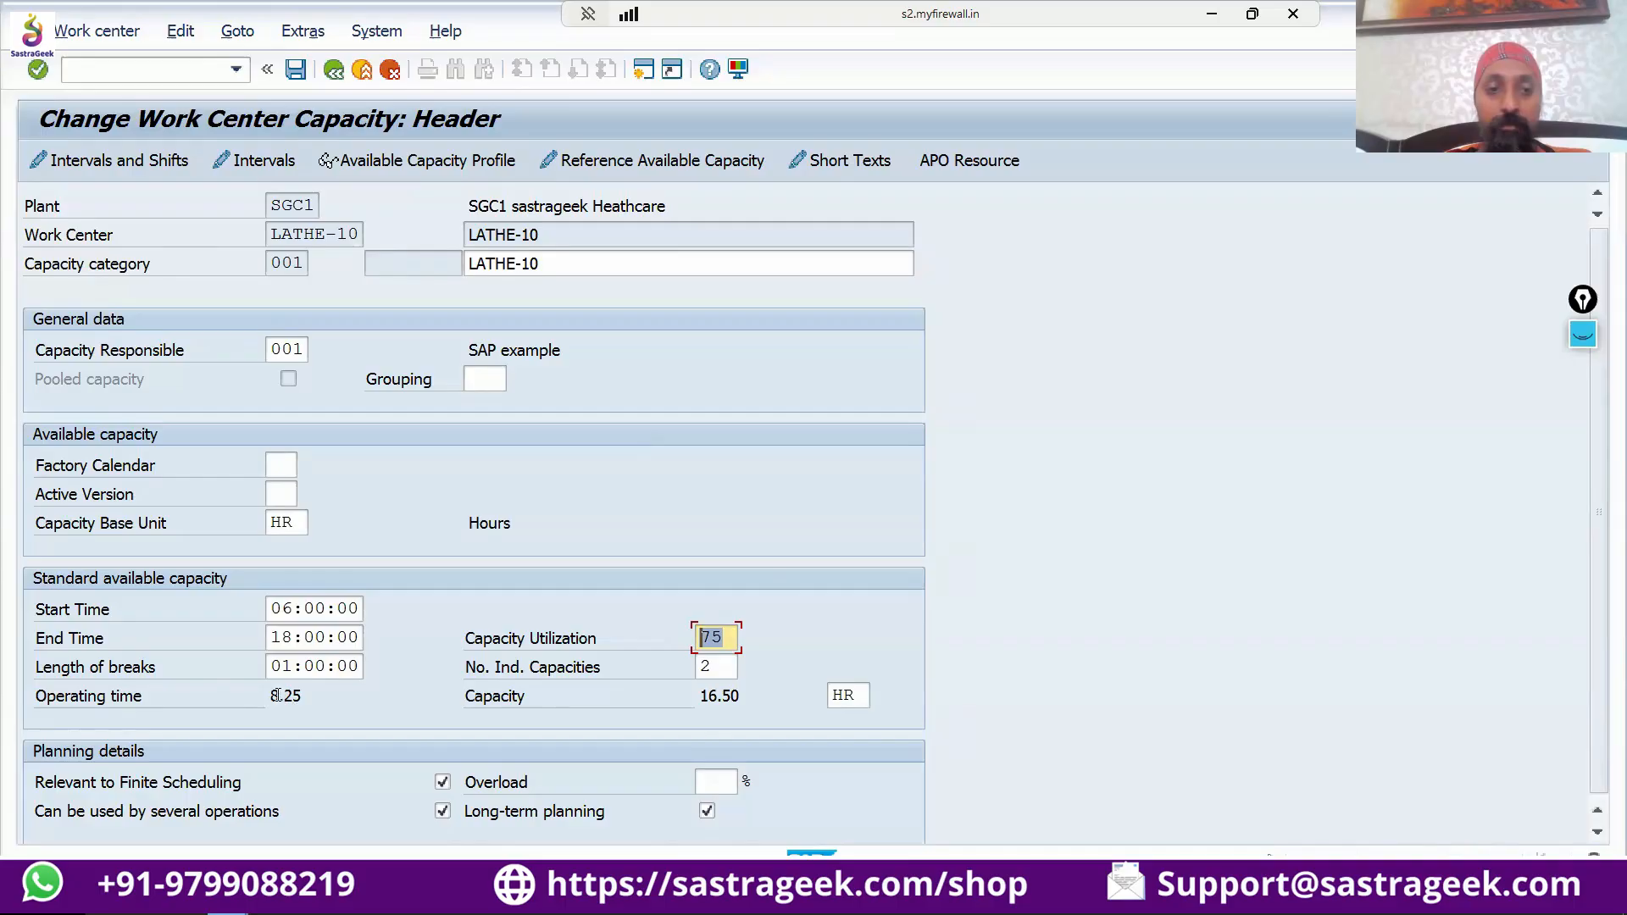
{"action": "left_click_drag", "start_coordinate": [272, 690], "coordinate": [315, 684]}
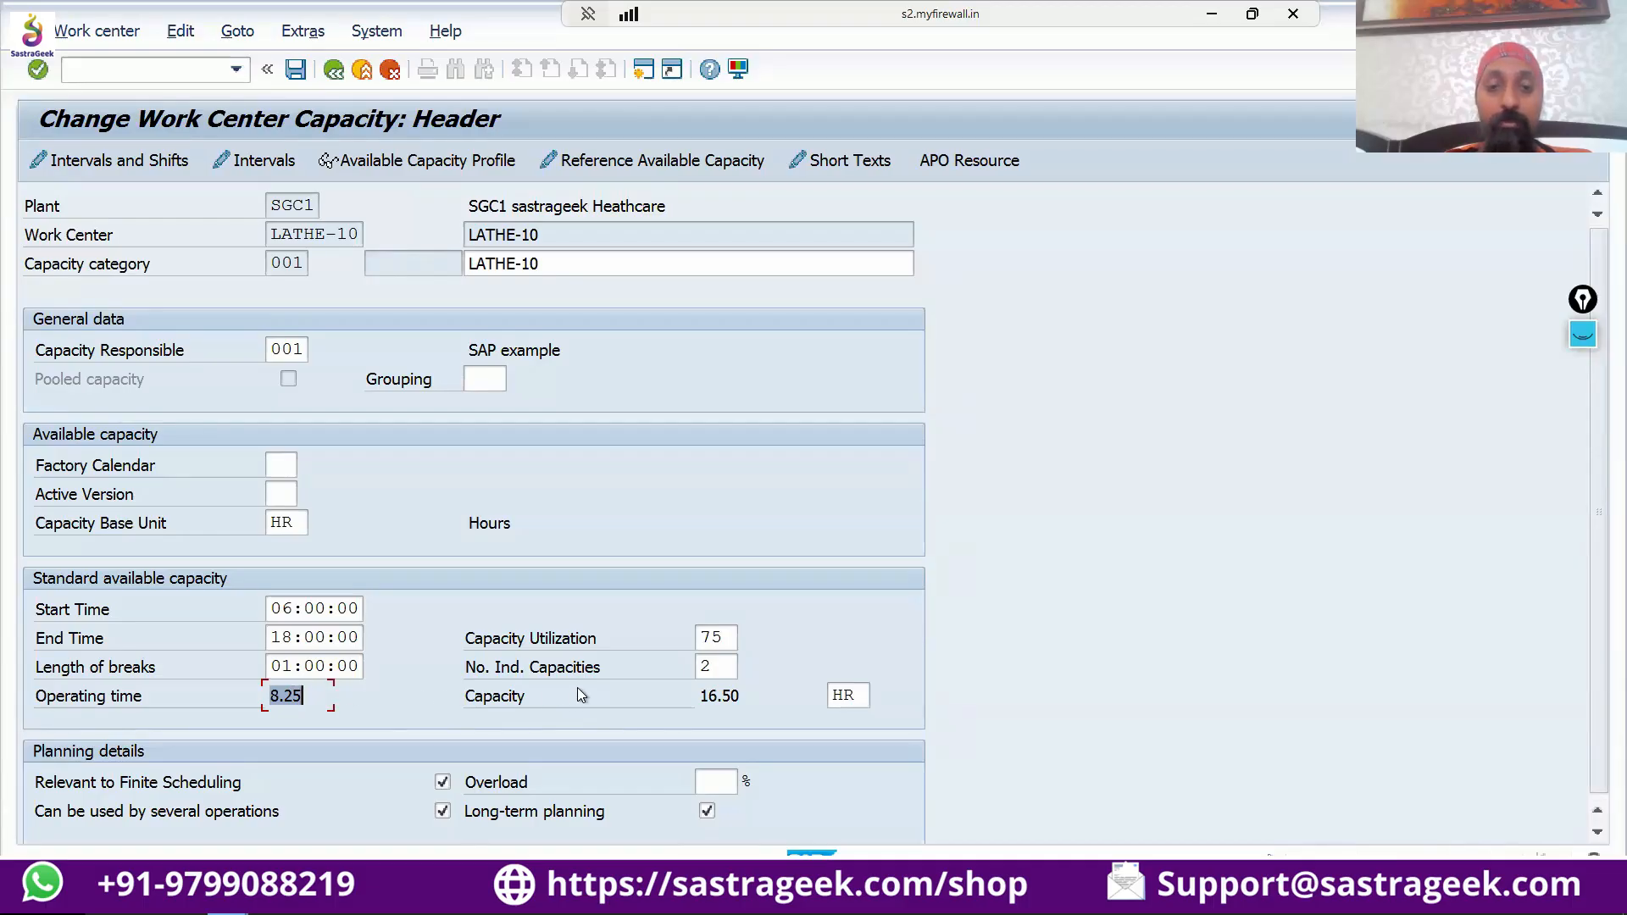
{"action": "left_click", "coordinate": [710, 660]}
{"action": "left_click_drag", "start_coordinate": [710, 661], "coordinate": [700, 662]}
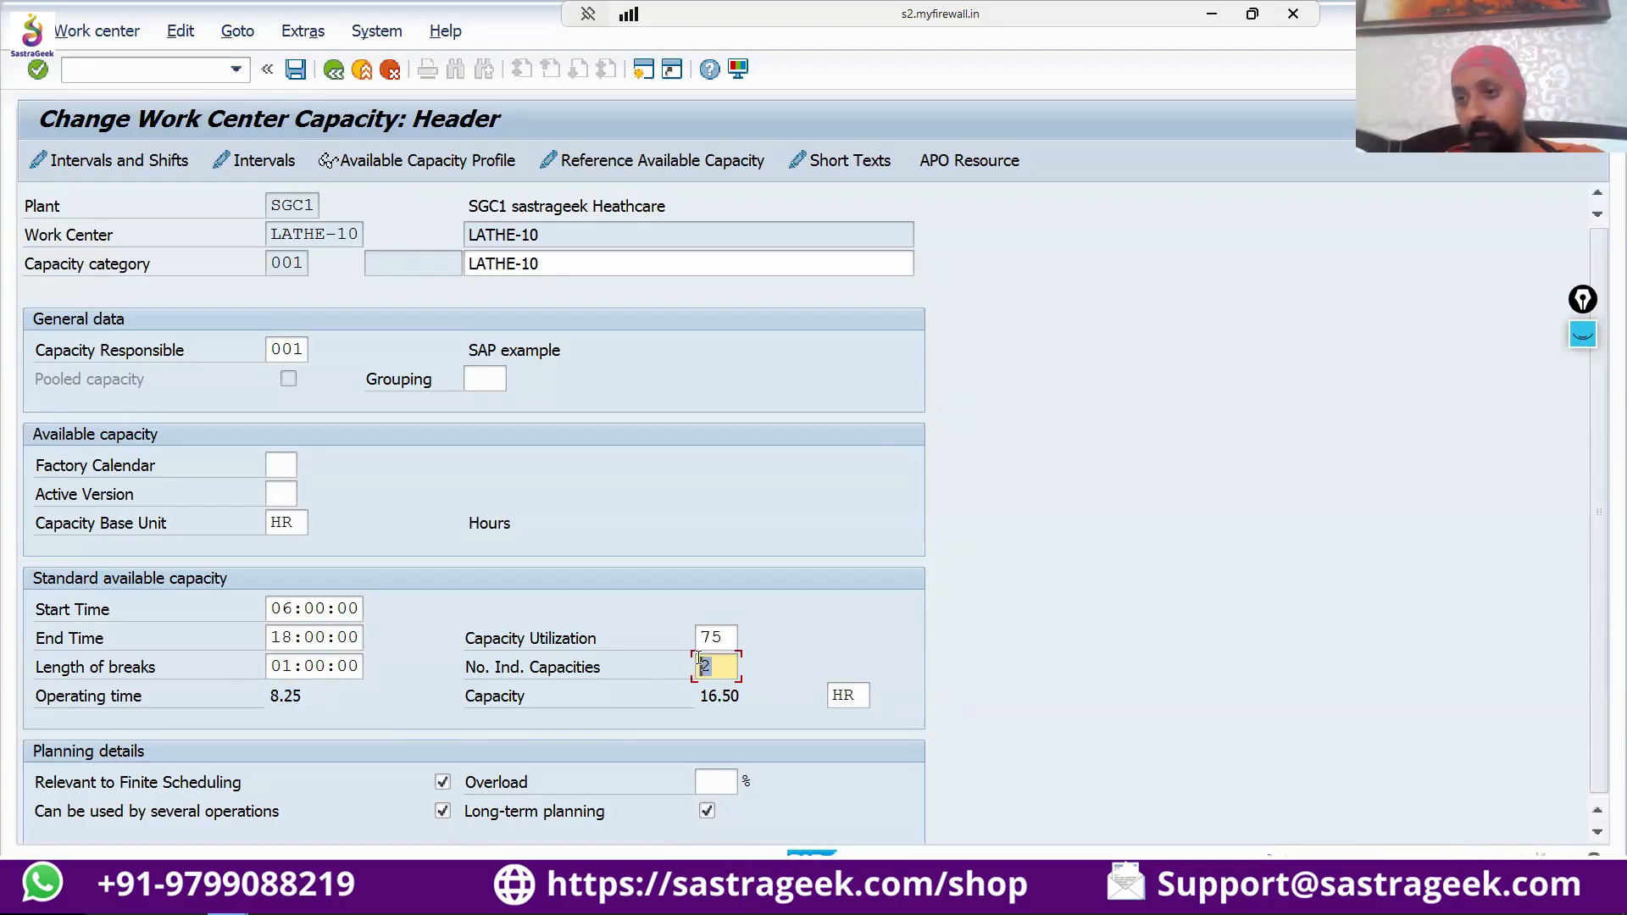
Show the ink layer again, clear all annotations from it and select the pen.
{"action": "left_click", "coordinate": [1583, 337]}
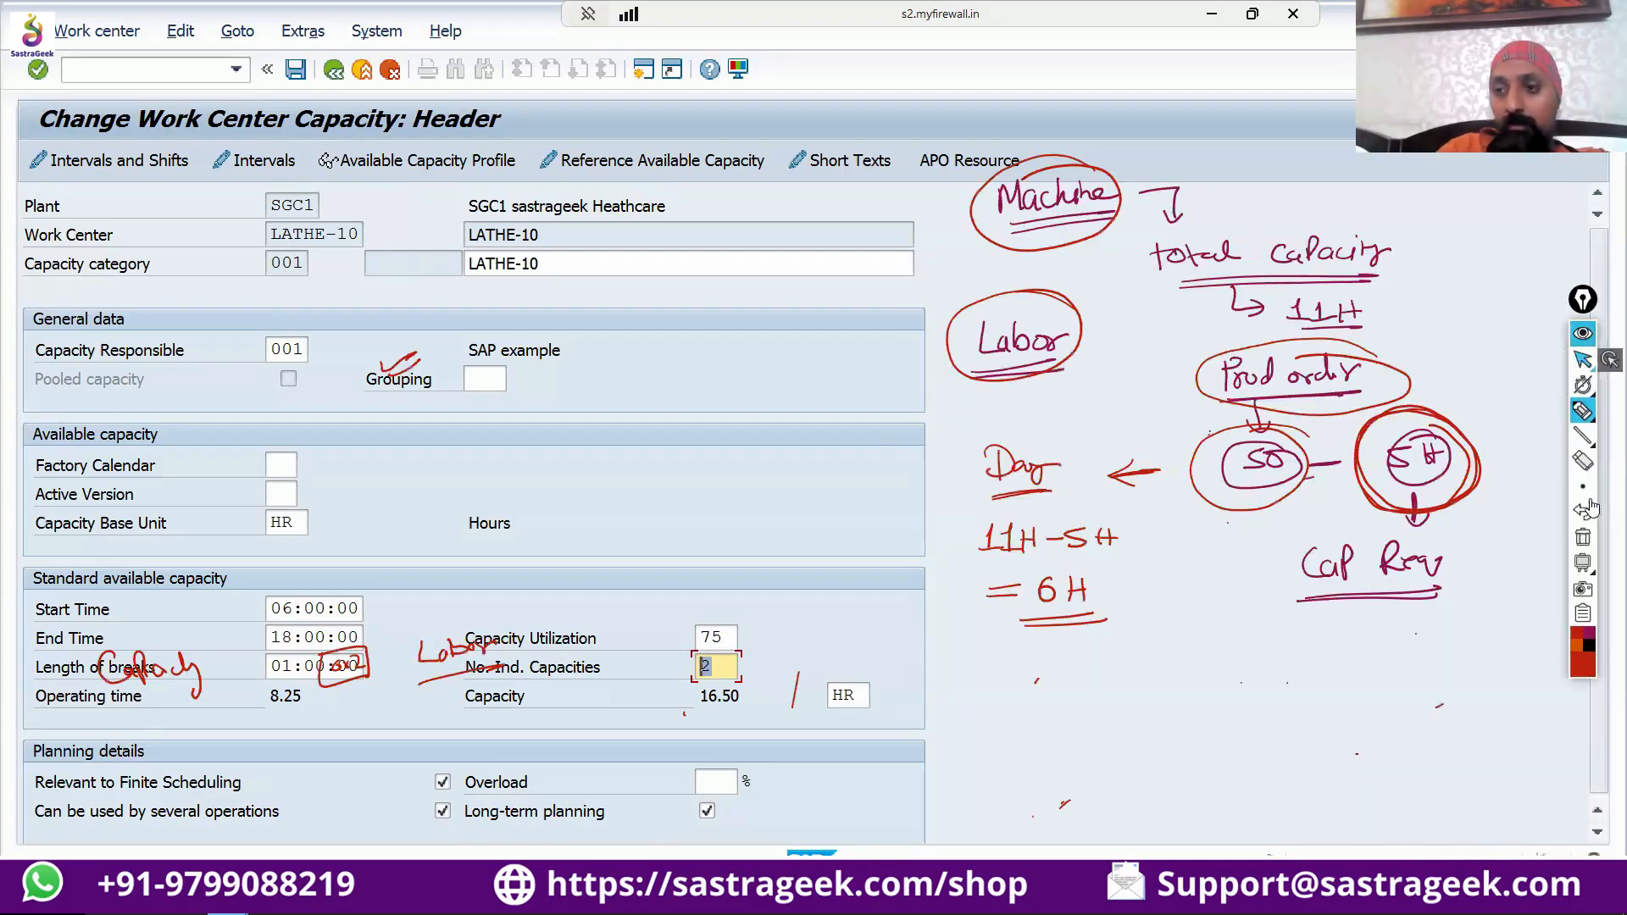
{"action": "left_click", "coordinate": [1583, 534]}
{"action": "left_click", "coordinate": [1590, 407]}
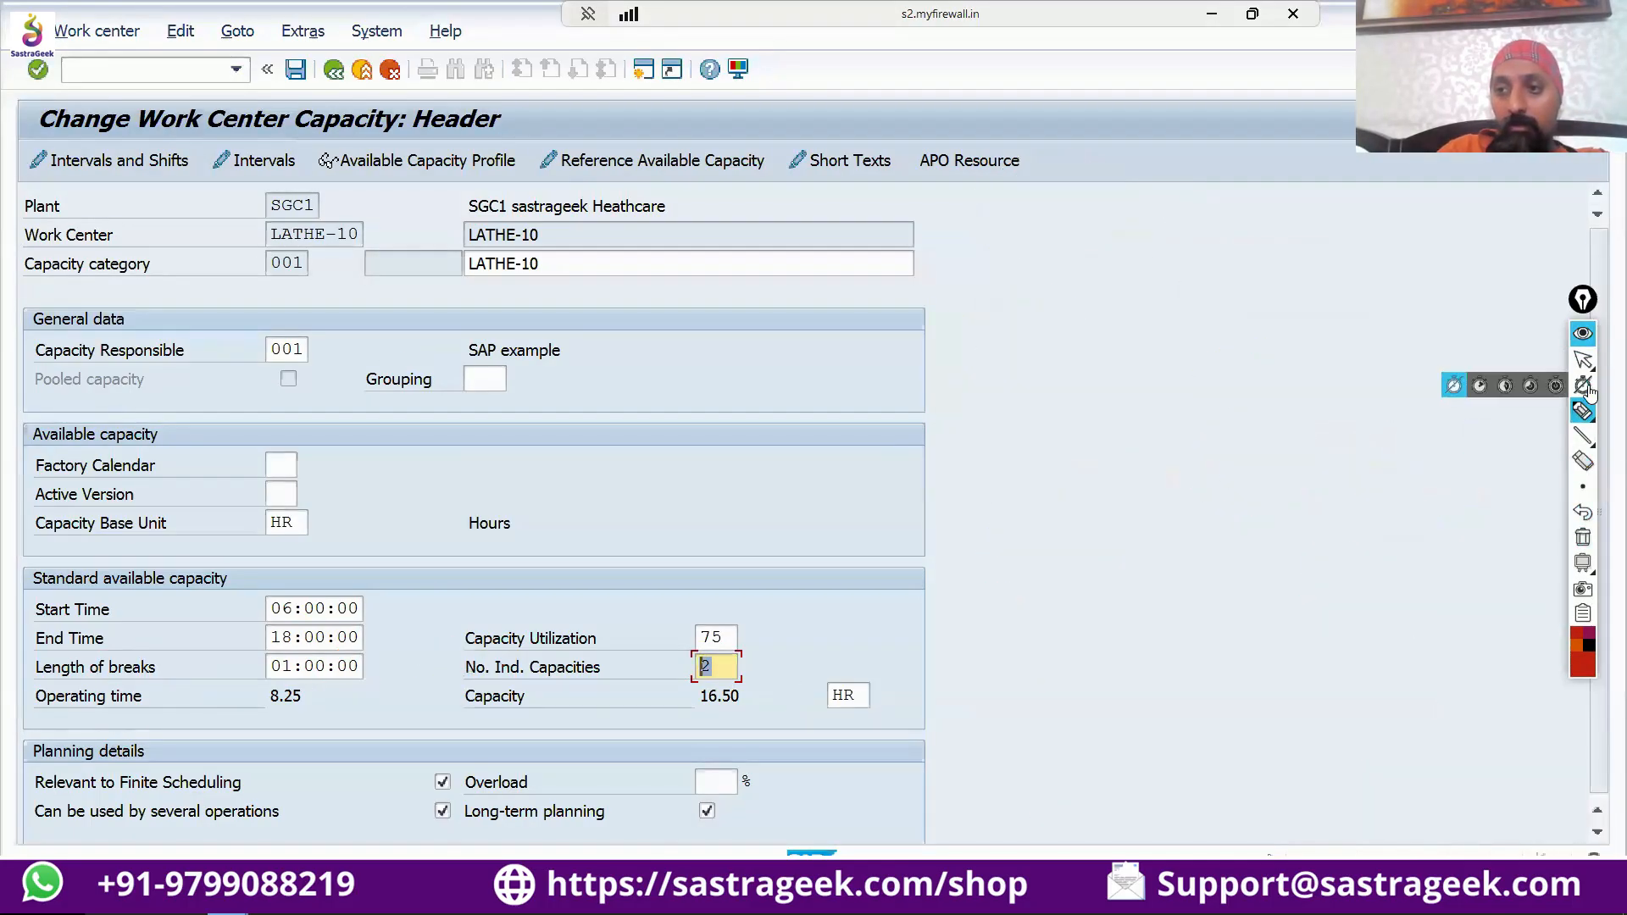
Mark the start time, end time and length of breaks with red pen arrows.
{"action": "left_click", "coordinate": [1512, 417]}
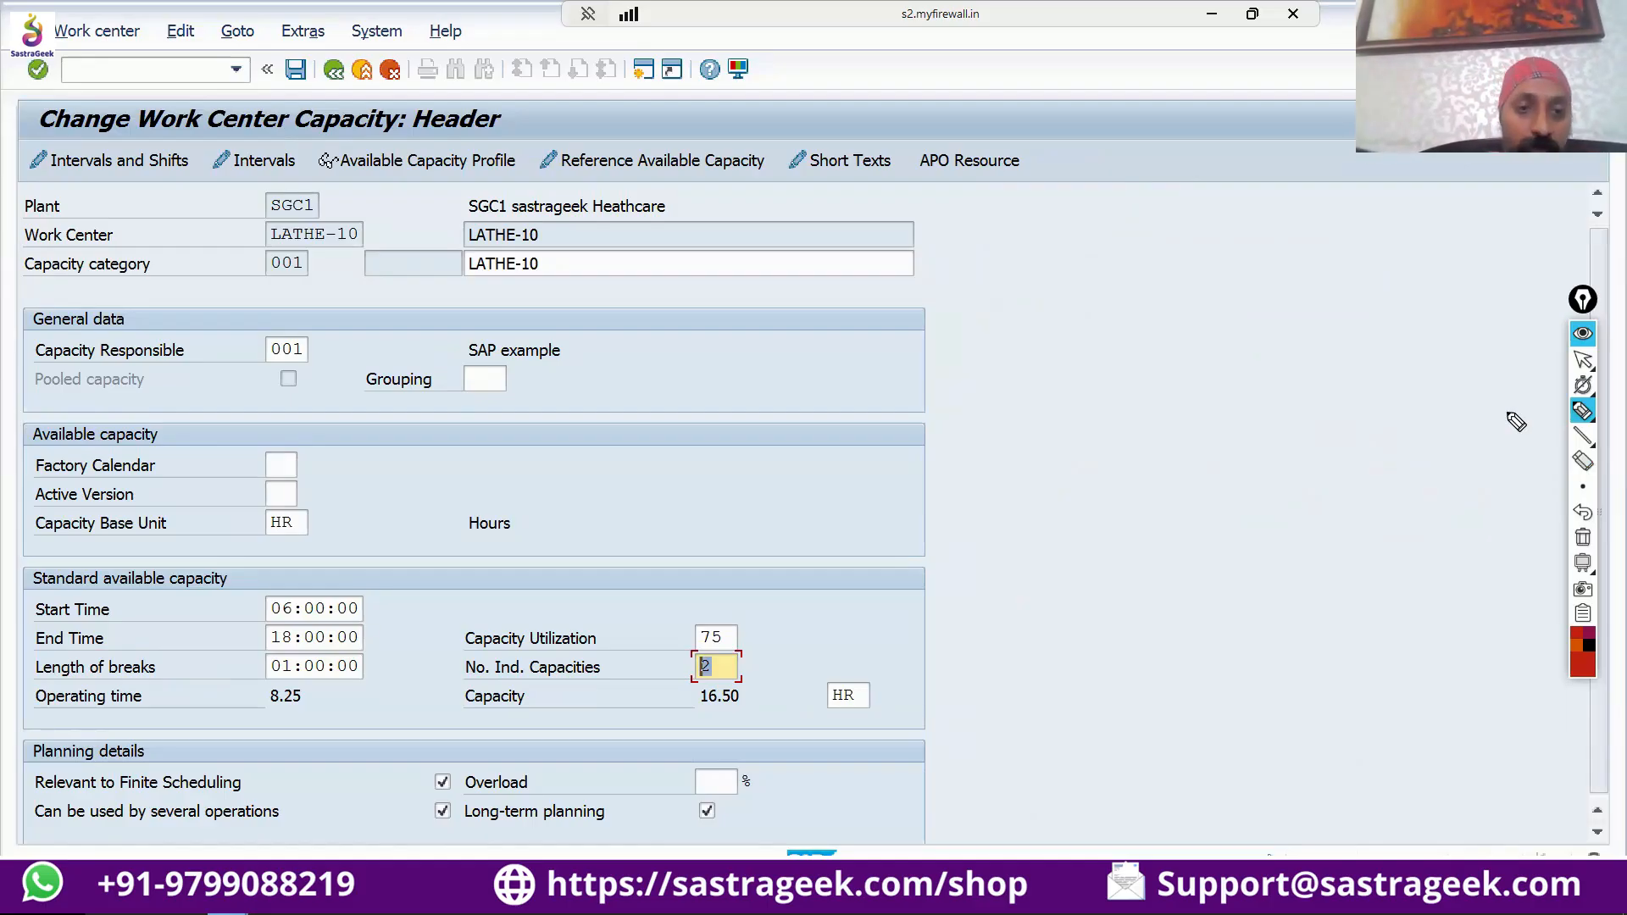
{"action": "mouse_move", "coordinate": [403, 586]}
{"action": "left_mouse_down"}
{"action": "mouse_move", "coordinate": [370, 604]}
{"action": "mouse_move", "coordinate": [374, 633]}
{"action": "mouse_move", "coordinate": [391, 632]}
{"action": "mouse_move", "coordinate": [380, 664]}
{"action": "mouse_move", "coordinate": [398, 649]}
{"action": "left_mouse_up"}
{"action": "left_click_drag", "start_coordinate": [371, 667], "coordinate": [395, 670]}
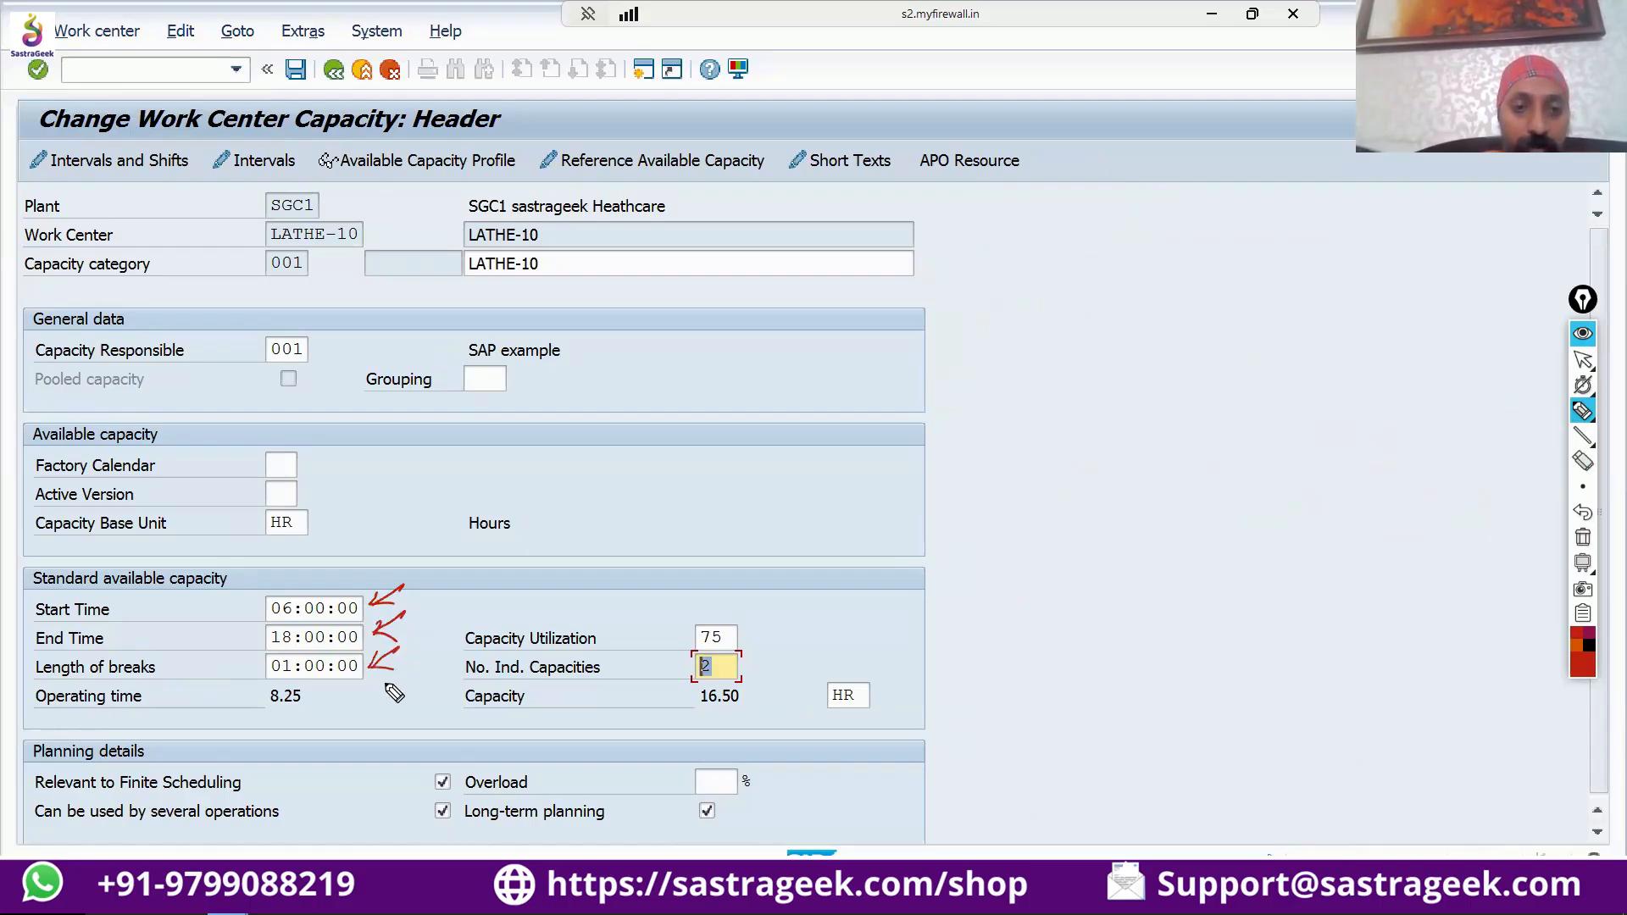
Write an underlined "11 H" and a circled "75%" above the standard available capacity, and circle the operating time.
{"action": "left_click_drag", "start_coordinate": [527, 535], "coordinate": [533, 555]}
{"action": "left_click_drag", "start_coordinate": [536, 534], "coordinate": [554, 555]}
{"action": "left_click_drag", "start_coordinate": [567, 525], "coordinate": [566, 549]}
{"action": "left_click_drag", "start_coordinate": [555, 543], "coordinate": [568, 550]}
{"action": "left_click_drag", "start_coordinate": [533, 567], "coordinate": [627, 535]}
{"action": "left_click_drag", "start_coordinate": [637, 509], "coordinate": [633, 531]}
{"action": "left_click_drag", "start_coordinate": [637, 508], "coordinate": [653, 500]}
{"action": "mouse_move", "coordinate": [667, 504]}
{"action": "left_mouse_down"}
{"action": "mouse_move", "coordinate": [661, 522]}
{"action": "mouse_move", "coordinate": [645, 483]}
{"action": "left_mouse_up"}
{"action": "left_click", "coordinate": [670, 513]}
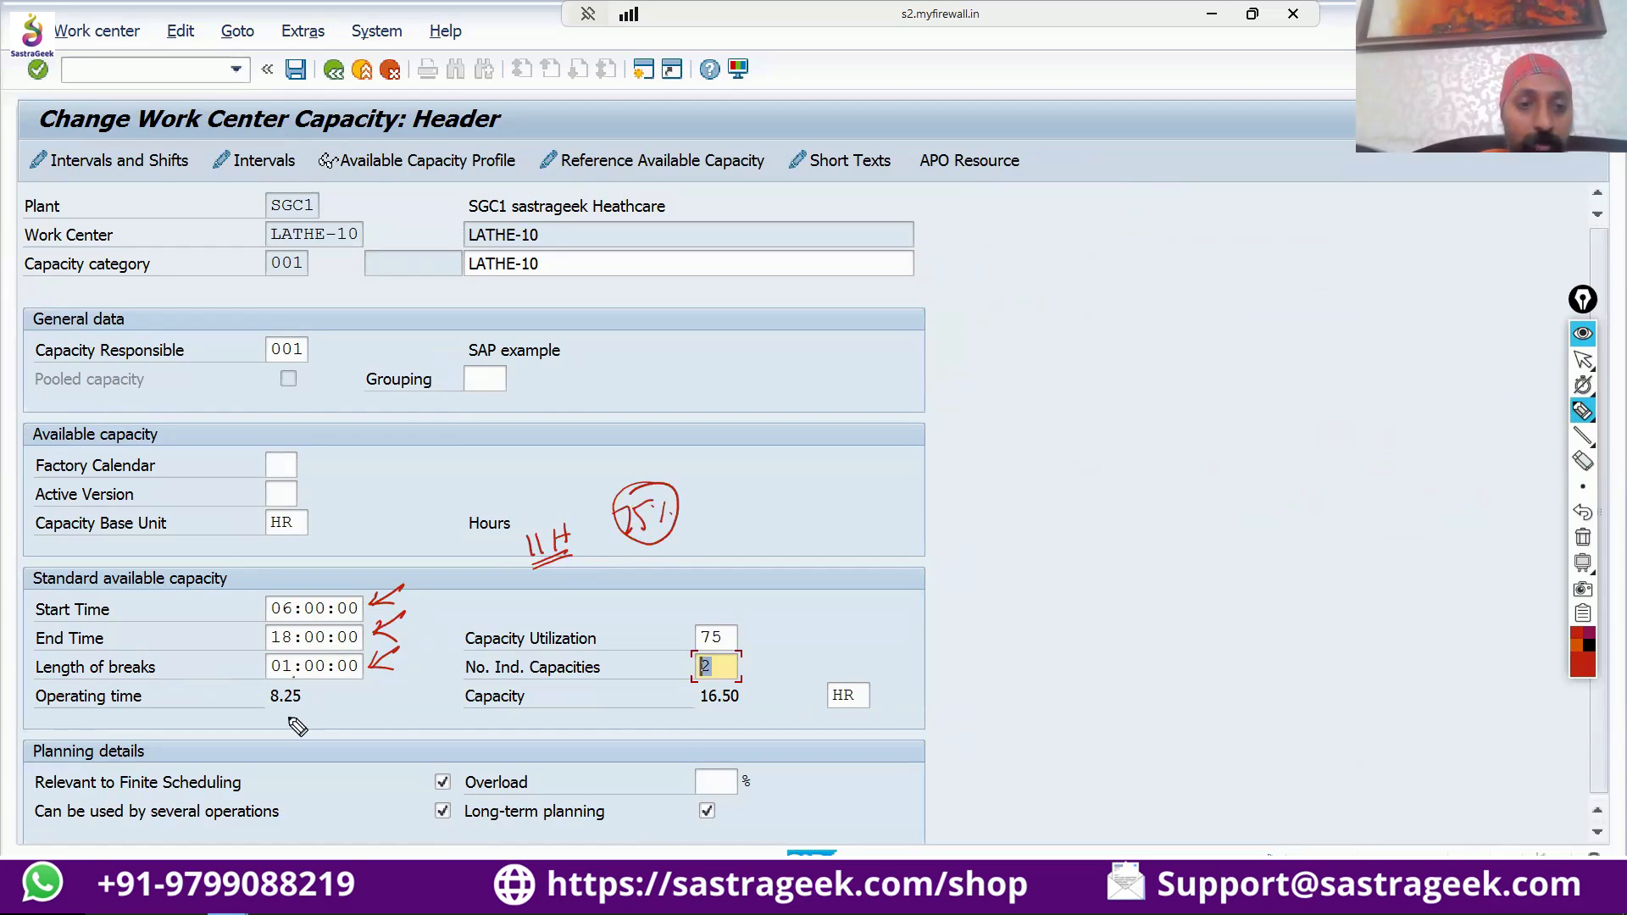
{"action": "mouse_move", "coordinate": [293, 673]}
{"action": "left_mouse_down"}
{"action": "mouse_move", "coordinate": [279, 724]}
{"action": "mouse_move", "coordinate": [289, 676]}
{"action": "left_mouse_up"}
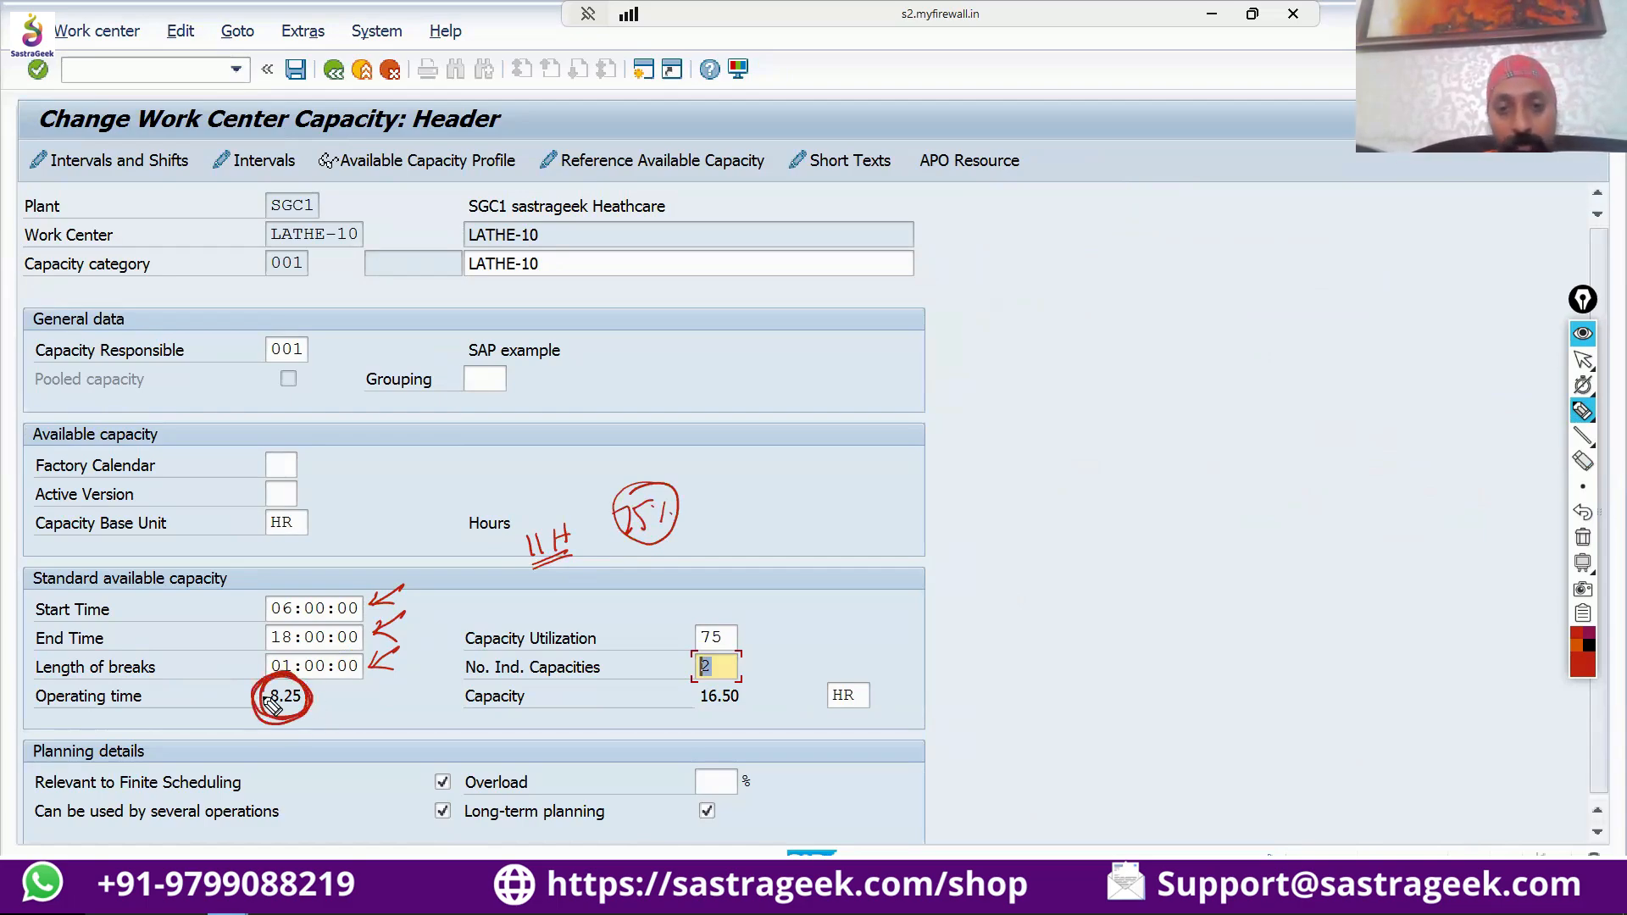
Point an arrow at the number of individual capacities and sketch two machines inside a dashed box labelled "WC".
{"action": "mouse_move", "coordinate": [791, 641]}
{"action": "left_mouse_down"}
{"action": "mouse_move", "coordinate": [746, 665]}
{"action": "mouse_move", "coordinate": [768, 665]}
{"action": "left_mouse_up"}
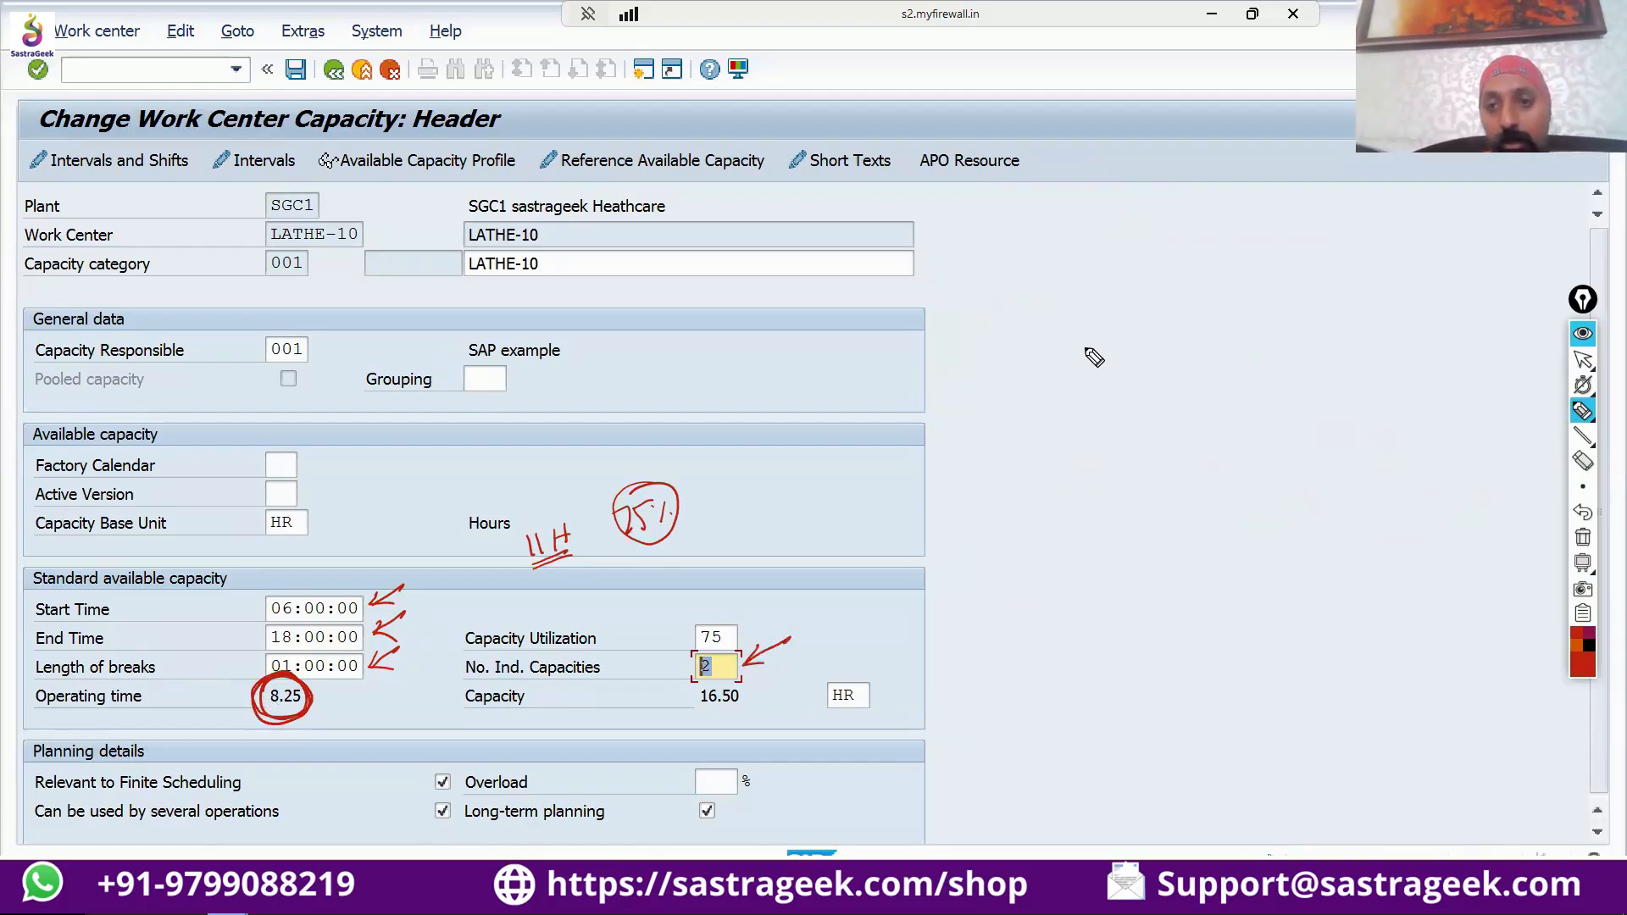
{"action": "mouse_move", "coordinate": [1075, 366]}
{"action": "left_mouse_down"}
{"action": "mouse_move", "coordinate": [1170, 370]}
{"action": "mouse_move", "coordinate": [1077, 366]}
{"action": "mouse_move", "coordinate": [1162, 377]}
{"action": "mouse_move", "coordinate": [1163, 395]}
{"action": "left_mouse_up"}
{"action": "left_click_drag", "start_coordinate": [1094, 381], "coordinate": [1171, 395]}
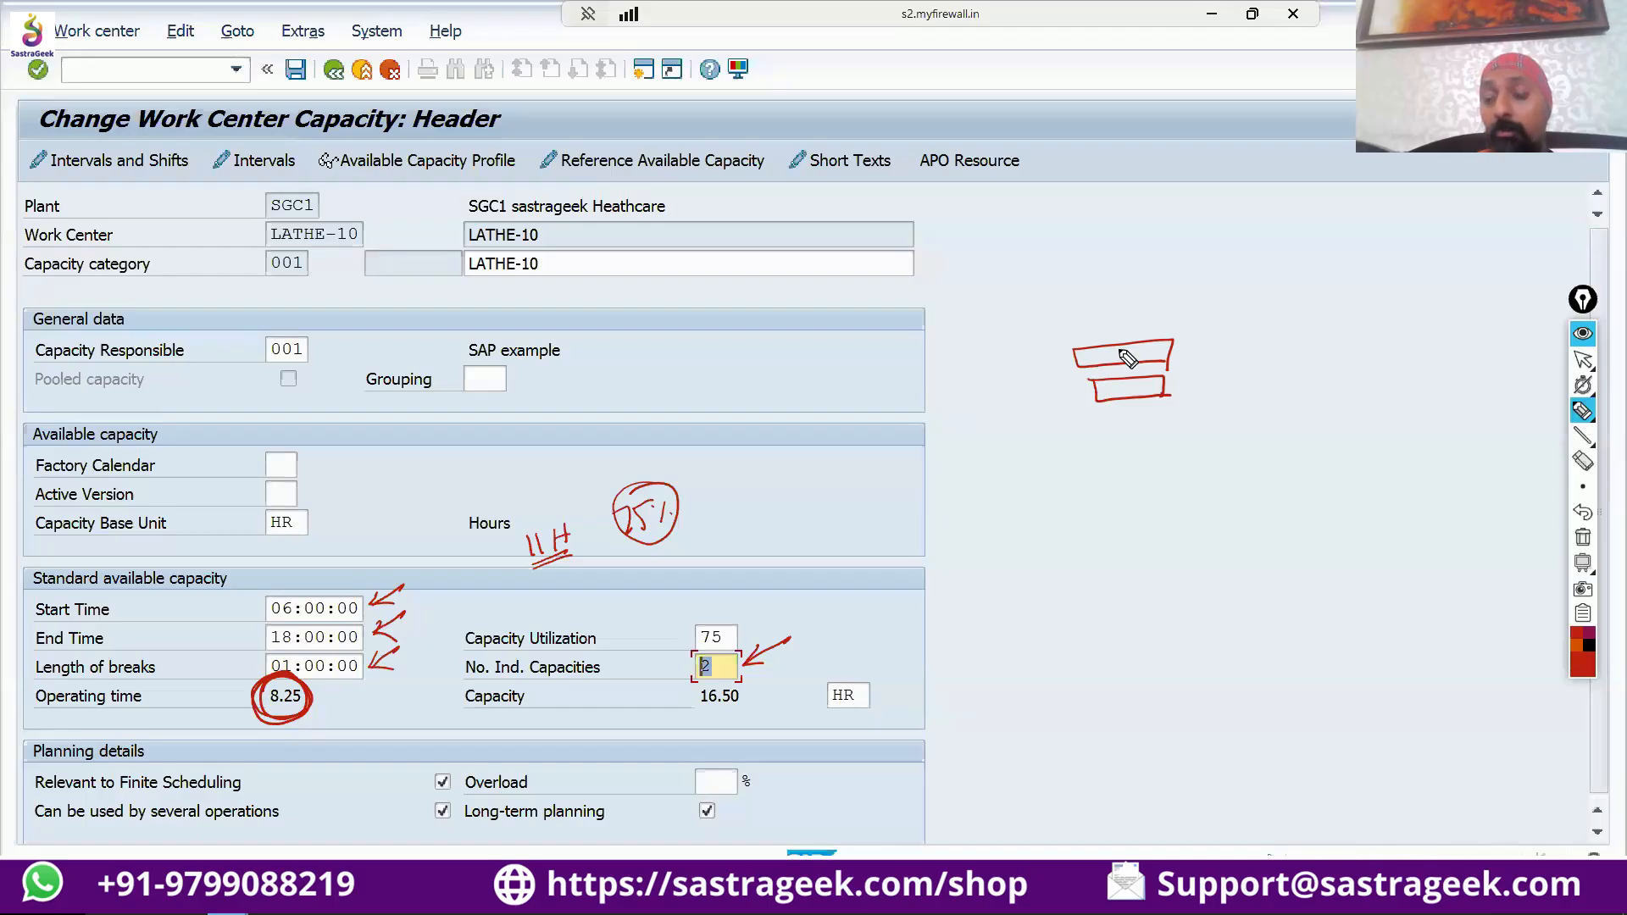
{"action": "left_click_drag", "start_coordinate": [1055, 322], "coordinate": [1110, 316]}
{"action": "left_click", "coordinate": [1079, 480]}
{"action": "left_click", "coordinate": [1144, 478]}
{"action": "left_click_drag", "start_coordinate": [1118, 579], "coordinate": [1129, 575]}
{"action": "left_click", "coordinate": [1173, 563]}
{"action": "mouse_move", "coordinate": [1194, 314]}
{"action": "left_mouse_down"}
{"action": "mouse_move", "coordinate": [1097, 328]}
{"action": "mouse_move", "coordinate": [1052, 361]}
{"action": "mouse_move", "coordinate": [1057, 395]}
{"action": "mouse_move", "coordinate": [1117, 429]}
{"action": "left_mouse_up"}
{"action": "mouse_move", "coordinate": [1208, 315]}
{"action": "left_mouse_down"}
{"action": "mouse_move", "coordinate": [1201, 422]}
{"action": "mouse_move", "coordinate": [1129, 430]}
{"action": "left_mouse_up"}
{"action": "mouse_move", "coordinate": [1222, 362]}
{"action": "left_mouse_down"}
{"action": "mouse_move", "coordinate": [1265, 357]}
{"action": "mouse_move", "coordinate": [1218, 362]}
{"action": "mouse_move", "coordinate": [1250, 378]}
{"action": "mouse_move", "coordinate": [1317, 349]}
{"action": "mouse_move", "coordinate": [1343, 372]}
{"action": "left_mouse_up"}
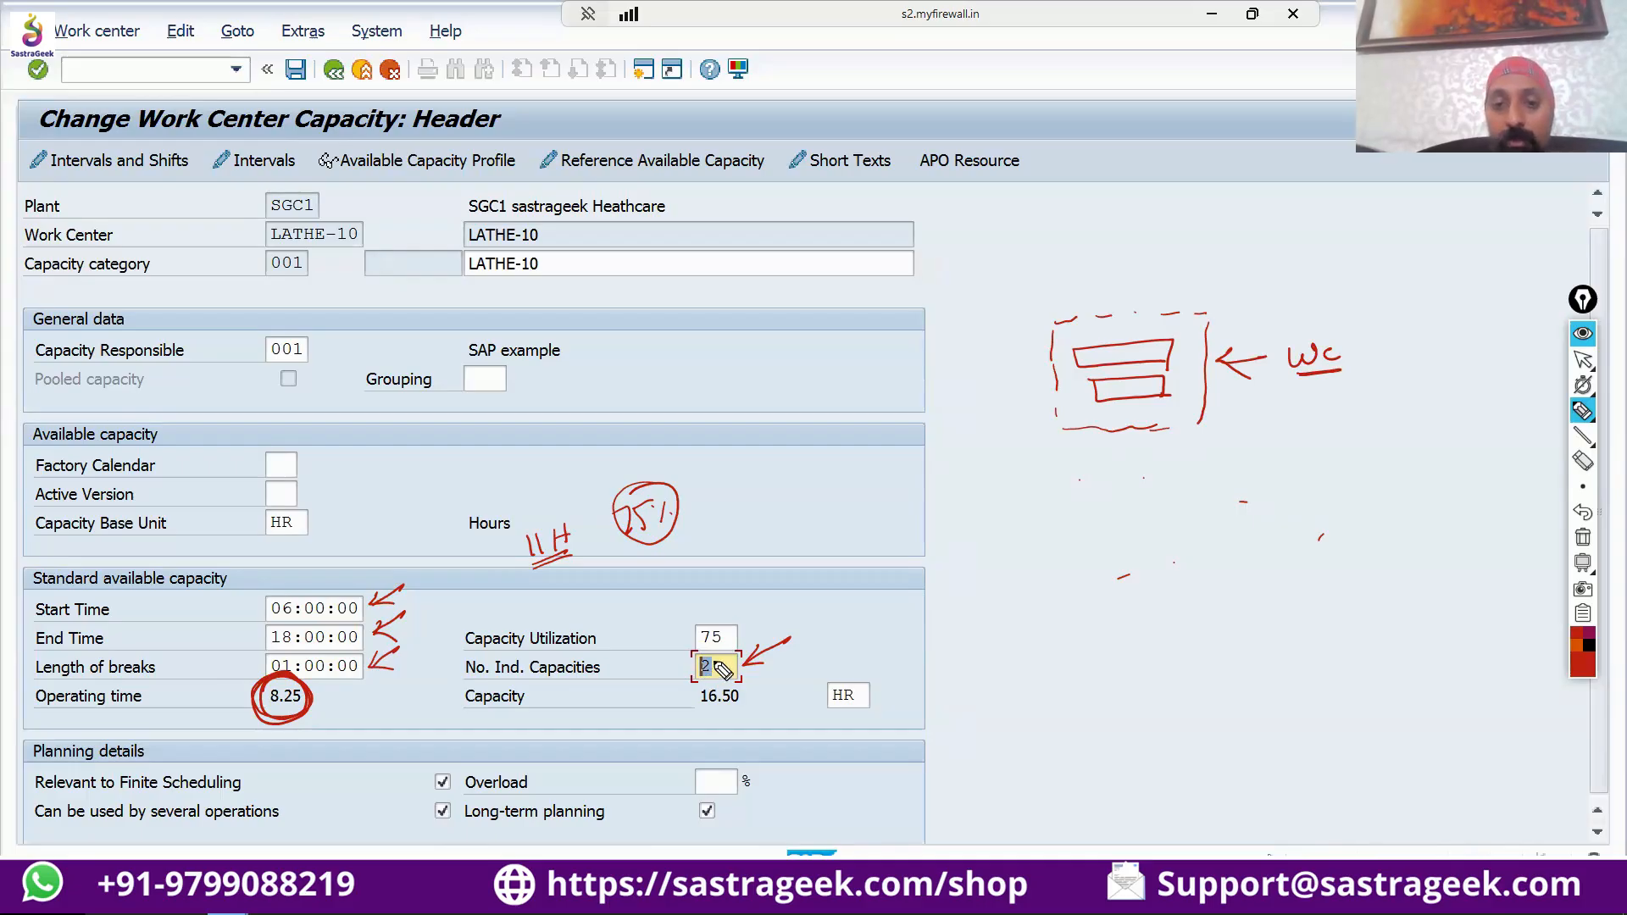
Circle the number of individual capacities and the total capacity, and write "x2" beside the operating time.
{"action": "mouse_move", "coordinate": [725, 655]}
{"action": "left_mouse_down"}
{"action": "mouse_move", "coordinate": [688, 661]}
{"action": "mouse_move", "coordinate": [697, 680]}
{"action": "left_mouse_up"}
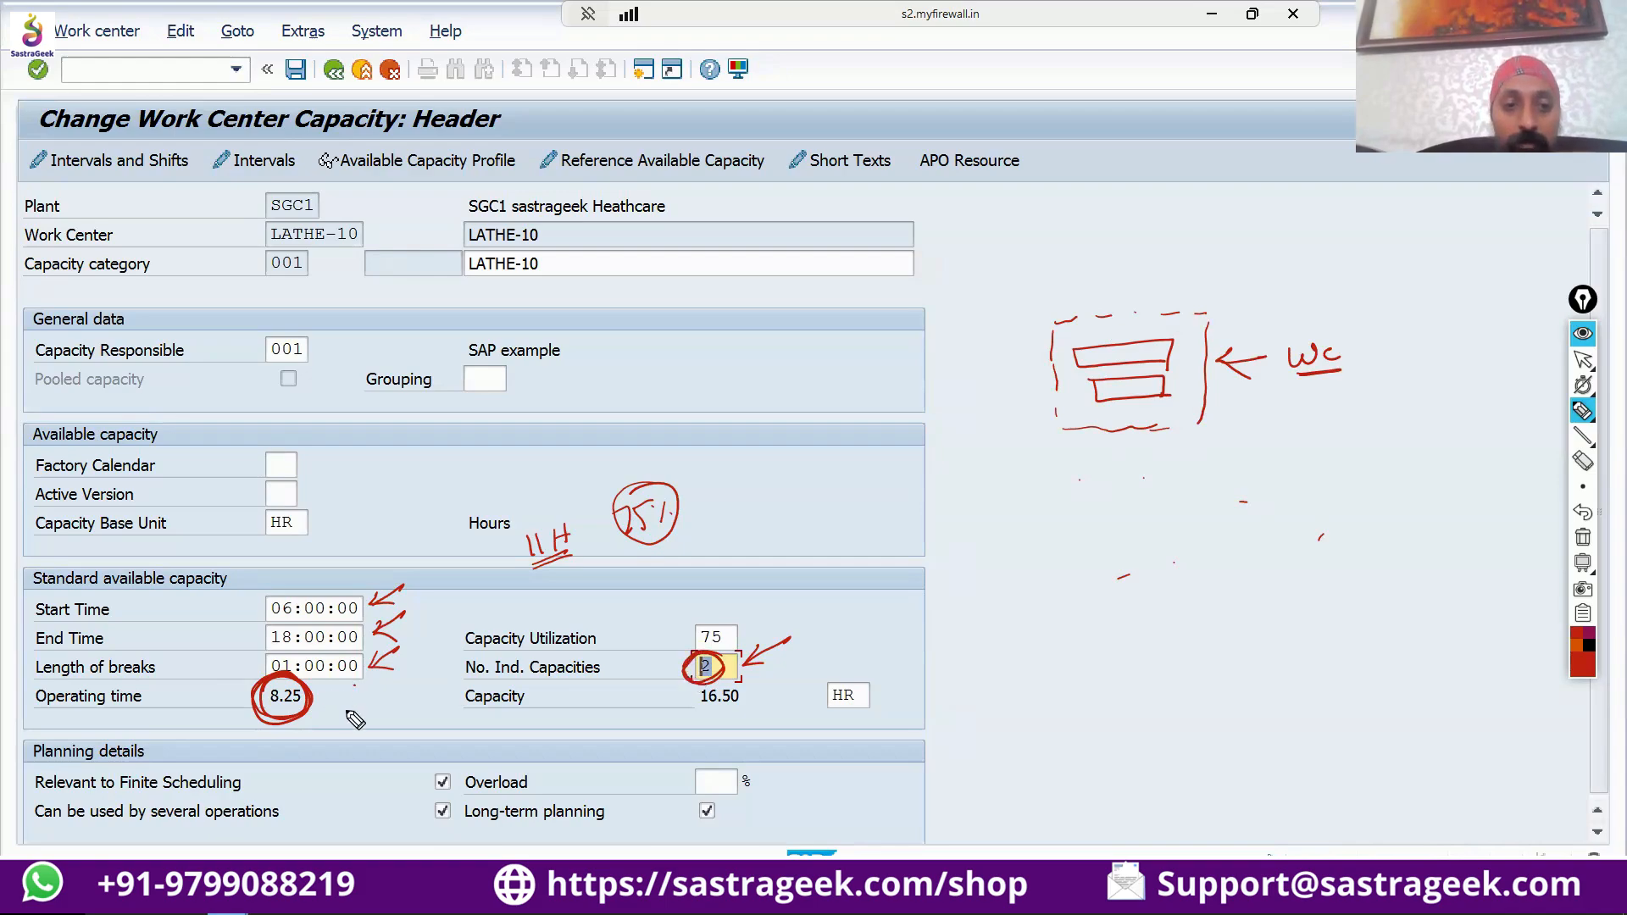
{"action": "left_click_drag", "start_coordinate": [337, 688], "coordinate": [362, 712]}
{"action": "mouse_move", "coordinate": [364, 686]}
{"action": "left_mouse_down"}
{"action": "mouse_move", "coordinate": [339, 712]}
{"action": "mouse_move", "coordinate": [391, 714]}
{"action": "left_mouse_up"}
{"action": "left_click_drag", "start_coordinate": [752, 678], "coordinate": [702, 691]}
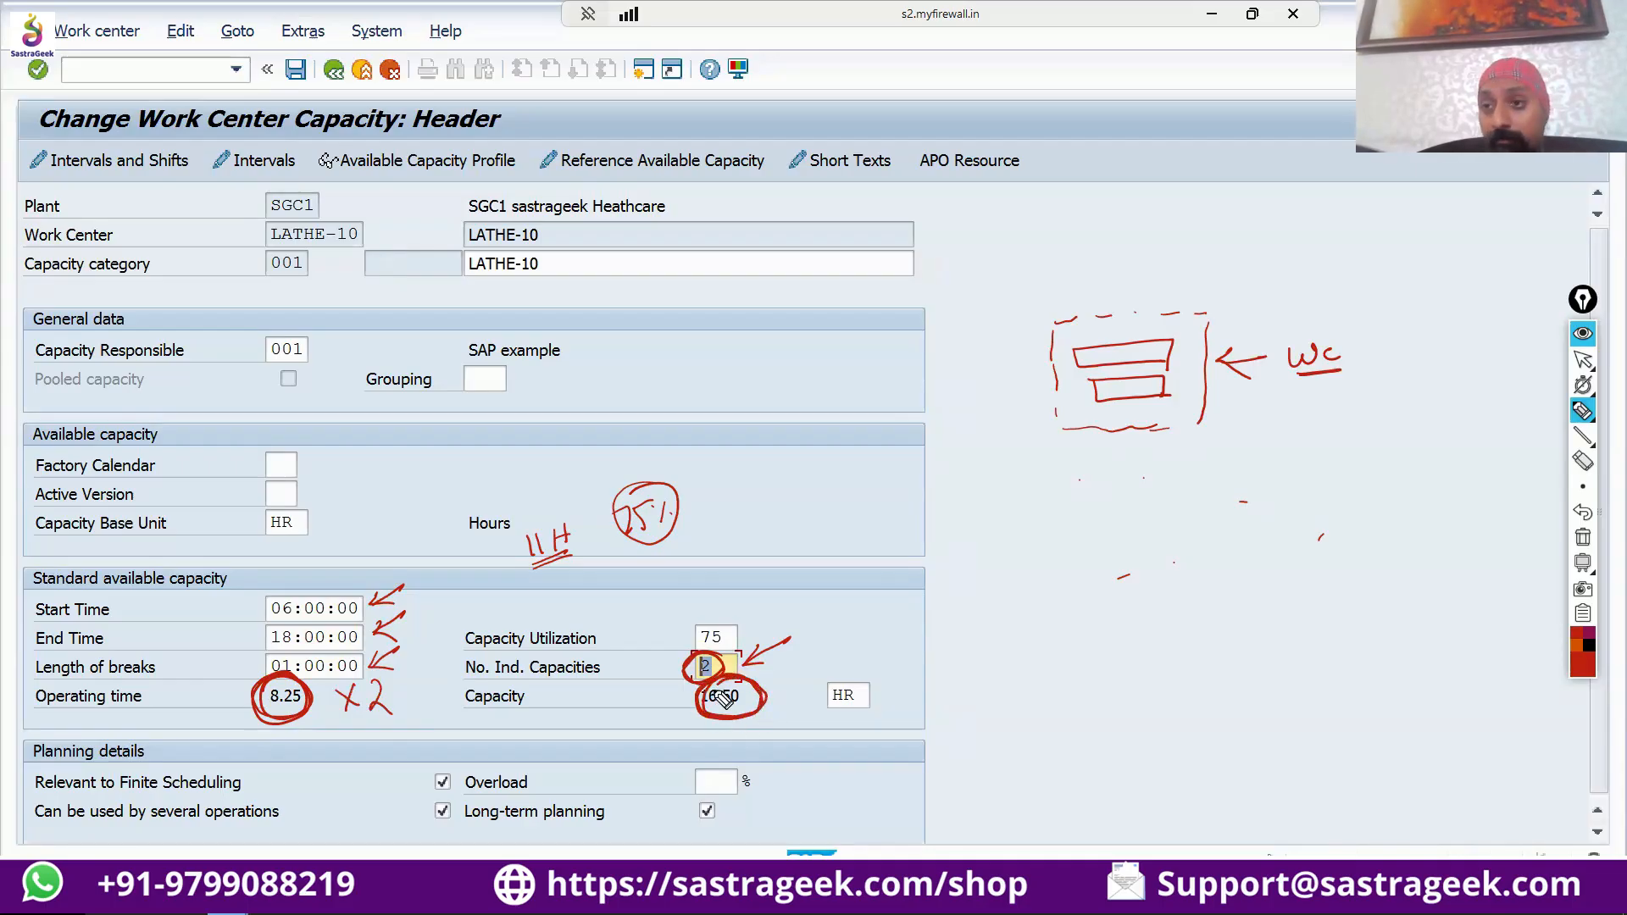
Write the underlined notes "one day = 16.5 H" and "one day = 200 H" below the work center sketch.
{"action": "mouse_move", "coordinate": [1008, 530]}
{"action": "left_mouse_down"}
{"action": "mouse_move", "coordinate": [1074, 531]}
{"action": "mouse_move", "coordinate": [1078, 496]}
{"action": "mouse_move", "coordinate": [1133, 530]}
{"action": "mouse_move", "coordinate": [1250, 494]}
{"action": "mouse_move", "coordinate": [1157, 538]}
{"action": "mouse_move", "coordinate": [1285, 528]}
{"action": "left_mouse_up"}
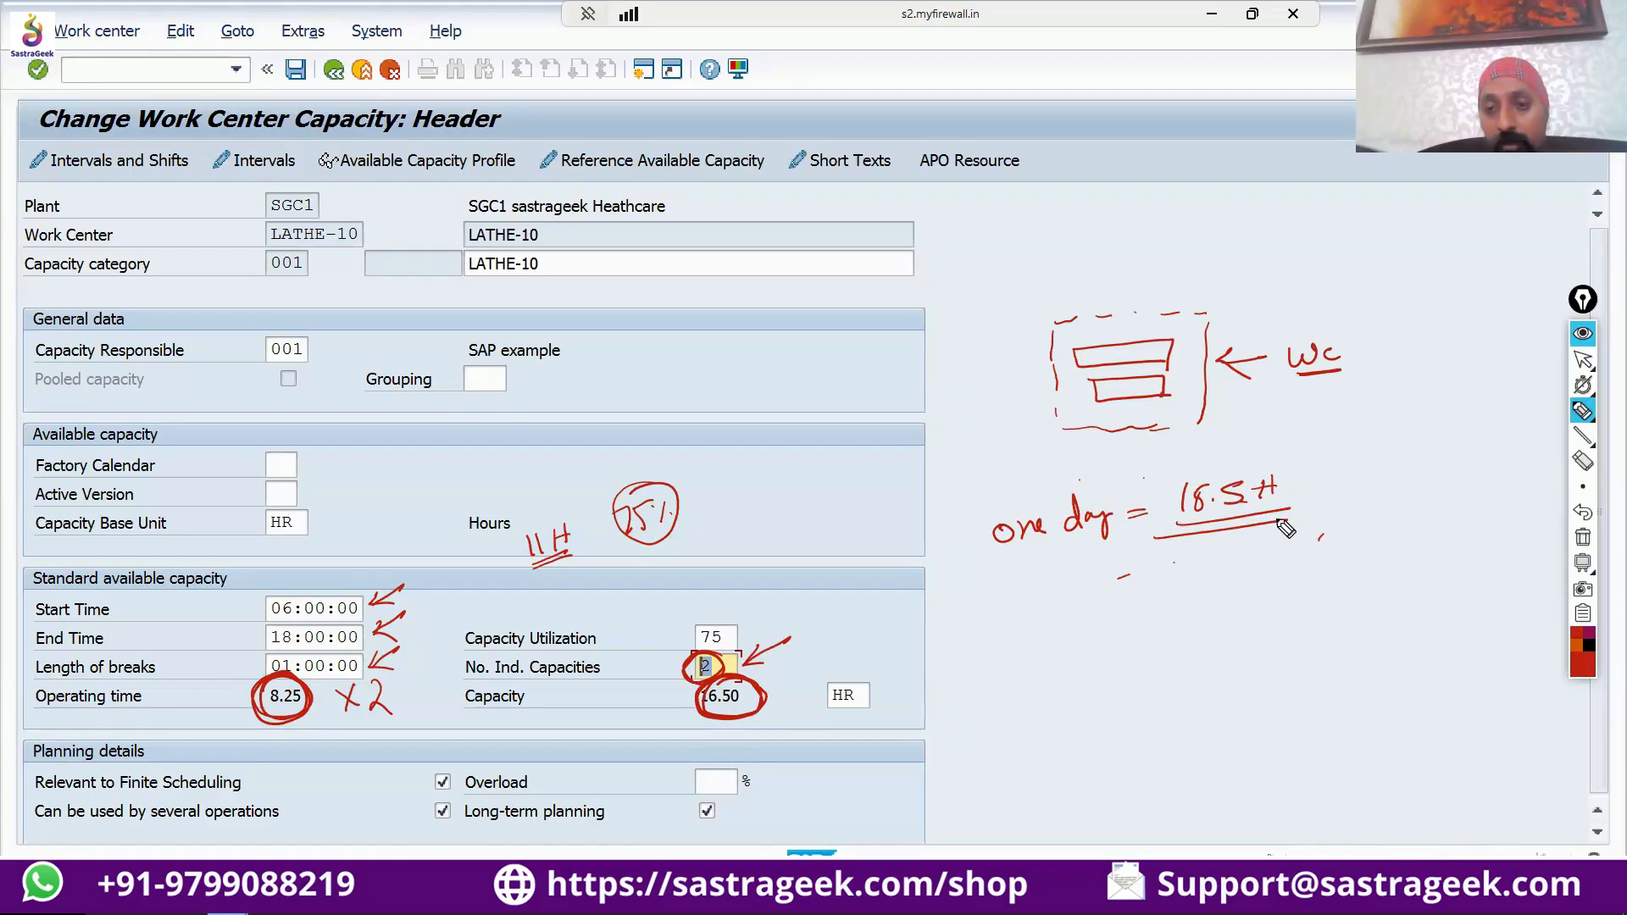
{"action": "mouse_move", "coordinate": [1027, 645]}
{"action": "left_mouse_down"}
{"action": "mouse_move", "coordinate": [1015, 658]}
{"action": "mouse_move", "coordinate": [1069, 648]}
{"action": "mouse_move", "coordinate": [1101, 670]}
{"action": "left_mouse_up"}
{"action": "left_click", "coordinate": [1086, 636]}
{"action": "left_click_drag", "start_coordinate": [1130, 637], "coordinate": [1228, 626]}
{"action": "left_click_drag", "start_coordinate": [1254, 622], "coordinate": [1278, 629]}
{"action": "left_click_drag", "start_coordinate": [1291, 608], "coordinate": [1290, 627]}
{"action": "left_click_drag", "start_coordinate": [1272, 621], "coordinate": [1297, 619]}
{"action": "mouse_move", "coordinate": [1076, 678]}
{"action": "left_mouse_down"}
{"action": "mouse_move", "coordinate": [1296, 651]}
{"action": "mouse_move", "coordinate": [1276, 660]}
{"action": "left_mouse_up"}
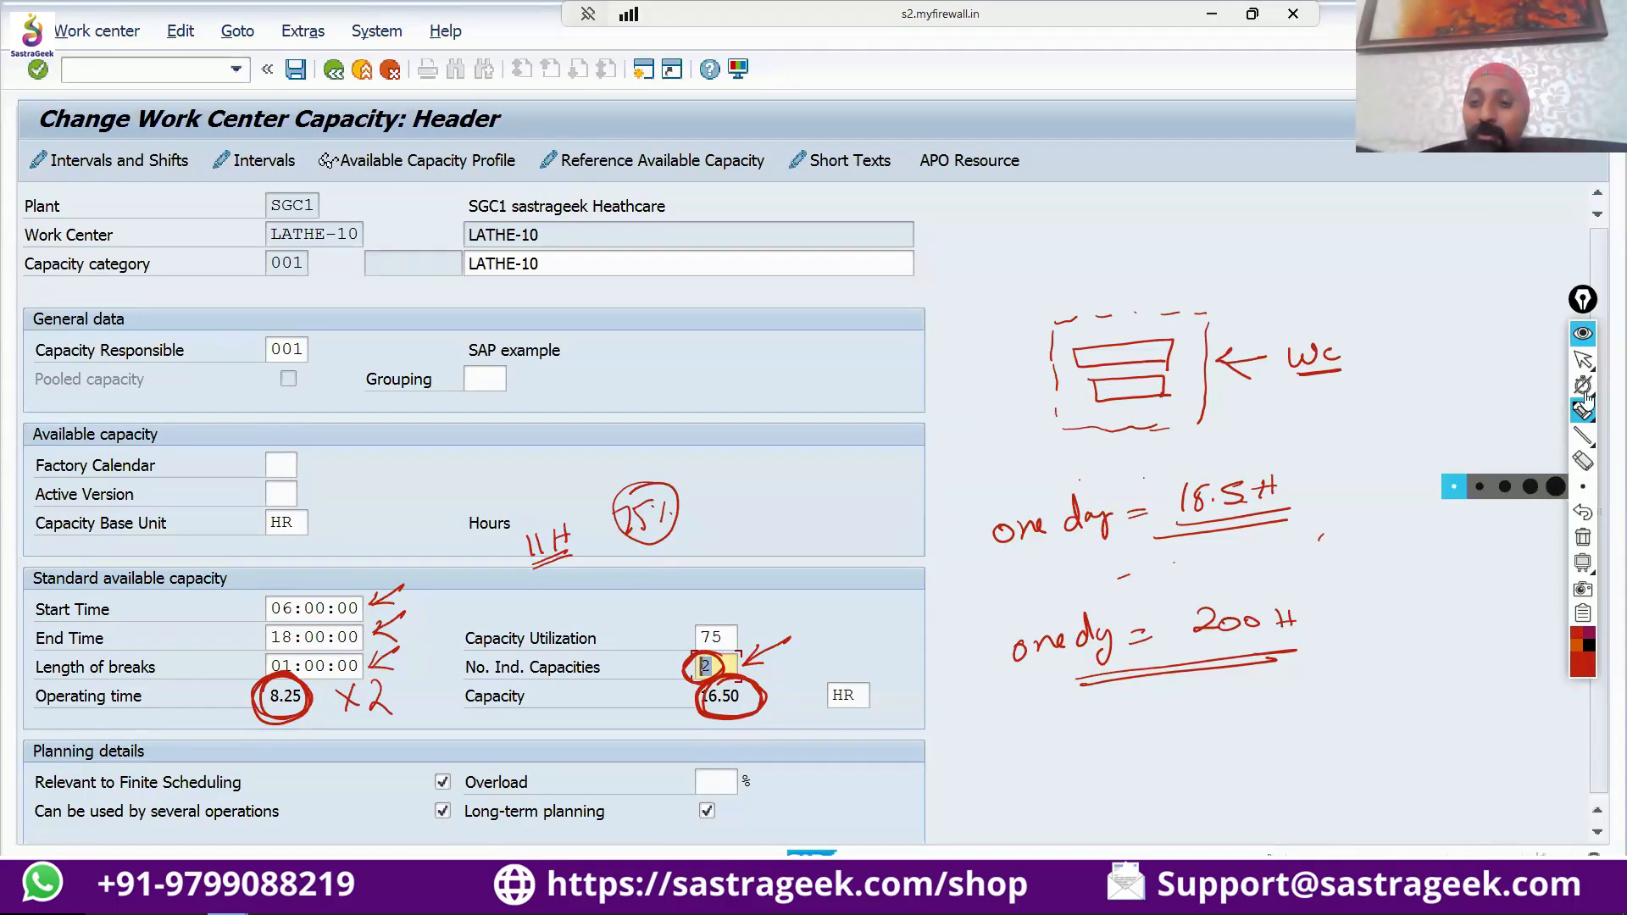
Clear all ink annotations and highlight the total capacity value in the standard available capacity.
{"action": "left_click", "coordinate": [1583, 360]}
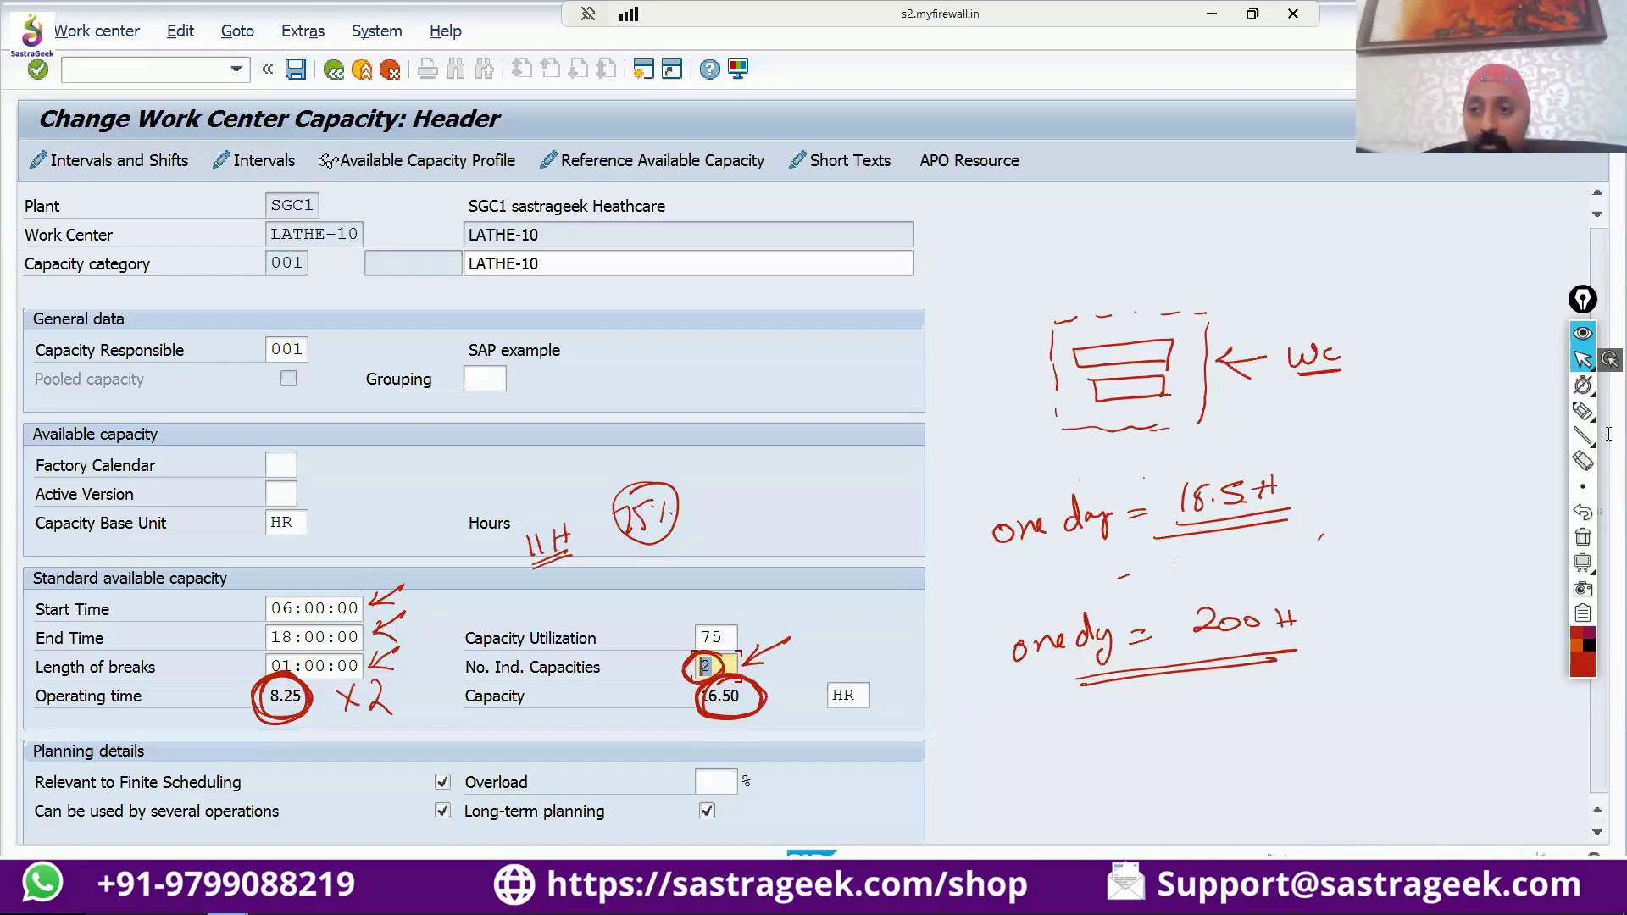
{"action": "left_click", "coordinate": [1583, 538]}
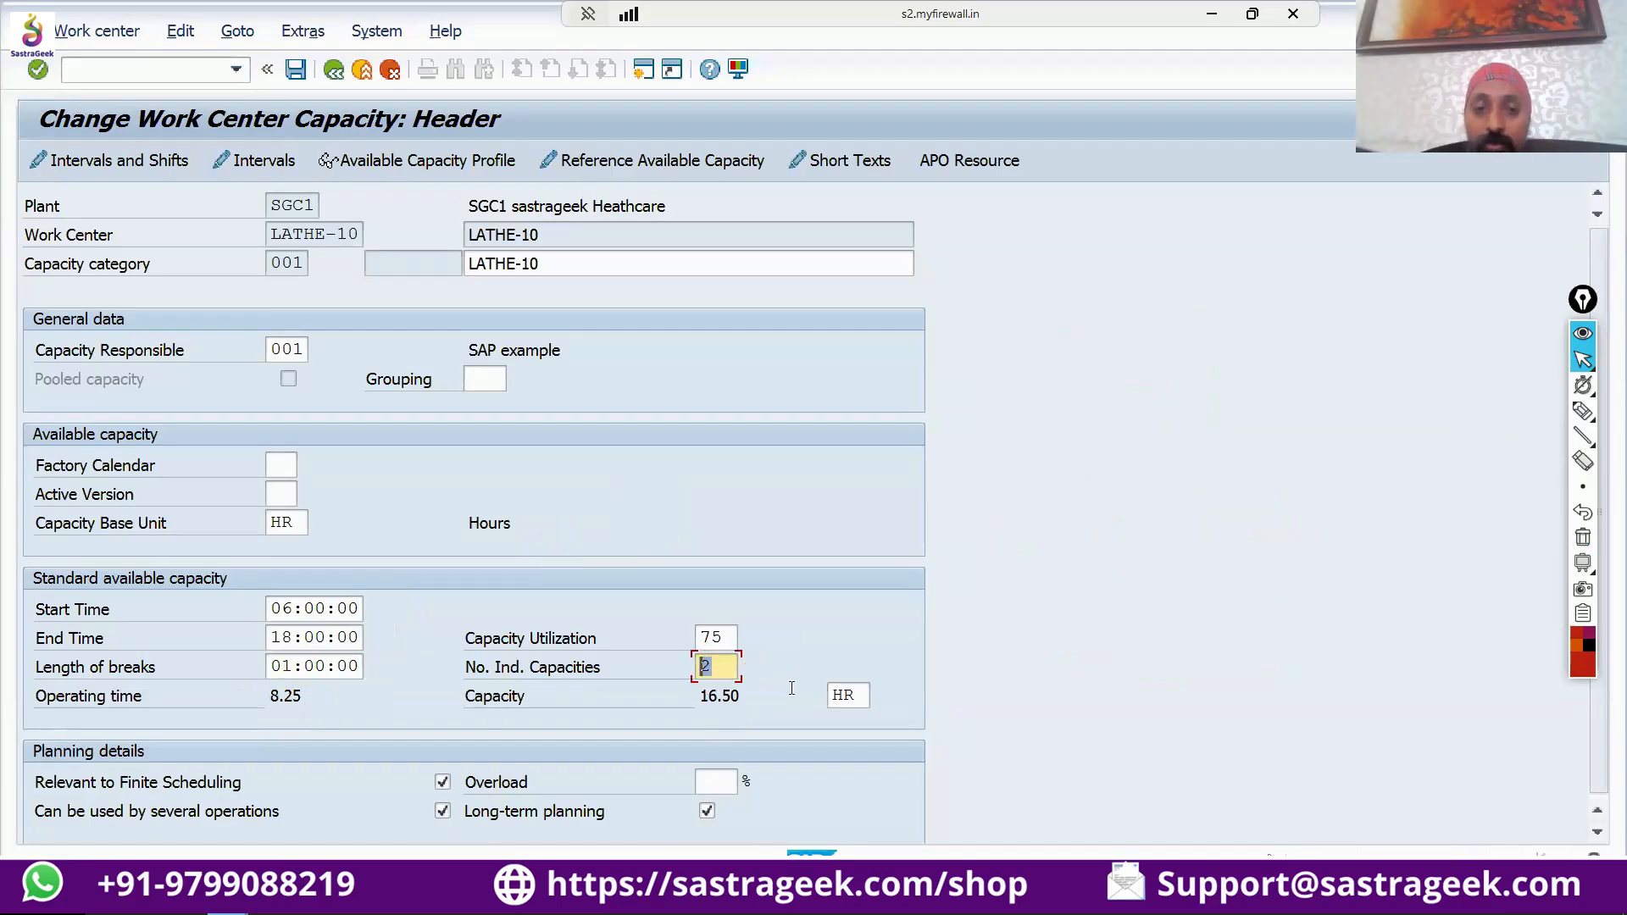
{"action": "left_click", "coordinate": [708, 695]}
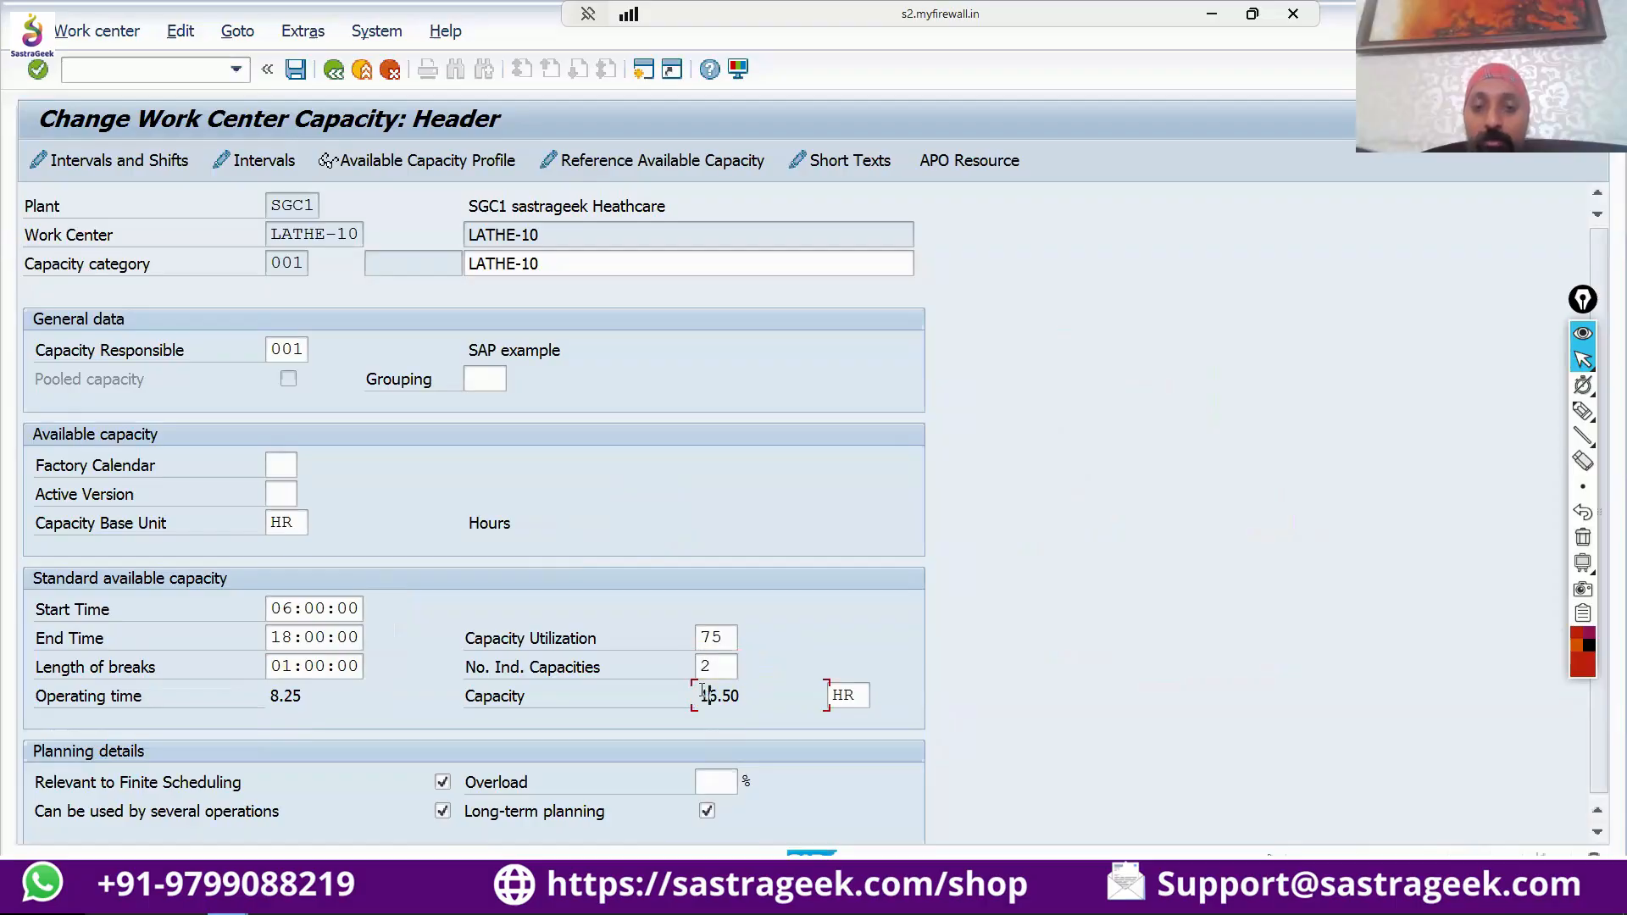
{"action": "left_click_drag", "start_coordinate": [701, 694], "coordinate": [766, 692]}
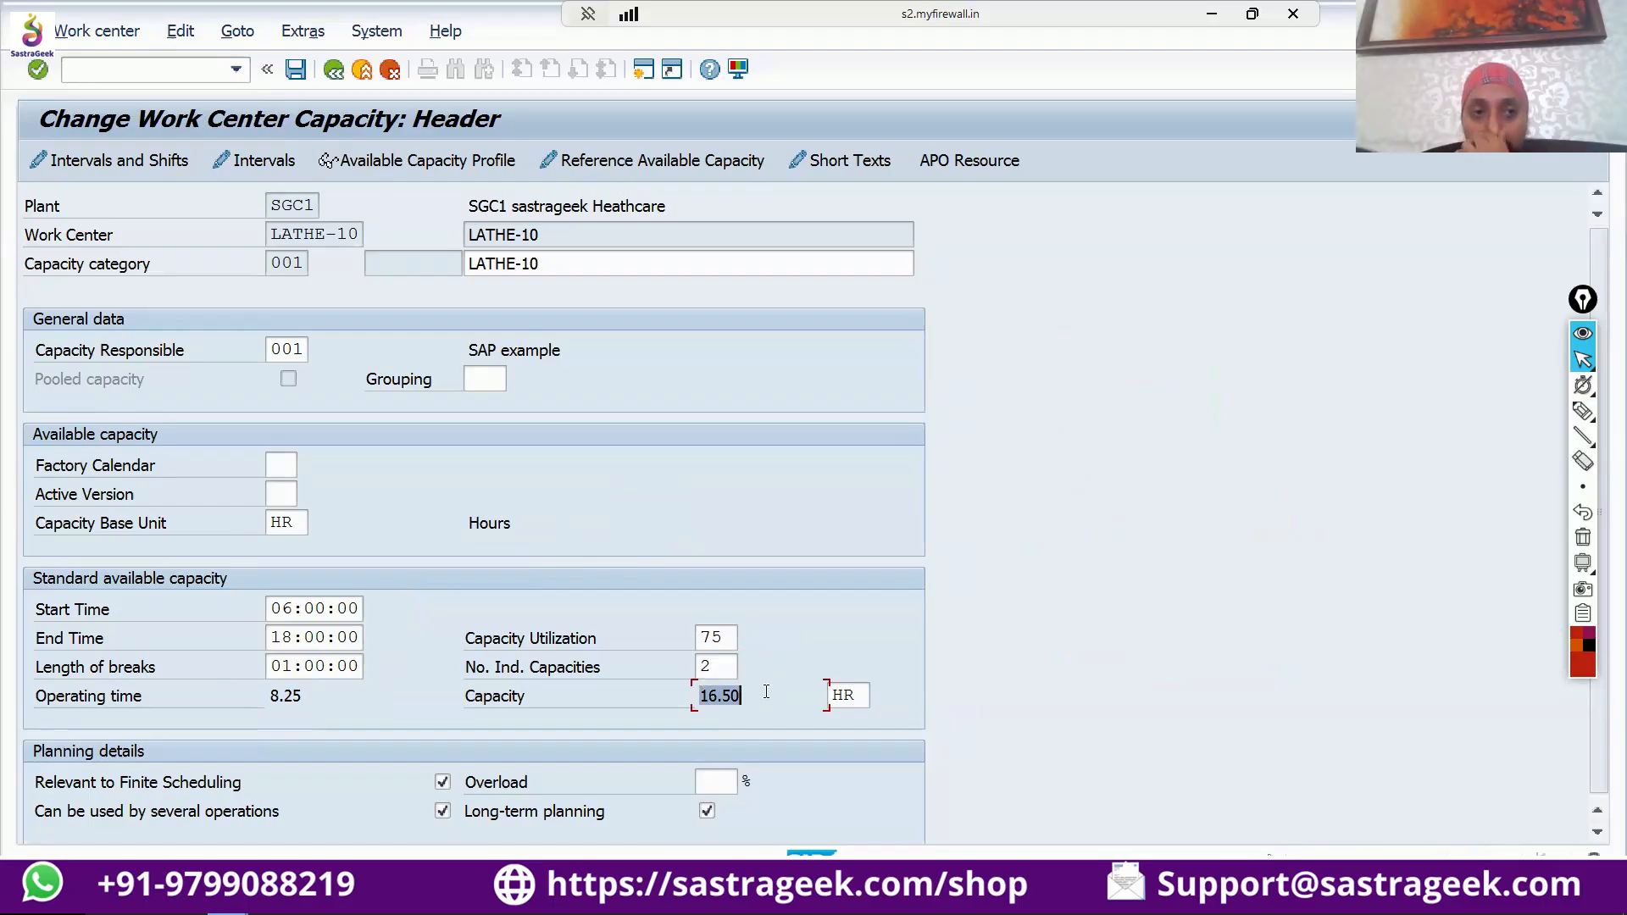
Return to the capacity overview of the work center and draw a horizontal black timeline in the empty area beside the formulas.
{"action": "left_click", "coordinate": [335, 72]}
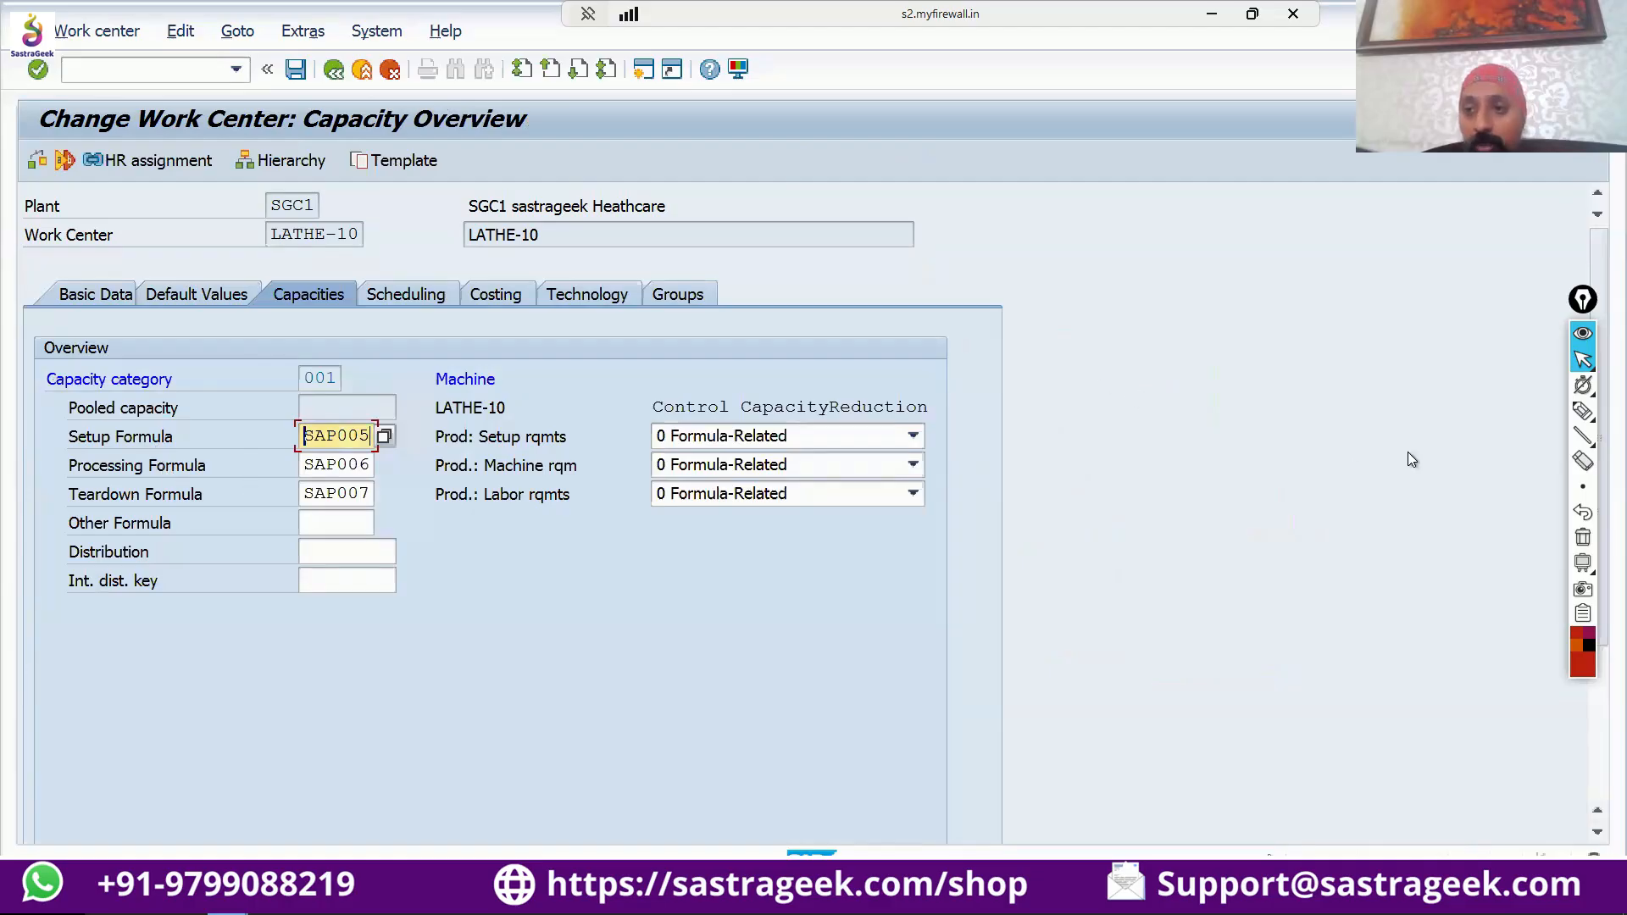
{"action": "left_click", "coordinate": [1586, 645]}
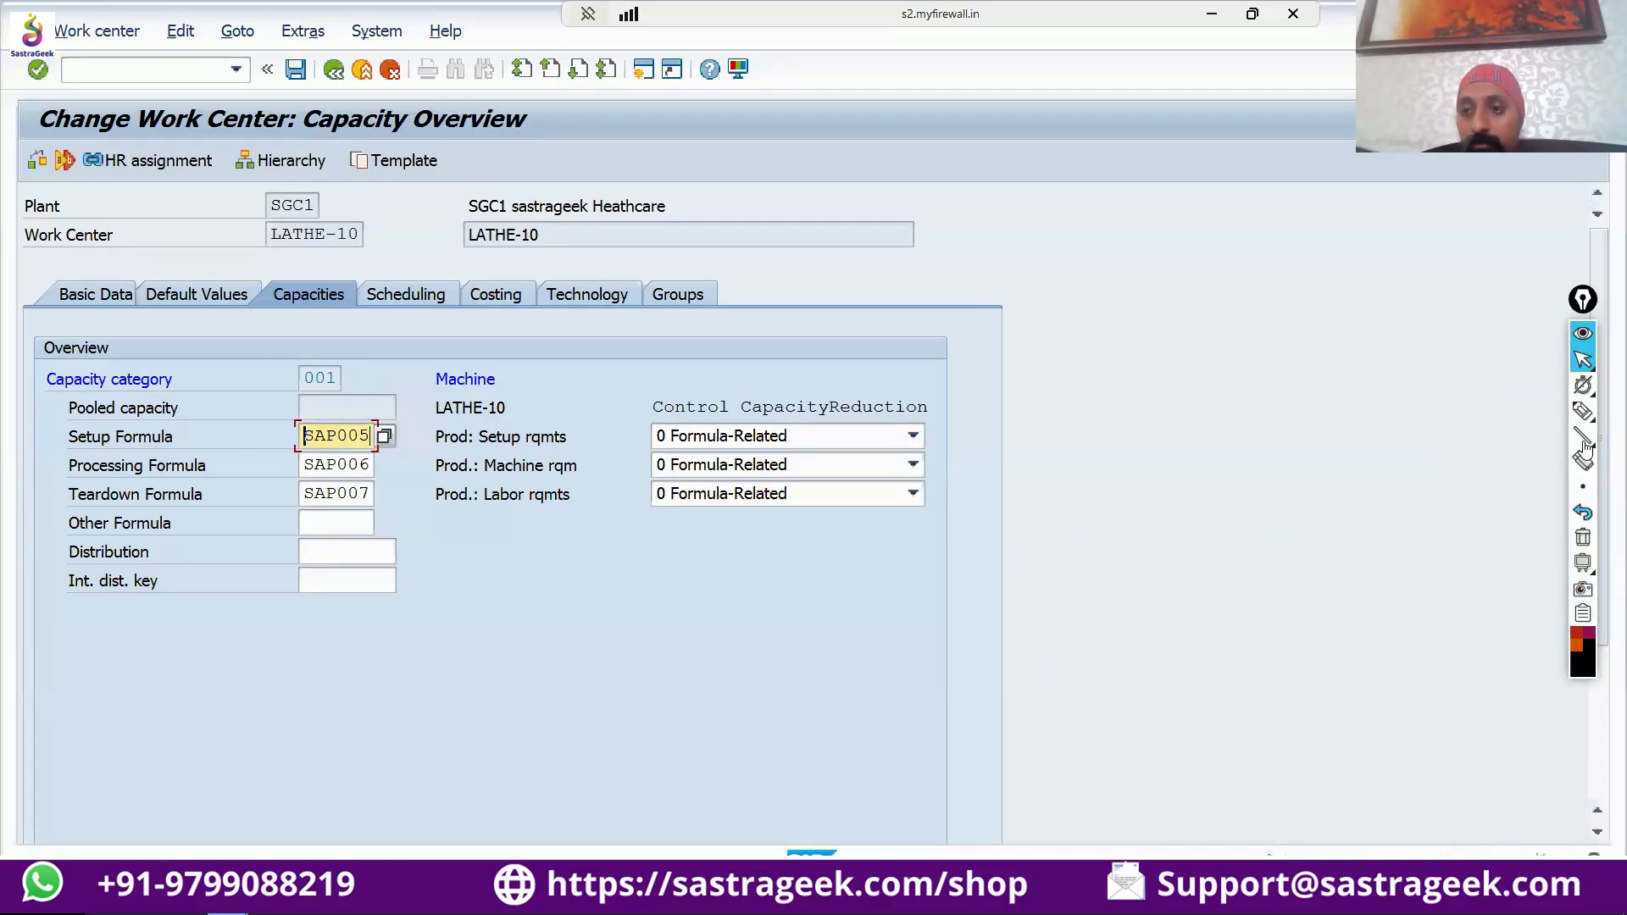
{"action": "left_click", "coordinate": [1582, 411]}
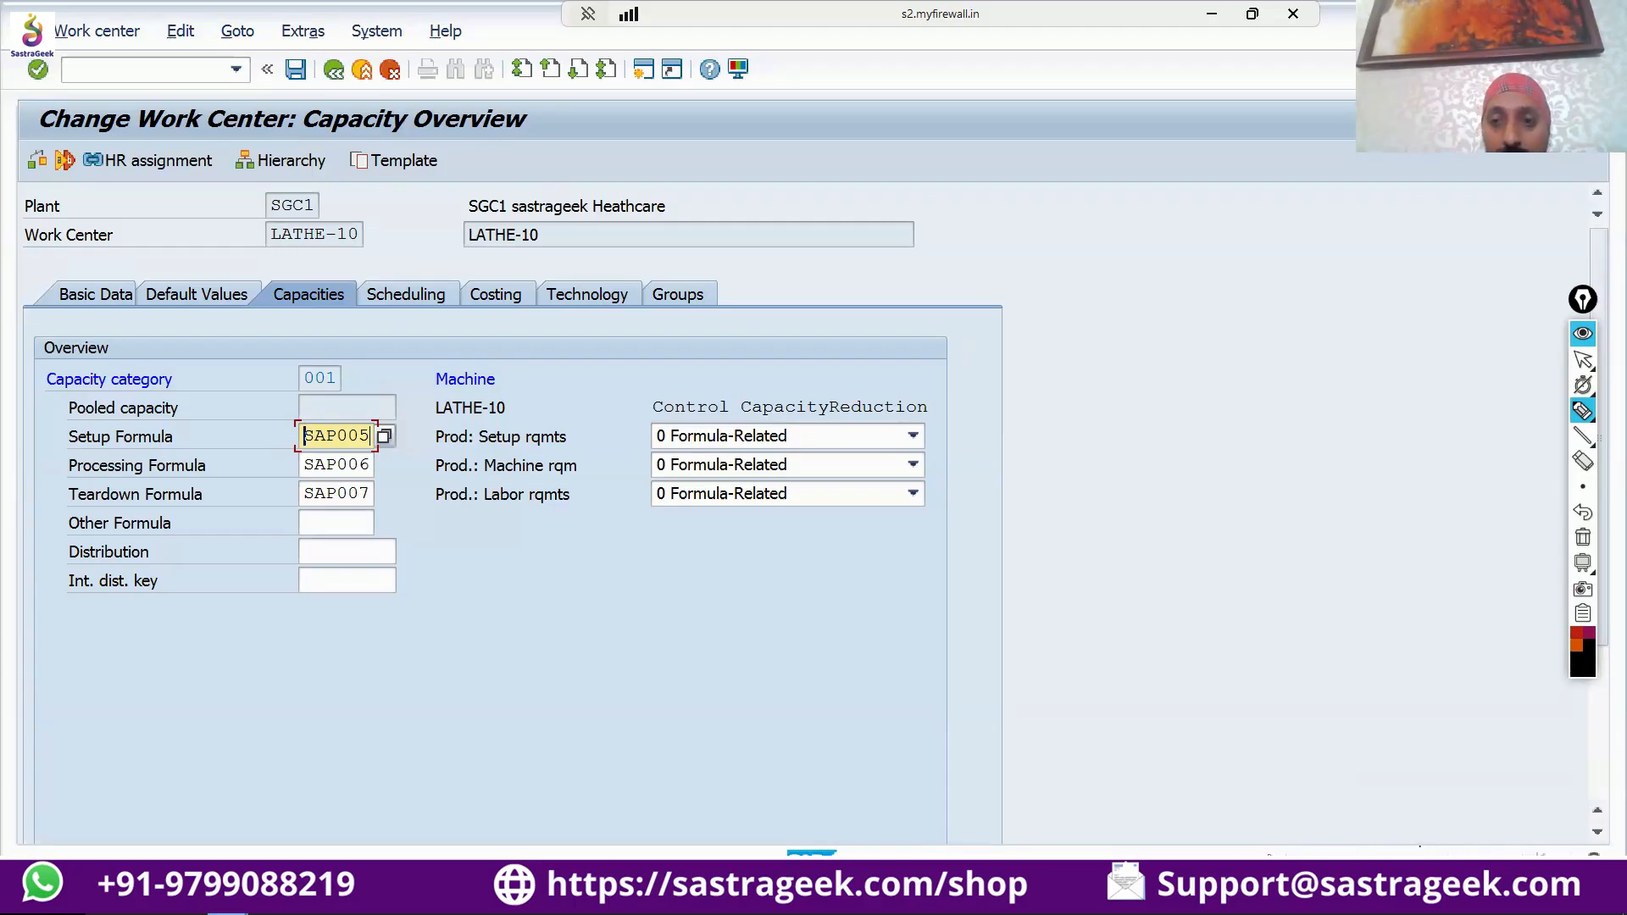
{"action": "left_click_drag", "start_coordinate": [1132, 535], "coordinate": [1434, 517]}
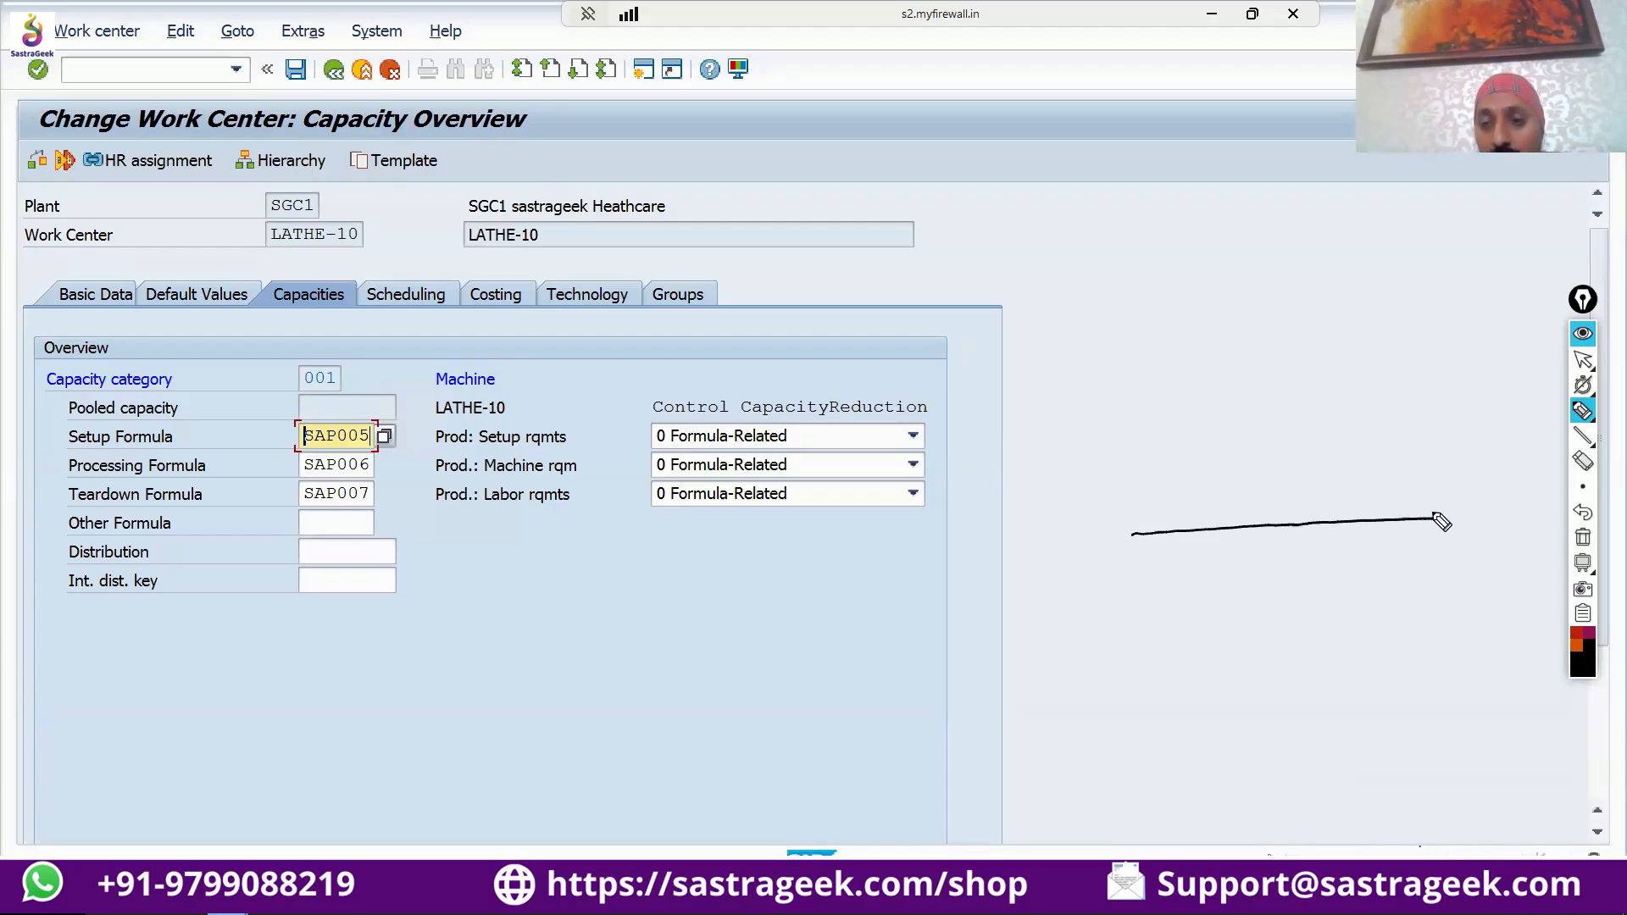
Write an underlined "9" before the timeline and mark its first section with ticks, an arrow and a circled "Setup" label.
{"action": "mouse_move", "coordinate": [1053, 522]}
{"action": "left_mouse_down"}
{"action": "mouse_move", "coordinate": [1132, 561]}
{"action": "mouse_move", "coordinate": [1196, 547]}
{"action": "mouse_move", "coordinate": [1173, 583]}
{"action": "left_mouse_up"}
{"action": "mouse_move", "coordinate": [1160, 571]}
{"action": "left_mouse_down"}
{"action": "mouse_move", "coordinate": [1182, 564]}
{"action": "mouse_move", "coordinate": [1135, 625]}
{"action": "mouse_move", "coordinate": [1176, 627]}
{"action": "left_mouse_up"}
{"action": "left_click_drag", "start_coordinate": [1168, 611], "coordinate": [1195, 625]}
{"action": "mouse_move", "coordinate": [1196, 608]}
{"action": "left_mouse_down"}
{"action": "mouse_move", "coordinate": [1203, 627]}
{"action": "mouse_move", "coordinate": [1210, 612]}
{"action": "left_mouse_up"}
{"action": "mouse_move", "coordinate": [1134, 634]}
{"action": "left_mouse_down"}
{"action": "mouse_move", "coordinate": [1212, 632]}
{"action": "mouse_move", "coordinate": [1208, 646]}
{"action": "left_mouse_up"}
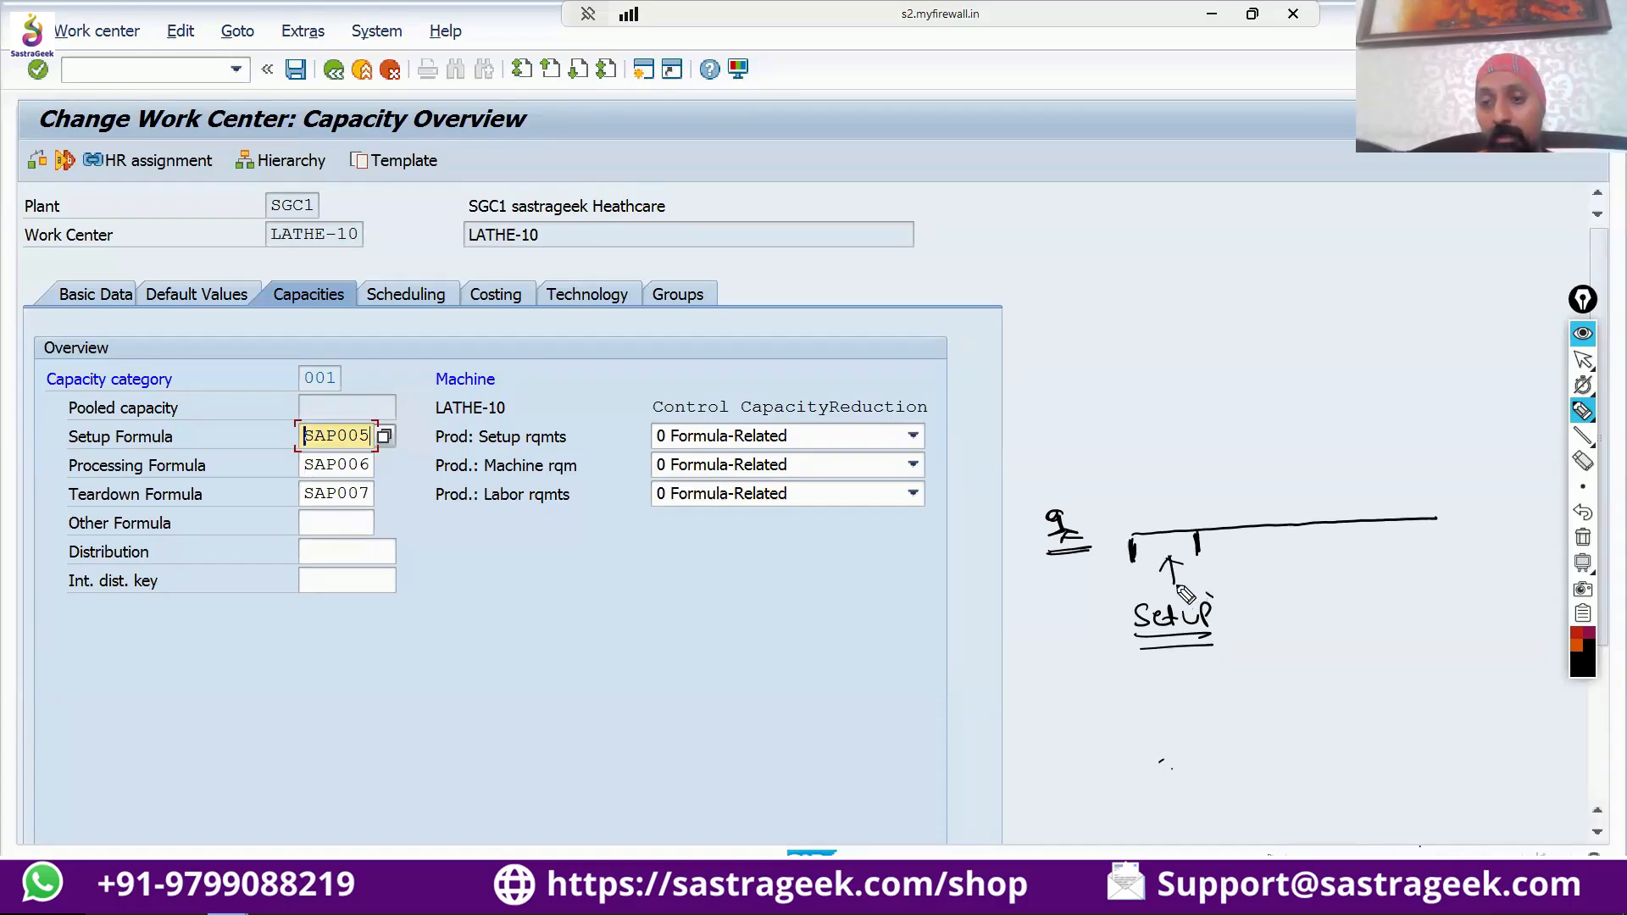
{"action": "mouse_move", "coordinate": [1212, 599]}
{"action": "left_mouse_down"}
{"action": "mouse_move", "coordinate": [1127, 603]}
{"action": "mouse_move", "coordinate": [1238, 643]}
{"action": "mouse_move", "coordinate": [1214, 612]}
{"action": "left_mouse_up"}
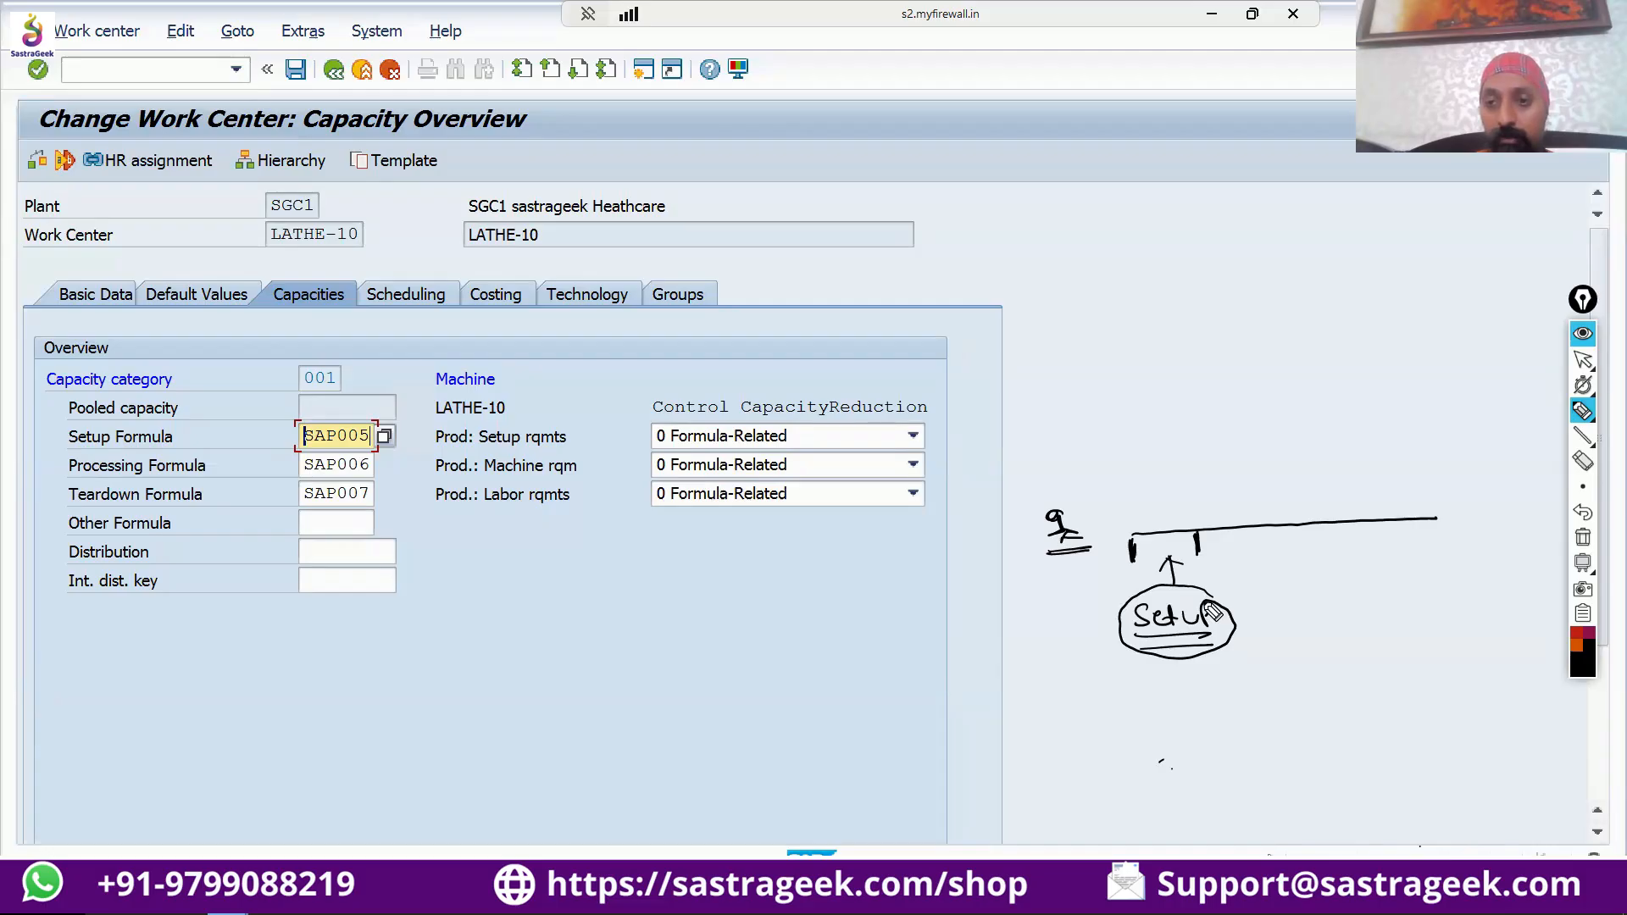
Mark the timeline's middle section with an orange double-headed arrow and label it with an underlined "Processing".
{"action": "left_click", "coordinate": [1577, 646]}
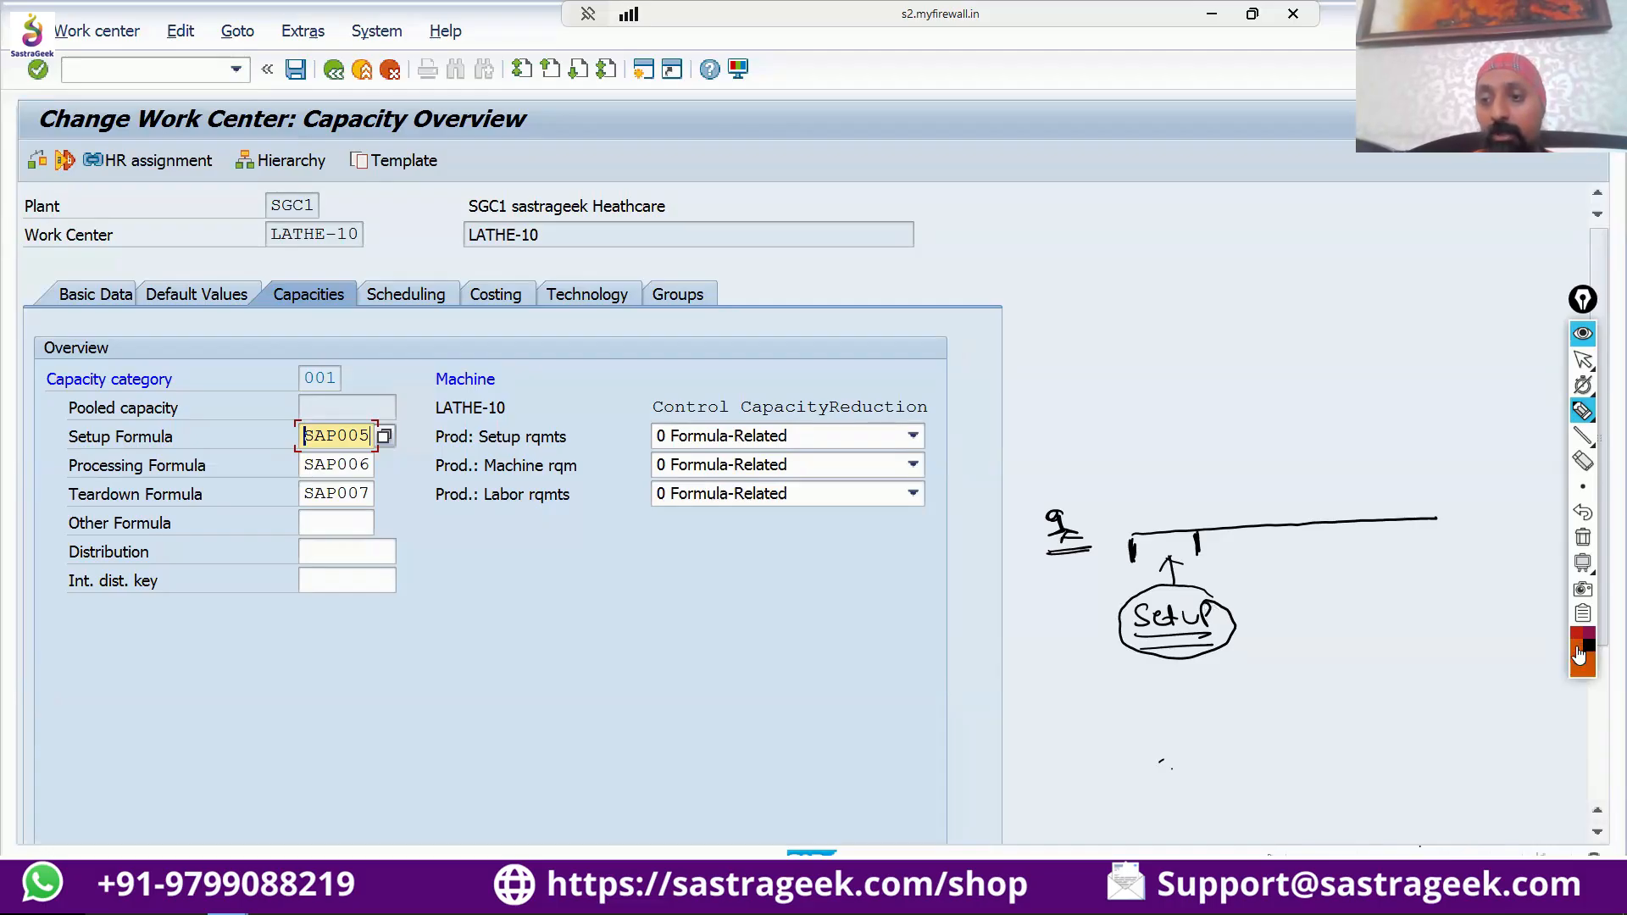
{"action": "mouse_move", "coordinate": [1230, 533]}
{"action": "left_mouse_down"}
{"action": "mouse_move", "coordinate": [1236, 548]}
{"action": "mouse_move", "coordinate": [1411, 540]}
{"action": "left_mouse_up"}
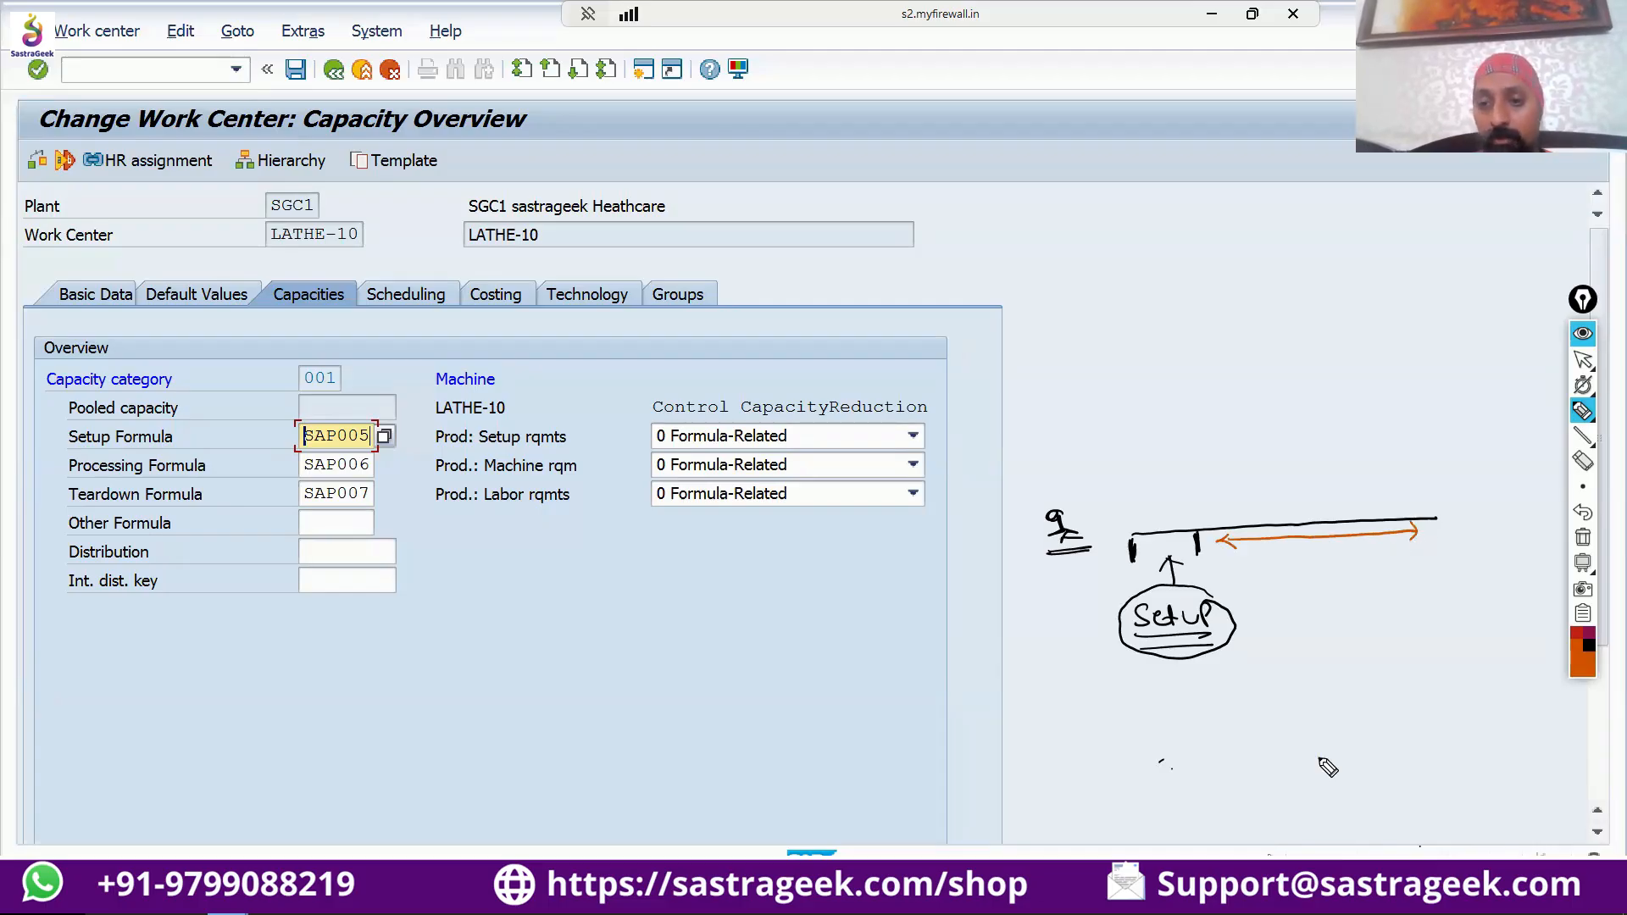
{"action": "mouse_move", "coordinate": [1307, 571]}
{"action": "left_mouse_down"}
{"action": "mouse_move", "coordinate": [1307, 552]}
{"action": "mouse_move", "coordinate": [1320, 566]}
{"action": "mouse_move", "coordinate": [1293, 620]}
{"action": "mouse_move", "coordinate": [1383, 603]}
{"action": "mouse_move", "coordinate": [1381, 634]}
{"action": "mouse_move", "coordinate": [1403, 626]}
{"action": "left_mouse_up"}
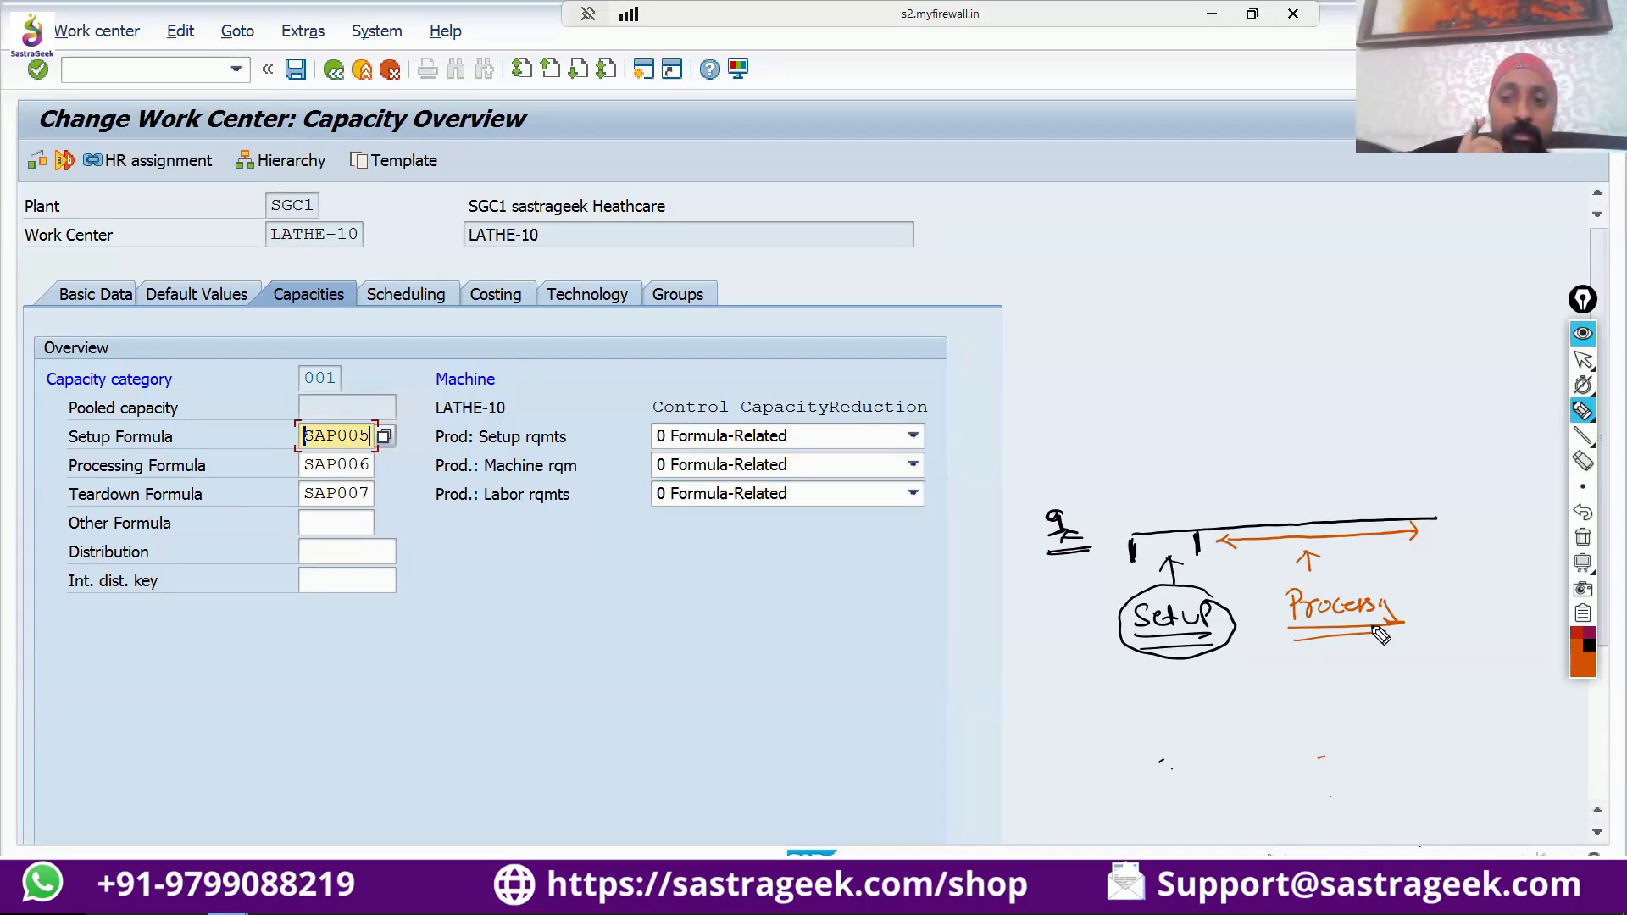
Extend the timeline with a magenta section bounded by ticks and label it with an underlined "Teardown".
{"action": "left_click", "coordinate": [1590, 636]}
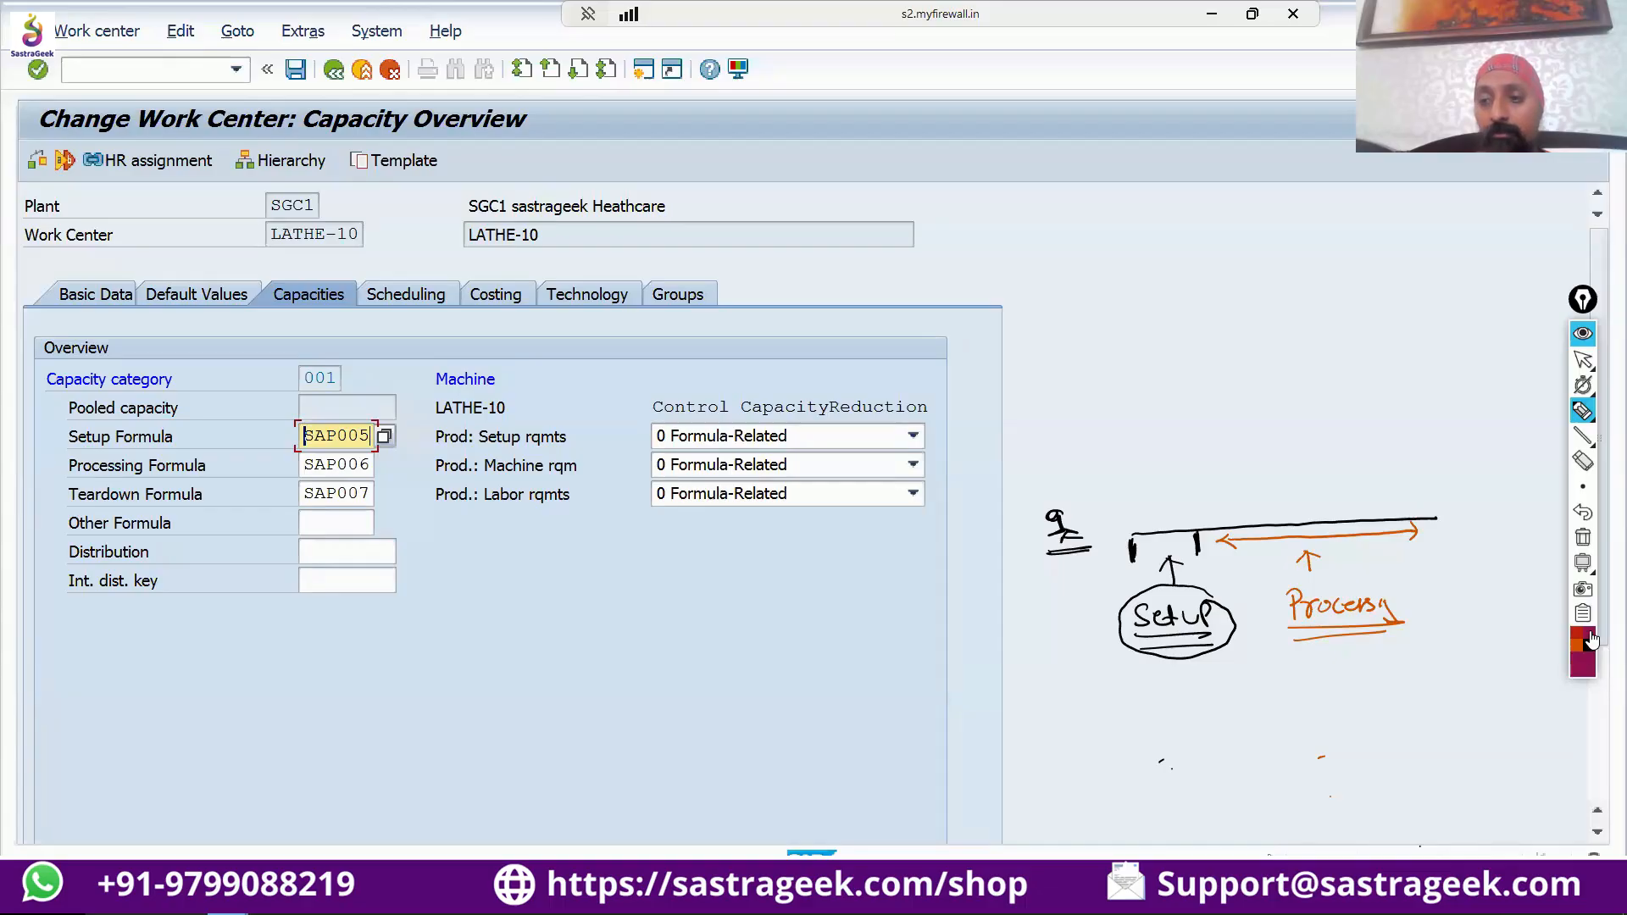
{"action": "left_click_drag", "start_coordinate": [1427, 519], "coordinate": [1509, 512]}
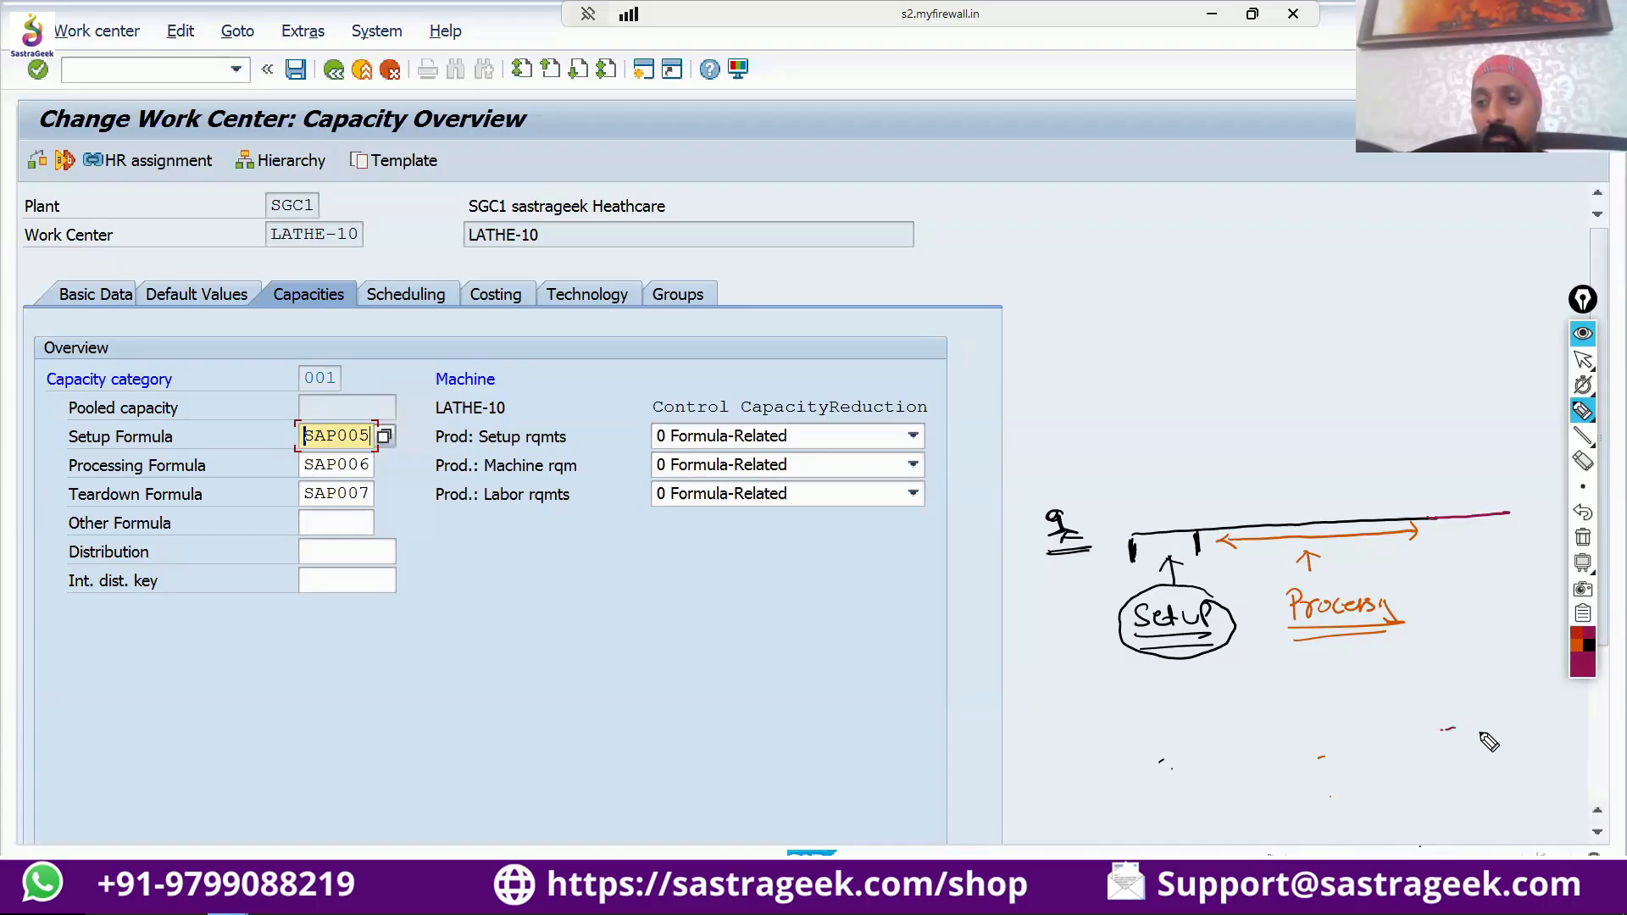
{"action": "left_click_drag", "start_coordinate": [1479, 732], "coordinate": [1459, 746]}
{"action": "mouse_move", "coordinate": [1430, 520]}
{"action": "left_mouse_down"}
{"action": "mouse_move", "coordinate": [1431, 542]}
{"action": "mouse_move", "coordinate": [1507, 534]}
{"action": "left_mouse_up"}
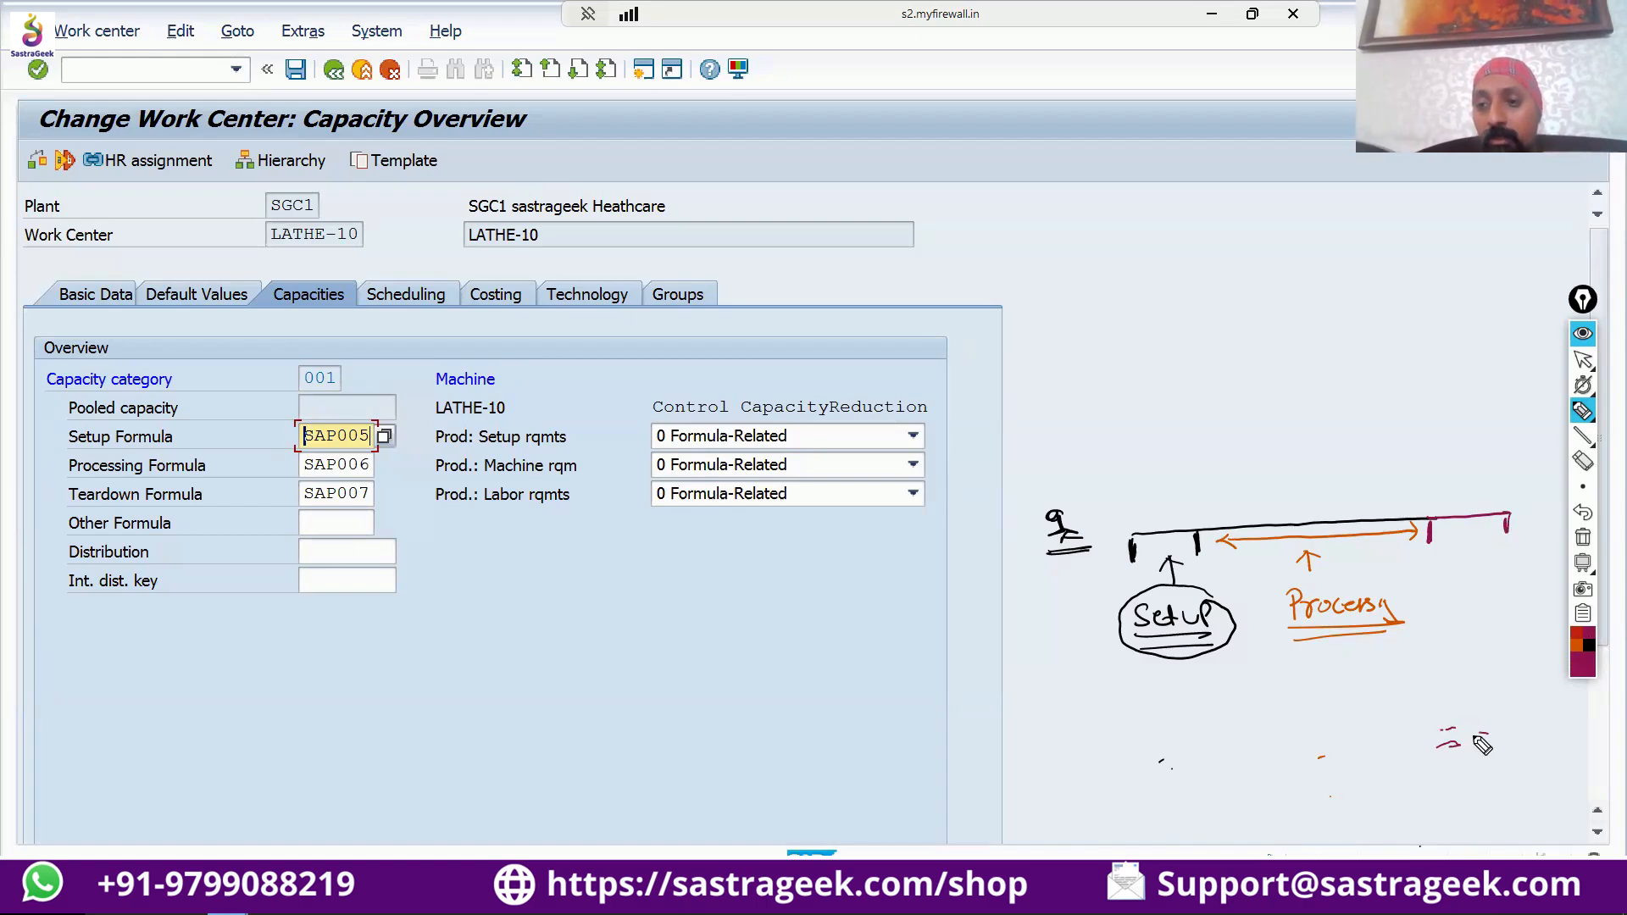
{"action": "left_click_drag", "start_coordinate": [1488, 730], "coordinate": [1468, 745]}
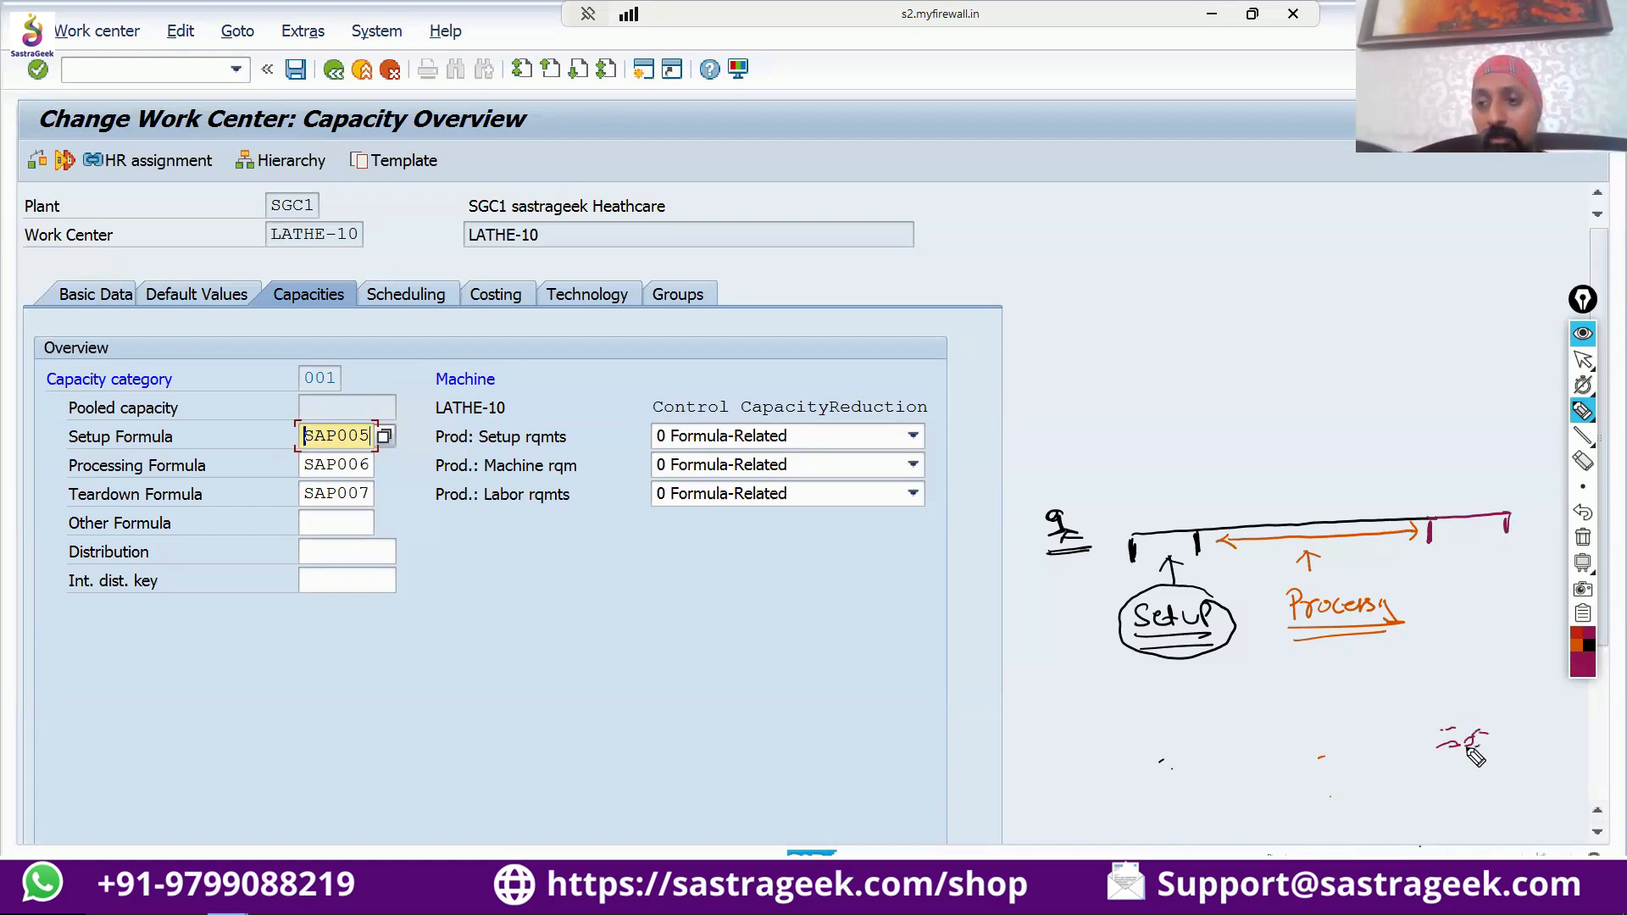
{"action": "mouse_move", "coordinate": [1474, 538]}
{"action": "left_mouse_down"}
{"action": "mouse_move", "coordinate": [1458, 600]}
{"action": "mouse_move", "coordinate": [1525, 588]}
{"action": "mouse_move", "coordinate": [1516, 604]}
{"action": "left_mouse_up"}
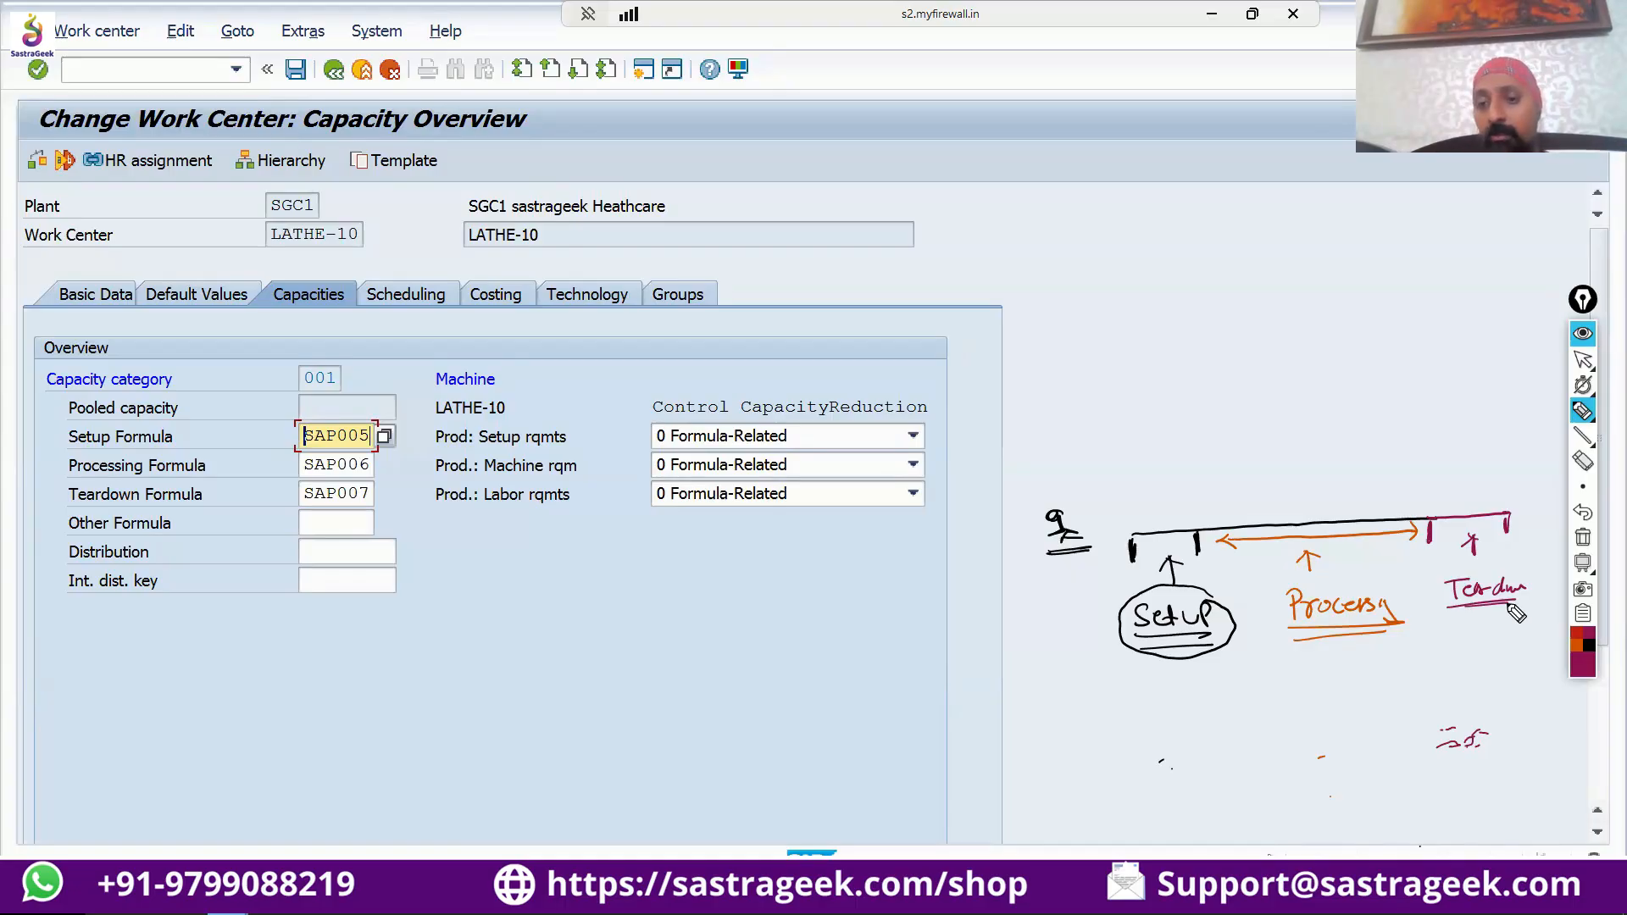
Add magenta check marks below the Setup, Processing and Teardown labels.
{"action": "mouse_move", "coordinate": [1176, 672]}
{"action": "left_mouse_down"}
{"action": "mouse_move", "coordinate": [1186, 694]}
{"action": "mouse_move", "coordinate": [1222, 678]}
{"action": "left_mouse_up"}
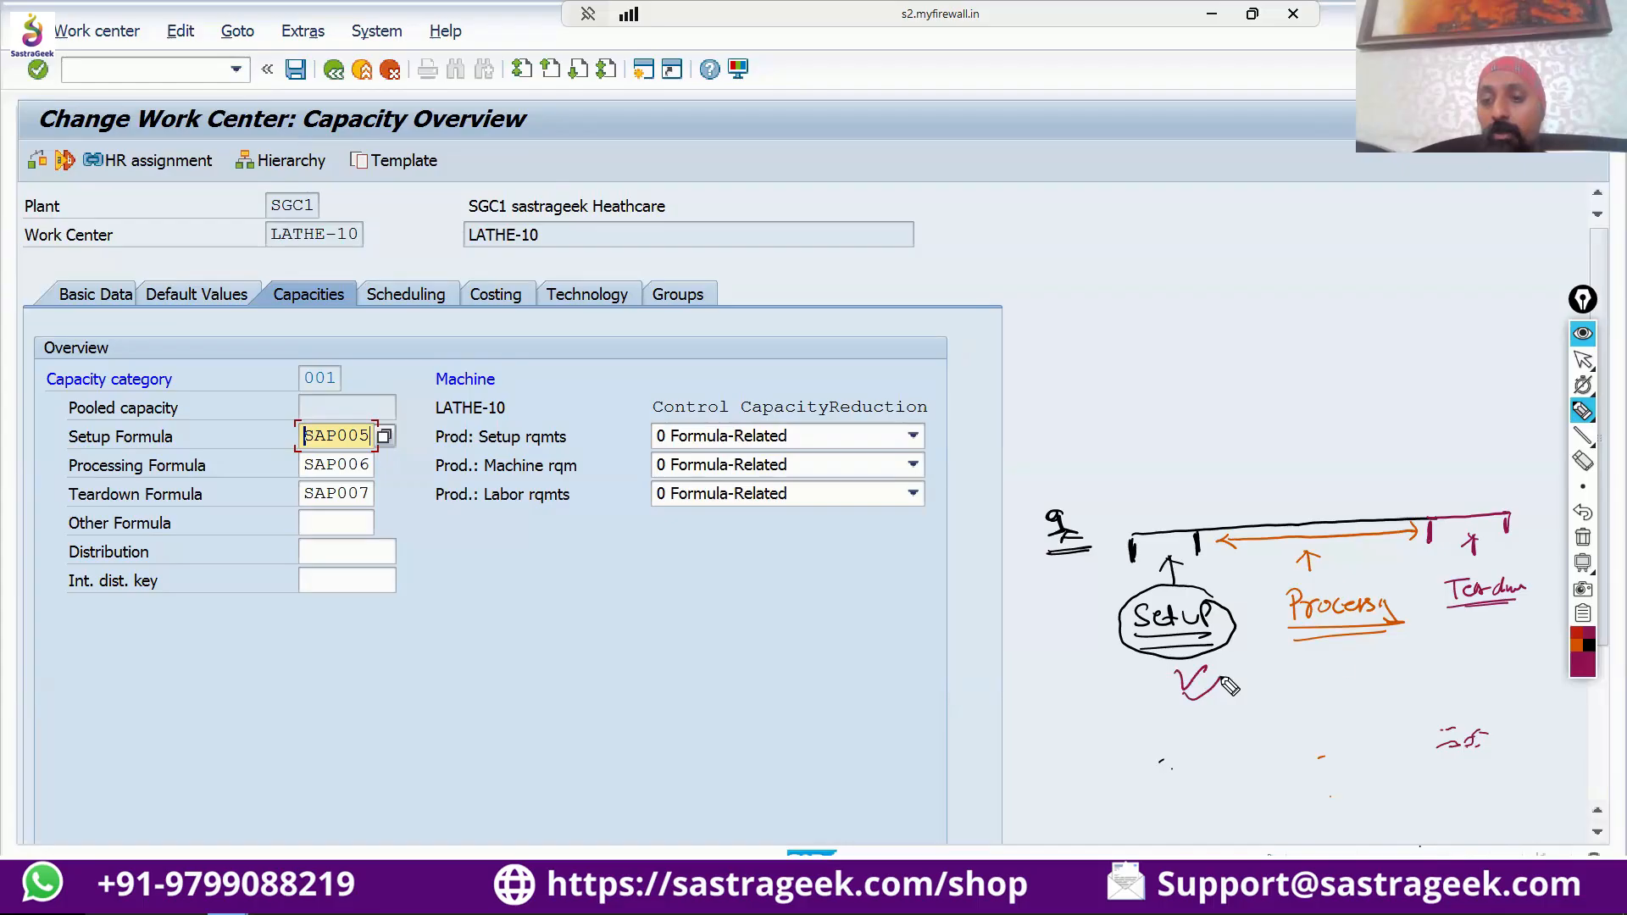
{"action": "mouse_move", "coordinate": [1338, 651]}
{"action": "left_mouse_down"}
{"action": "mouse_move", "coordinate": [1349, 666]}
{"action": "mouse_move", "coordinate": [1378, 650]}
{"action": "left_mouse_up"}
{"action": "left_click_drag", "start_coordinate": [1485, 622], "coordinate": [1515, 630]}
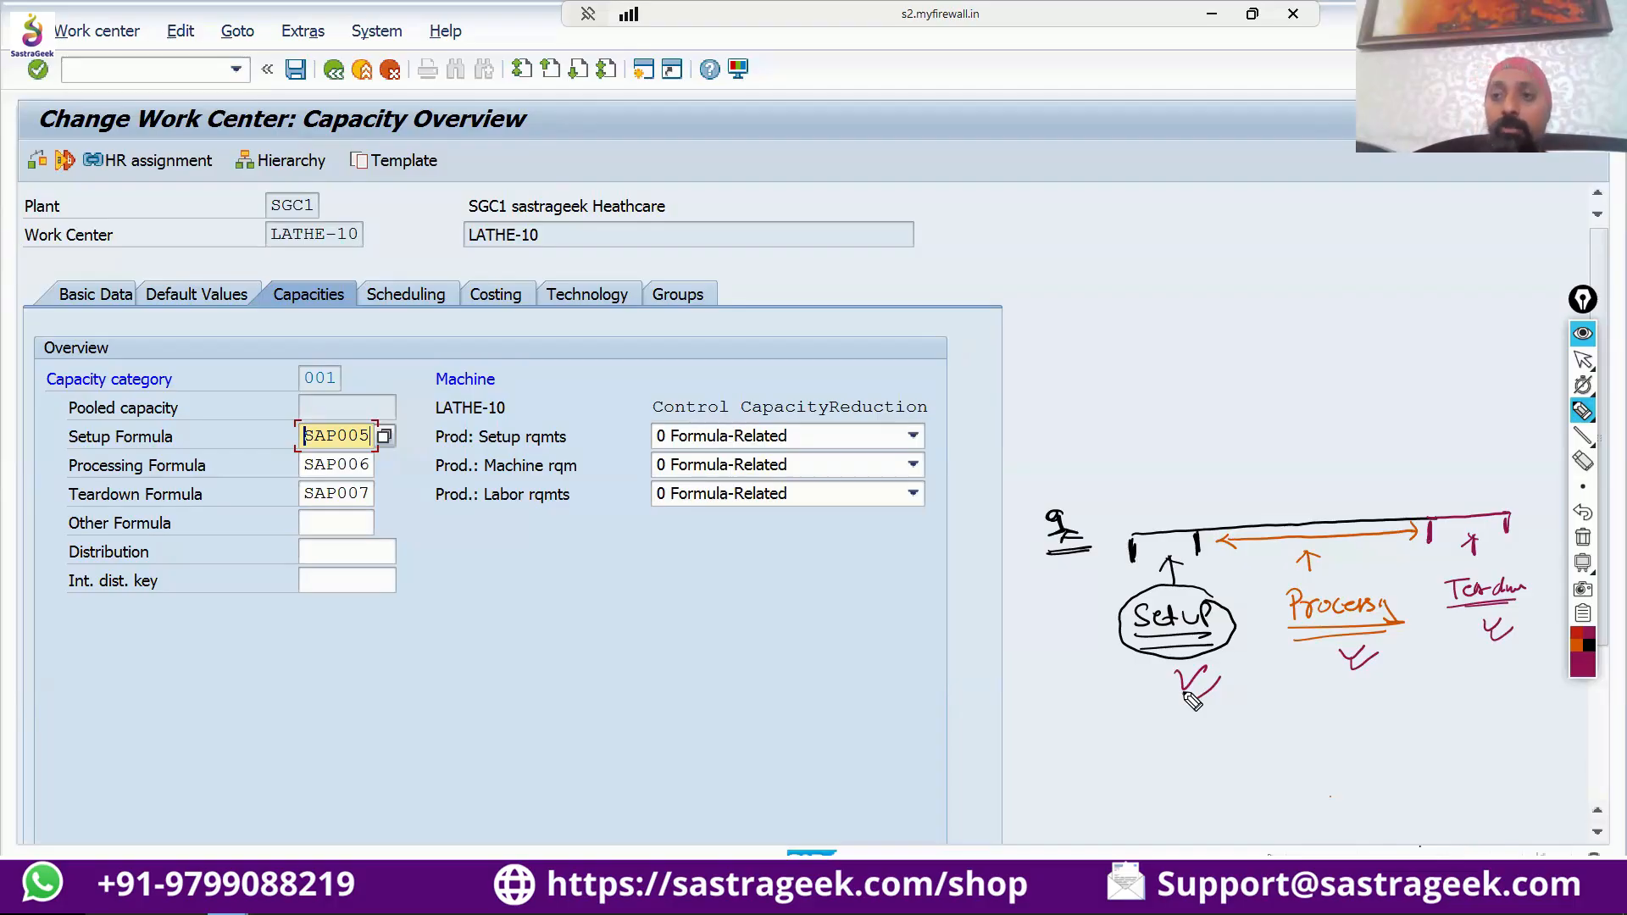
Add blue check marks below Setup and Processing, and circled blue crosses below Teardown.
{"action": "left_click", "coordinate": [1585, 665]}
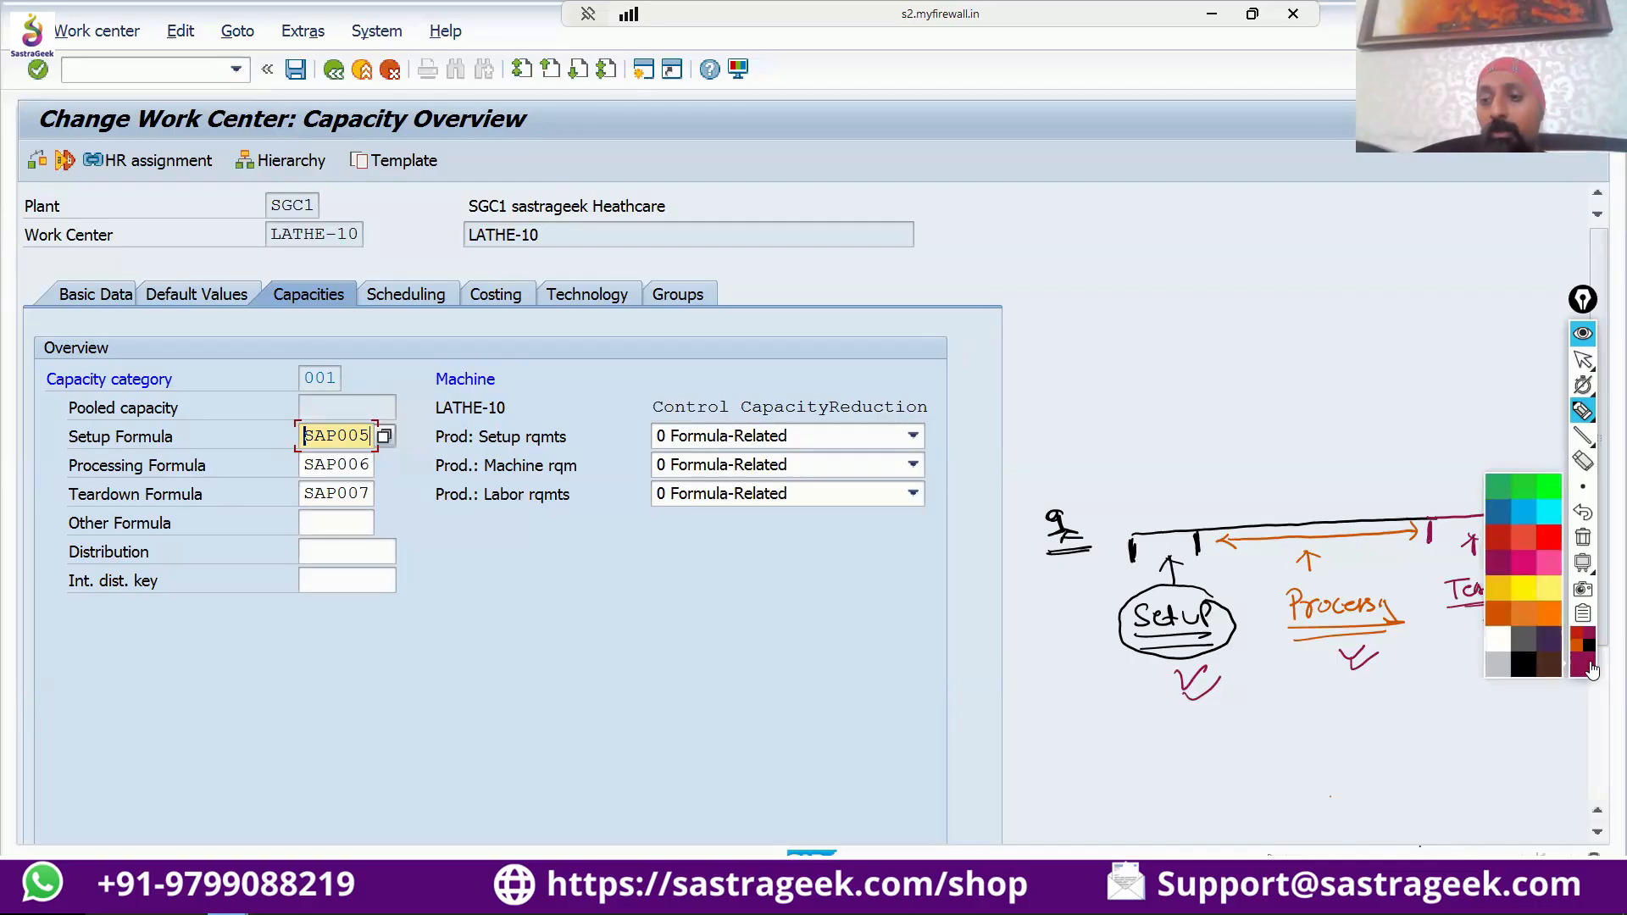
{"action": "left_click", "coordinate": [1509, 515]}
{"action": "left_click_drag", "start_coordinate": [1162, 721], "coordinate": [1205, 713]}
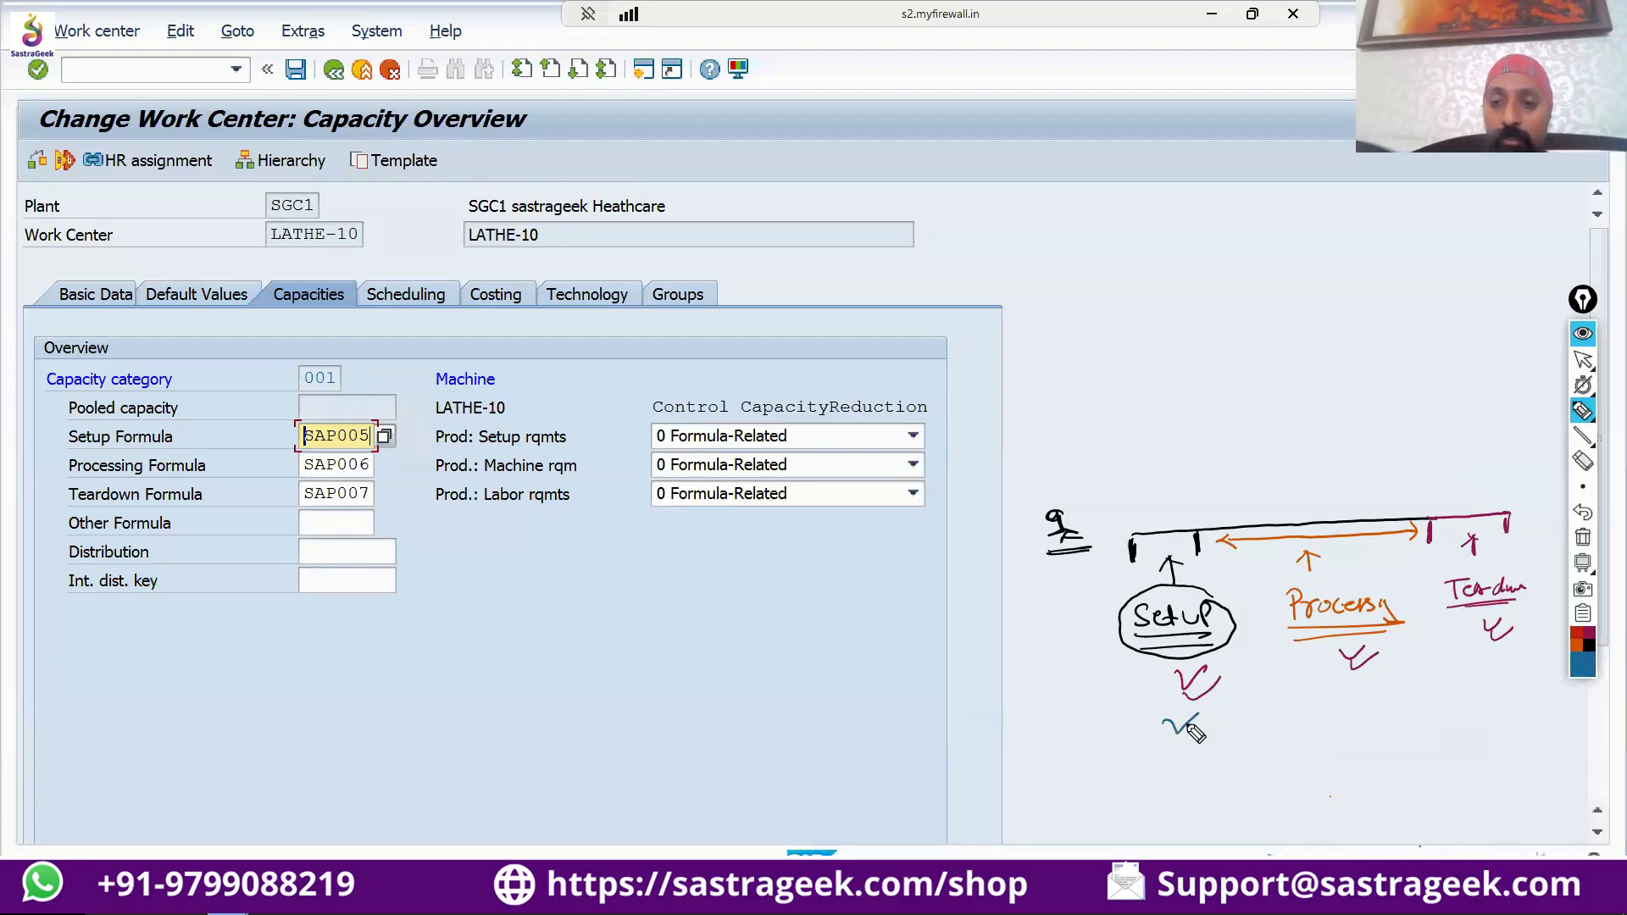
{"action": "mouse_move", "coordinate": [1334, 697]}
{"action": "left_mouse_down"}
{"action": "mouse_move", "coordinate": [1354, 713]}
{"action": "mouse_move", "coordinate": [1376, 700]}
{"action": "left_mouse_up"}
{"action": "left_click_drag", "start_coordinate": [1495, 672], "coordinate": [1521, 714]}
{"action": "mouse_move", "coordinate": [1519, 697]}
{"action": "left_mouse_down"}
{"action": "mouse_move", "coordinate": [1500, 715]}
{"action": "mouse_move", "coordinate": [1520, 736]}
{"action": "left_mouse_up"}
{"action": "left_click_drag", "start_coordinate": [1504, 660], "coordinate": [1510, 661]}
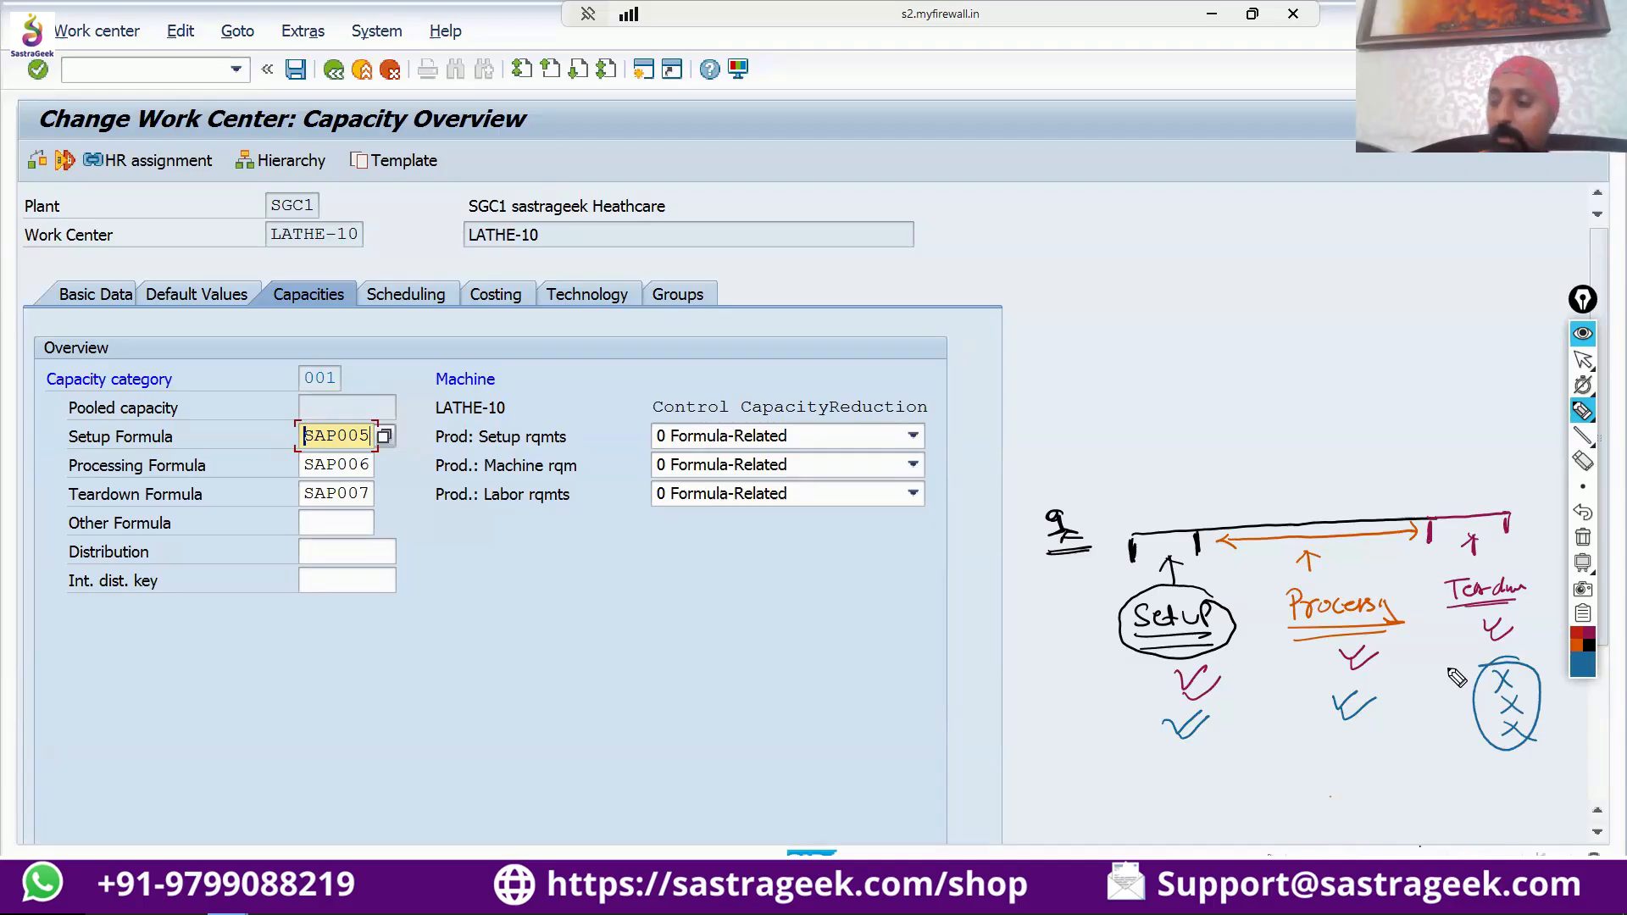
Move the annotation toolbar next to the production requirement descriptions and switch from the pen to the pointer.
{"action": "mouse_move", "coordinate": [1581, 487]}
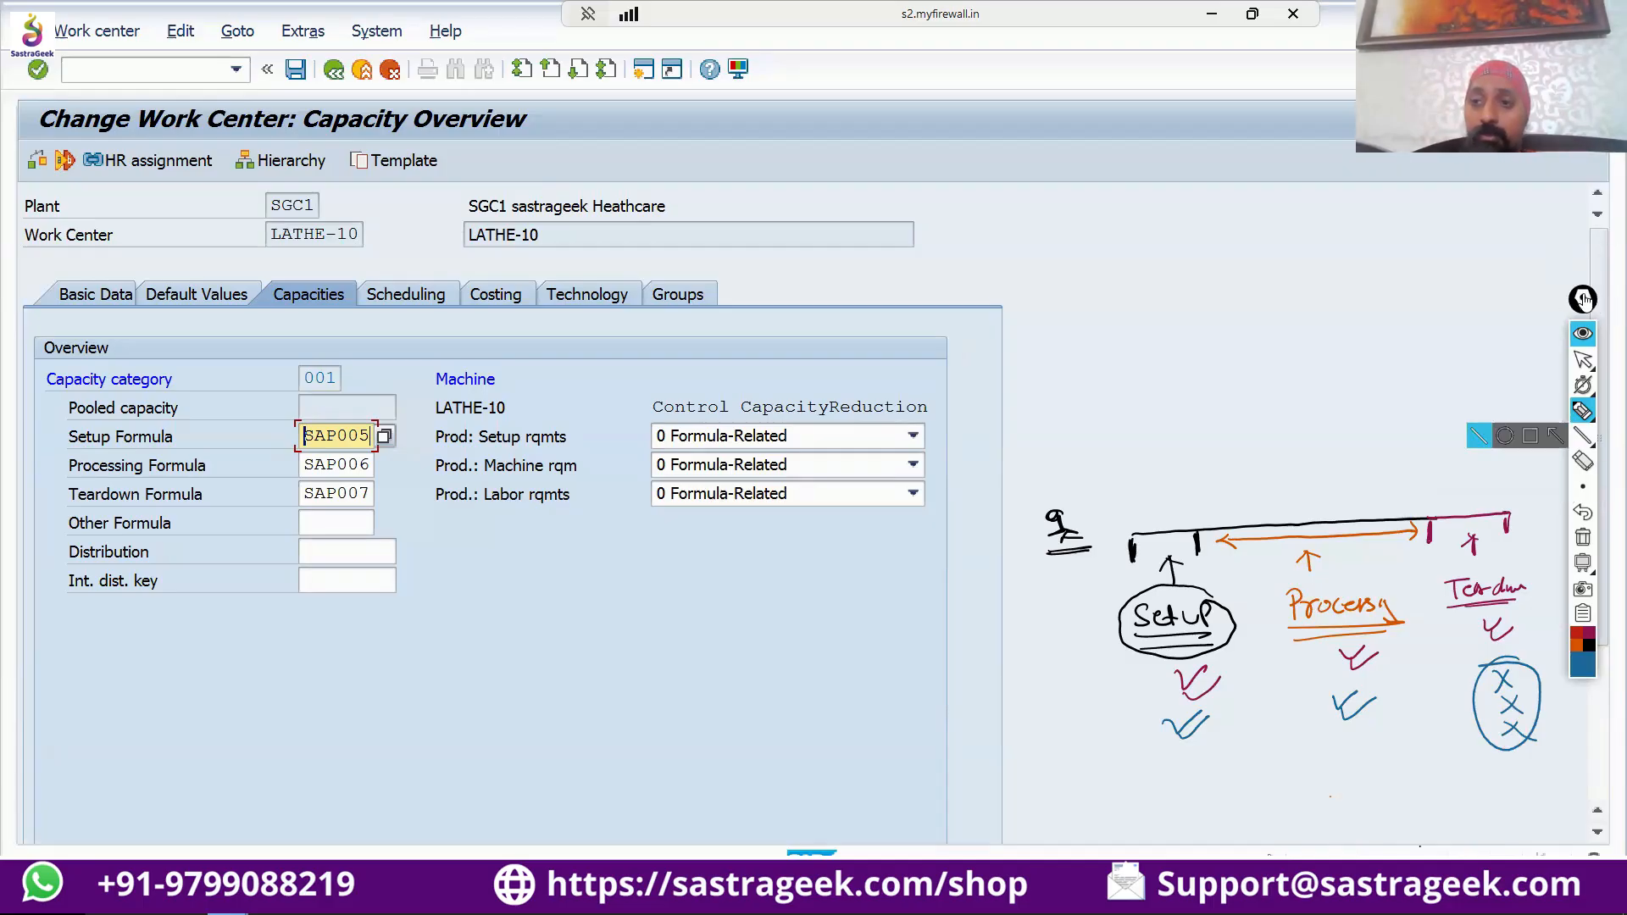
{"action": "left_click_drag", "start_coordinate": [1583, 298], "coordinate": [572, 437]}
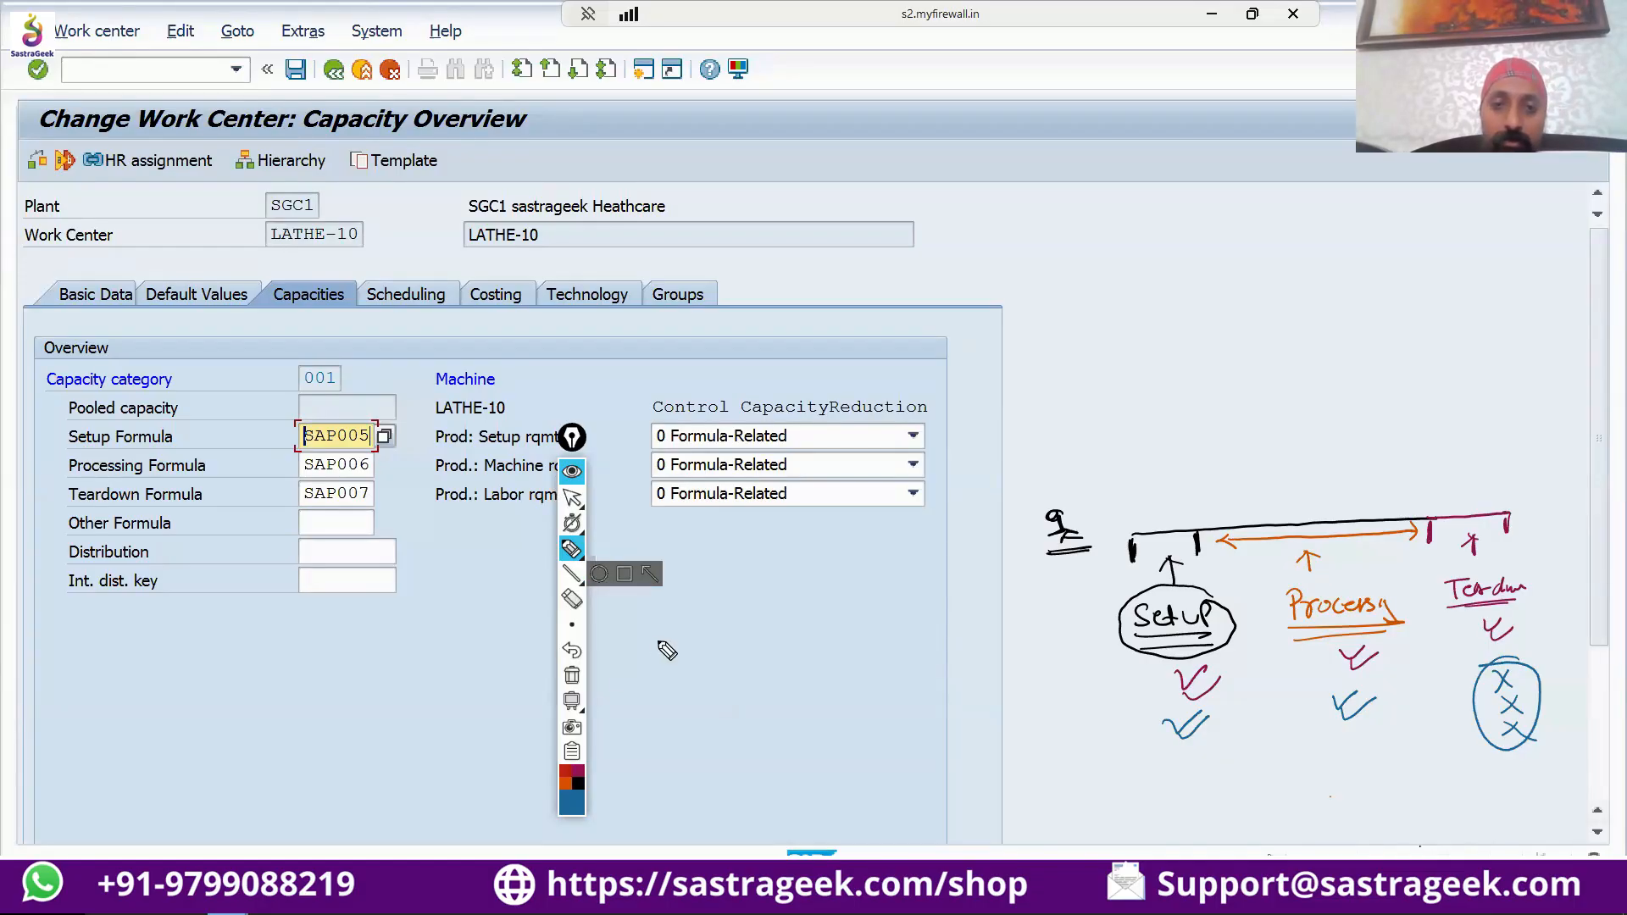
{"action": "left_click", "coordinate": [572, 497]}
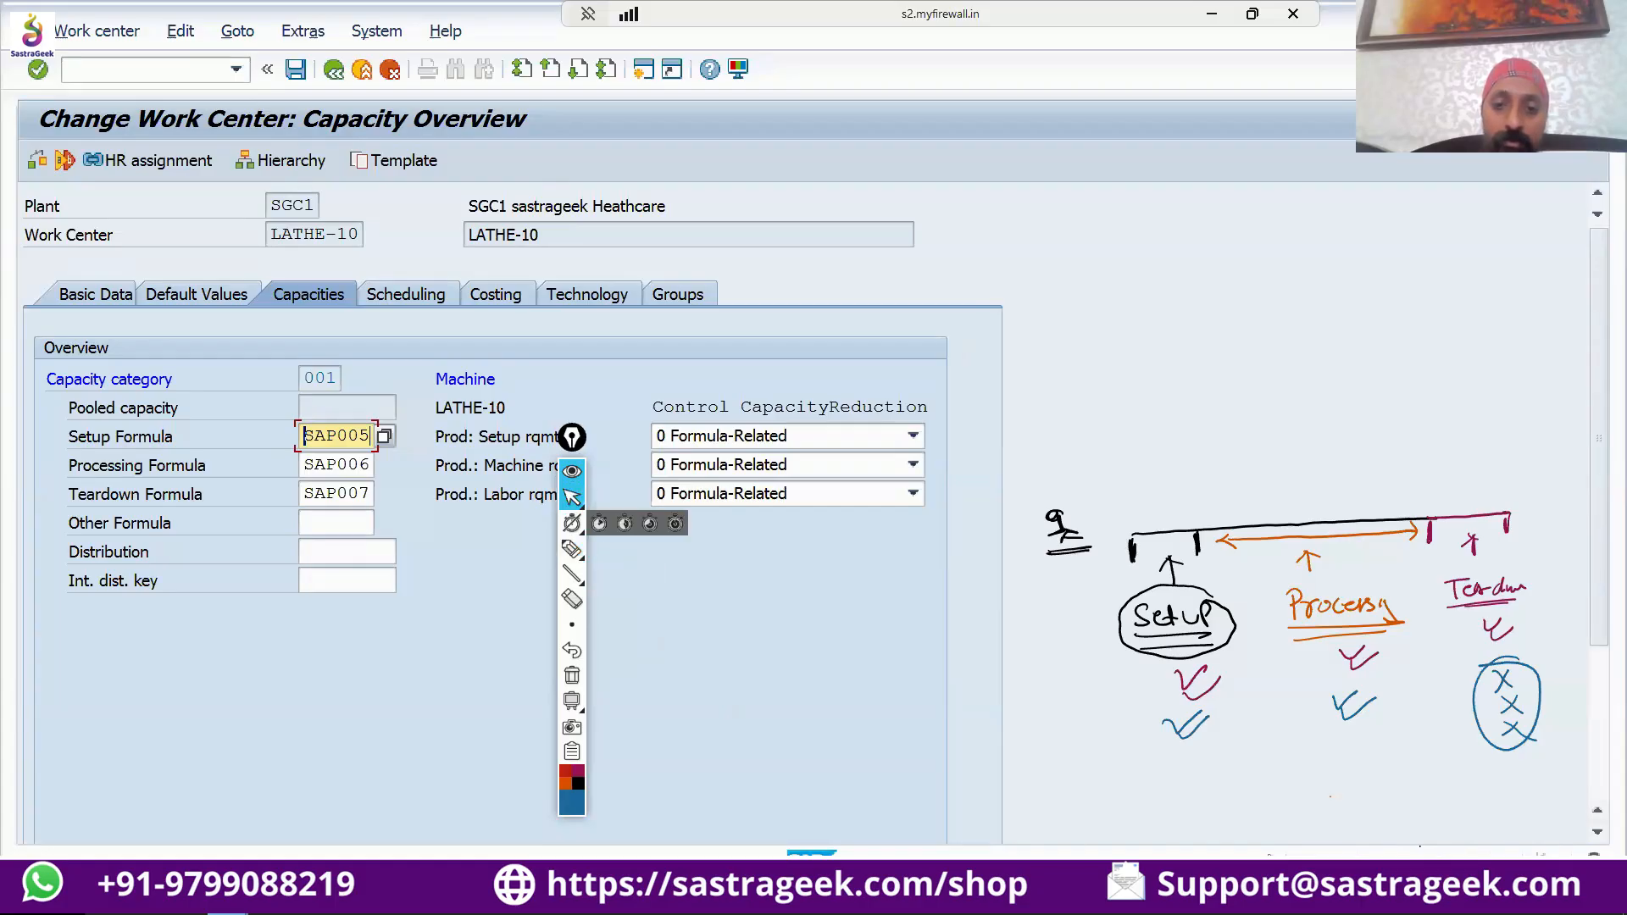
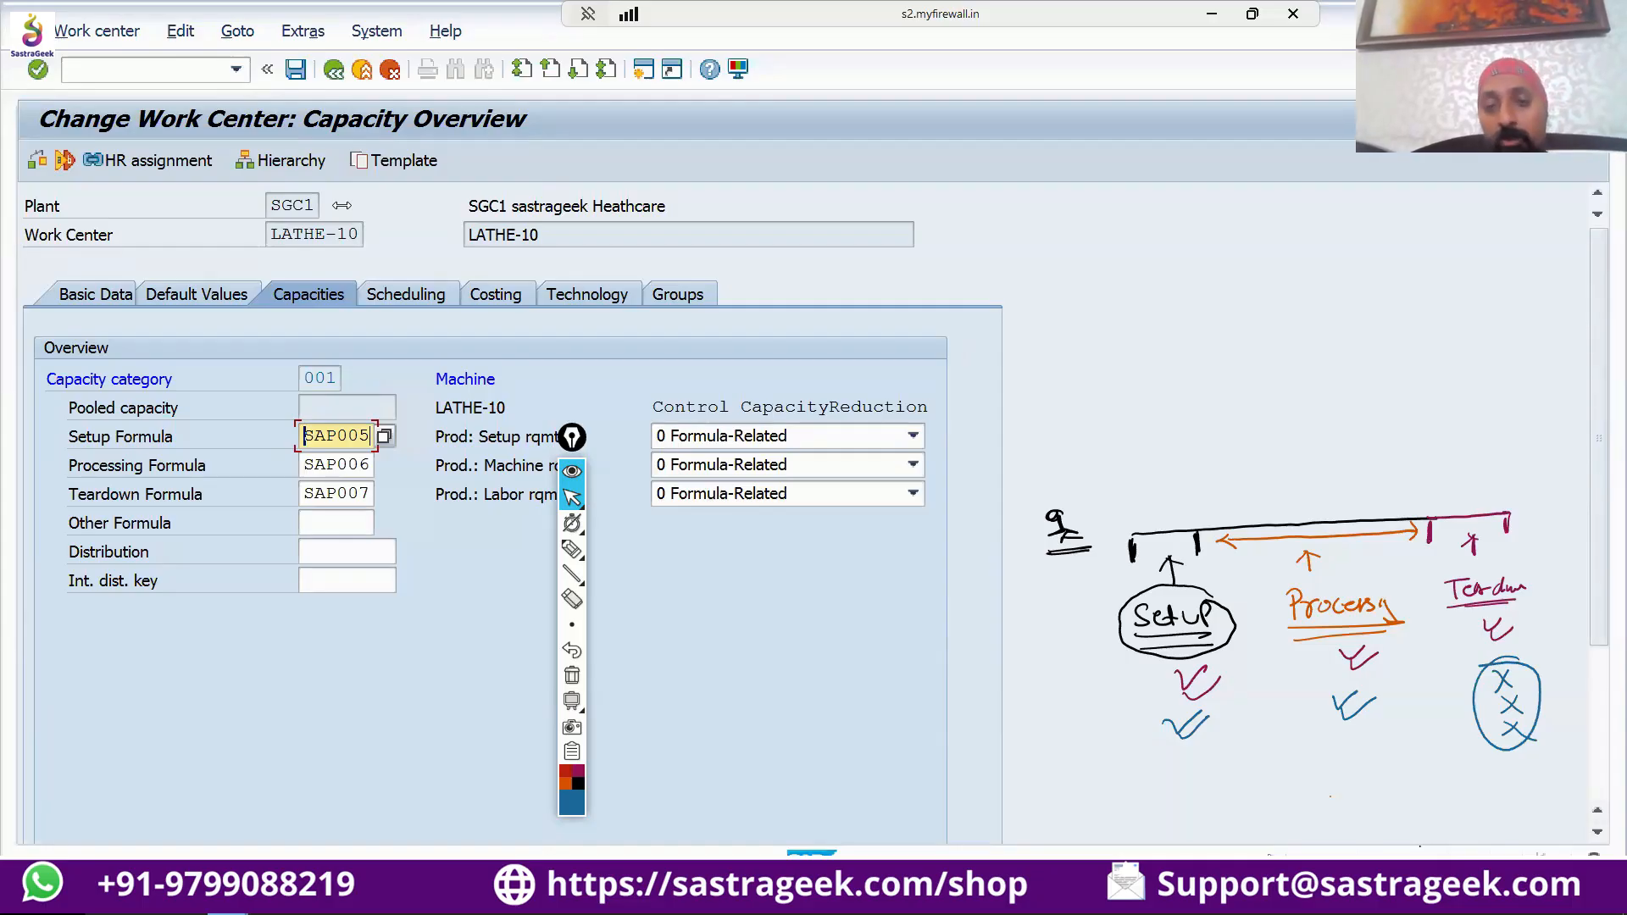
Draw a blue double-headed arrow beyond the teardown end of the timeline and label it with an underlined "Setup".
{"action": "left_click", "coordinate": [227, 908]}
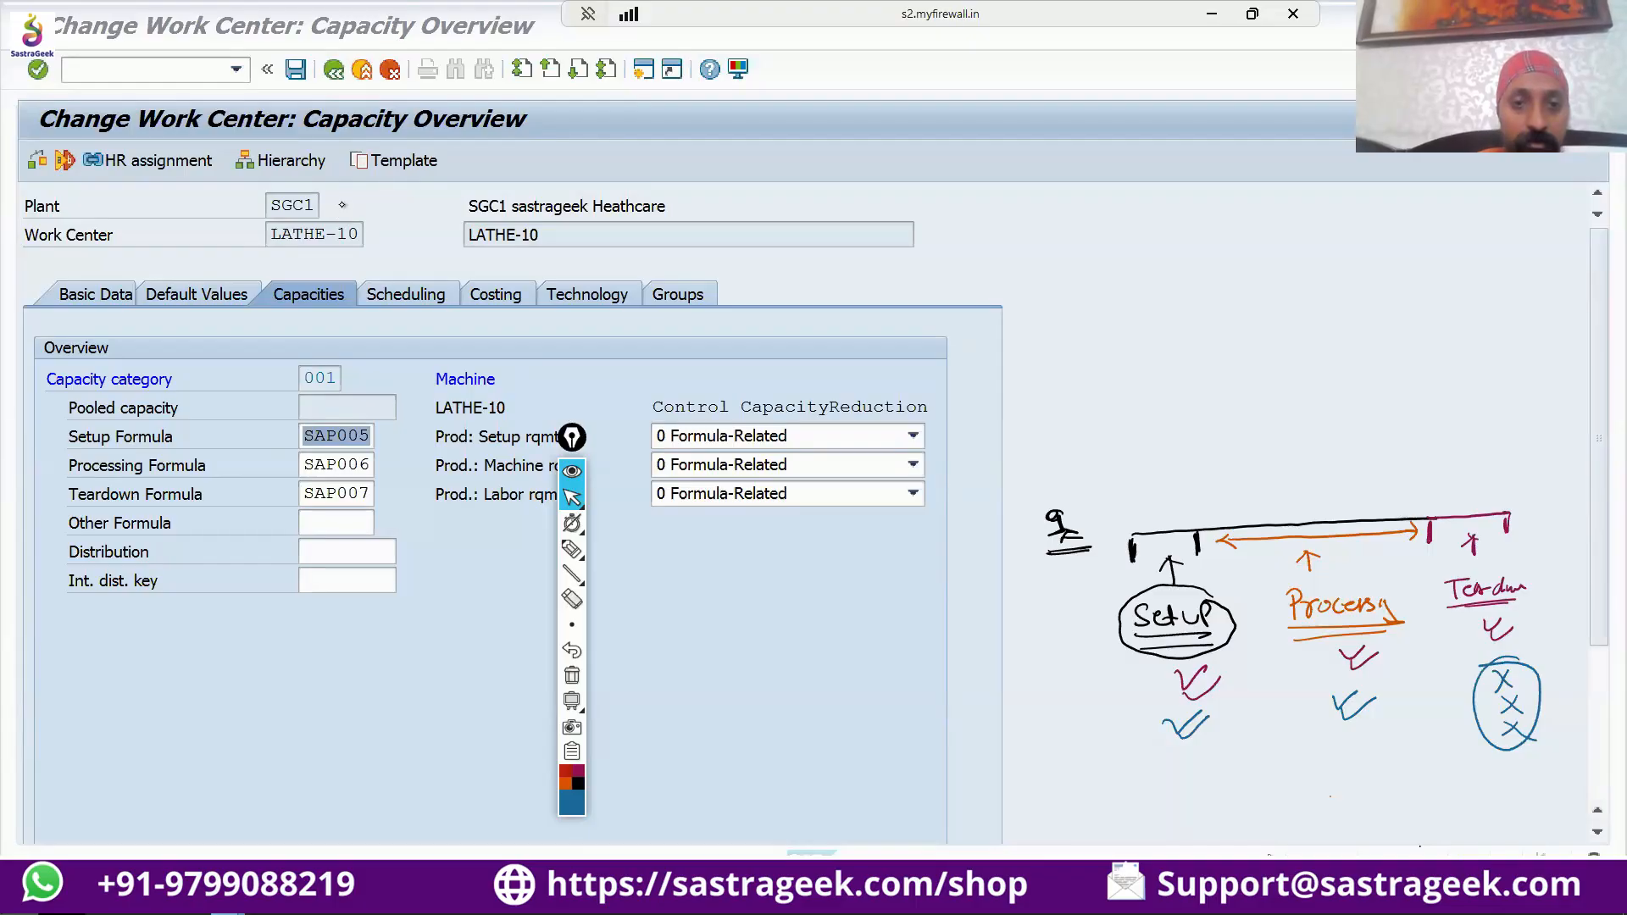
{"action": "key", "text": "super+x"}
{"action": "left_click", "coordinate": [572, 550]}
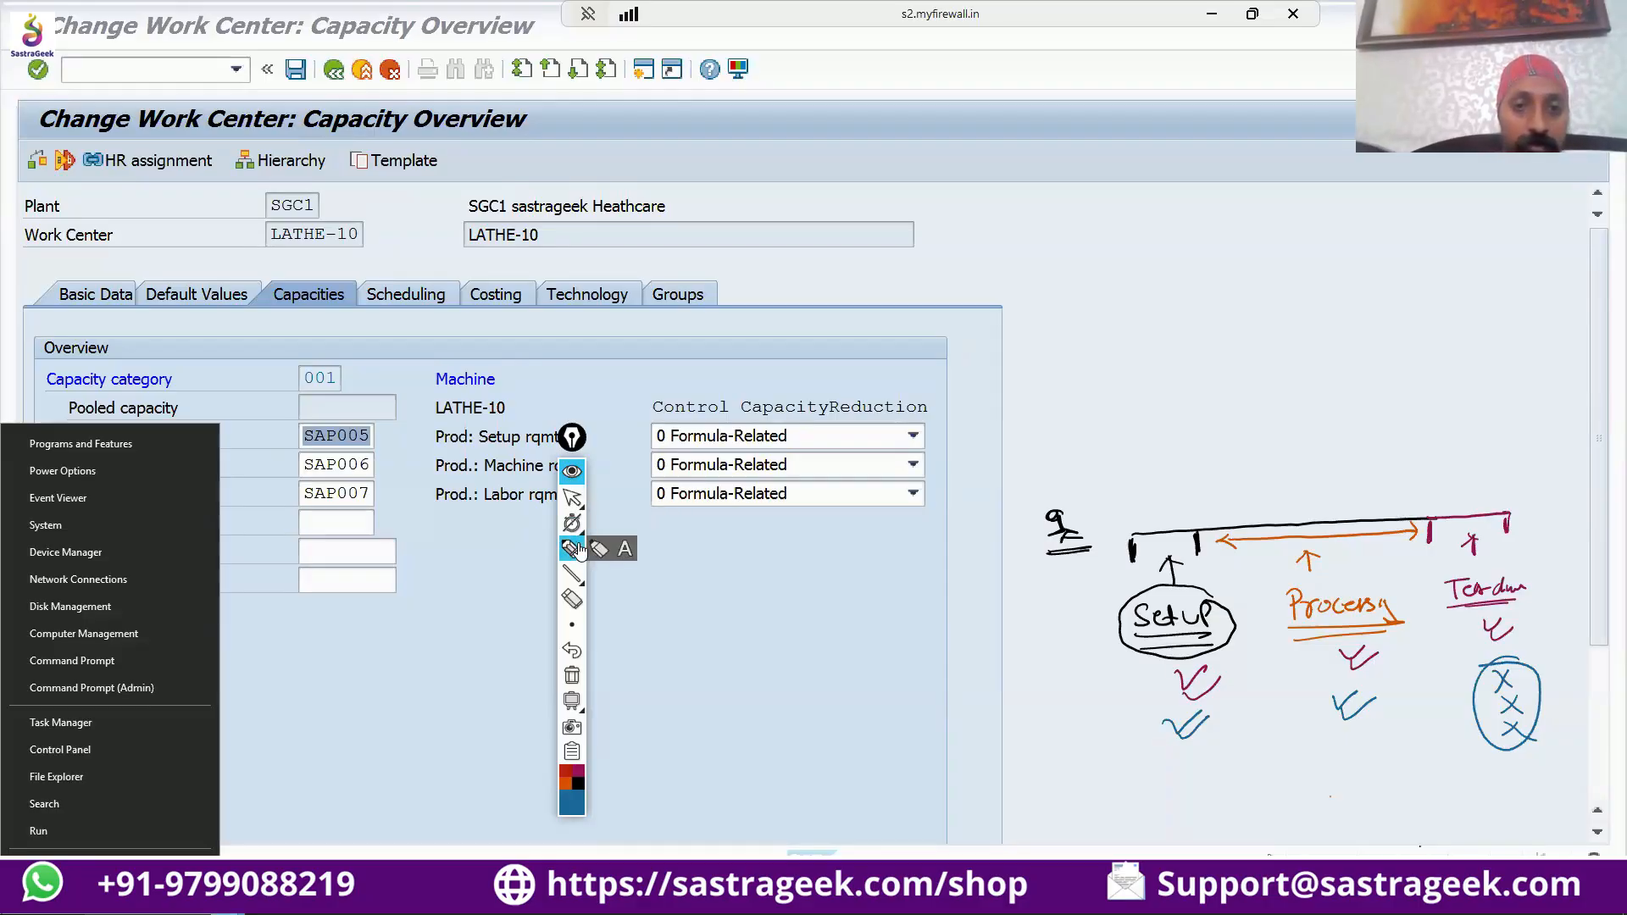
{"action": "left_click_drag", "start_coordinate": [943, 485], "coordinate": [969, 490]}
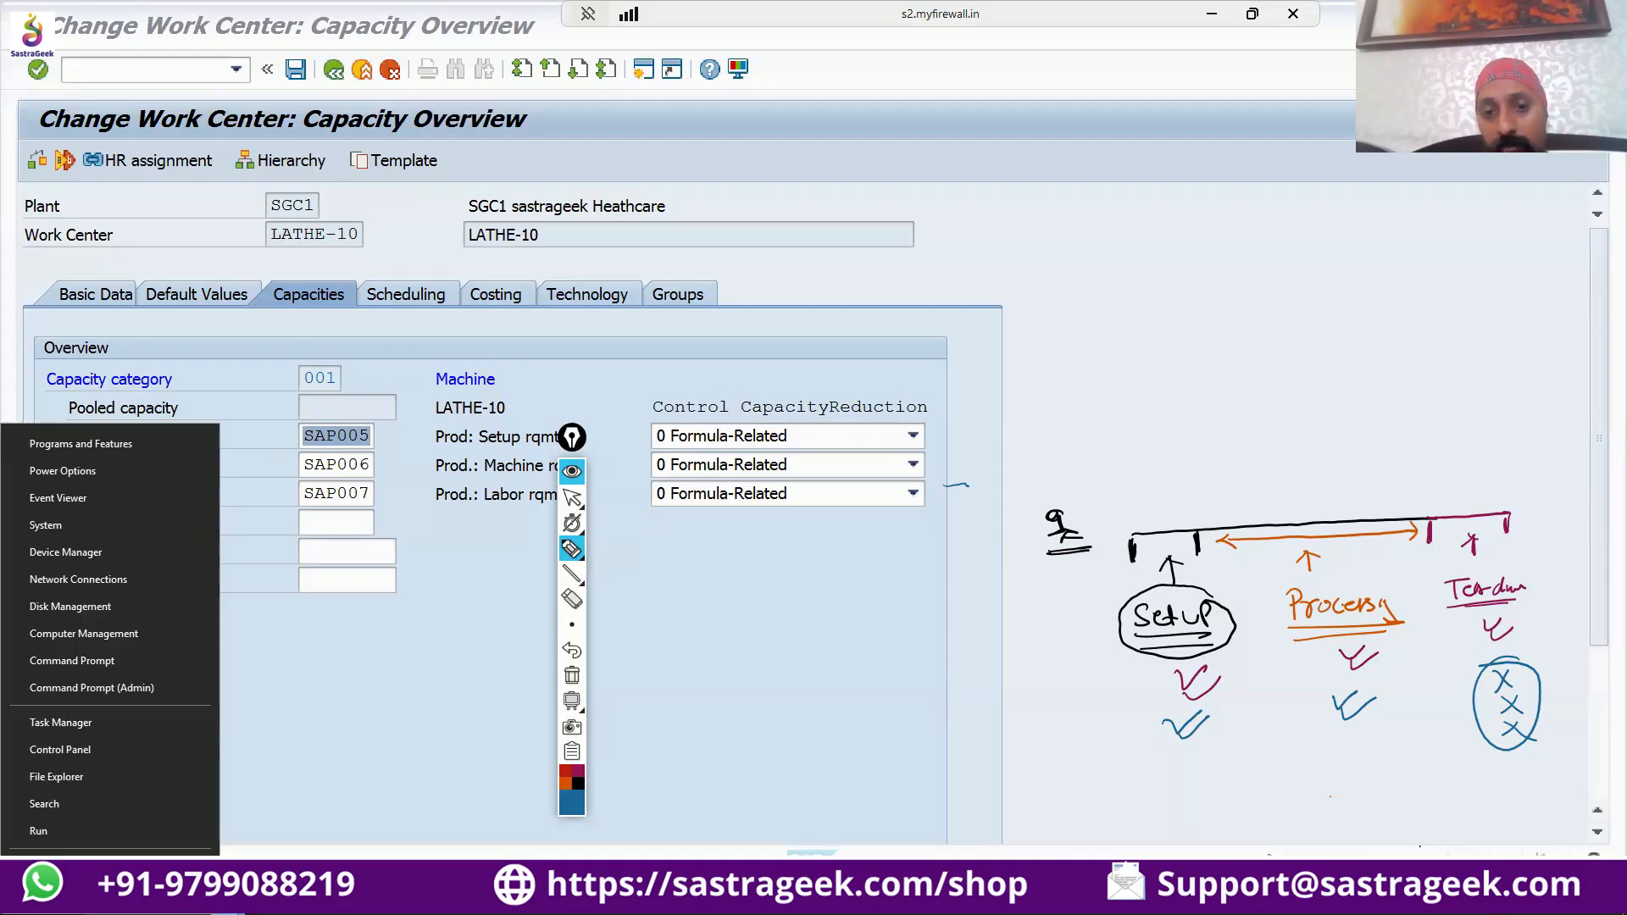
{"action": "left_click_drag", "start_coordinate": [1540, 486], "coordinate": [1551, 501]}
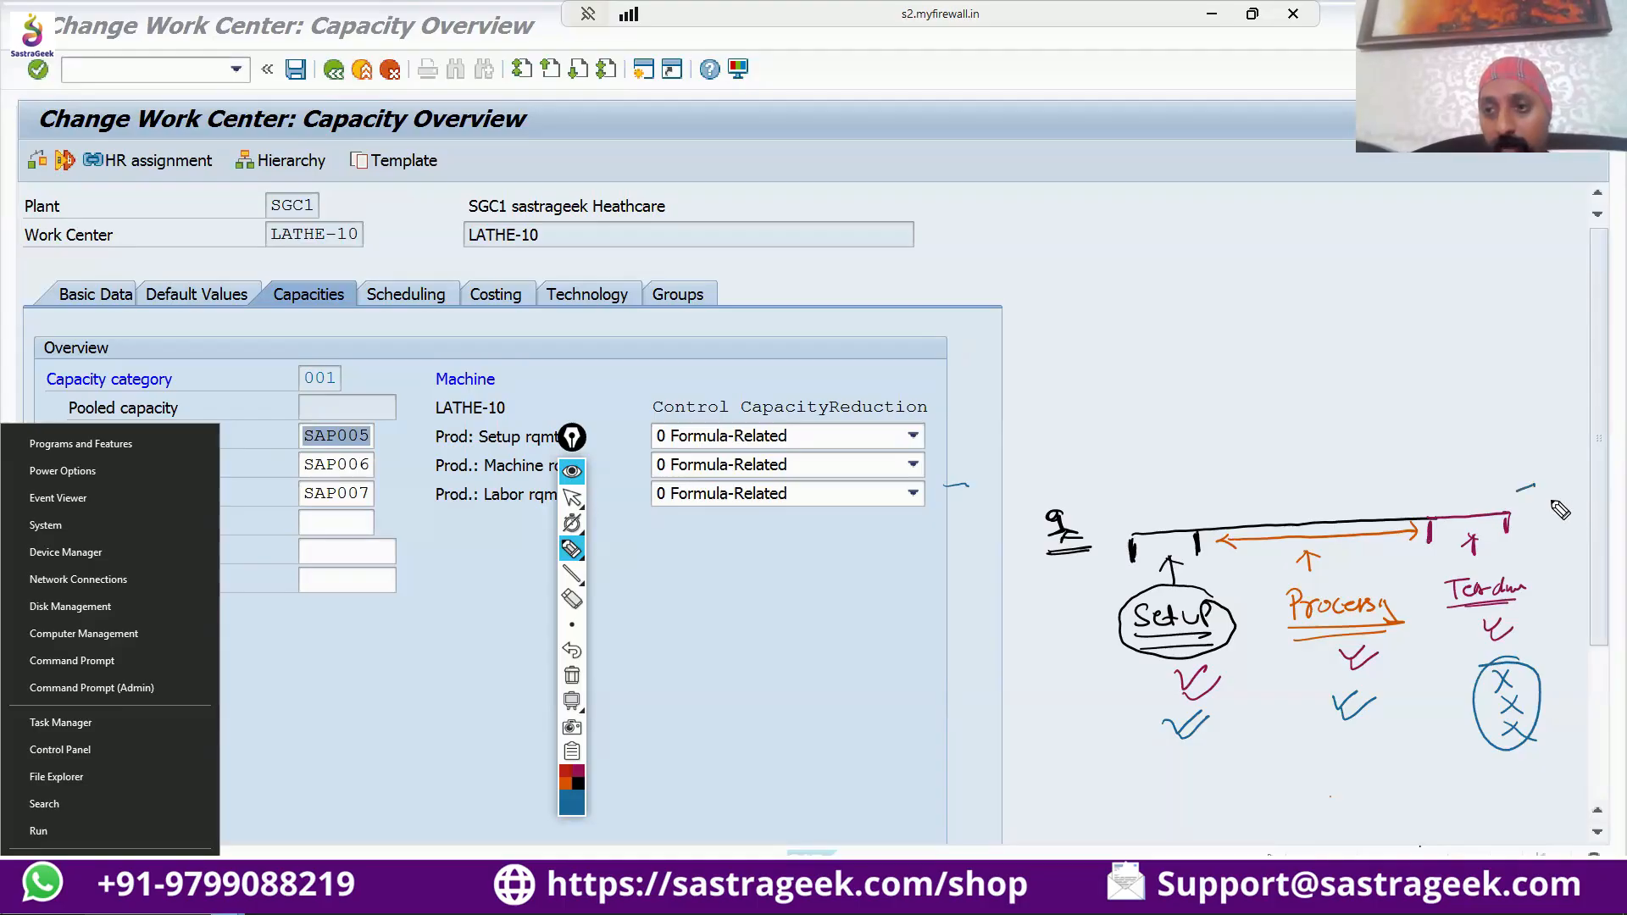
{"action": "left_click_drag", "start_coordinate": [1543, 686], "coordinate": [1570, 682]}
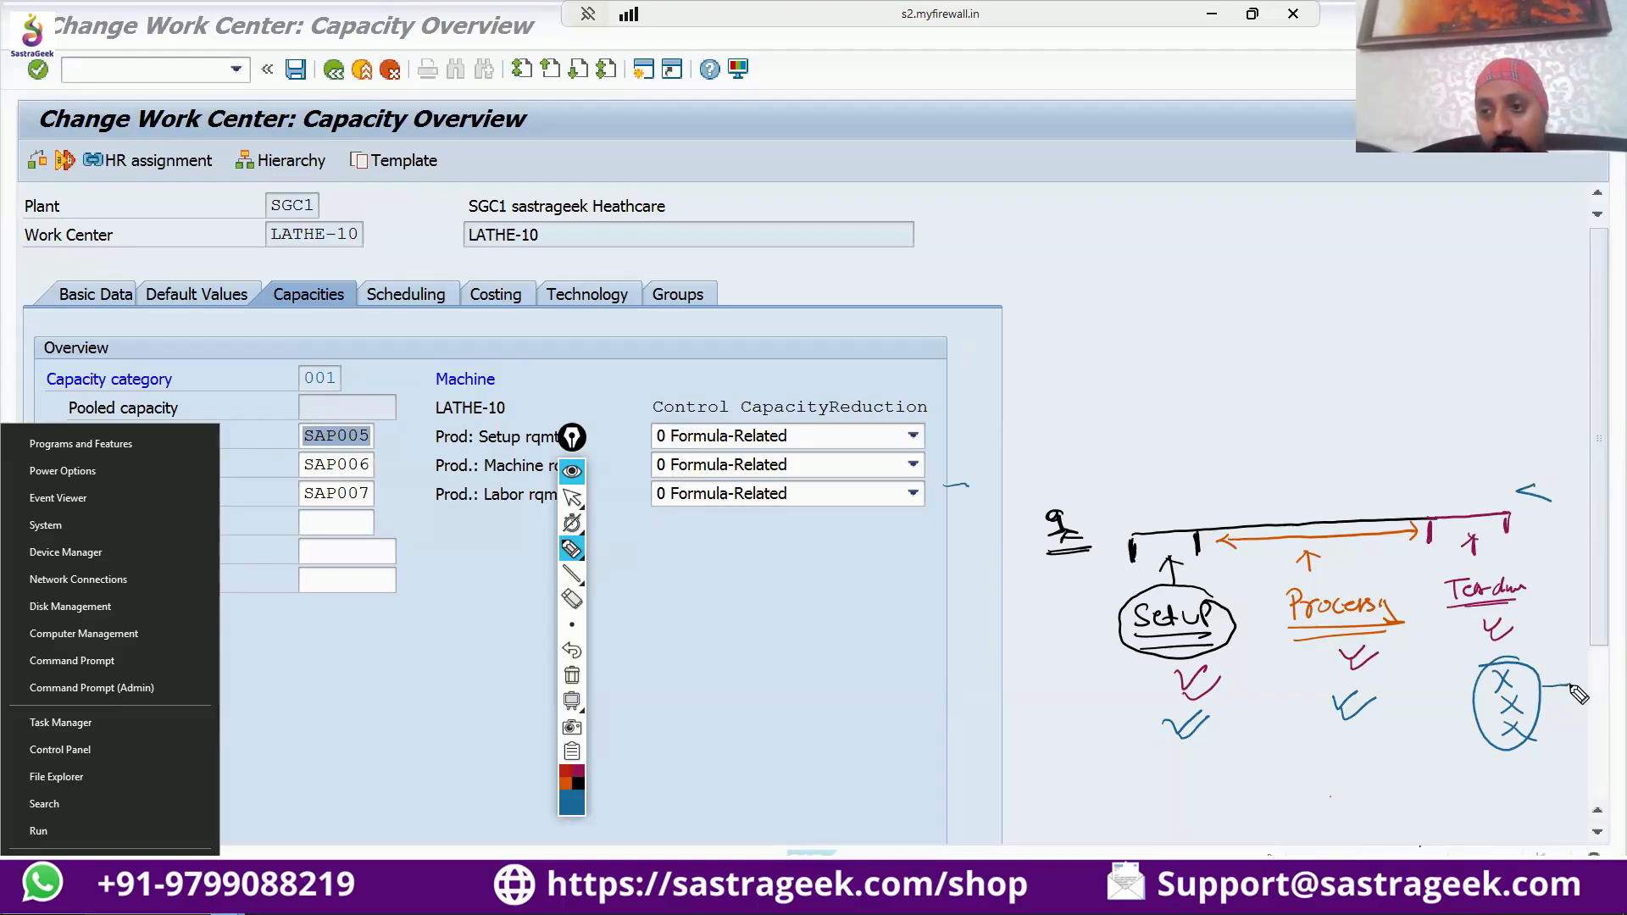
{"action": "mouse_move", "coordinate": [1524, 490]}
{"action": "left_mouse_down"}
{"action": "mouse_move", "coordinate": [1570, 489]}
{"action": "mouse_move", "coordinate": [1530, 462]}
{"action": "left_mouse_up"}
{"action": "left_click_drag", "start_coordinate": [1549, 446], "coordinate": [1581, 453]}
{"action": "left_click_drag", "start_coordinate": [1521, 463], "coordinate": [1583, 462]}
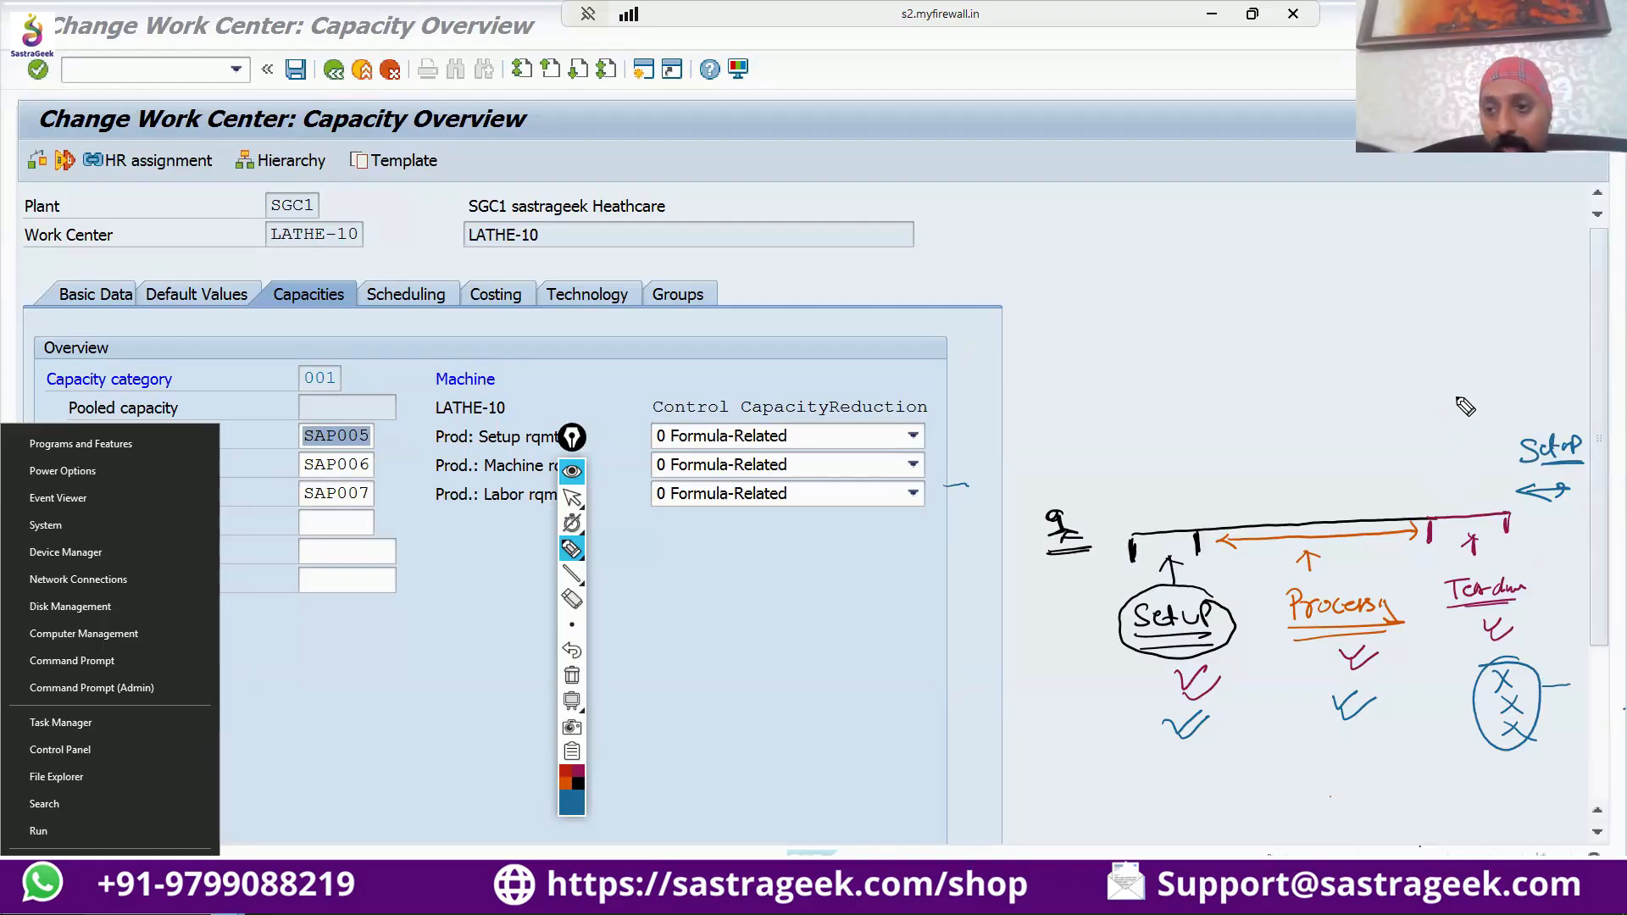
Circle the teardown section together with the new Setup label and draw an arrow leading to a circled "5 min".
{"action": "mouse_move", "coordinate": [1460, 402]}
{"action": "left_mouse_down"}
{"action": "mouse_move", "coordinate": [1423, 491]}
{"action": "mouse_move", "coordinate": [1488, 578]}
{"action": "mouse_move", "coordinate": [1576, 545]}
{"action": "mouse_move", "coordinate": [1581, 419]}
{"action": "mouse_move", "coordinate": [1491, 396]}
{"action": "mouse_move", "coordinate": [1450, 404]}
{"action": "left_mouse_up"}
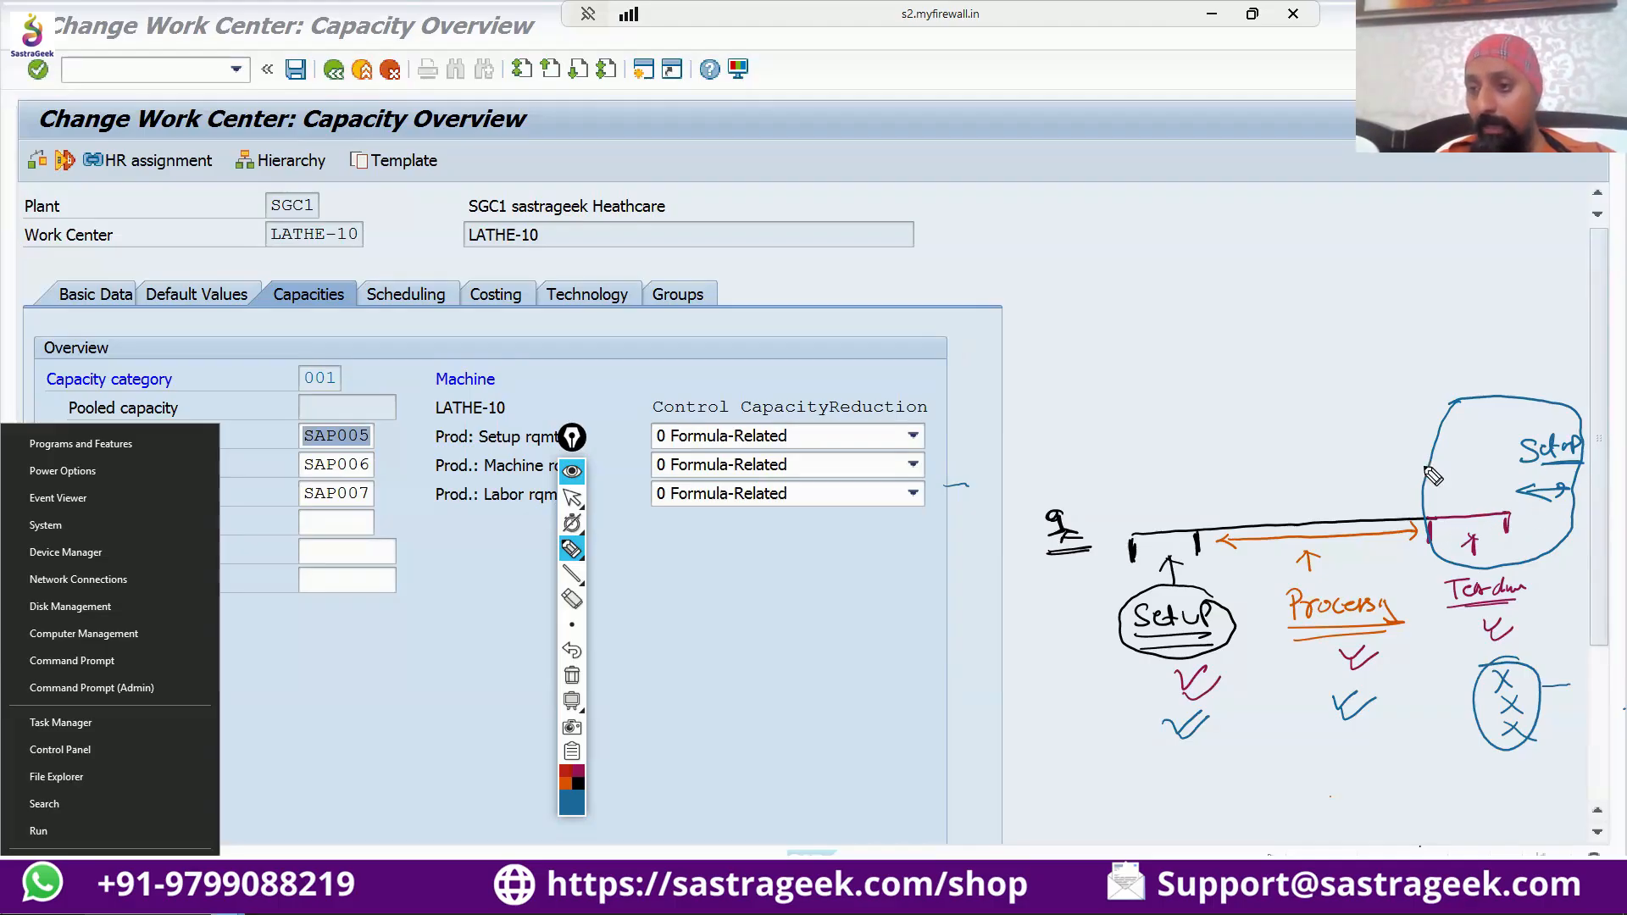
{"action": "mouse_move", "coordinate": [1451, 405]}
{"action": "left_mouse_down"}
{"action": "mouse_move", "coordinate": [1351, 397]}
{"action": "mouse_move", "coordinate": [1364, 418]}
{"action": "left_mouse_up"}
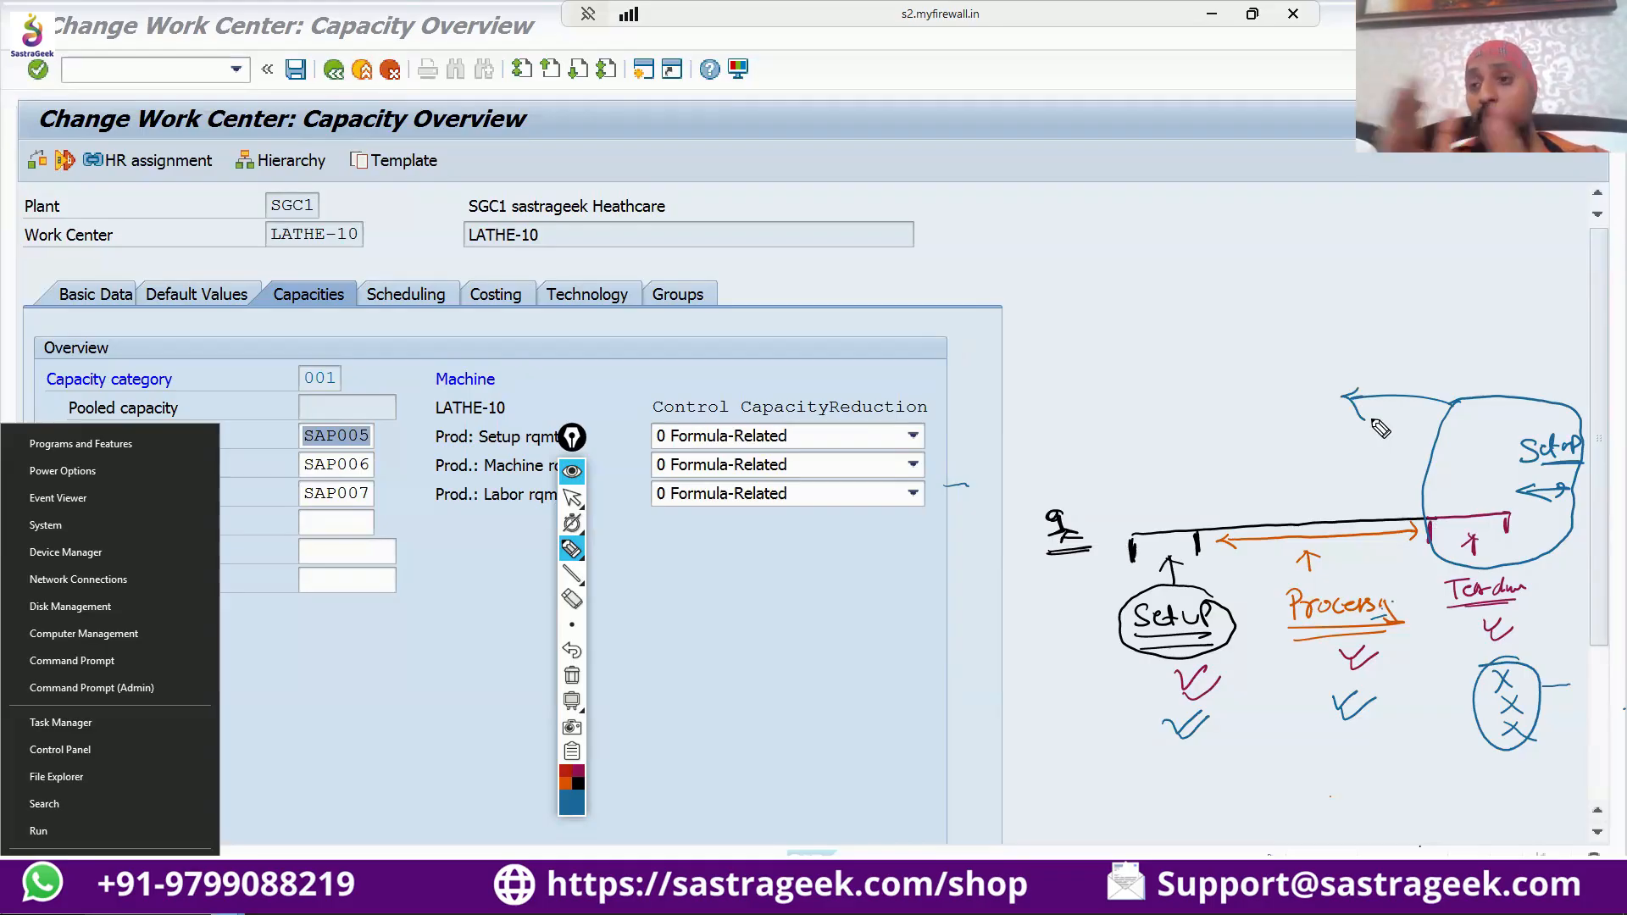
{"action": "mouse_move", "coordinate": [1212, 378]}
{"action": "left_mouse_down"}
{"action": "mouse_move", "coordinate": [1206, 396]}
{"action": "mouse_move", "coordinate": [1229, 374]}
{"action": "mouse_move", "coordinate": [1294, 407]}
{"action": "mouse_move", "coordinate": [1235, 422]}
{"action": "mouse_move", "coordinate": [1208, 361]}
{"action": "left_mouse_up"}
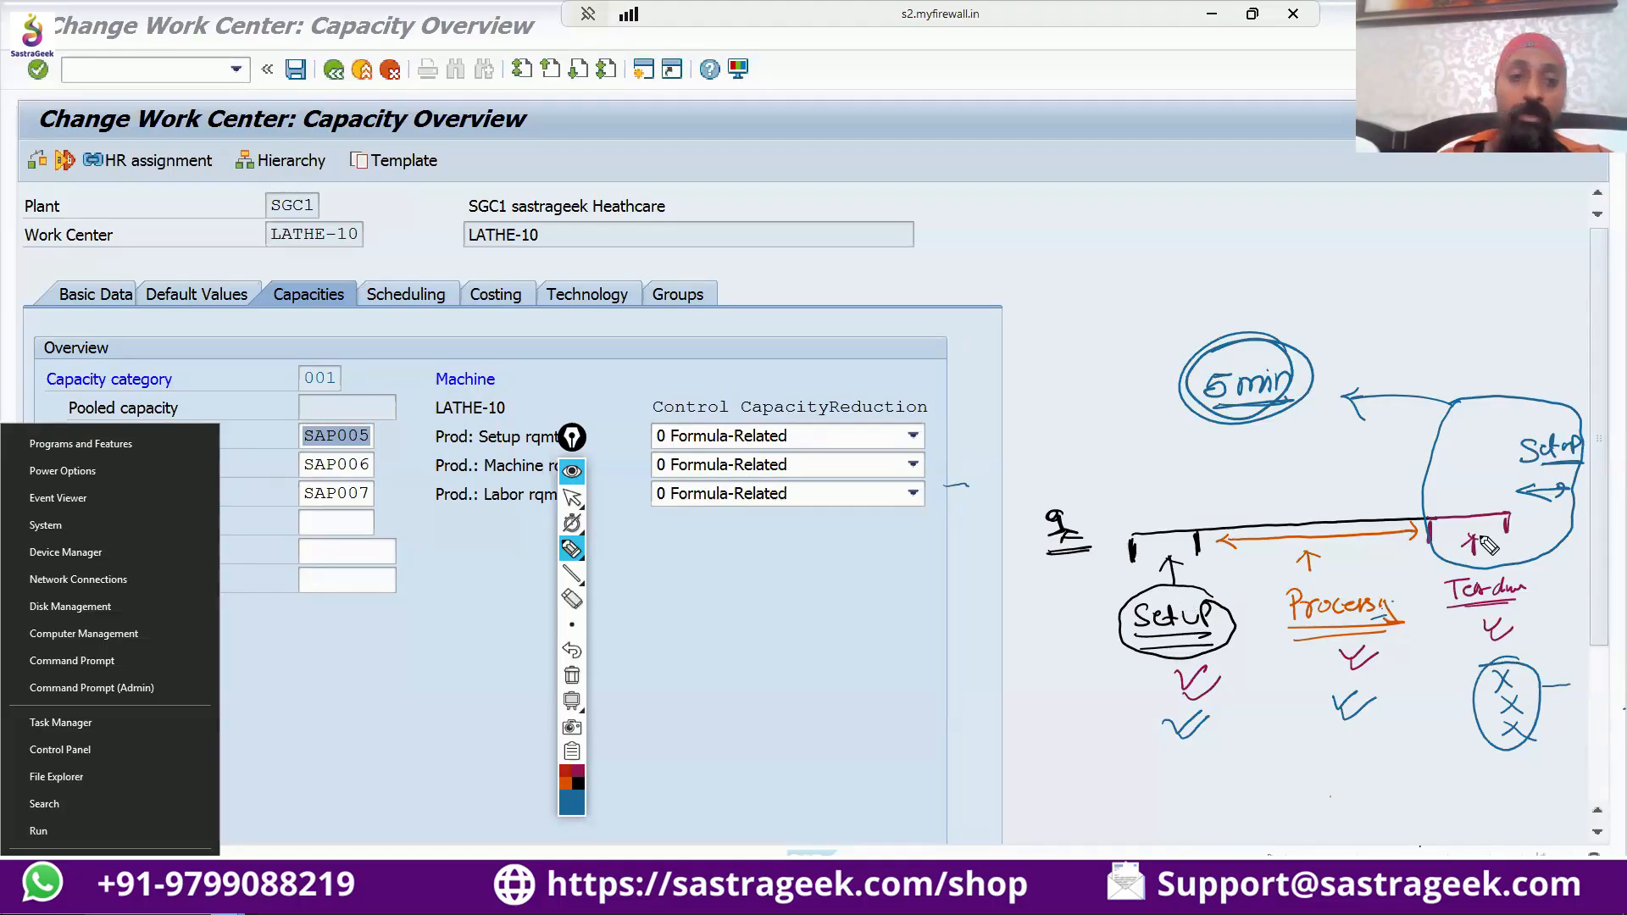
Cross out the Teardown label on the timeline and mark a blue cross beside teardown formula SAP007.
{"action": "left_click_drag", "start_coordinate": [395, 485], "coordinate": [375, 513]}
{"action": "left_click_drag", "start_coordinate": [377, 485], "coordinate": [404, 522]}
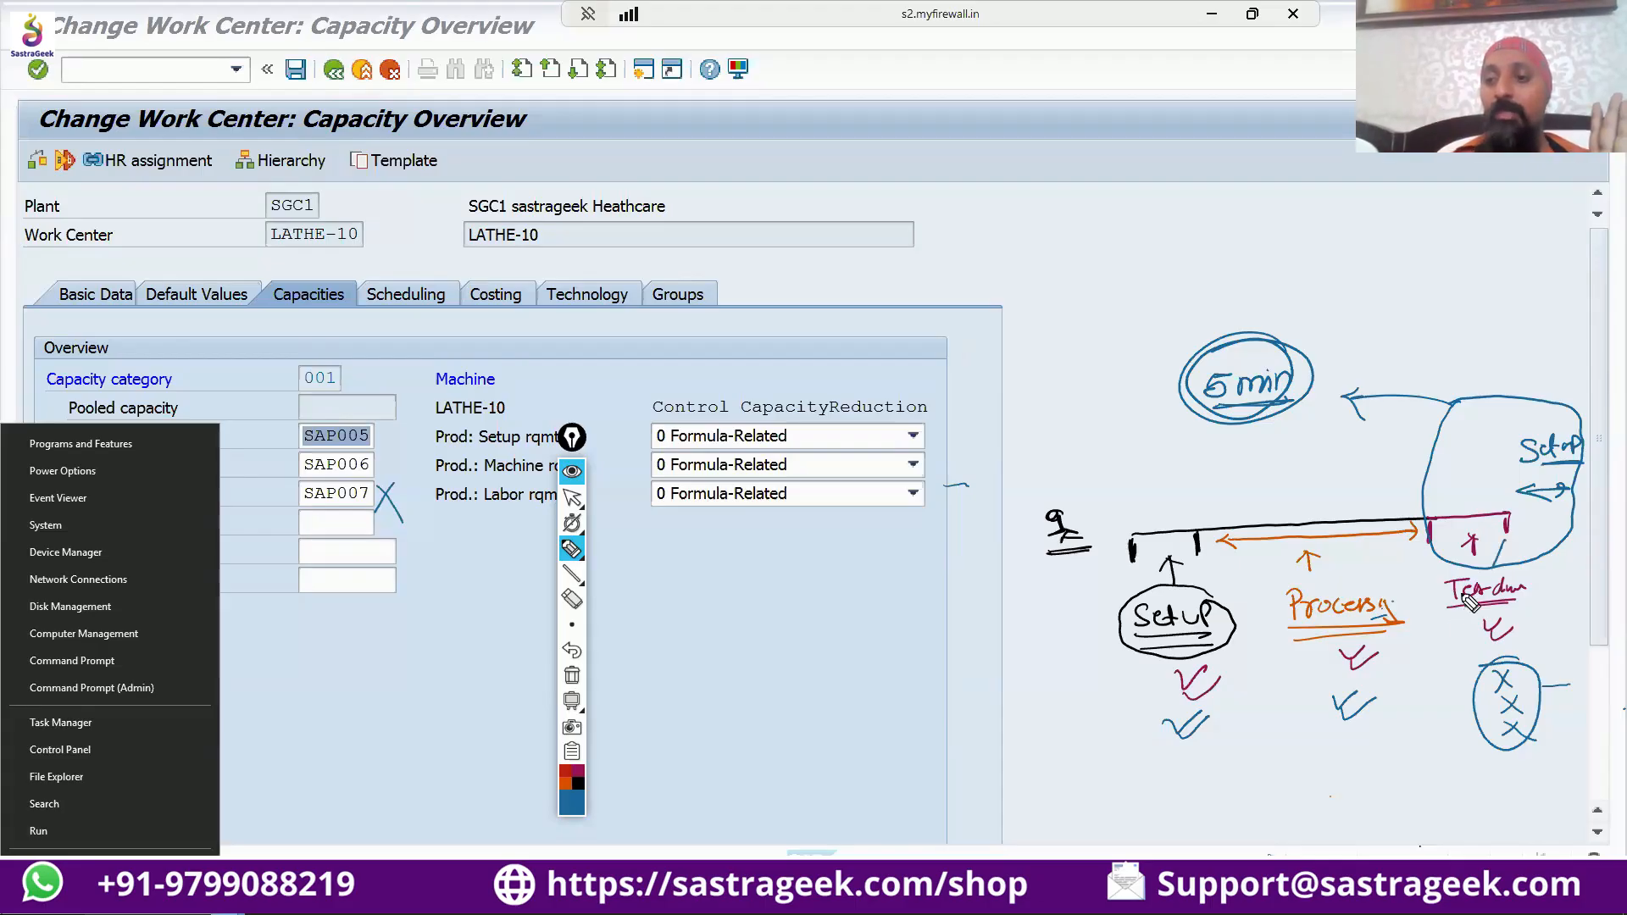
{"action": "left_click_drag", "start_coordinate": [1500, 542], "coordinate": [1449, 629]}
{"action": "left_click_drag", "start_coordinate": [1468, 543], "coordinate": [1521, 645]}
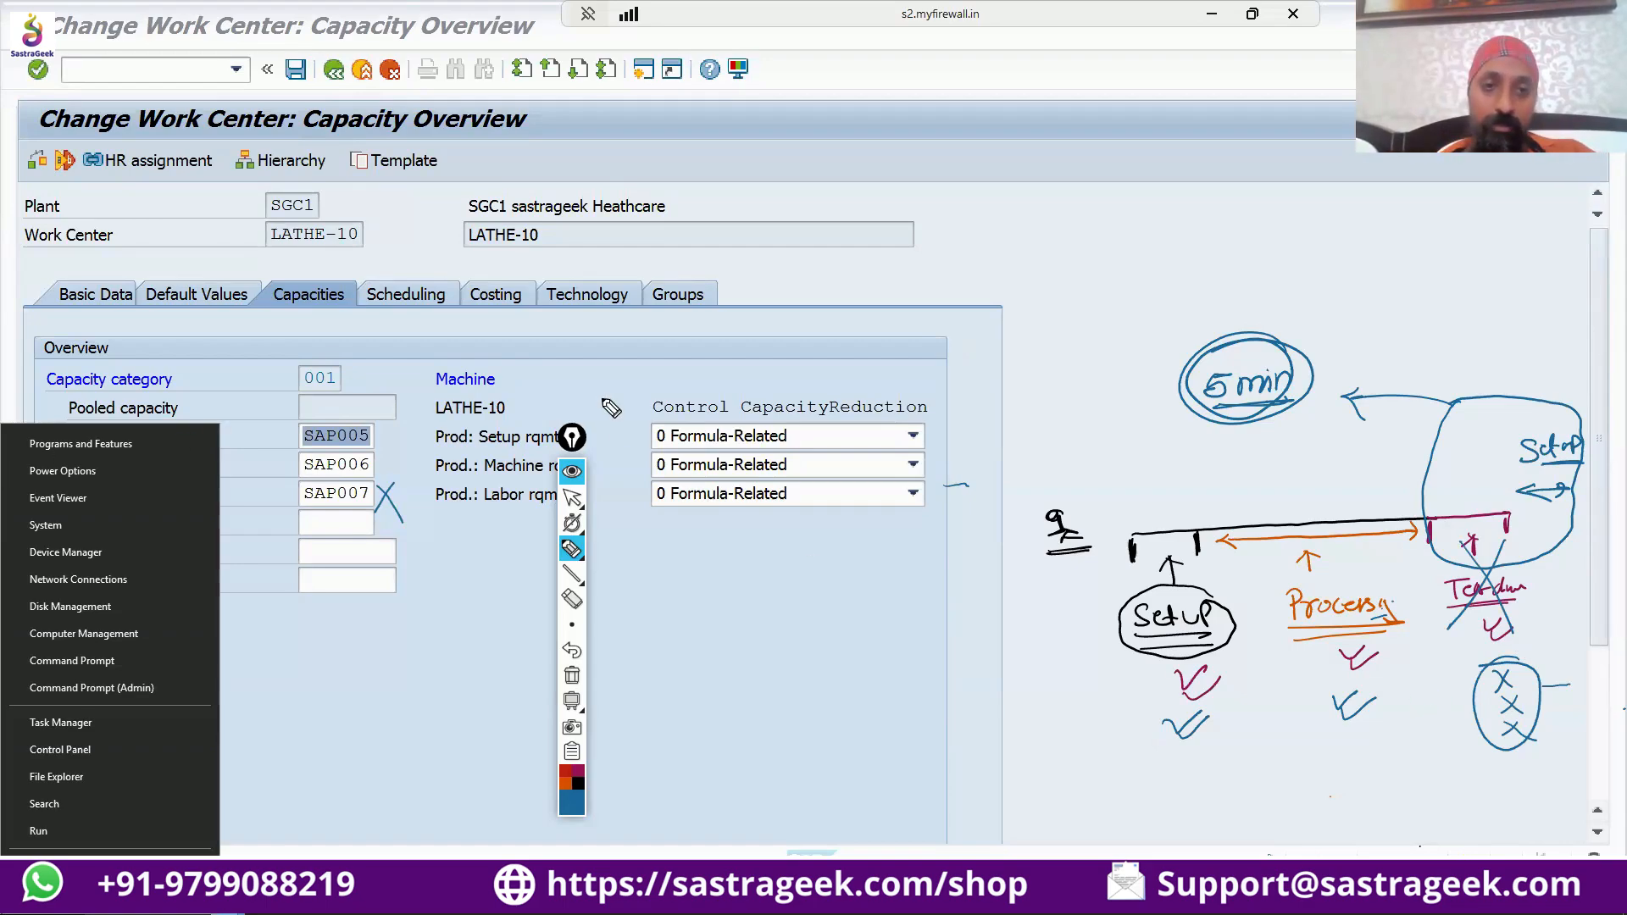
Switch from the pen to the pointer, erase all annotations and move the annotation toolbar clear of the capacity overview.
{"action": "left_click", "coordinate": [572, 497]}
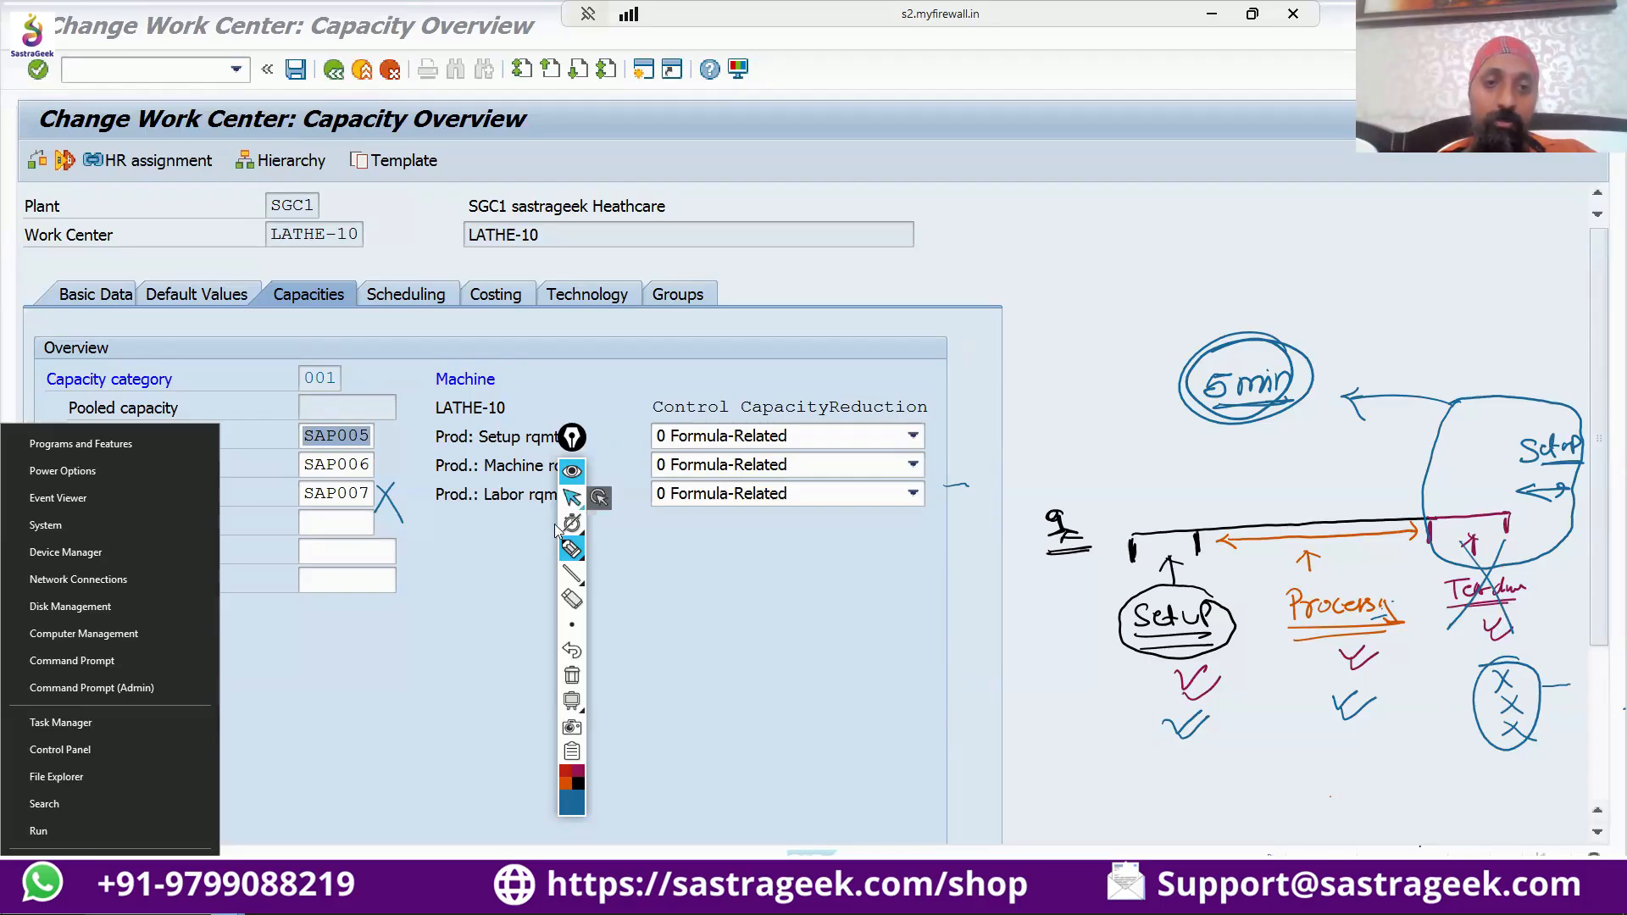
{"action": "left_click", "coordinate": [359, 729]}
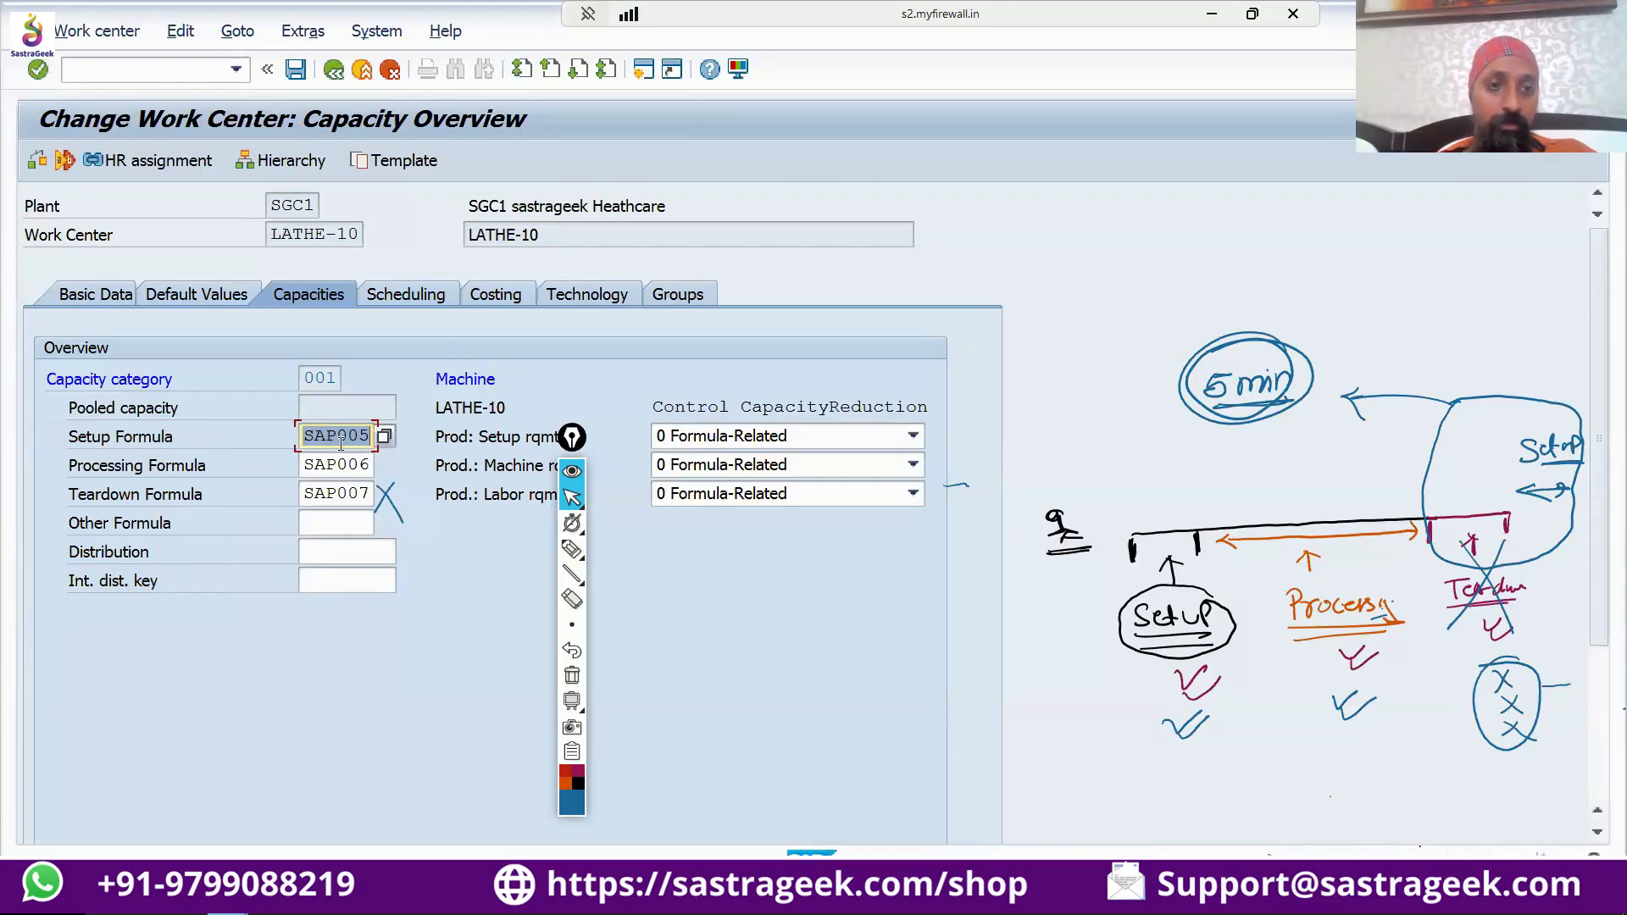
{"action": "scroll", "coordinate": [379, 542], "scroll_direction": "down", "scroll_amount": 1}
{"action": "scroll", "coordinate": [380, 542], "scroll_direction": "down", "scroll_amount": 2}
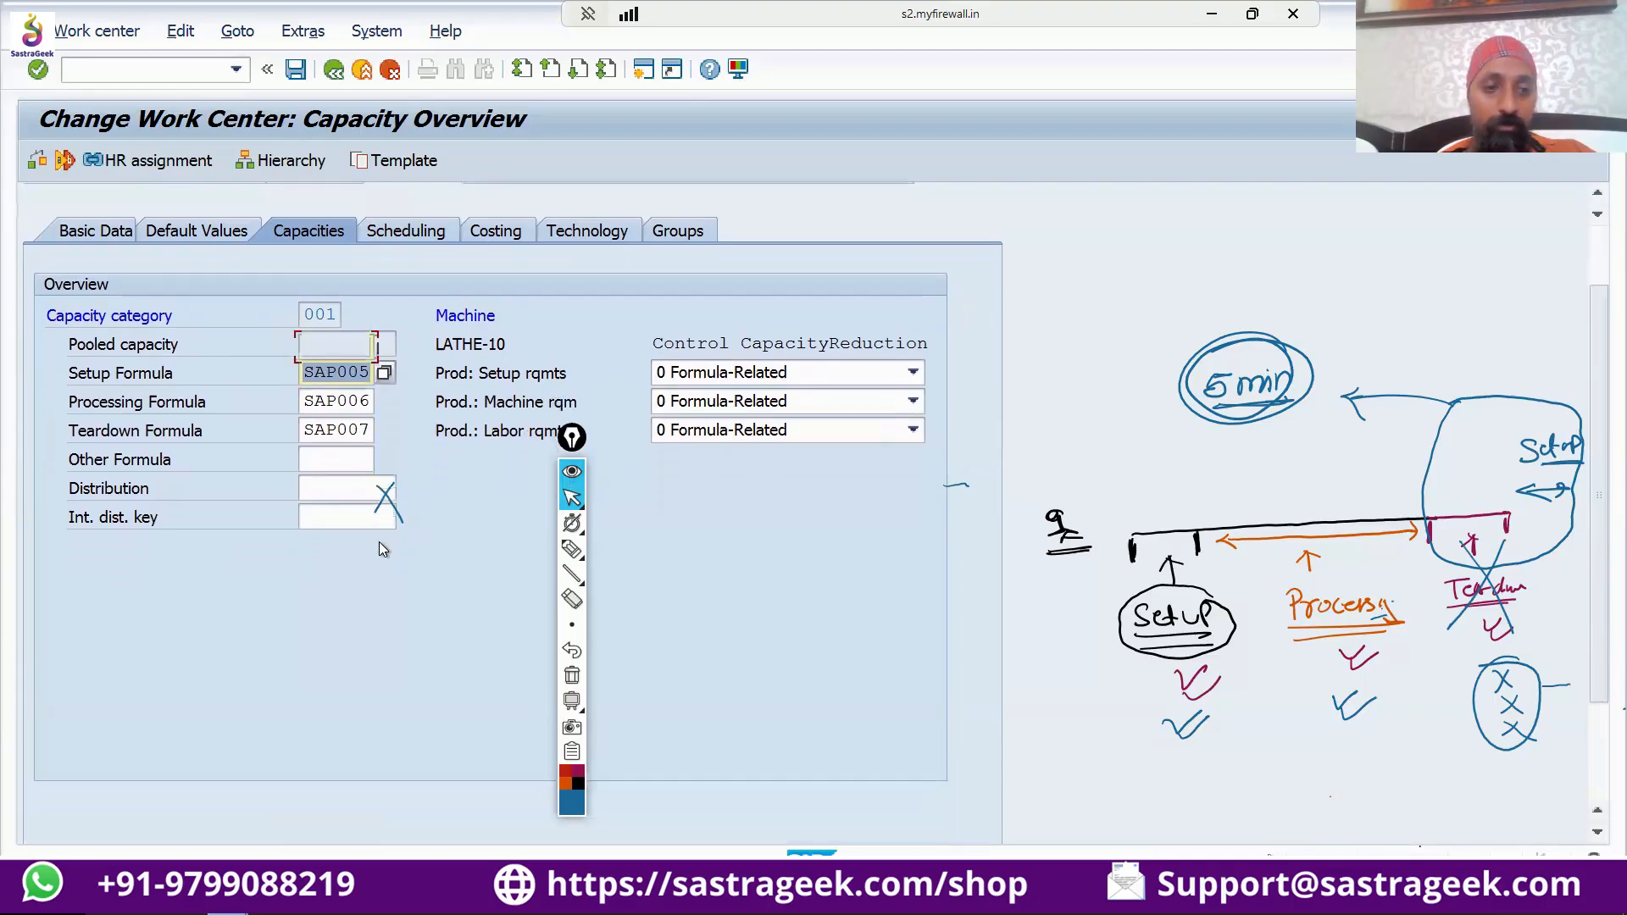
{"action": "left_click", "coordinate": [572, 675]}
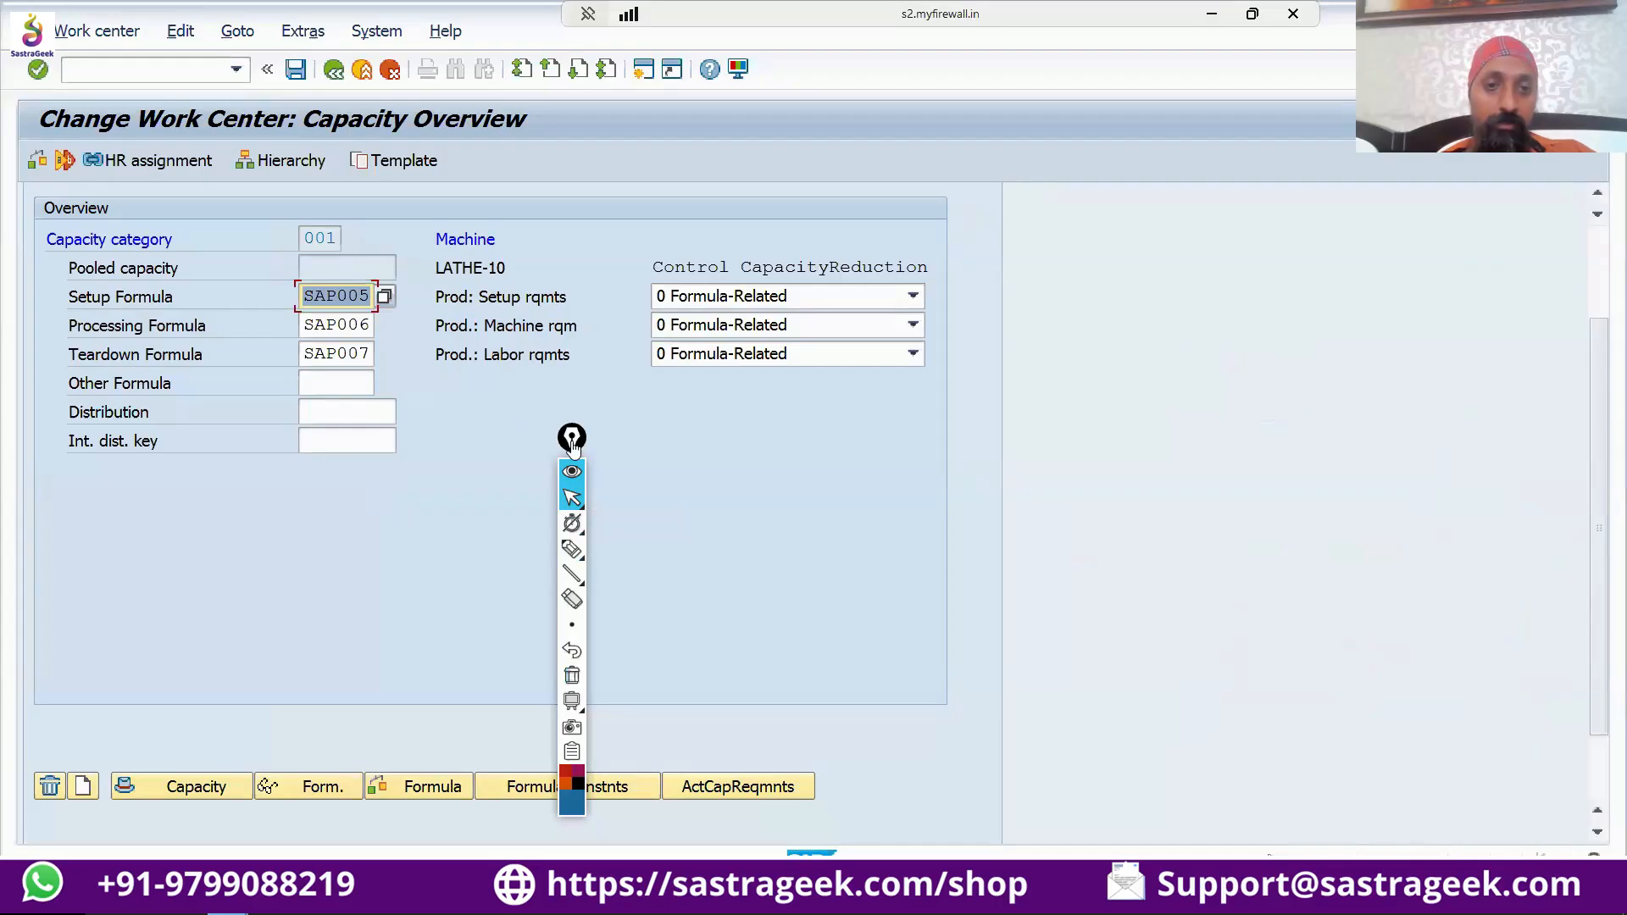
{"action": "left_click_drag", "start_coordinate": [570, 433], "coordinate": [1436, 294]}
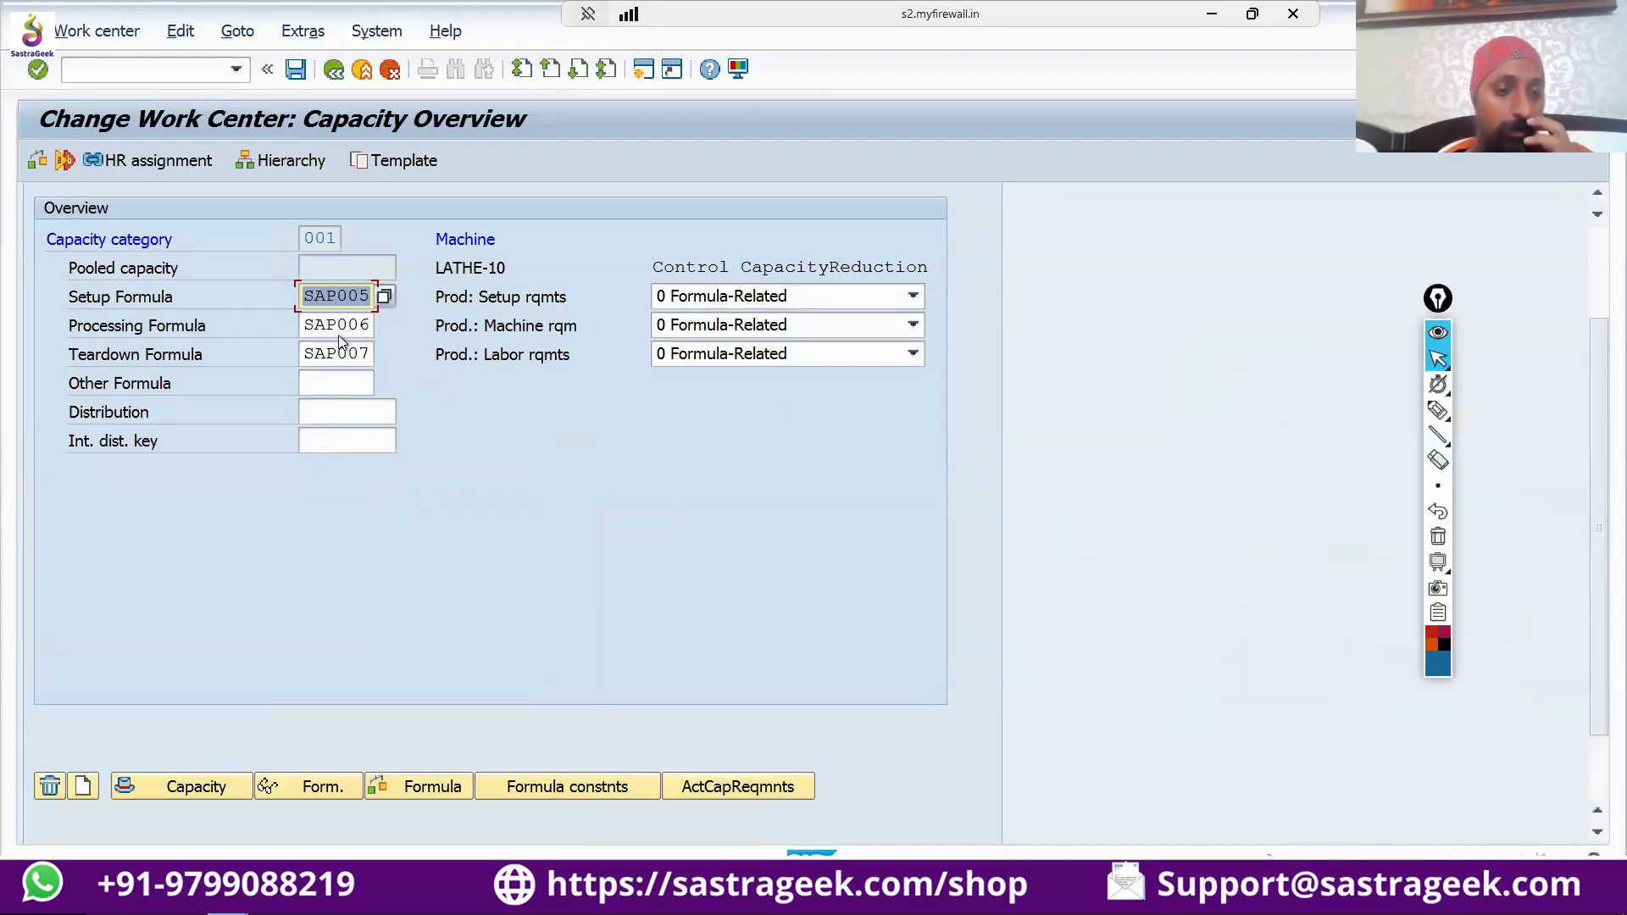
Display the definition of setup formula SAP005, highlight its operation splits term and close the display.
{"action": "left_click", "coordinate": [312, 786]}
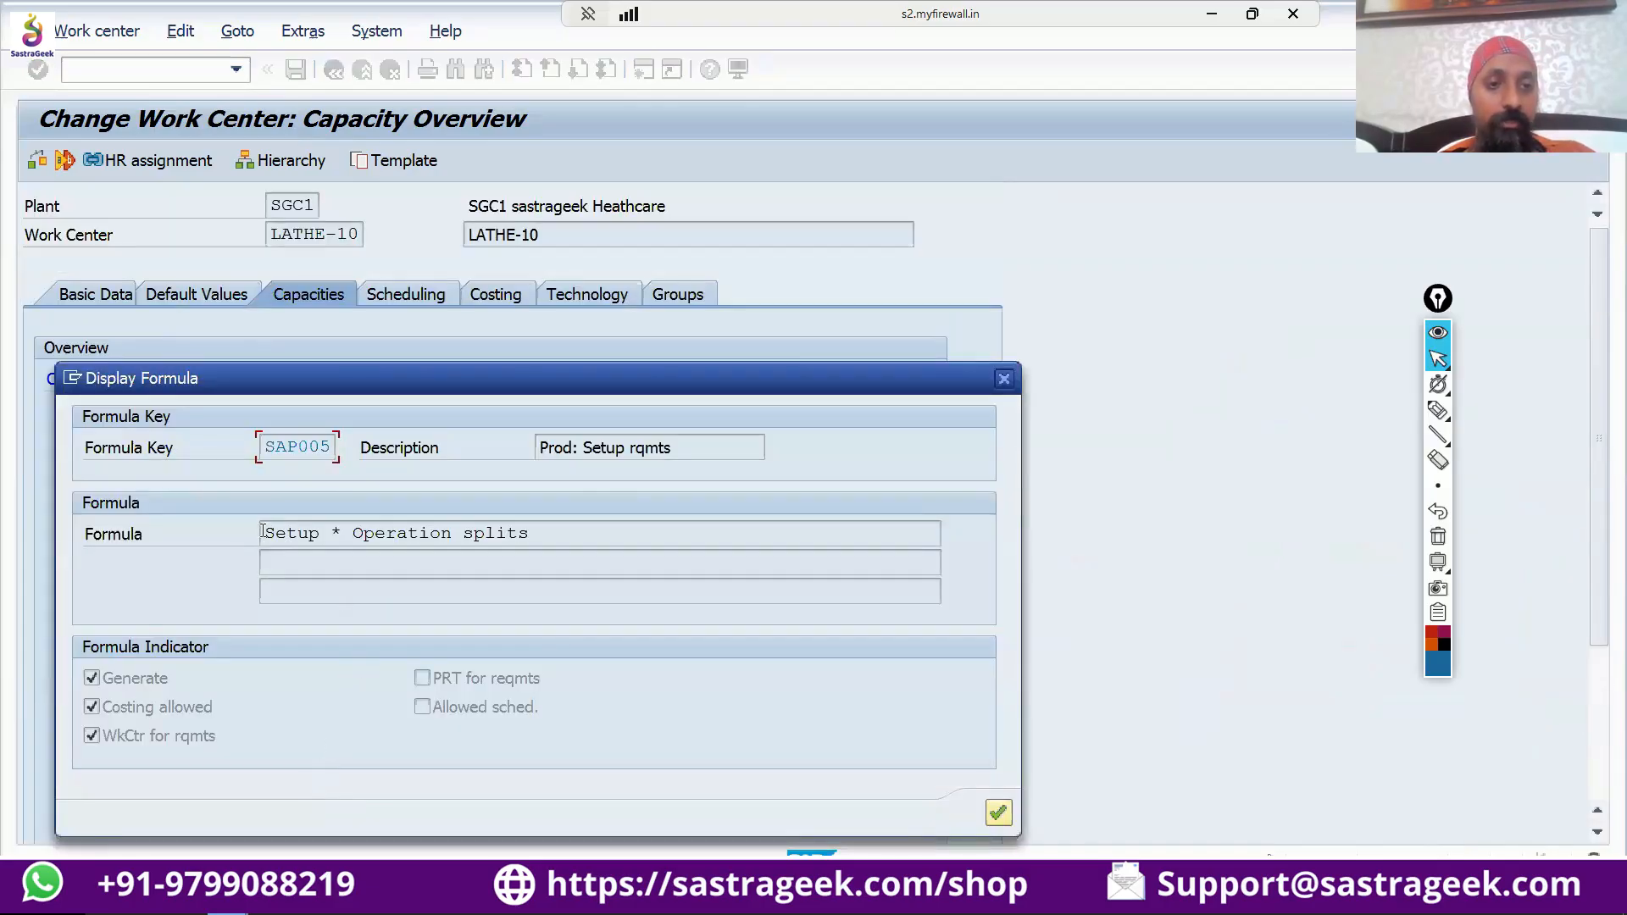
{"action": "left_click_drag", "start_coordinate": [263, 533], "coordinate": [568, 509]}
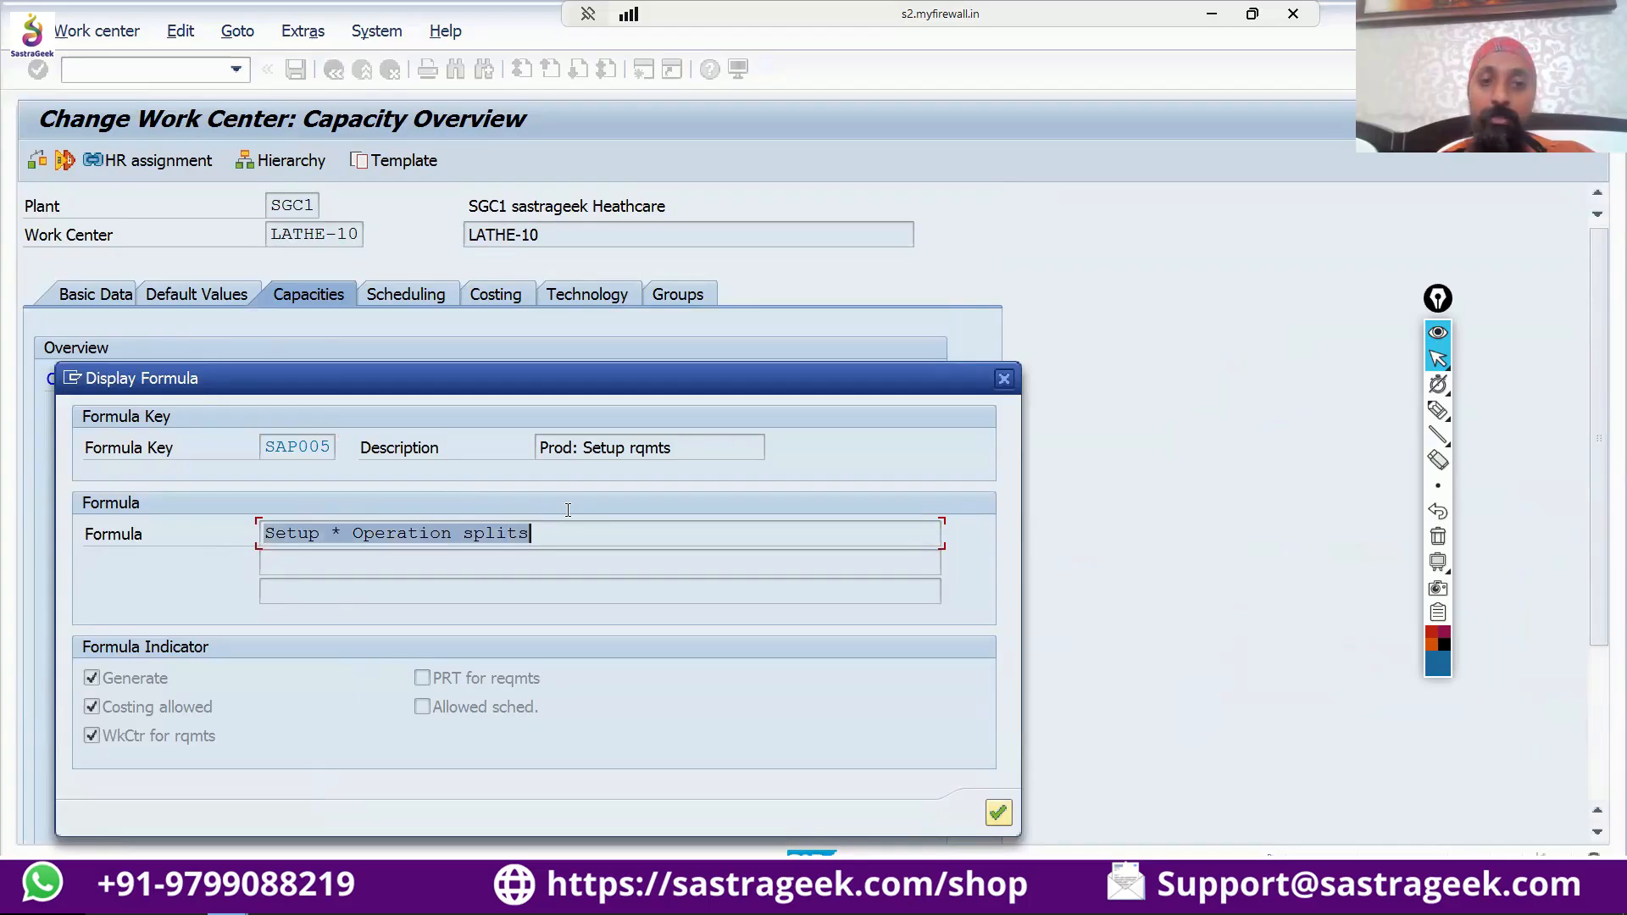
{"action": "left_click", "coordinate": [405, 553]}
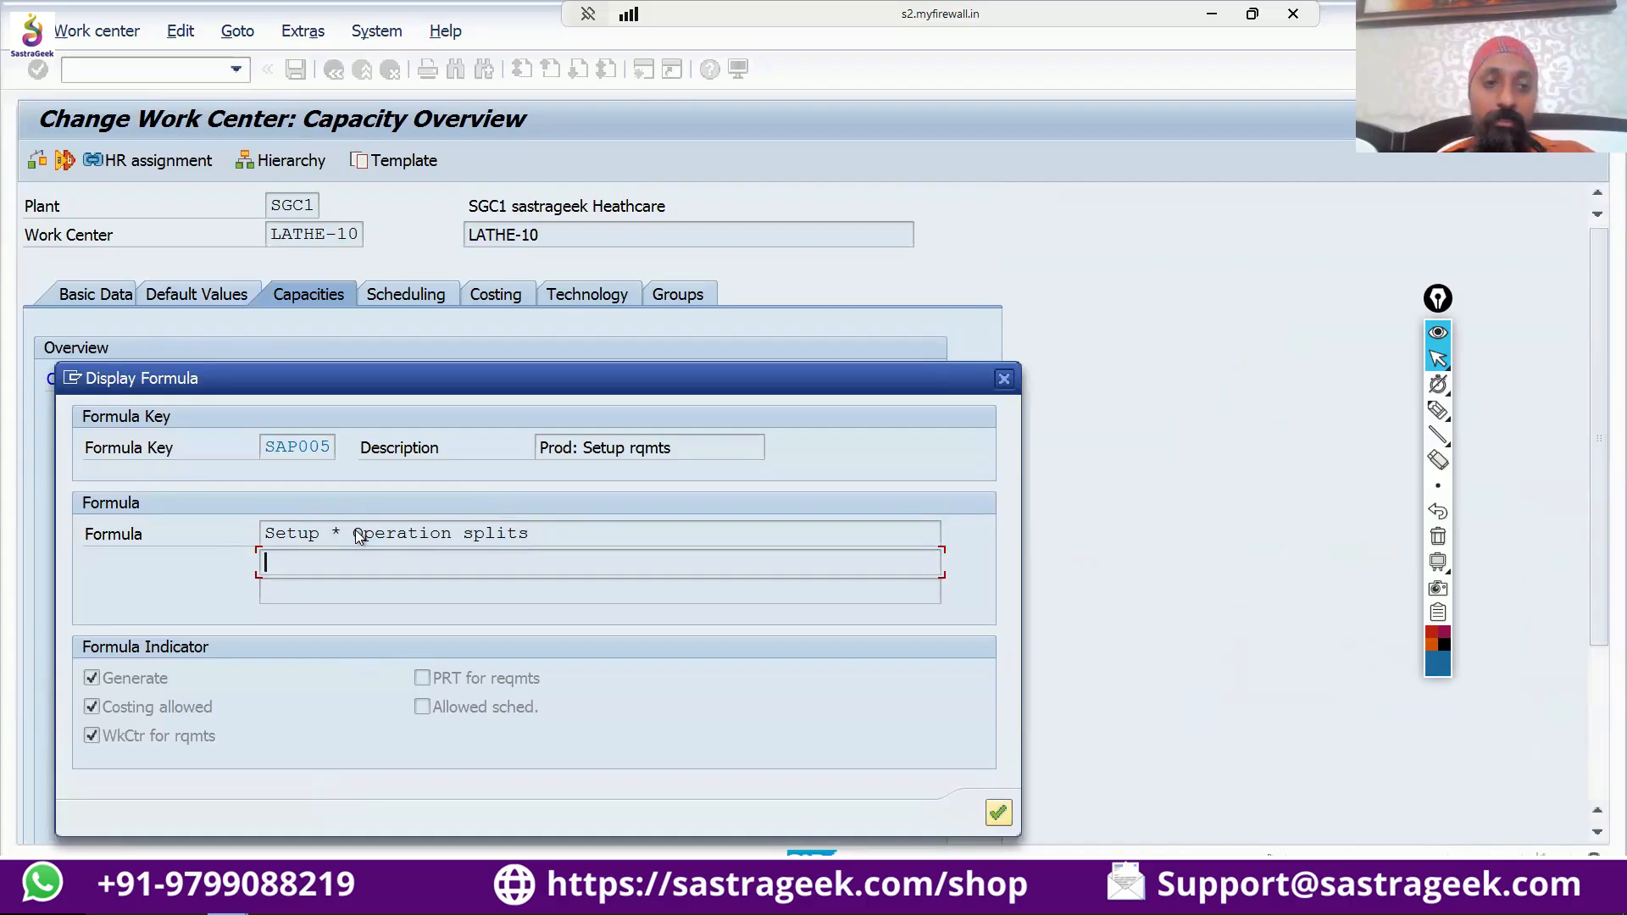
{"action": "left_click_drag", "start_coordinate": [353, 532], "coordinate": [549, 532]}
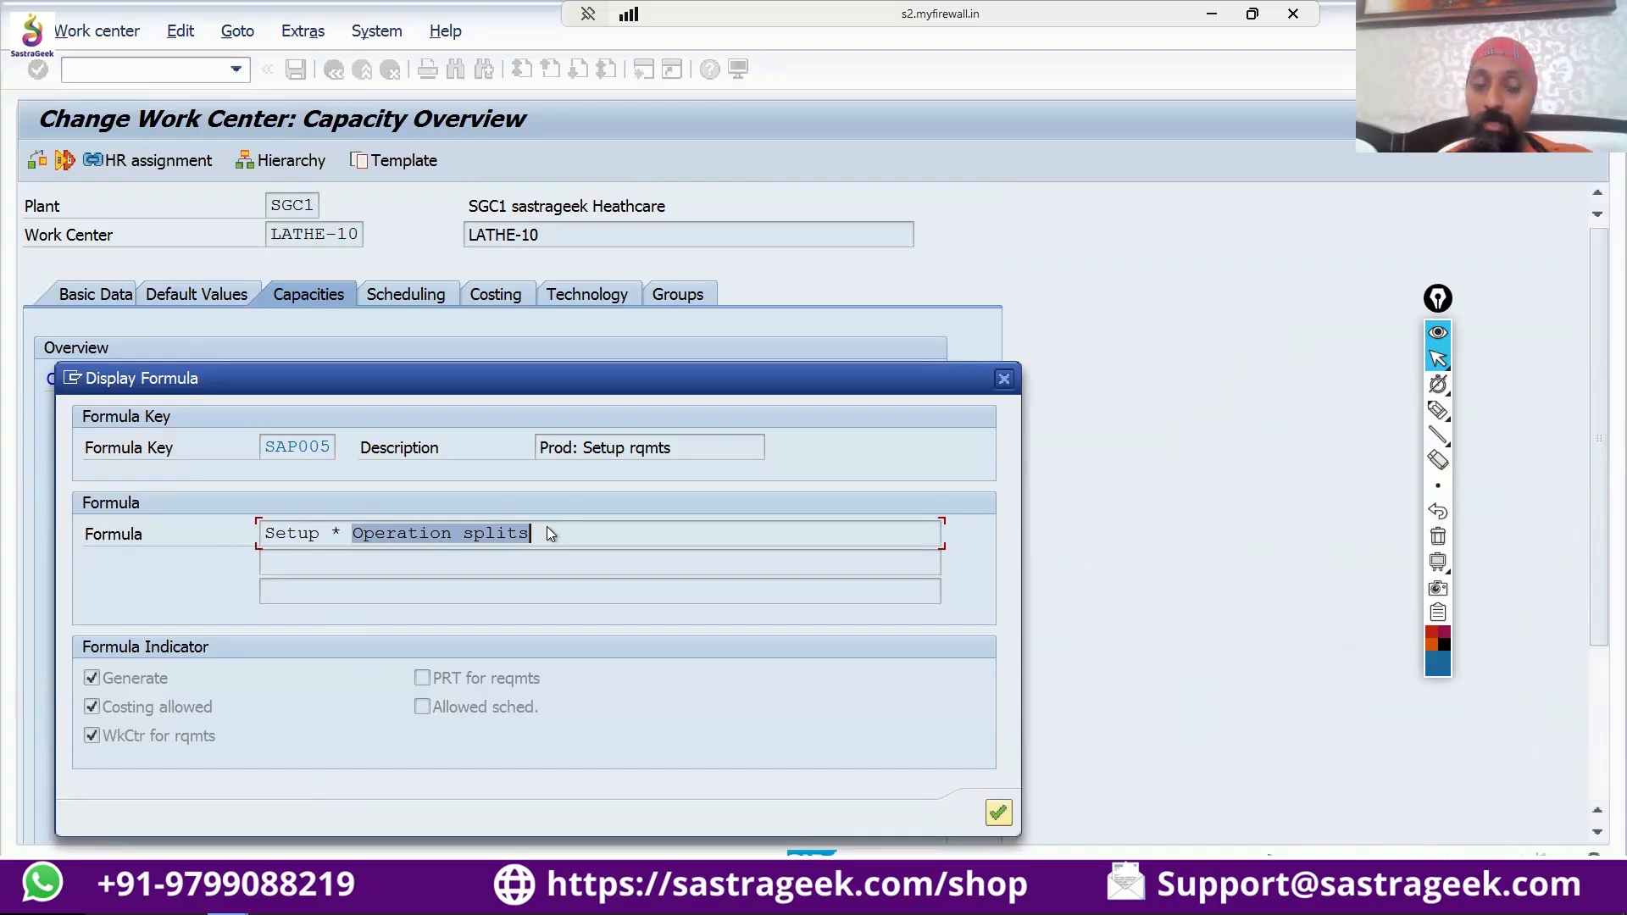
{"action": "left_click_drag", "start_coordinate": [314, 531], "coordinate": [603, 506]}
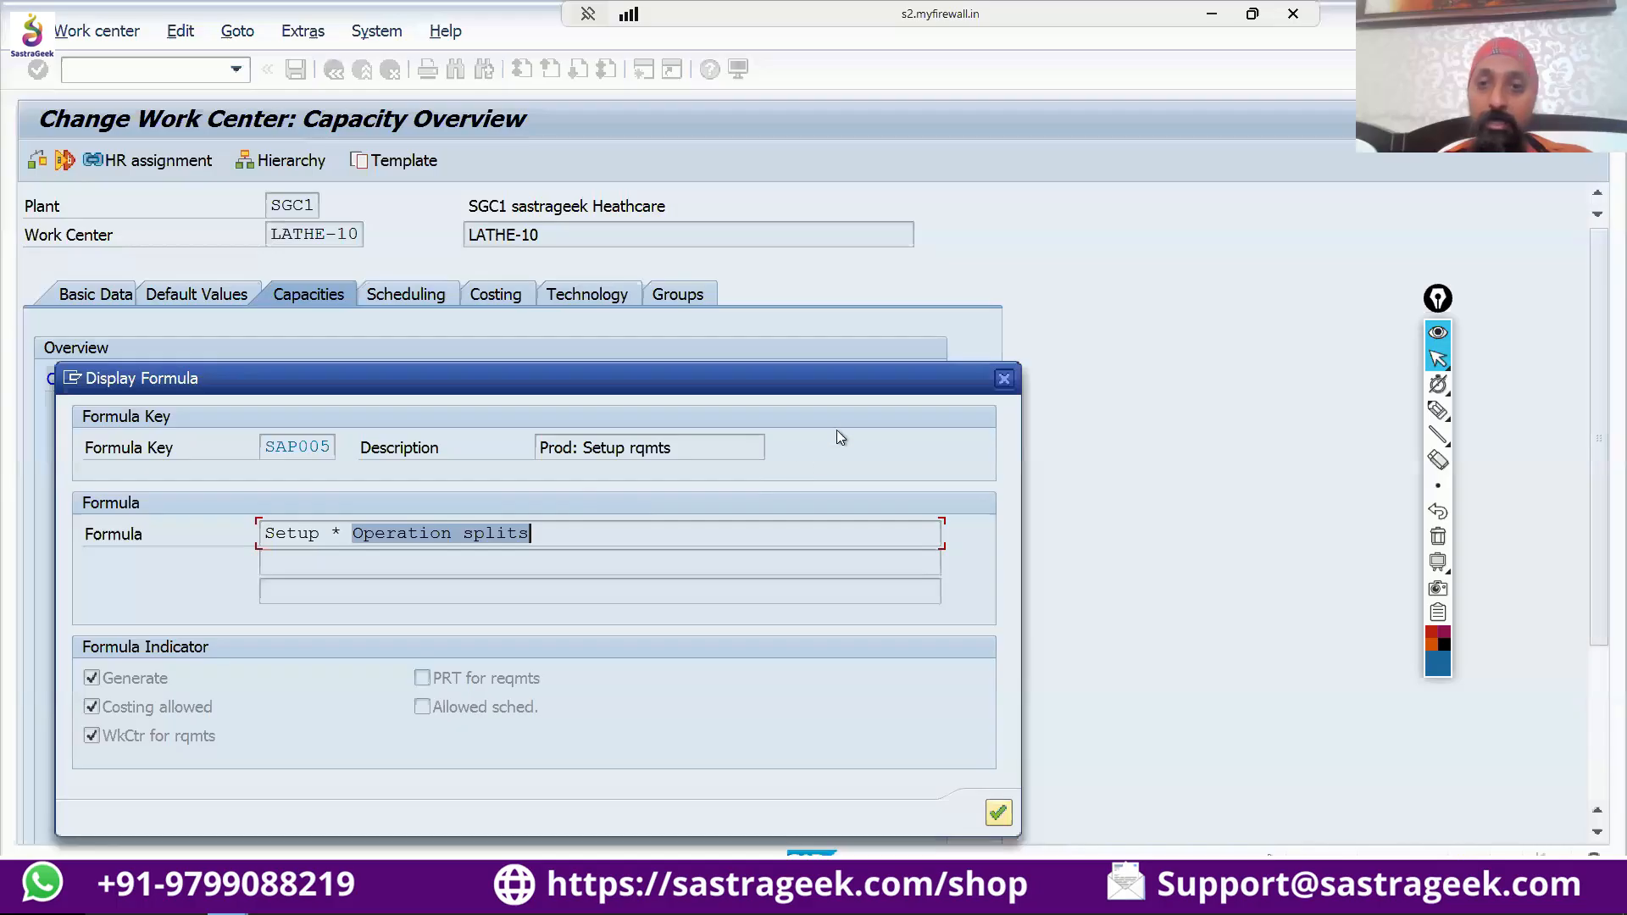
{"action": "left_click", "coordinate": [1006, 381]}
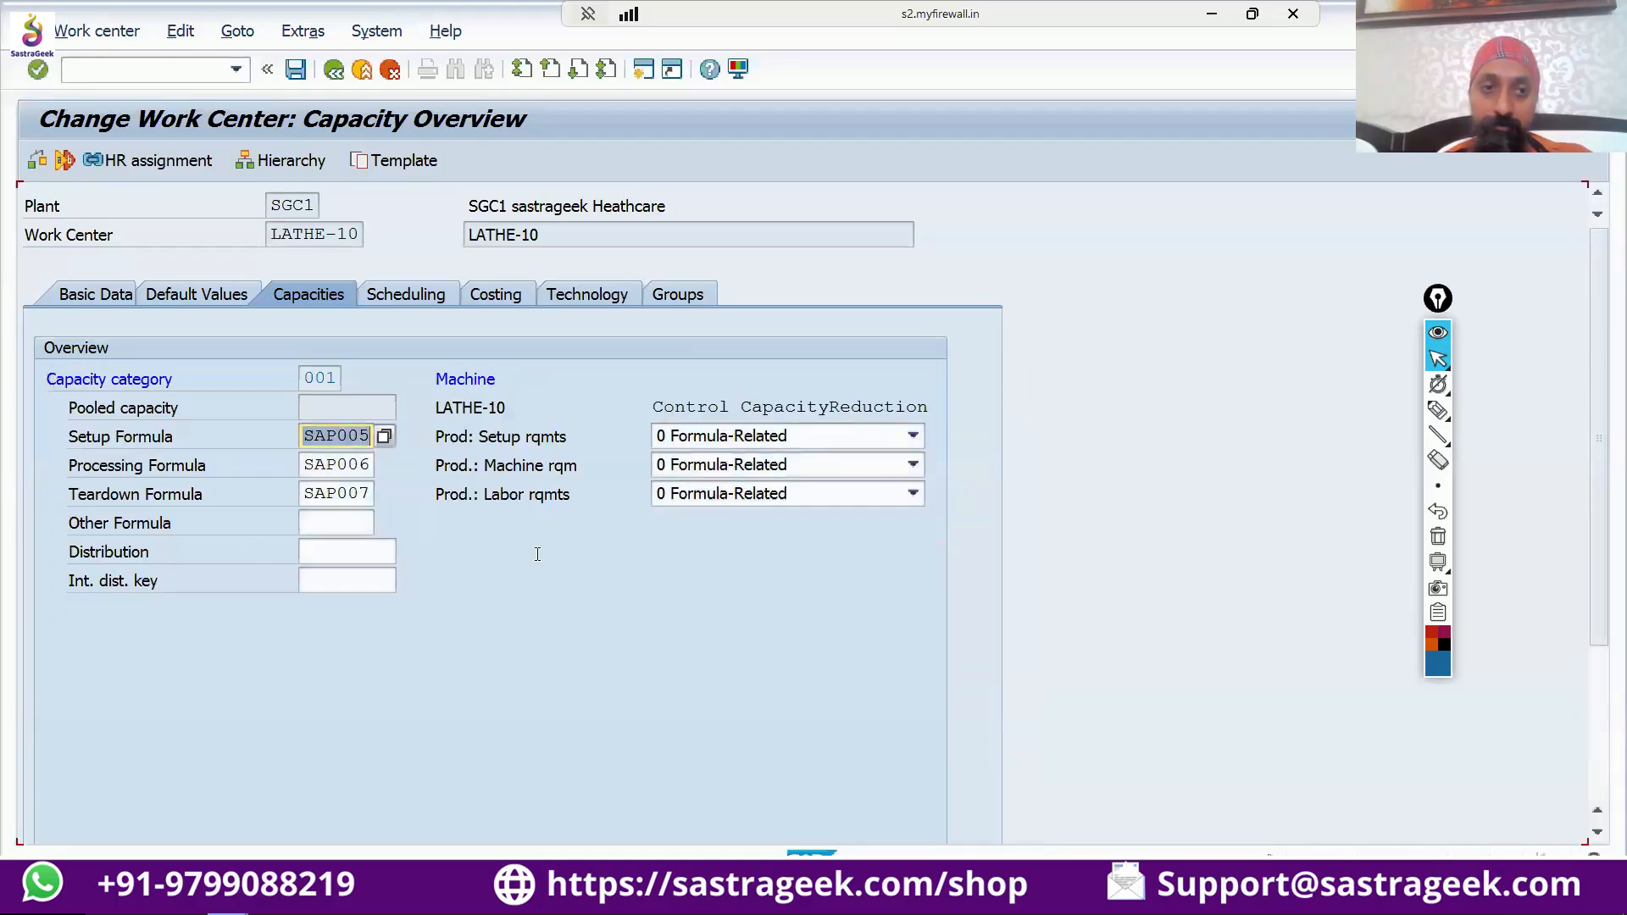
Display the definition of processing formula SAP006 to examine how machine requirements are calculated, and close it.
{"action": "left_click", "coordinate": [348, 464]}
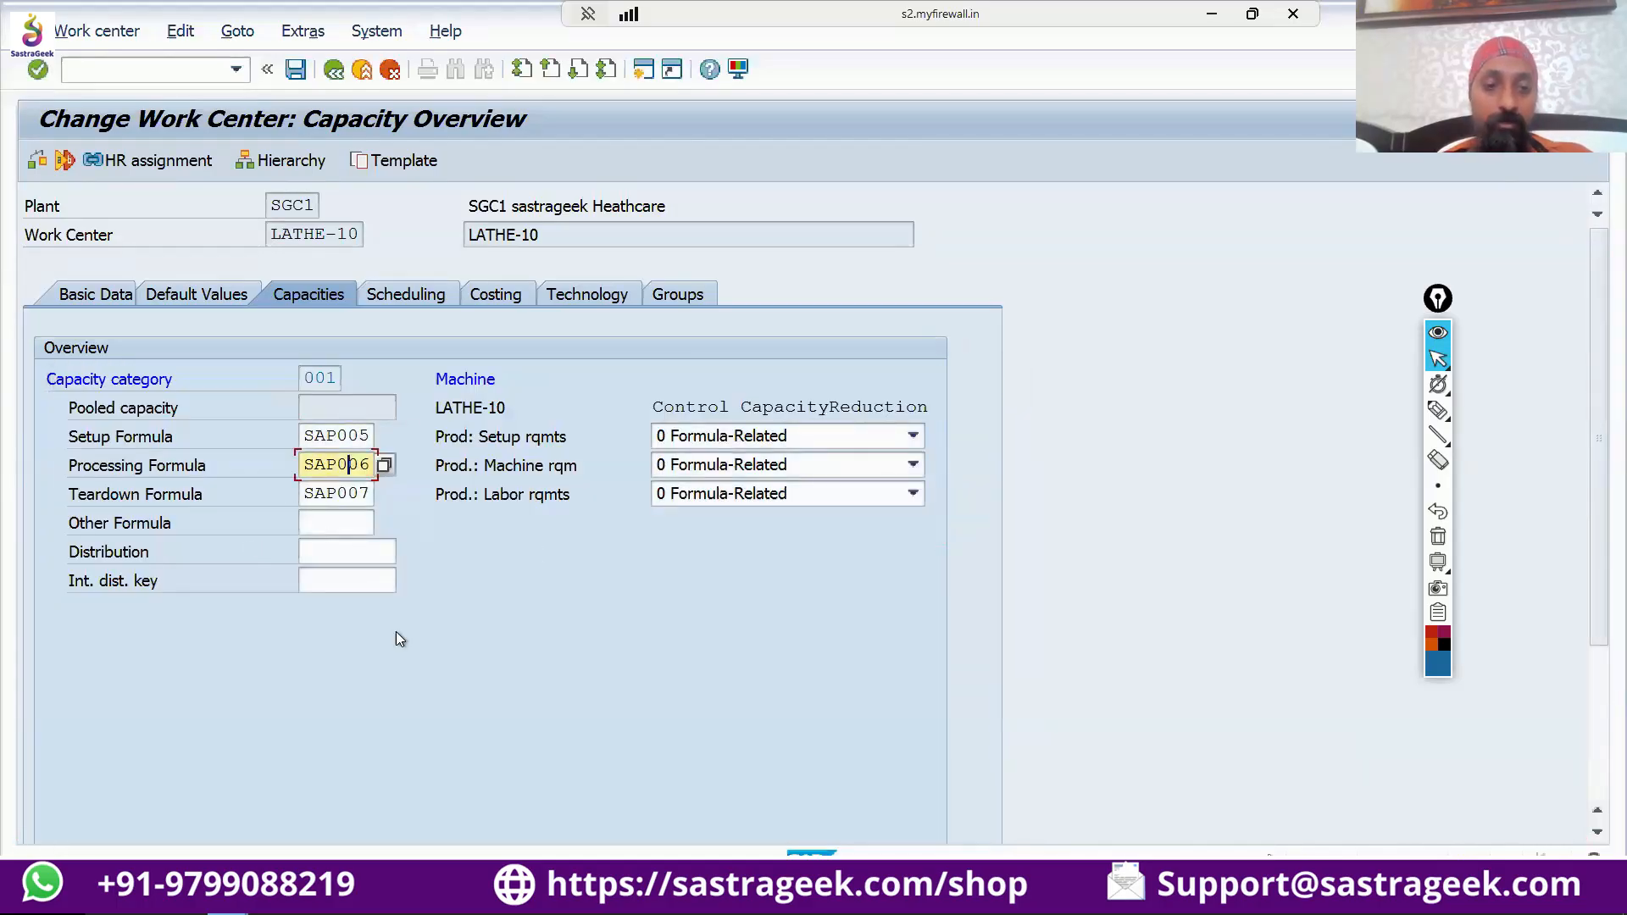
{"action": "scroll", "coordinate": [395, 632], "scroll_direction": "down", "scroll_amount": 3}
{"action": "scroll", "coordinate": [395, 632], "scroll_direction": "down", "scroll_amount": 1}
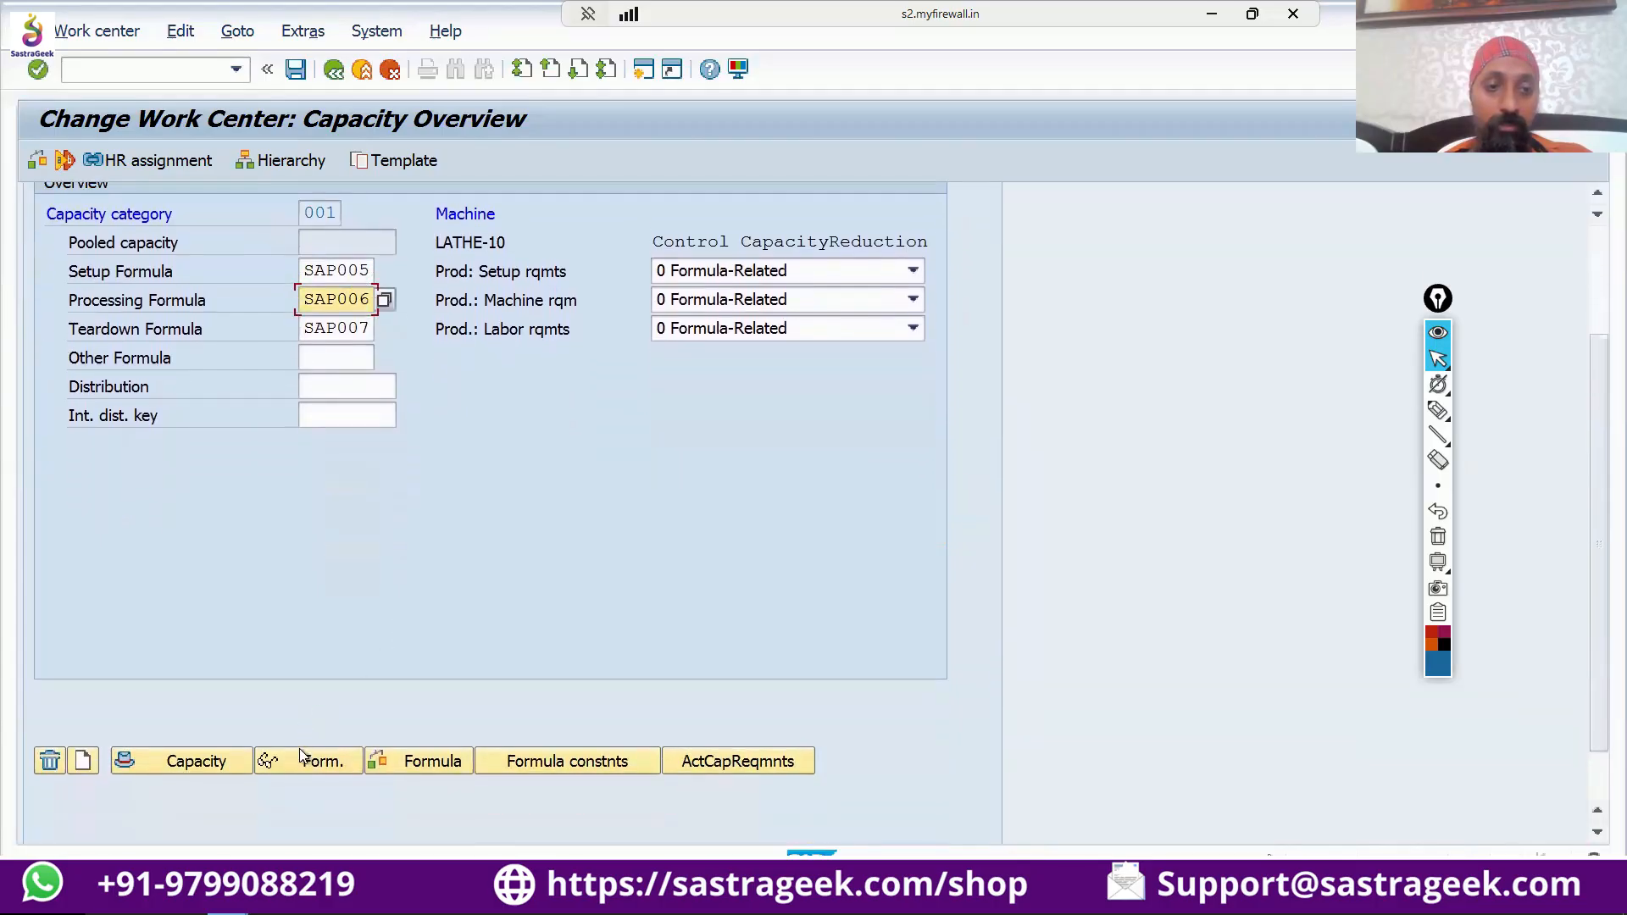
{"action": "left_click", "coordinate": [299, 756]}
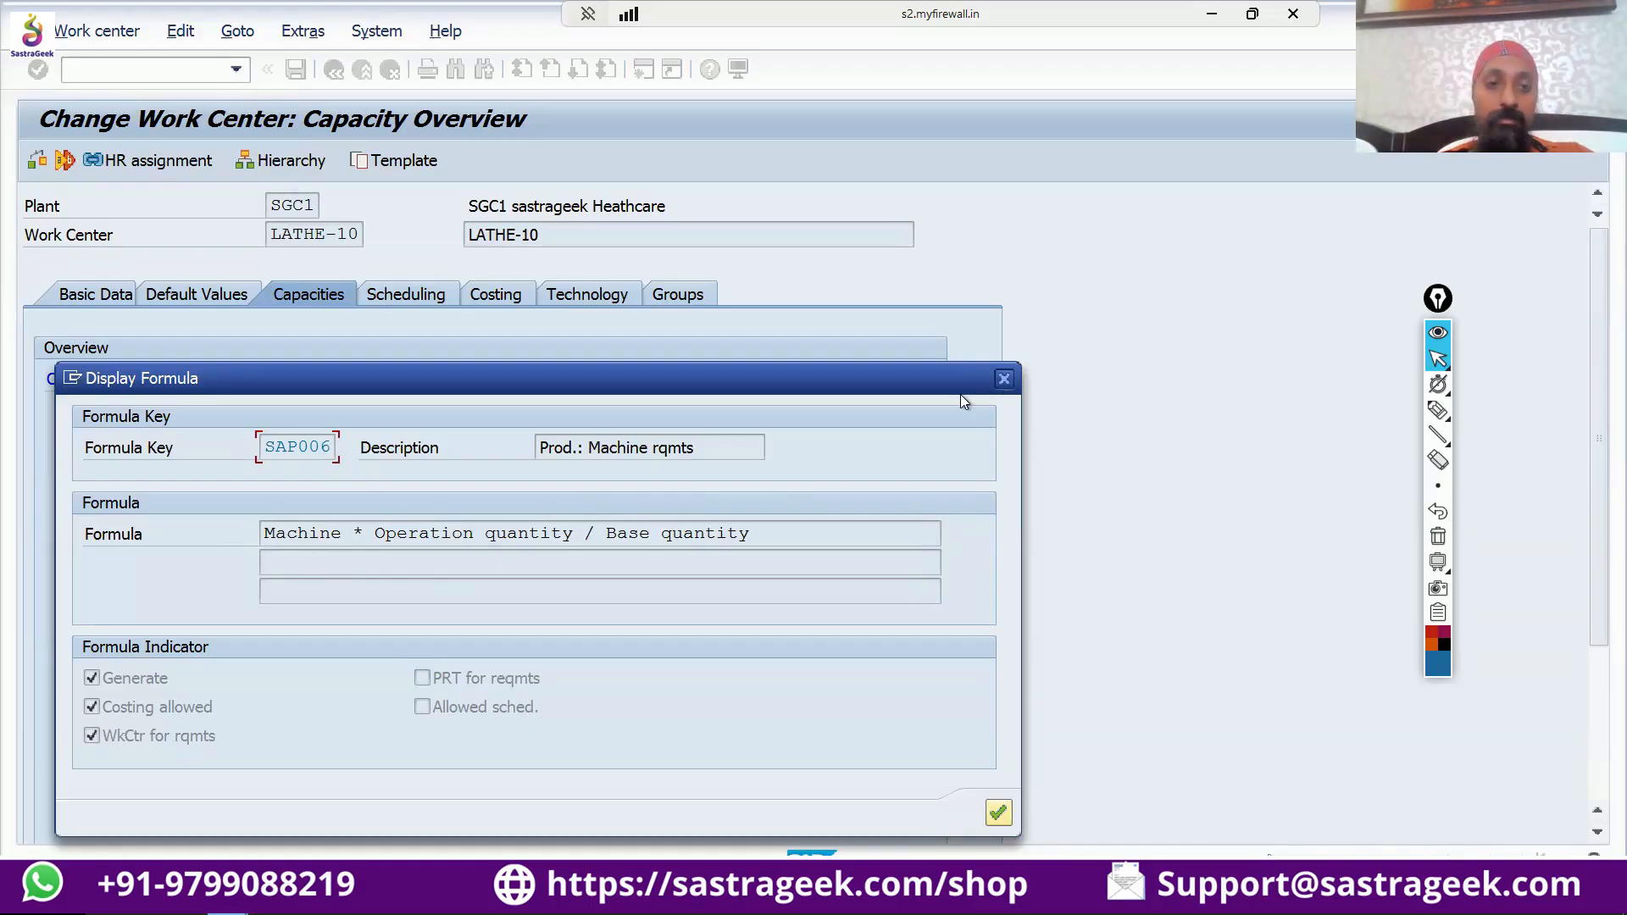
{"action": "left_click", "coordinate": [1003, 378]}
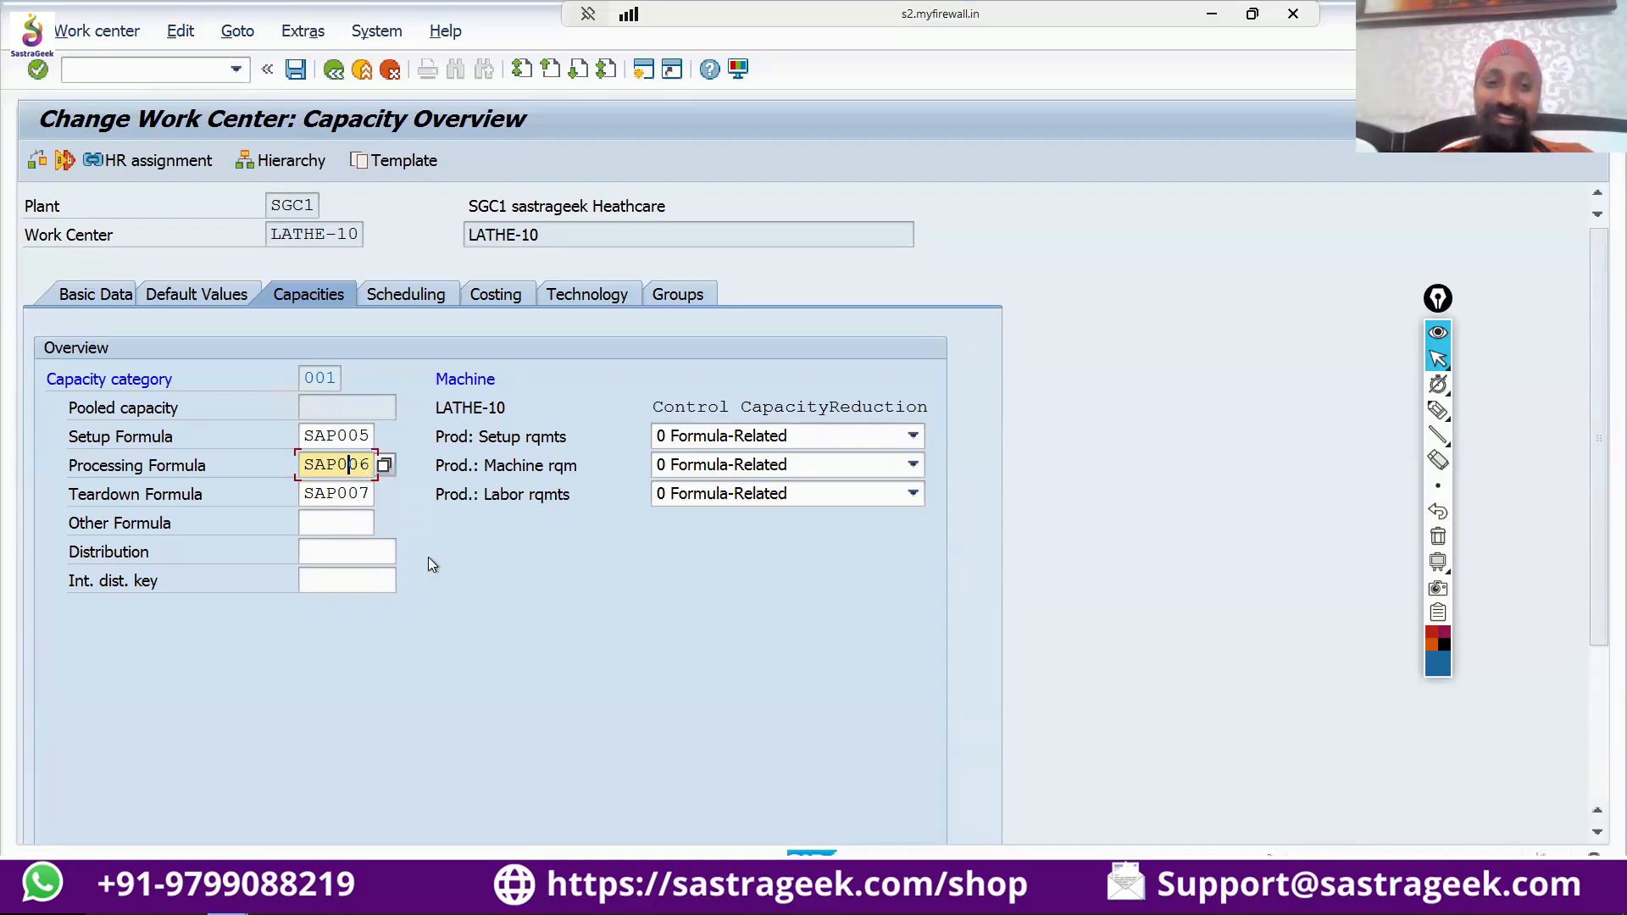
Open the formula test and enter an operation quantity of 100 EA with 2 splits.
{"action": "scroll", "coordinate": [434, 547], "scroll_direction": "down", "scroll_amount": 5}
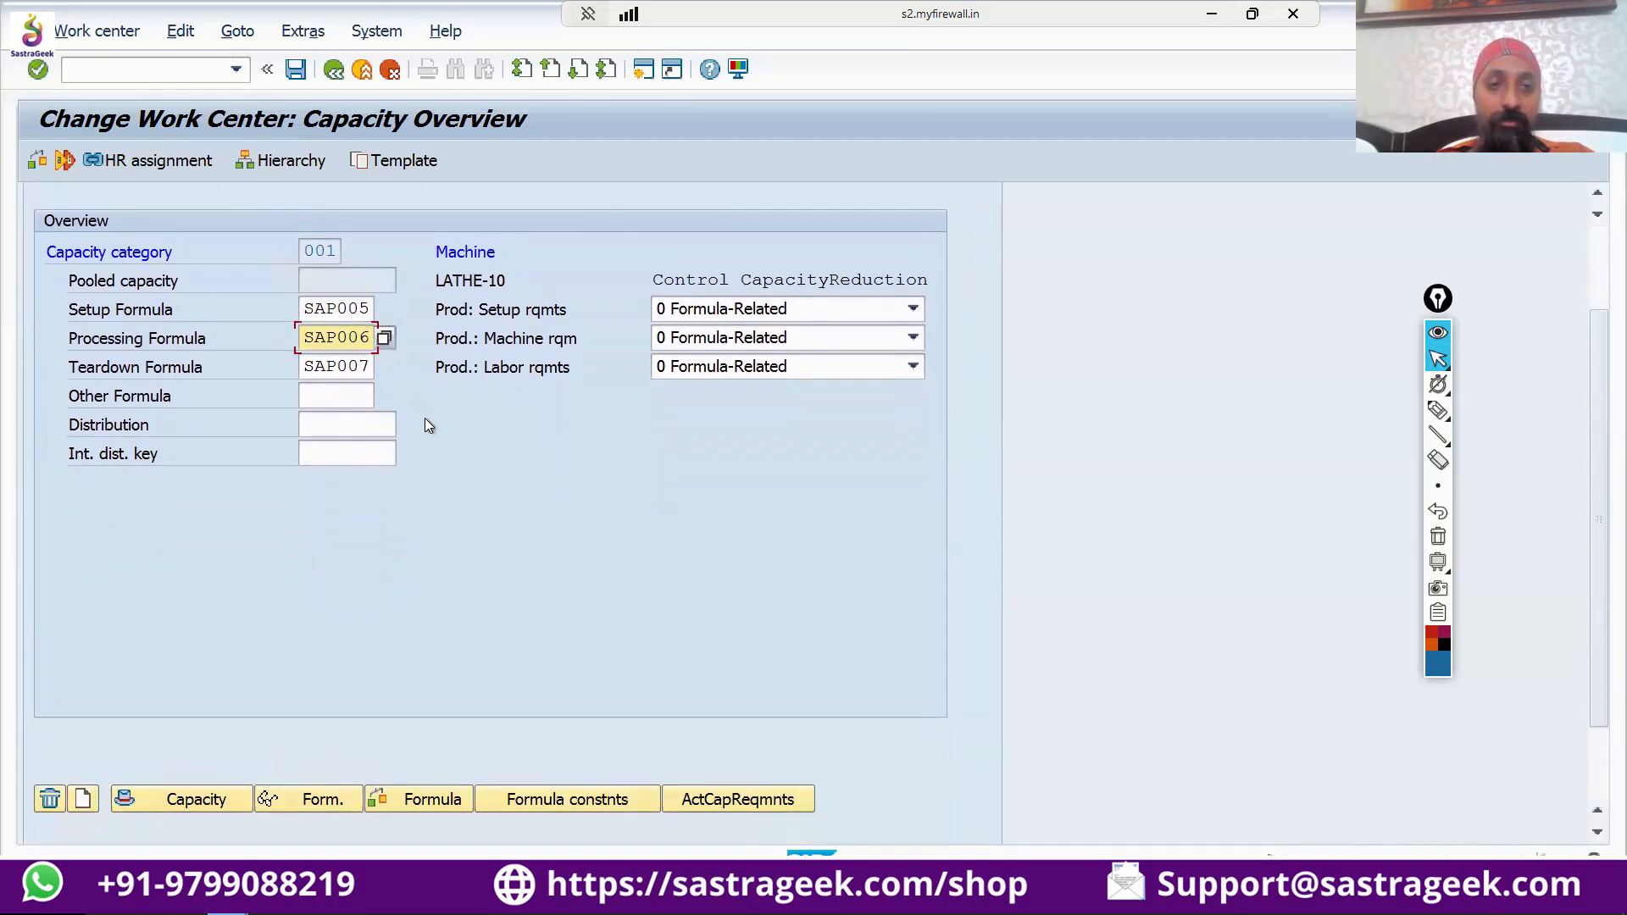
{"action": "left_click", "coordinate": [388, 447]}
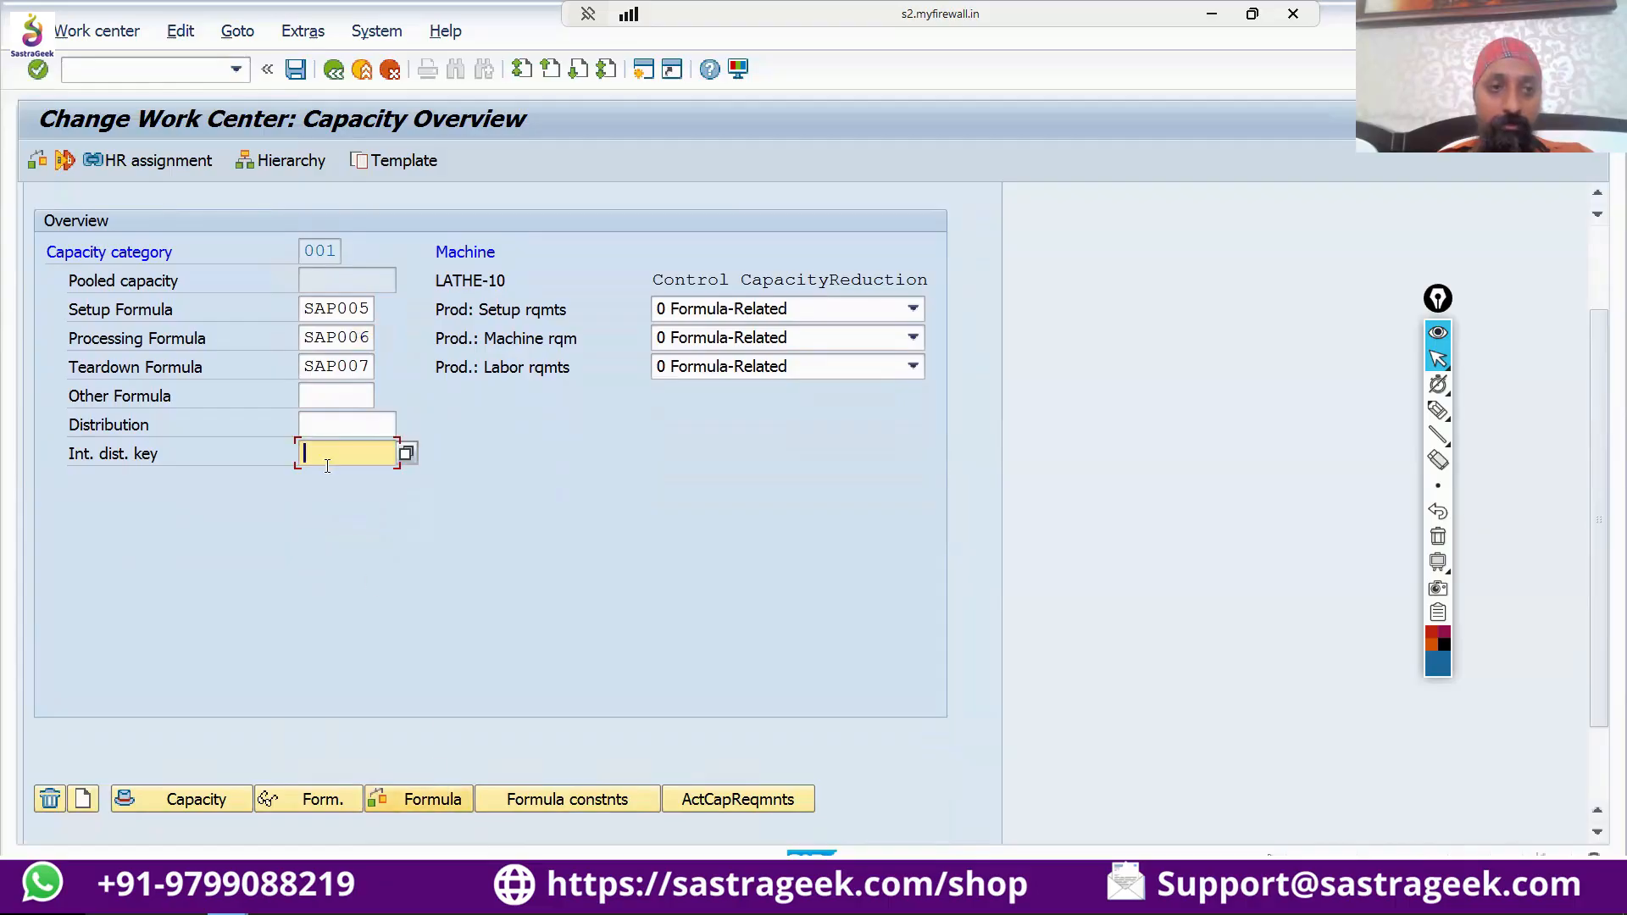
{"action": "left_click", "coordinate": [403, 801]}
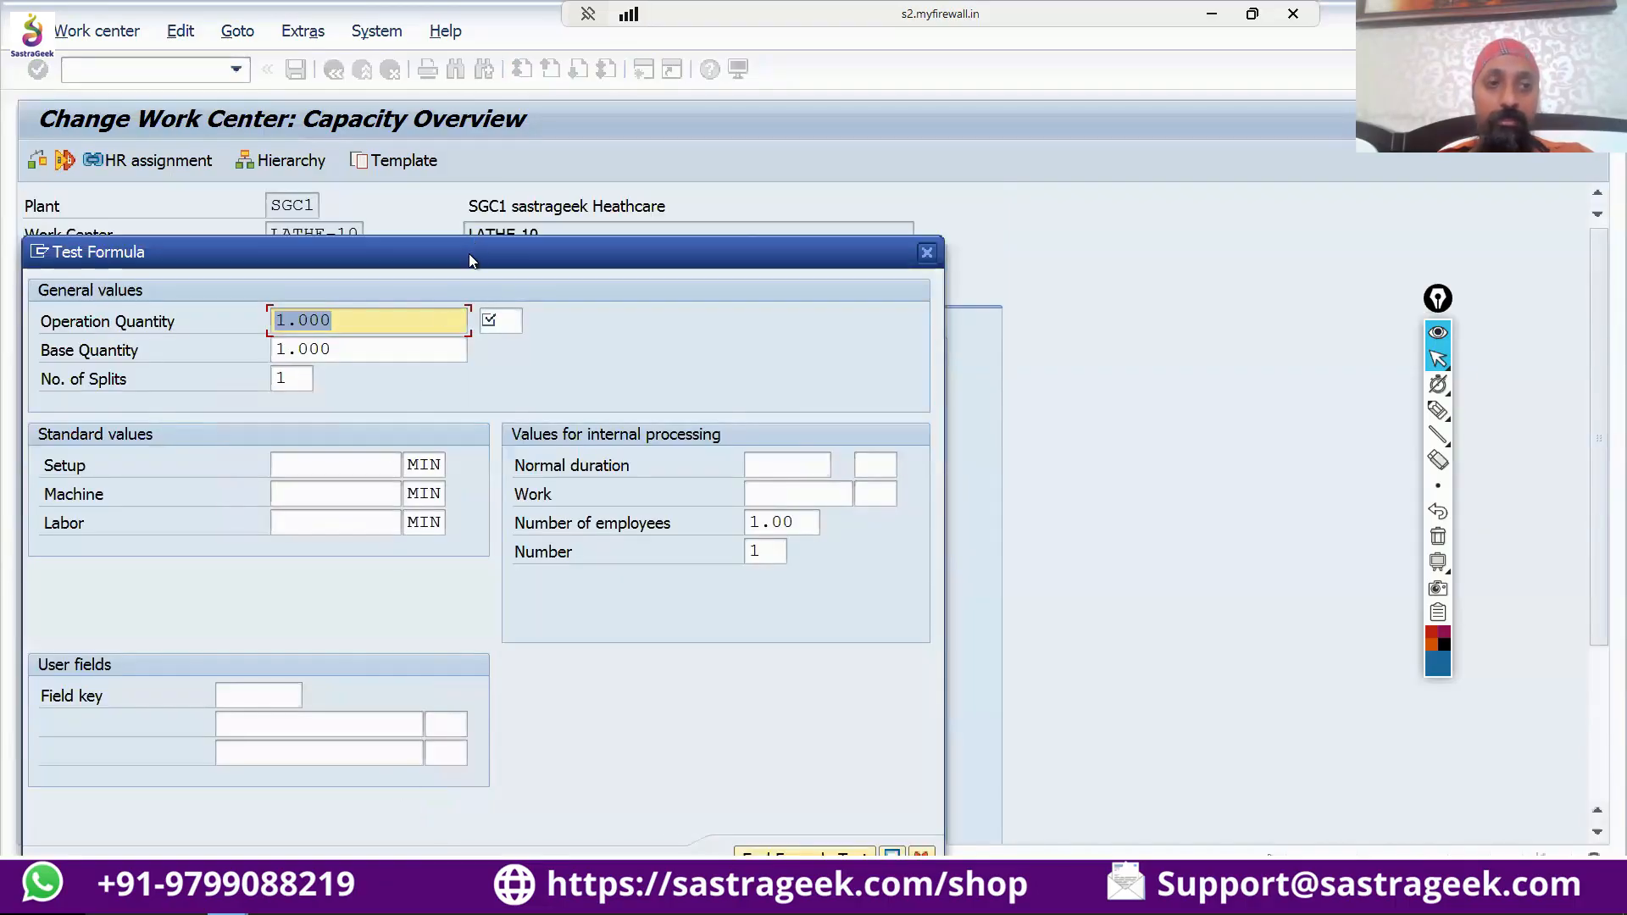
{"action": "left_click_drag", "start_coordinate": [469, 256], "coordinate": [865, 229]}
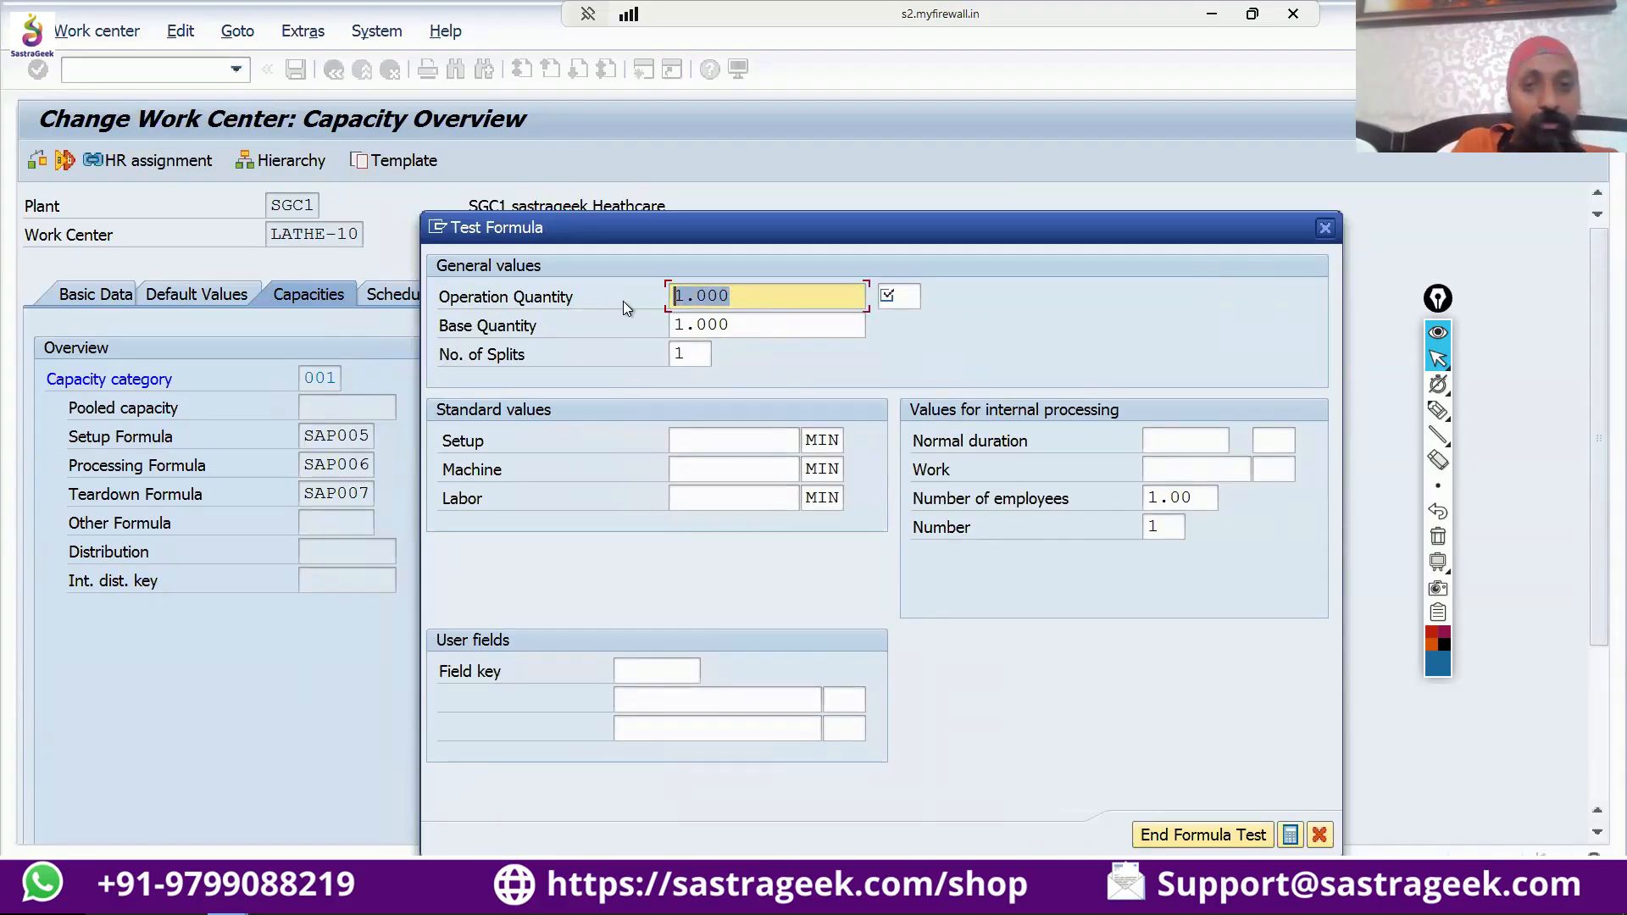
{"action": "type", "text": "100"}
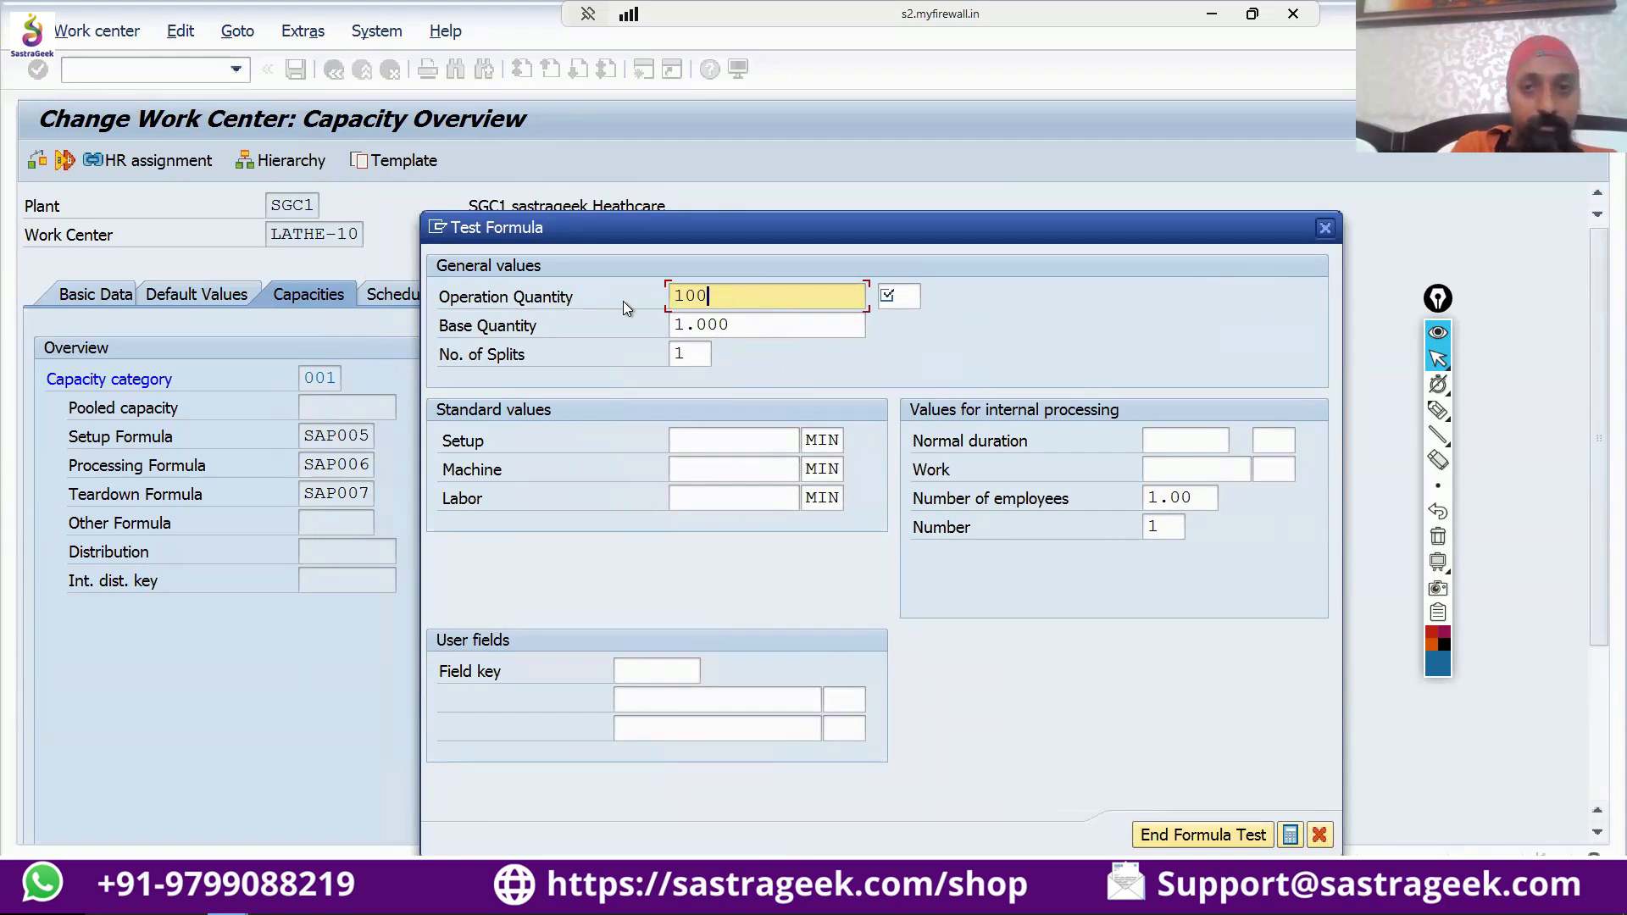
{"action": "key", "text": "Tab"}
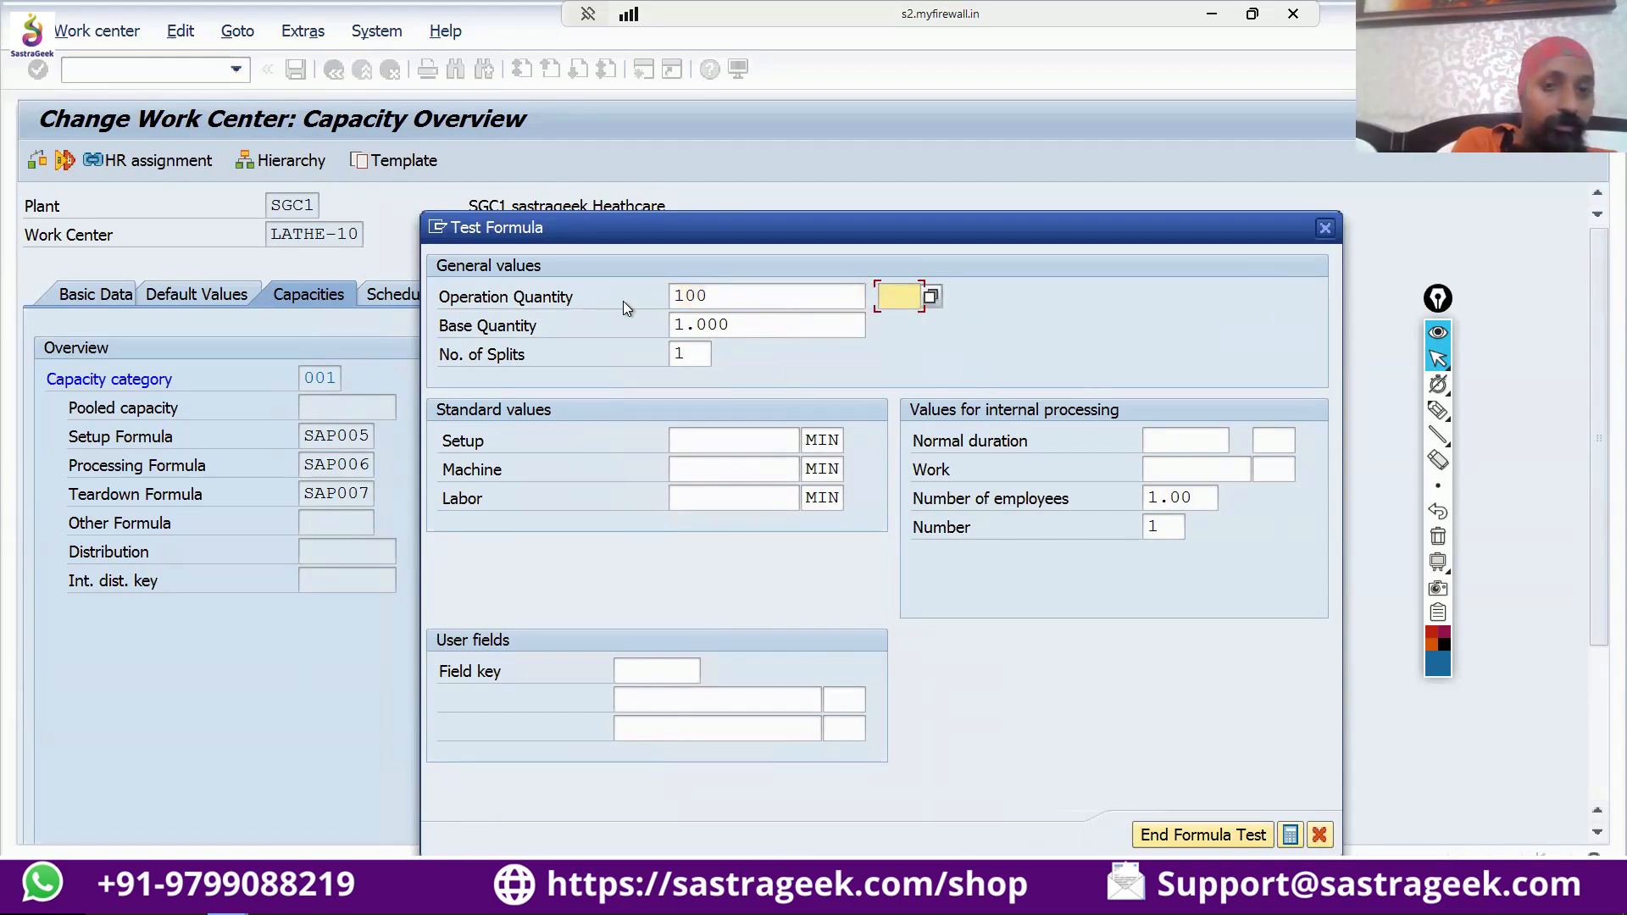
{"action": "type", "text": "EA"}
{"action": "key", "text": "Tab"}
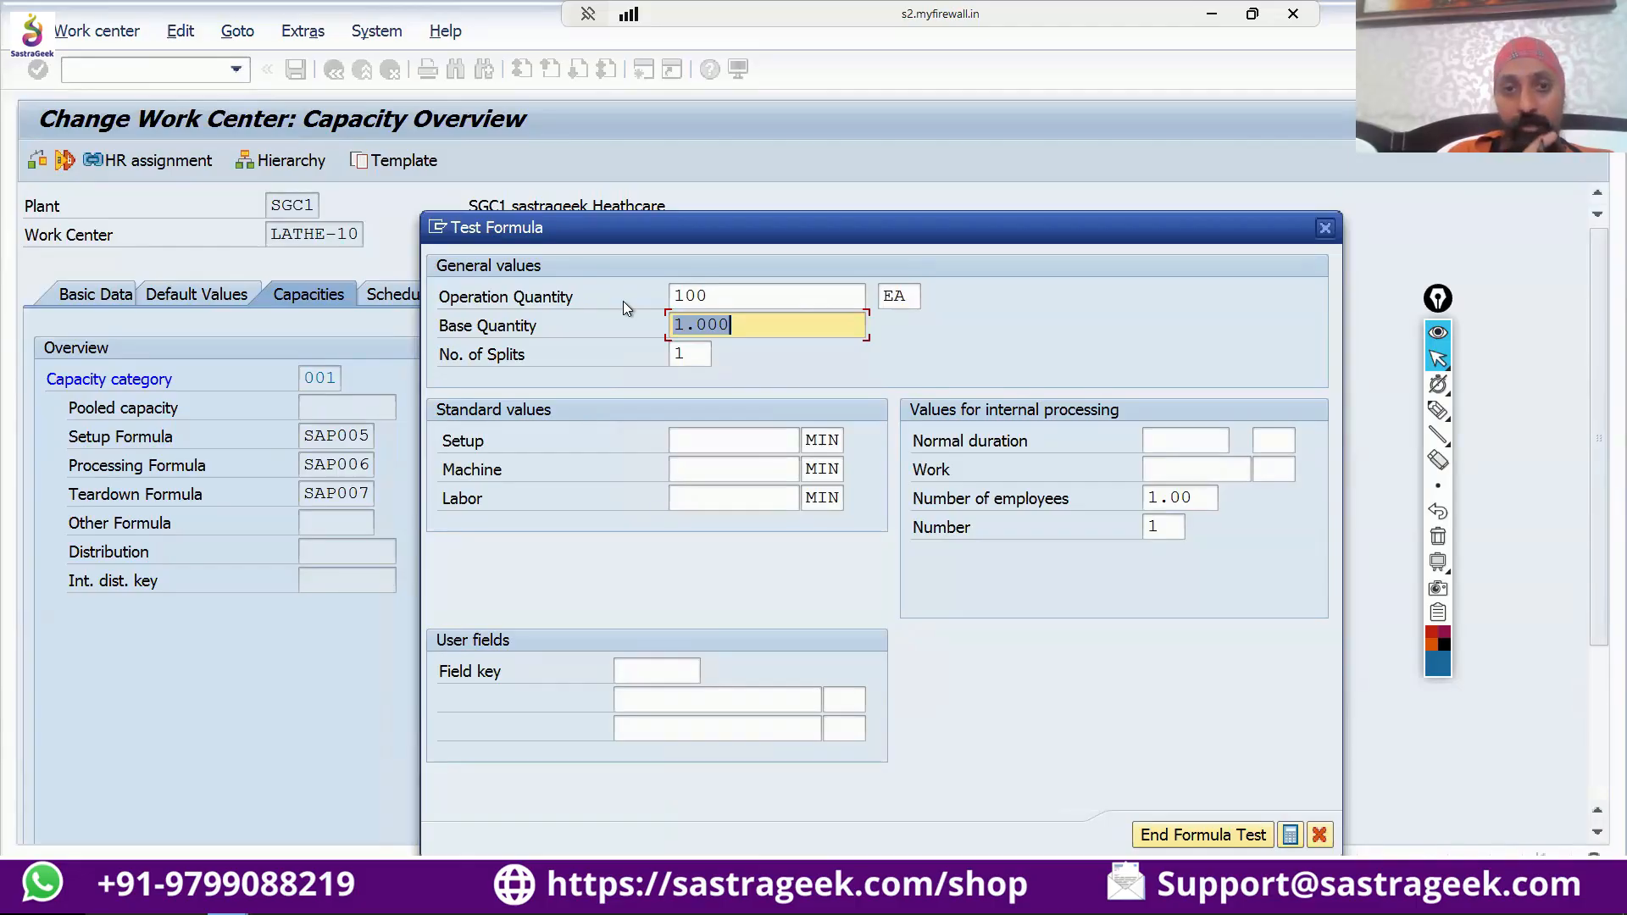
{"action": "key", "text": "Tab"}
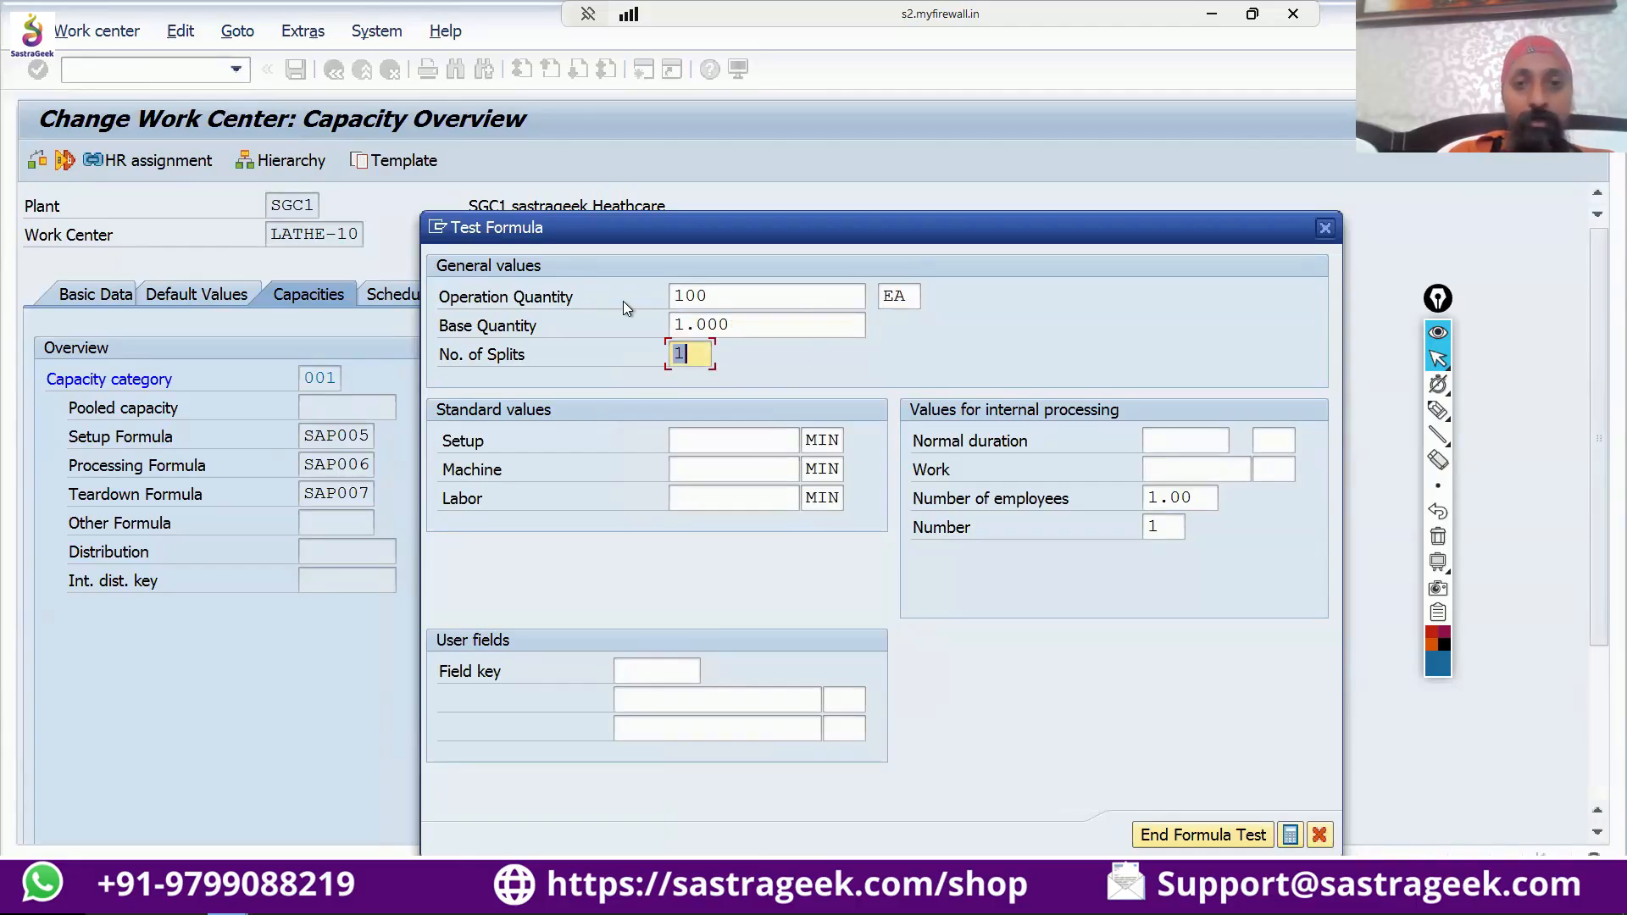
{"action": "type", "text": "2"}
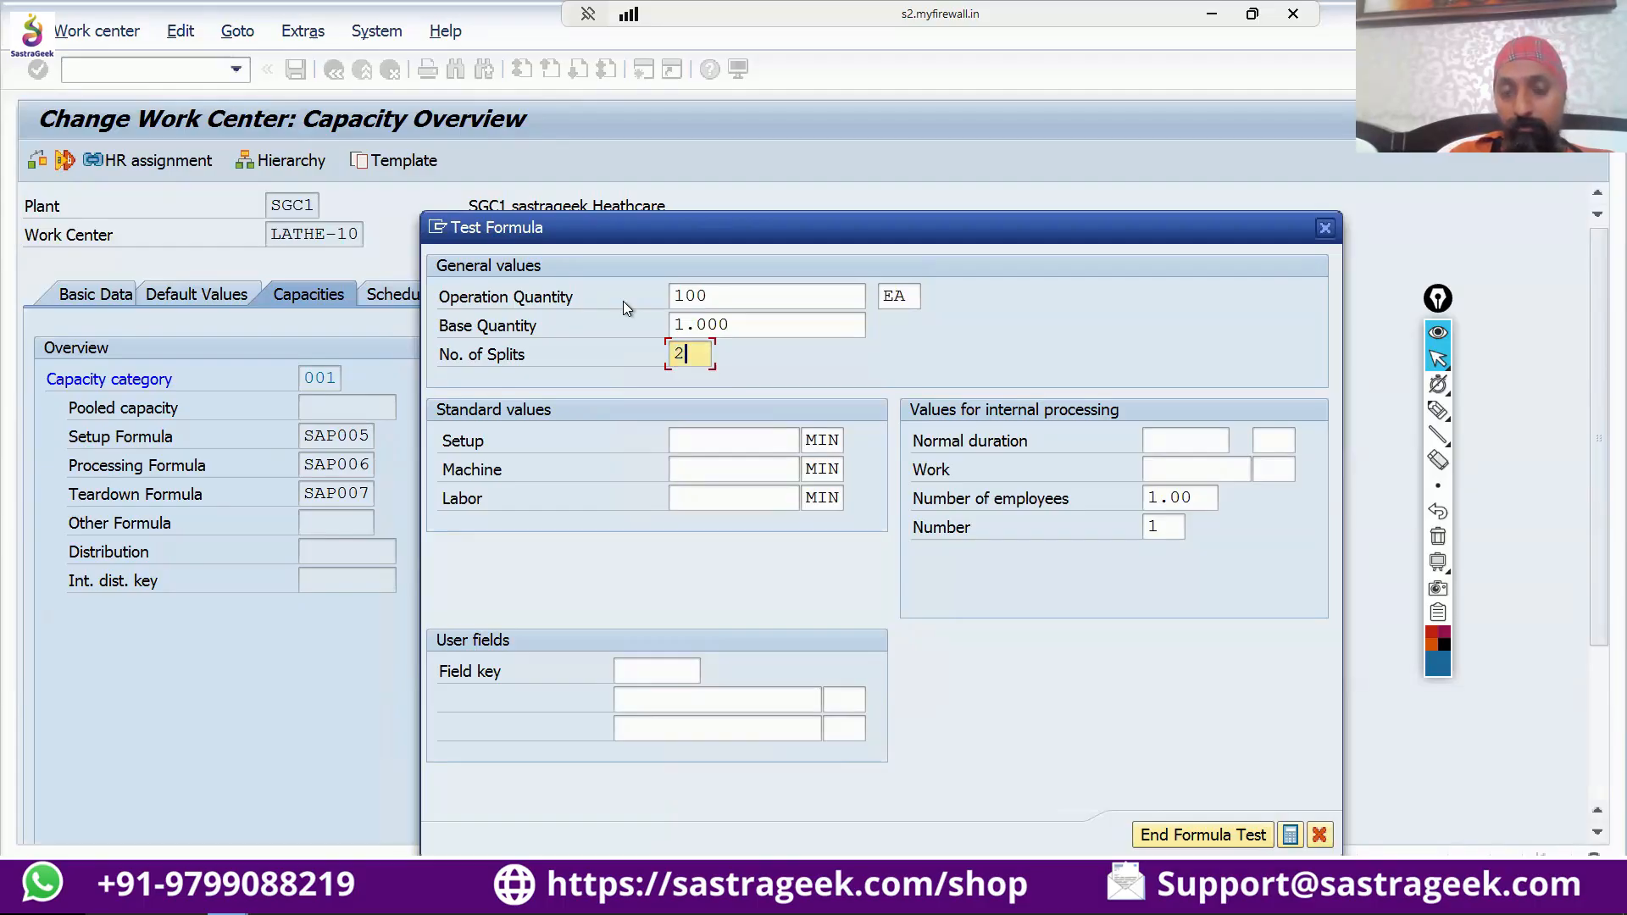
Enter standard values of 10 MIN for setup and 10 MIN for machine in the formula test.
{"action": "key", "text": "Tab"}
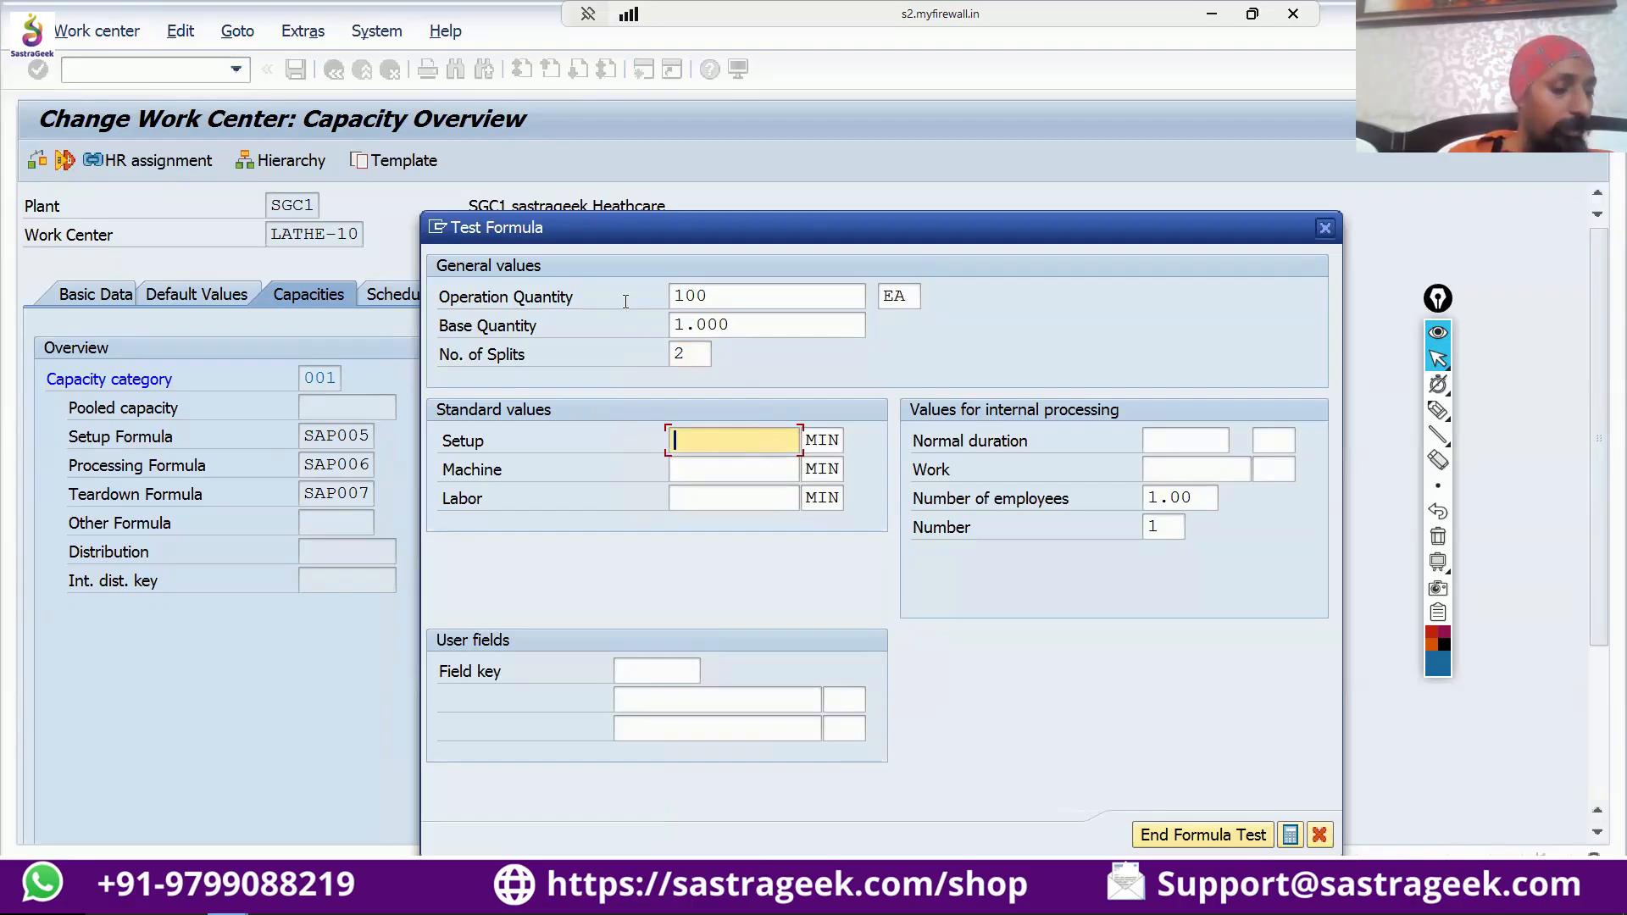
{"action": "type", "text": "10"}
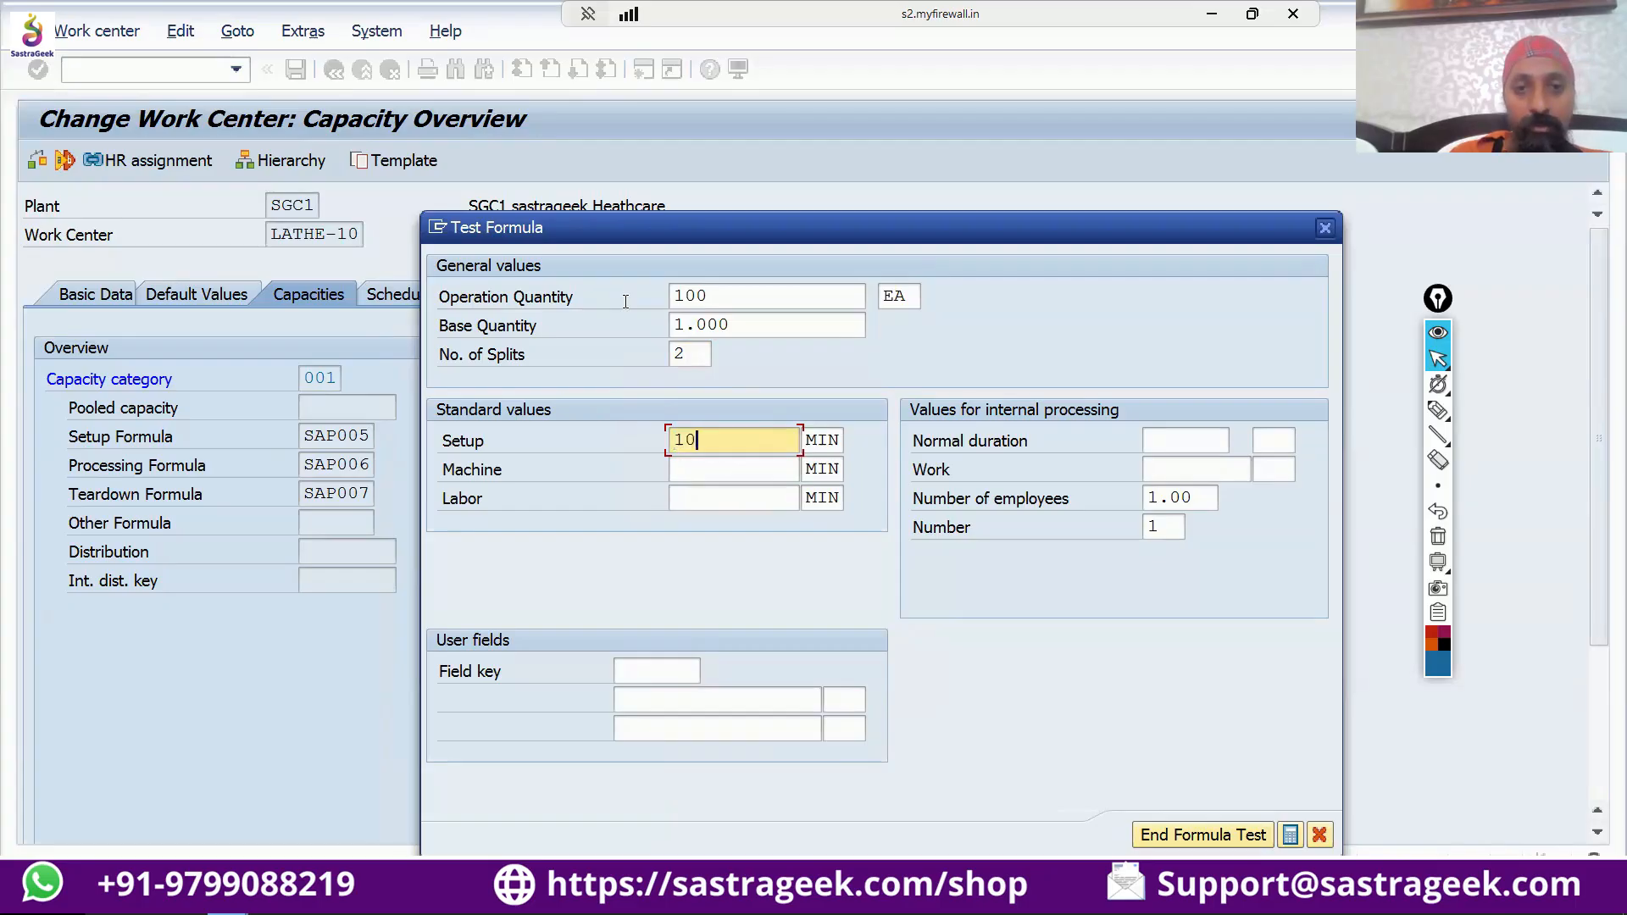
{"action": "key", "text": "Tab"}
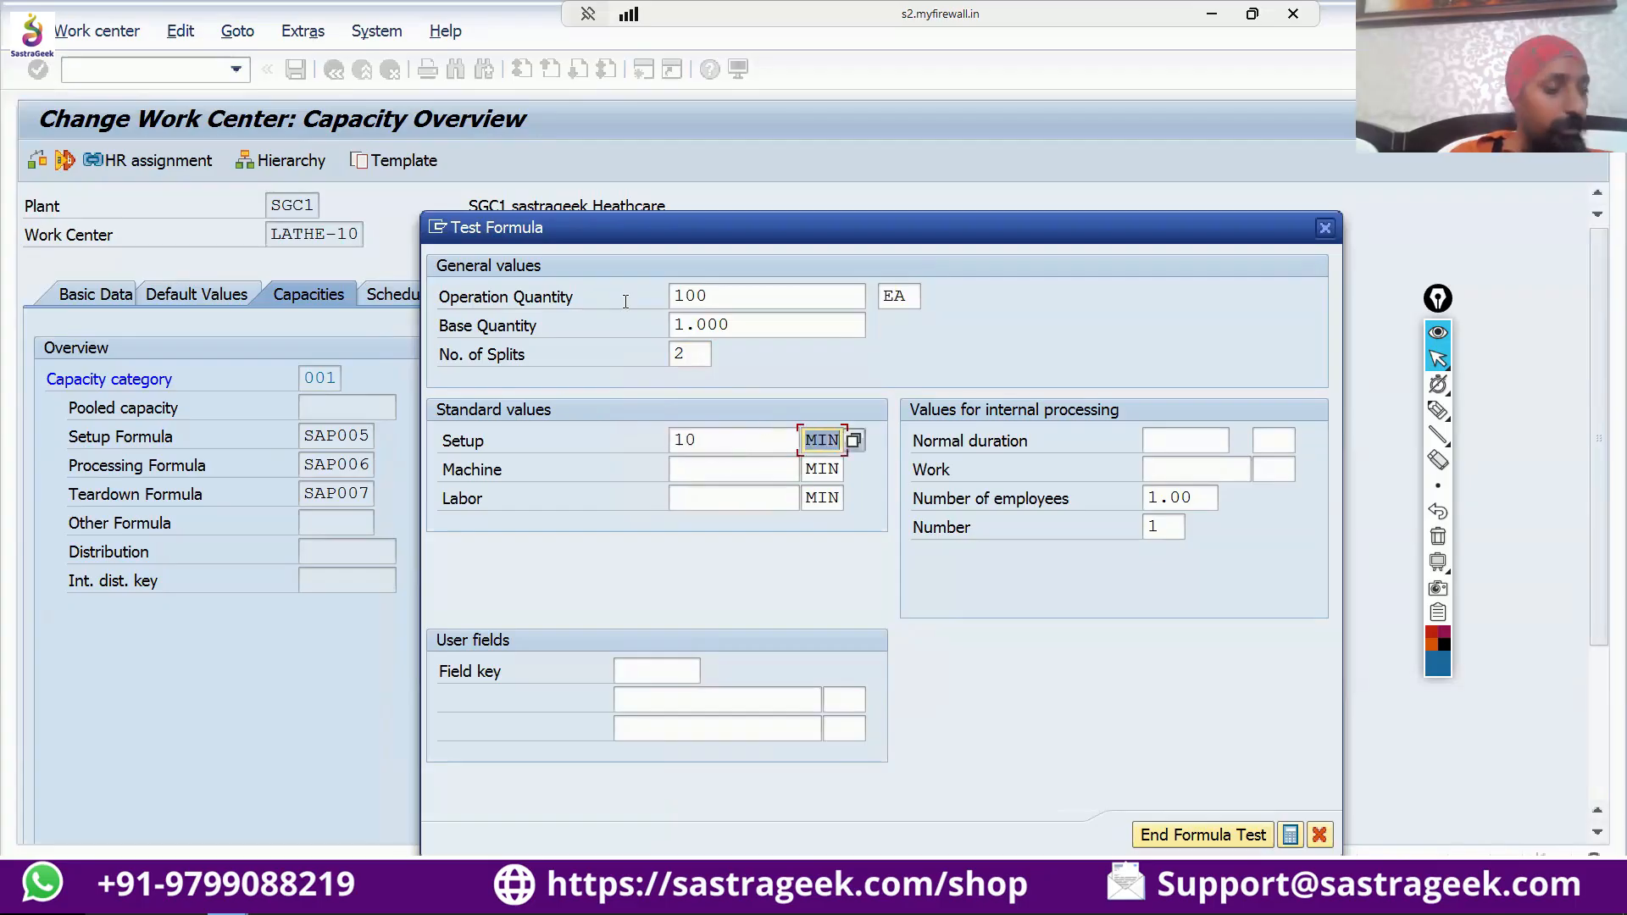
{"action": "key", "text": "Tab"}
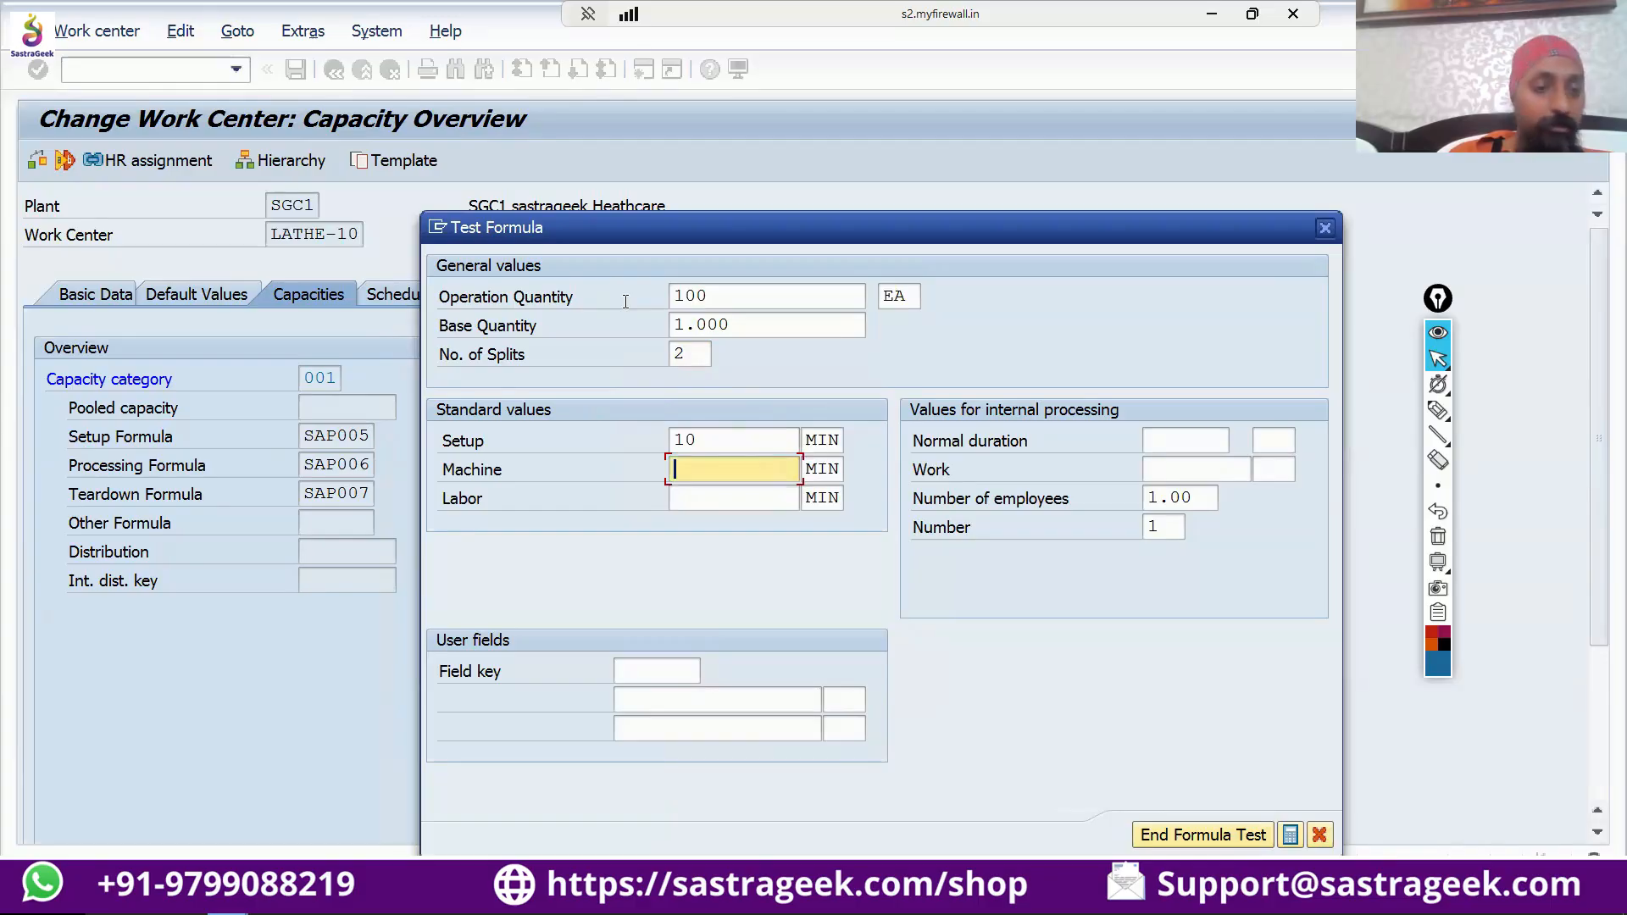
{"action": "type", "text": "1"}
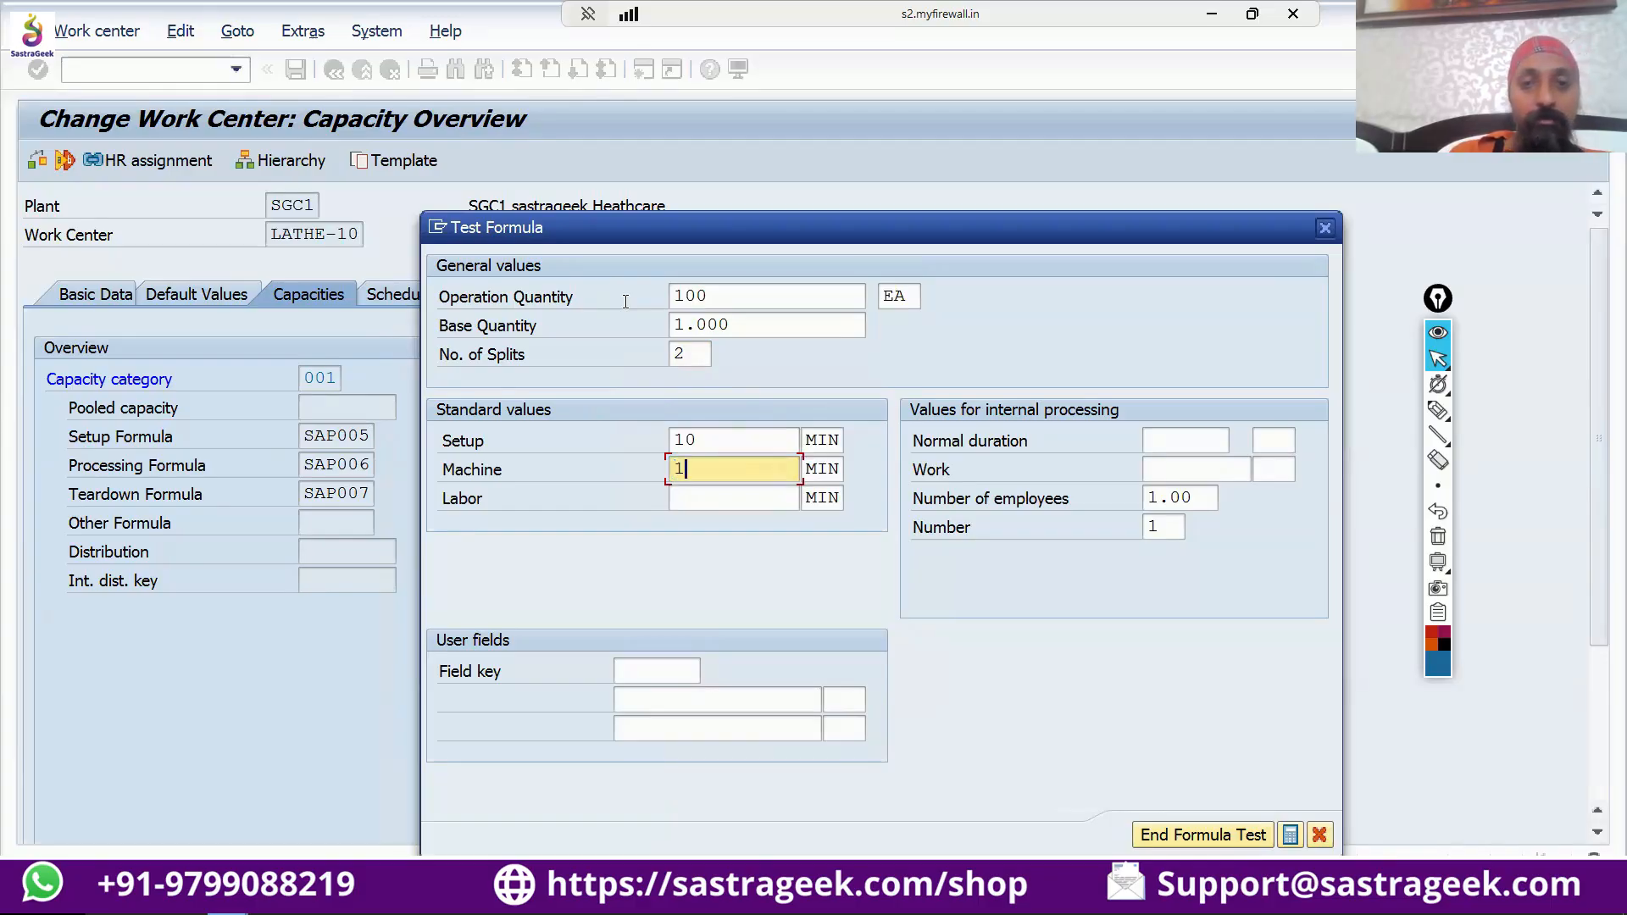
{"action": "type", "text": "0"}
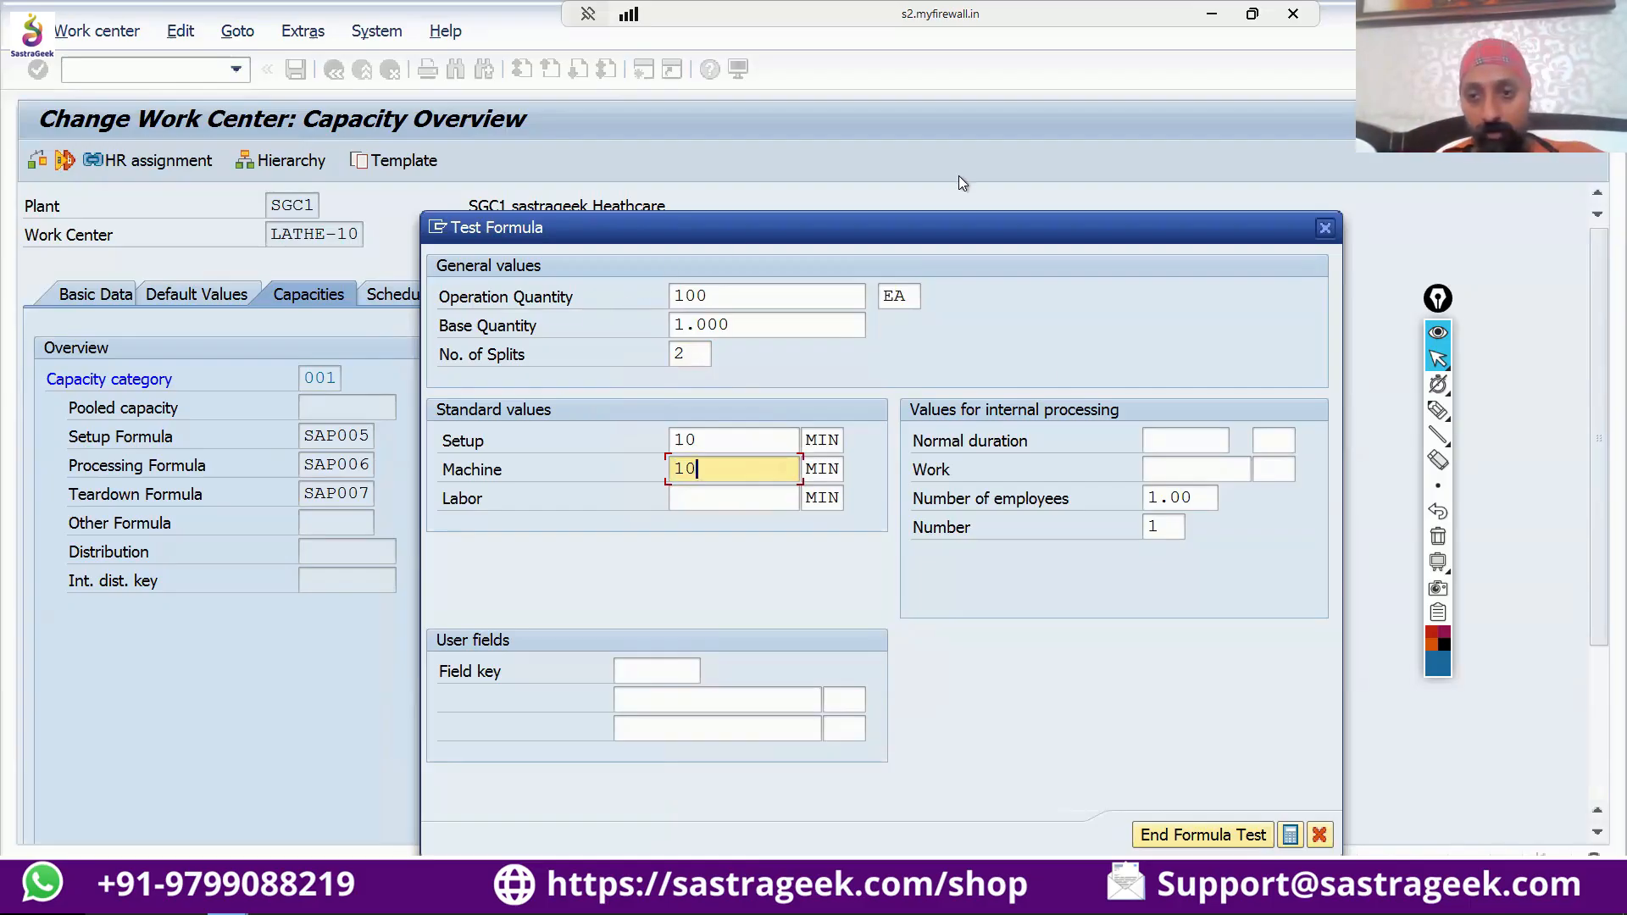
With the annotation pen, circle the base quantity and draw arrows pointing at the setup and machine standard values.
{"action": "left_click", "coordinate": [1438, 410]}
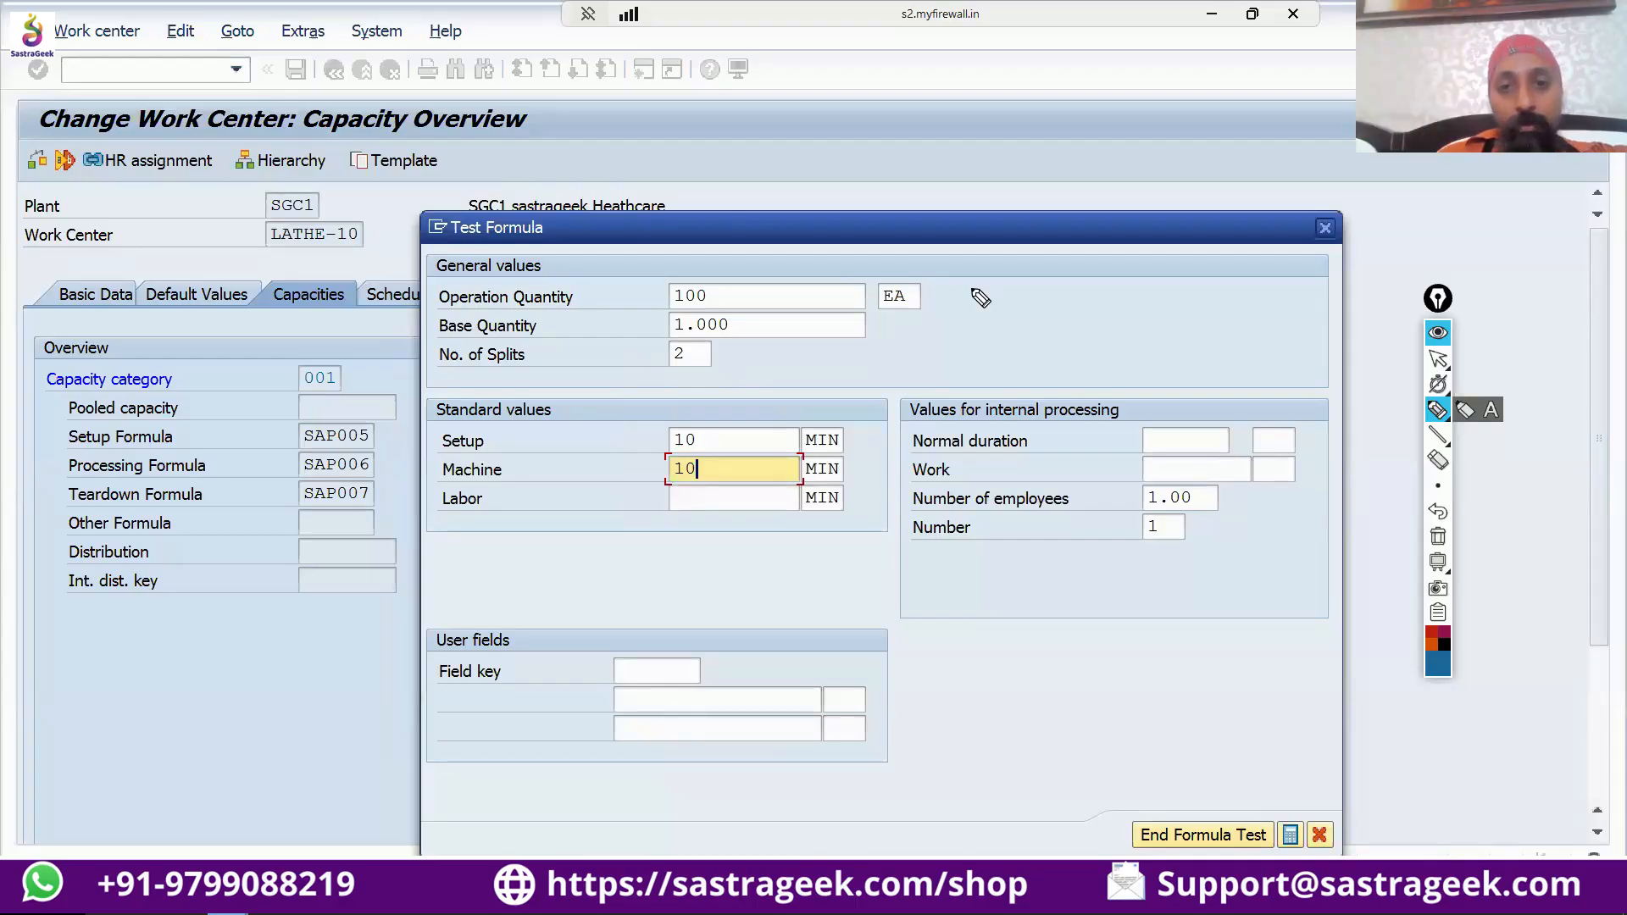
{"action": "mouse_move", "coordinate": [690, 315]}
{"action": "left_mouse_down"}
{"action": "mouse_move", "coordinate": [661, 337]}
{"action": "mouse_move", "coordinate": [755, 334]}
{"action": "mouse_move", "coordinate": [706, 315]}
{"action": "left_mouse_up"}
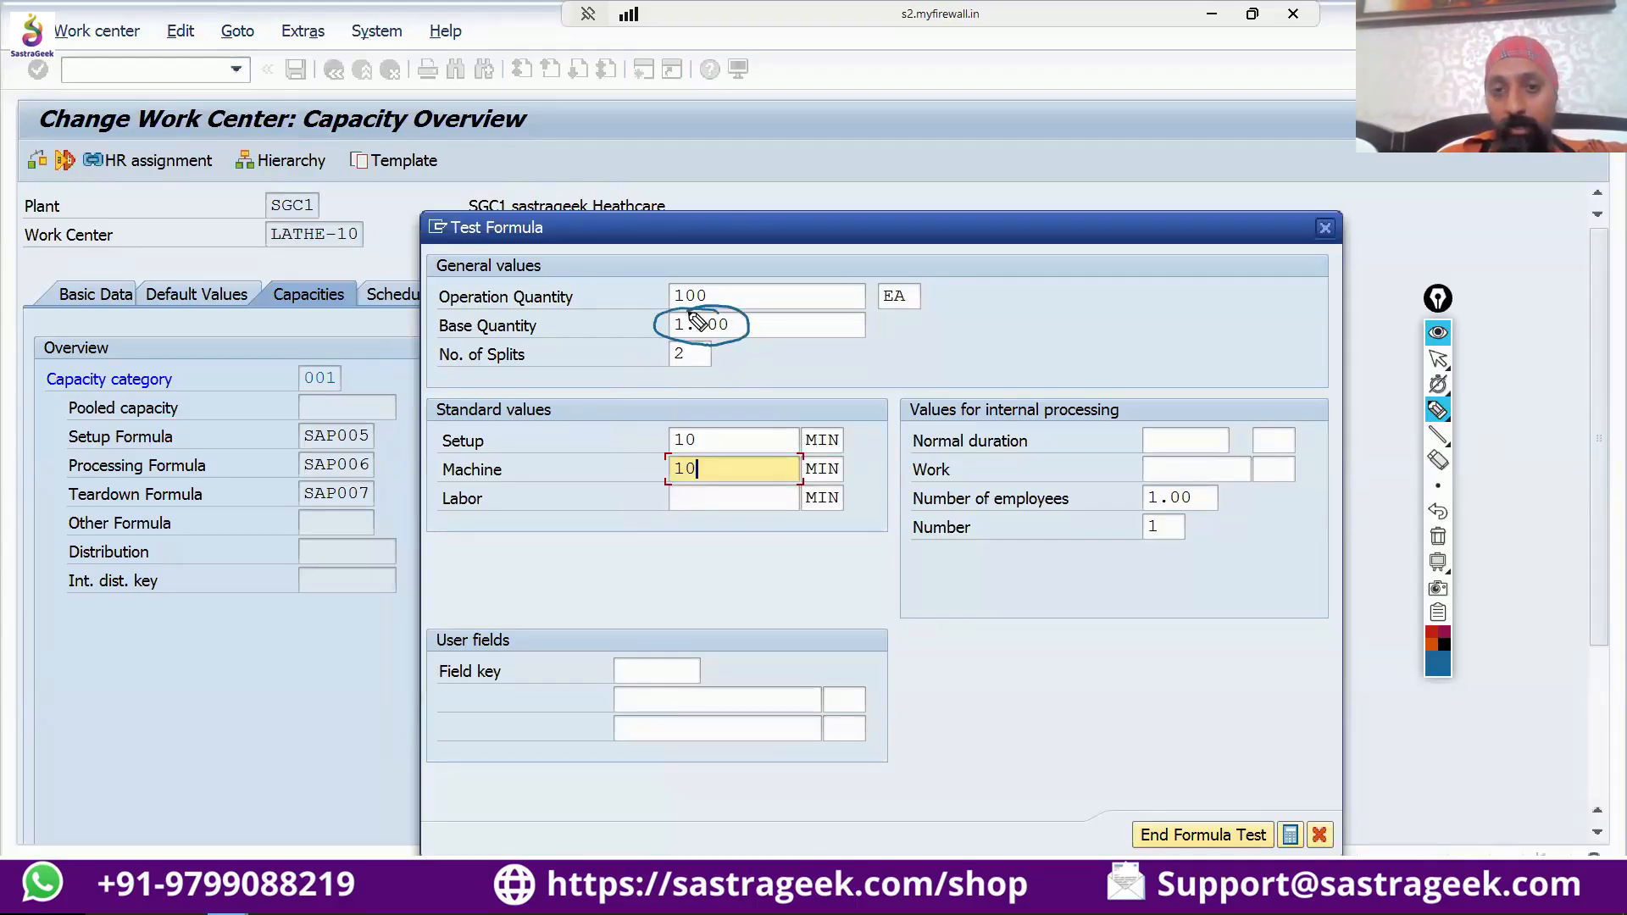
{"action": "left_click_drag", "start_coordinate": [700, 429], "coordinate": [736, 411]}
{"action": "mouse_move", "coordinate": [713, 415]}
{"action": "left_mouse_down"}
{"action": "mouse_move", "coordinate": [744, 441]}
{"action": "mouse_move", "coordinate": [734, 464]}
{"action": "left_mouse_up"}
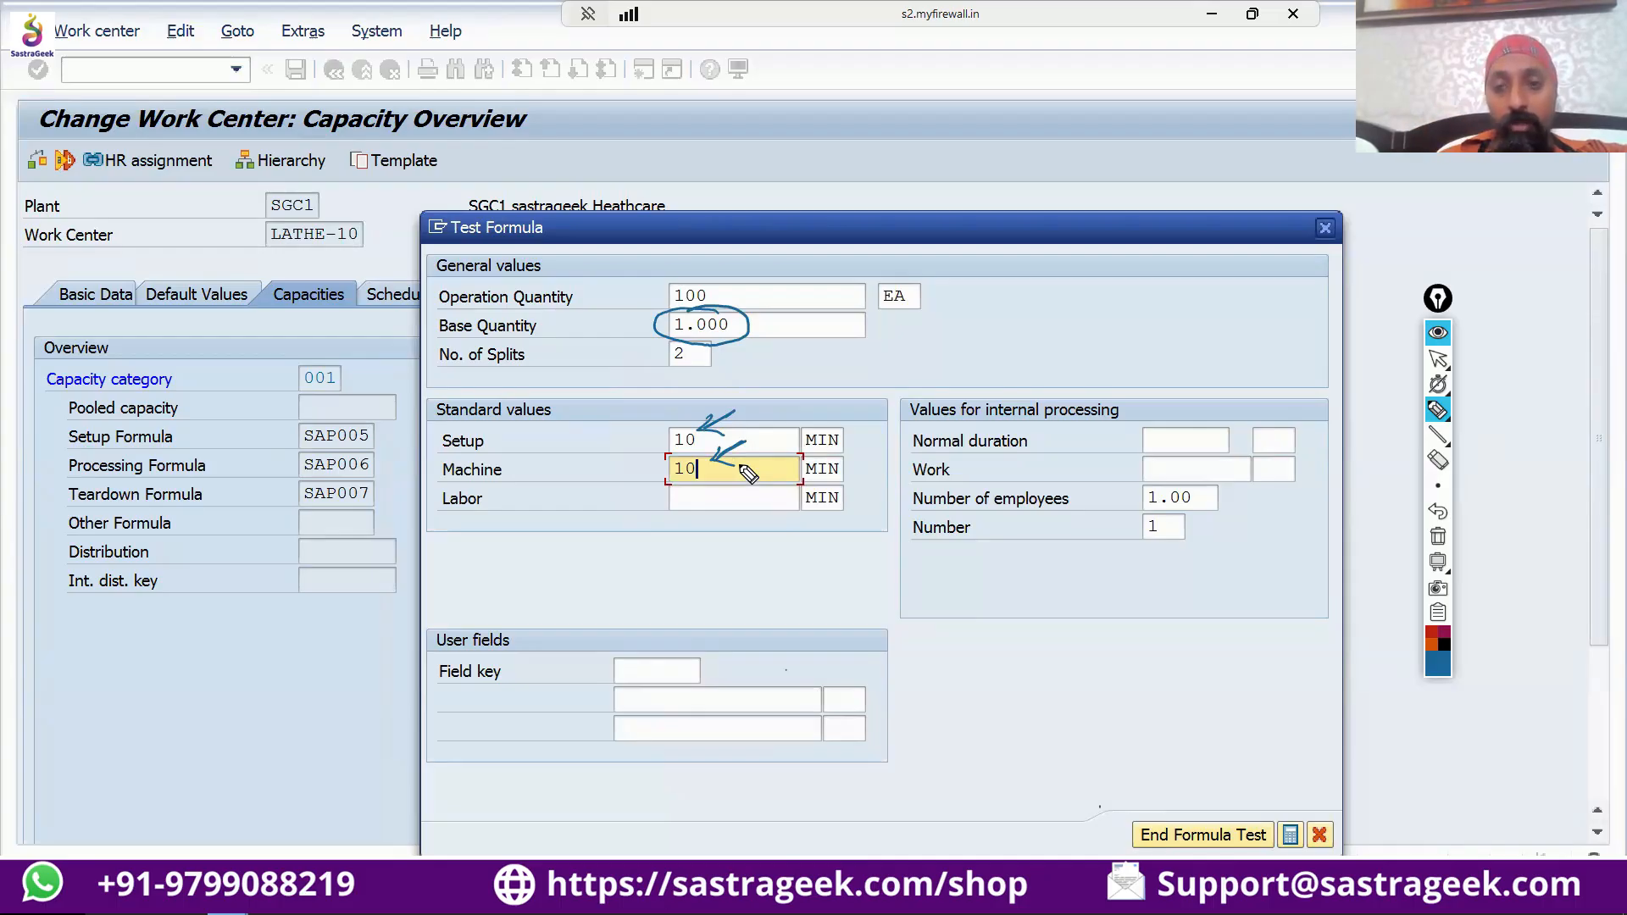
Handwrite a capacity requirement equation with an empty box in min, and an arrow from the box to an underlined "WC".
{"action": "mouse_move", "coordinate": [949, 583]}
{"action": "left_mouse_down"}
{"action": "mouse_move", "coordinate": [947, 600]}
{"action": "mouse_move", "coordinate": [1020, 573]}
{"action": "mouse_move", "coordinate": [1039, 593]}
{"action": "mouse_move", "coordinate": [1093, 585]}
{"action": "left_mouse_up"}
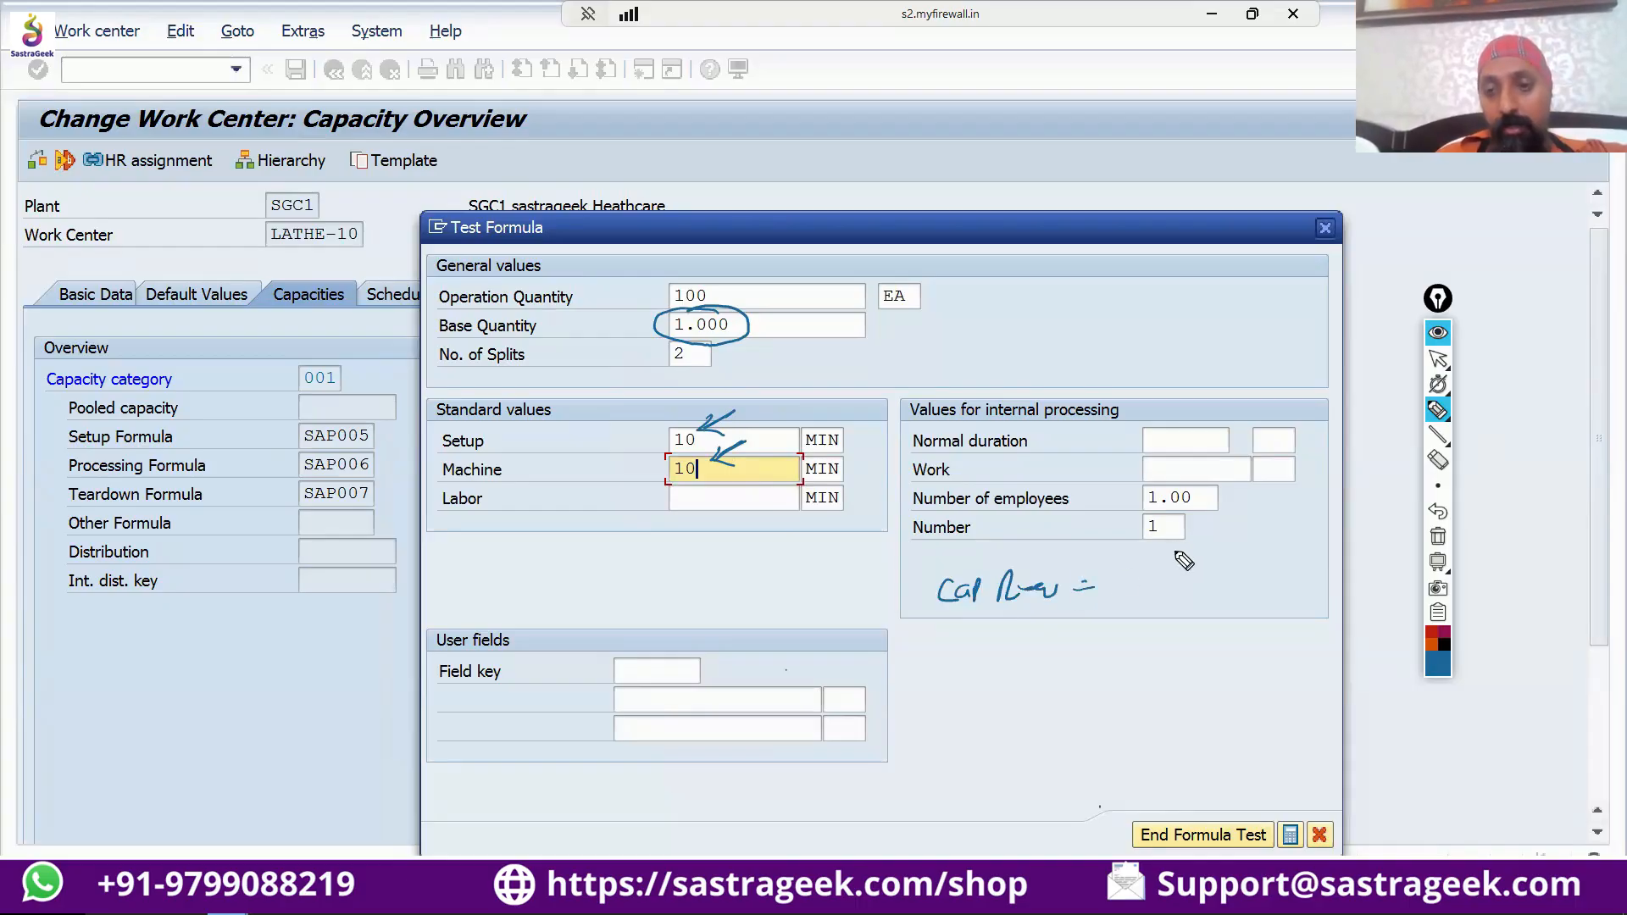
{"action": "left_click", "coordinate": [1235, 770]}
{"action": "left_click_drag", "start_coordinate": [1193, 576], "coordinate": [1220, 588]}
{"action": "left_click", "coordinate": [1219, 569]}
{"action": "left_click_drag", "start_coordinate": [1226, 579], "coordinate": [1243, 589]}
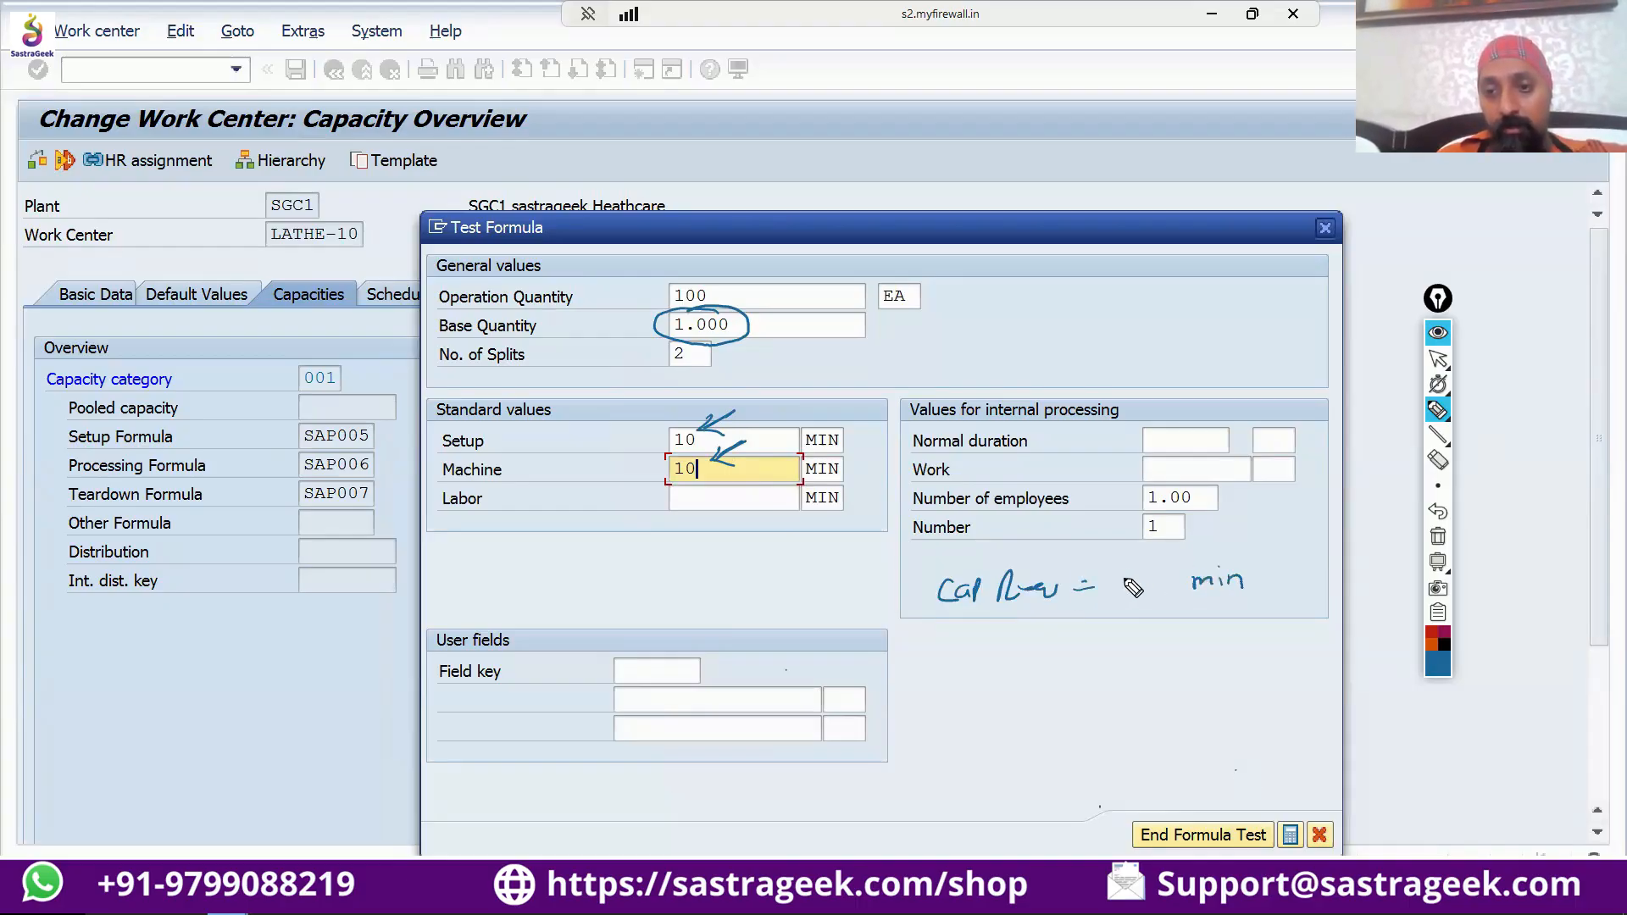
{"action": "left_click_drag", "start_coordinate": [1129, 684], "coordinate": [1166, 684]}
{"action": "left_click", "coordinate": [1173, 769]}
{"action": "mouse_move", "coordinate": [1114, 574]}
{"action": "left_mouse_down"}
{"action": "mouse_move", "coordinate": [1174, 567]}
{"action": "mouse_move", "coordinate": [1174, 610]}
{"action": "left_mouse_up"}
{"action": "left_click", "coordinate": [1154, 778]}
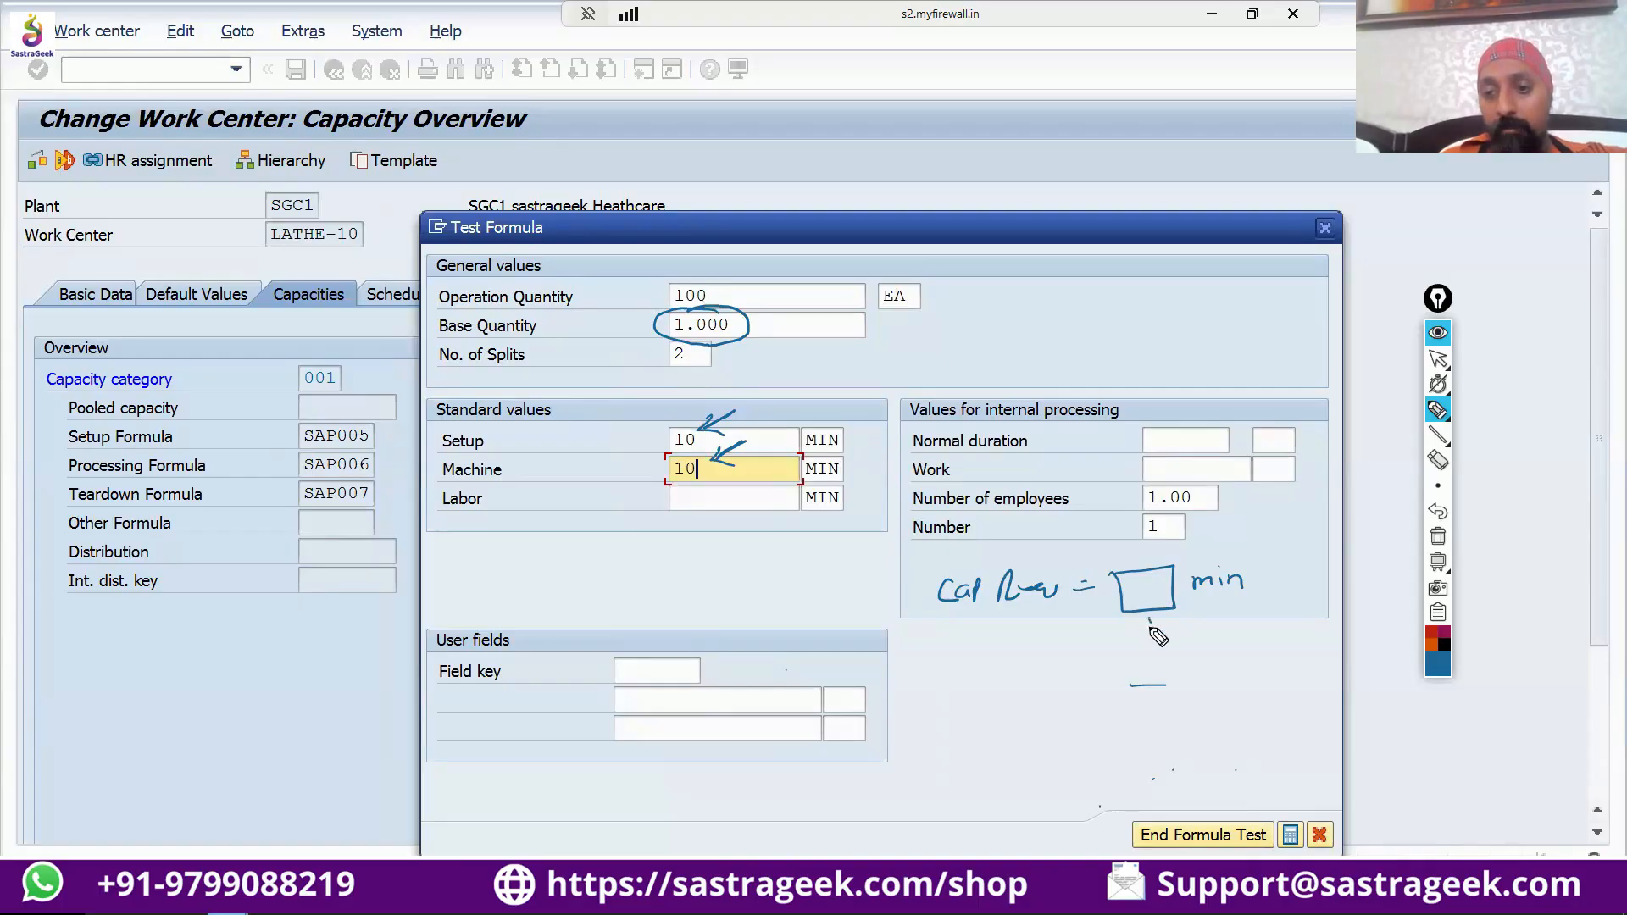
{"action": "mouse_move", "coordinate": [1148, 615]}
{"action": "left_mouse_down"}
{"action": "mouse_move", "coordinate": [1161, 668]}
{"action": "mouse_move", "coordinate": [1243, 664]}
{"action": "mouse_move", "coordinate": [1252, 683]}
{"action": "mouse_move", "coordinate": [1144, 666]}
{"action": "mouse_move", "coordinate": [1194, 675]}
{"action": "mouse_move", "coordinate": [1158, 678]}
{"action": "mouse_move", "coordinate": [1191, 659]}
{"action": "mouse_move", "coordinate": [1223, 674]}
{"action": "left_mouse_up"}
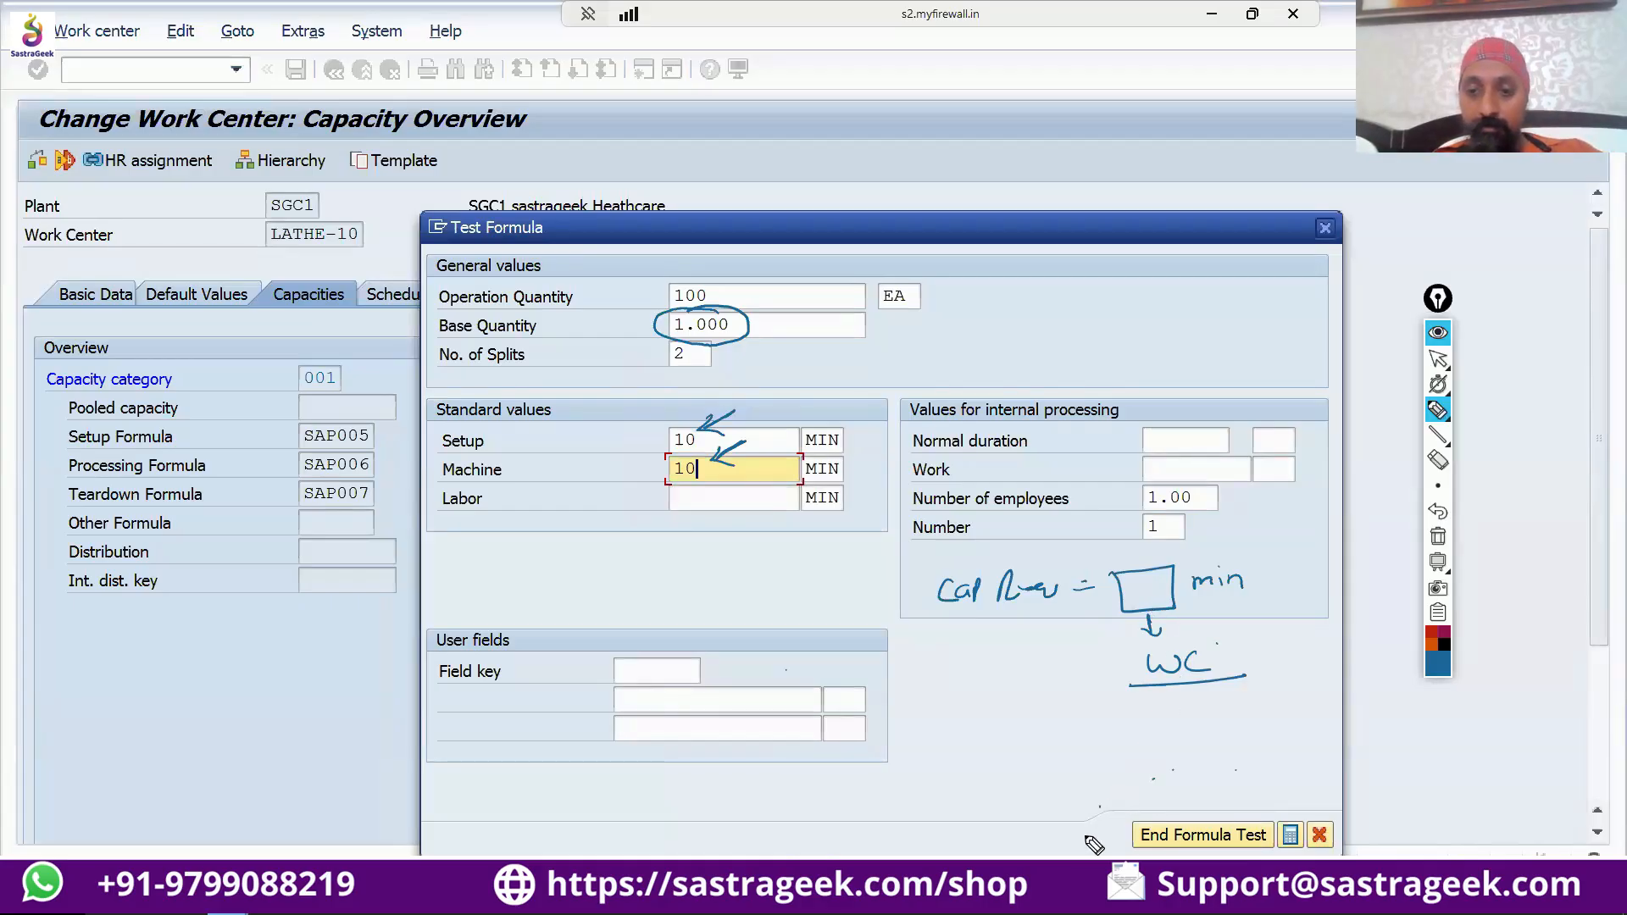
Switch from the pen to the pointer, confirm the test values and move the annotation toolbar clear of the formula test.
{"action": "left_click", "coordinate": [1438, 360]}
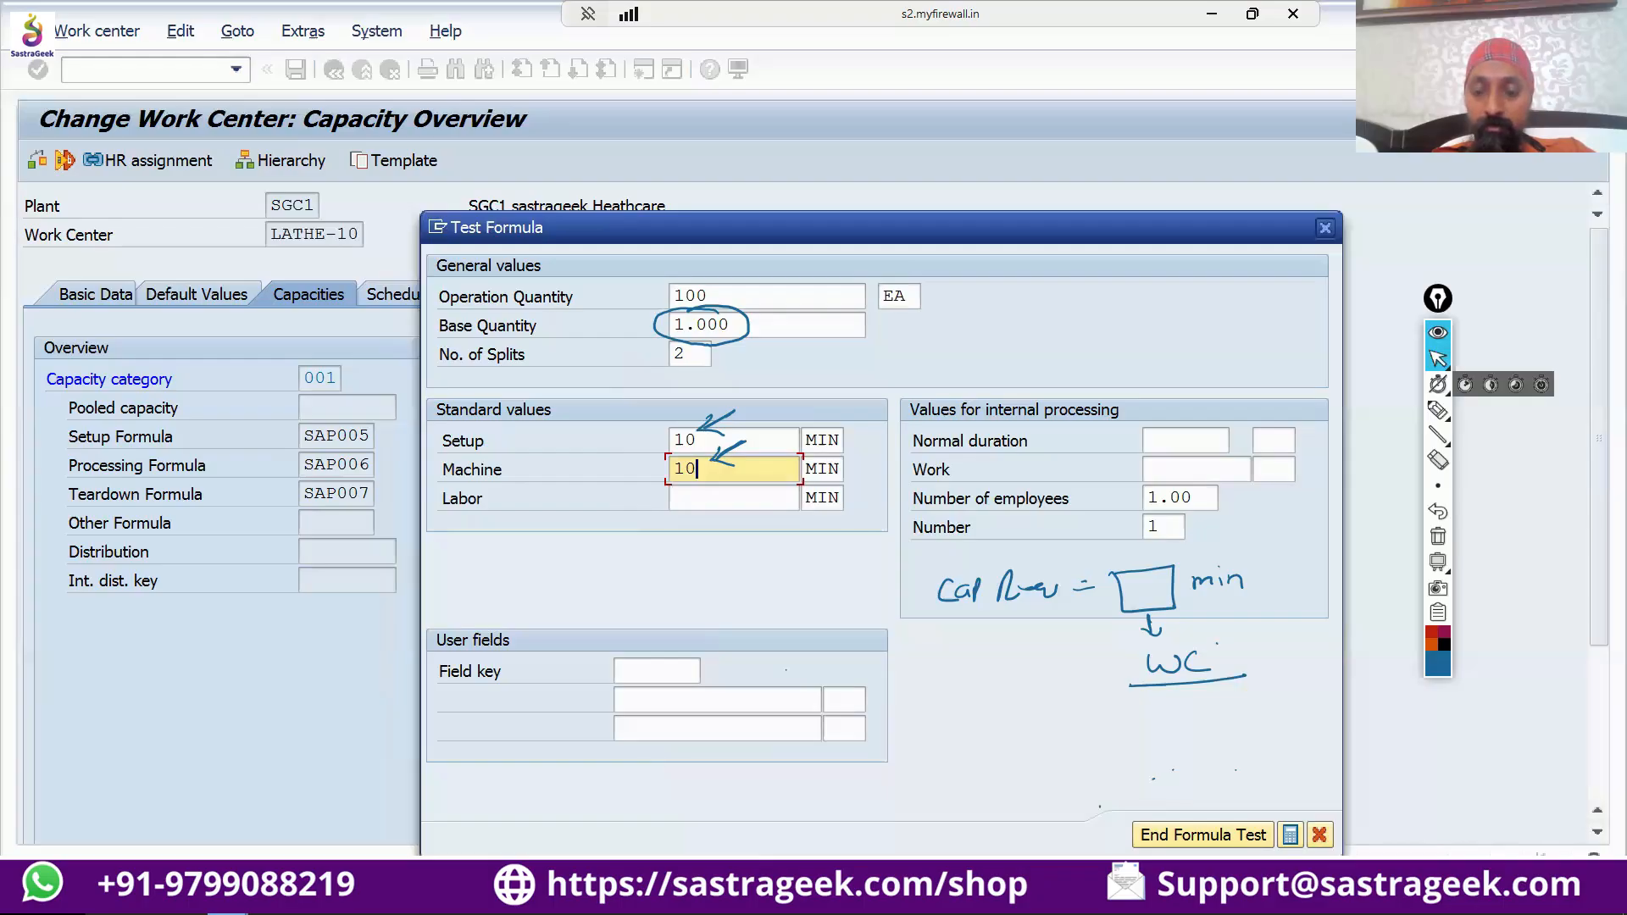
{"action": "key", "text": "Return"}
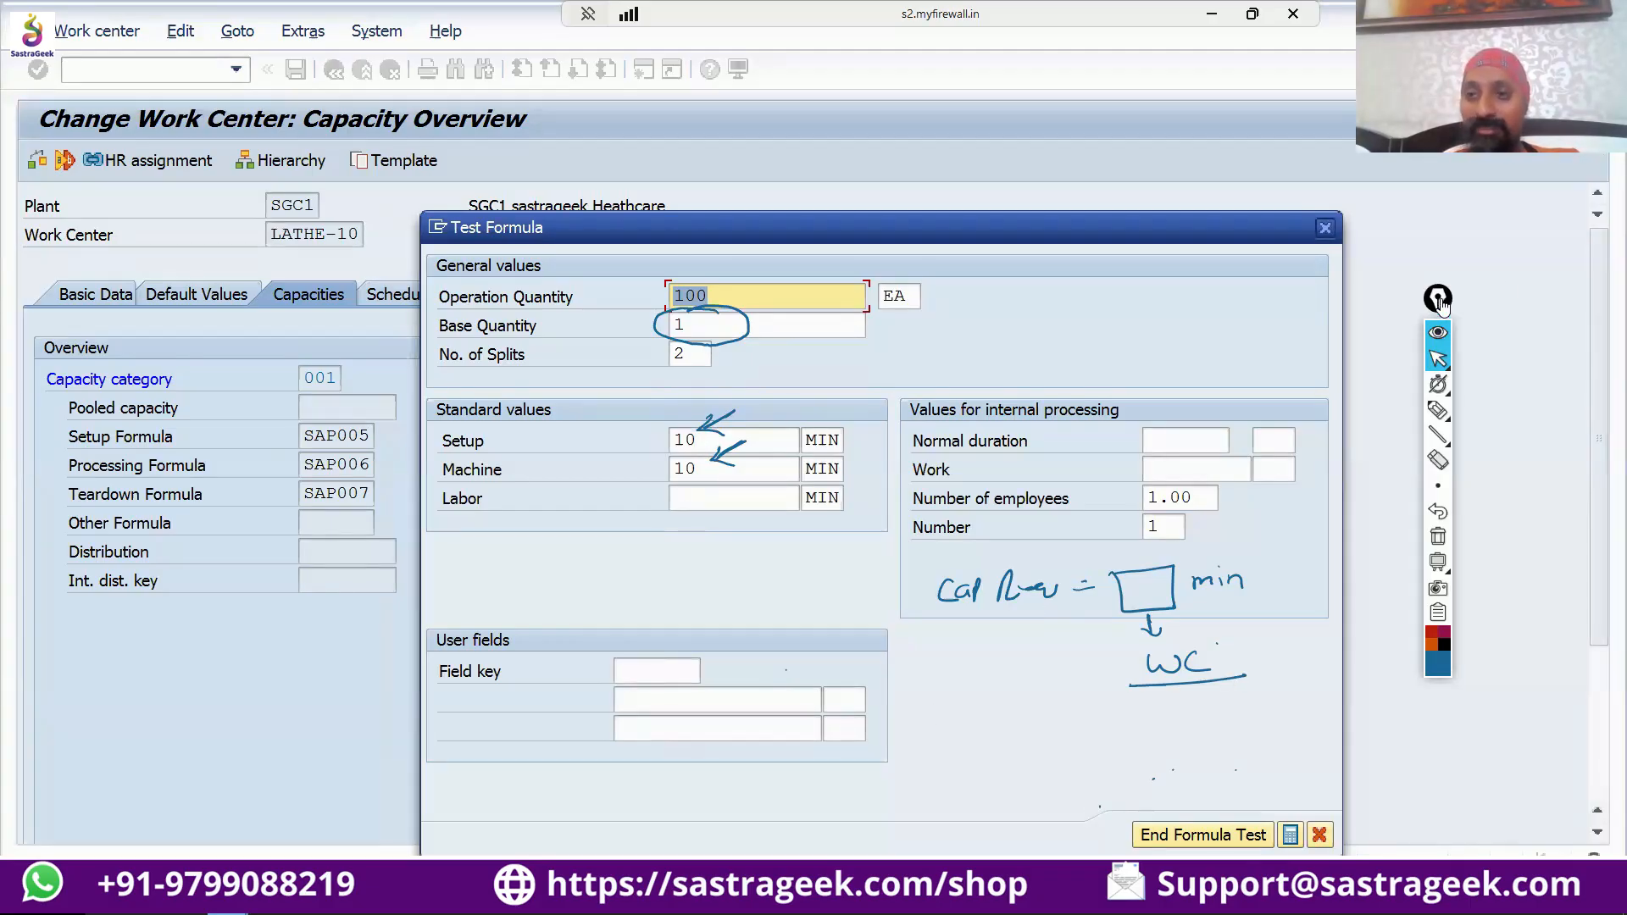
{"action": "left_click_drag", "start_coordinate": [1438, 298], "coordinate": [1505, 280]}
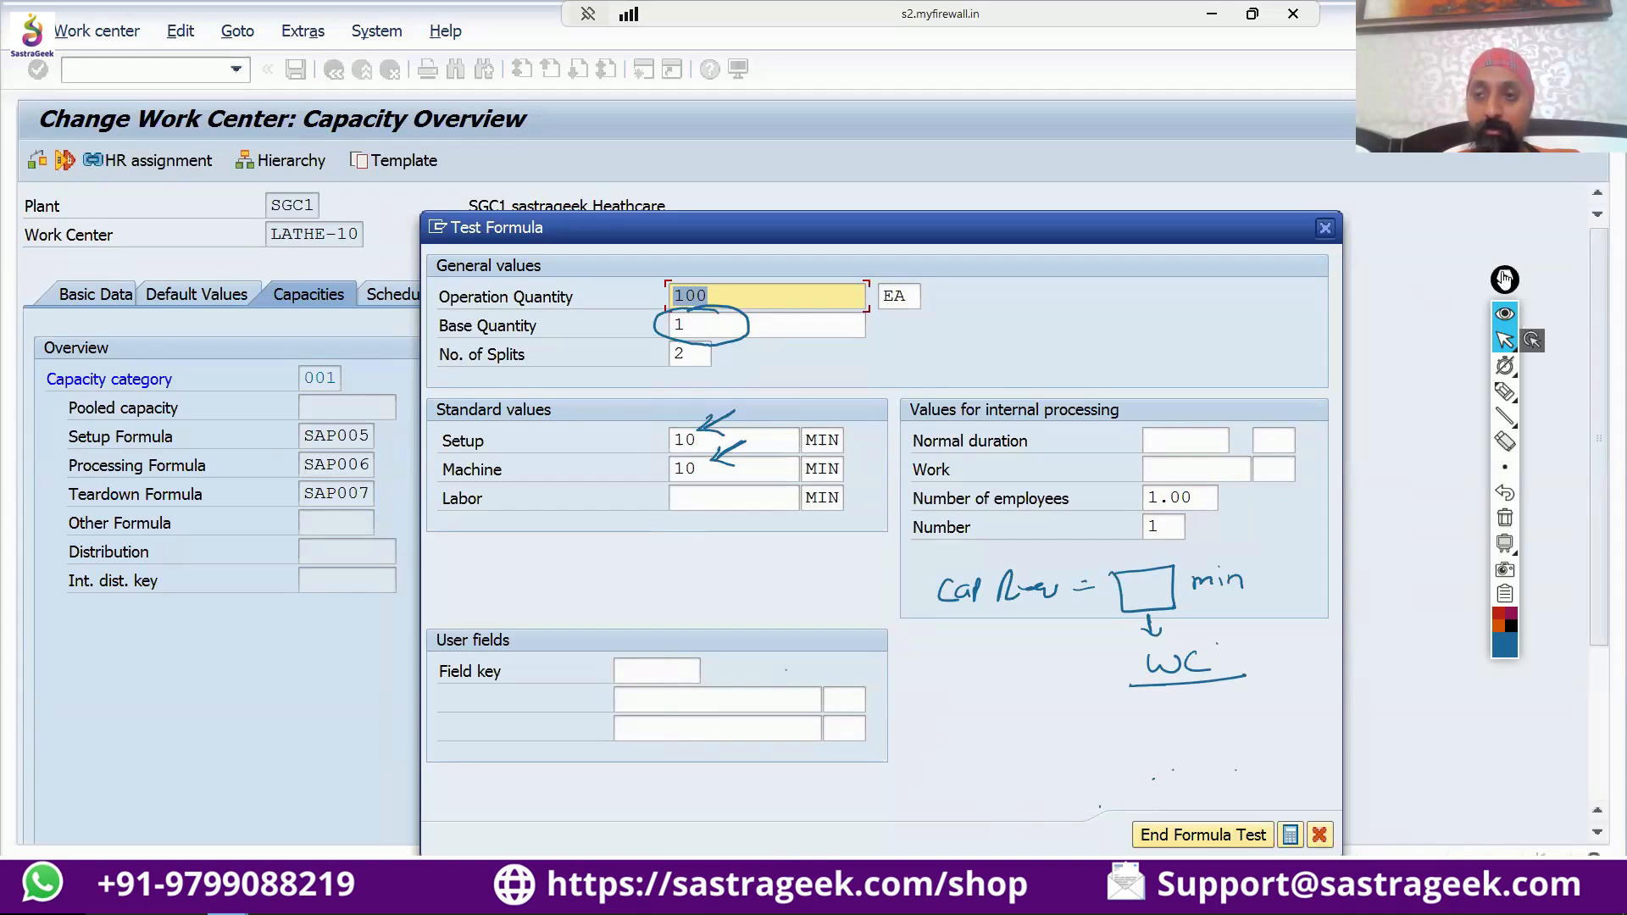
{"action": "left_click_drag", "start_coordinate": [1504, 277], "coordinate": [1589, 263]}
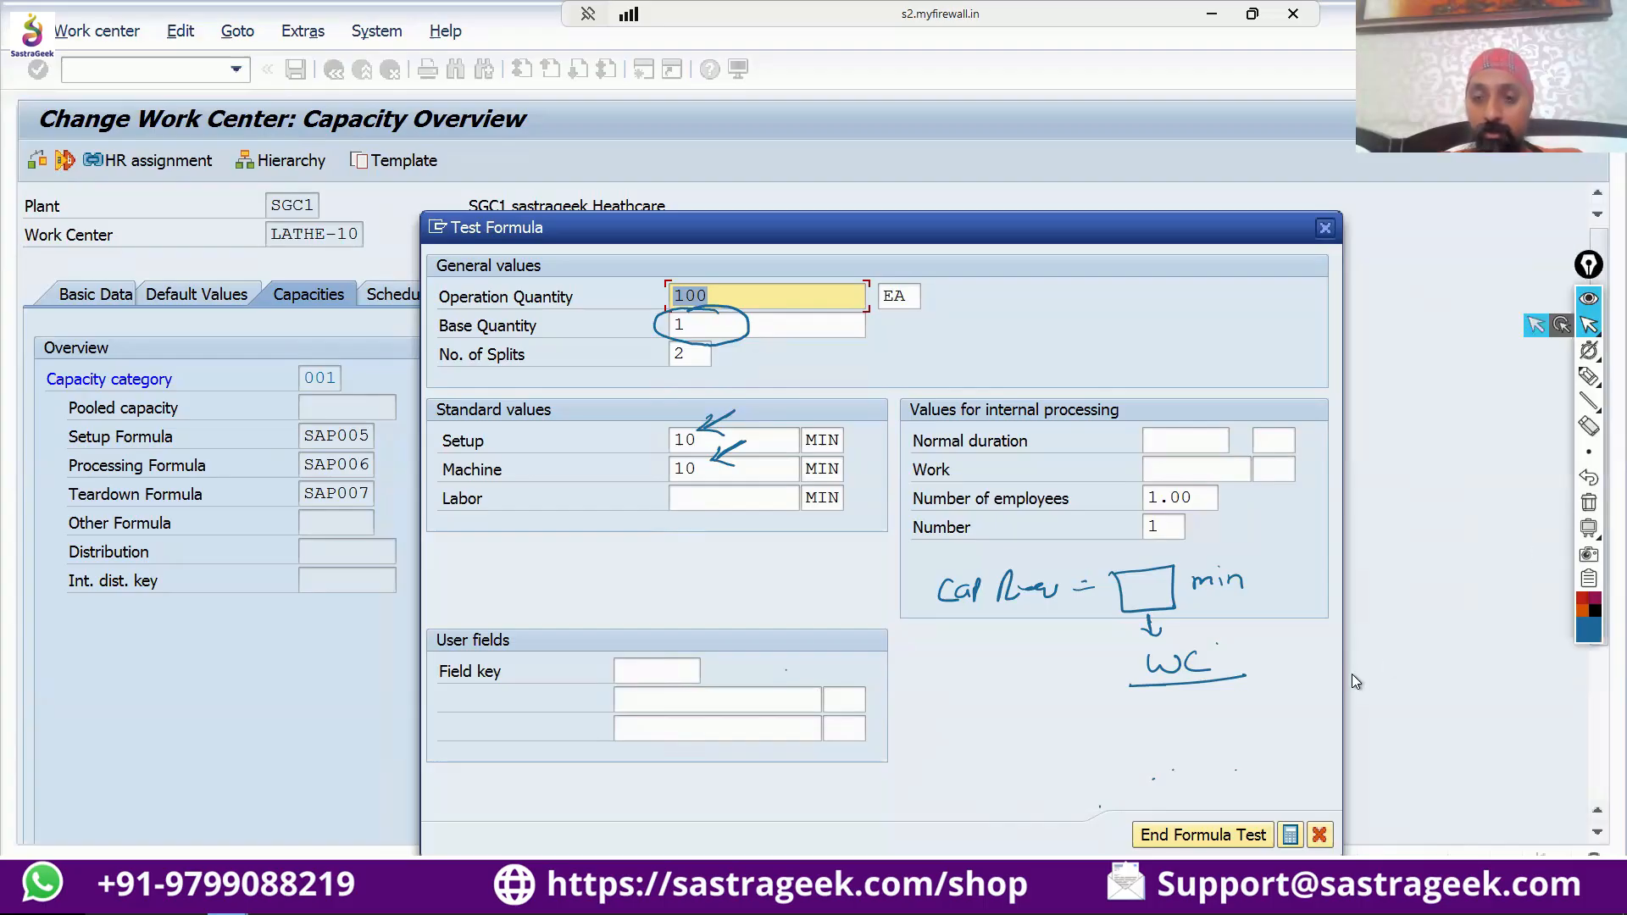
Calculate the capacity requirements, erase all annotations and move the results window off the general and standard values.
{"action": "left_click", "coordinate": [1289, 835]}
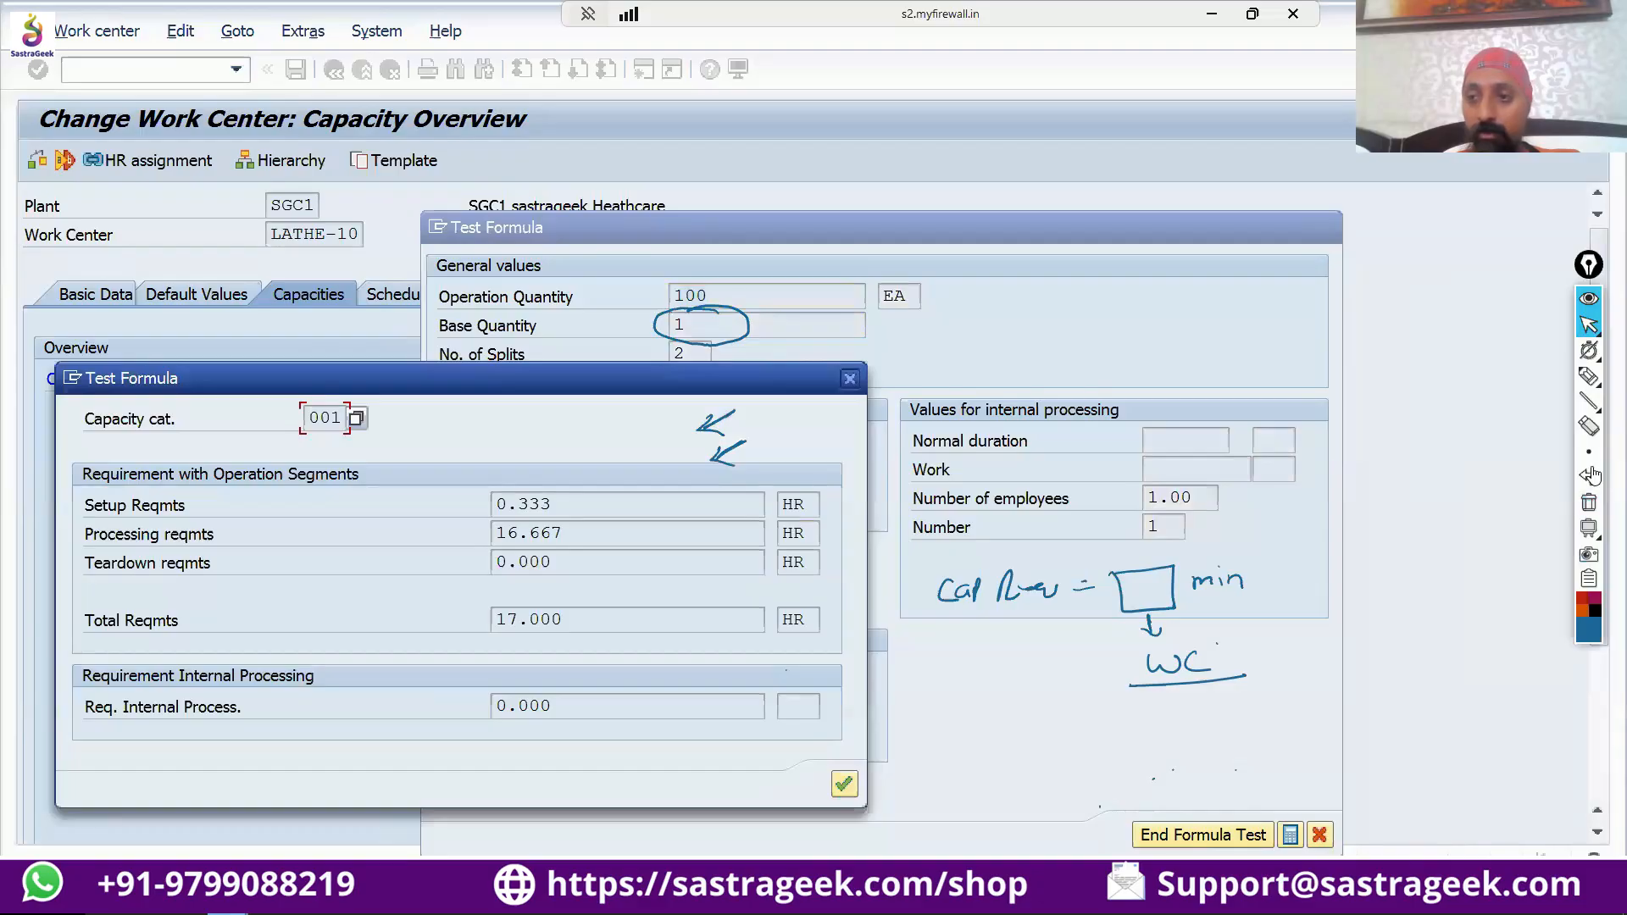
{"action": "left_click", "coordinate": [1587, 505]}
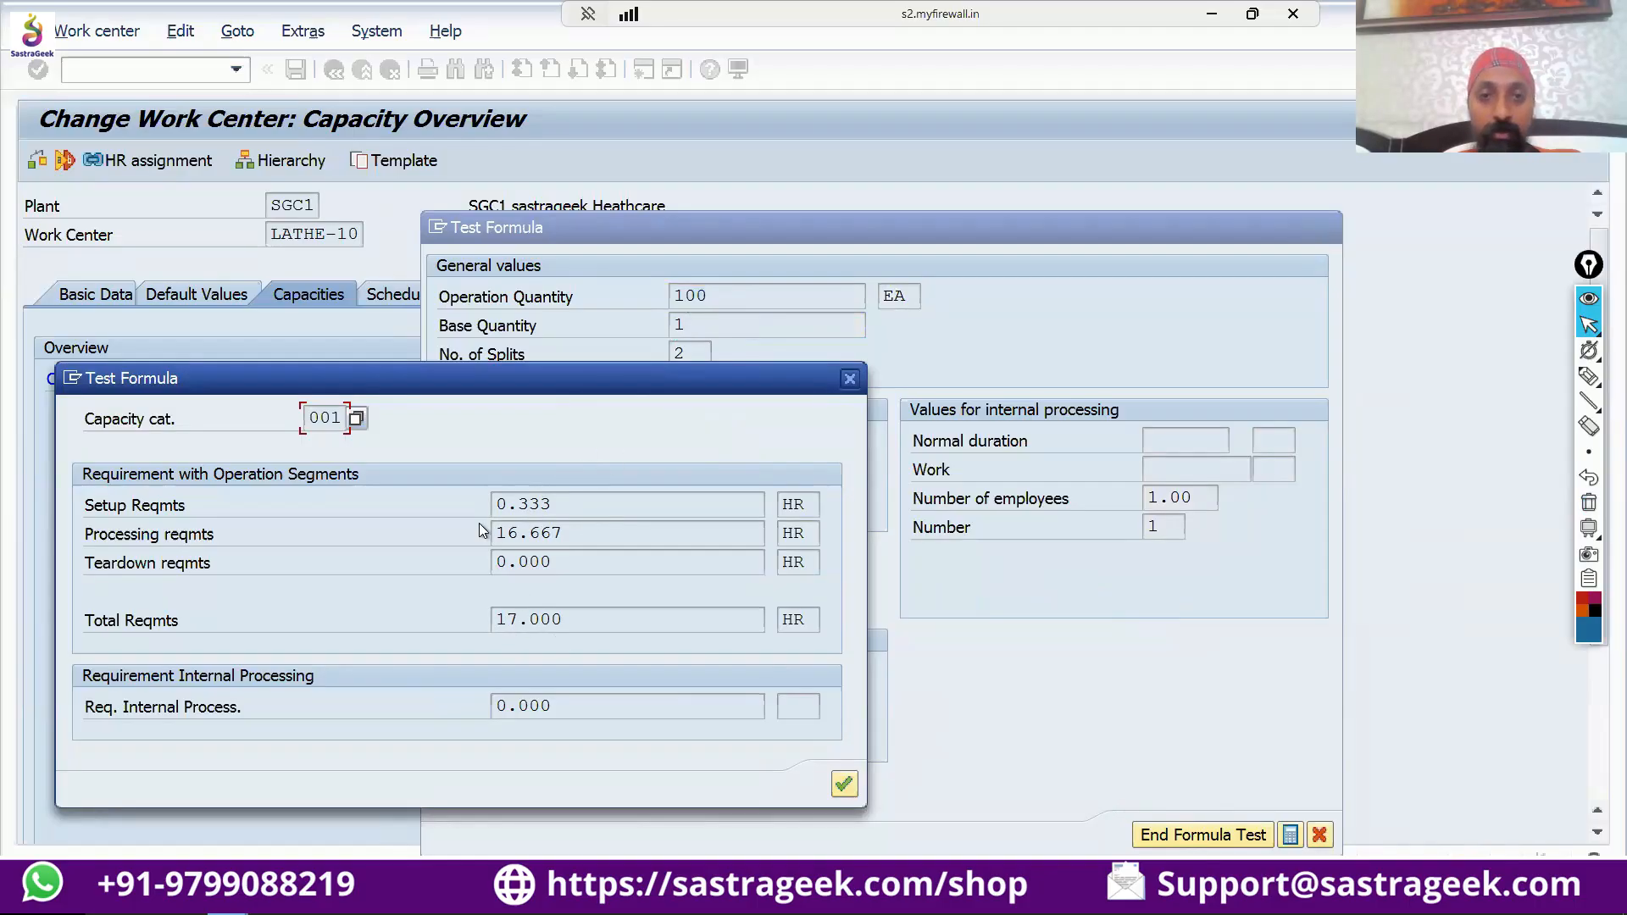
{"action": "left_click_drag", "start_coordinate": [547, 391], "coordinate": [322, 511]}
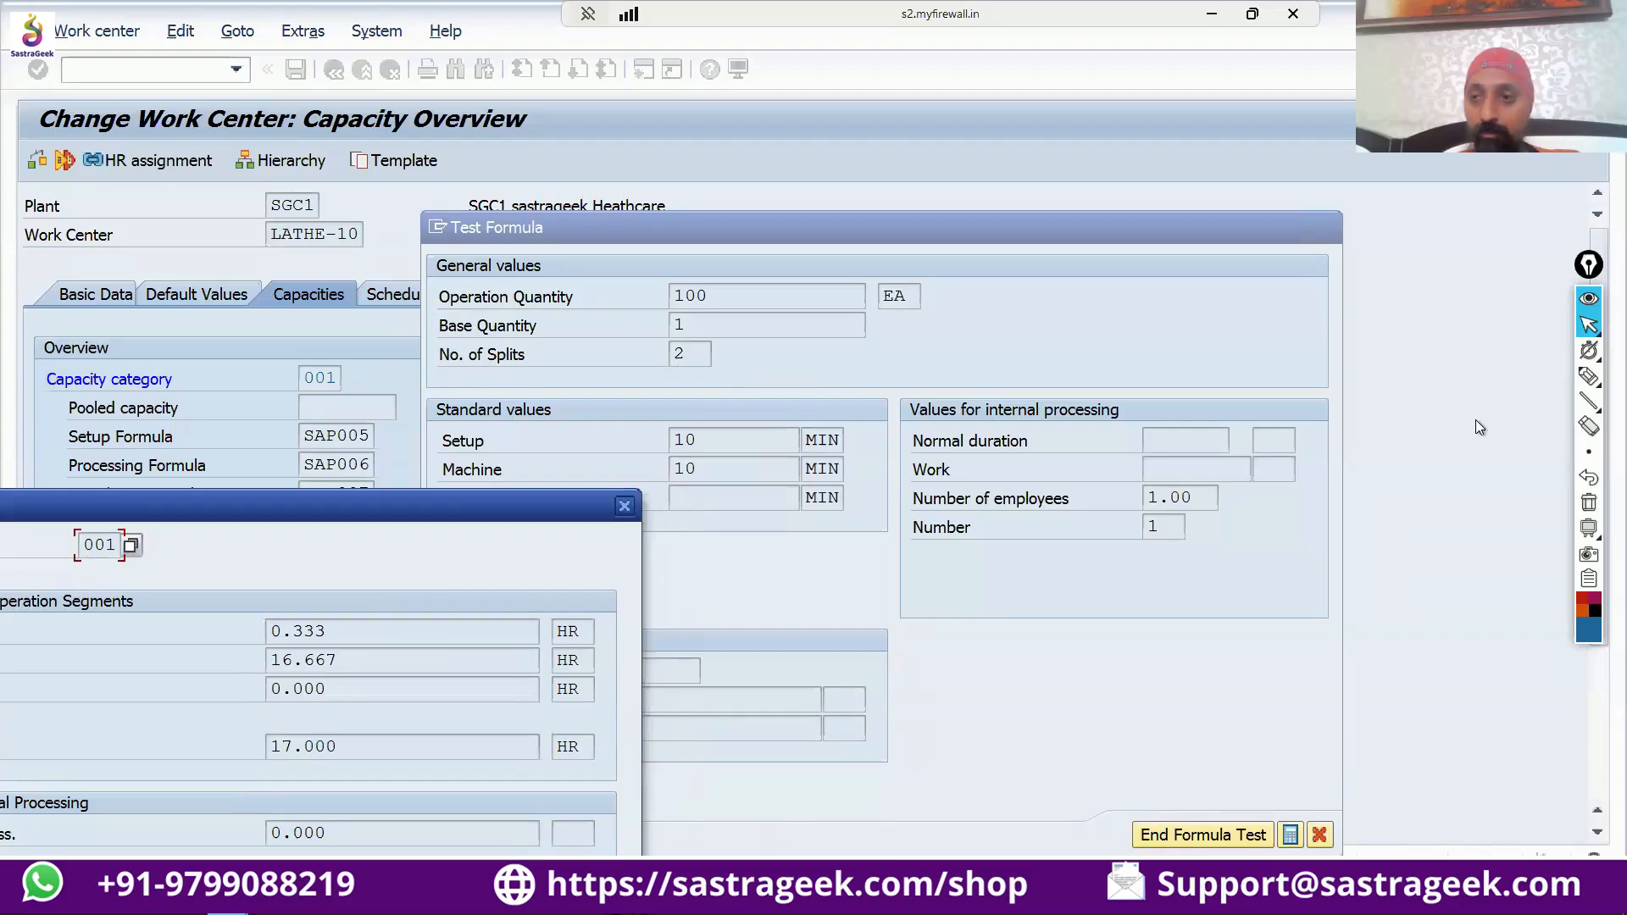
With the annotation pen, draw two stacked boxes beside the general values to represent the two operation splits.
{"action": "mouse_move", "coordinate": [1587, 377]}
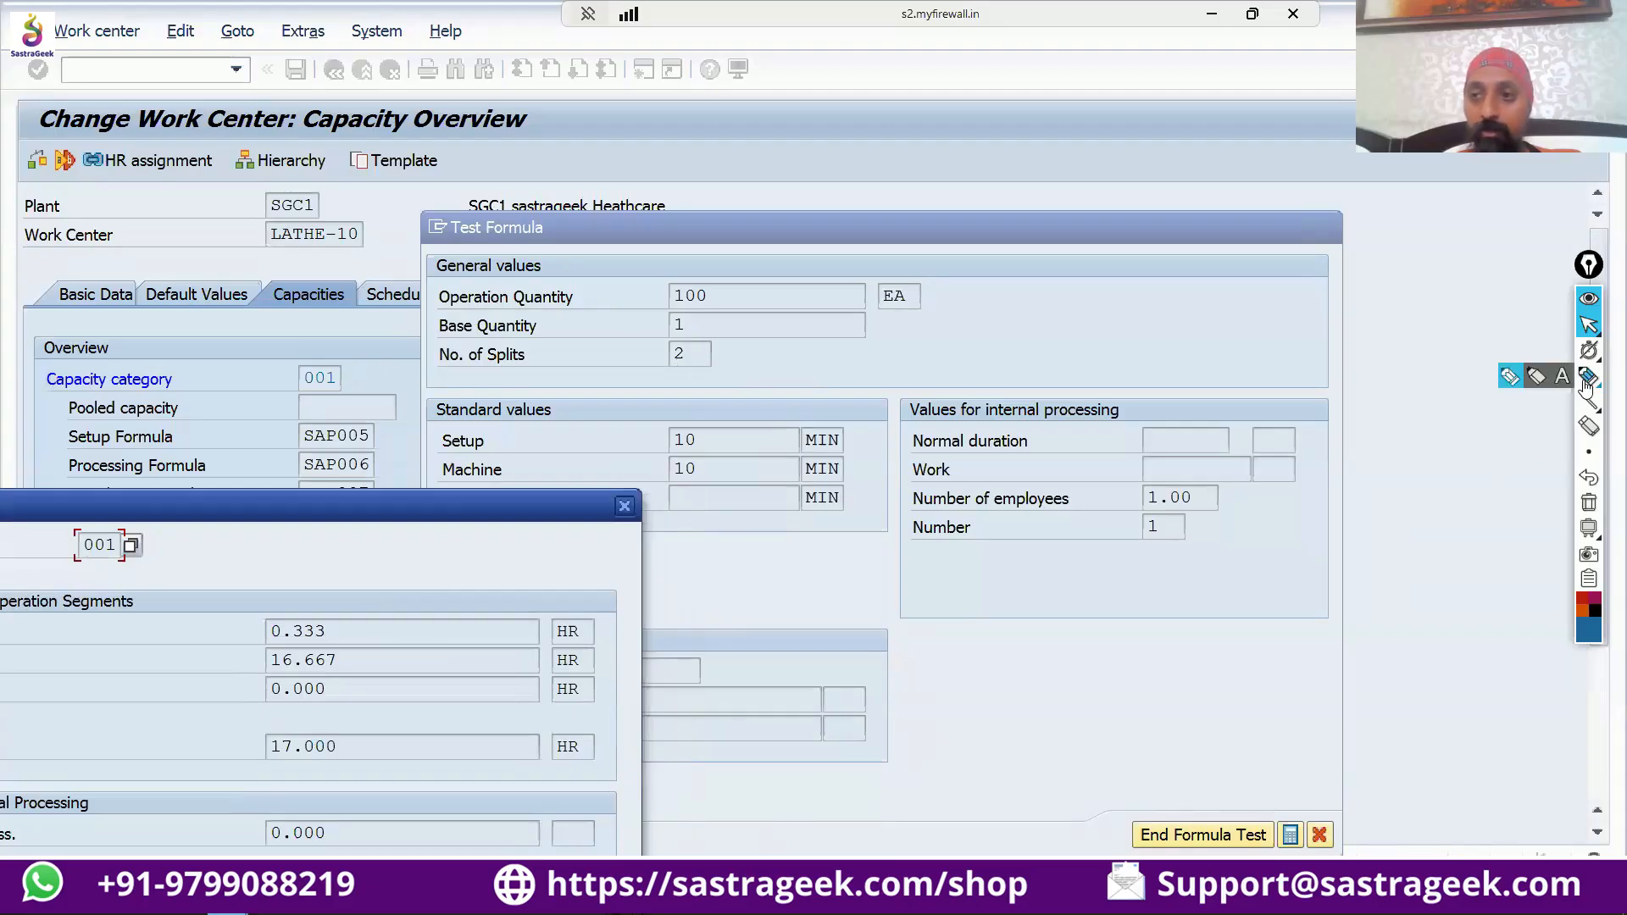
{"action": "left_click", "coordinate": [1509, 378]}
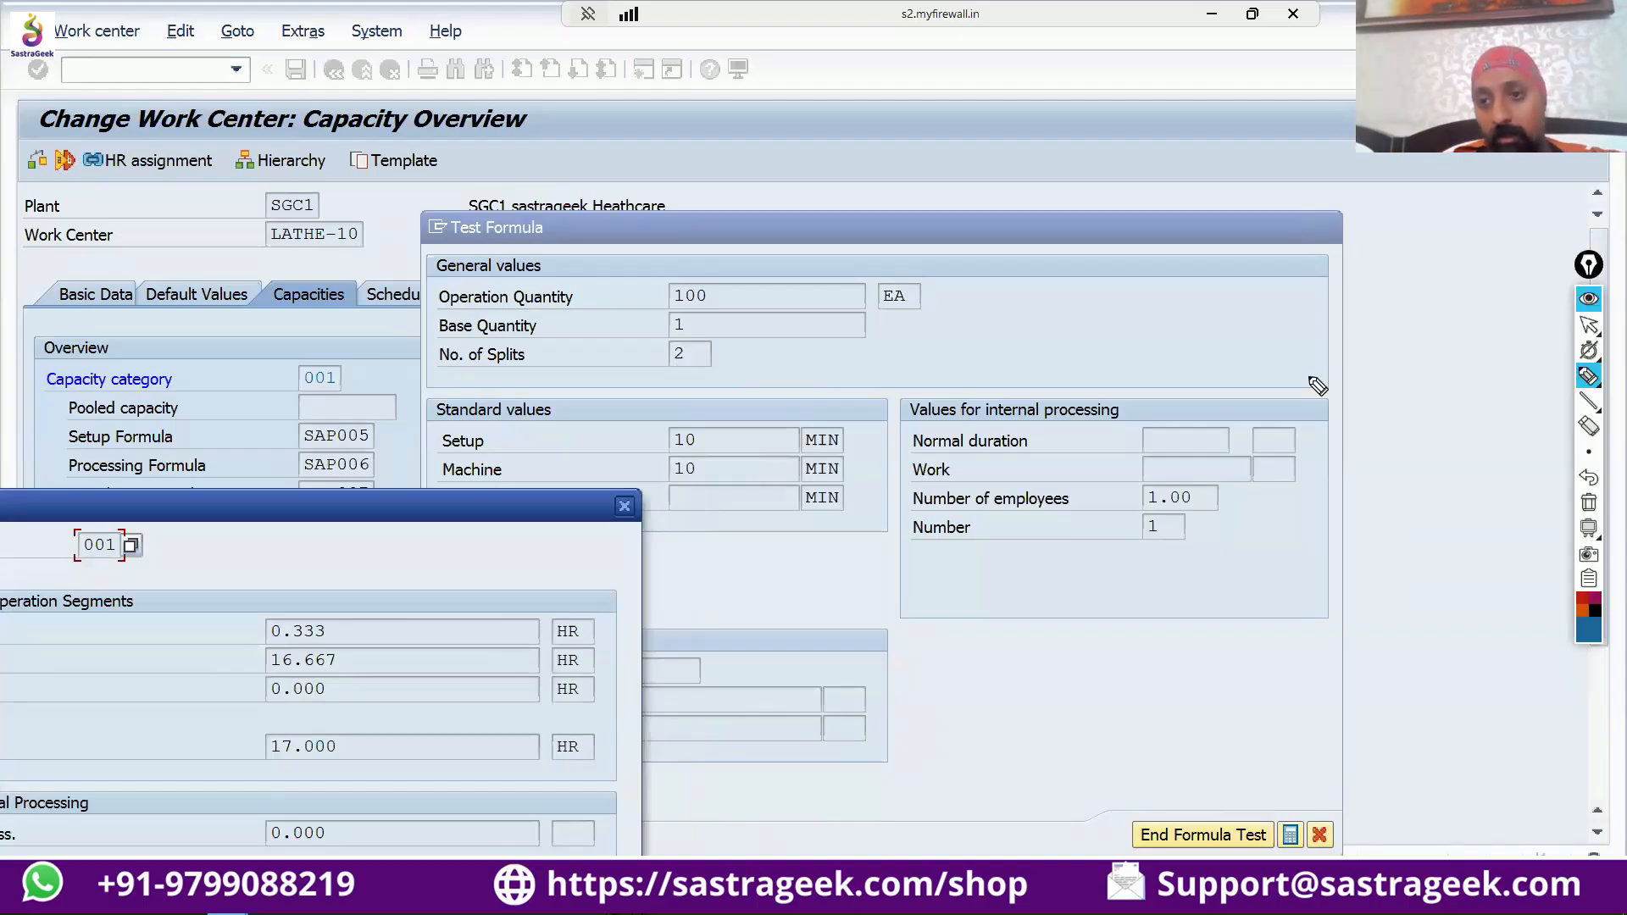
{"action": "mouse_move", "coordinate": [1338, 287]}
{"action": "left_mouse_down"}
{"action": "mouse_move", "coordinate": [1243, 298]}
{"action": "mouse_move", "coordinate": [1337, 317]}
{"action": "left_mouse_up"}
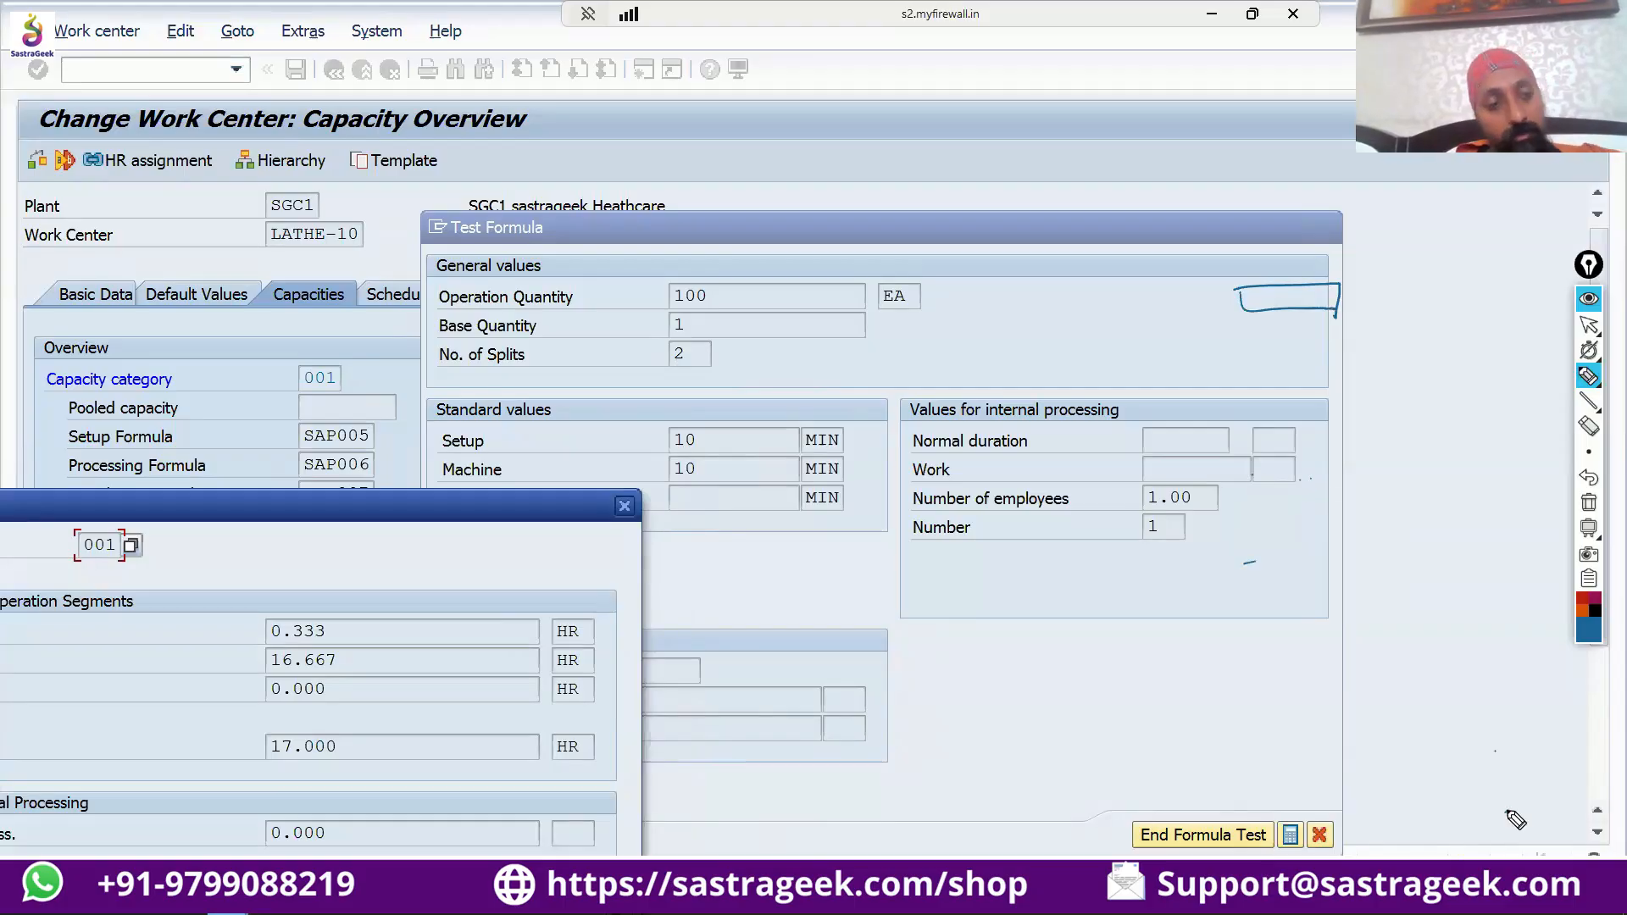
{"action": "mouse_move", "coordinate": [1251, 330]}
{"action": "left_mouse_down"}
{"action": "mouse_move", "coordinate": [1333, 332]}
{"action": "mouse_move", "coordinate": [1320, 360]}
{"action": "left_mouse_up"}
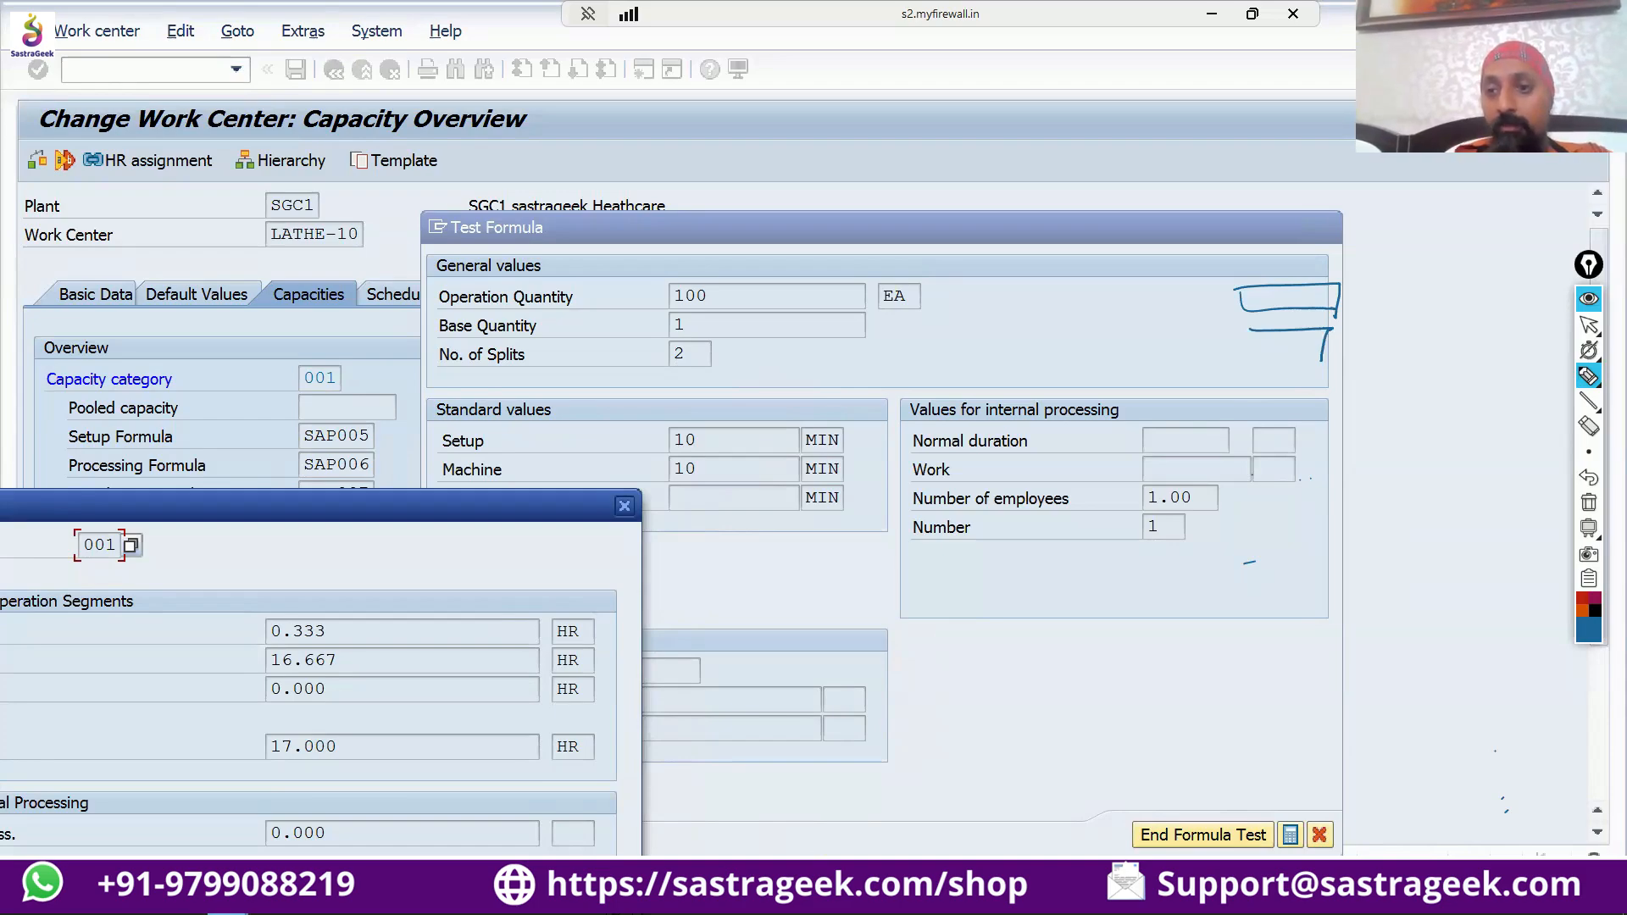
{"action": "mouse_move", "coordinate": [1248, 331]}
{"action": "left_mouse_down"}
{"action": "mouse_move", "coordinate": [1250, 353]}
{"action": "mouse_move", "coordinate": [1317, 356]}
{"action": "left_mouse_up"}
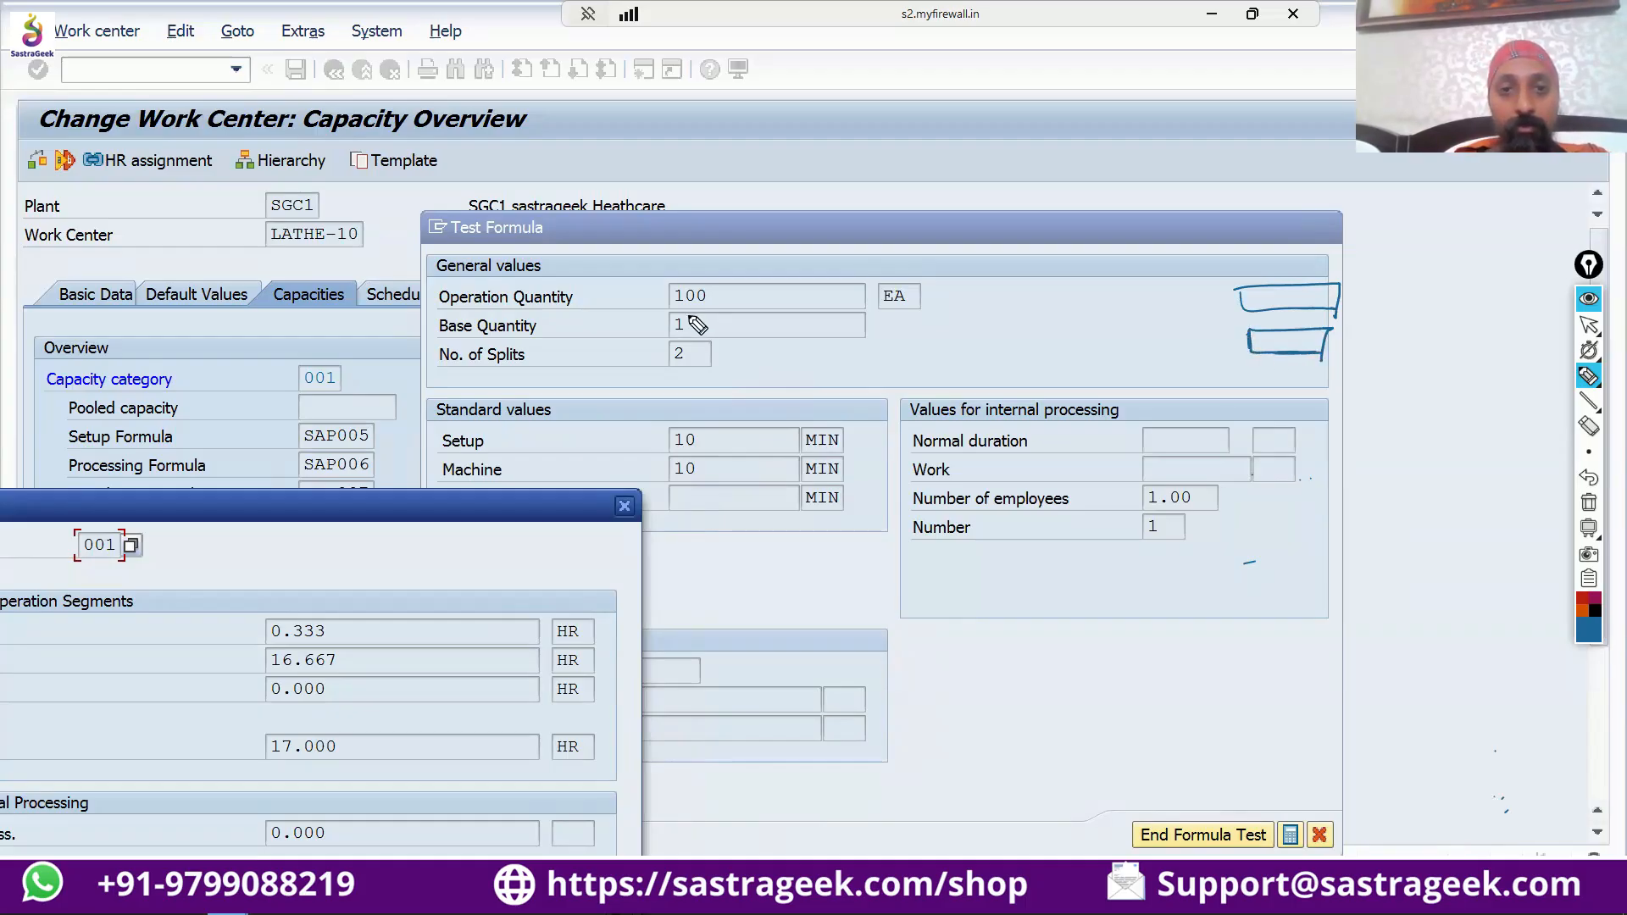
Circle the base quantity and the machine value, and handwrite an underlined and circled "1000 min" beside the formula test.
{"action": "left_click_drag", "start_coordinate": [691, 321], "coordinate": [682, 331]}
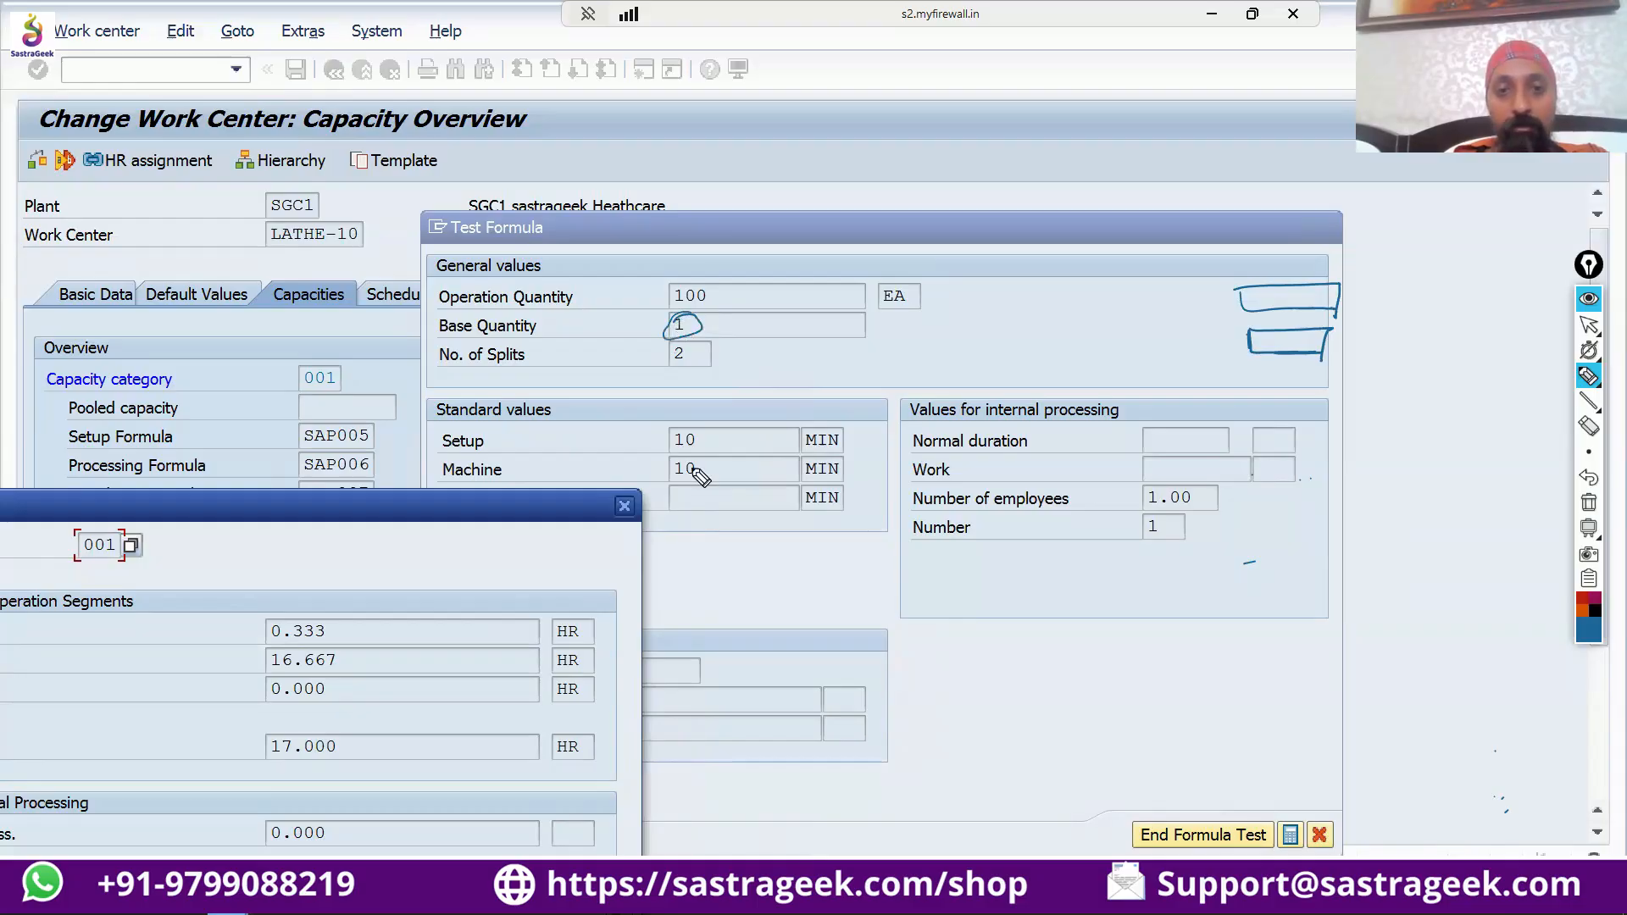
{"action": "left_click_drag", "start_coordinate": [709, 462], "coordinate": [712, 462]}
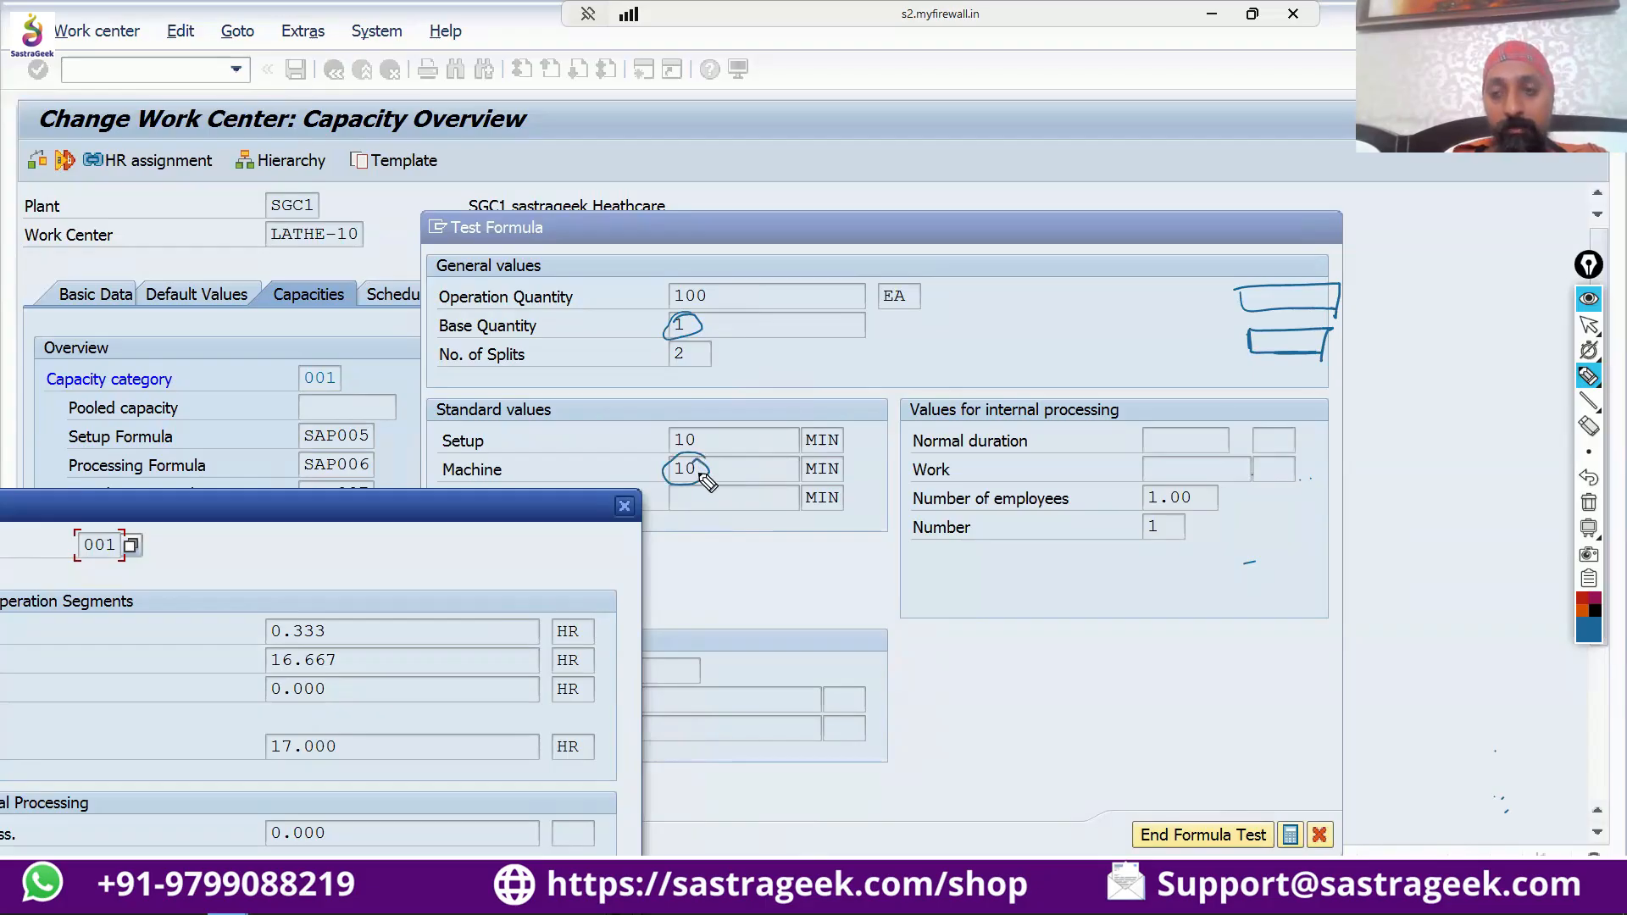
{"action": "left_click", "coordinate": [1520, 795]}
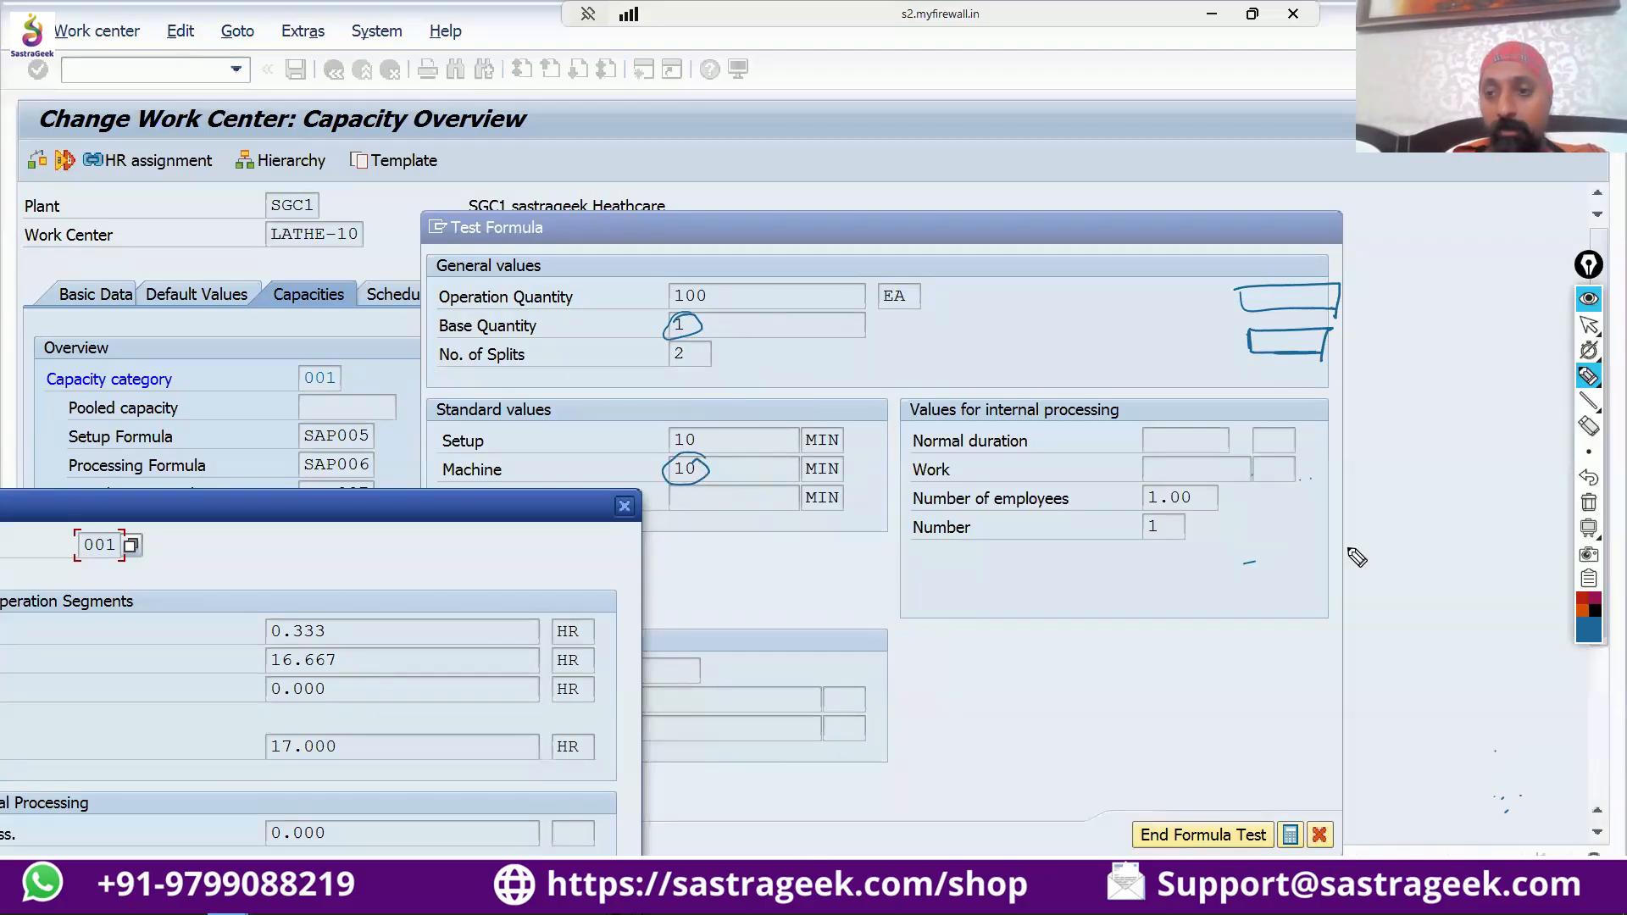
{"action": "mouse_move", "coordinate": [1359, 538]}
{"action": "left_mouse_down"}
{"action": "mouse_move", "coordinate": [1359, 557]}
{"action": "mouse_move", "coordinate": [1371, 541]}
{"action": "mouse_move", "coordinate": [1473, 547]}
{"action": "left_mouse_up"}
{"action": "left_click_drag", "start_coordinate": [1362, 583], "coordinate": [1471, 579]}
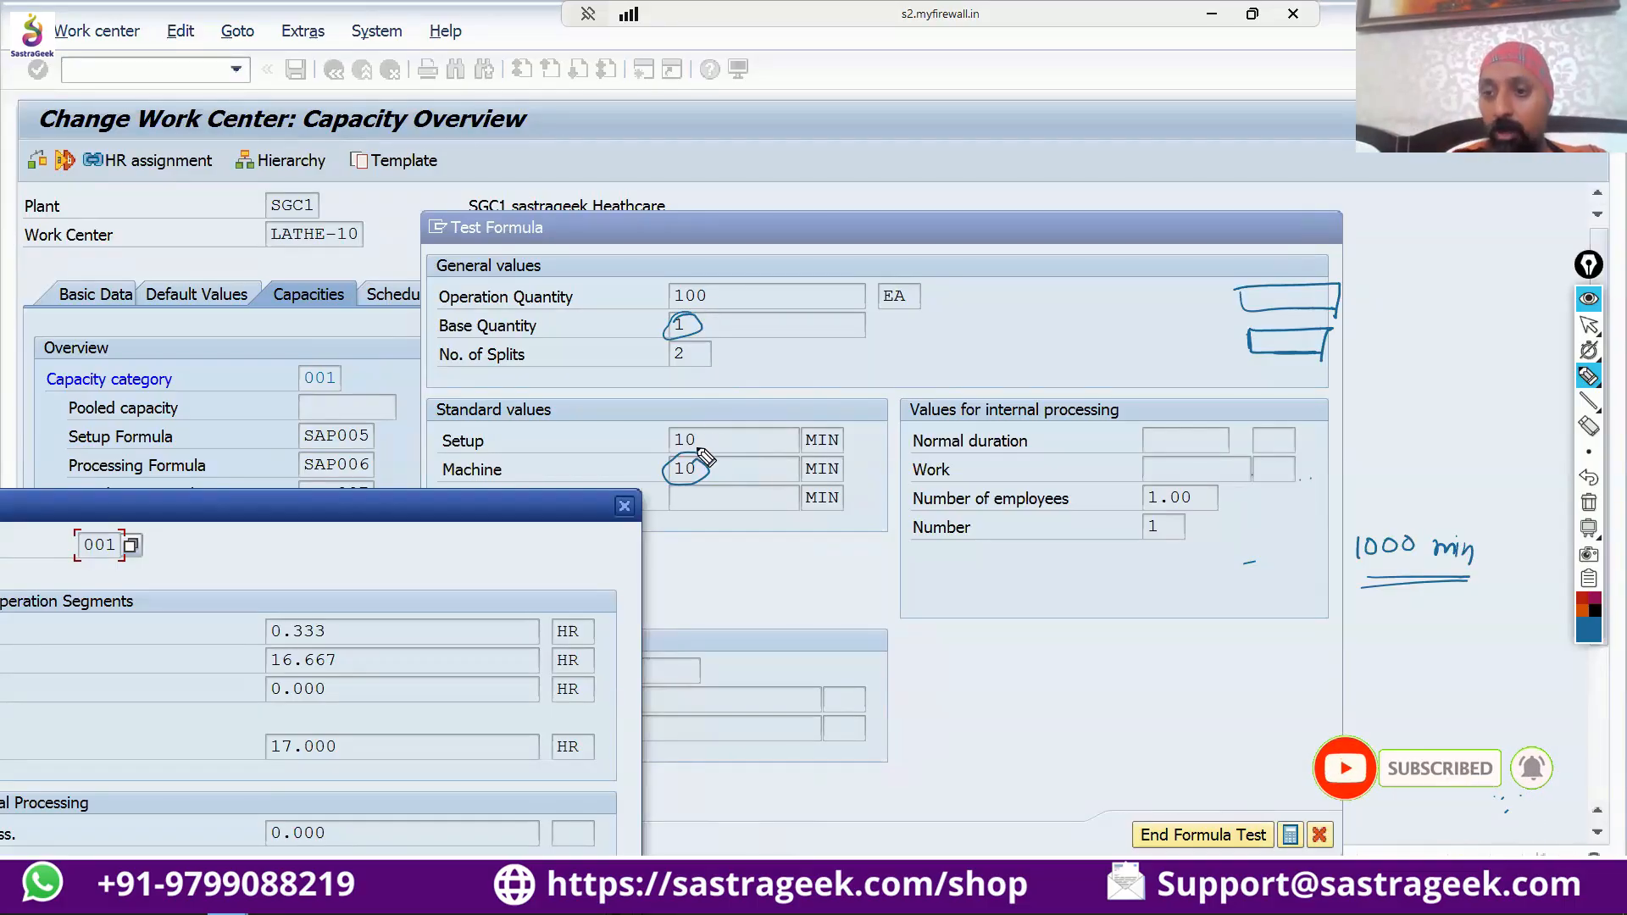
{"action": "mouse_move", "coordinate": [1473, 518]}
{"action": "left_mouse_down"}
{"action": "mouse_move", "coordinate": [1357, 516]}
{"action": "mouse_move", "coordinate": [1436, 589]}
{"action": "mouse_move", "coordinate": [1490, 557]}
{"action": "mouse_move", "coordinate": [1451, 523]}
{"action": "left_mouse_up"}
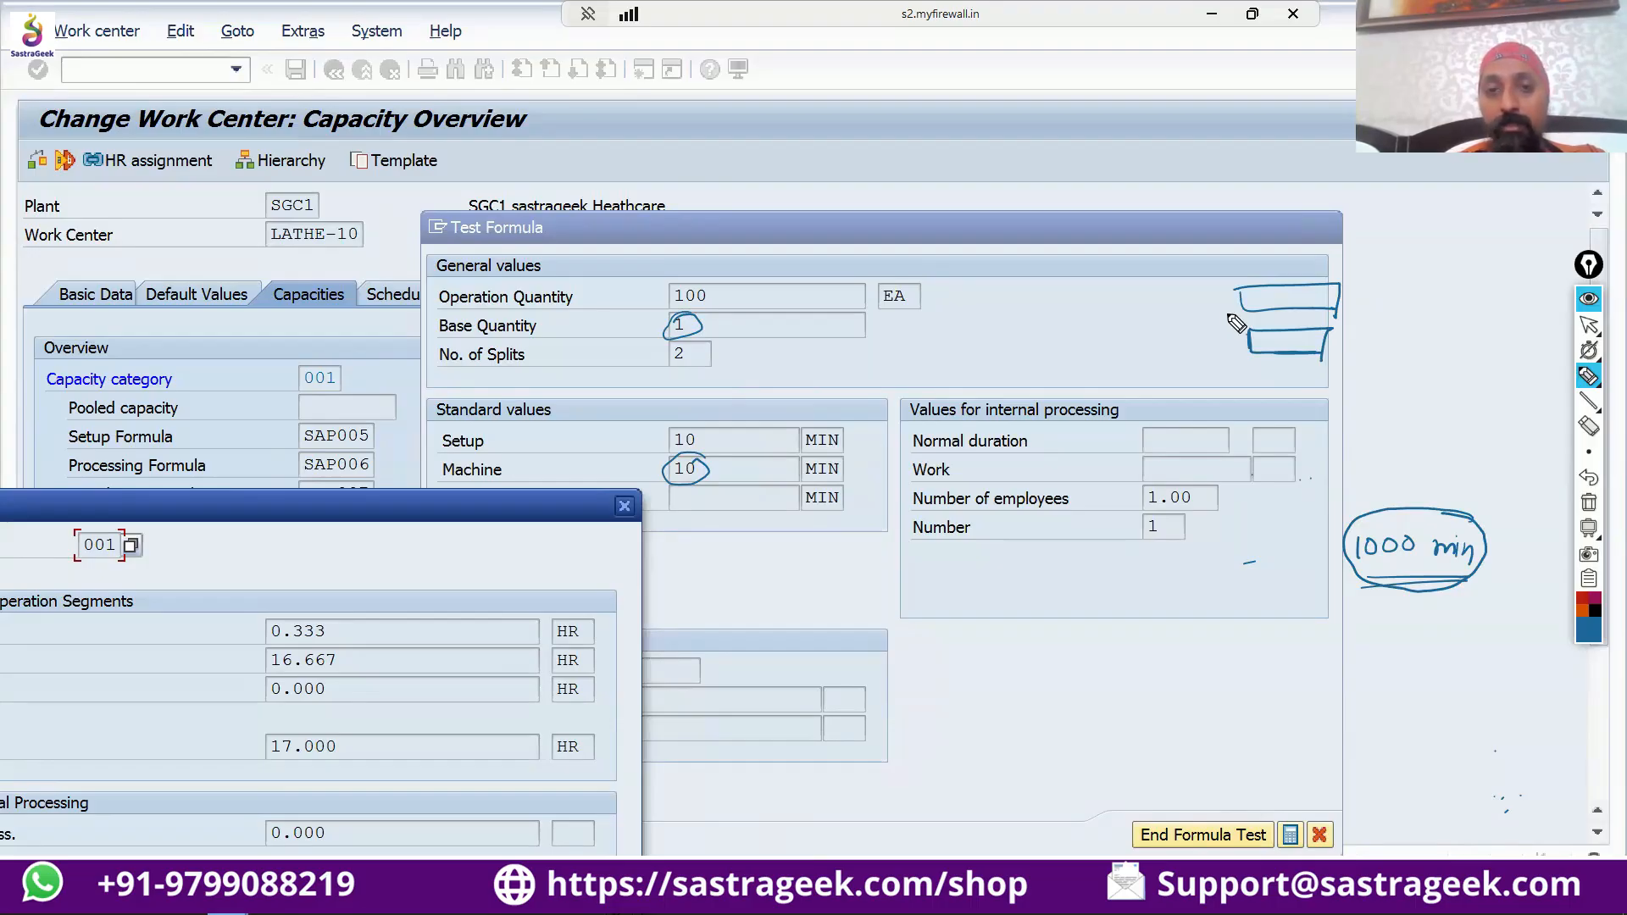
Label each of the two split boxes with a quantity of 50 and an underlined time of 10 min.
{"action": "mouse_move", "coordinate": [1154, 285]}
{"action": "left_mouse_down"}
{"action": "mouse_move", "coordinate": [1150, 299]}
{"action": "mouse_move", "coordinate": [1164, 283]}
{"action": "mouse_move", "coordinate": [1204, 292]}
{"action": "mouse_move", "coordinate": [1153, 339]}
{"action": "mouse_move", "coordinate": [1196, 349]}
{"action": "left_mouse_up"}
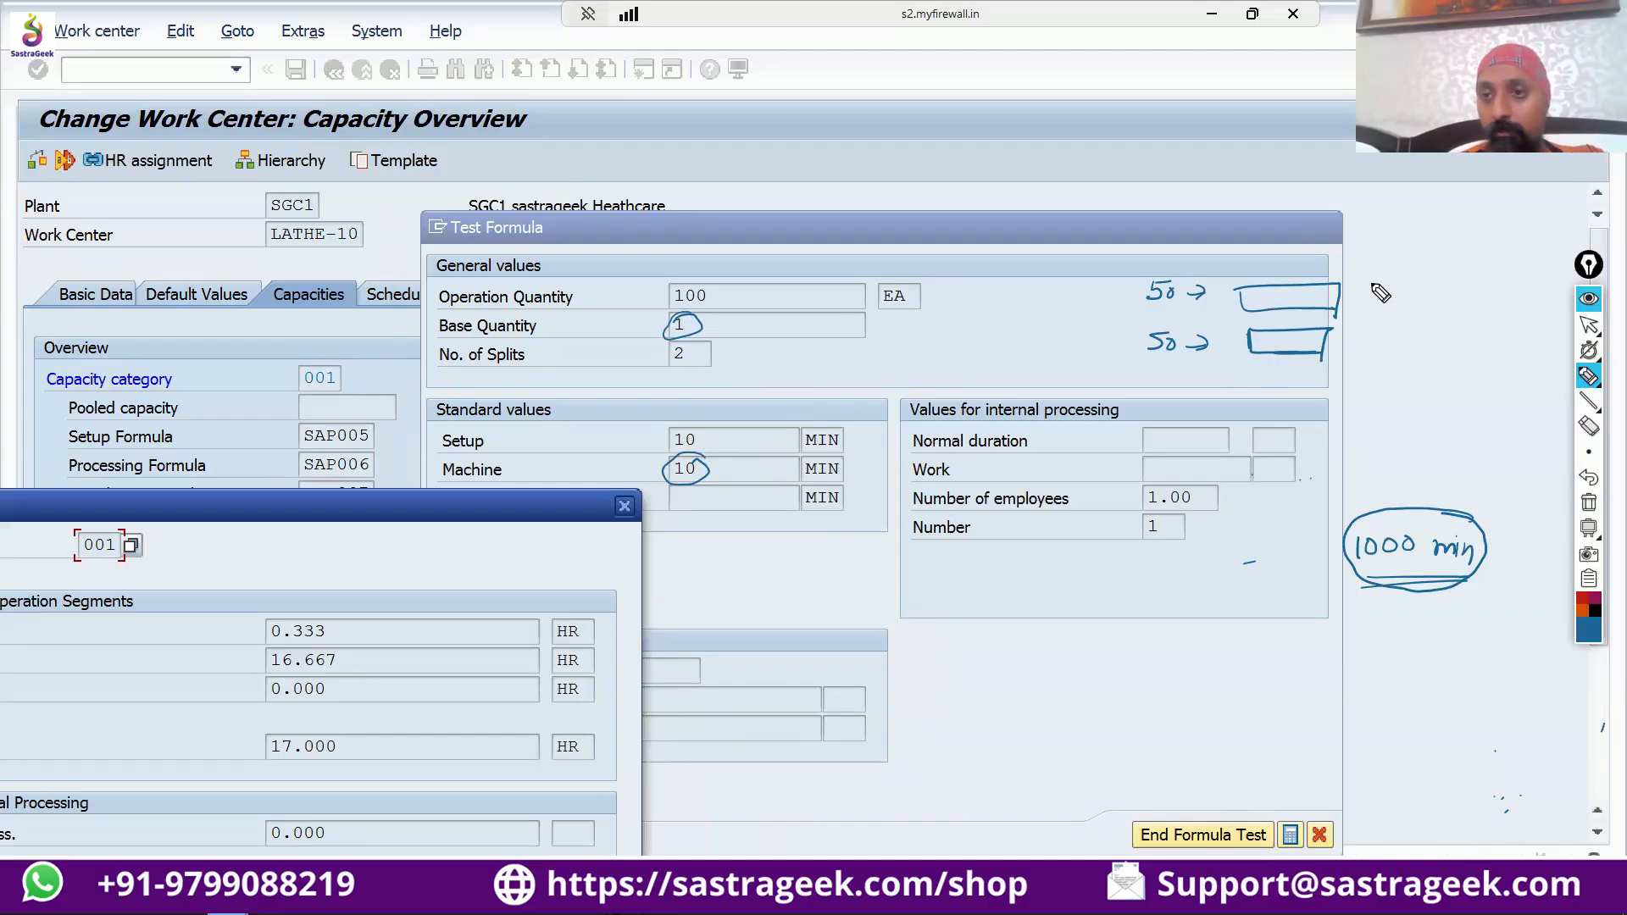
{"action": "mouse_move", "coordinate": [1370, 285]}
{"action": "left_mouse_down"}
{"action": "mouse_move", "coordinate": [1371, 301]}
{"action": "mouse_move", "coordinate": [1441, 288]}
{"action": "mouse_move", "coordinate": [1432, 315]}
{"action": "left_mouse_up"}
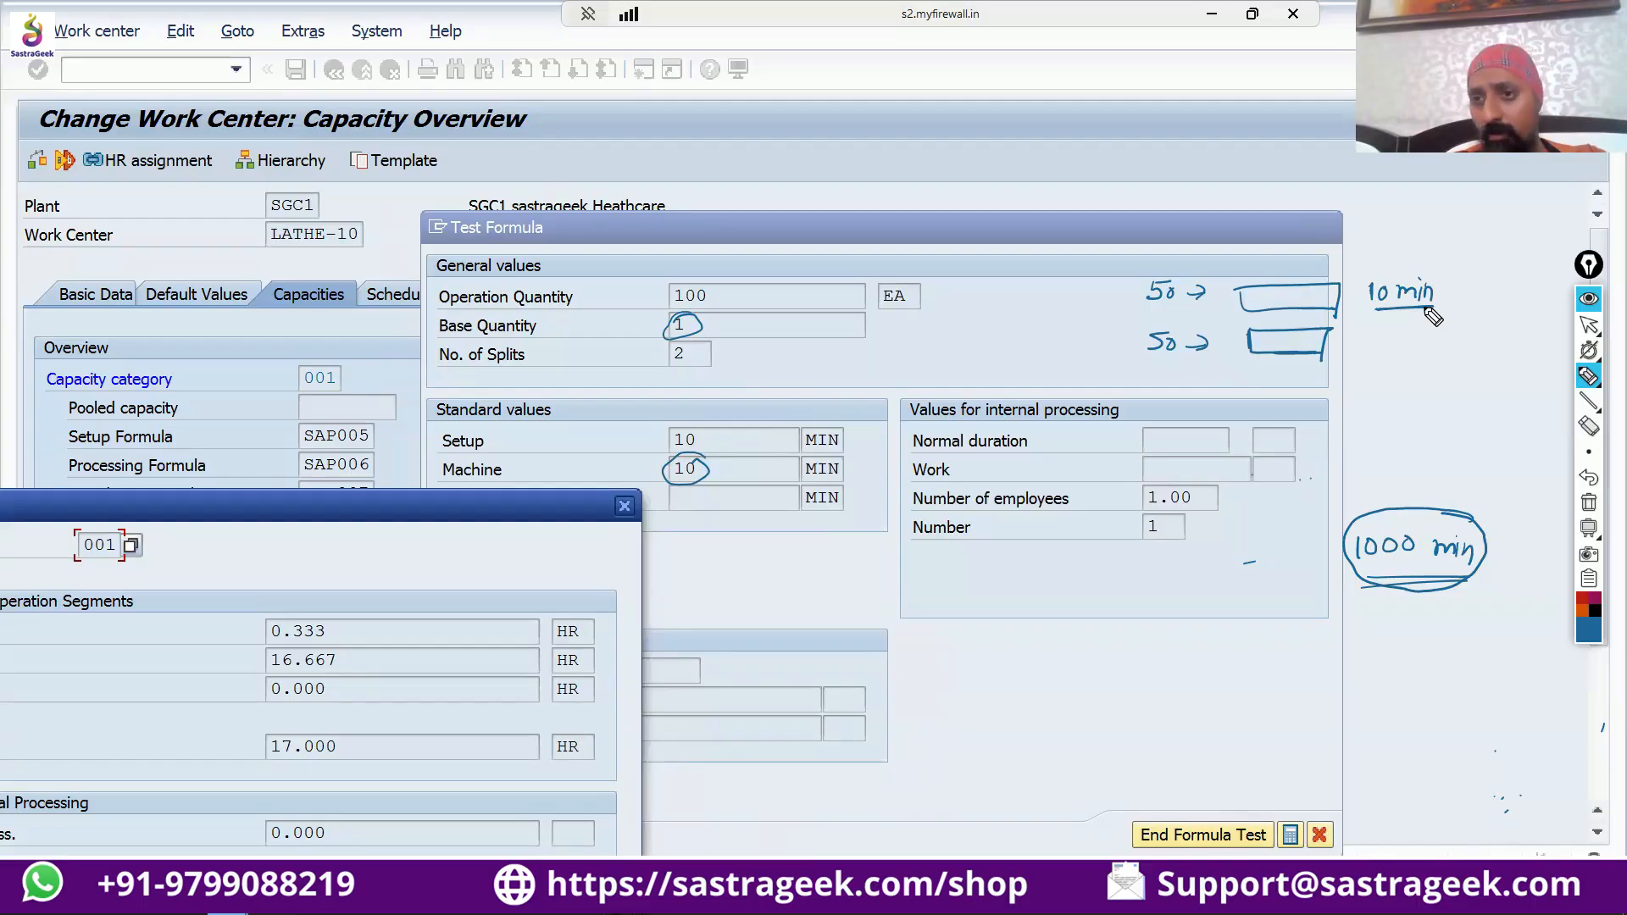
{"action": "mouse_move", "coordinate": [1382, 336]}
{"action": "left_mouse_down"}
{"action": "mouse_move", "coordinate": [1381, 354]}
{"action": "mouse_move", "coordinate": [1428, 354]}
{"action": "left_mouse_up"}
{"action": "mouse_move", "coordinate": [1432, 354]}
{"action": "left_mouse_down"}
{"action": "mouse_move", "coordinate": [1424, 364]}
{"action": "mouse_move", "coordinate": [1450, 363]}
{"action": "left_mouse_up"}
Handwrite "+20 min = 1020 min" under the 1000 min note and tick the calculated setup and processing requirements.
{"action": "mouse_move", "coordinate": [1392, 609]}
{"action": "left_mouse_down"}
{"action": "mouse_move", "coordinate": [1395, 629]}
{"action": "mouse_move", "coordinate": [1493, 625]}
{"action": "left_mouse_up"}
{"action": "left_click_drag", "start_coordinate": [1355, 670], "coordinate": [1383, 679]}
{"action": "mouse_move", "coordinate": [1400, 666]}
{"action": "left_mouse_down"}
{"action": "mouse_move", "coordinate": [1403, 682]}
{"action": "mouse_move", "coordinate": [1520, 677]}
{"action": "left_mouse_up"}
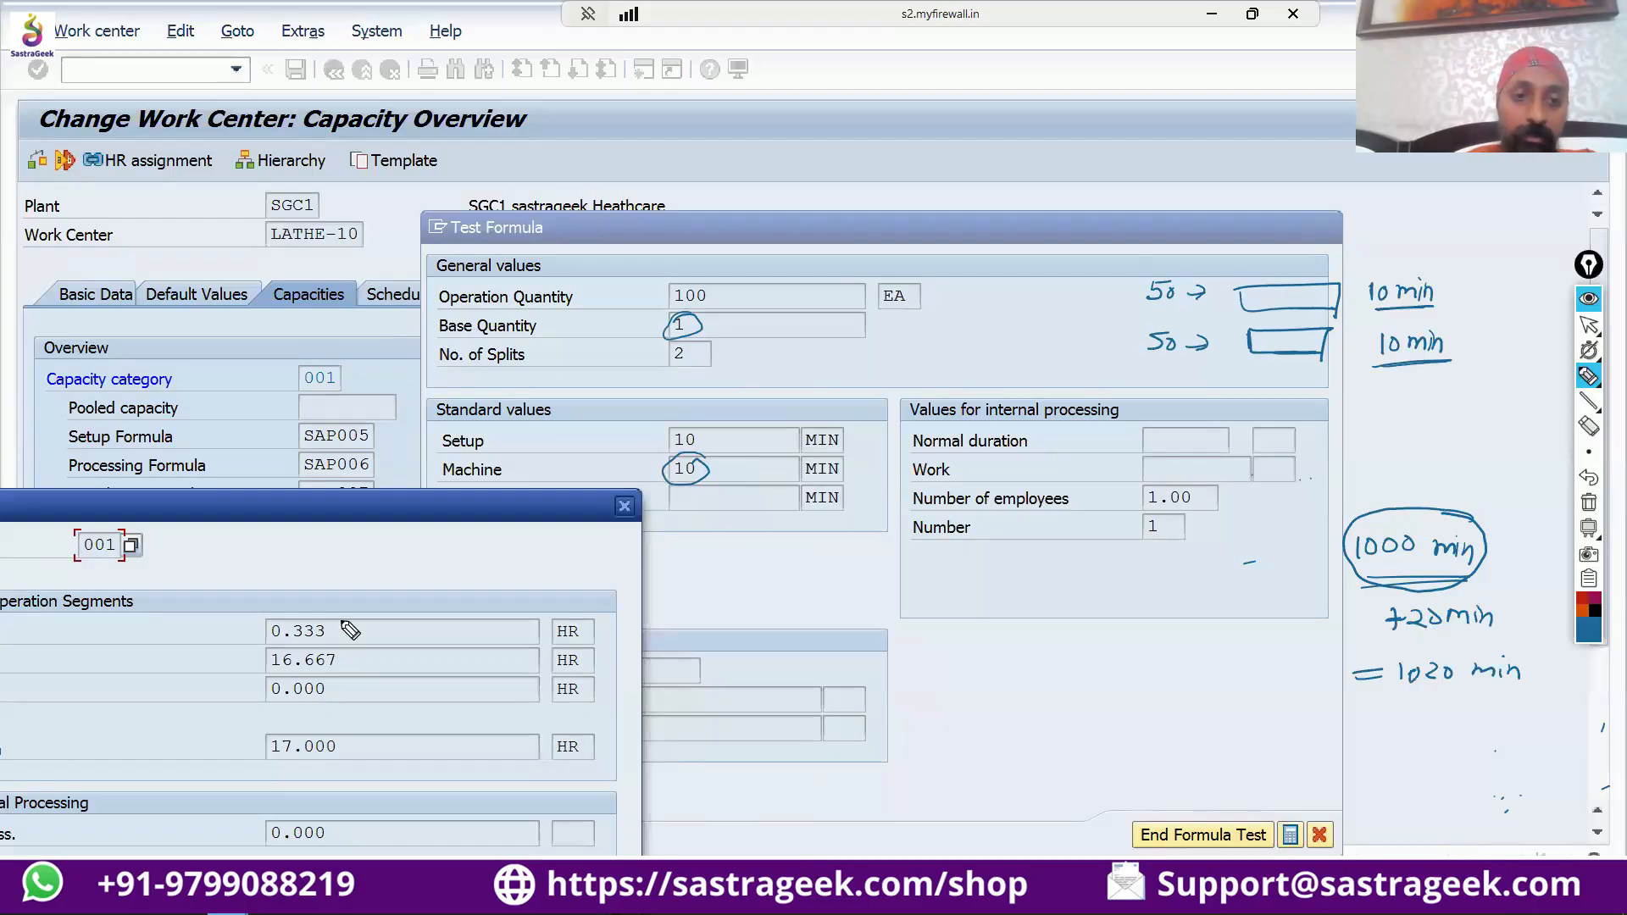
{"action": "left_click_drag", "start_coordinate": [341, 625], "coordinate": [396, 605]}
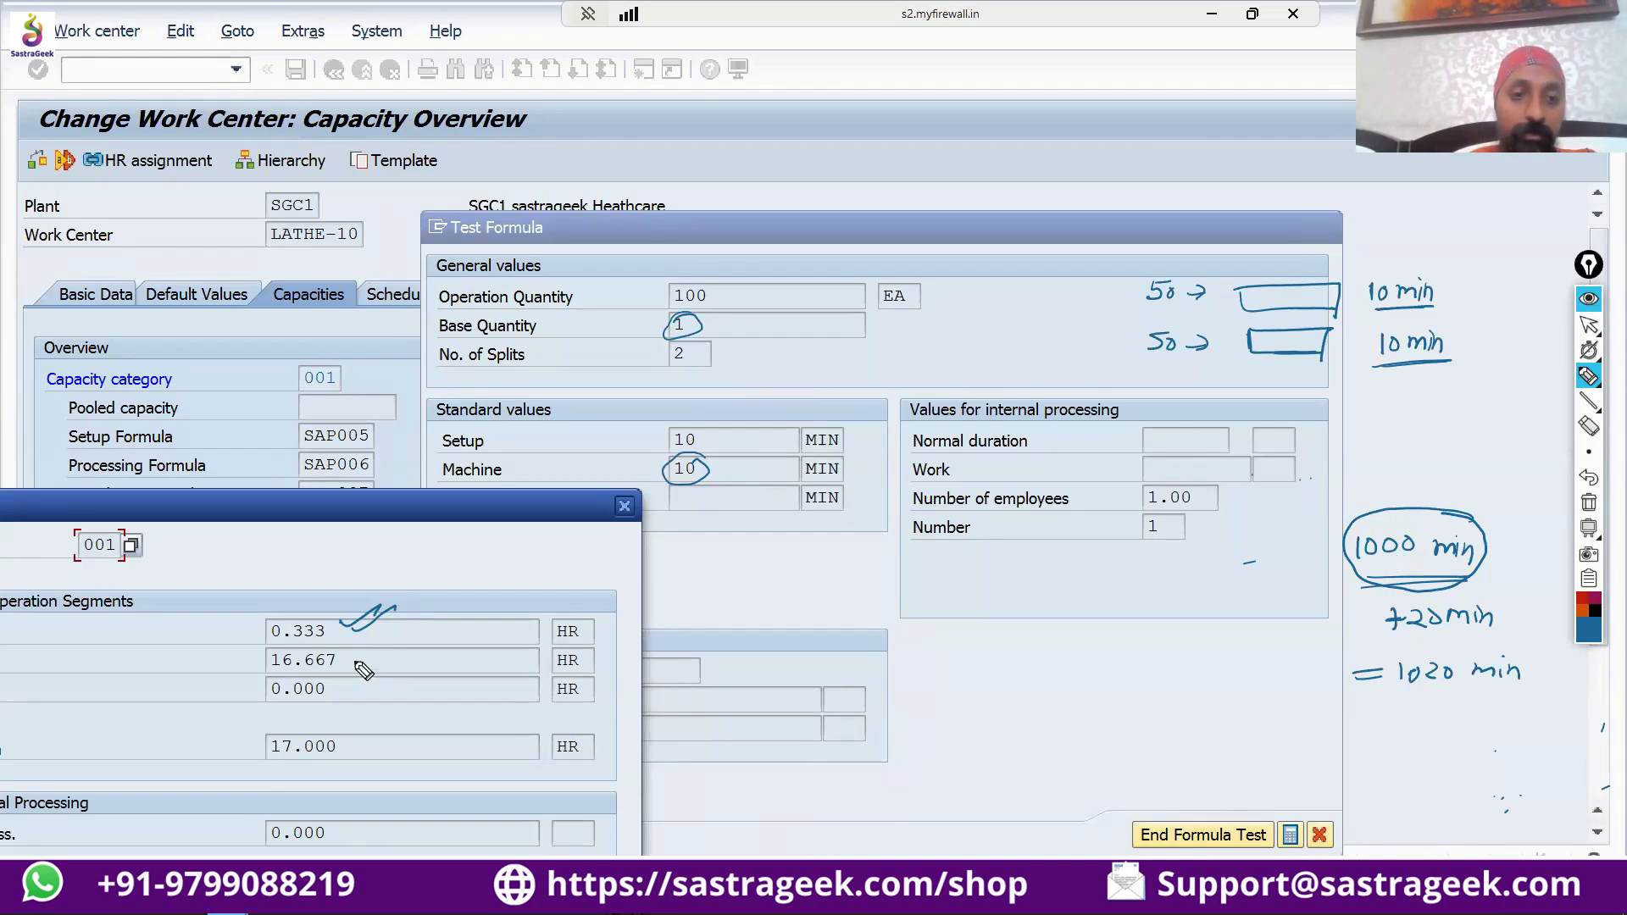
{"action": "left_click_drag", "start_coordinate": [356, 661], "coordinate": [411, 657]}
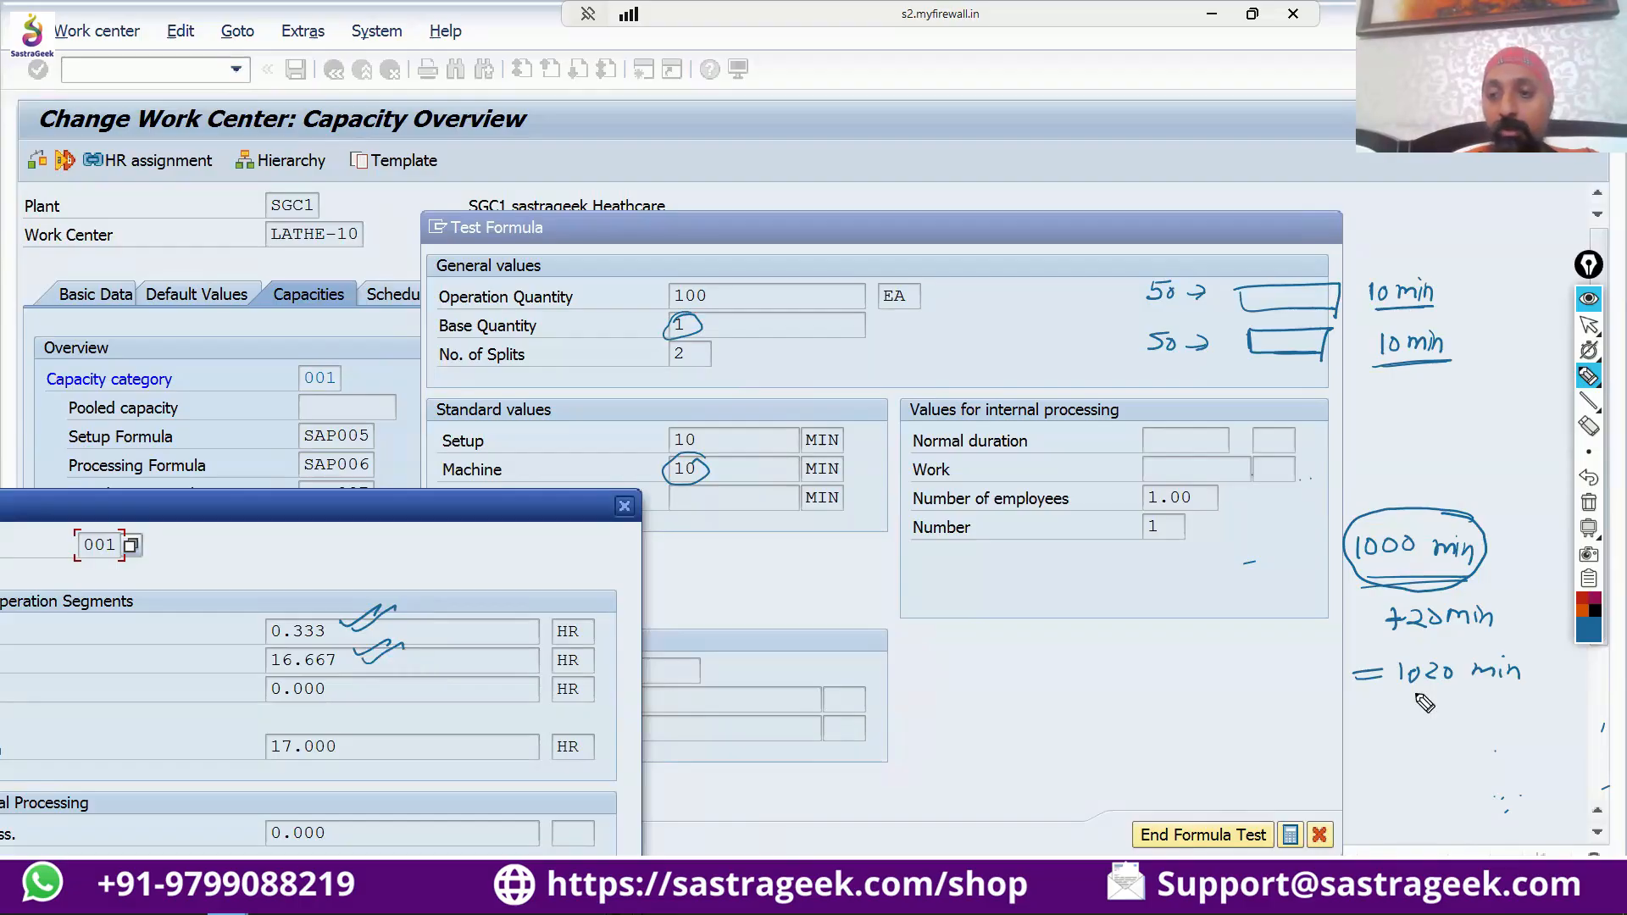
Handwrite a division of the 1020 min total by 60, tick the 17.000 HR requirement and circle the 1020 min note.
{"action": "mouse_move", "coordinate": [1408, 700]}
{"action": "left_mouse_down"}
{"action": "mouse_move", "coordinate": [1456, 697]}
{"action": "mouse_move", "coordinate": [1440, 734]}
{"action": "left_mouse_up"}
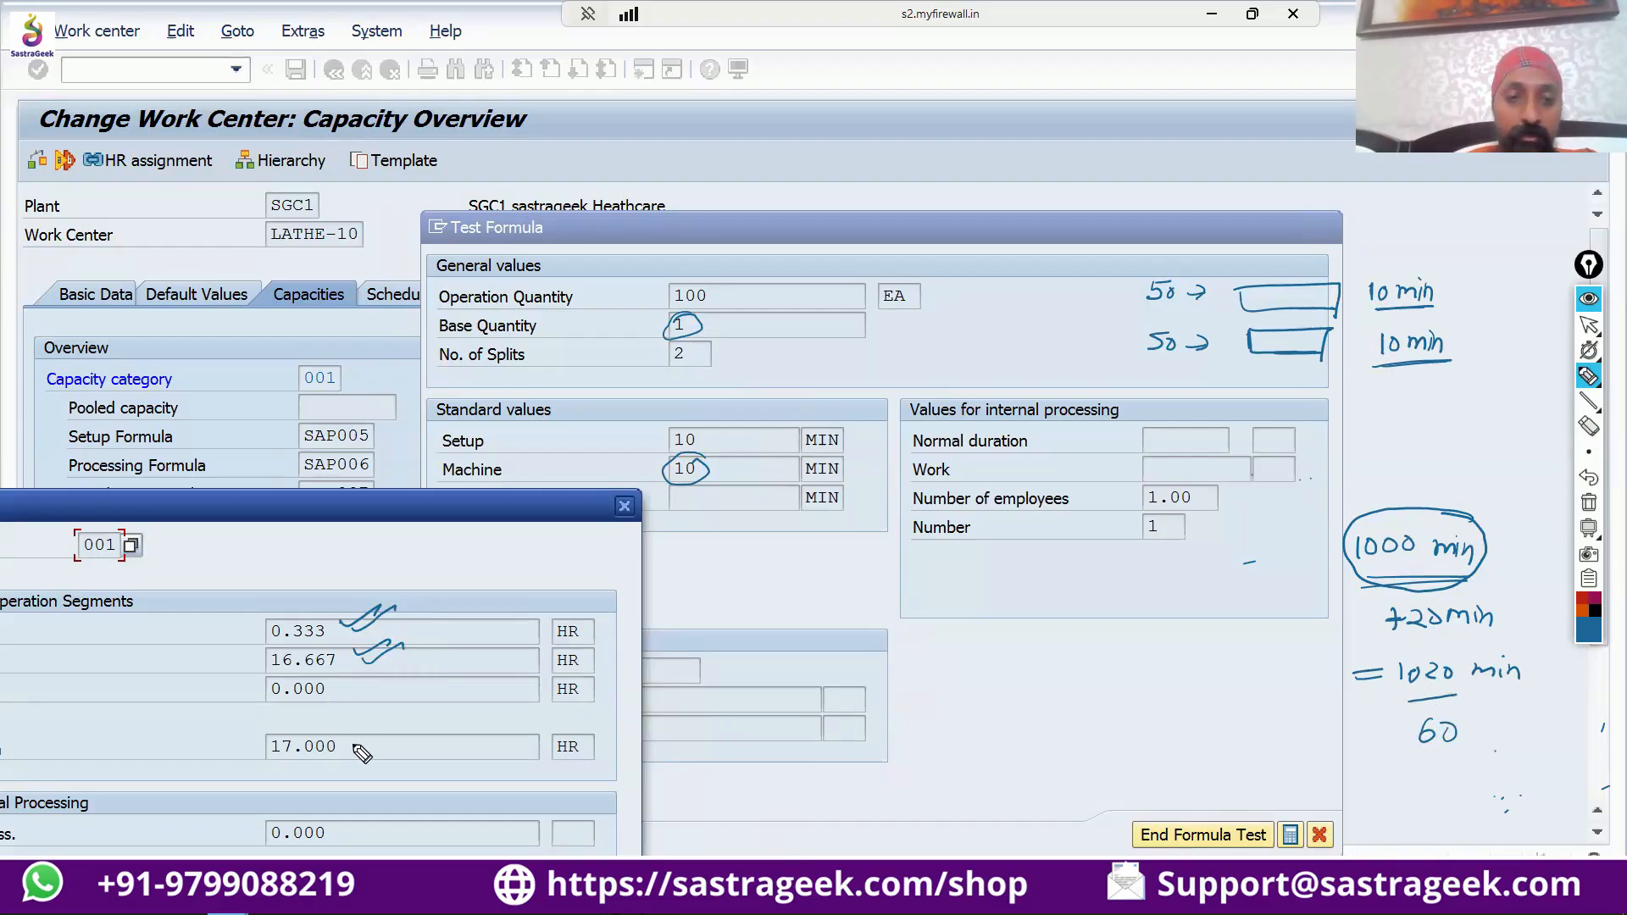
{"action": "left_click_drag", "start_coordinate": [351, 741], "coordinate": [398, 724]}
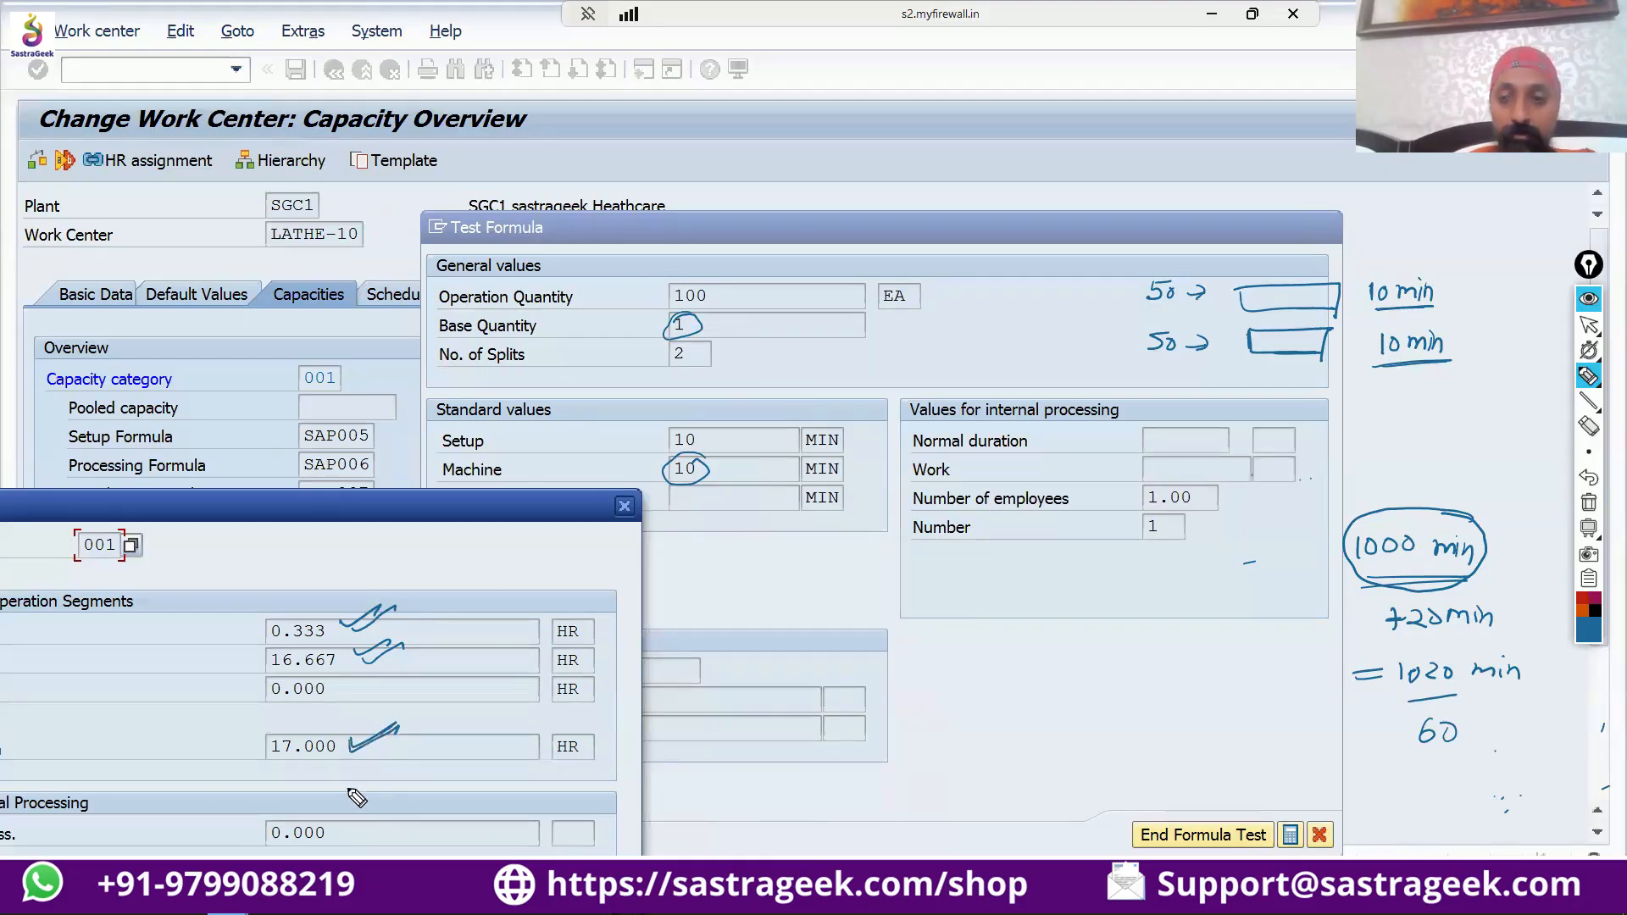
{"action": "mouse_move", "coordinate": [1517, 647]}
{"action": "left_mouse_down"}
{"action": "mouse_move", "coordinate": [1364, 649]}
{"action": "mouse_move", "coordinate": [1346, 690]}
{"action": "mouse_move", "coordinate": [1508, 707]}
{"action": "mouse_move", "coordinate": [1538, 674]}
{"action": "mouse_move", "coordinate": [1499, 644]}
{"action": "left_mouse_up"}
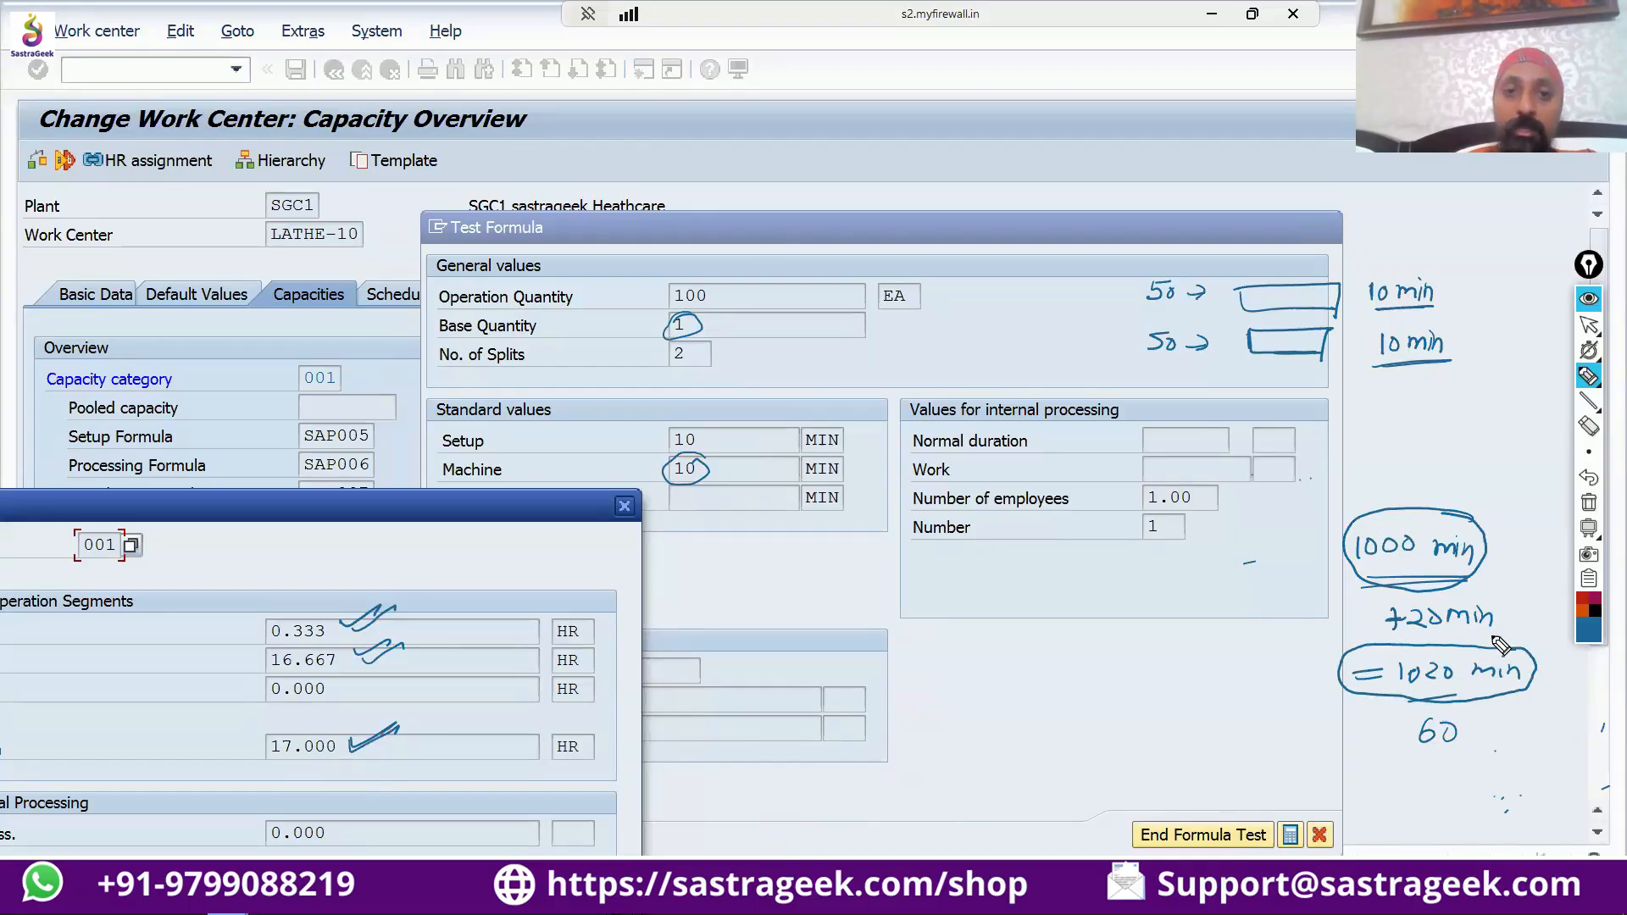
Draw an arrow from the operation quantity to the machine value, and circle the setup value and the number of splits.
{"action": "left_click", "coordinate": [711, 297]}
{"action": "mouse_move", "coordinate": [712, 298]}
{"action": "left_mouse_down"}
{"action": "mouse_move", "coordinate": [763, 440]}
{"action": "mouse_move", "coordinate": [725, 468]}
{"action": "mouse_move", "coordinate": [745, 469]}
{"action": "left_mouse_up"}
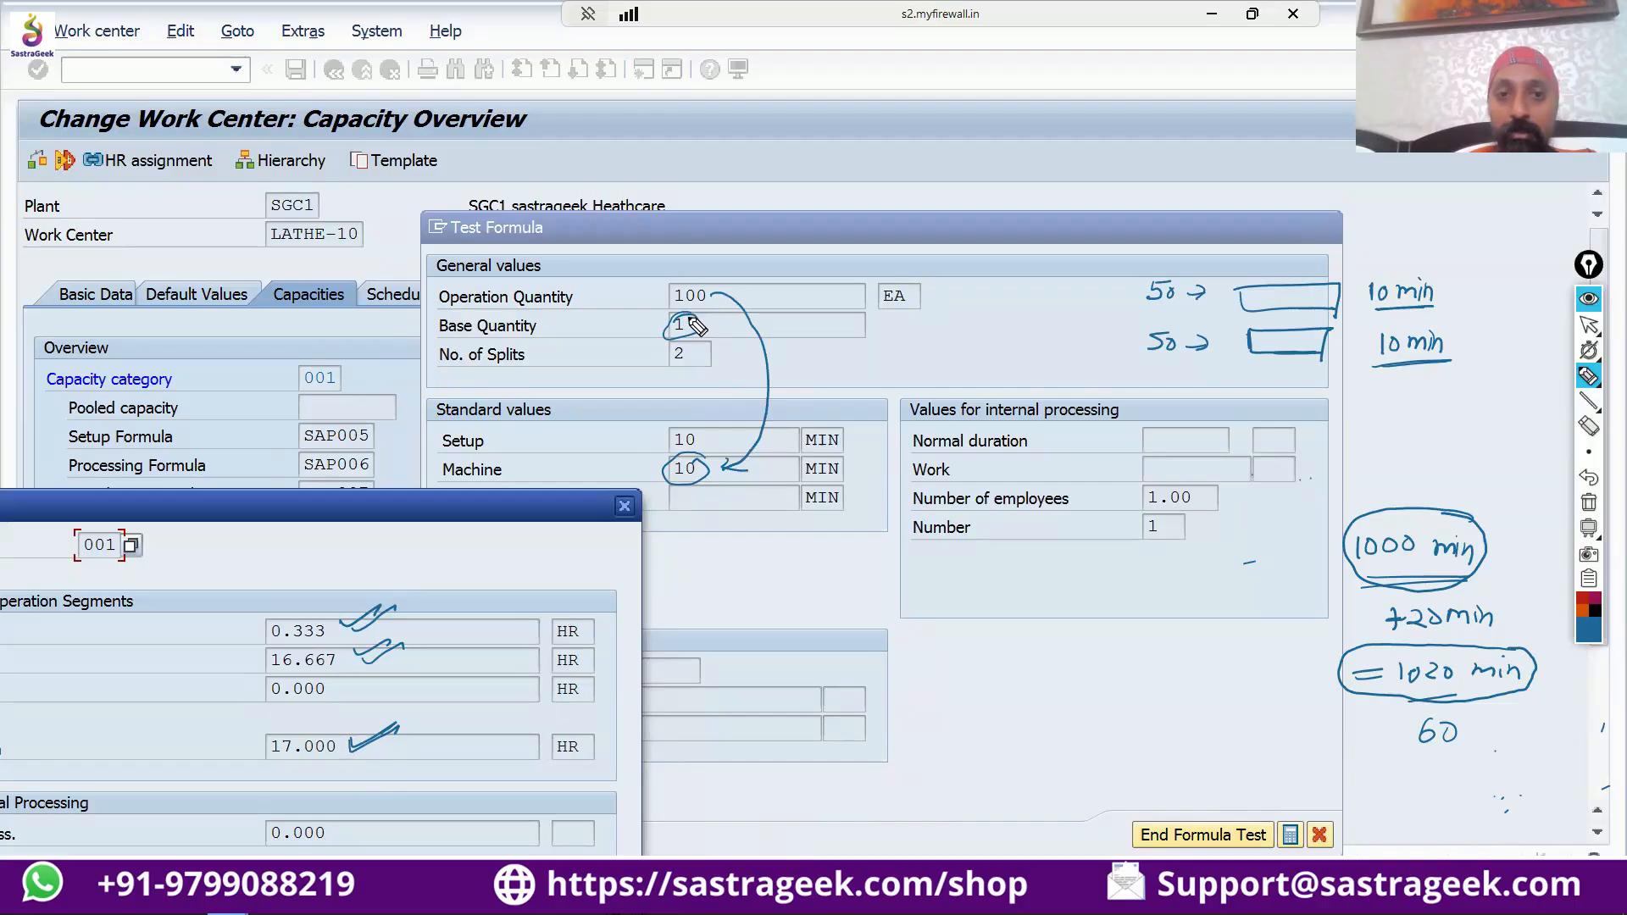
{"action": "mouse_move", "coordinate": [704, 422]}
{"action": "left_mouse_down"}
{"action": "mouse_move", "coordinate": [661, 442]}
{"action": "mouse_move", "coordinate": [705, 417]}
{"action": "left_mouse_up"}
{"action": "mouse_move", "coordinate": [700, 348]}
{"action": "left_mouse_down"}
{"action": "mouse_move", "coordinate": [693, 370]}
{"action": "mouse_move", "coordinate": [682, 339]}
{"action": "mouse_move", "coordinate": [659, 366]}
{"action": "mouse_move", "coordinate": [693, 370]}
{"action": "left_mouse_up"}
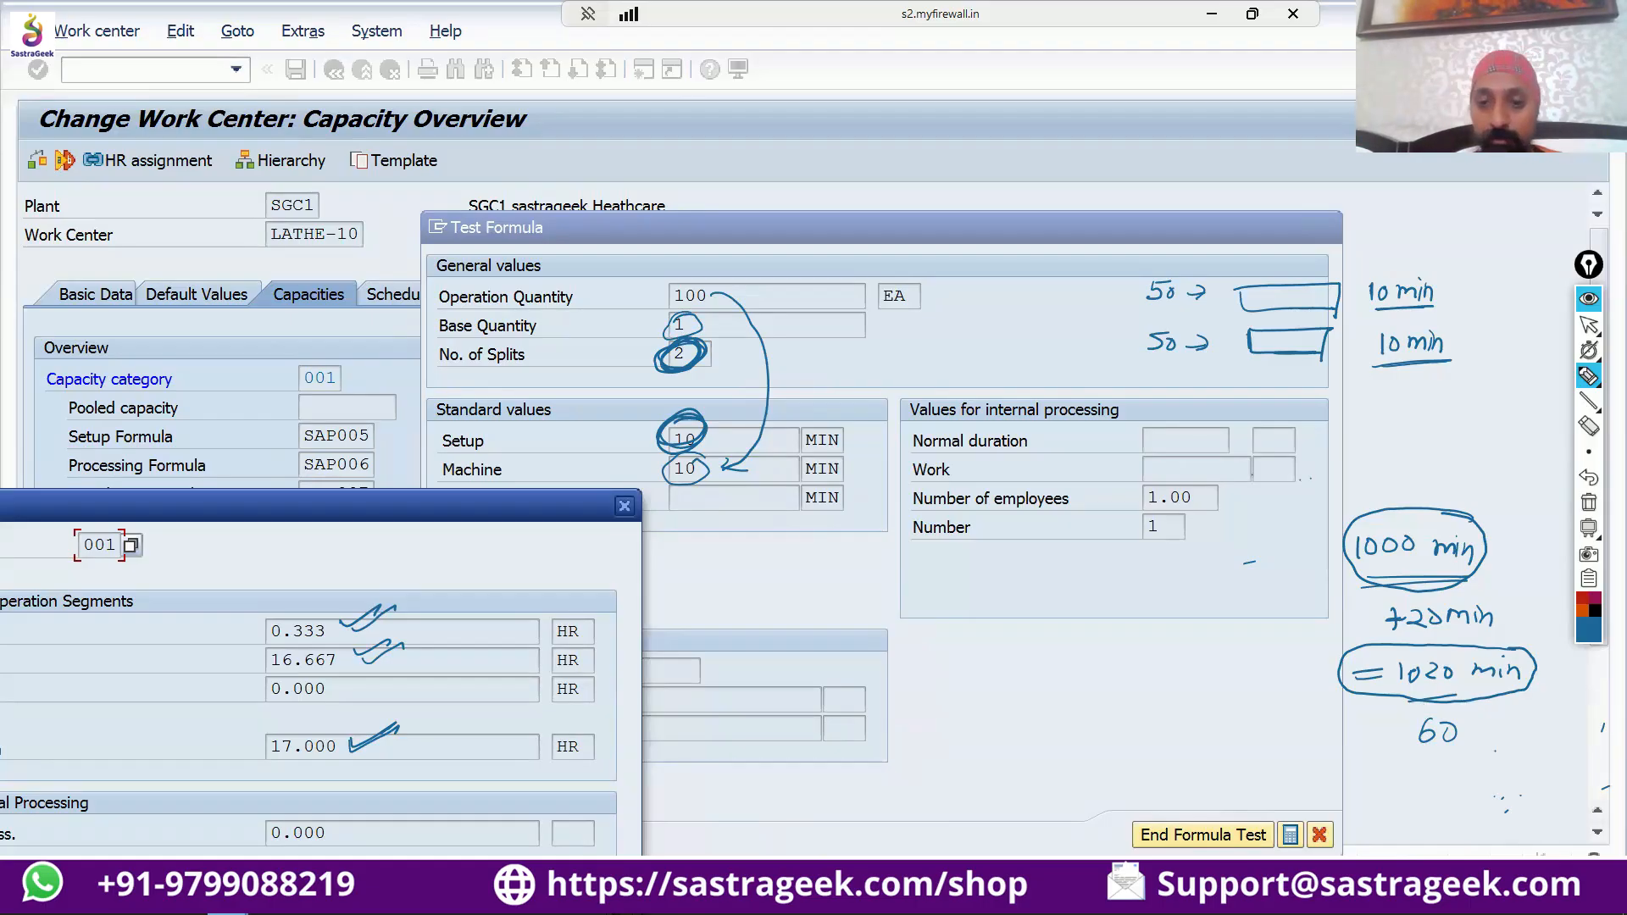
Close the calculated requirements, clear all pen annotations and exit the formula test.
{"action": "left_click", "coordinate": [1586, 326]}
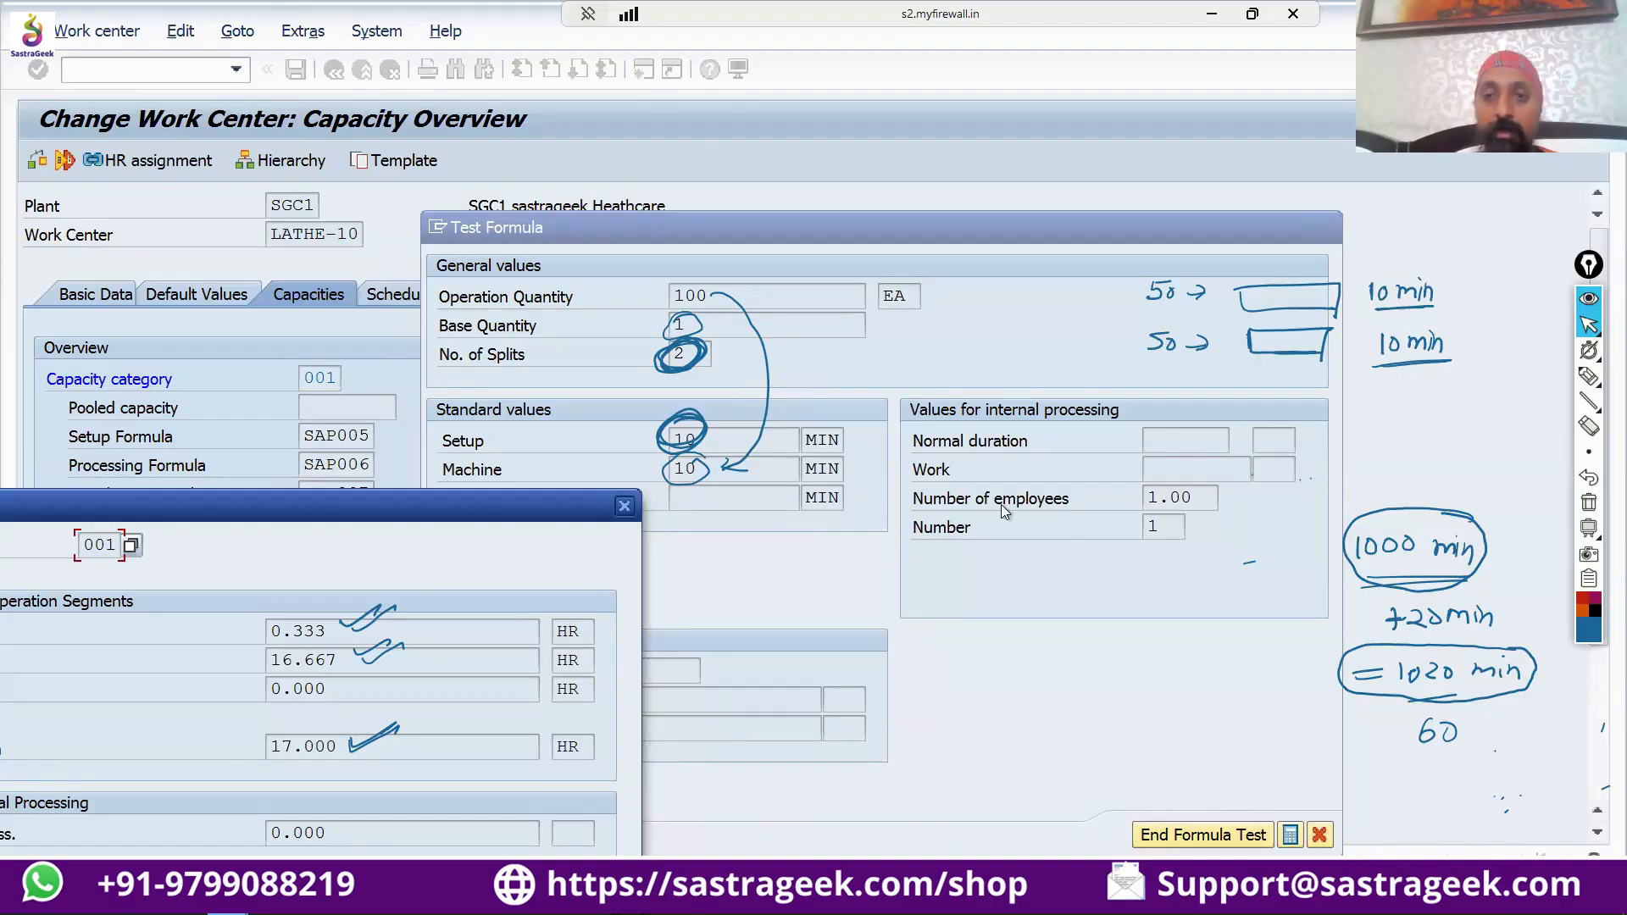
{"action": "left_click", "coordinate": [623, 507]}
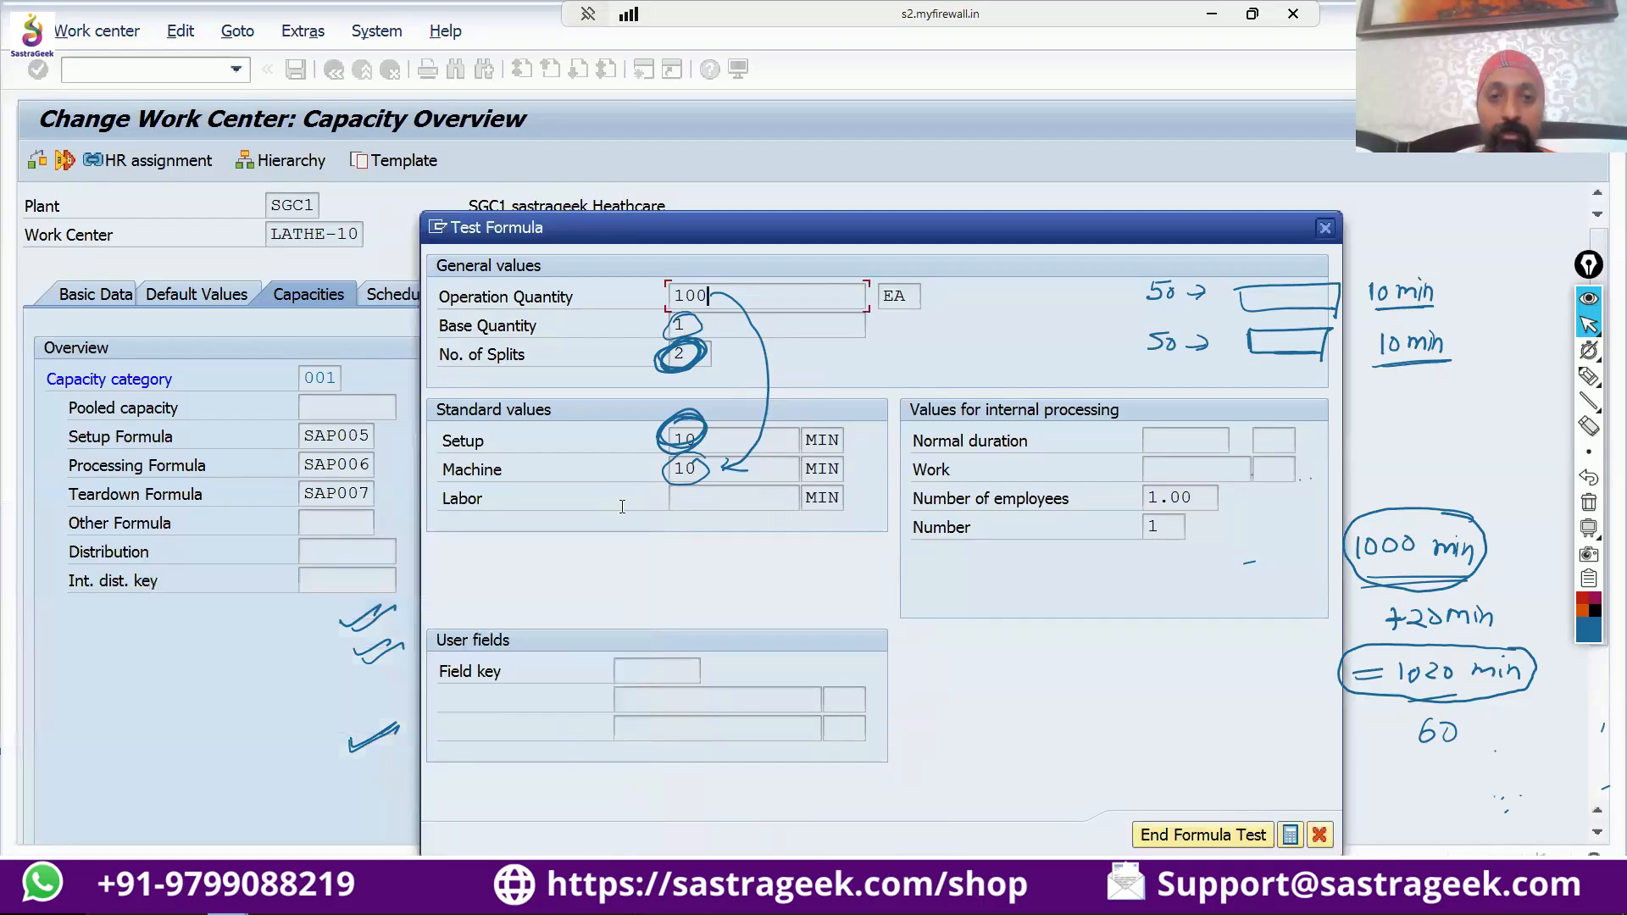
{"action": "left_click", "coordinate": [1589, 502]}
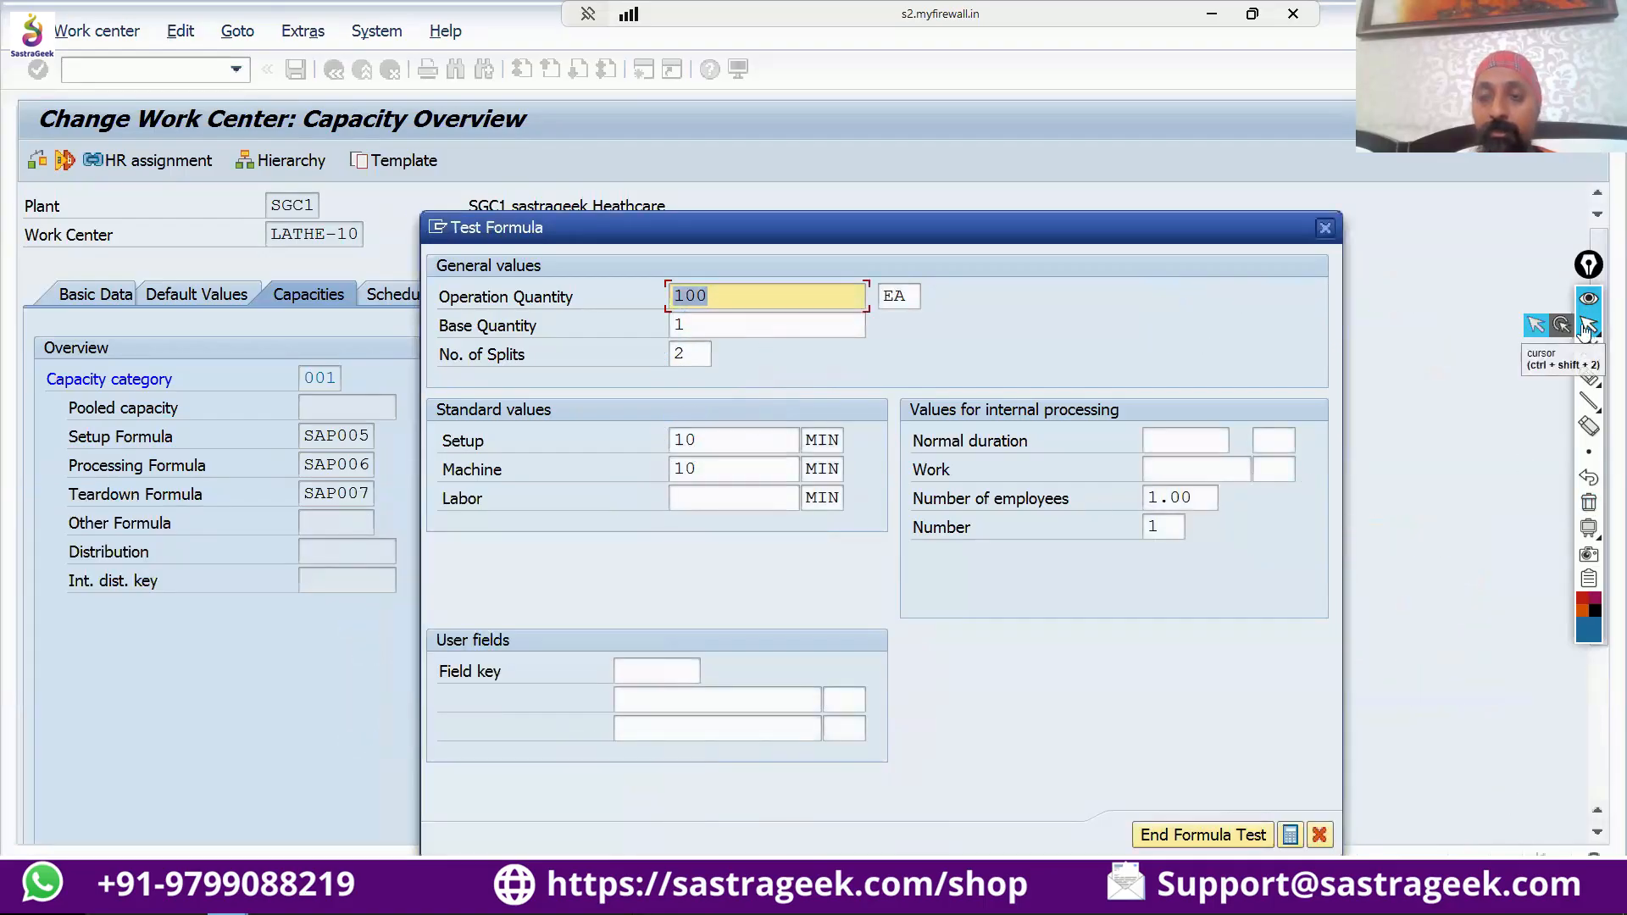
{"action": "left_click", "coordinate": [1588, 326]}
{"action": "left_click", "coordinate": [1324, 228]}
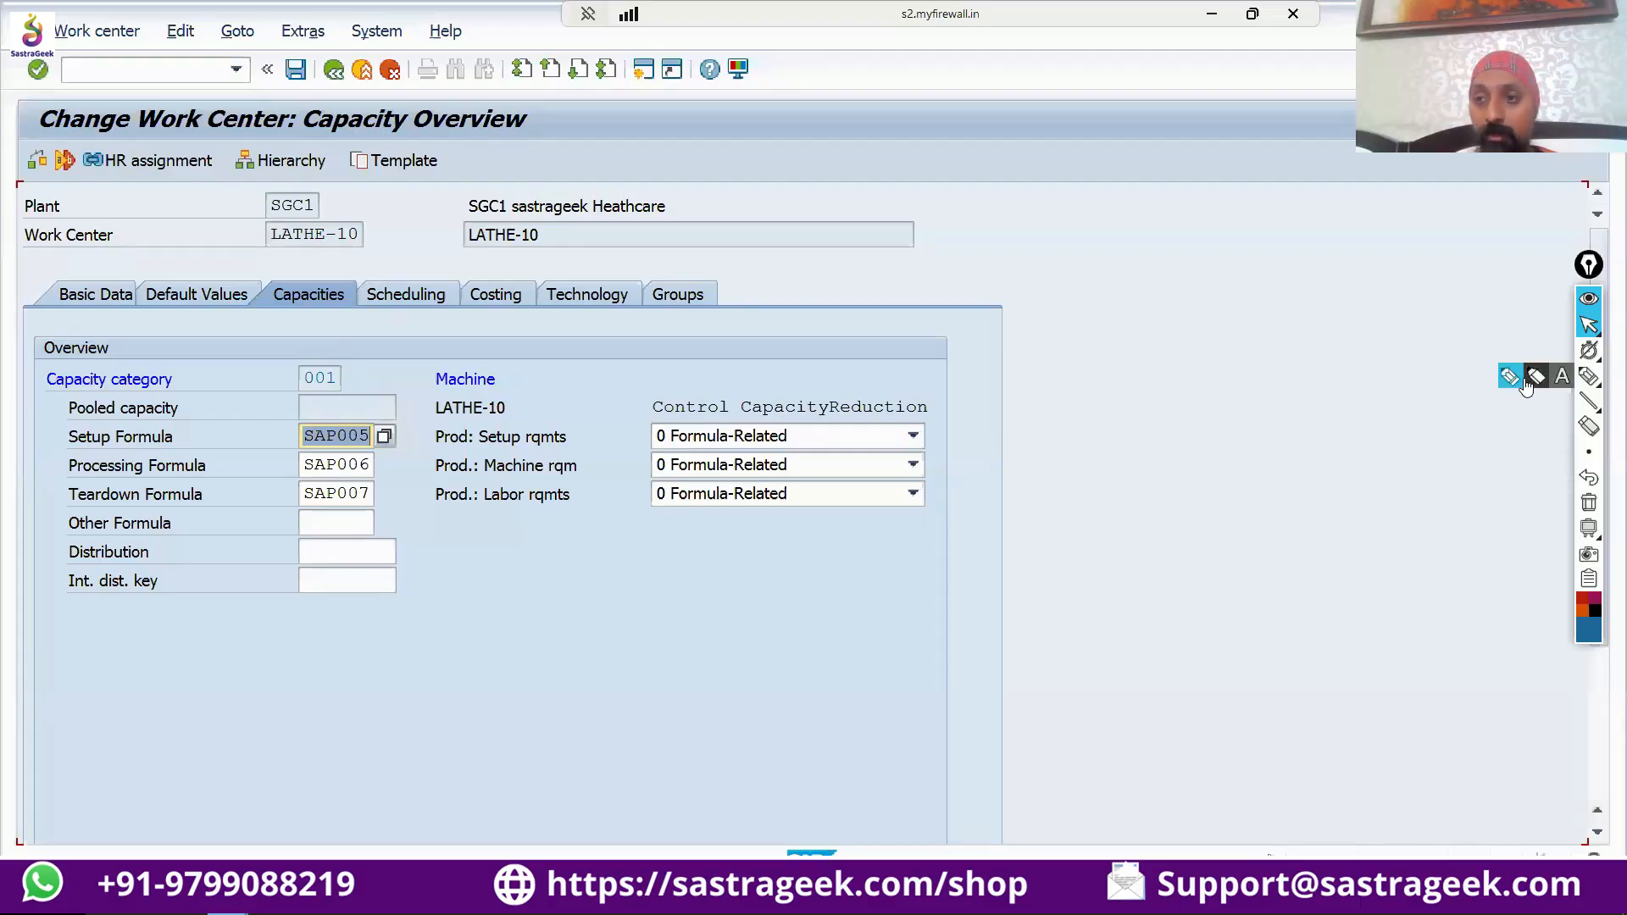
With the annotation pen, circle the Capacities heading and link it by arrows to underlined notes reading "2 H" and "200 H".
{"action": "left_click", "coordinate": [1588, 376]}
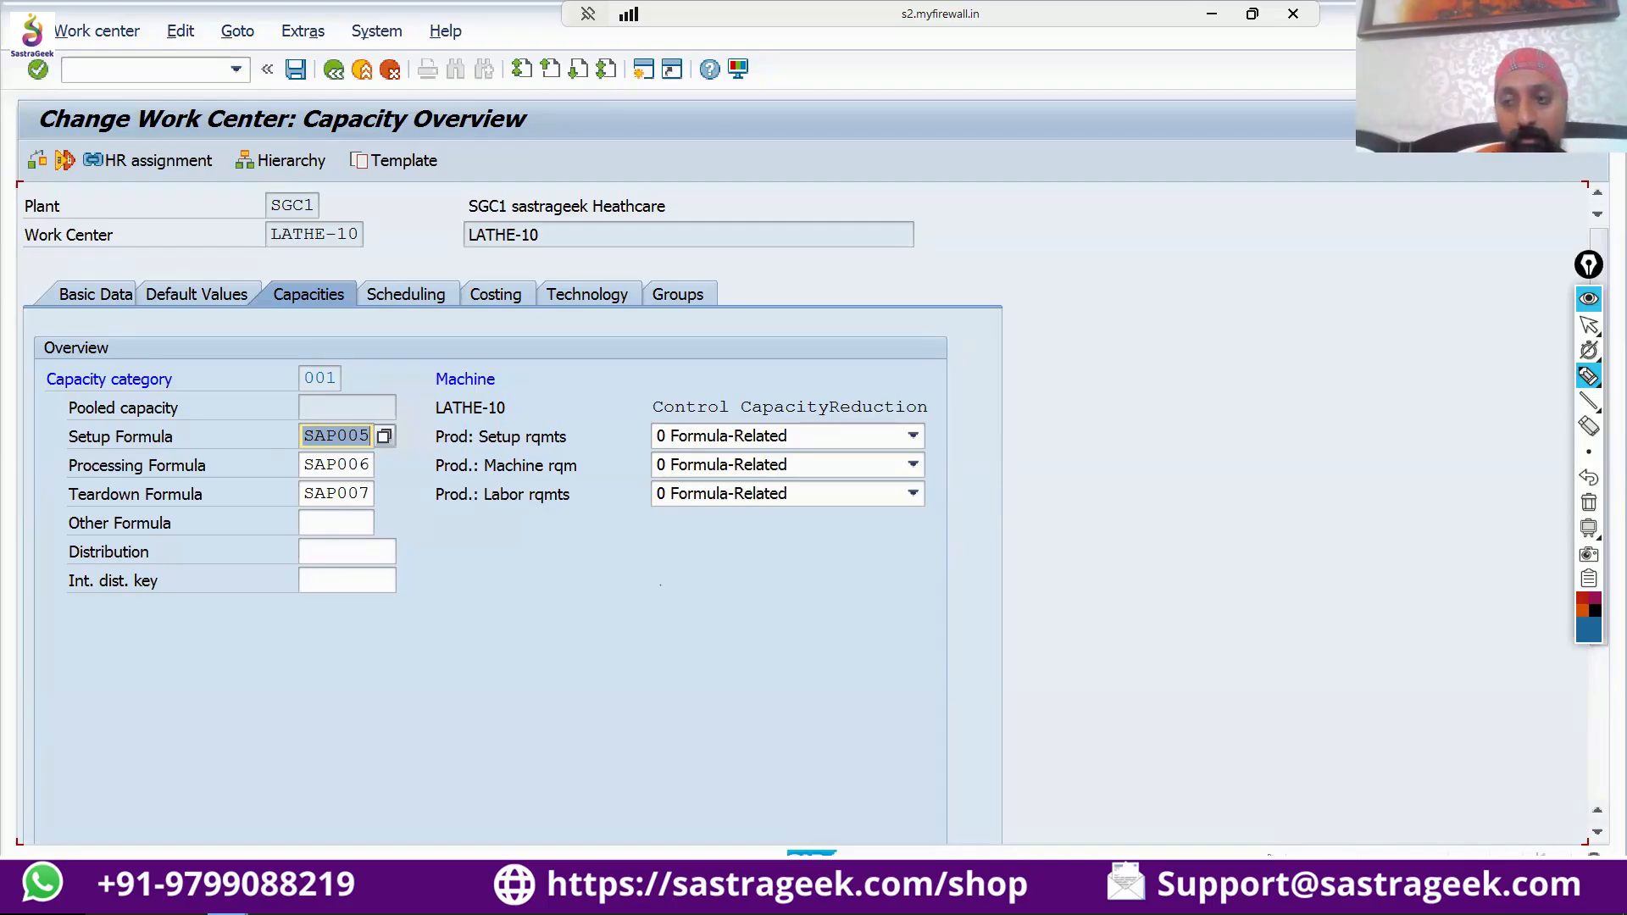
{"action": "left_click_drag", "start_coordinate": [1339, 604], "coordinate": [1347, 650]}
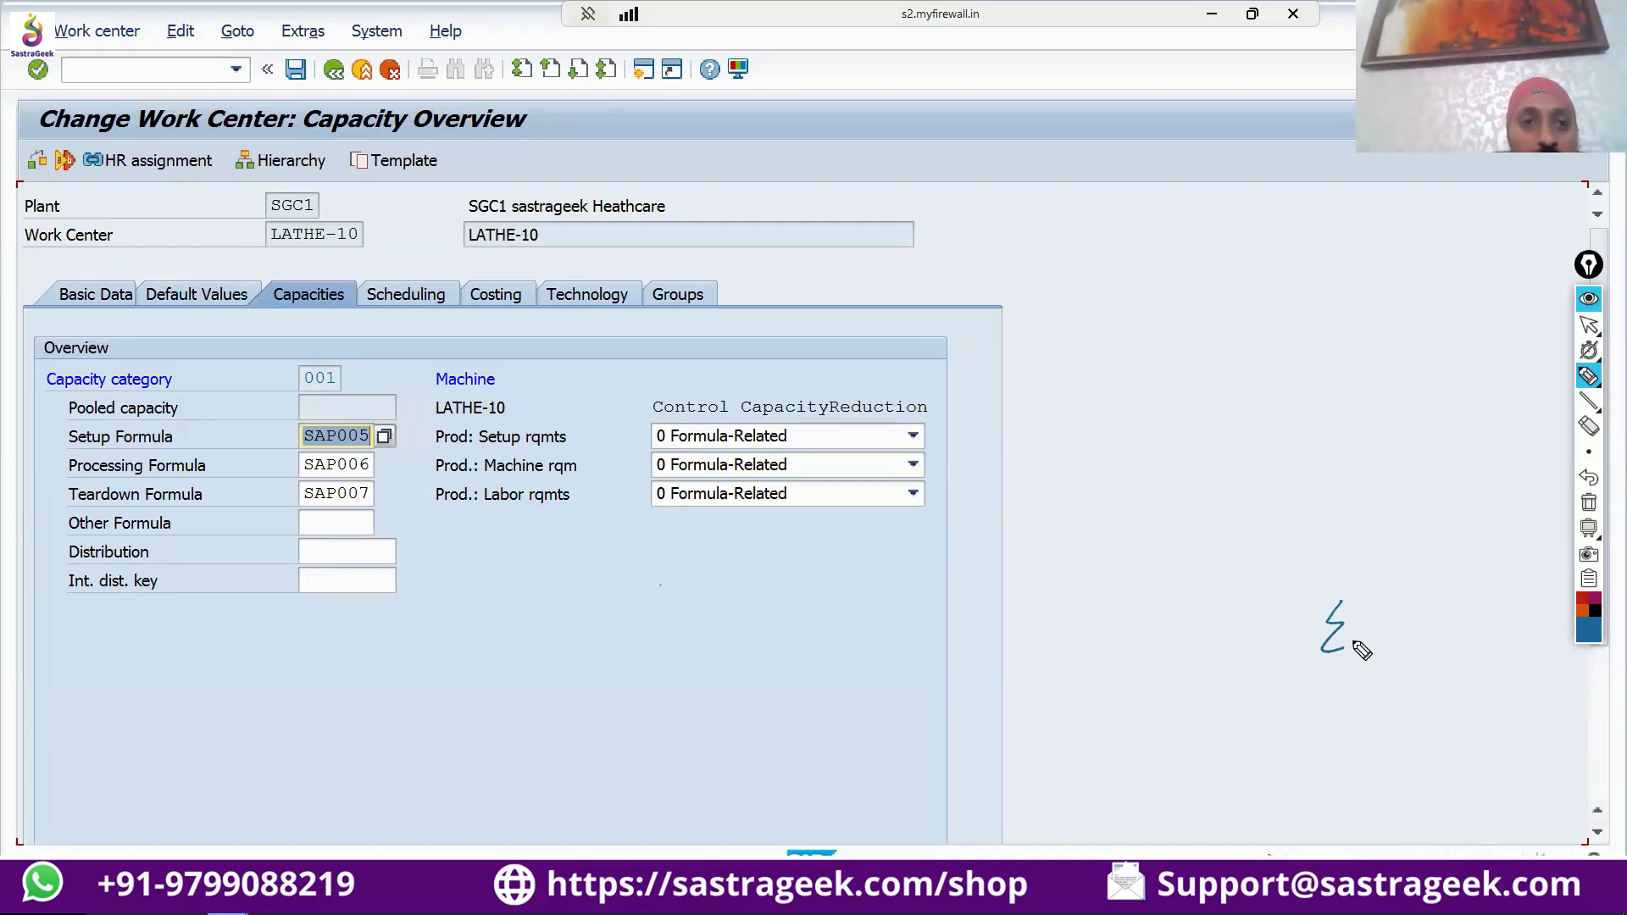
{"action": "left_click_drag", "start_coordinate": [310, 318], "coordinate": [585, 368]}
{"action": "left_click_drag", "start_coordinate": [593, 350], "coordinate": [593, 376]}
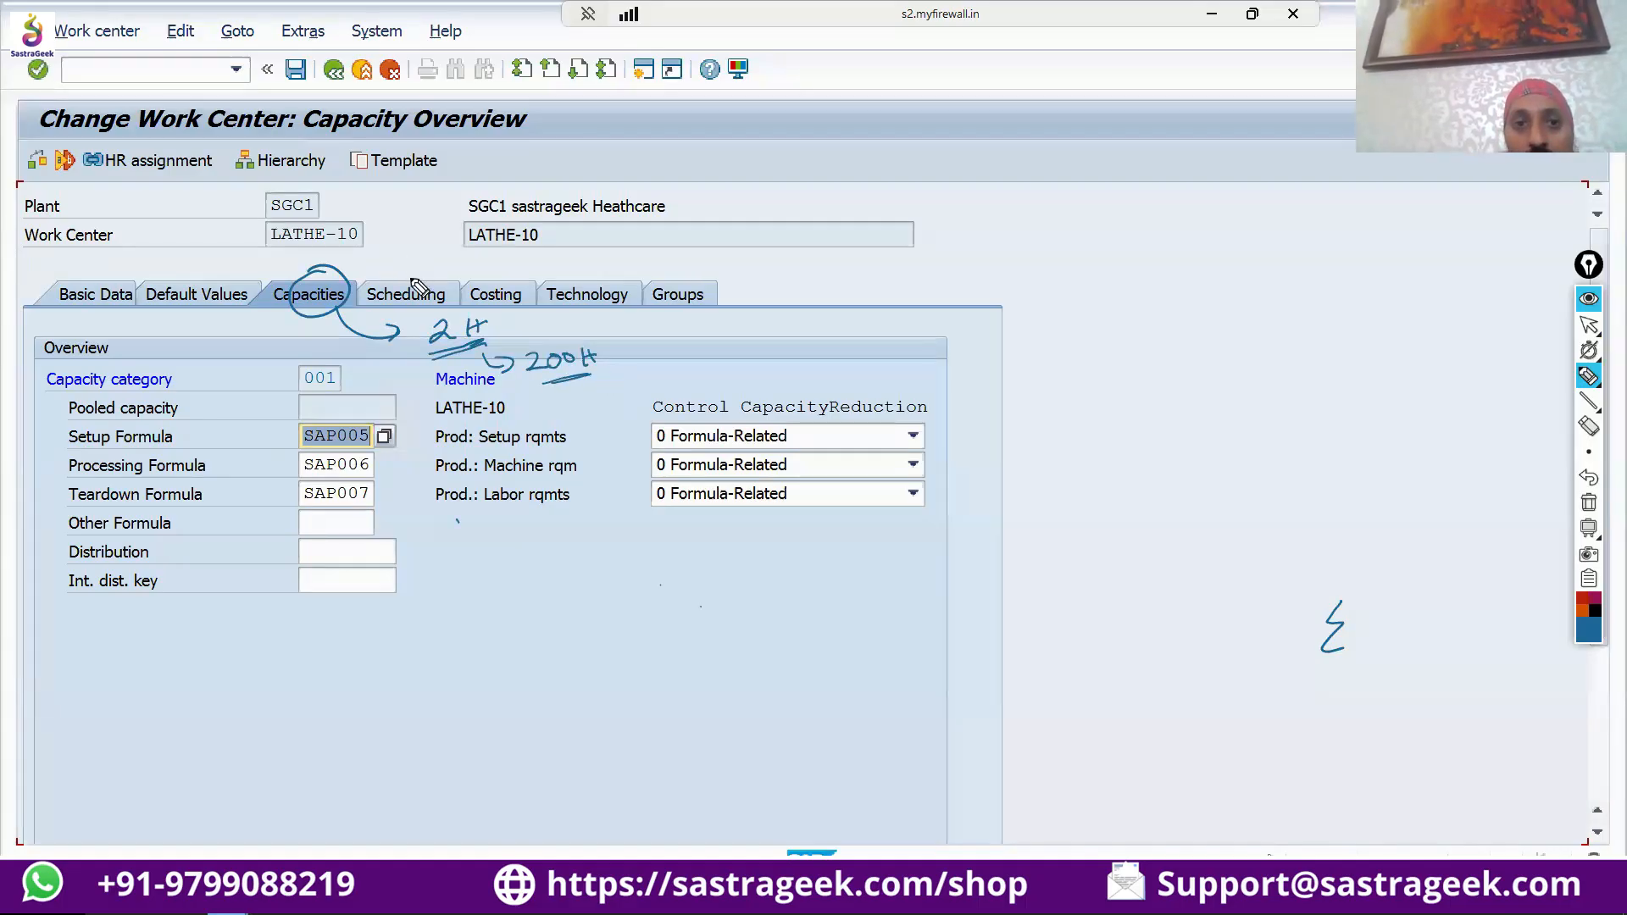
Draw an arrow from the Scheduling heading to a handwritten, double-underlined "24 H".
{"action": "mouse_move", "coordinate": [409, 279]}
{"action": "left_mouse_down"}
{"action": "mouse_move", "coordinate": [472, 256]}
{"action": "mouse_move", "coordinate": [798, 298]}
{"action": "mouse_move", "coordinate": [864, 290]}
{"action": "mouse_move", "coordinate": [856, 301]}
{"action": "left_mouse_up"}
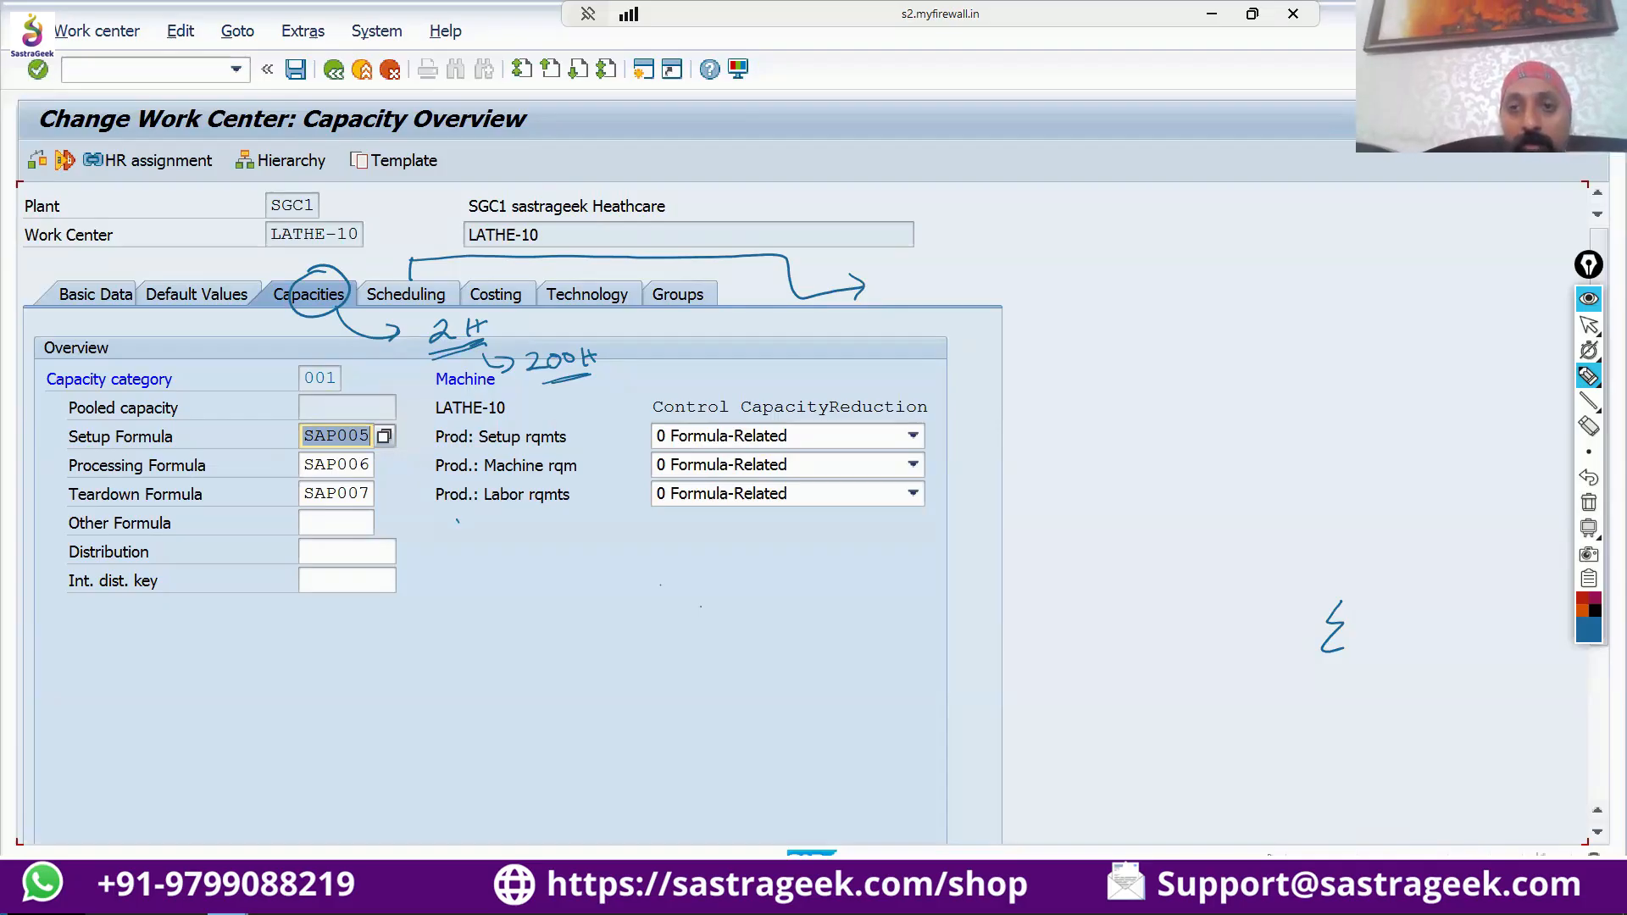
{"action": "left_click_drag", "start_coordinate": [924, 272], "coordinate": [1001, 288]}
{"action": "left_click_drag", "start_coordinate": [1002, 276], "coordinate": [1022, 260]}
{"action": "left_click_drag", "start_coordinate": [945, 314], "coordinate": [1055, 298]}
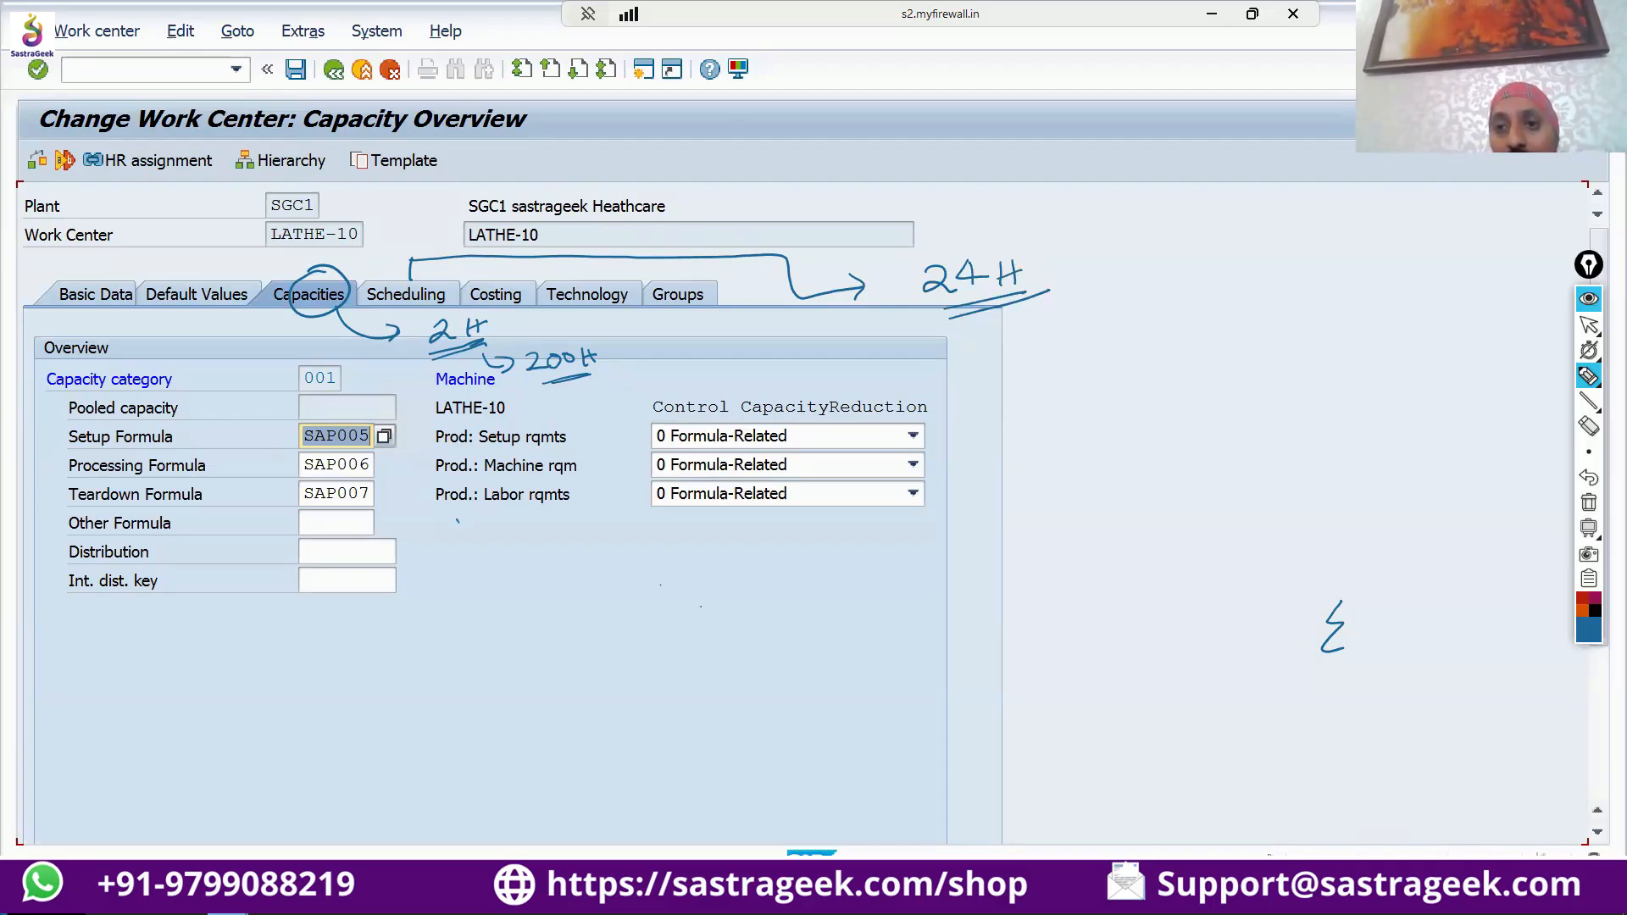
Handwrite "7 AM" with an arrow to "9 AM" in the blank area beside the capacity overview, underlining both times.
{"action": "left_click", "coordinate": [1125, 552]}
{"action": "mouse_move", "coordinate": [1093, 348]}
{"action": "left_mouse_down"}
{"action": "mouse_move", "coordinate": [1112, 373]}
{"action": "mouse_move", "coordinate": [1137, 348]}
{"action": "mouse_move", "coordinate": [1146, 372]}
{"action": "left_mouse_up"}
{"action": "left_click_drag", "start_coordinate": [1130, 363], "coordinate": [1271, 369]}
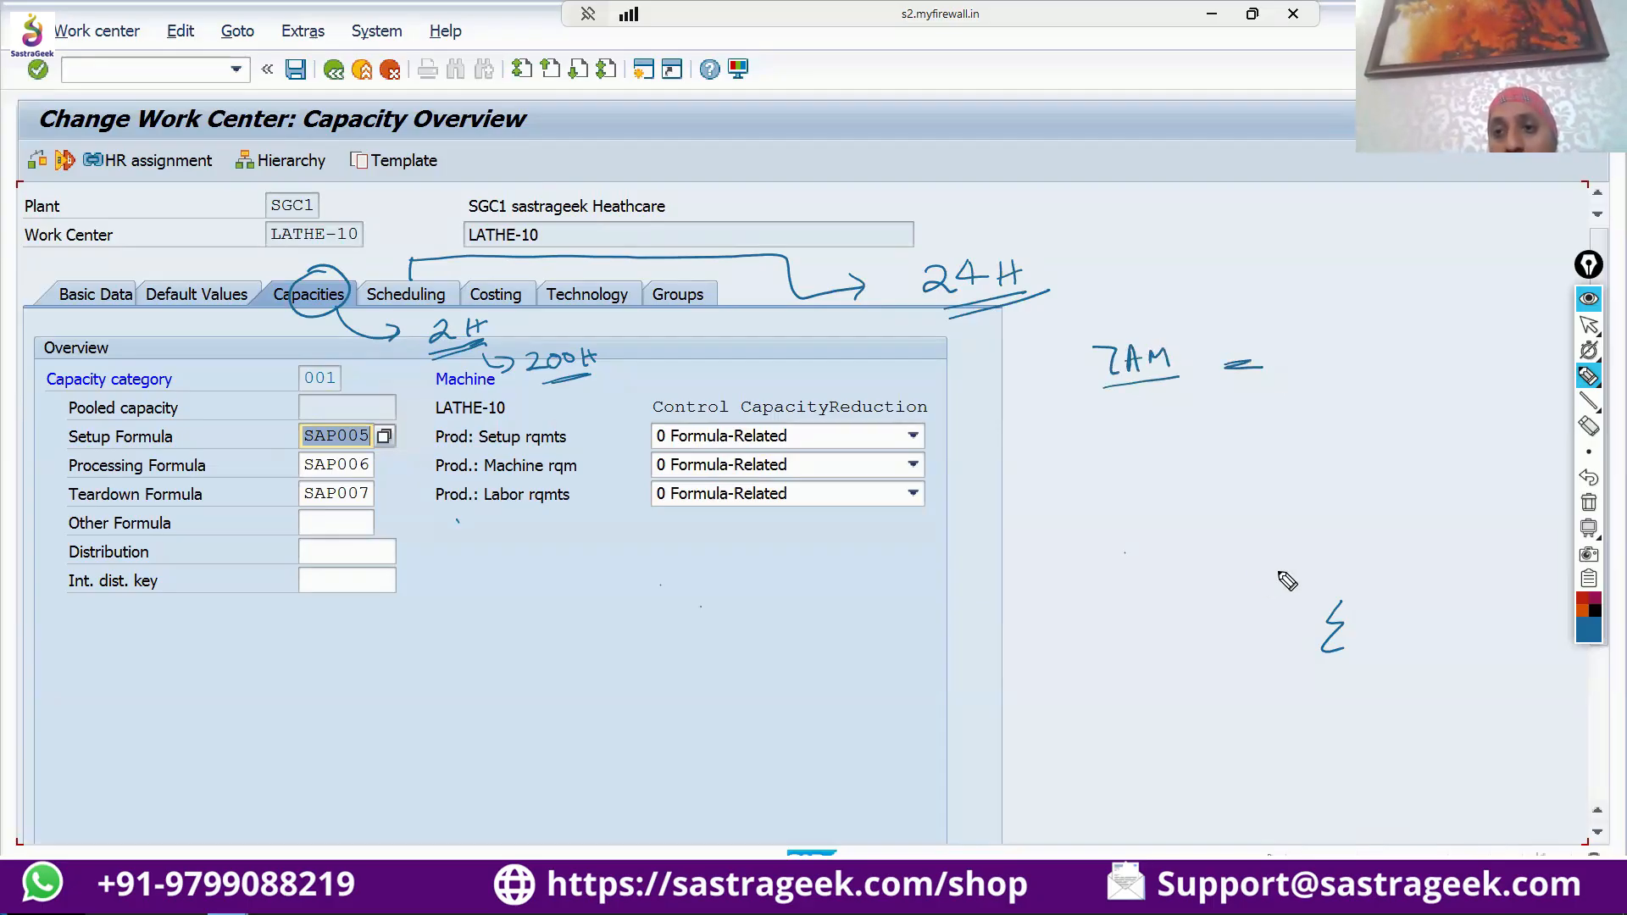
{"action": "left_click_drag", "start_coordinate": [1258, 576], "coordinate": [1289, 577]}
{"action": "left_click_drag", "start_coordinate": [1305, 349], "coordinate": [1317, 378]}
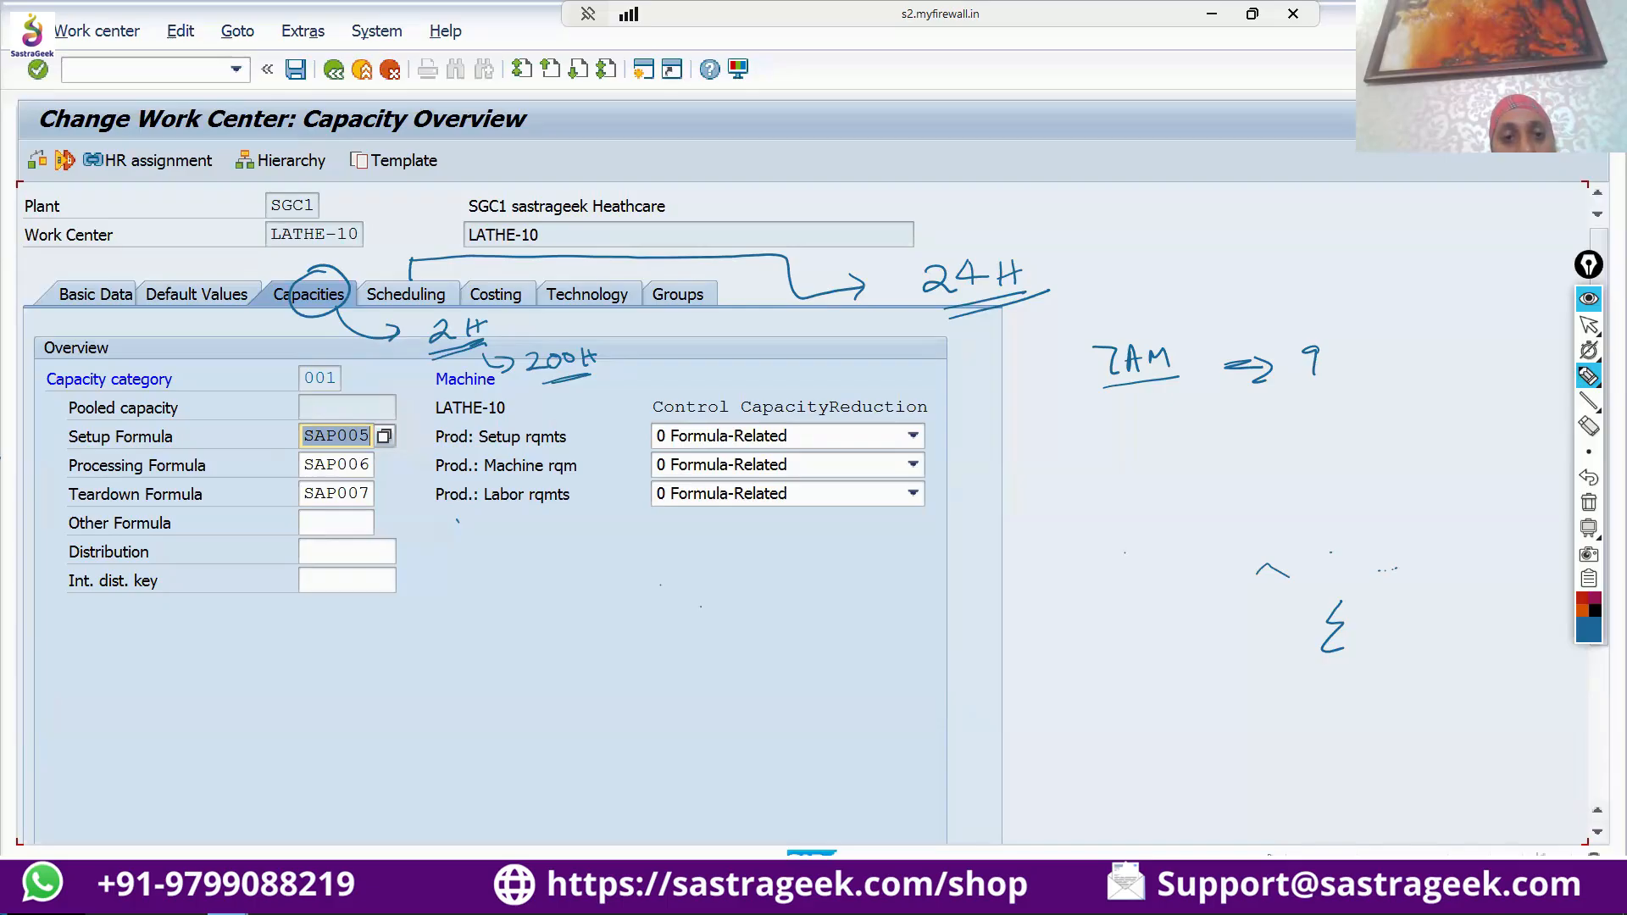
{"action": "mouse_move", "coordinate": [1337, 378]}
{"action": "left_mouse_down"}
{"action": "mouse_move", "coordinate": [1348, 352]}
{"action": "mouse_move", "coordinate": [1402, 386]}
{"action": "left_mouse_up"}
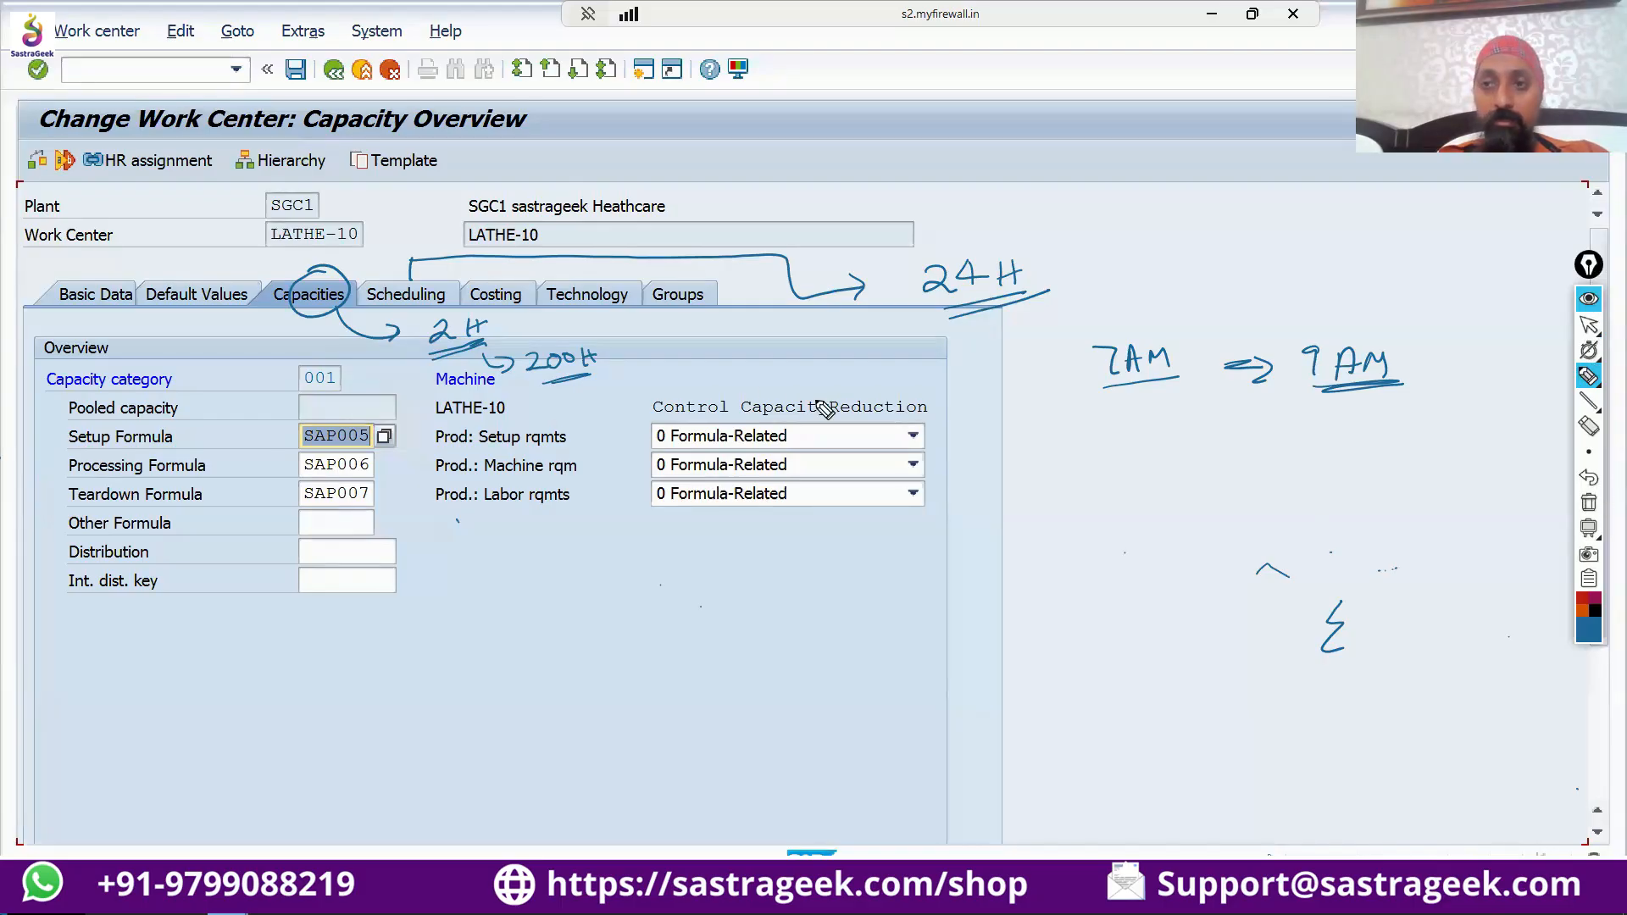
Clear the handwritten notes and open the scheduling data of work center LATHE-10.
{"action": "mouse_move", "coordinate": [1588, 331]}
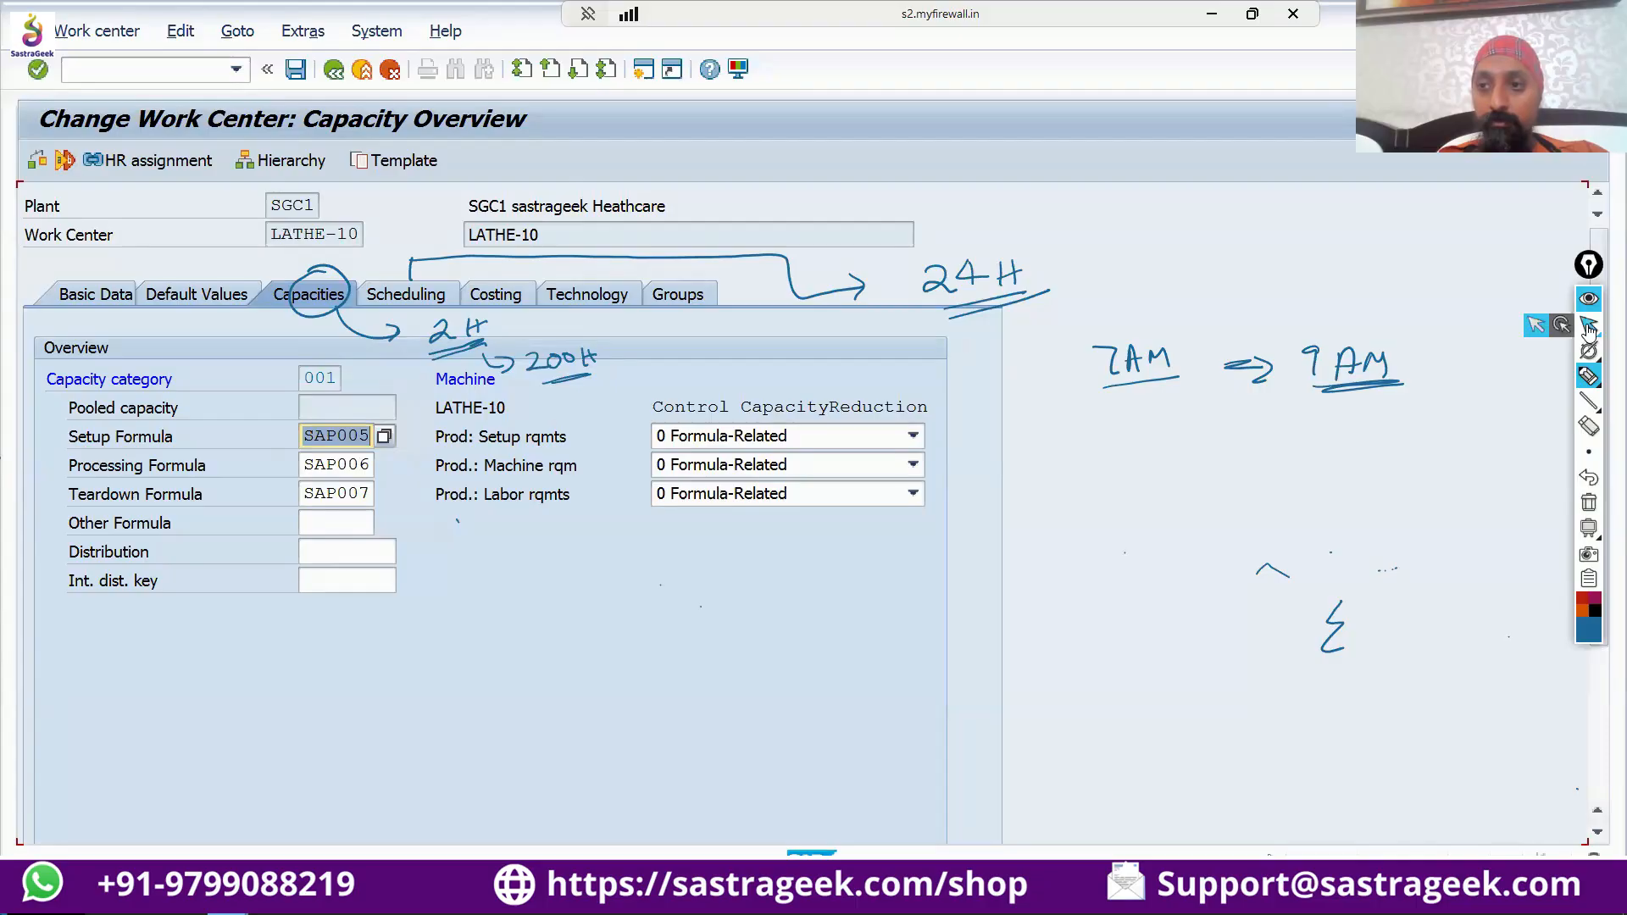
{"action": "left_click", "coordinate": [1589, 329]}
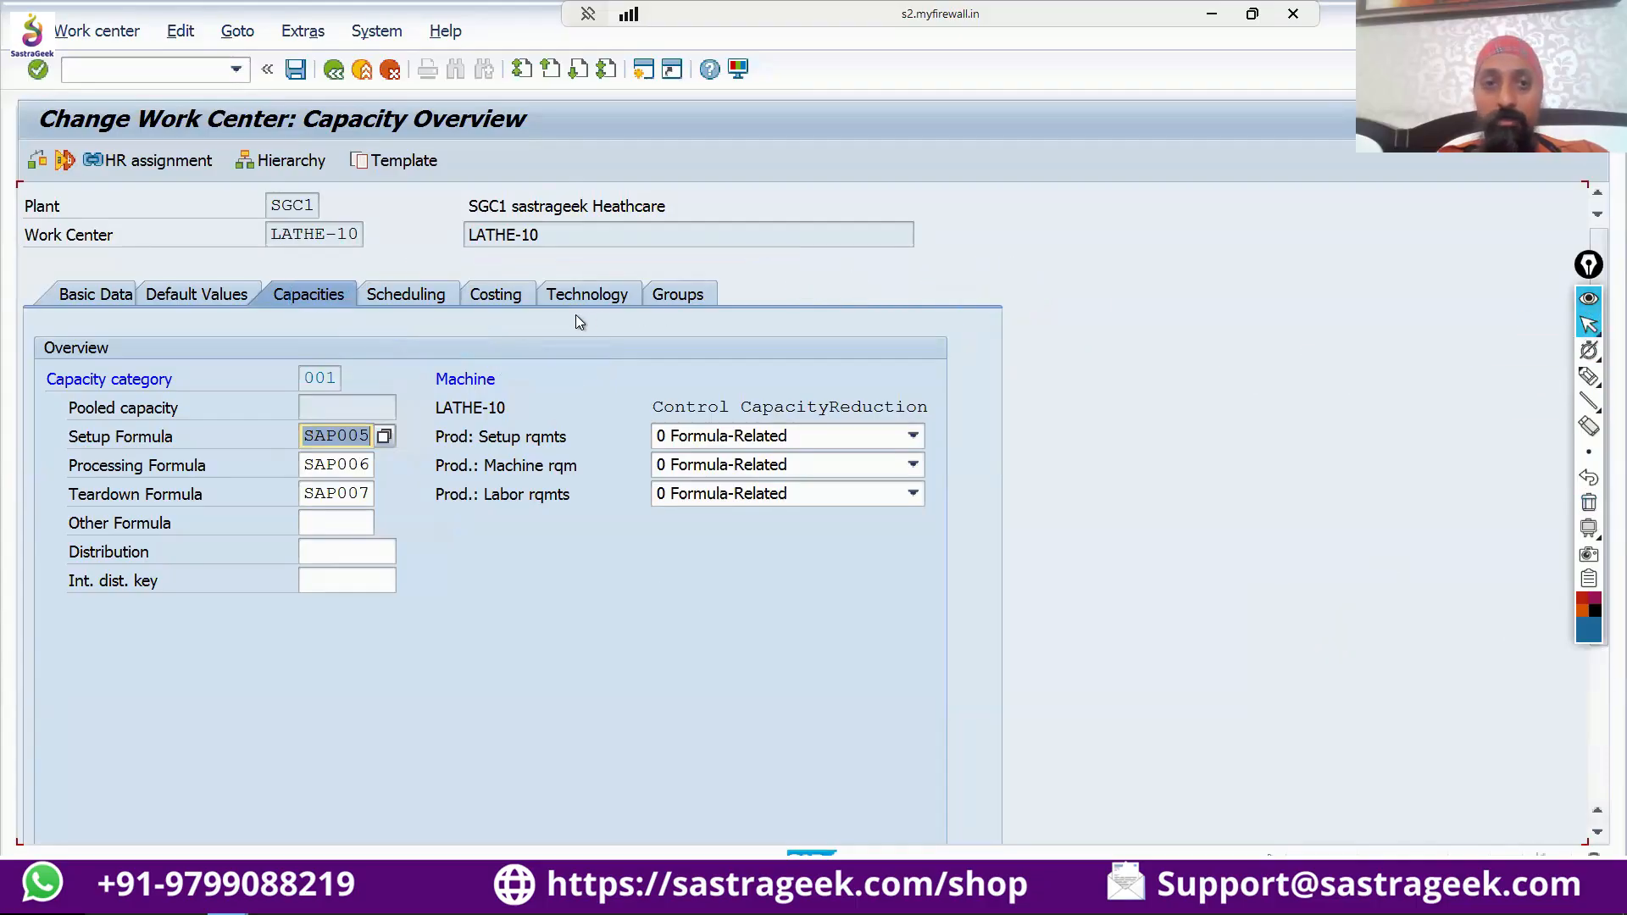
{"action": "left_click", "coordinate": [432, 294]}
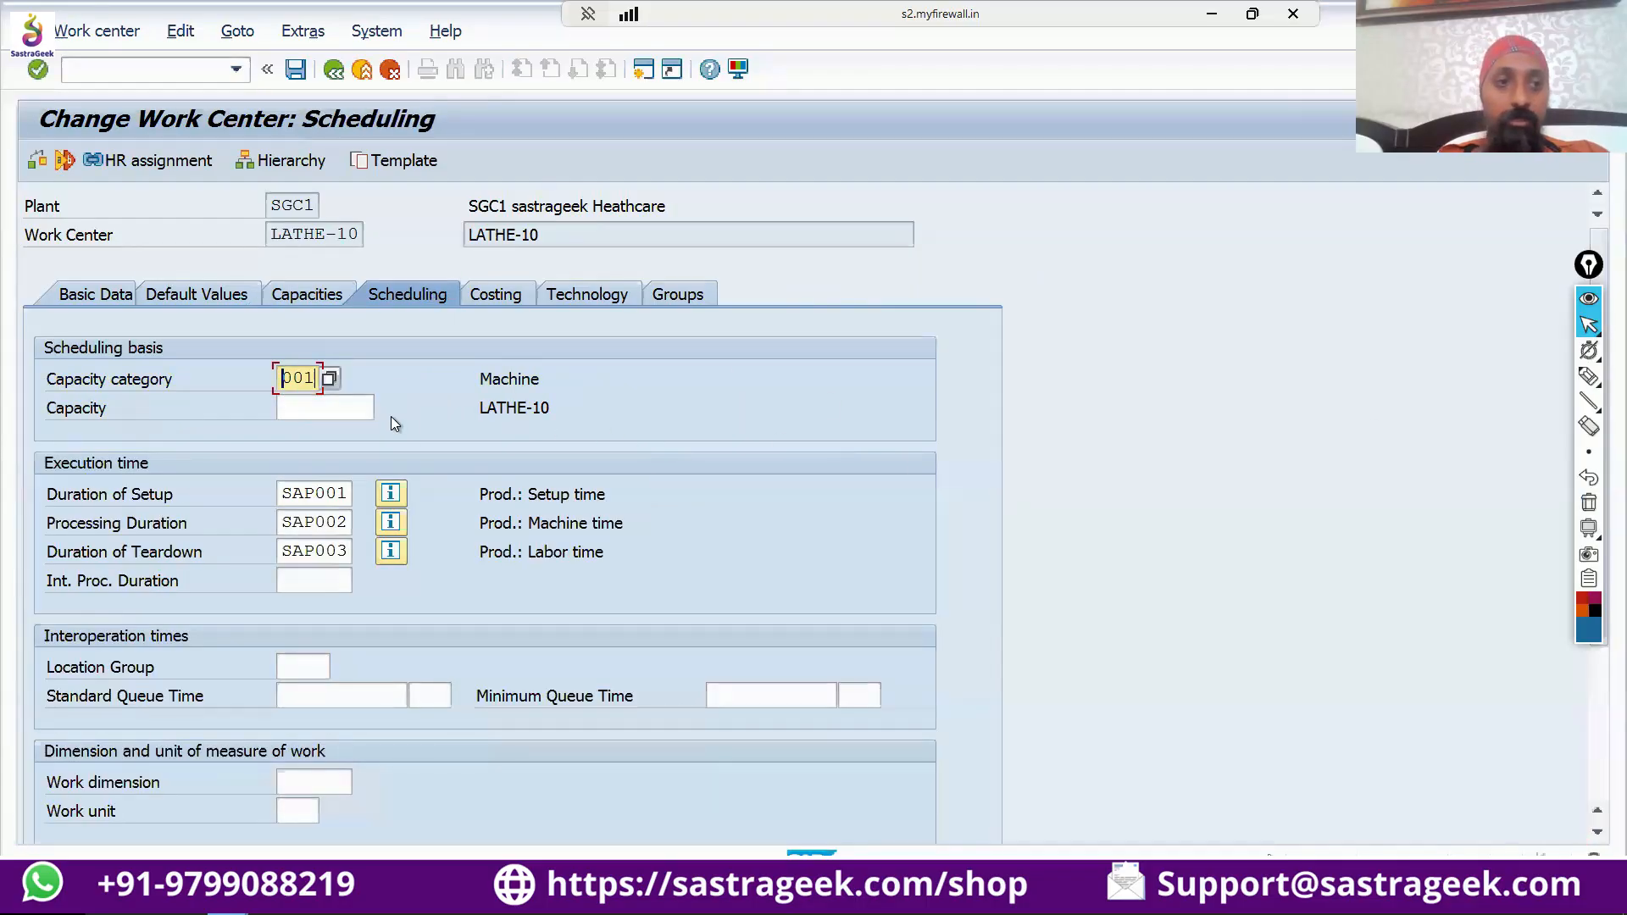
Examine the execution time formulas in the scheduling data and compare them with the work center's capacity formulas.
{"action": "scroll", "coordinate": [389, 413], "scroll_direction": "down", "scroll_amount": 5}
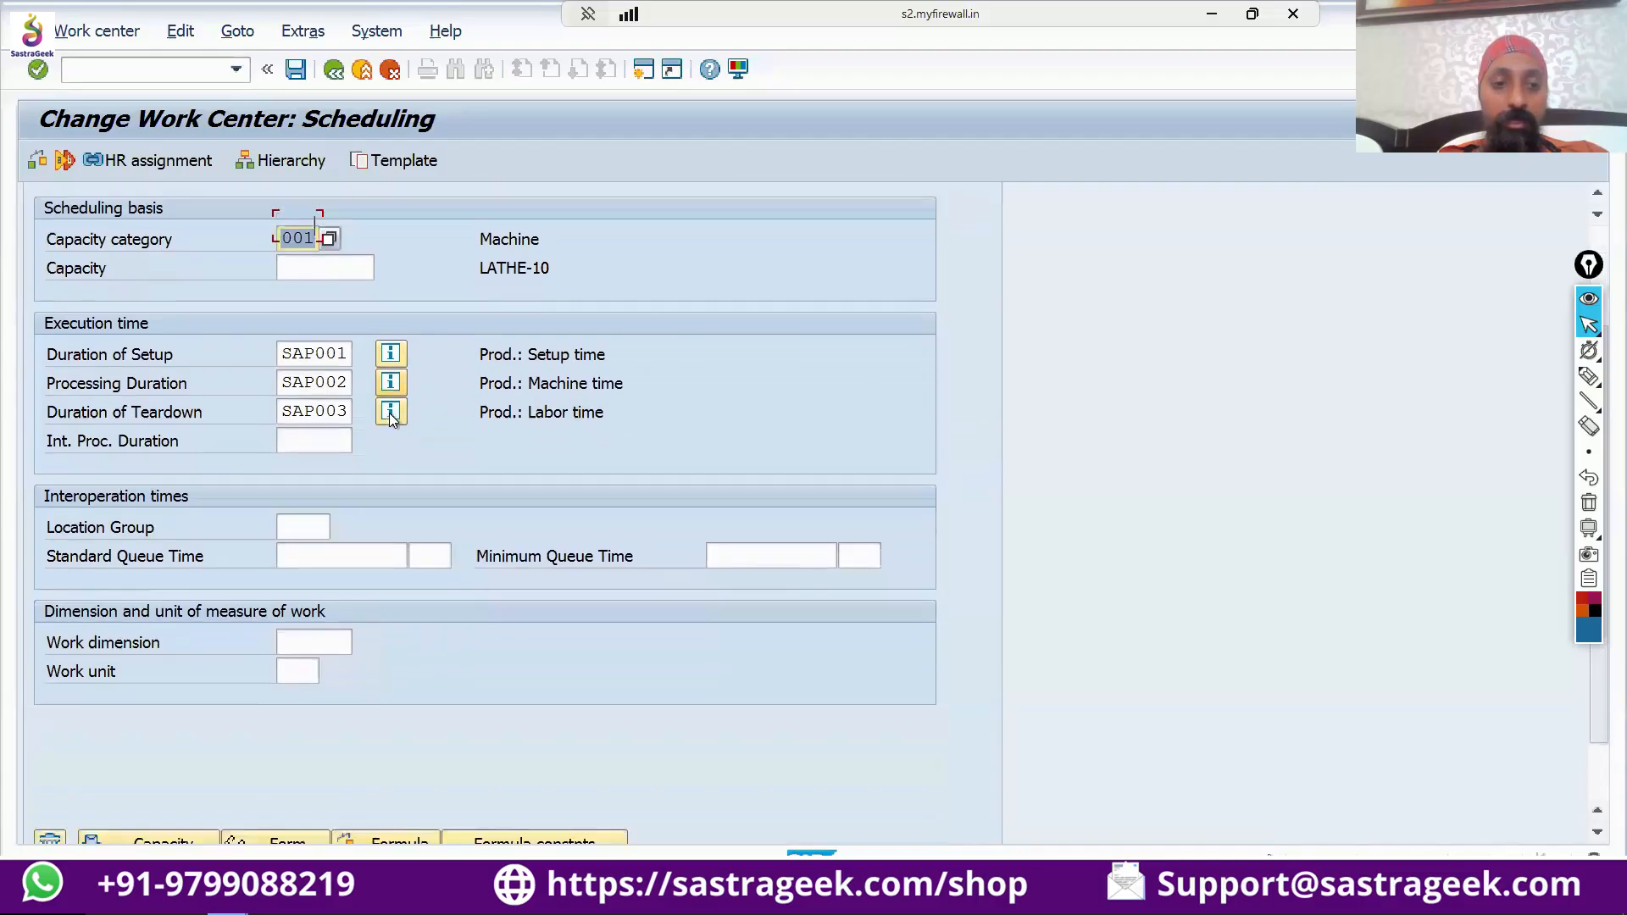
{"action": "scroll", "coordinate": [391, 420], "scroll_direction": "down", "scroll_amount": 1}
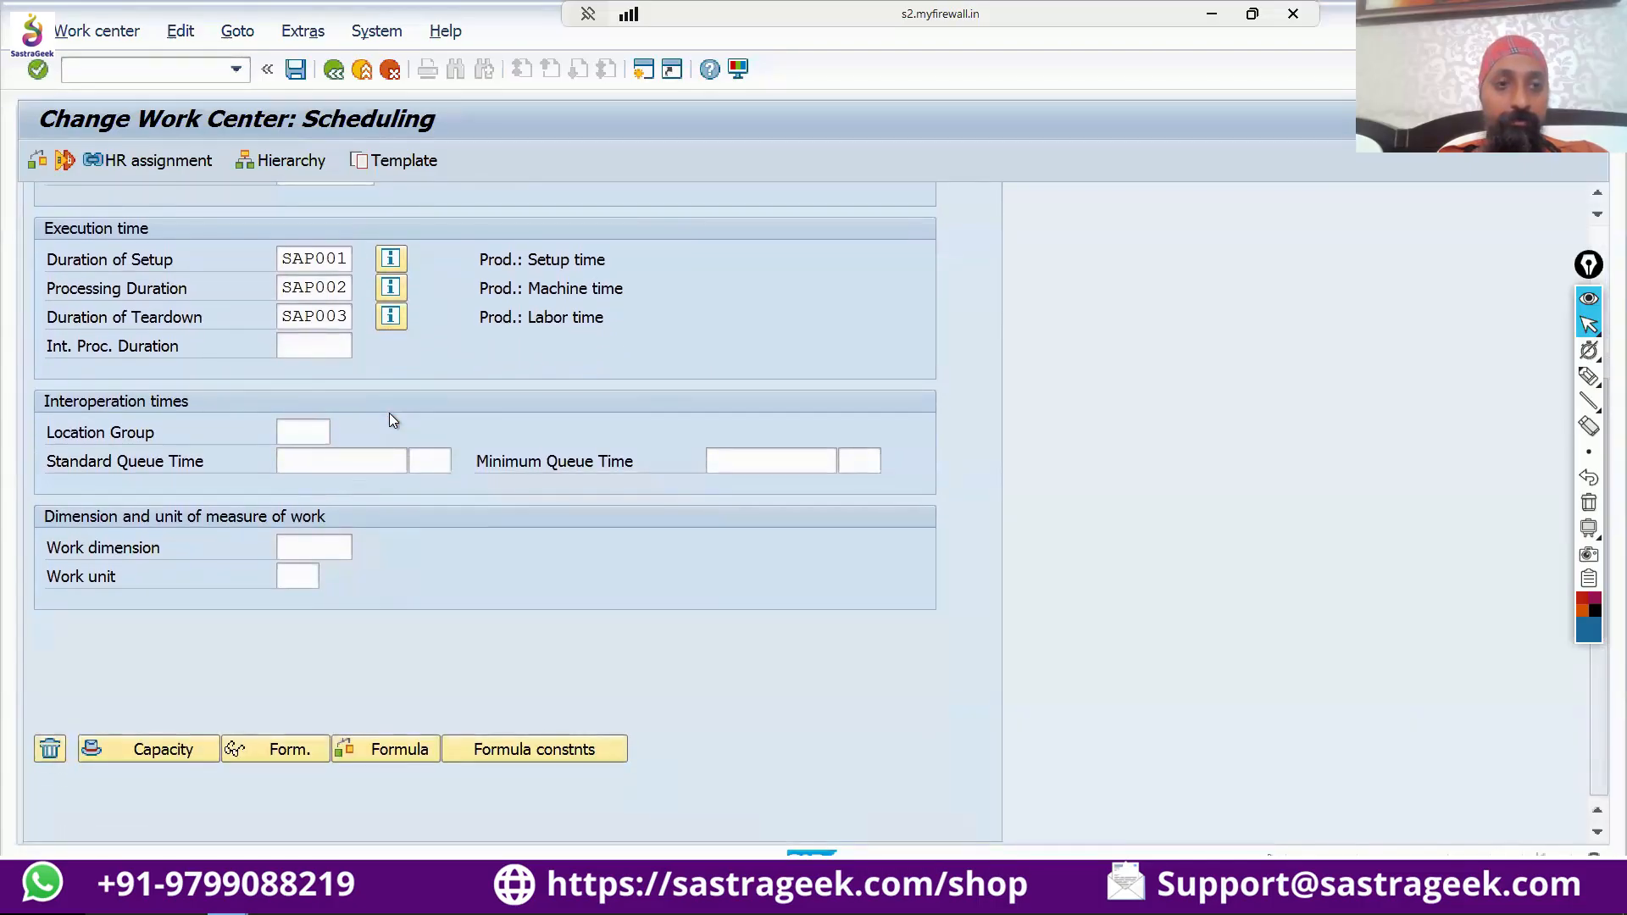
{"action": "scroll", "coordinate": [391, 420], "scroll_direction": "up", "scroll_amount": 1}
{"action": "scroll", "coordinate": [388, 413], "scroll_direction": "down", "scroll_amount": 1}
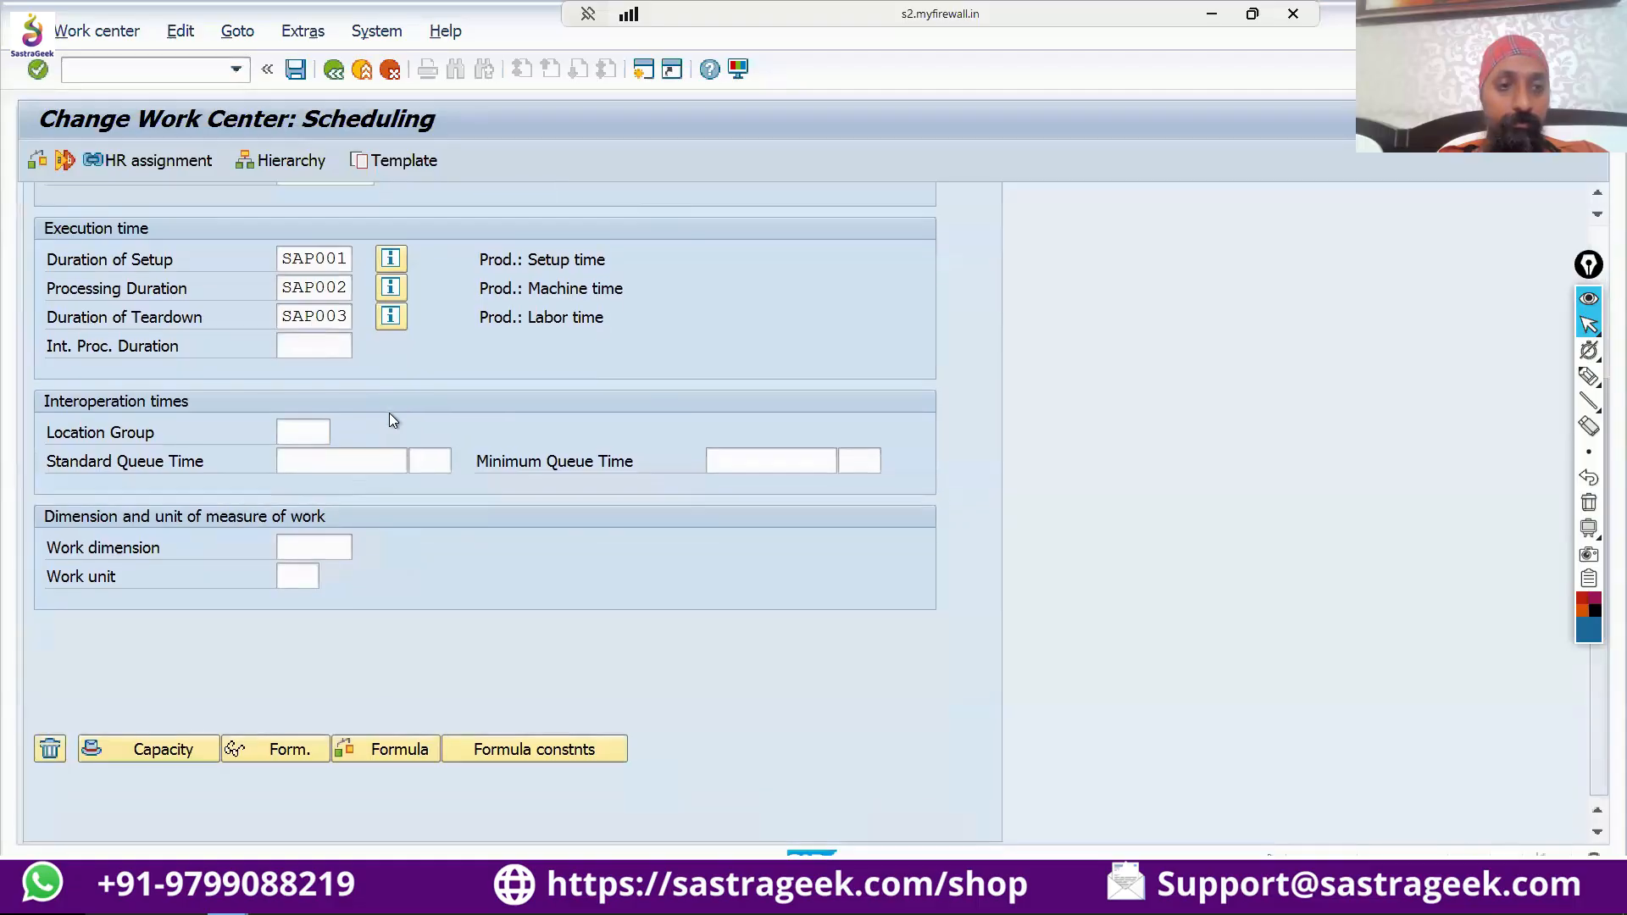
{"action": "scroll", "coordinate": [389, 415], "scroll_direction": "up", "scroll_amount": 3}
{"action": "scroll", "coordinate": [390, 420], "scroll_direction": "up", "scroll_amount": 1}
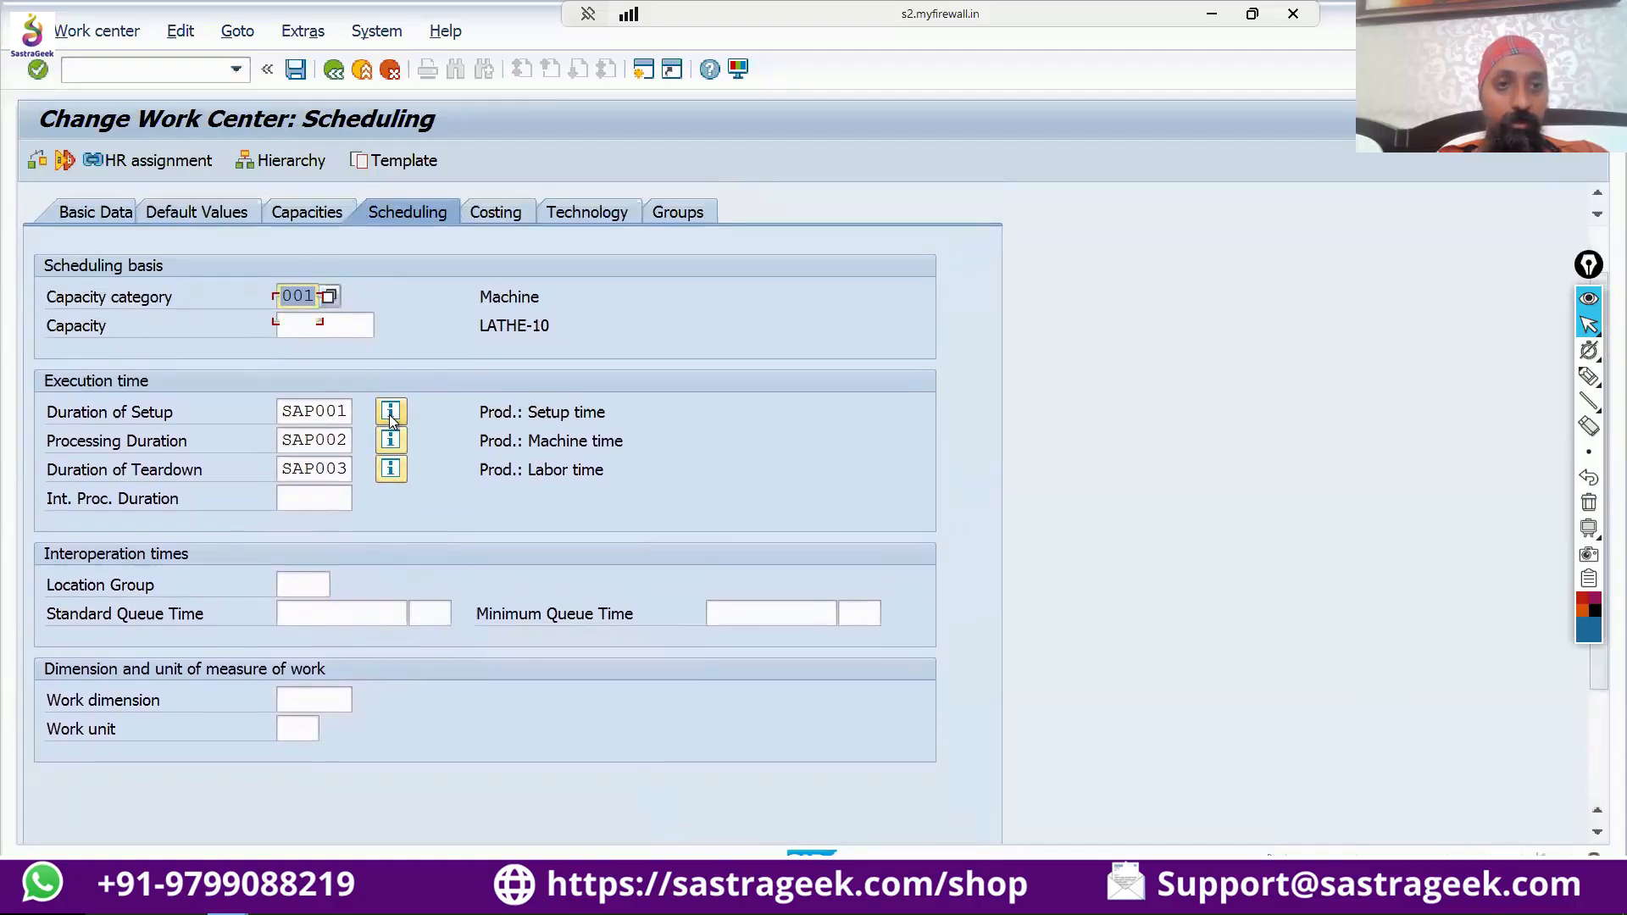
{"action": "double_click", "coordinate": [322, 303]}
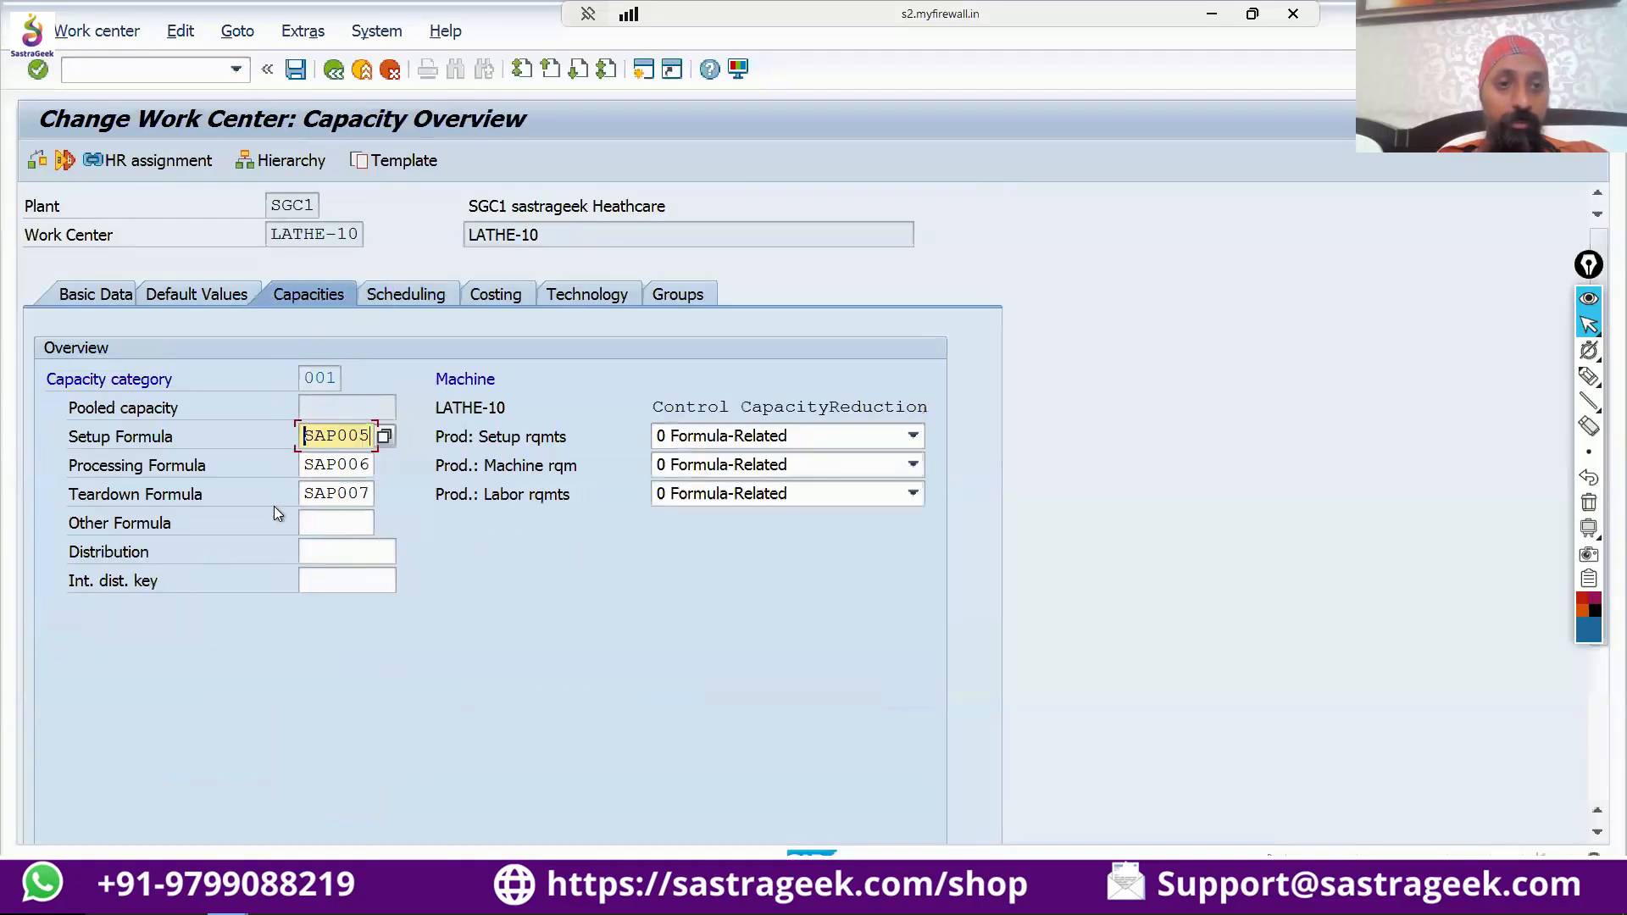
{"action": "left_click", "coordinate": [403, 294]}
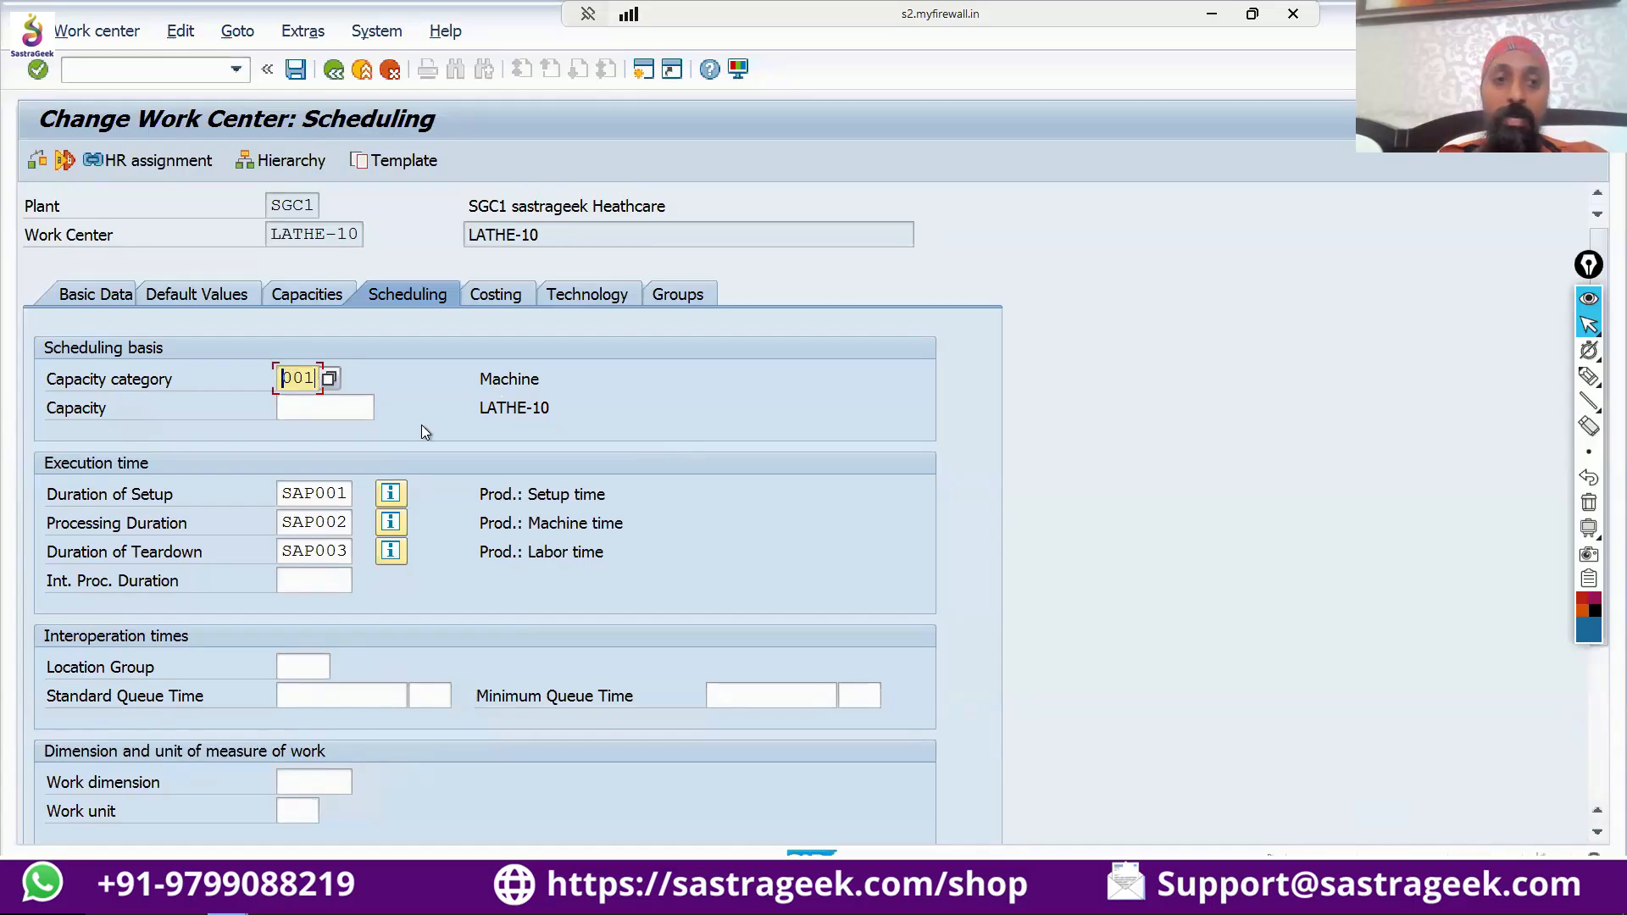
Point out the scheduling capacity category, display the definition of setup duration formula SAP001 and close it.
{"action": "left_click_drag", "start_coordinate": [283, 381], "coordinate": [339, 383]}
{"action": "scroll", "coordinate": [338, 383], "scroll_direction": "down", "scroll_amount": 2}
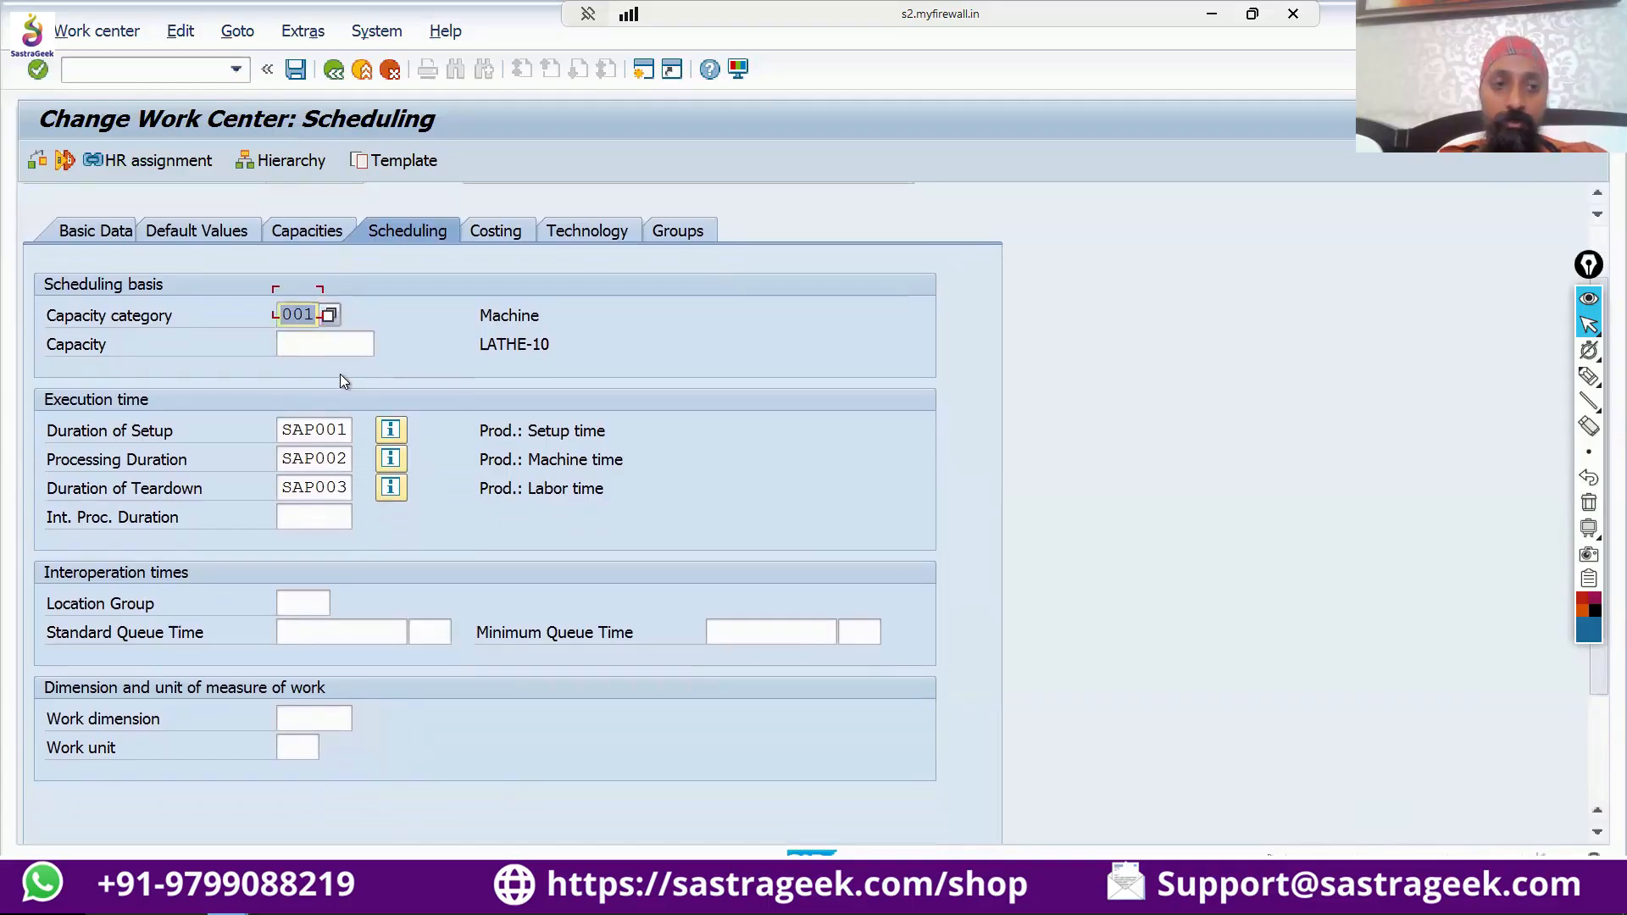
{"action": "scroll", "coordinate": [338, 377], "scroll_direction": "down", "scroll_amount": 2}
{"action": "left_click", "coordinate": [335, 366]}
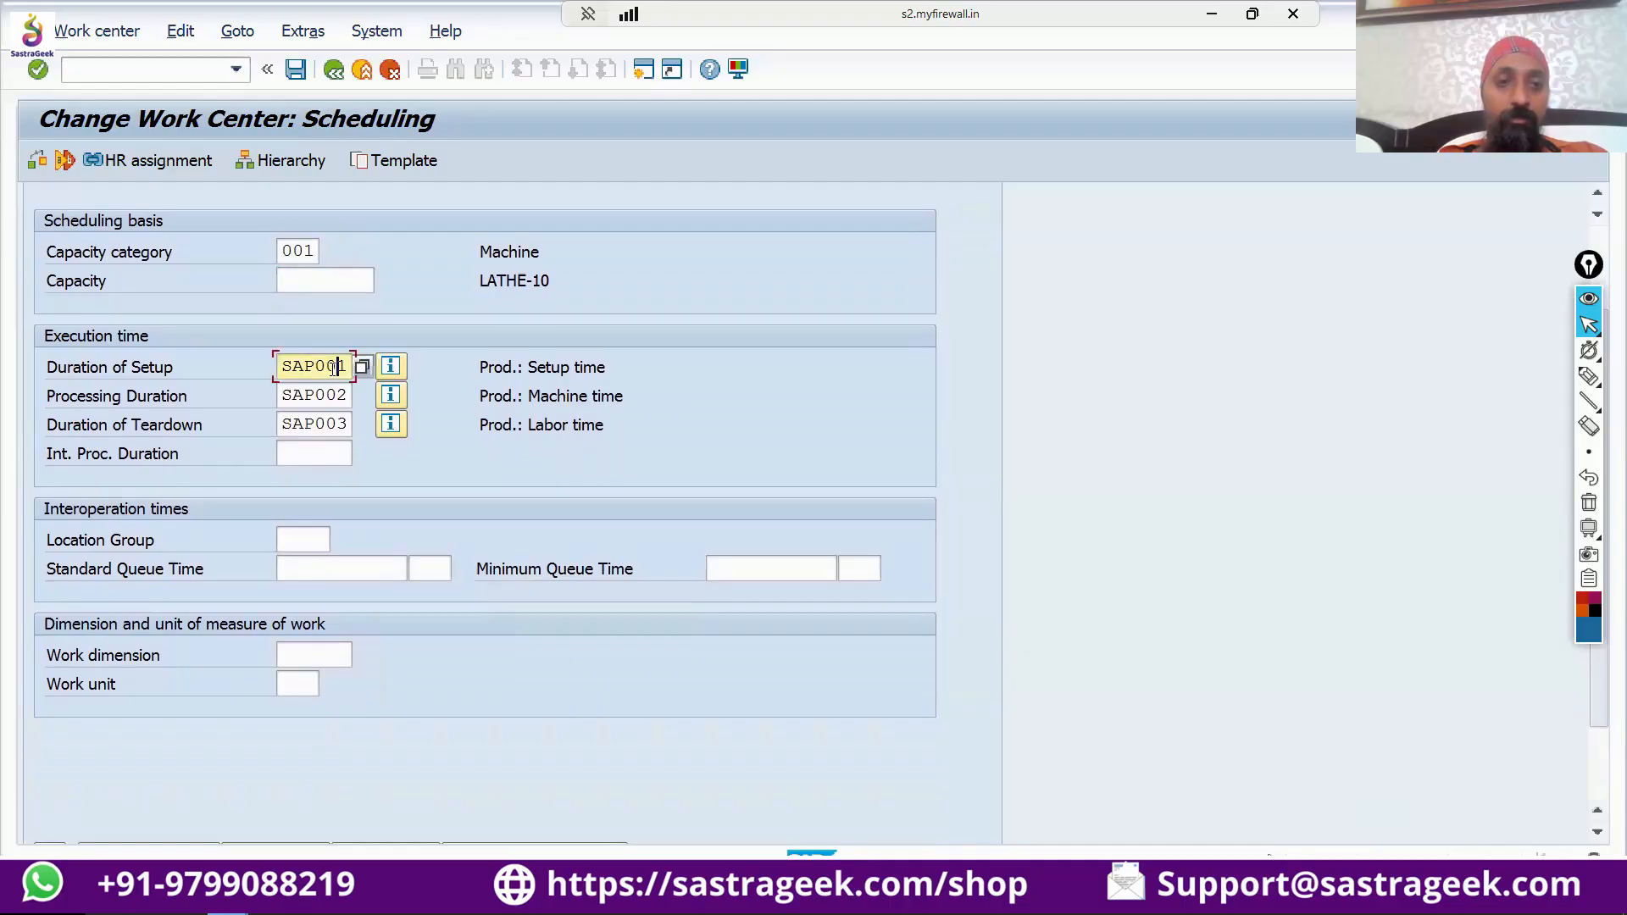
{"action": "scroll", "coordinate": [343, 356], "scroll_direction": "down", "scroll_amount": 3}
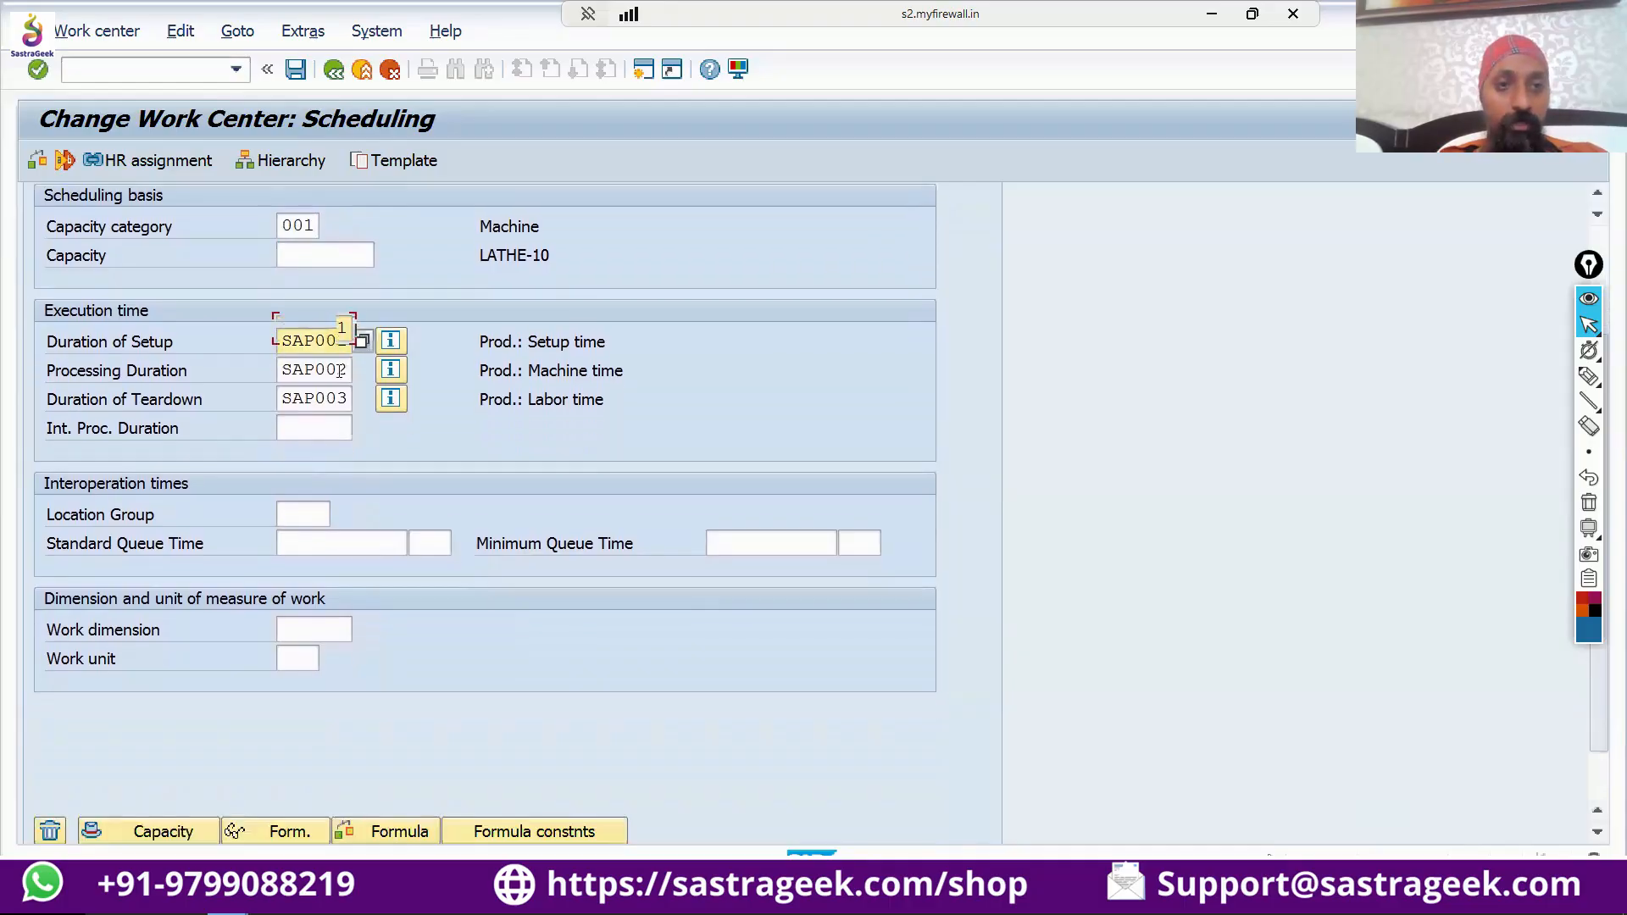
{"action": "left_click", "coordinate": [280, 768]}
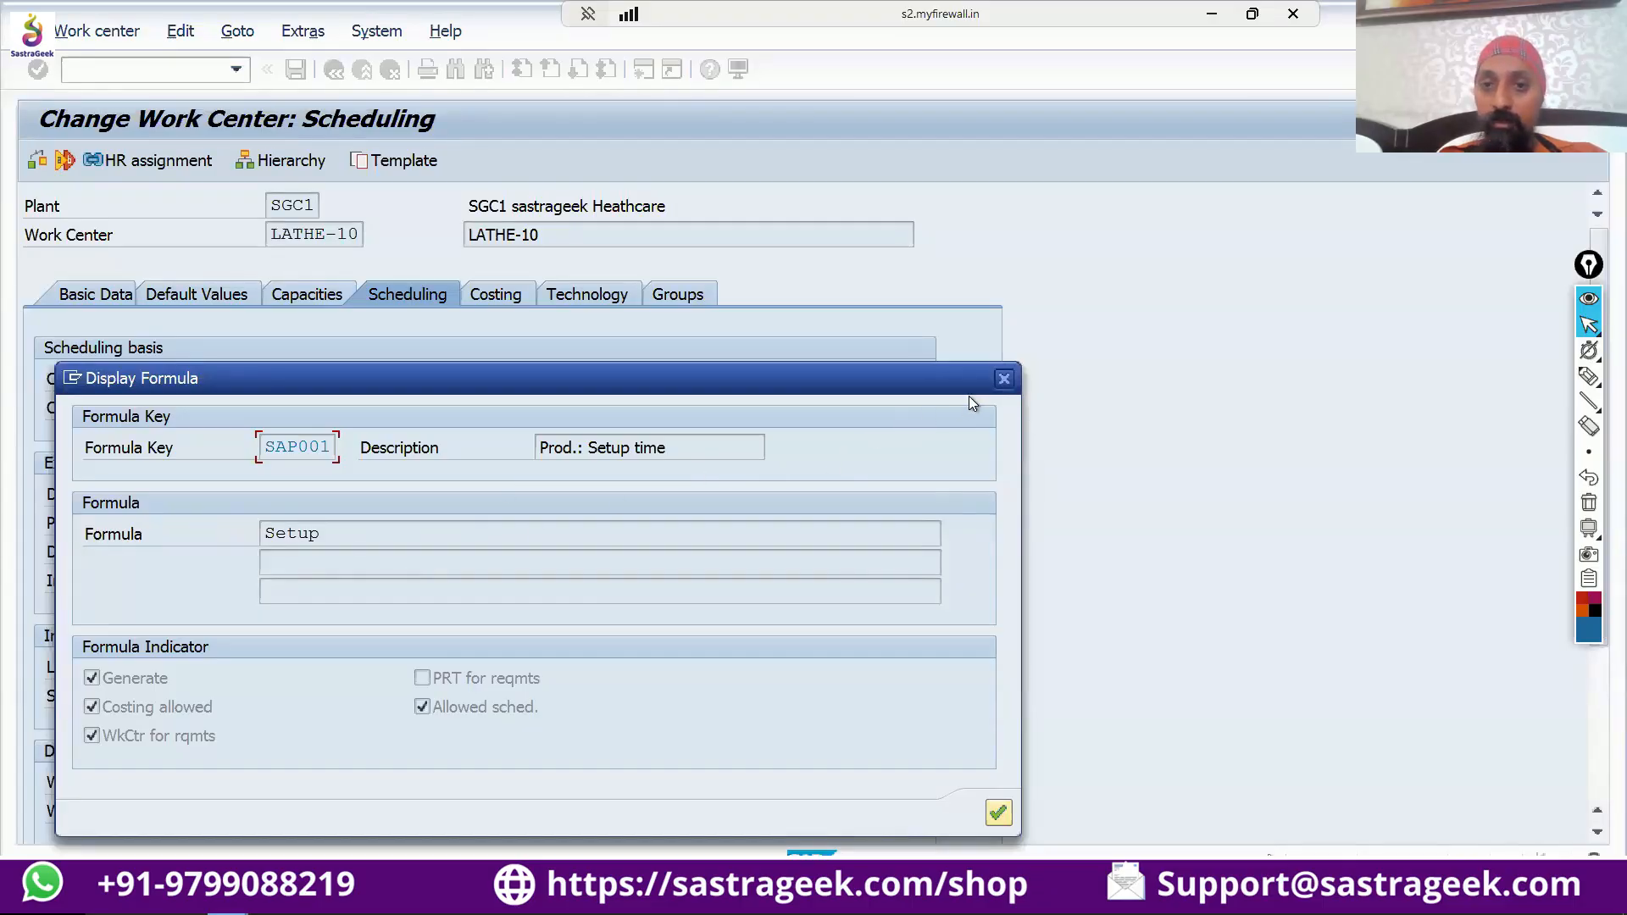
{"action": "left_click", "coordinate": [1005, 380]}
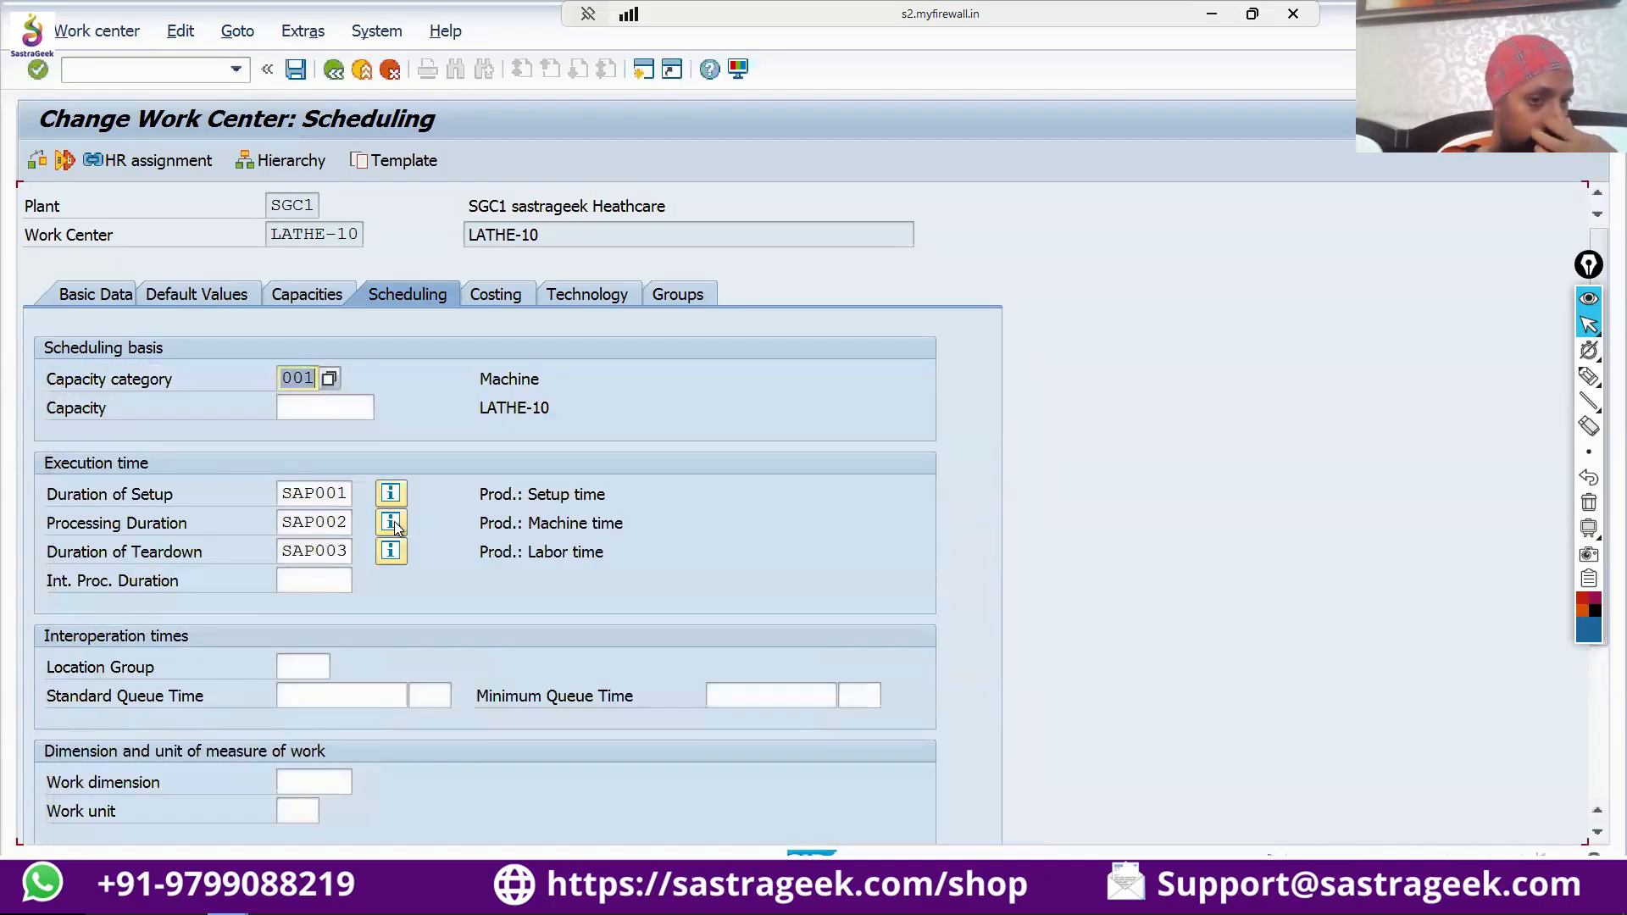
Display the definition of processing duration formula SAP002 and close it after reading.
{"action": "left_click", "coordinate": [329, 522]}
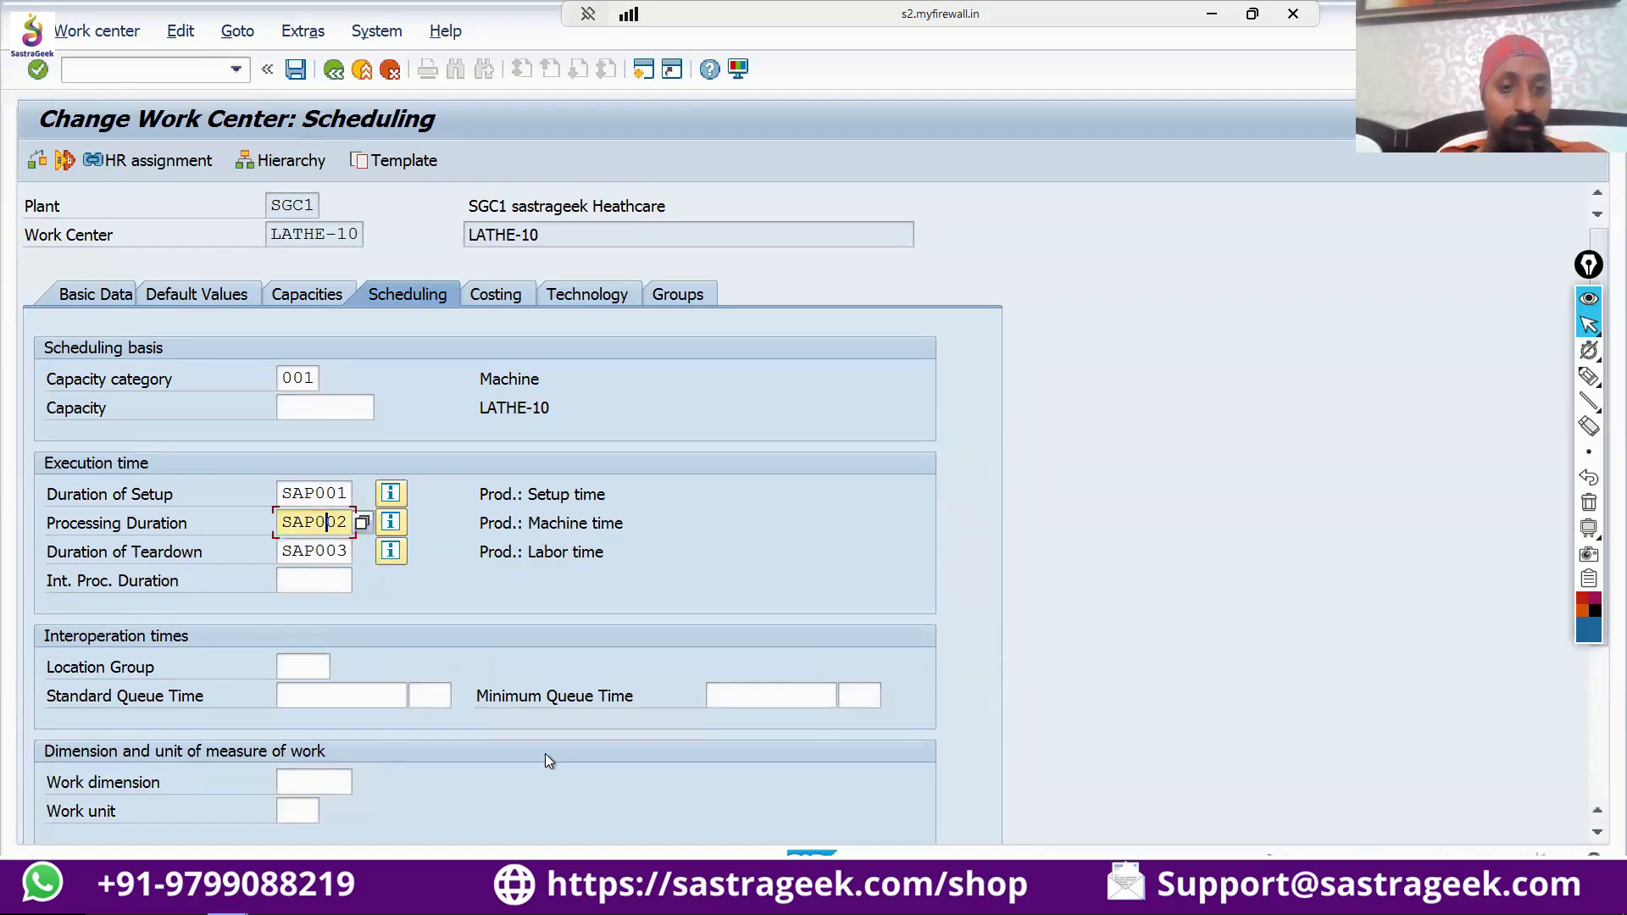
{"action": "scroll", "coordinate": [545, 754], "scroll_direction": "down", "scroll_amount": 3}
{"action": "scroll", "coordinate": [546, 760], "scroll_direction": "down", "scroll_amount": 5}
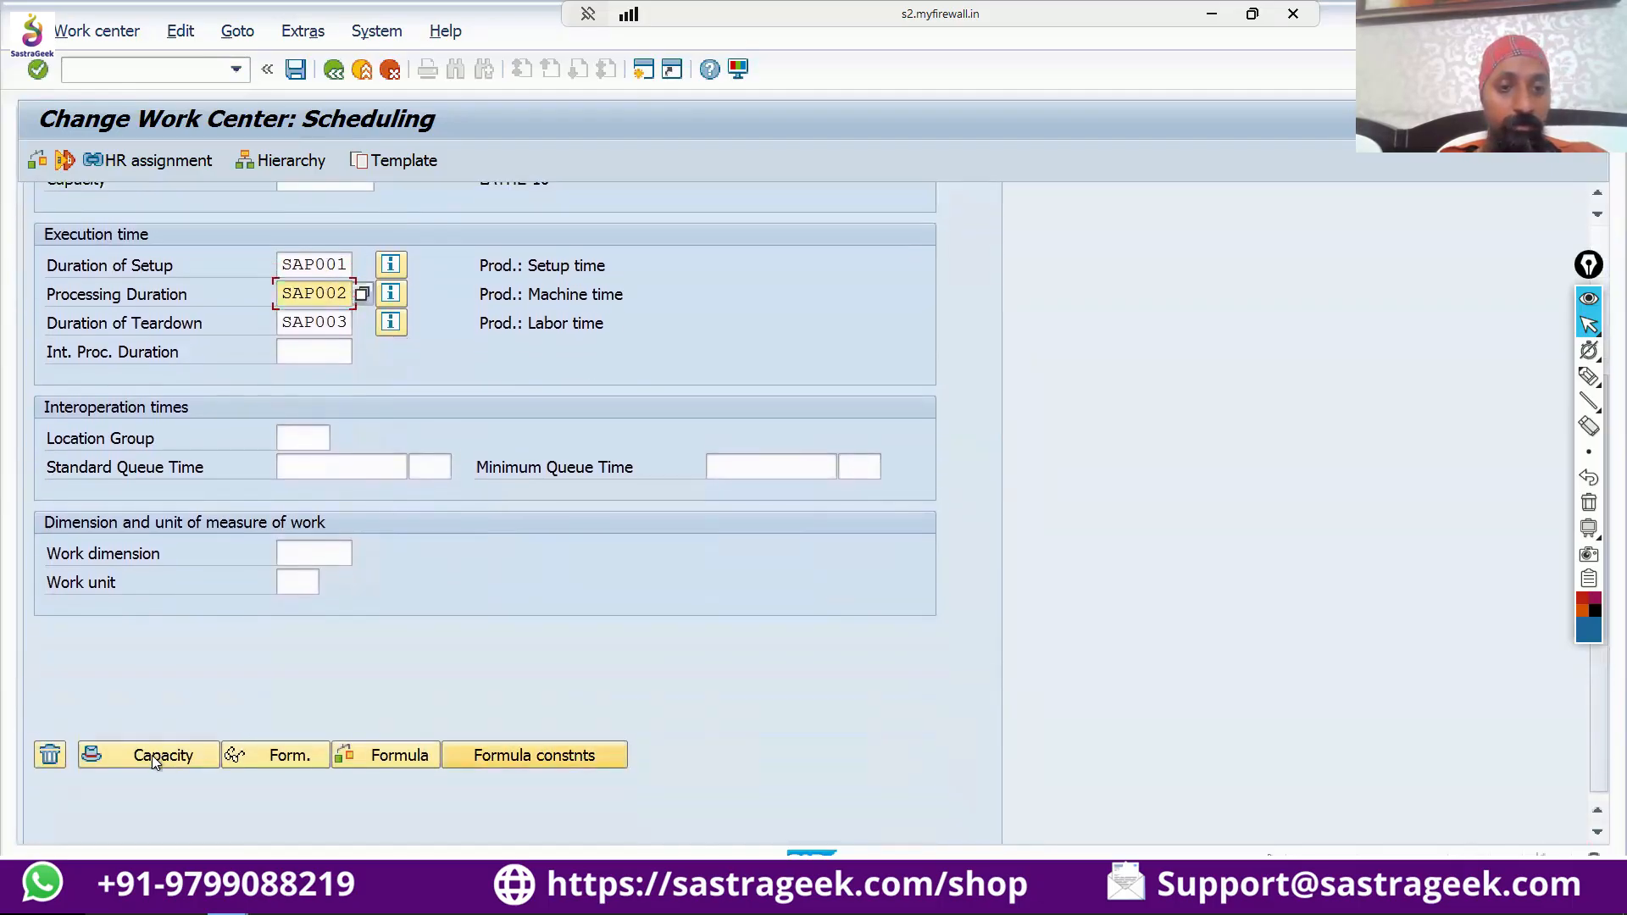
{"action": "left_click", "coordinate": [248, 755]}
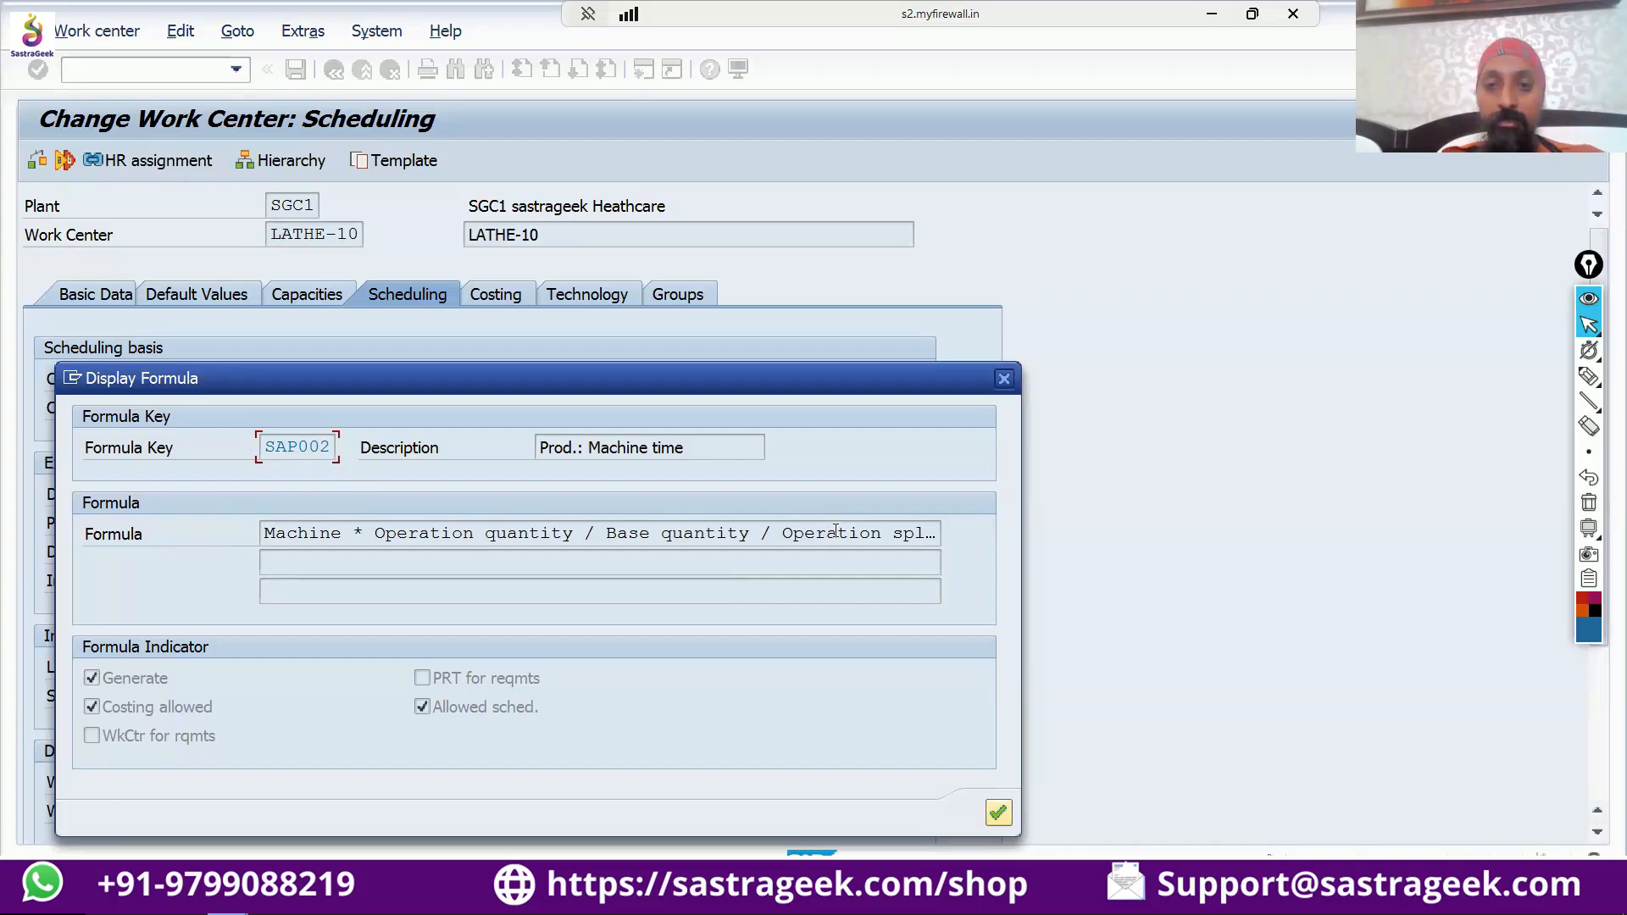
{"action": "left_click", "coordinate": [1003, 378]}
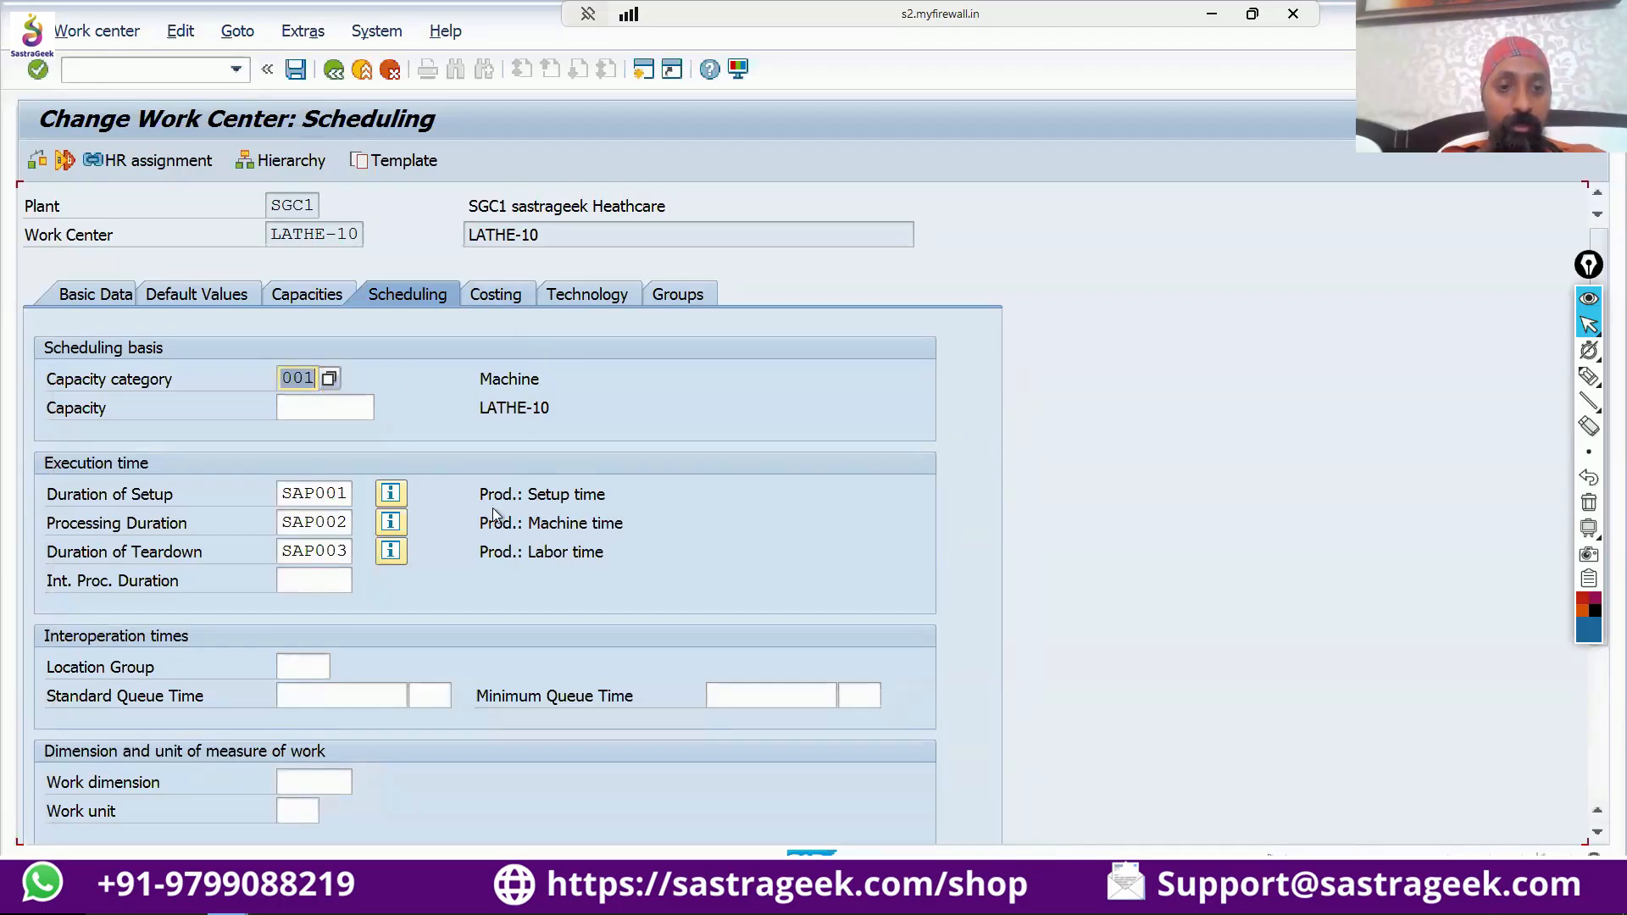
Open the formula test for the scheduling data and point out the operation quantity and base quantity.
{"action": "scroll", "coordinate": [608, 563], "scroll_direction": "down", "scroll_amount": 1}
{"action": "scroll", "coordinate": [608, 563], "scroll_direction": "down", "scroll_amount": 3}
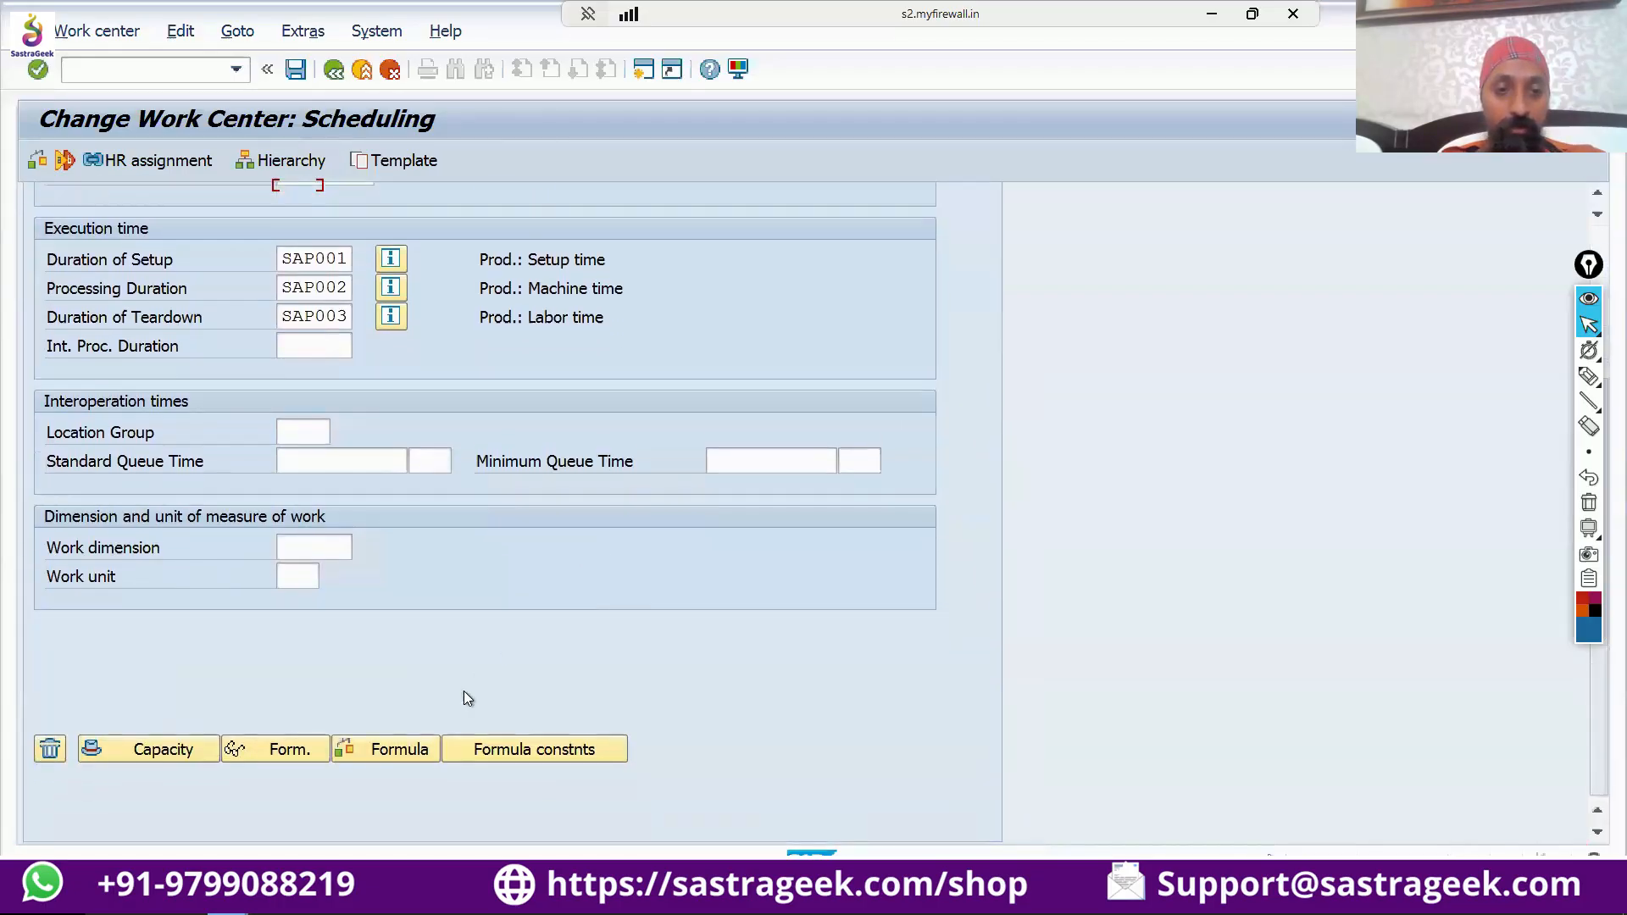
{"action": "left_click", "coordinate": [396, 752]}
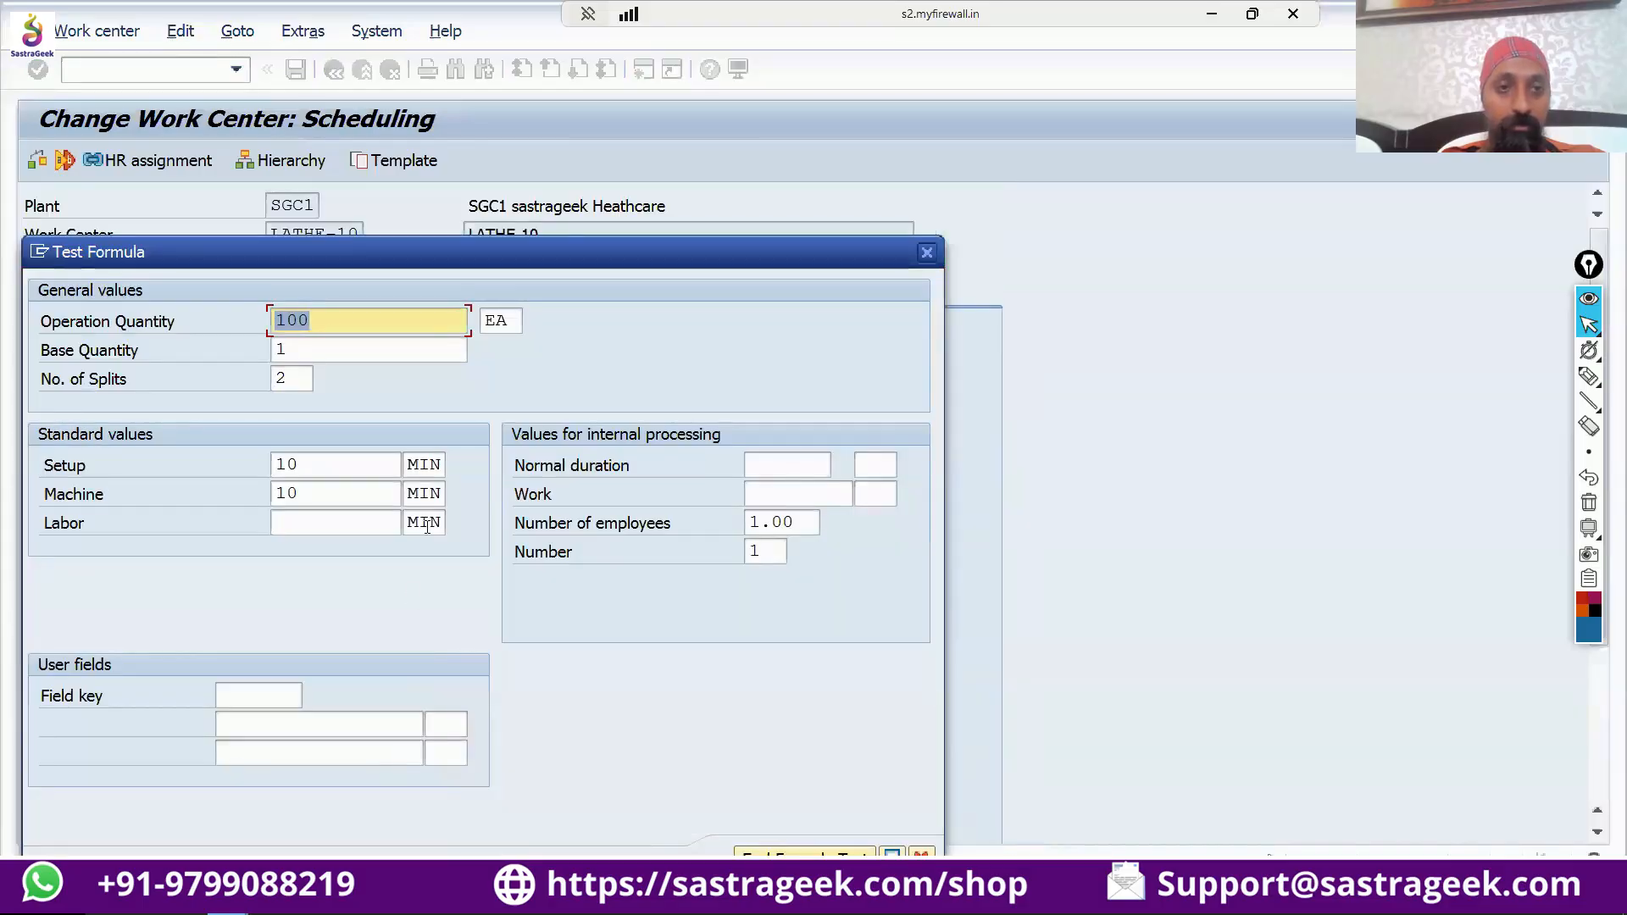
{"action": "left_click", "coordinate": [317, 310]}
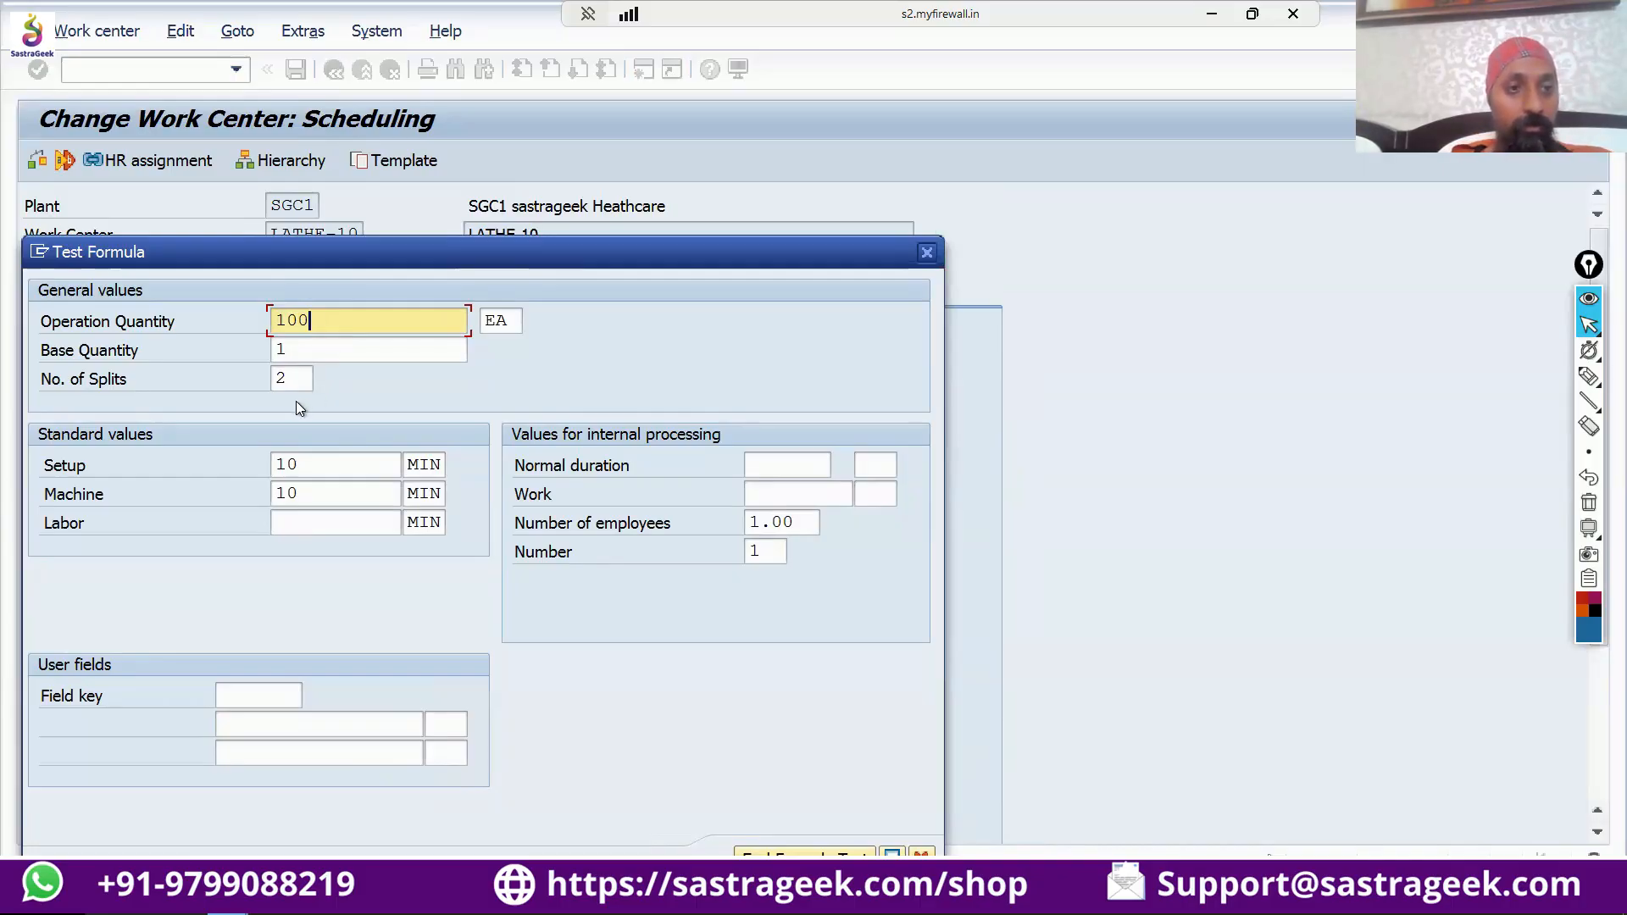
{"action": "left_click", "coordinate": [288, 349]}
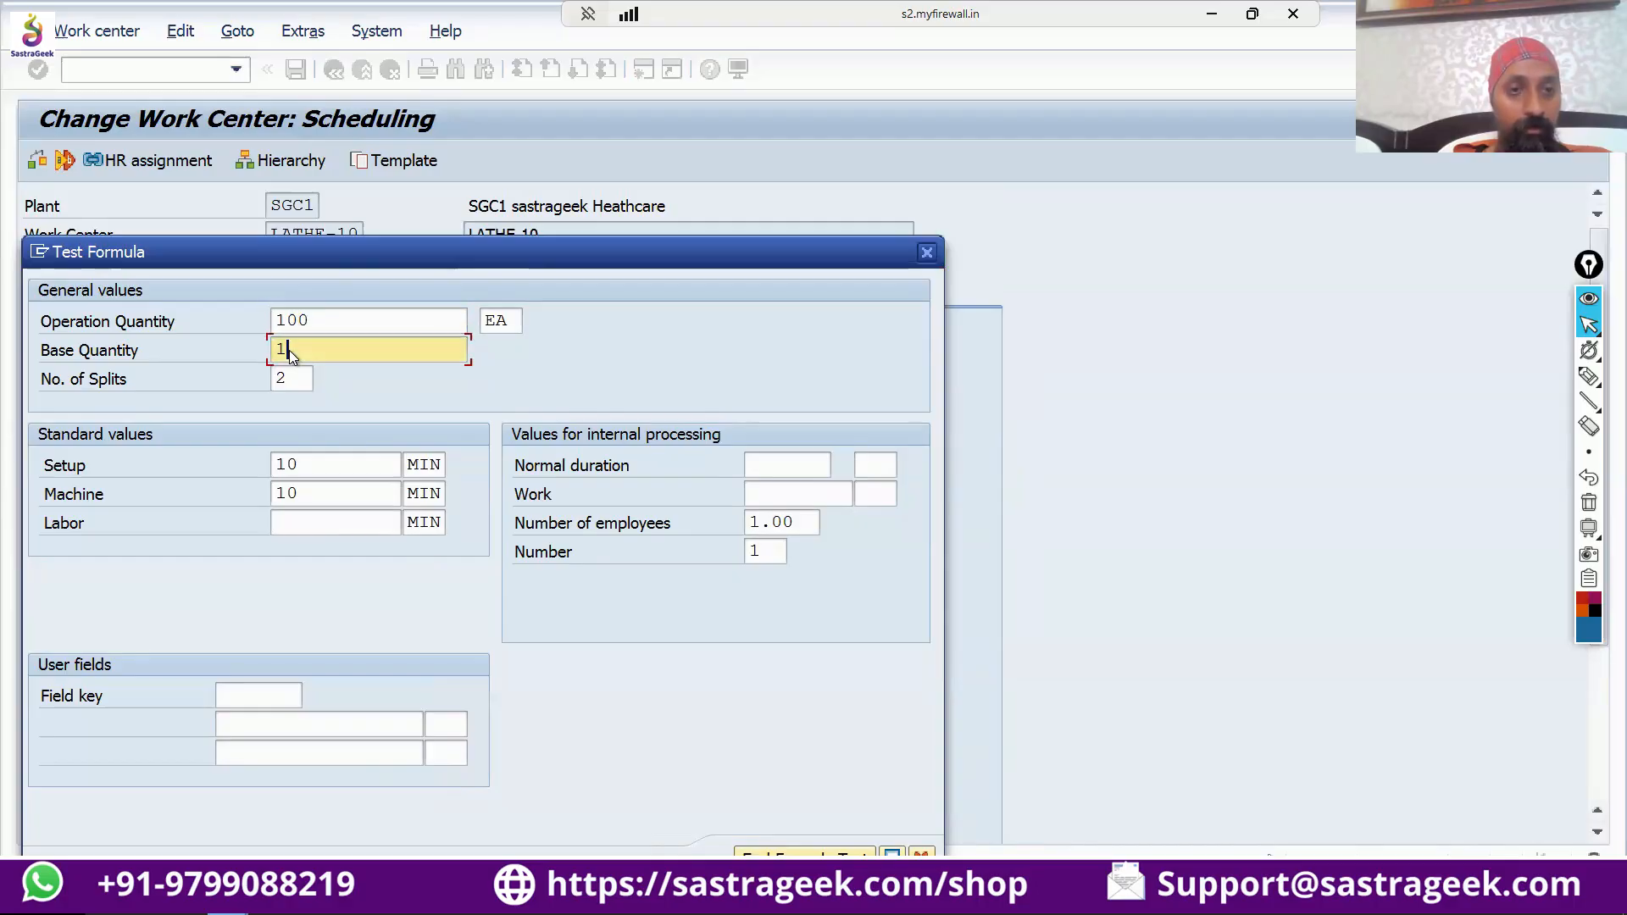
Set both the setup and machine standard values to 60 MIN in the formula test.
{"action": "left_click_drag", "start_coordinate": [296, 462], "coordinate": [269, 463]}
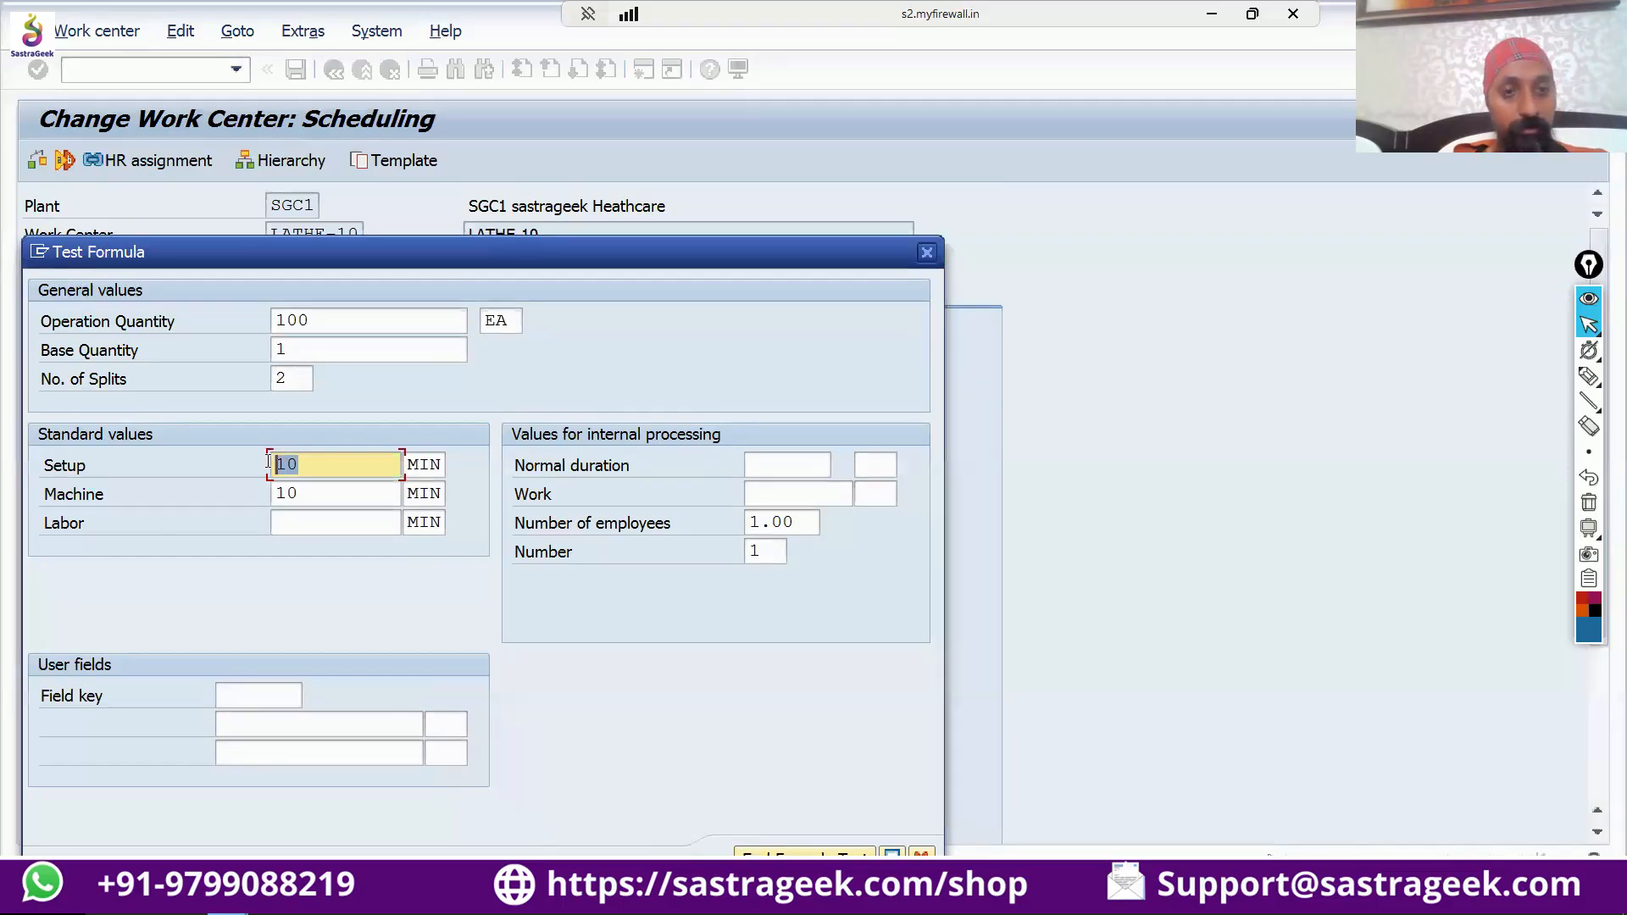
{"action": "left_click_drag", "start_coordinate": [310, 459], "coordinate": [259, 460]}
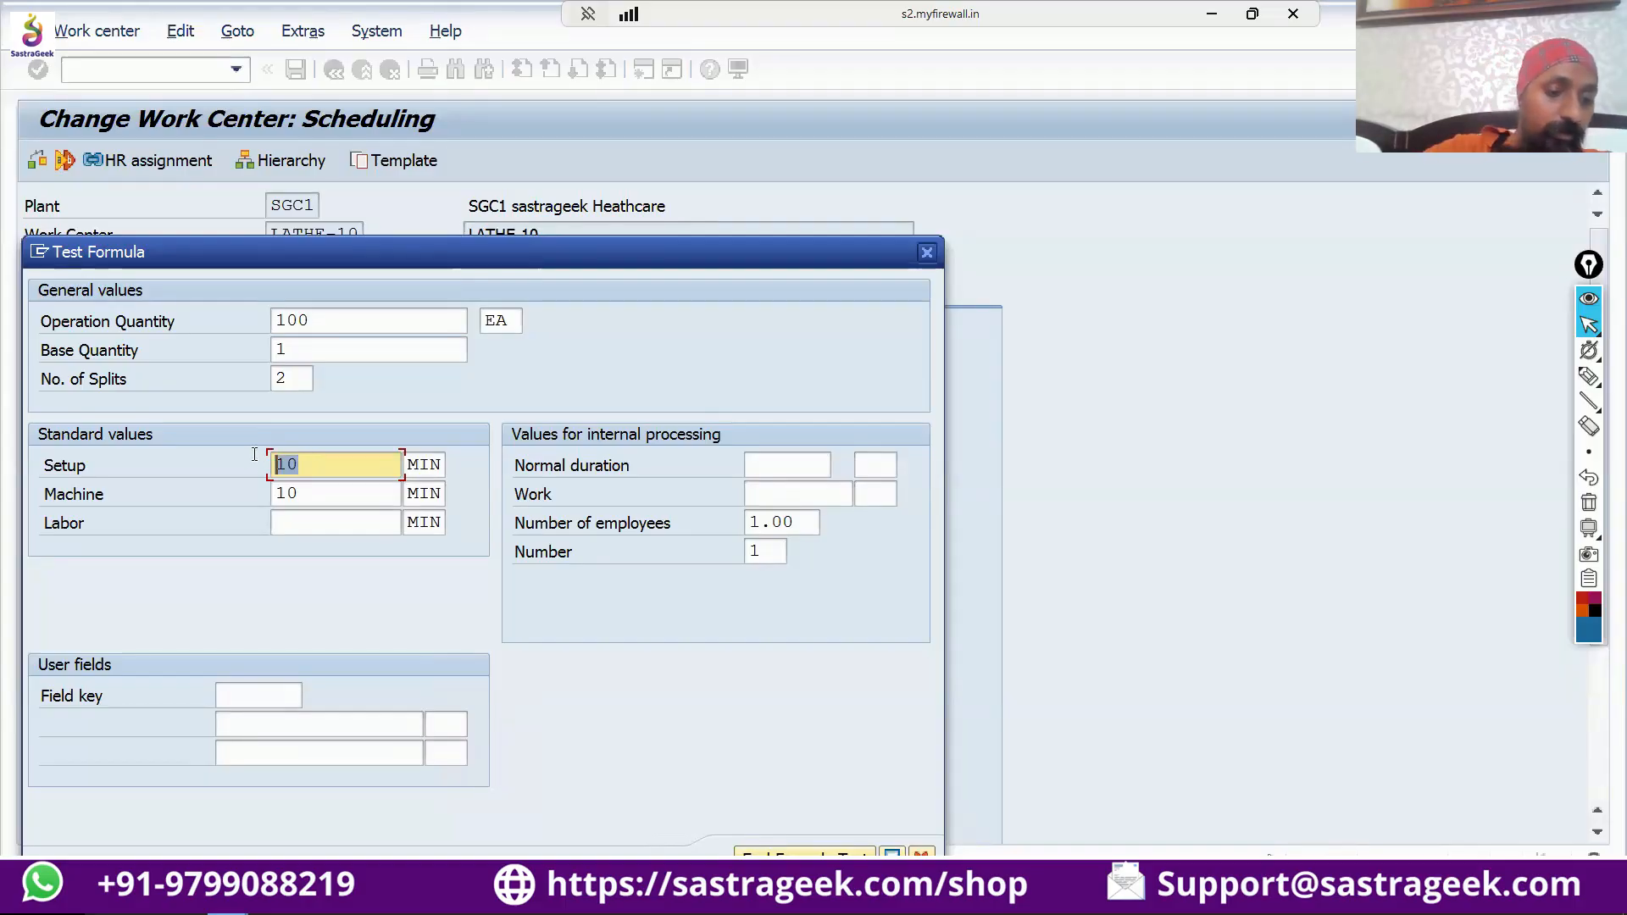
{"action": "type", "text": "60"}
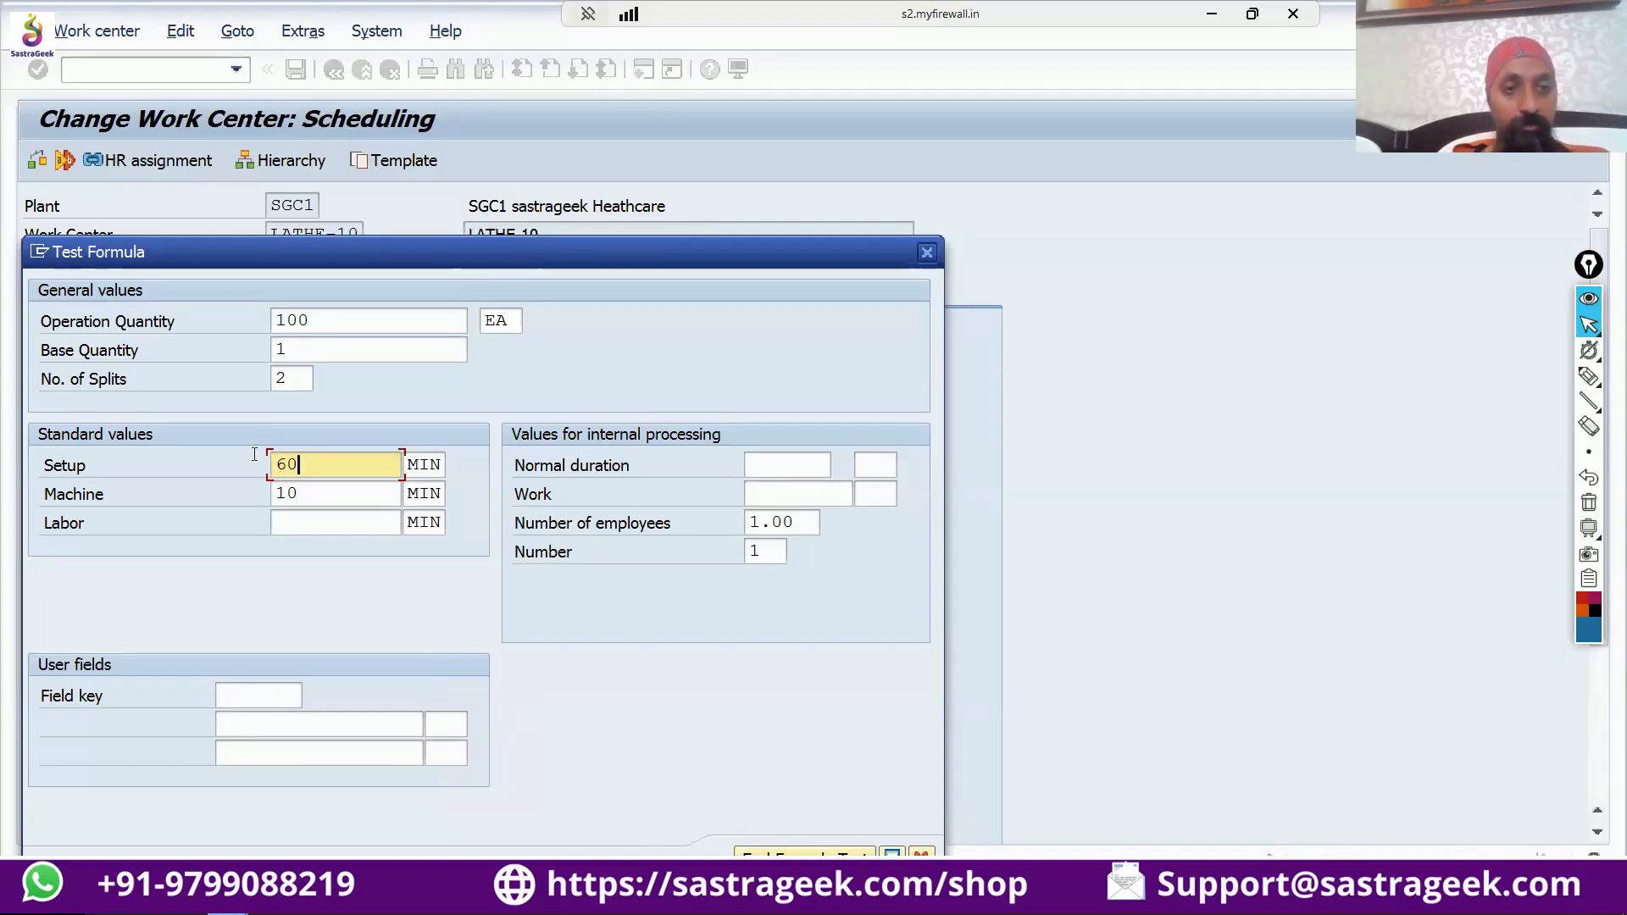
{"action": "left_click_drag", "start_coordinate": [311, 499], "coordinate": [253, 494]}
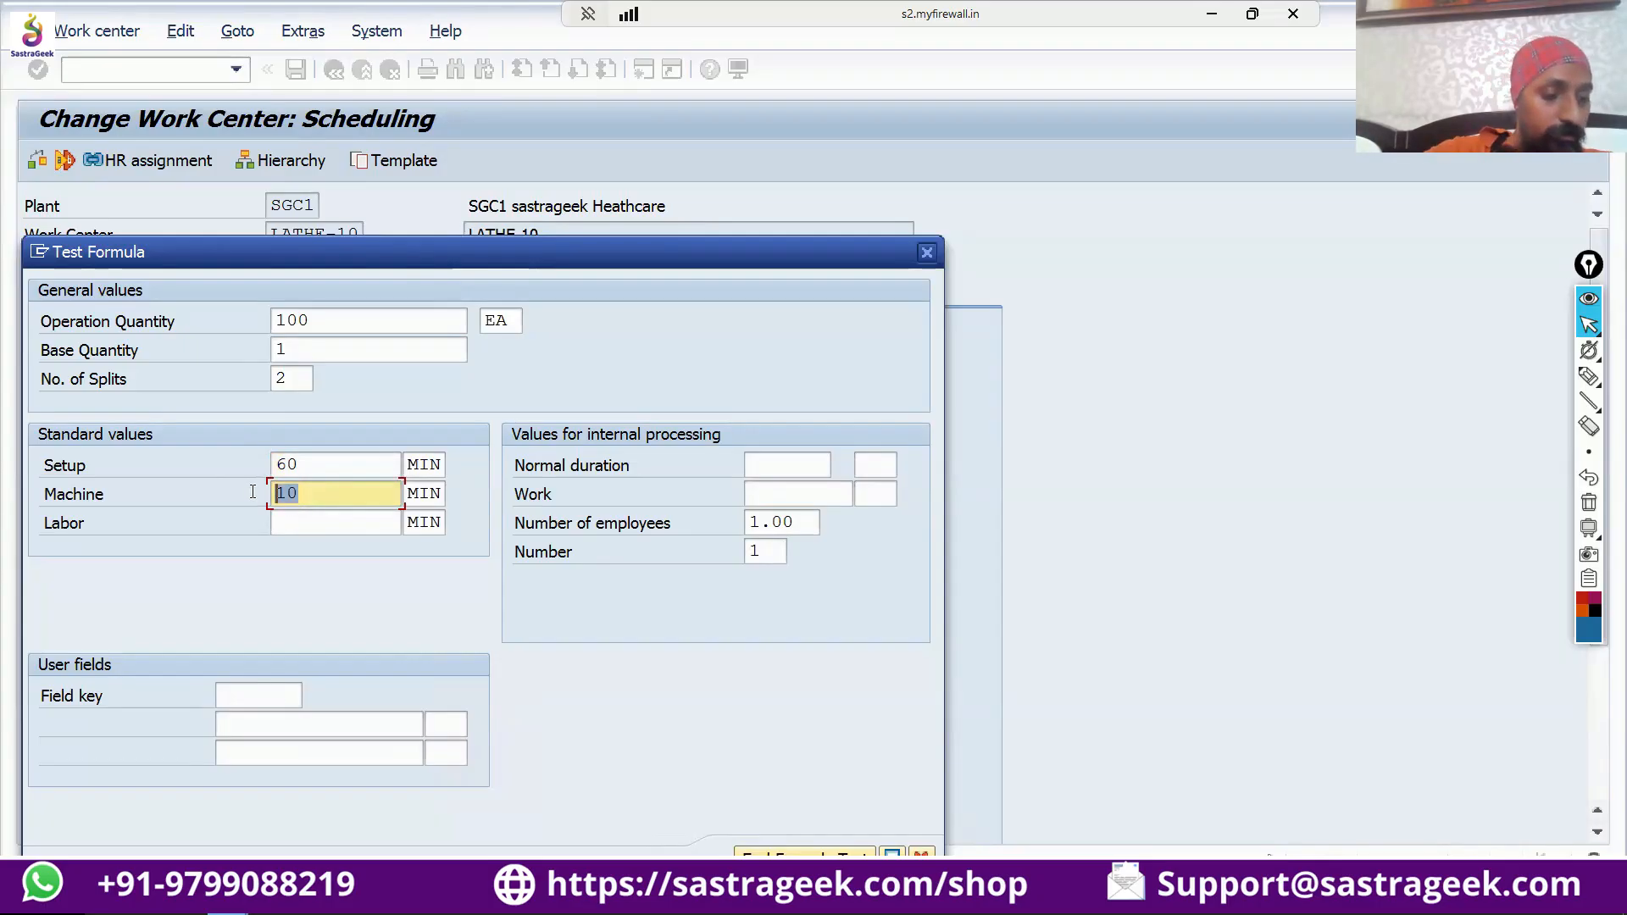
{"action": "type", "text": "60"}
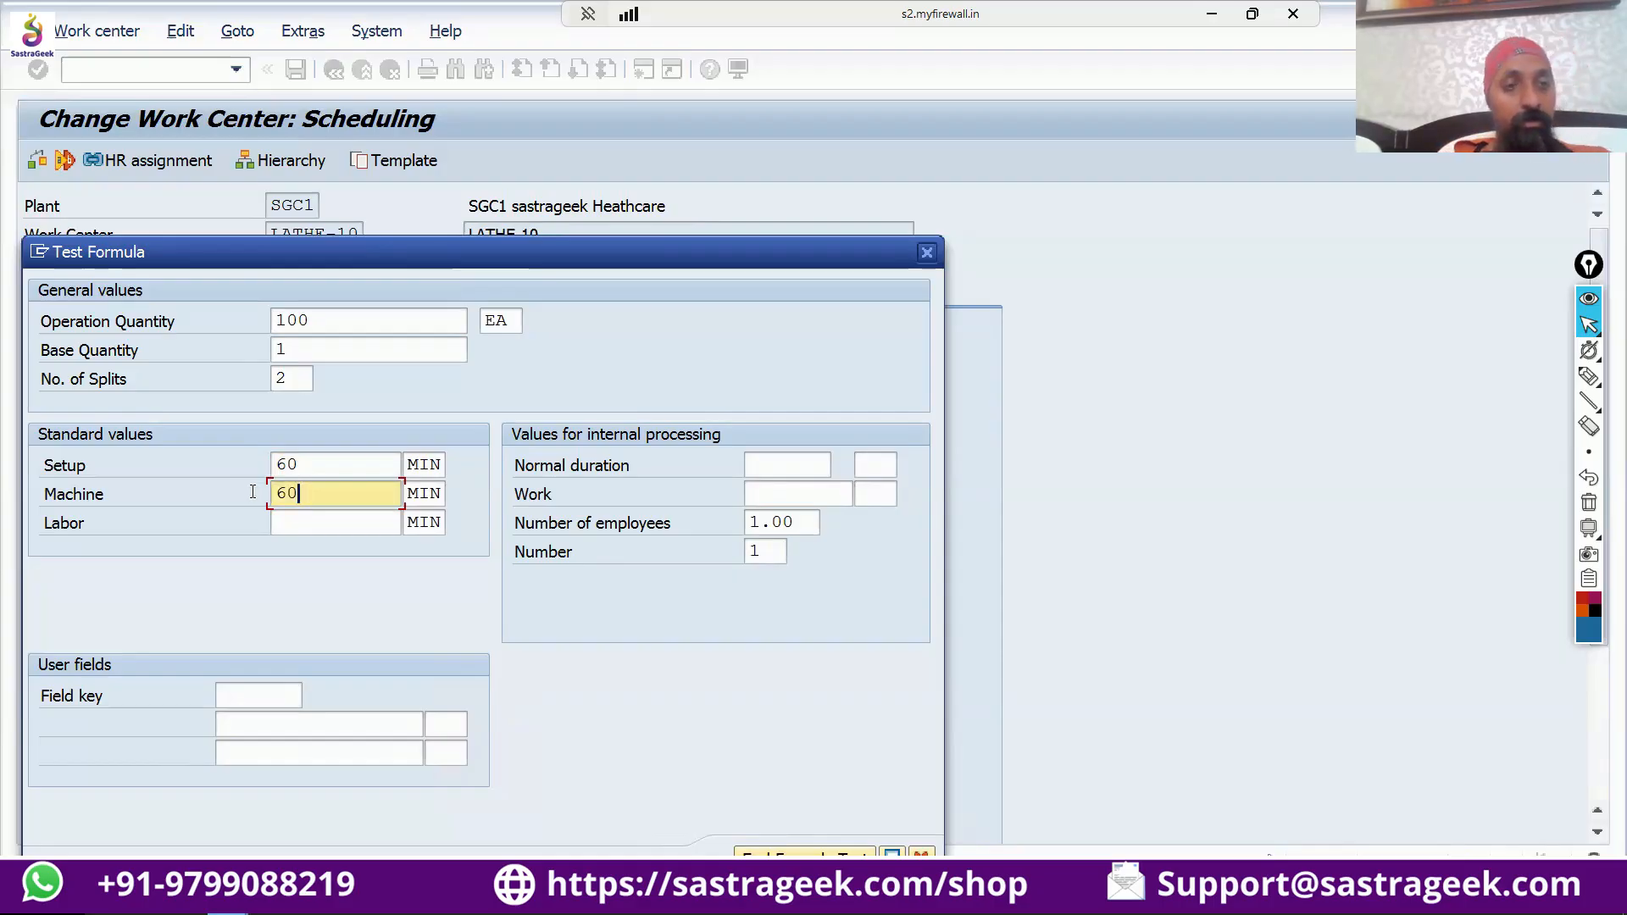
Point out the number of splits, the base quantity and the setup and machine standard values.
{"action": "left_click", "coordinate": [289, 381]}
{"action": "double_click", "coordinate": [268, 375]}
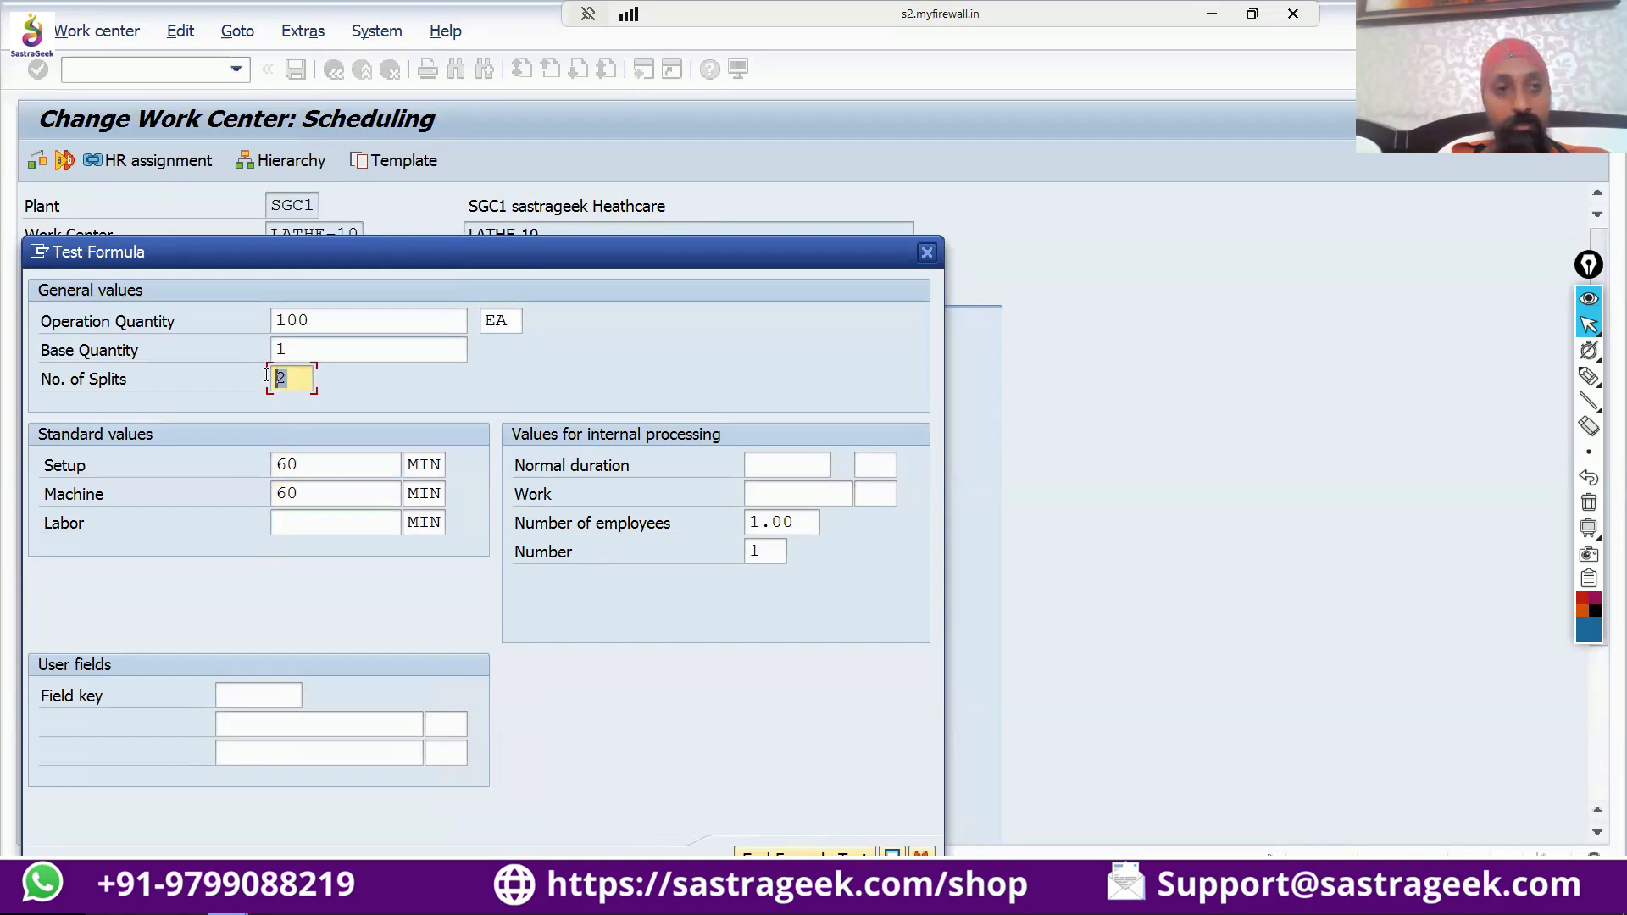
{"action": "left_click", "coordinate": [287, 346]}
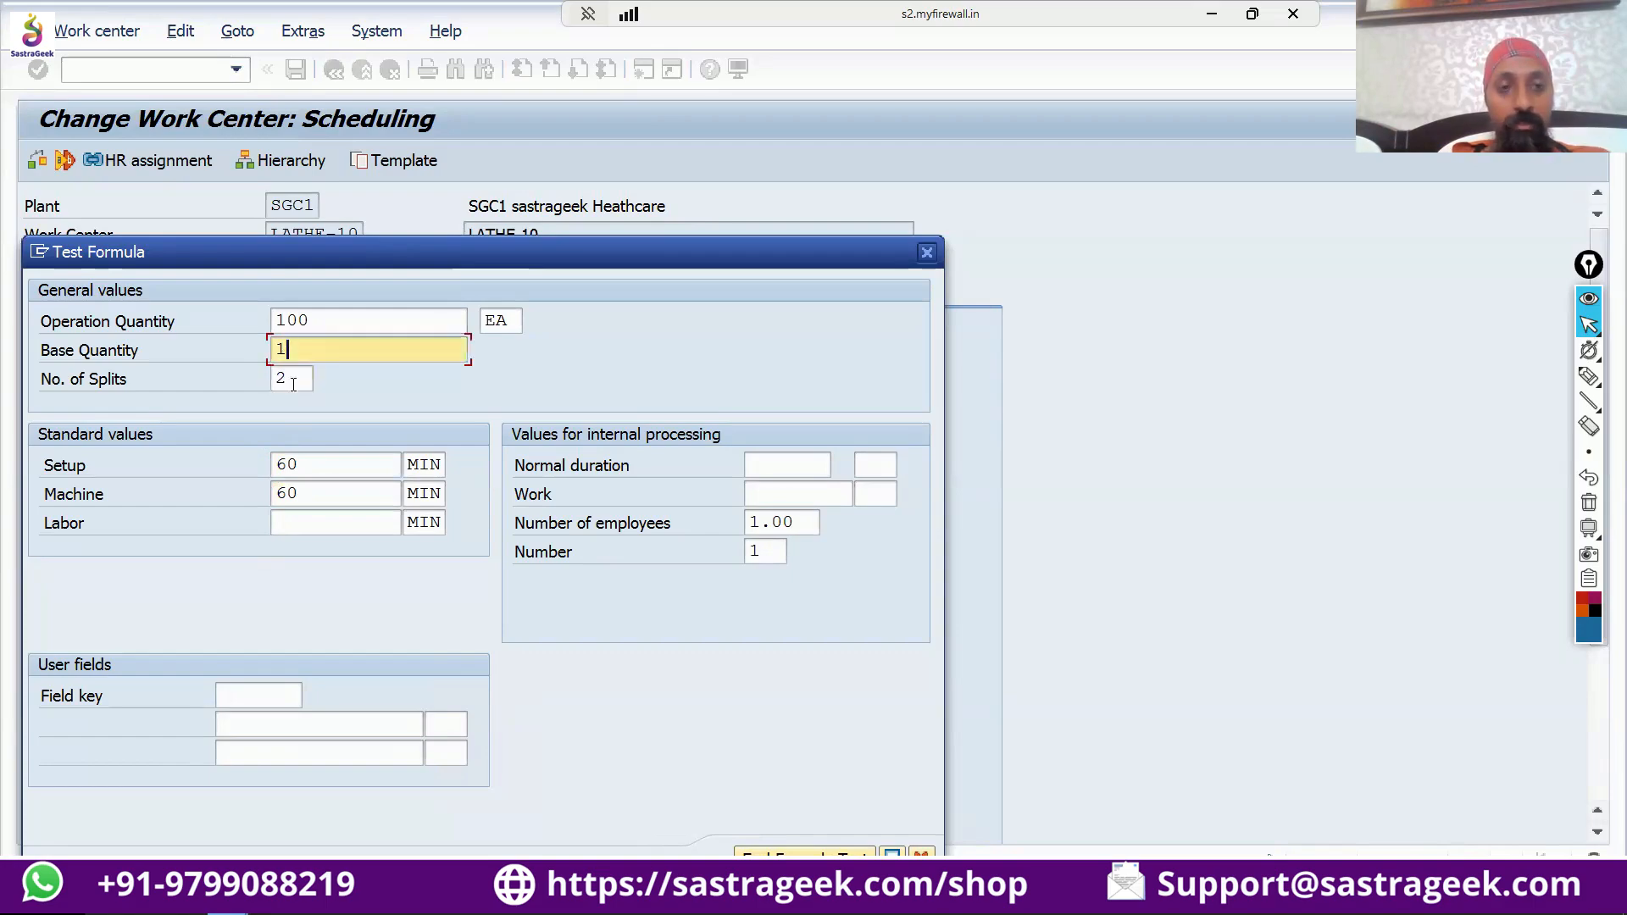
{"action": "left_click", "coordinate": [307, 468]}
{"action": "double_click", "coordinate": [306, 465]}
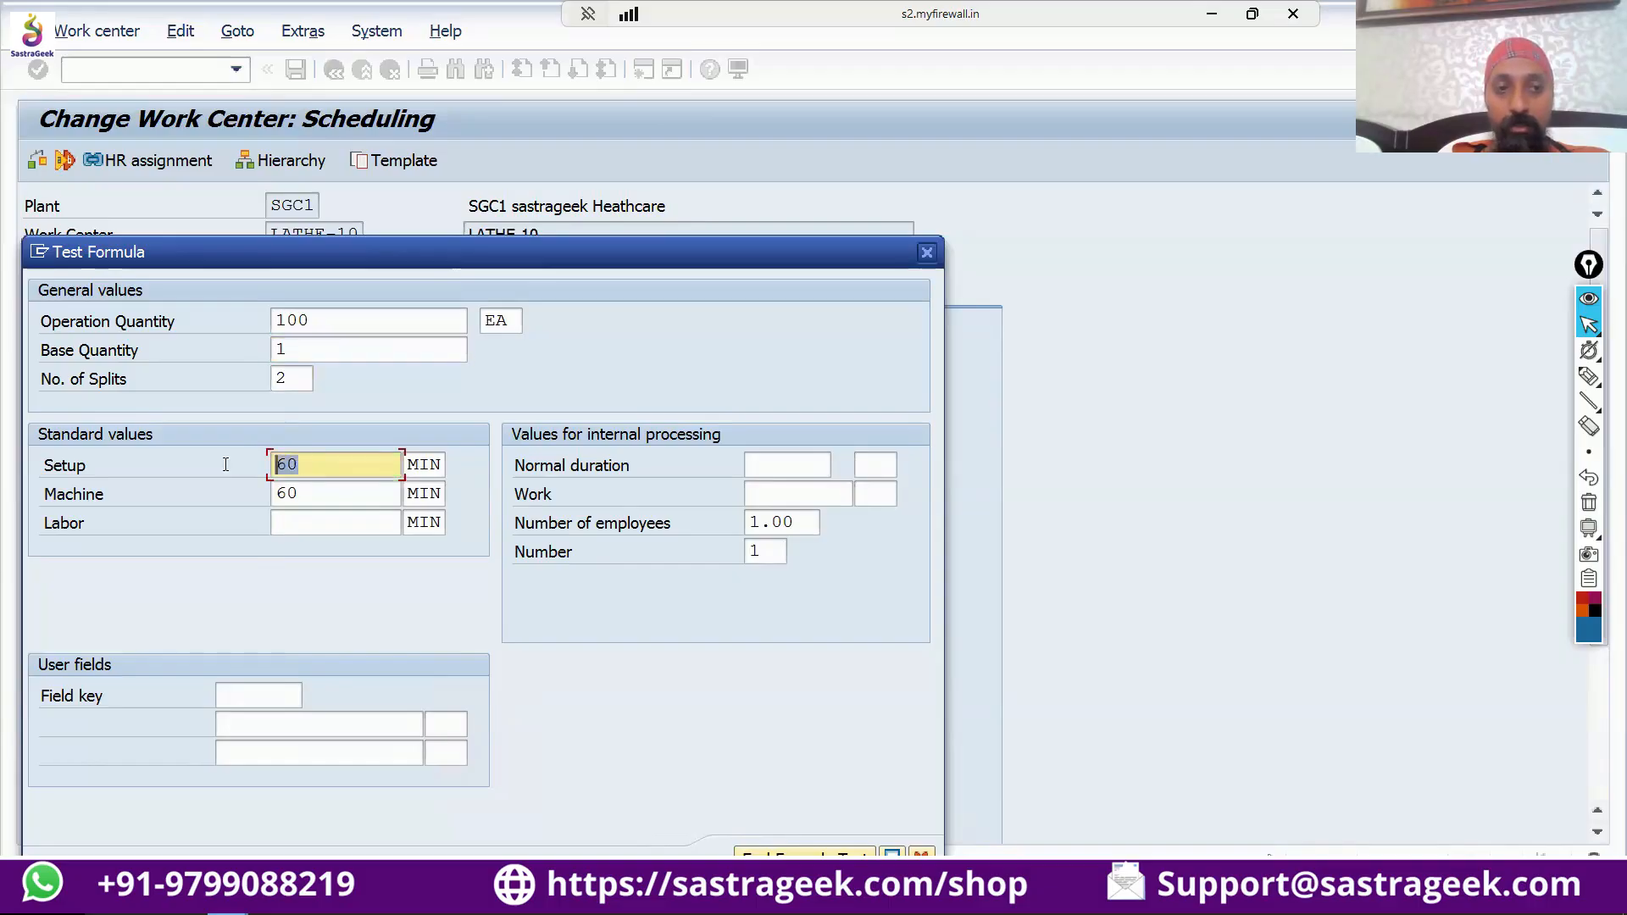
{"action": "left_click", "coordinate": [309, 496]}
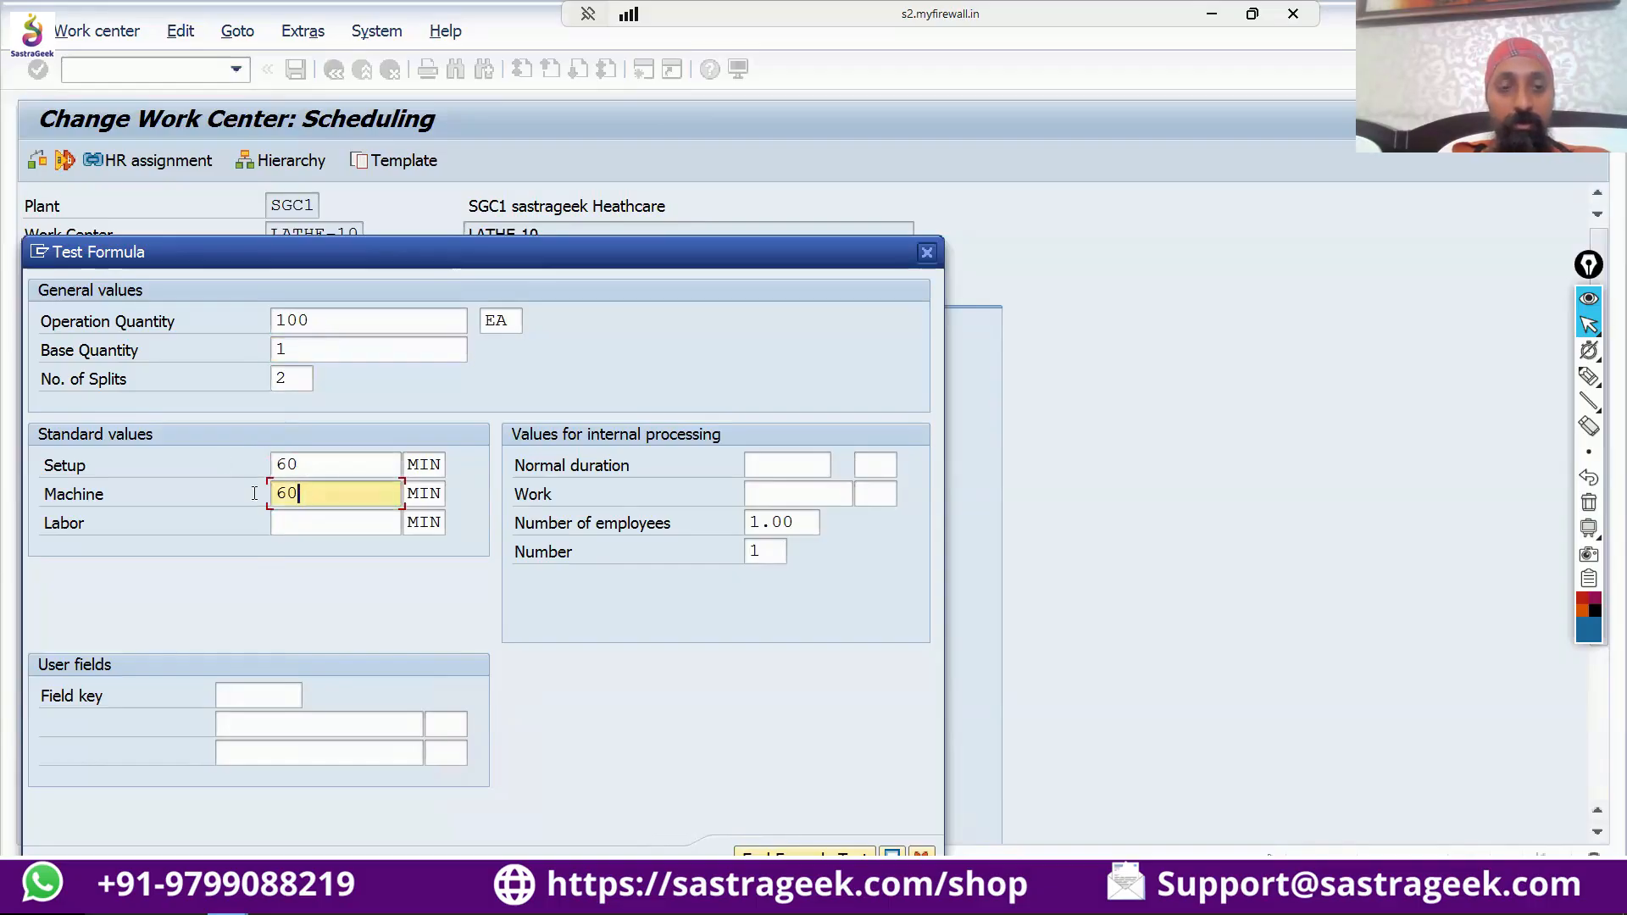
{"action": "double_click", "coordinate": [308, 495]}
Set the operation quantity to 10 EA in the formula test.
{"action": "left_click", "coordinate": [318, 323]}
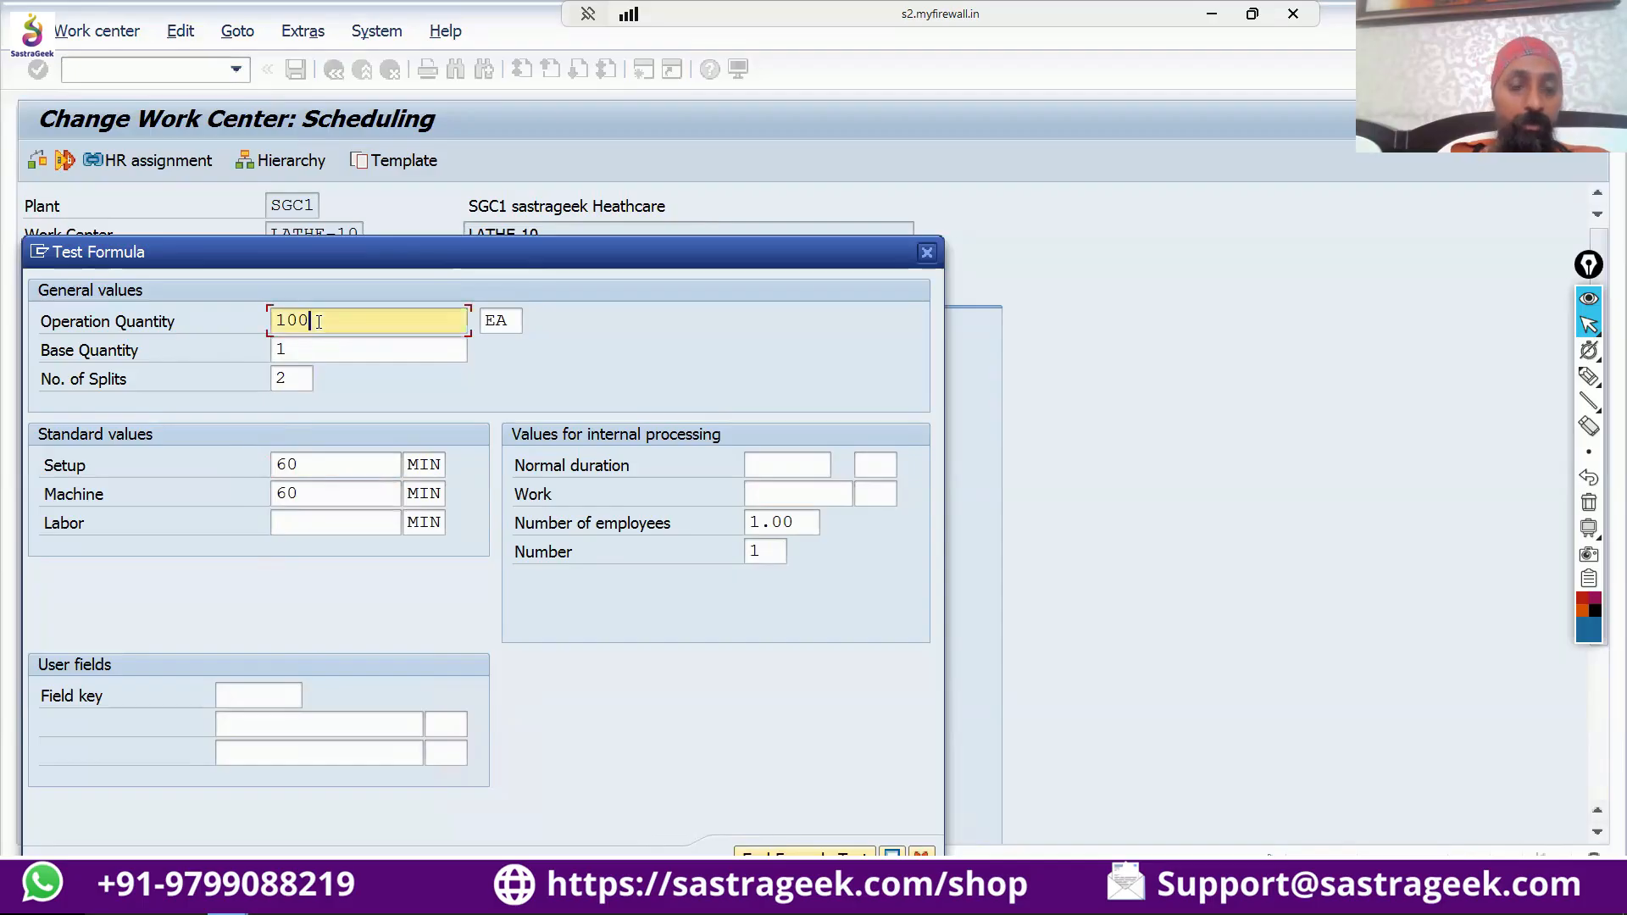
{"action": "key", "text": "BackSpace"}
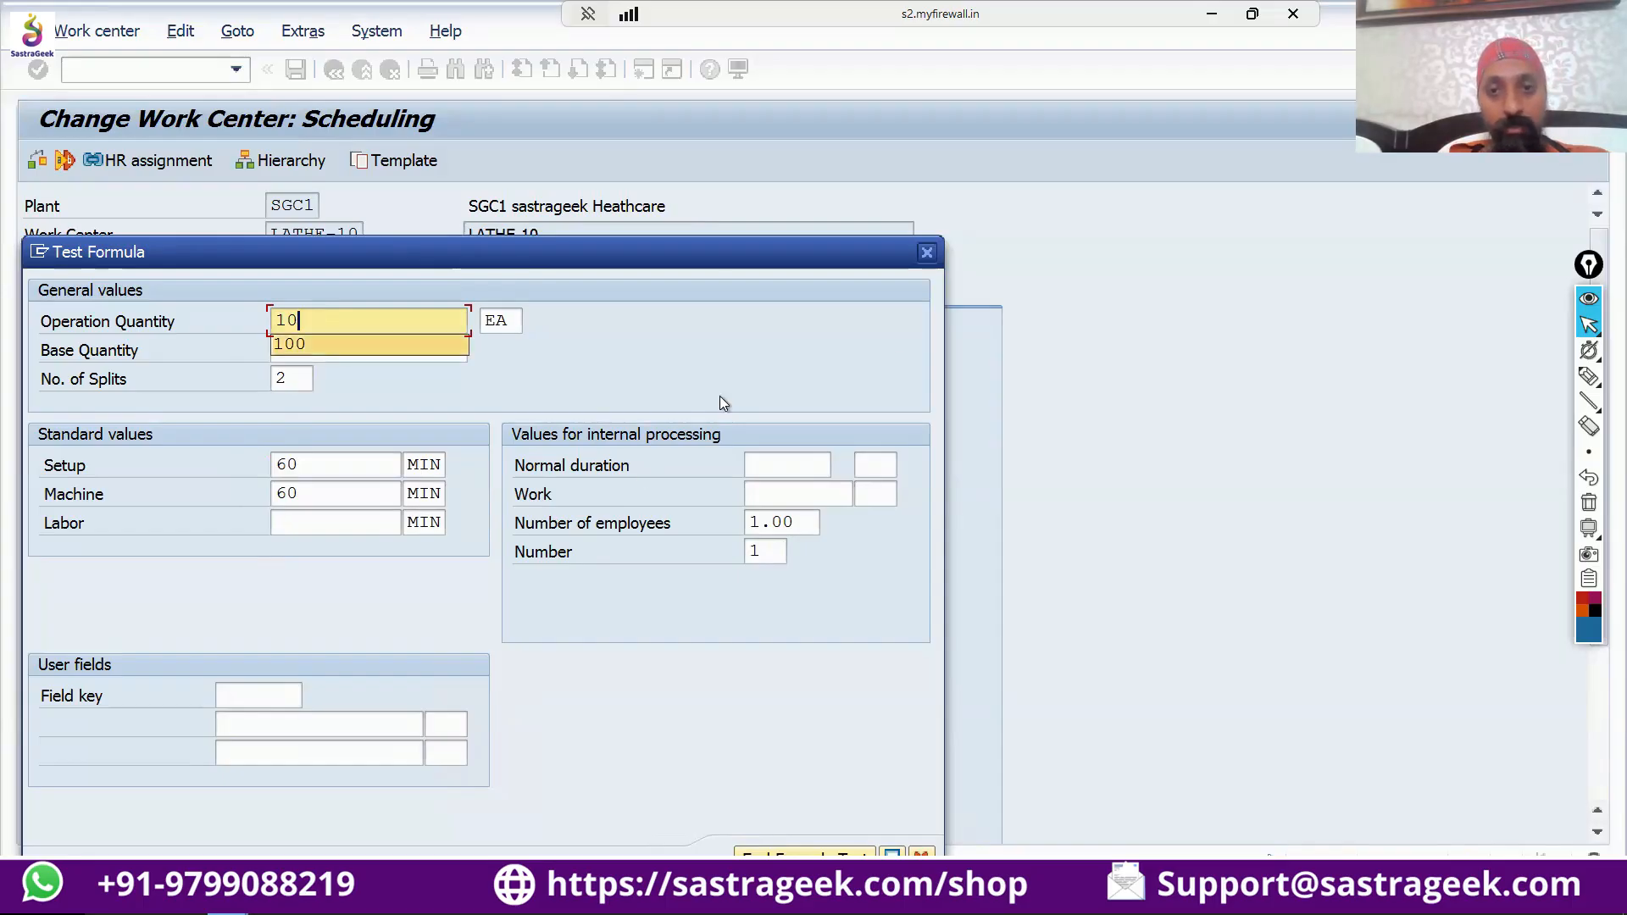
{"action": "left_click", "coordinate": [1013, 328]}
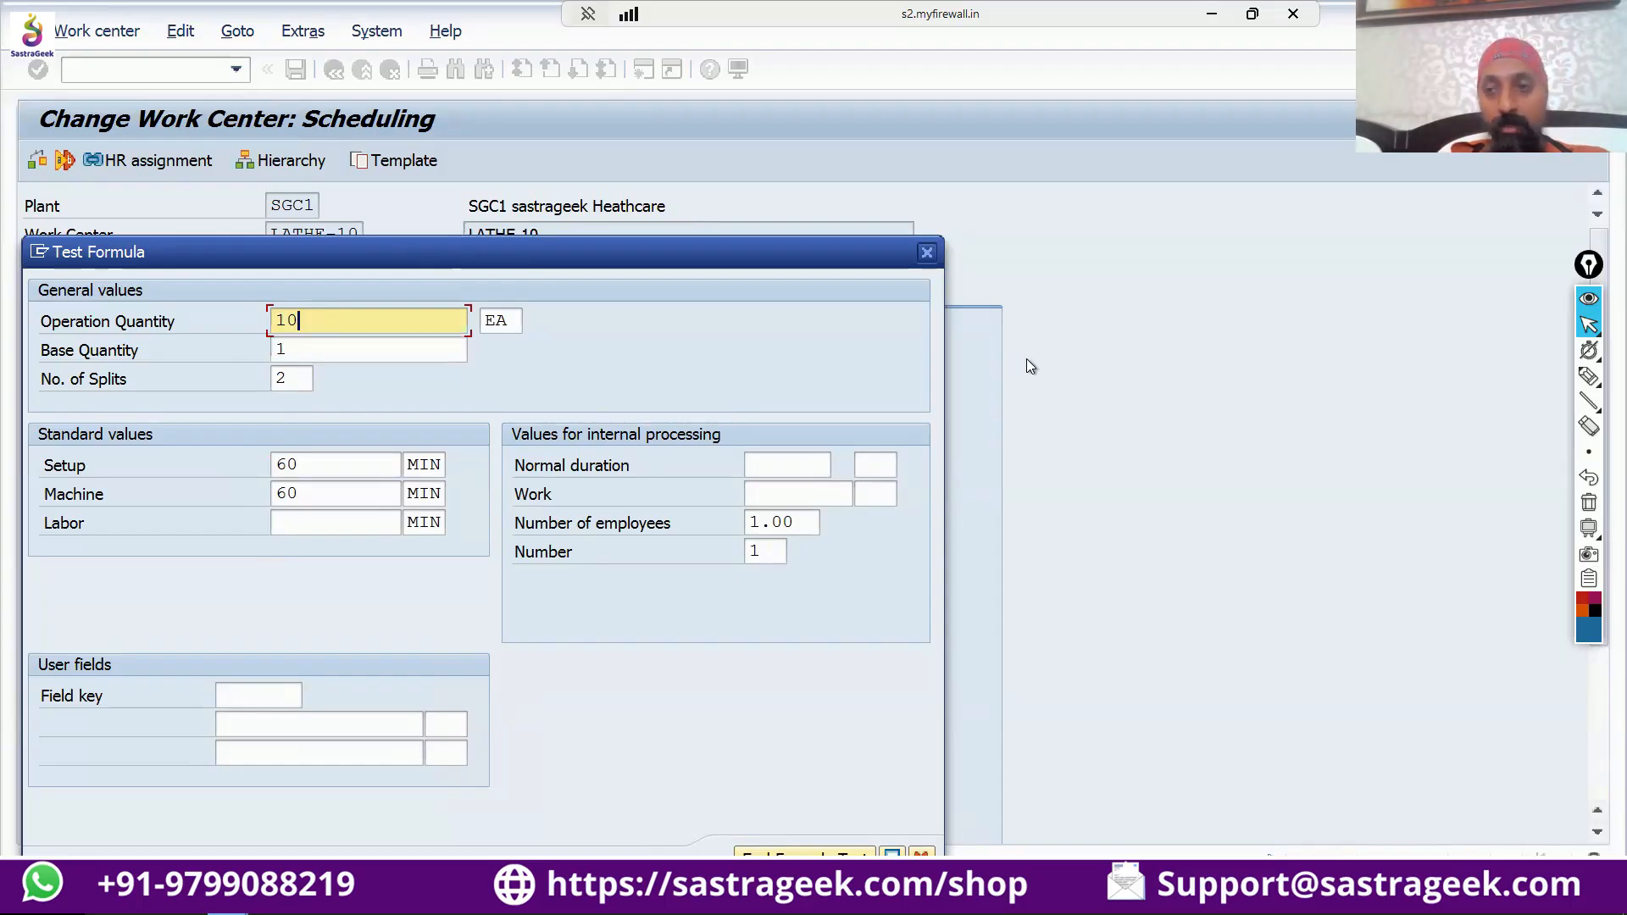
Handwrite an underlined "7AM" with an arrow to an empty circle, and tick the setup and machine values.
{"action": "left_click", "coordinate": [1587, 378]}
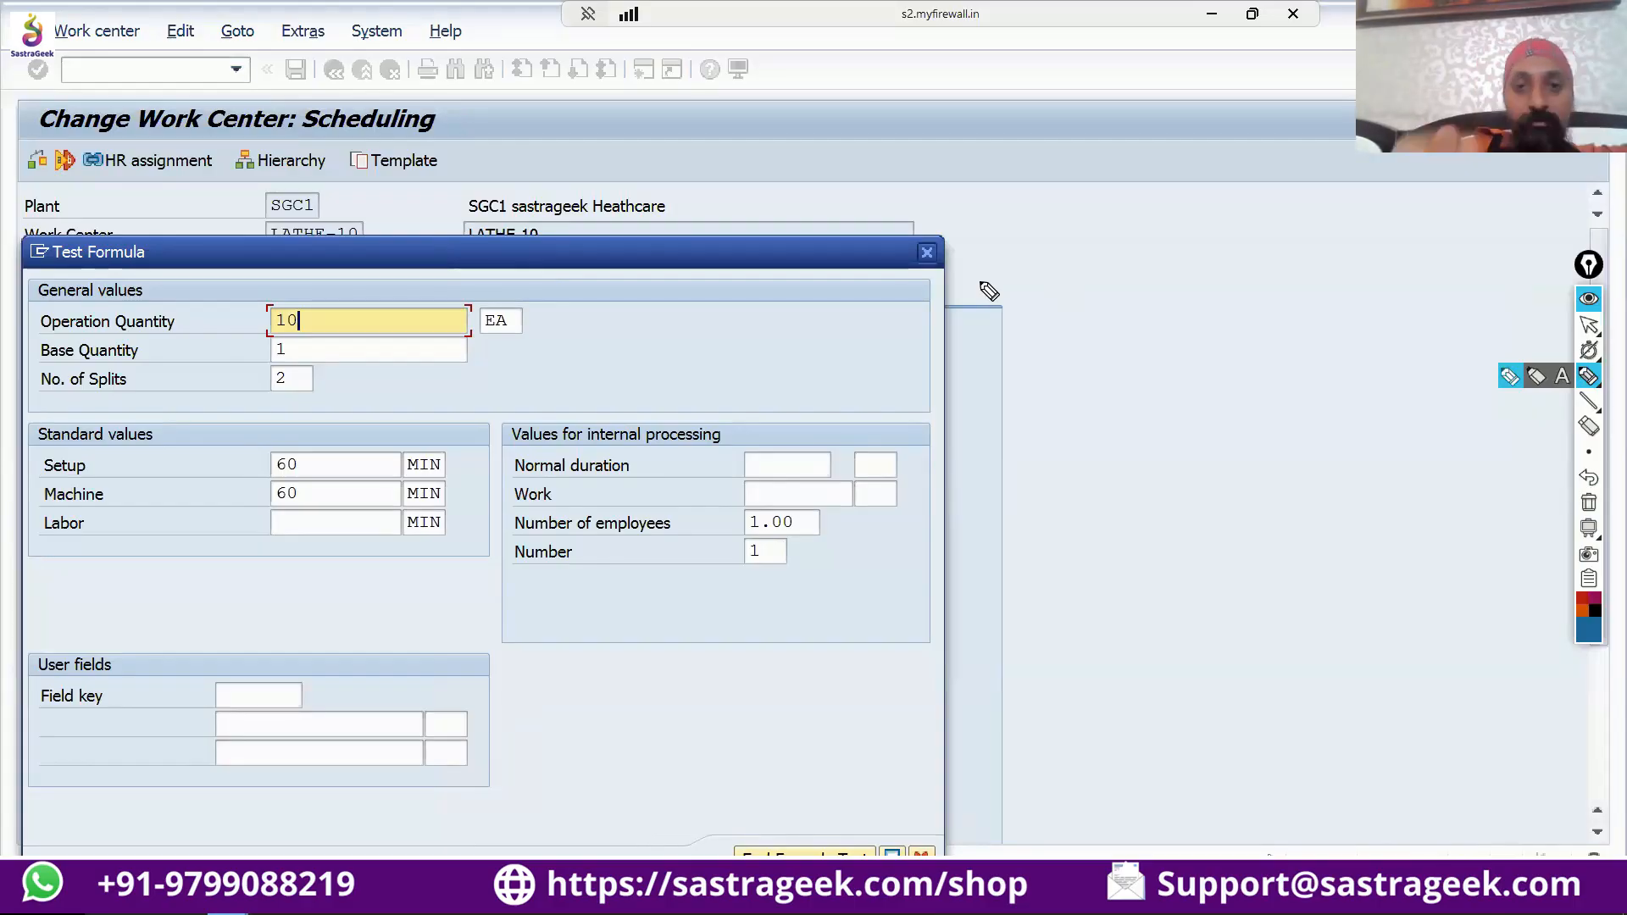
{"action": "mouse_move", "coordinate": [767, 325]}
{"action": "left_mouse_down"}
{"action": "mouse_move", "coordinate": [780, 356]}
{"action": "mouse_move", "coordinate": [796, 327]}
{"action": "mouse_move", "coordinate": [810, 354]}
{"action": "left_mouse_up"}
{"action": "left_click_drag", "start_coordinate": [787, 343], "coordinate": [807, 343]}
{"action": "left_click_drag", "start_coordinate": [816, 329], "coordinate": [841, 362]}
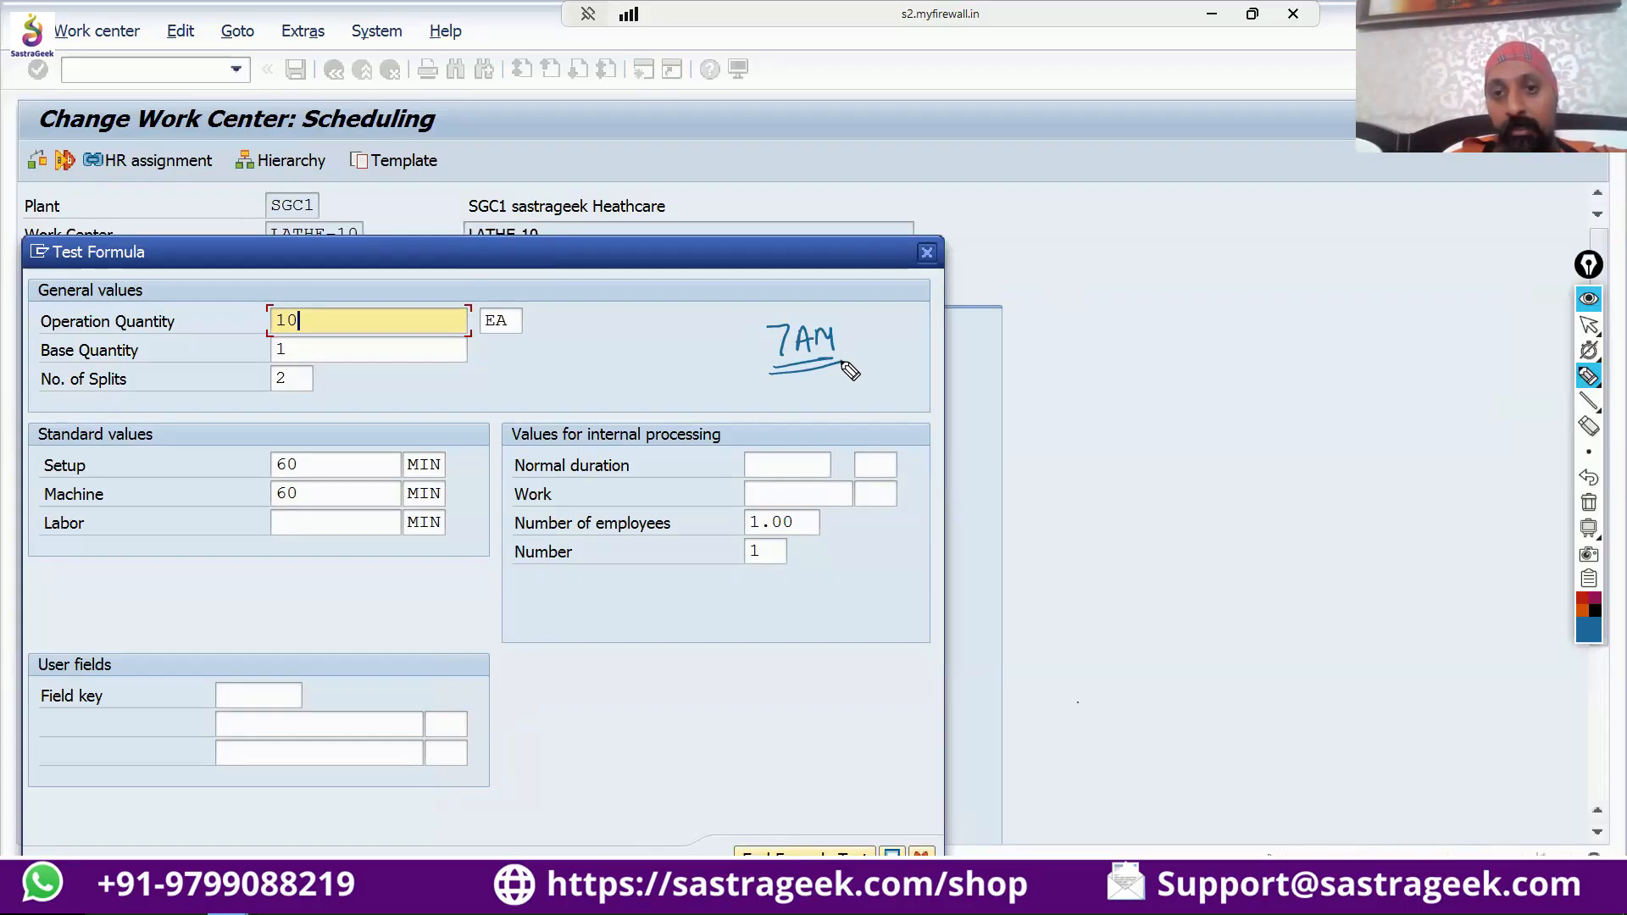
{"action": "mouse_move", "coordinate": [870, 342]}
{"action": "left_mouse_down"}
{"action": "mouse_move", "coordinate": [1095, 329]}
{"action": "mouse_move", "coordinate": [1074, 347]}
{"action": "left_mouse_up"}
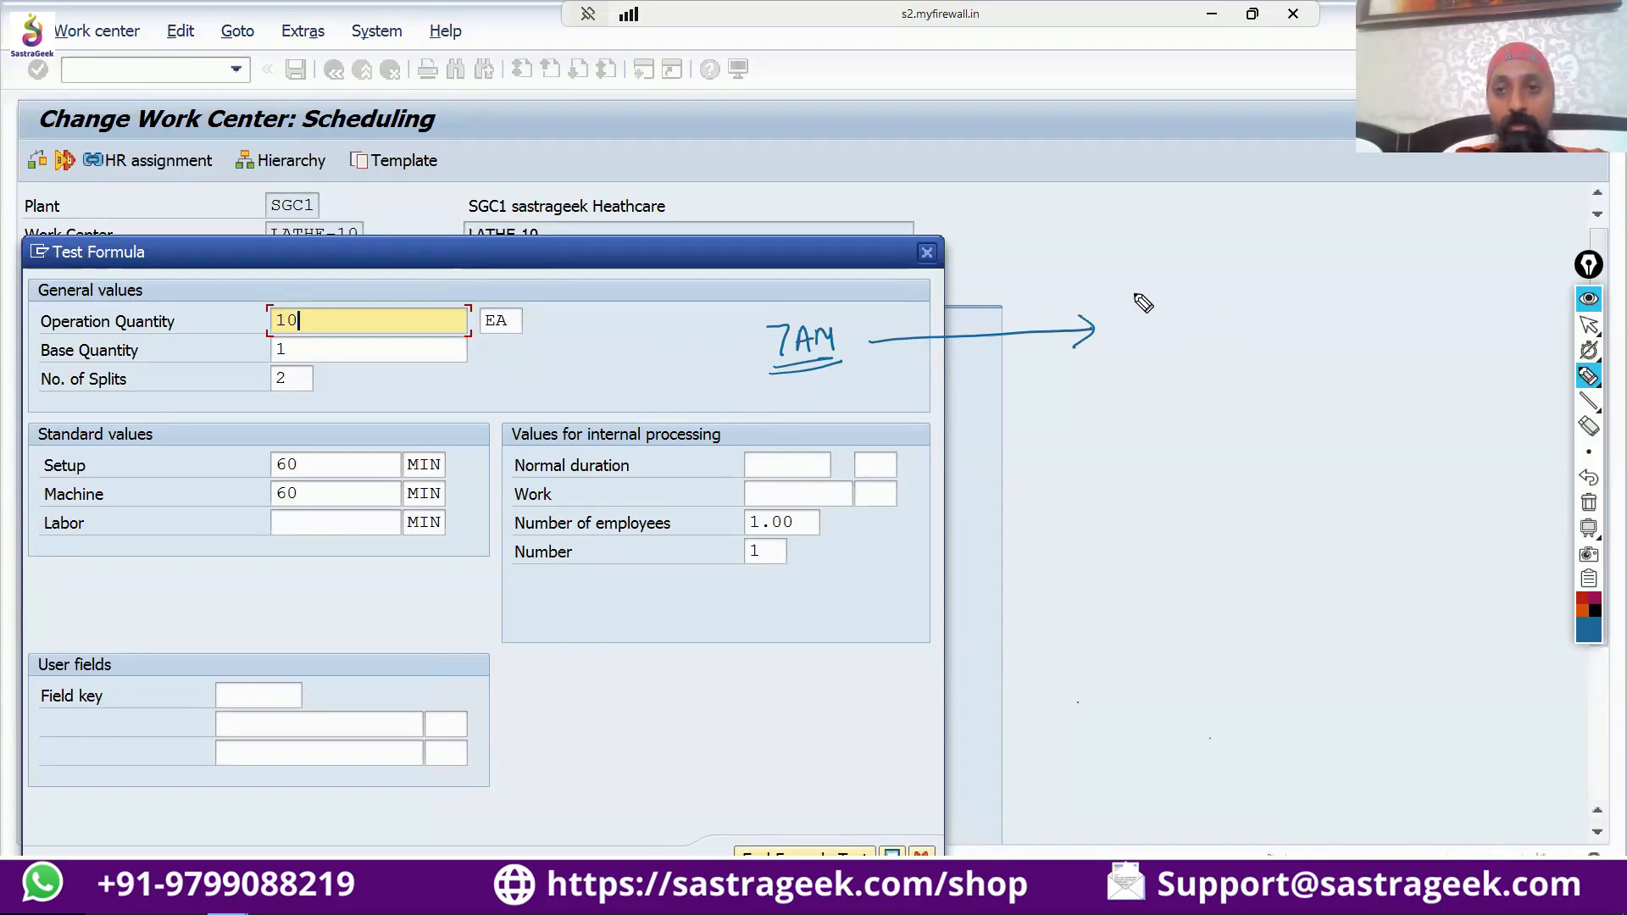
{"action": "mouse_move", "coordinate": [1133, 294]}
{"action": "left_mouse_down"}
{"action": "mouse_move", "coordinate": [1110, 349]}
{"action": "mouse_move", "coordinate": [1168, 349]}
{"action": "mouse_move", "coordinate": [1171, 307]}
{"action": "mouse_move", "coordinate": [1128, 290]}
{"action": "left_mouse_up"}
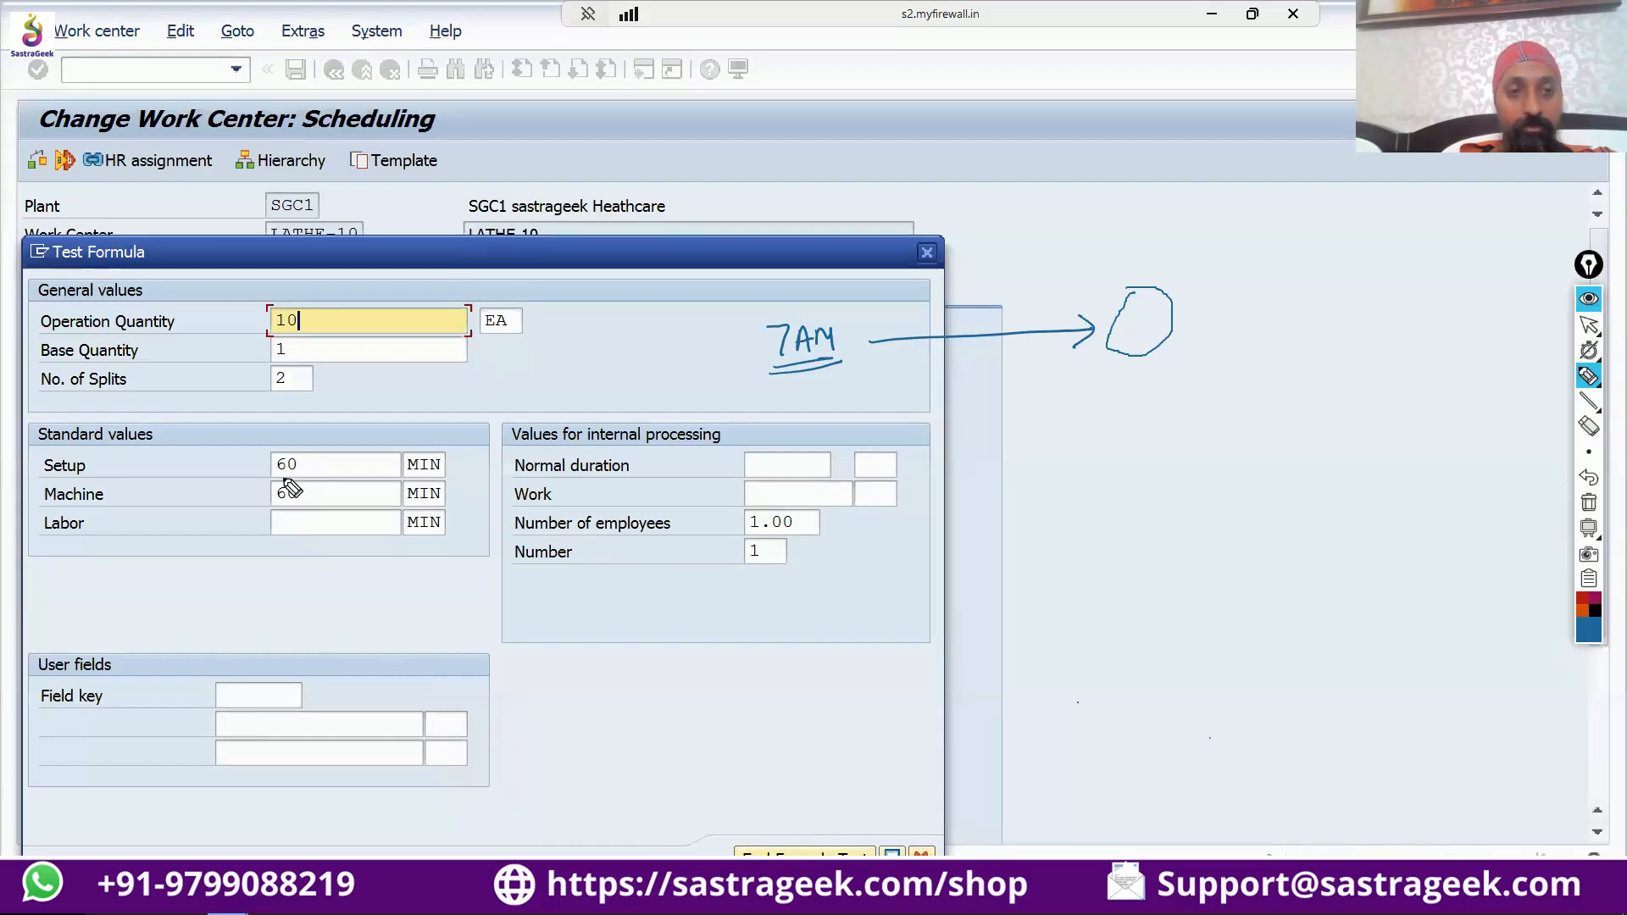
{"action": "mouse_move", "coordinate": [283, 472]}
{"action": "left_mouse_down"}
{"action": "mouse_move", "coordinate": [316, 462]}
{"action": "mouse_move", "coordinate": [305, 506]}
{"action": "mouse_move", "coordinate": [320, 499]}
{"action": "left_mouse_up"}
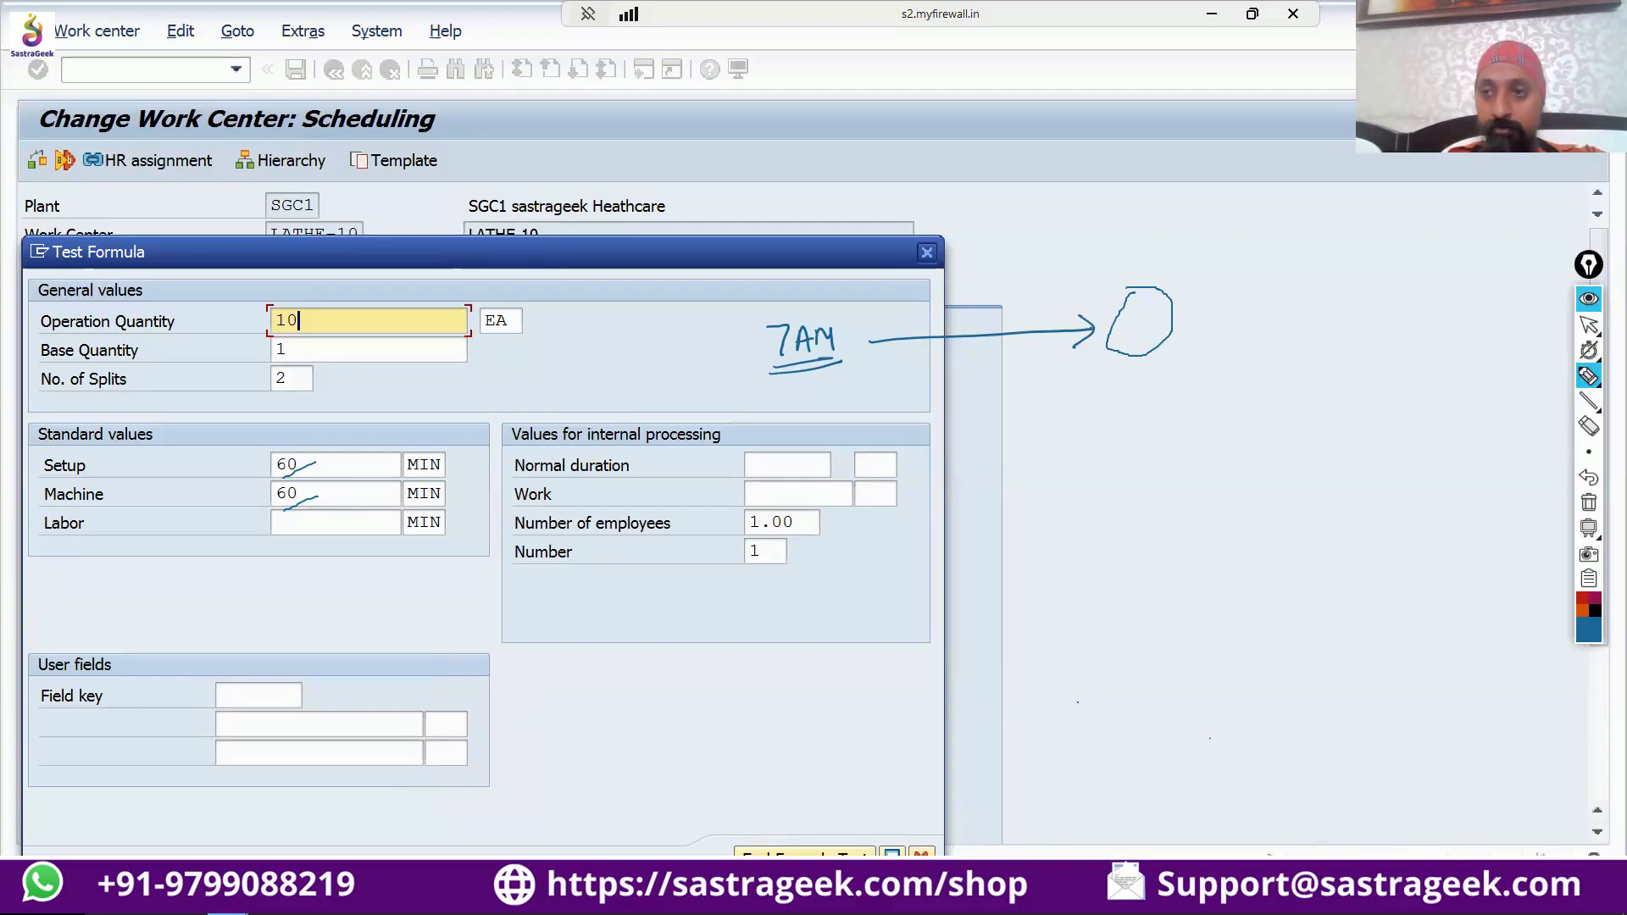
Clear the handwritten notes, then run the formula test and place the duration results below the standard values.
{"action": "left_click", "coordinate": [1587, 327]}
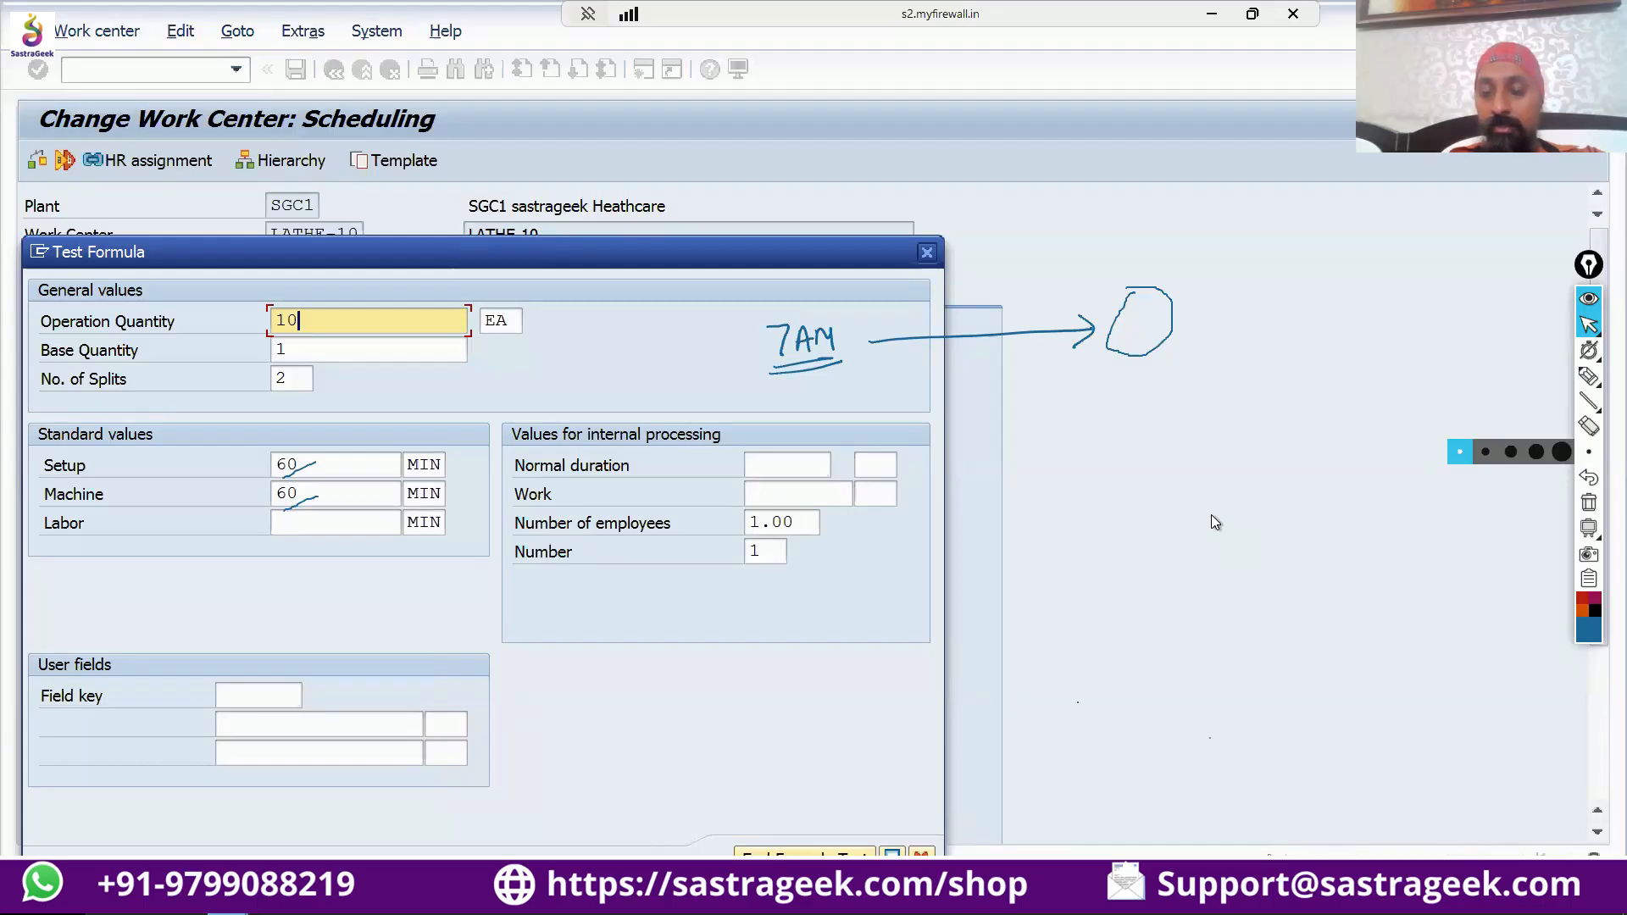
{"action": "mouse_move", "coordinate": [1590, 333]}
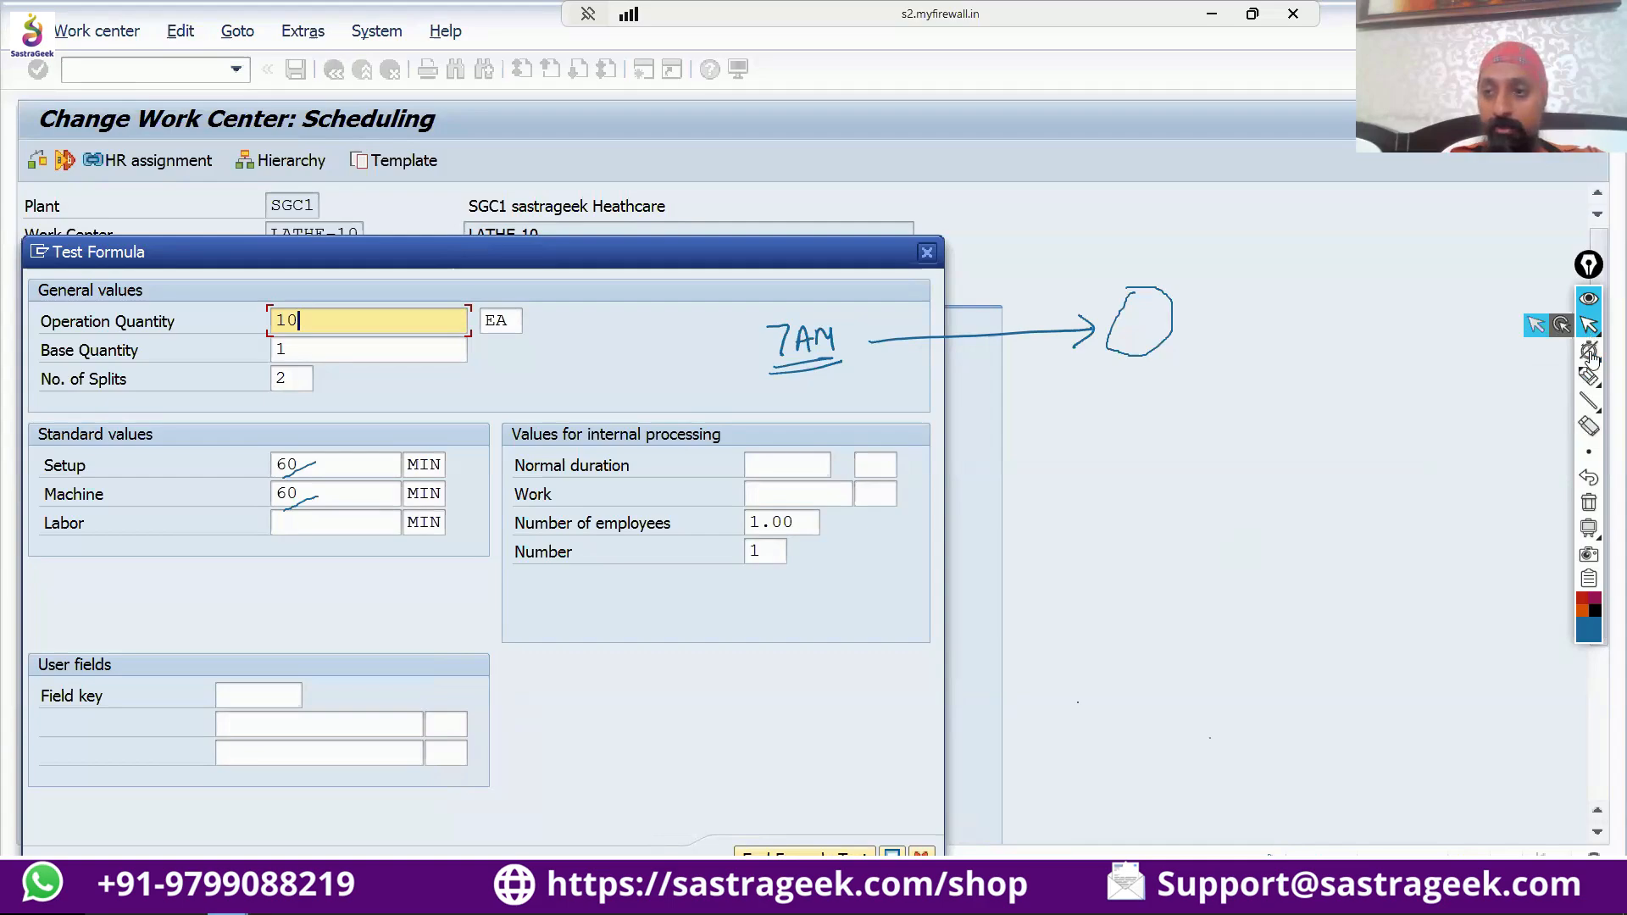
{"action": "left_click", "coordinate": [1587, 501]}
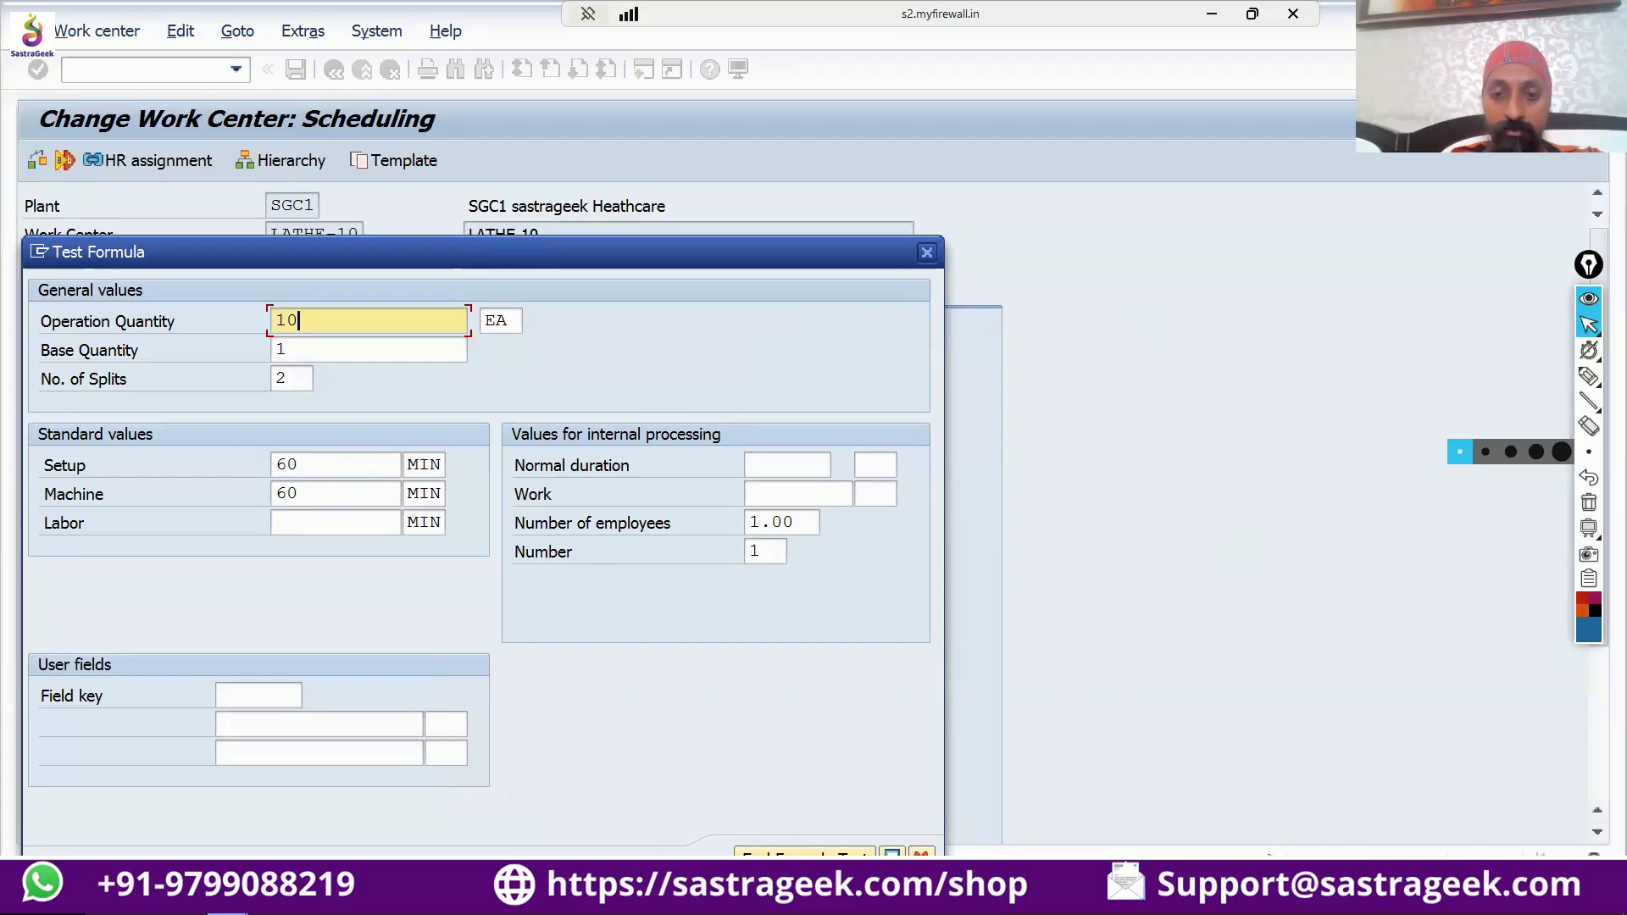
{"action": "key", "text": "Return"}
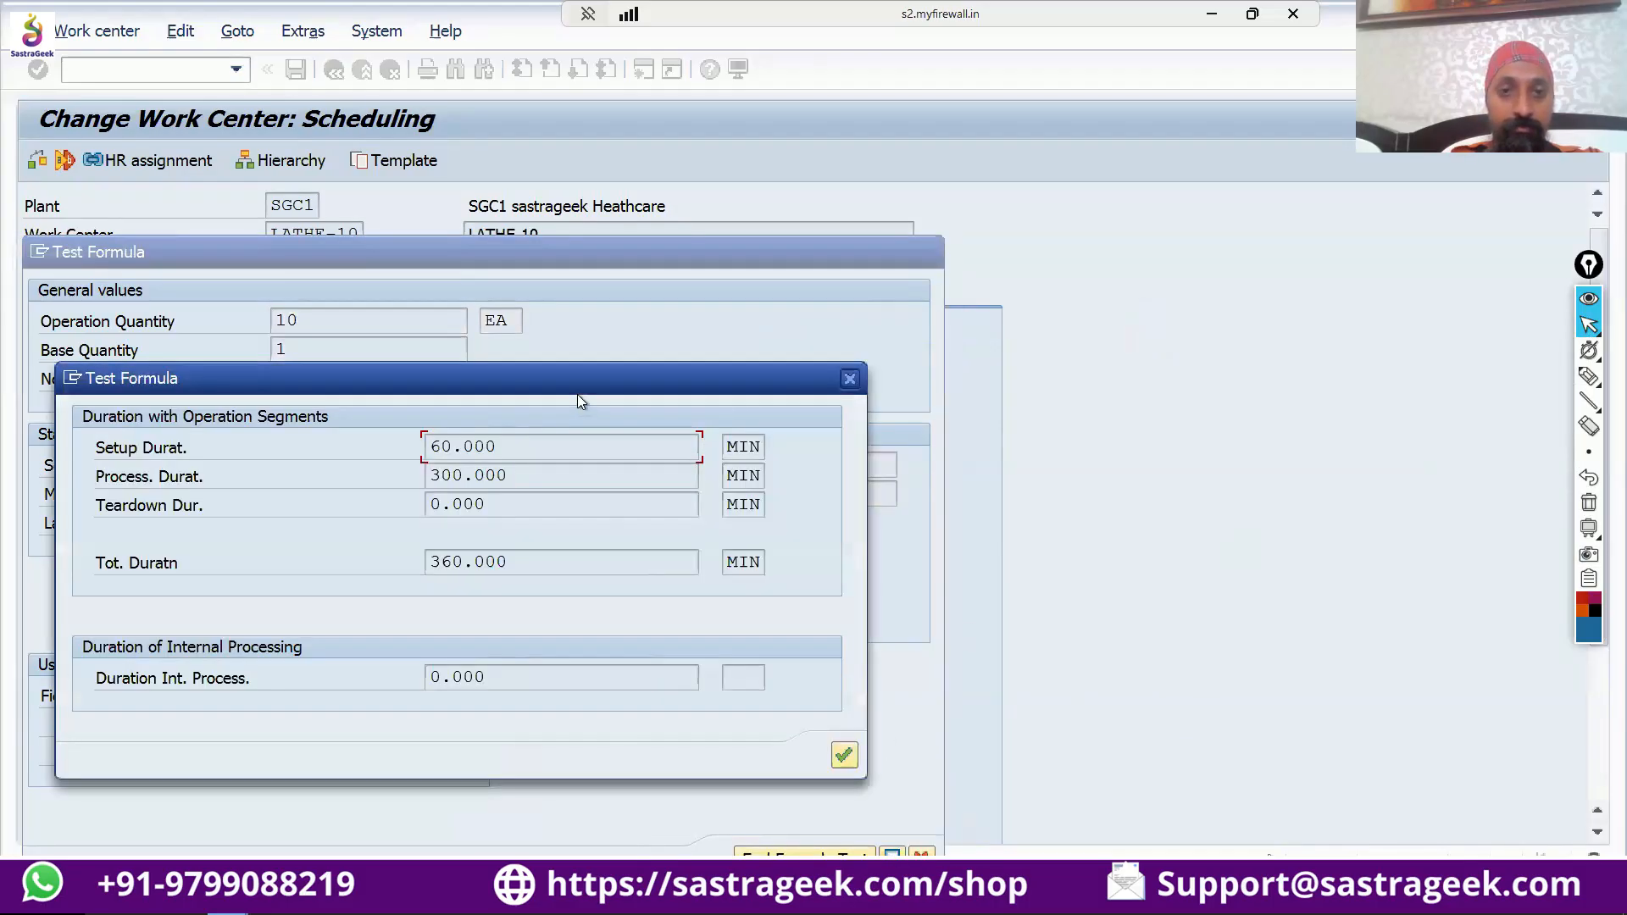
{"action": "left_click_drag", "start_coordinate": [583, 390], "coordinate": [589, 625]}
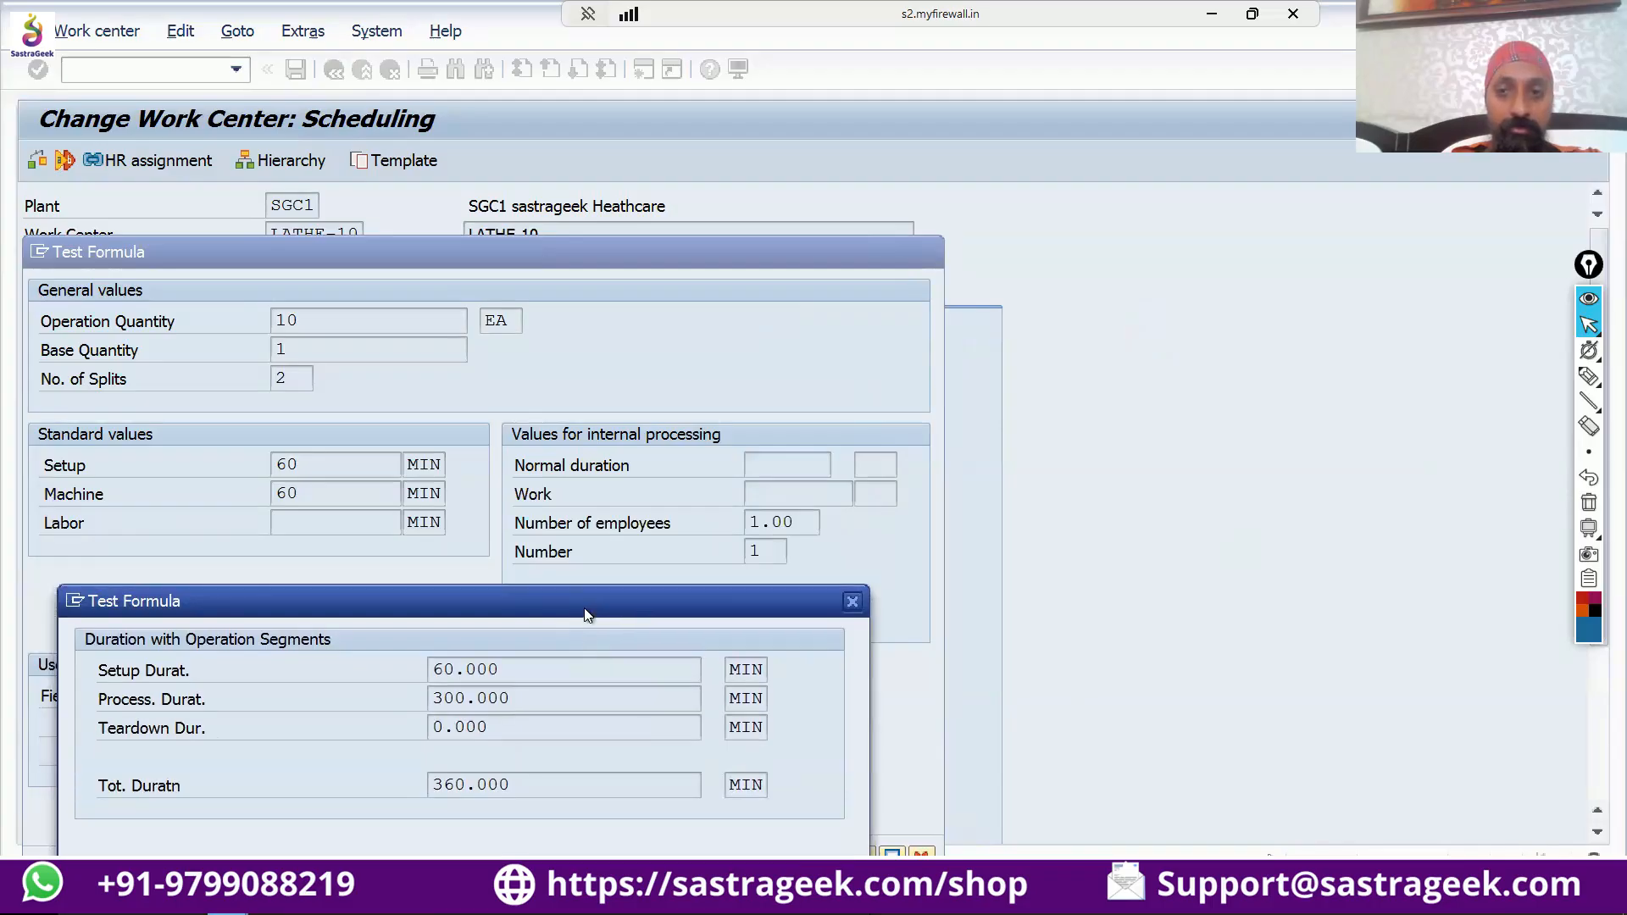
Restore the cleared notes and draw in dark red two stacked bars with a vertical start line labelled "7AM".
{"action": "left_click", "coordinate": [1588, 481]}
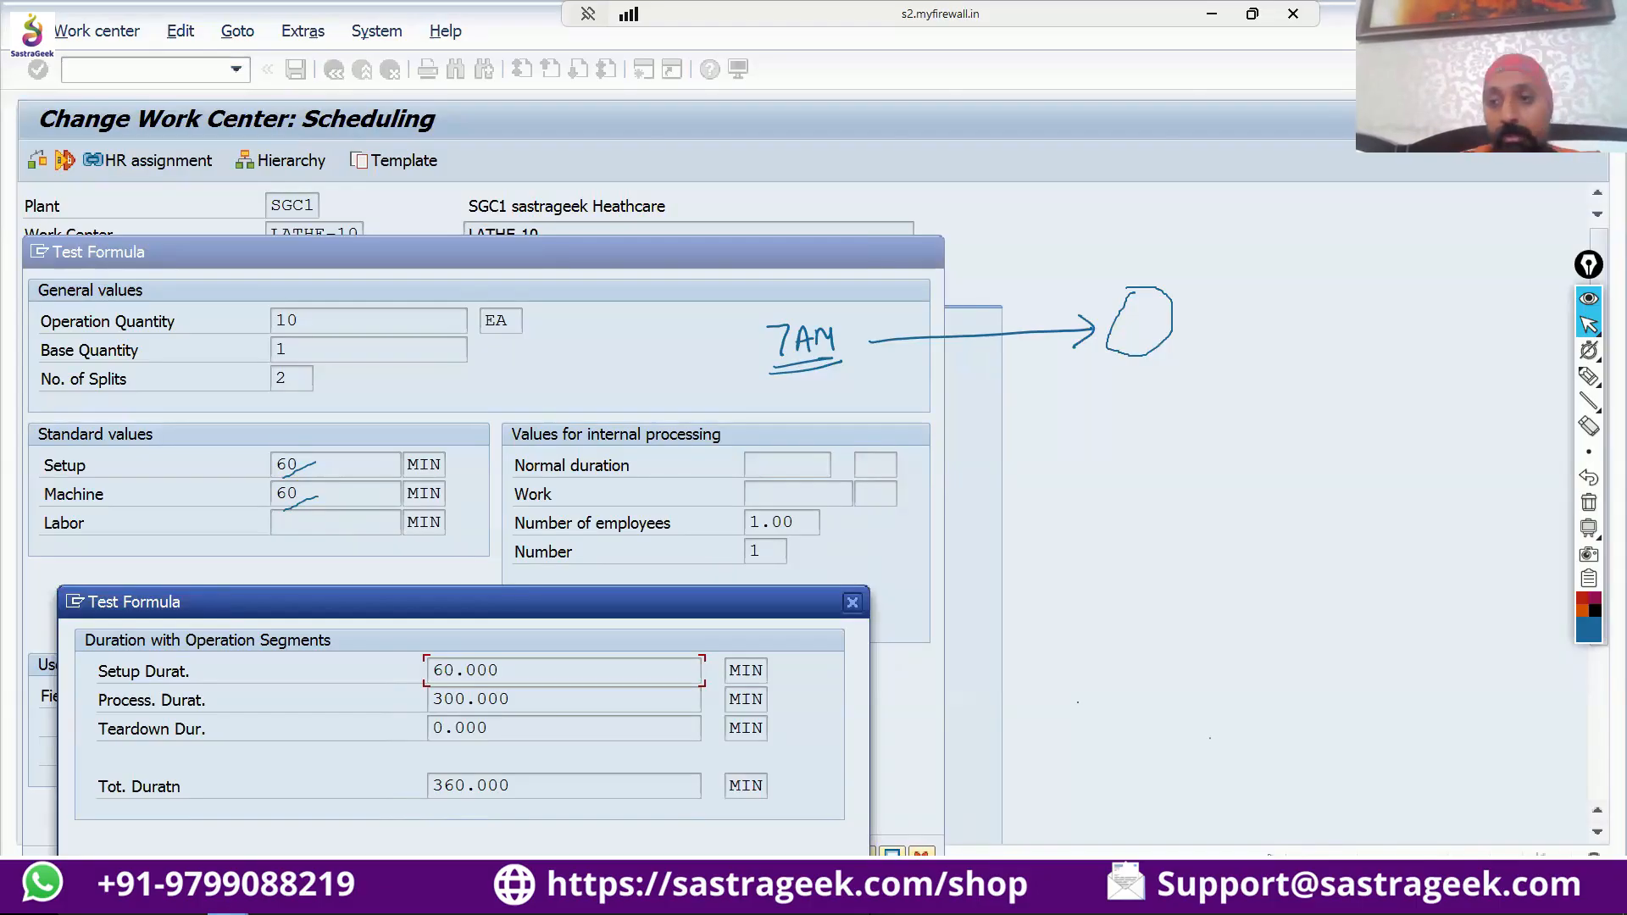
{"action": "left_click", "coordinate": [1586, 379]}
{"action": "left_click", "coordinate": [1599, 610]}
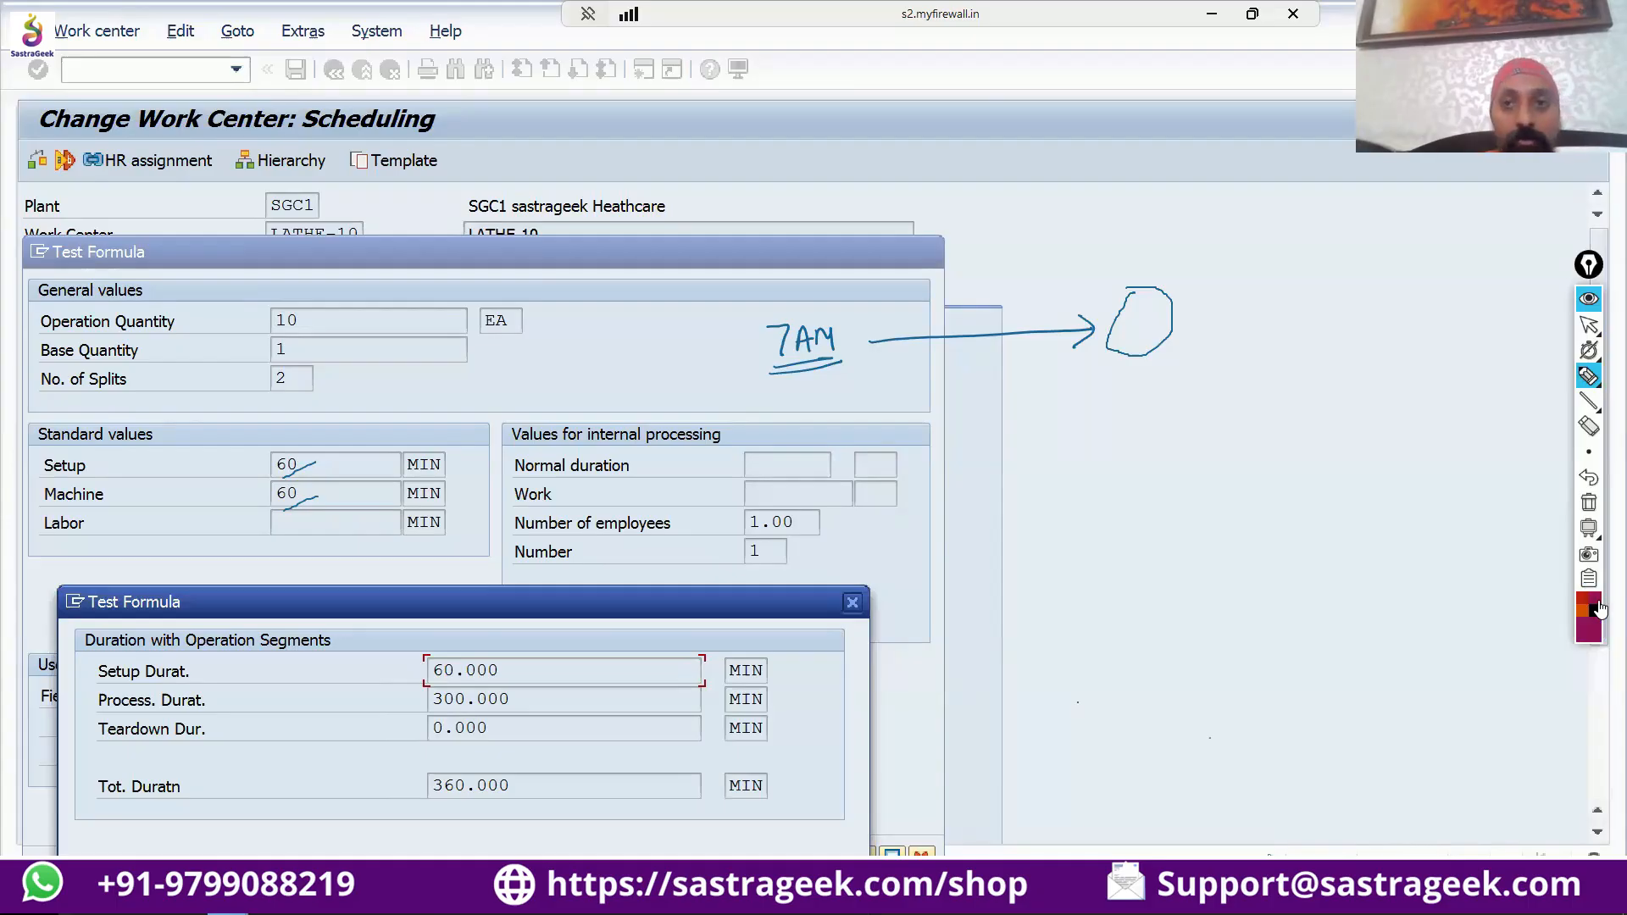
{"action": "mouse_move", "coordinate": [1070, 173]}
{"action": "left_mouse_down"}
{"action": "mouse_move", "coordinate": [1184, 200]}
{"action": "mouse_move", "coordinate": [1080, 193]}
{"action": "mouse_move", "coordinate": [1184, 200]}
{"action": "left_mouse_up"}
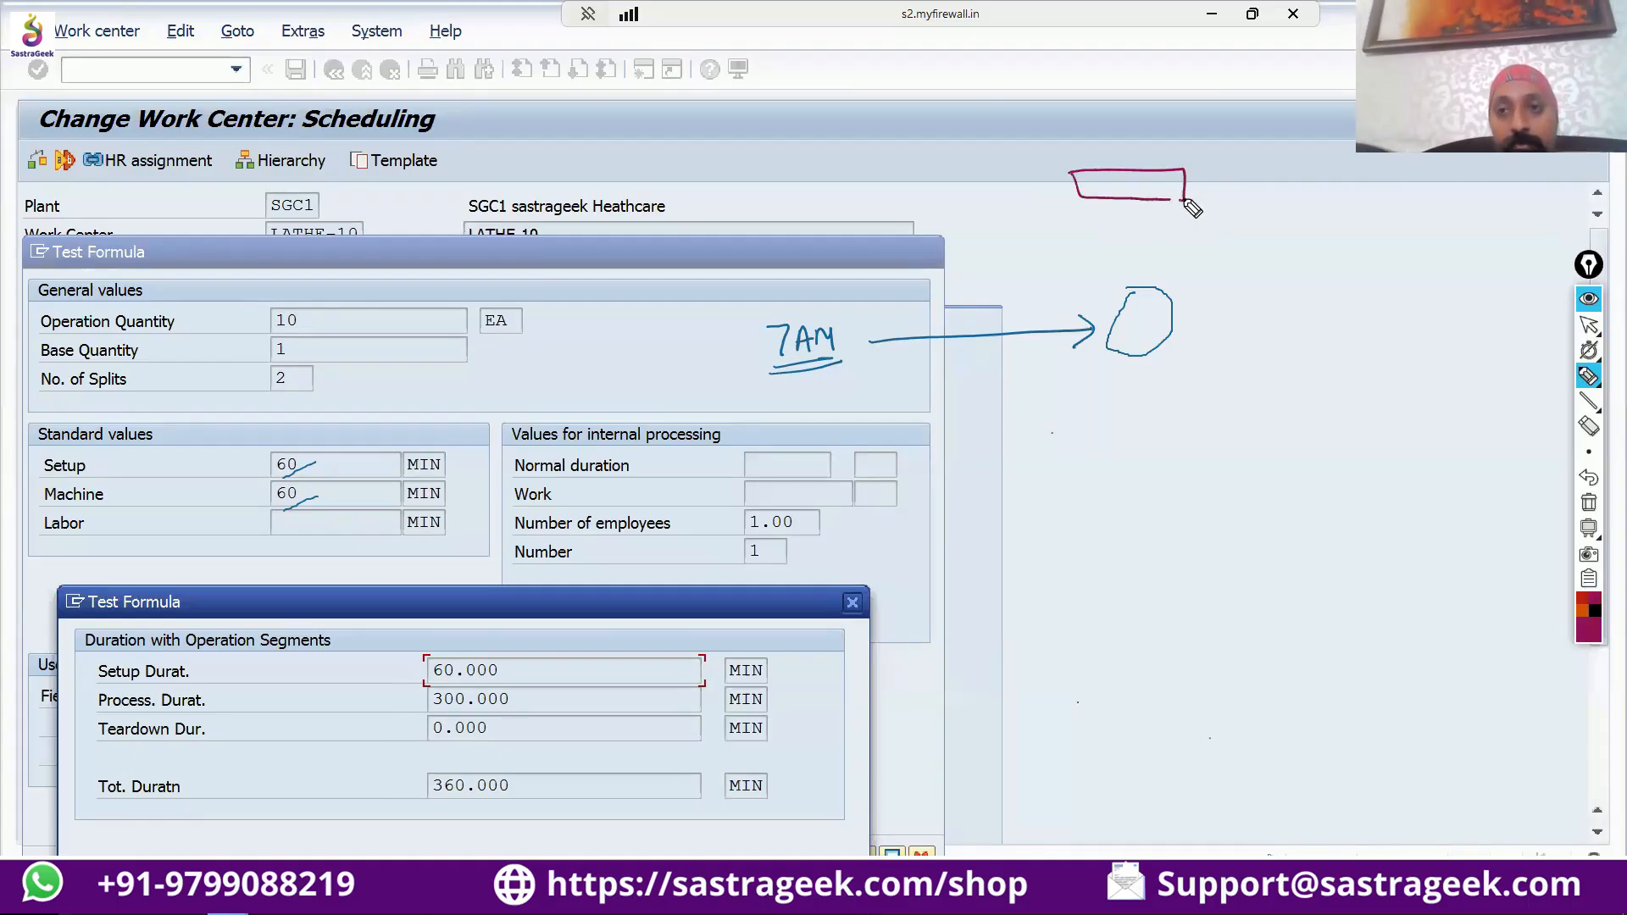
{"action": "left_click_drag", "start_coordinate": [1085, 219], "coordinate": [1195, 246]}
{"action": "left_click_drag", "start_coordinate": [1088, 221], "coordinate": [1195, 246]}
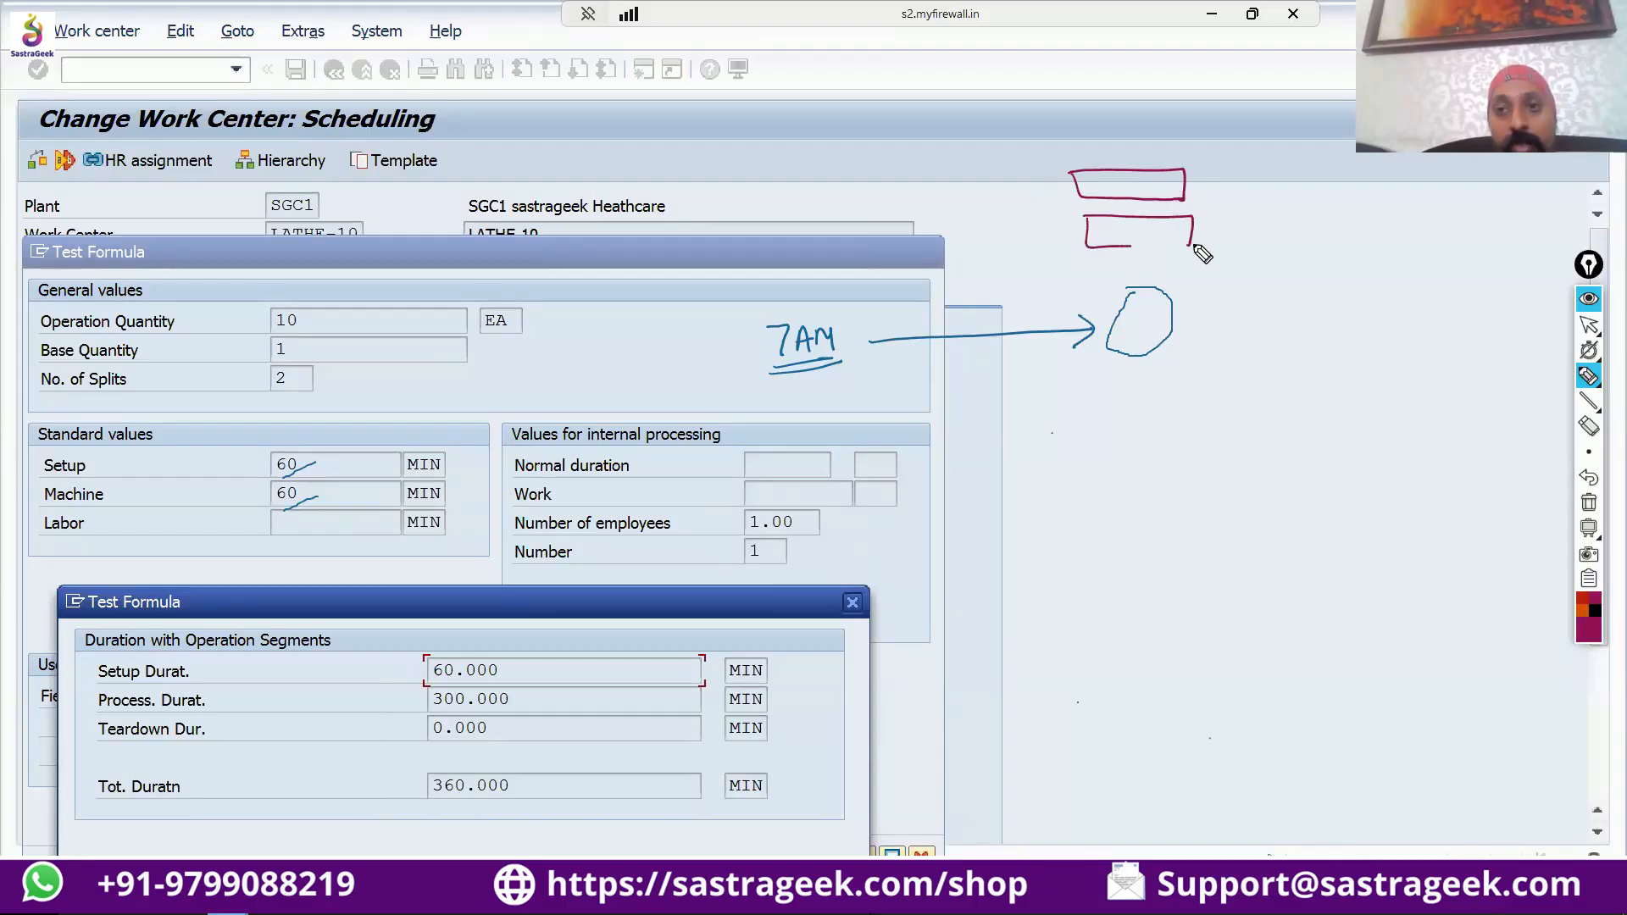
{"action": "left_click_drag", "start_coordinate": [1049, 152], "coordinate": [1060, 281]}
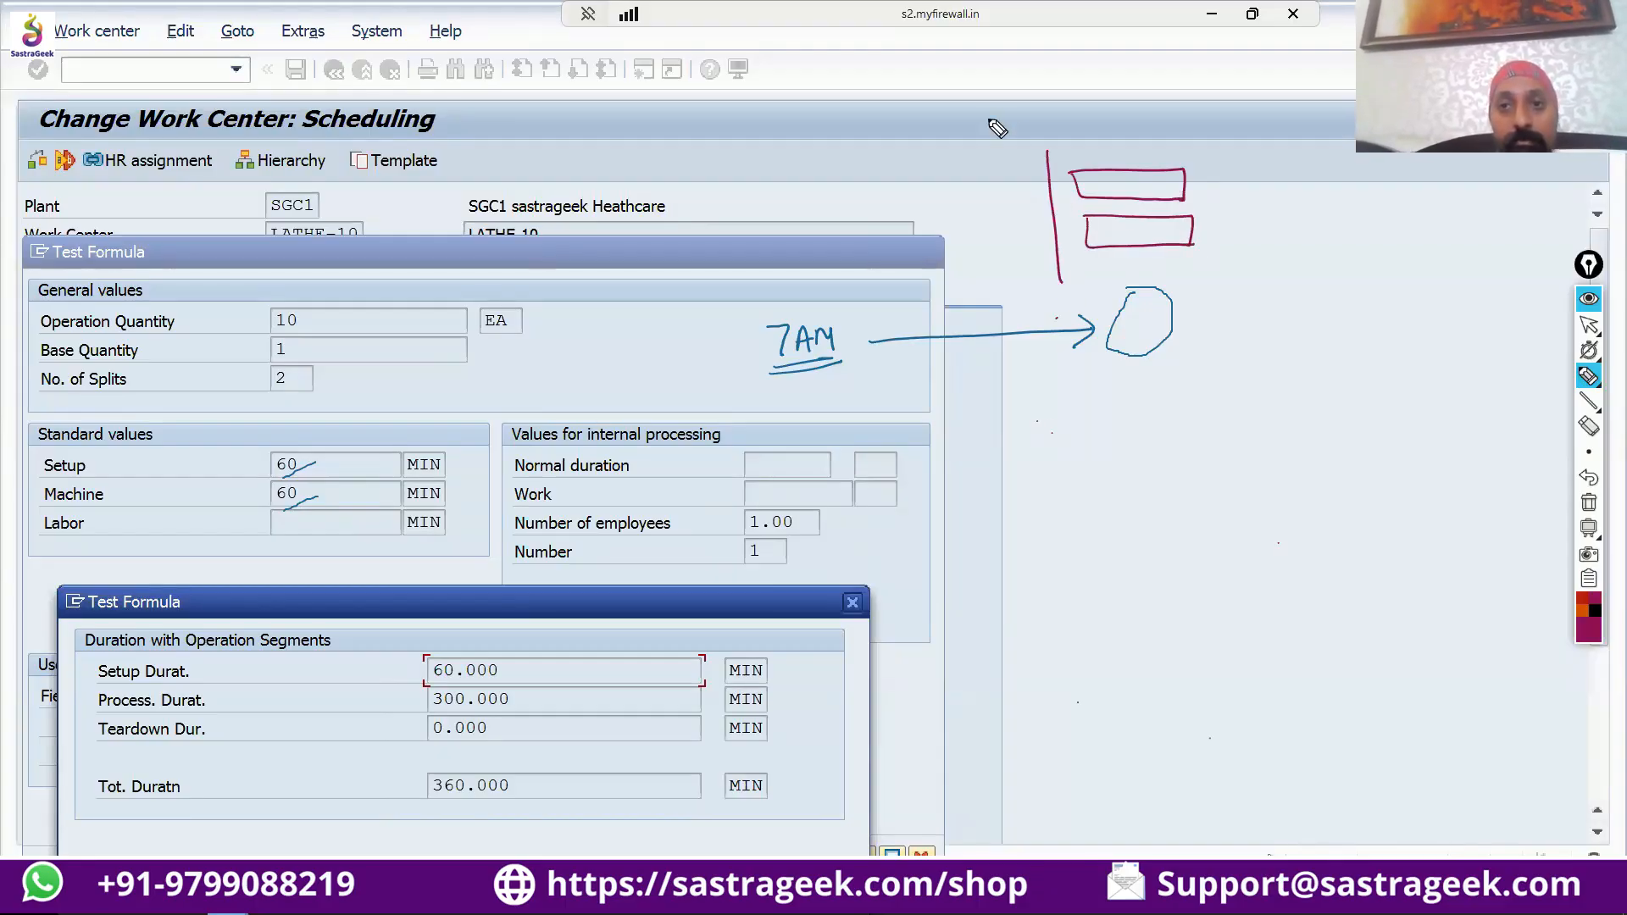
{"action": "mouse_move", "coordinate": [990, 117]}
{"action": "left_mouse_down"}
{"action": "mouse_move", "coordinate": [996, 140]}
{"action": "mouse_move", "coordinate": [1046, 127]}
{"action": "mouse_move", "coordinate": [1041, 142]}
{"action": "left_mouse_up"}
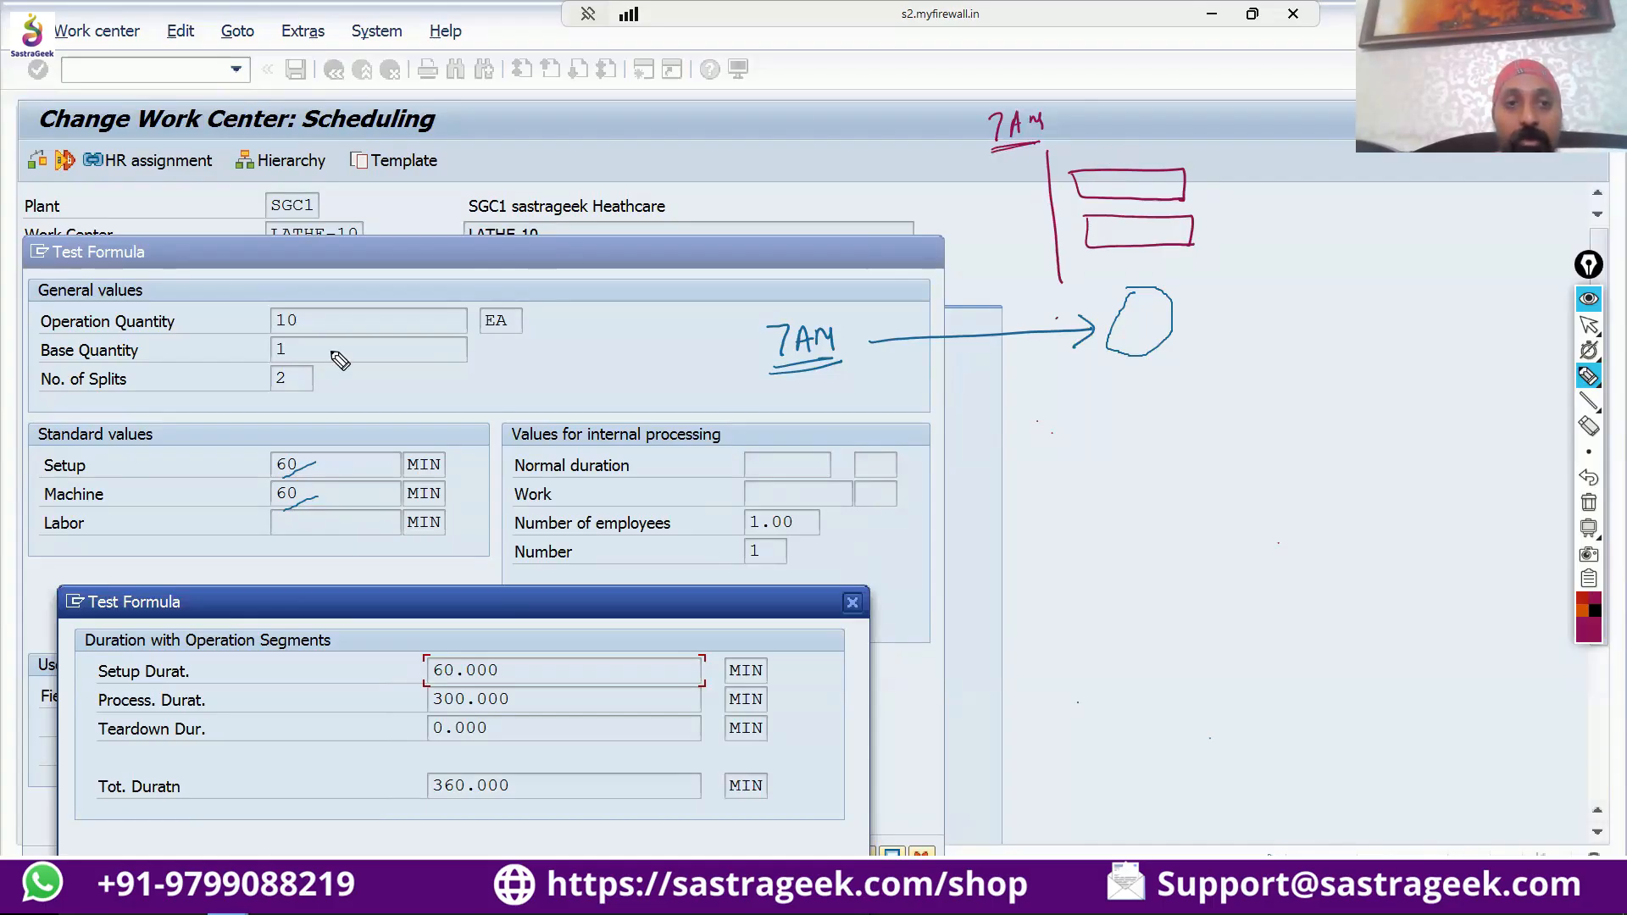
Circle the machine standard value and draw a second vertical line through both bars near their start.
{"action": "mouse_move", "coordinate": [310, 488]}
{"action": "left_mouse_down"}
{"action": "mouse_move", "coordinate": [303, 511]}
{"action": "mouse_move", "coordinate": [295, 491]}
{"action": "left_mouse_up"}
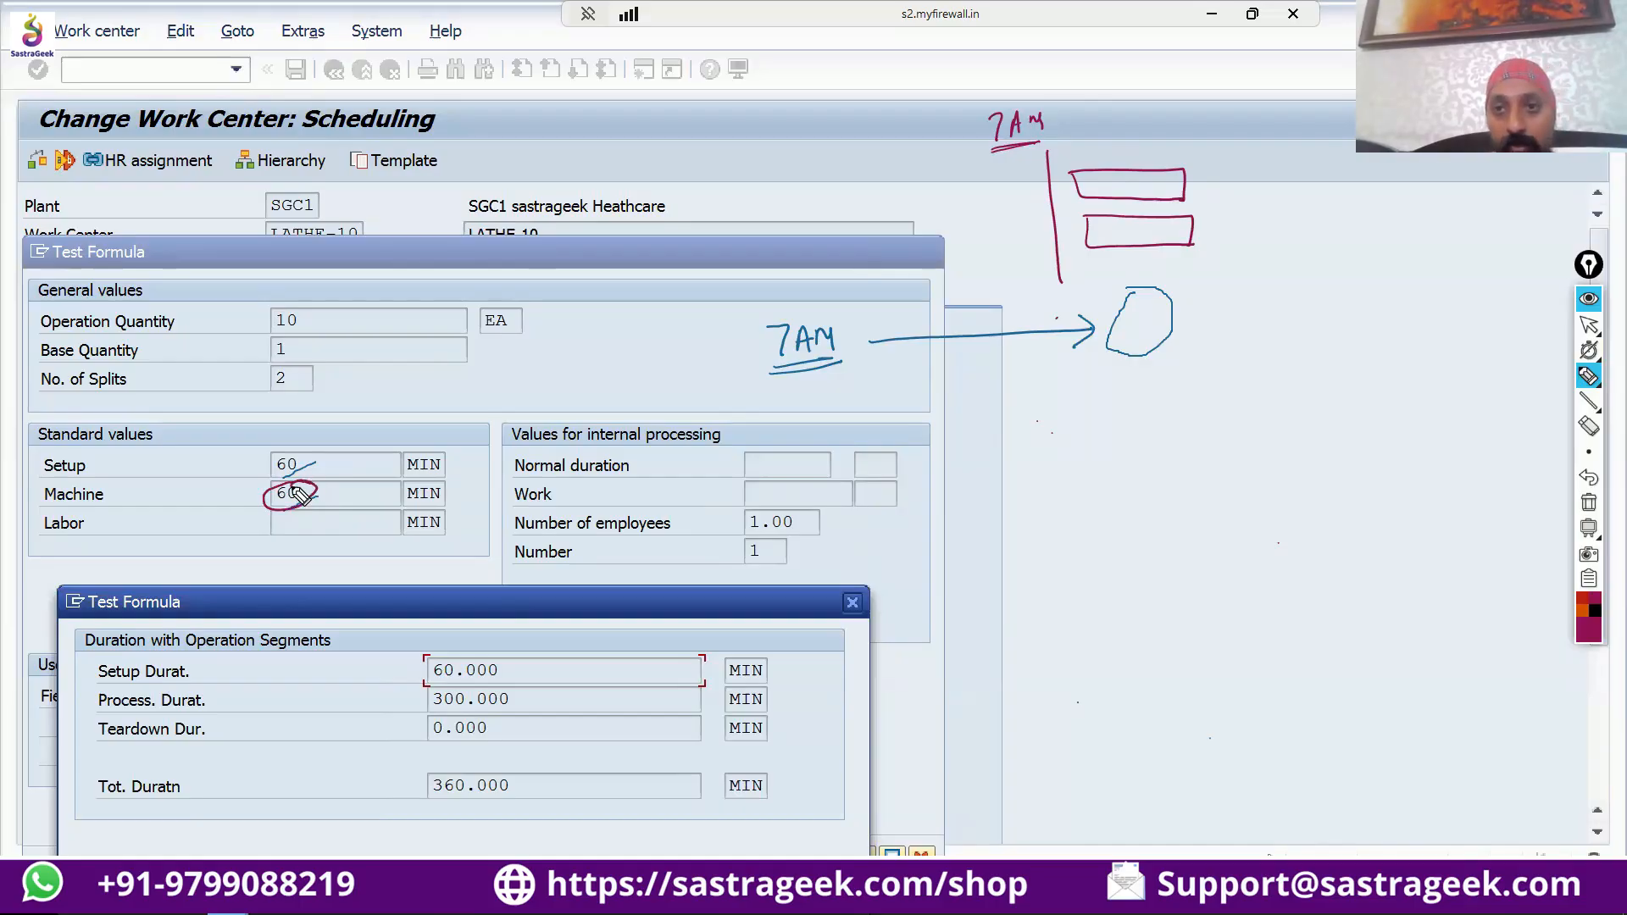
{"action": "left_click_drag", "start_coordinate": [1071, 401], "coordinate": [1078, 398]}
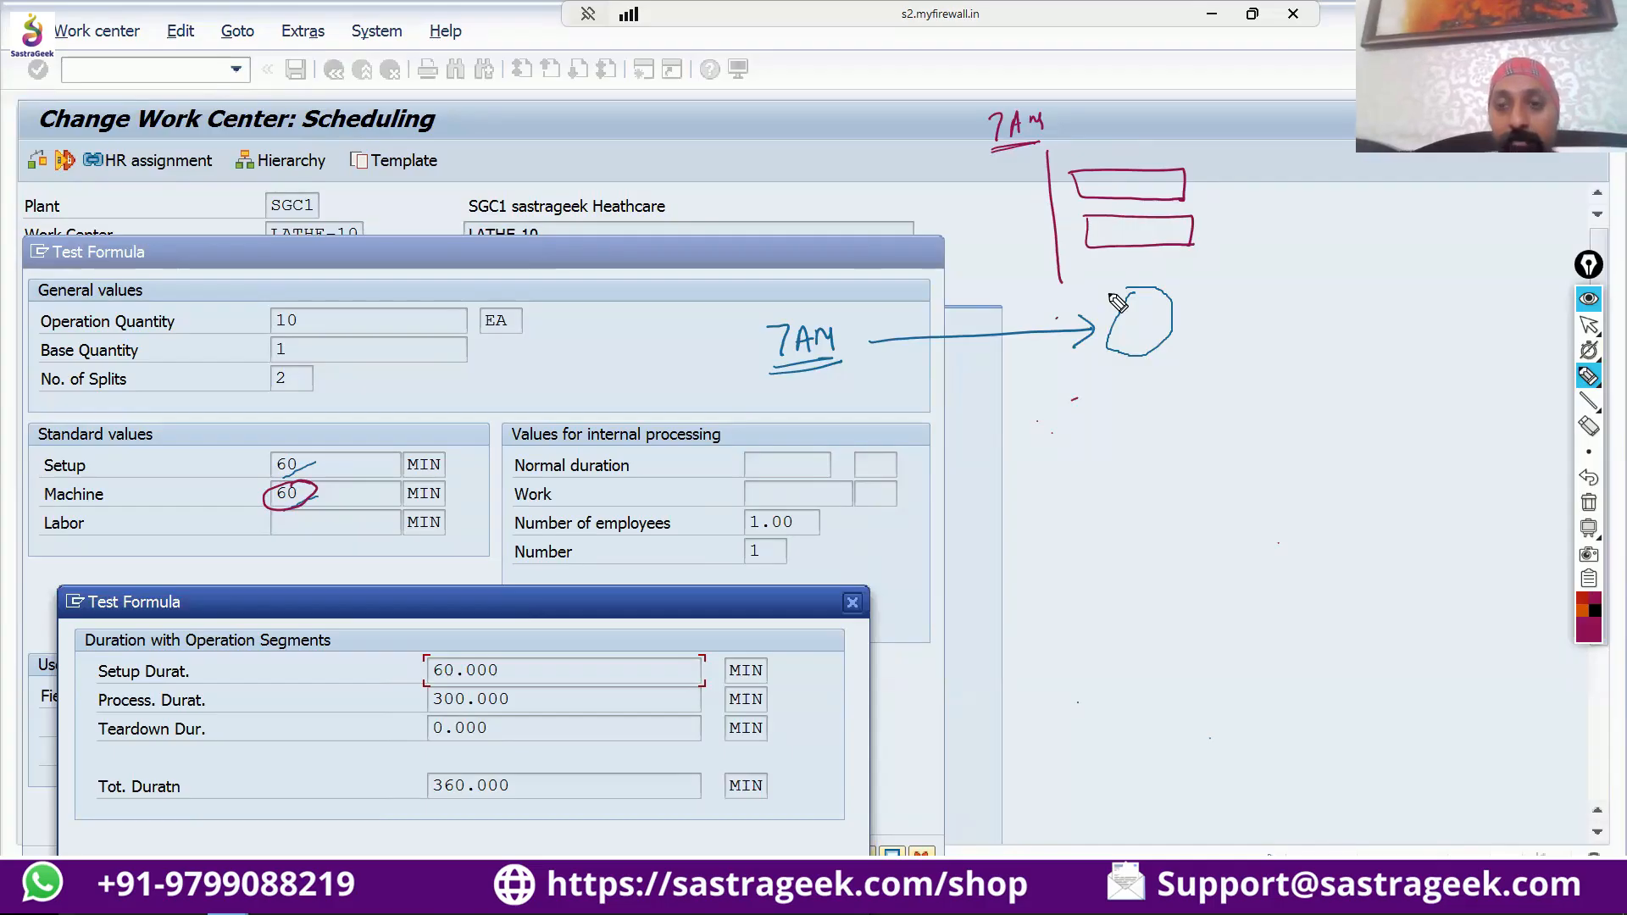
{"action": "left_click_drag", "start_coordinate": [1091, 145], "coordinate": [1092, 167]}
{"action": "left_click_drag", "start_coordinate": [1103, 242], "coordinate": [1108, 292]}
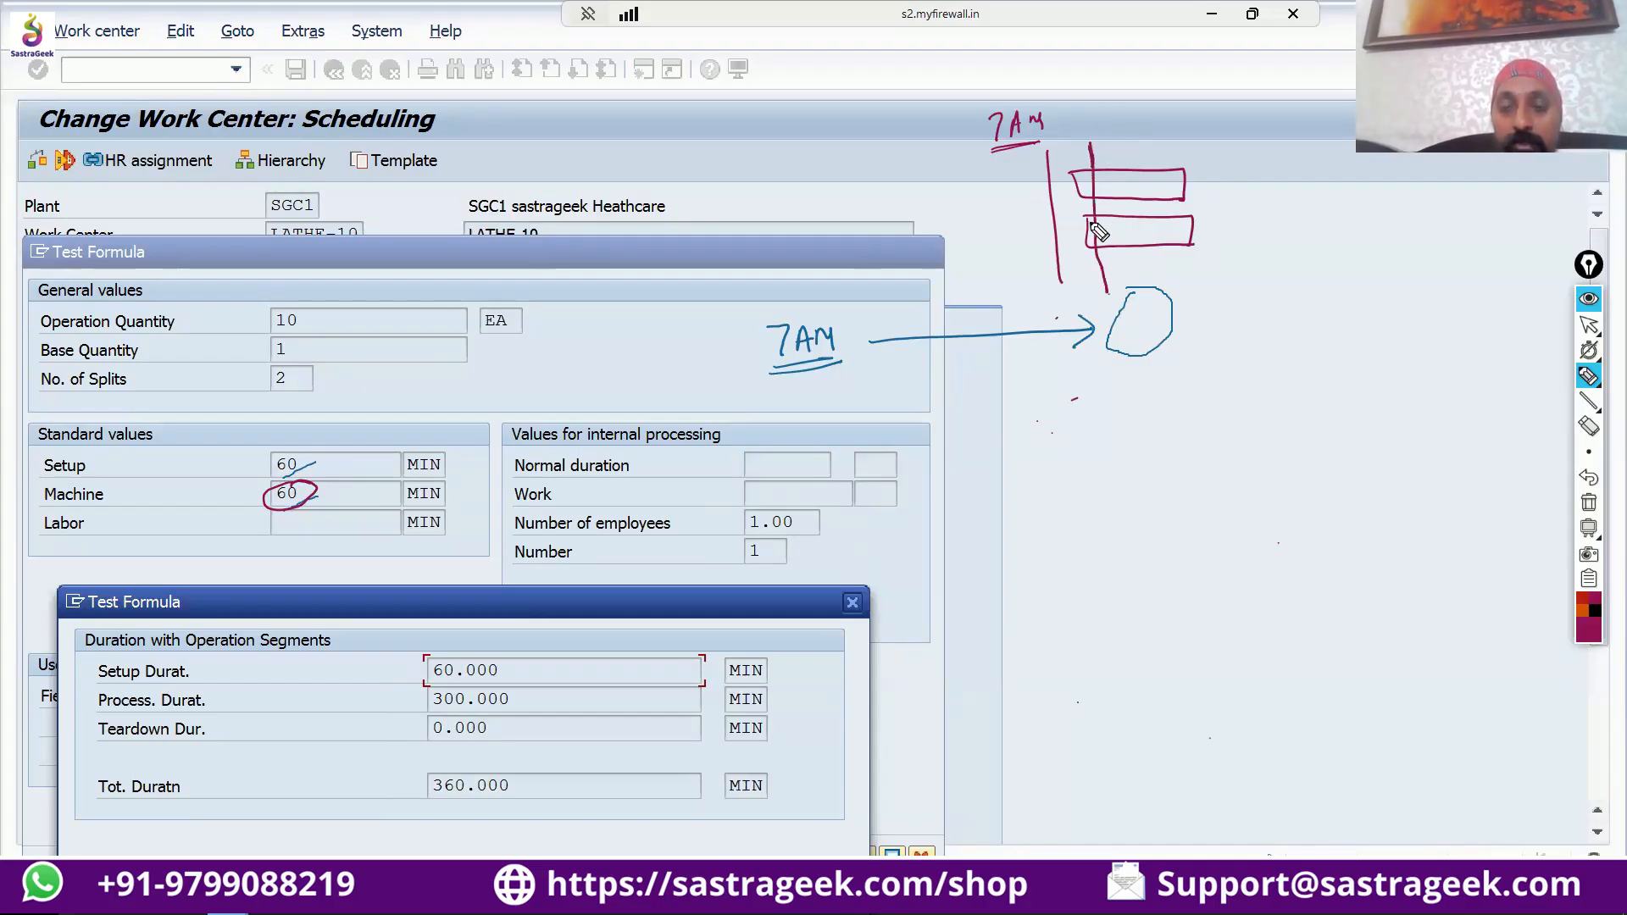
Label the bars' second vertical line "8AM", and circle the base quantity and write an arrowed "5" beside each bar.
{"action": "left_click_drag", "start_coordinate": [1093, 110], "coordinate": [1133, 120]}
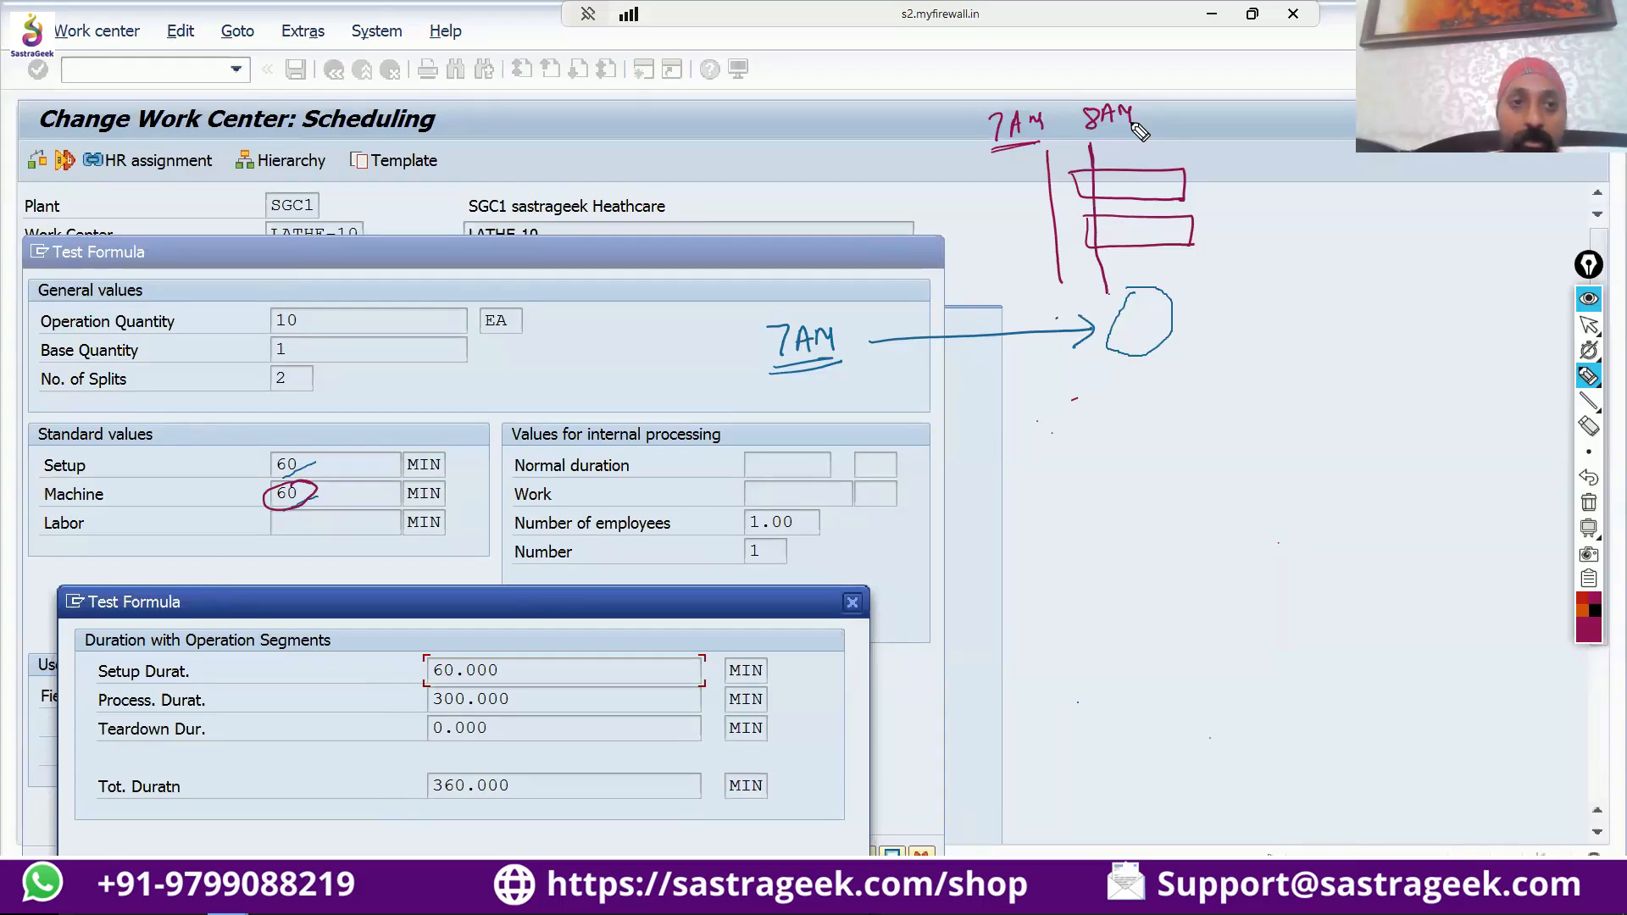
{"action": "left_click_drag", "start_coordinate": [285, 362], "coordinate": [288, 352]}
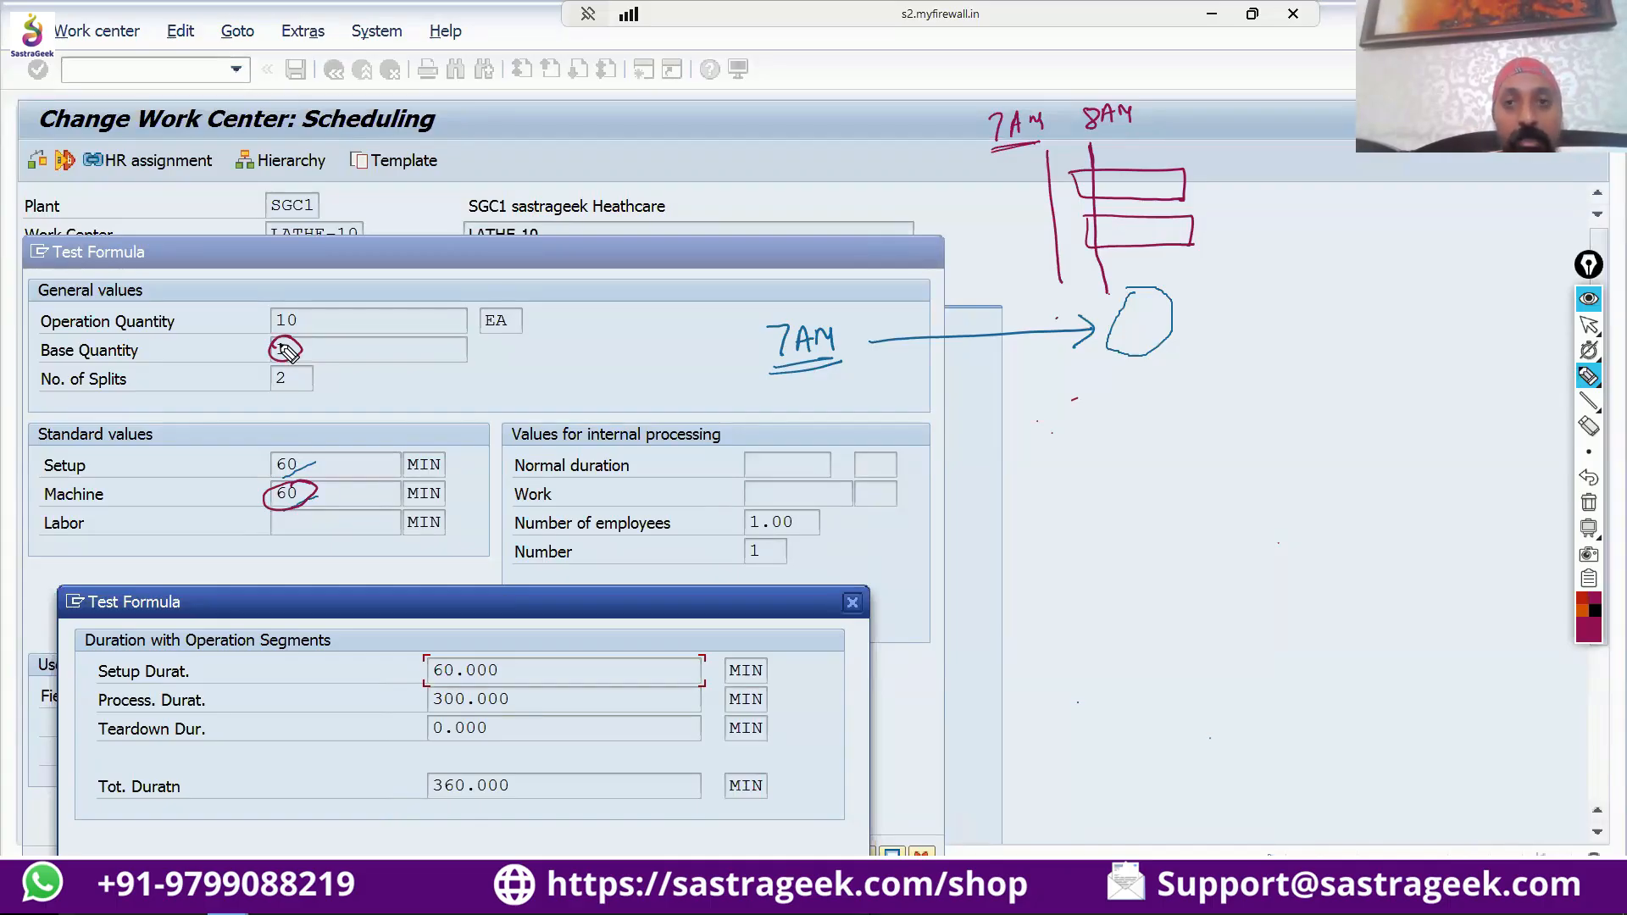
{"action": "mouse_move", "coordinate": [955, 152]}
{"action": "left_mouse_down"}
{"action": "mouse_move", "coordinate": [957, 180]}
{"action": "mouse_move", "coordinate": [1012, 187]}
{"action": "mouse_move", "coordinate": [968, 227]}
{"action": "mouse_move", "coordinate": [1033, 263]}
{"action": "left_mouse_up"}
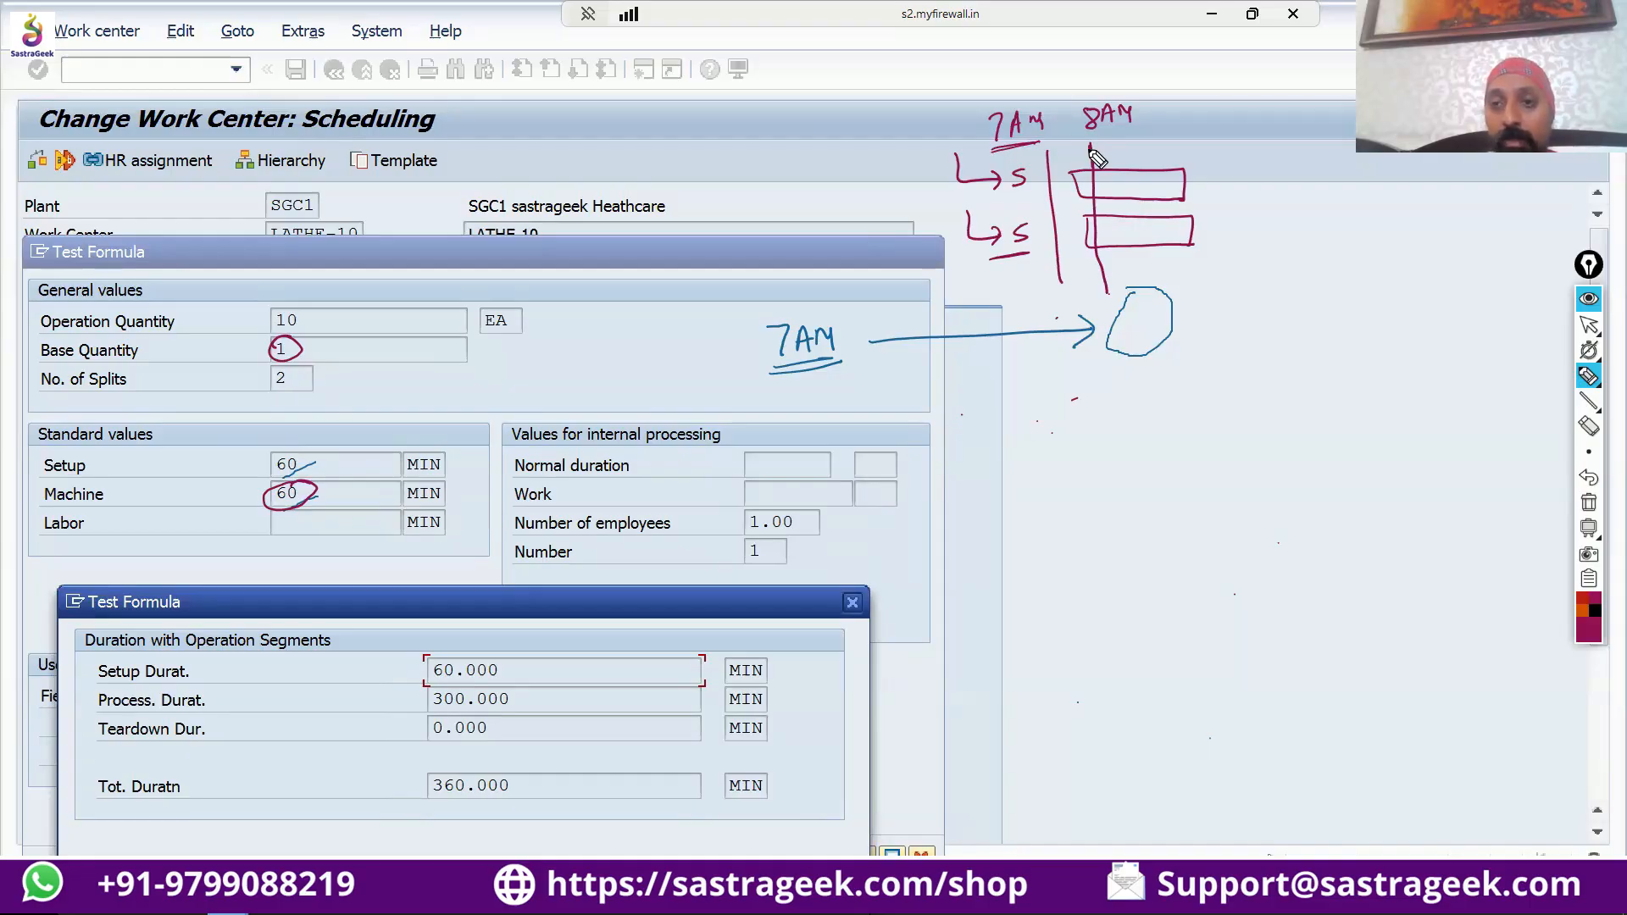
Draw an orange vertical line through the ends of both bars and label it "1PM".
{"action": "left_click", "coordinate": [1587, 612]}
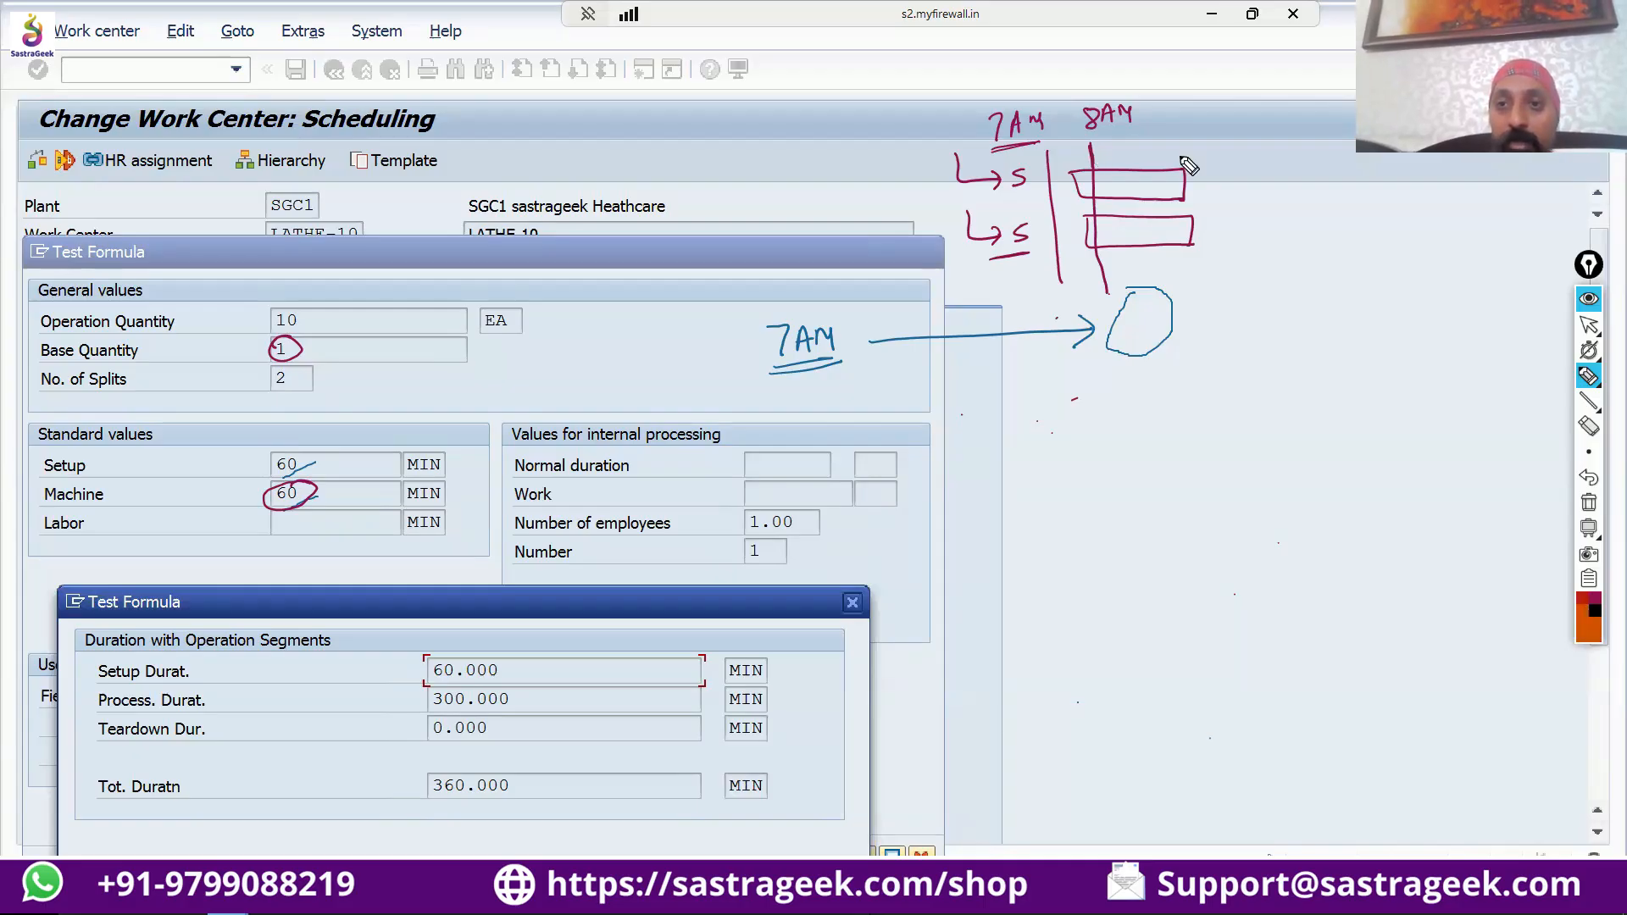
{"action": "left_click_drag", "start_coordinate": [1182, 146], "coordinate": [1195, 283]}
{"action": "mouse_move", "coordinate": [1201, 119]}
{"action": "left_mouse_down"}
{"action": "mouse_move", "coordinate": [1194, 131]}
{"action": "mouse_move", "coordinate": [1237, 106]}
{"action": "mouse_move", "coordinate": [1257, 136]}
{"action": "left_mouse_up"}
{"action": "left_click", "coordinate": [1370, 696]}
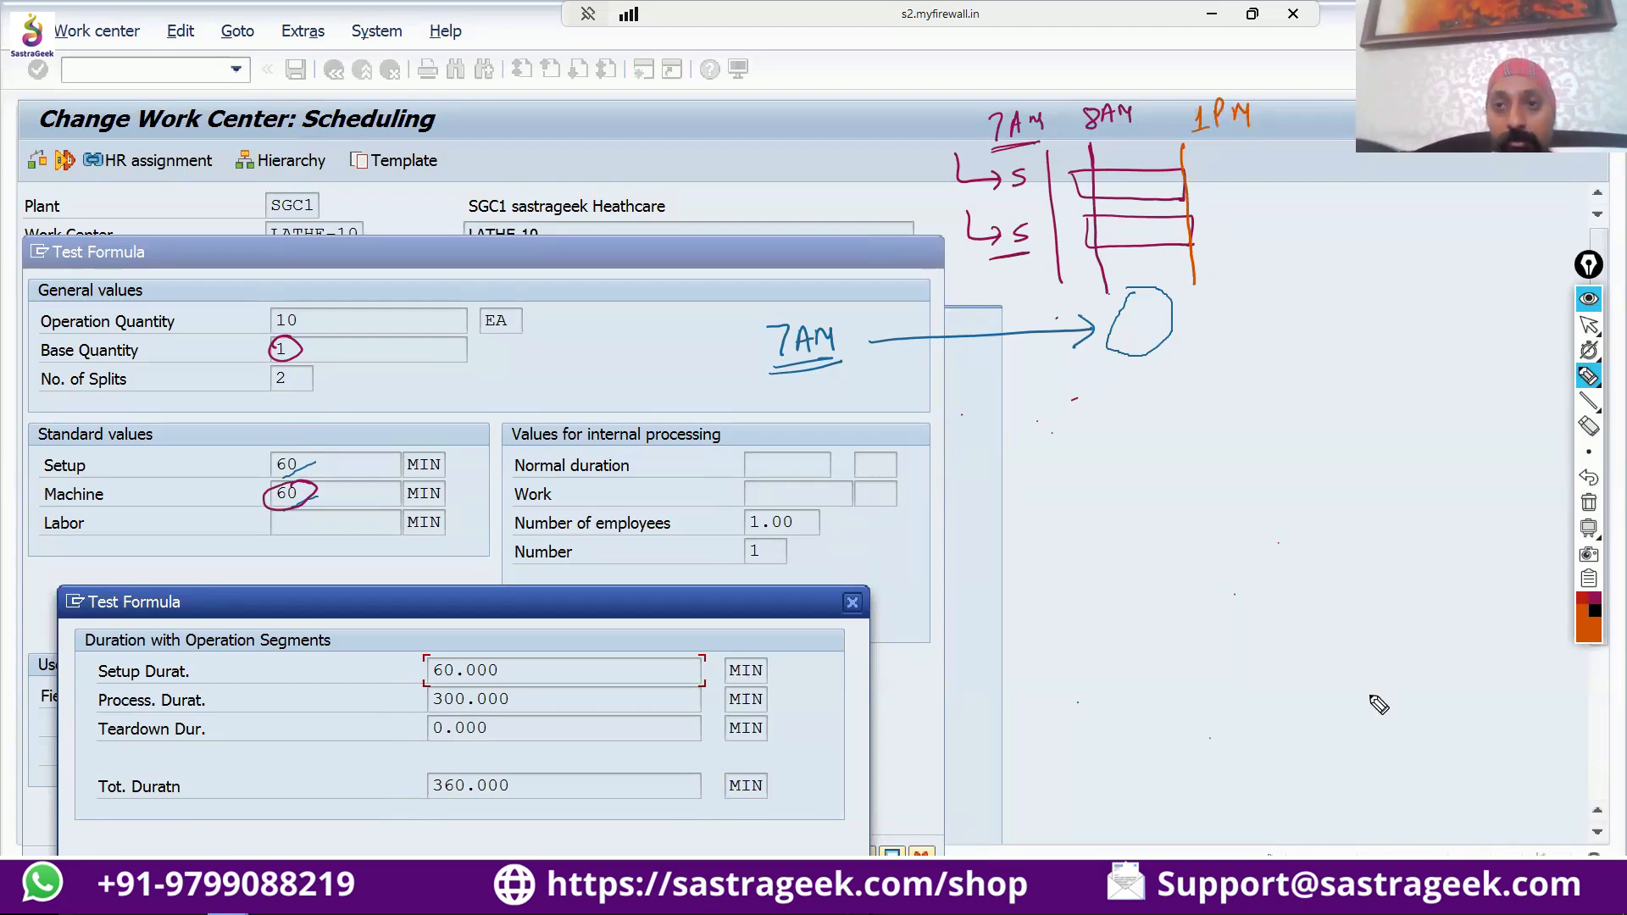
Draw an orange leader from each of the two bars and annotate each one "5 H".
{"action": "mouse_move", "coordinate": [1155, 174]}
{"action": "left_mouse_down"}
{"action": "mouse_move", "coordinate": [1157, 154]}
{"action": "mouse_move", "coordinate": [1224, 163]}
{"action": "left_mouse_up"}
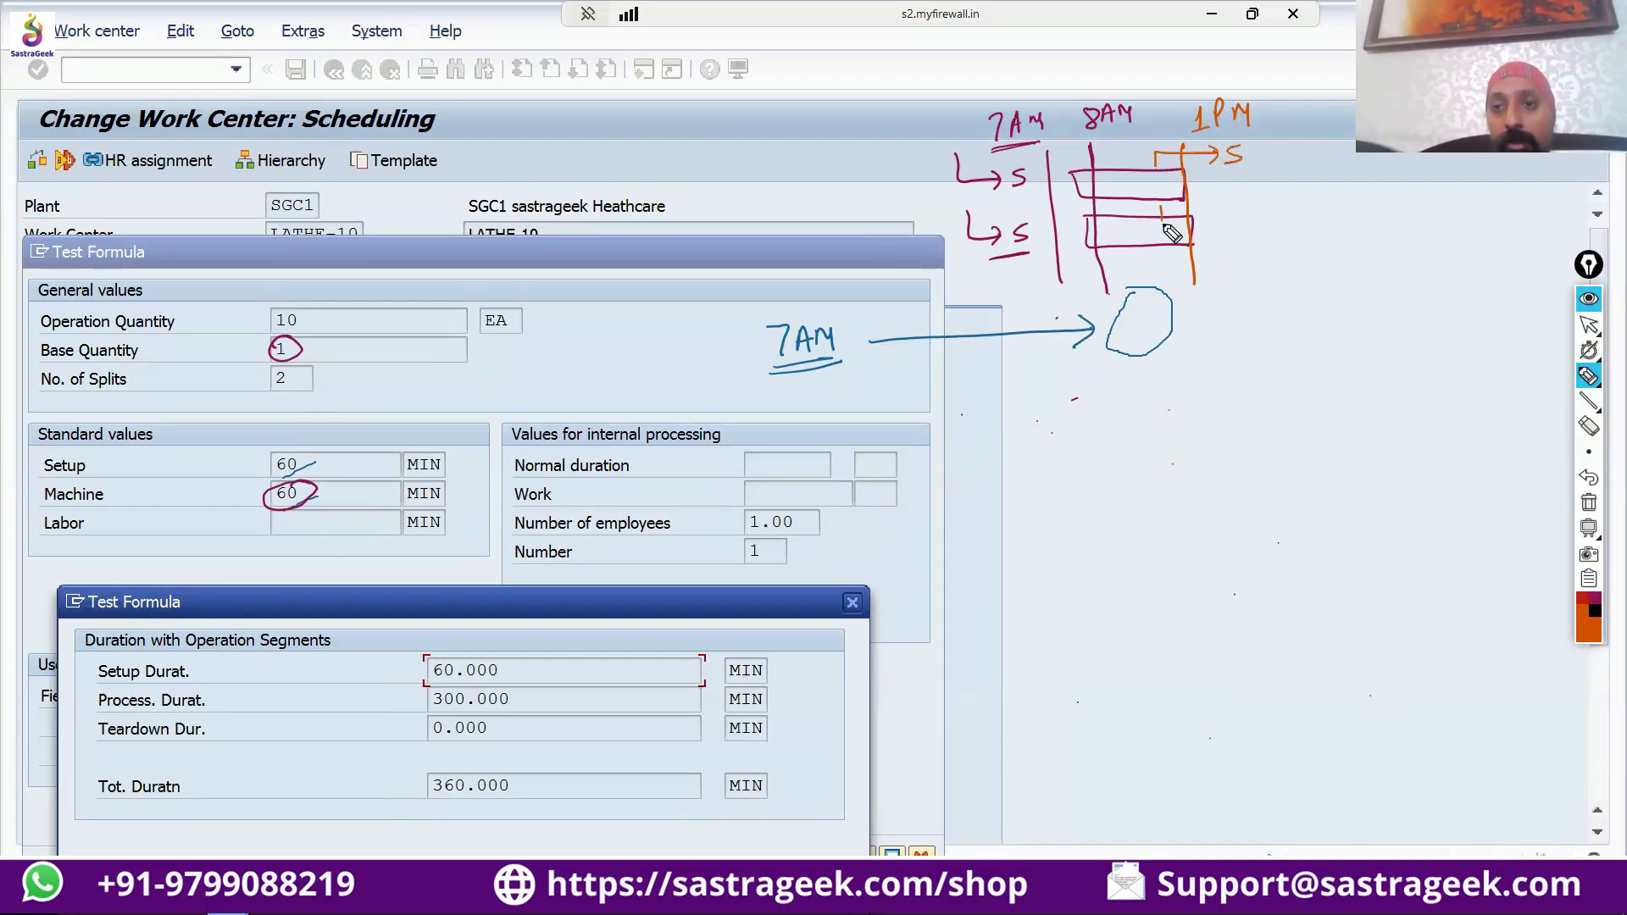
{"action": "left_click_drag", "start_coordinate": [1161, 222], "coordinate": [1263, 215]}
{"action": "left_click_drag", "start_coordinate": [1249, 207], "coordinate": [1263, 206]}
{"action": "left_click_drag", "start_coordinate": [1259, 148], "coordinate": [1257, 164]}
{"action": "left_click_drag", "start_coordinate": [1268, 147], "coordinate": [1266, 162]}
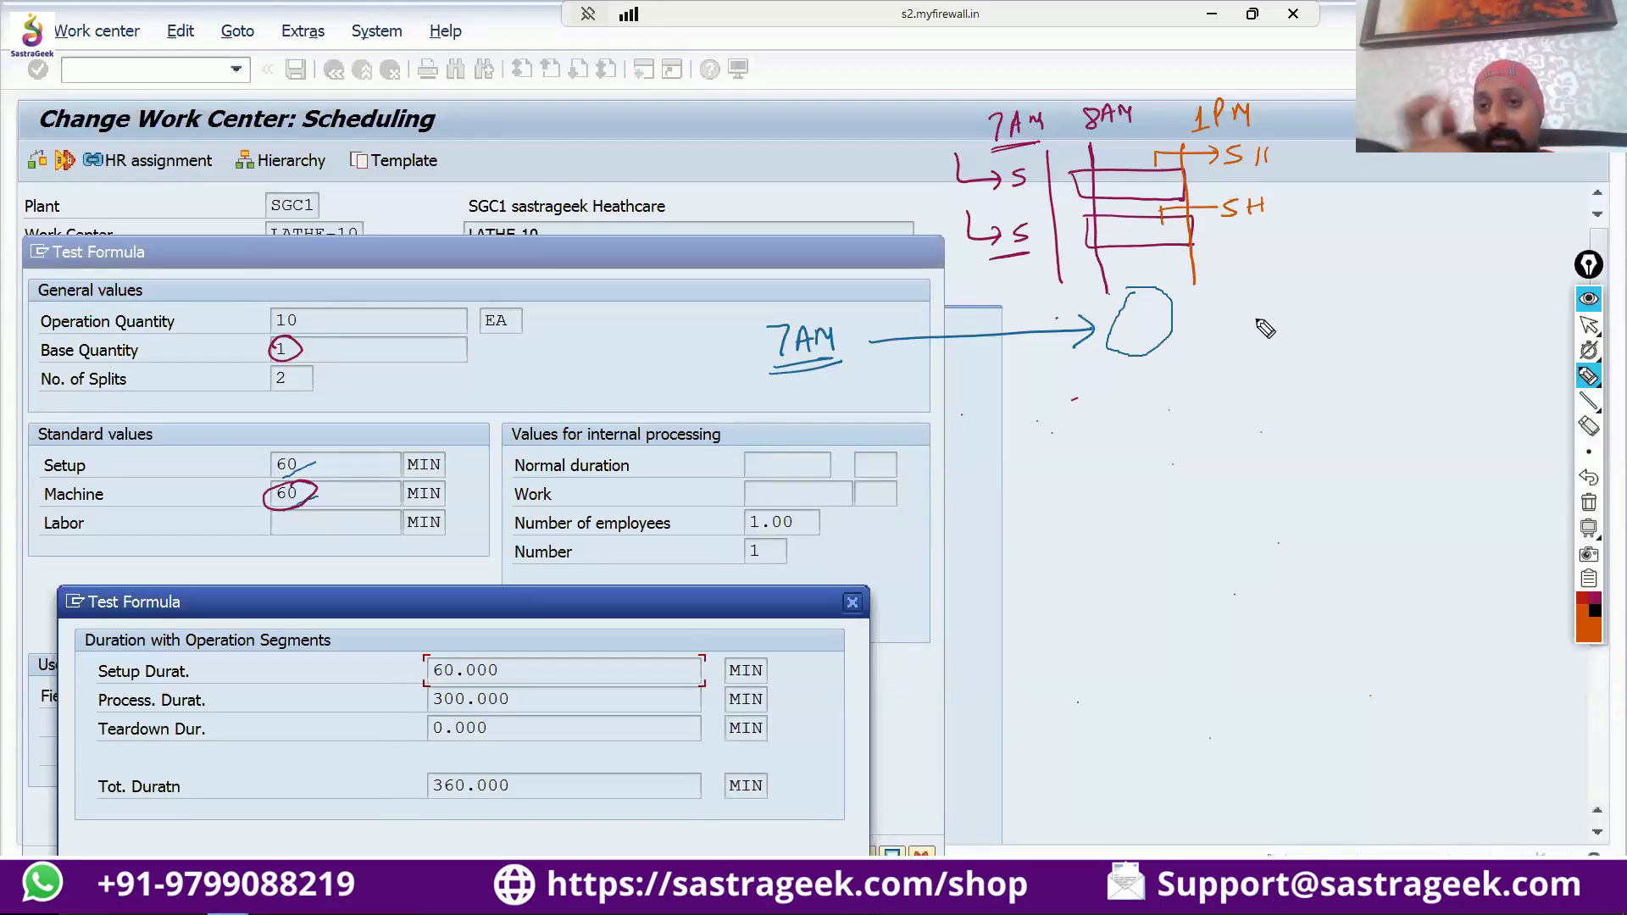
Circle the "7AM", "8AM" and "1PM" time labels above the bars in orange.
{"action": "mouse_move", "coordinate": [1029, 97]}
{"action": "left_mouse_down"}
{"action": "mouse_move", "coordinate": [985, 140]}
{"action": "mouse_move", "coordinate": [1049, 104]}
{"action": "mouse_move", "coordinate": [1142, 135]}
{"action": "mouse_move", "coordinate": [1106, 104]}
{"action": "left_mouse_up"}
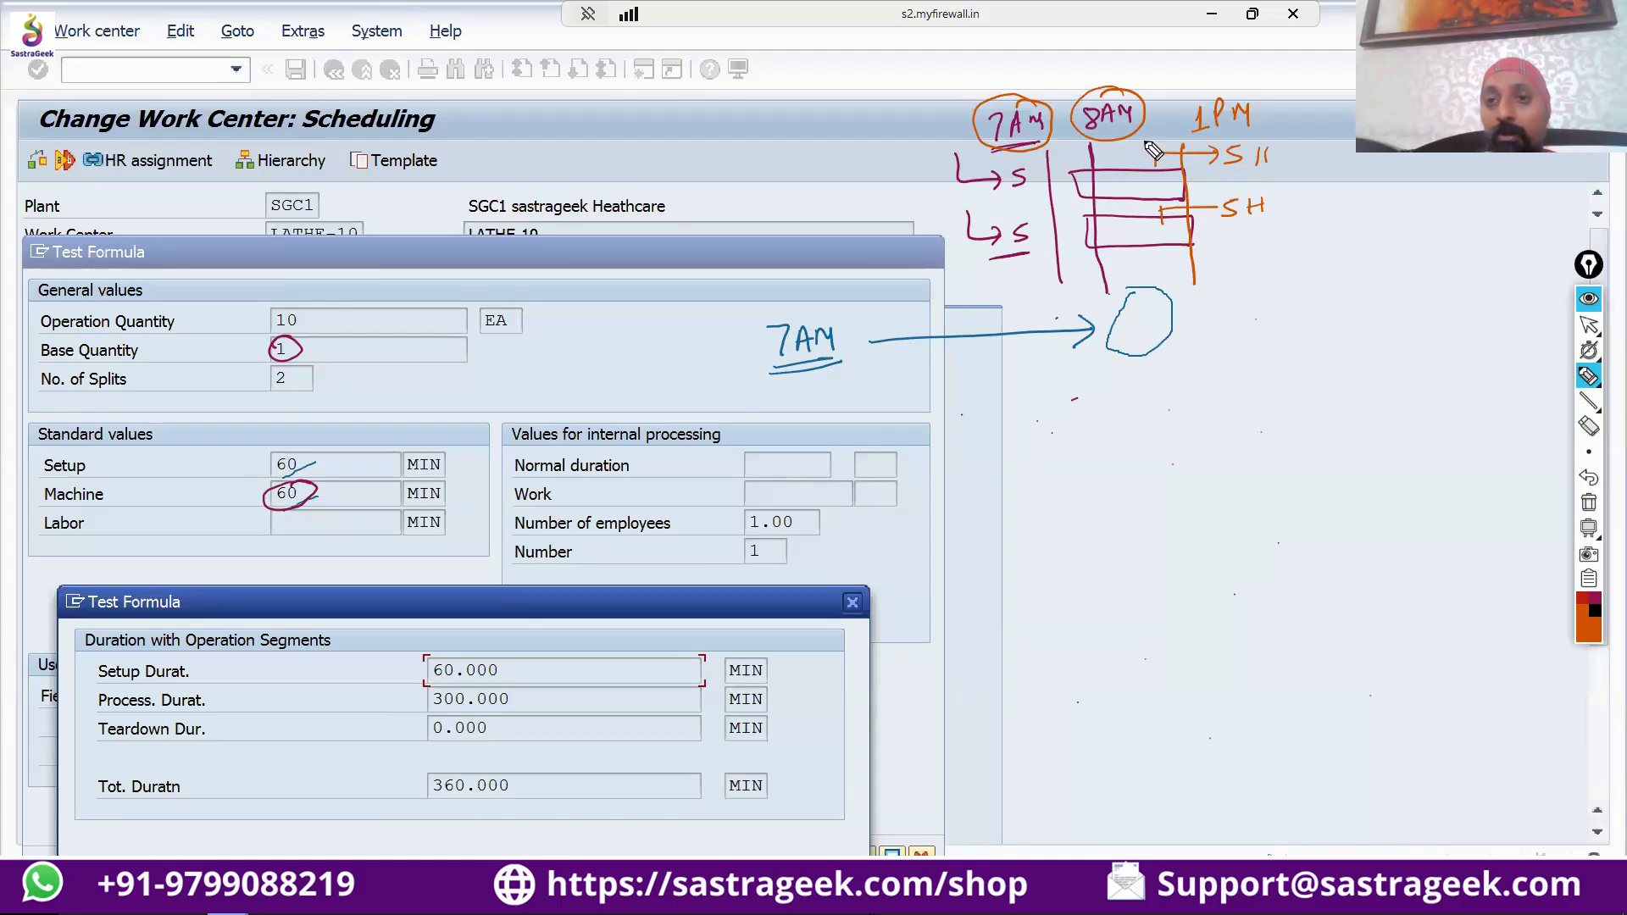
{"action": "left_click_drag", "start_coordinate": [1154, 165], "coordinate": [1180, 154]}
{"action": "mouse_move", "coordinate": [1264, 85]}
{"action": "left_mouse_down"}
{"action": "mouse_move", "coordinate": [1179, 125]}
{"action": "mouse_move", "coordinate": [1205, 85]}
{"action": "left_mouse_up"}
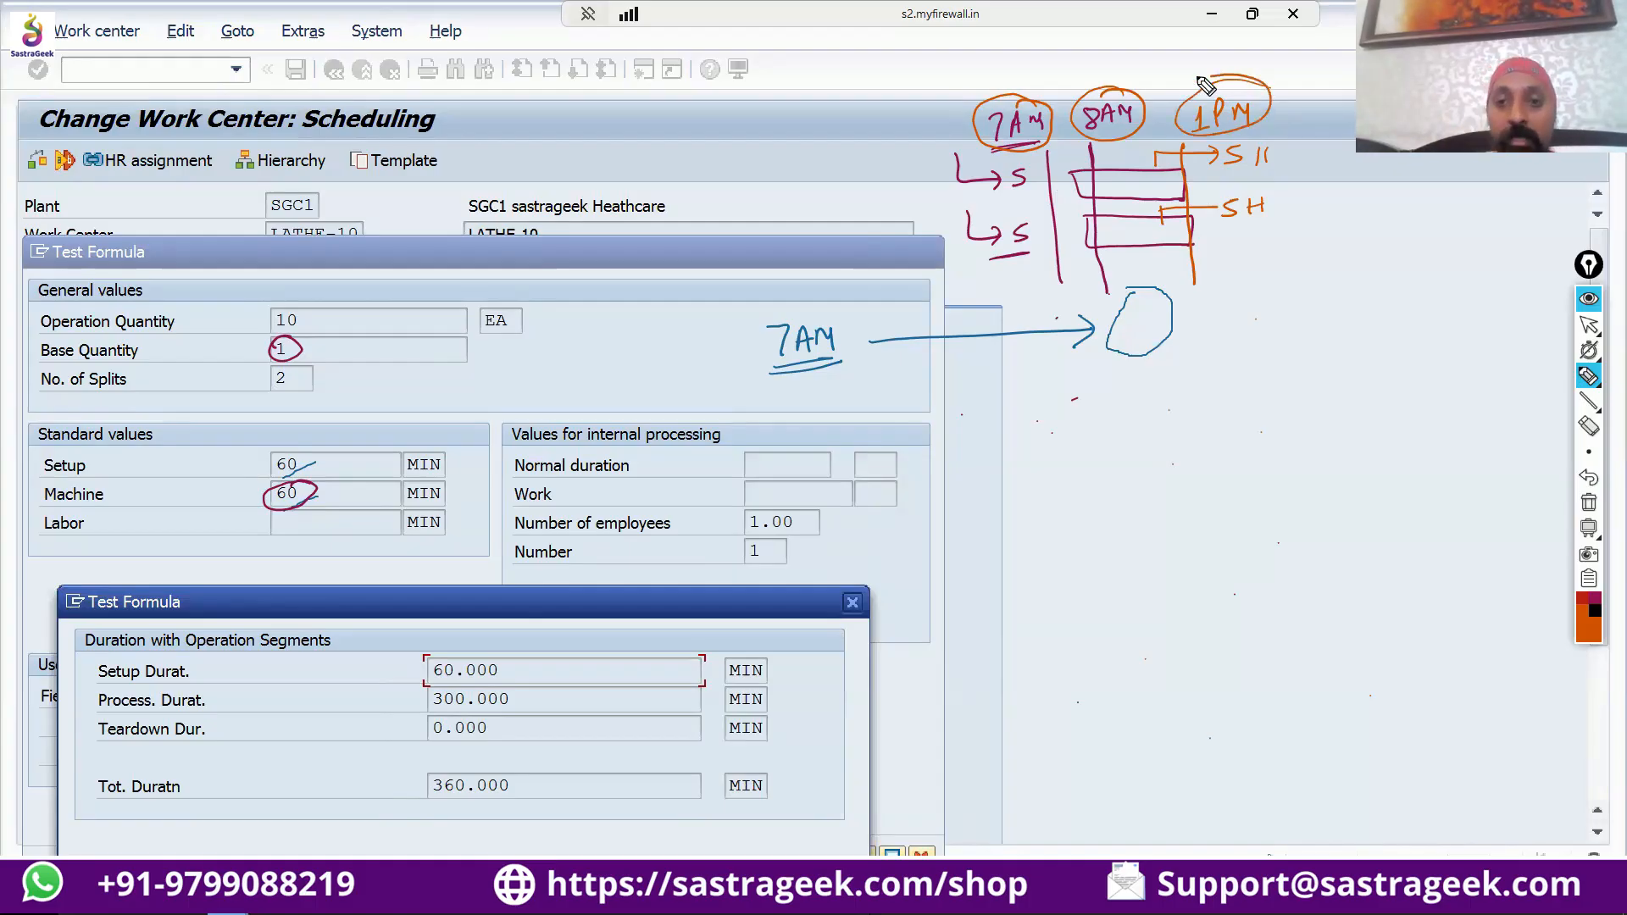
Handwrite underlined "6H", "1H" and "5H" in orange, one below the other, in the empty area beneath the bar sketch.
{"action": "mouse_move", "coordinate": [1041, 437]}
{"action": "left_mouse_down"}
{"action": "mouse_move", "coordinate": [1038, 469]}
{"action": "mouse_move", "coordinate": [1064, 467]}
{"action": "left_mouse_up"}
{"action": "mouse_move", "coordinate": [1078, 466]}
{"action": "left_mouse_down"}
{"action": "mouse_move", "coordinate": [1025, 485]}
{"action": "mouse_move", "coordinate": [1039, 529]}
{"action": "mouse_move", "coordinate": [1060, 523]}
{"action": "left_mouse_up"}
{"action": "mouse_move", "coordinate": [1060, 516]}
{"action": "left_mouse_down"}
{"action": "mouse_move", "coordinate": [1073, 505]}
{"action": "mouse_move", "coordinate": [1050, 536]}
{"action": "mouse_move", "coordinate": [1101, 532]}
{"action": "mouse_move", "coordinate": [1031, 597]}
{"action": "mouse_move", "coordinate": [1060, 586]}
{"action": "left_mouse_up"}
{"action": "mouse_move", "coordinate": [1065, 566]}
{"action": "left_mouse_down"}
{"action": "mouse_move", "coordinate": [1069, 584]}
{"action": "mouse_move", "coordinate": [1102, 588]}
{"action": "left_mouse_up"}
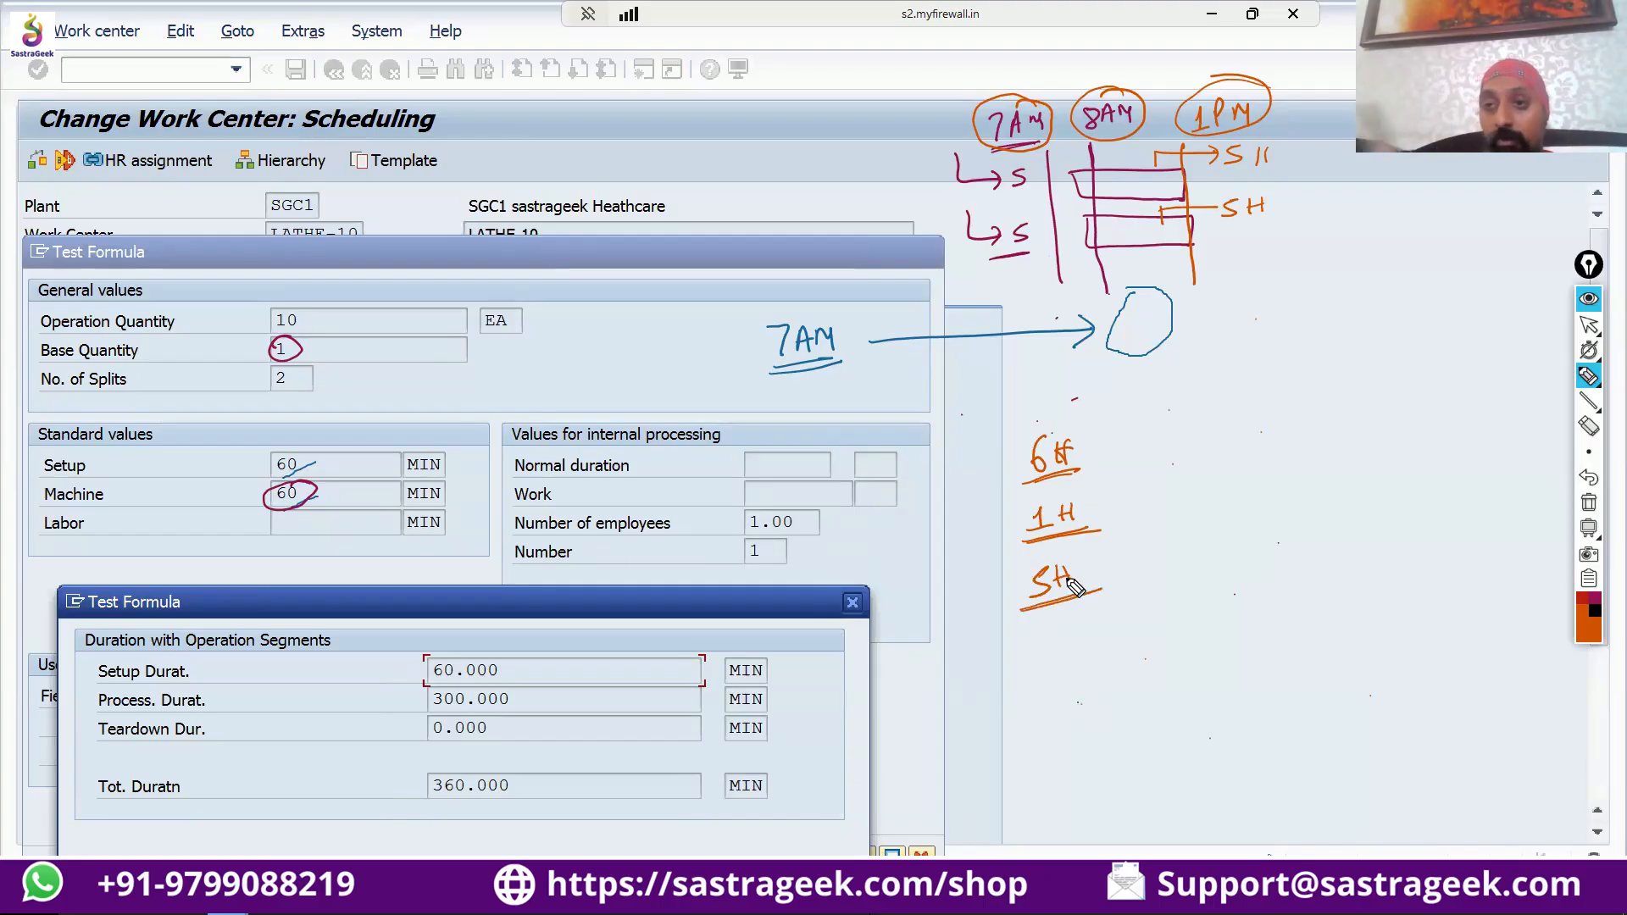
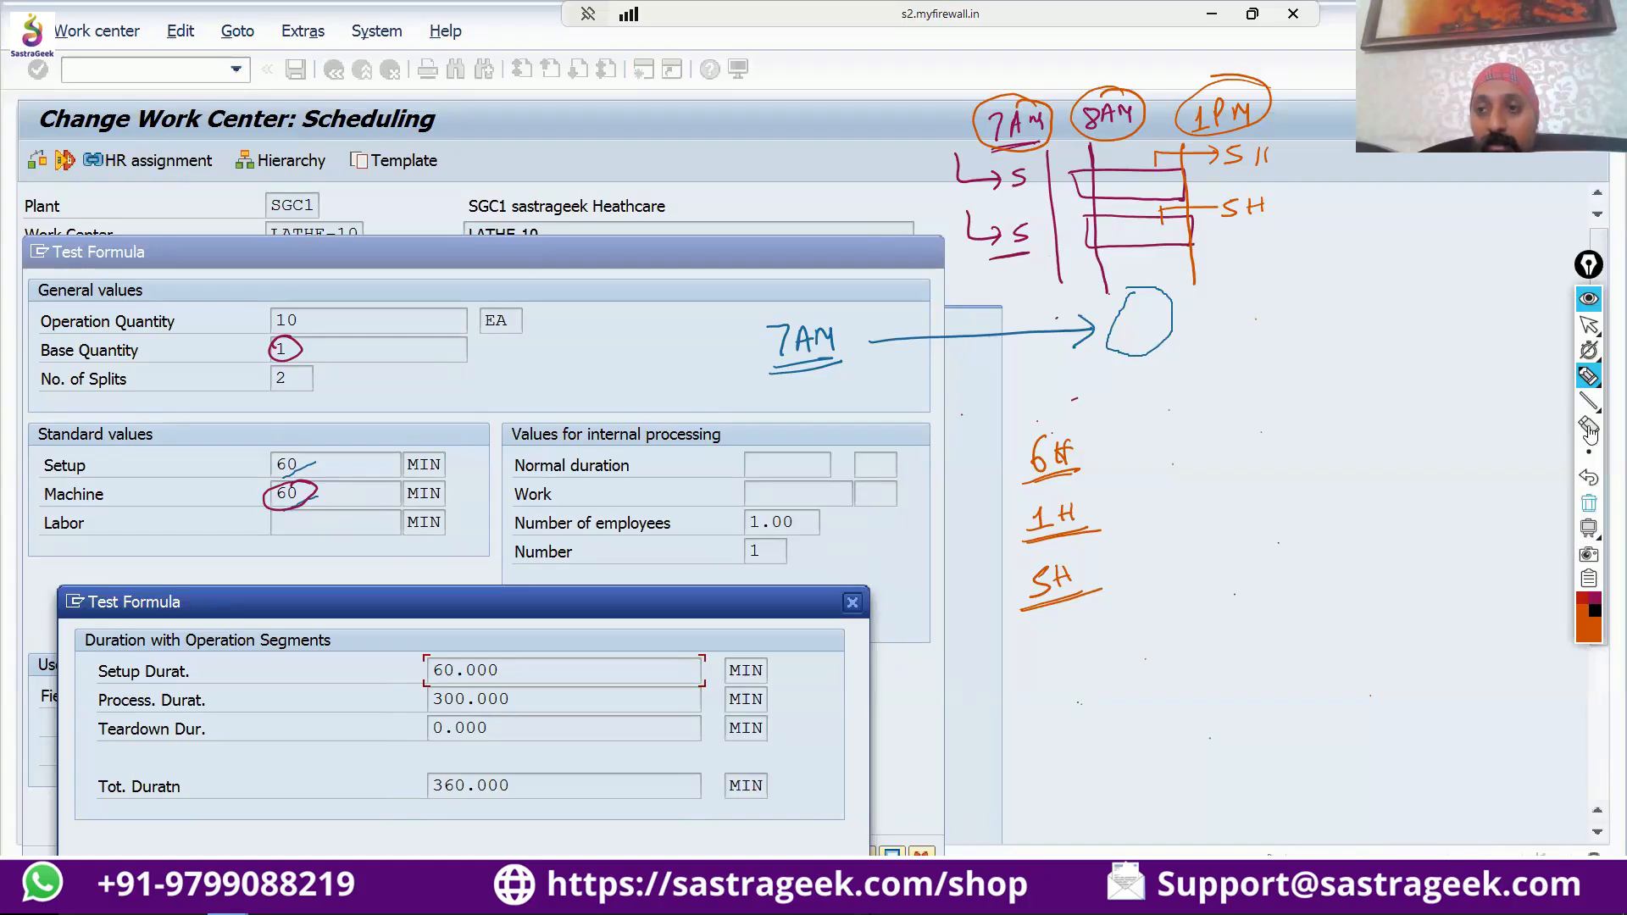
Clear all on-screen annotations and close the formula test result and input dialogs.
{"action": "left_click", "coordinate": [1590, 503]}
{"action": "left_click", "coordinate": [1589, 324]}
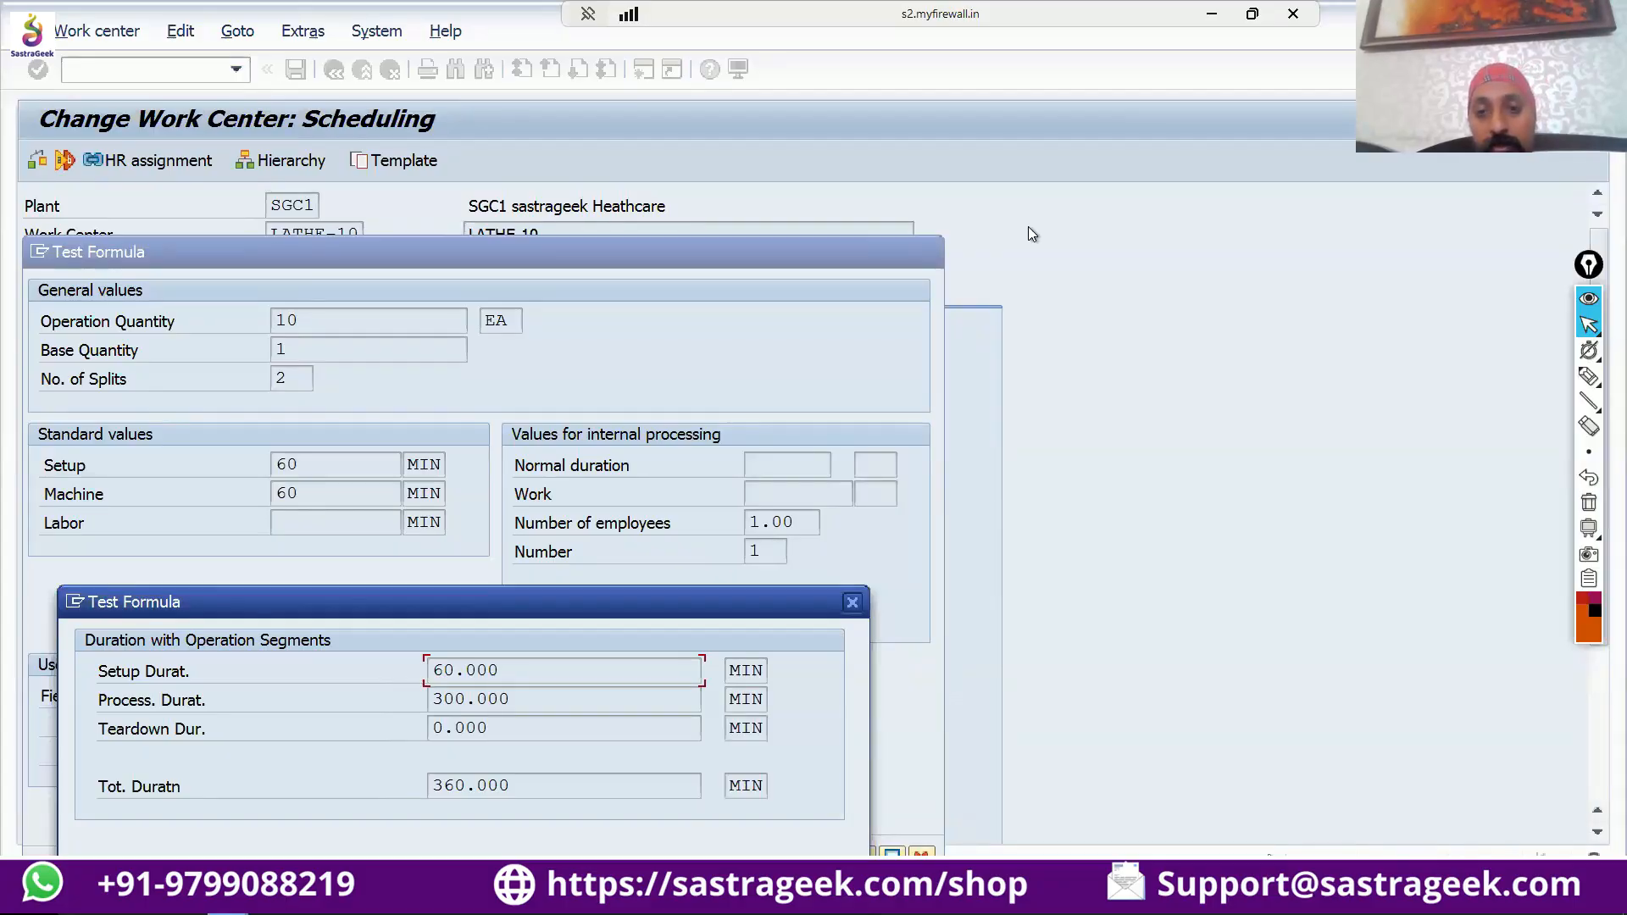
{"action": "key", "text": "Escape"}
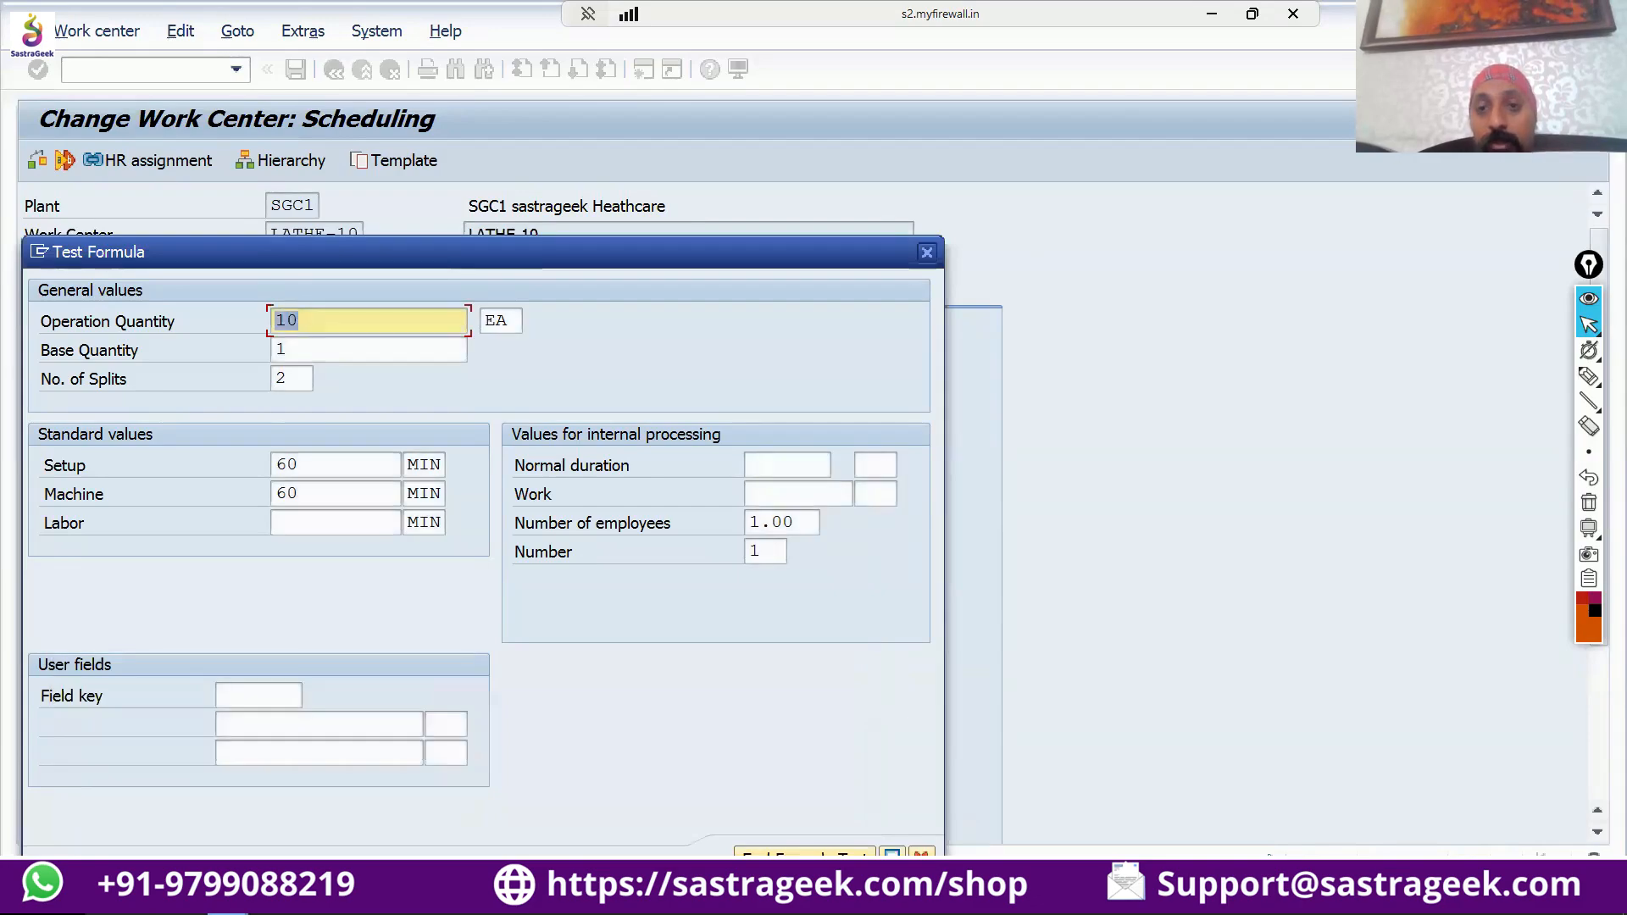
{"action": "key", "text": "Escape"}
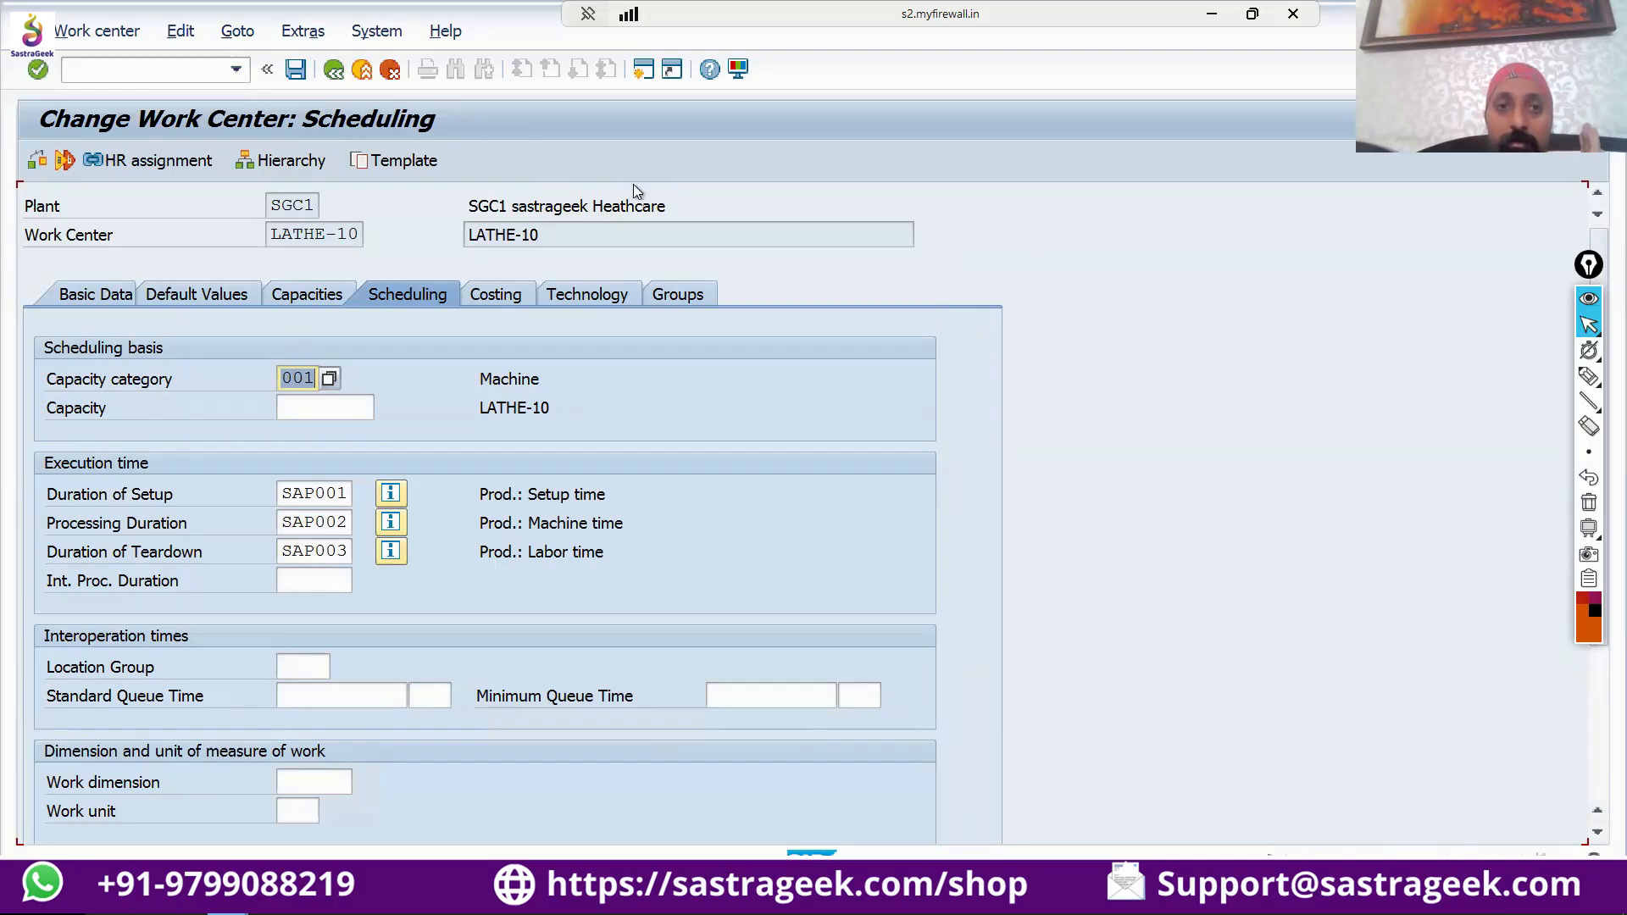
Open the header of capacity category 001 and view its Reference Available Capacity option without copying anything.
{"action": "left_click", "coordinate": [288, 297]}
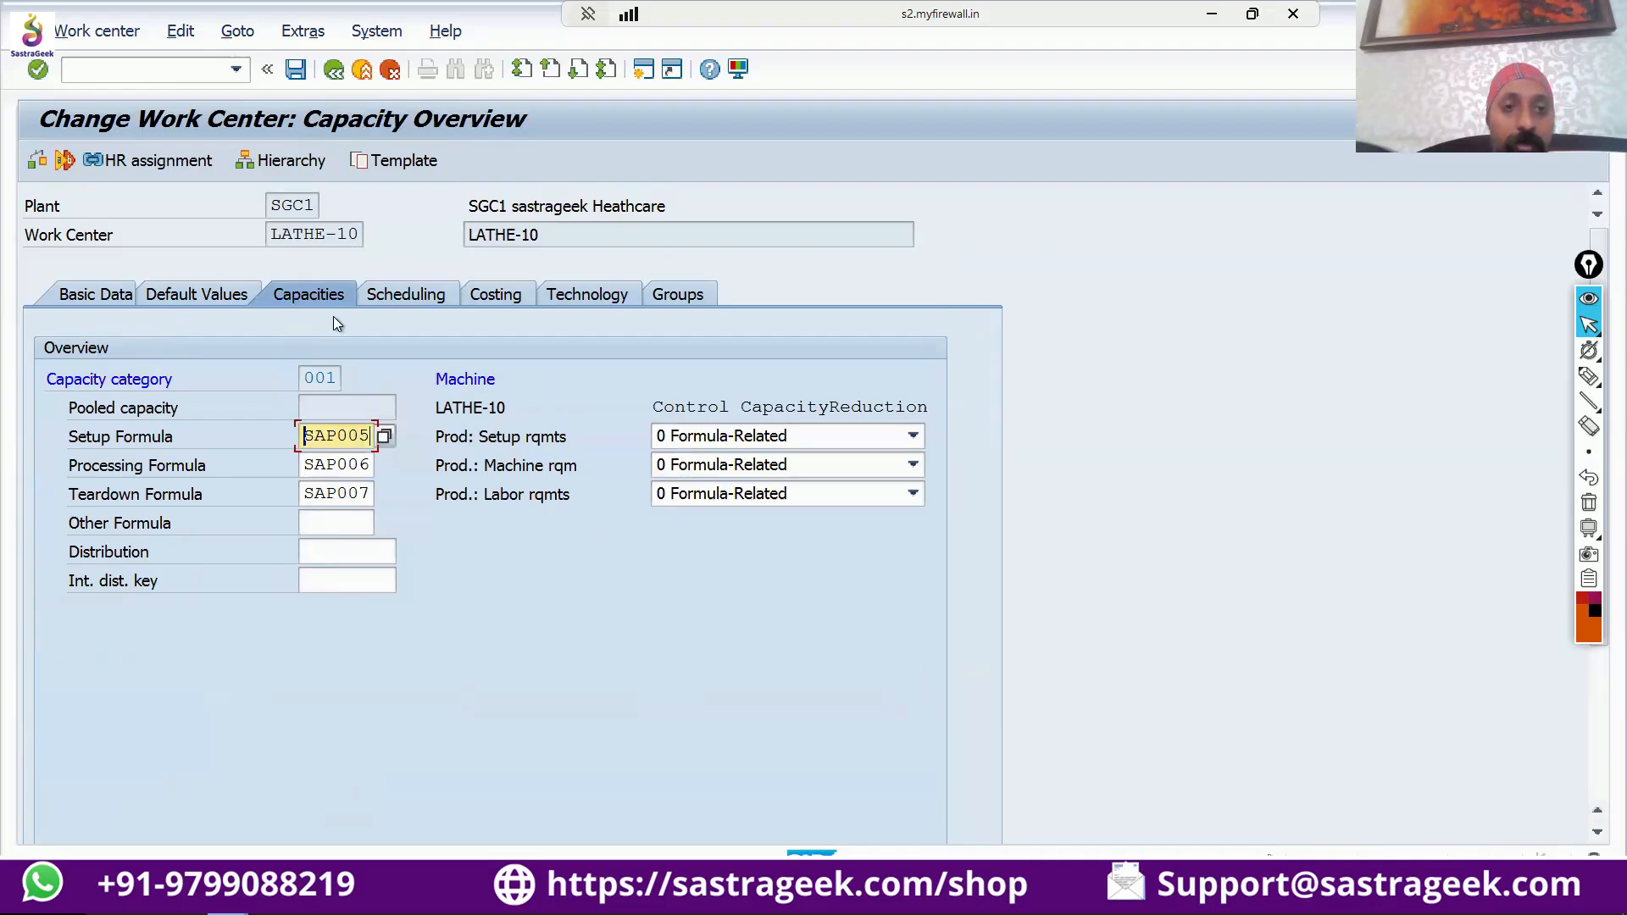
{"action": "left_click", "coordinate": [354, 406]}
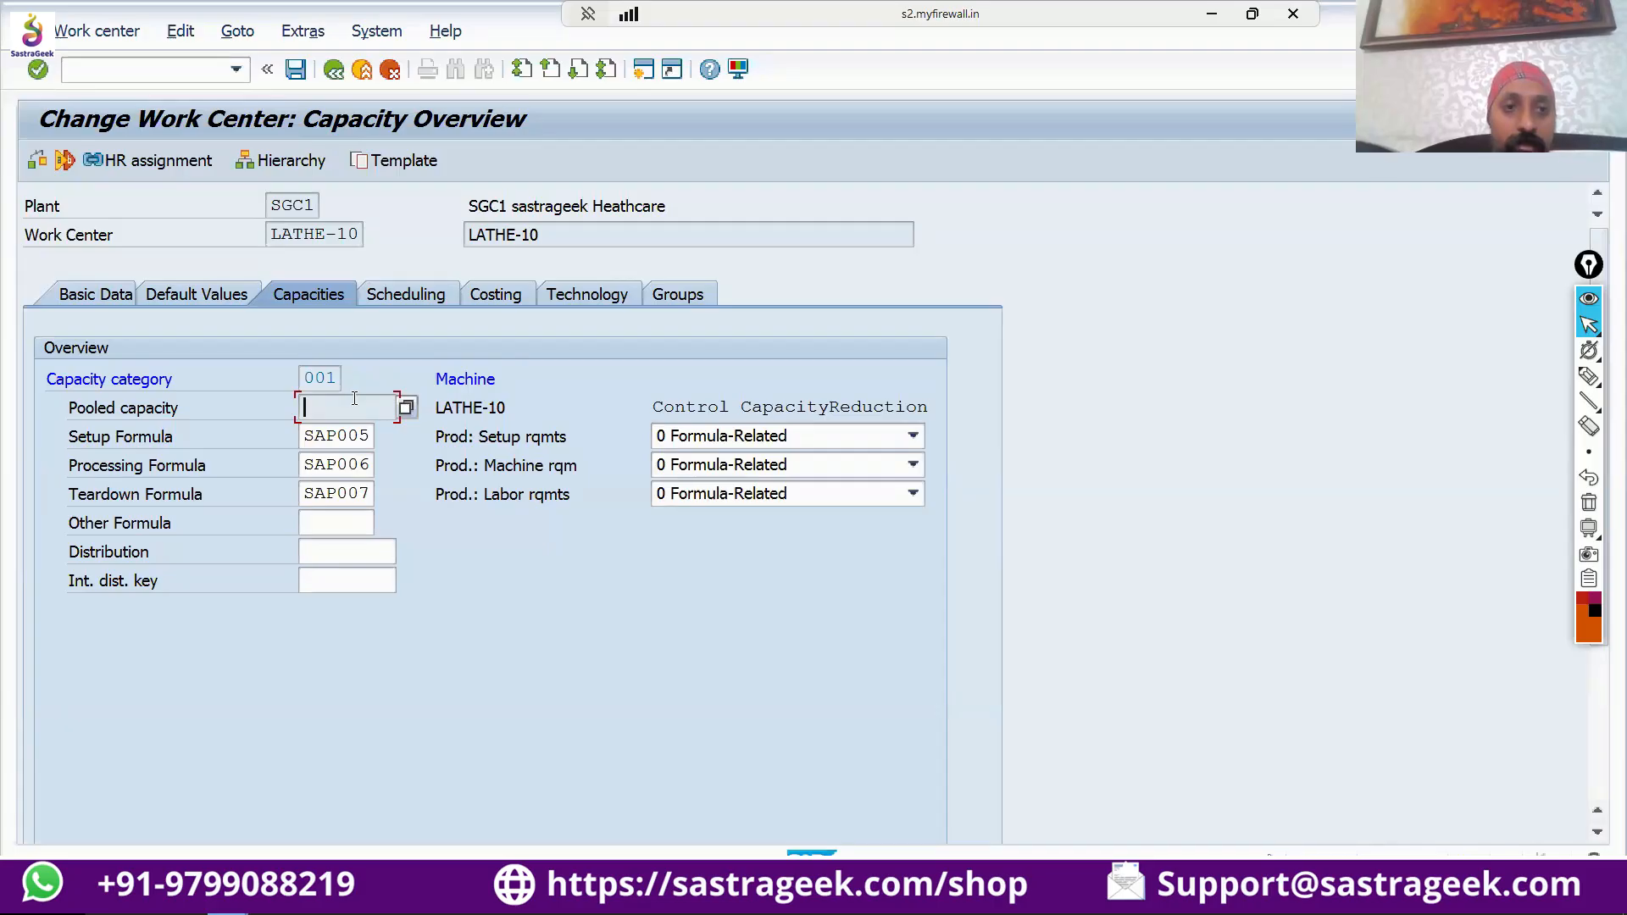
{"action": "double_click", "coordinate": [320, 378]}
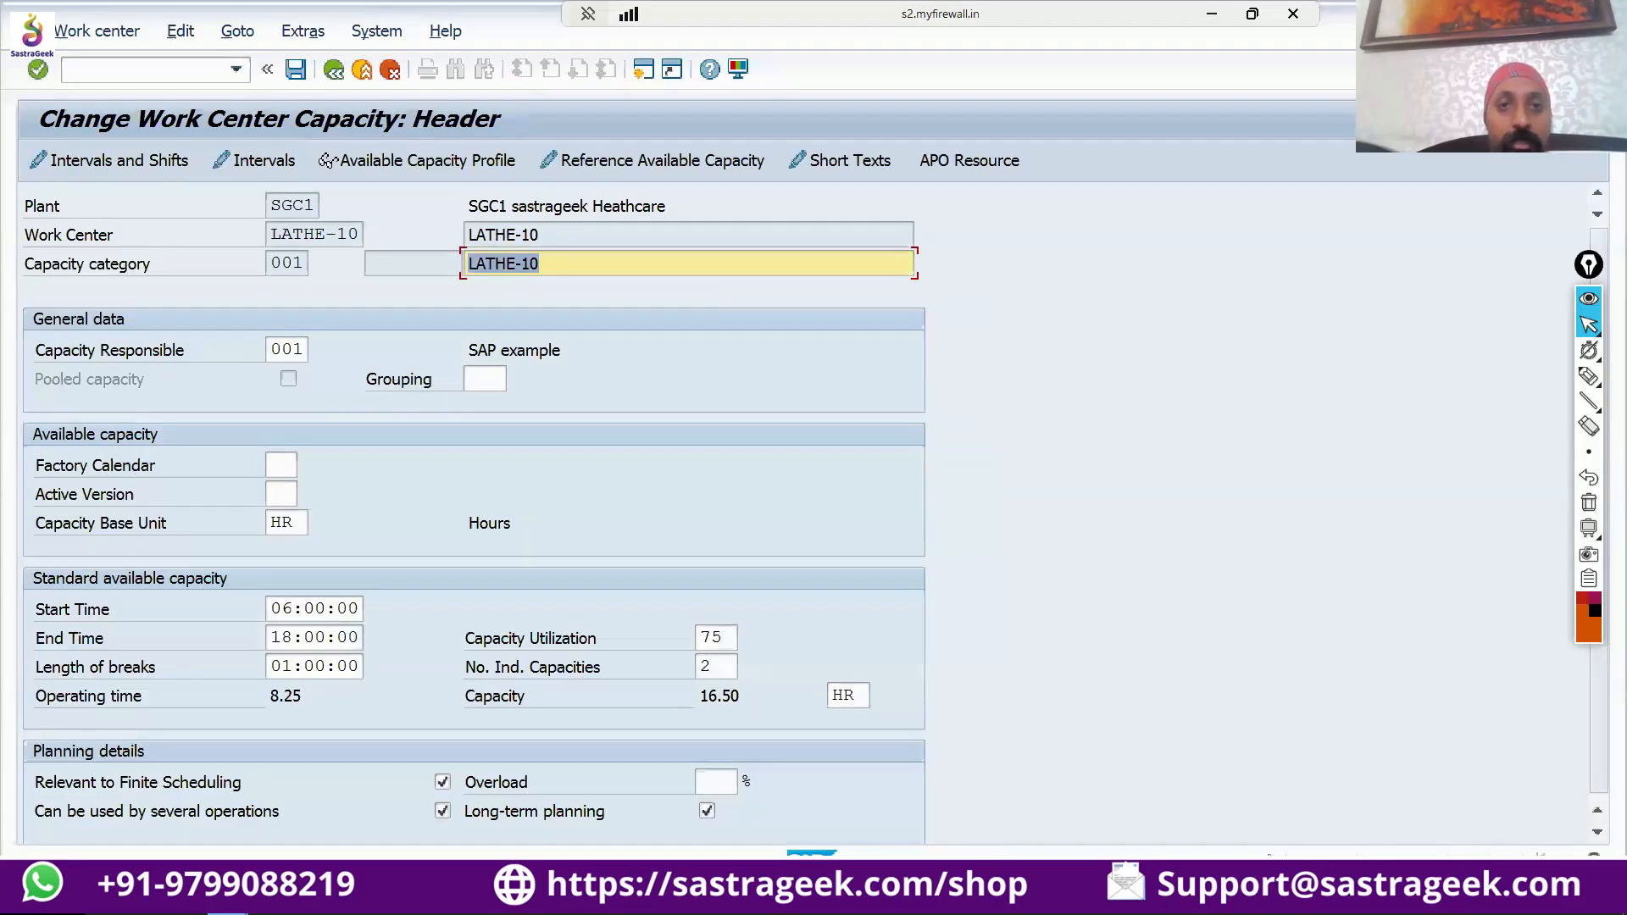
{"action": "left_click", "coordinate": [652, 160]}
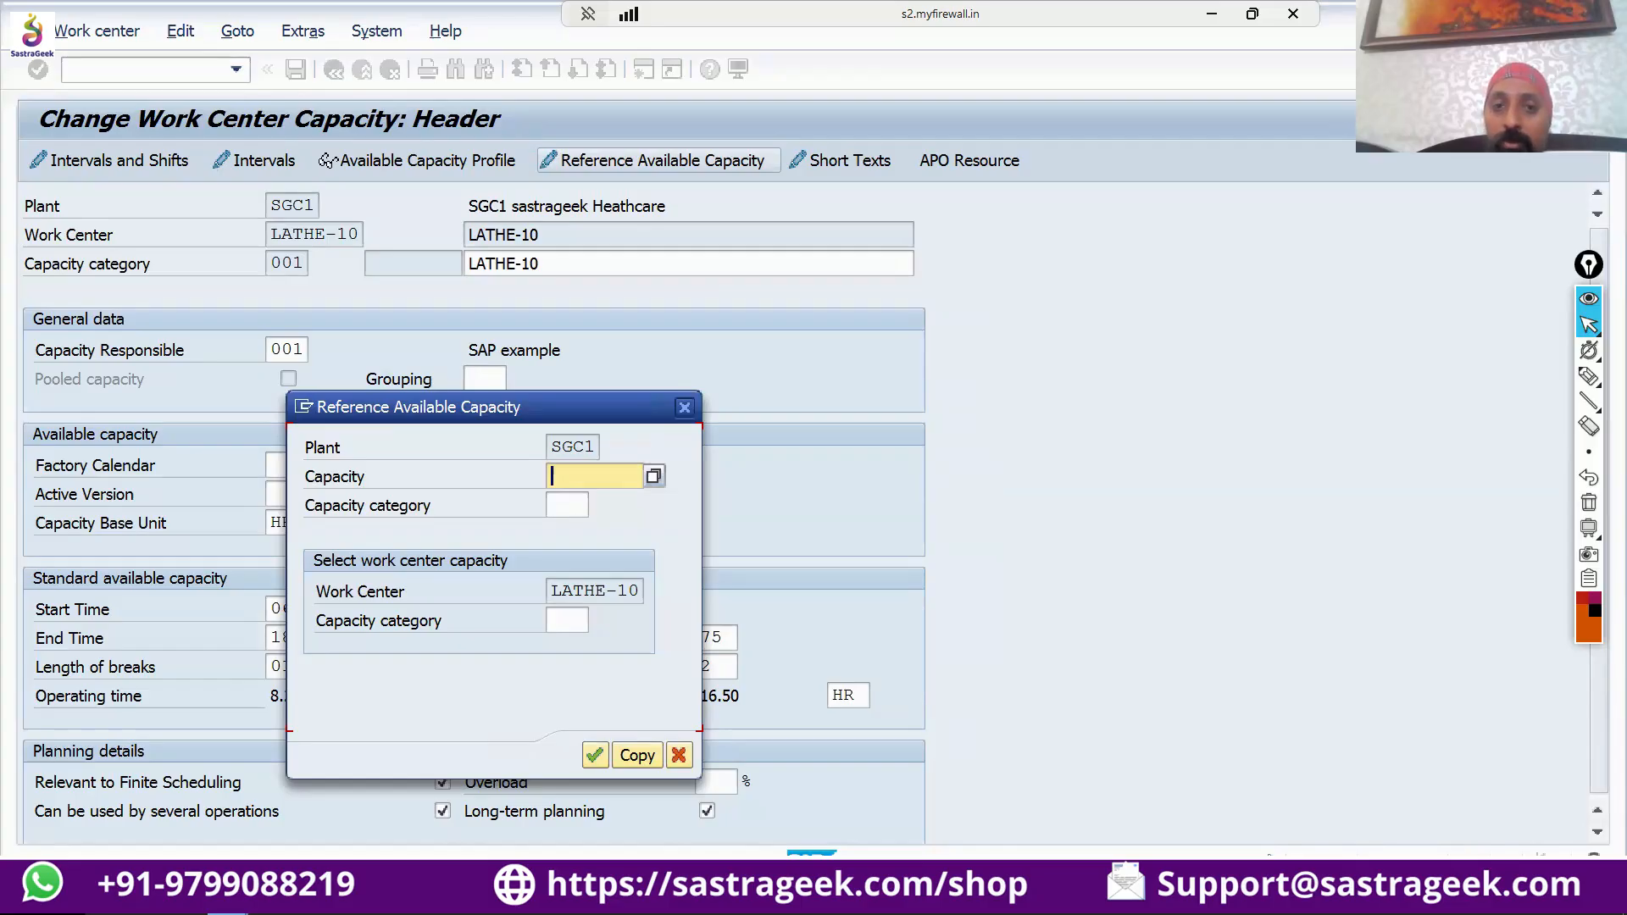
{"action": "key", "text": "Escape"}
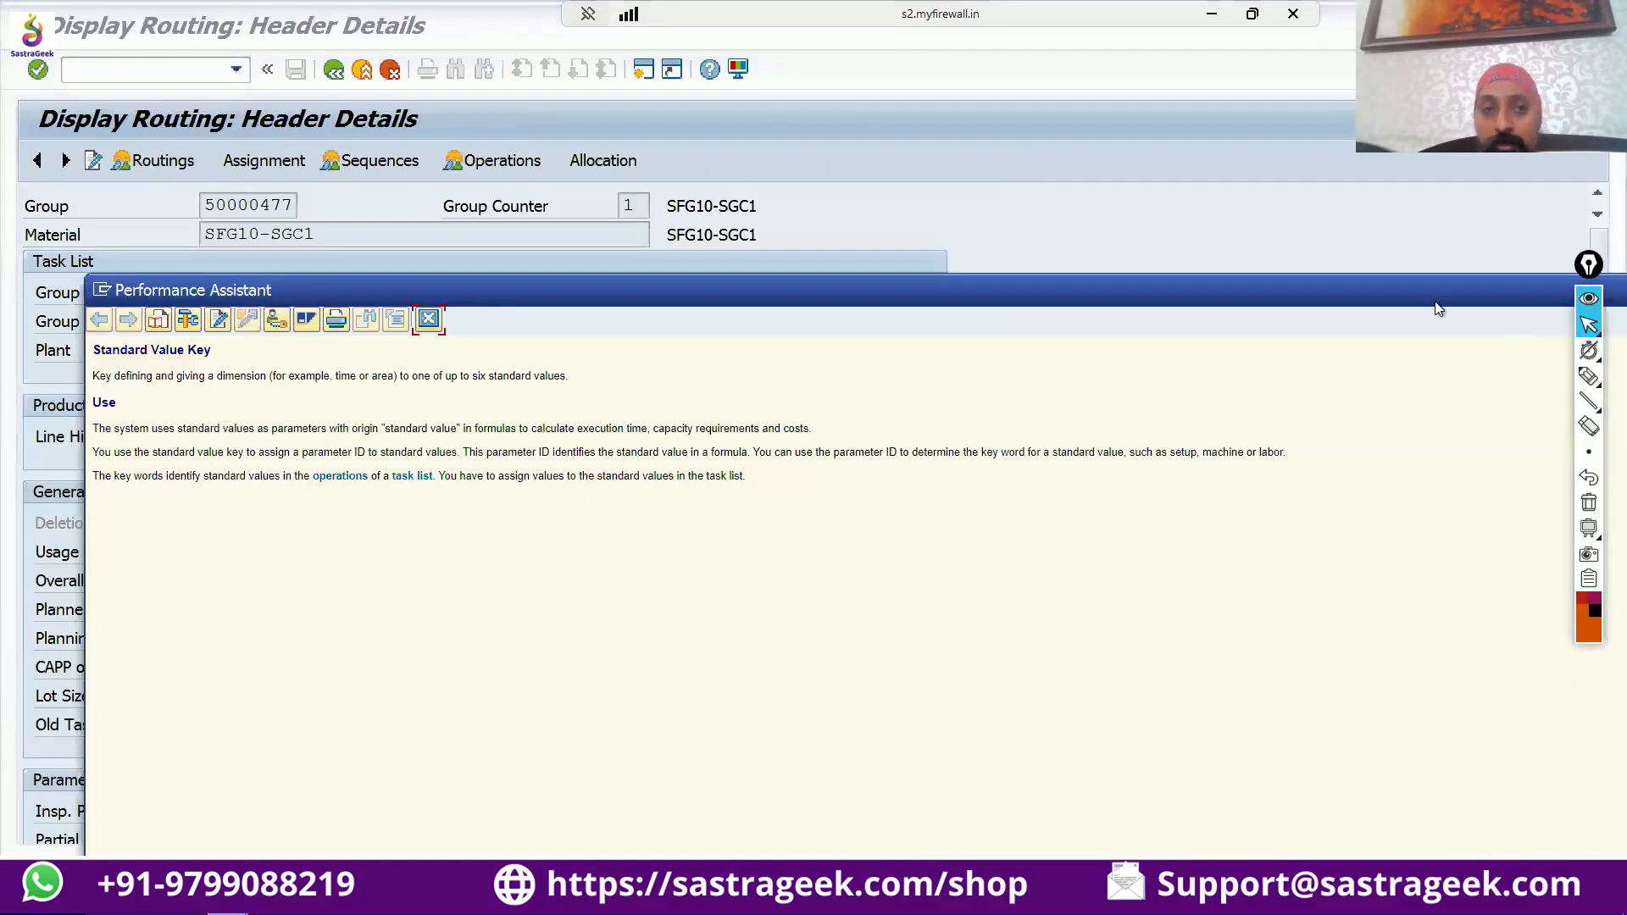
Clear the open SAP windows and the logon window off the screen to expose the empty black desktop.
{"action": "left_click_drag", "start_coordinate": [1438, 305], "coordinate": [815, 311]}
{"action": "left_click", "coordinate": [1077, 296]}
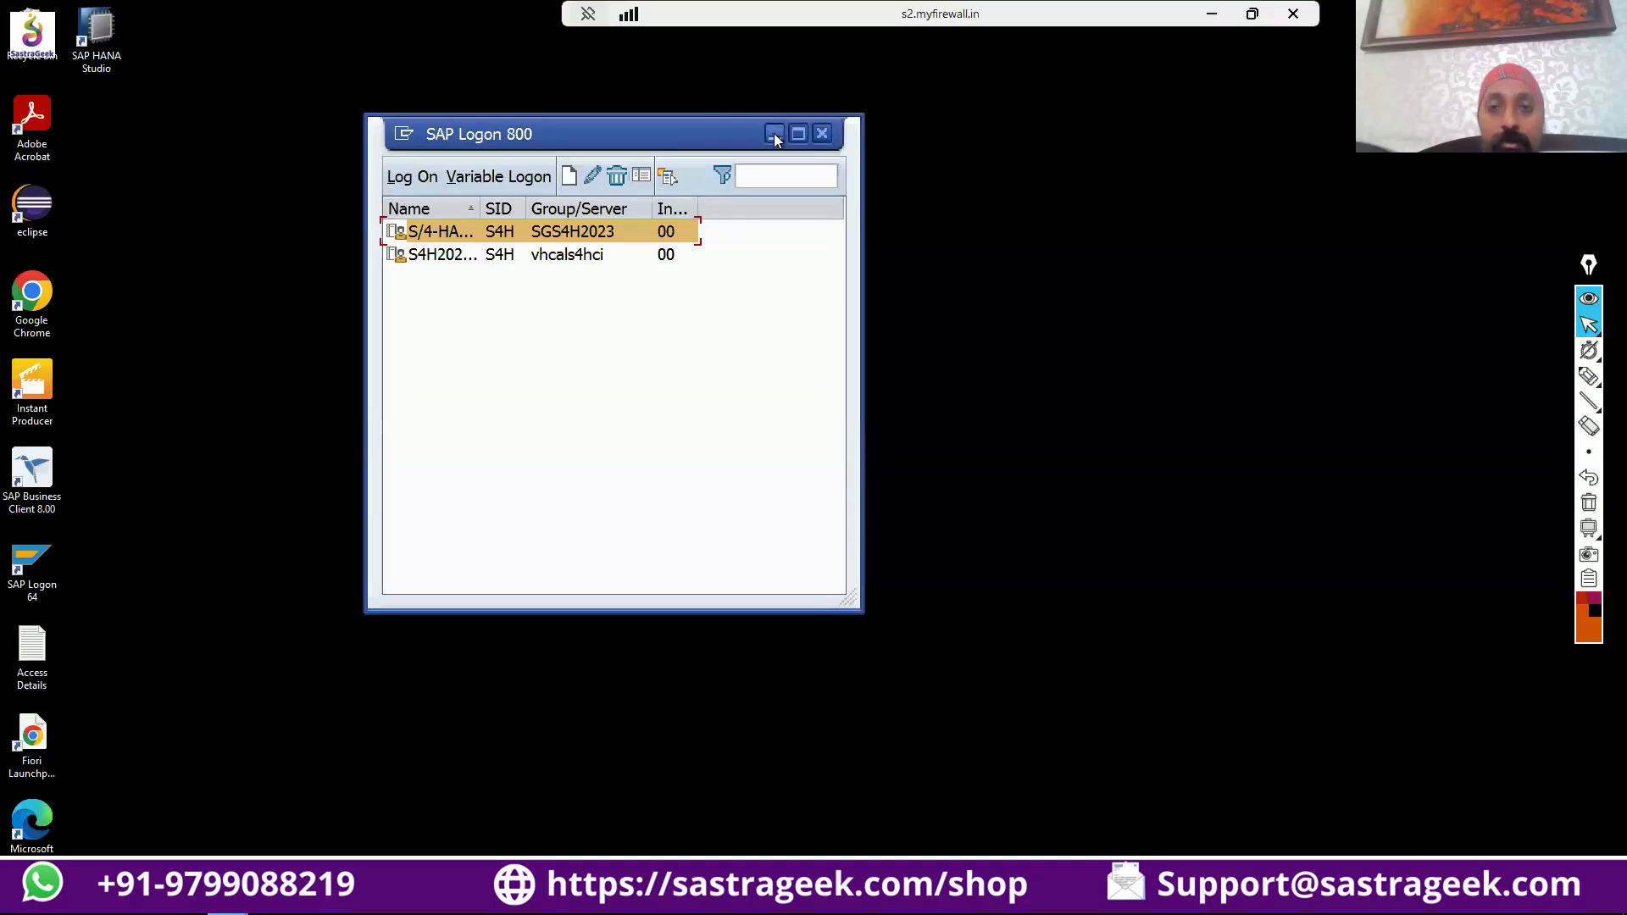
{"action": "left_click", "coordinate": [774, 133]}
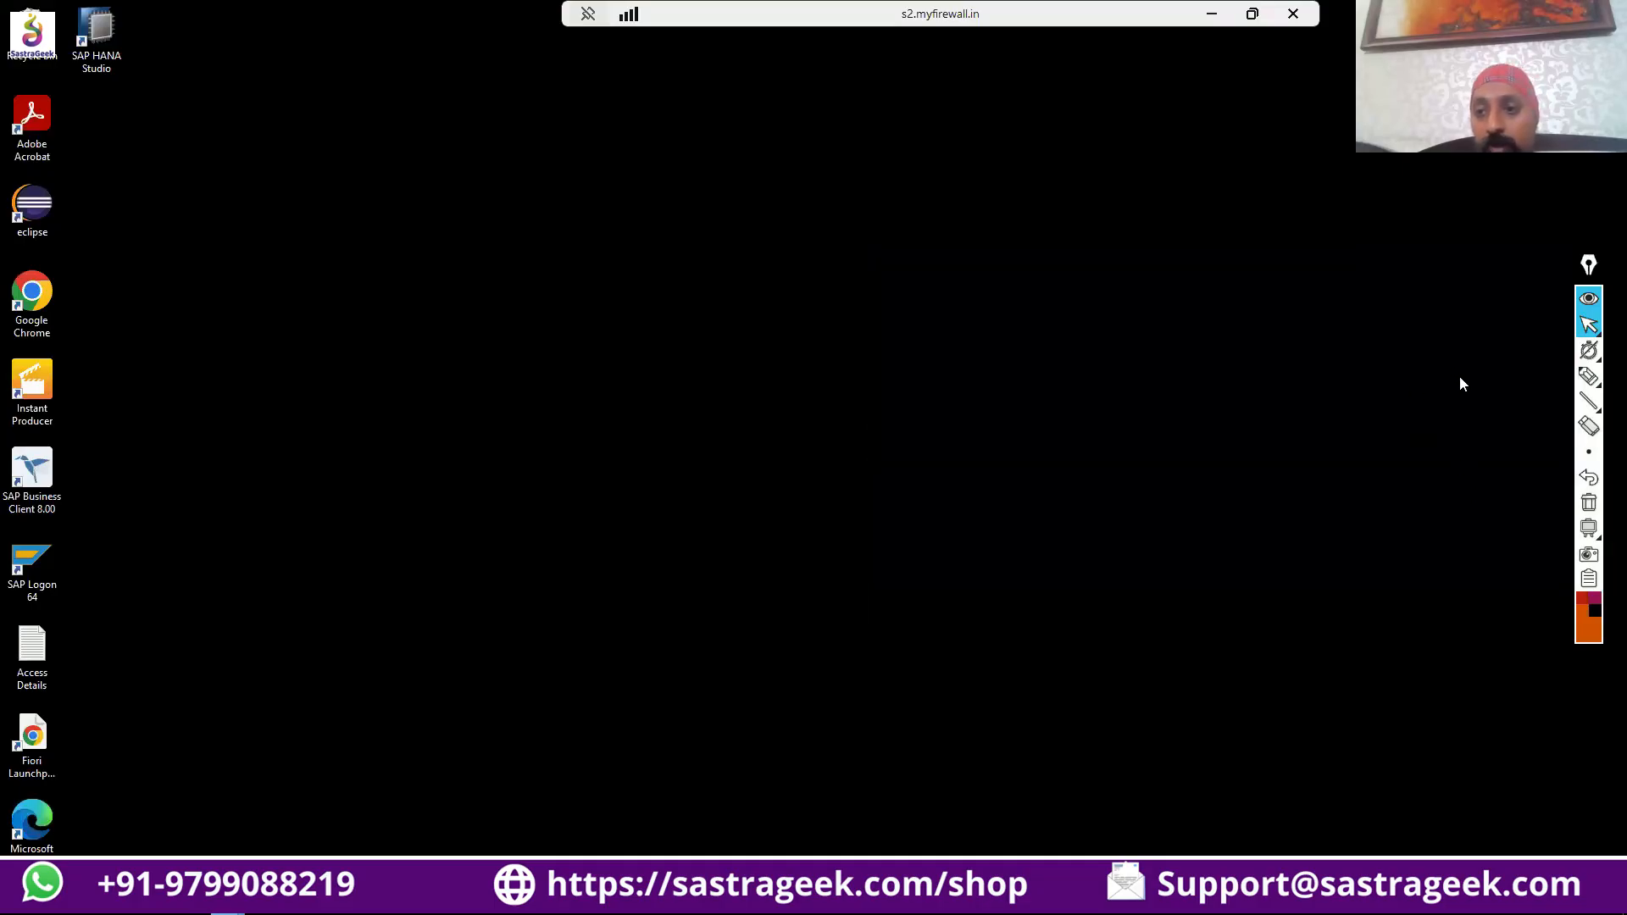
Handwrite the underlined heading "Reference Capacity" and an underlined "CR11" beside it in white on the desktop.
{"action": "left_click", "coordinate": [1584, 631]}
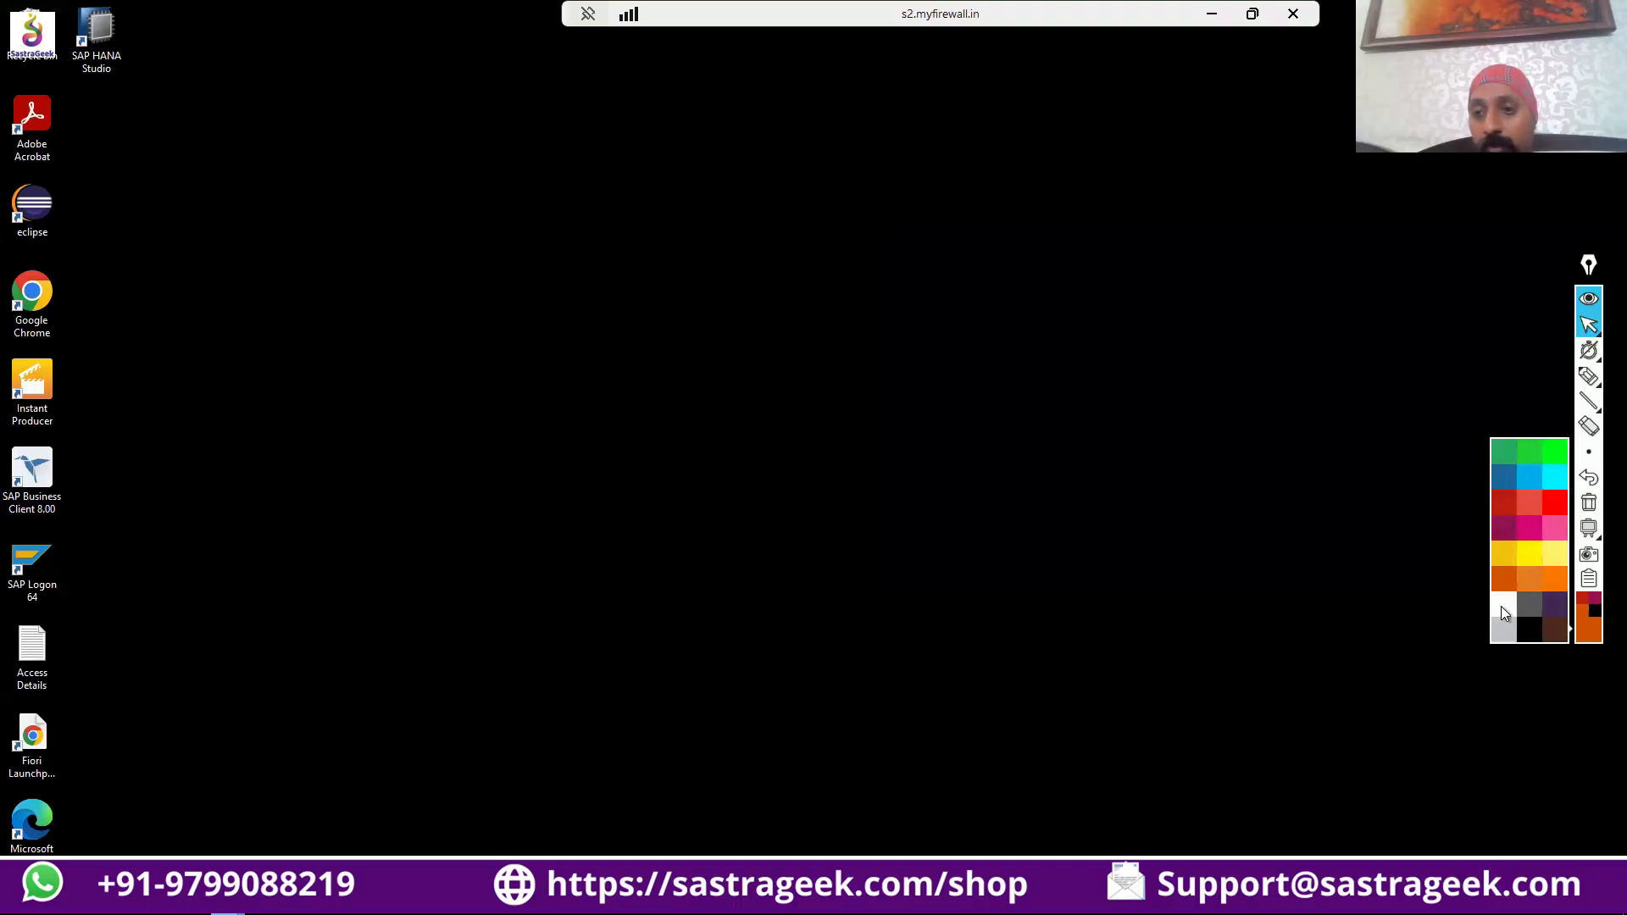
{"action": "left_click", "coordinate": [1501, 607]}
{"action": "left_click", "coordinate": [1589, 377]}
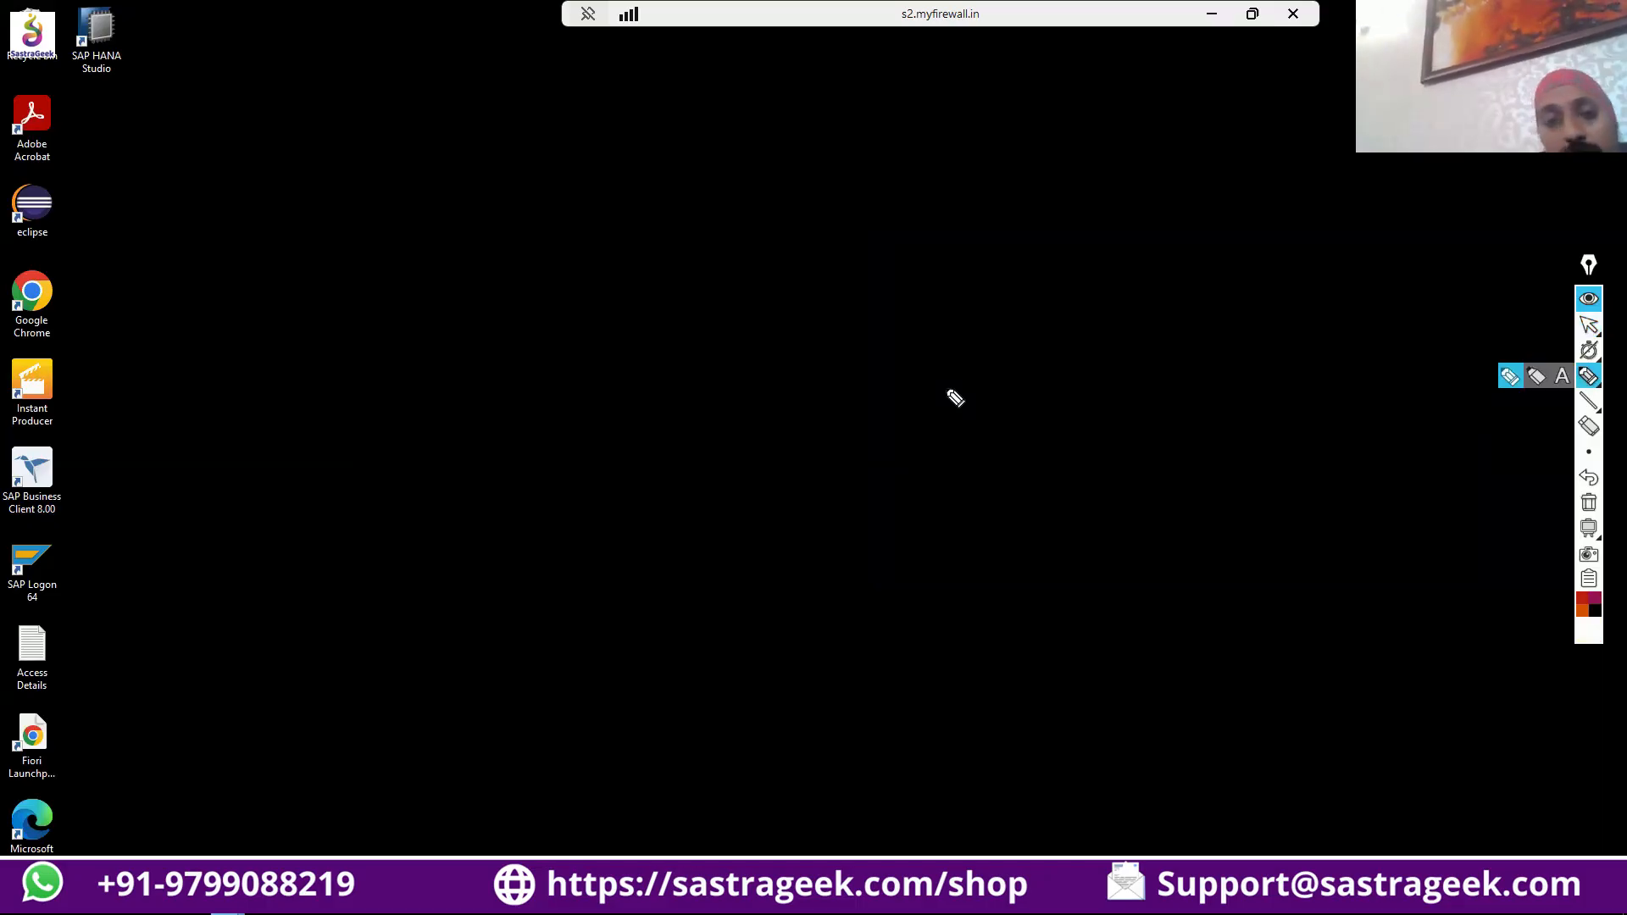
{"action": "left_click_drag", "start_coordinate": [306, 144], "coordinate": [356, 155]}
{"action": "mouse_move", "coordinate": [358, 217]}
{"action": "left_mouse_down"}
{"action": "mouse_move", "coordinate": [381, 175]}
{"action": "mouse_move", "coordinate": [618, 161]}
{"action": "left_mouse_up"}
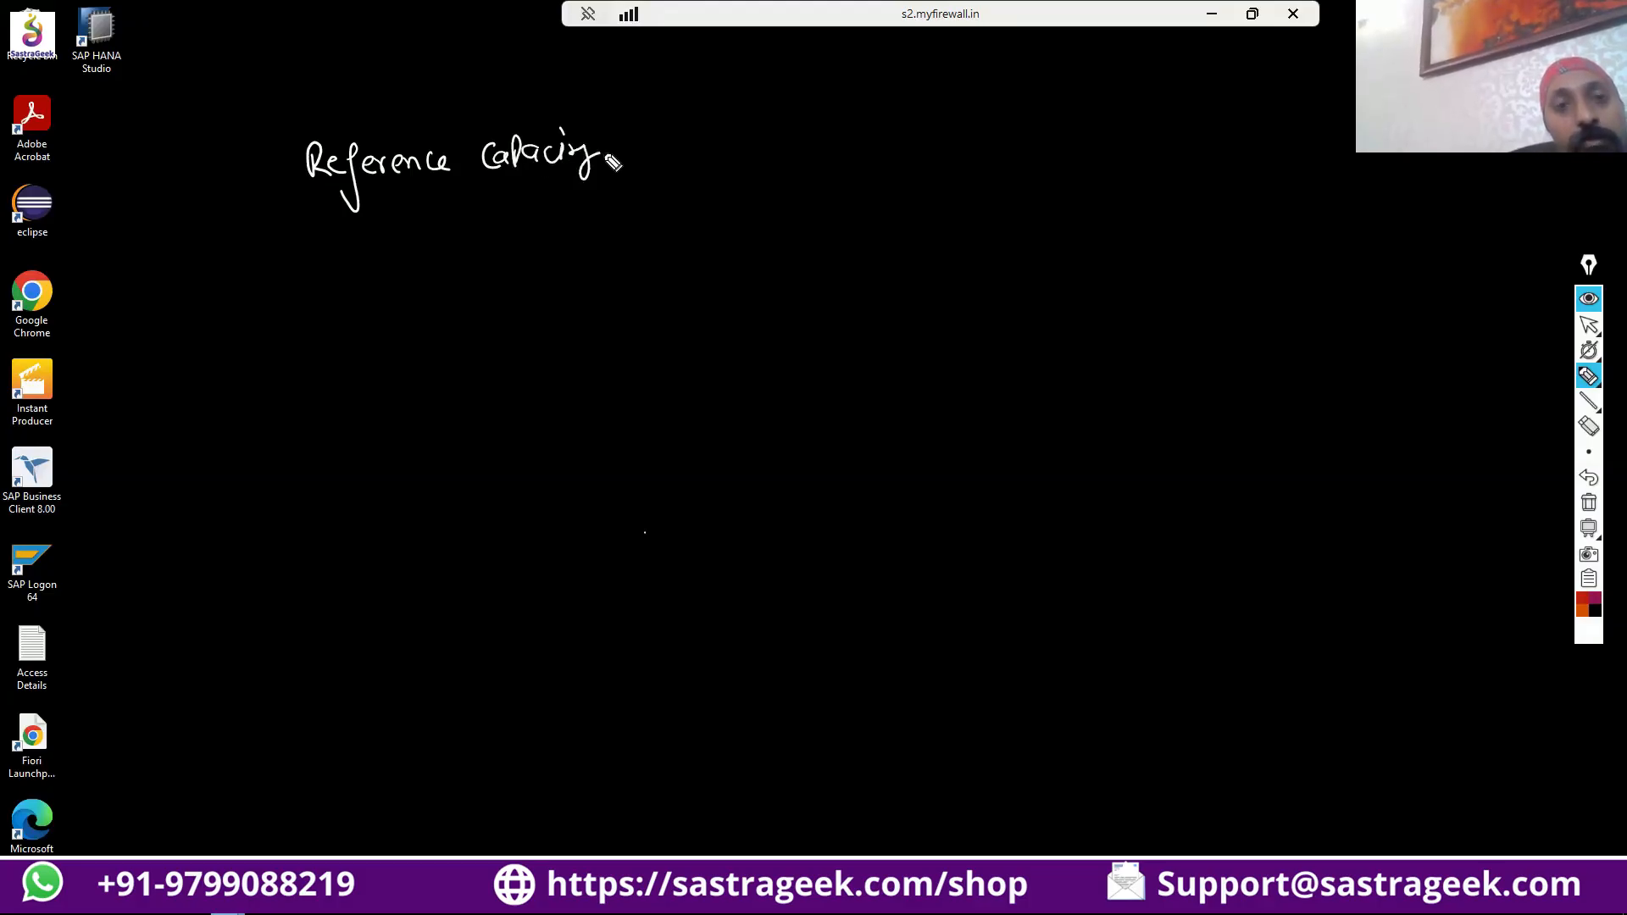
{"action": "left_click_drag", "start_coordinate": [289, 209], "coordinate": [574, 197]}
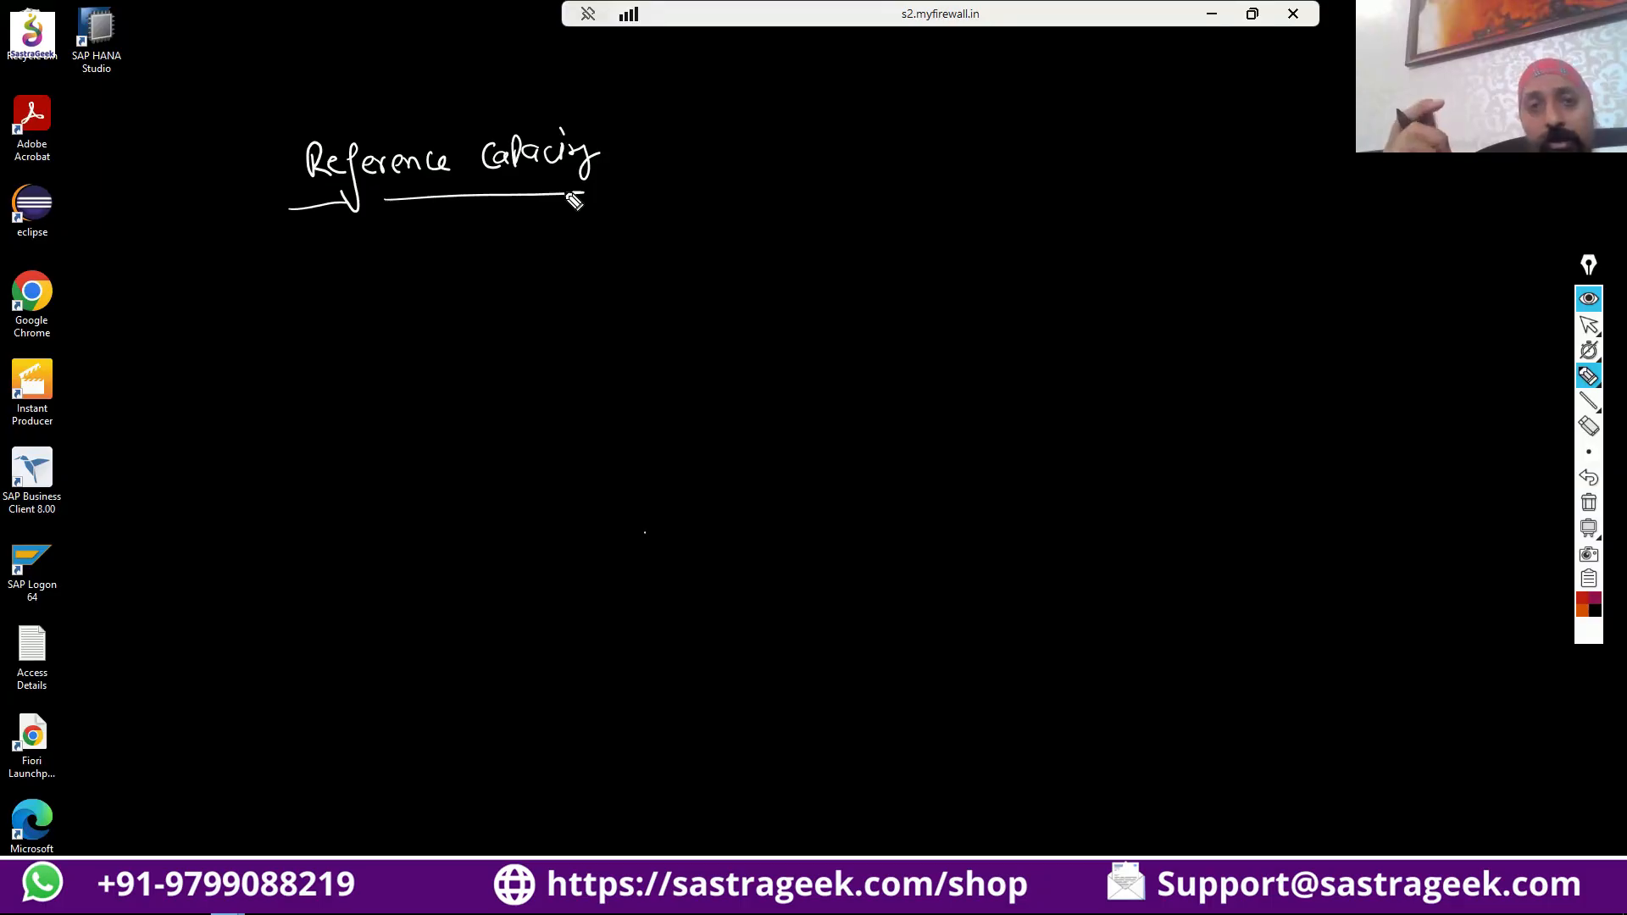
{"action": "mouse_move", "coordinate": [833, 127]}
{"action": "left_mouse_down"}
{"action": "mouse_move", "coordinate": [837, 155]}
{"action": "mouse_move", "coordinate": [916, 148]}
{"action": "left_mouse_up"}
{"action": "left_click_drag", "start_coordinate": [821, 177], "coordinate": [922, 169]}
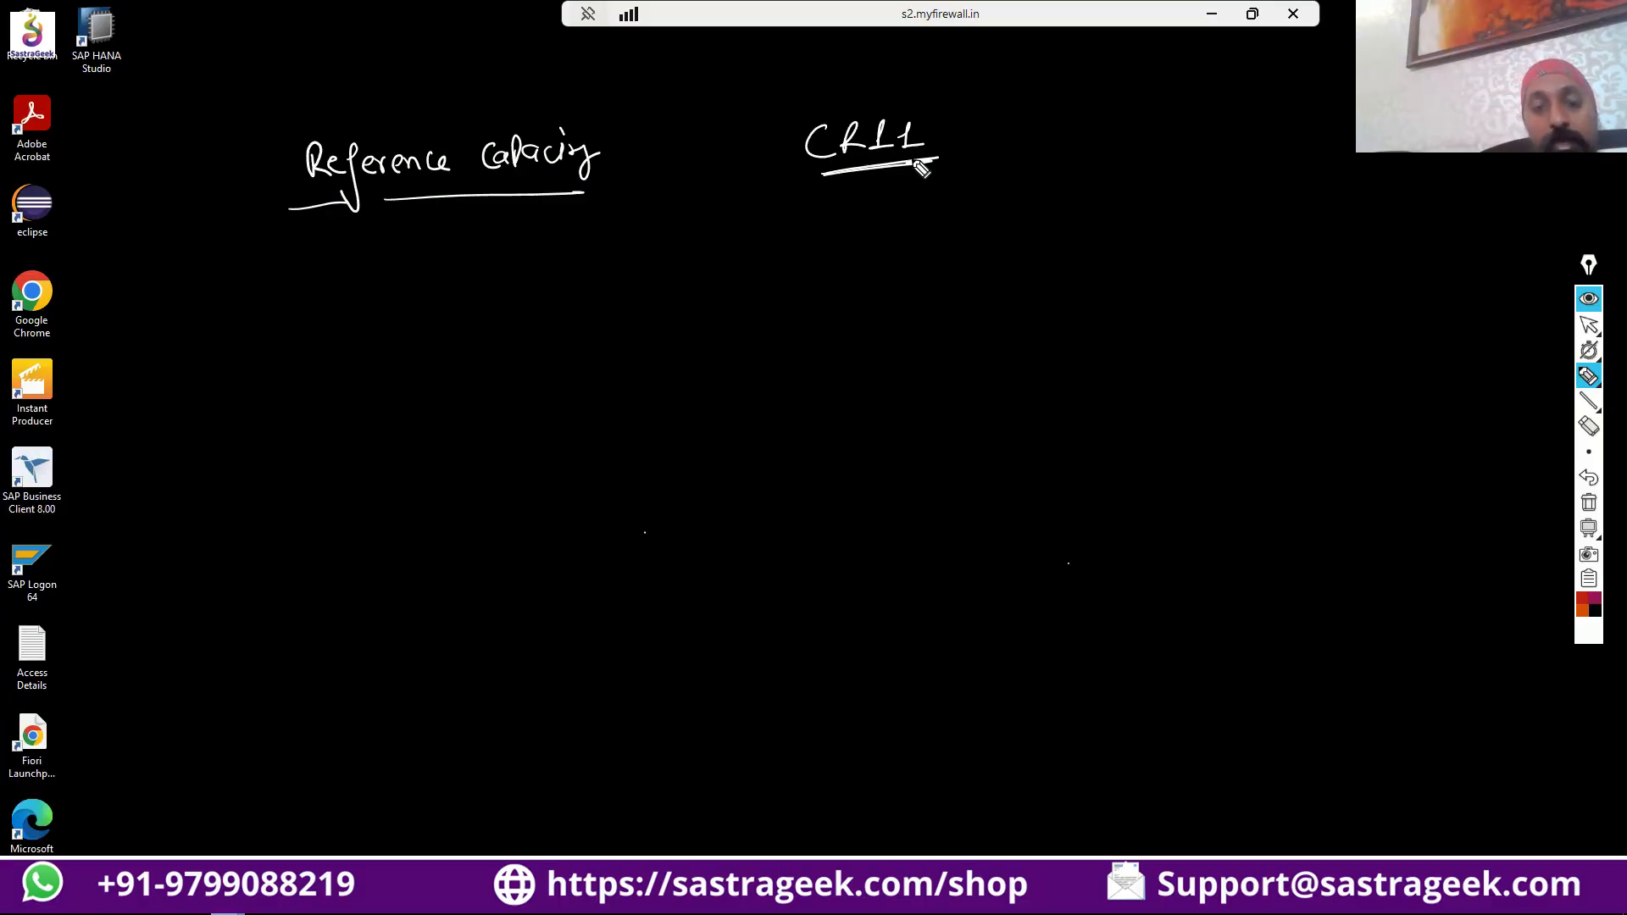
Handwrite underlined "50 Lathe machine", "Similar" and "50 WC" beneath the heading, with an arrow from "Similar" to the machines.
{"action": "mouse_move", "coordinate": [628, 231]}
{"action": "left_mouse_down"}
{"action": "mouse_move", "coordinate": [584, 254]}
{"action": "mouse_move", "coordinate": [720, 244]}
{"action": "mouse_move", "coordinate": [657, 273]}
{"action": "mouse_move", "coordinate": [726, 283]}
{"action": "mouse_move", "coordinate": [650, 302]}
{"action": "mouse_move", "coordinate": [736, 312]}
{"action": "mouse_move", "coordinate": [621, 311]}
{"action": "left_mouse_up"}
{"action": "mouse_move", "coordinate": [795, 267]}
{"action": "left_mouse_down"}
{"action": "mouse_move", "coordinate": [838, 258]}
{"action": "mouse_move", "coordinate": [815, 282]}
{"action": "left_mouse_up"}
{"action": "mouse_move", "coordinate": [903, 246]}
{"action": "left_mouse_down"}
{"action": "mouse_move", "coordinate": [881, 269]}
{"action": "mouse_move", "coordinate": [919, 268]}
{"action": "left_mouse_up"}
{"action": "mouse_move", "coordinate": [928, 268]}
{"action": "left_mouse_down"}
{"action": "mouse_move", "coordinate": [1045, 254]}
{"action": "mouse_move", "coordinate": [998, 283]}
{"action": "left_mouse_up"}
{"action": "left_click_drag", "start_coordinate": [885, 290], "coordinate": [1030, 278]}
{"action": "left_click_drag", "start_coordinate": [881, 298], "coordinate": [1021, 294]}
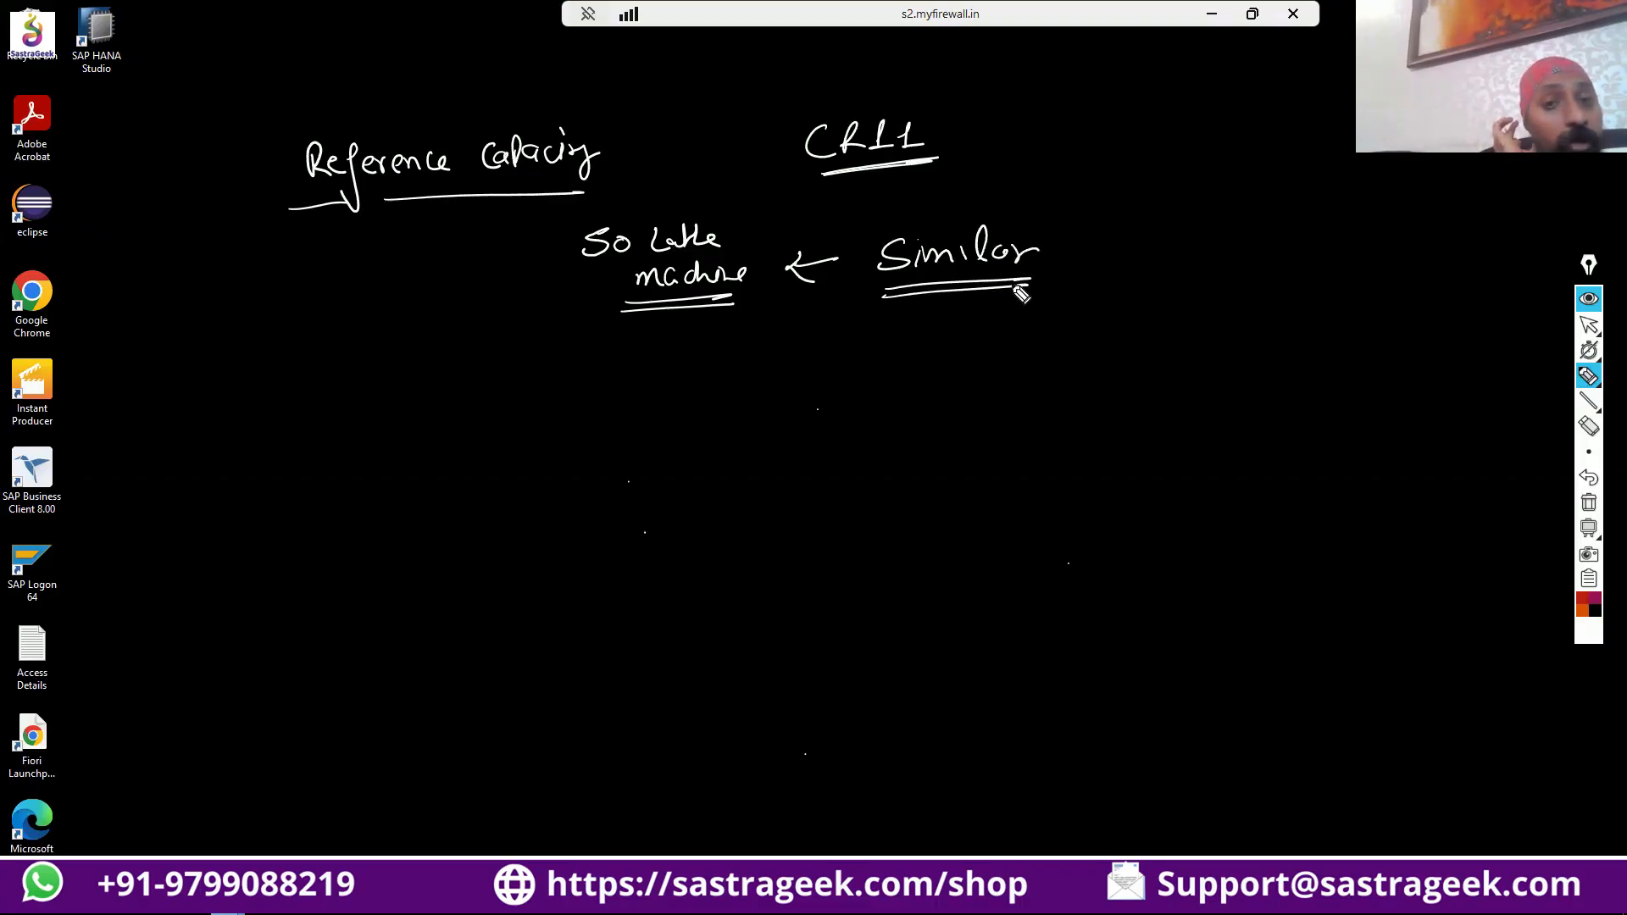
{"action": "mouse_move", "coordinate": [1138, 253]}
{"action": "left_mouse_down"}
{"action": "mouse_move", "coordinate": [1127, 277]}
{"action": "mouse_move", "coordinate": [1157, 249]}
{"action": "mouse_move", "coordinate": [1242, 261]}
{"action": "left_mouse_up"}
{"action": "mouse_move", "coordinate": [1129, 289]}
{"action": "left_mouse_down"}
{"action": "mouse_move", "coordinate": [1233, 284]}
{"action": "mouse_move", "coordinate": [1221, 294]}
{"action": "left_mouse_up"}
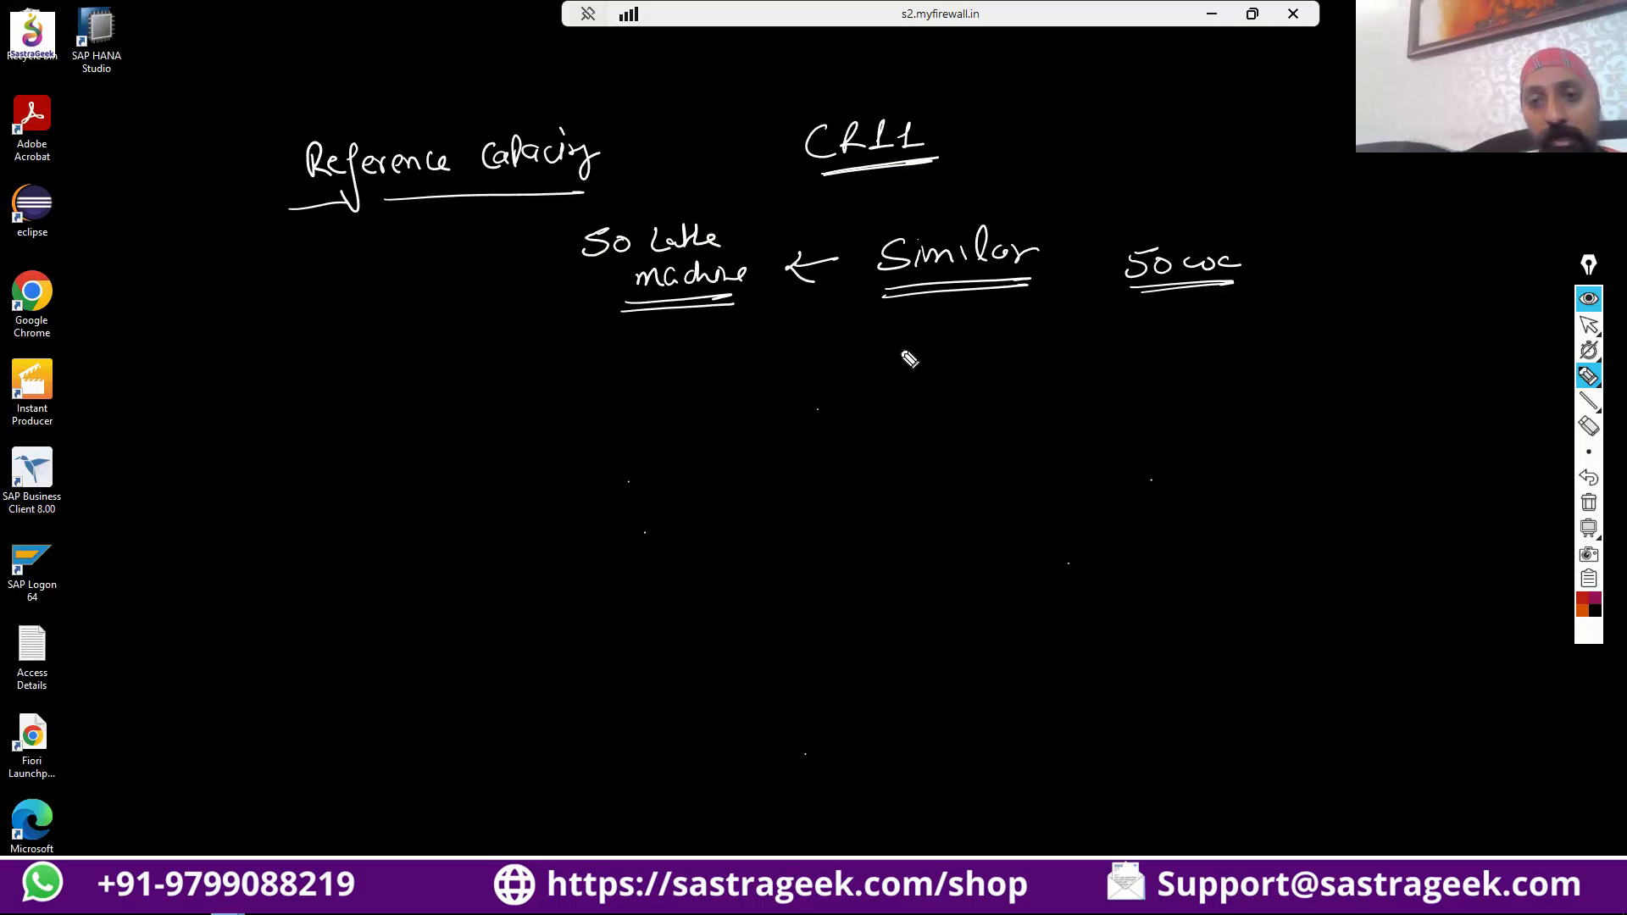
Handwrite an underlined "Reference" fed by an arrow from "Start", "End", "Break" and "Util", and enclose the group in quotation marks.
{"action": "mouse_move", "coordinate": [904, 356]}
{"action": "left_mouse_down"}
{"action": "mouse_move", "coordinate": [960, 383]}
{"action": "mouse_move", "coordinate": [1013, 369]}
{"action": "mouse_move", "coordinate": [923, 401]}
{"action": "mouse_move", "coordinate": [1115, 364]}
{"action": "mouse_move", "coordinate": [1189, 370]}
{"action": "mouse_move", "coordinate": [1202, 348]}
{"action": "mouse_move", "coordinate": [1172, 418]}
{"action": "mouse_move", "coordinate": [1209, 398]}
{"action": "mouse_move", "coordinate": [1230, 428]}
{"action": "mouse_move", "coordinate": [1180, 462]}
{"action": "mouse_move", "coordinate": [1246, 473]}
{"action": "left_mouse_up"}
{"action": "mouse_move", "coordinate": [1343, 373]}
{"action": "left_mouse_down"}
{"action": "mouse_move", "coordinate": [1349, 394]}
{"action": "mouse_move", "coordinate": [1360, 374]}
{"action": "mouse_move", "coordinate": [1391, 383]}
{"action": "mouse_move", "coordinate": [1340, 409]}
{"action": "left_mouse_up"}
{"action": "left_click_drag", "start_coordinate": [862, 330], "coordinate": [874, 335]}
{"action": "left_click_drag", "start_coordinate": [1358, 668], "coordinate": [1371, 668]}
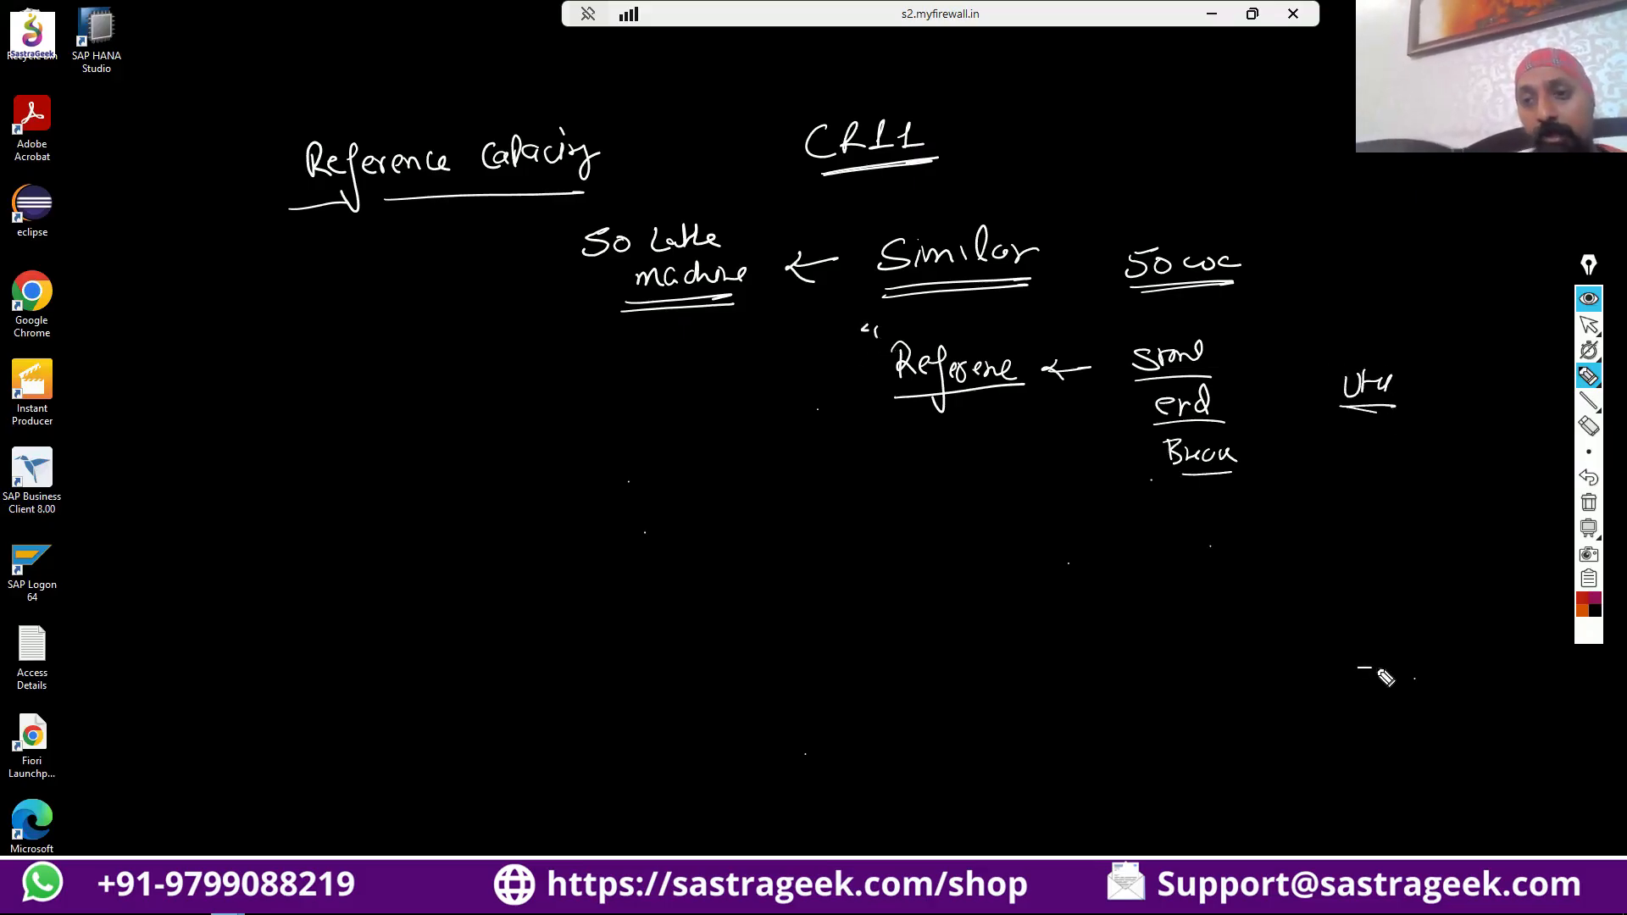
{"action": "left_click_drag", "start_coordinate": [1442, 771], "coordinate": [1447, 776]}
{"action": "left_click_drag", "start_coordinate": [1405, 476], "coordinate": [1422, 499]}
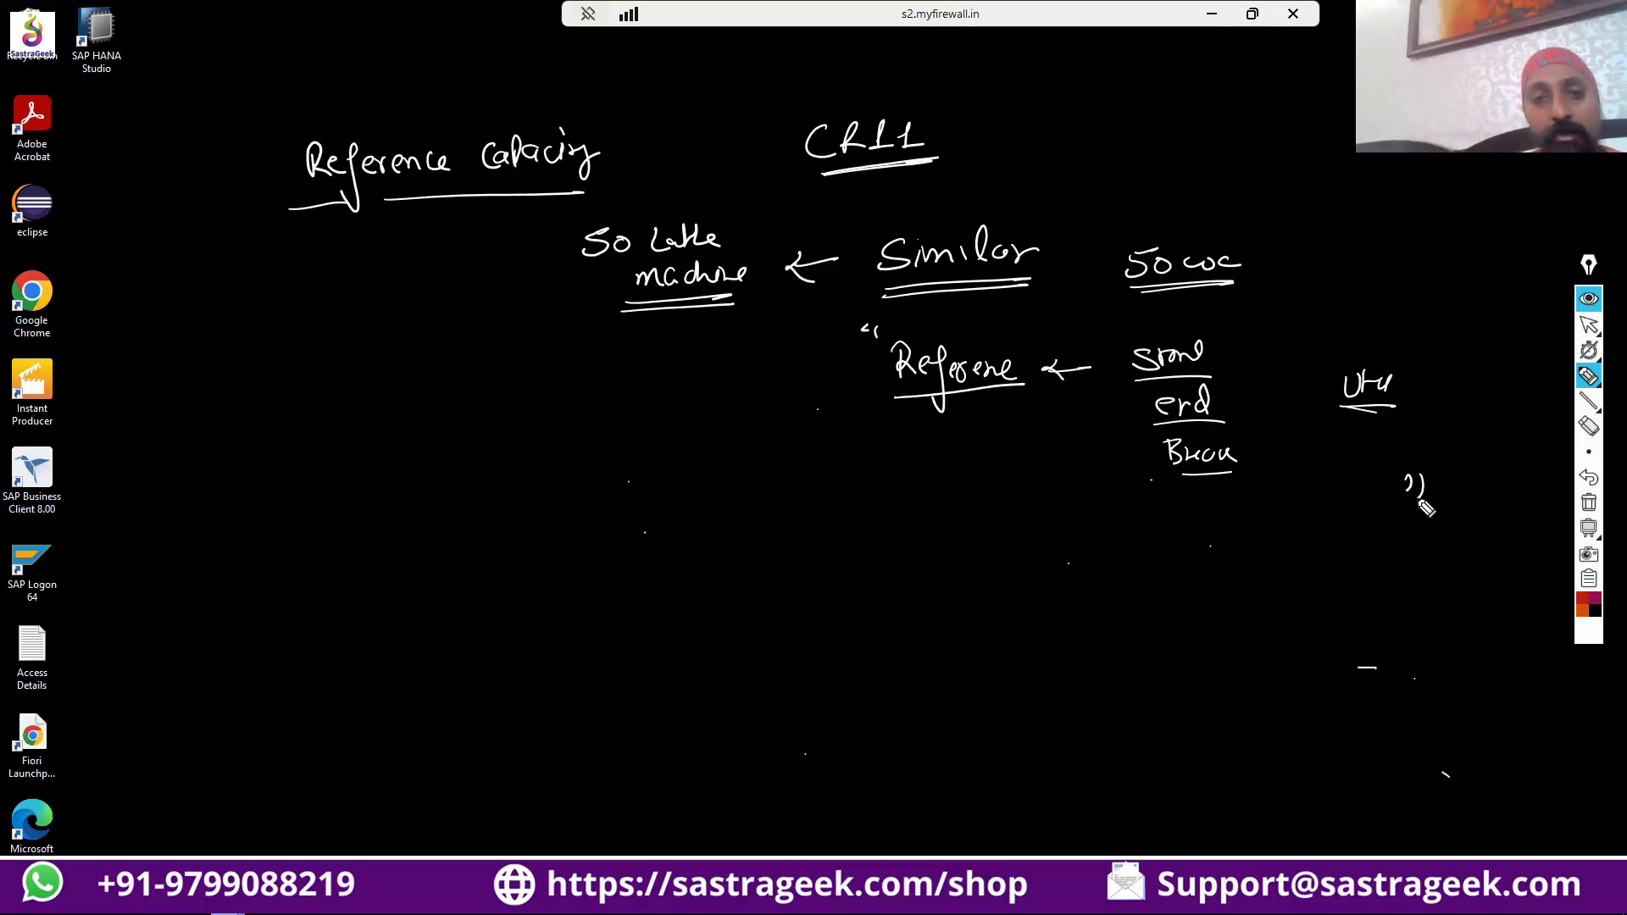
Handwrite underlined "WC" and "Ref" below the heading, with an arrow leading from "Ref" to "WC".
{"action": "left_click_drag", "start_coordinate": [436, 591], "coordinate": [441, 595]}
{"action": "mouse_move", "coordinate": [362, 381]}
{"action": "left_mouse_down"}
{"action": "mouse_move", "coordinate": [425, 409]}
{"action": "mouse_move", "coordinate": [507, 388]}
{"action": "left_mouse_up"}
{"action": "left_click_drag", "start_coordinate": [479, 383], "coordinate": [480, 415]}
{"action": "mouse_move", "coordinate": [549, 373]}
{"action": "left_mouse_down"}
{"action": "mouse_move", "coordinate": [551, 403]}
{"action": "mouse_move", "coordinate": [600, 405]}
{"action": "left_mouse_up"}
{"action": "left_click_drag", "start_coordinate": [532, 421], "coordinate": [621, 423]}
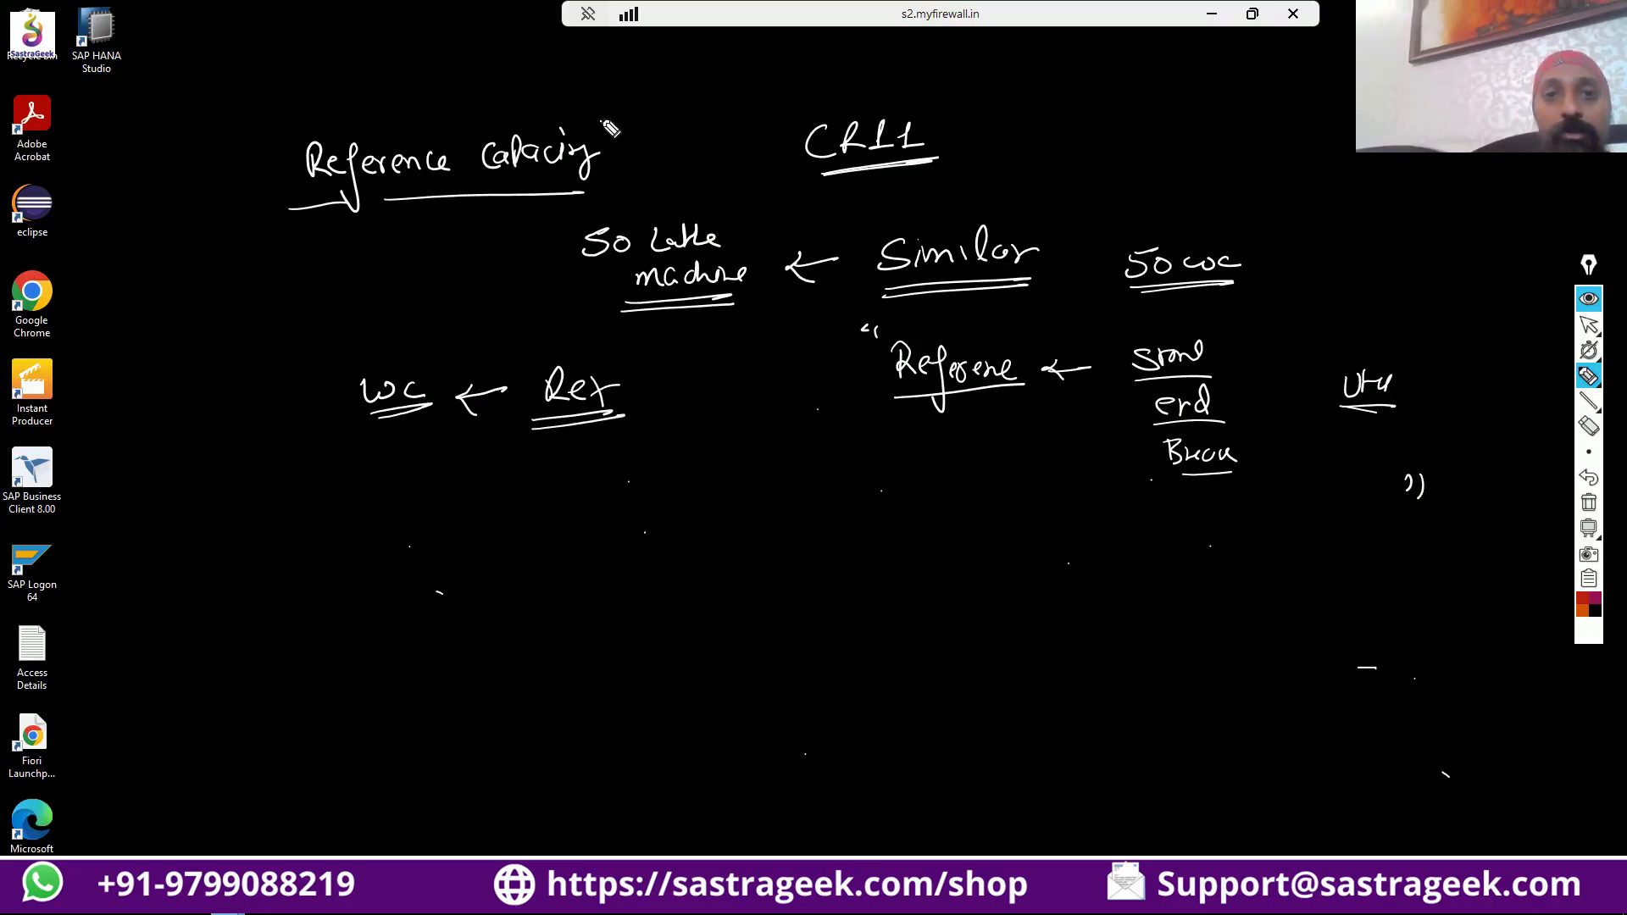
Mark the "Reference Capacity" heading with an arrow at its end and a tick at its beginning.
{"action": "left_click_drag", "start_coordinate": [600, 117], "coordinate": [636, 102]}
{"action": "left_click_drag", "start_coordinate": [606, 108], "coordinate": [625, 127]}
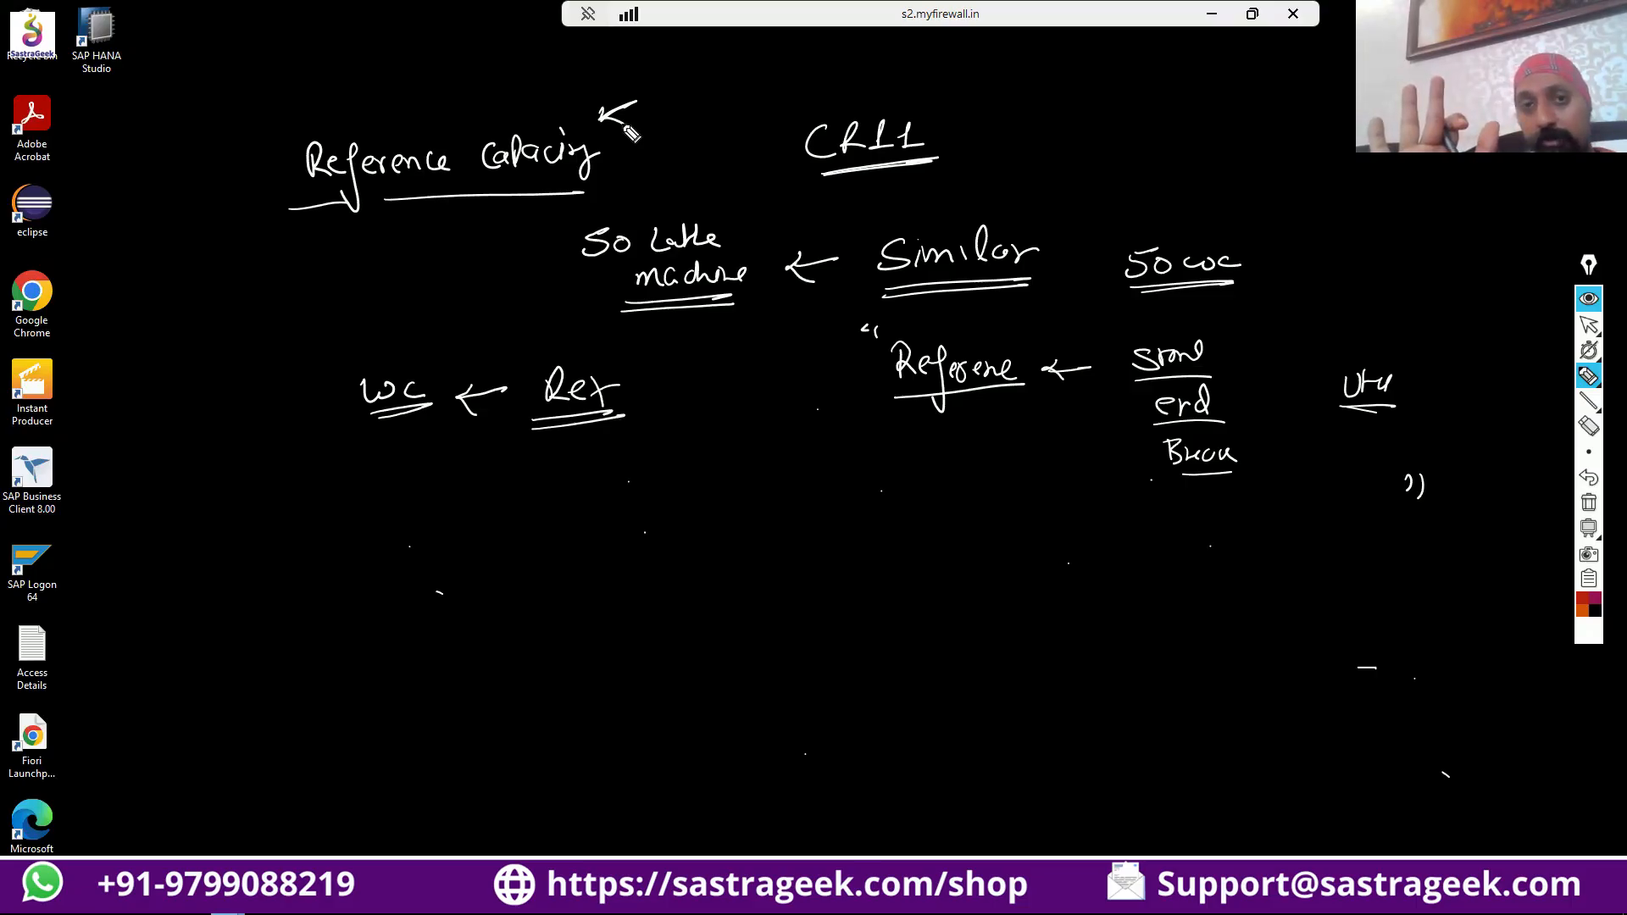
{"action": "mouse_move", "coordinate": [260, 131]}
{"action": "left_mouse_down"}
{"action": "mouse_move", "coordinate": [271, 151]}
{"action": "mouse_move", "coordinate": [294, 121]}
{"action": "mouse_move", "coordinate": [312, 137]}
{"action": "left_mouse_up"}
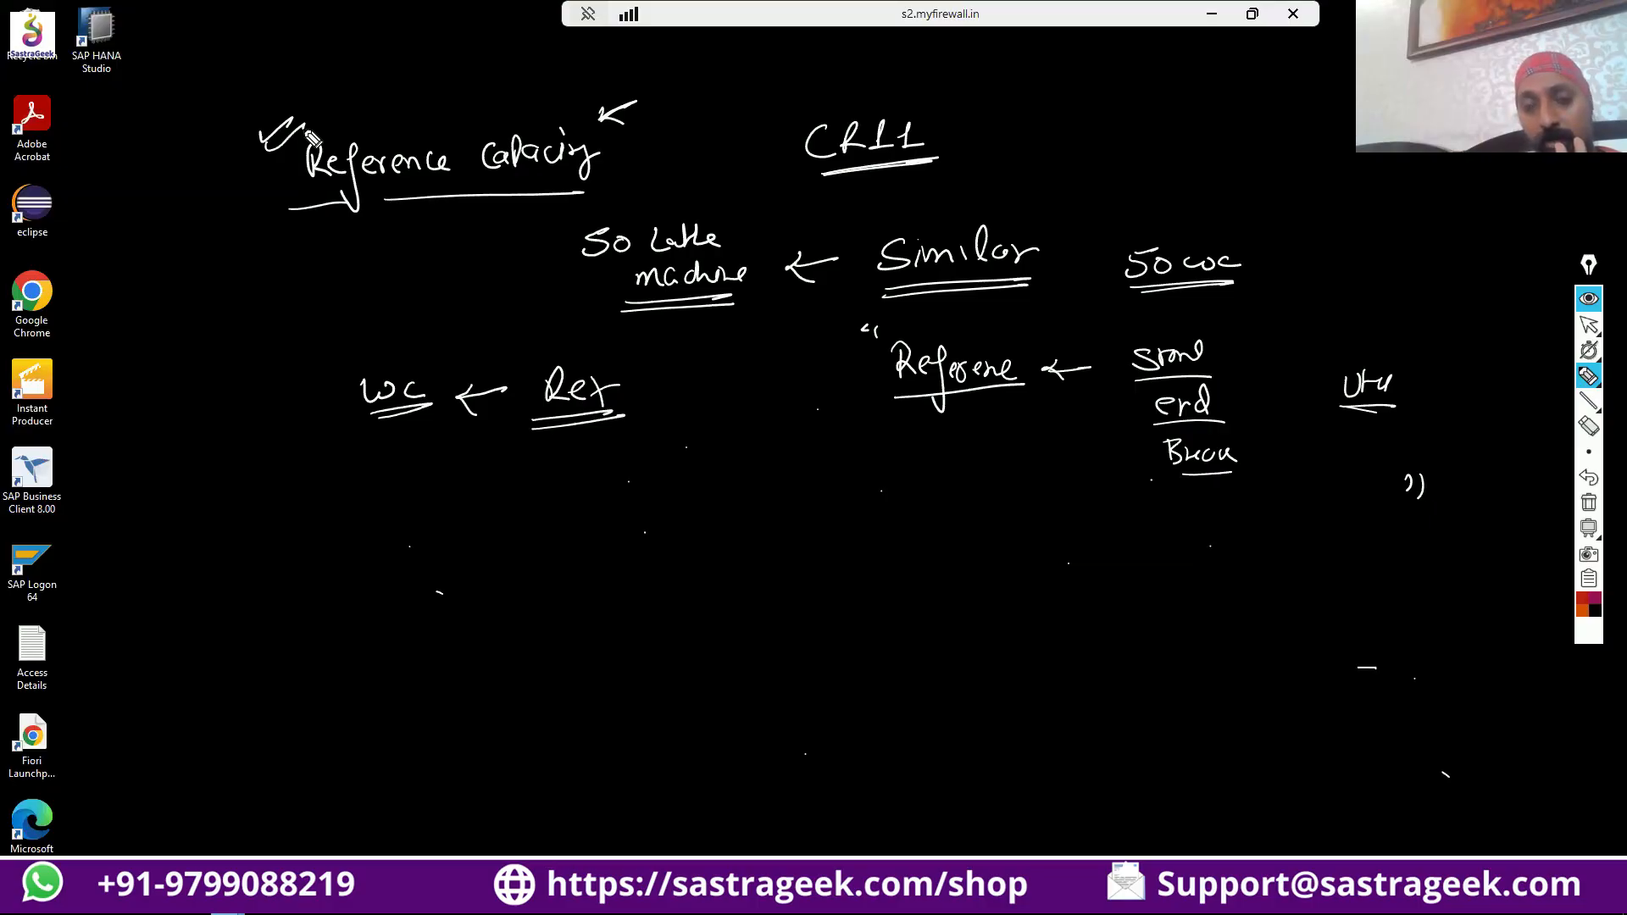
Number the first heading with a circled 1 and add a second, double-underlined heading "Pooled Capacity" with a circled 2.
{"action": "mouse_move", "coordinate": [227, 174]}
{"action": "left_mouse_down"}
{"action": "mouse_move", "coordinate": [230, 195]}
{"action": "mouse_move", "coordinate": [212, 191]}
{"action": "mouse_move", "coordinate": [244, 163]}
{"action": "left_mouse_up"}
{"action": "mouse_move", "coordinate": [213, 527]}
{"action": "left_mouse_down"}
{"action": "mouse_move", "coordinate": [227, 552]}
{"action": "mouse_move", "coordinate": [206, 542]}
{"action": "mouse_move", "coordinate": [227, 514]}
{"action": "mouse_move", "coordinate": [315, 554]}
{"action": "mouse_move", "coordinate": [335, 537]}
{"action": "mouse_move", "coordinate": [413, 561]}
{"action": "mouse_move", "coordinate": [527, 553]}
{"action": "mouse_move", "coordinate": [534, 534]}
{"action": "mouse_move", "coordinate": [555, 559]}
{"action": "left_mouse_up"}
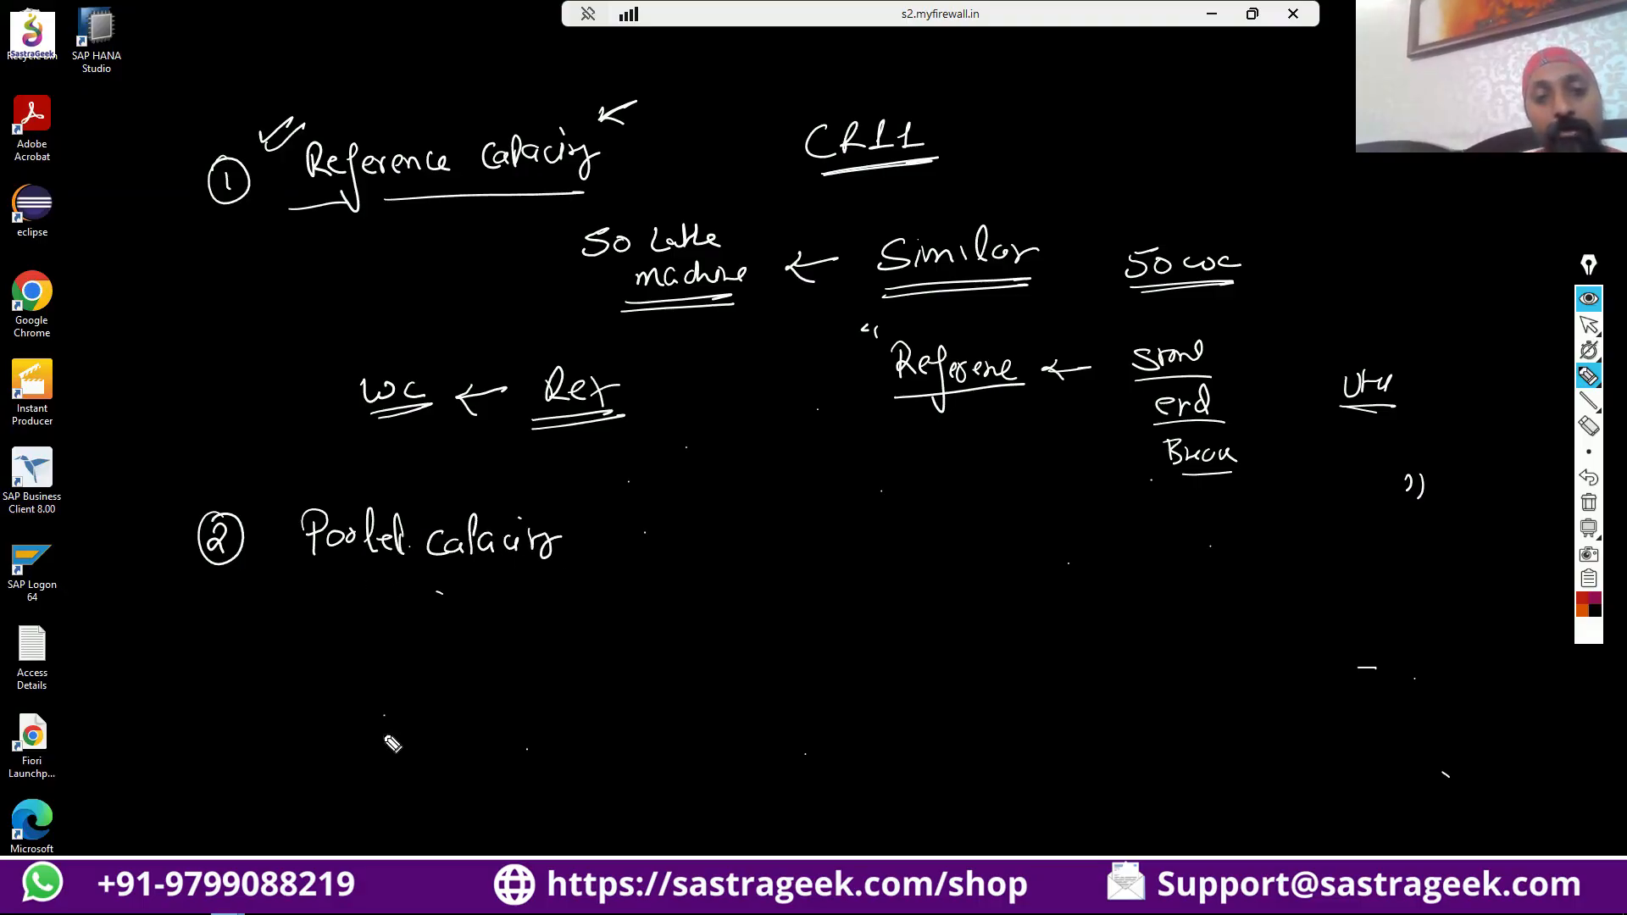
{"action": "mouse_move", "coordinate": [334, 580]}
{"action": "left_mouse_down"}
{"action": "mouse_move", "coordinate": [542, 566]}
{"action": "mouse_move", "coordinate": [543, 580]}
{"action": "left_mouse_up"}
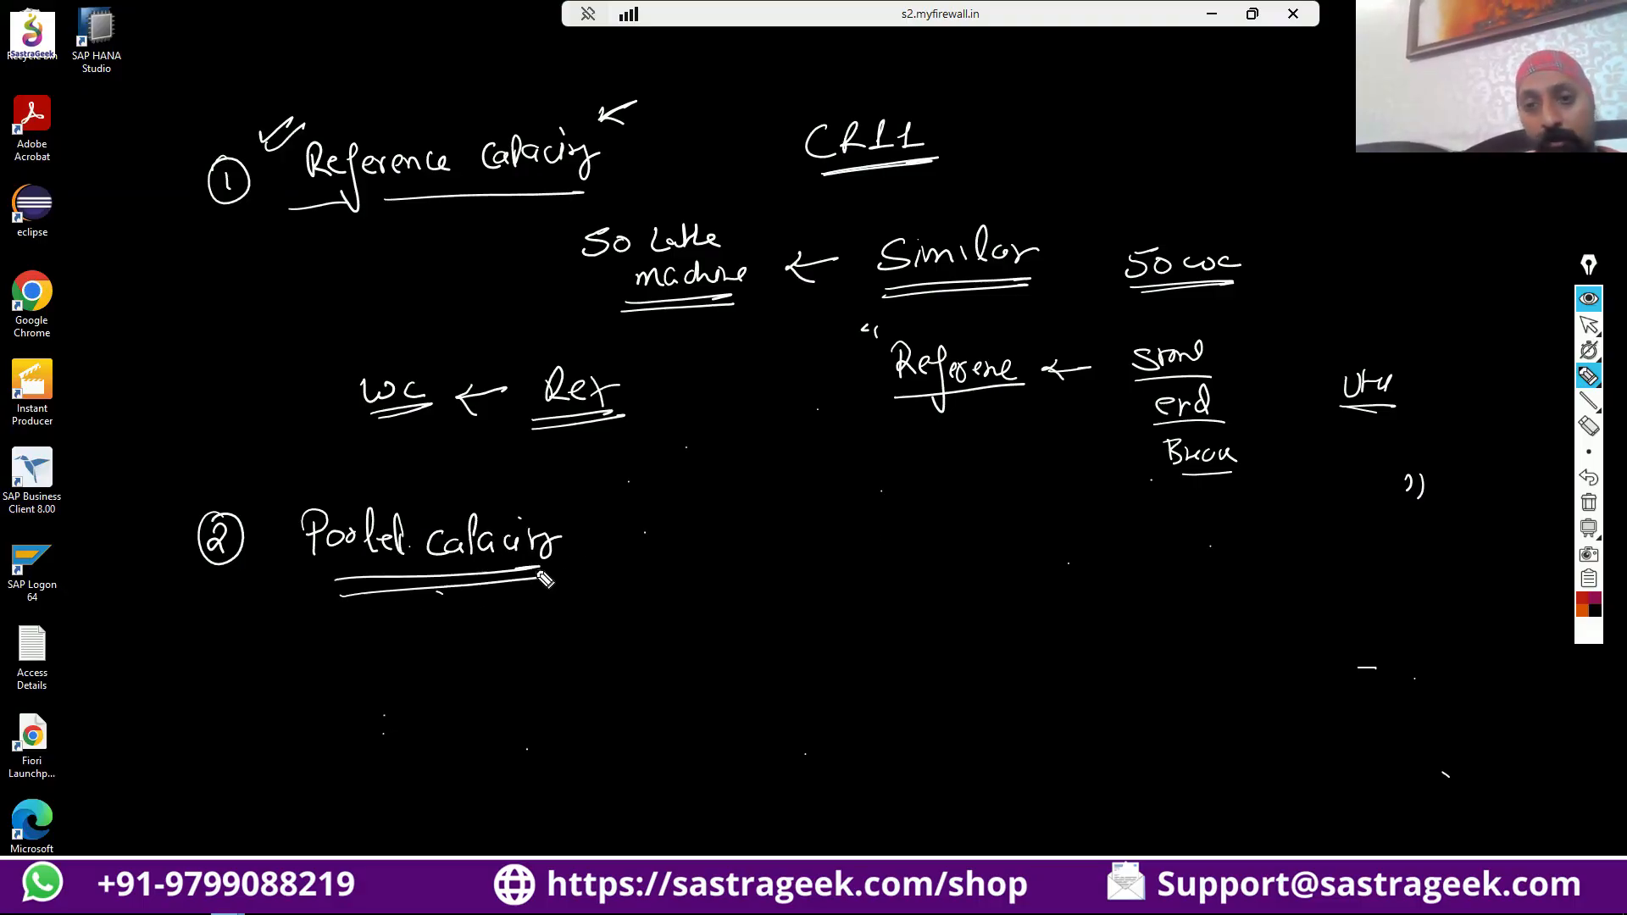
Draw three rectangles stacked one below the other beside the "Pooled Capacity" heading.
{"action": "mouse_move", "coordinate": [909, 531]}
{"action": "left_mouse_down"}
{"action": "mouse_move", "coordinate": [1107, 513]}
{"action": "mouse_move", "coordinate": [1108, 578]}
{"action": "mouse_move", "coordinate": [909, 546]}
{"action": "mouse_move", "coordinate": [1117, 570]}
{"action": "left_mouse_up"}
{"action": "mouse_move", "coordinate": [929, 635]}
{"action": "left_mouse_down"}
{"action": "mouse_move", "coordinate": [1133, 635]}
{"action": "mouse_move", "coordinate": [1134, 686]}
{"action": "mouse_move", "coordinate": [1145, 676]}
{"action": "left_mouse_up"}
{"action": "mouse_move", "coordinate": [947, 737]}
{"action": "left_mouse_down"}
{"action": "mouse_move", "coordinate": [955, 773]}
{"action": "mouse_move", "coordinate": [991, 727]}
{"action": "mouse_move", "coordinate": [1147, 729]}
{"action": "left_mouse_up"}
{"action": "left_click_drag", "start_coordinate": [1146, 731], "coordinate": [1146, 785]}
{"action": "left_click_drag", "start_coordinate": [954, 773], "coordinate": [1162, 786]}
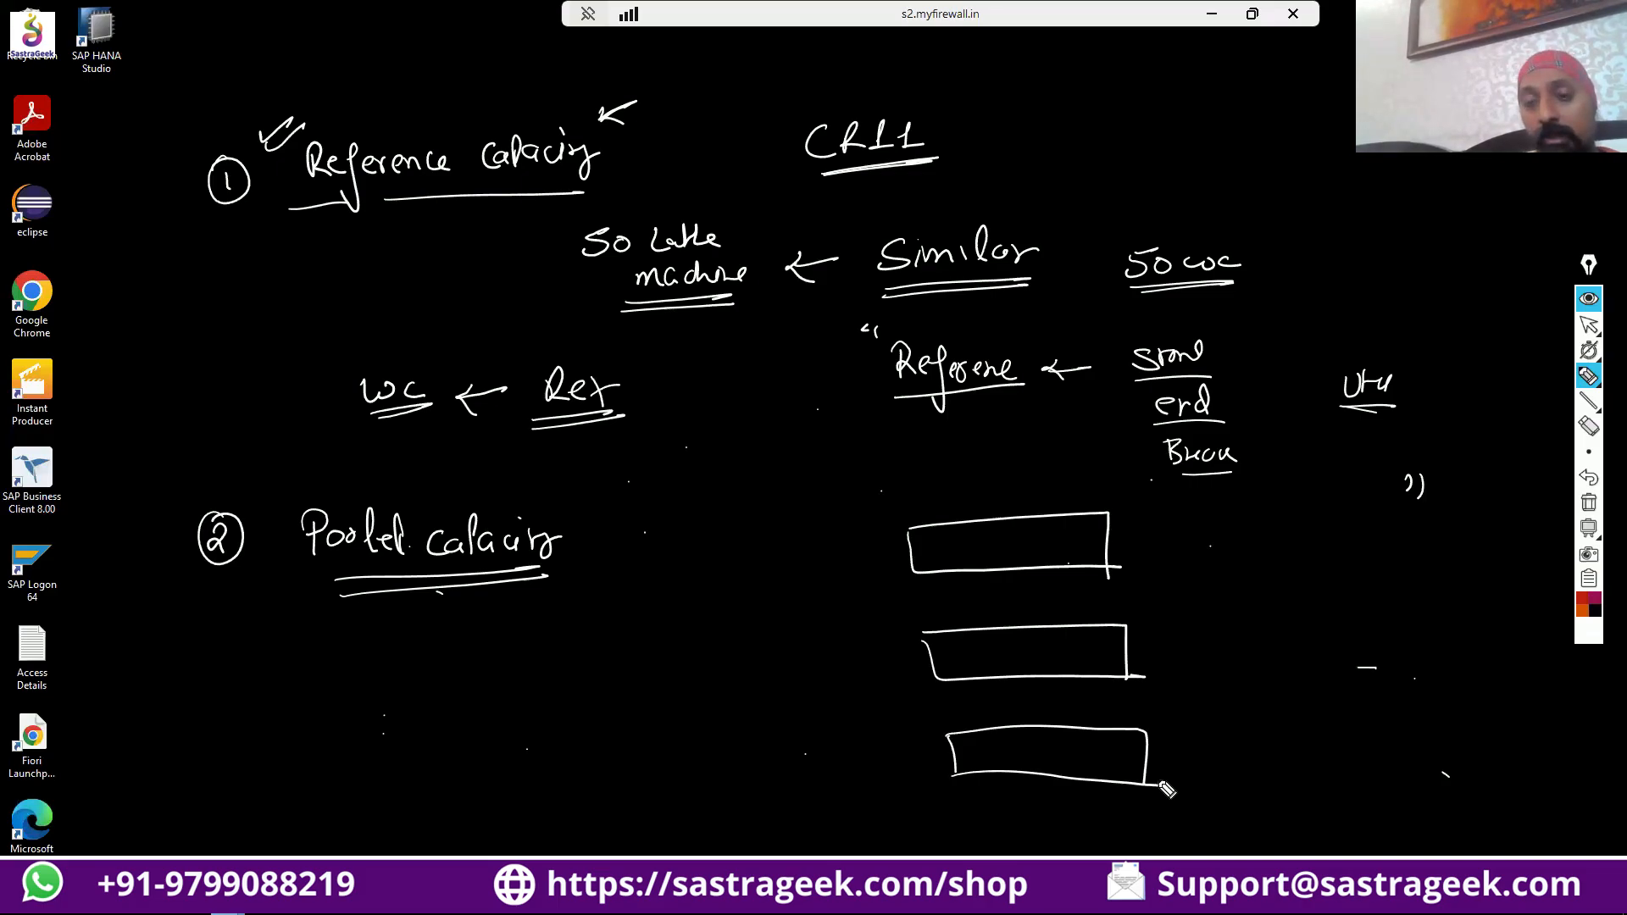
Label each of the three rectangles as a sub-assembly with a handwritten abbreviation at its right end.
{"action": "mouse_move", "coordinate": [1175, 524]}
{"action": "left_mouse_down"}
{"action": "mouse_move", "coordinate": [1163, 549]}
{"action": "mouse_move", "coordinate": [1205, 530]}
{"action": "mouse_move", "coordinate": [1210, 549]}
{"action": "mouse_move", "coordinate": [1239, 519]}
{"action": "mouse_move", "coordinate": [1271, 552]}
{"action": "left_mouse_up"}
{"action": "mouse_move", "coordinate": [1207, 627]}
{"action": "left_mouse_down"}
{"action": "mouse_move", "coordinate": [1193, 641]}
{"action": "mouse_move", "coordinate": [1212, 649]}
{"action": "mouse_move", "coordinate": [1239, 631]}
{"action": "mouse_move", "coordinate": [1256, 641]}
{"action": "left_mouse_up"}
{"action": "mouse_move", "coordinate": [1204, 735]}
{"action": "left_mouse_down"}
{"action": "mouse_move", "coordinate": [1202, 755]}
{"action": "mouse_move", "coordinate": [1262, 744]}
{"action": "left_mouse_up"}
{"action": "left_click_drag", "start_coordinate": [1207, 771], "coordinate": [1257, 765]}
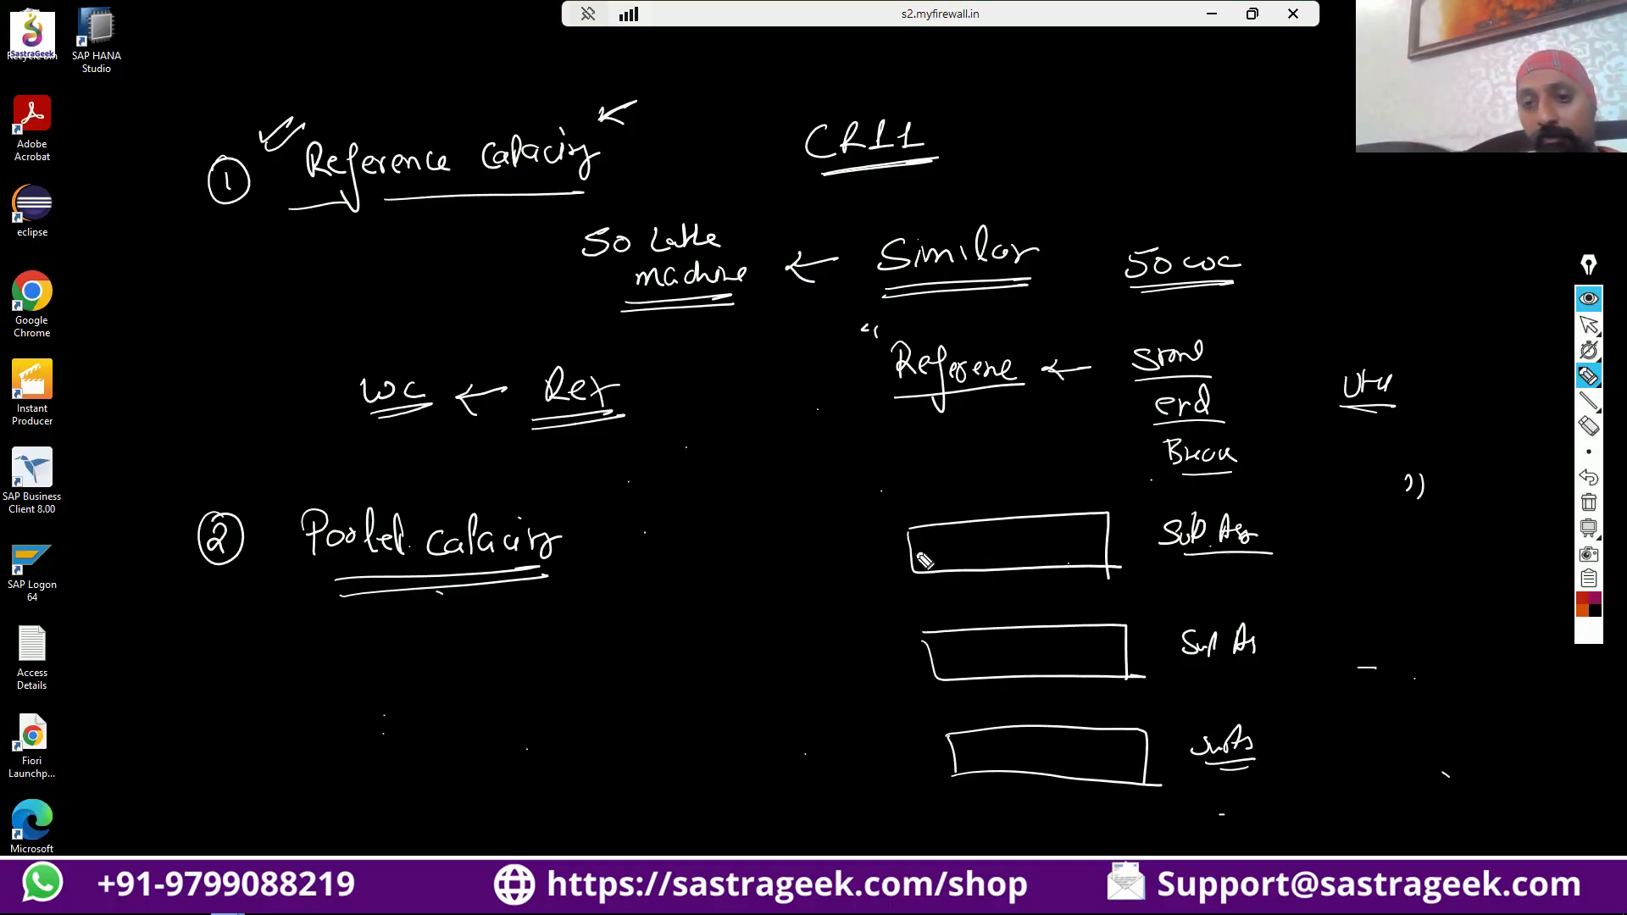
Label the three rectangles "WC1", "WC2" and "WC3" above their upper-left corners.
{"action": "left_click_drag", "start_coordinate": [874, 489], "coordinate": [932, 500]}
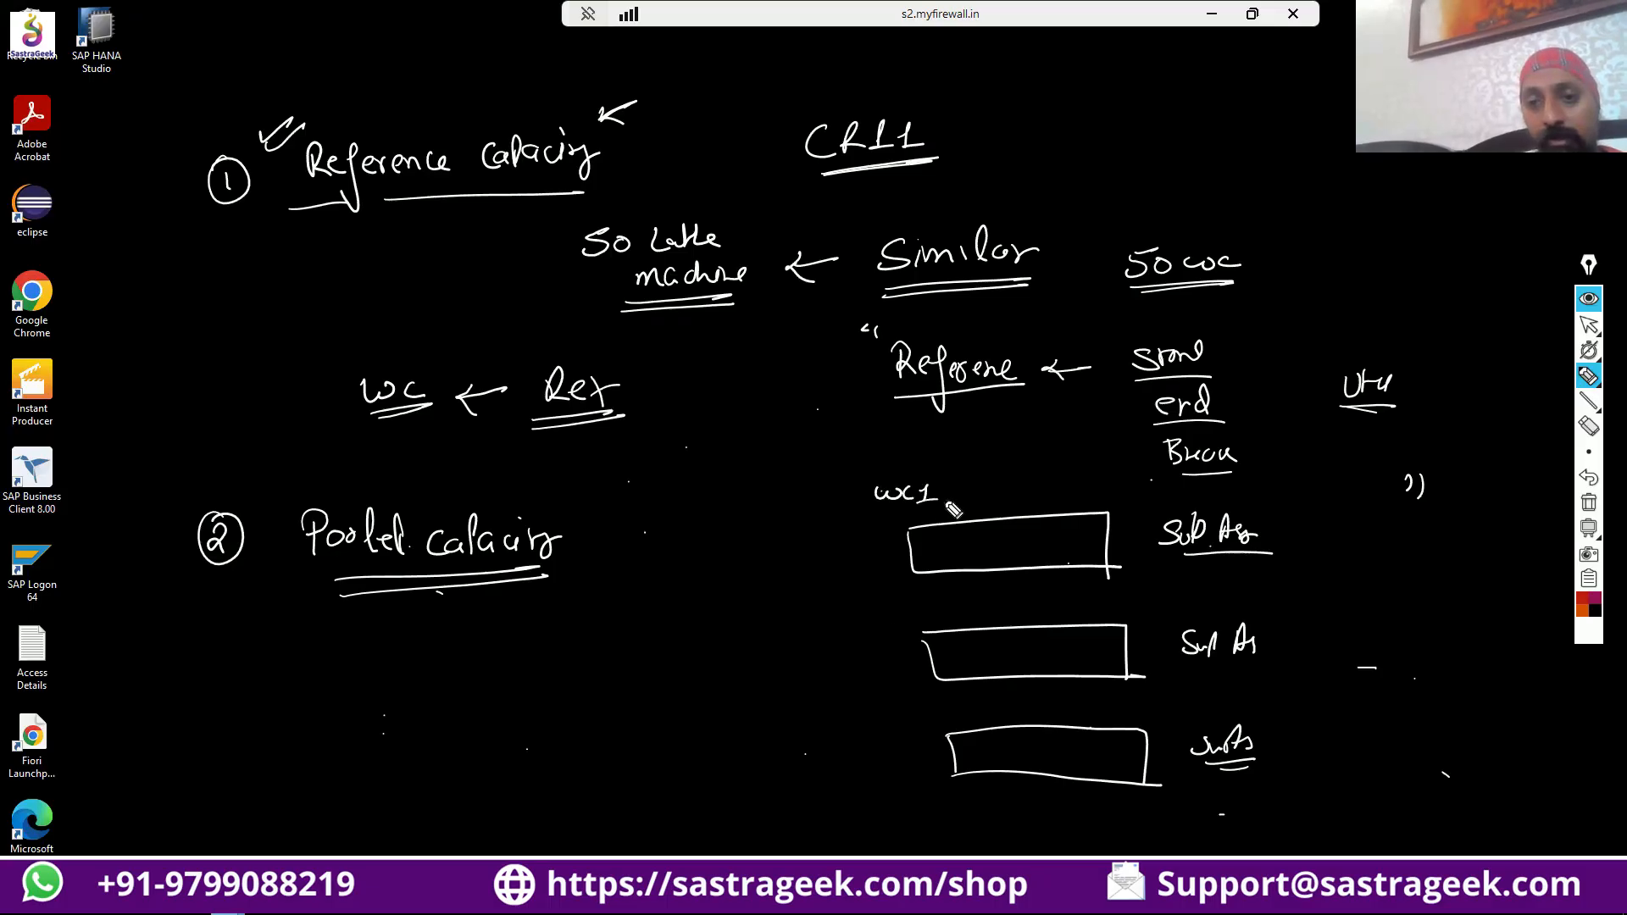
{"action": "left_click_drag", "start_coordinate": [894, 604], "coordinate": [951, 620]}
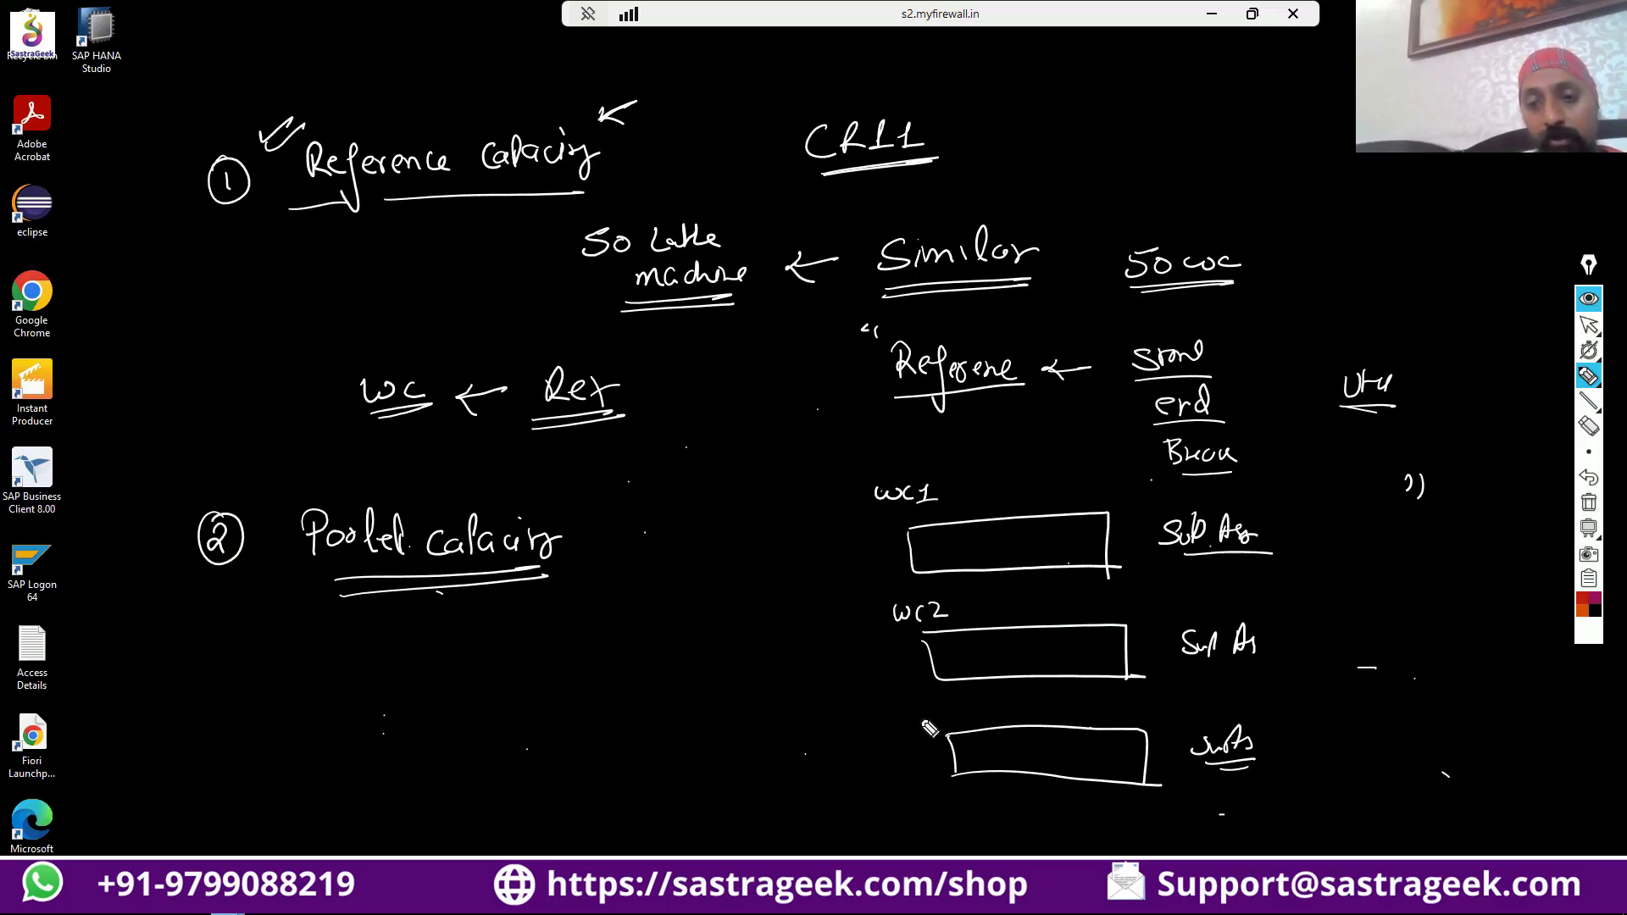
{"action": "left_click_drag", "start_coordinate": [927, 710], "coordinate": [972, 728]}
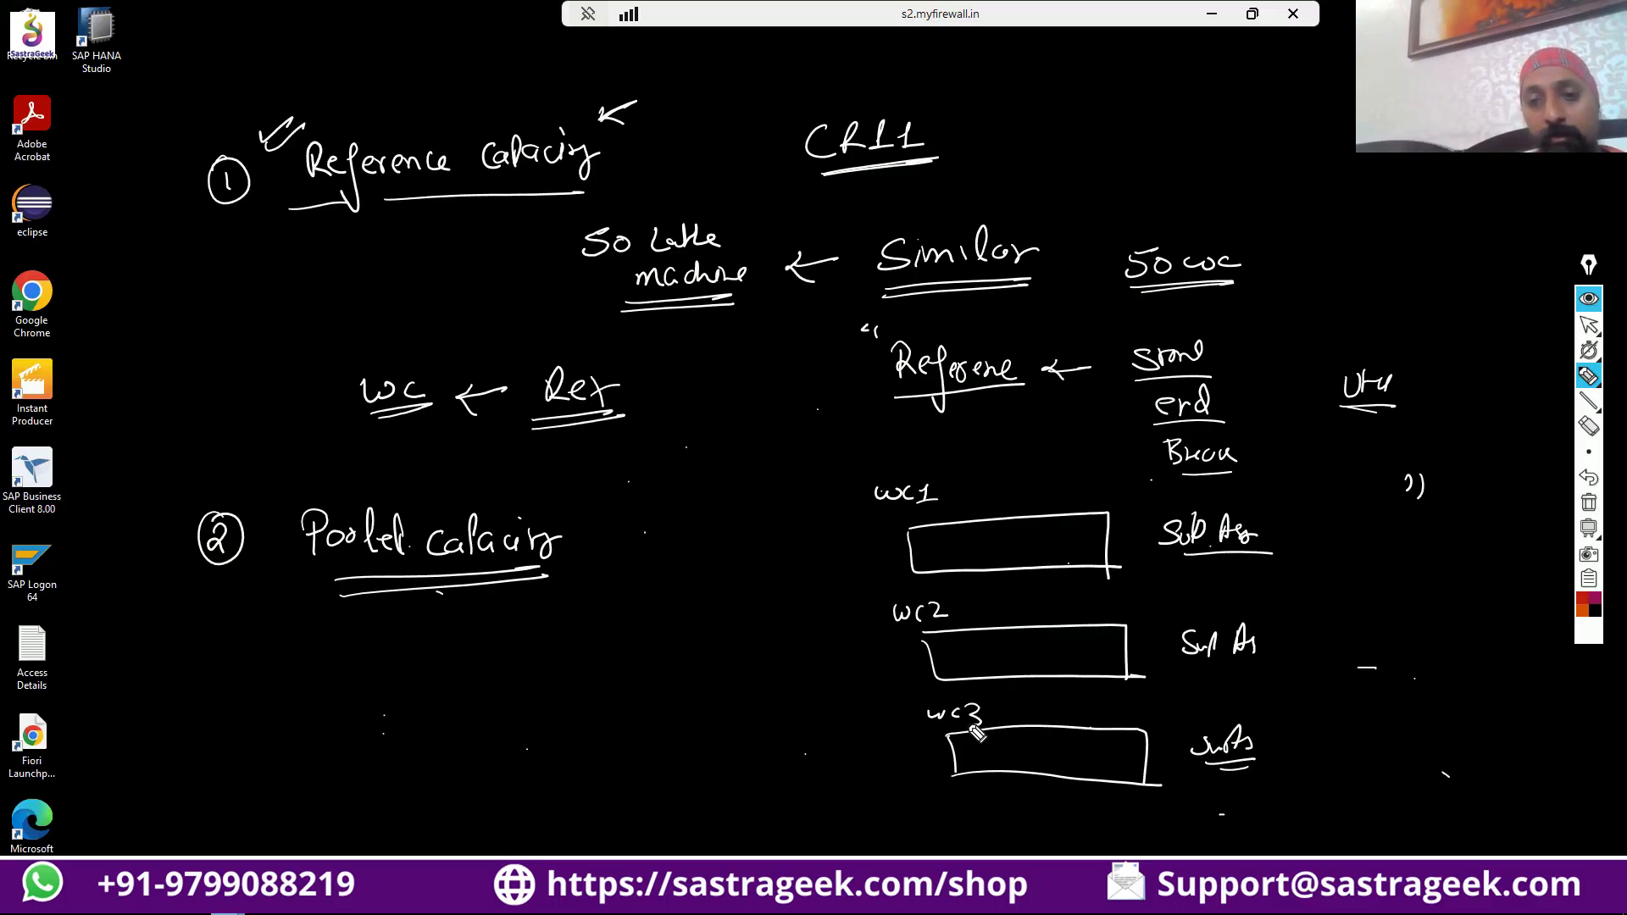
Draw a tall brace in front of the rectangles and write a circled "23" above a double-underlined "People" inside it.
{"action": "mouse_move", "coordinate": [682, 499]}
{"action": "left_mouse_down"}
{"action": "mouse_move", "coordinate": [642, 628]}
{"action": "mouse_move", "coordinate": [654, 781]}
{"action": "left_mouse_up"}
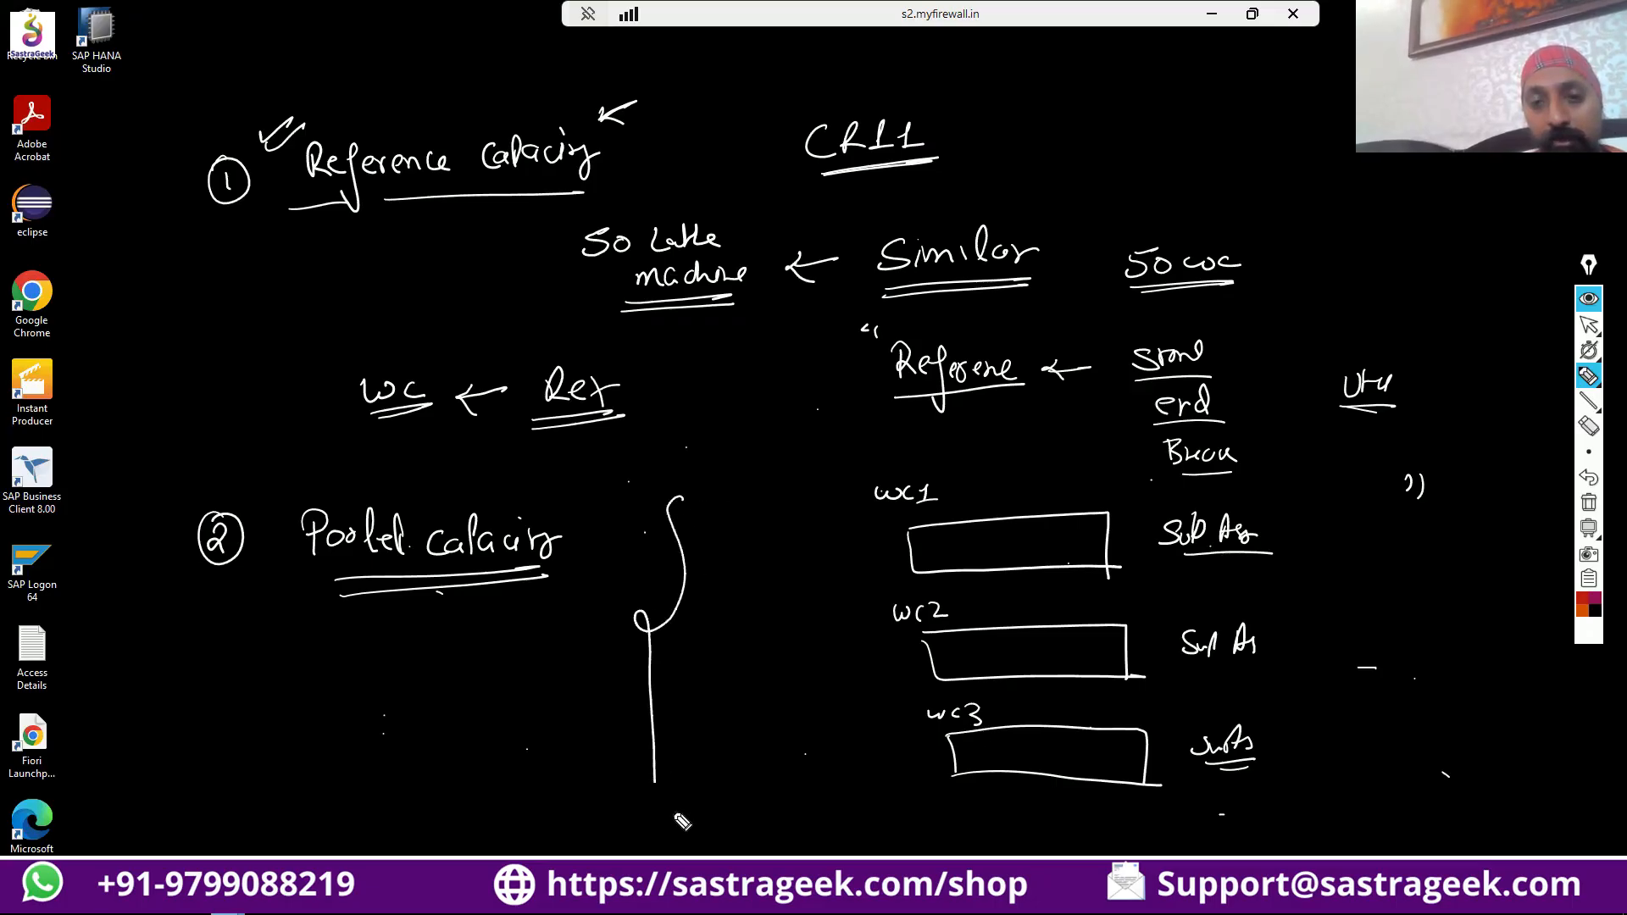
{"action": "mouse_move", "coordinate": [714, 606]}
{"action": "left_mouse_down"}
{"action": "mouse_move", "coordinate": [734, 632]}
{"action": "mouse_move", "coordinate": [752, 616]}
{"action": "mouse_move", "coordinate": [678, 631]}
{"action": "mouse_move", "coordinate": [767, 593]}
{"action": "left_mouse_up"}
{"action": "mouse_move", "coordinate": [702, 690]}
{"action": "left_mouse_down"}
{"action": "mouse_move", "coordinate": [710, 721]}
{"action": "mouse_move", "coordinate": [788, 699]}
{"action": "mouse_move", "coordinate": [792, 727]}
{"action": "left_mouse_up"}
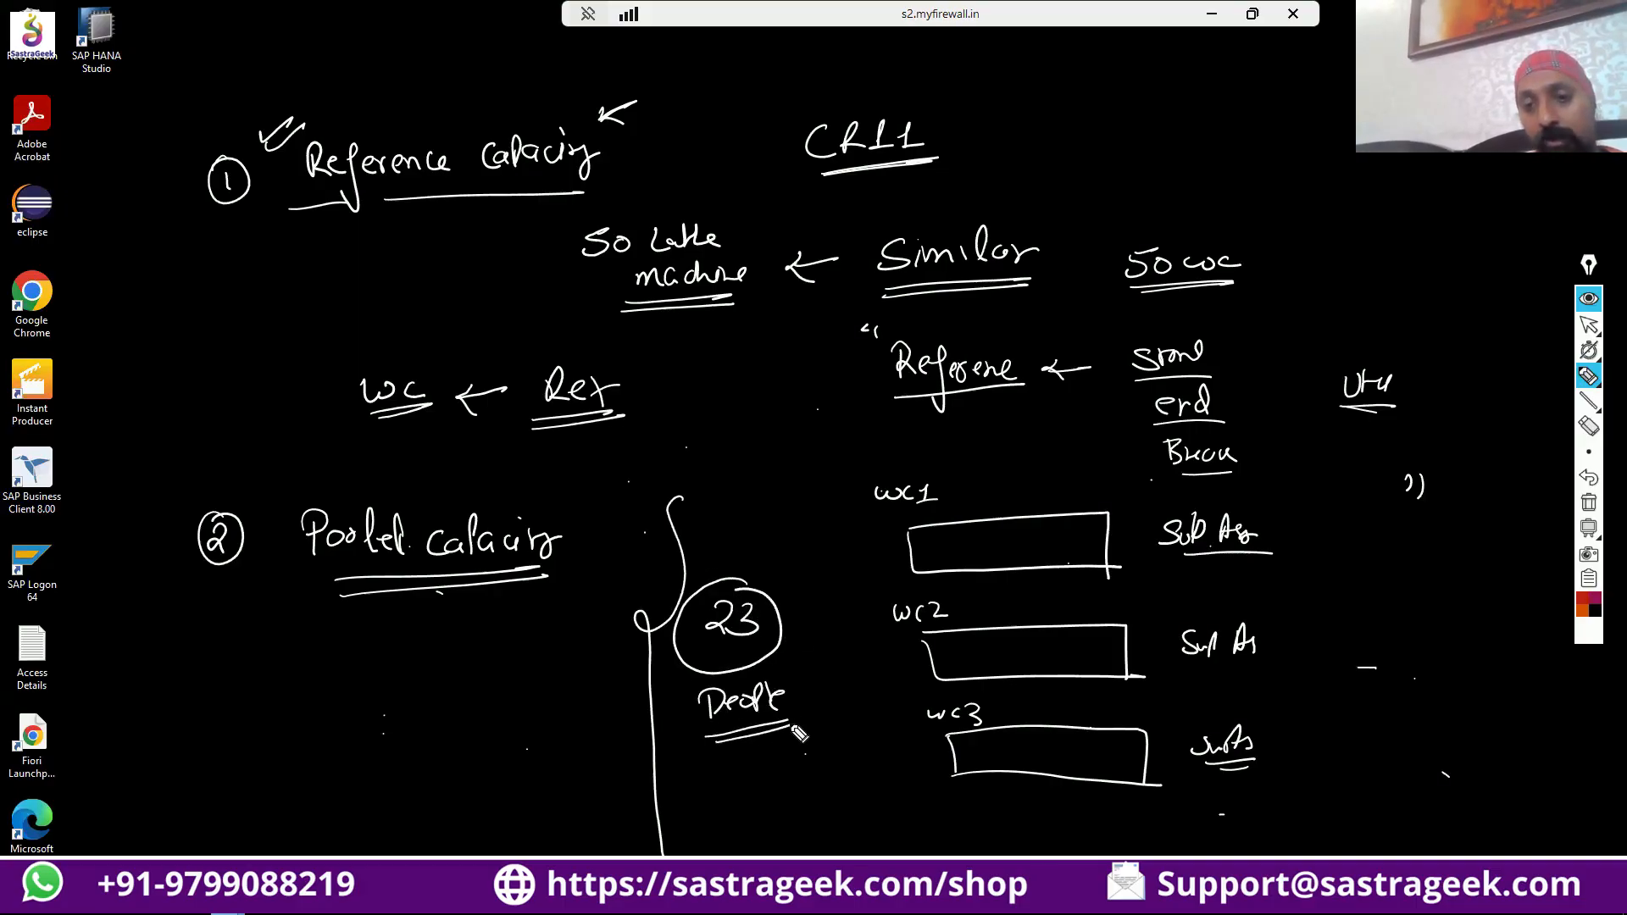
Sketch small people above the circled "23", draw arrows from it towards WC1, WC2 and WC3, and underline the number.
{"action": "mouse_move", "coordinate": [718, 530]}
{"action": "left_mouse_down"}
{"action": "mouse_move", "coordinate": [712, 542]}
{"action": "mouse_move", "coordinate": [734, 533]}
{"action": "mouse_move", "coordinate": [727, 555]}
{"action": "mouse_move", "coordinate": [751, 525]}
{"action": "mouse_move", "coordinate": [765, 558]}
{"action": "mouse_move", "coordinate": [860, 532]}
{"action": "mouse_move", "coordinate": [851, 549]}
{"action": "left_mouse_up"}
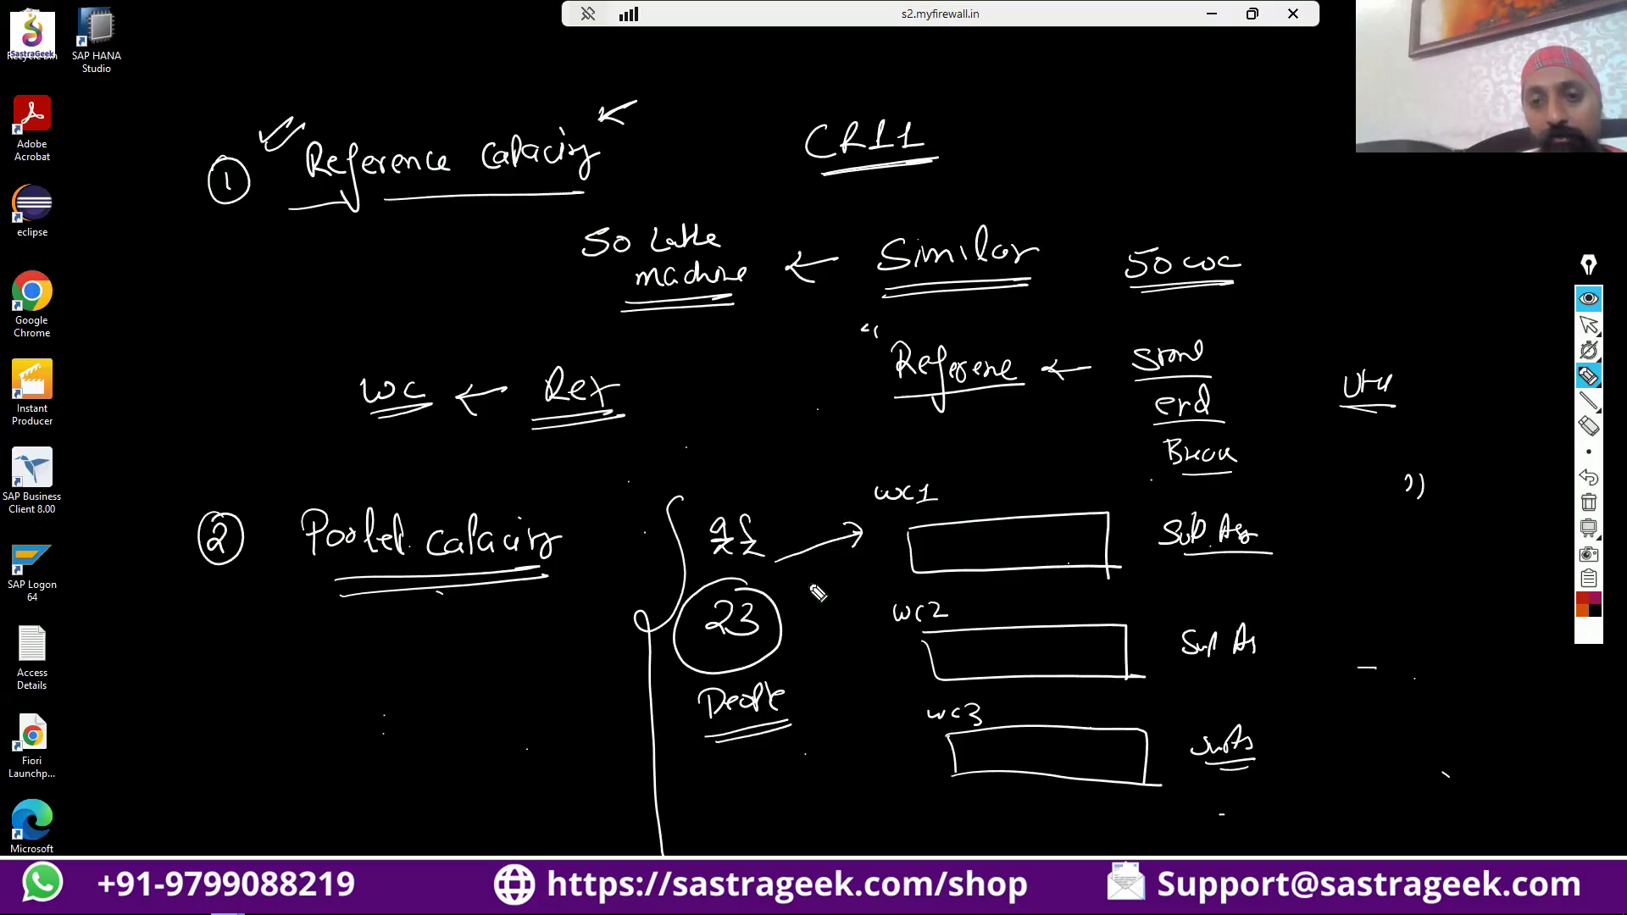
{"action": "left_click_drag", "start_coordinate": [780, 608], "coordinate": [871, 606]}
{"action": "left_click_drag", "start_coordinate": [767, 653], "coordinate": [897, 698]}
{"action": "left_click_drag", "start_coordinate": [890, 681], "coordinate": [879, 696]}
{"action": "left_click_drag", "start_coordinate": [771, 579], "coordinate": [851, 554]}
{"action": "left_click_drag", "start_coordinate": [760, 578], "coordinate": [832, 513]}
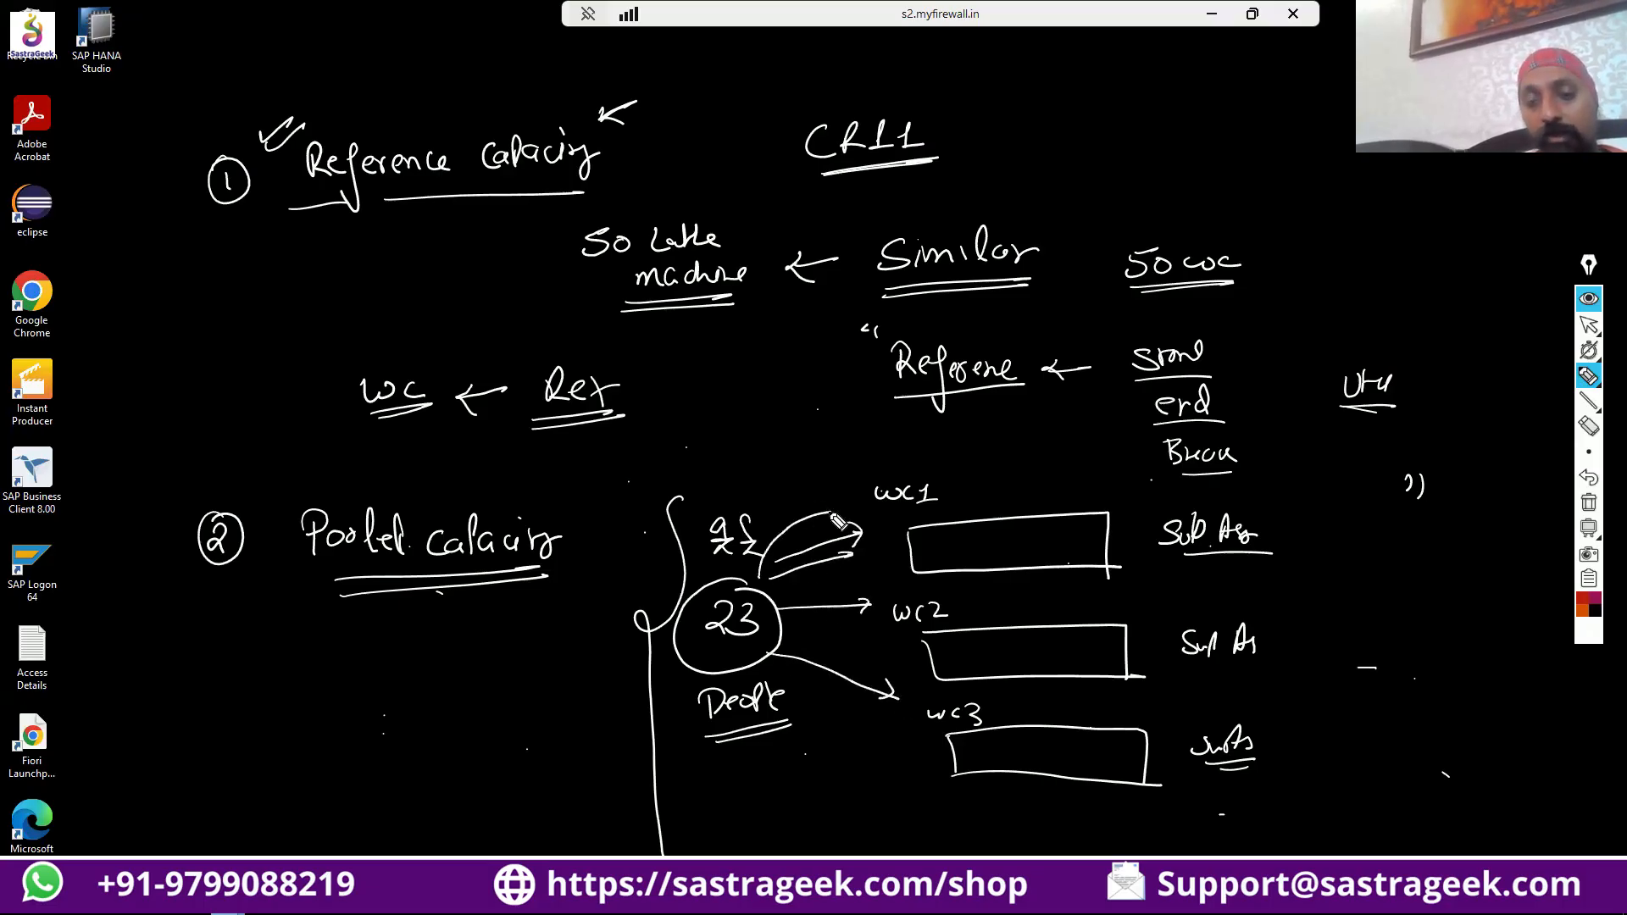
{"action": "left_click_drag", "start_coordinate": [803, 591], "coordinate": [886, 562]}
{"action": "mouse_move", "coordinate": [784, 625]}
{"action": "left_mouse_down"}
{"action": "mouse_move", "coordinate": [884, 637]}
{"action": "mouse_move", "coordinate": [878, 660]}
{"action": "left_mouse_up"}
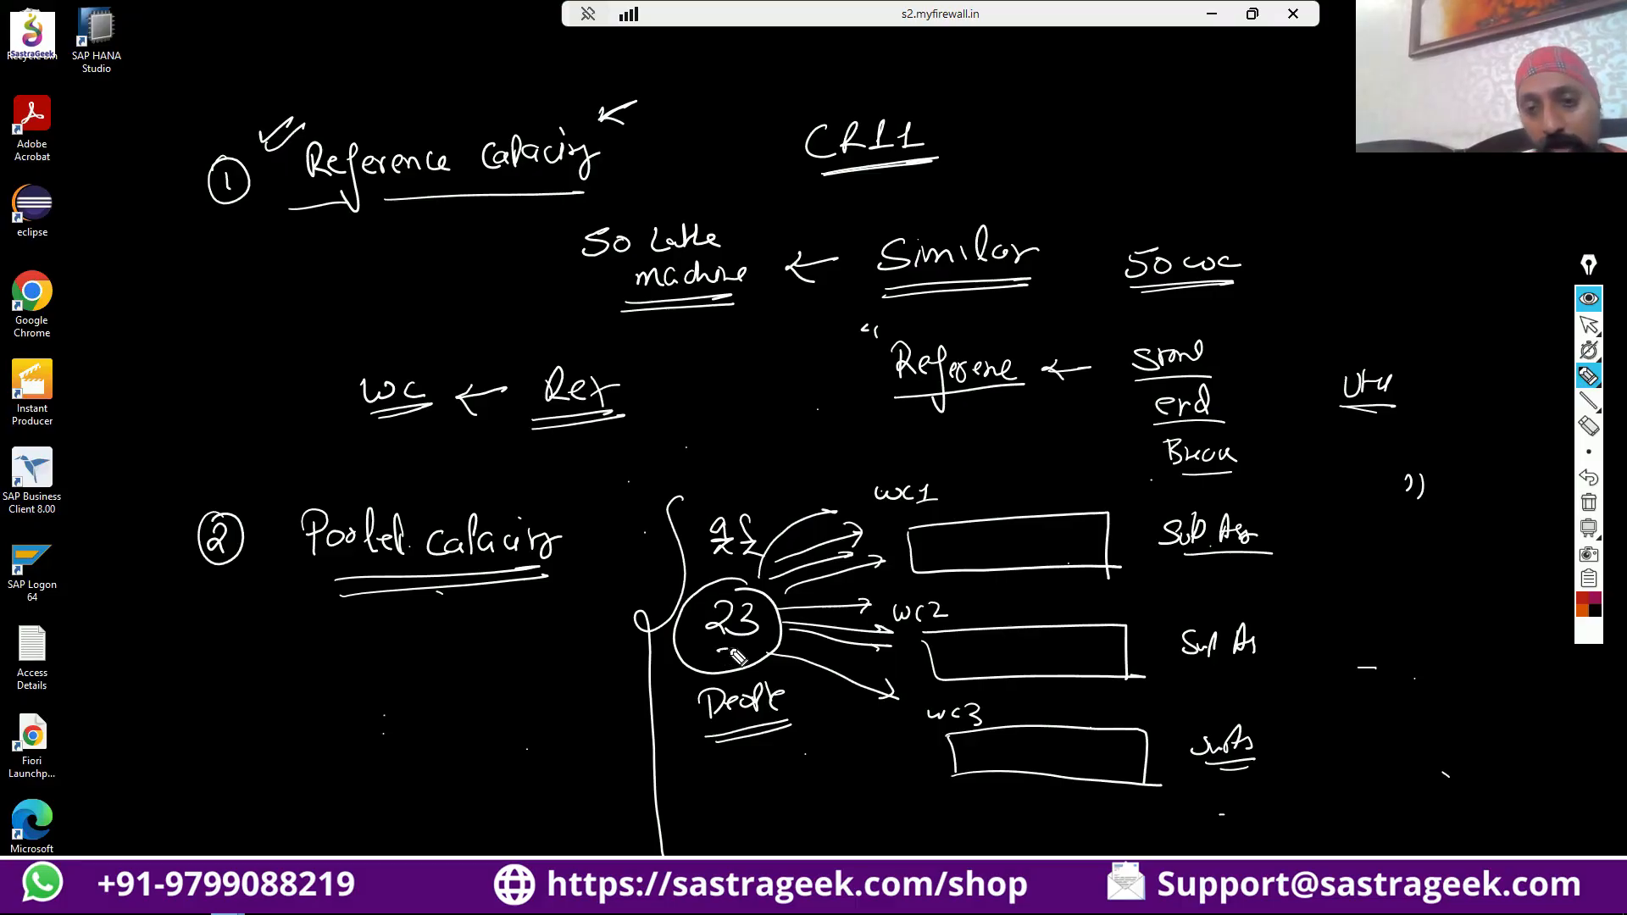
{"action": "left_click_drag", "start_coordinate": [706, 651], "coordinate": [747, 648]}
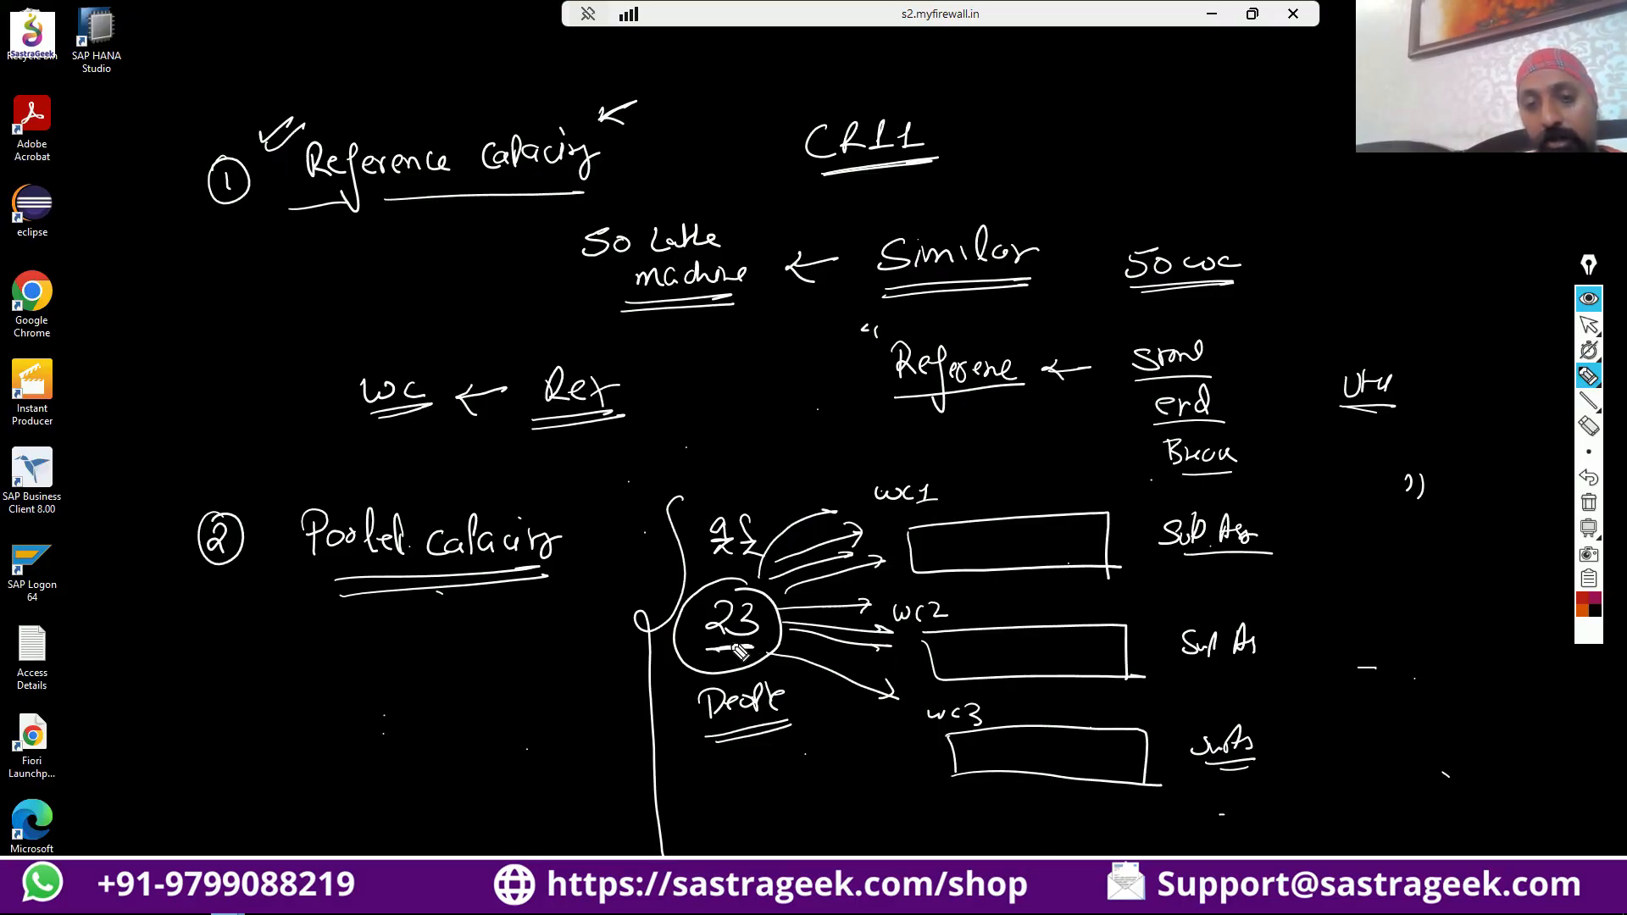
Write the calculation 23 × 8 = 184 beneath "People", underline the result, and add a circled "H" beside it.
{"action": "mouse_move", "coordinate": [744, 765]}
{"action": "left_mouse_down"}
{"action": "mouse_move", "coordinate": [818, 807]}
{"action": "mouse_move", "coordinate": [746, 760]}
{"action": "left_mouse_up"}
{"action": "mouse_move", "coordinate": [814, 819]}
{"action": "left_mouse_down"}
{"action": "mouse_move", "coordinate": [840, 832]}
{"action": "mouse_move", "coordinate": [764, 840]}
{"action": "left_mouse_up"}
{"action": "left_click", "coordinate": [761, 824]}
{"action": "mouse_move", "coordinate": [789, 815]}
{"action": "left_mouse_down"}
{"action": "mouse_move", "coordinate": [828, 847]}
{"action": "mouse_move", "coordinate": [848, 838]}
{"action": "left_mouse_up"}
{"action": "left_click_drag", "start_coordinate": [863, 814], "coordinate": [861, 824]}
{"action": "left_click_drag", "start_coordinate": [849, 810], "coordinate": [846, 805]}
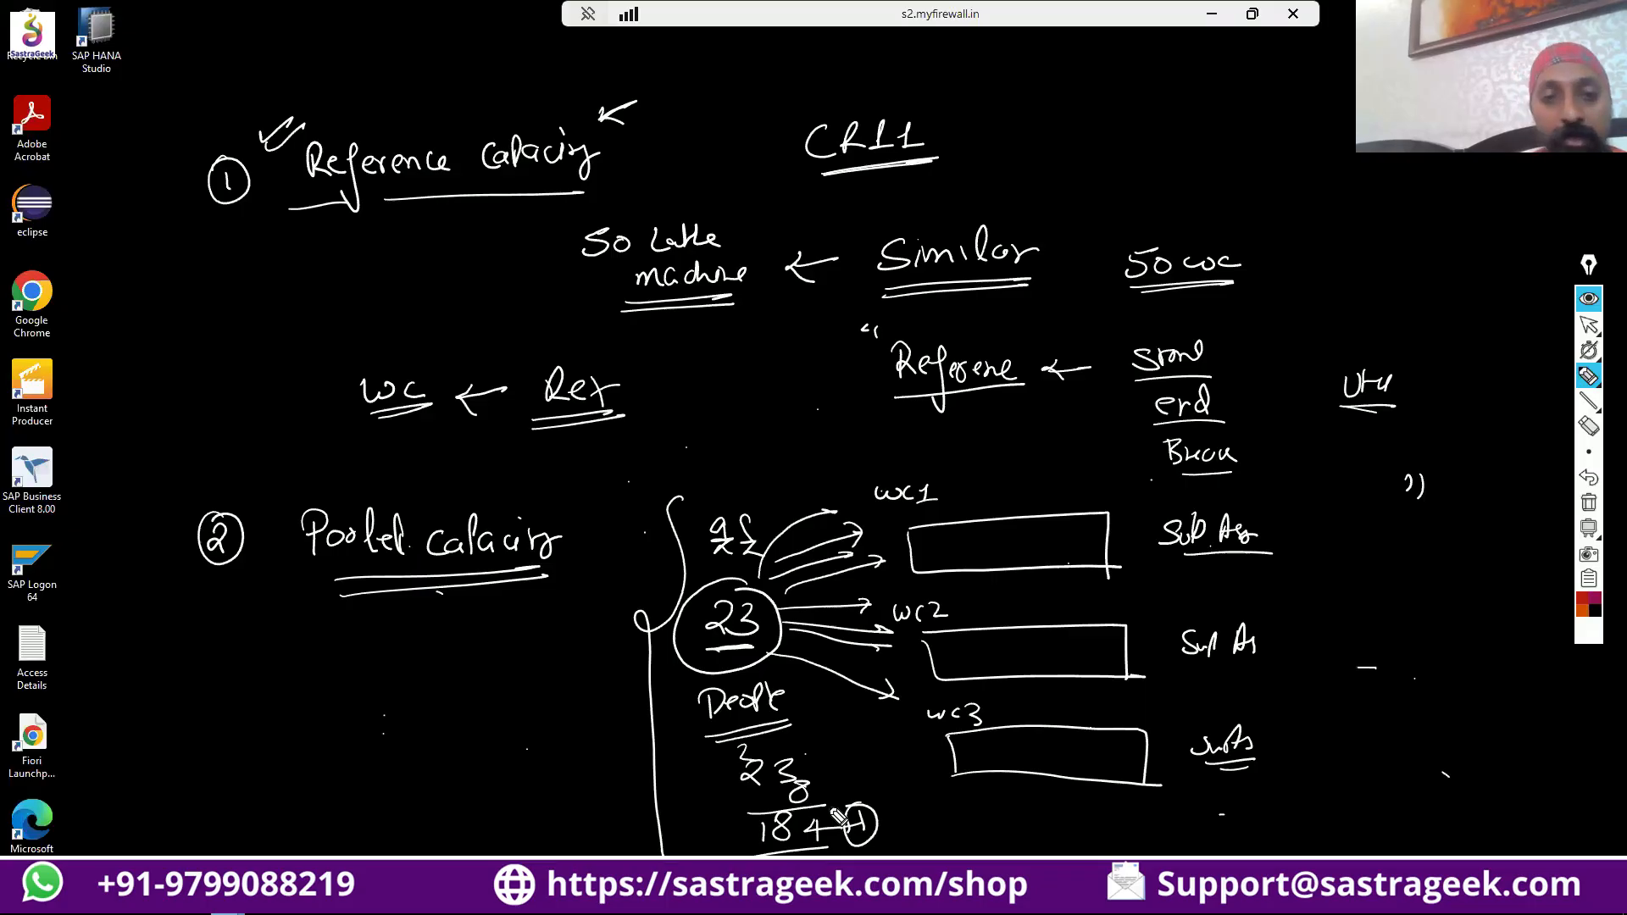
Draw an arrow from the circled "23" towards the pooled capacity heading and write "PL_CAP23" beneath that heading.
{"action": "mouse_move", "coordinate": [648, 646]}
{"action": "left_mouse_down"}
{"action": "mouse_move", "coordinate": [565, 649]}
{"action": "mouse_move", "coordinate": [583, 667]}
{"action": "left_mouse_up"}
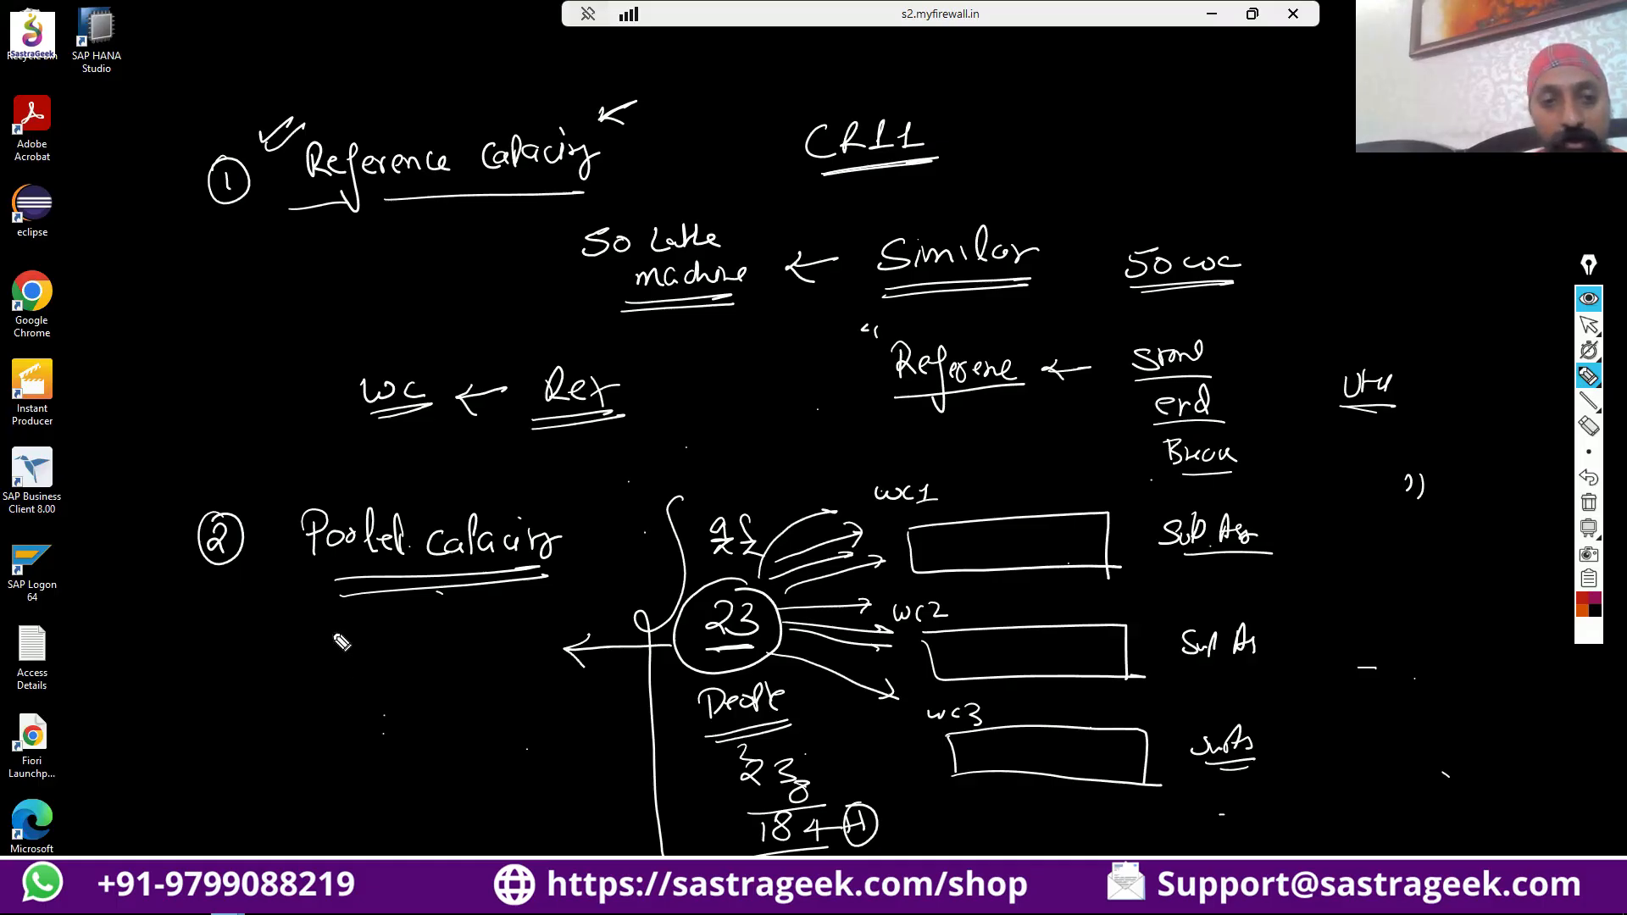
{"action": "left_click_drag", "start_coordinate": [332, 631], "coordinate": [336, 656]}
{"action": "mouse_move", "coordinate": [328, 630]}
{"action": "left_mouse_down"}
{"action": "mouse_move", "coordinate": [334, 647]}
{"action": "mouse_move", "coordinate": [422, 649]}
{"action": "left_mouse_up"}
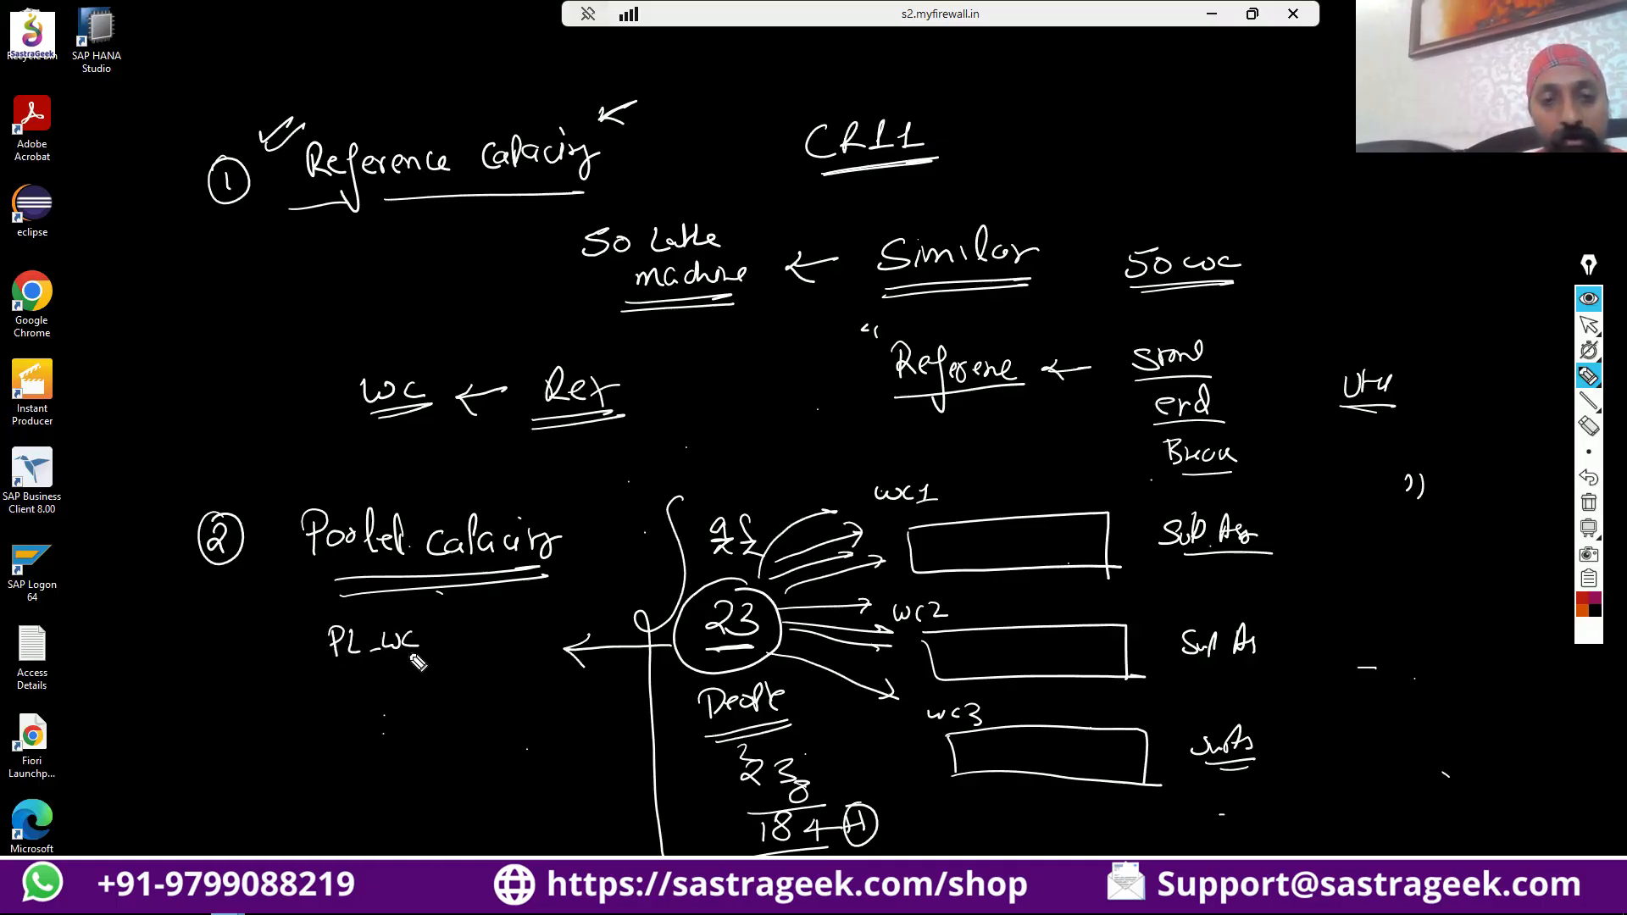
{"action": "key", "text": "ctrl+z"}
{"action": "mouse_move", "coordinate": [395, 625]}
{"action": "left_mouse_down"}
{"action": "mouse_move", "coordinate": [457, 644]}
{"action": "mouse_move", "coordinate": [444, 644]}
{"action": "left_mouse_up"}
{"action": "left_click_drag", "start_coordinate": [452, 625], "coordinate": [461, 644]}
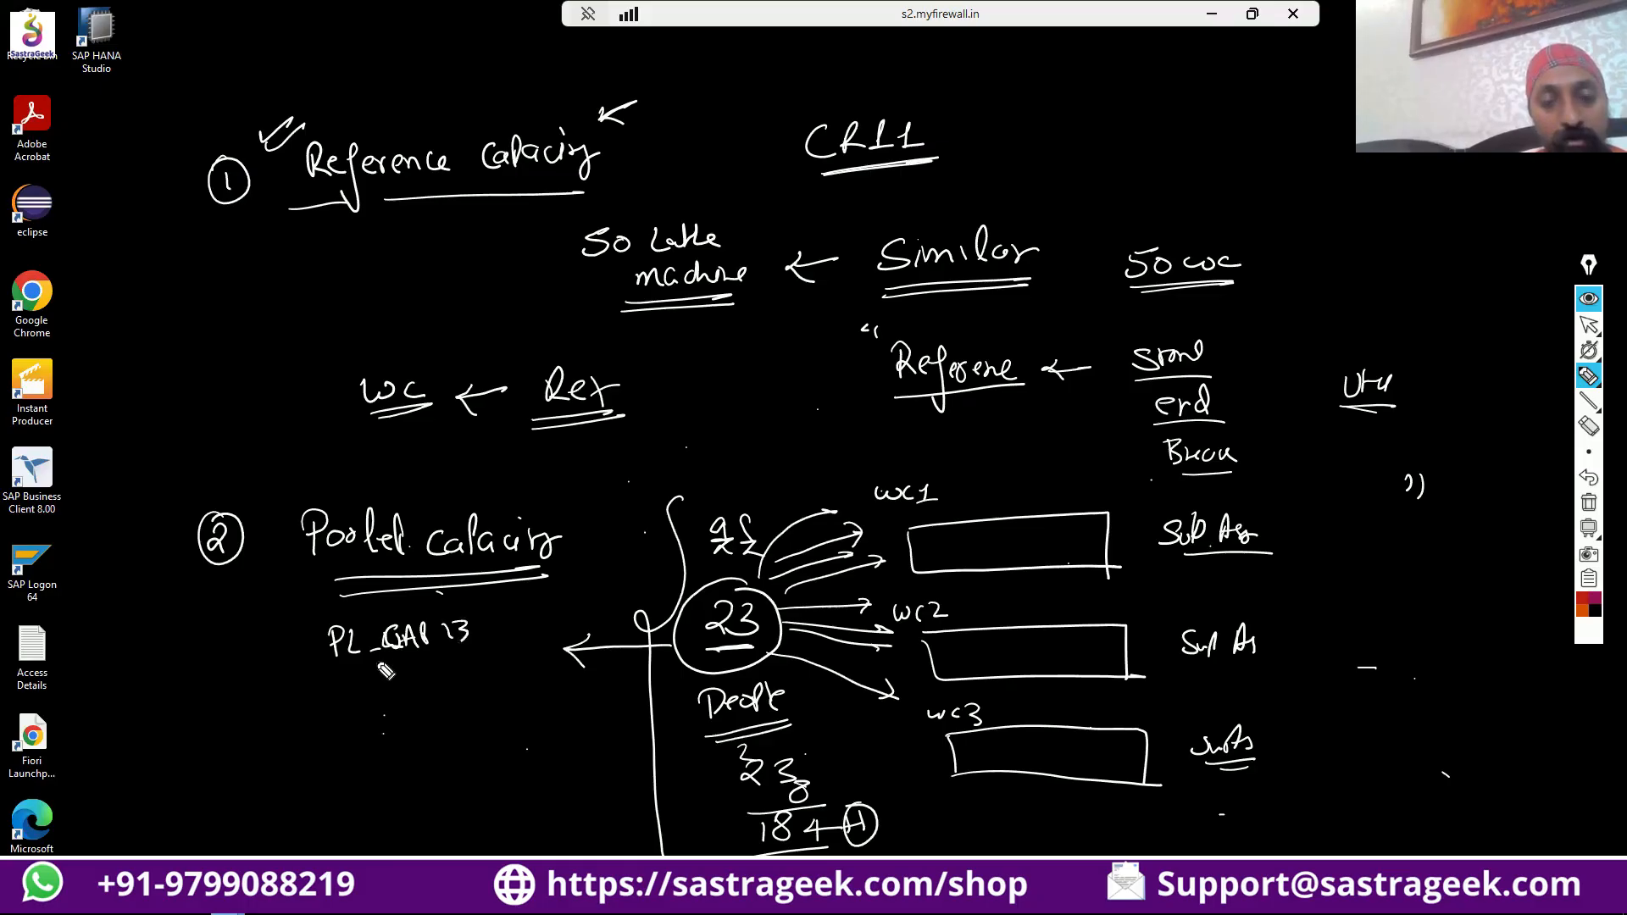
Underline "PL_CAP23" and draw connecting arrows from it to the WC1, WC2 and WC3 rectangles.
{"action": "mouse_move", "coordinate": [353, 665]}
{"action": "left_mouse_down"}
{"action": "mouse_move", "coordinate": [471, 663]}
{"action": "mouse_move", "coordinate": [625, 488]}
{"action": "mouse_move", "coordinate": [935, 452]}
{"action": "mouse_move", "coordinate": [952, 481]}
{"action": "mouse_move", "coordinate": [961, 466]}
{"action": "left_mouse_up"}
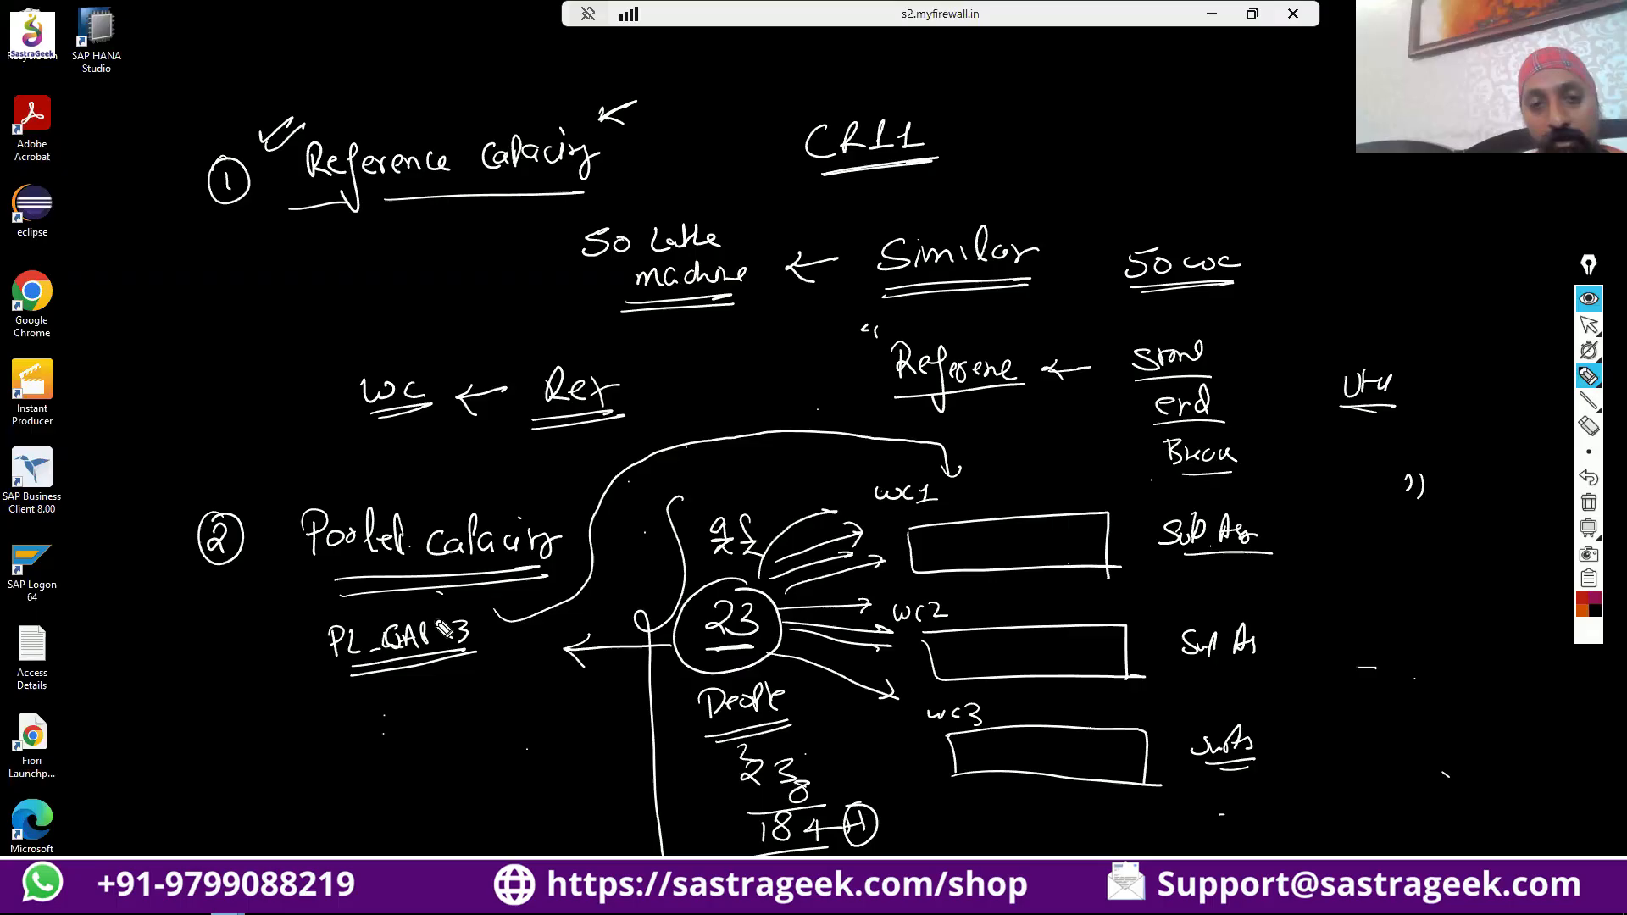
{"action": "left_click_drag", "start_coordinate": [440, 625], "coordinate": [463, 648]}
{"action": "mouse_move", "coordinate": [447, 658]}
{"action": "left_mouse_down"}
{"action": "mouse_move", "coordinate": [450, 710]}
{"action": "mouse_move", "coordinate": [814, 697]}
{"action": "mouse_move", "coordinate": [922, 673]}
{"action": "mouse_move", "coordinate": [910, 662]}
{"action": "left_mouse_up"}
{"action": "mouse_move", "coordinate": [456, 712]}
{"action": "left_mouse_down"}
{"action": "mouse_move", "coordinate": [579, 815]}
{"action": "mouse_move", "coordinate": [964, 807]}
{"action": "mouse_move", "coordinate": [979, 787]}
{"action": "left_mouse_up"}
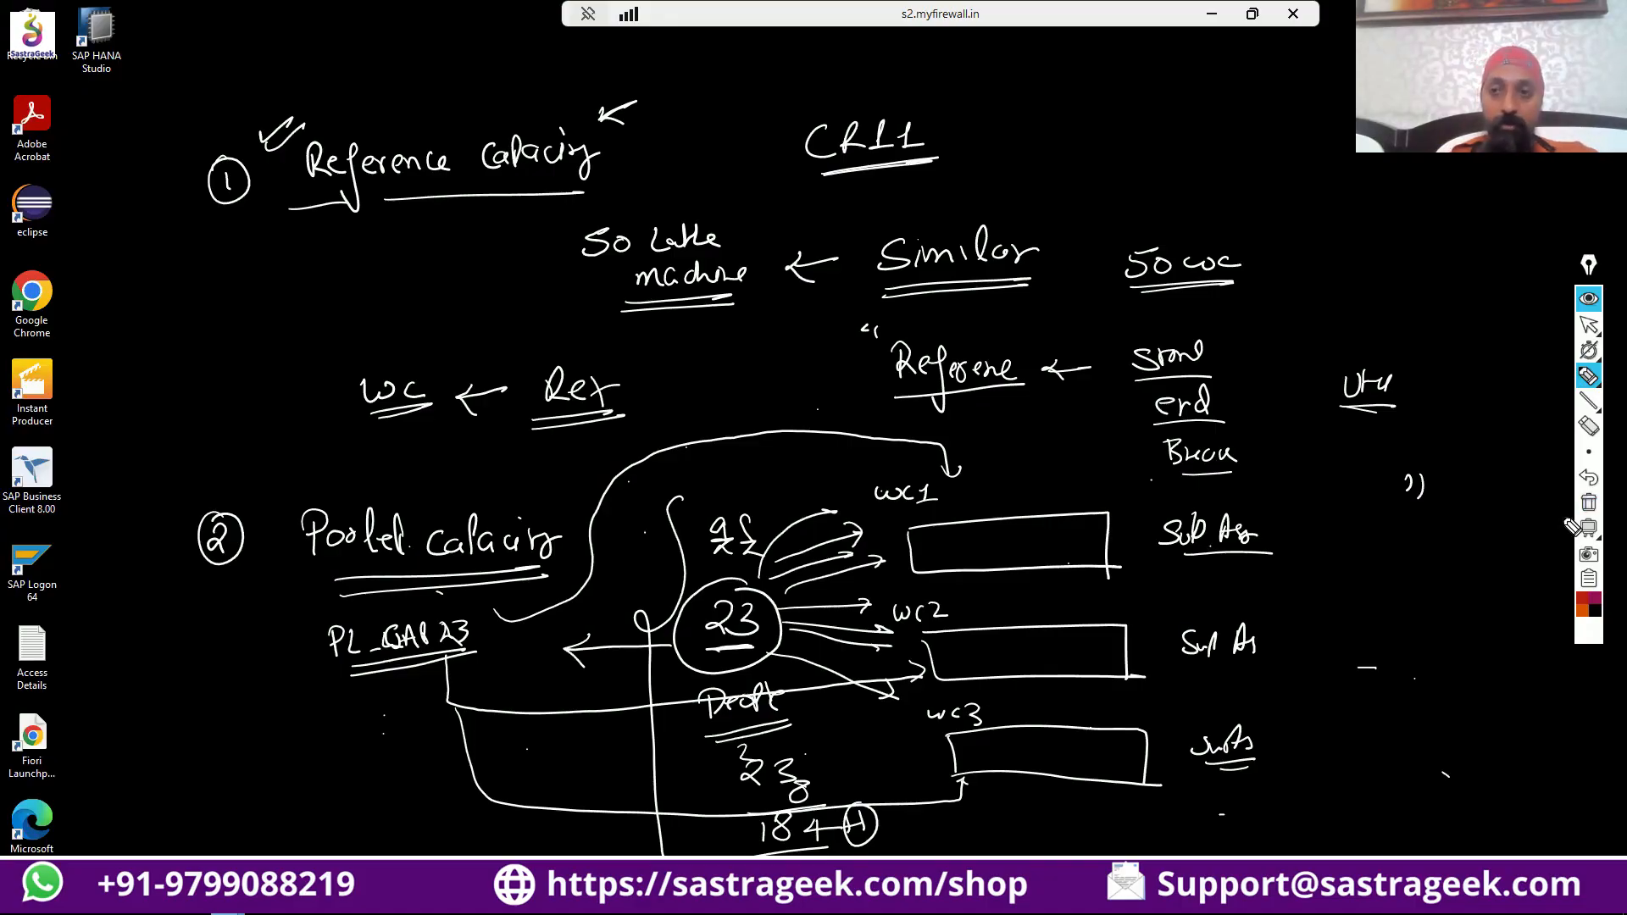
Hide the handwritten annotations and switch to the SAP window showing the capacity overview of work center LATHE-10.
{"action": "left_click", "coordinate": [1593, 302]}
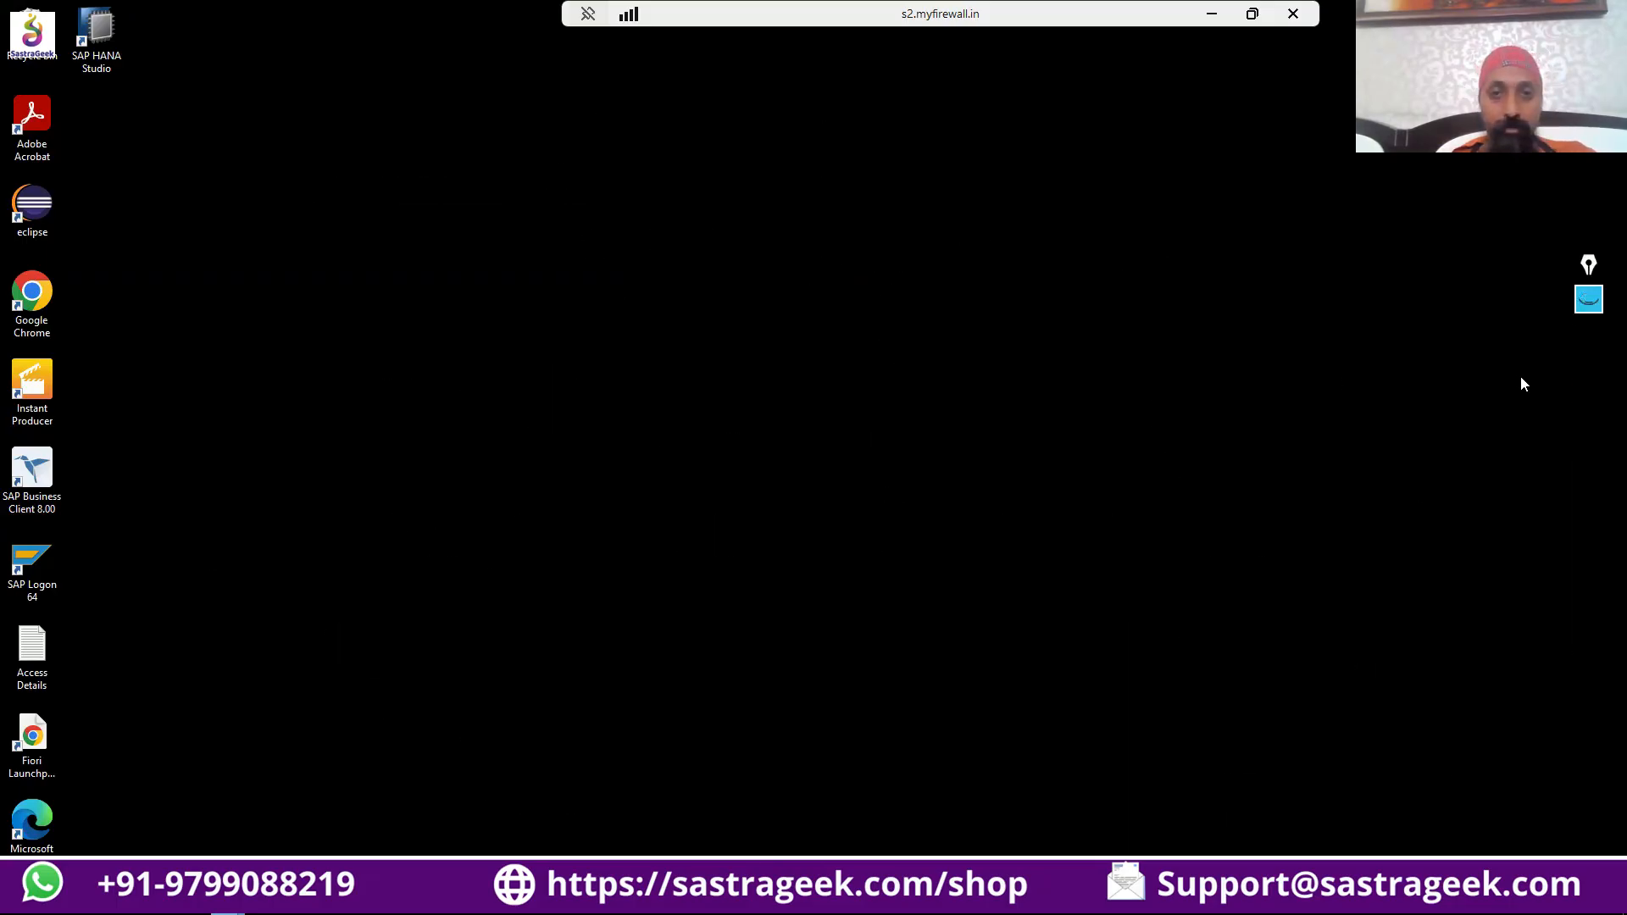
{"action": "key", "text": "alt+Tab"}
{"action": "key", "text": "alt+Tab"}
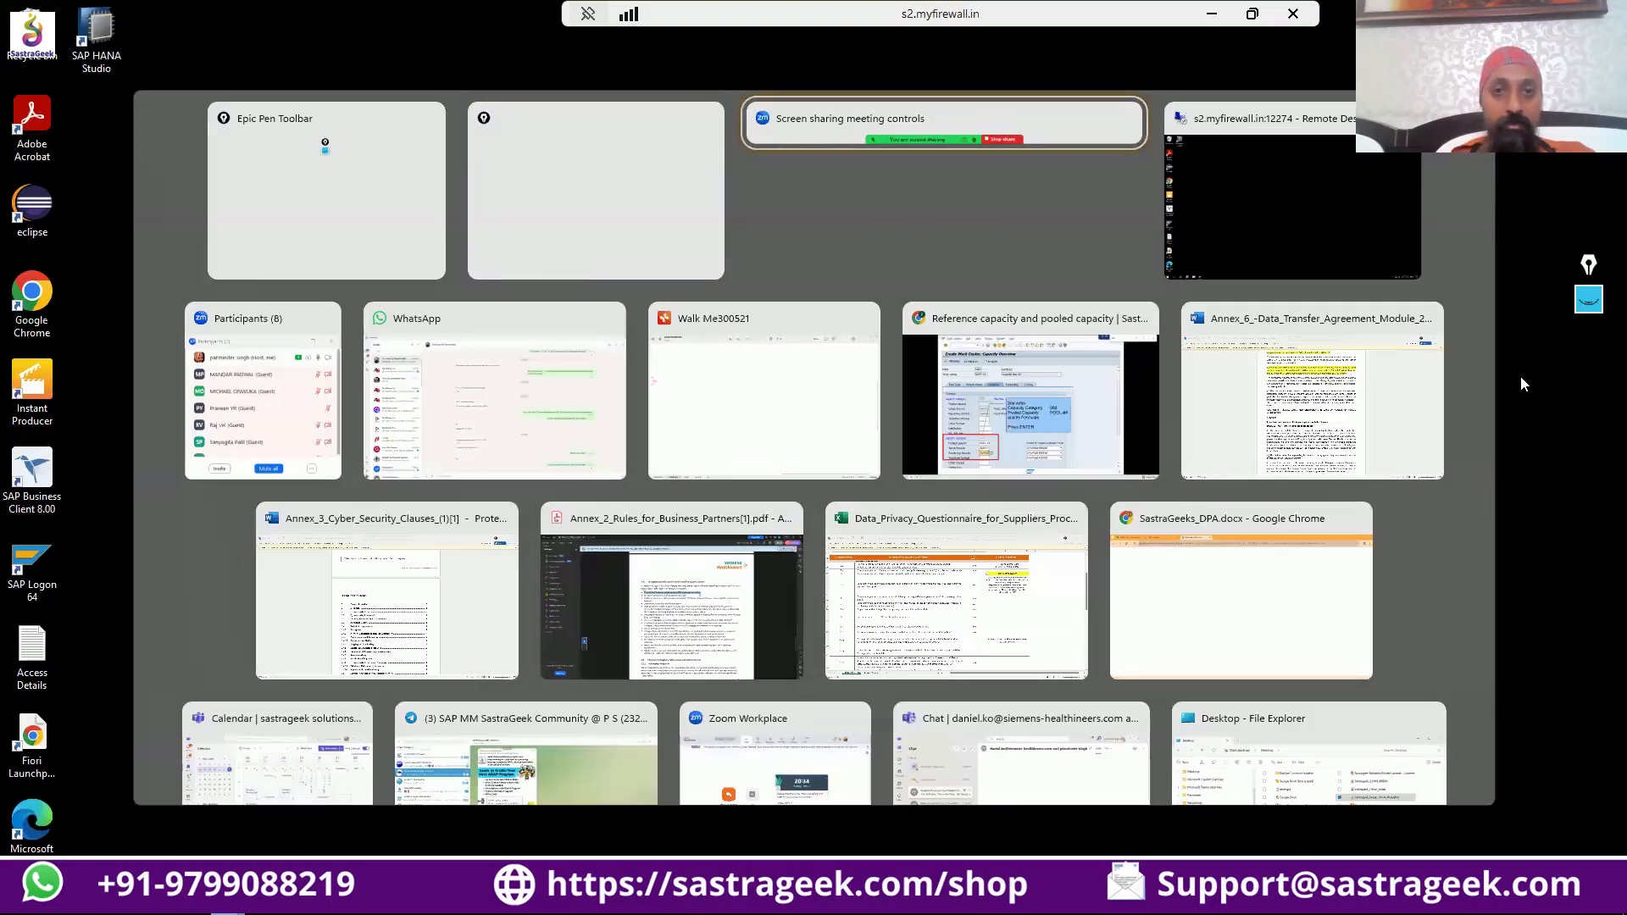
{"action": "left_click", "coordinate": [938, 407]}
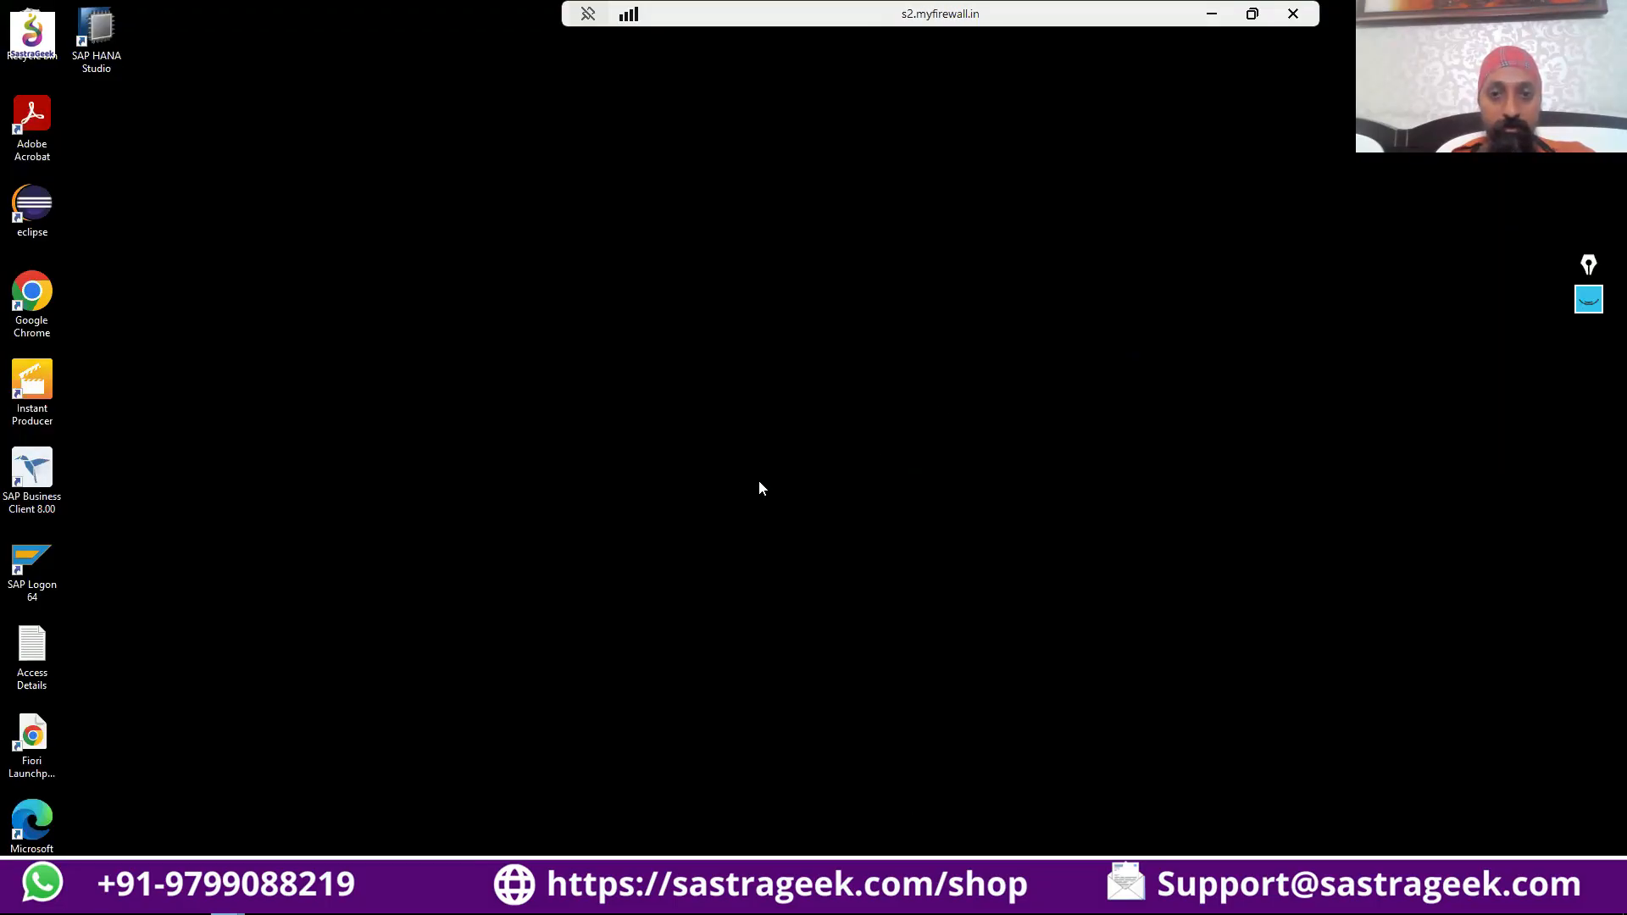
{"action": "key", "text": "alt+Tab"}
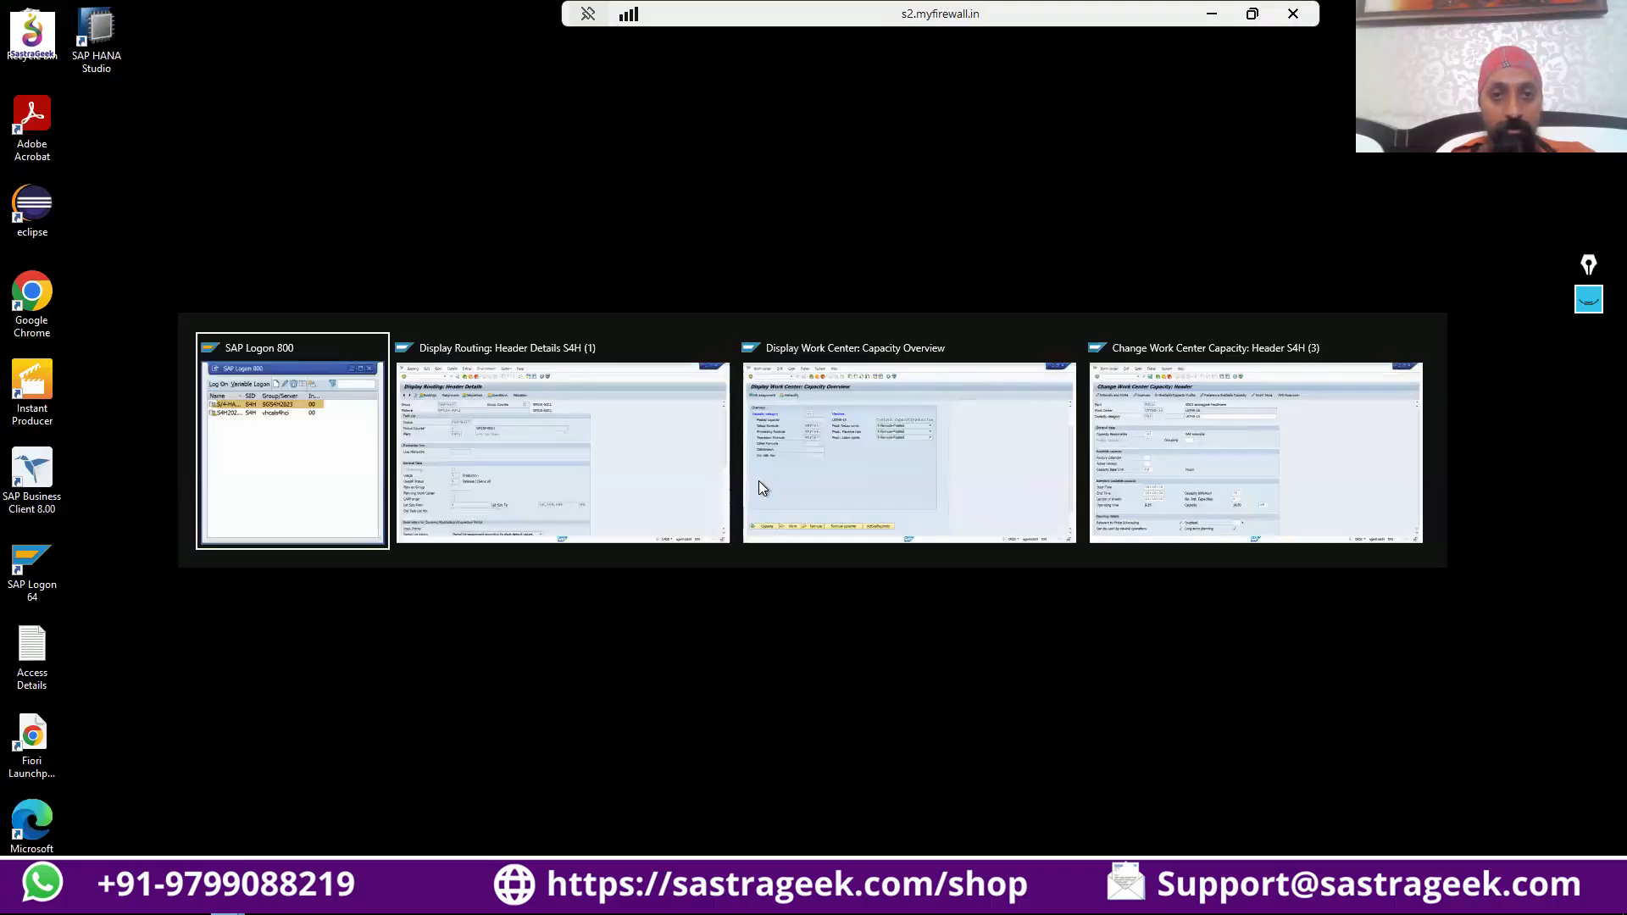
{"action": "key", "text": "alt+Tab"}
{"action": "left_click", "coordinate": [762, 479]}
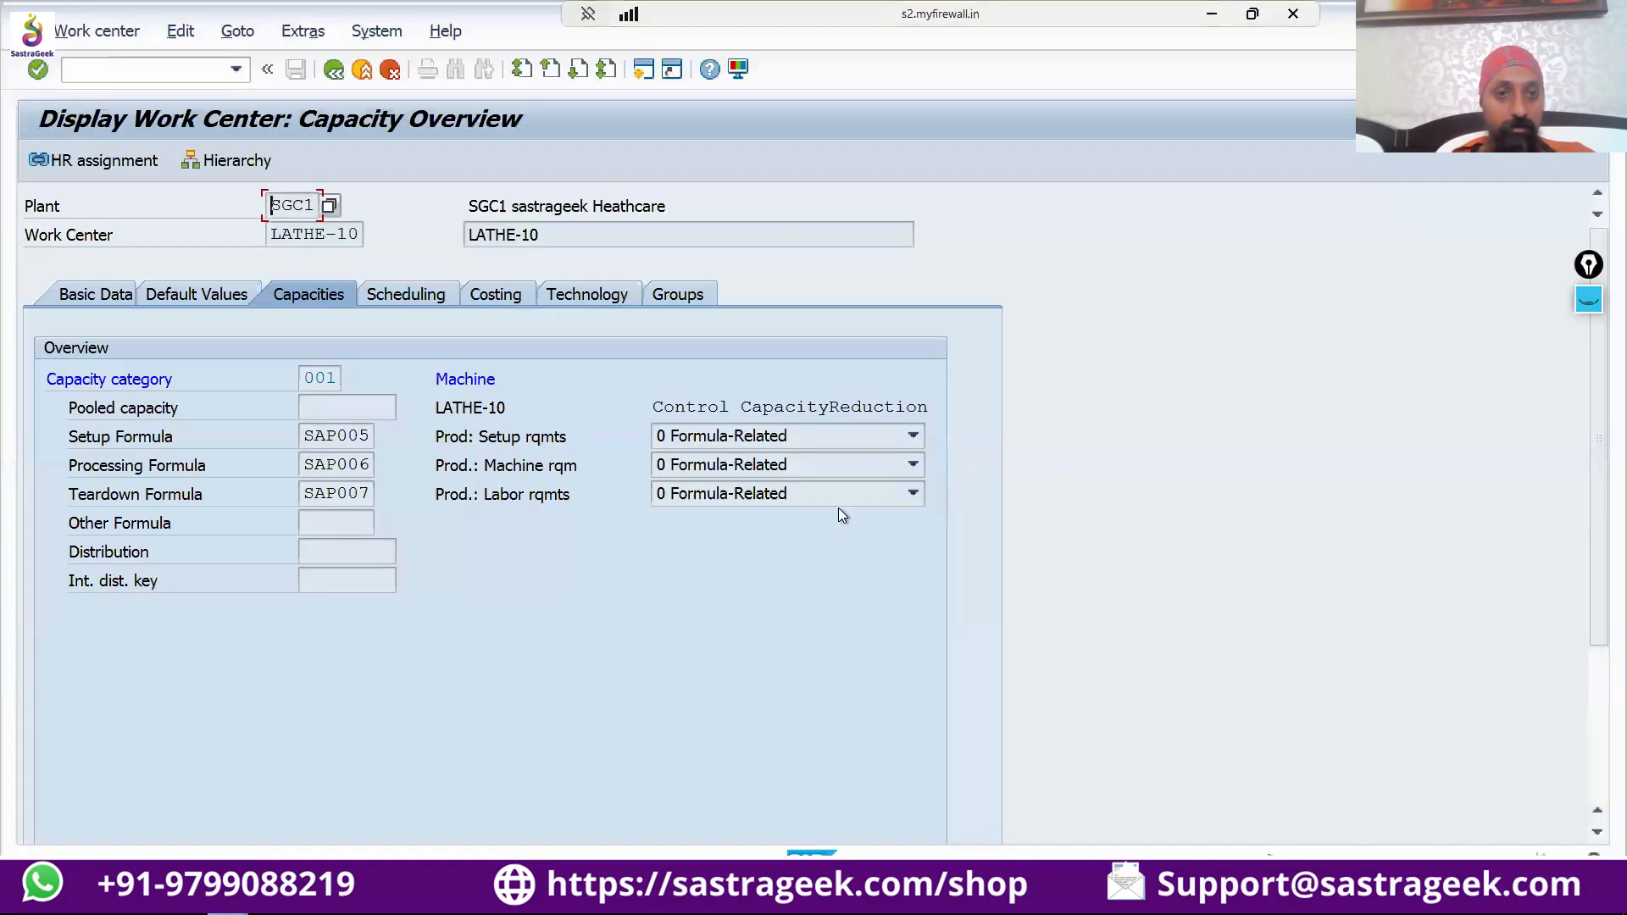
Examine LATHE-10's pooled capacity field, the header of capacity category 001 and its reference available capacity settings, leaving them unchanged.
{"action": "left_click", "coordinate": [325, 400]}
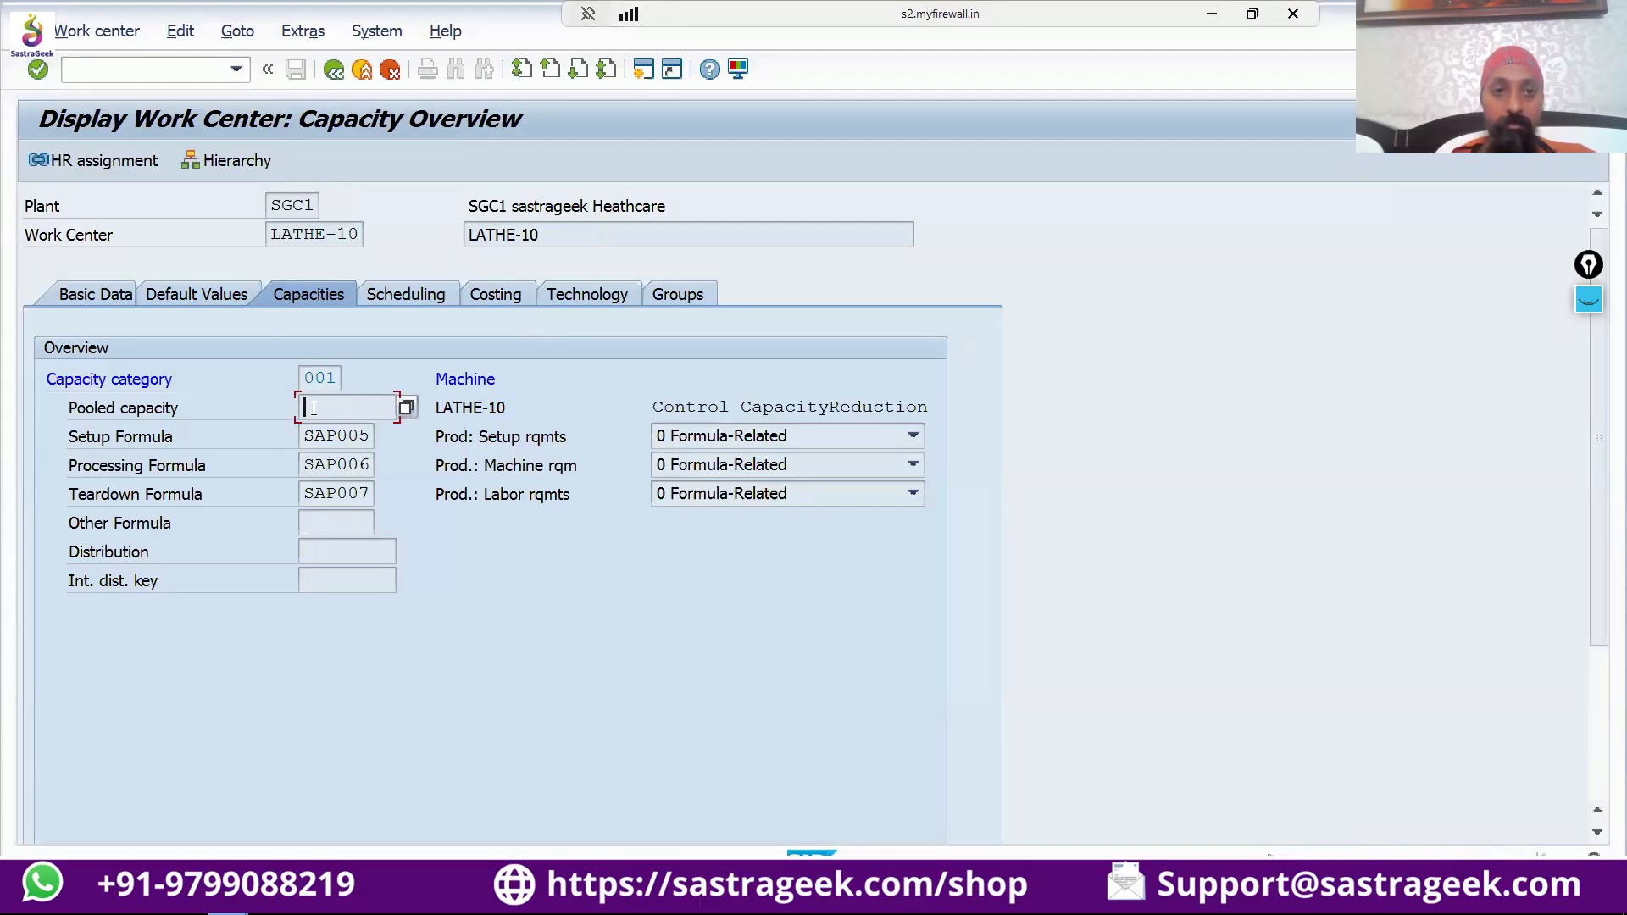
{"action": "double_click", "coordinate": [312, 368]}
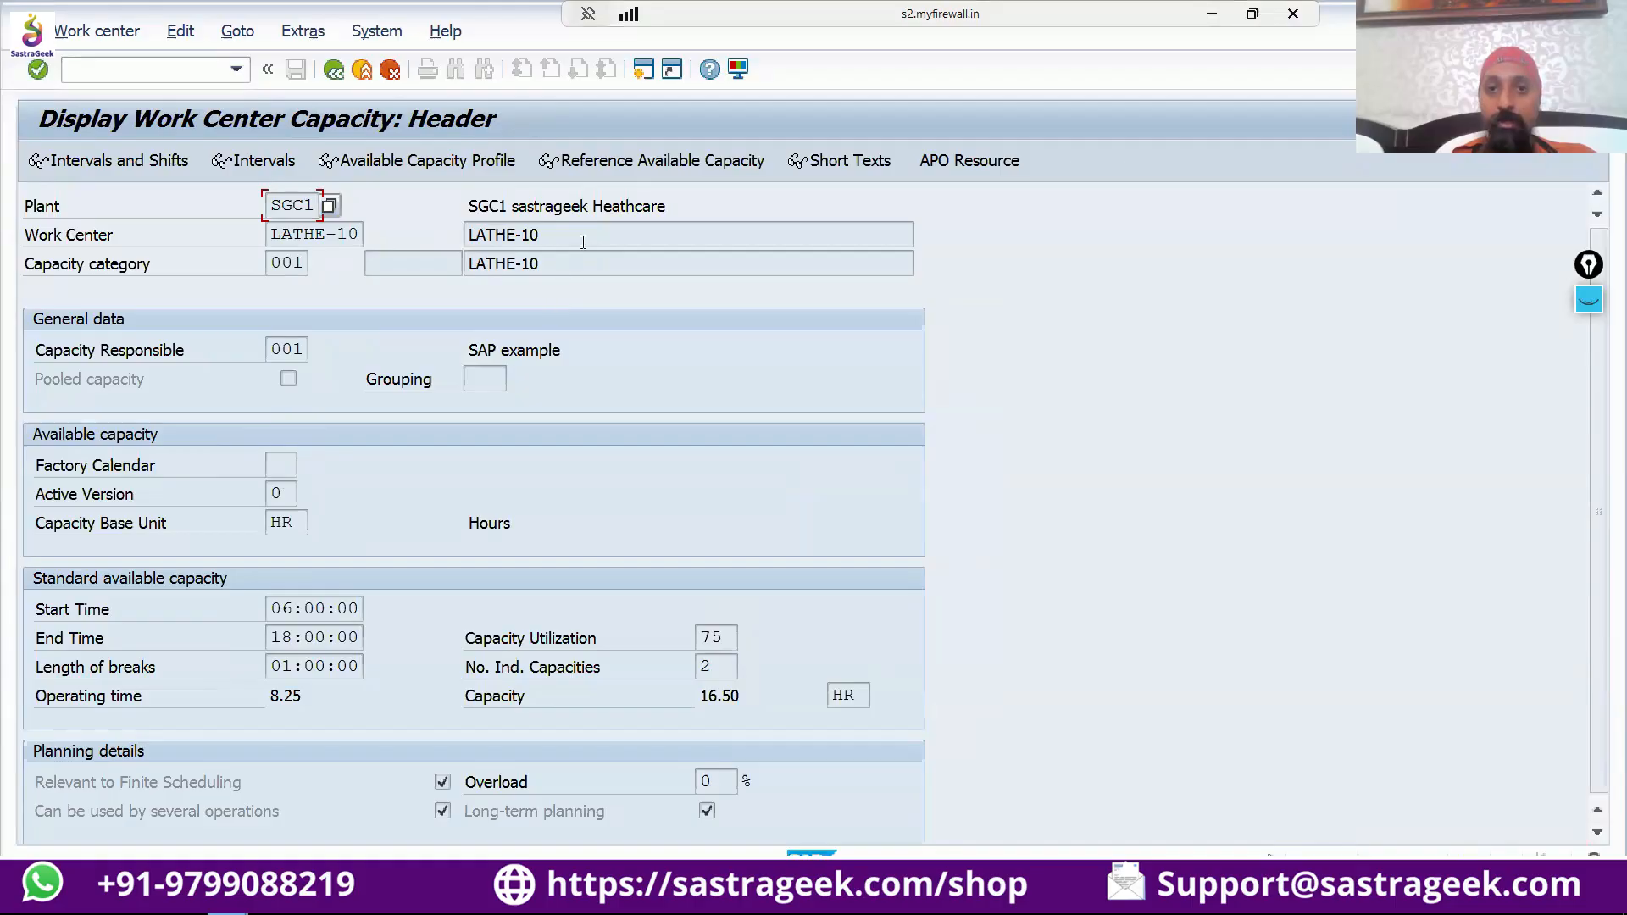
{"action": "left_click", "coordinate": [639, 161]}
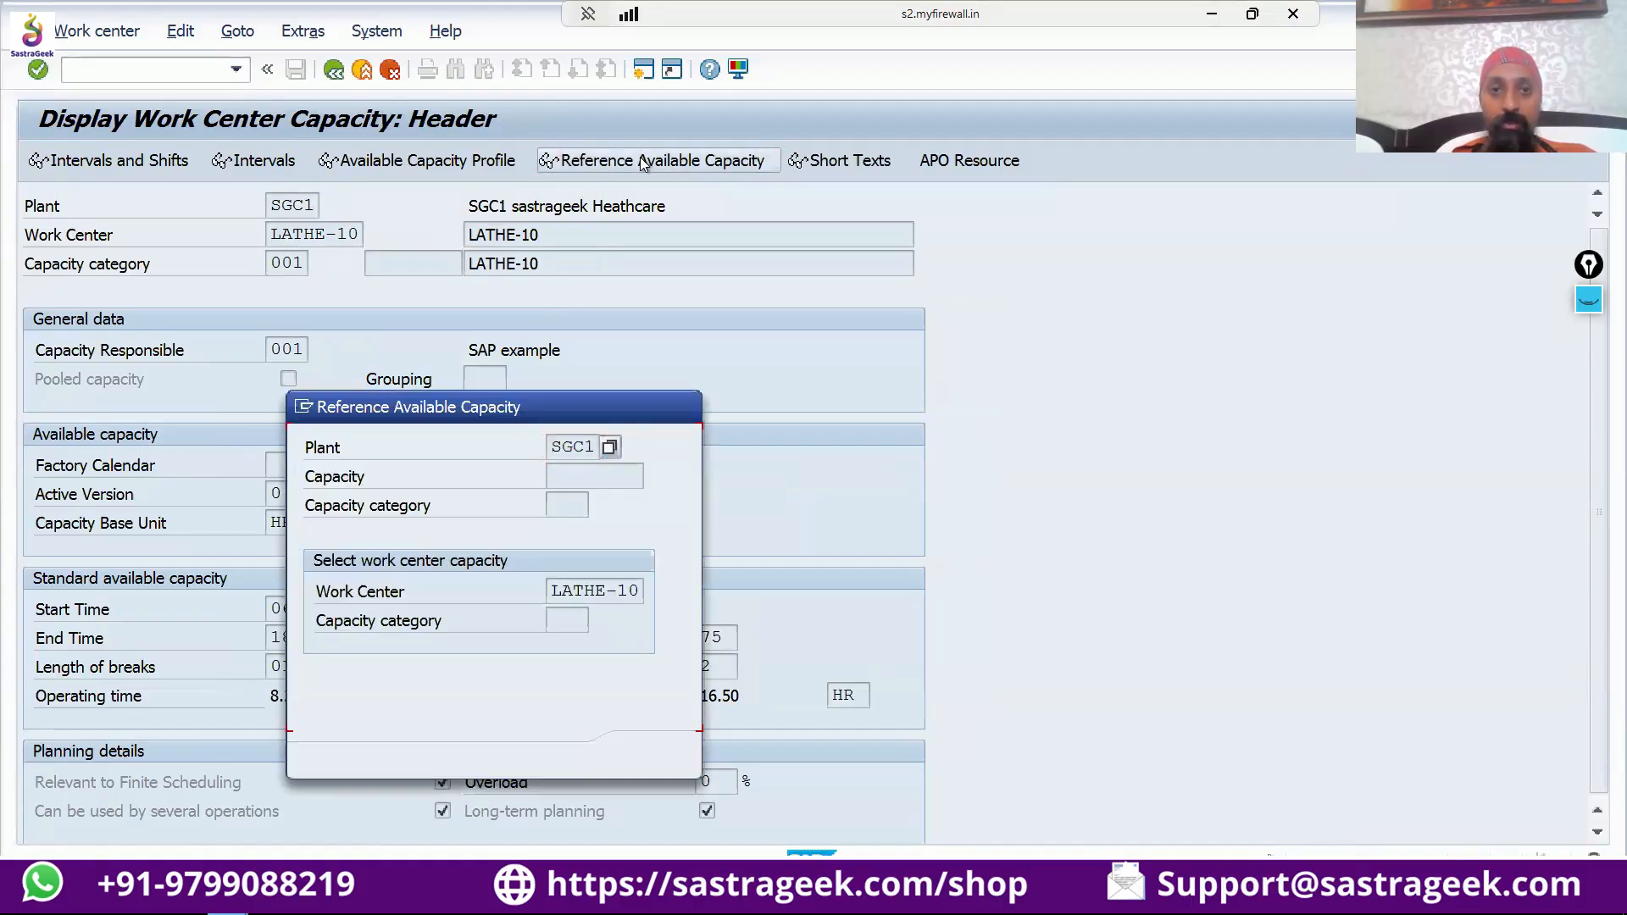
{"action": "left_click", "coordinate": [559, 474]}
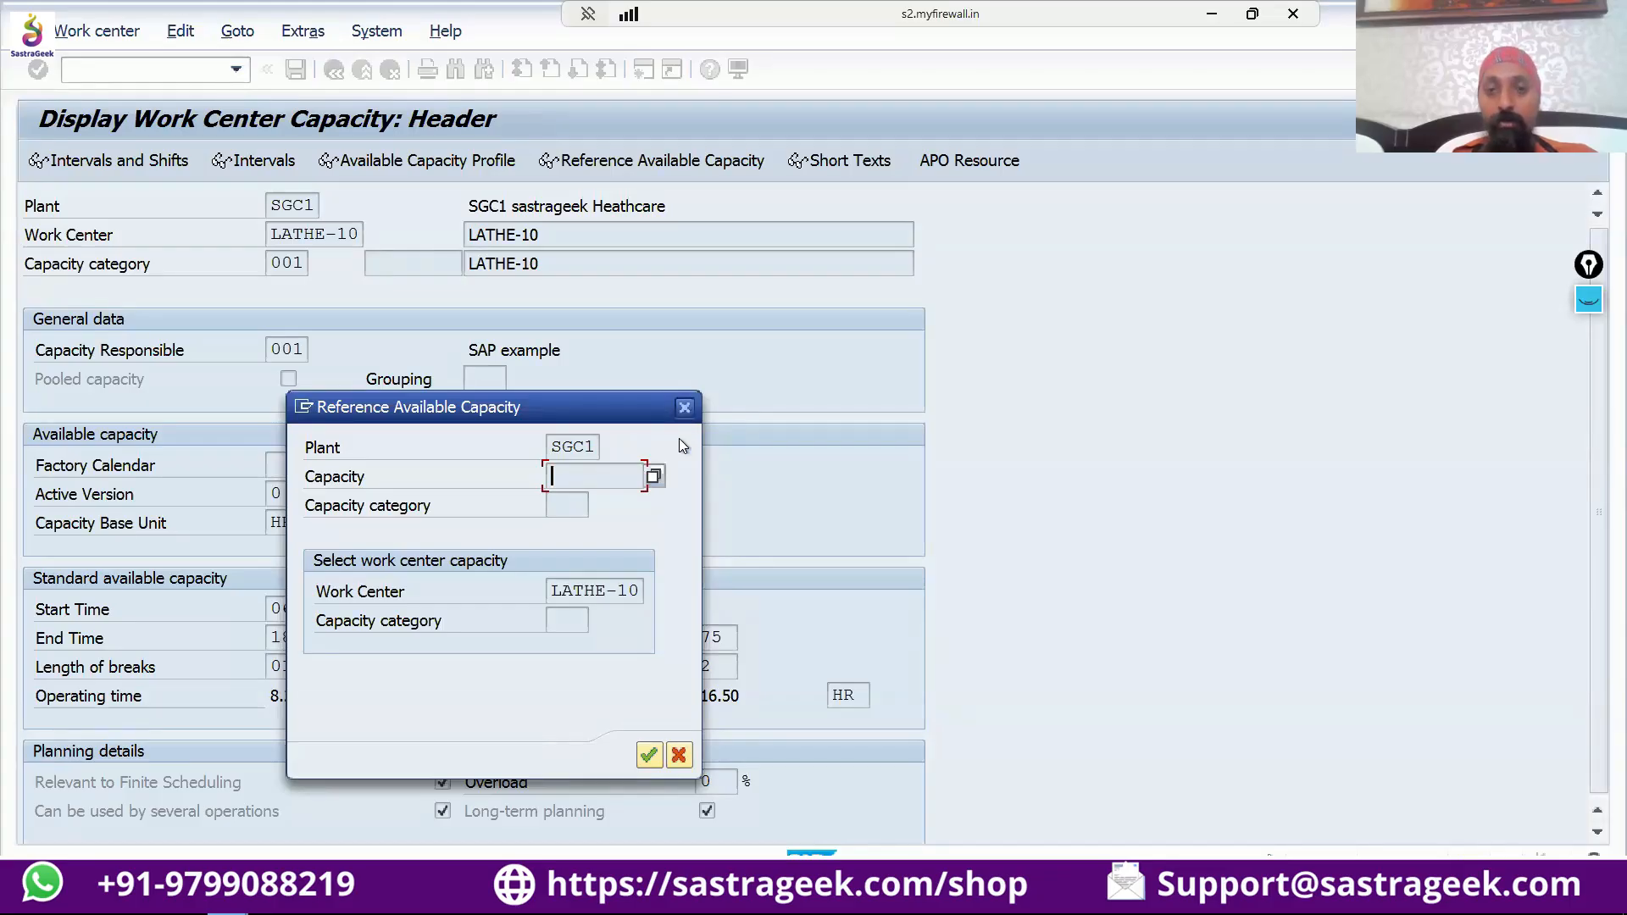
{"action": "left_click", "coordinate": [686, 409]}
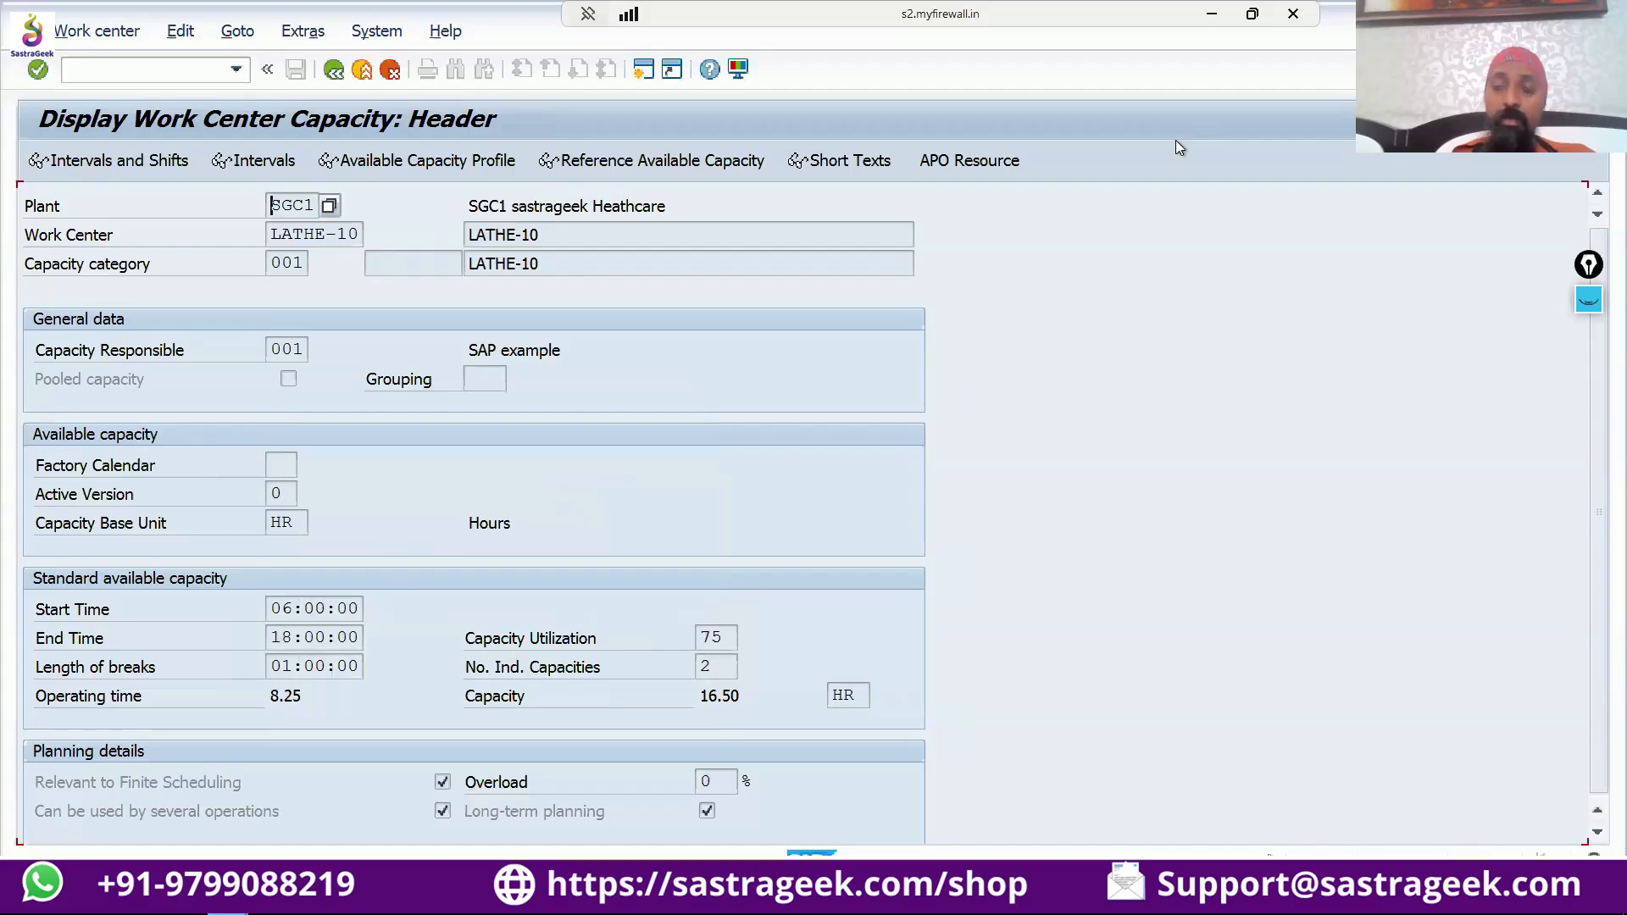
Minimize the SAP window and turn the annotation display back on.
{"action": "left_click", "coordinate": [1221, 17]}
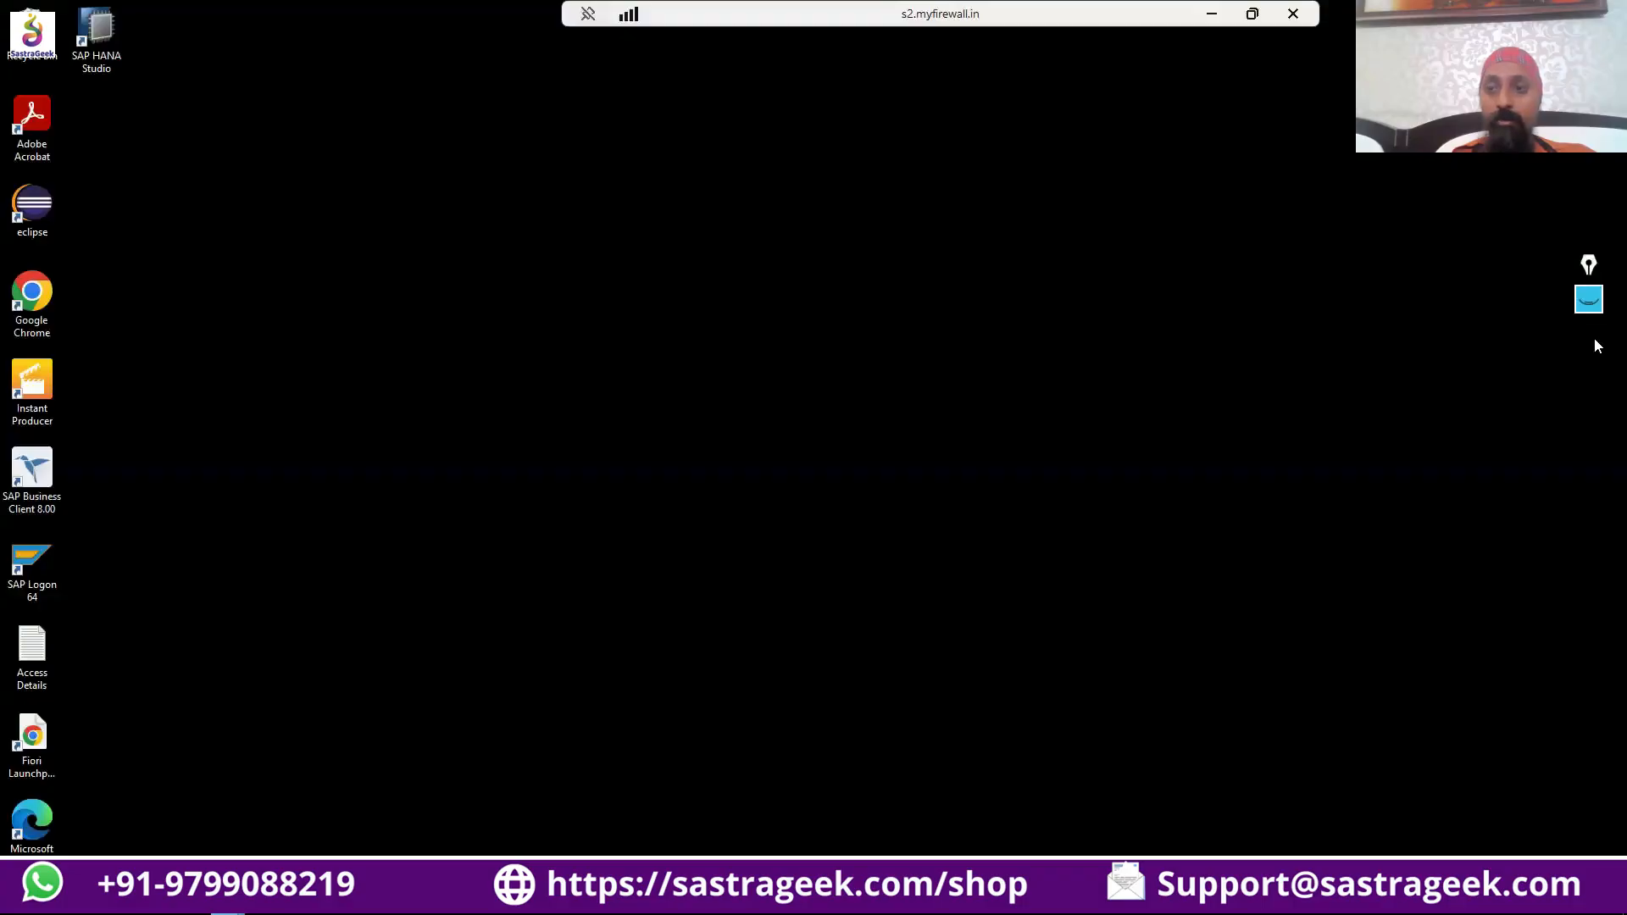
{"action": "left_click", "coordinate": [1588, 300]}
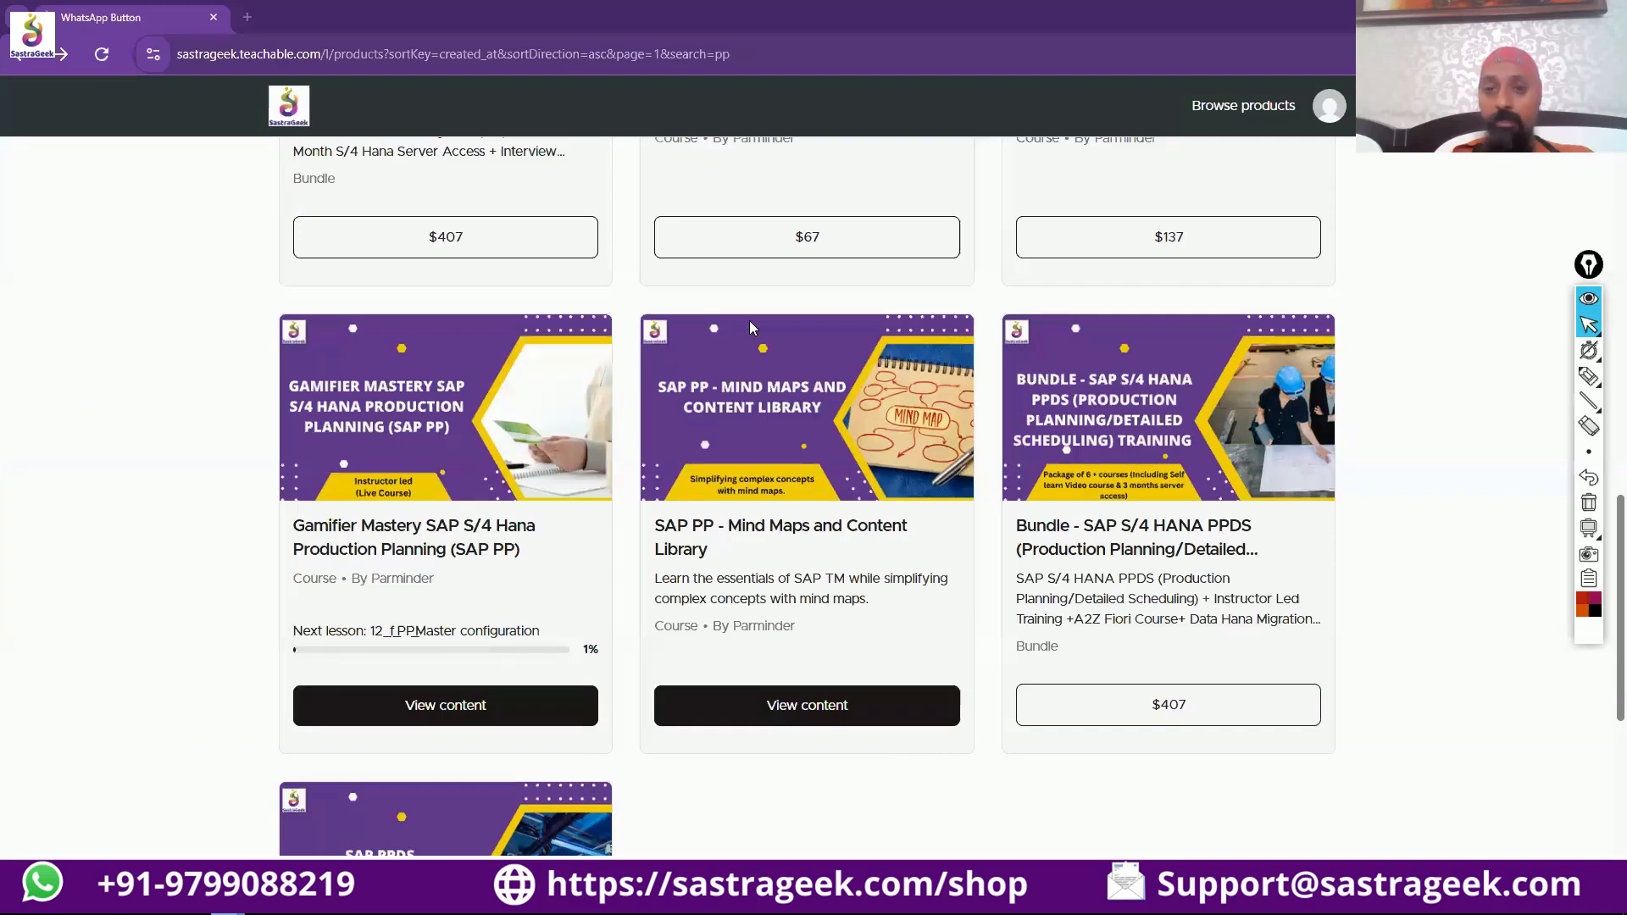
Open the SAP PP - Mind Maps and Content Library course and start the lesson Integration with Other Modules.
{"action": "scroll", "coordinate": [750, 328], "scroll_direction": "up", "scroll_amount": 1}
{"action": "scroll", "coordinate": [738, 413], "scroll_direction": "down", "scroll_amount": 1}
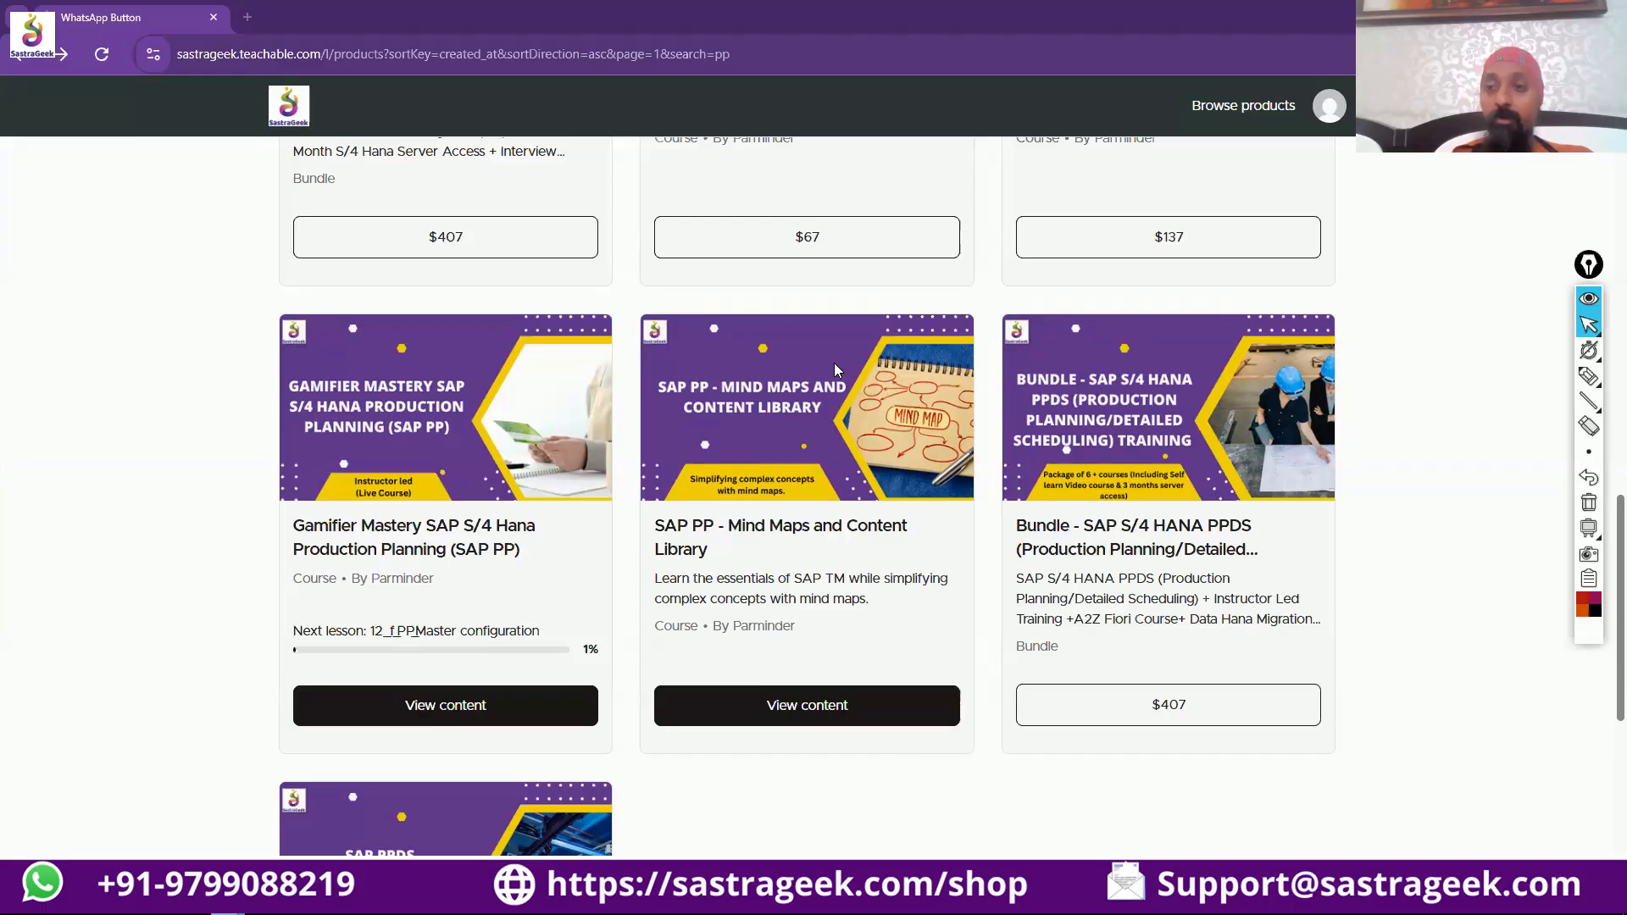
{"action": "left_click", "coordinate": [785, 714]}
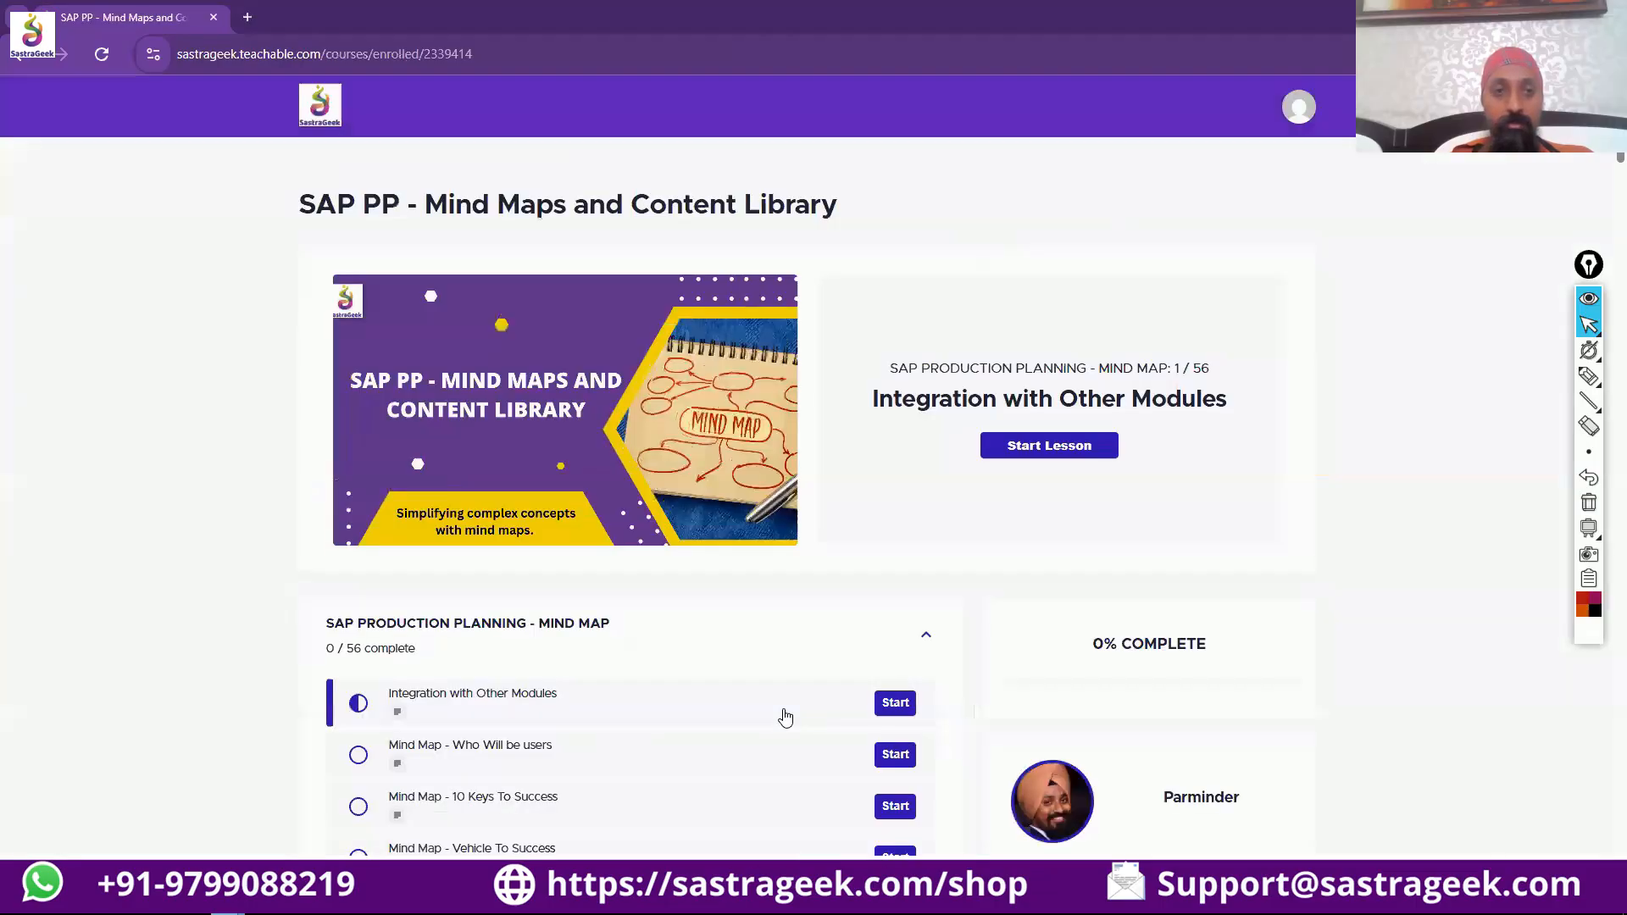
{"action": "left_click", "coordinate": [1050, 447]}
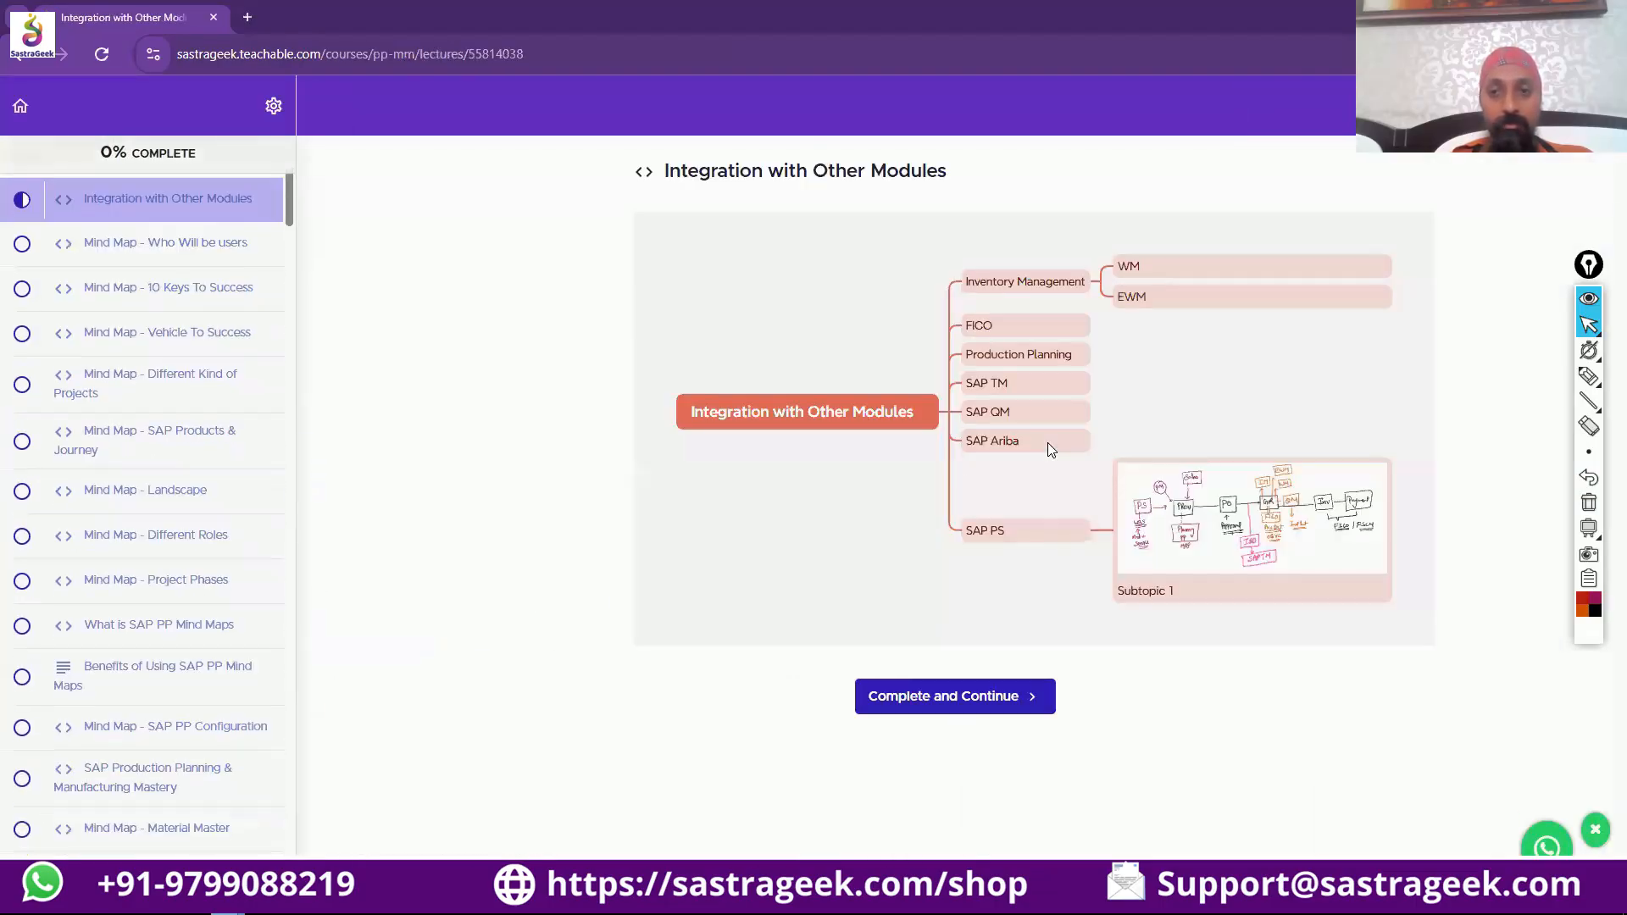
Open the planning strategy 30 lesson and look over its mind map, including the key features and business scenario.
{"action": "scroll", "coordinate": [169, 375], "scroll_direction": "up", "scroll_amount": 2}
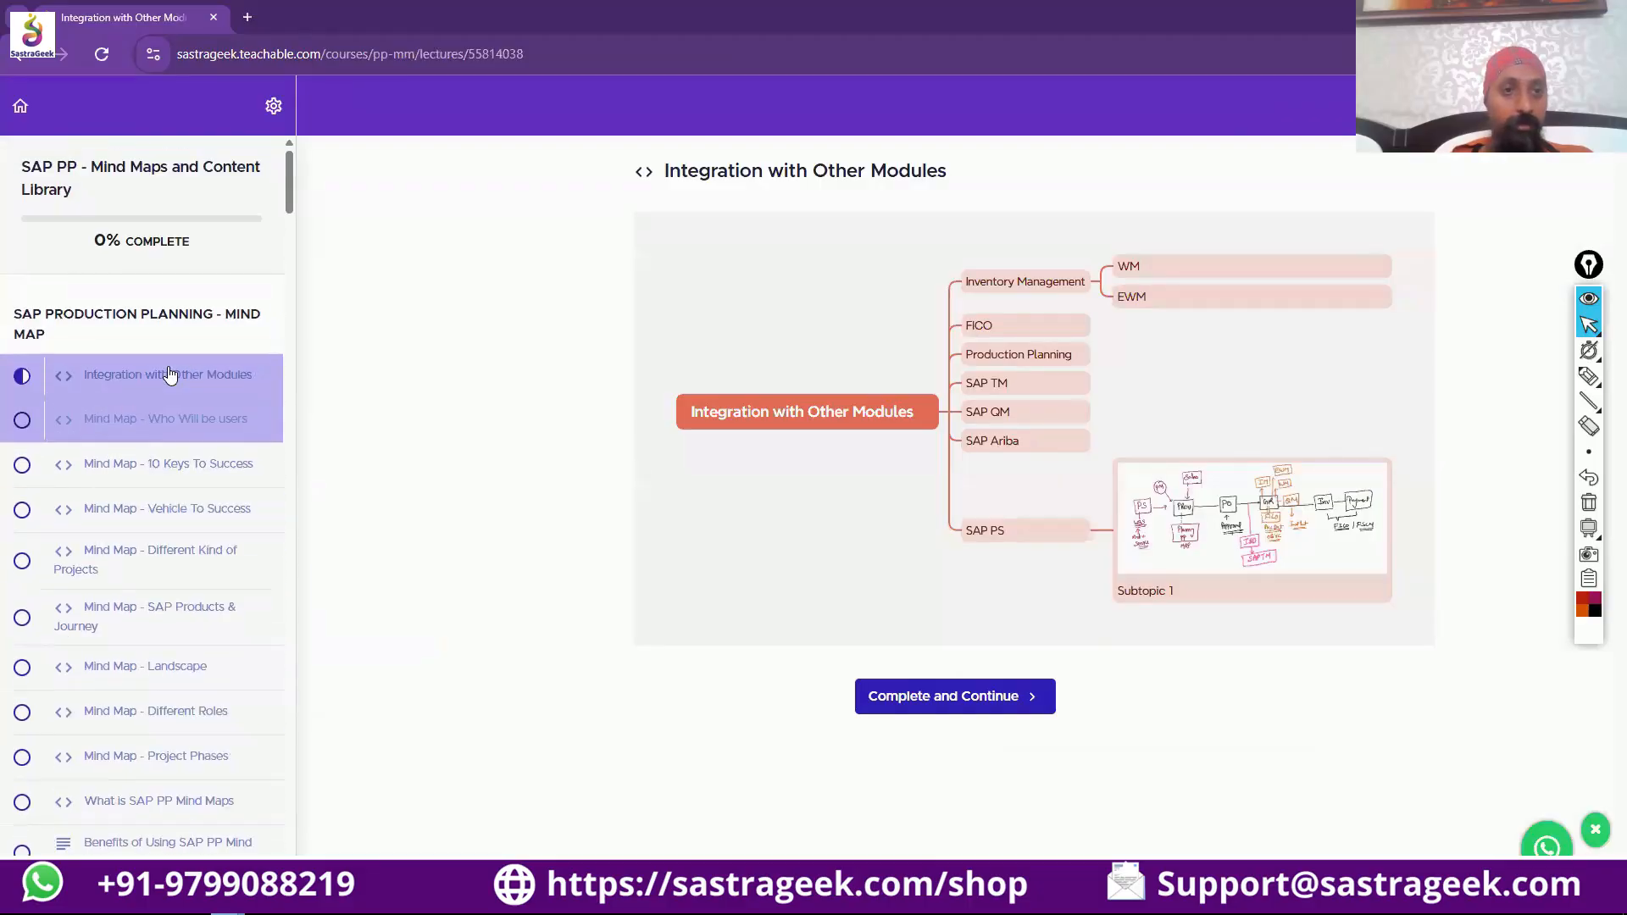
{"action": "scroll", "coordinate": [152, 460], "scroll_direction": "down", "scroll_amount": 10}
{"action": "scroll", "coordinate": [152, 460], "scroll_direction": "down", "scroll_amount": 5}
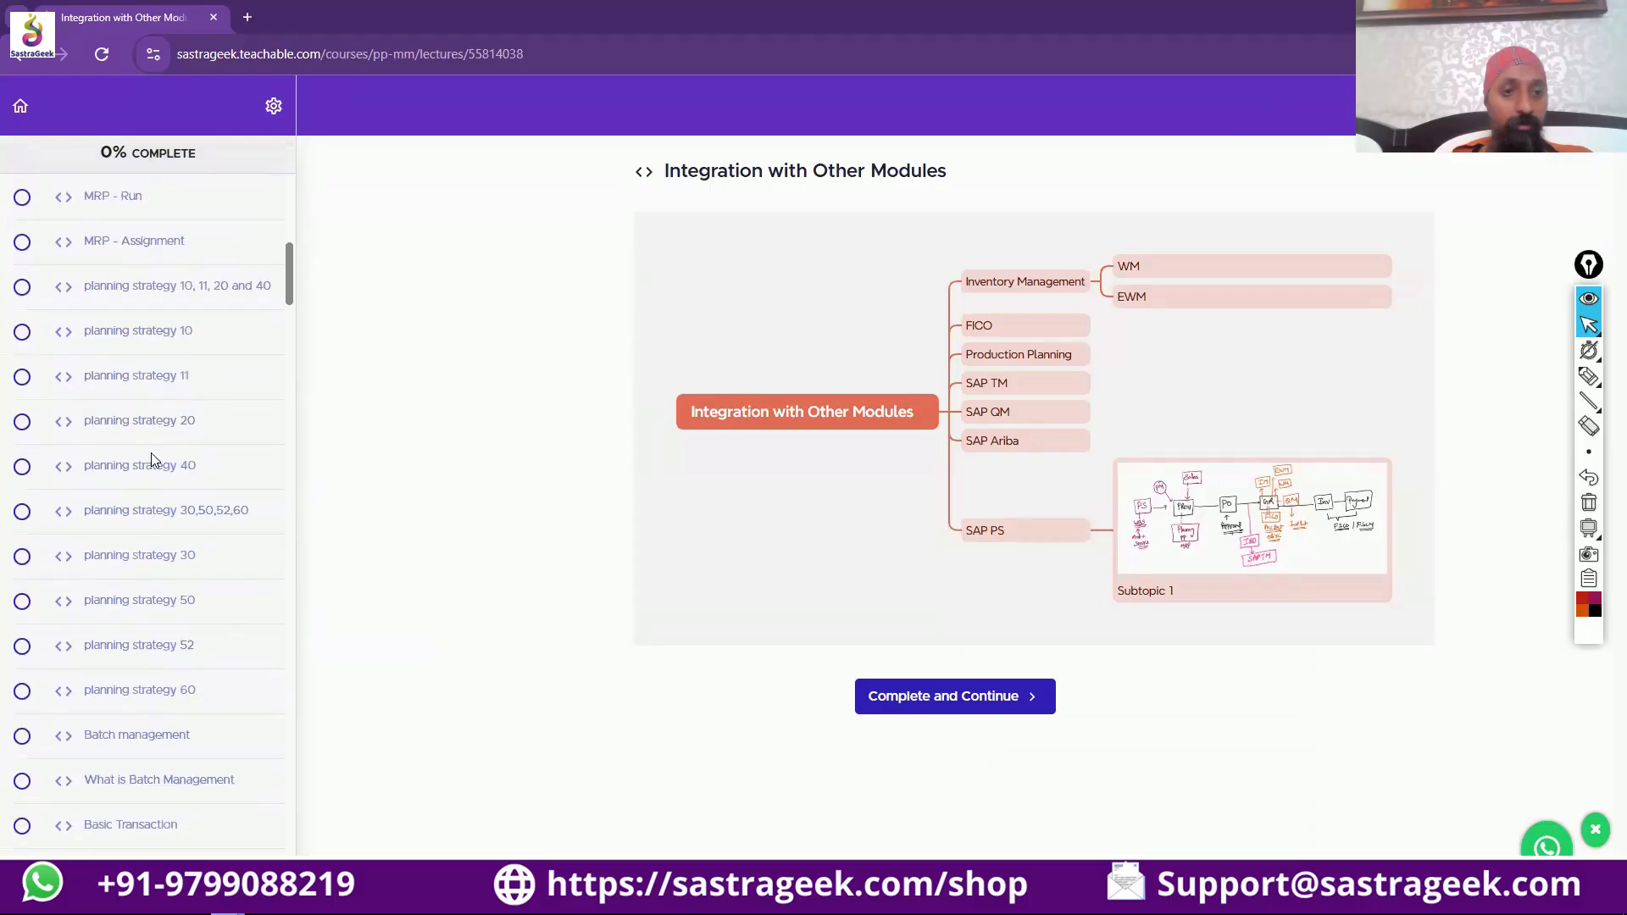
{"action": "left_click", "coordinate": [138, 564]}
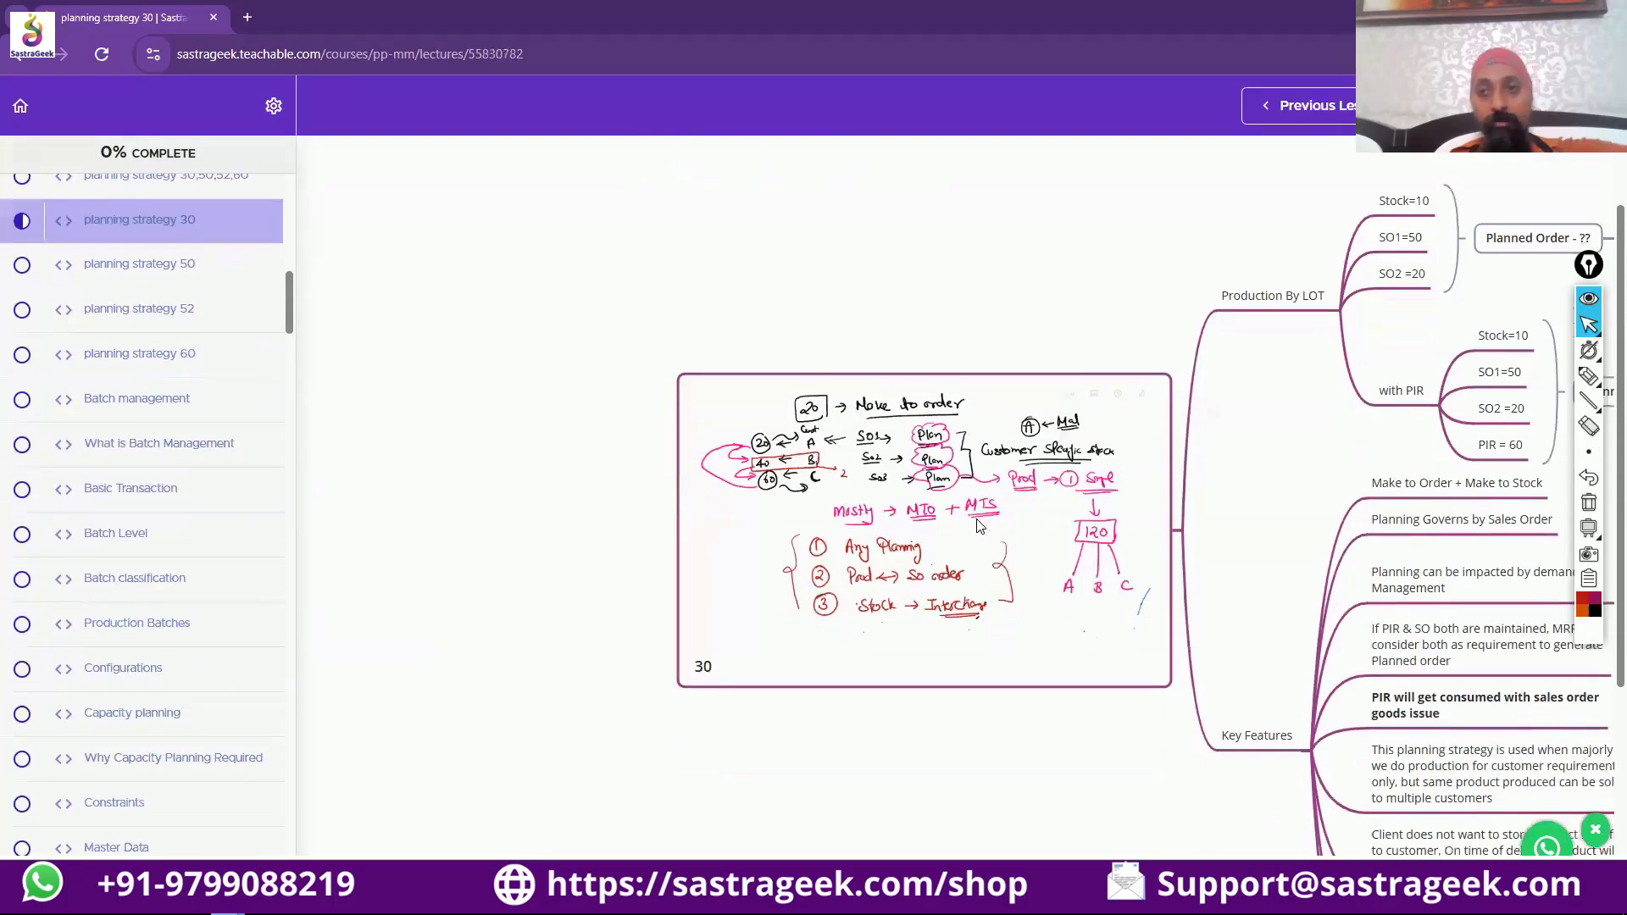
{"action": "scroll", "coordinate": [979, 525], "scroll_direction": "right", "scroll_amount": 8}
{"action": "scroll", "coordinate": [979, 526], "scroll_direction": "down", "scroll_amount": 3}
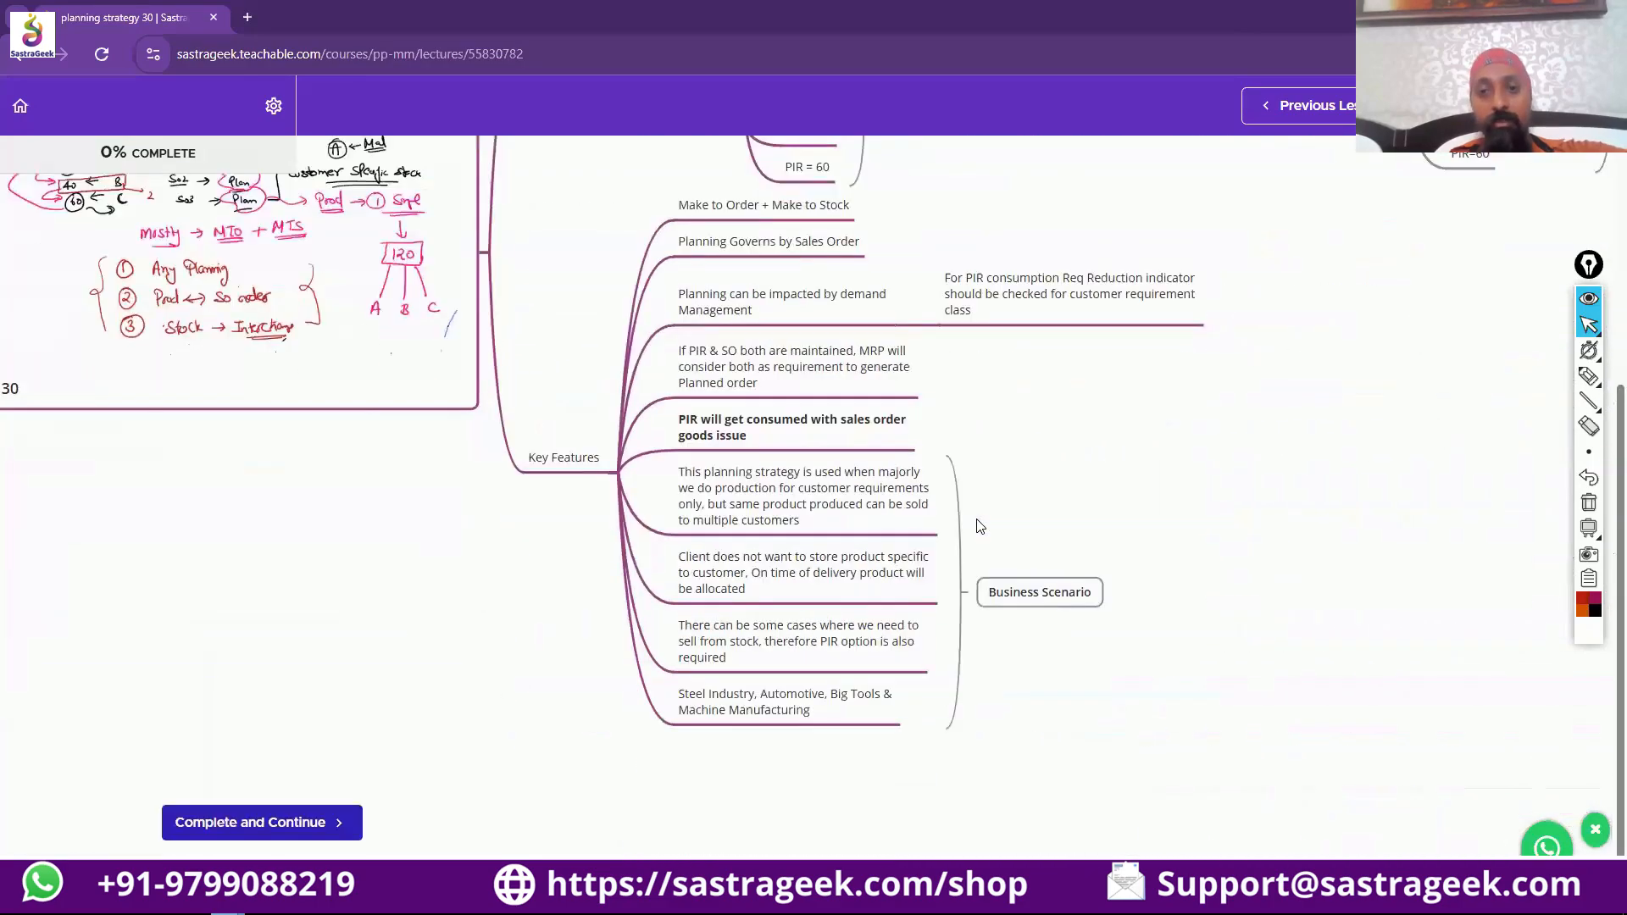
{"action": "scroll", "coordinate": [980, 526], "scroll_direction": "right", "scroll_amount": 4}
{"action": "scroll", "coordinate": [979, 526], "scroll_direction": "up", "scroll_amount": 4}
{"action": "scroll", "coordinate": [979, 526], "scroll_direction": "left", "scroll_amount": 2}
{"action": "scroll", "coordinate": [978, 527], "scroll_direction": "left", "scroll_amount": 10}
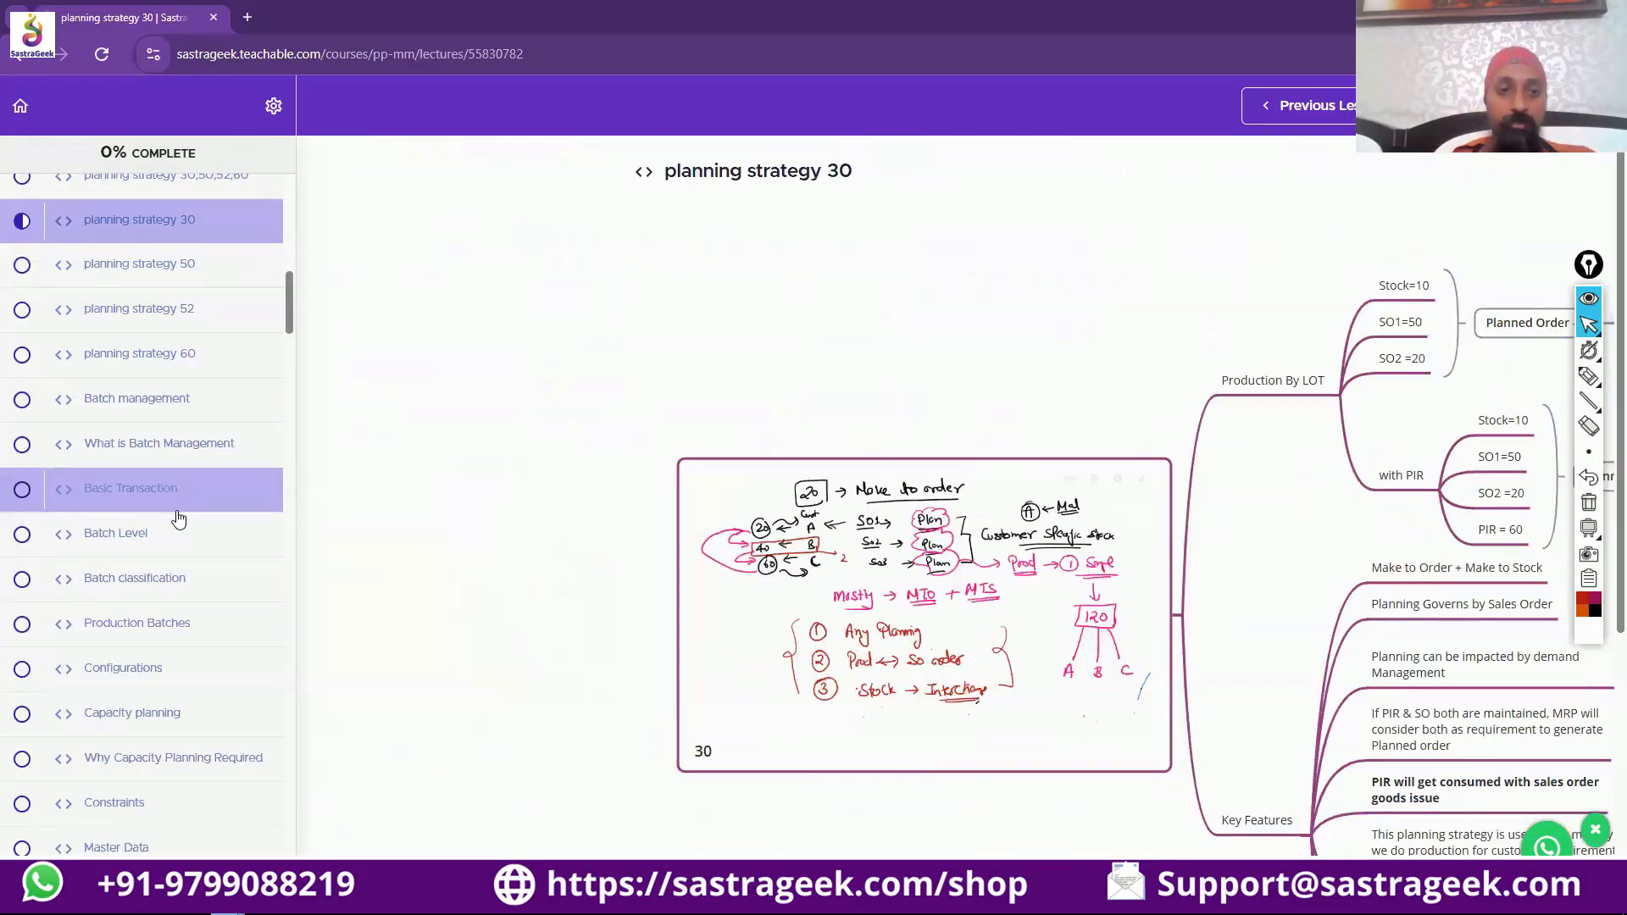
Search the lesson list for "poo" and open the lesson Reference capacity and pooled capacity.
{"action": "scroll", "coordinate": [176, 522], "scroll_direction": "down", "scroll_amount": 15}
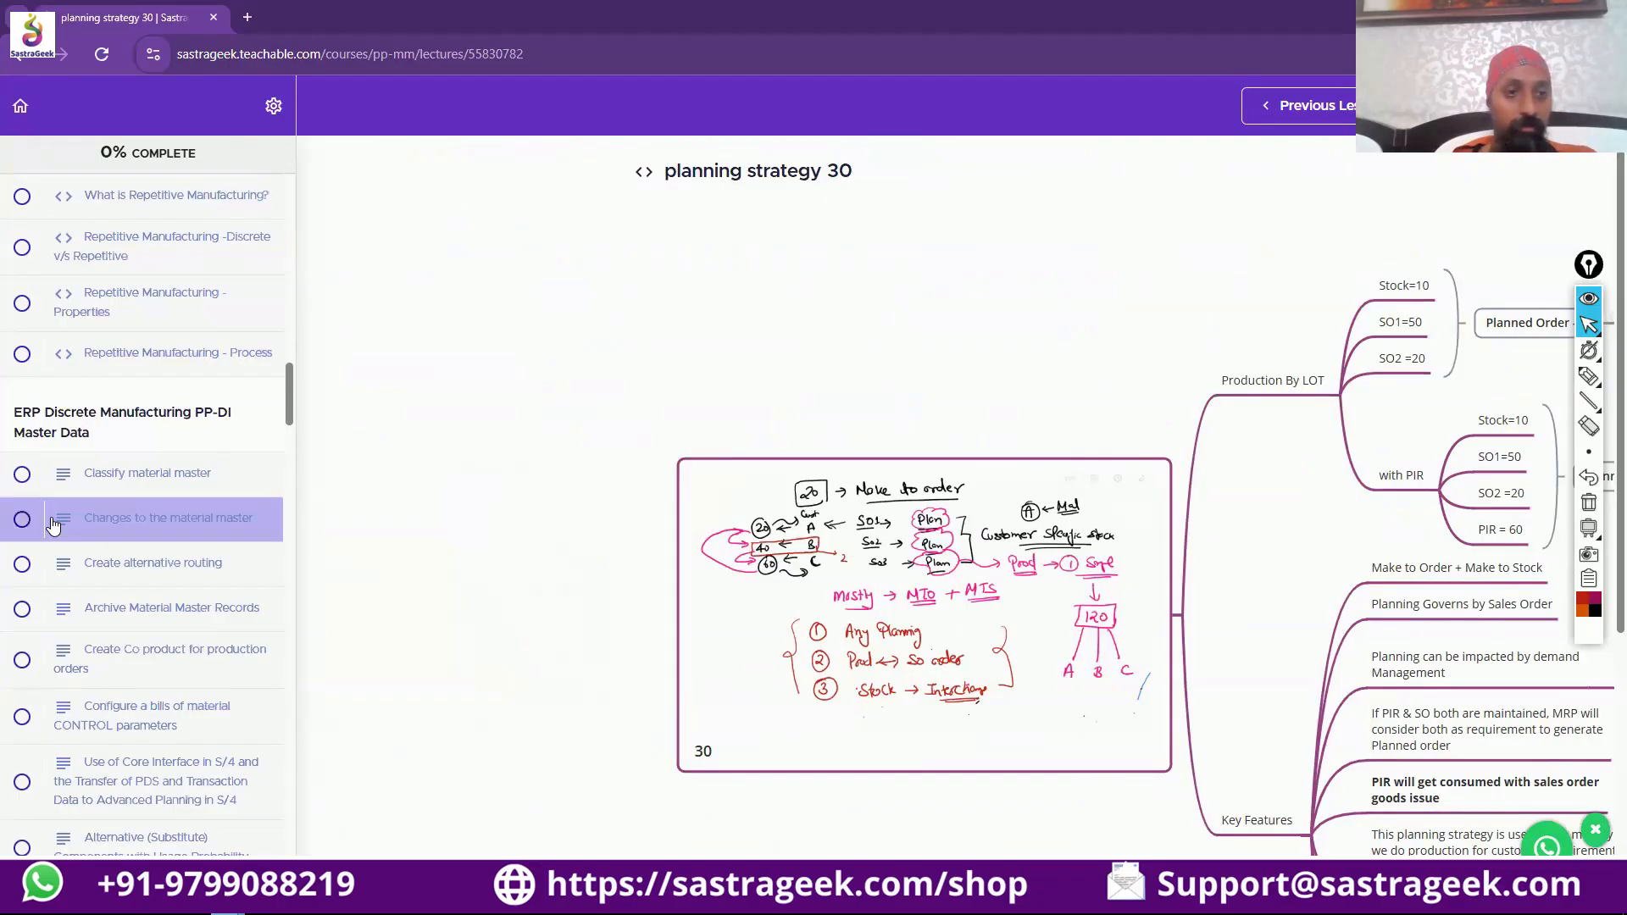
{"action": "scroll", "coordinate": [52, 526], "scroll_direction": "down", "scroll_amount": 10}
{"action": "scroll", "coordinate": [52, 526], "scroll_direction": "down", "scroll_amount": 10}
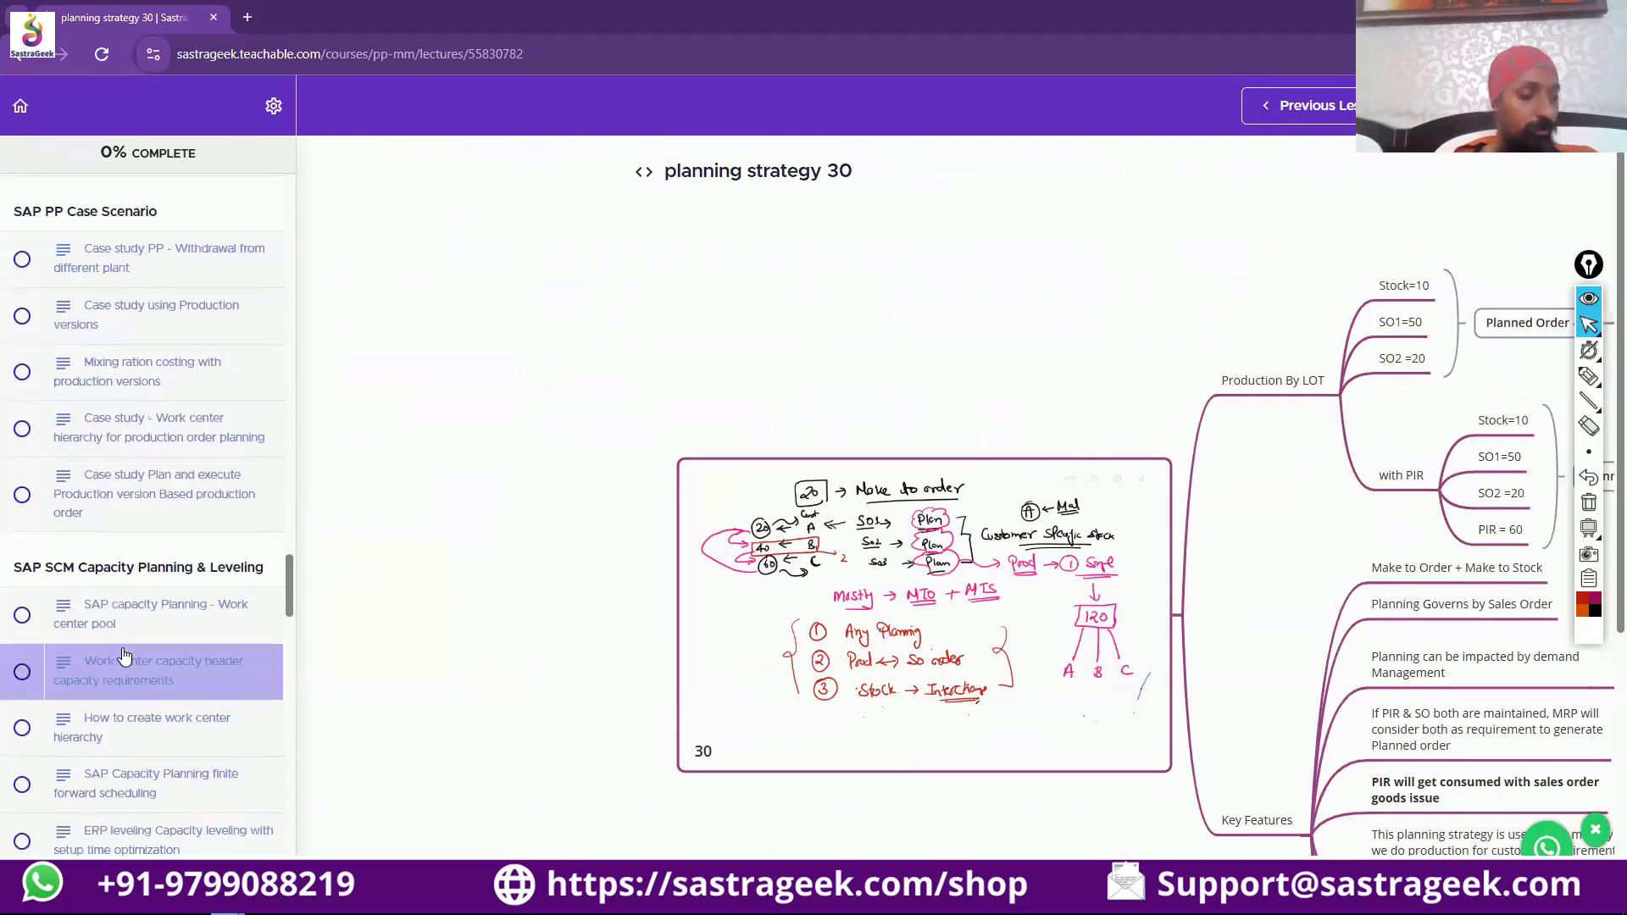
{"action": "key", "text": "ctrl+f"}
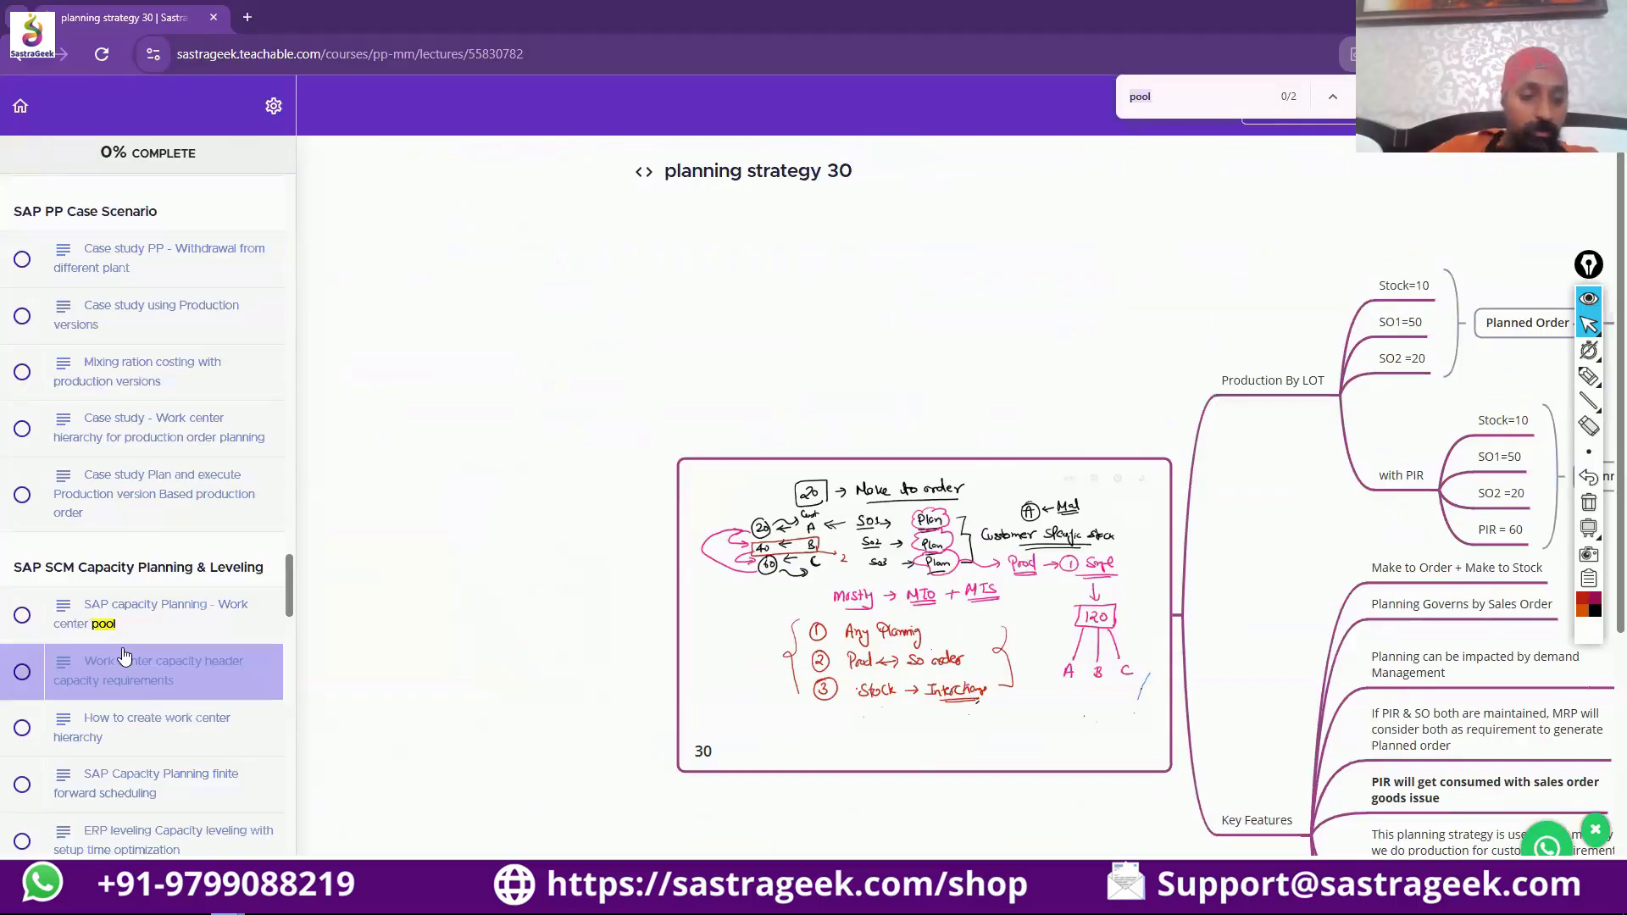
{"action": "type", "text": "poo"}
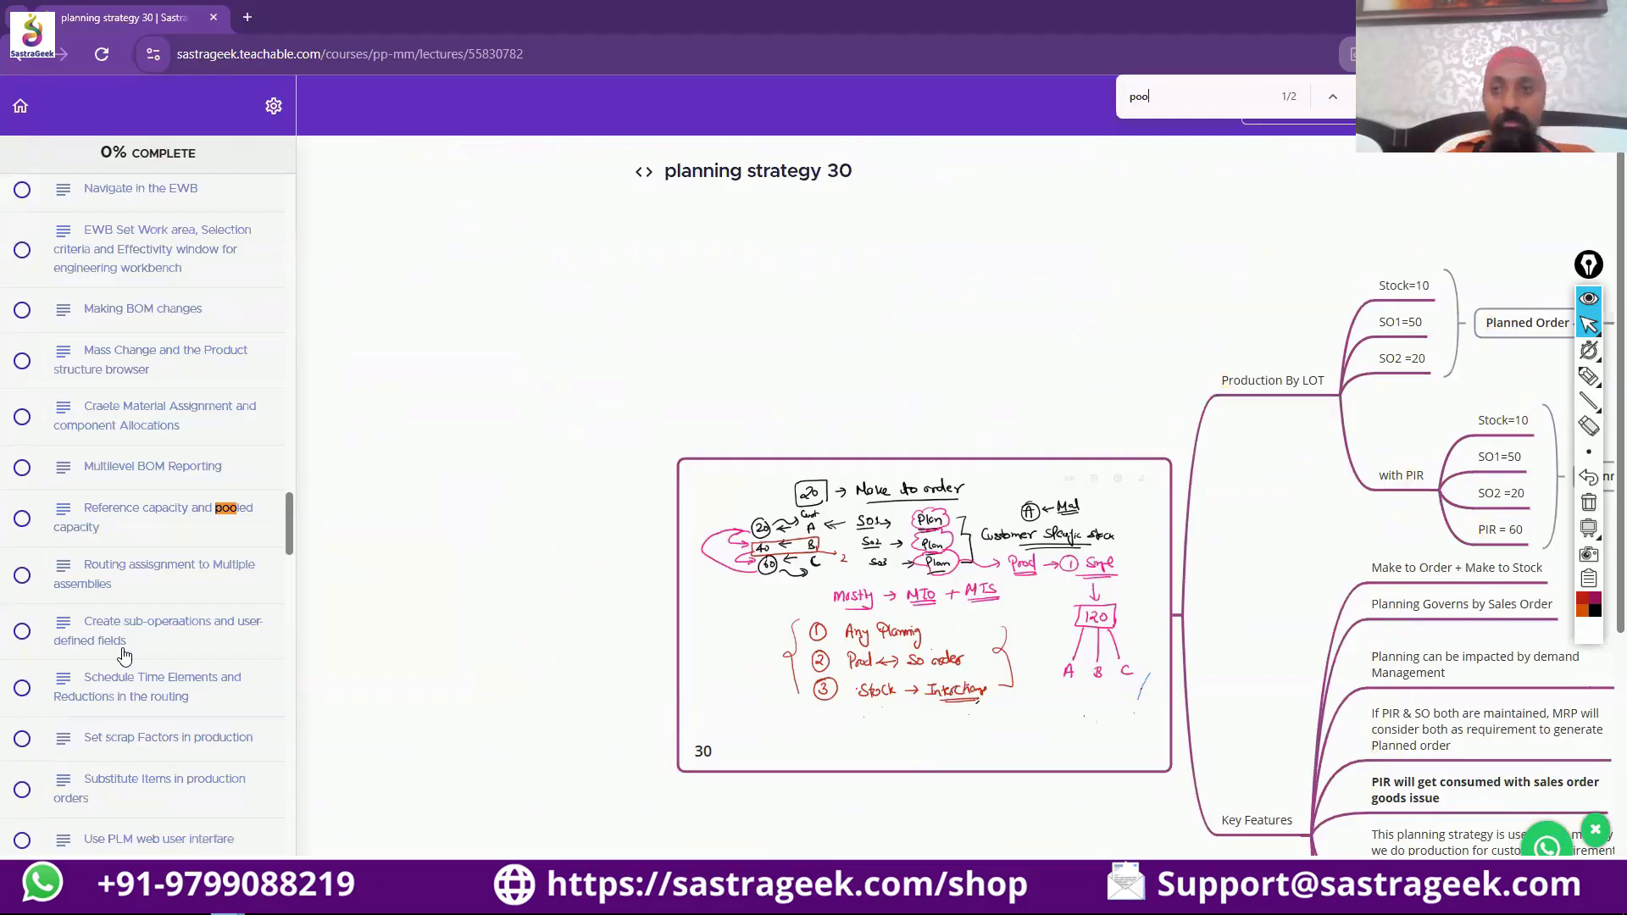
{"action": "left_click", "coordinate": [123, 515]}
Look over the lesson's text on reference and pooled capacity and show its embedded slides in full screen.
{"action": "mouse_move", "coordinate": [1585, 351]}
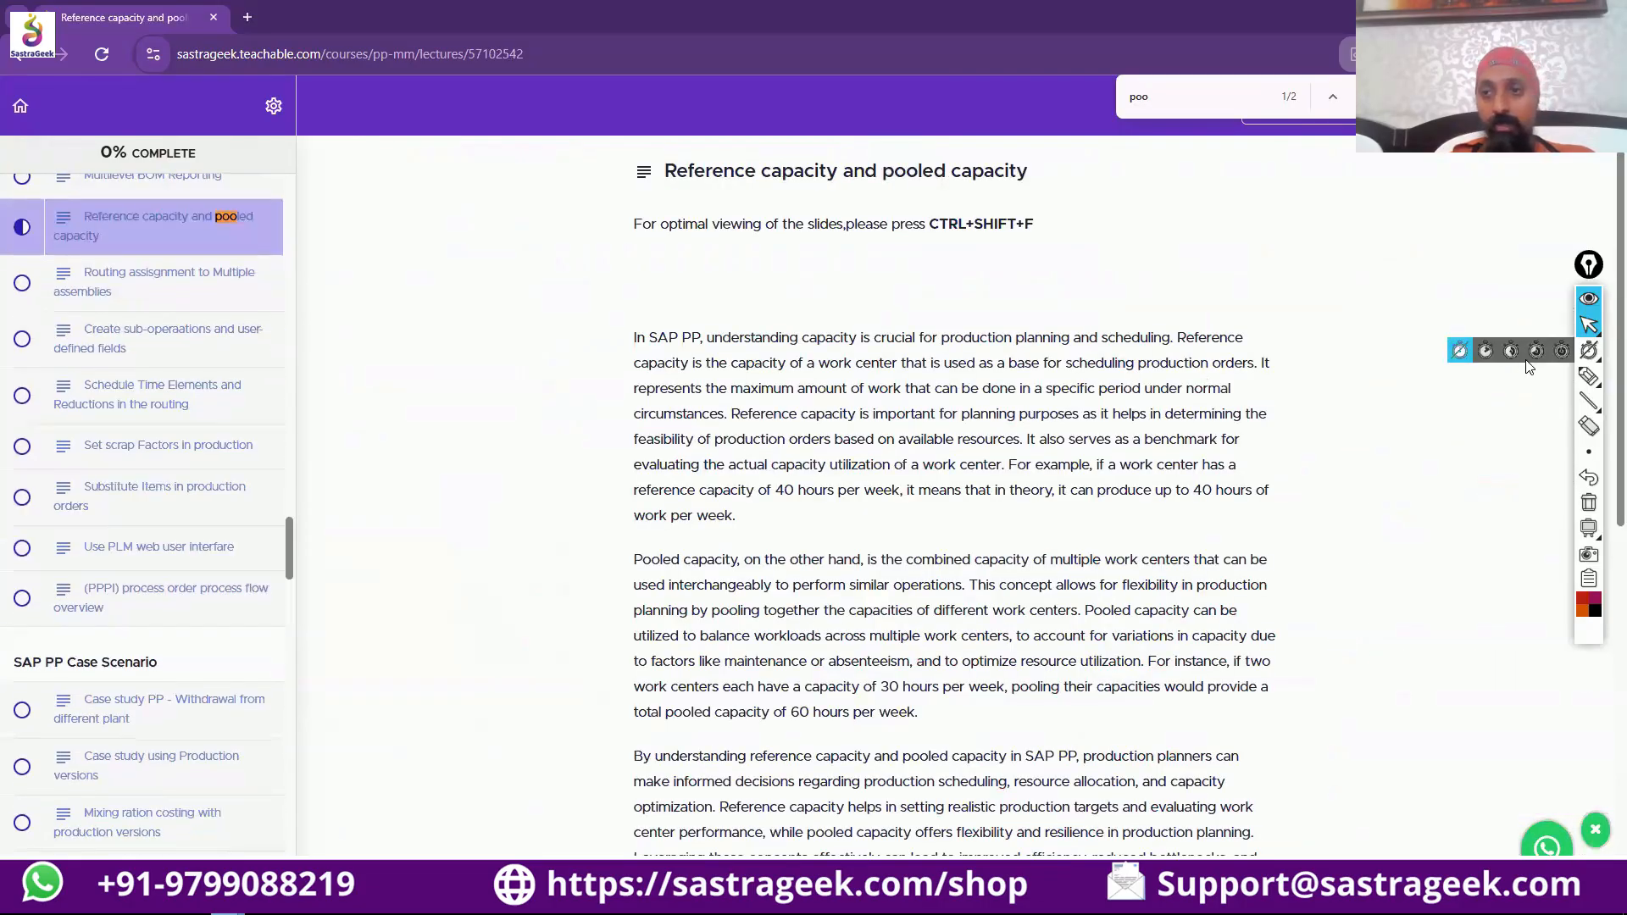
{"action": "scroll", "coordinate": [642, 483], "scroll_direction": "down", "scroll_amount": 1}
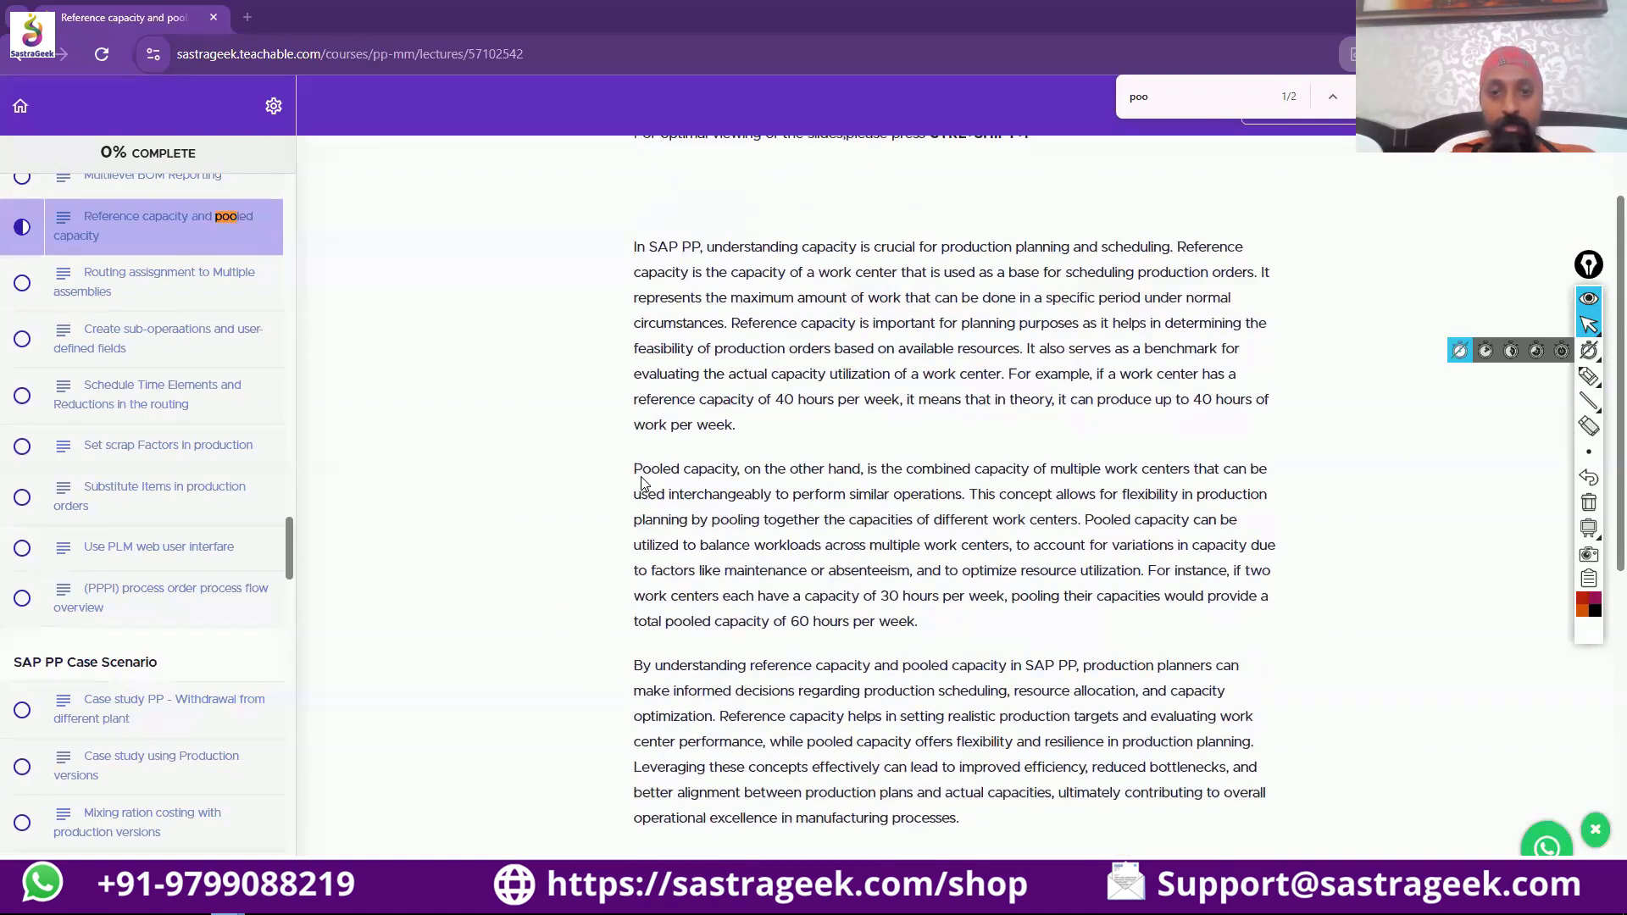
{"action": "scroll", "coordinate": [641, 483], "scroll_direction": "down", "scroll_amount": 7}
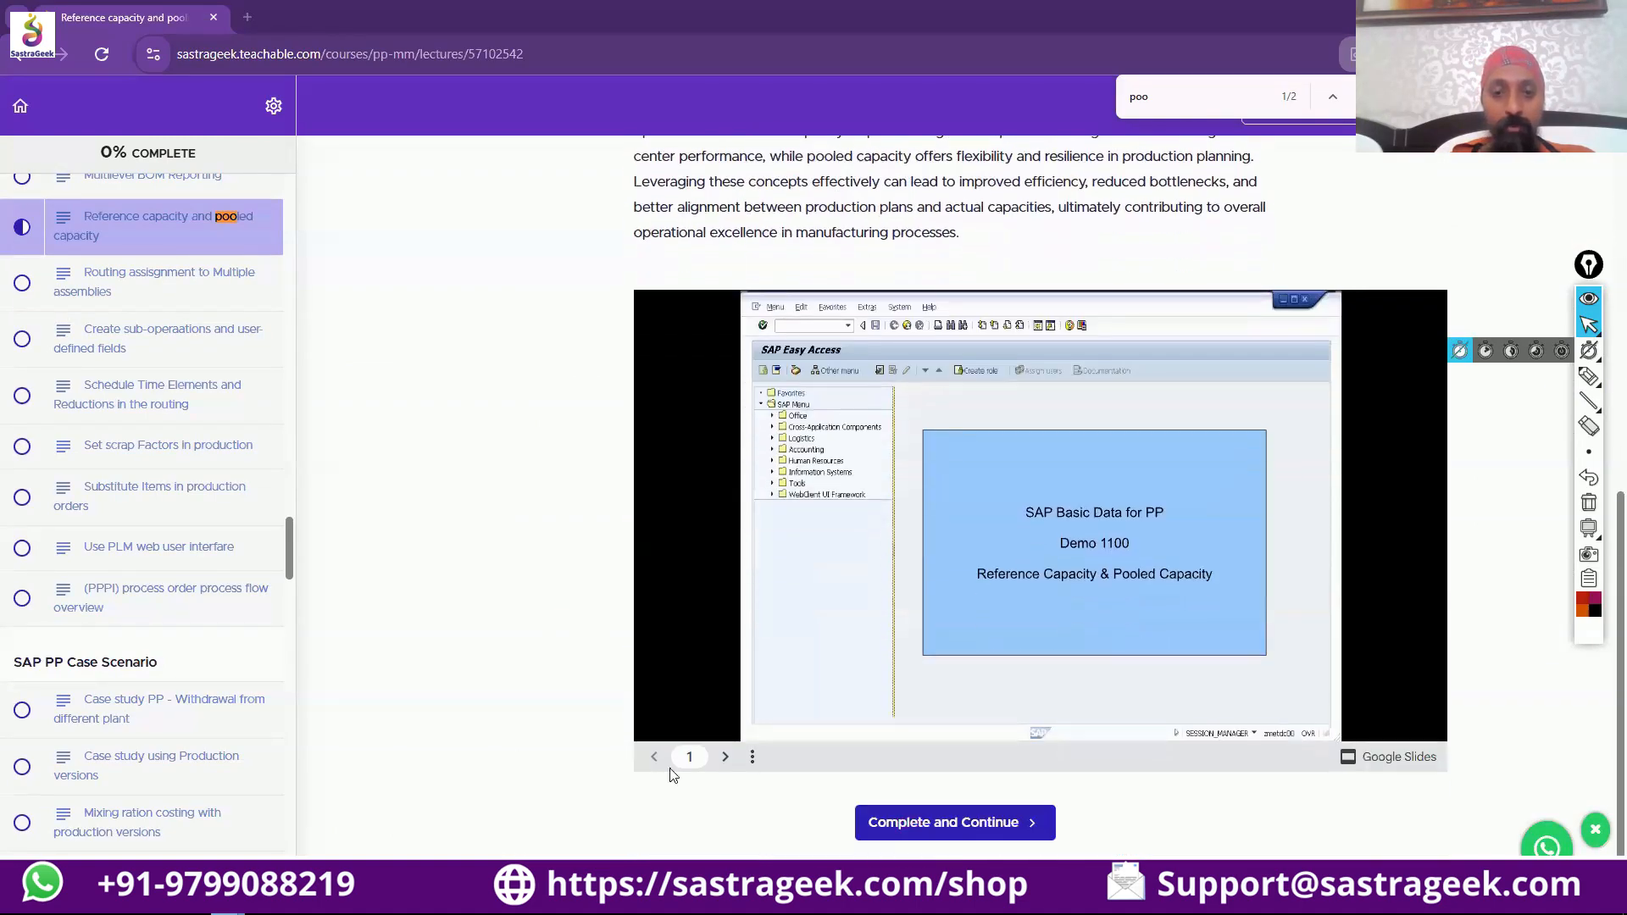
{"action": "left_click", "coordinate": [751, 757]}
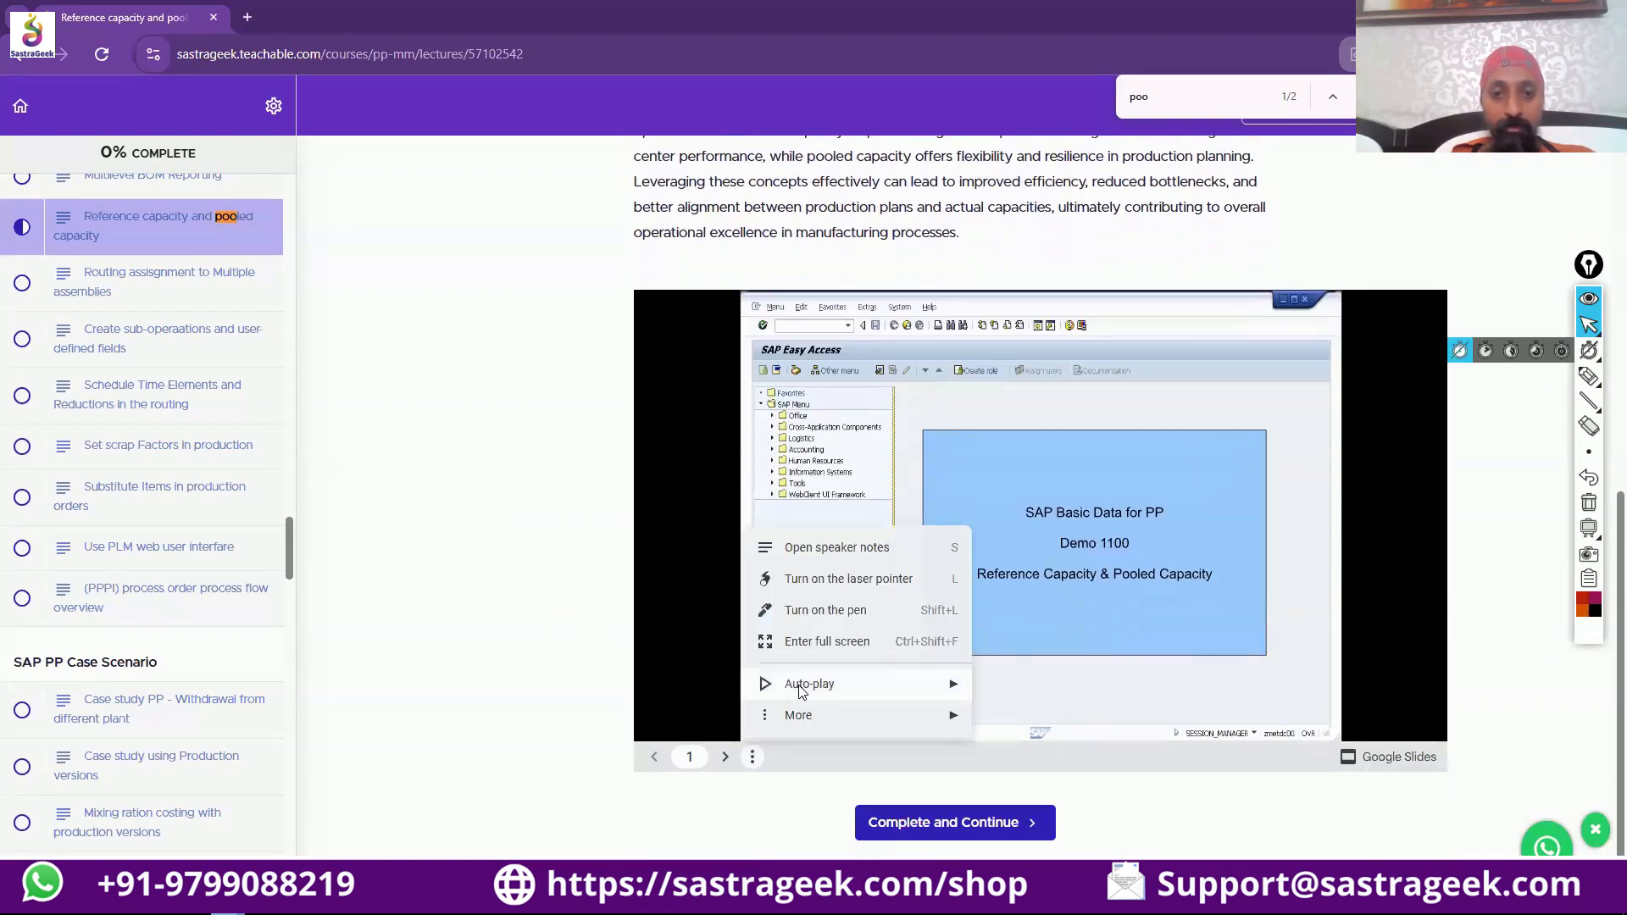
{"action": "left_click", "coordinate": [827, 644]}
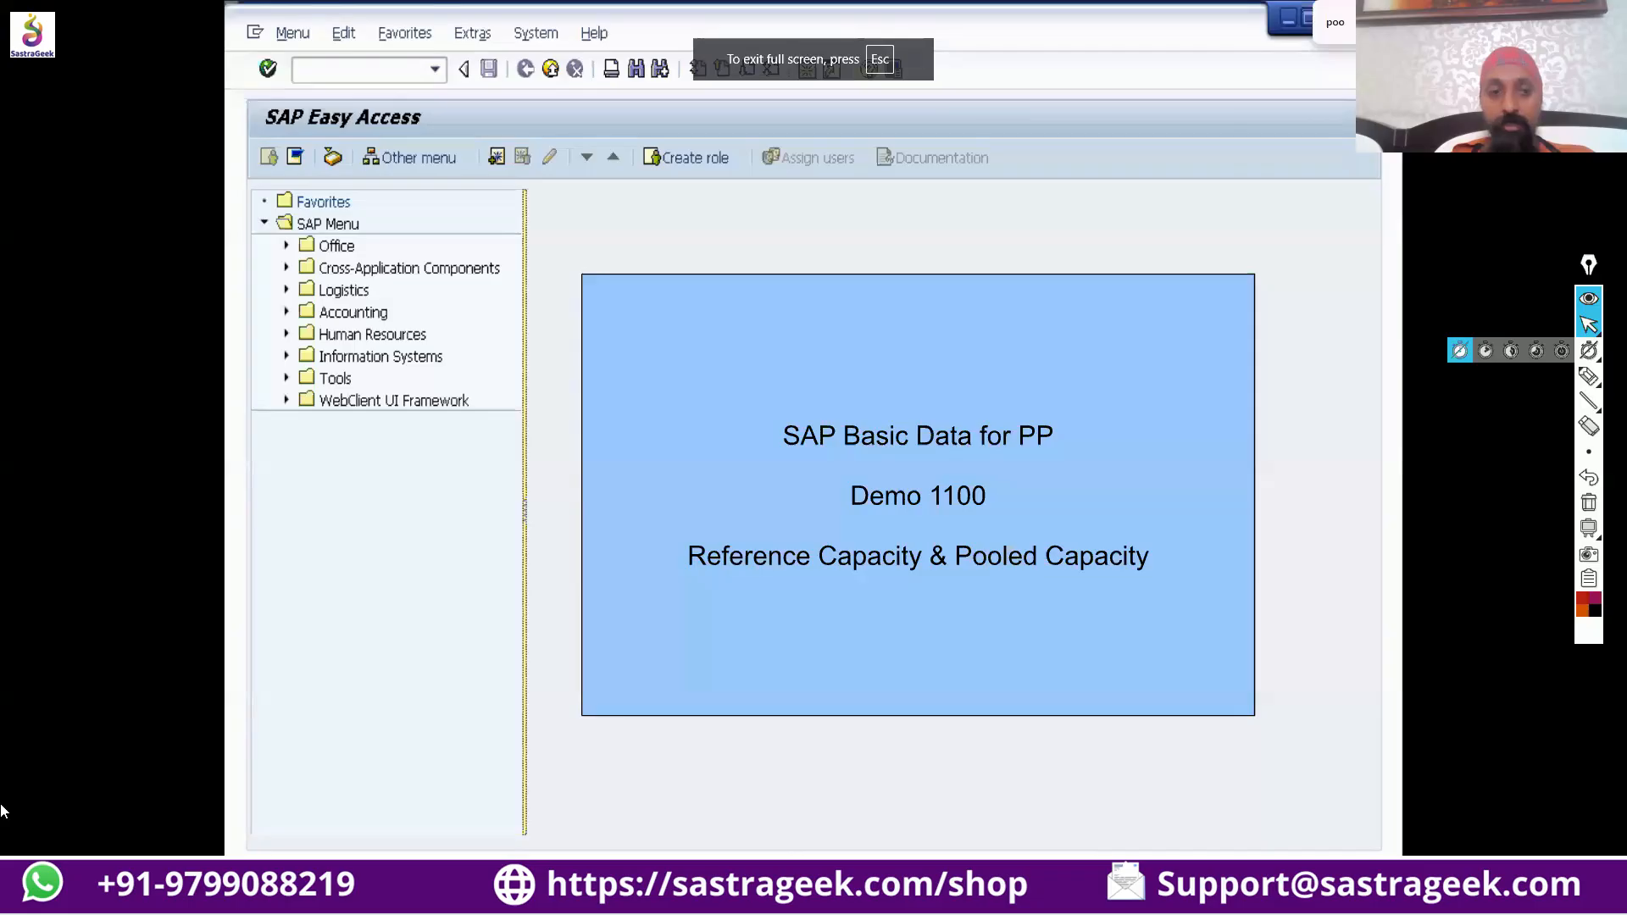
Step through the demo slides on reference and pooled capacity up to the header of capacity category 002 for work center ASSY-18.
{"action": "key", "text": "Right"}
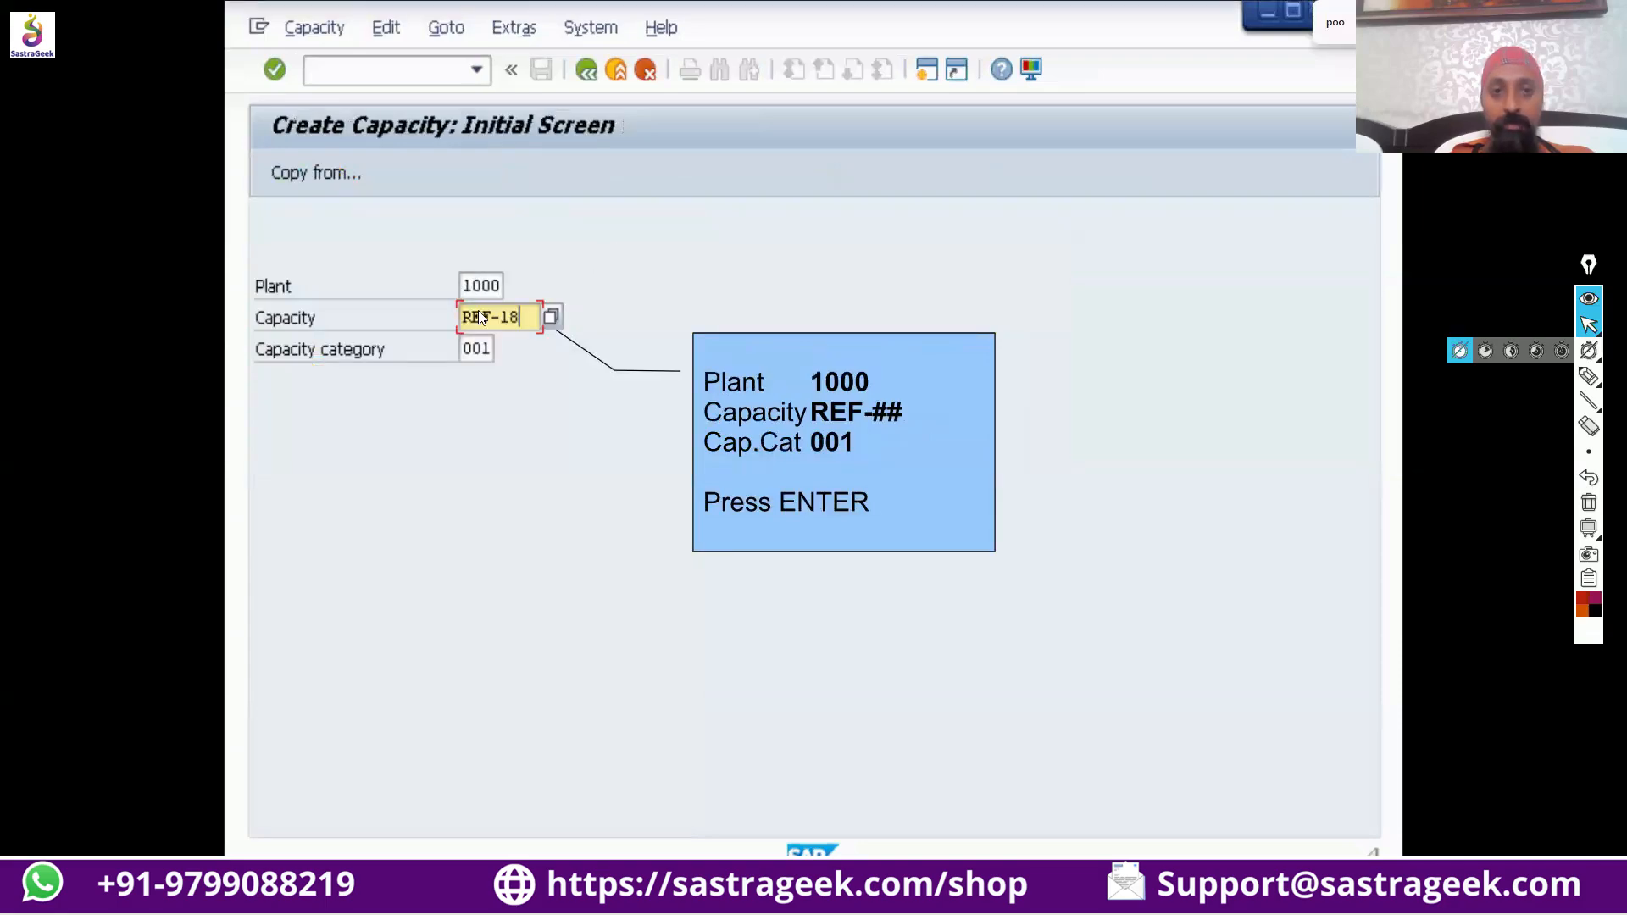
{"action": "key", "text": "Return"}
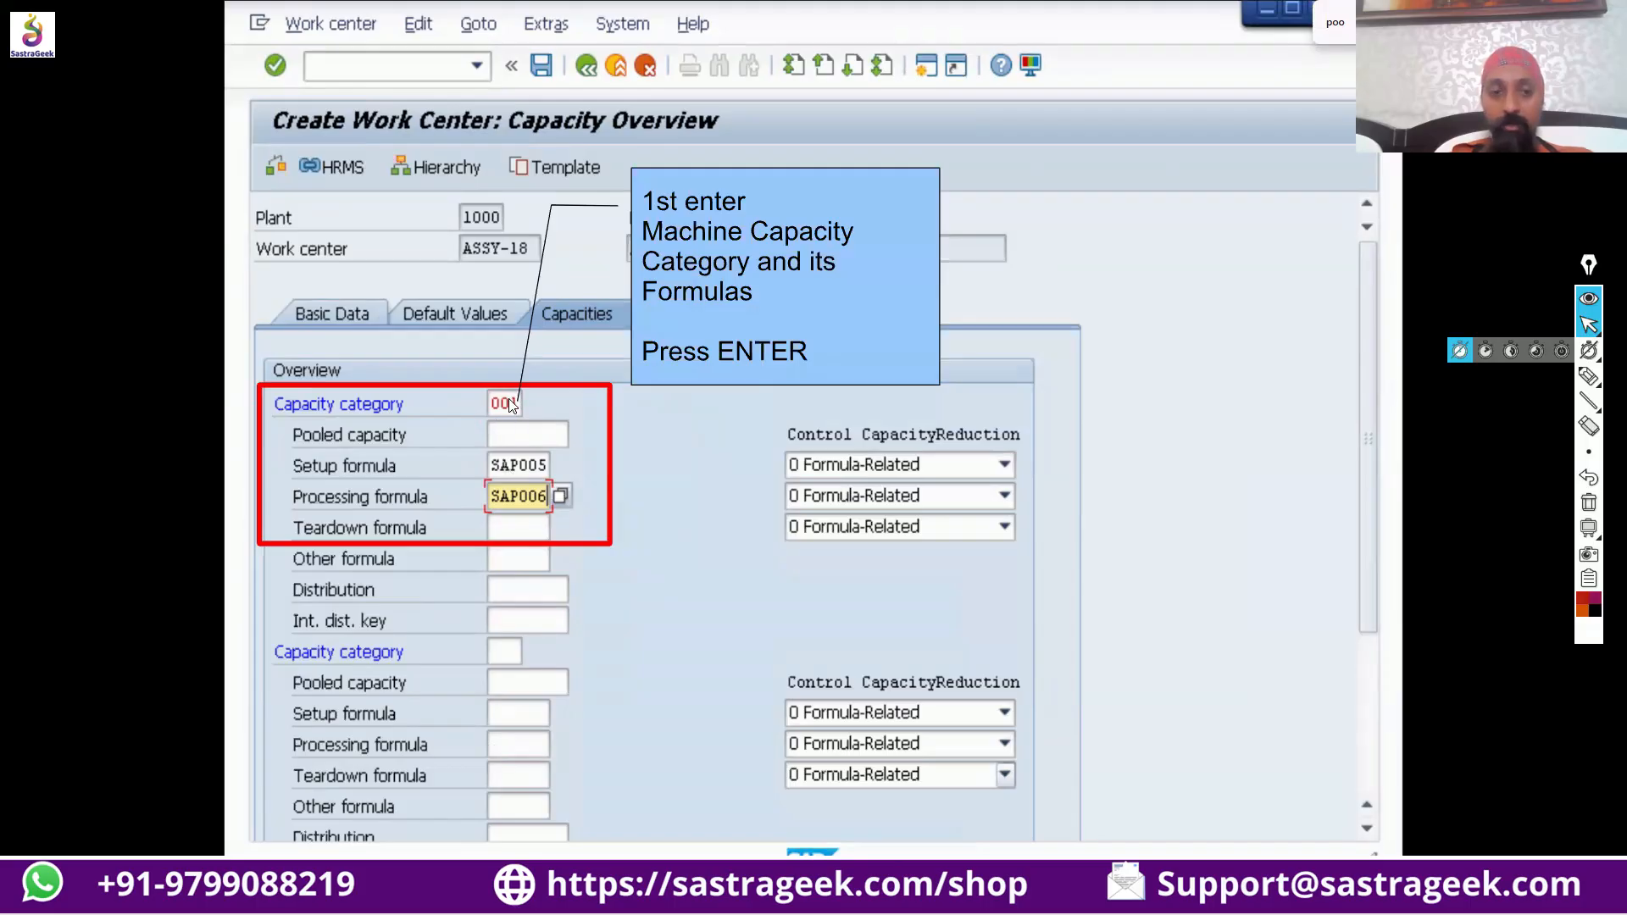
{"action": "key", "text": "Return"}
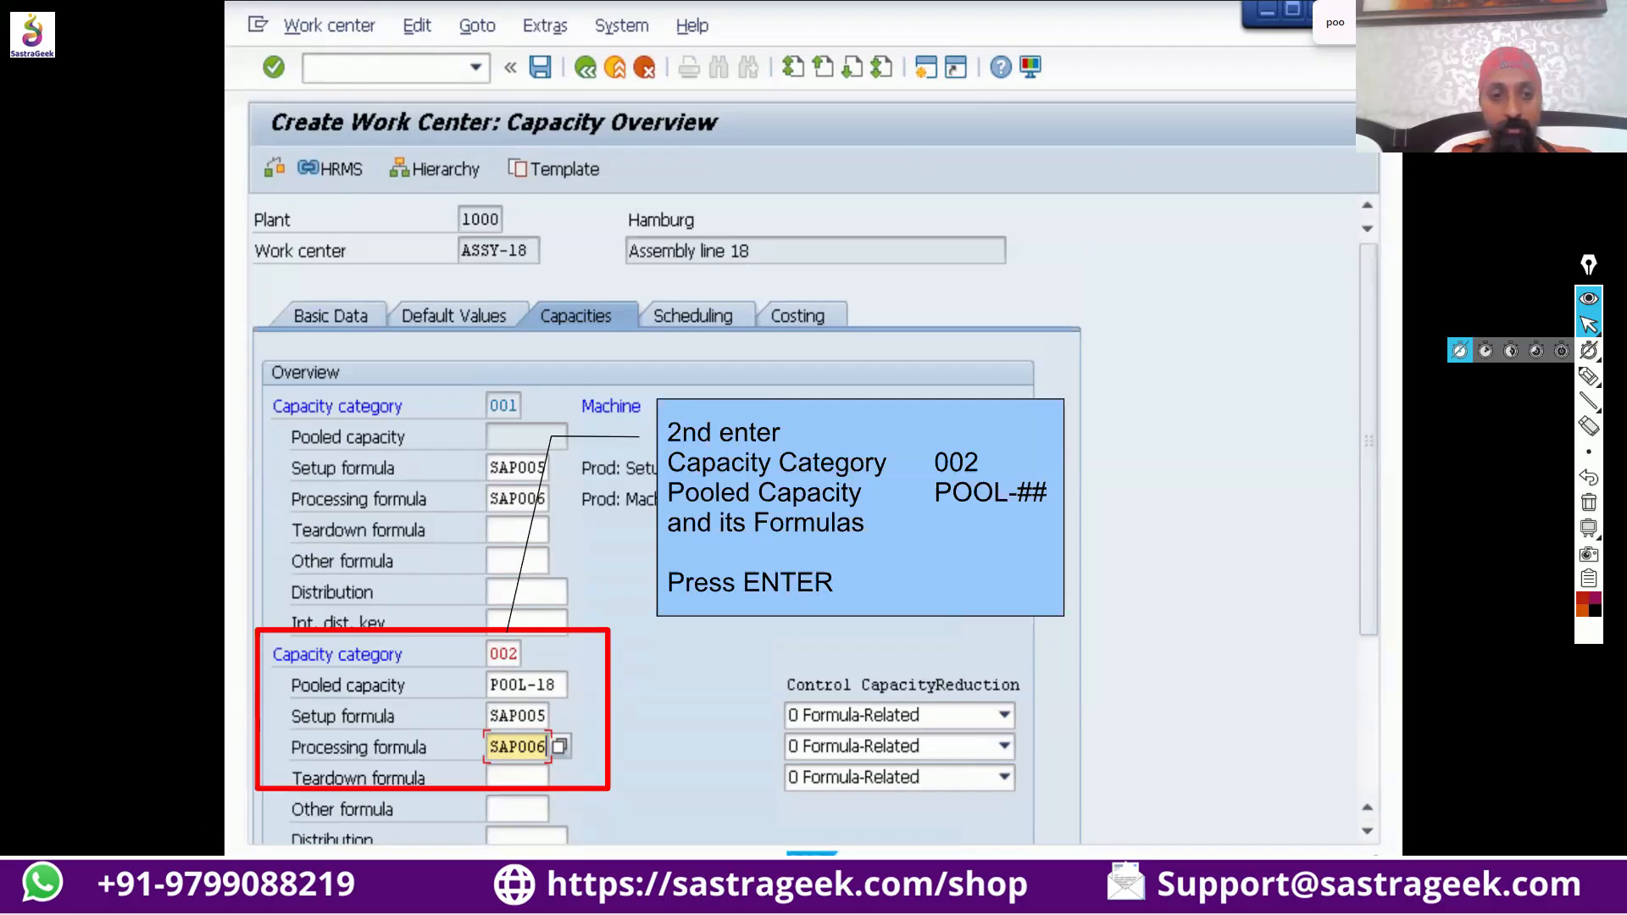
{"action": "key", "text": "Return"}
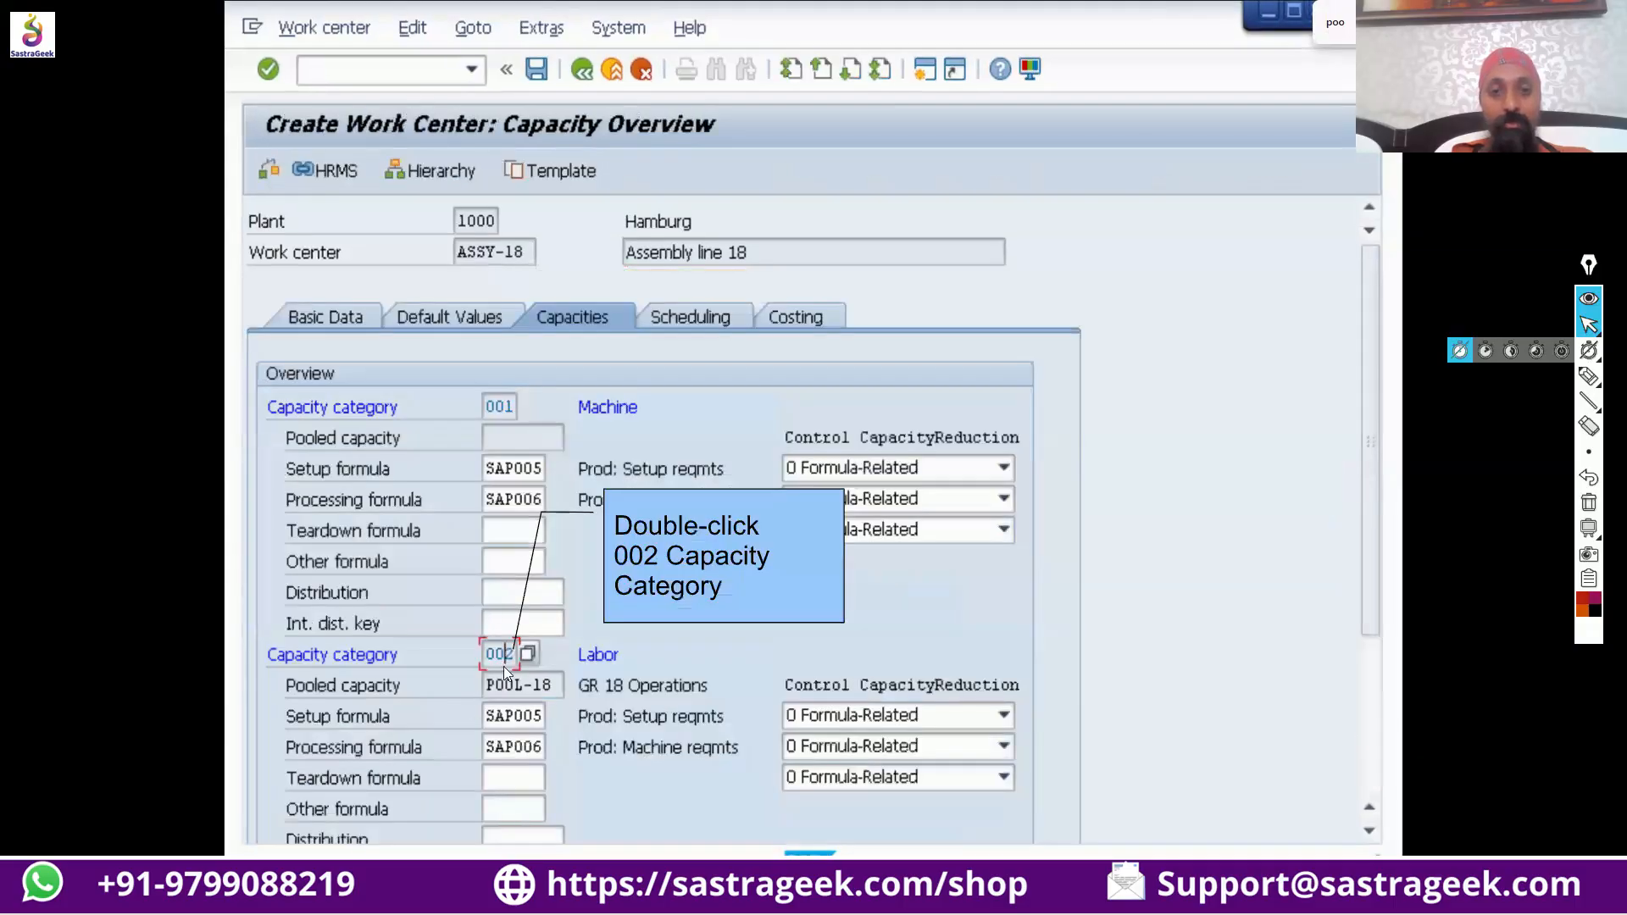
{"action": "double_click", "coordinate": [499, 654]}
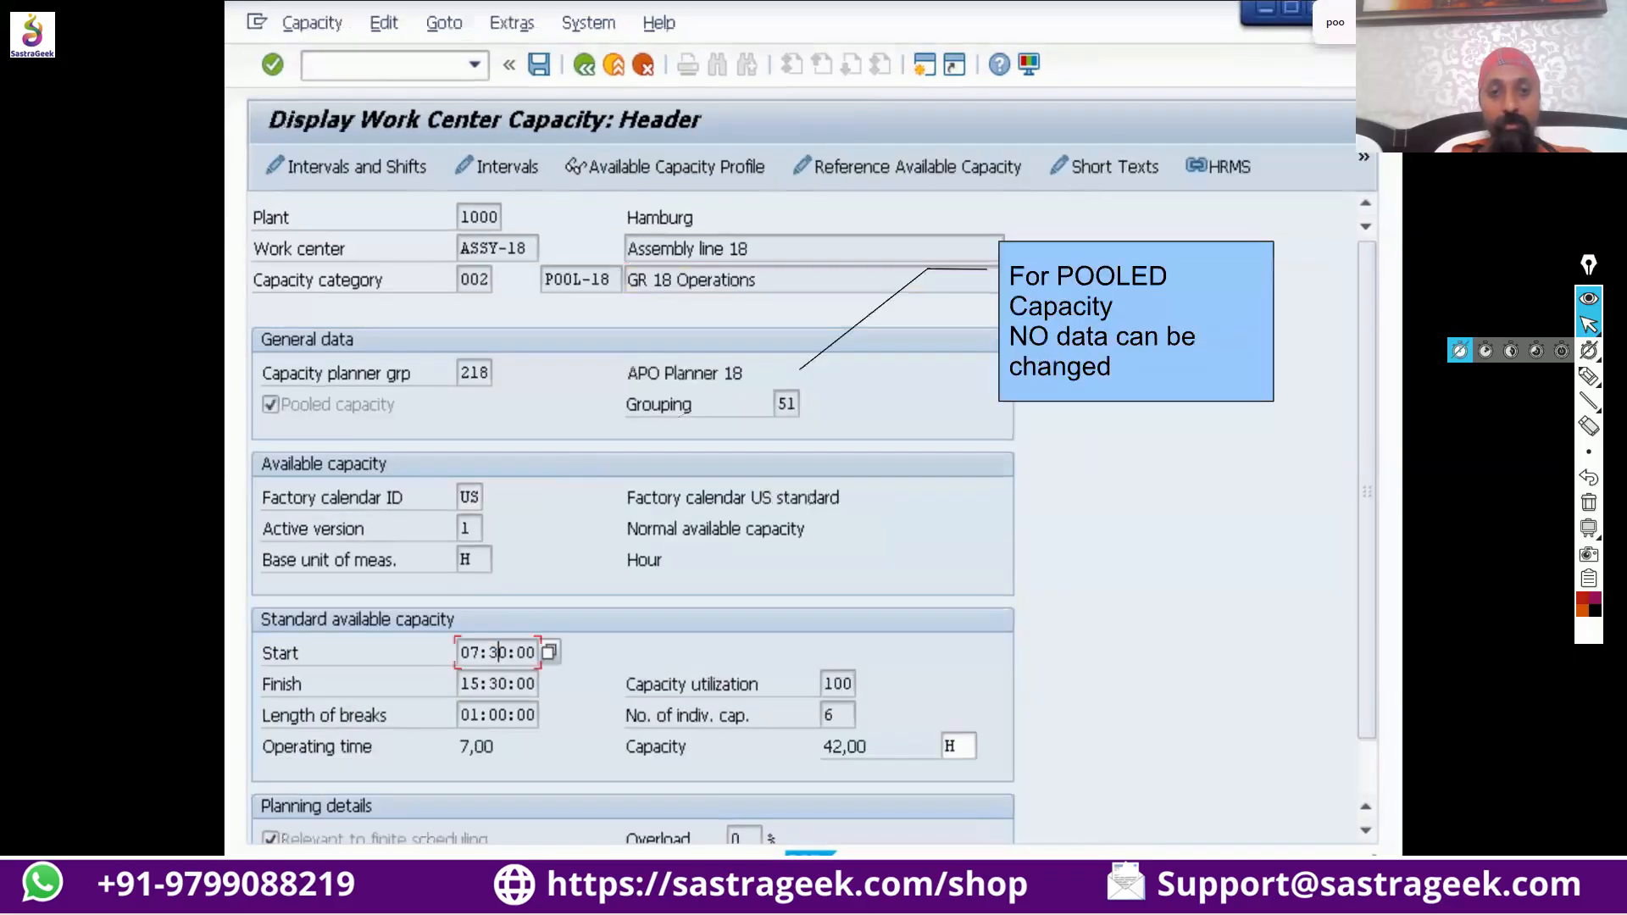